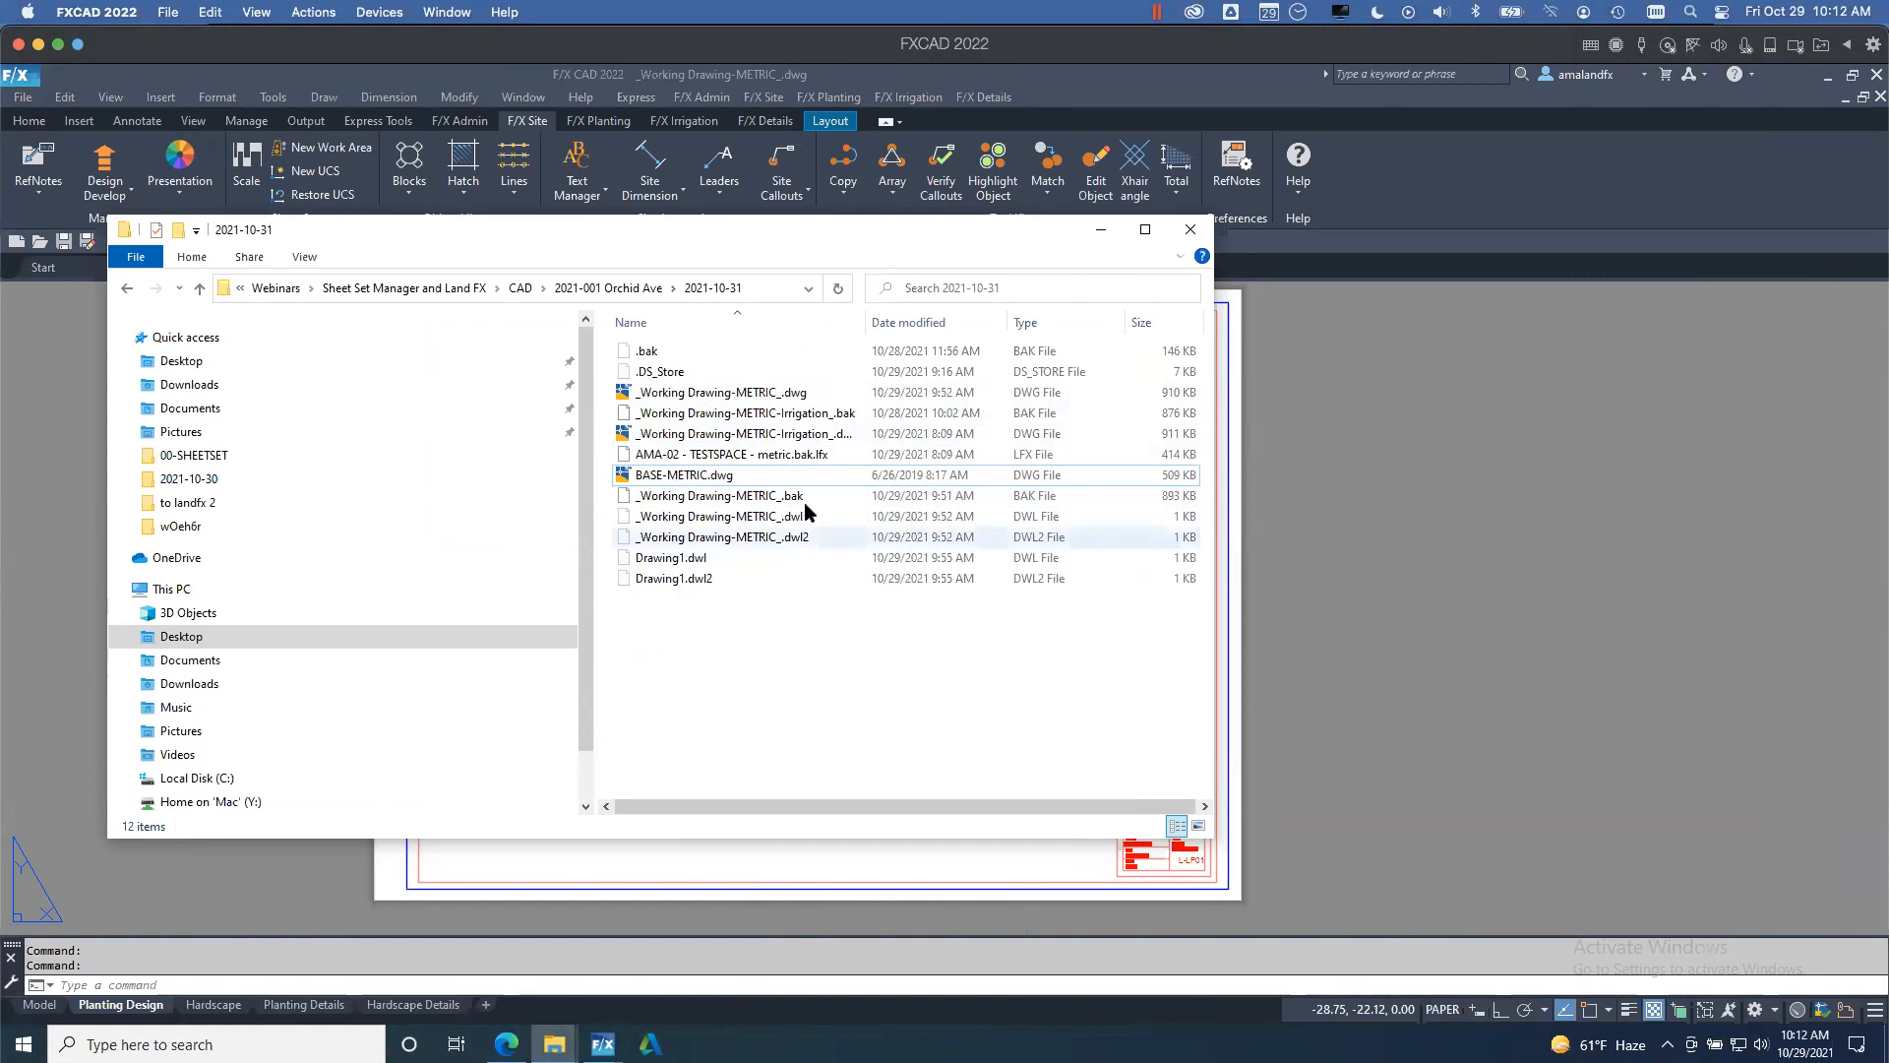
left_click(1558, 618)
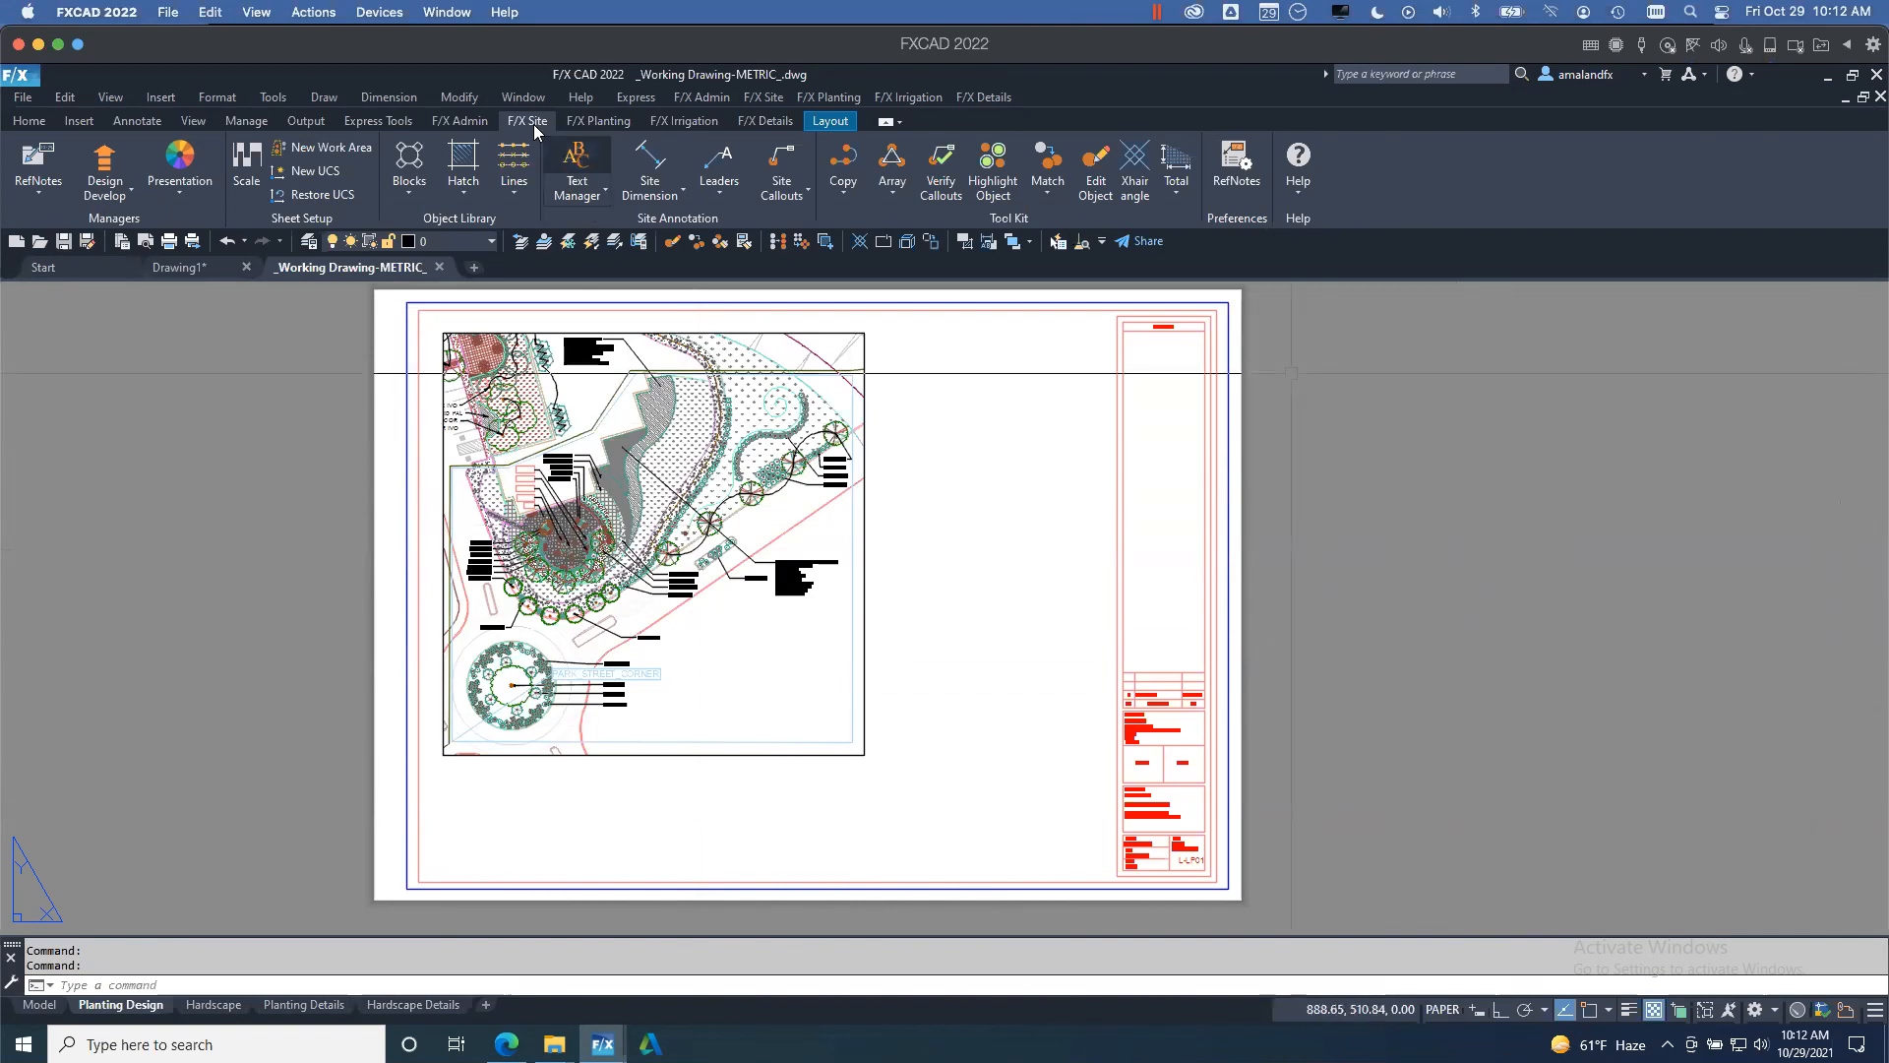
left_click(464, 119)
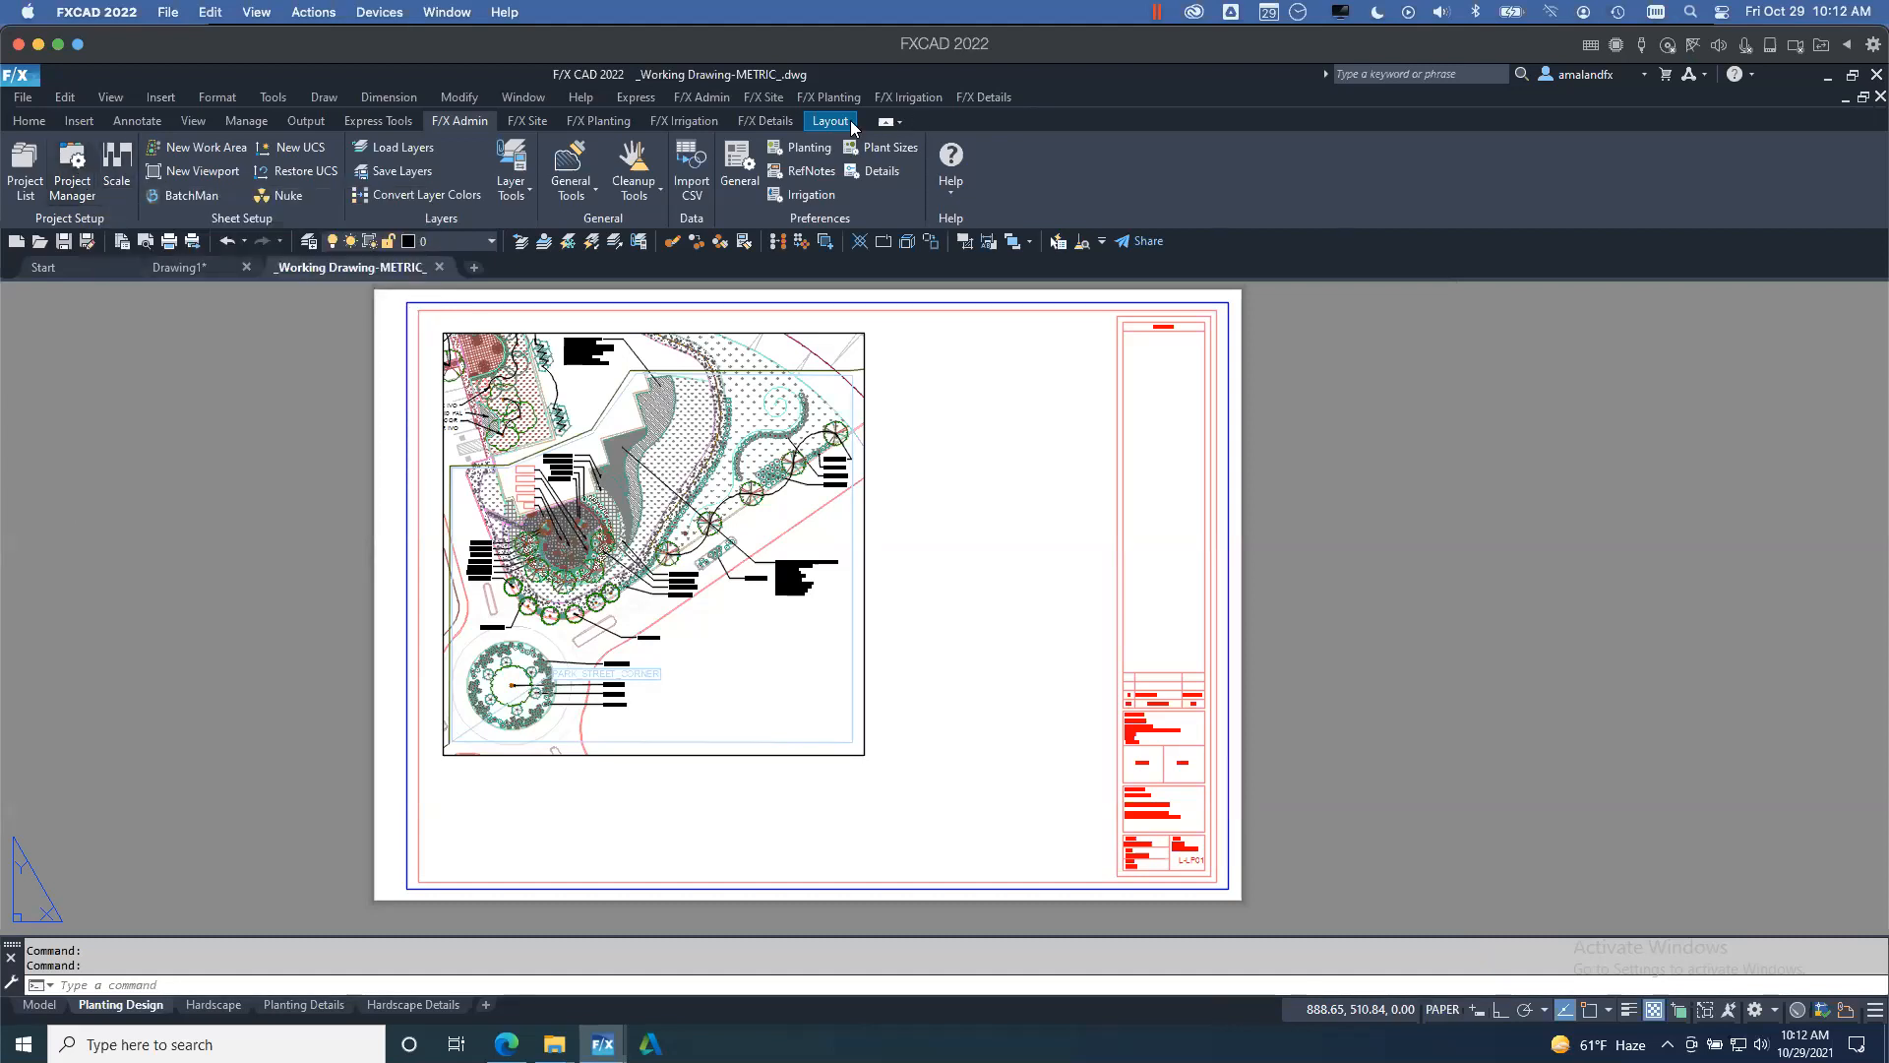
left_click(771, 122)
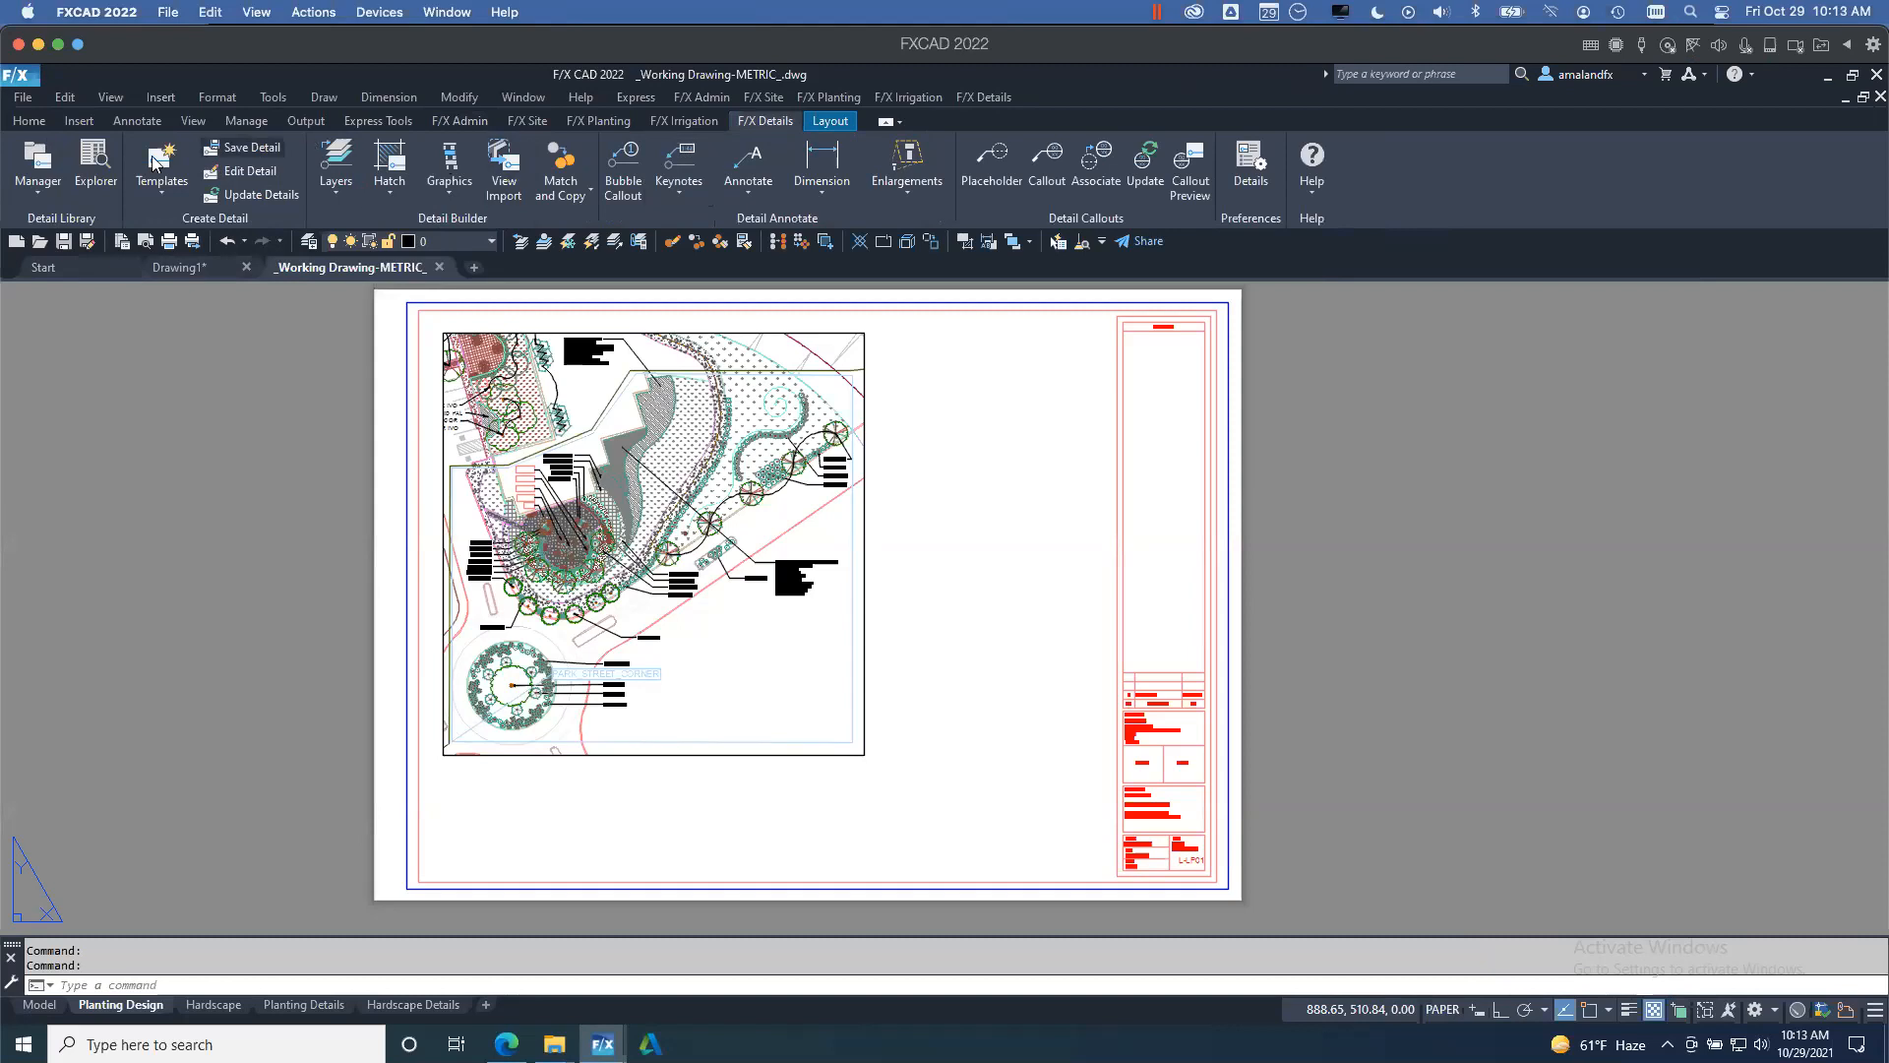
left_click(39, 195)
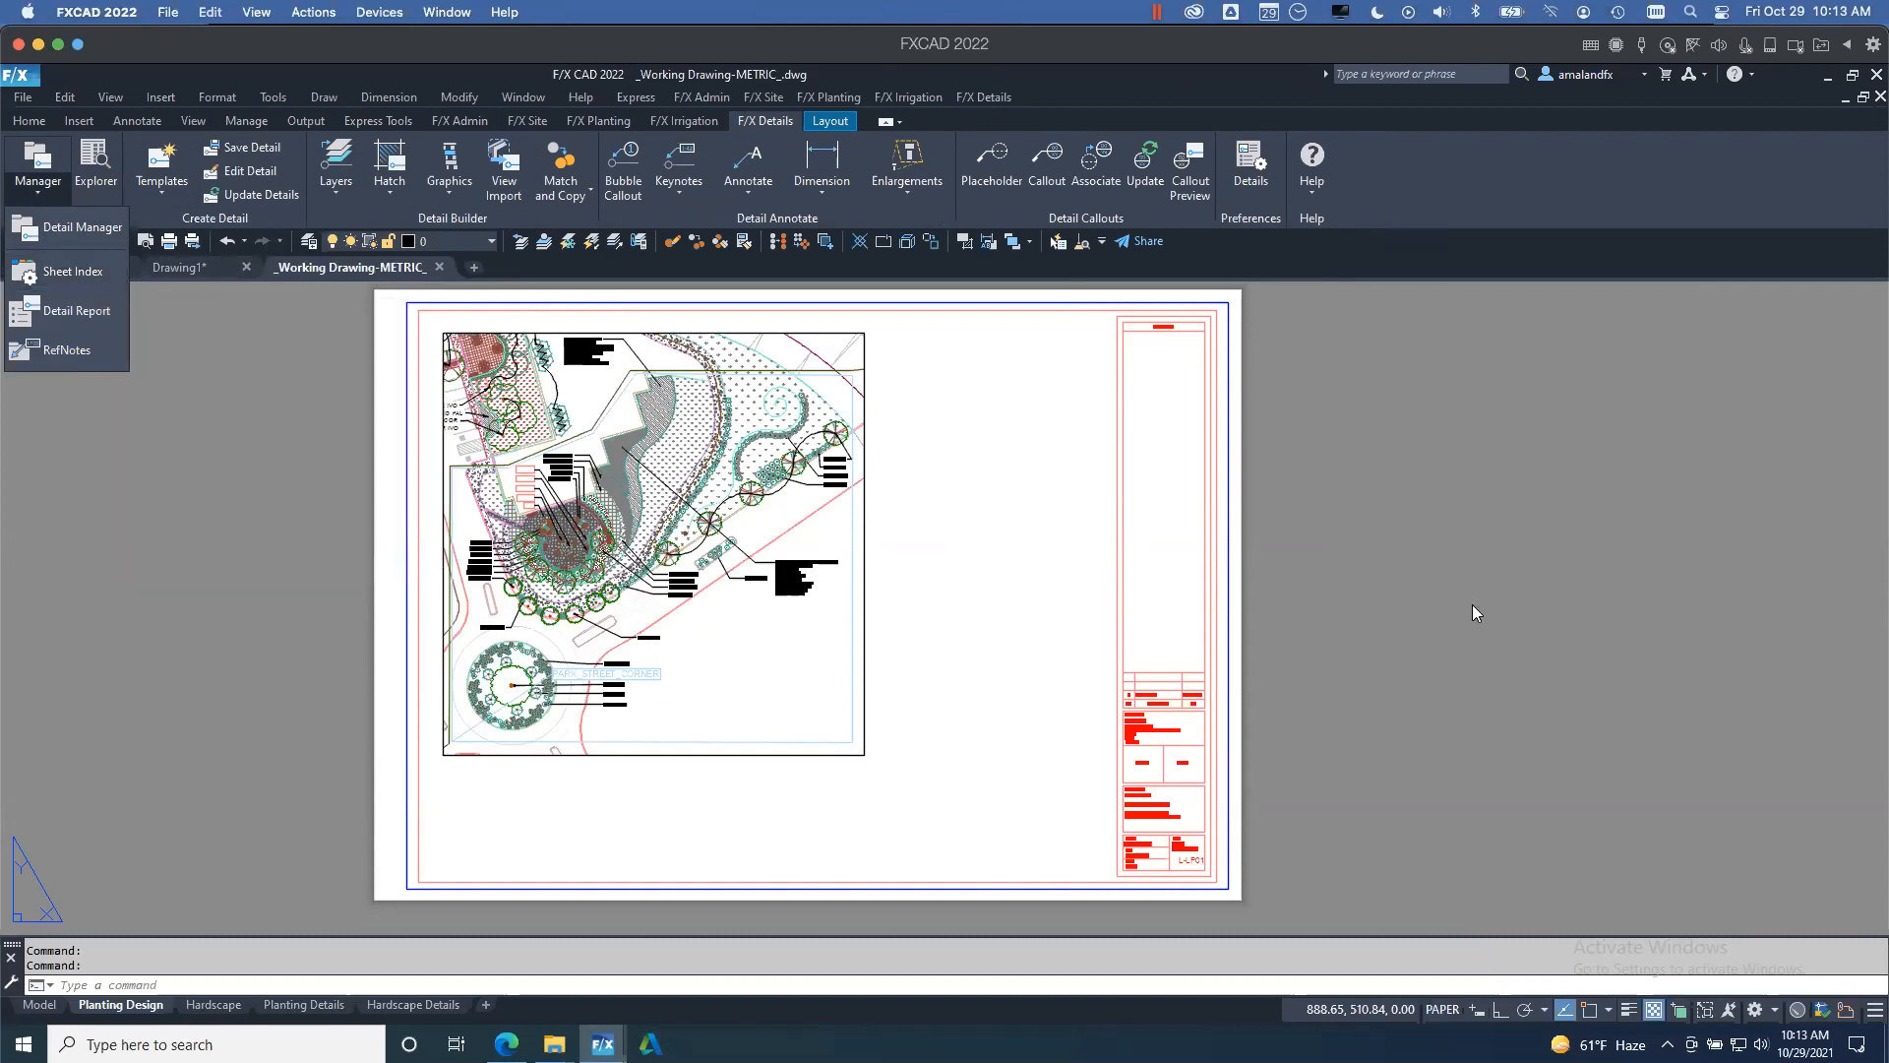
left_click(1606, 631)
left_click(1588, 509)
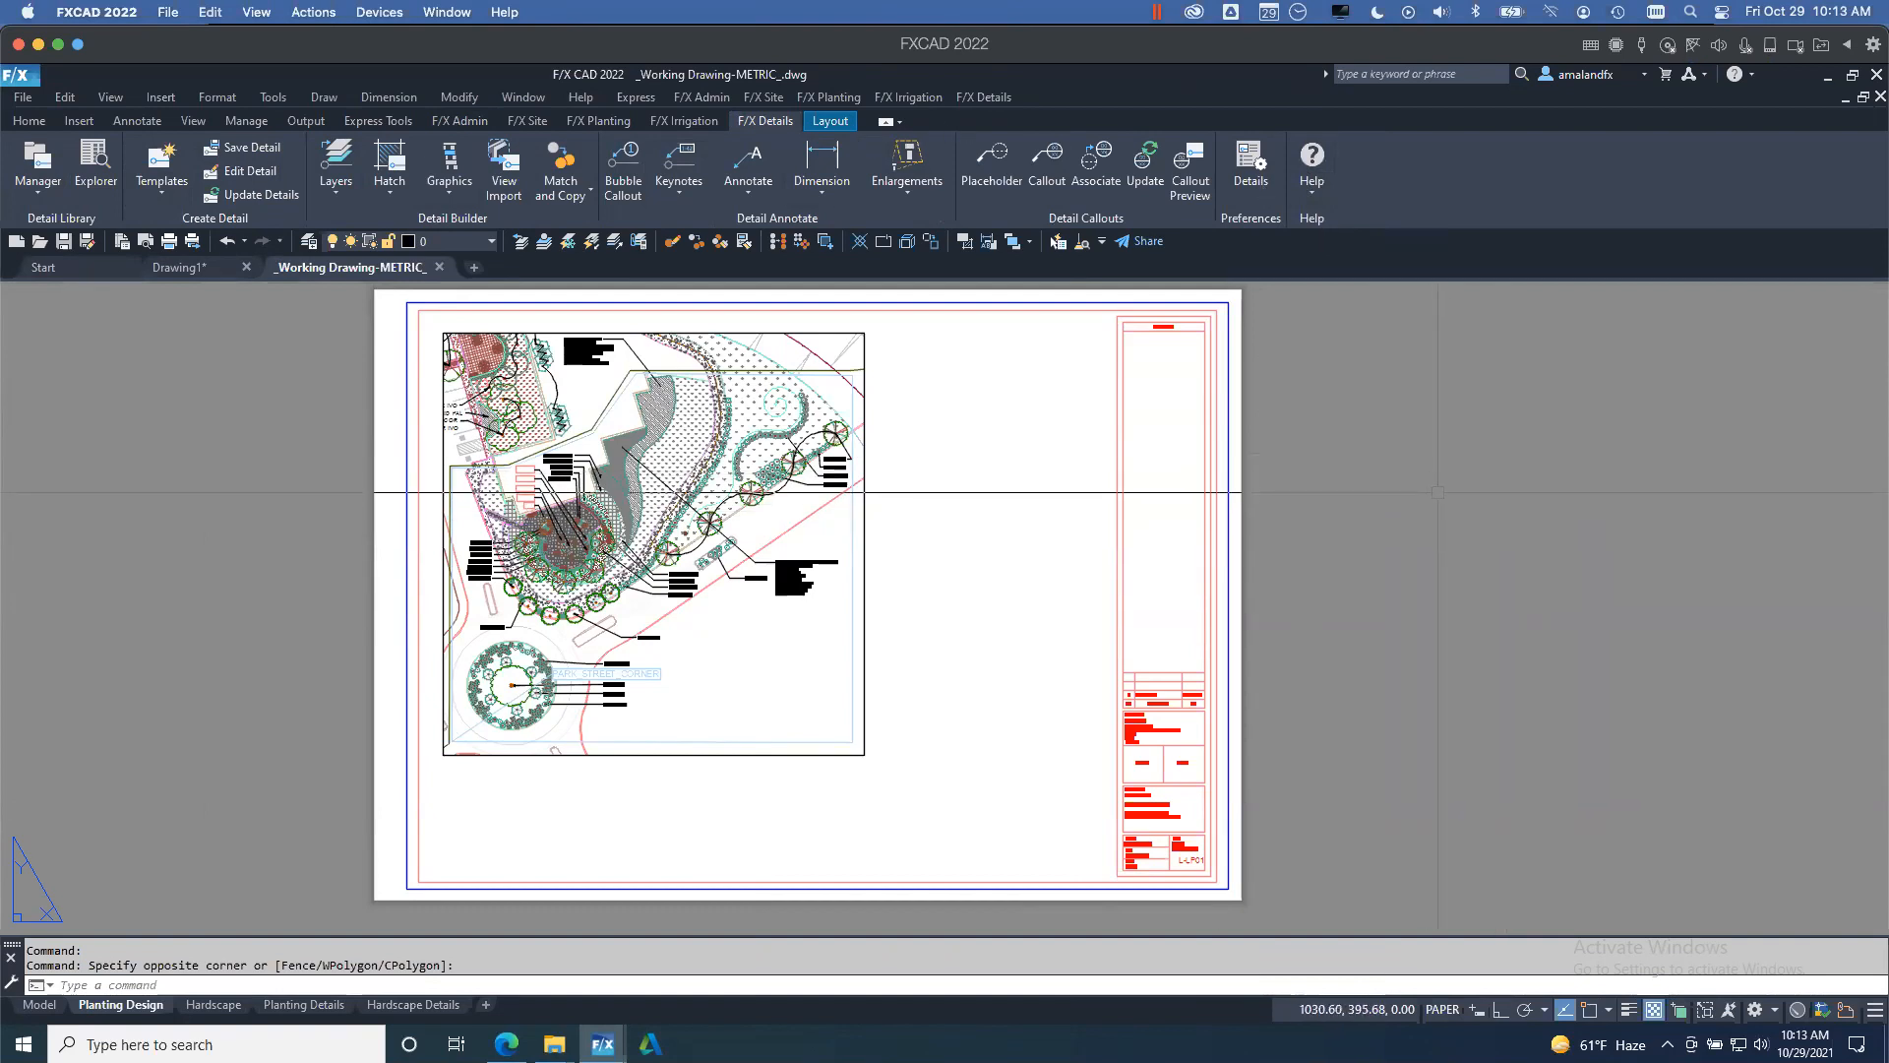
- Open the Sheet Set Manager with the SSM command, move it clear of the sheet, and look at its model views and sheet list
type("ss")
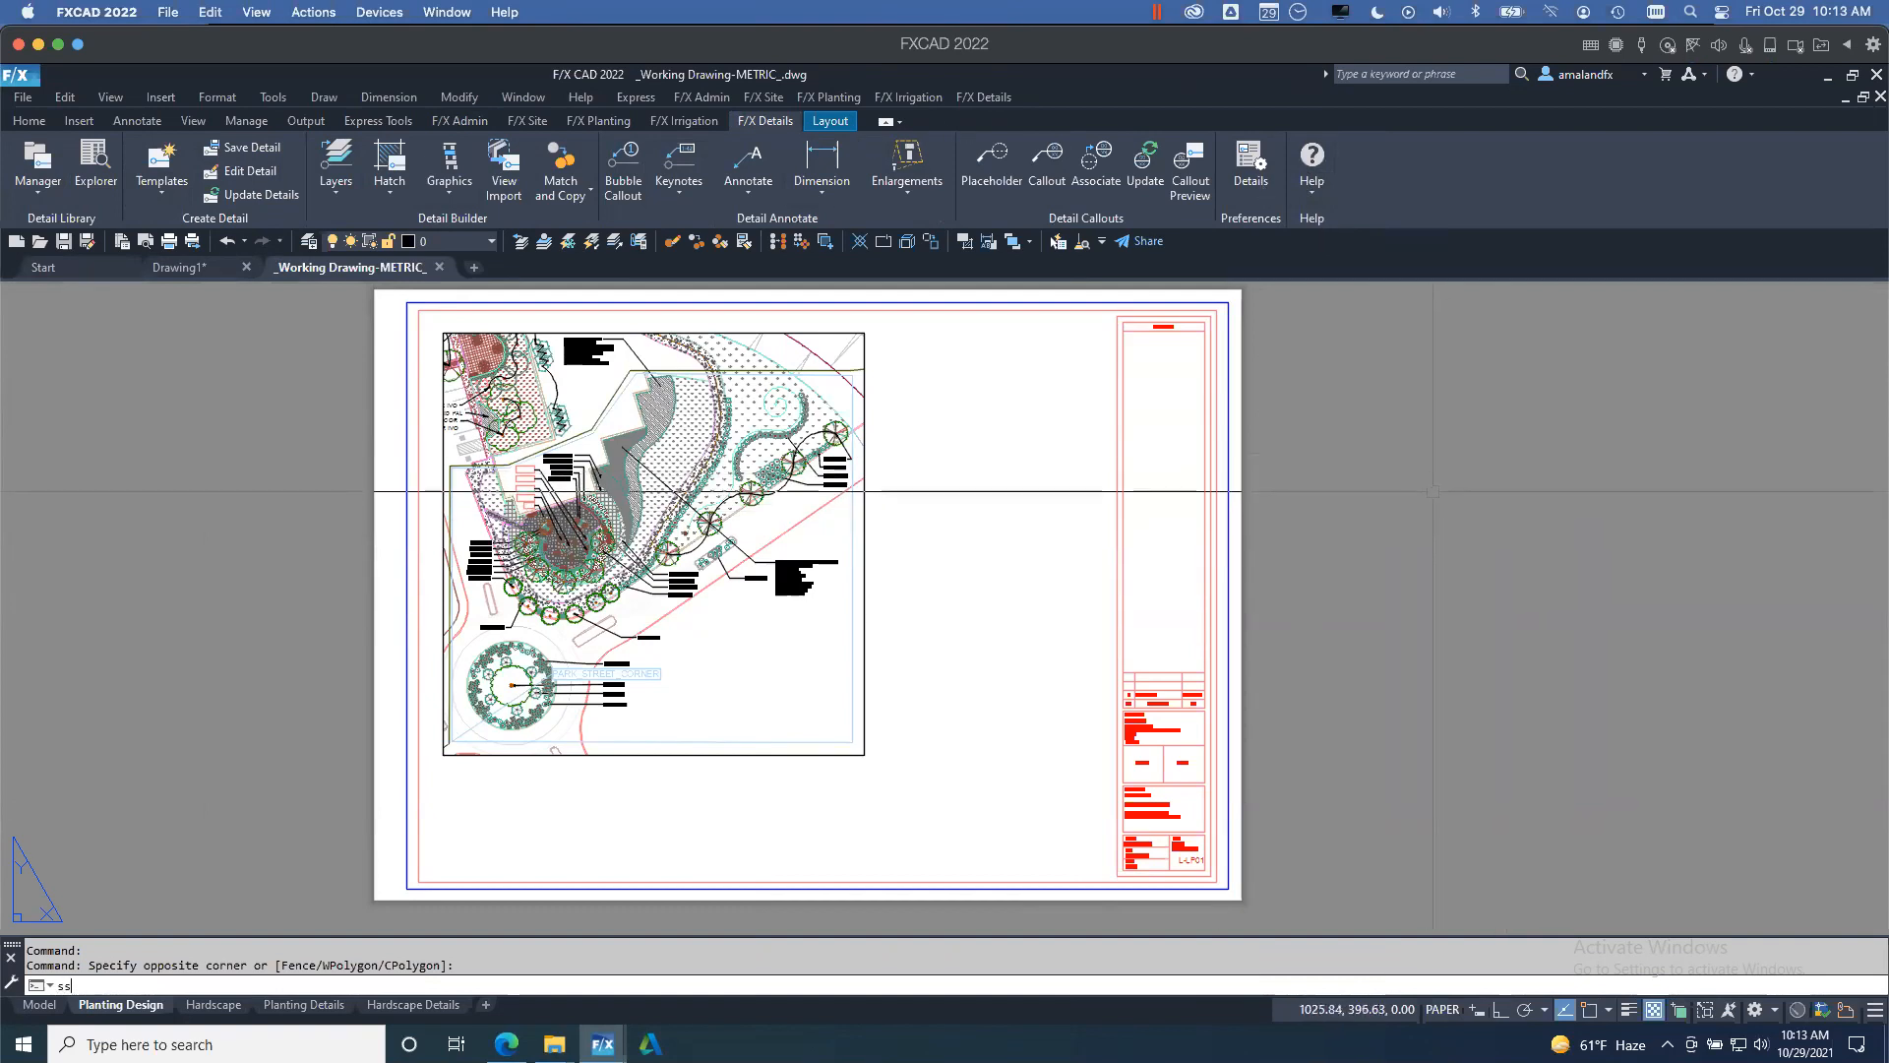
type("m")
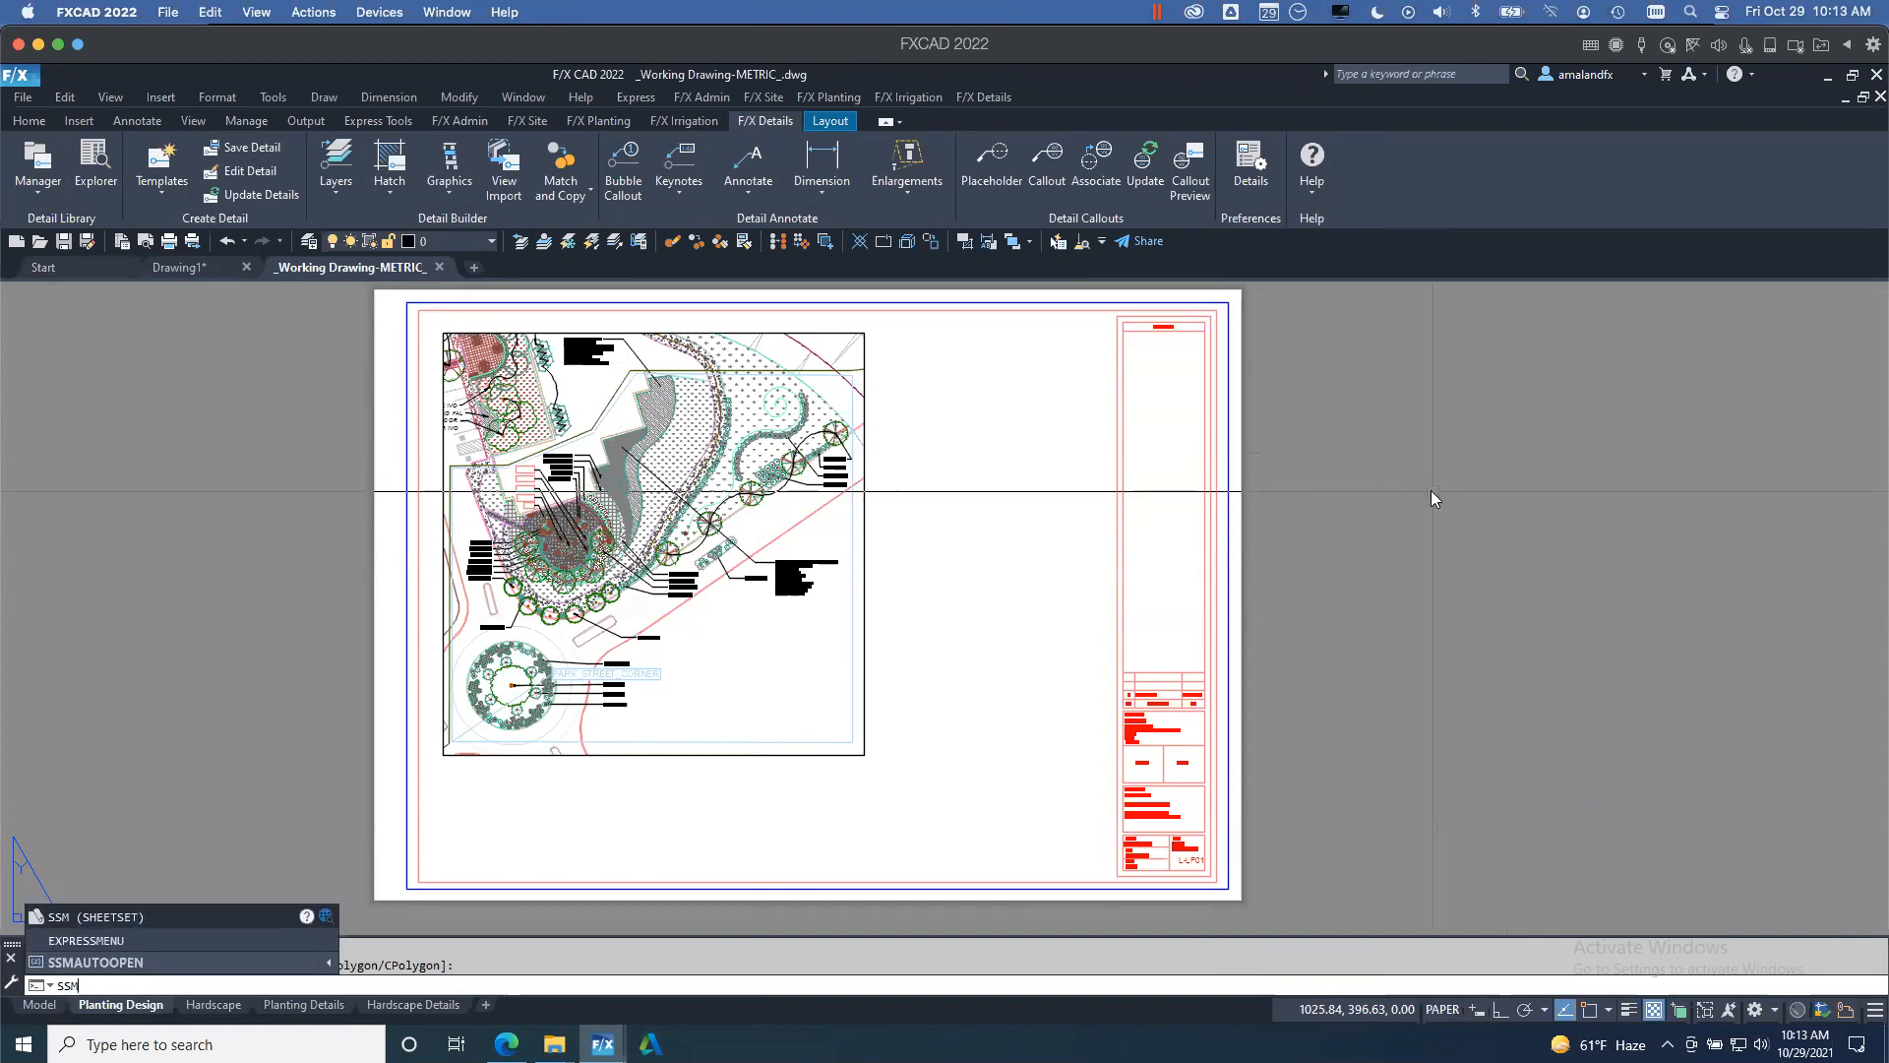
key("Return")
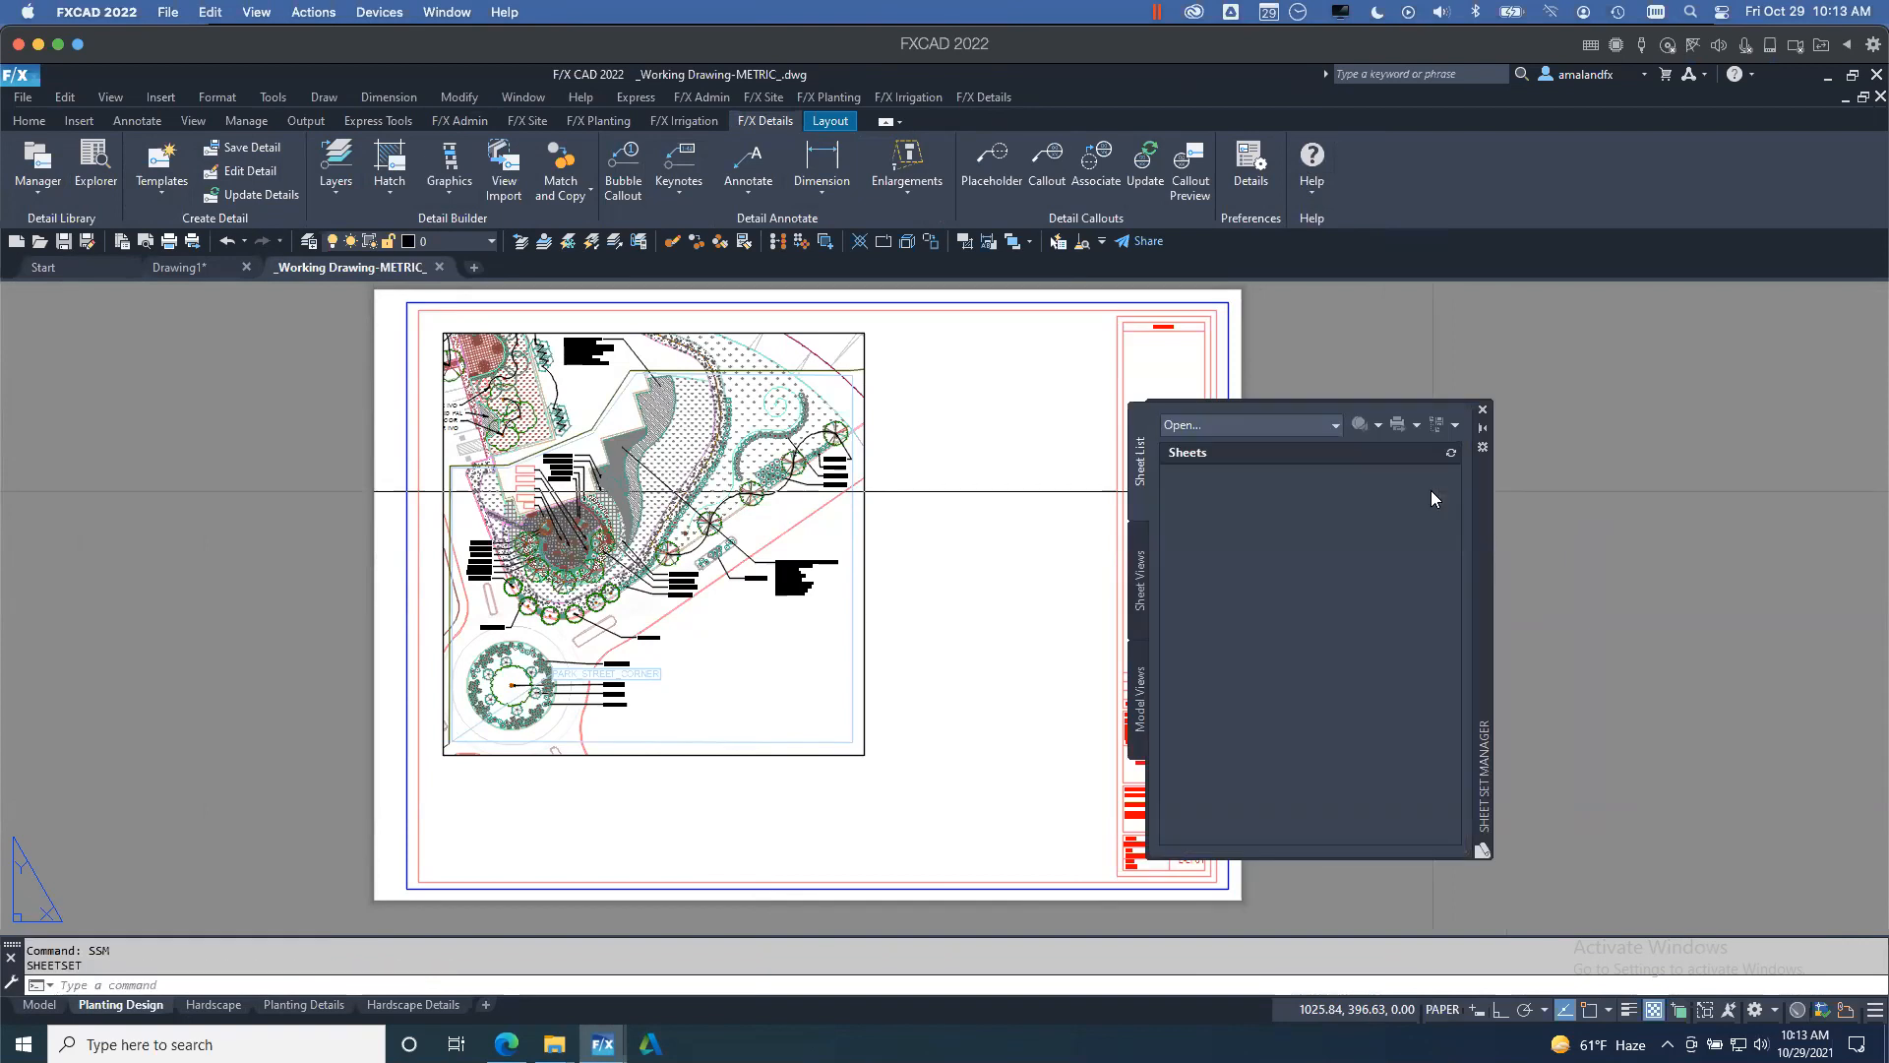
left_click_drag(1477, 490, 1662, 450)
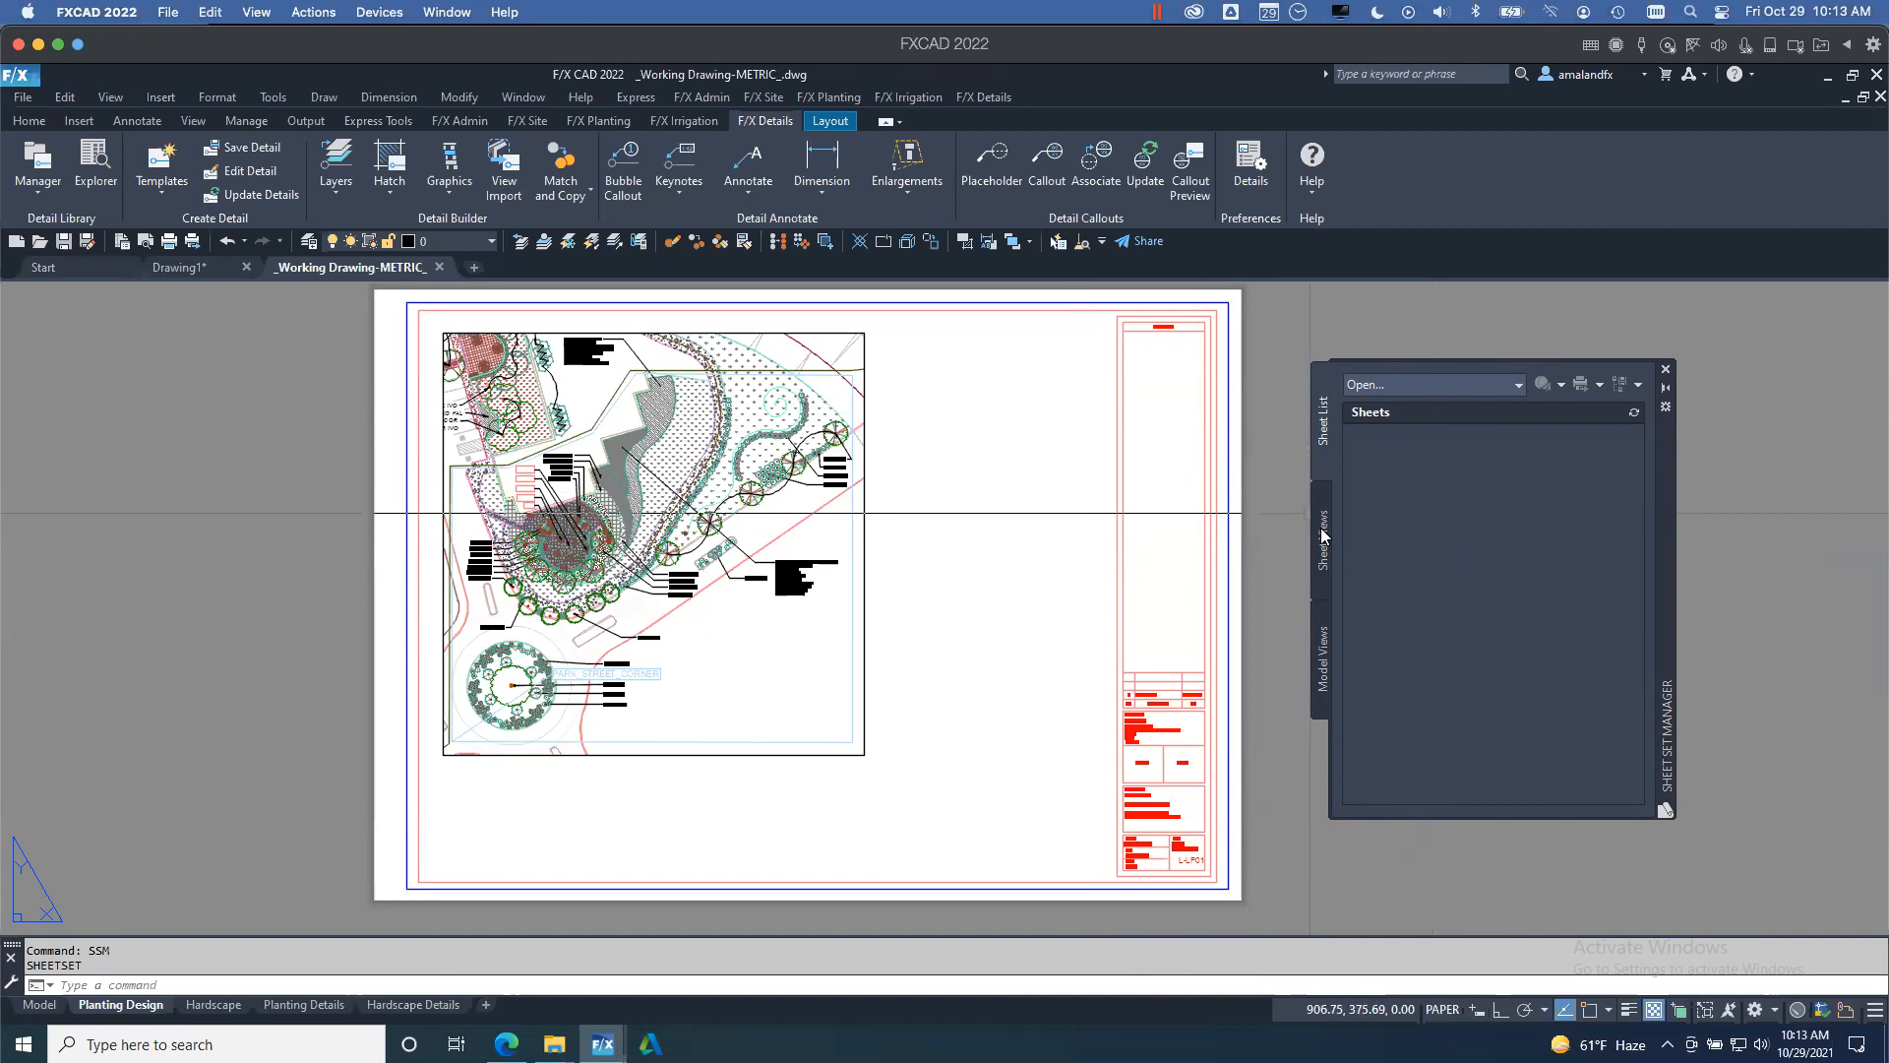
left_click(1320, 677)
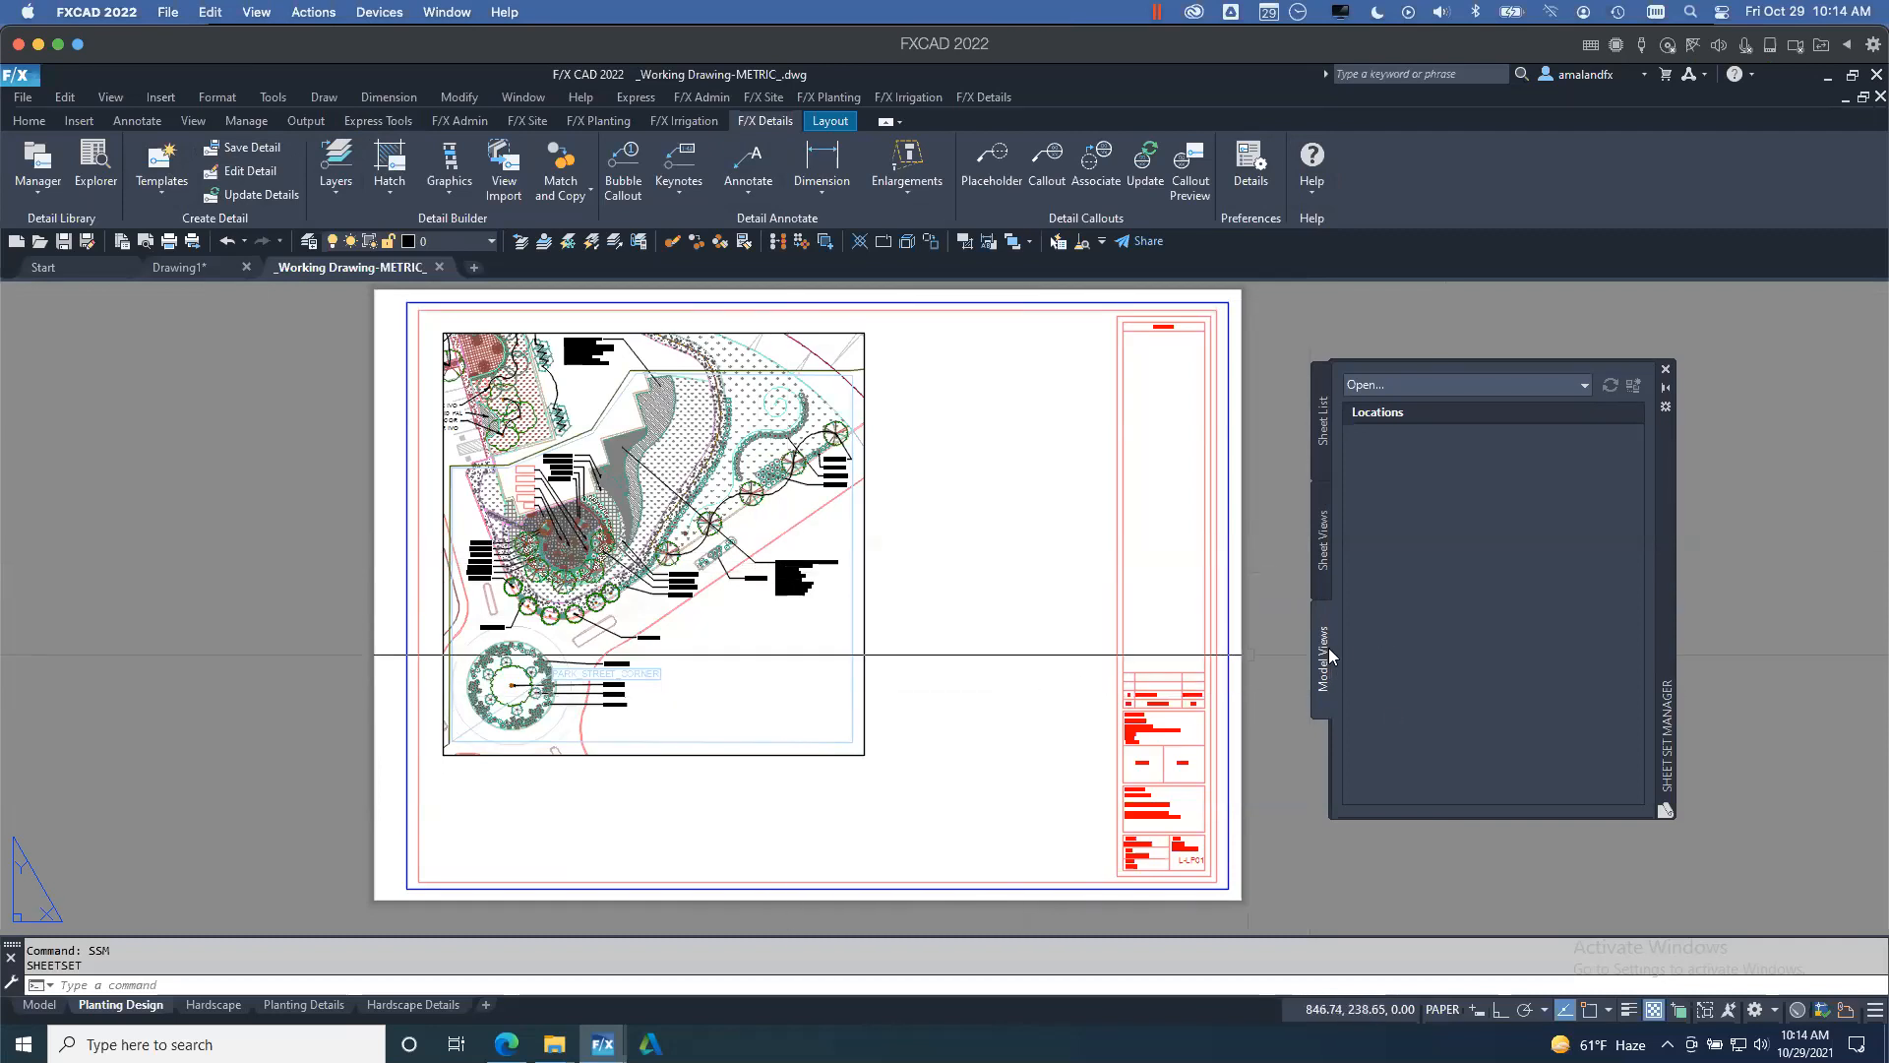
left_click(1325, 439)
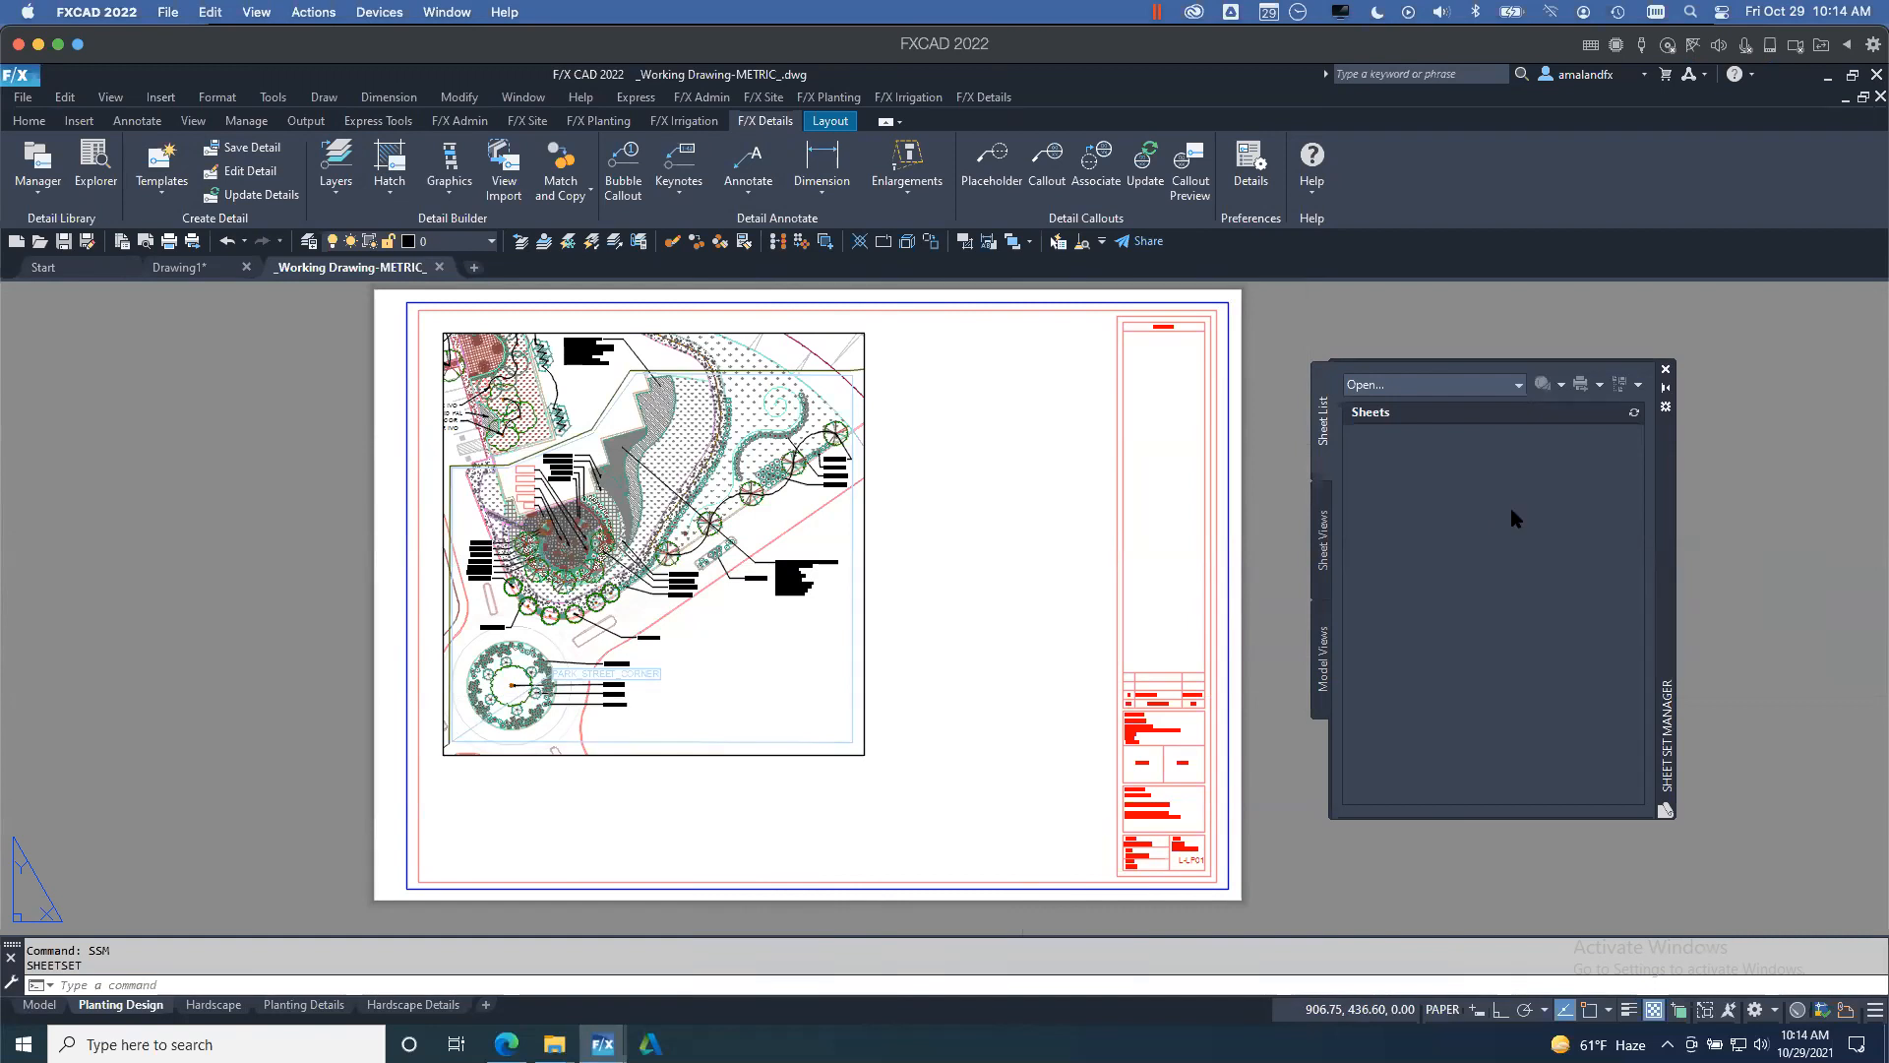
- Close the _Working Drawing-METRIC_ drawing and start creating a new sheet set
left_click(439, 266)
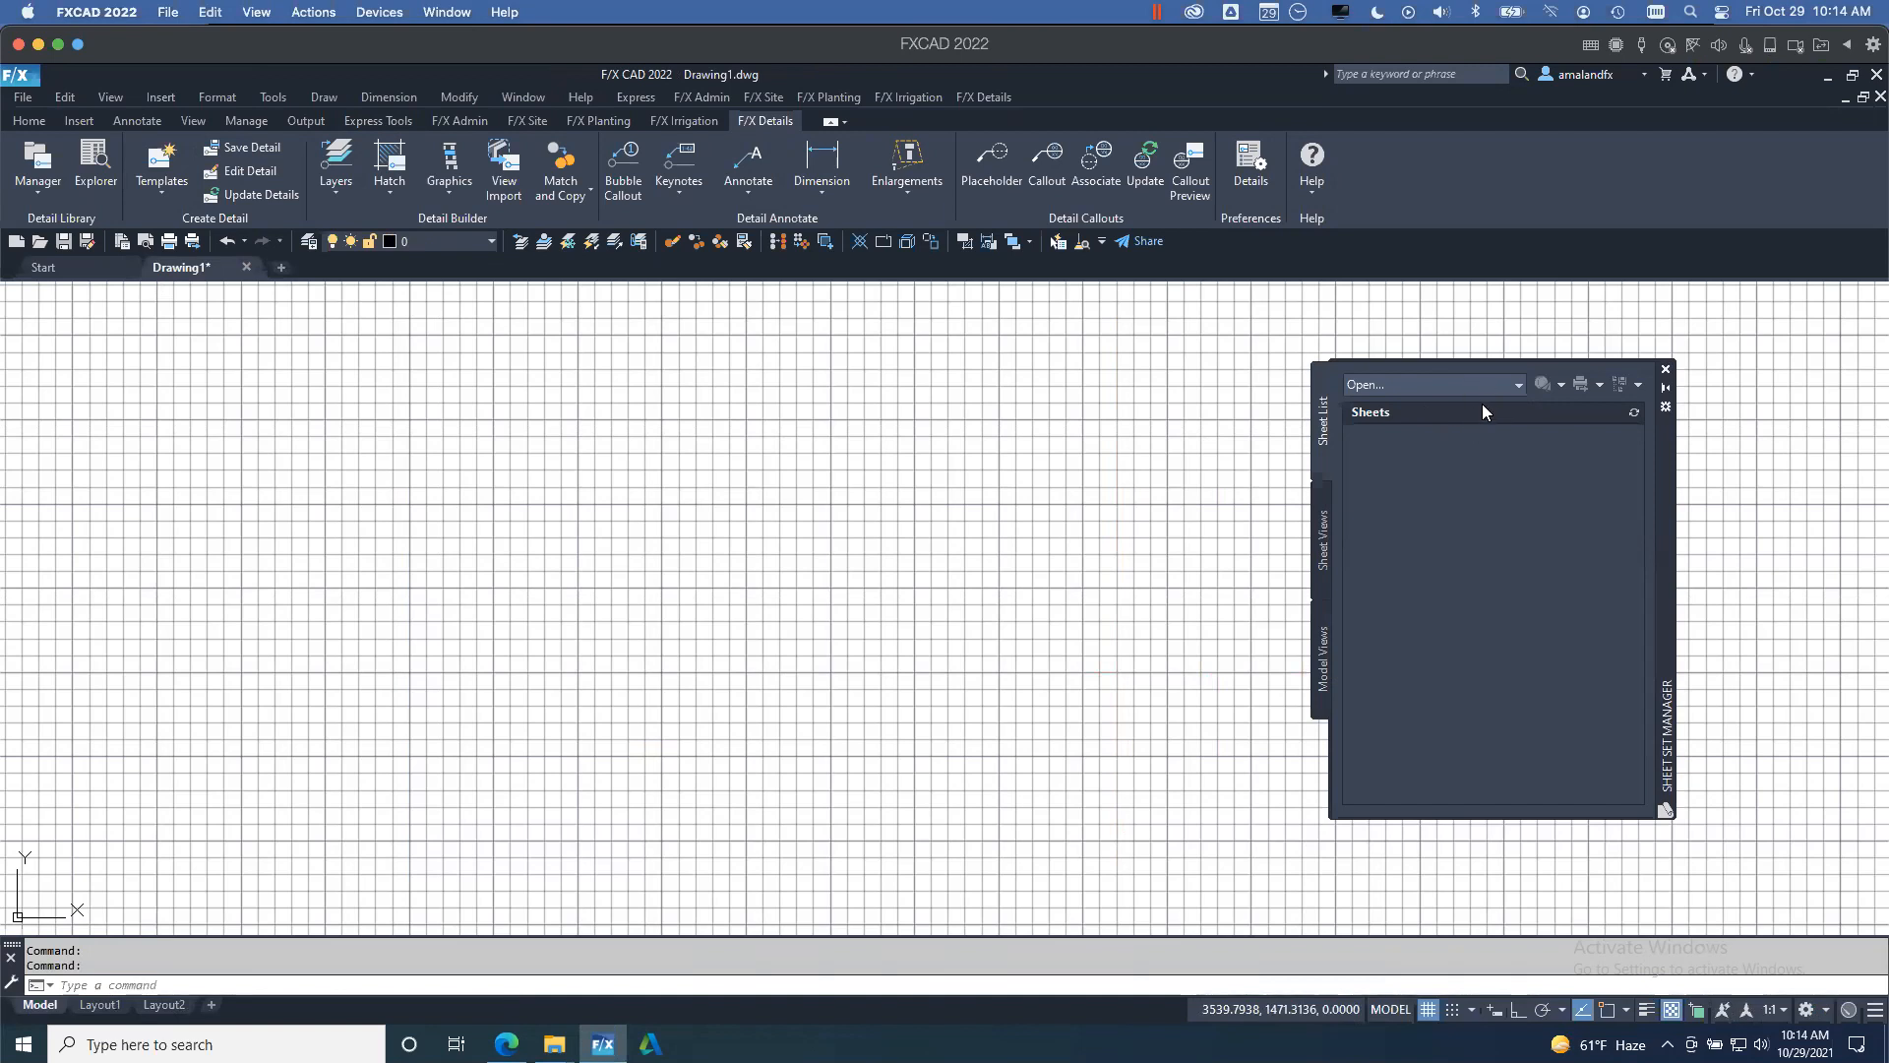
left_click(1515, 386)
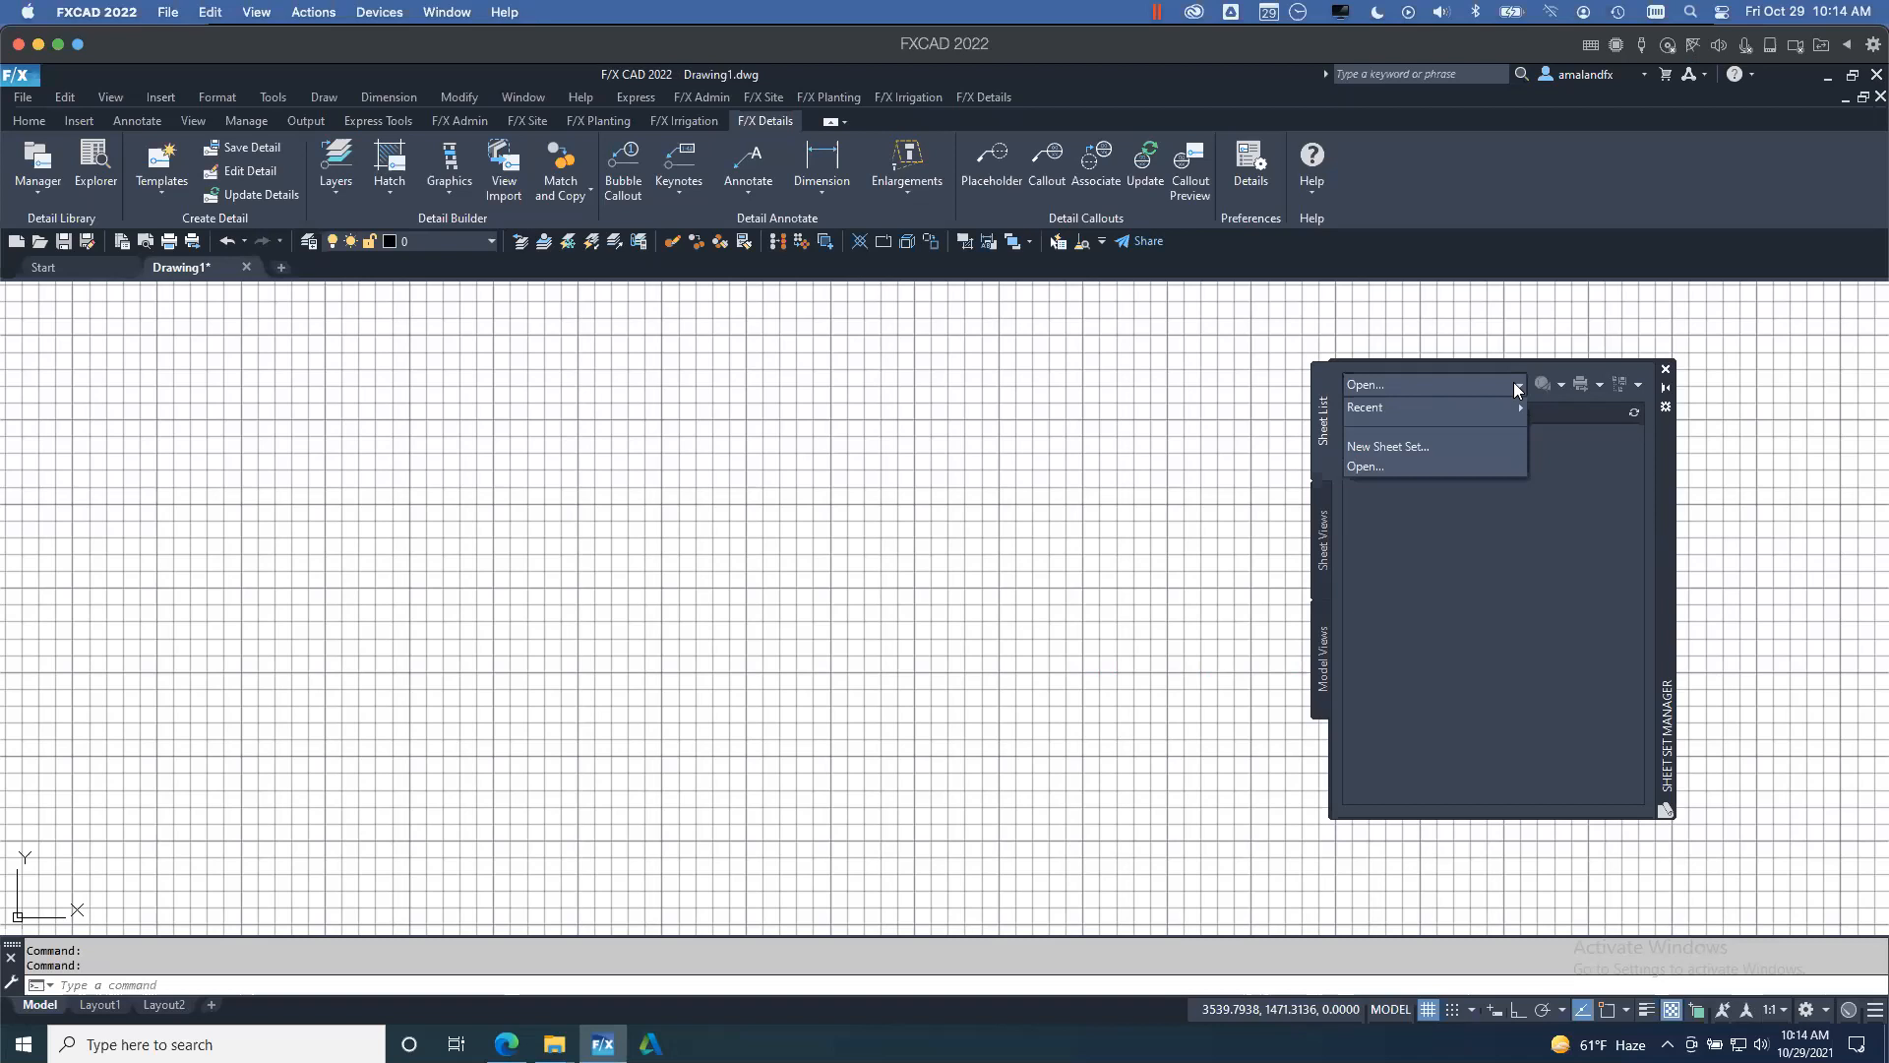
left_click(1443, 446)
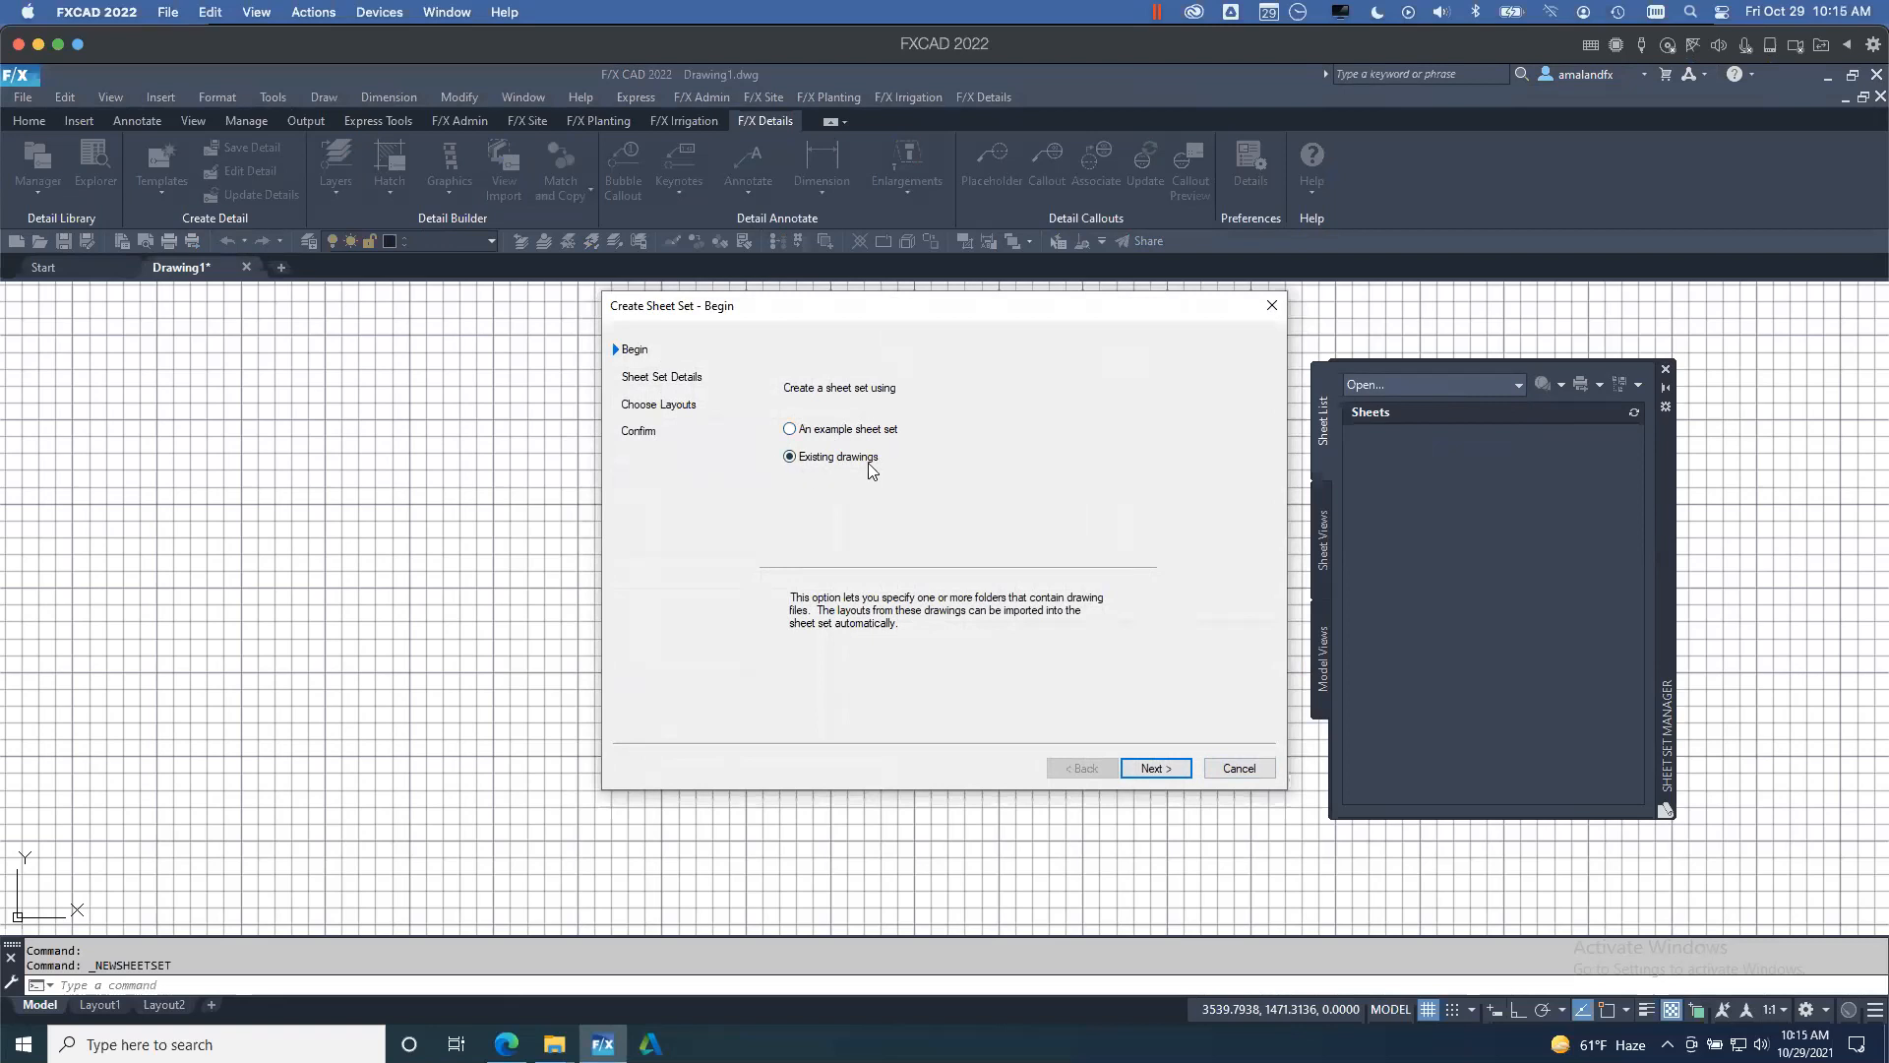
left_click(789, 430)
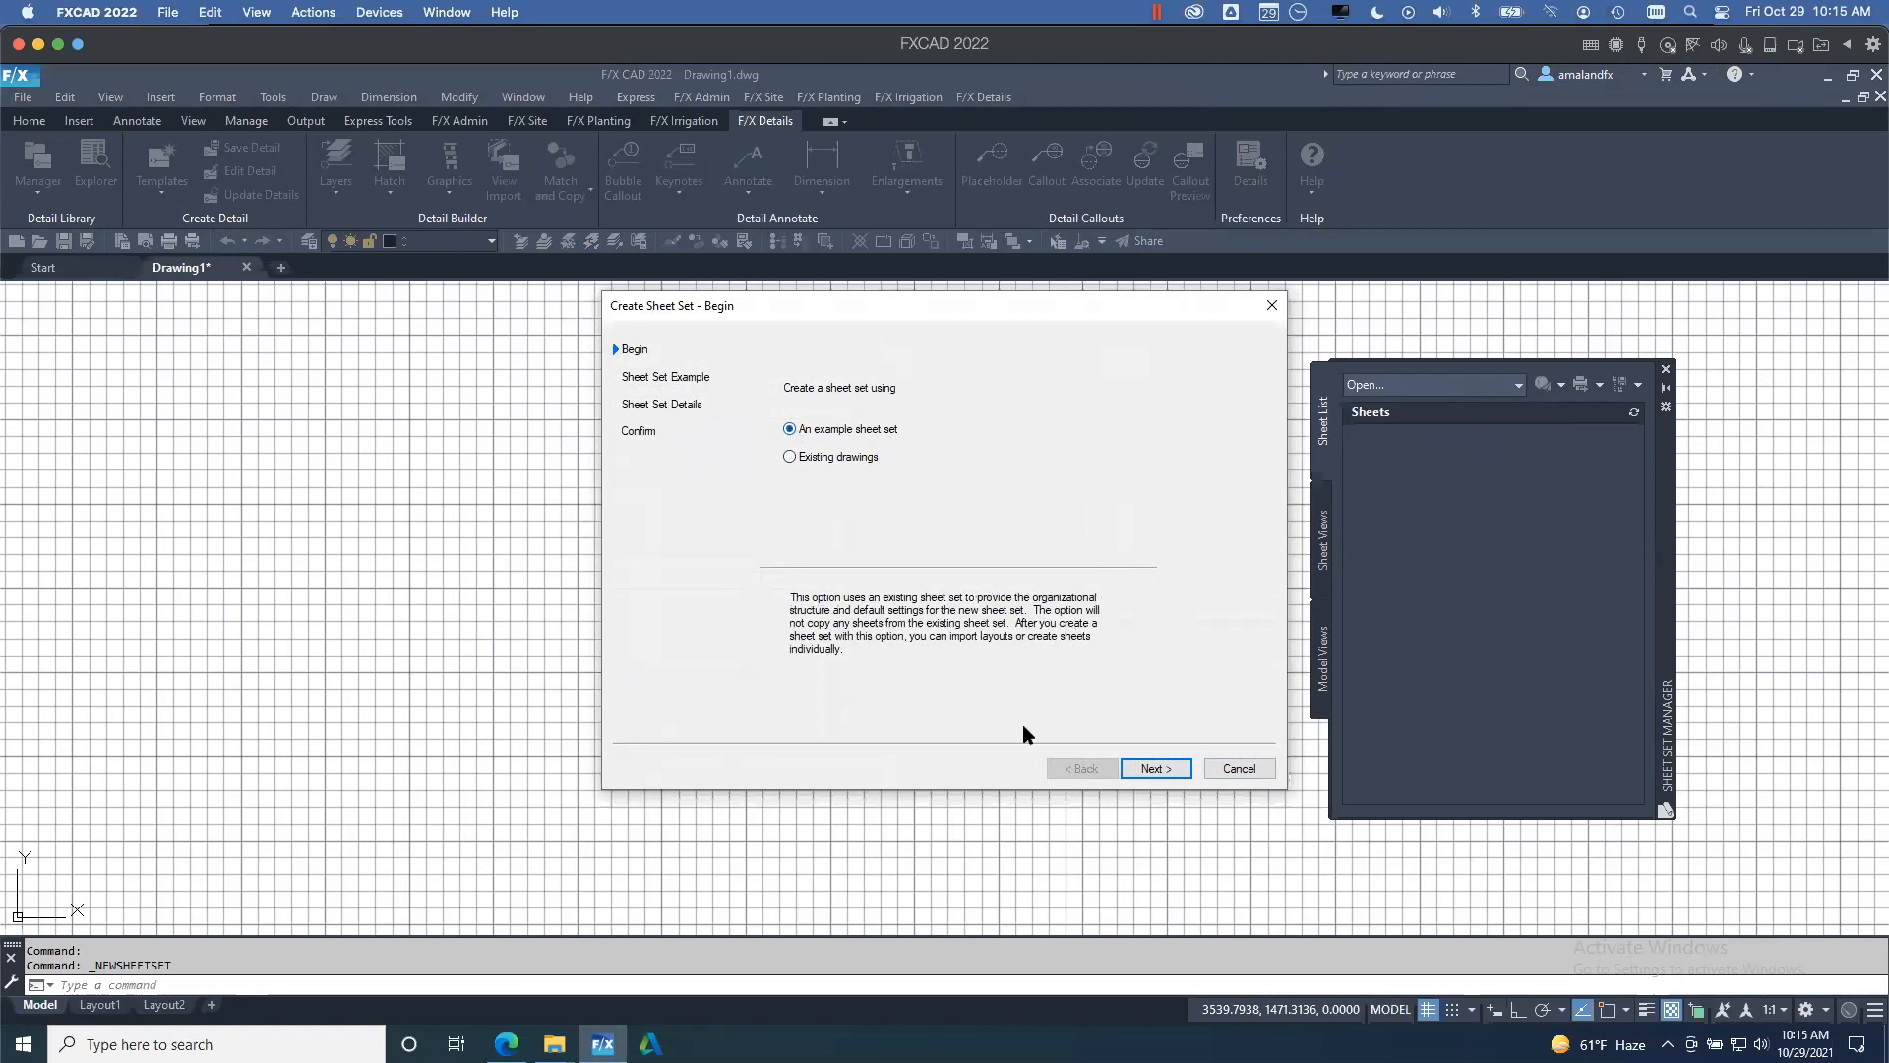
left_click(1157, 768)
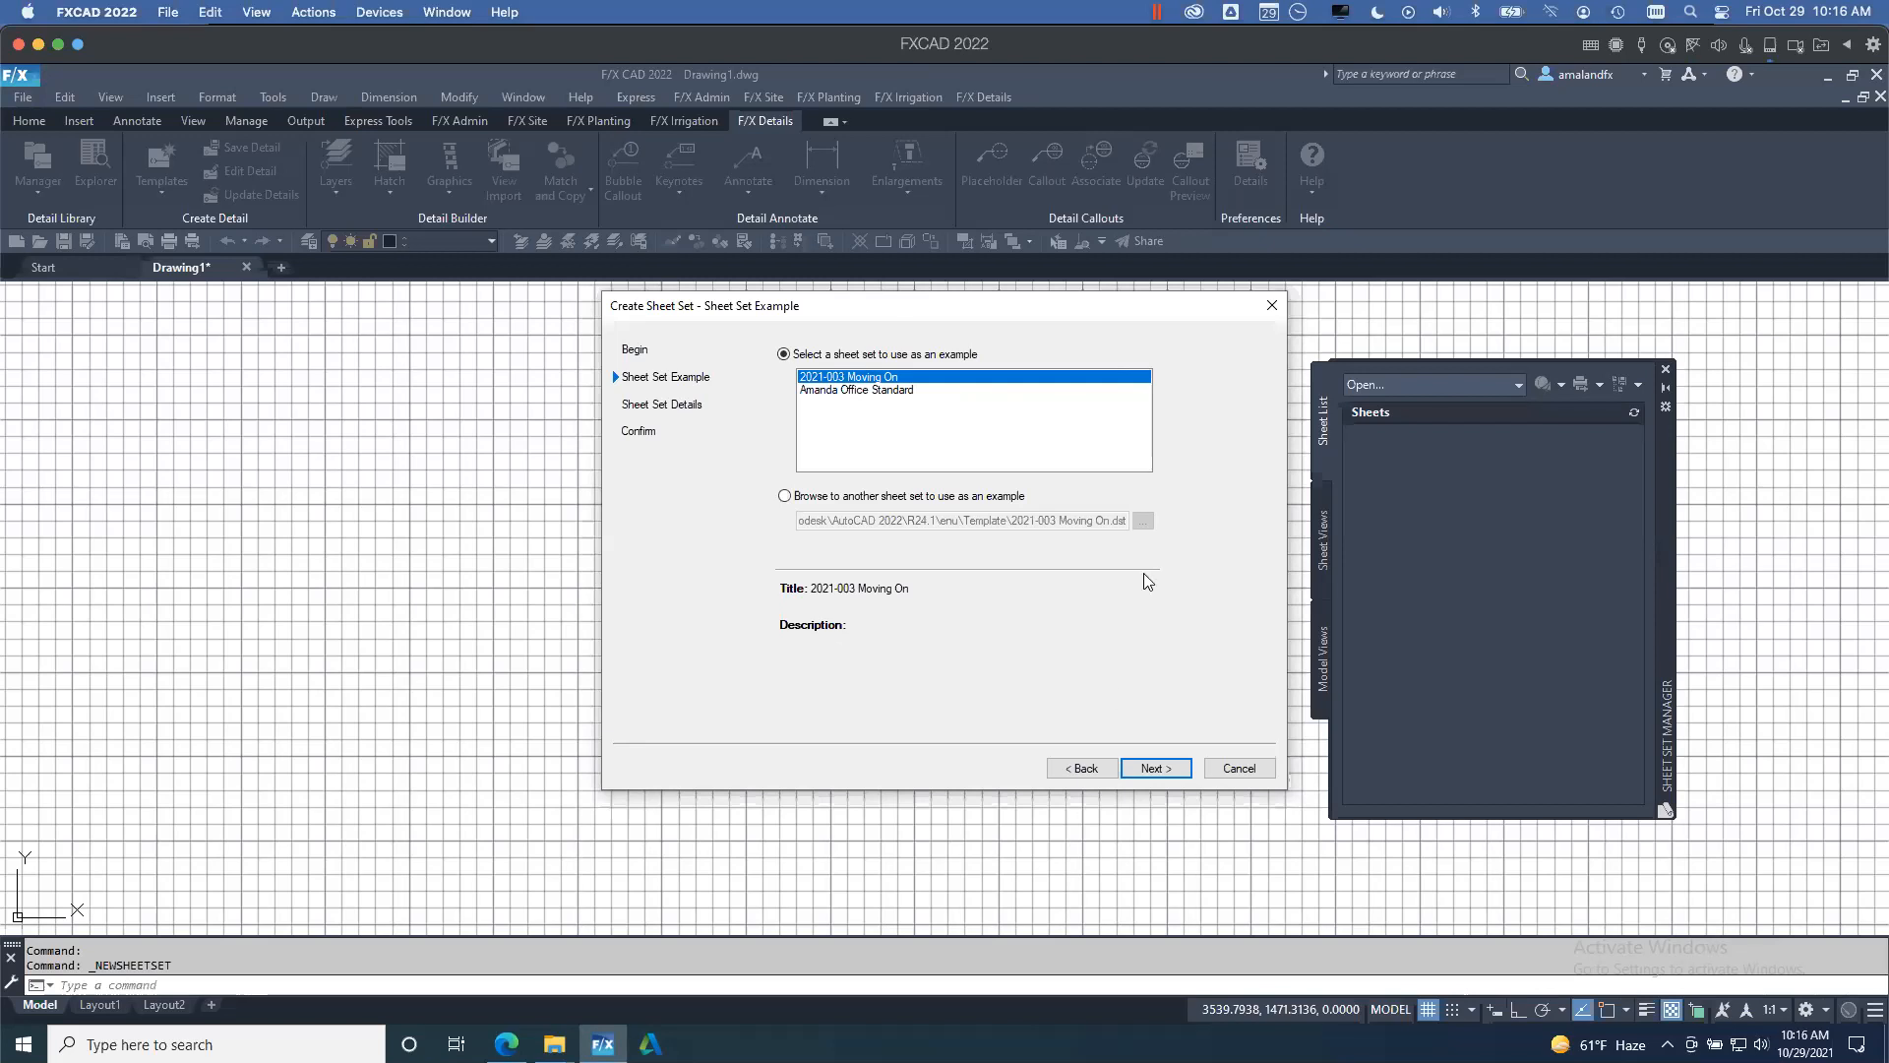
left_click(1082, 770)
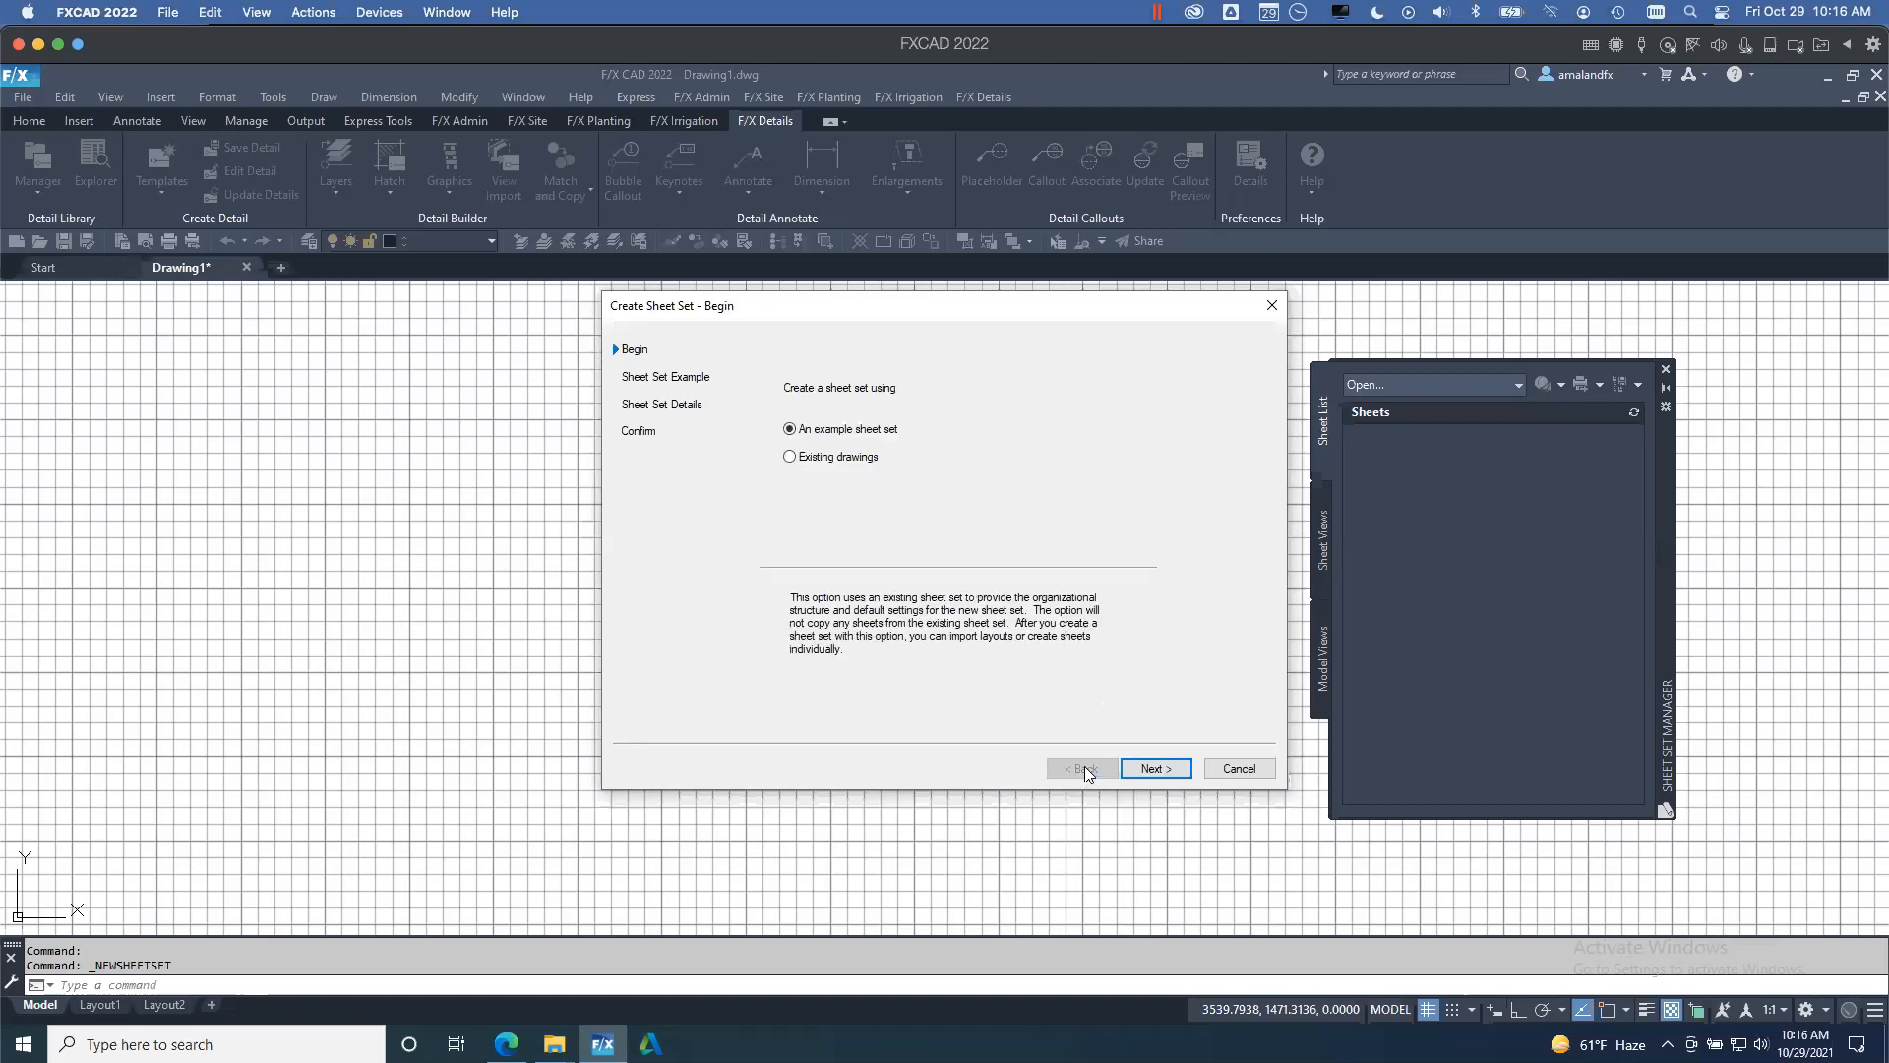
- Base the new sheet set on existing drawings and name it 2021-001 - Orchid Ave
left_click(822, 461)
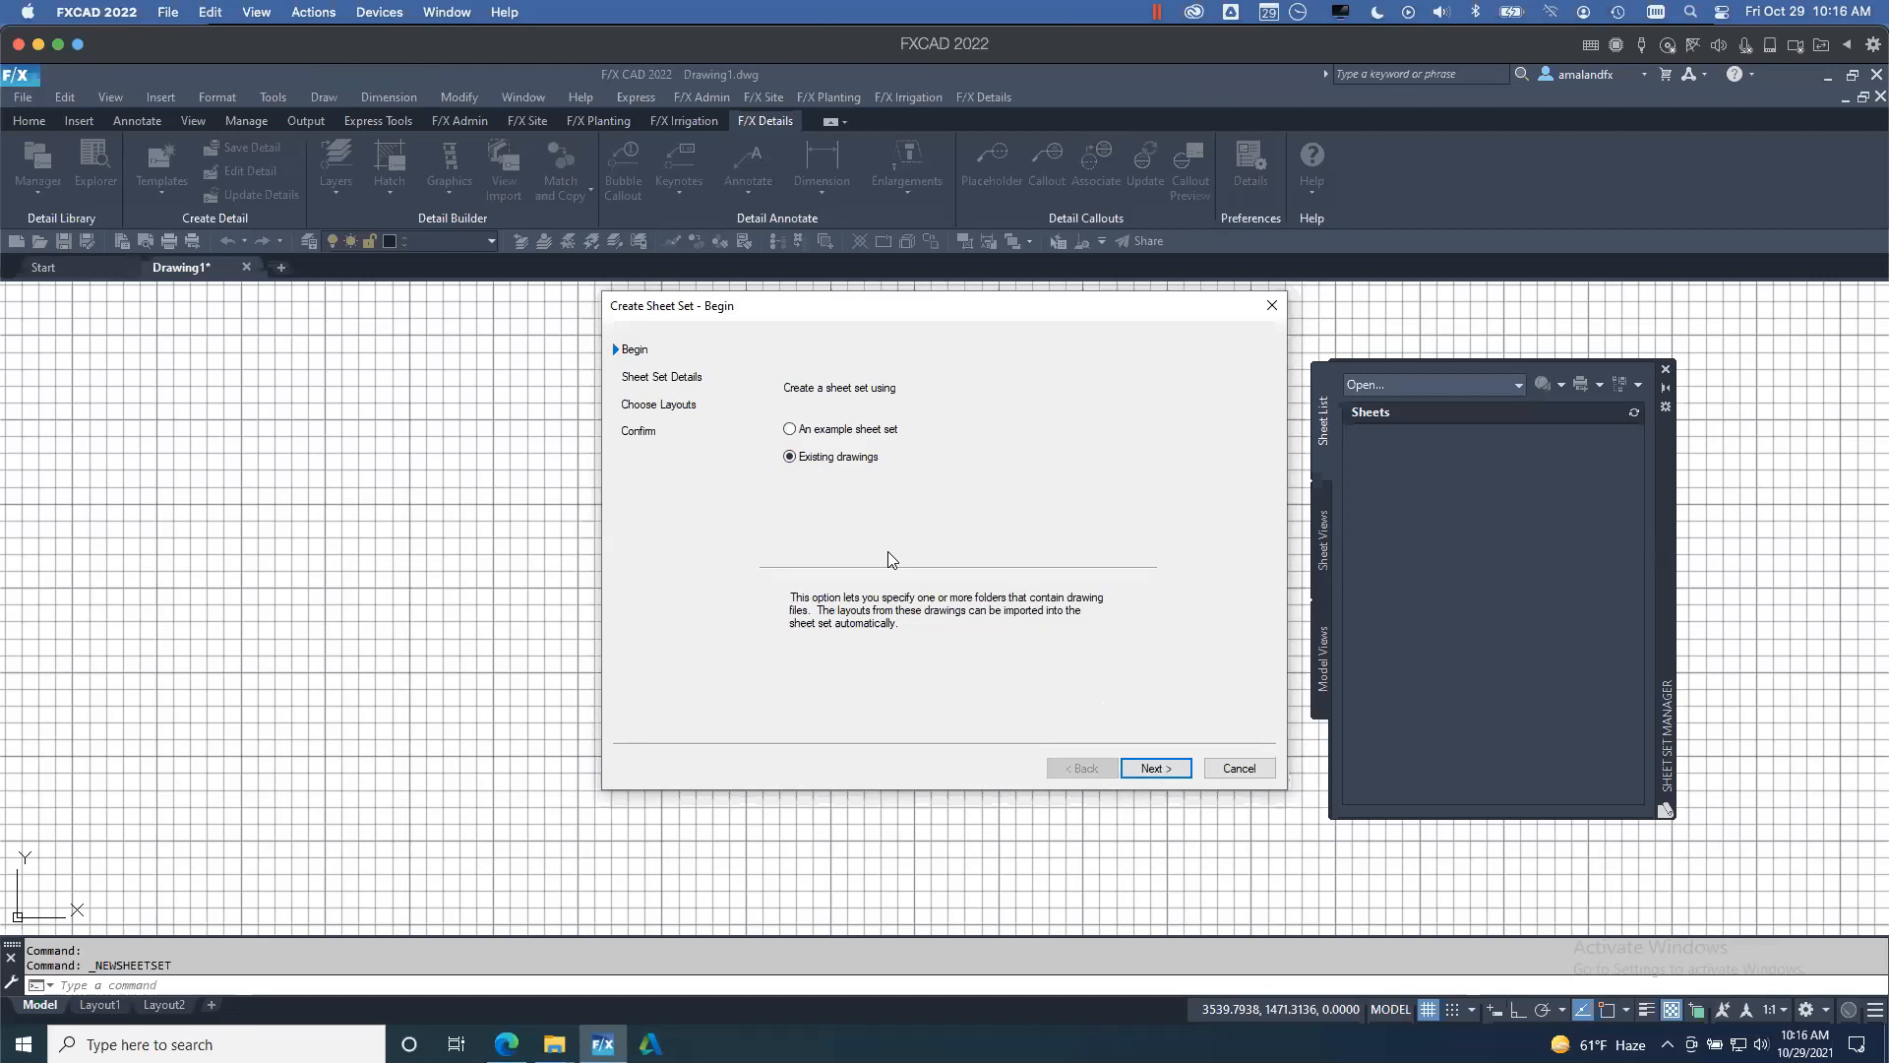
left_click(1155, 767)
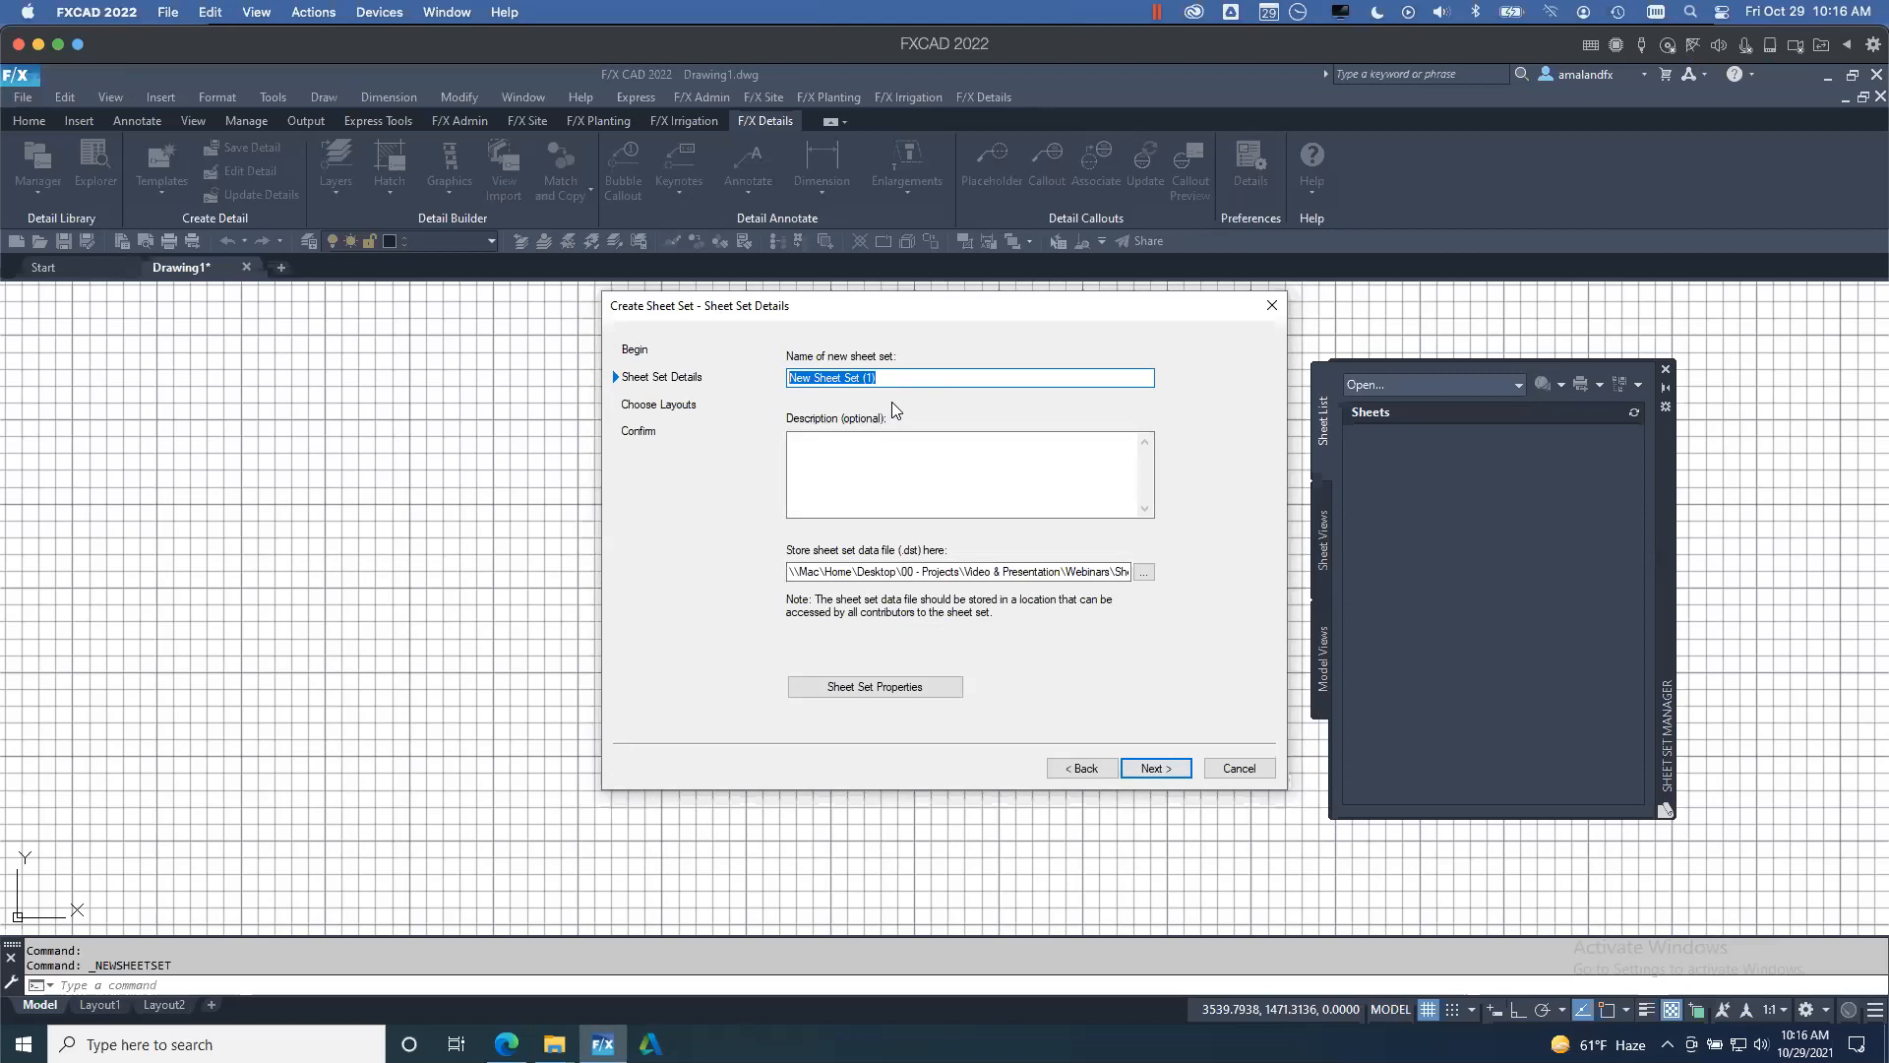
type("2021-001 - Orchid Ave")
left_click(935, 497)
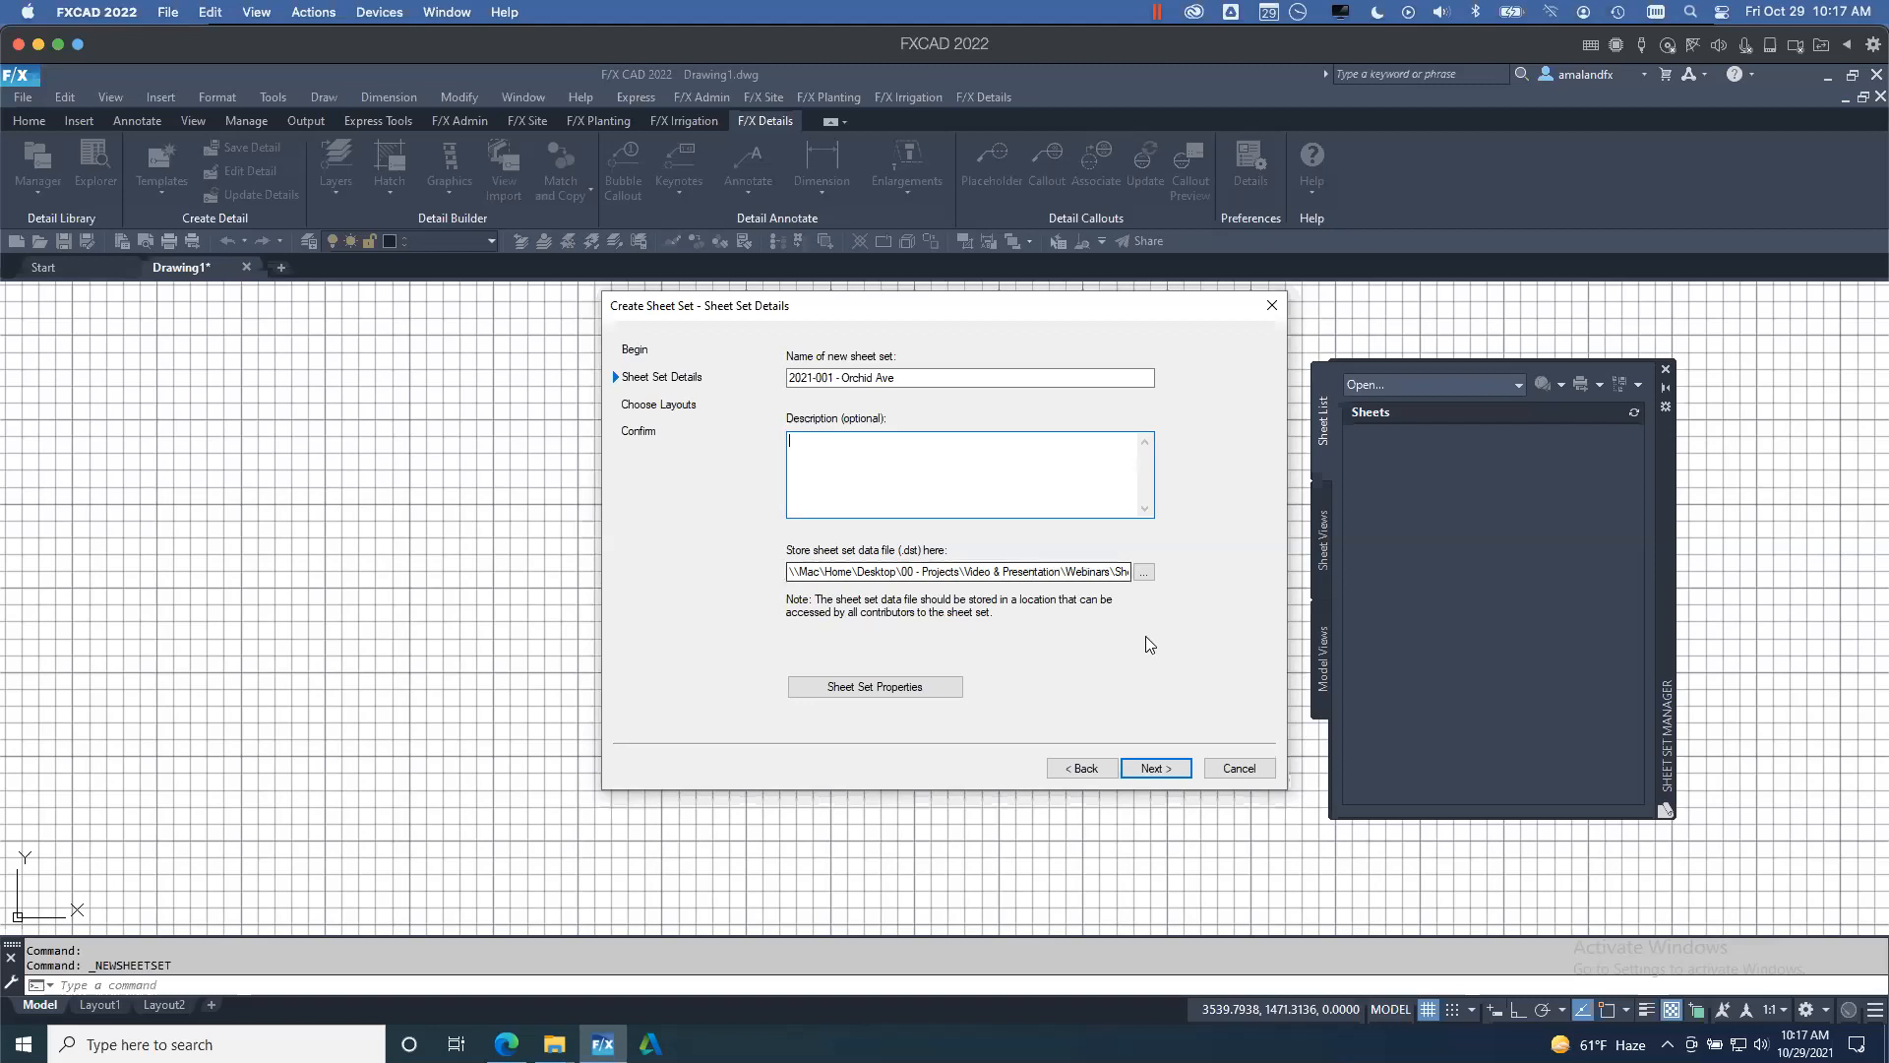
- Browse for the sheet set data file's storage folder, going up to the 2021-001 Orchid Ave project folder
left_click(1146, 576)
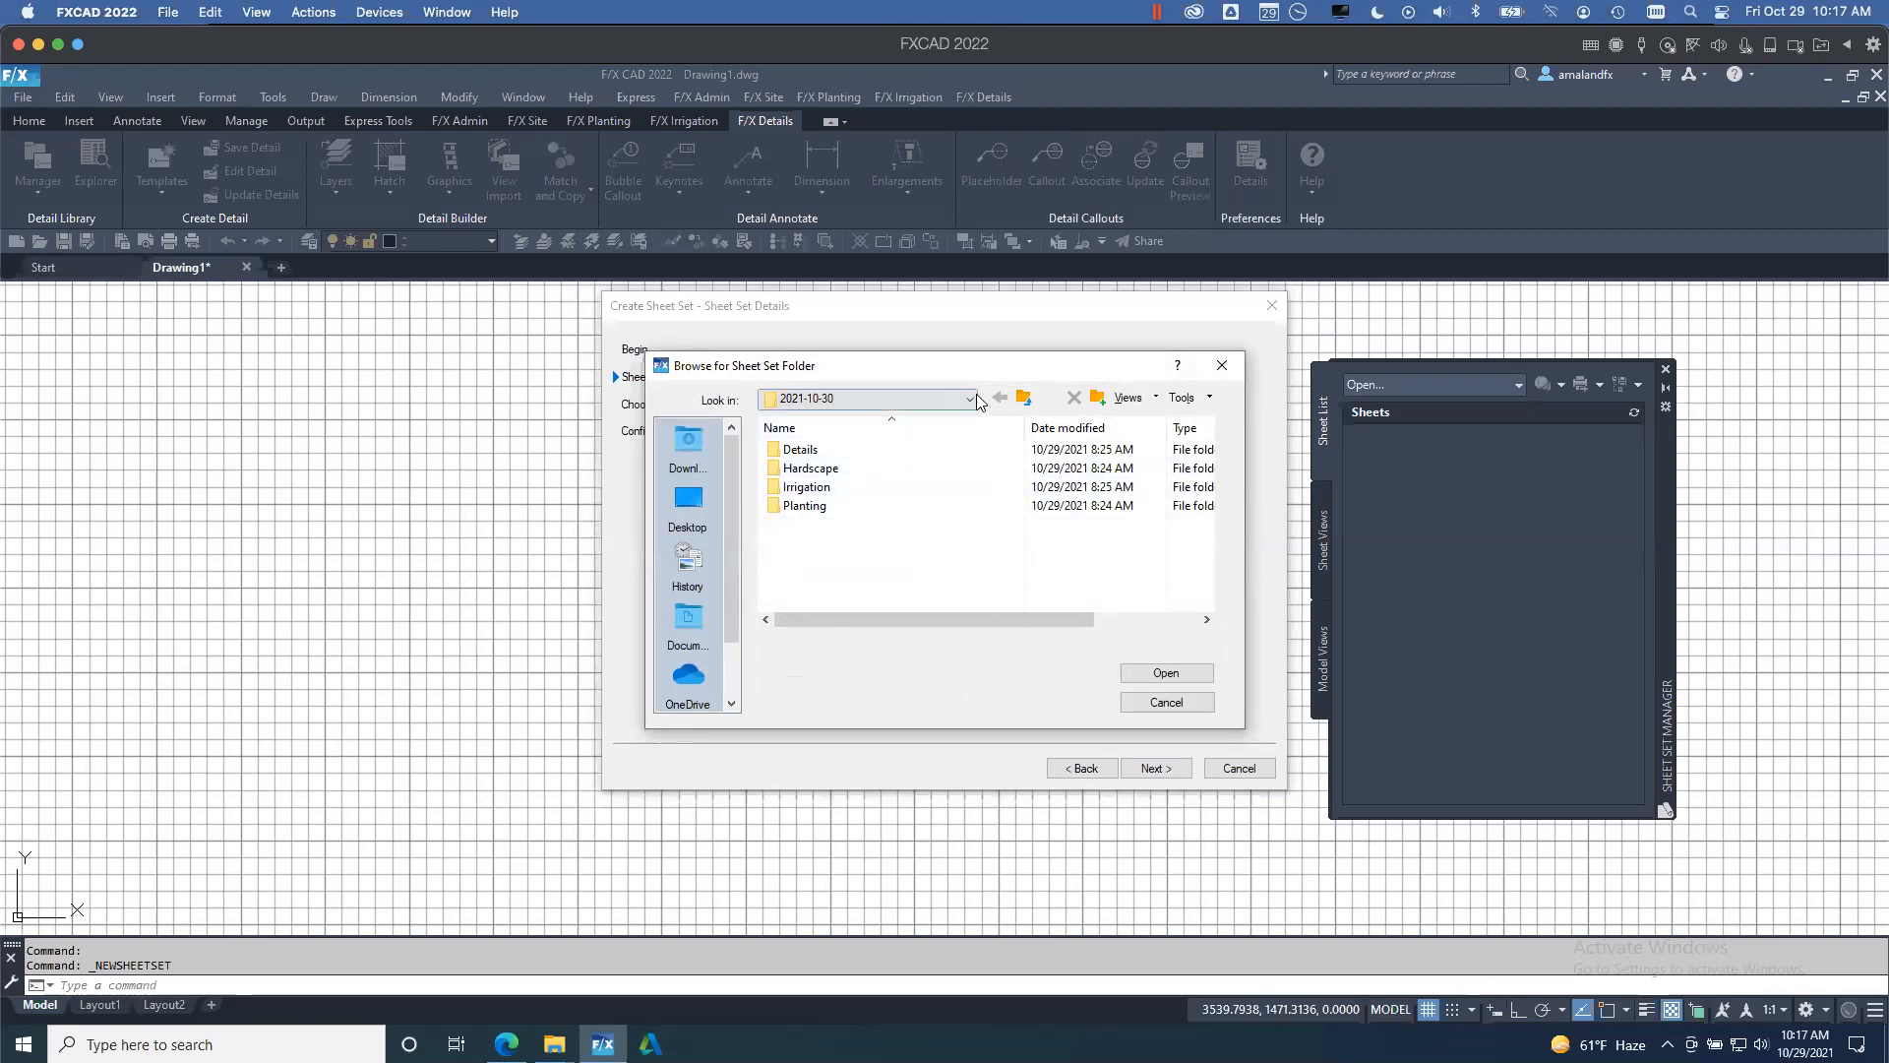
left_click(1023, 398)
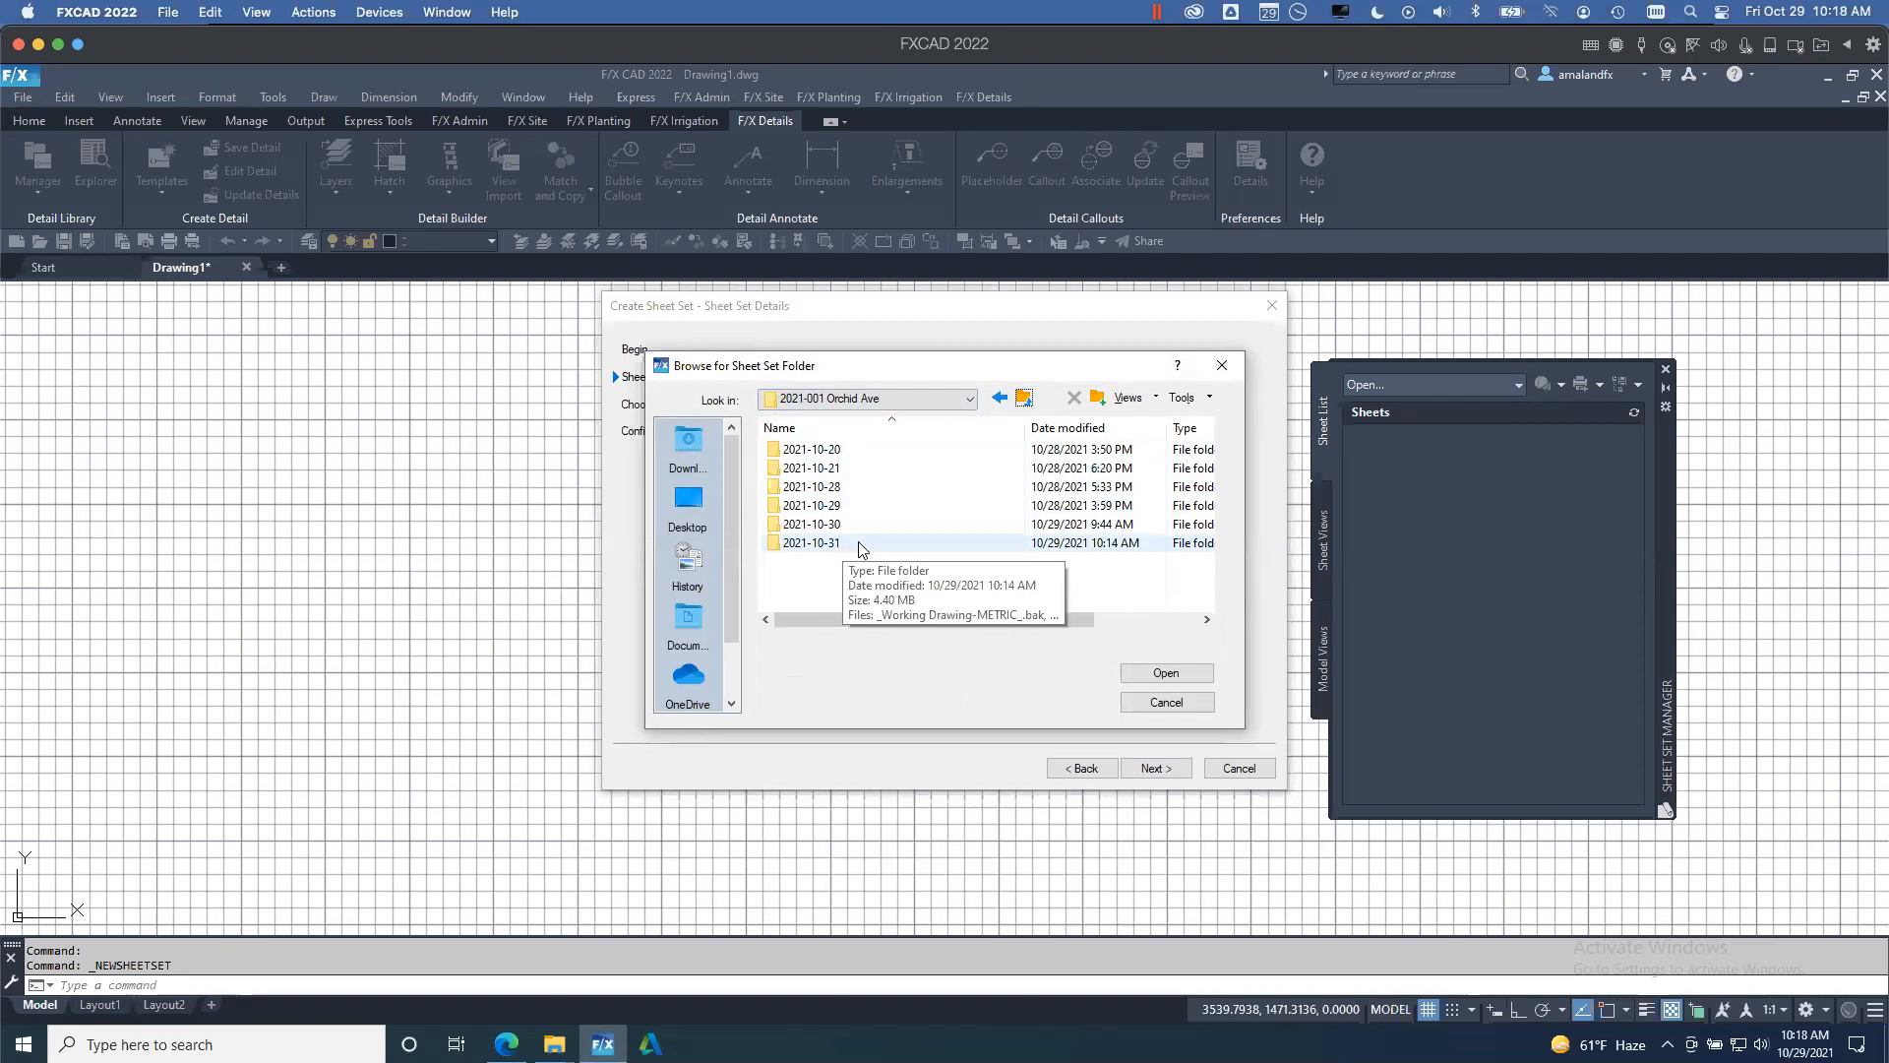
left_click(970, 399)
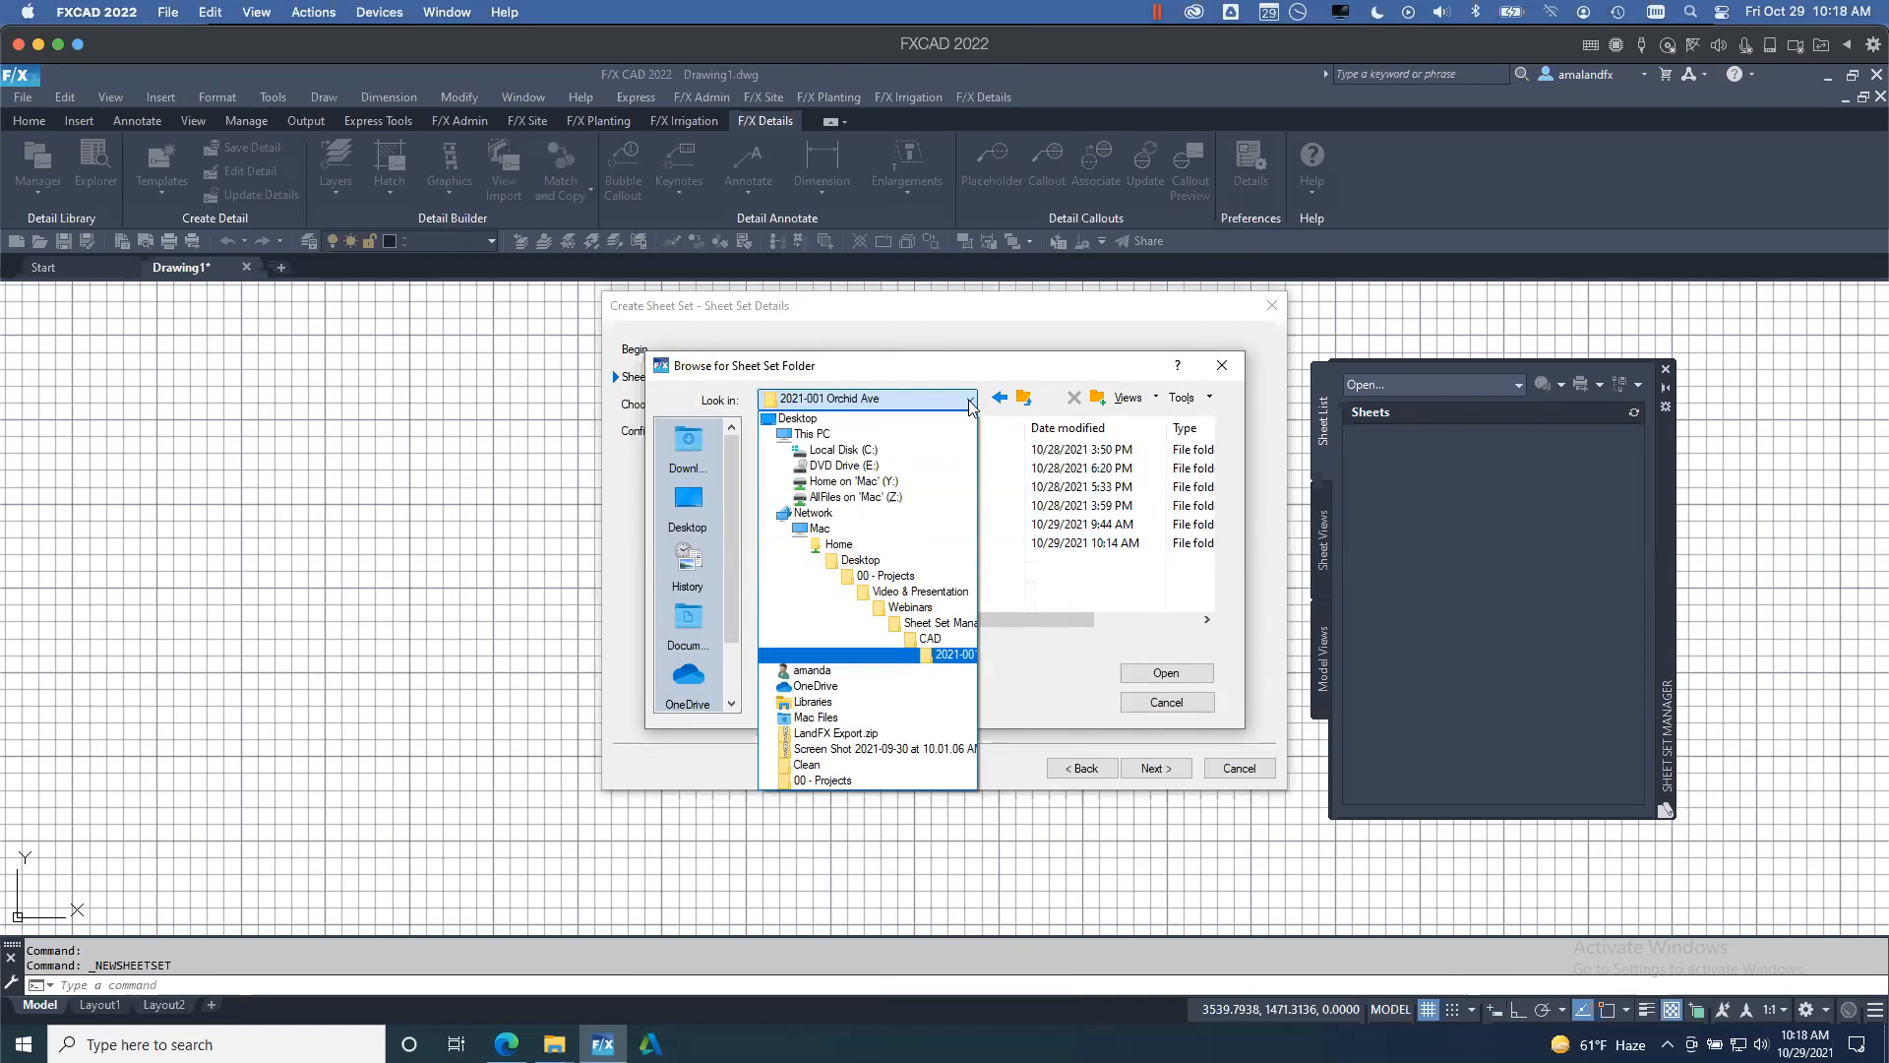
- Switch to File Explorer to examine the full path of the 2021-10-31 folder, then return to the sheet set folder browser
left_click(554, 1044)
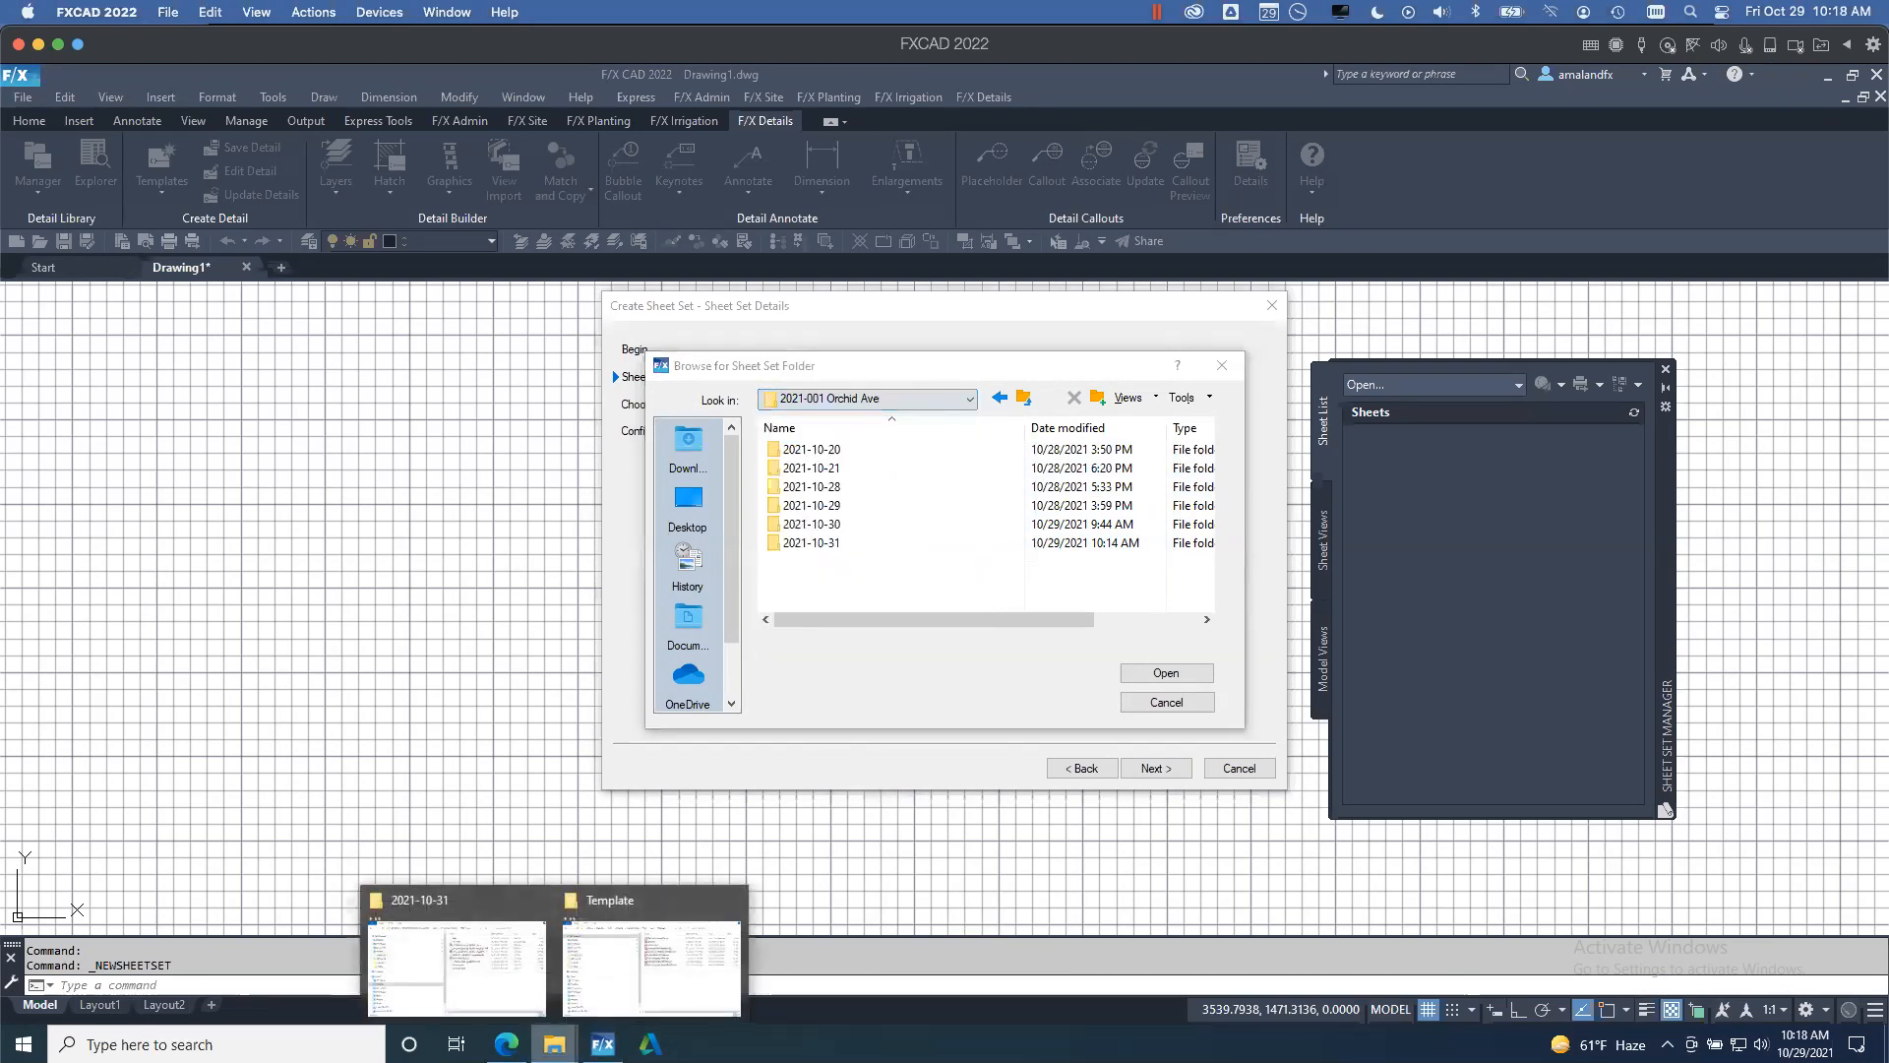
mouse_move(641, 982)
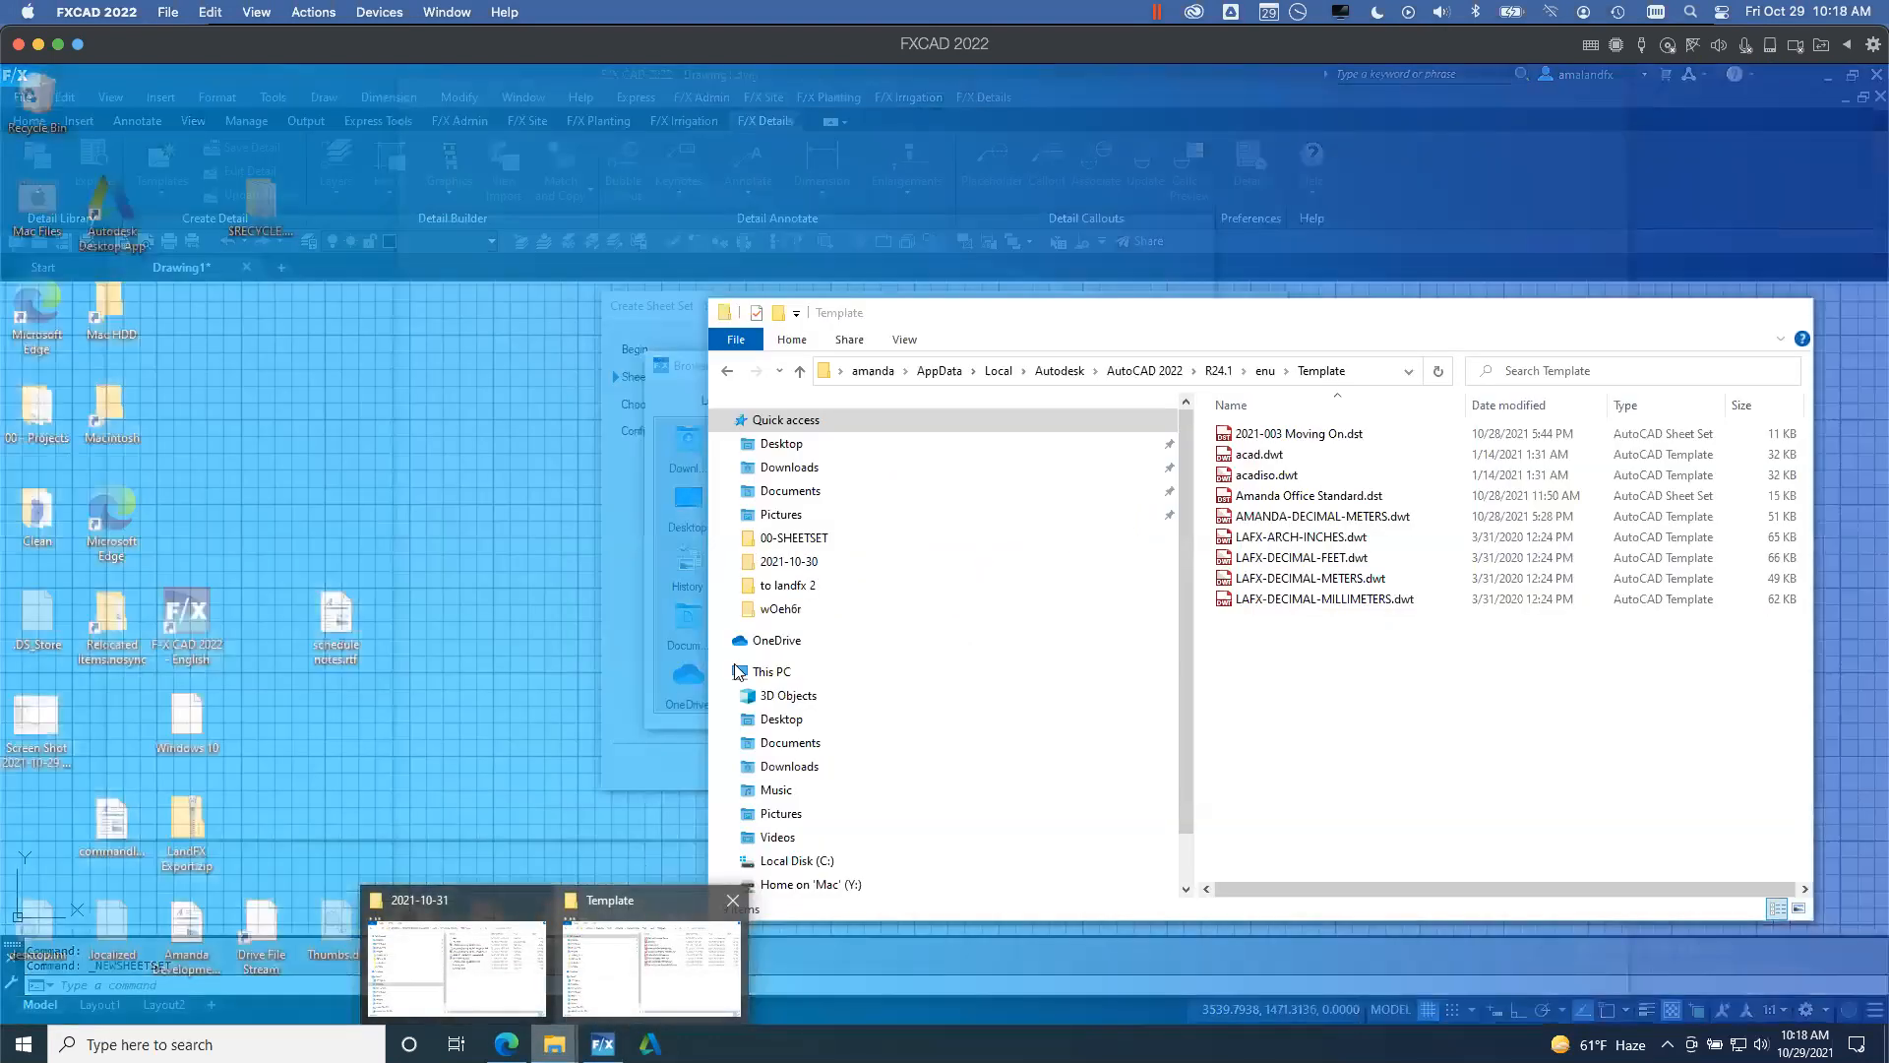
left_click(456, 968)
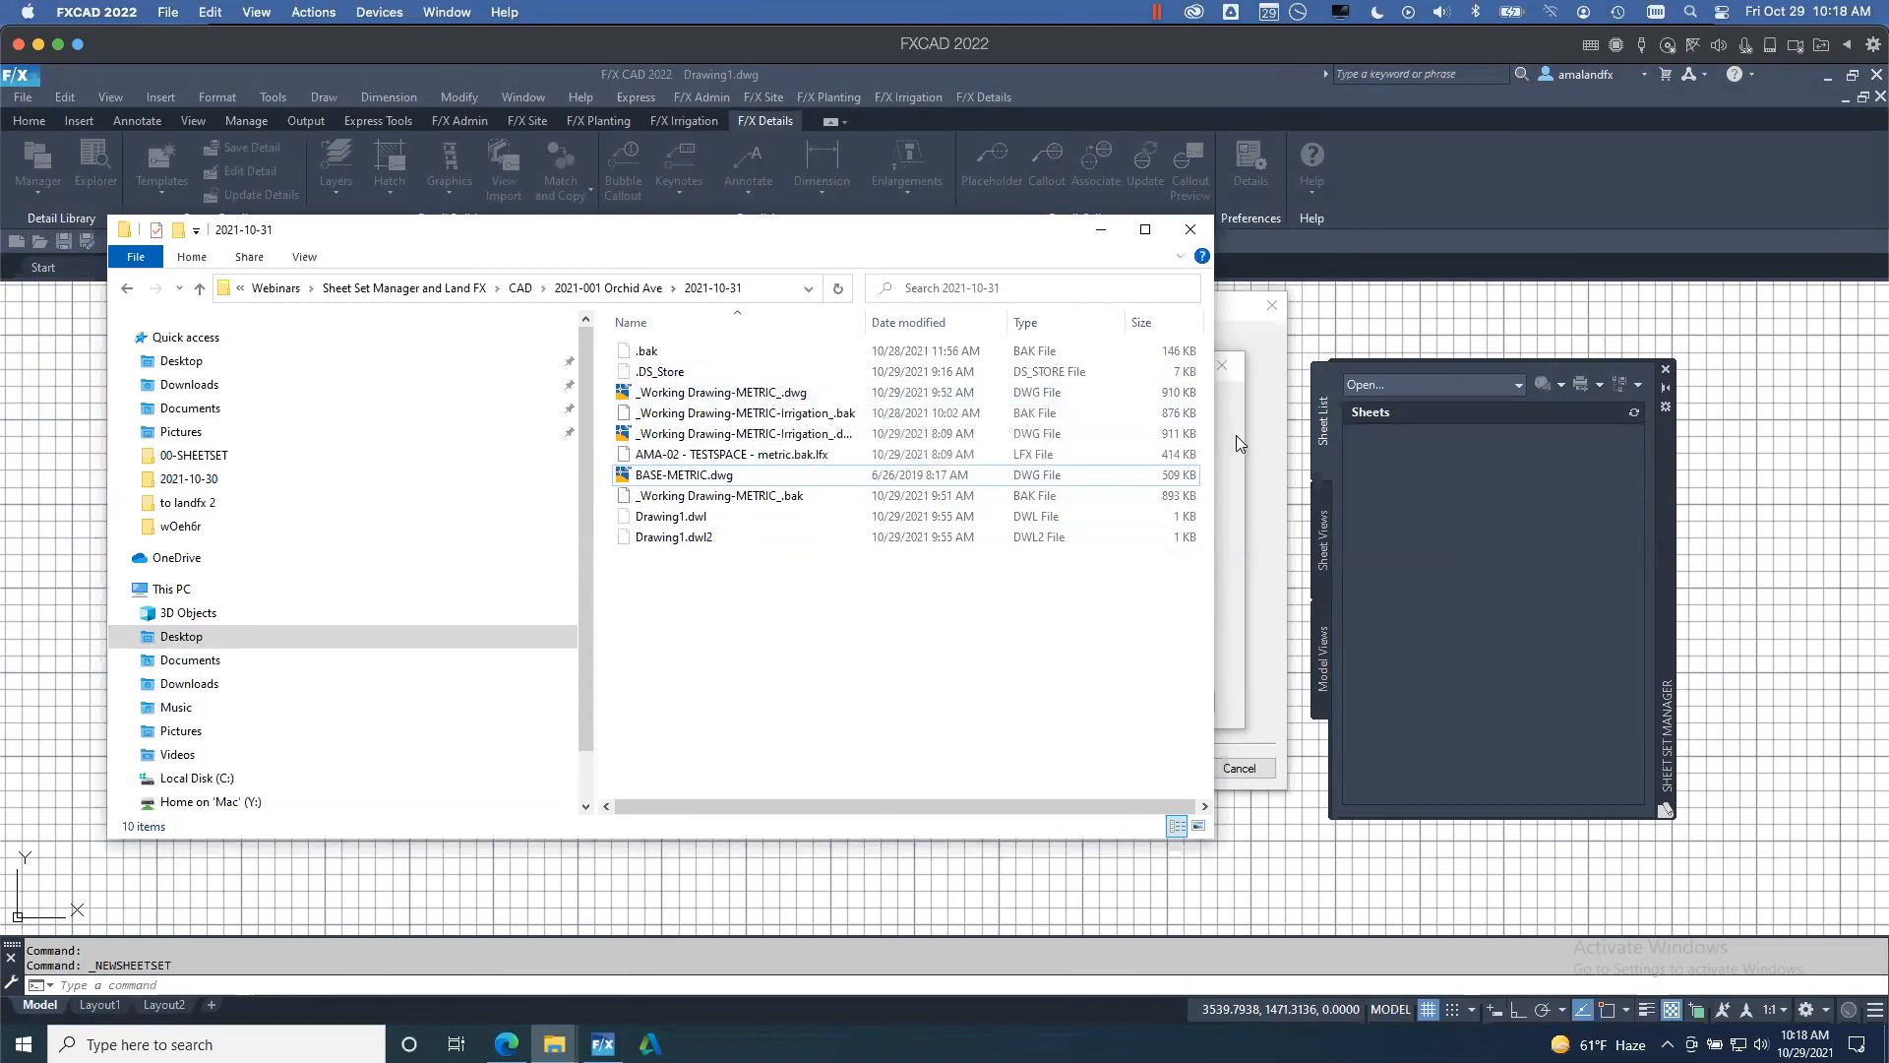
left_click(810, 289)
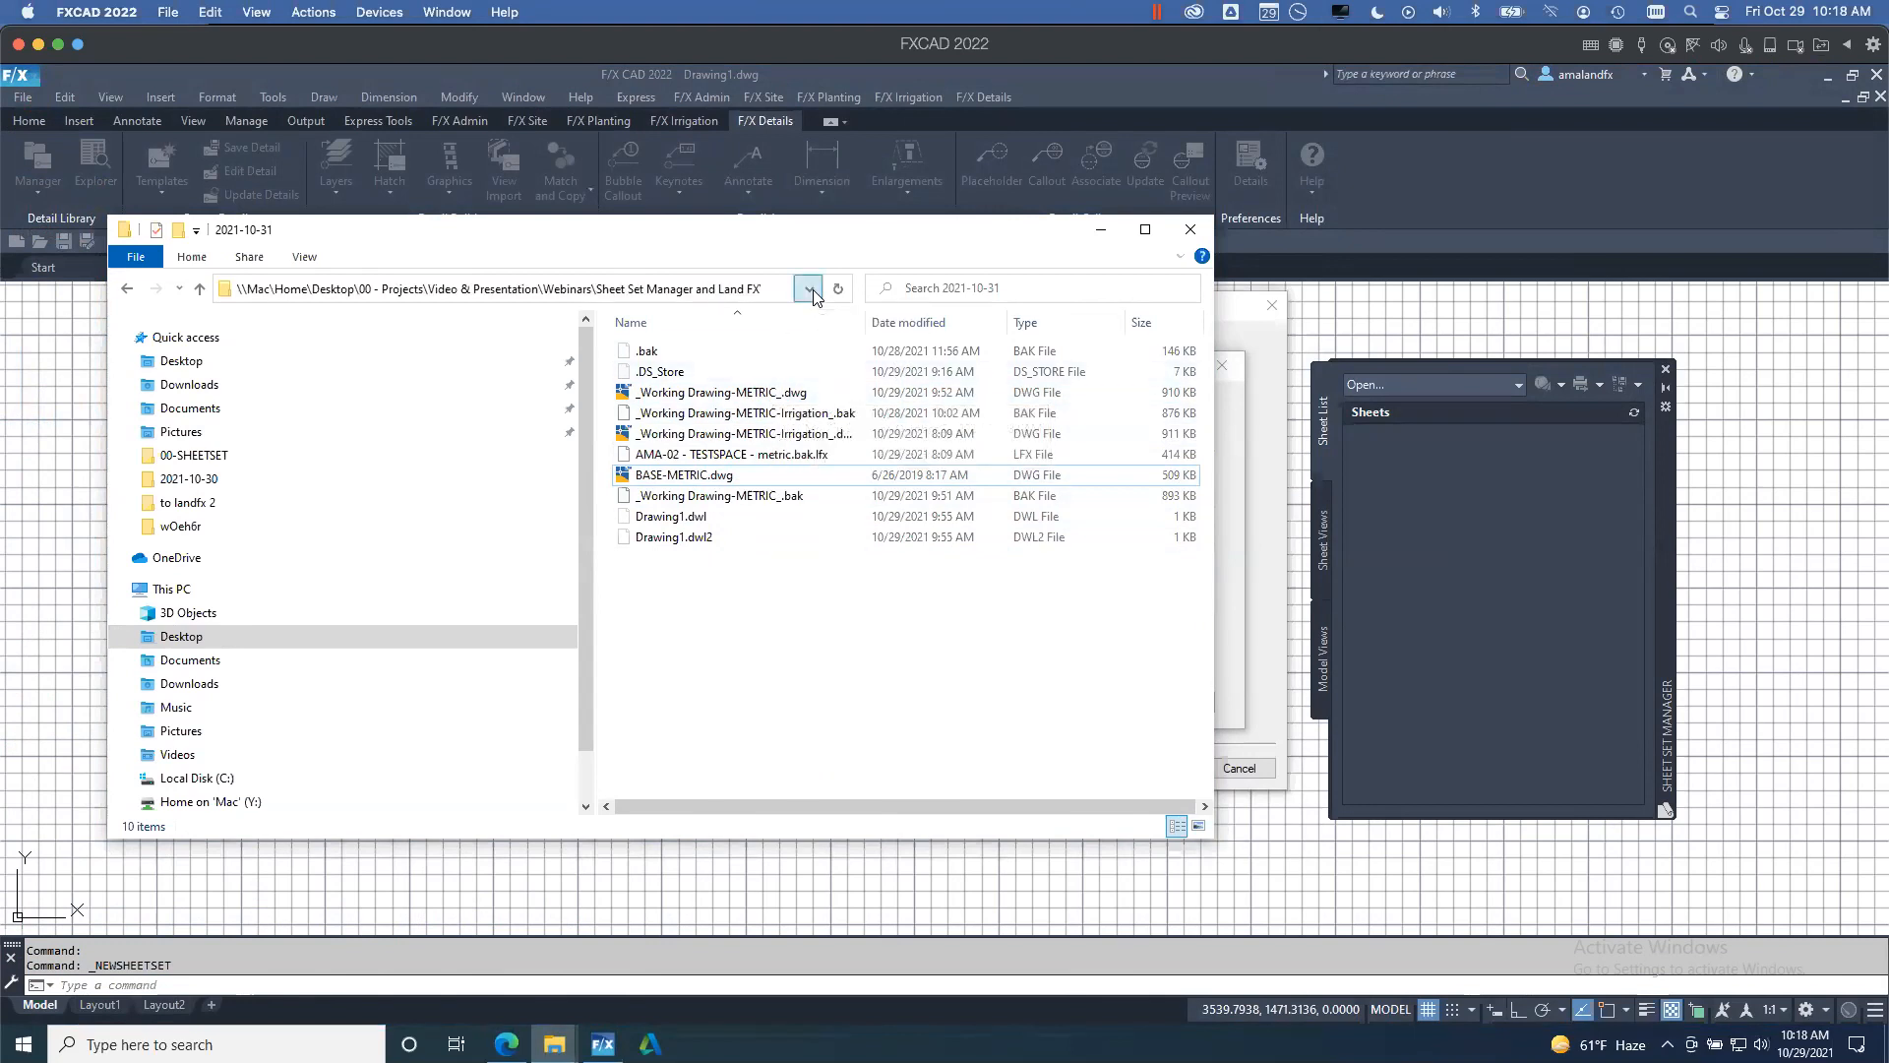
left_click(813, 293)
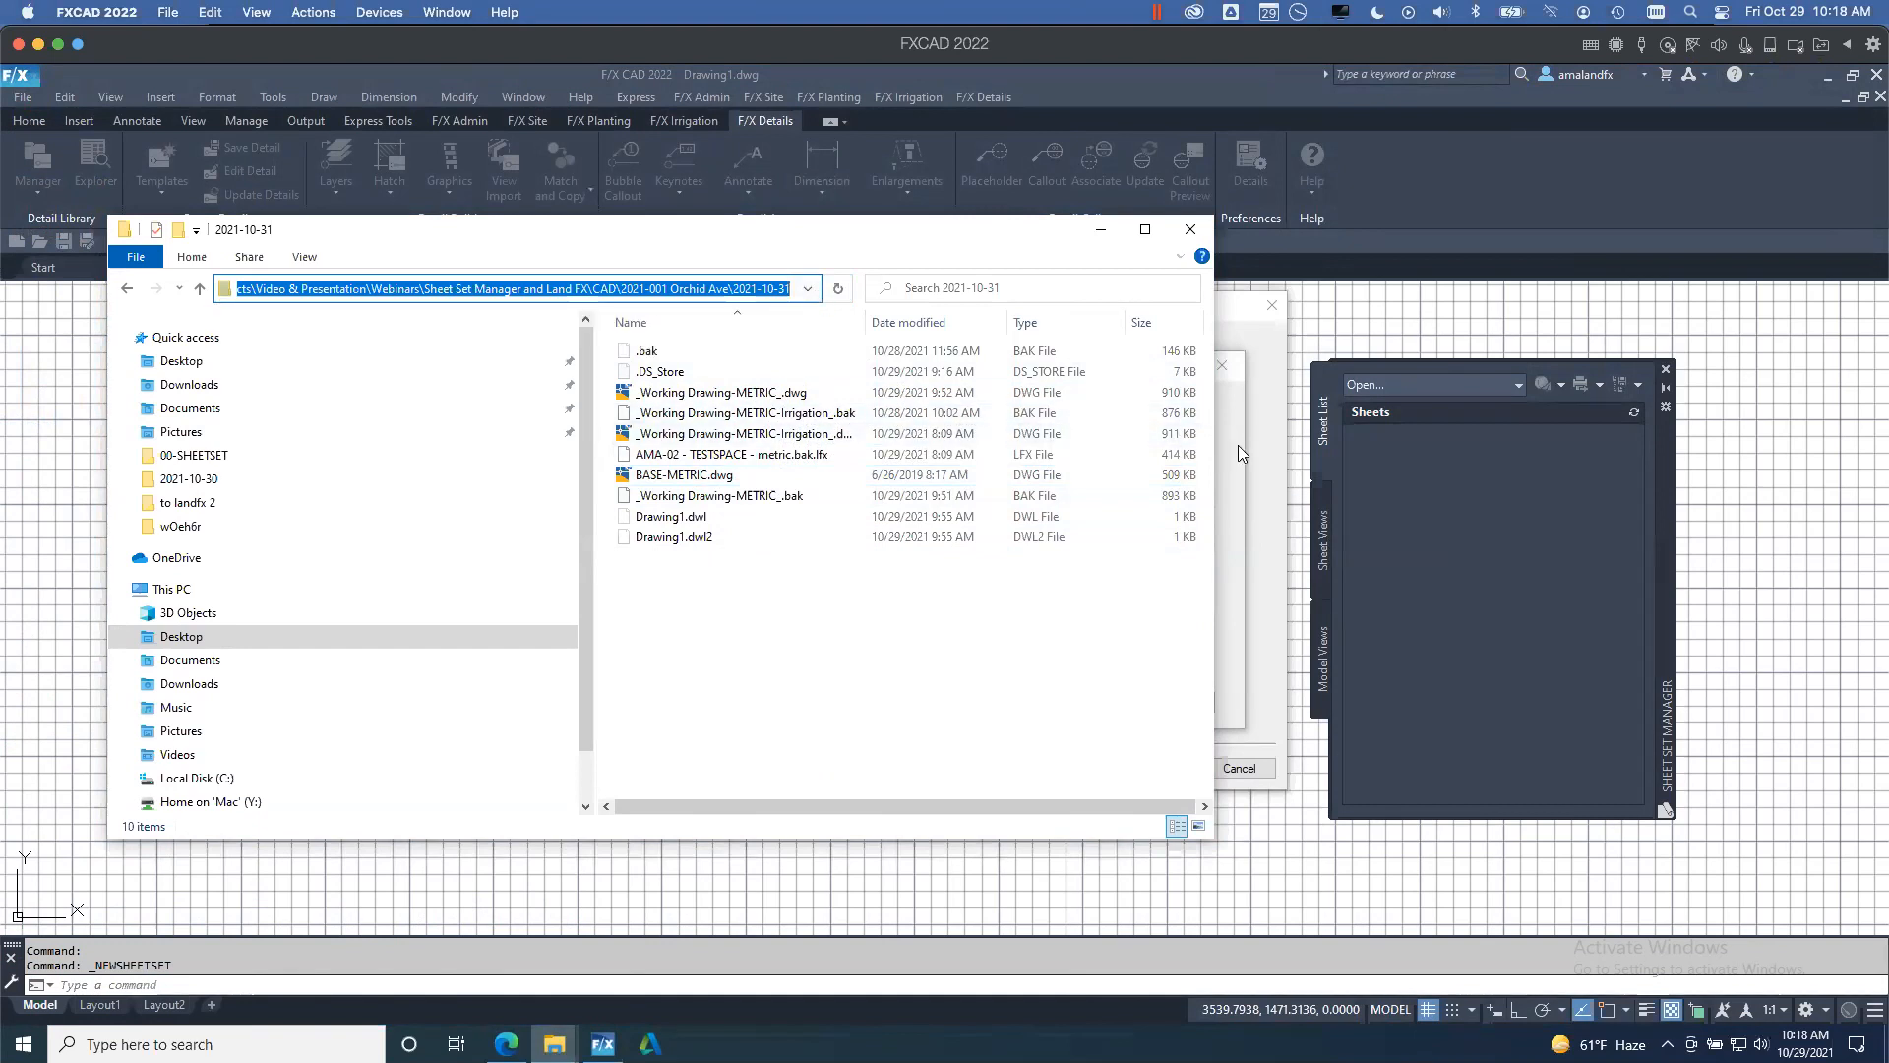
left_click(1238, 452)
- Open the 2021-10-31 folder inside 2021-001 Orchid Ave as the sheet set's storage location
left_click(866, 399)
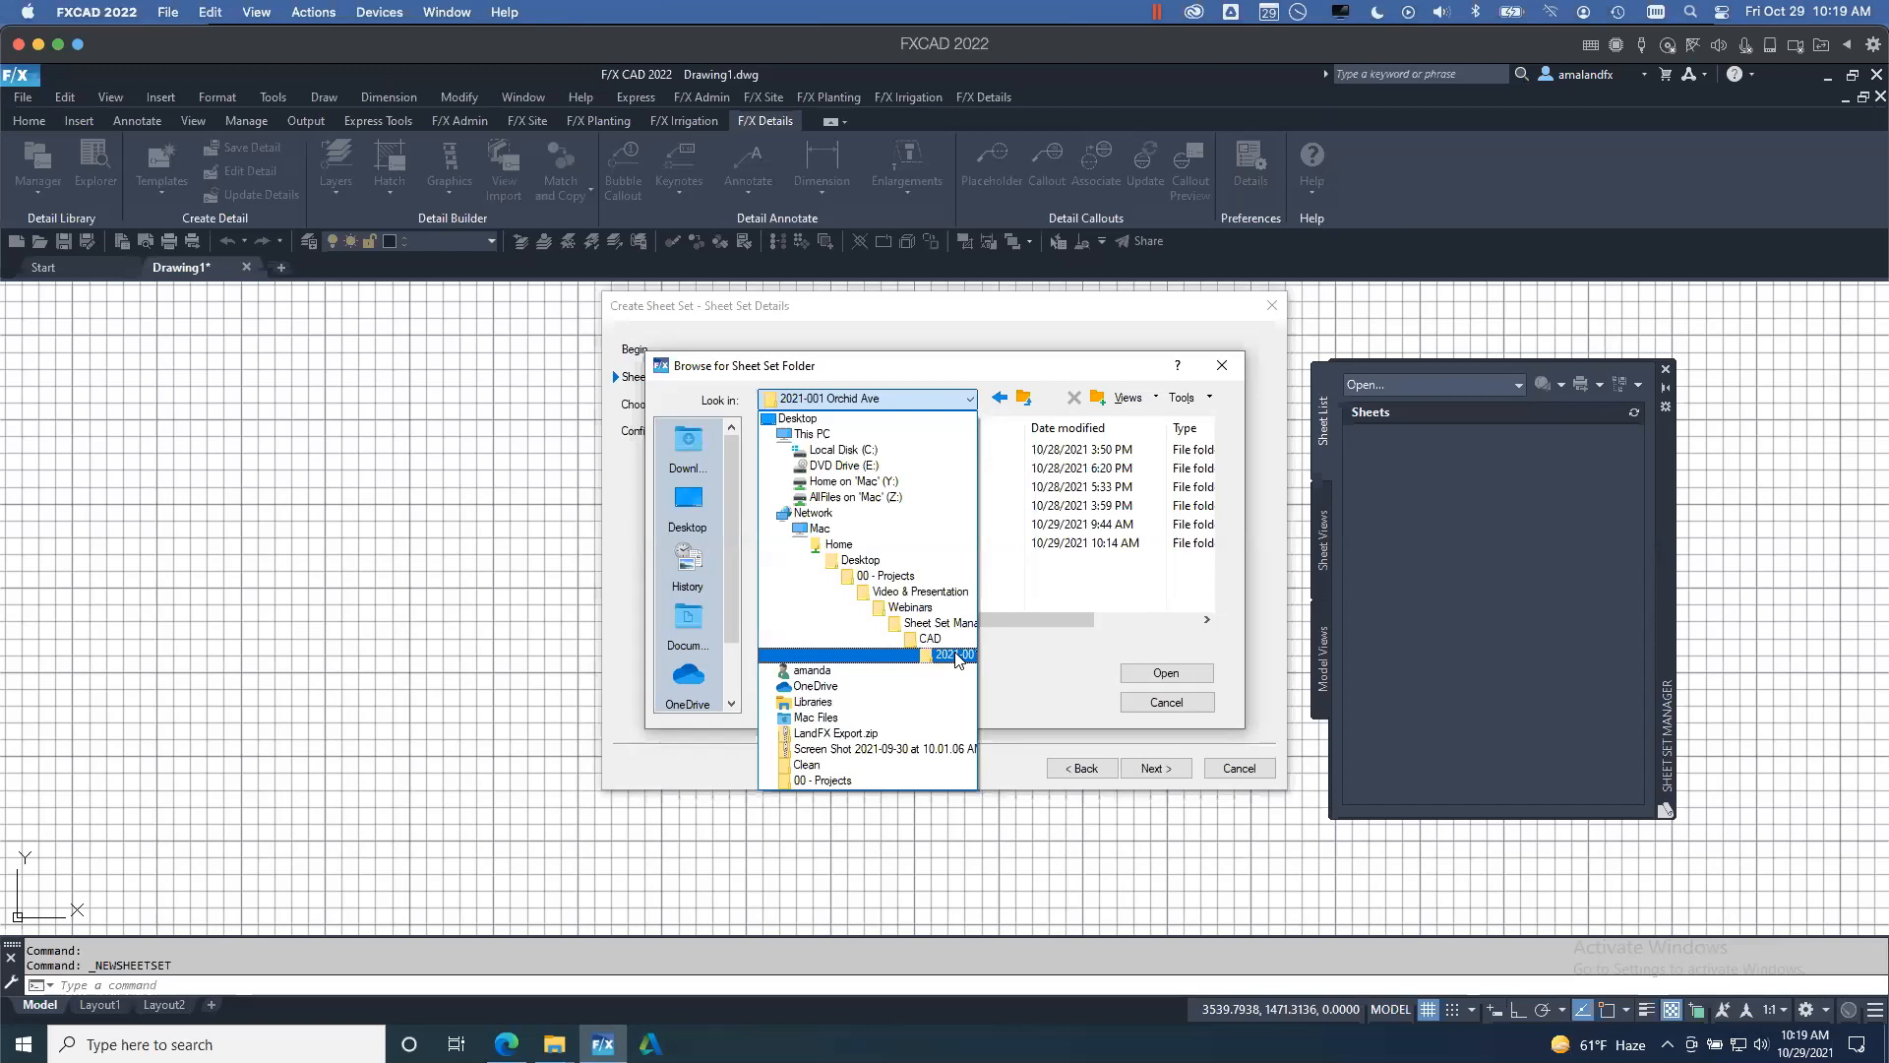
left_click(959, 655)
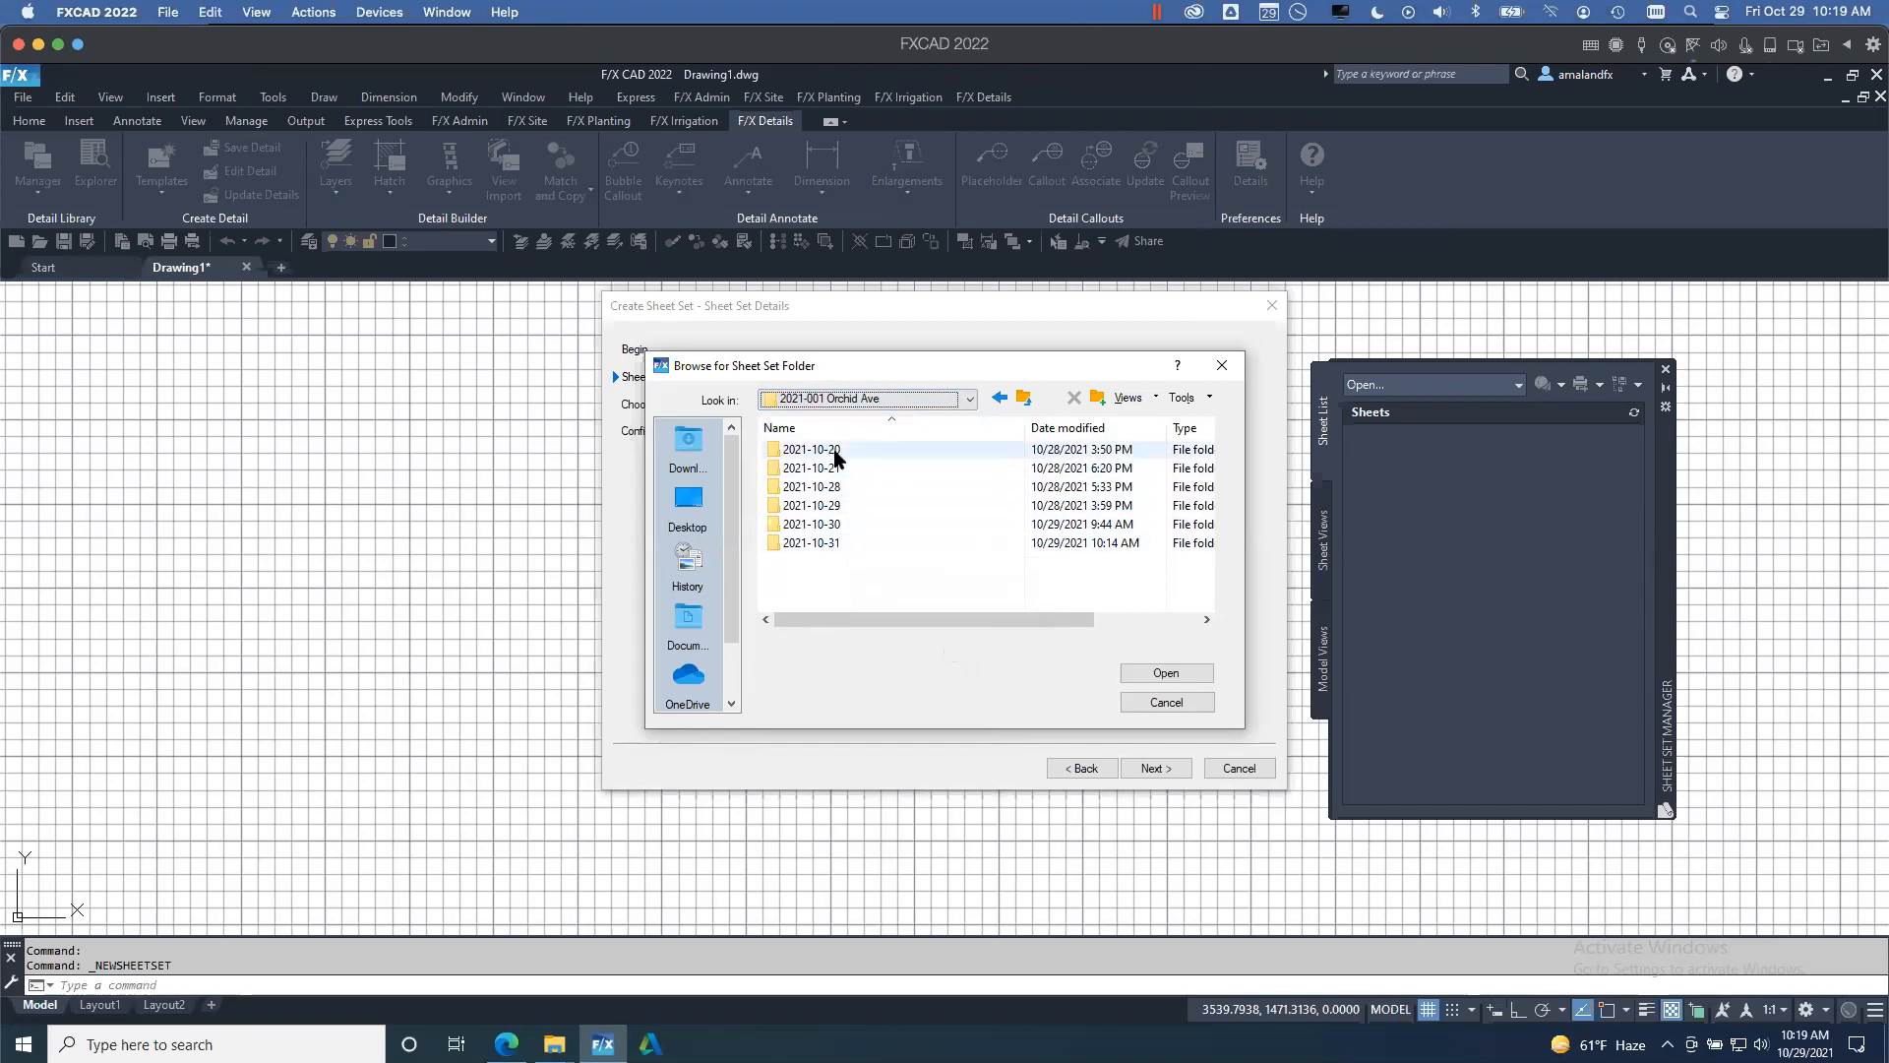
double_click(836, 545)
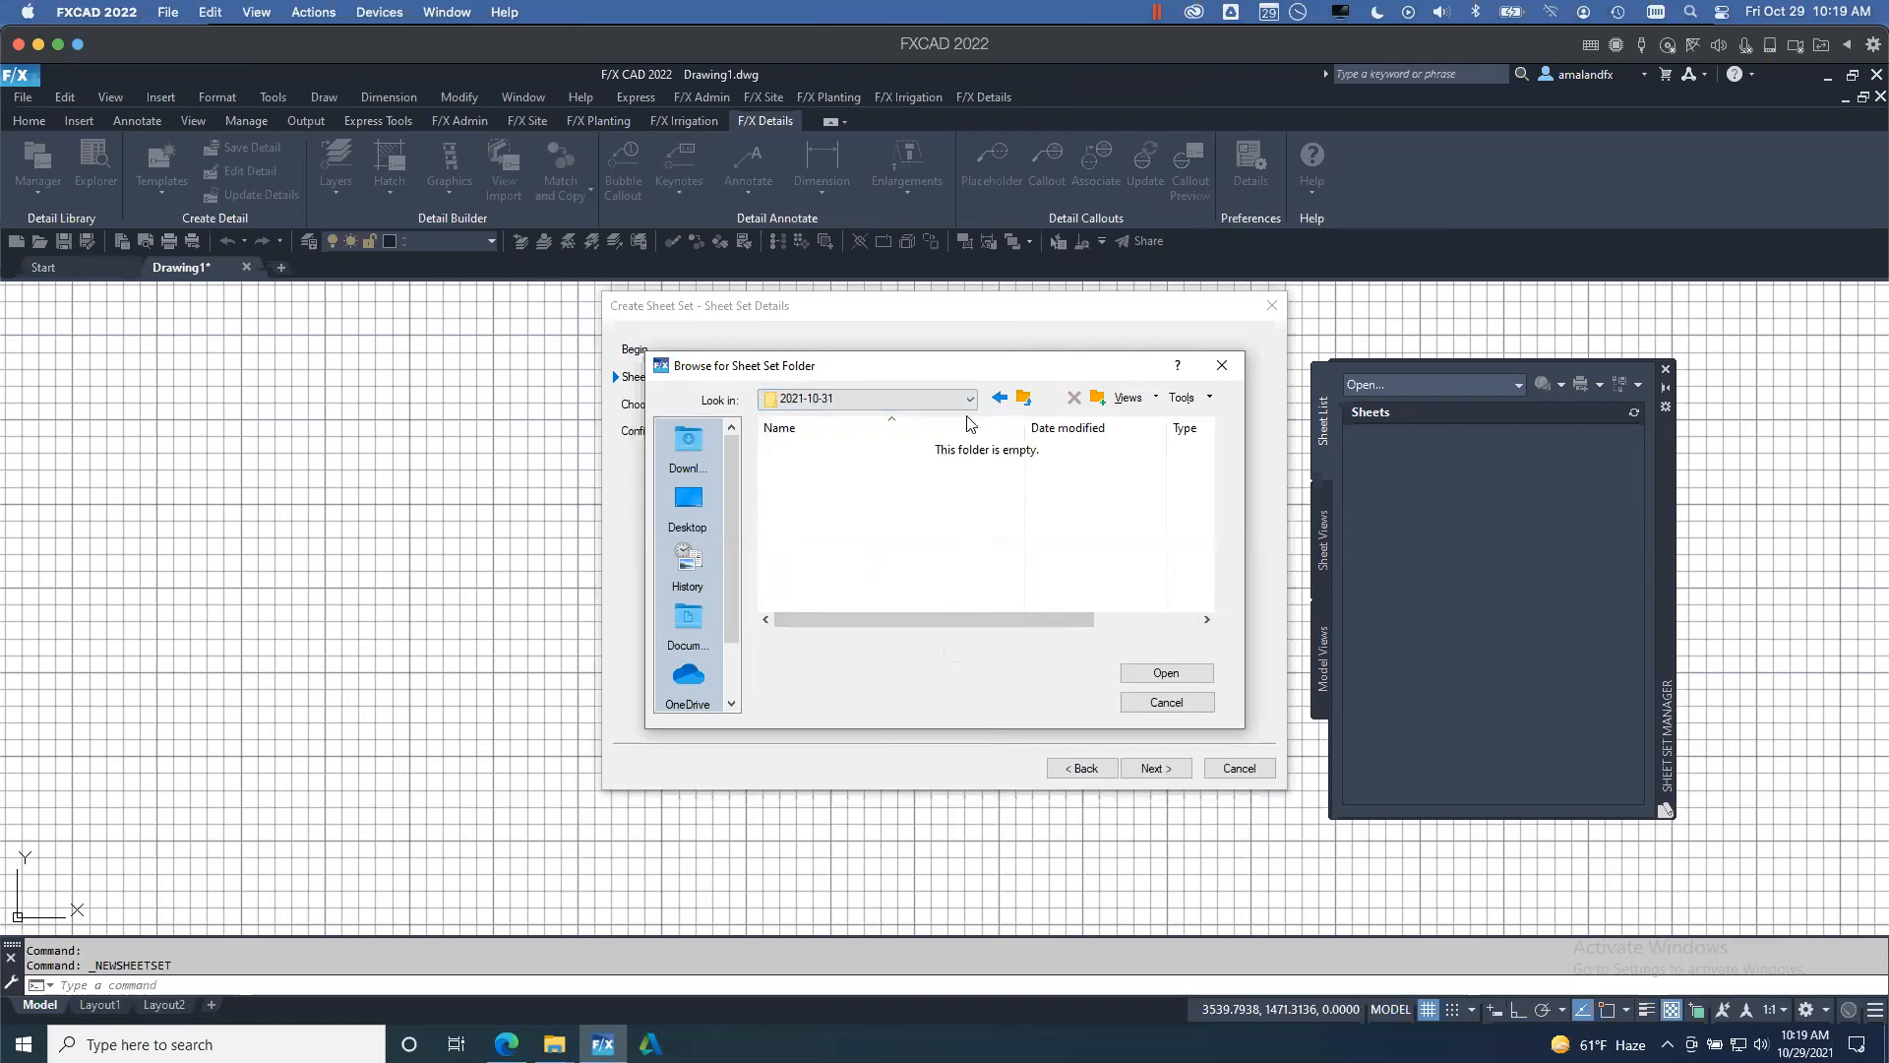
- Move the sheet set folder browser aside and examine the drawing files of the 2021-10-31 folder in File Explorer
left_click_drag(978, 373, 1446, 346)
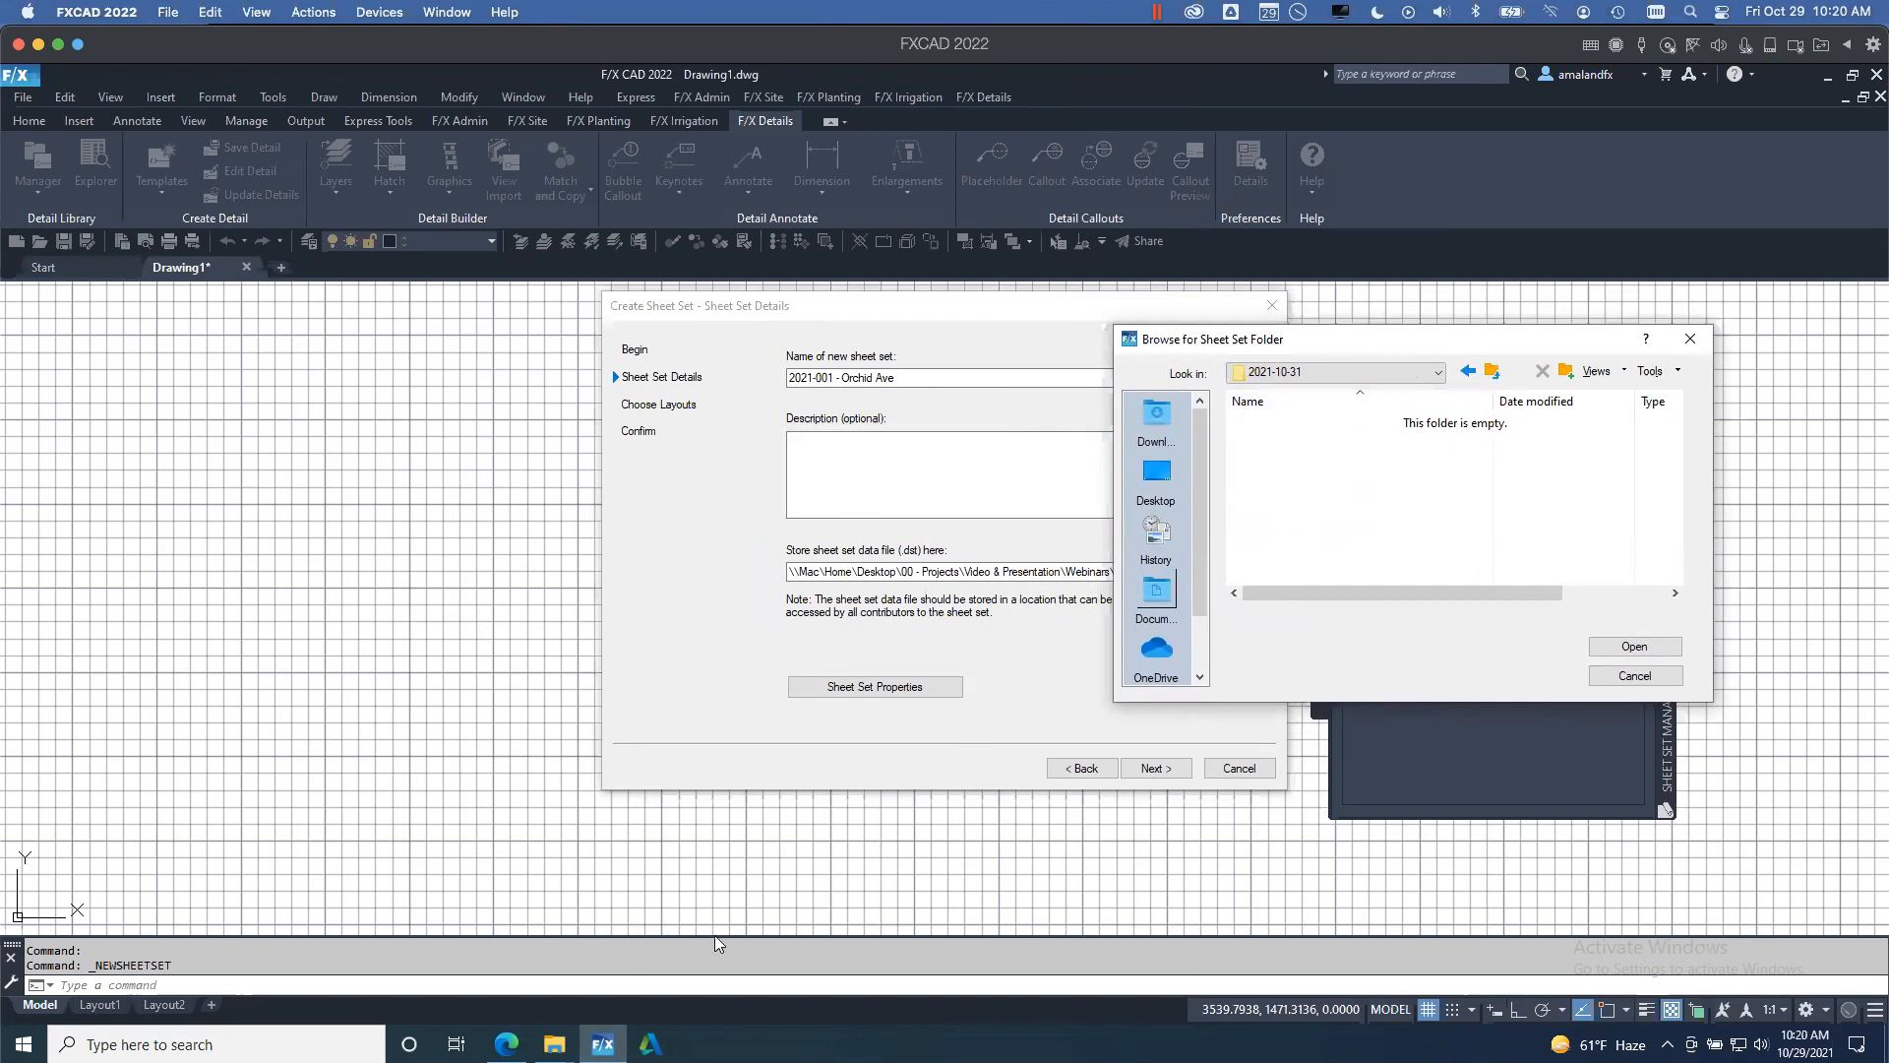
left_click(554, 1044)
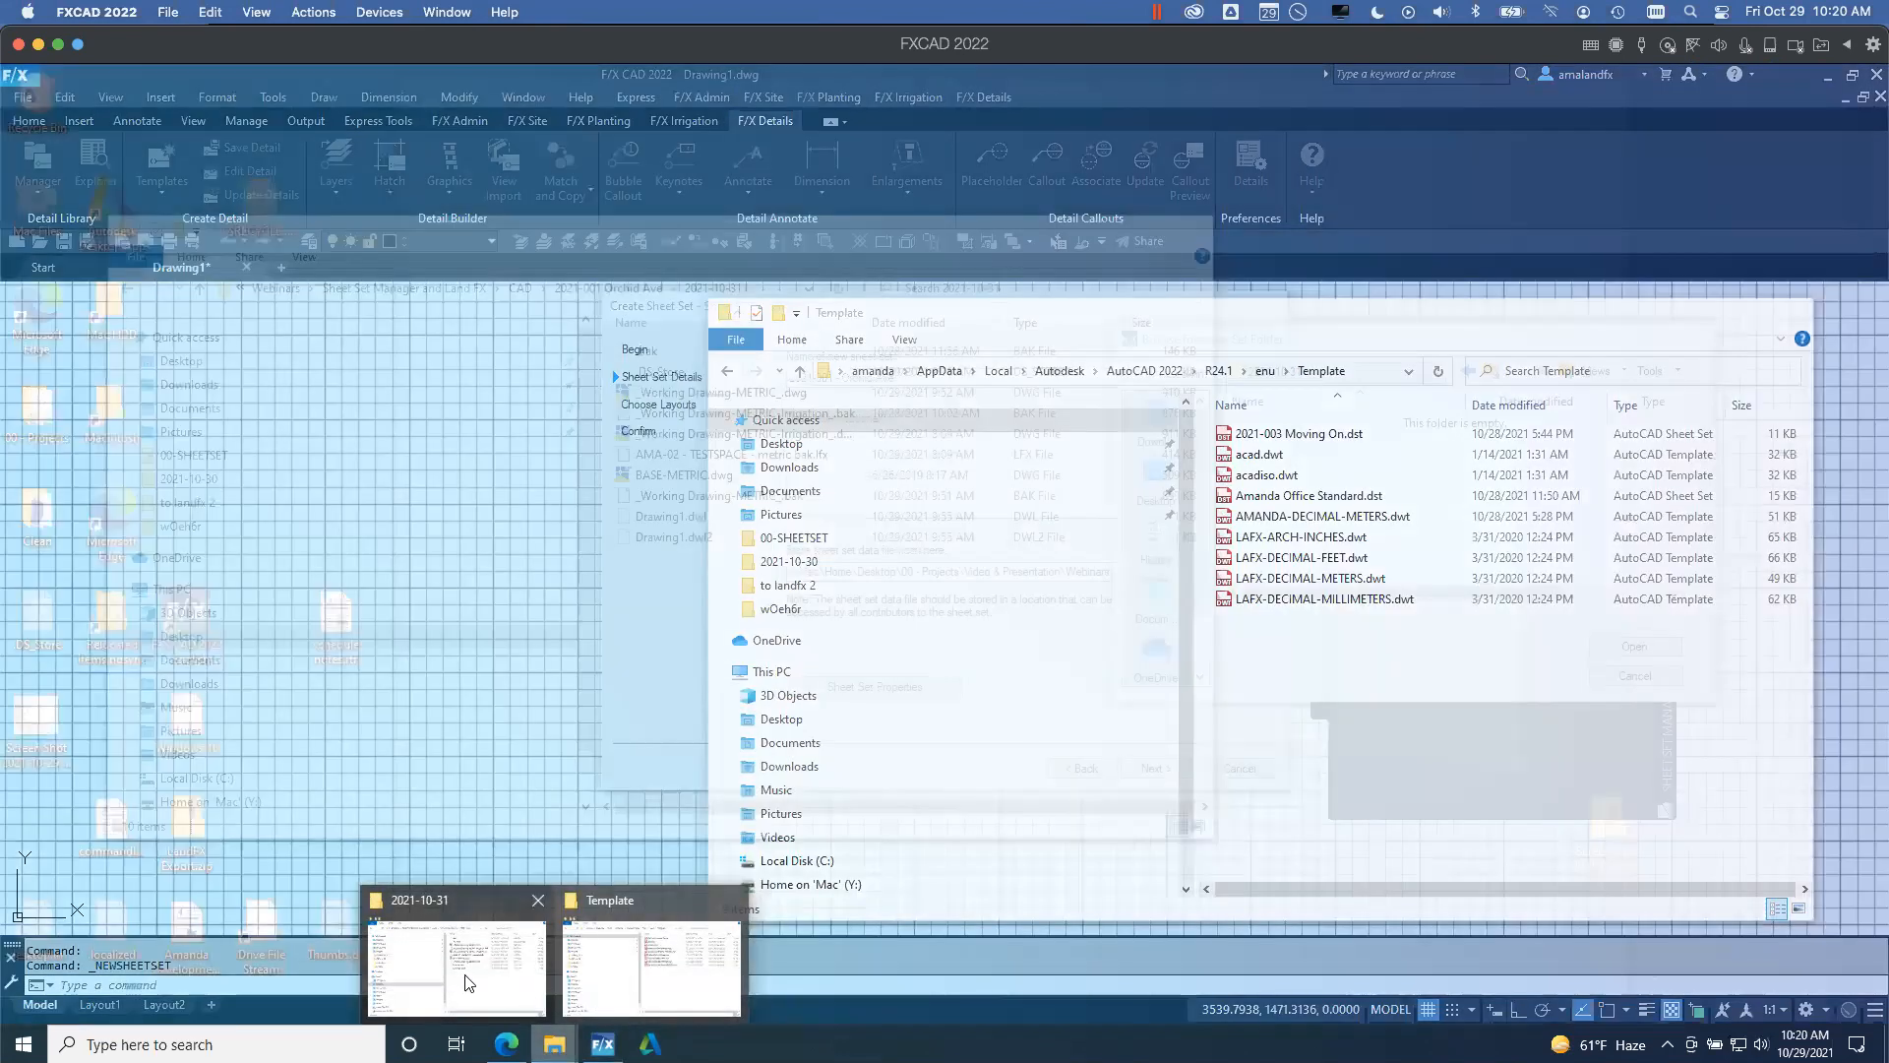
left_click(471, 984)
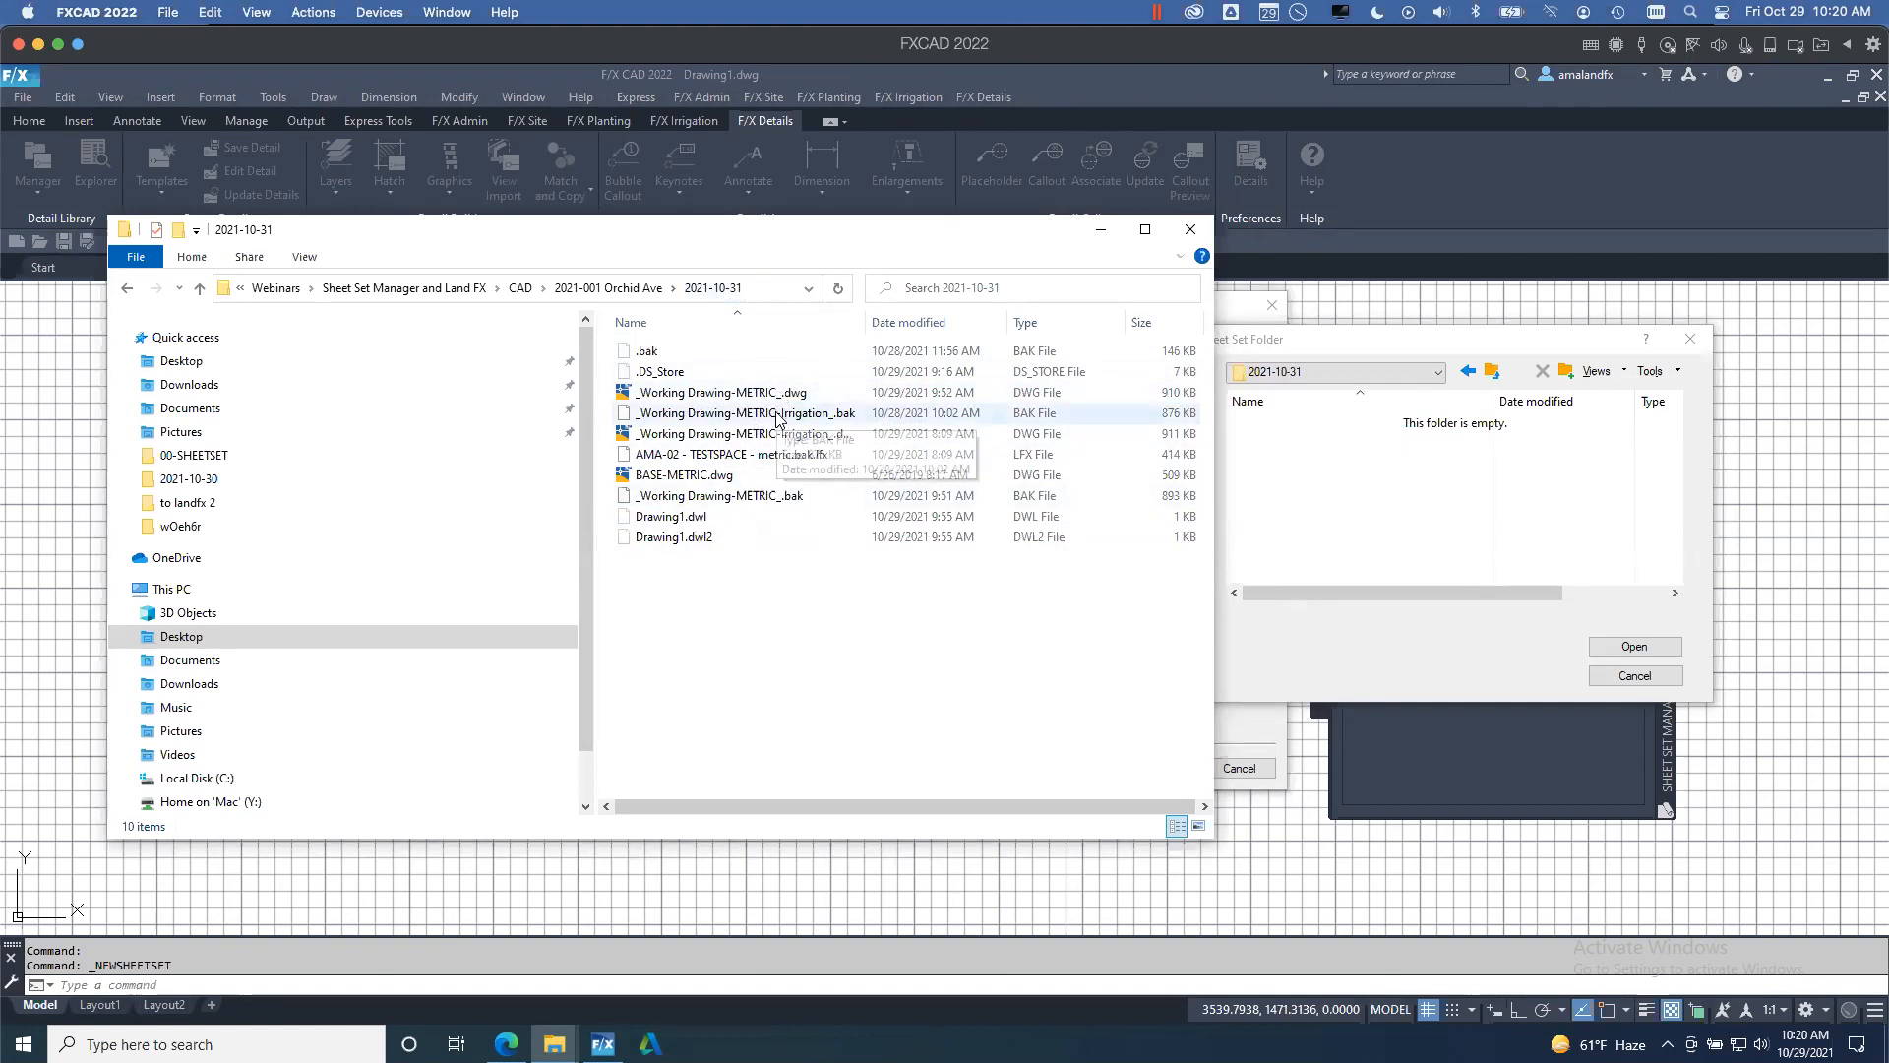
left_click(728, 393)
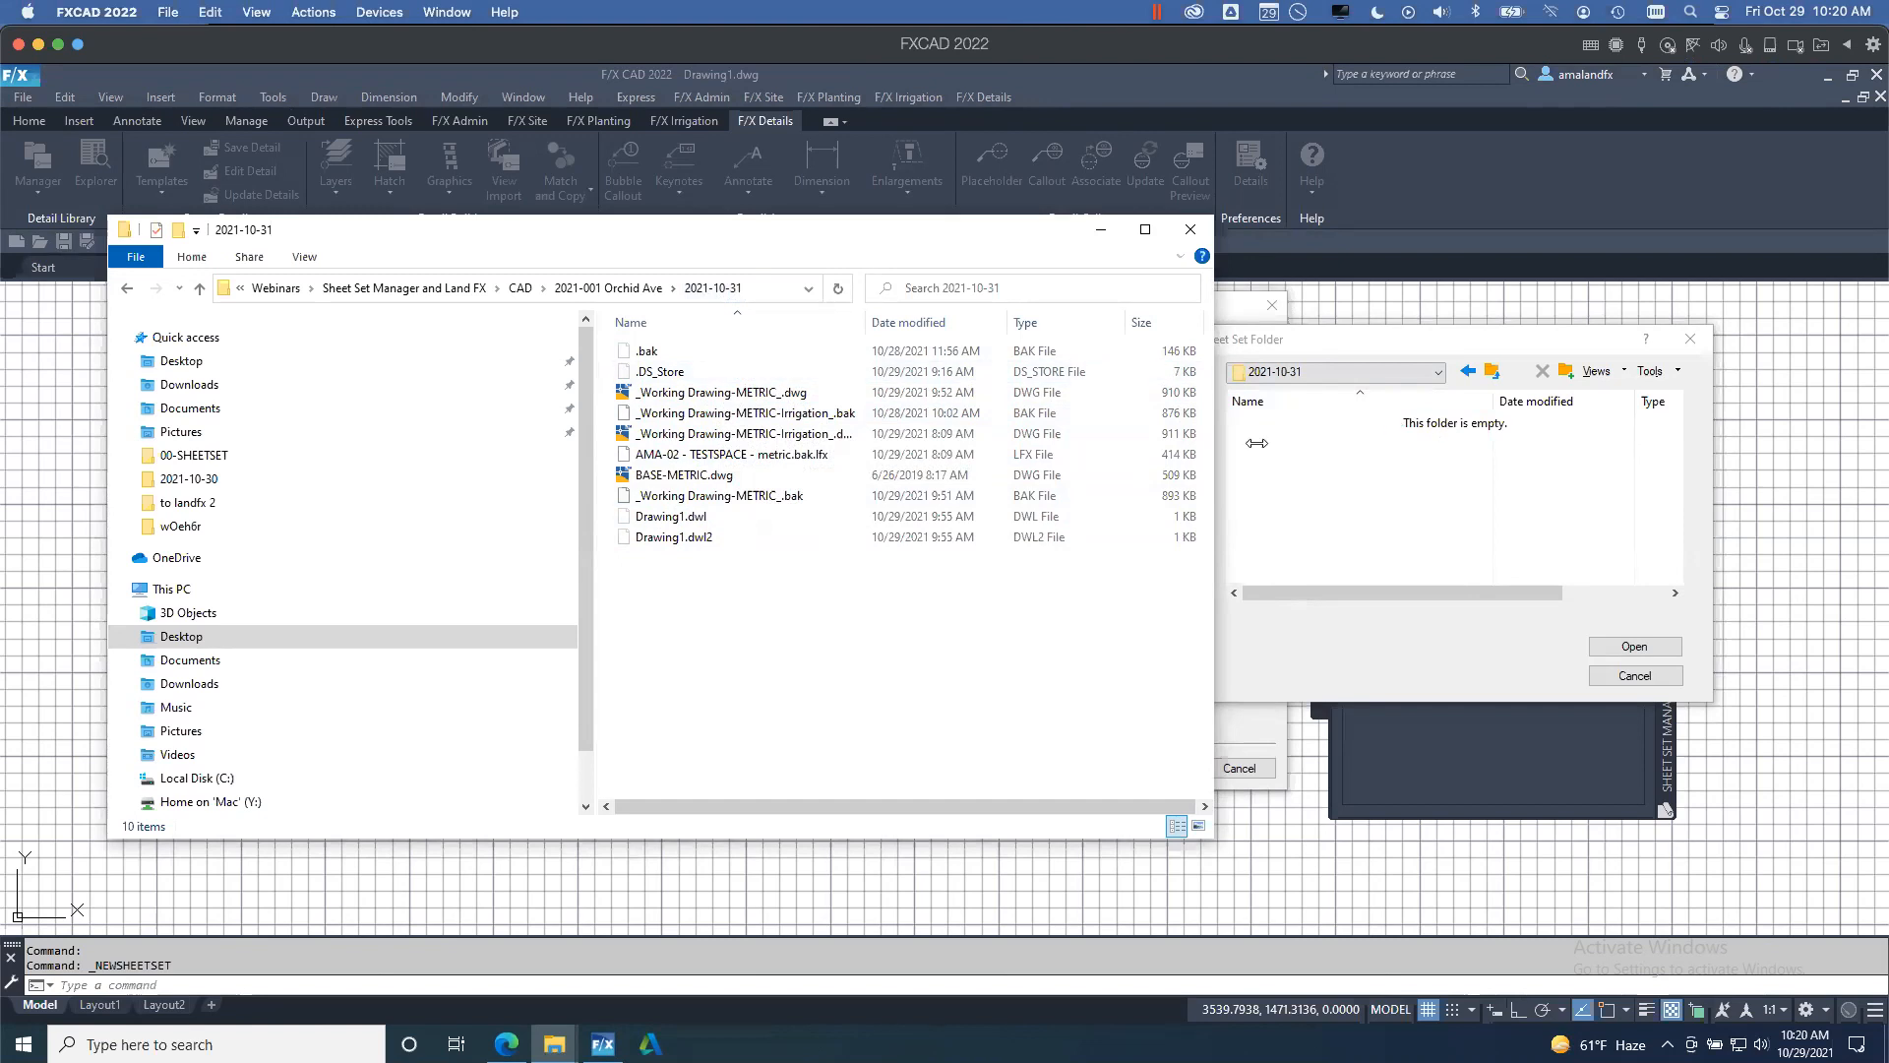
- Examine the subfolders and drawings of the 2021-10-28 folder in File Explorer, and return to the 2021-10-31 folder
left_click(640, 288)
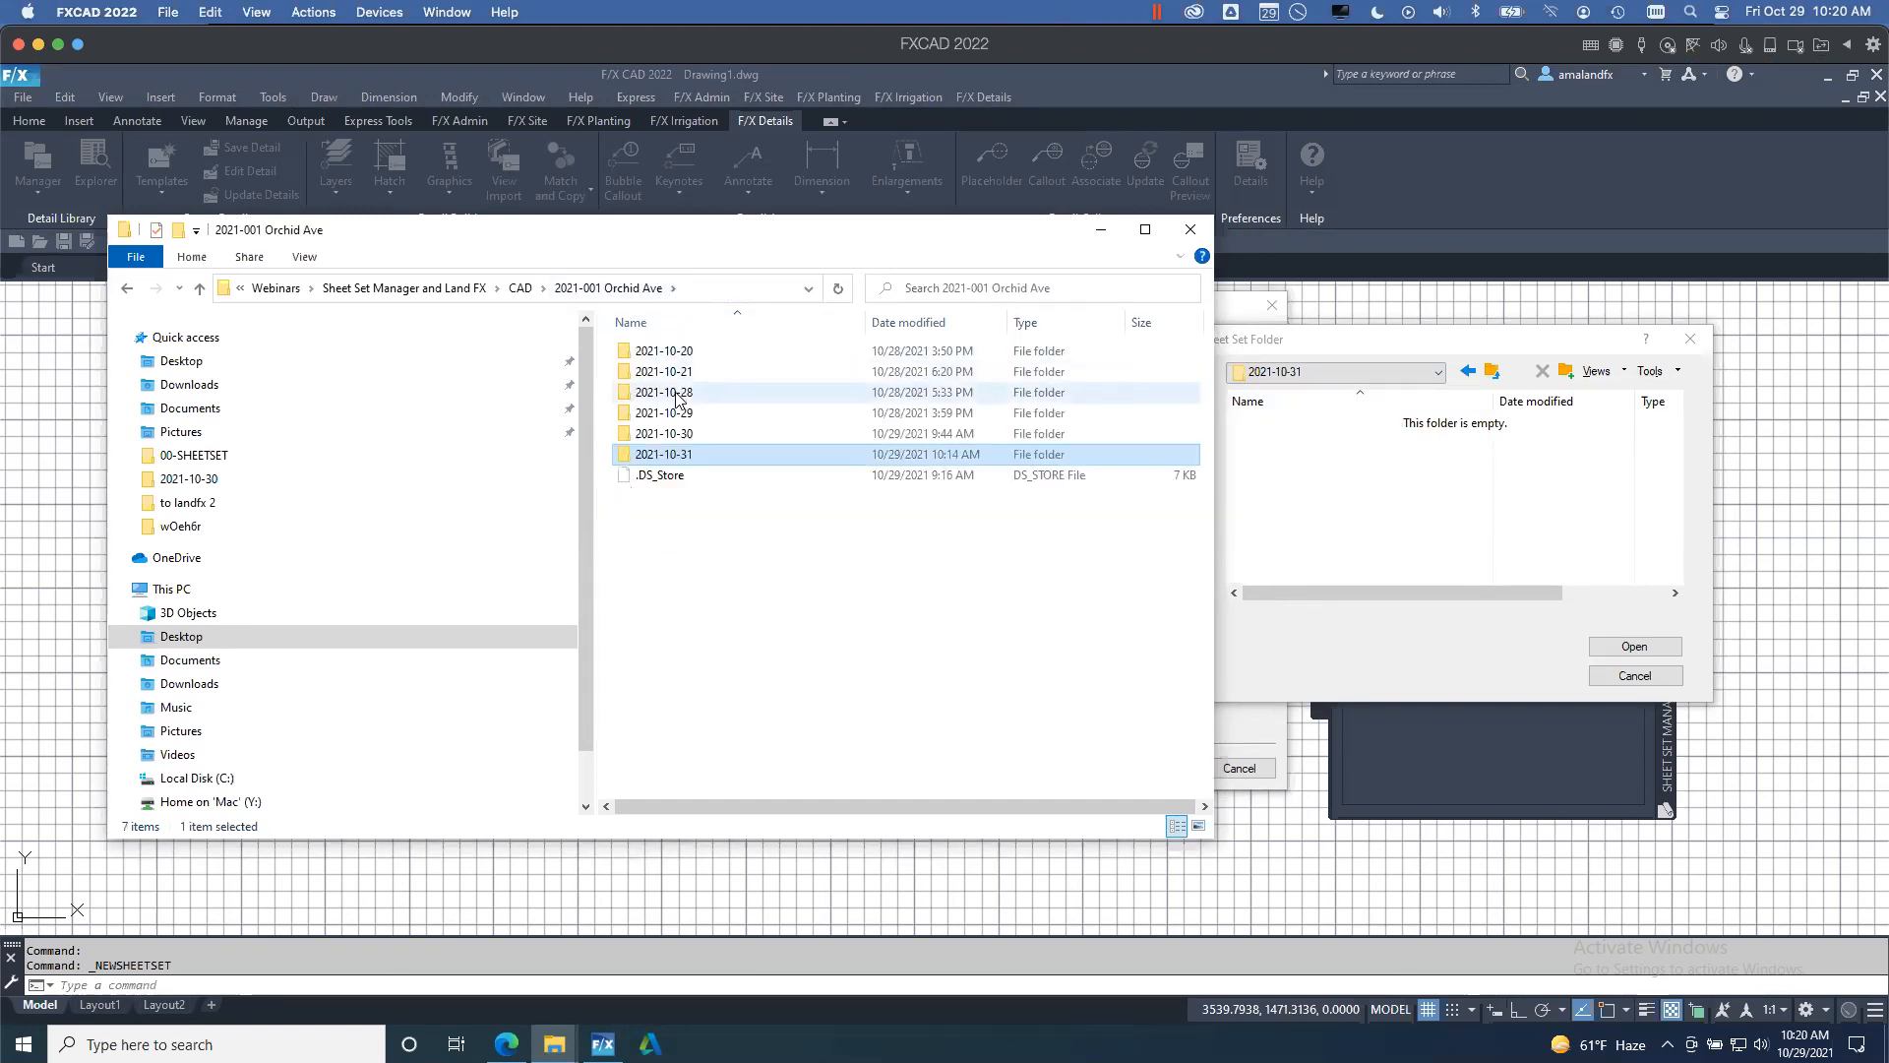
double_click(677, 394)
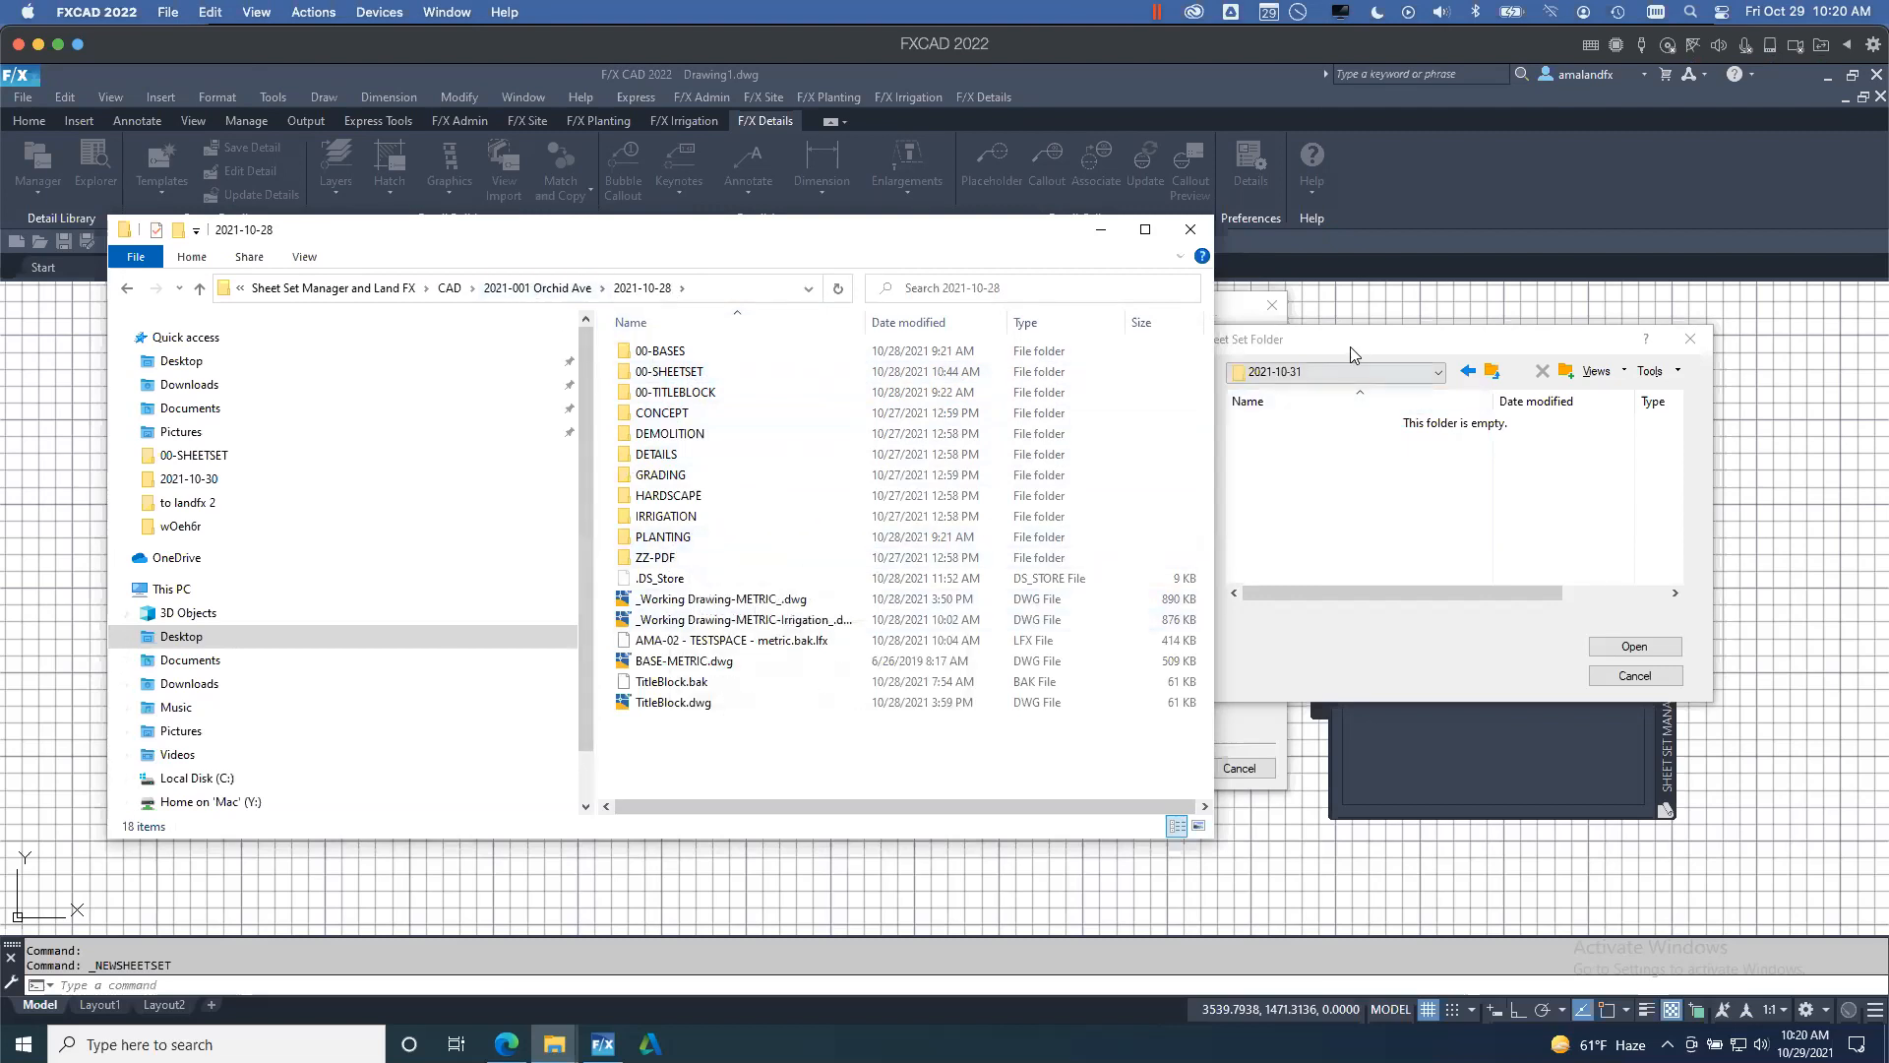
left_click(537, 287)
left_click(679, 455)
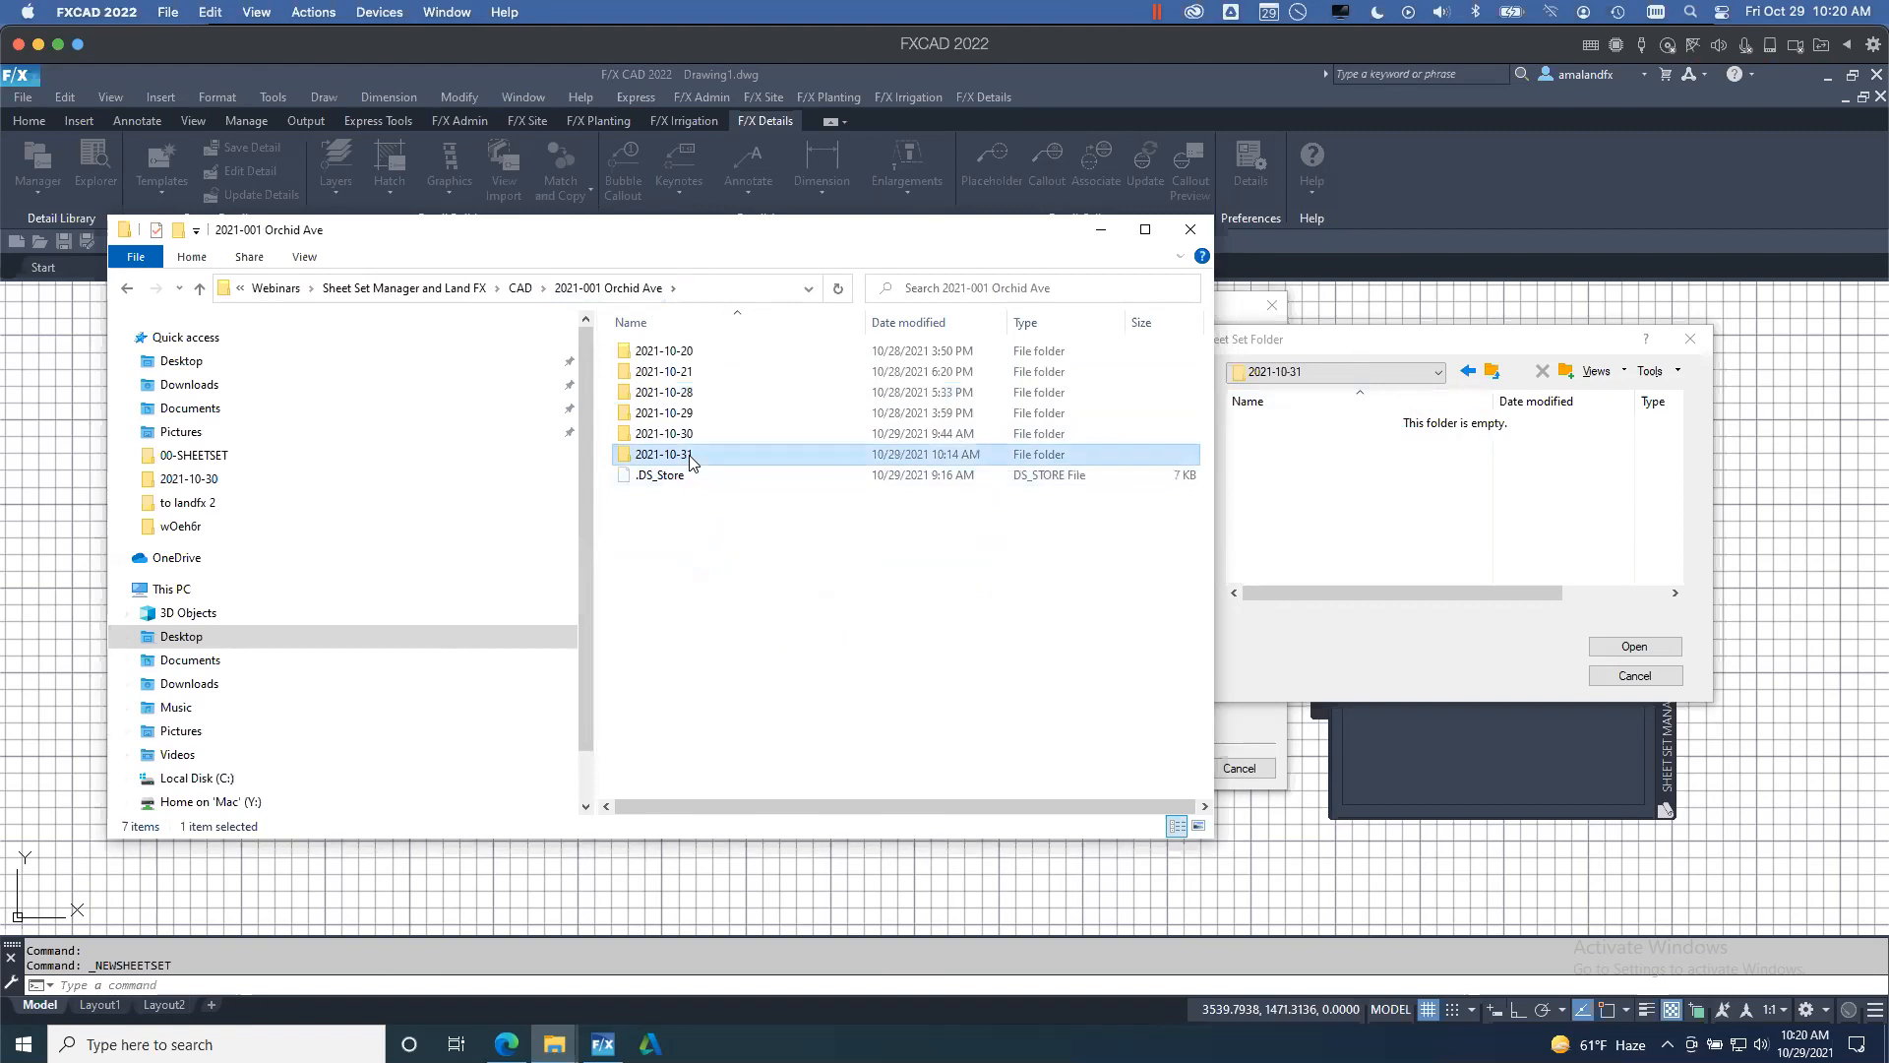
double_click(679, 454)
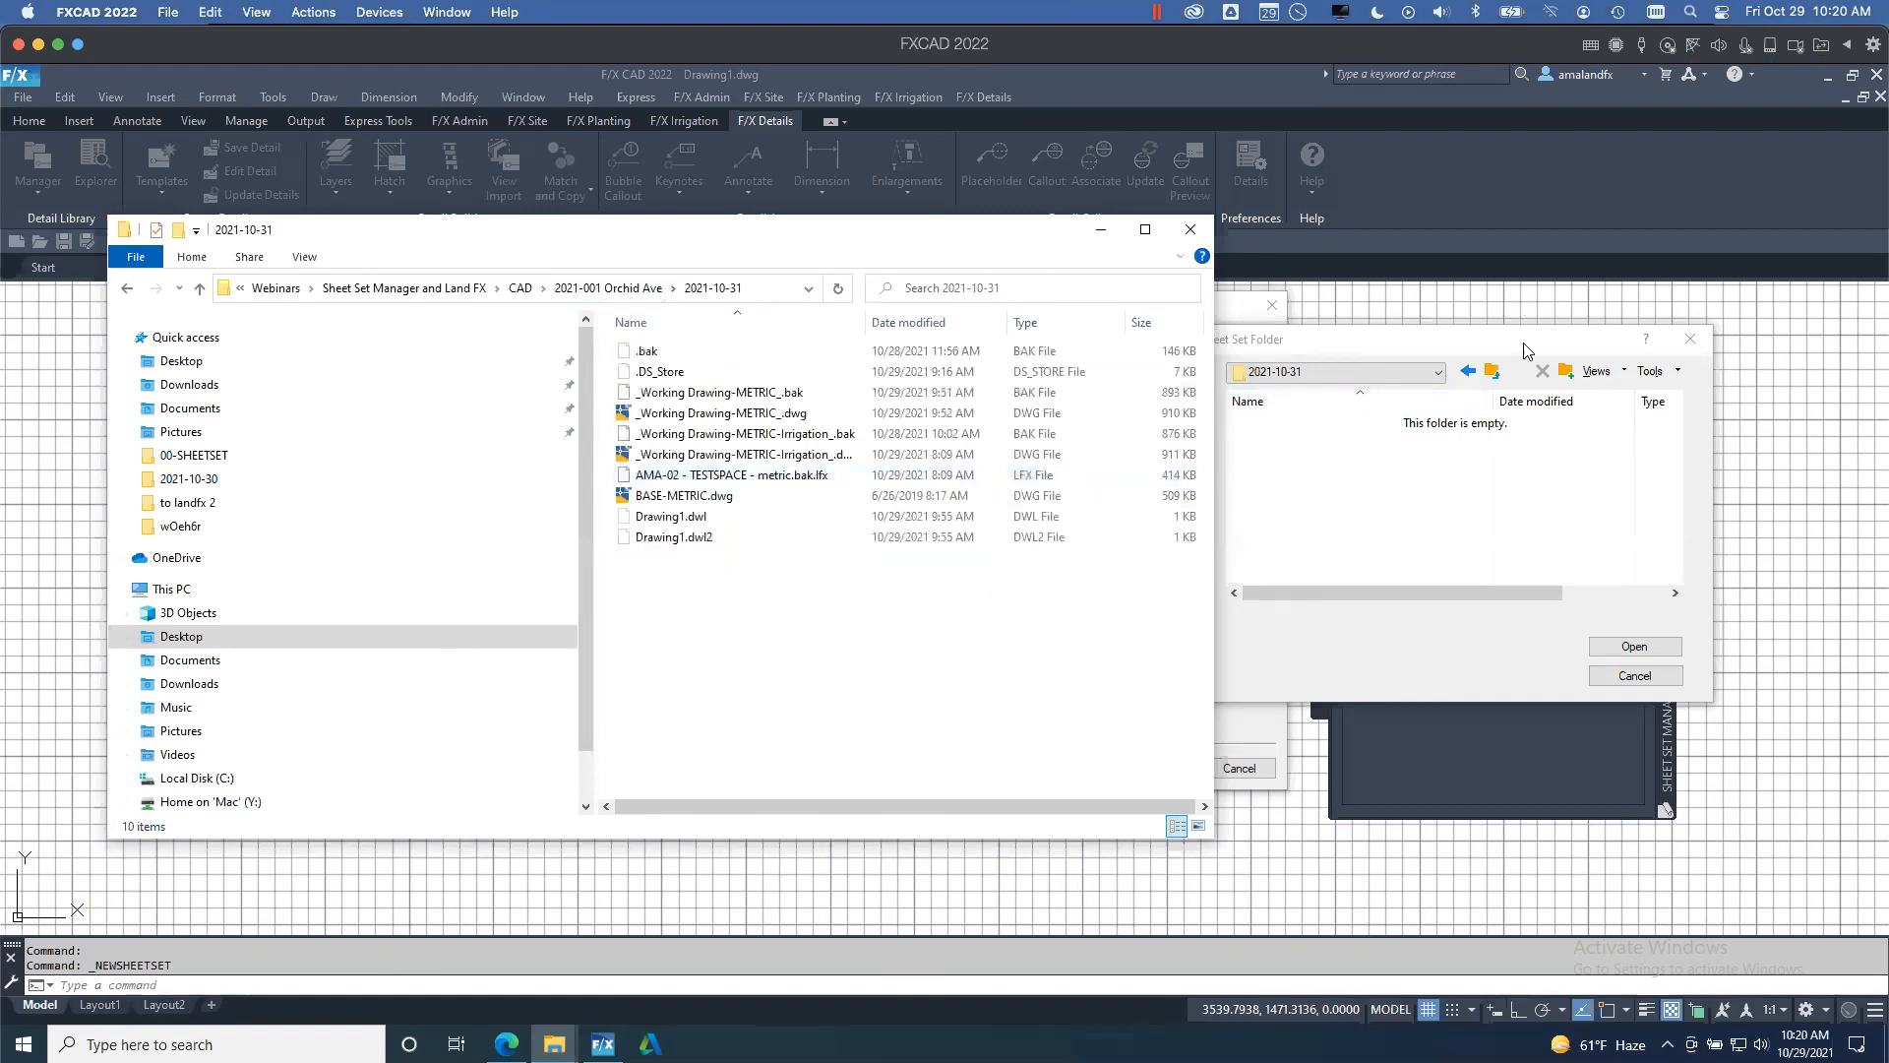
- Accept the 2021-10-31 folder as the data file location, review the sheet set properties unchanged, and continue to choosing layouts
left_click(1483, 312)
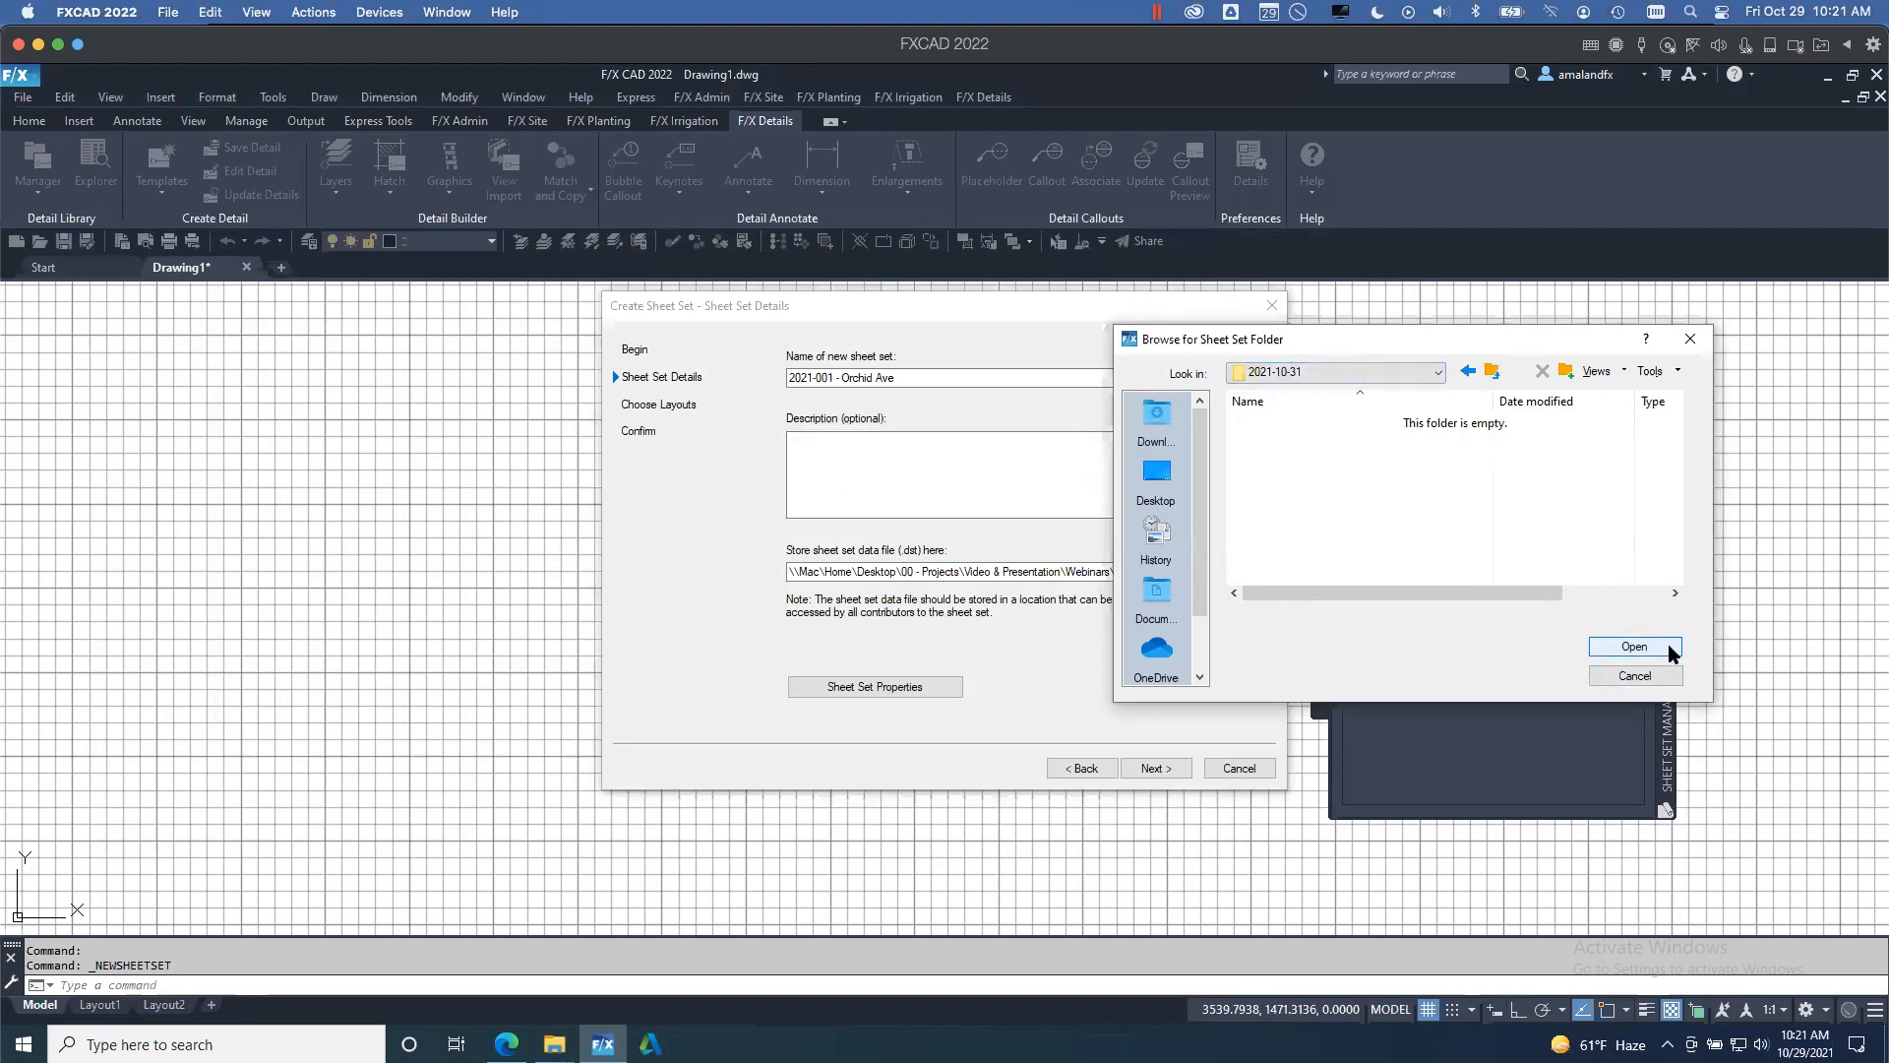
left_click(1633, 647)
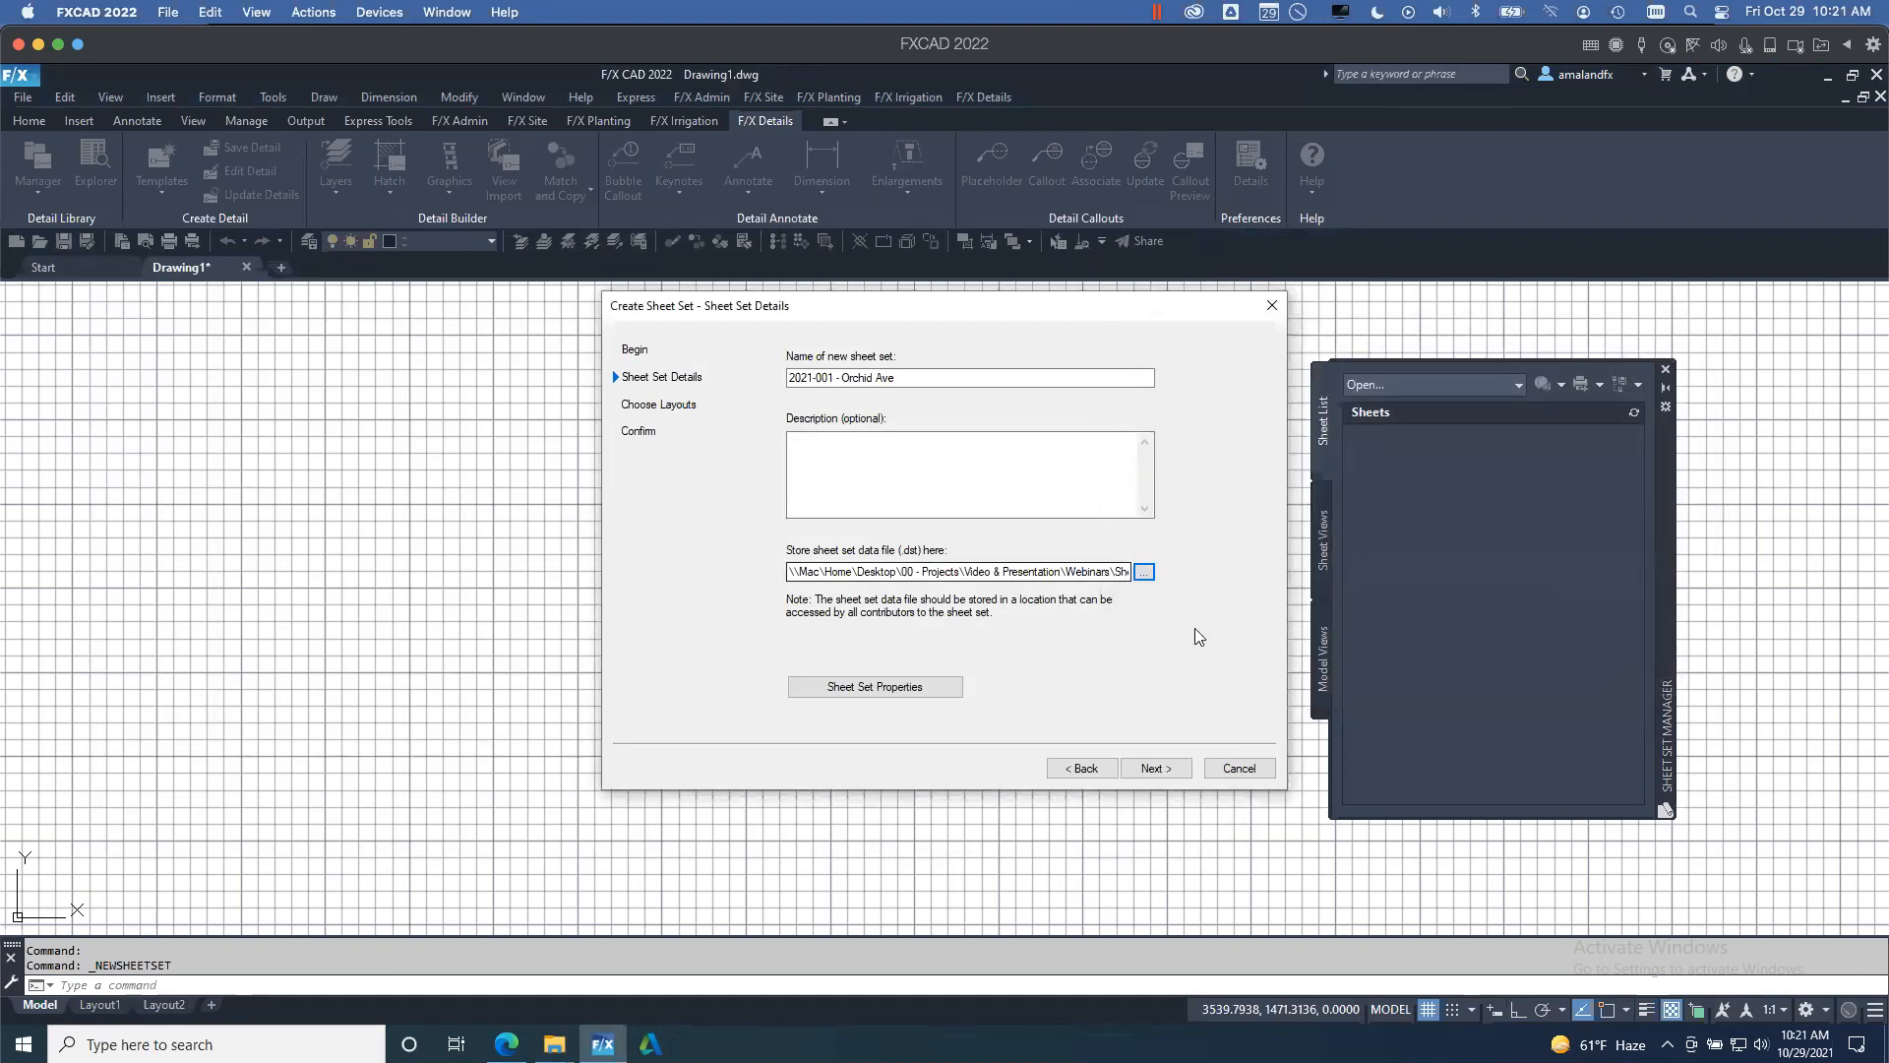
left_click(905, 685)
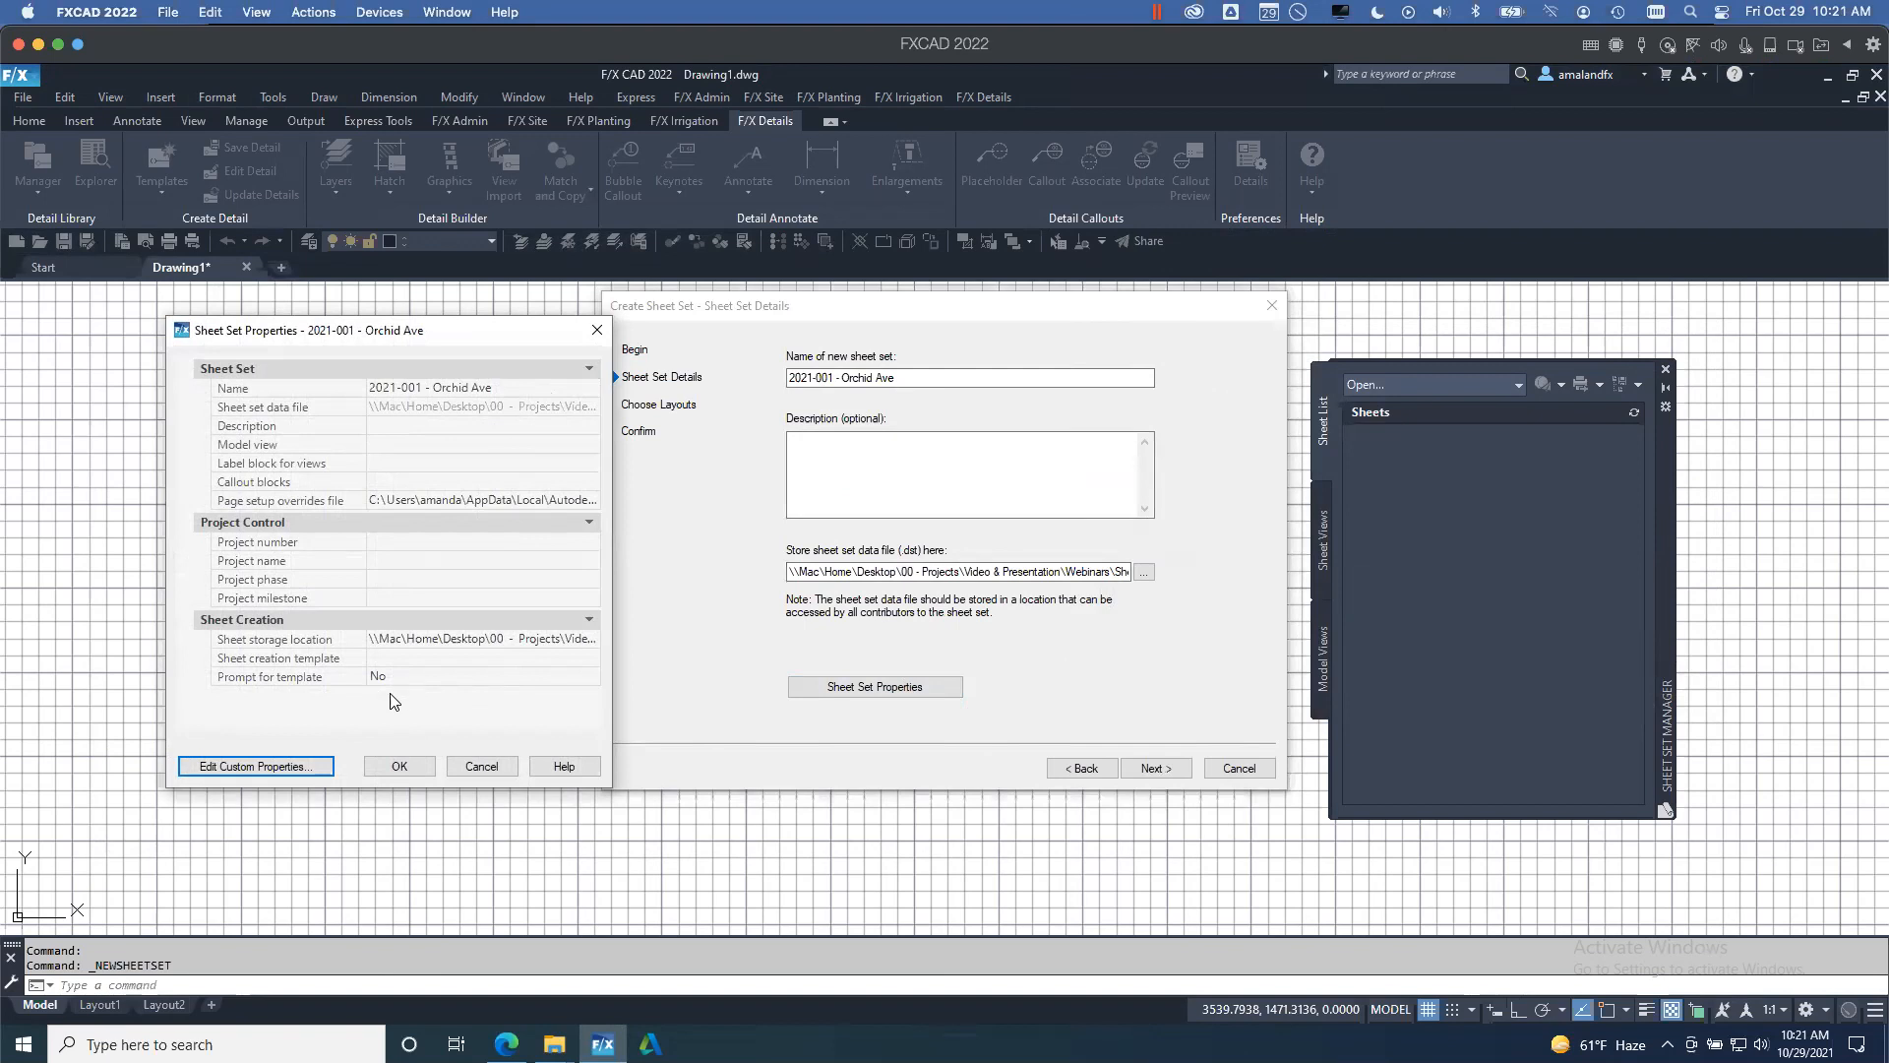
left_click(401, 765)
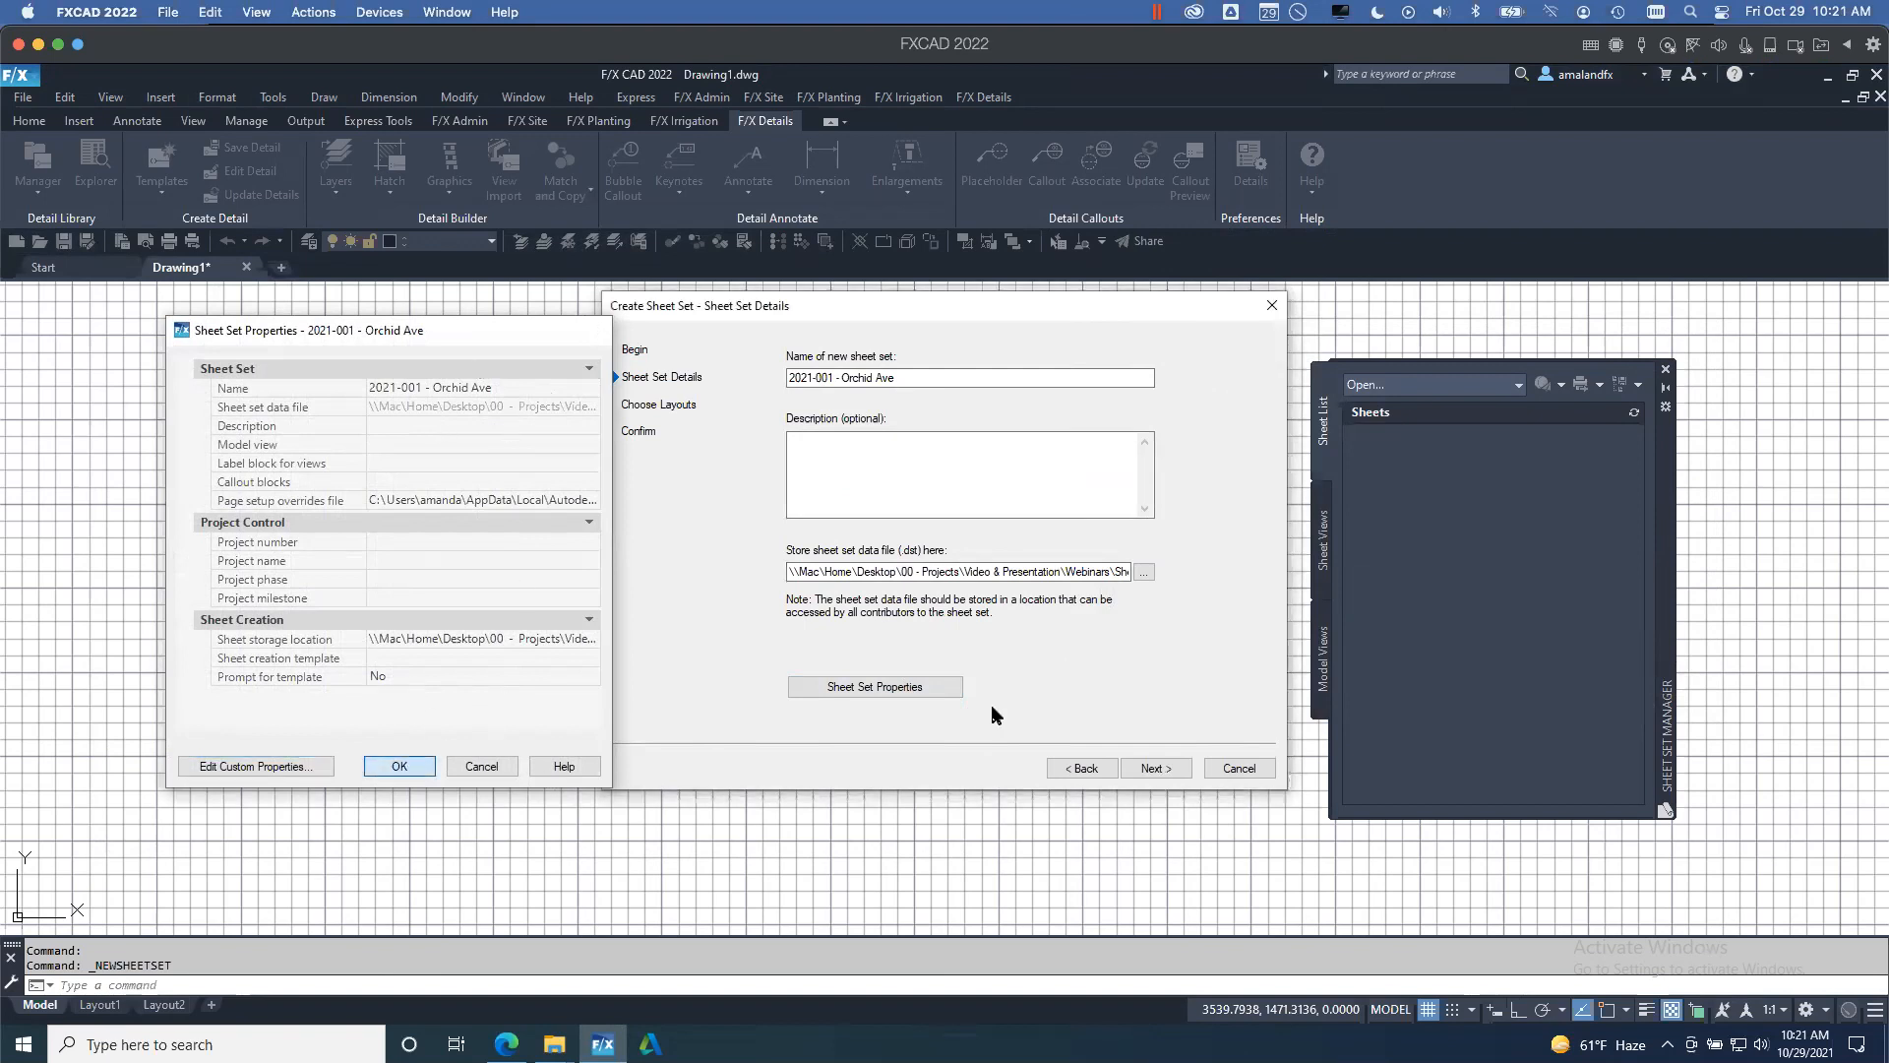
left_click(1151, 768)
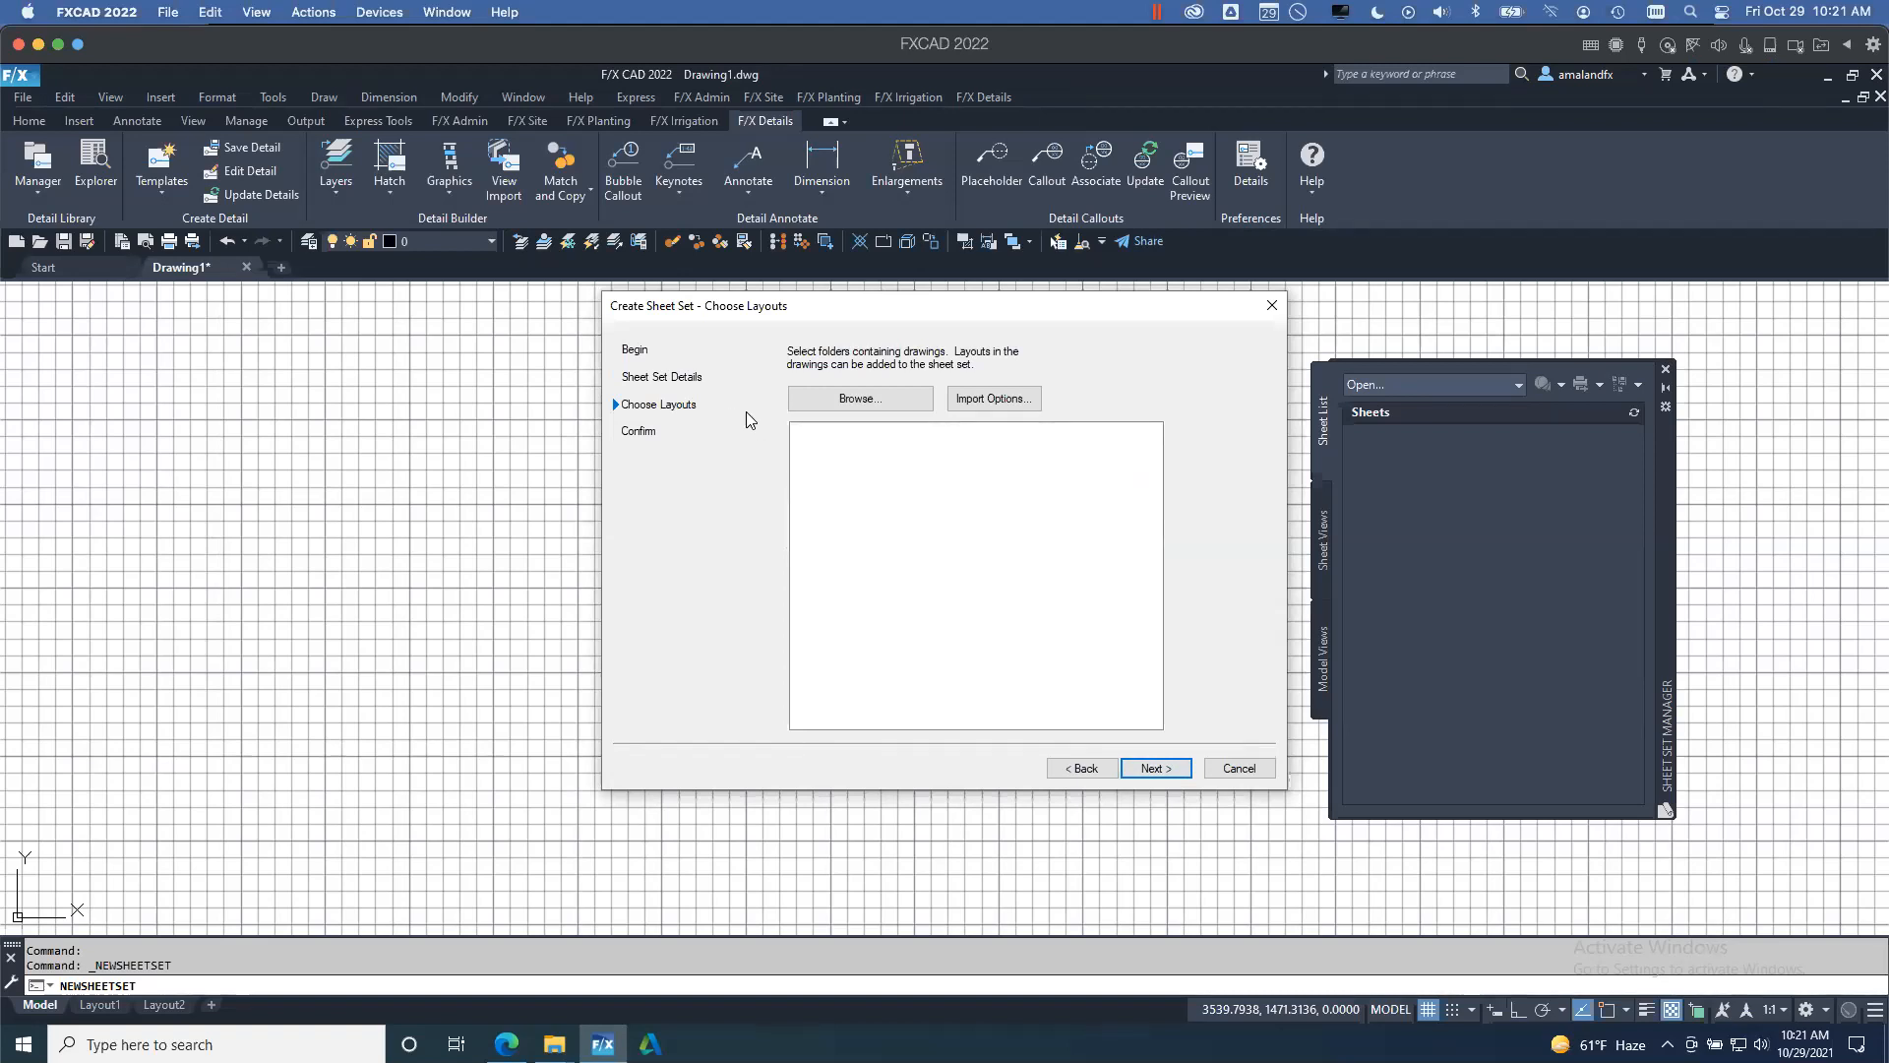
- Check the 2021-10-31 folder's drawings in File Explorer and add that folder of 2021-001 Orchid Ave as the sheet set's layout source
left_click(911, 397)
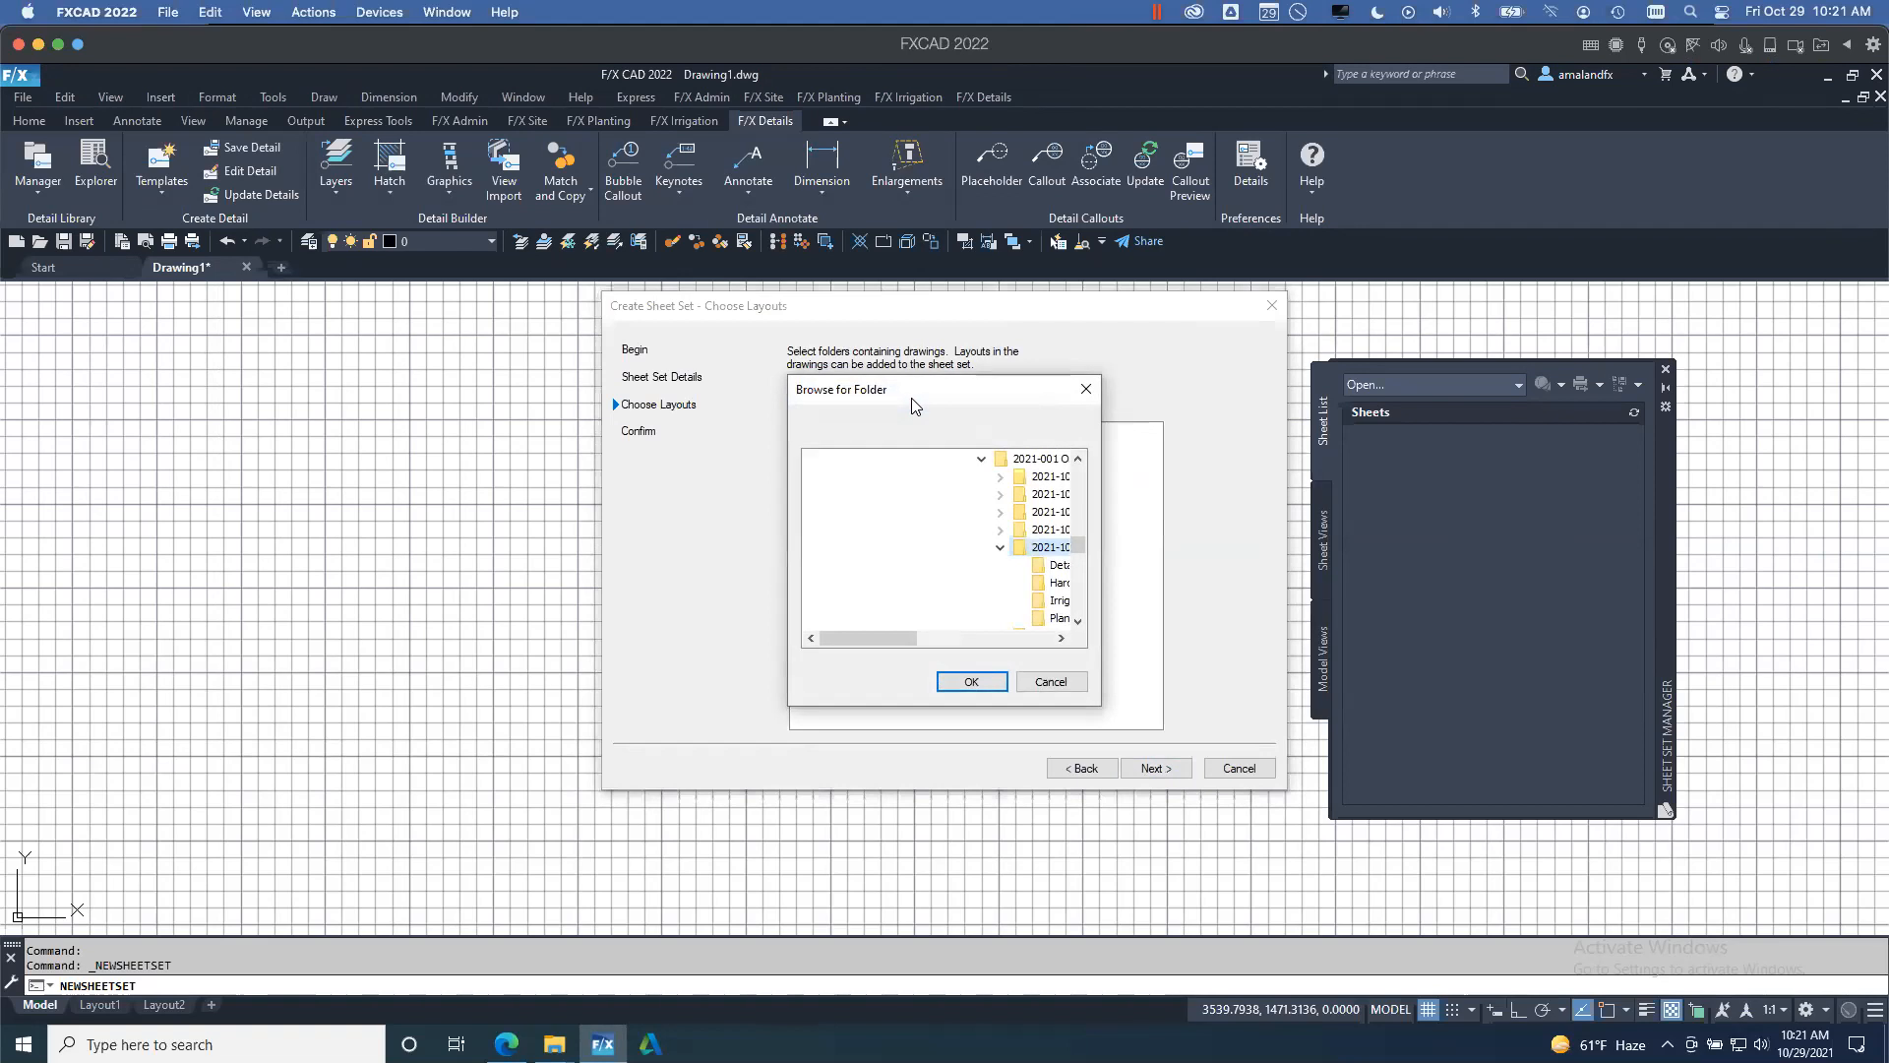
left_click_drag(873, 637, 918, 638)
left_click(876, 549)
left_click(931, 566)
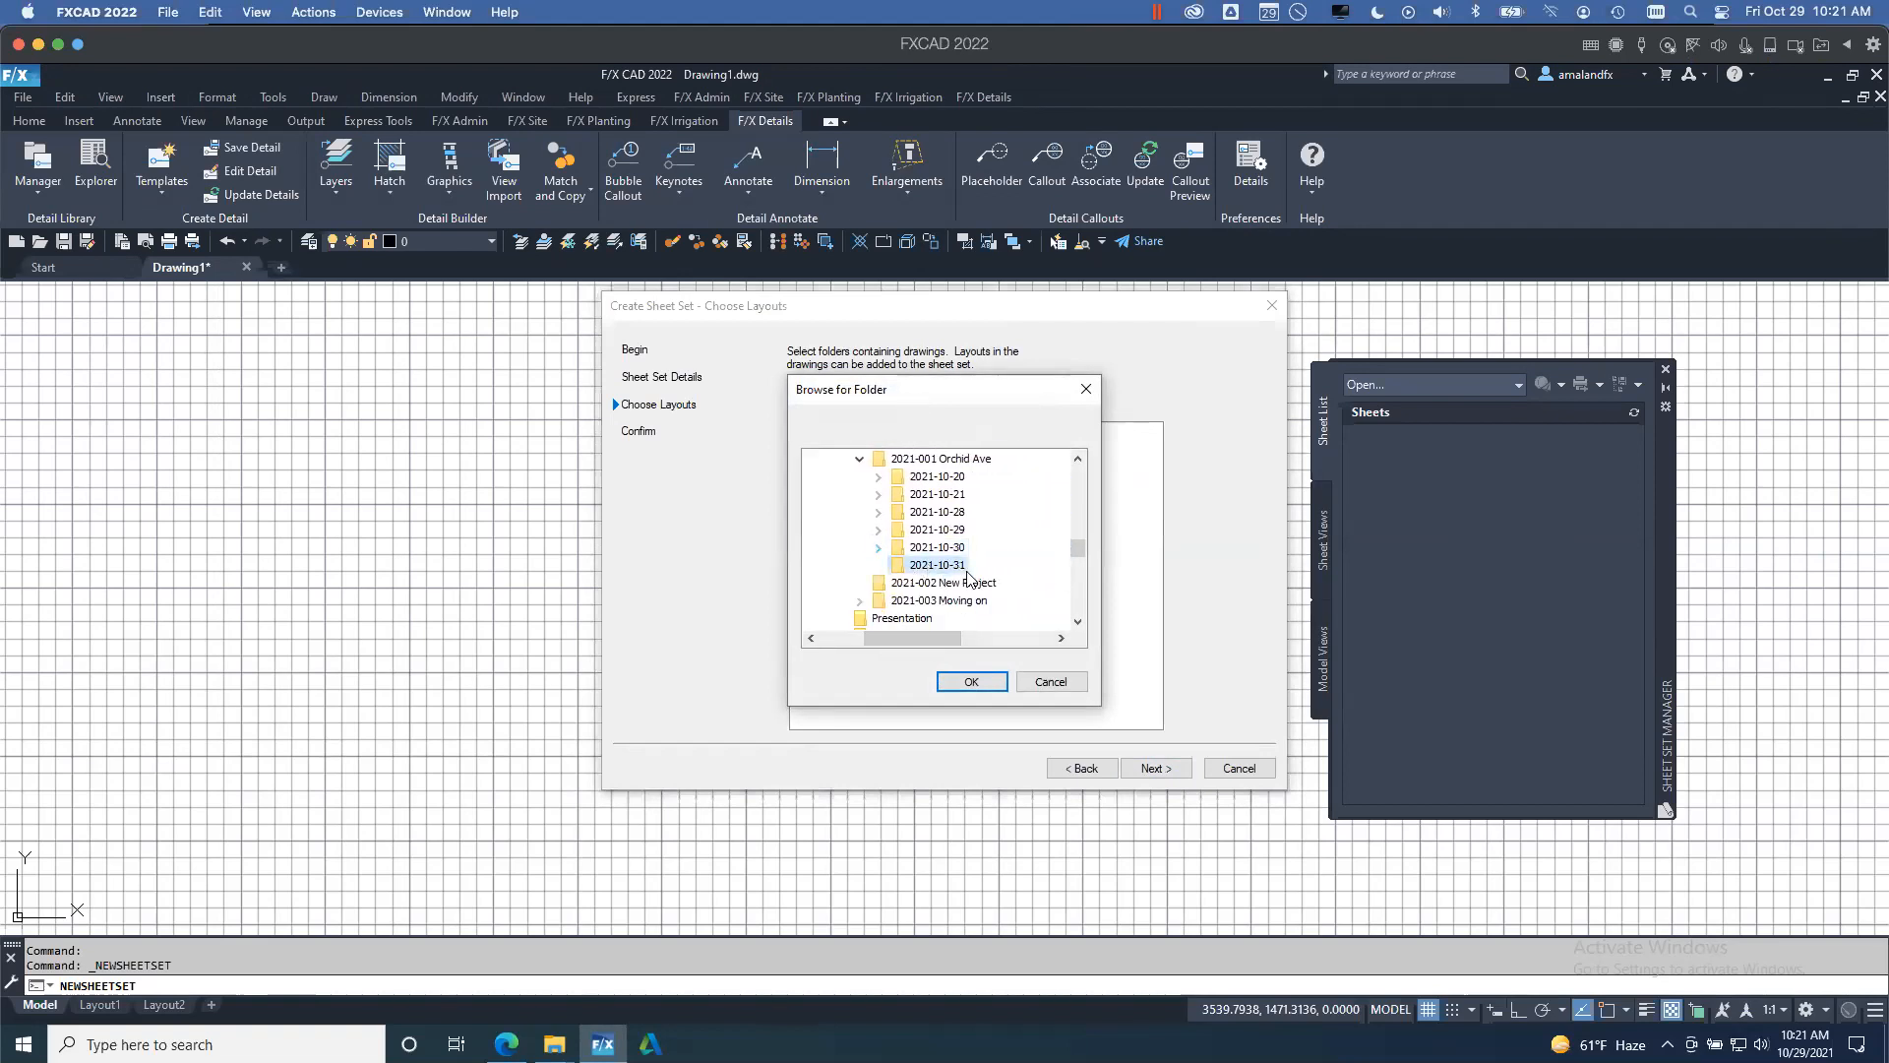
left_click(554, 1042)
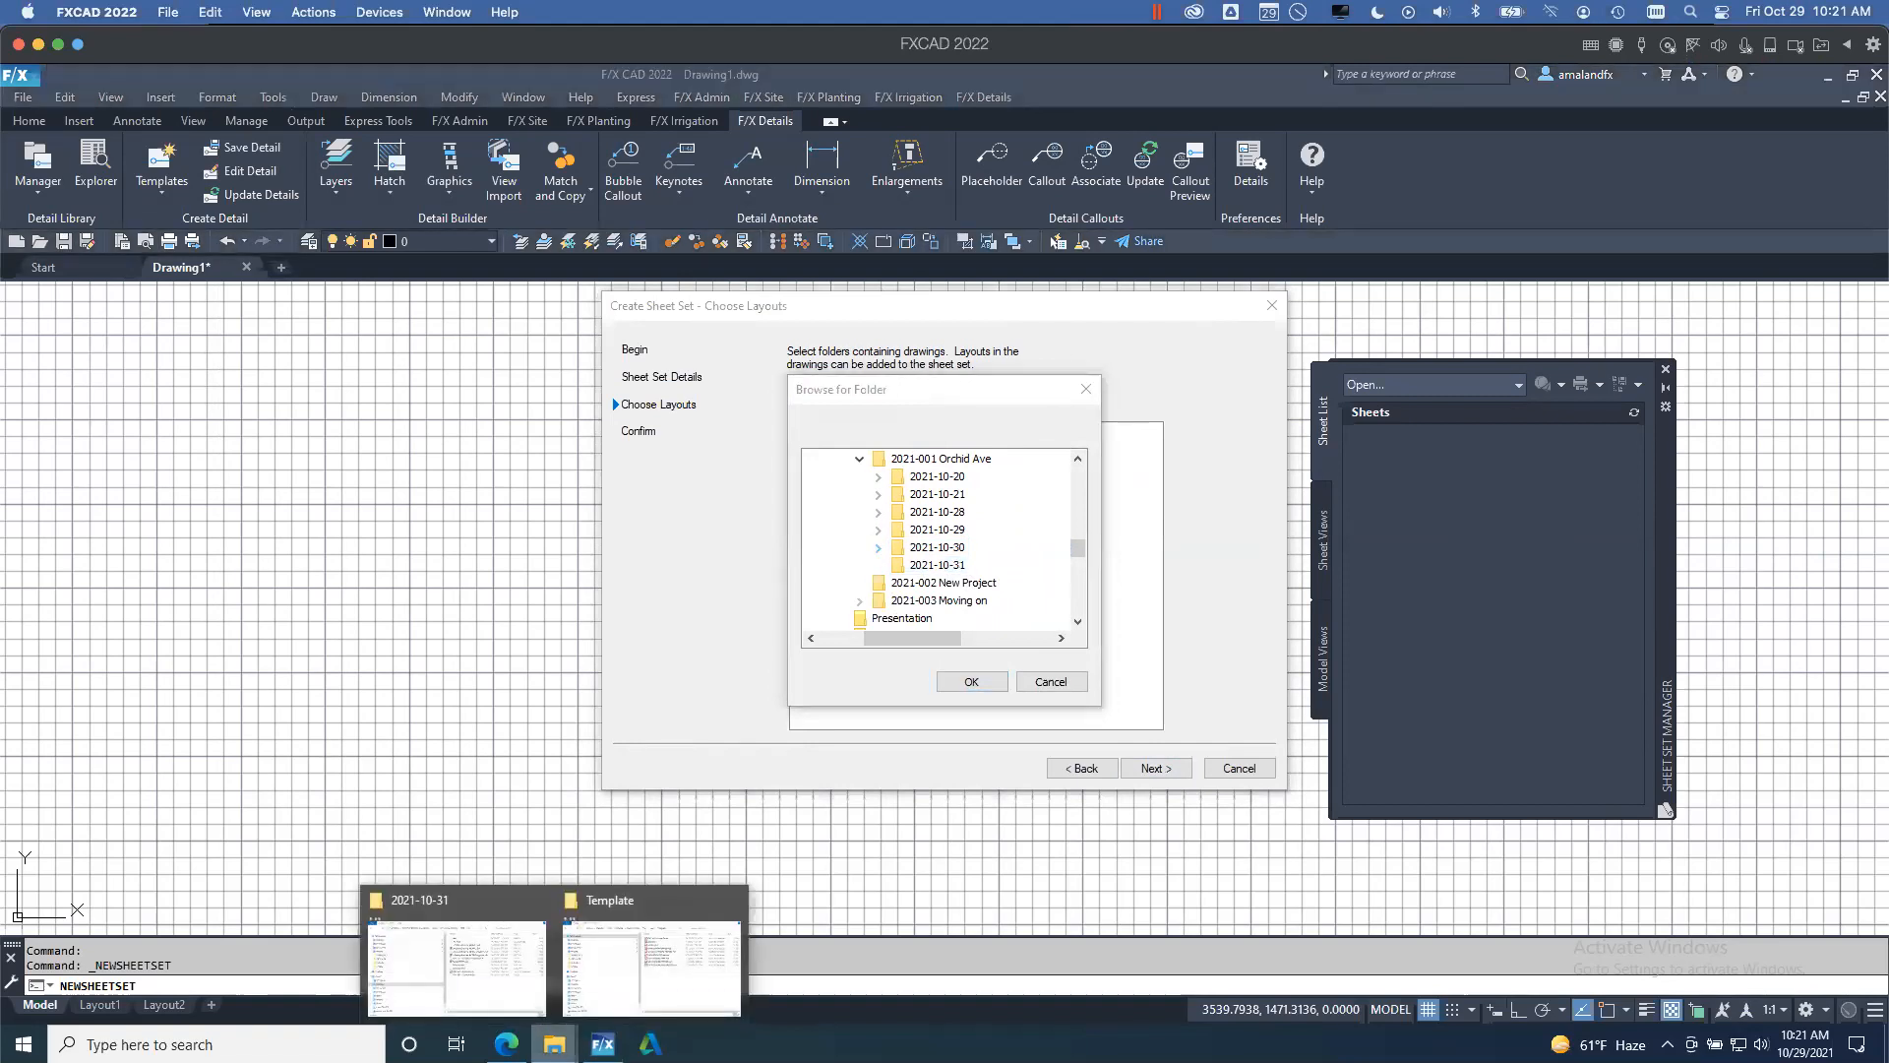
left_click(515, 971)
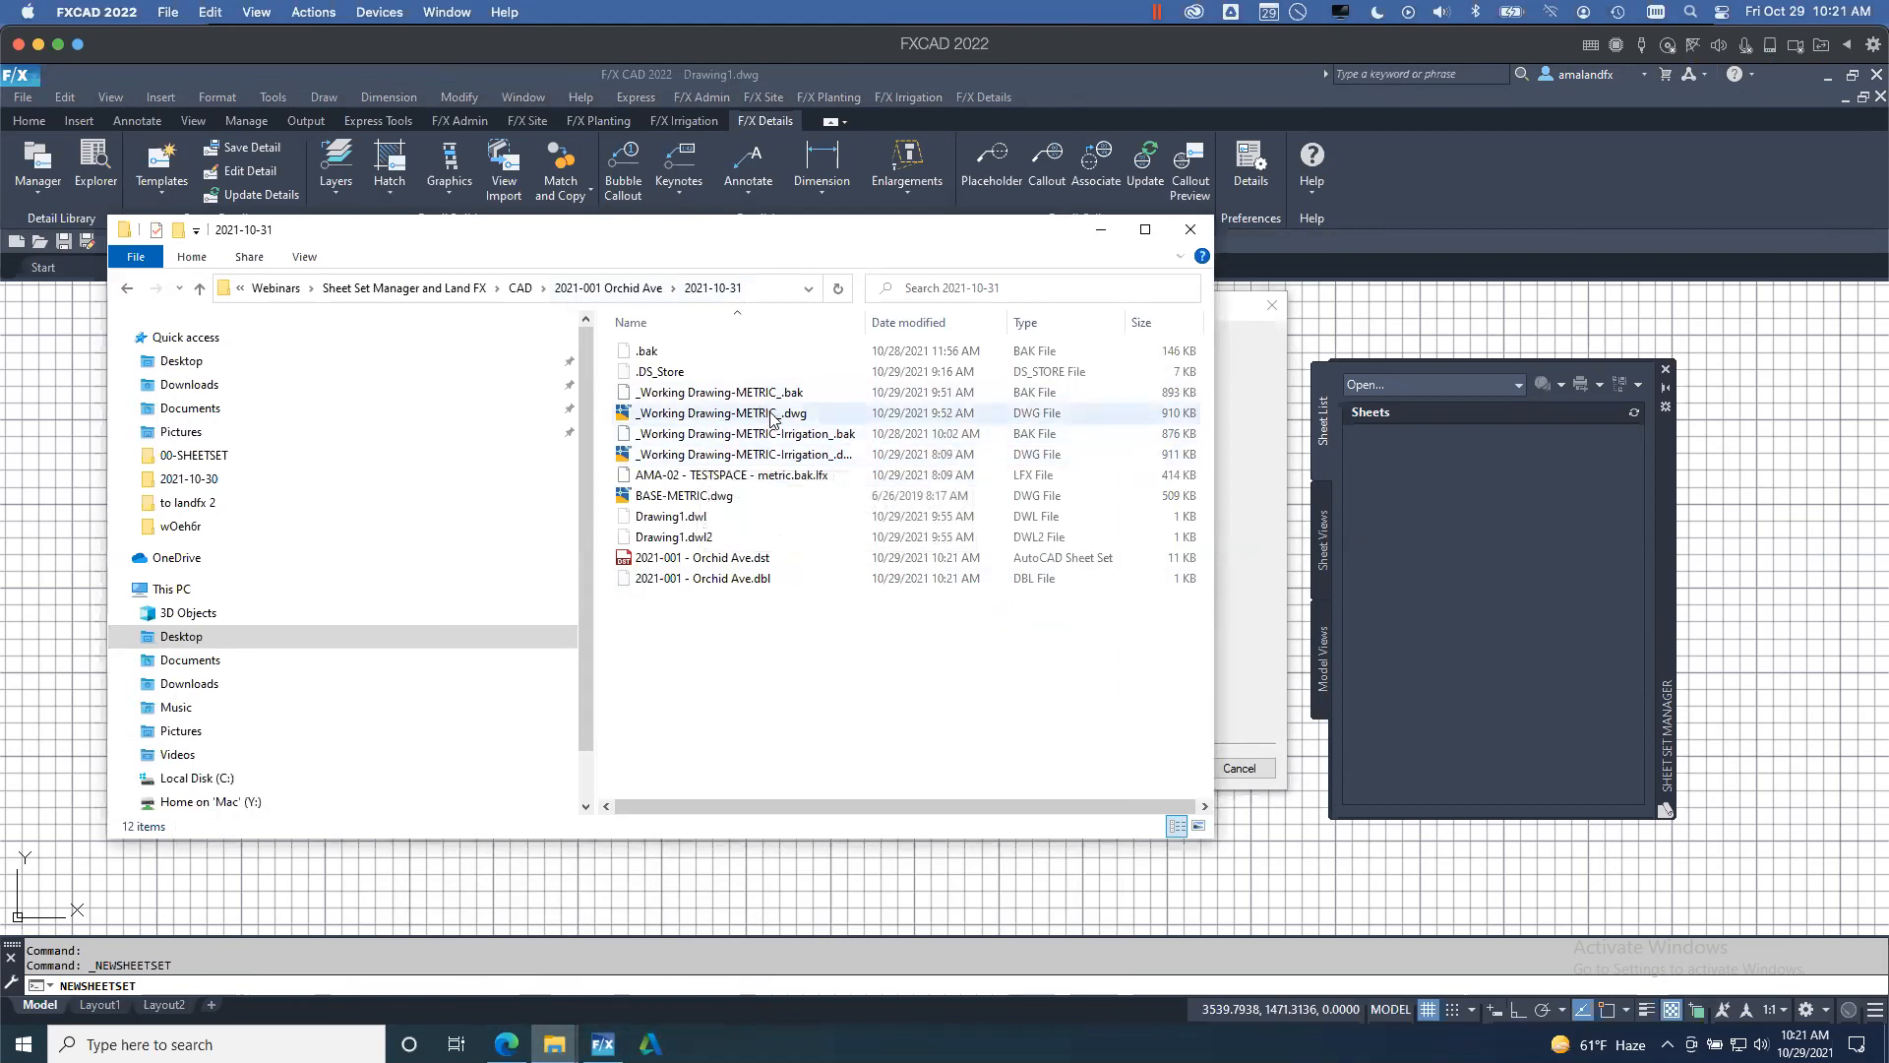
left_click(1249, 519)
left_click(982, 686)
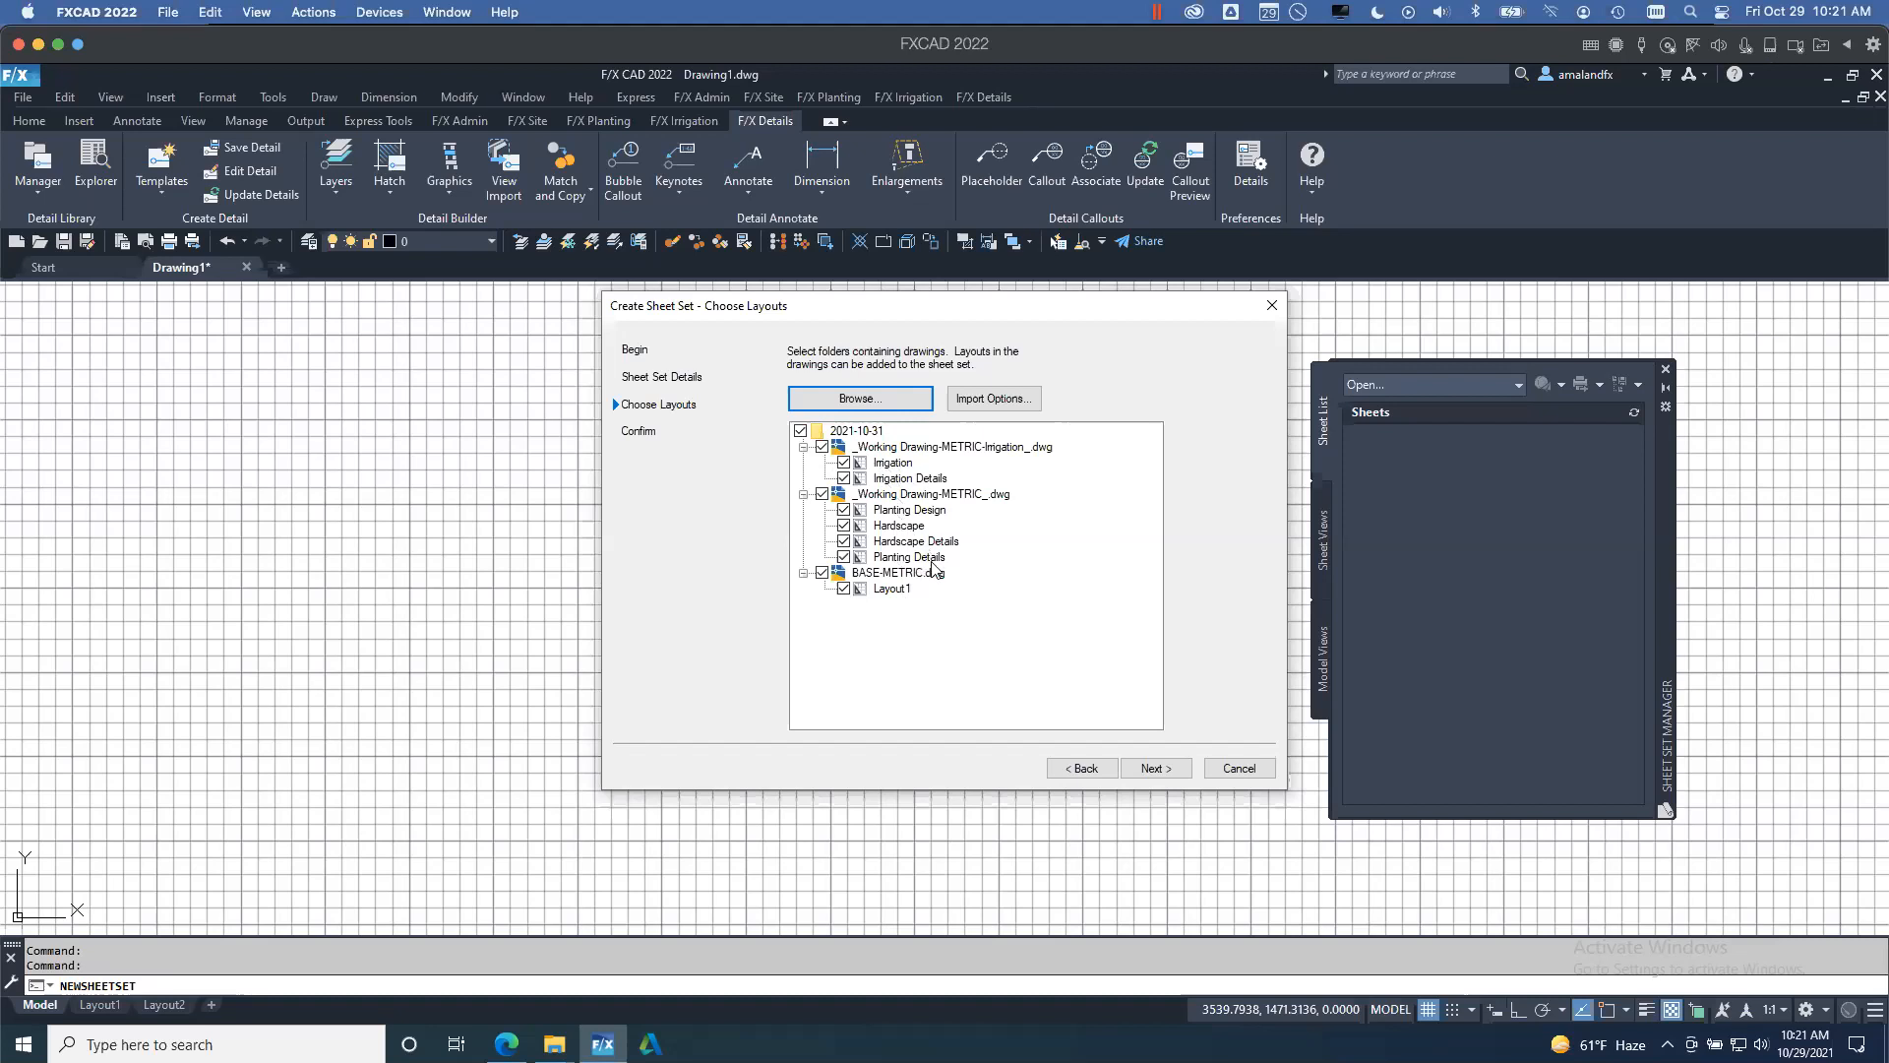
- Exclude Layout1 of BASE-METRIC.dwg from the import and finish creating the sheet set
left_click(843, 588)
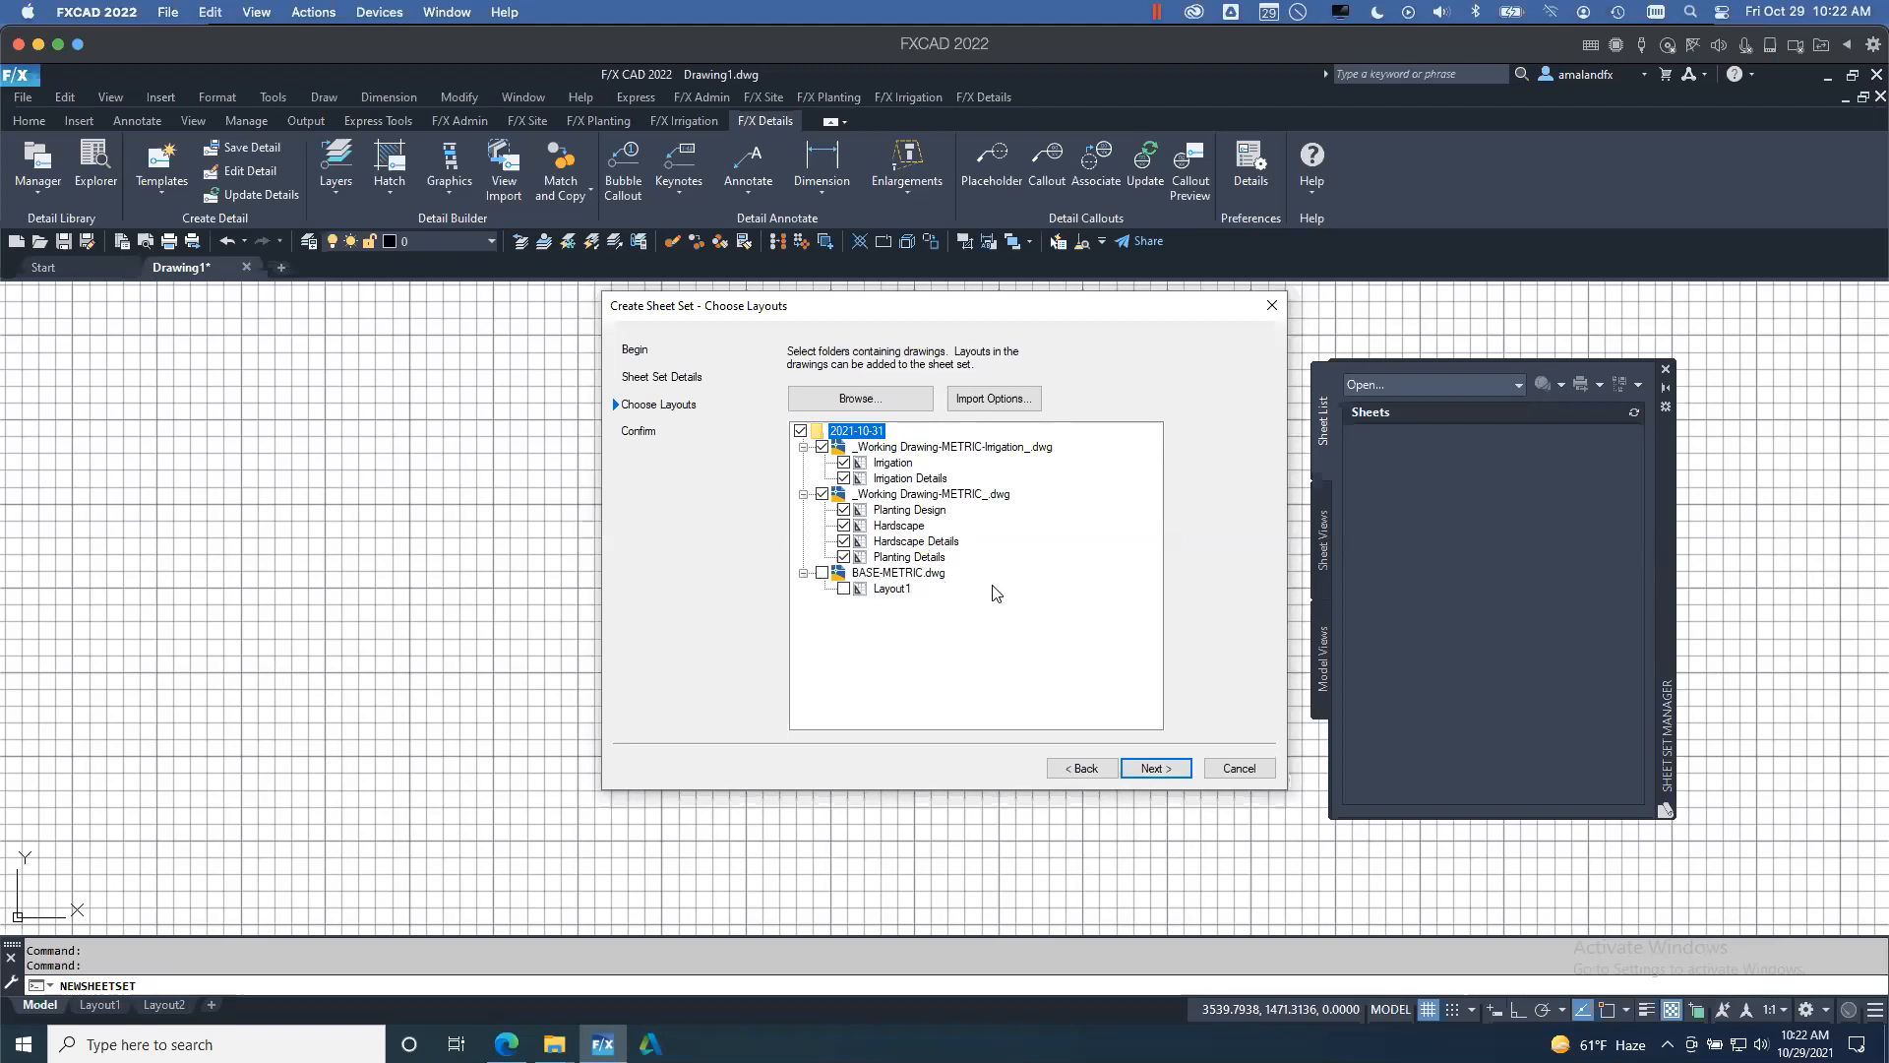
left_click(1164, 770)
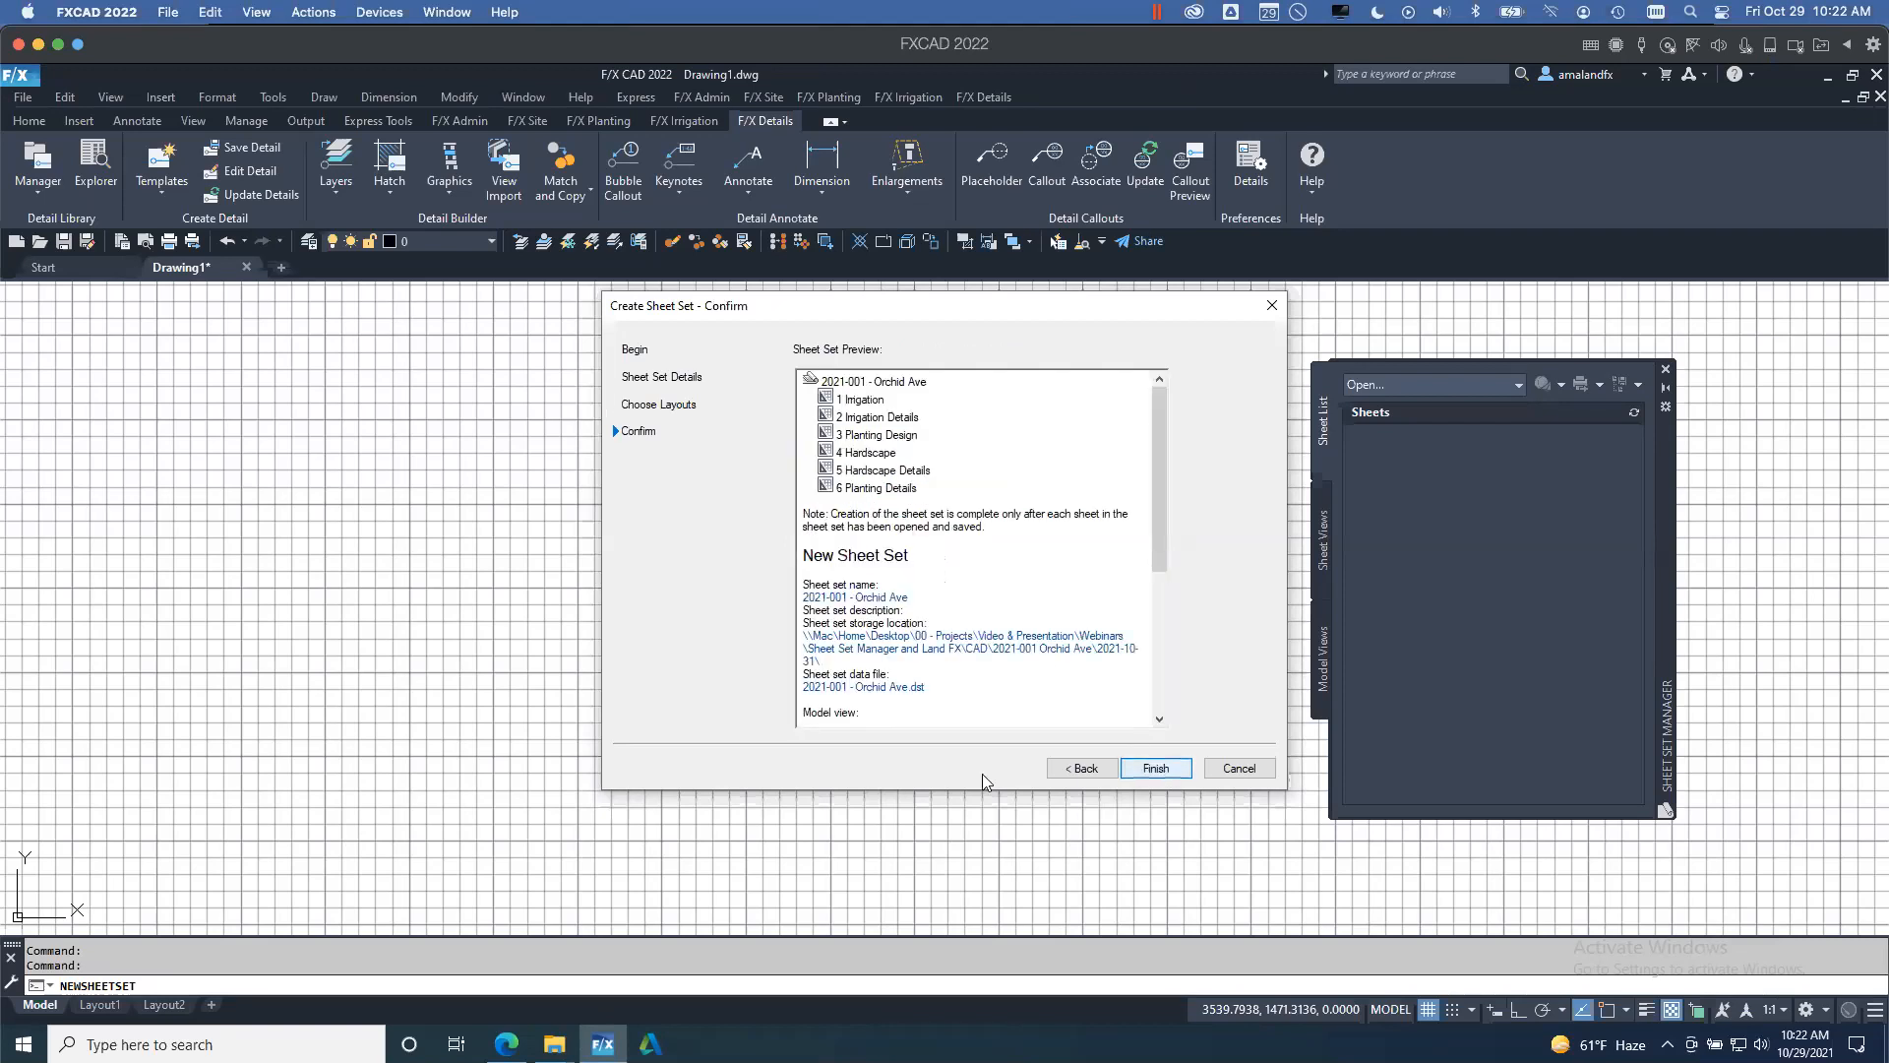
left_click(1157, 769)
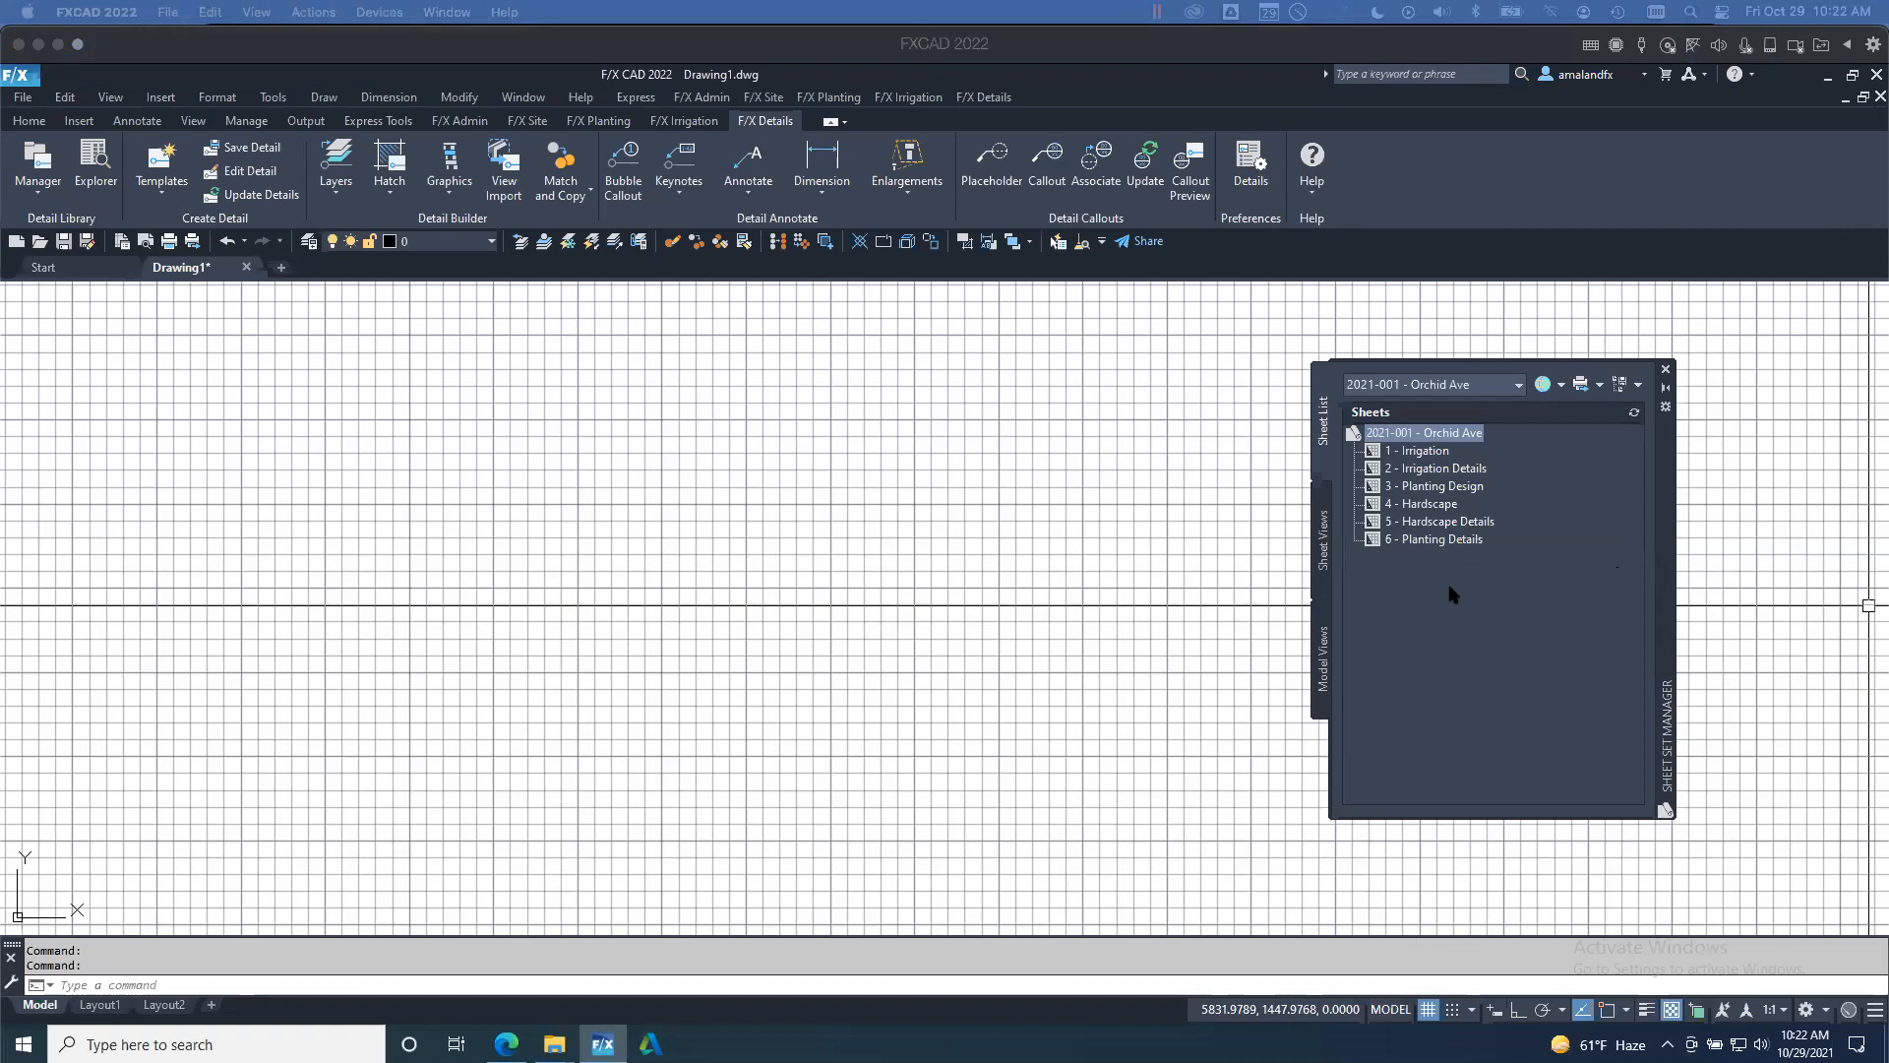
- Open the 5 - Hardscape Details sheet from the sheet set, dismiss the proxy information, and examine its title block and lock status
left_click(1486, 691)
left_click(1428, 523)
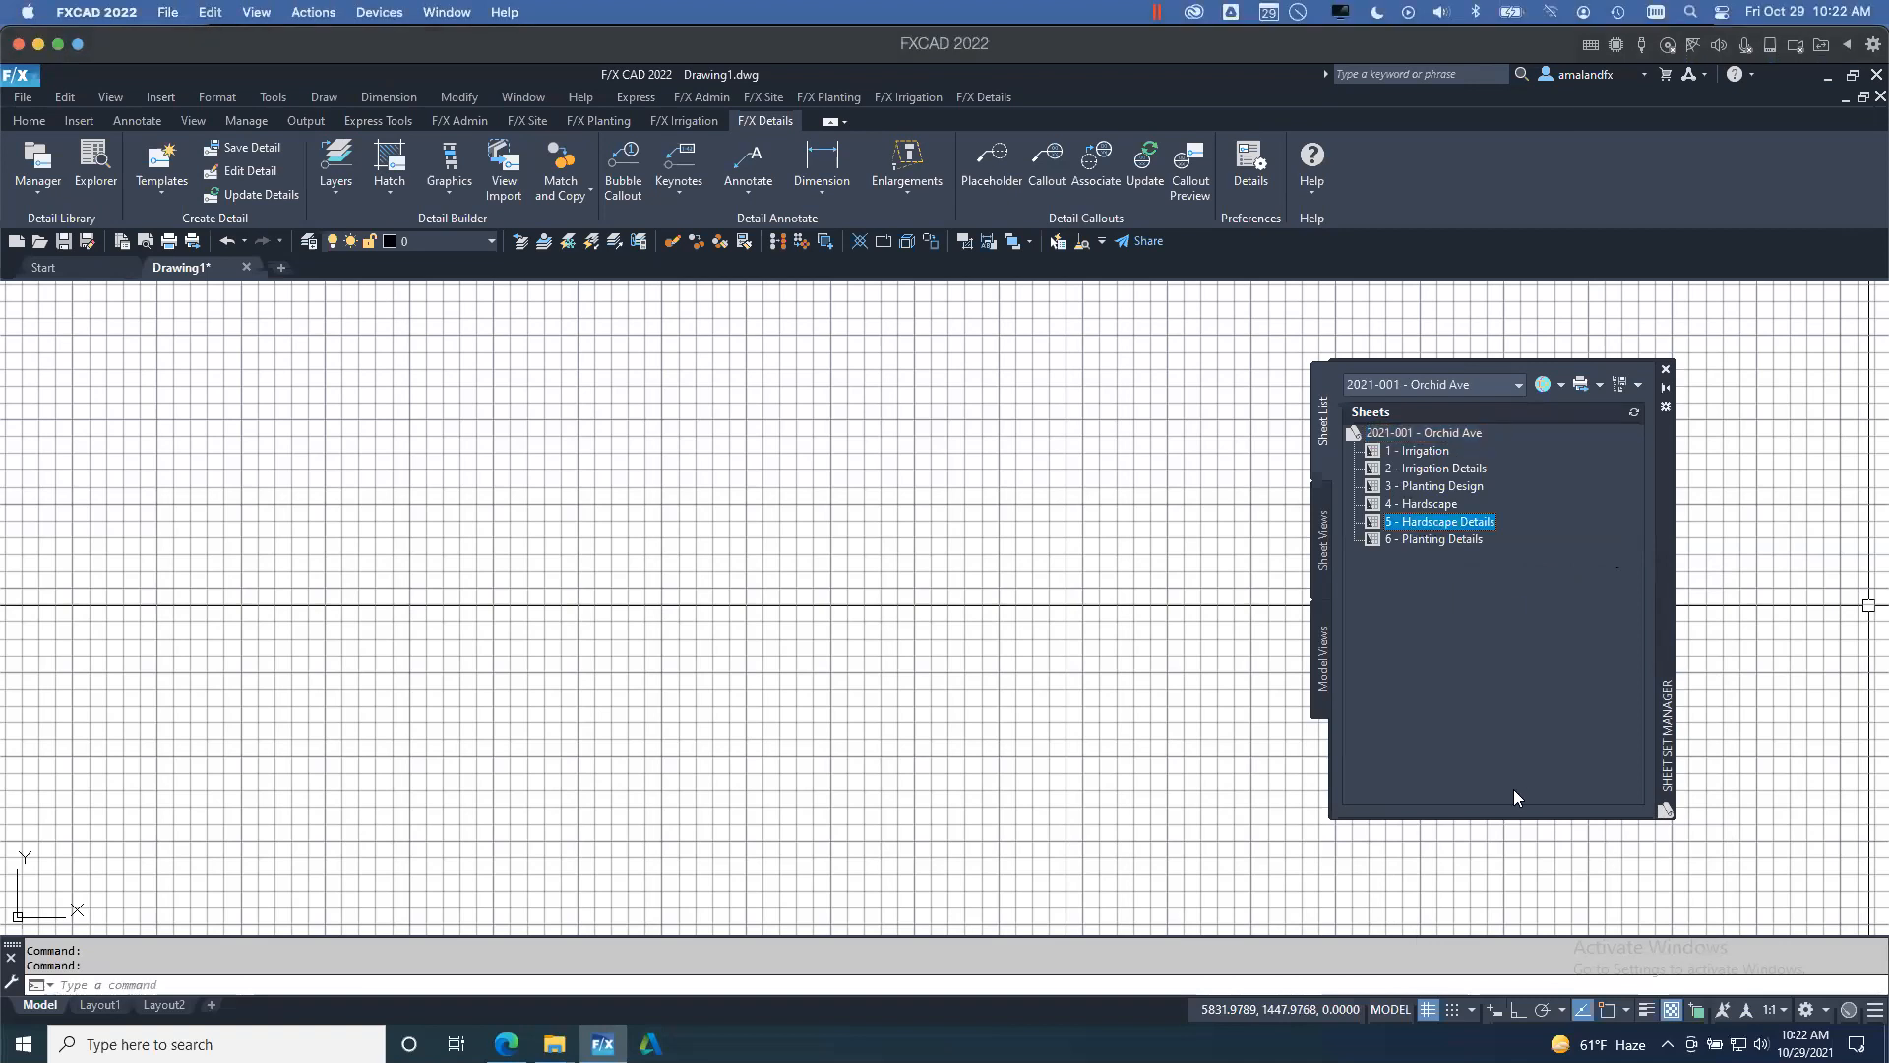
double_click(1441, 522)
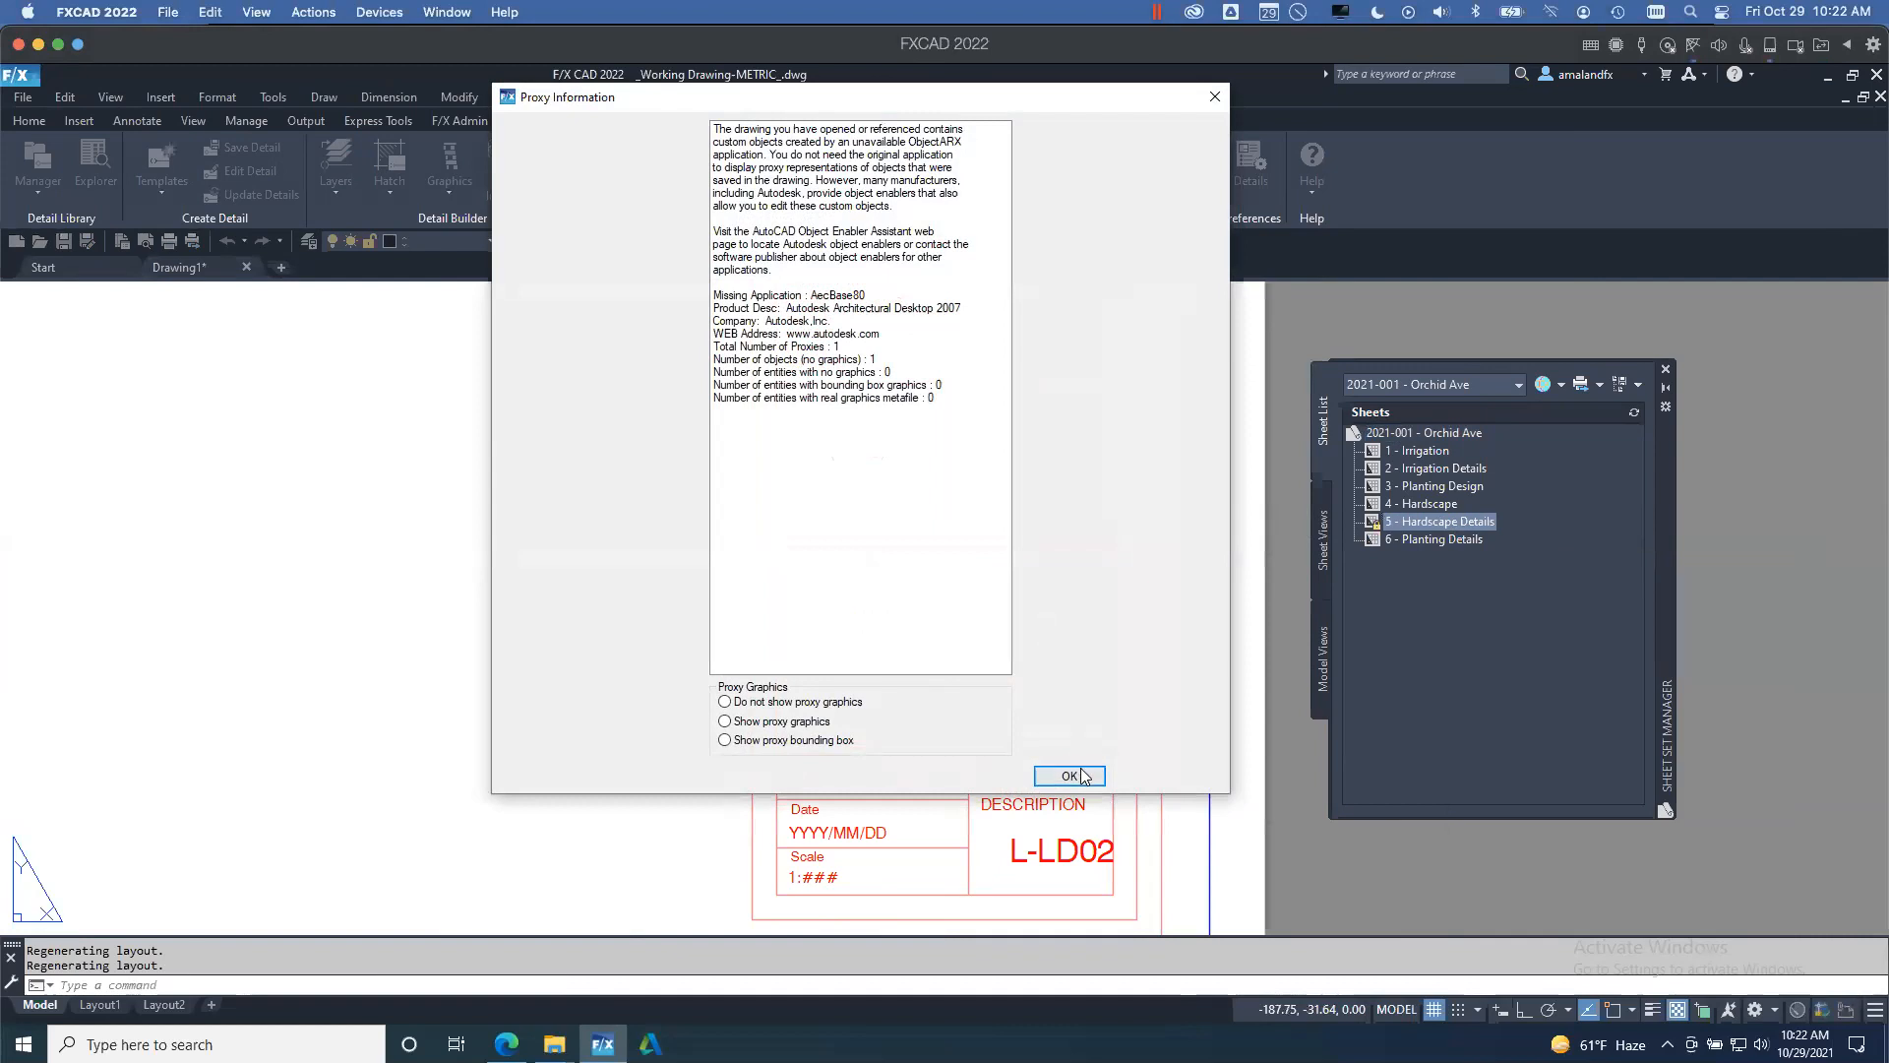
left_click(1069, 777)
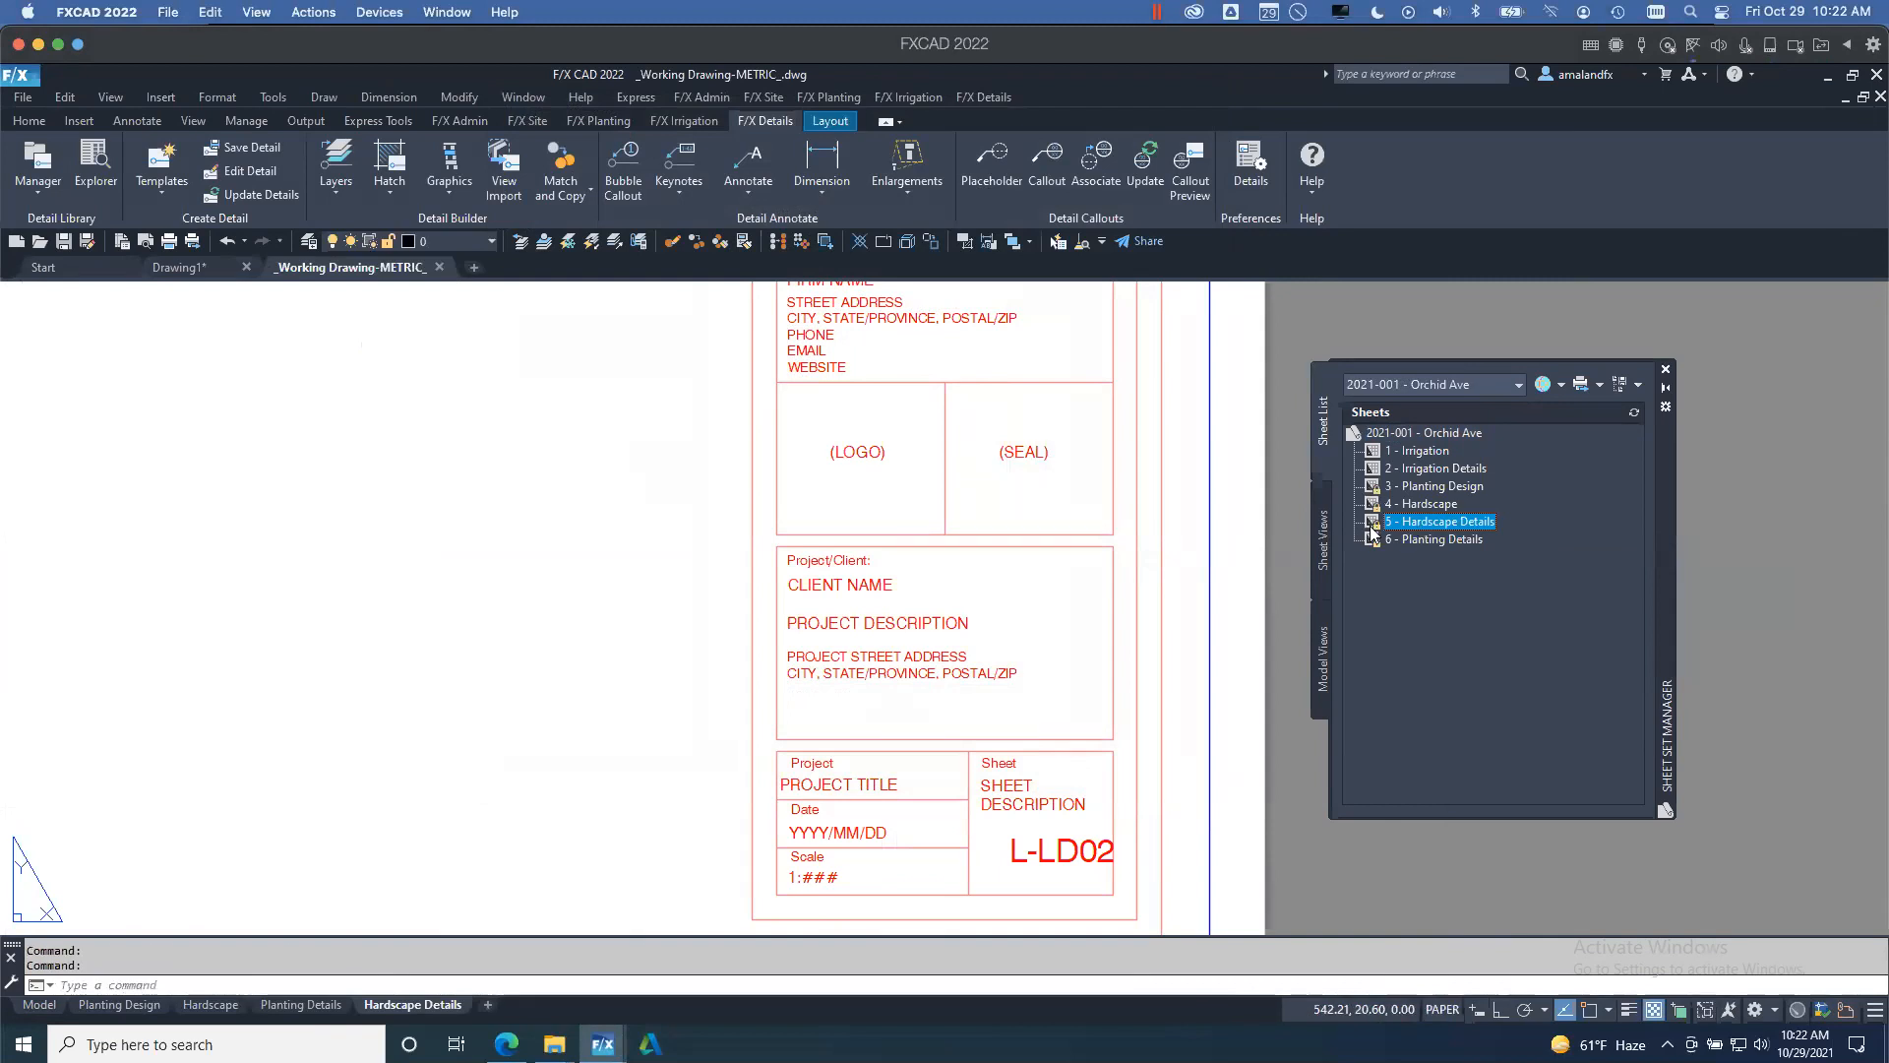
mouse_move(1369, 532)
scroll(725, 564, "down", 6)
middle_click_drag(662, 523, 1025, 753)
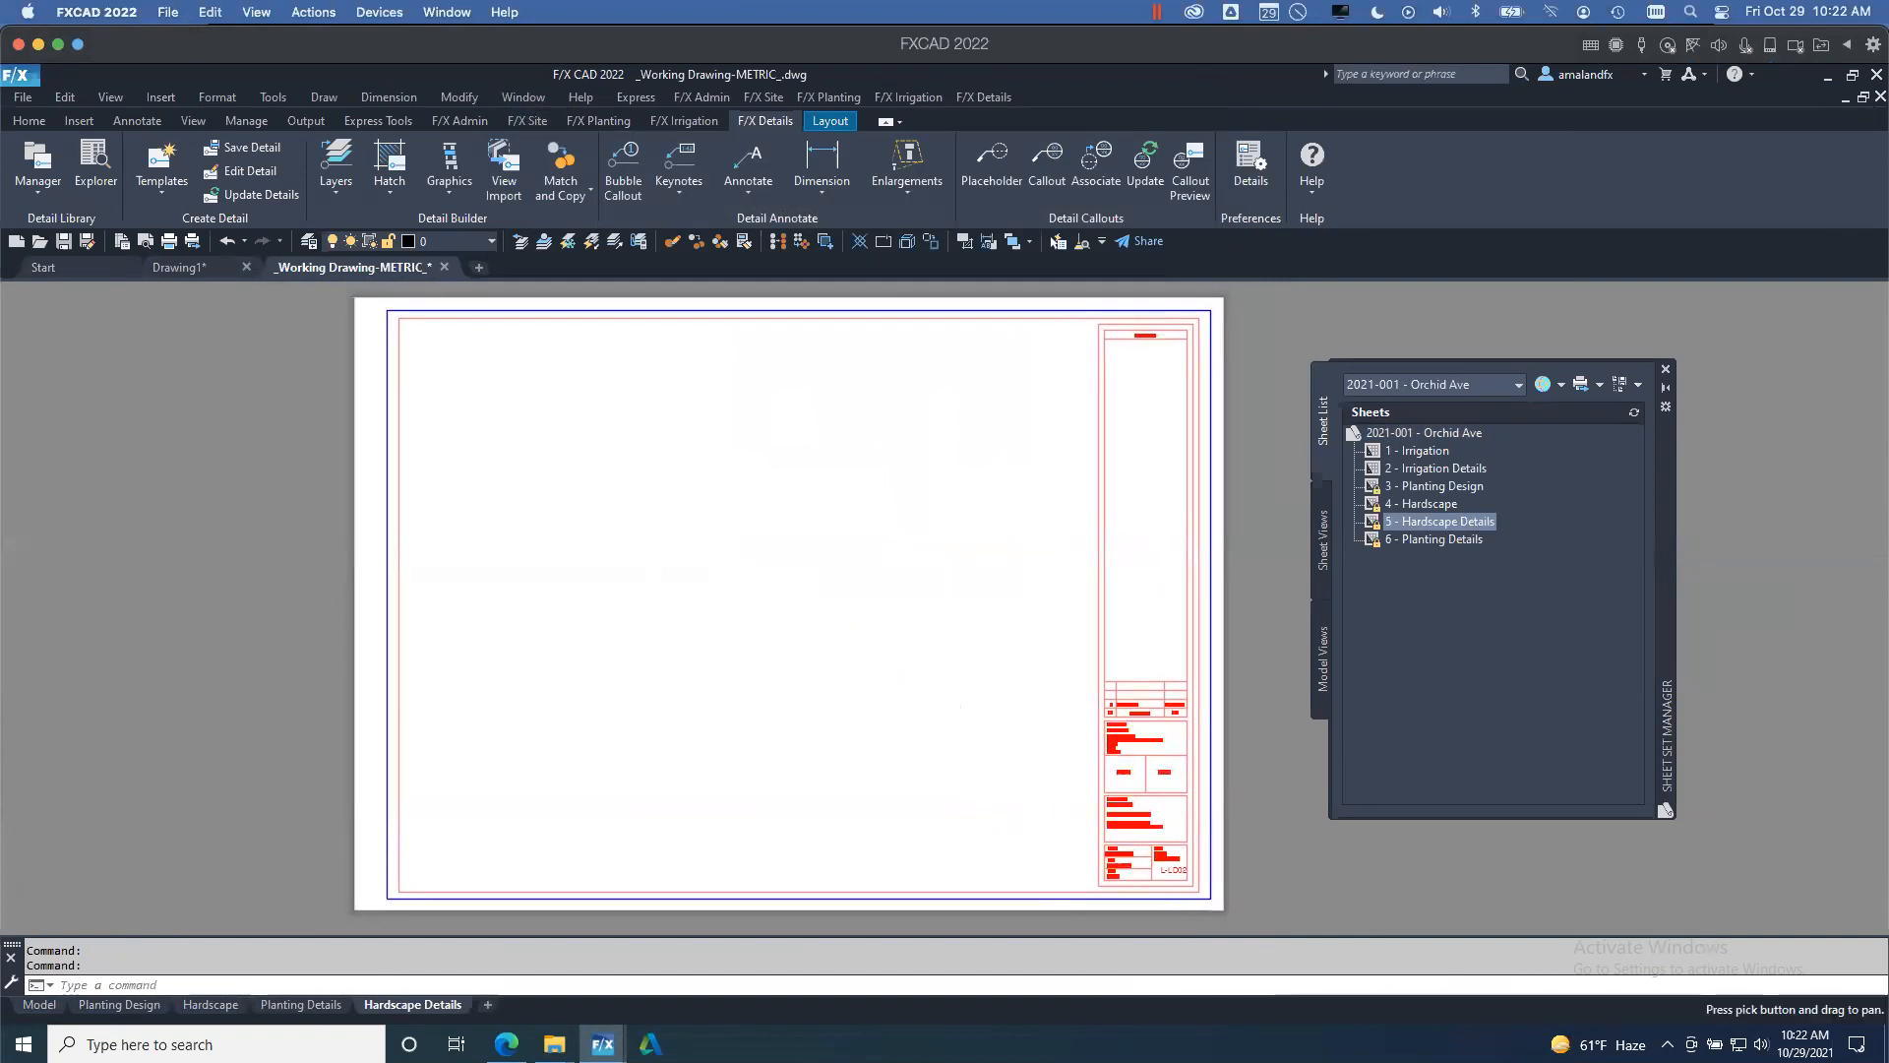
scroll(1025, 751, "up", 2)
middle_click_drag(1129, 809, 1002, 689)
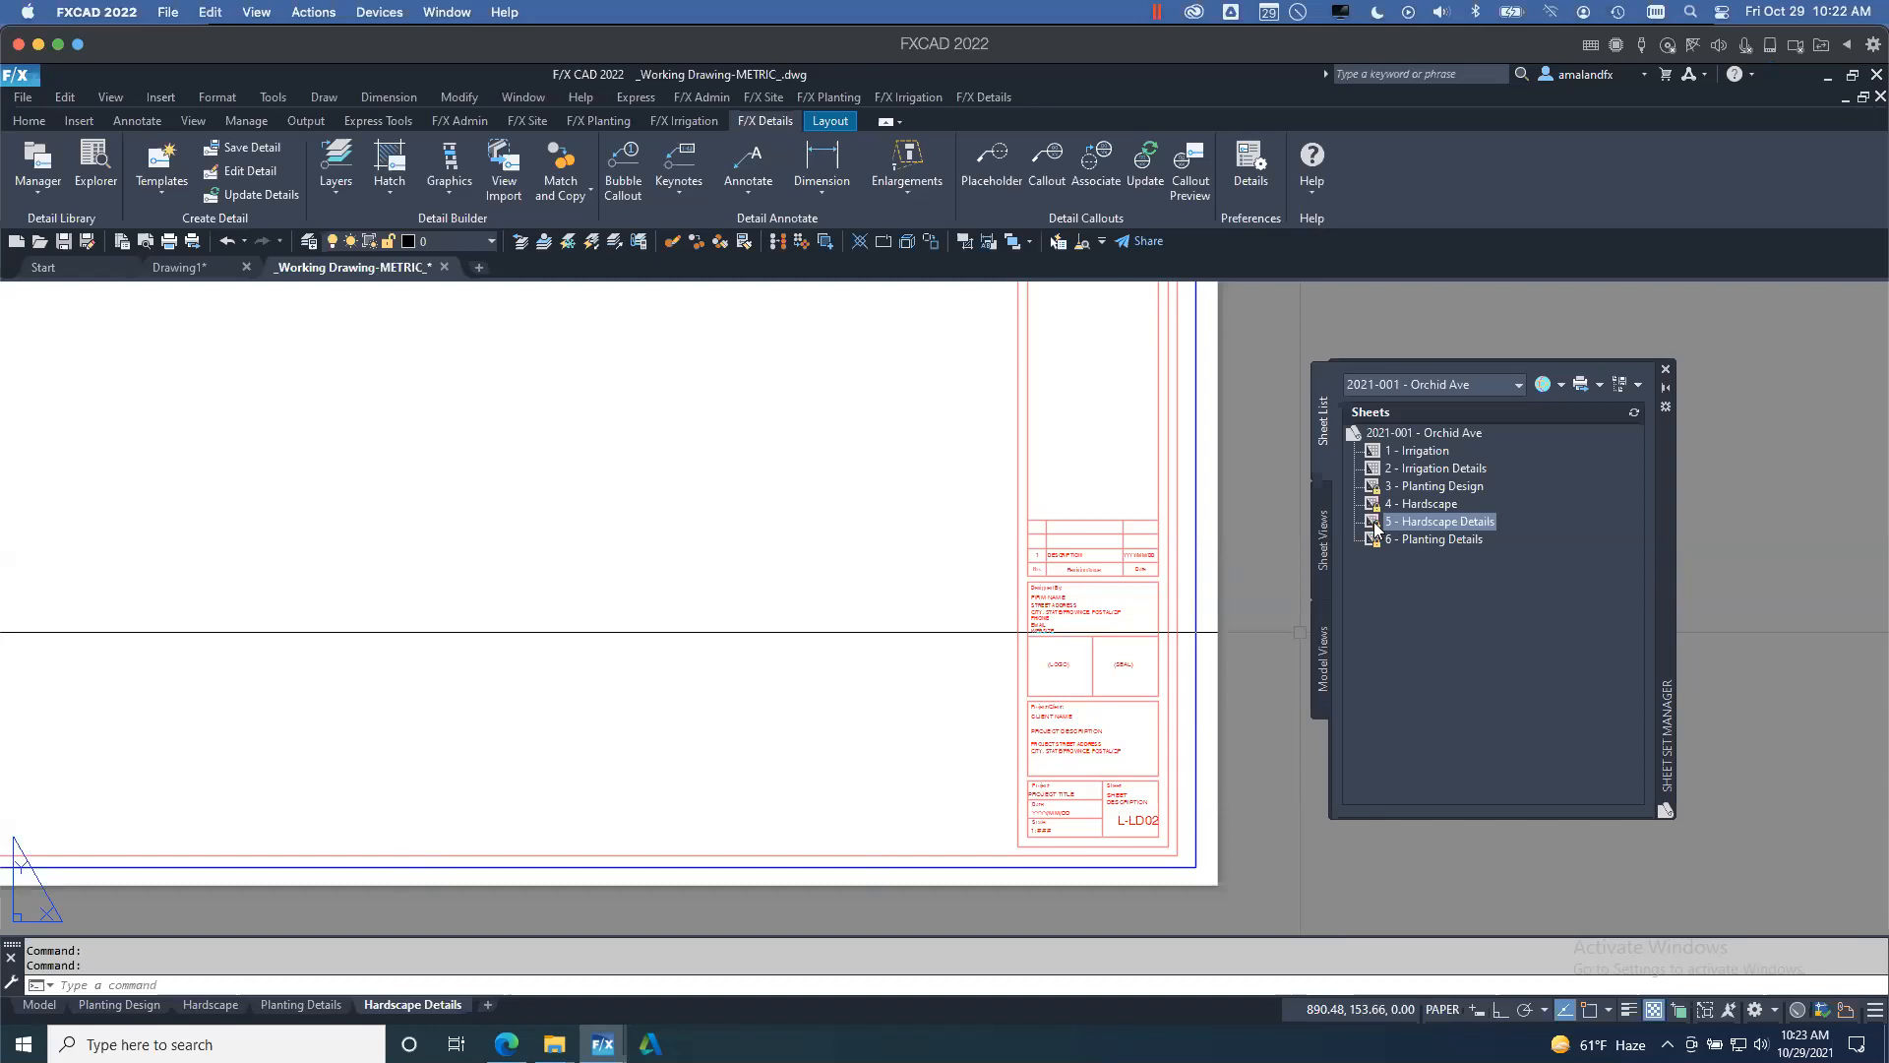
mouse_move(1374, 526)
- Publish the Hardscape Details sheet as 2021-001 - Orchid Ave.pdf in the 2021-10-31 folder of 2021-001 Orchid Ave, and close the PDF
left_click(1598, 385)
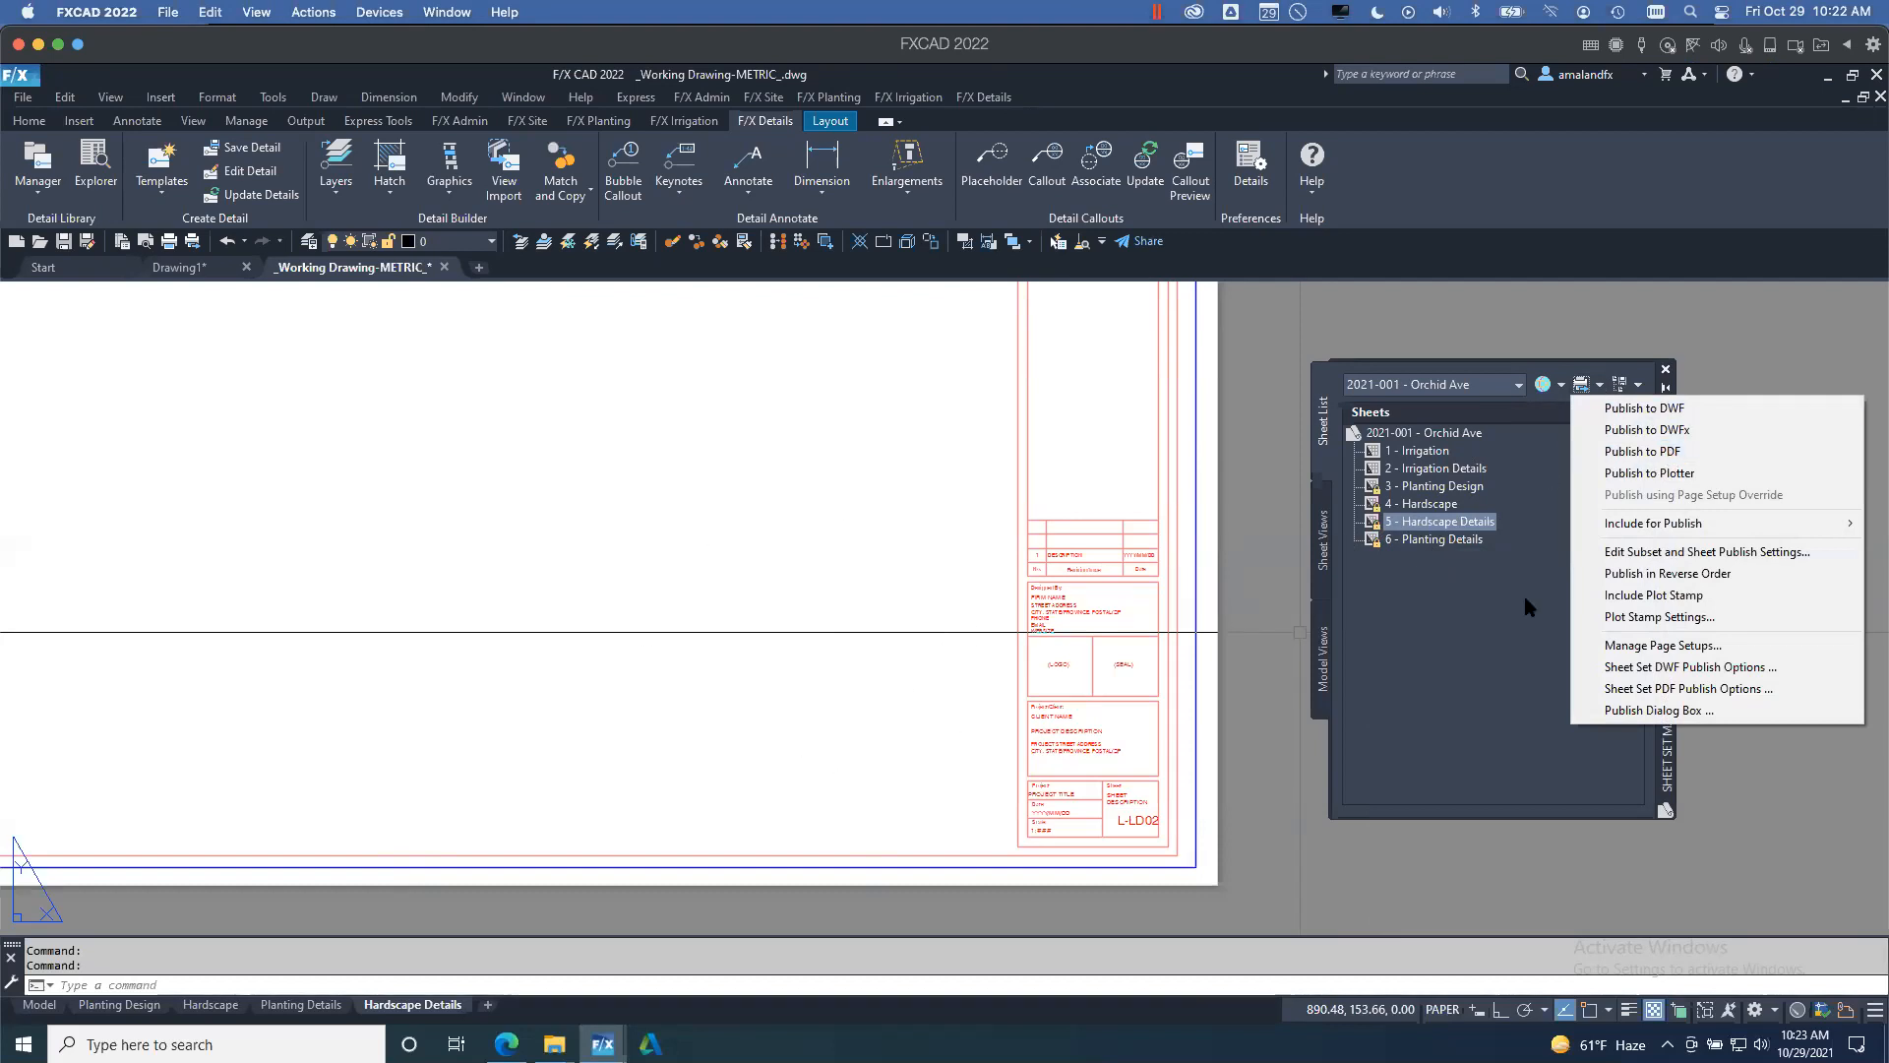
left_click(1677, 452)
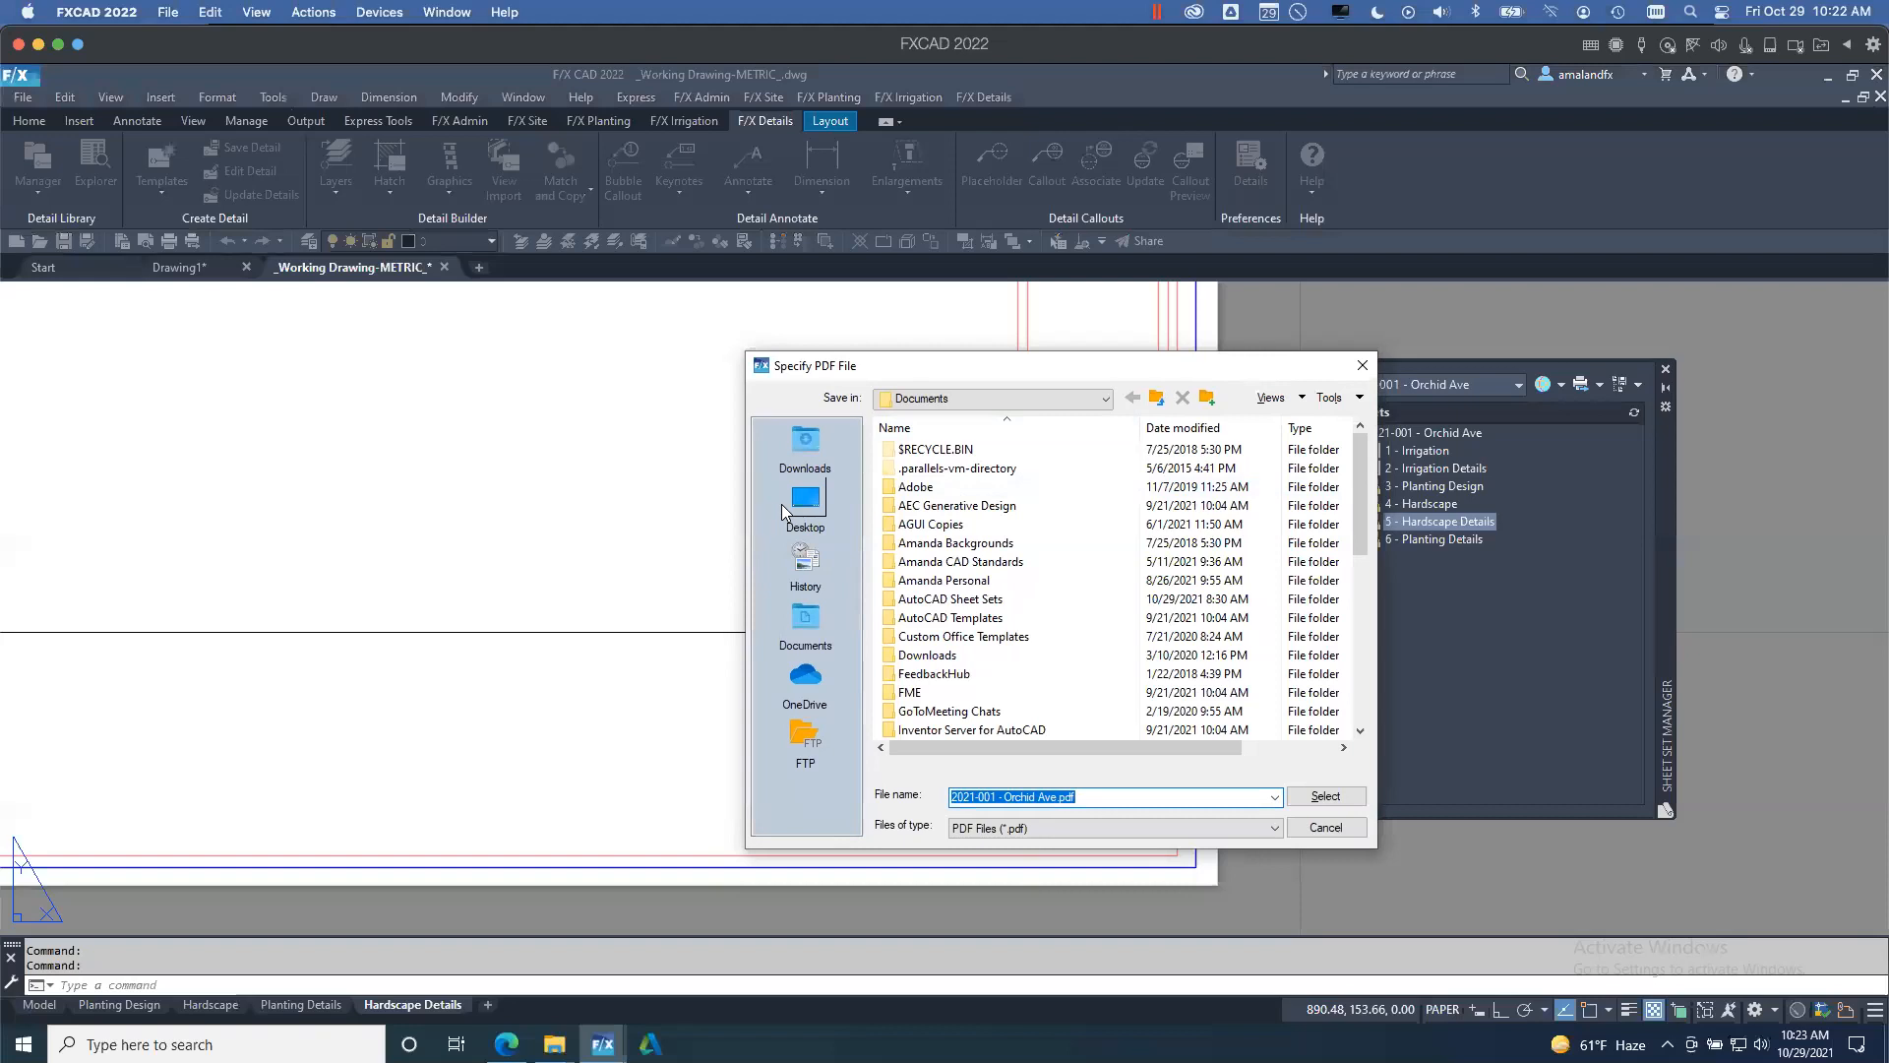
left_click(804, 499)
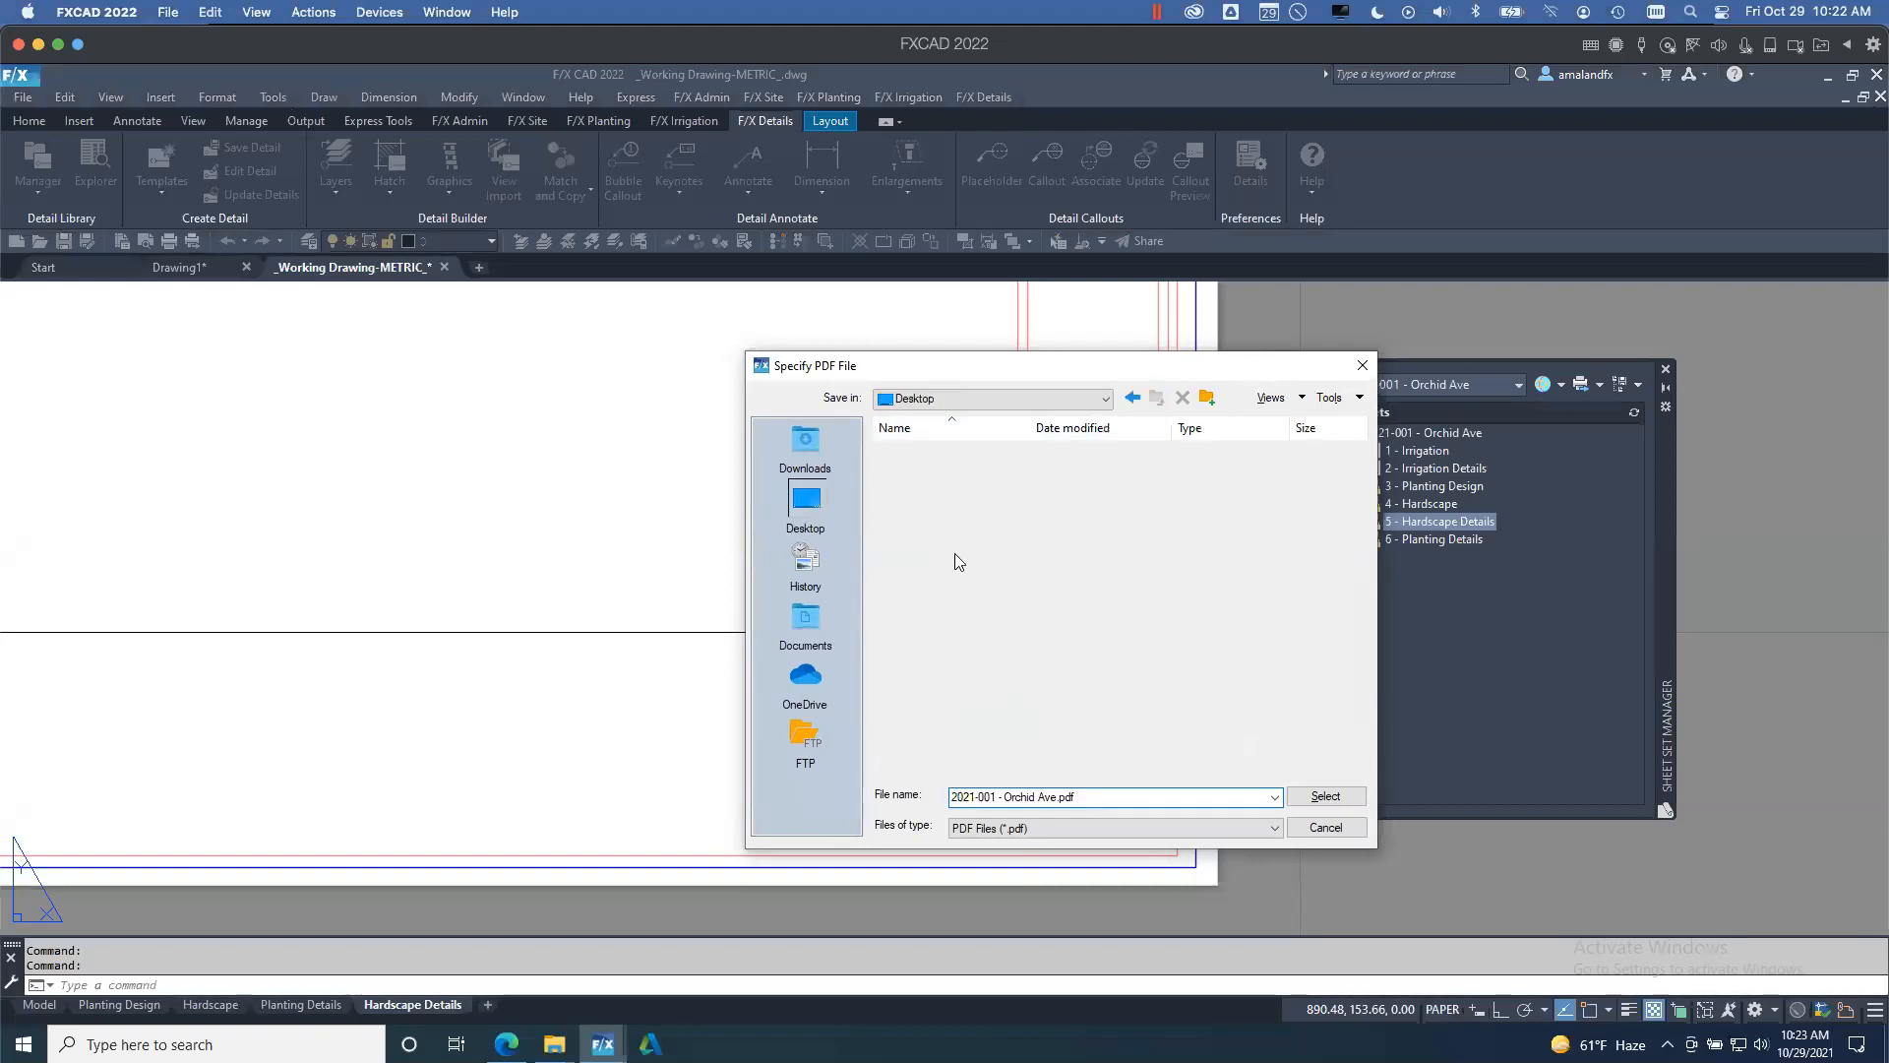
left_click(951, 583)
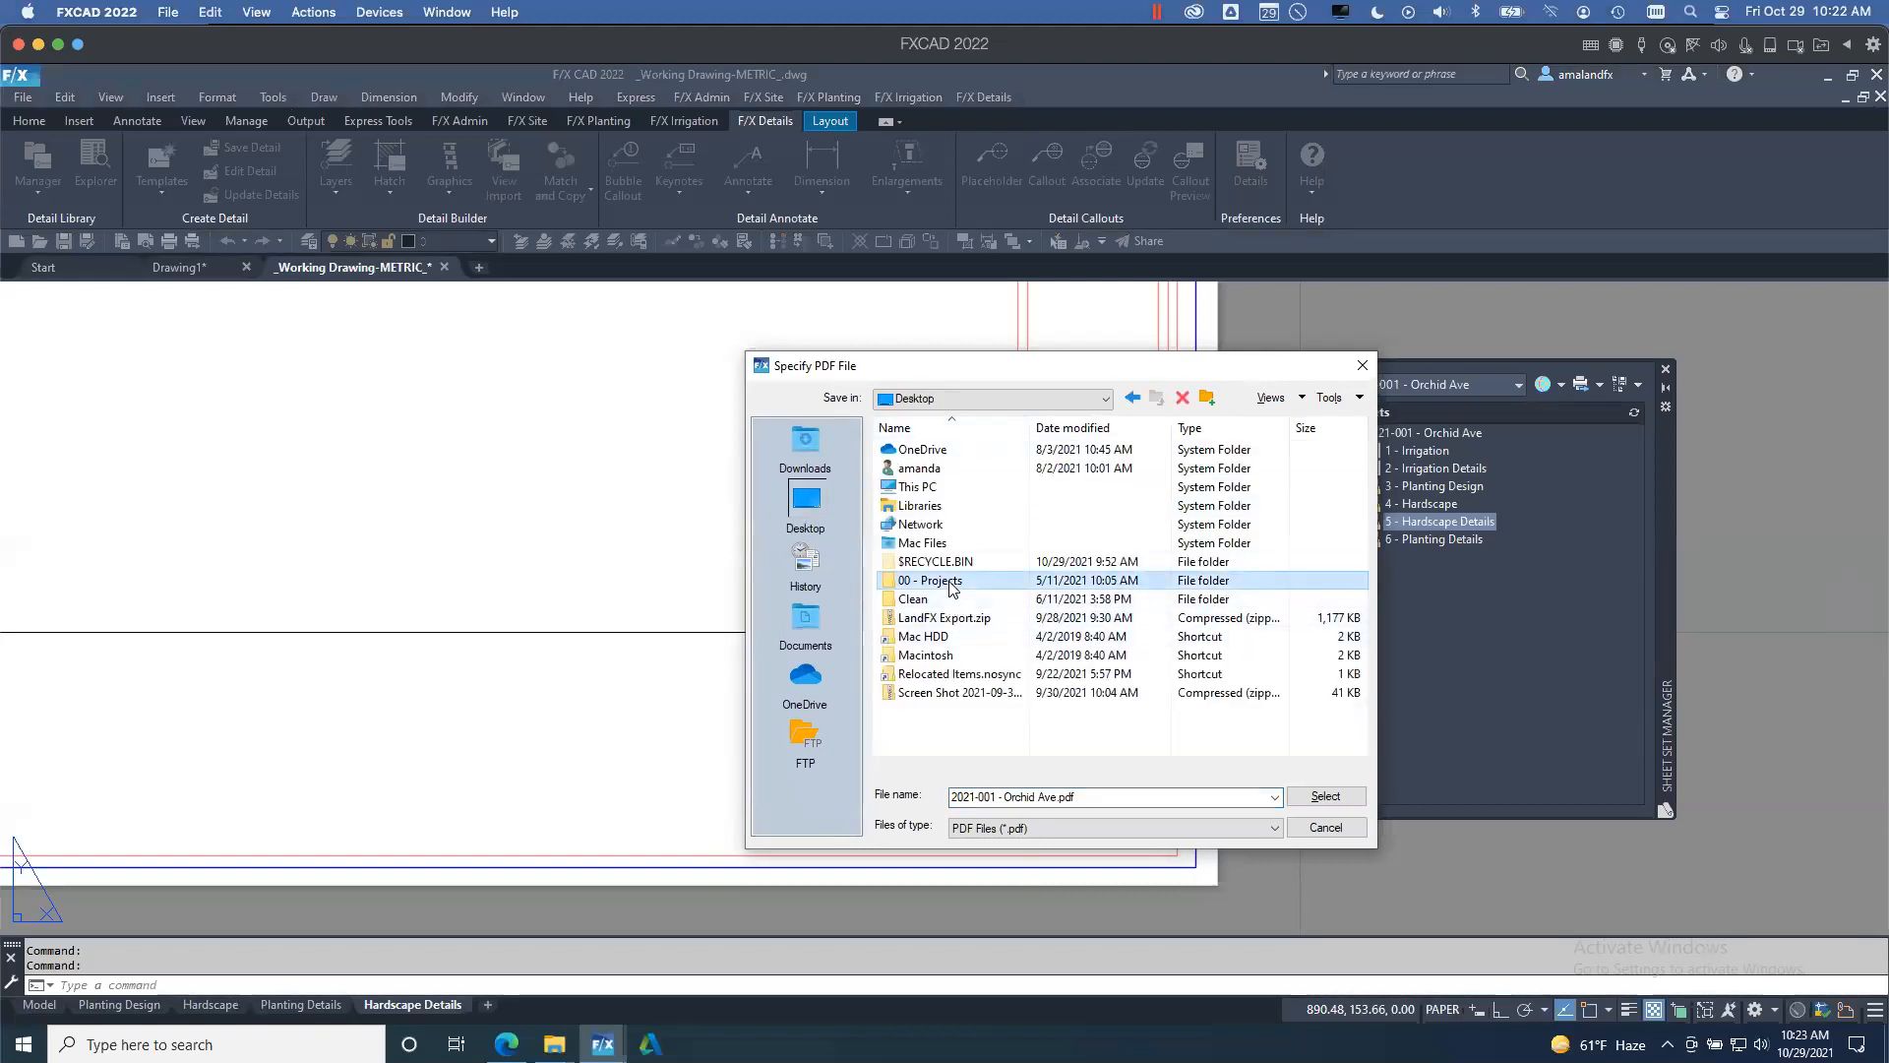
double_click(950, 583)
double_click(976, 524)
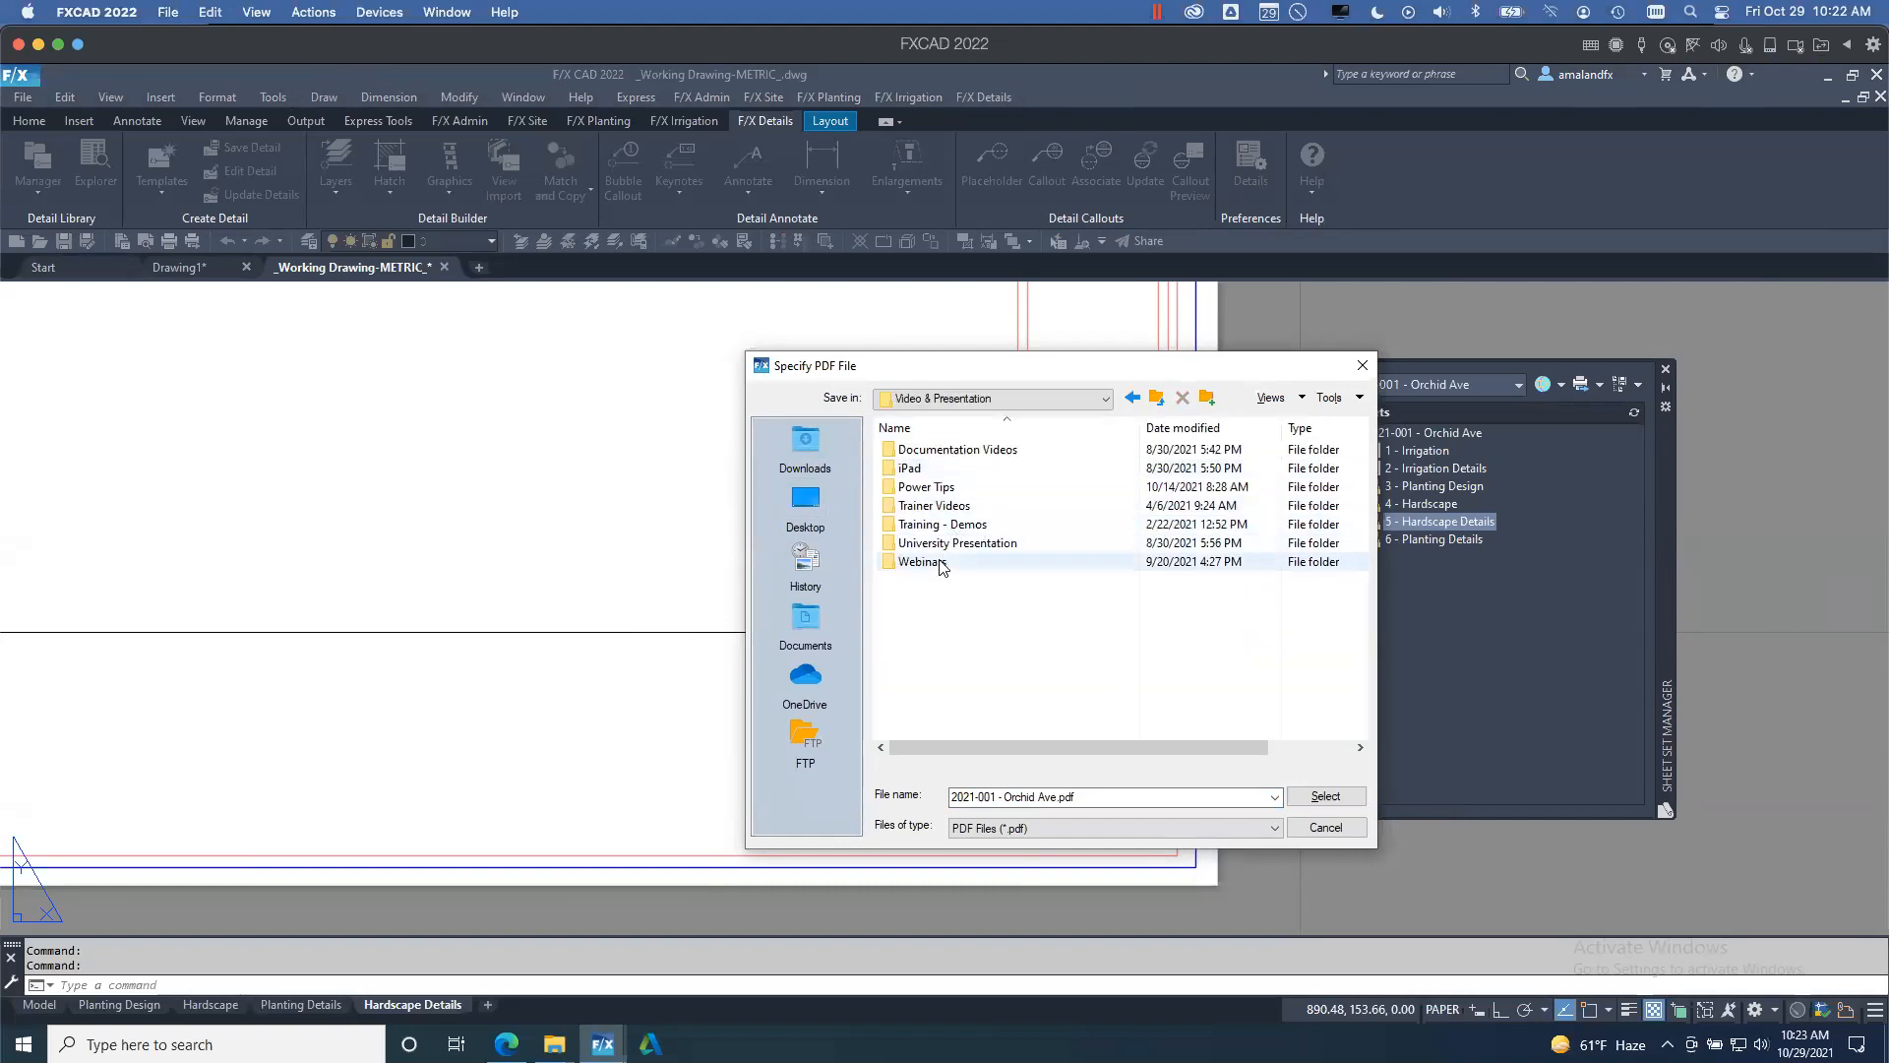
double_click(940, 568)
double_click(927, 470)
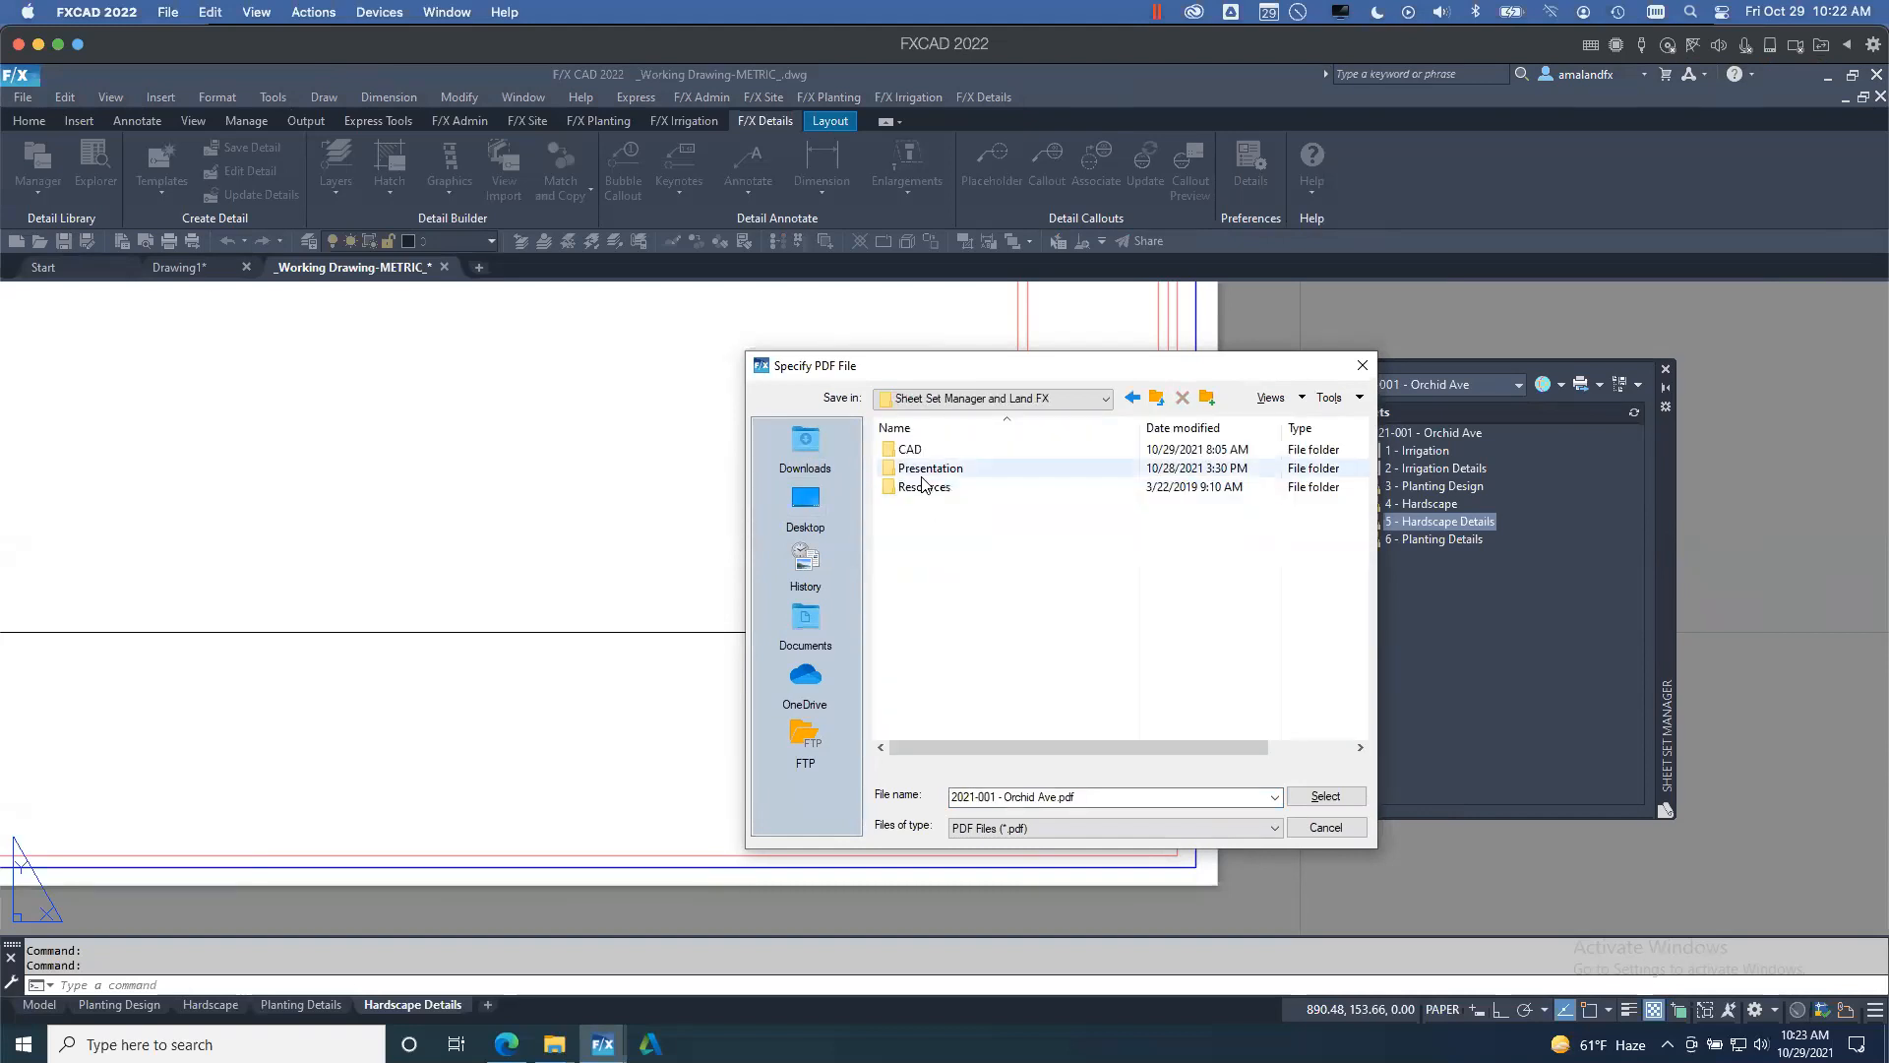
double_click(930, 455)
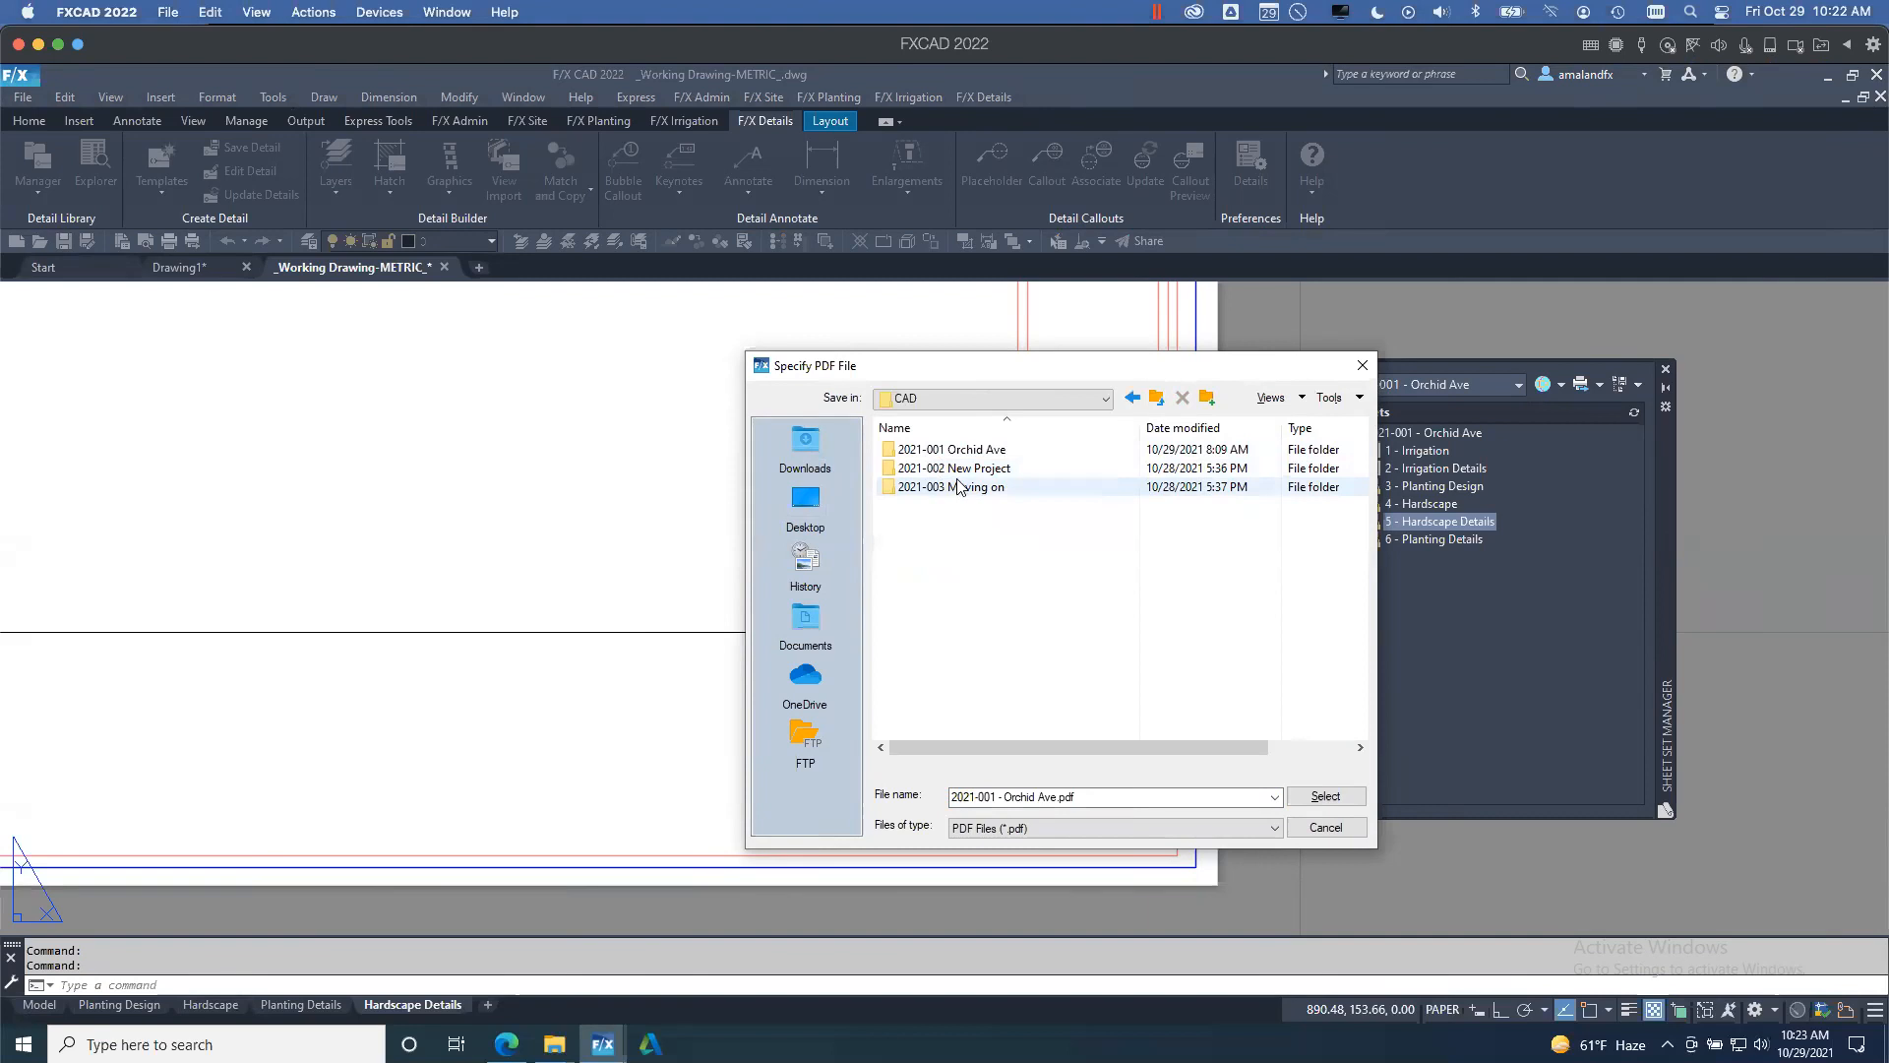
double_click(934, 448)
double_click(946, 542)
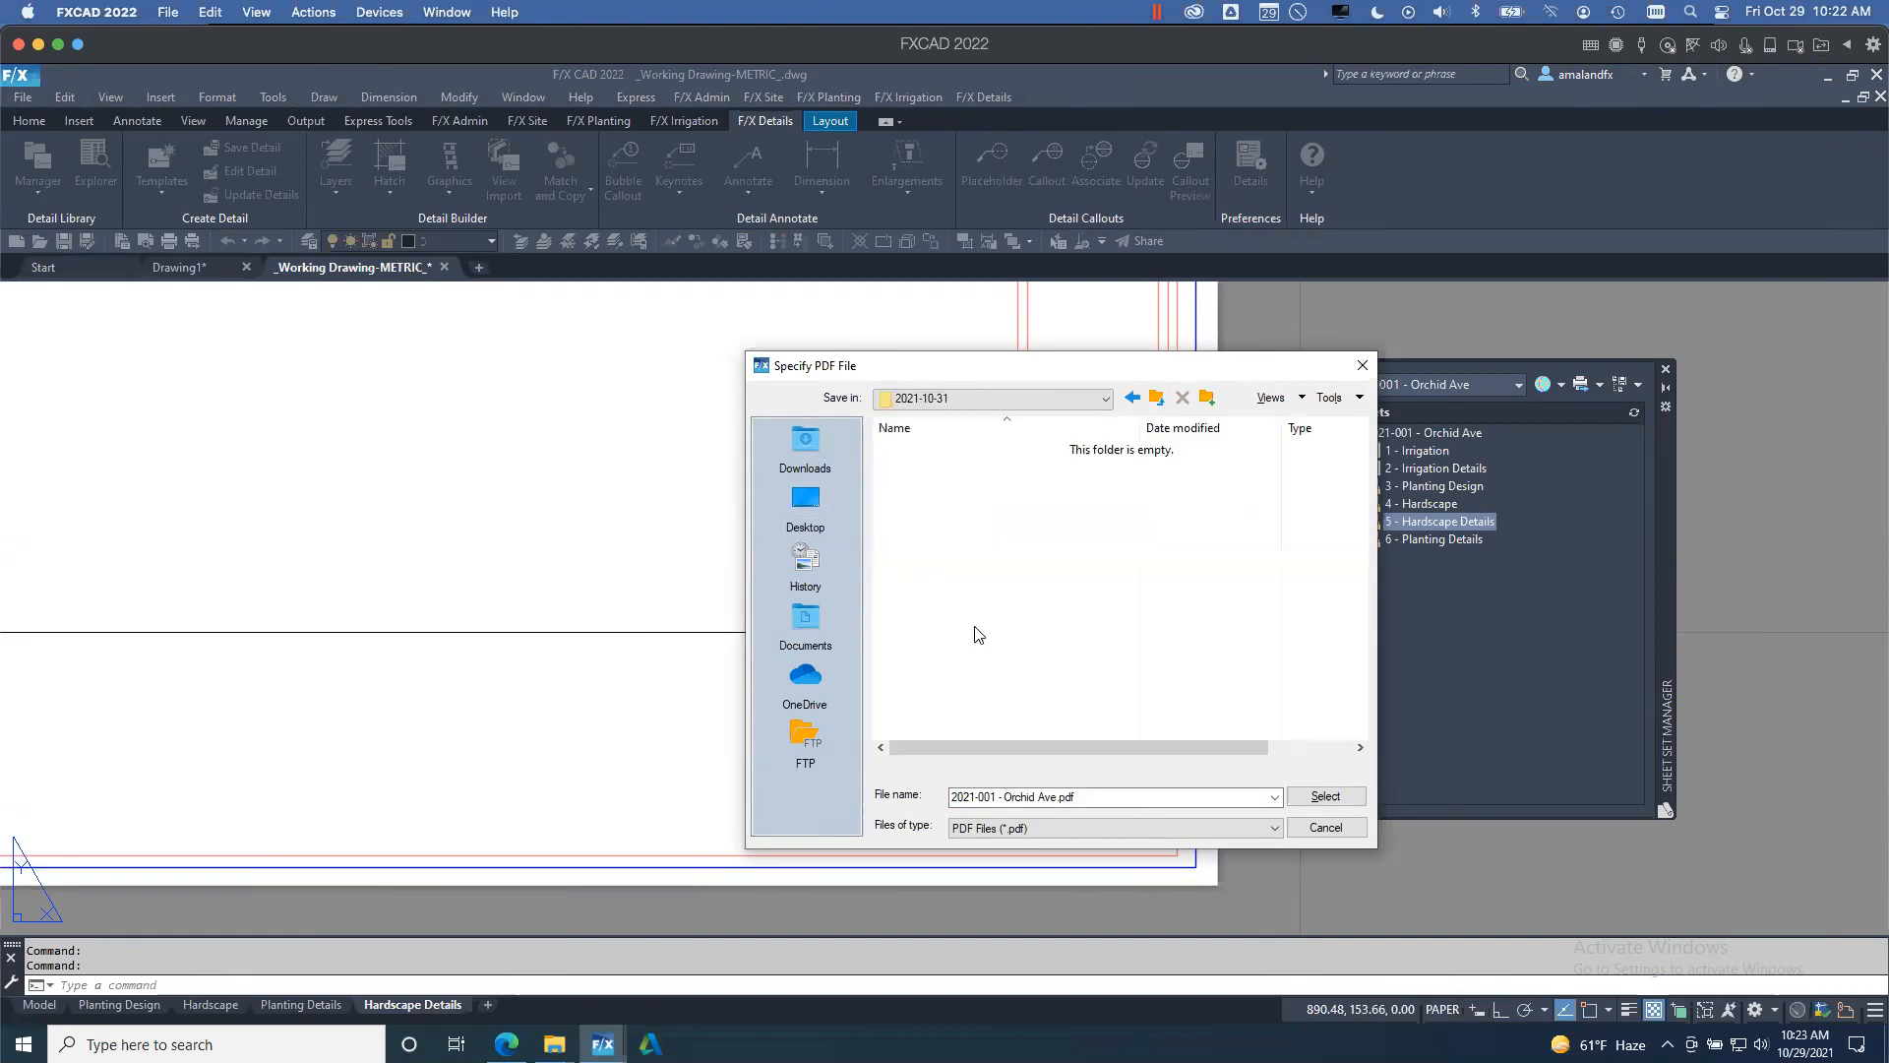
left_click(1350, 796)
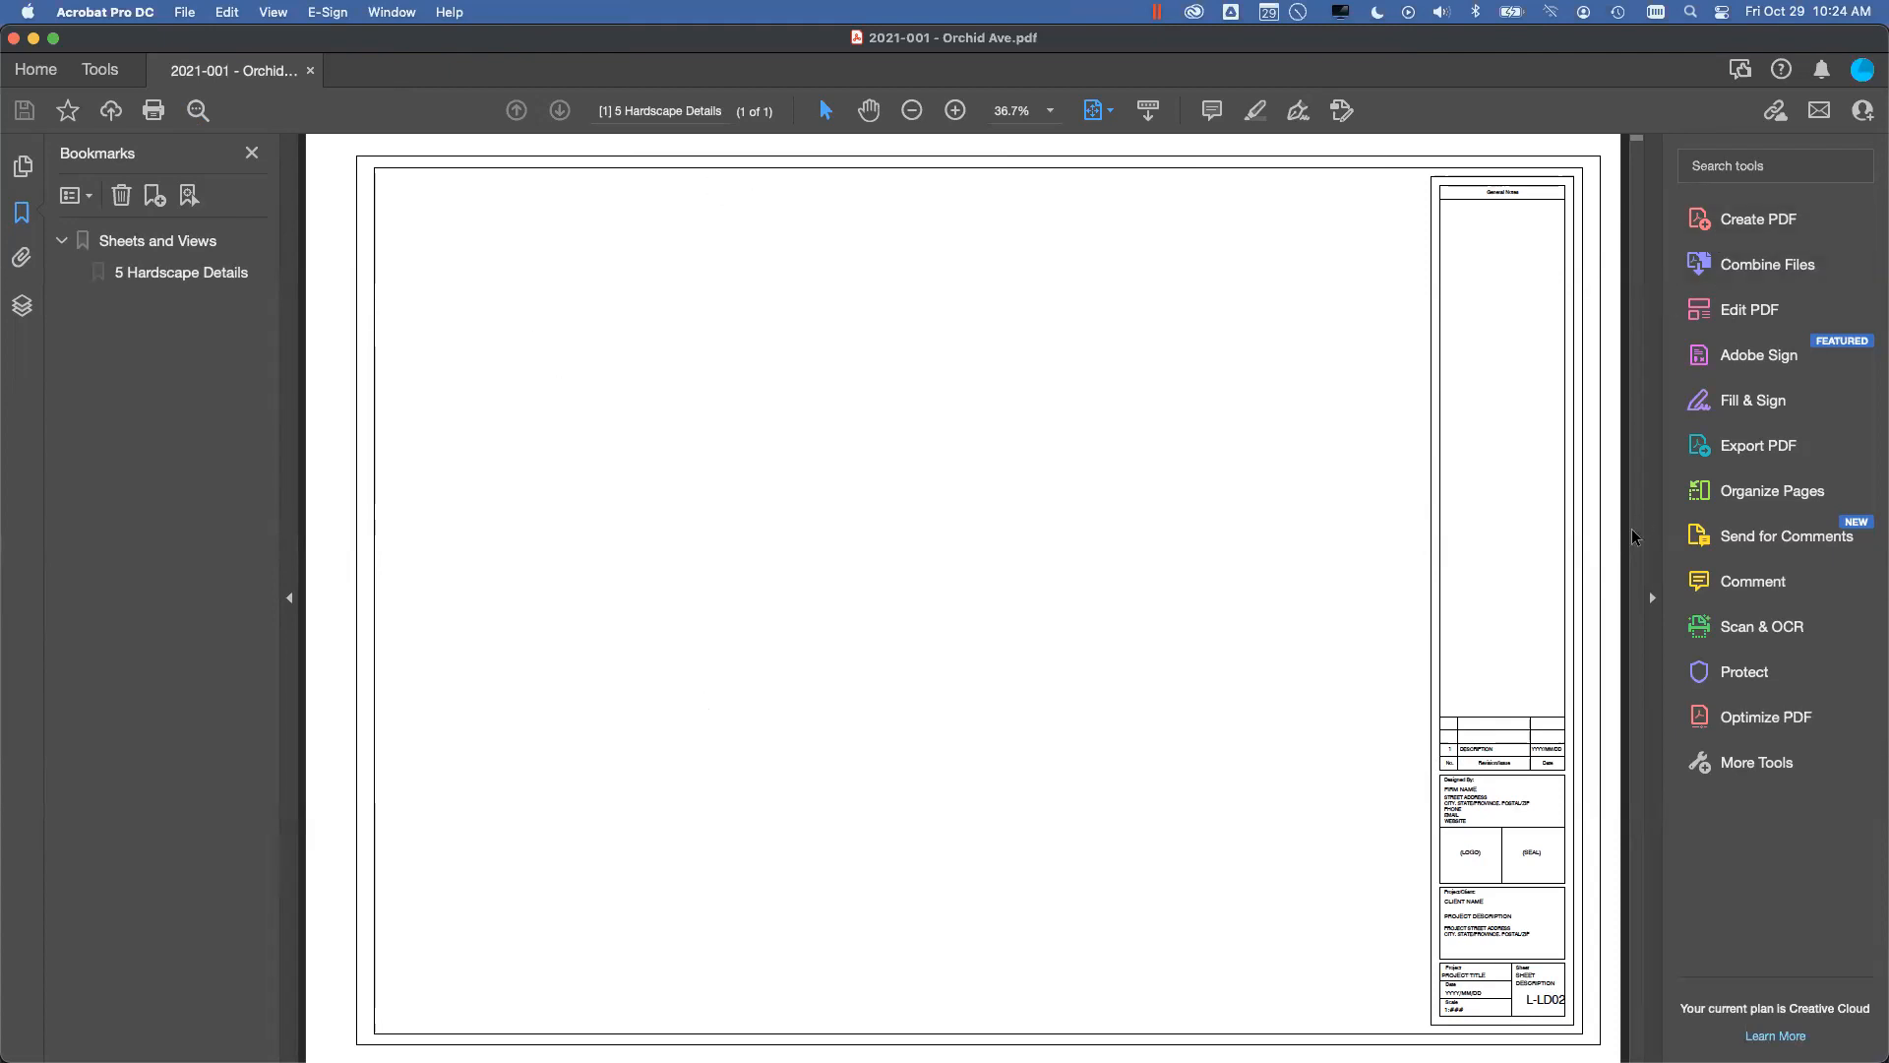
key("super+w")
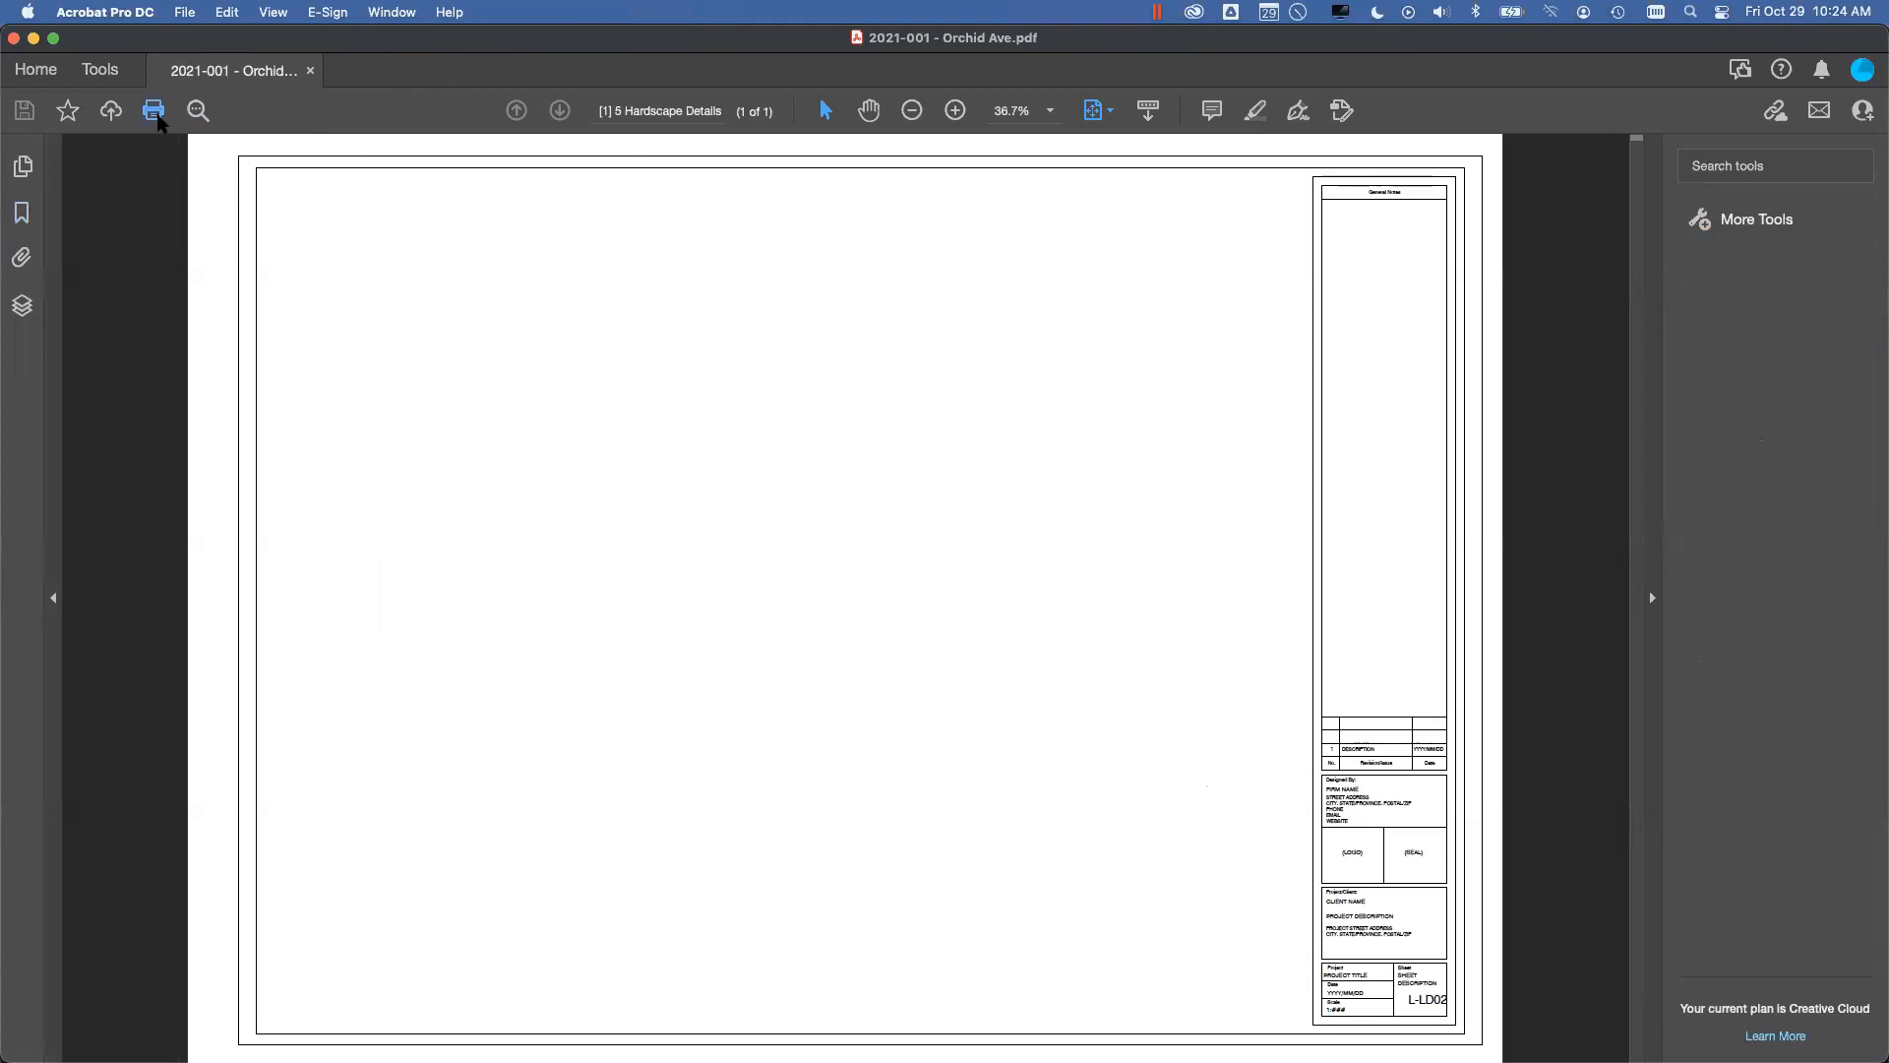
left_click(12, 38)
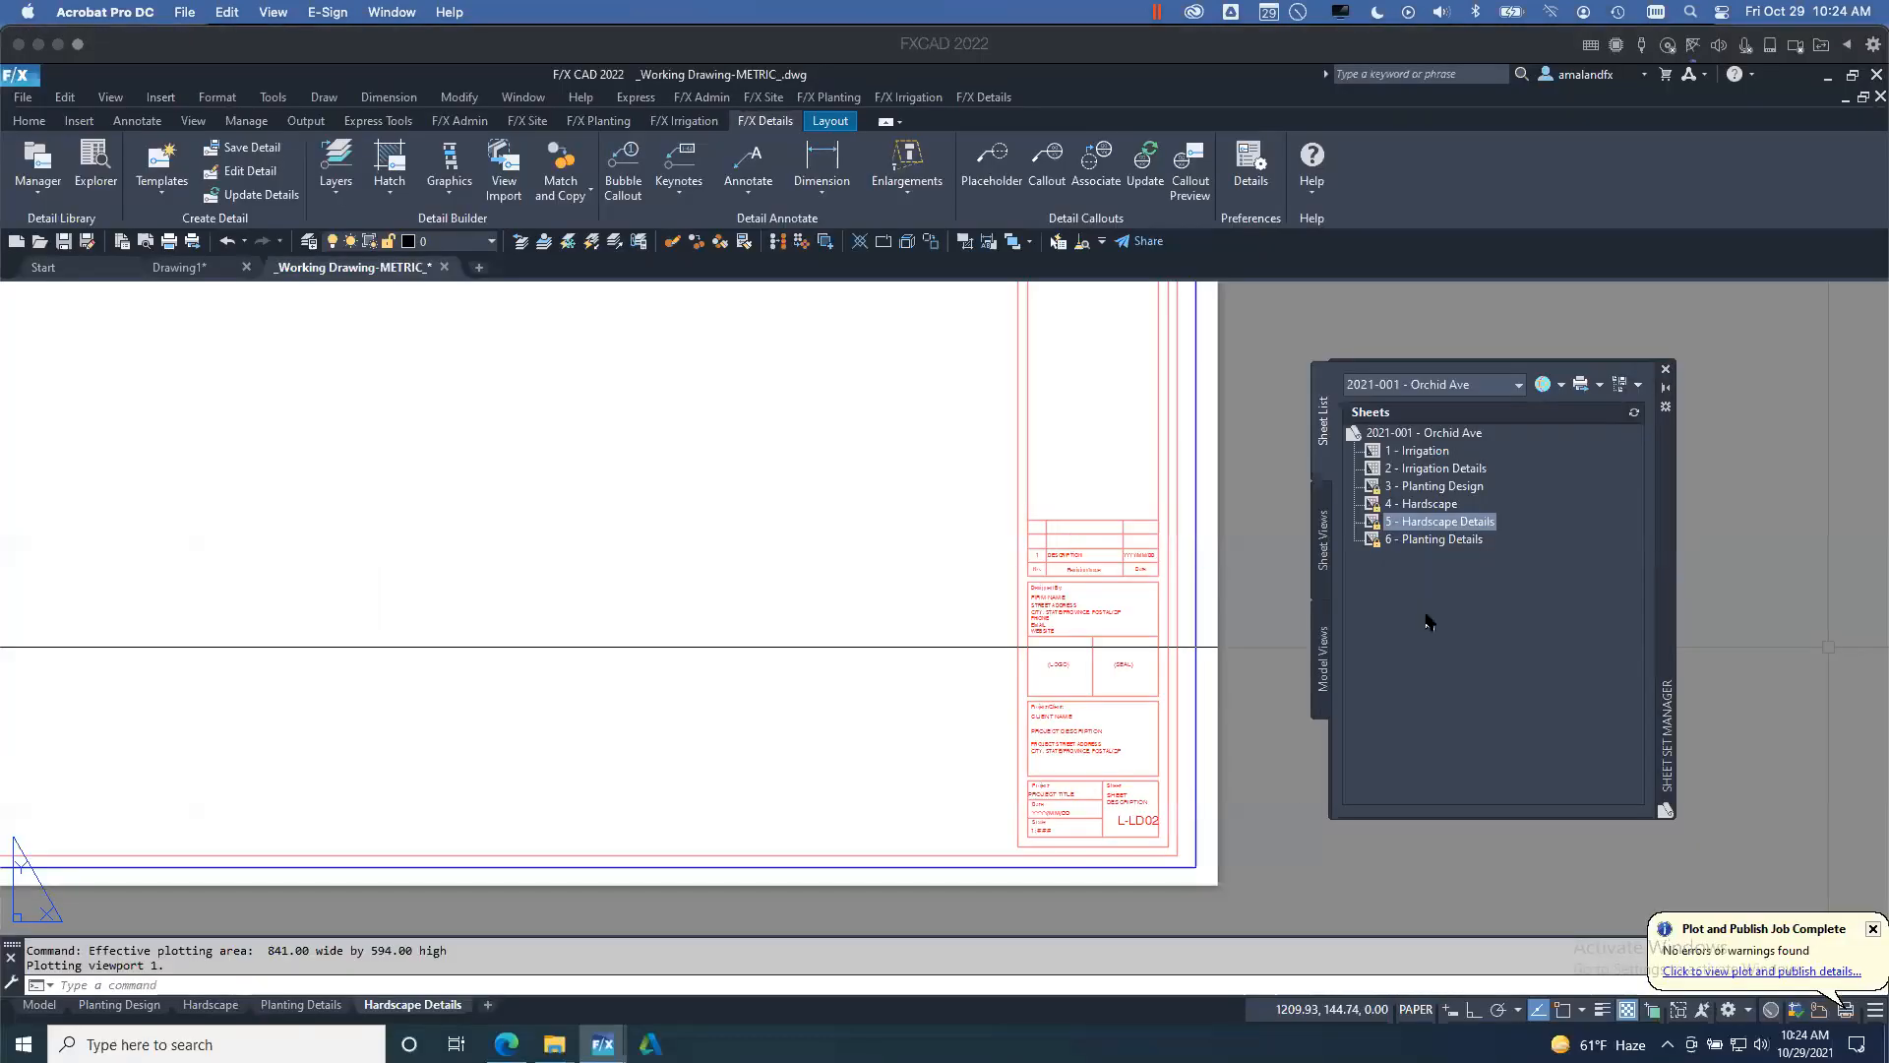
- Publish the whole 2021-001 - Orchid Ave sheet set to a PDF saved on the Desktop
left_click(1436, 431)
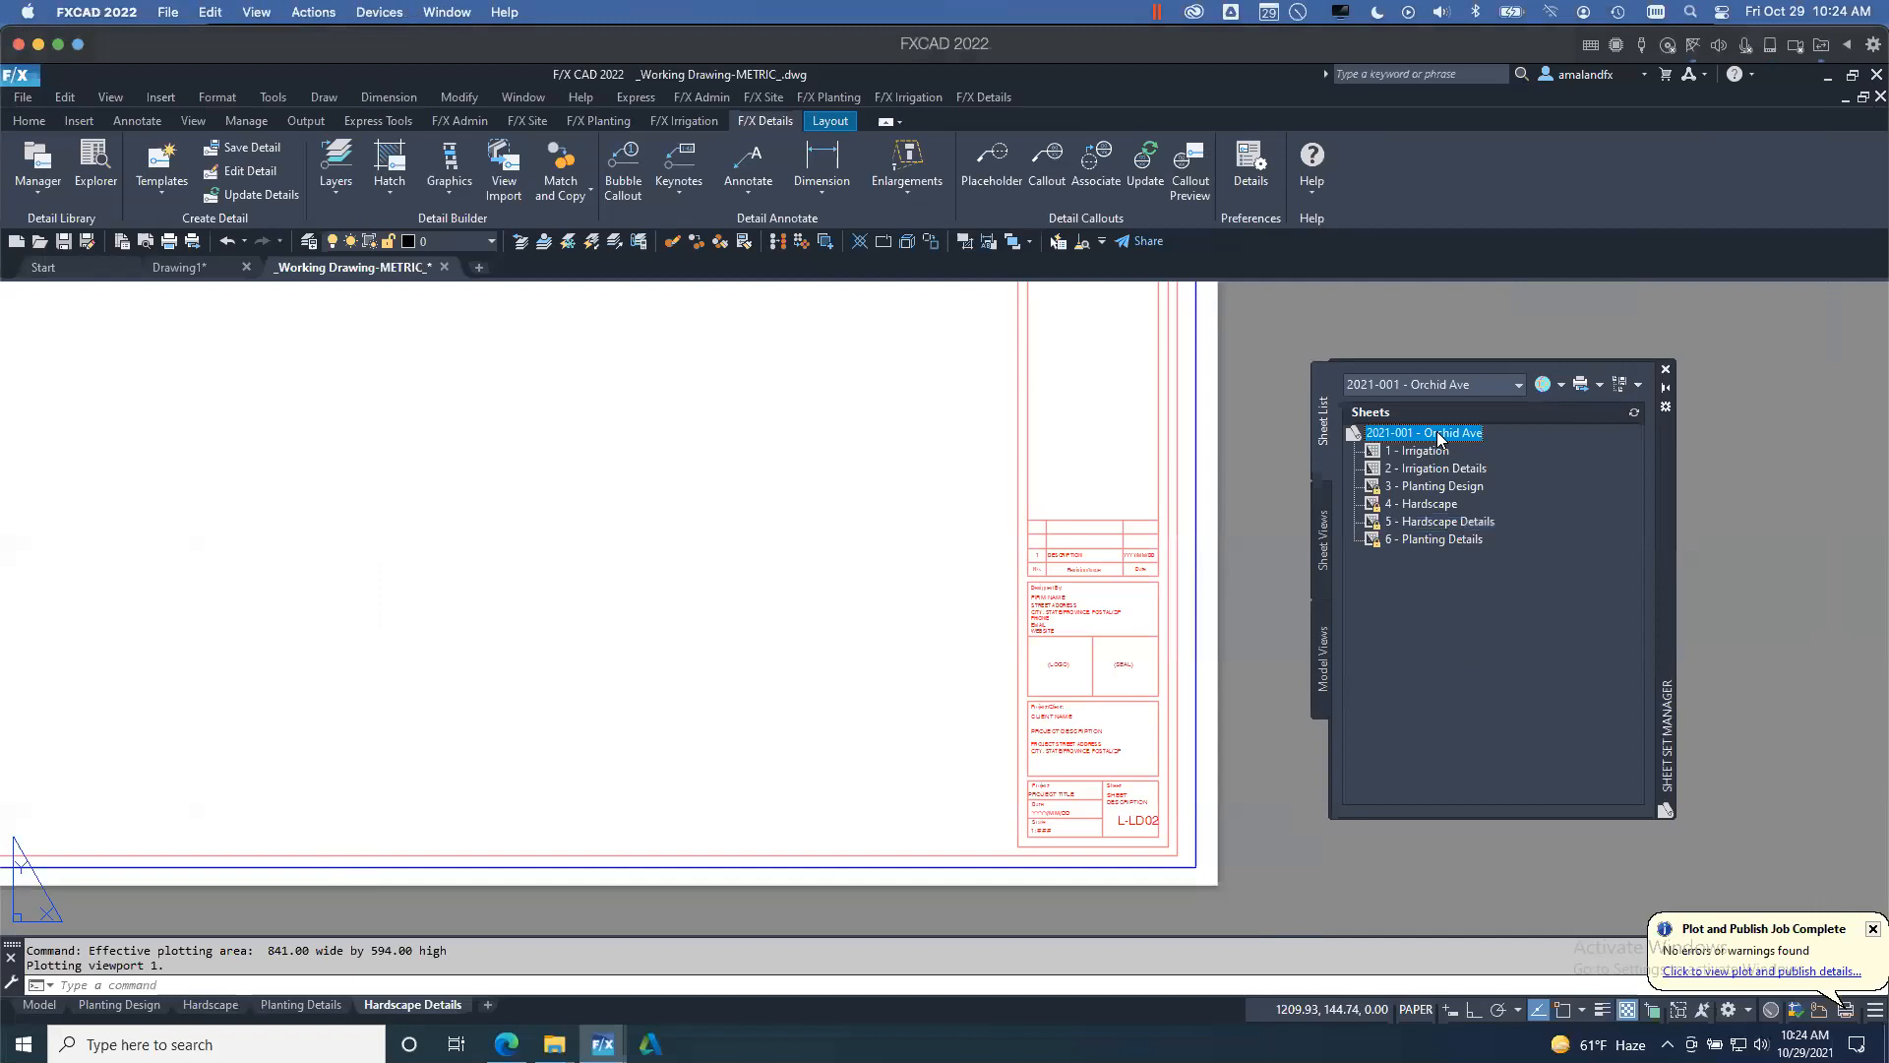
left_click(1590, 385)
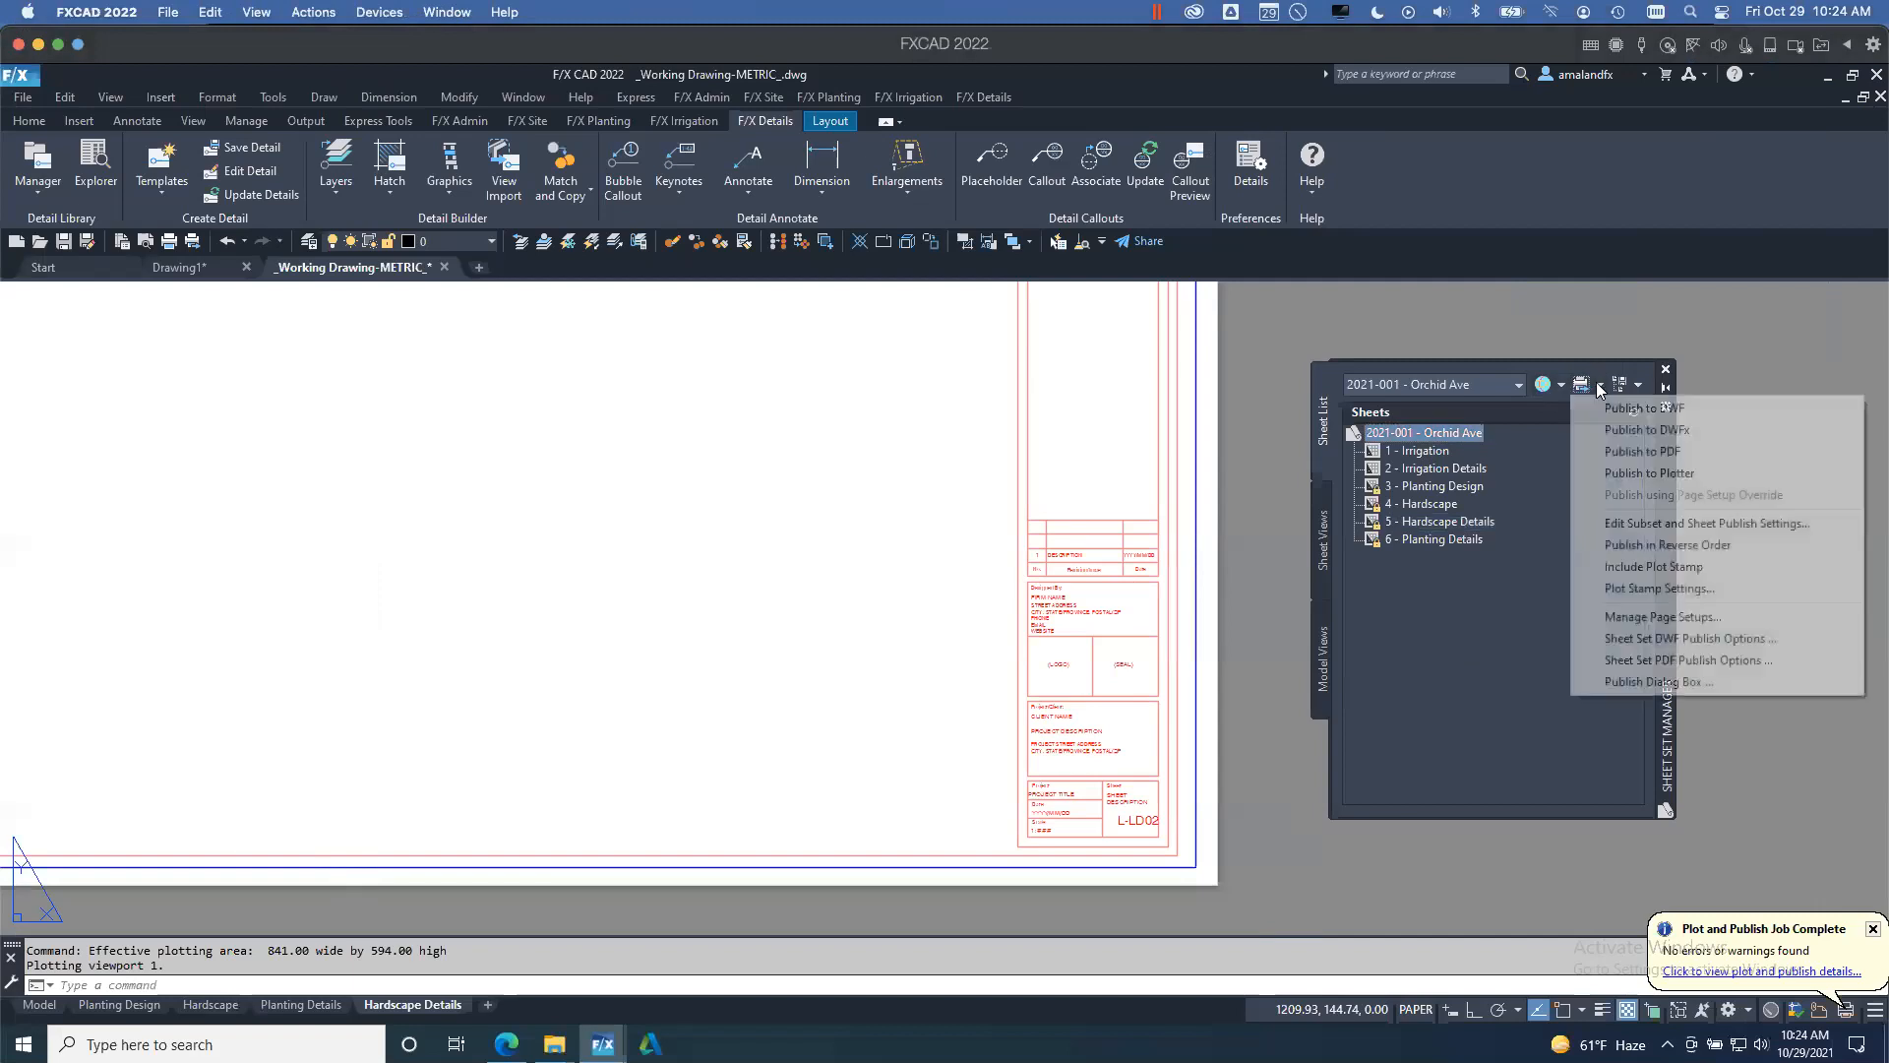
left_click(1633, 453)
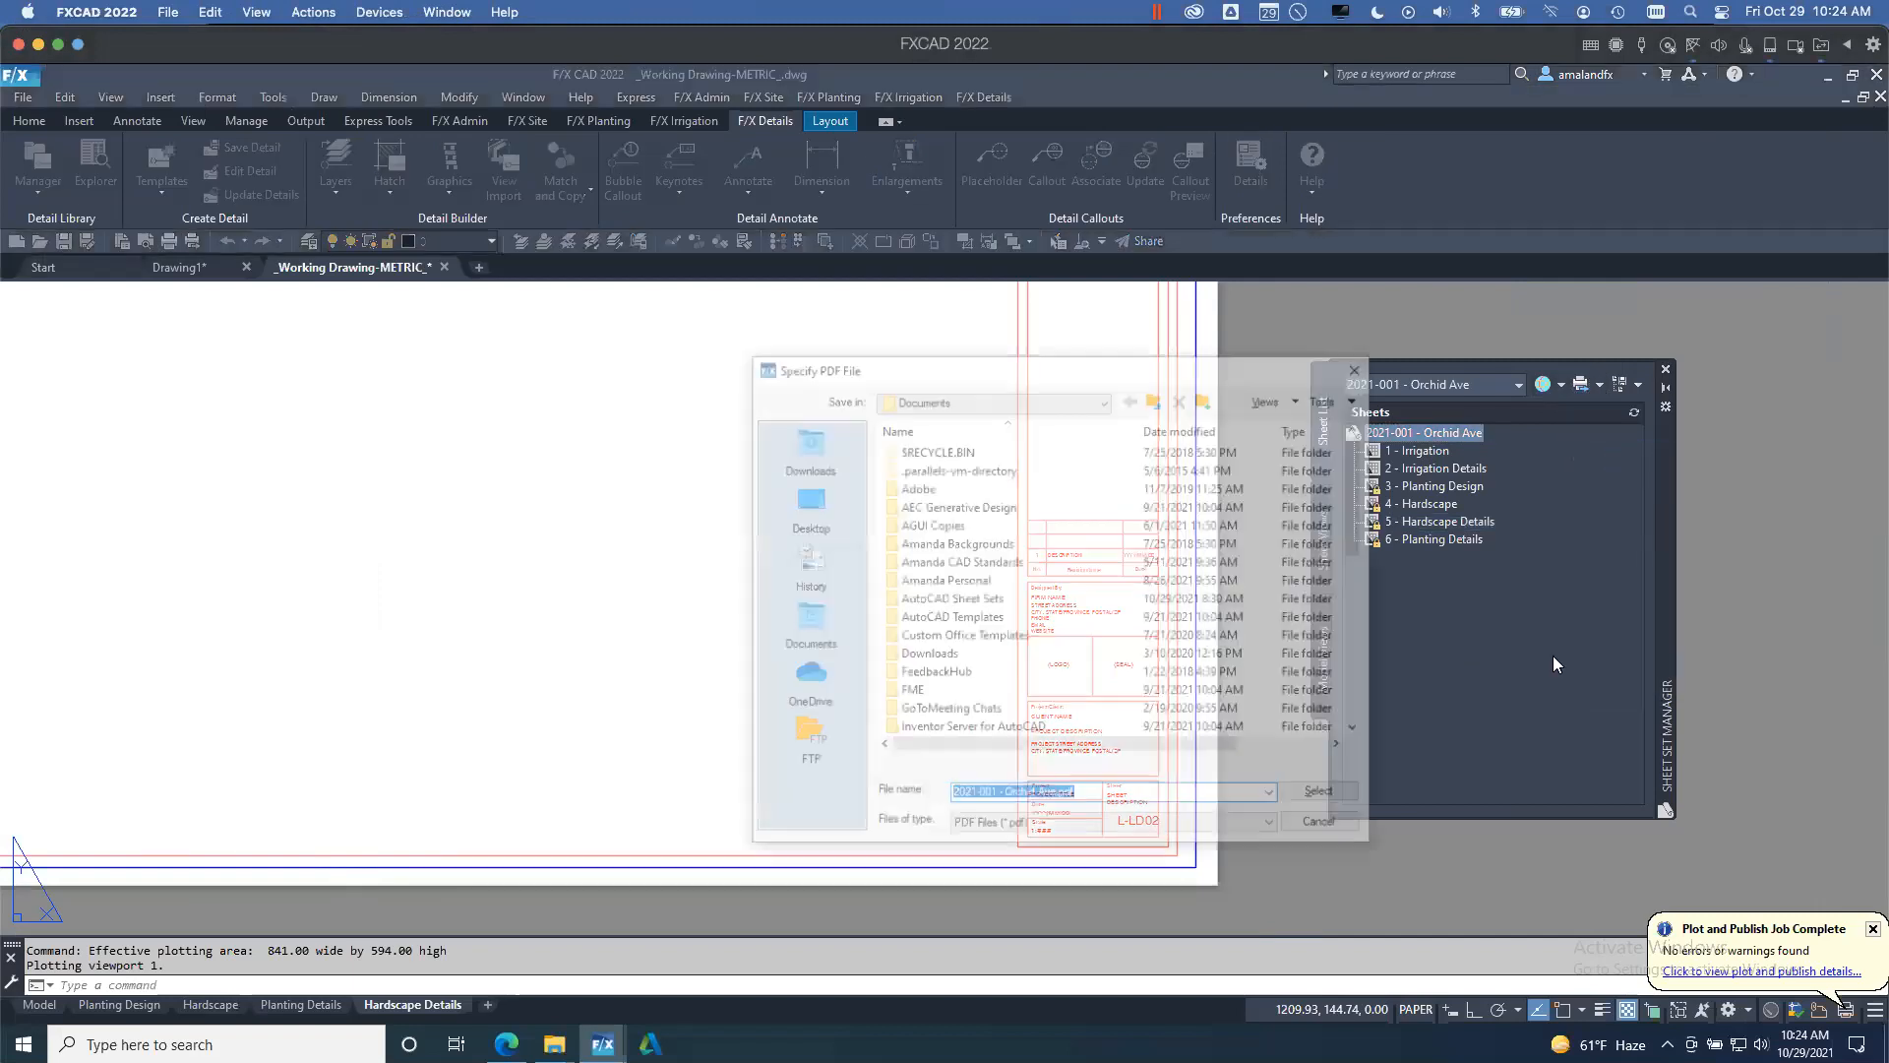
left_click(805, 506)
left_click(1325, 795)
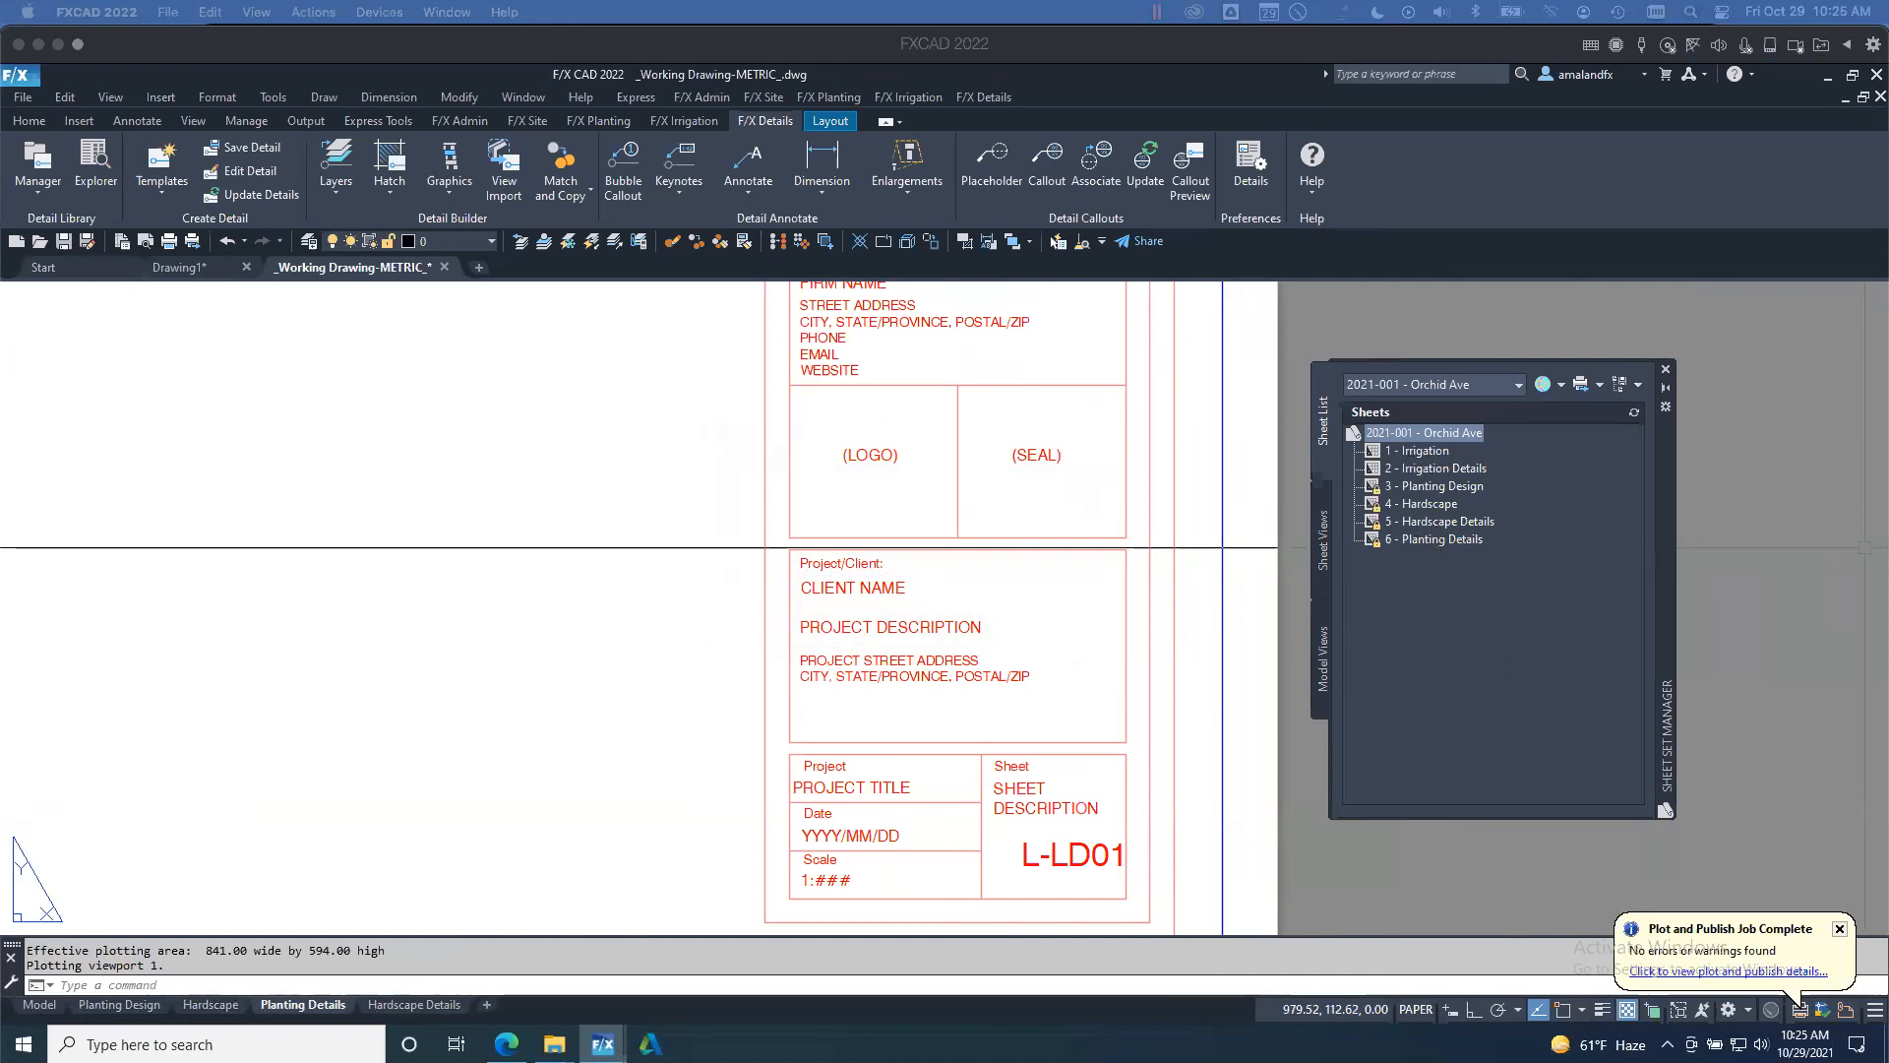
left_click(1444, 610)
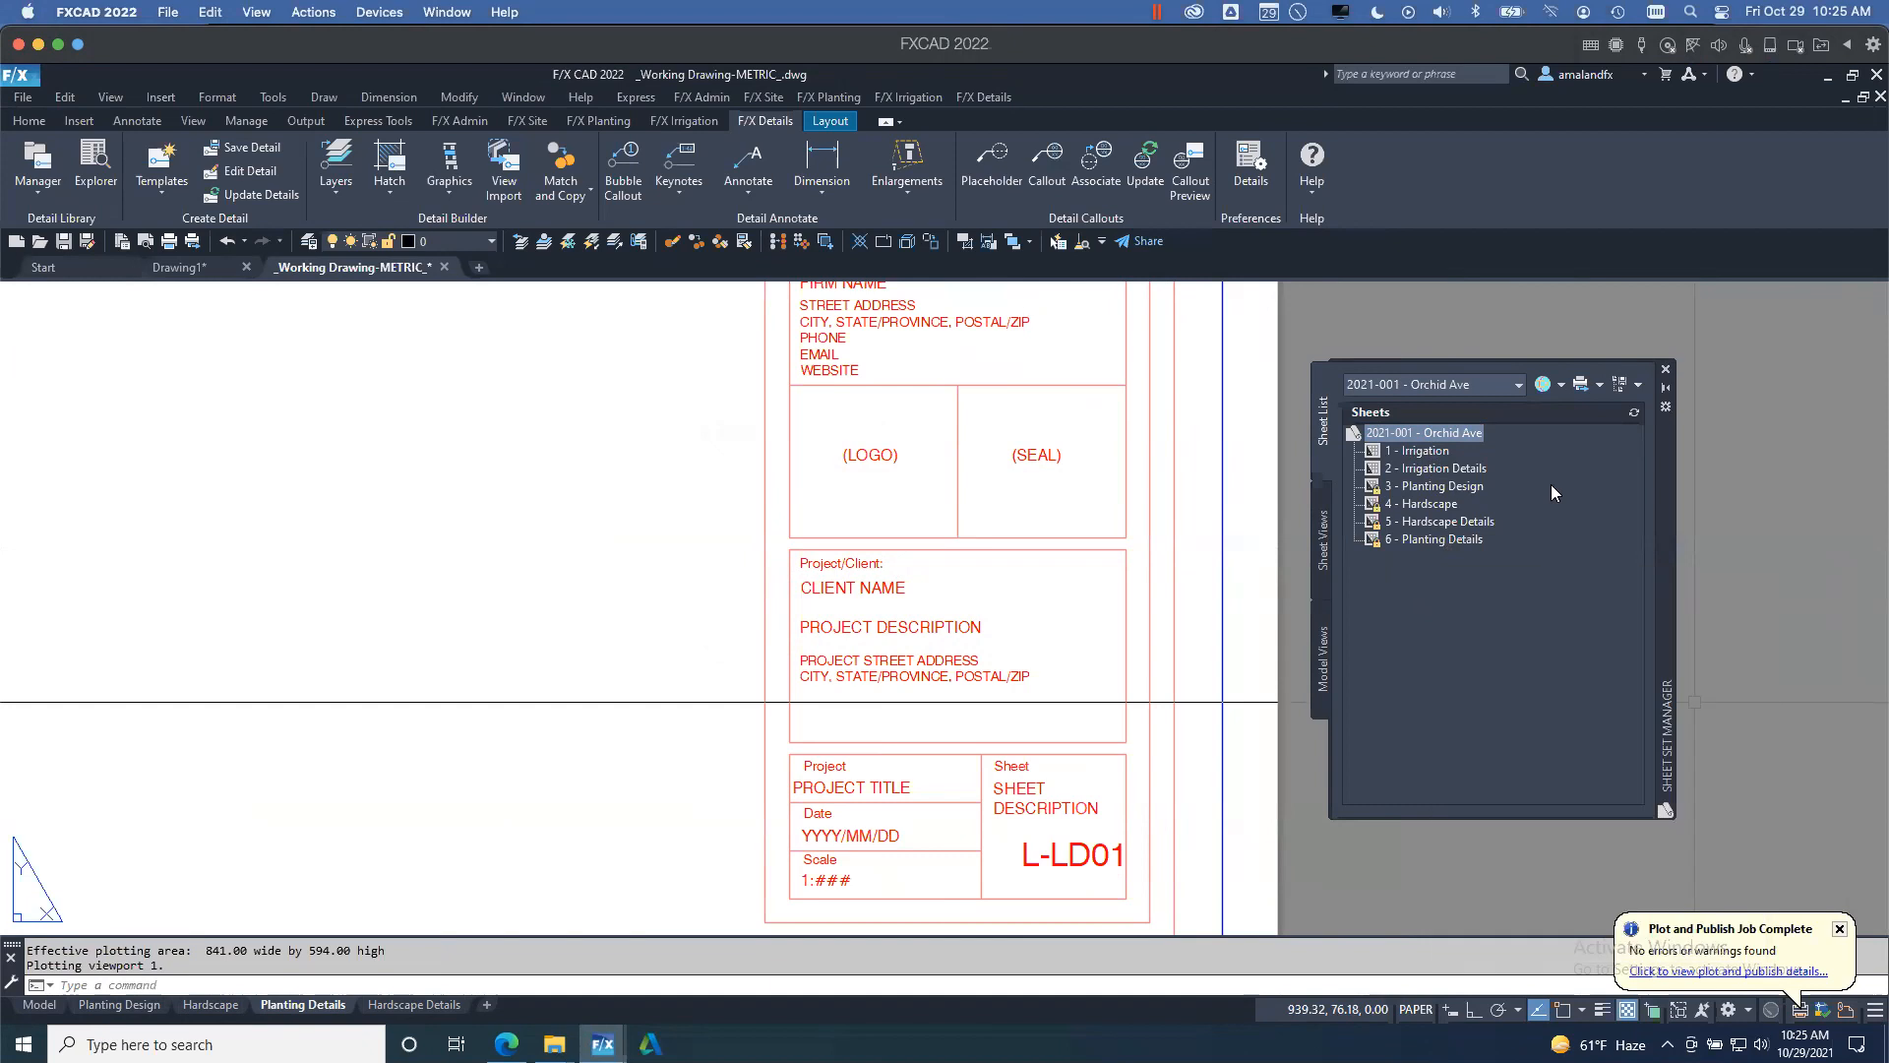
- Review the sheet properties of 2 - Irrigation Details without changing them, and check the preview details of 6 - Planting Details
left_click(1445, 466)
right_click(1462, 466)
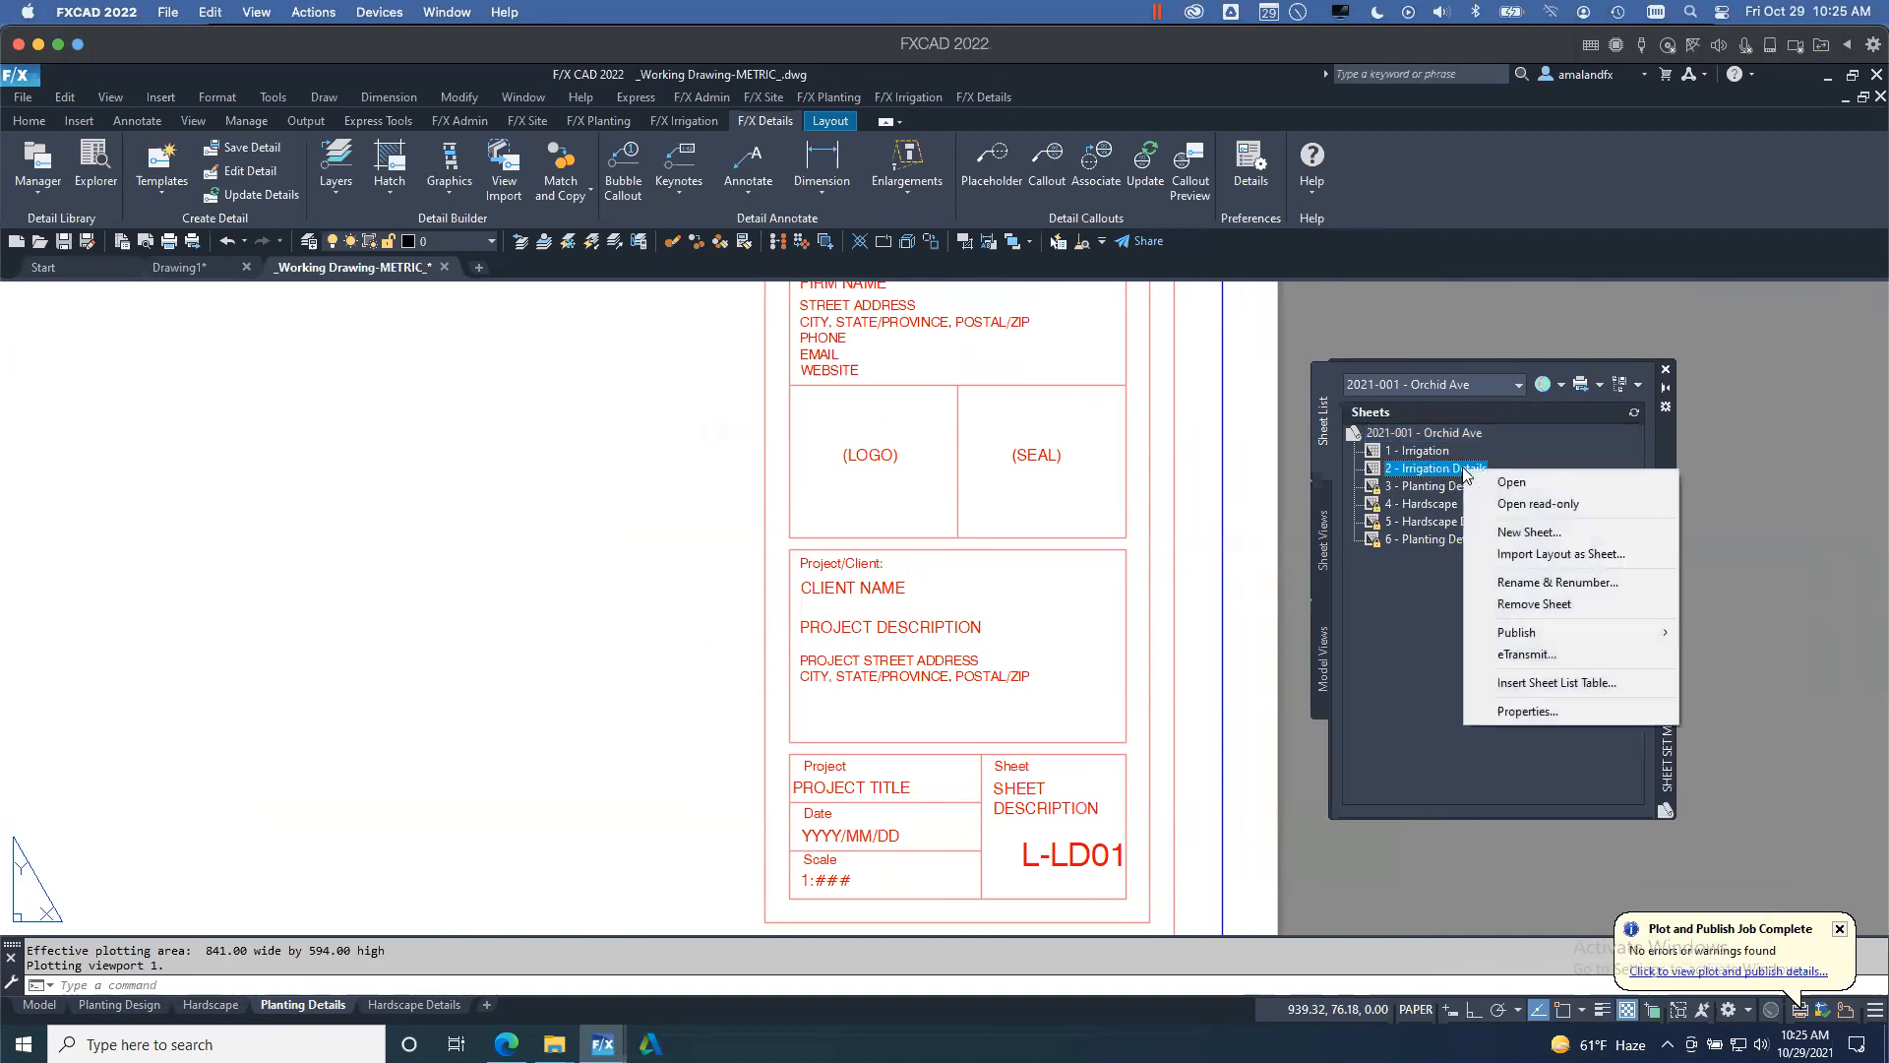
left_click(1567, 711)
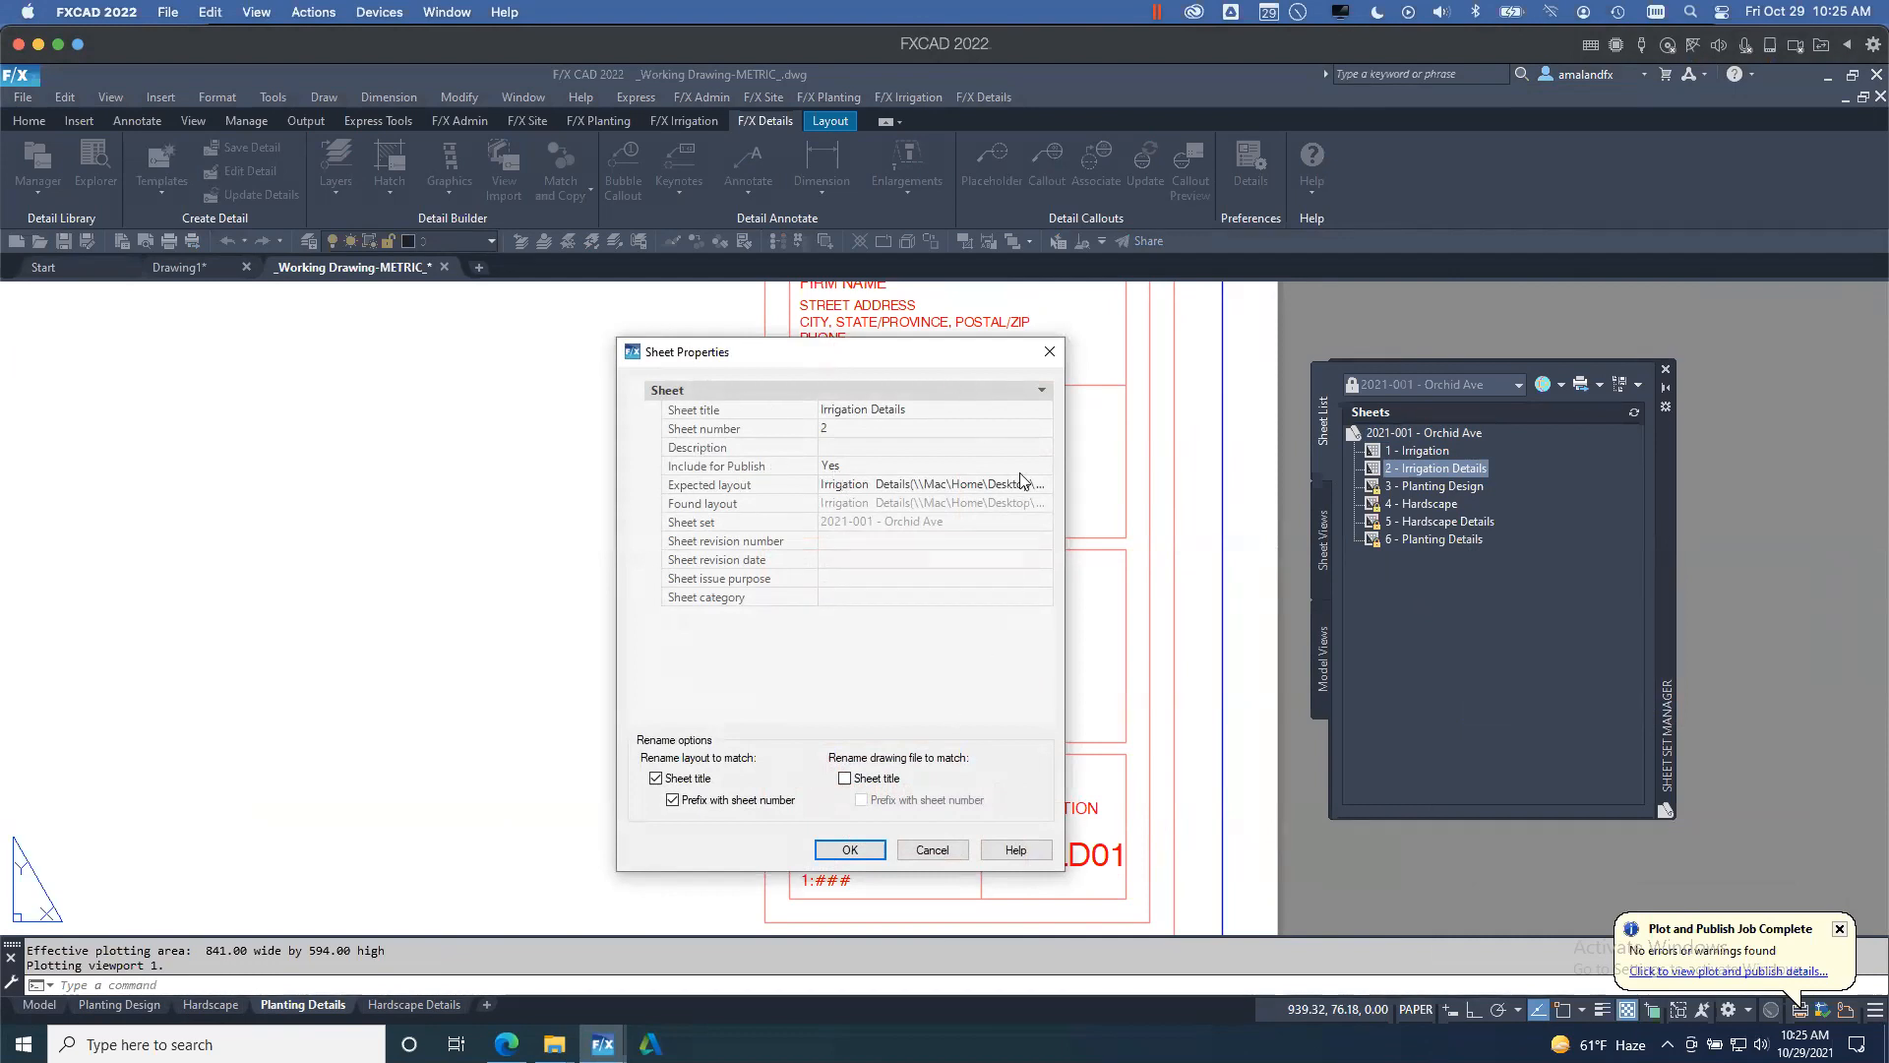
left_click(932, 850)
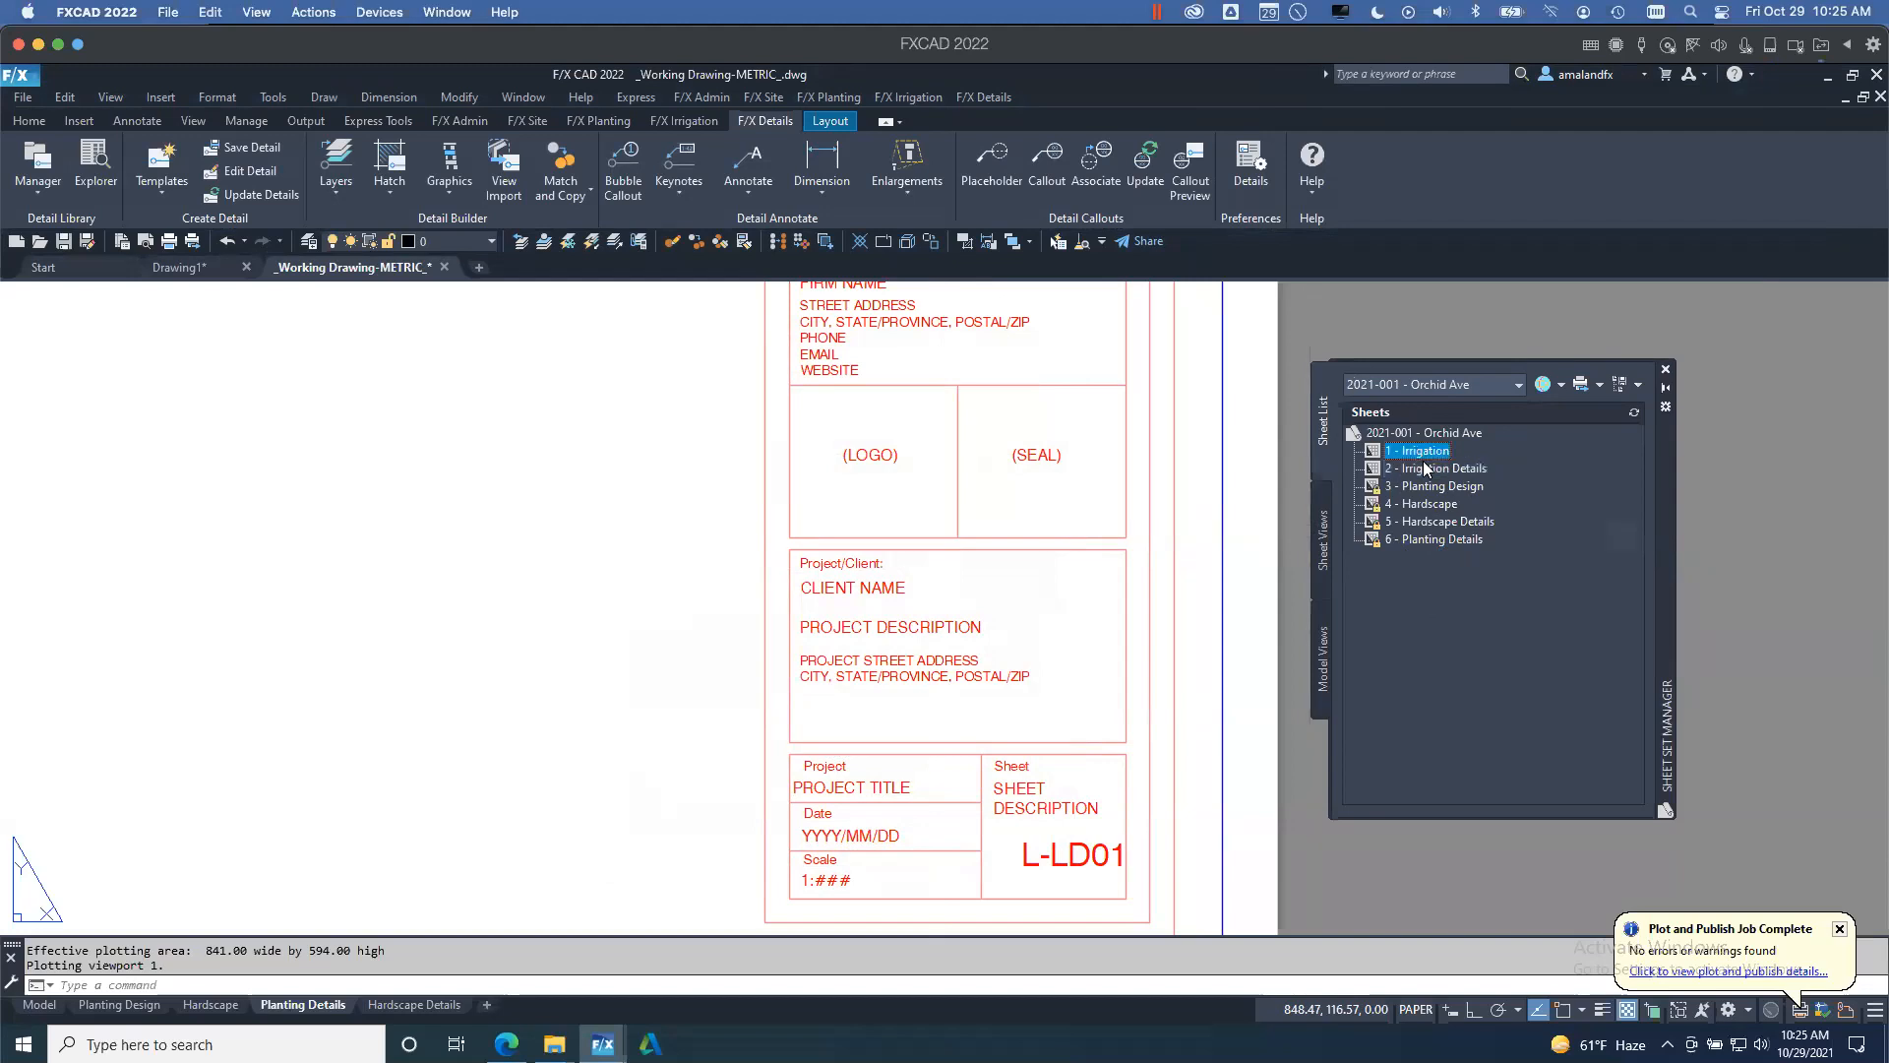
left_click(1422, 486)
left_click(1423, 504)
left_click(1422, 521)
left_click(1431, 540)
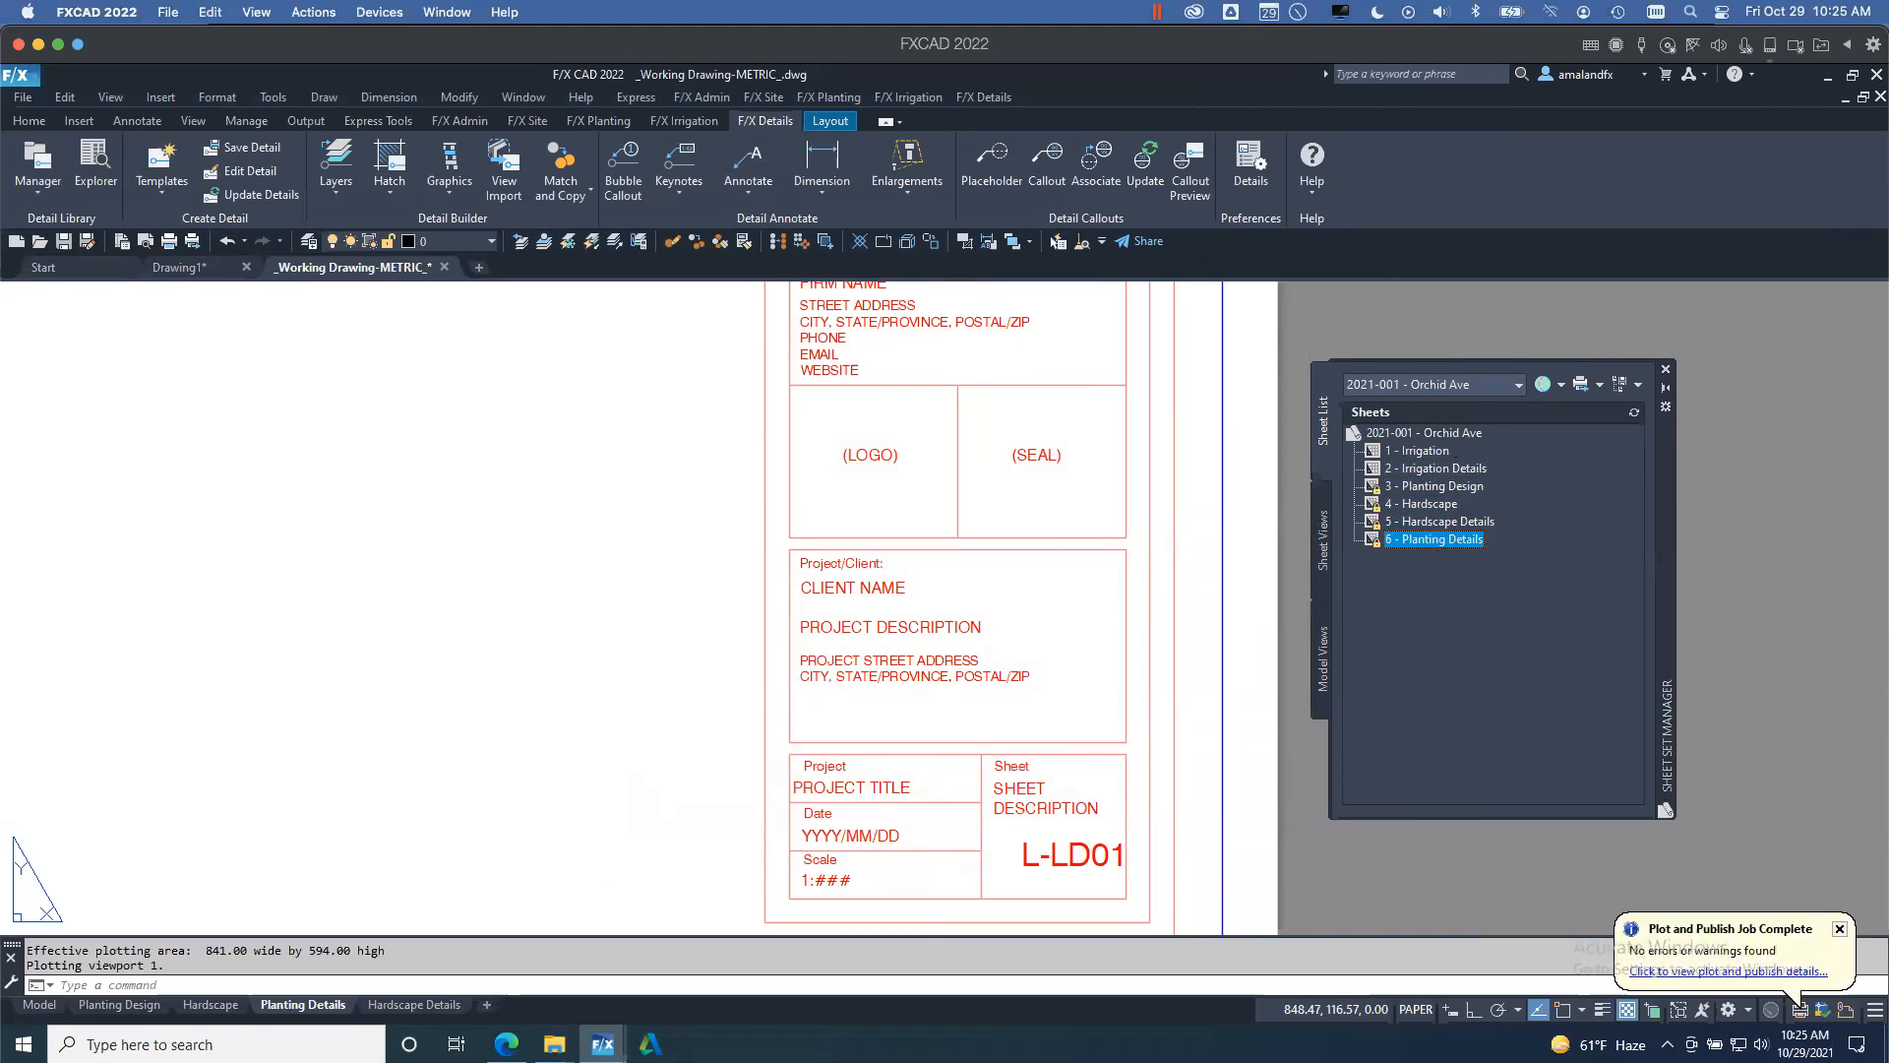
left_click(1416, 540)
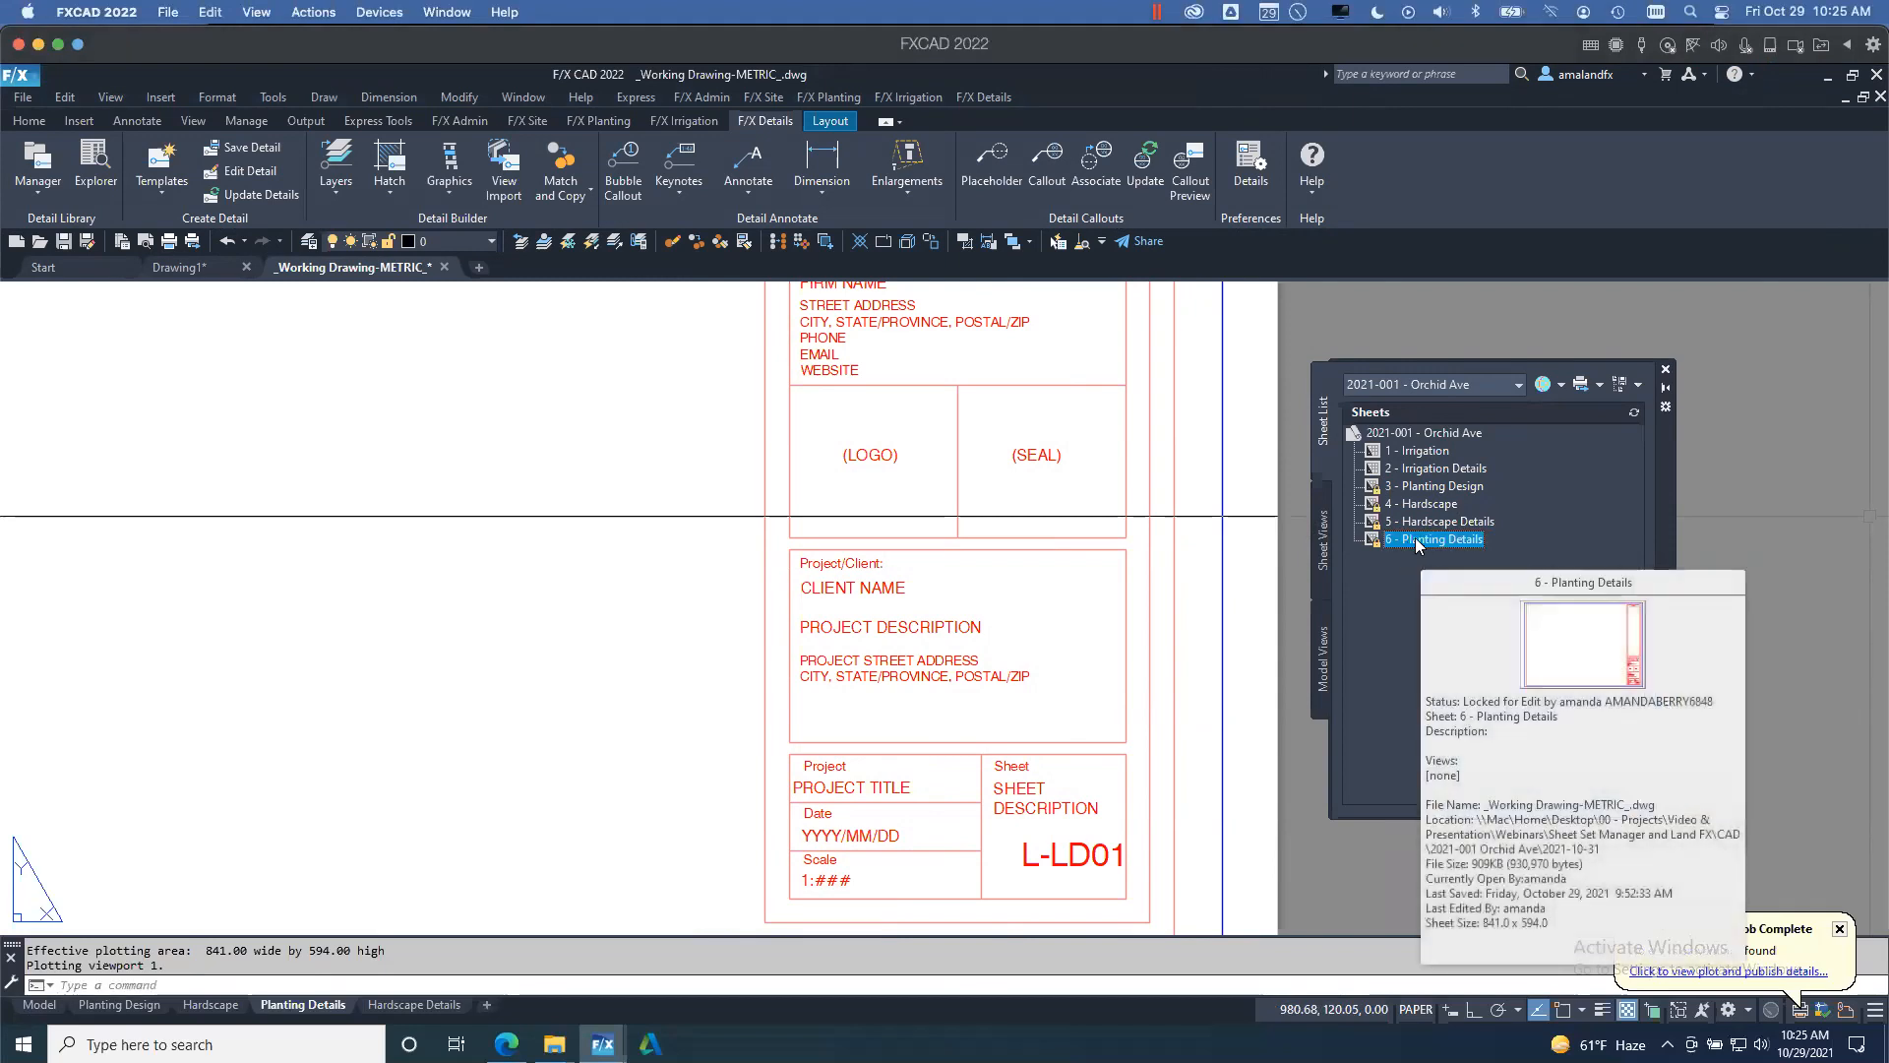
- Reorder the sheets as Planting Design, Hardscape, Irrigation, Planting Details, Hardscape Details, Irrigation Details
left_click(1424, 486)
left_click_drag(1420, 486, 1442, 437)
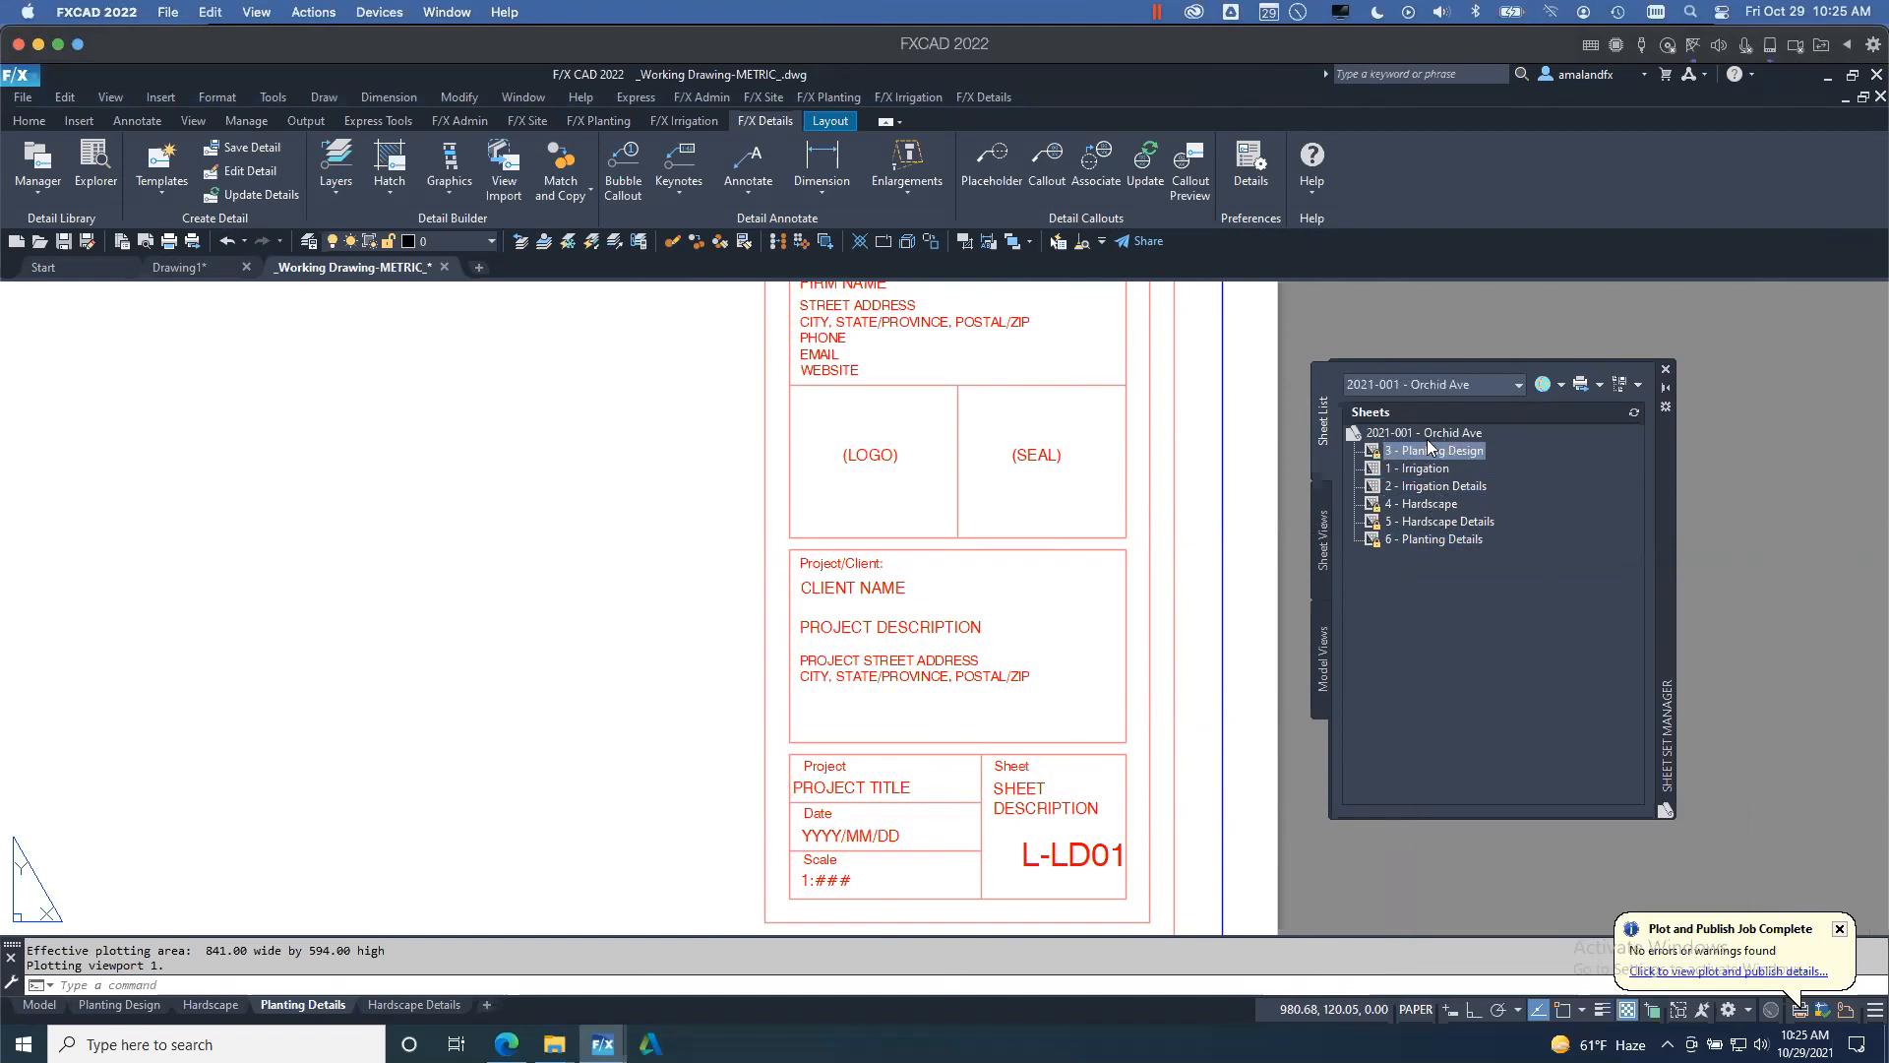
left_click_drag(1431, 500, 1436, 453)
mouse_move(1428, 533)
left_mouse_down()
mouse_move(1436, 492)
mouse_move(1431, 510)
left_mouse_up()
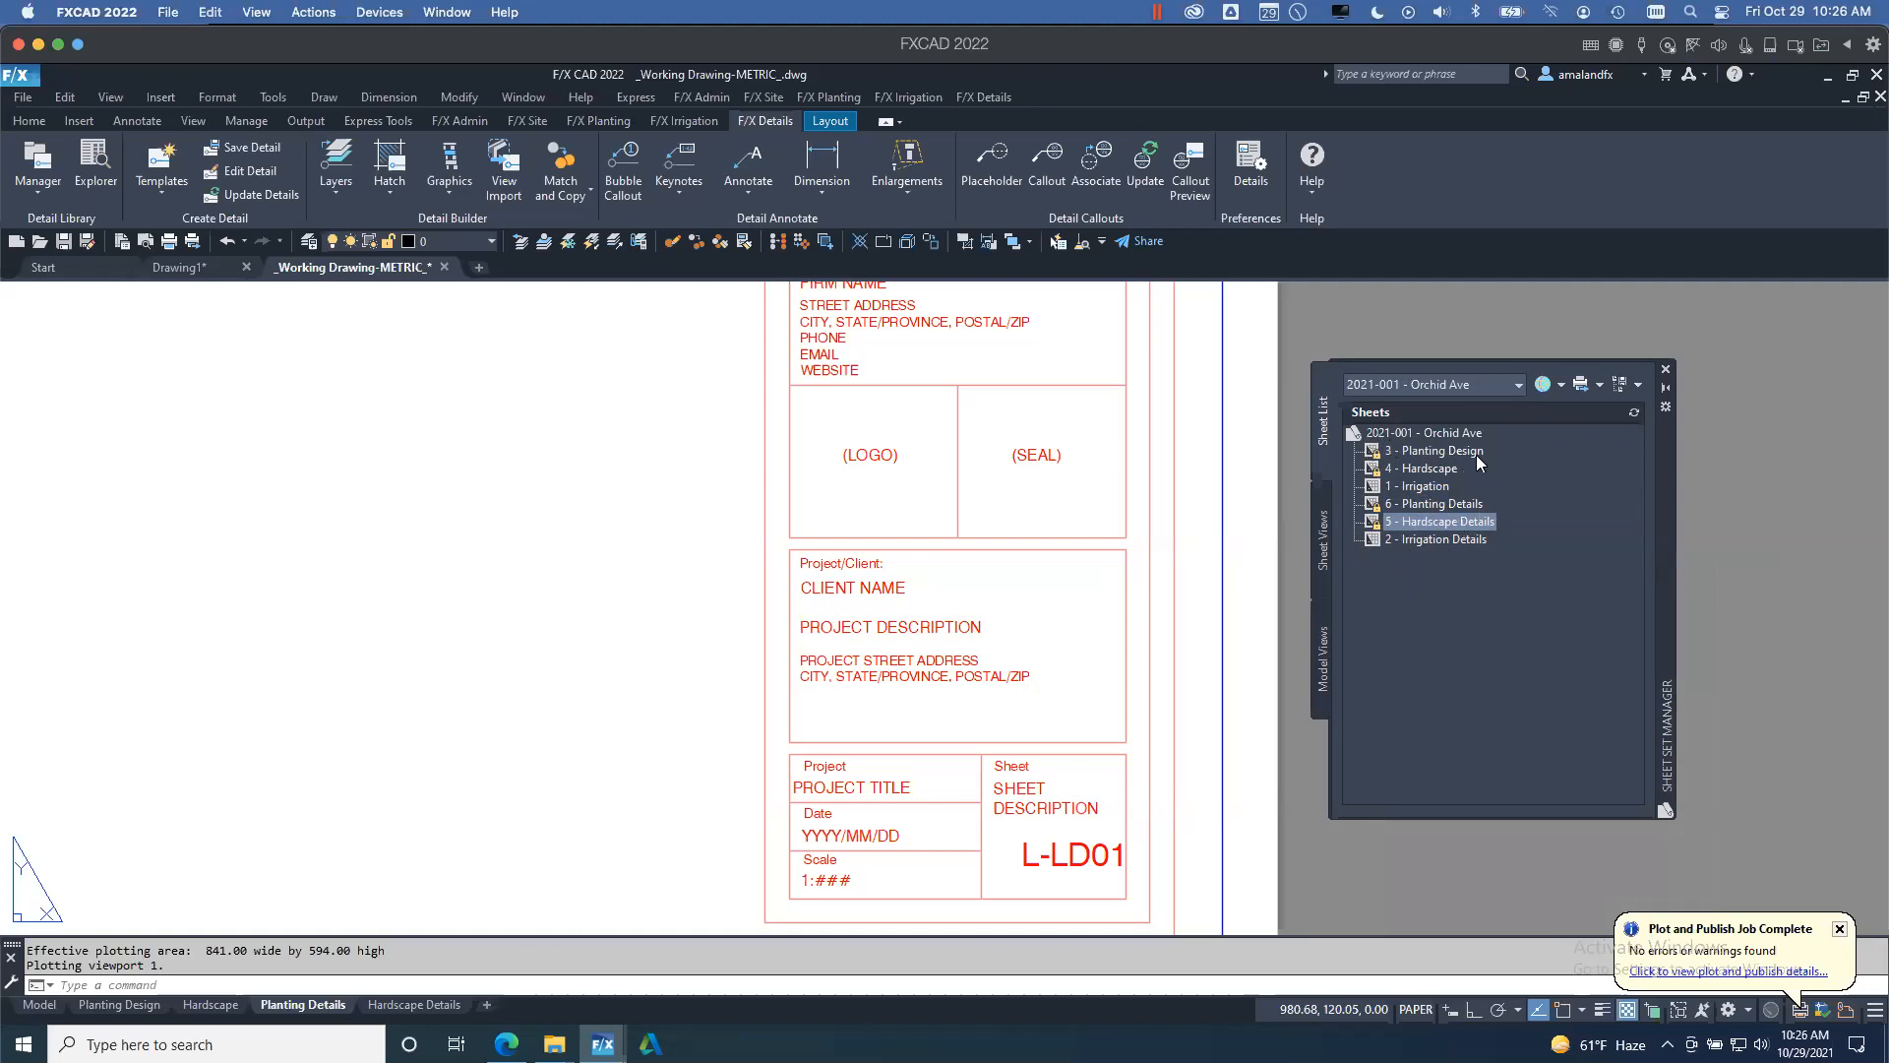
- Start a new subset under the 2021-001 - Orchid Ave sheet set and name it Planting
left_click(1397, 433)
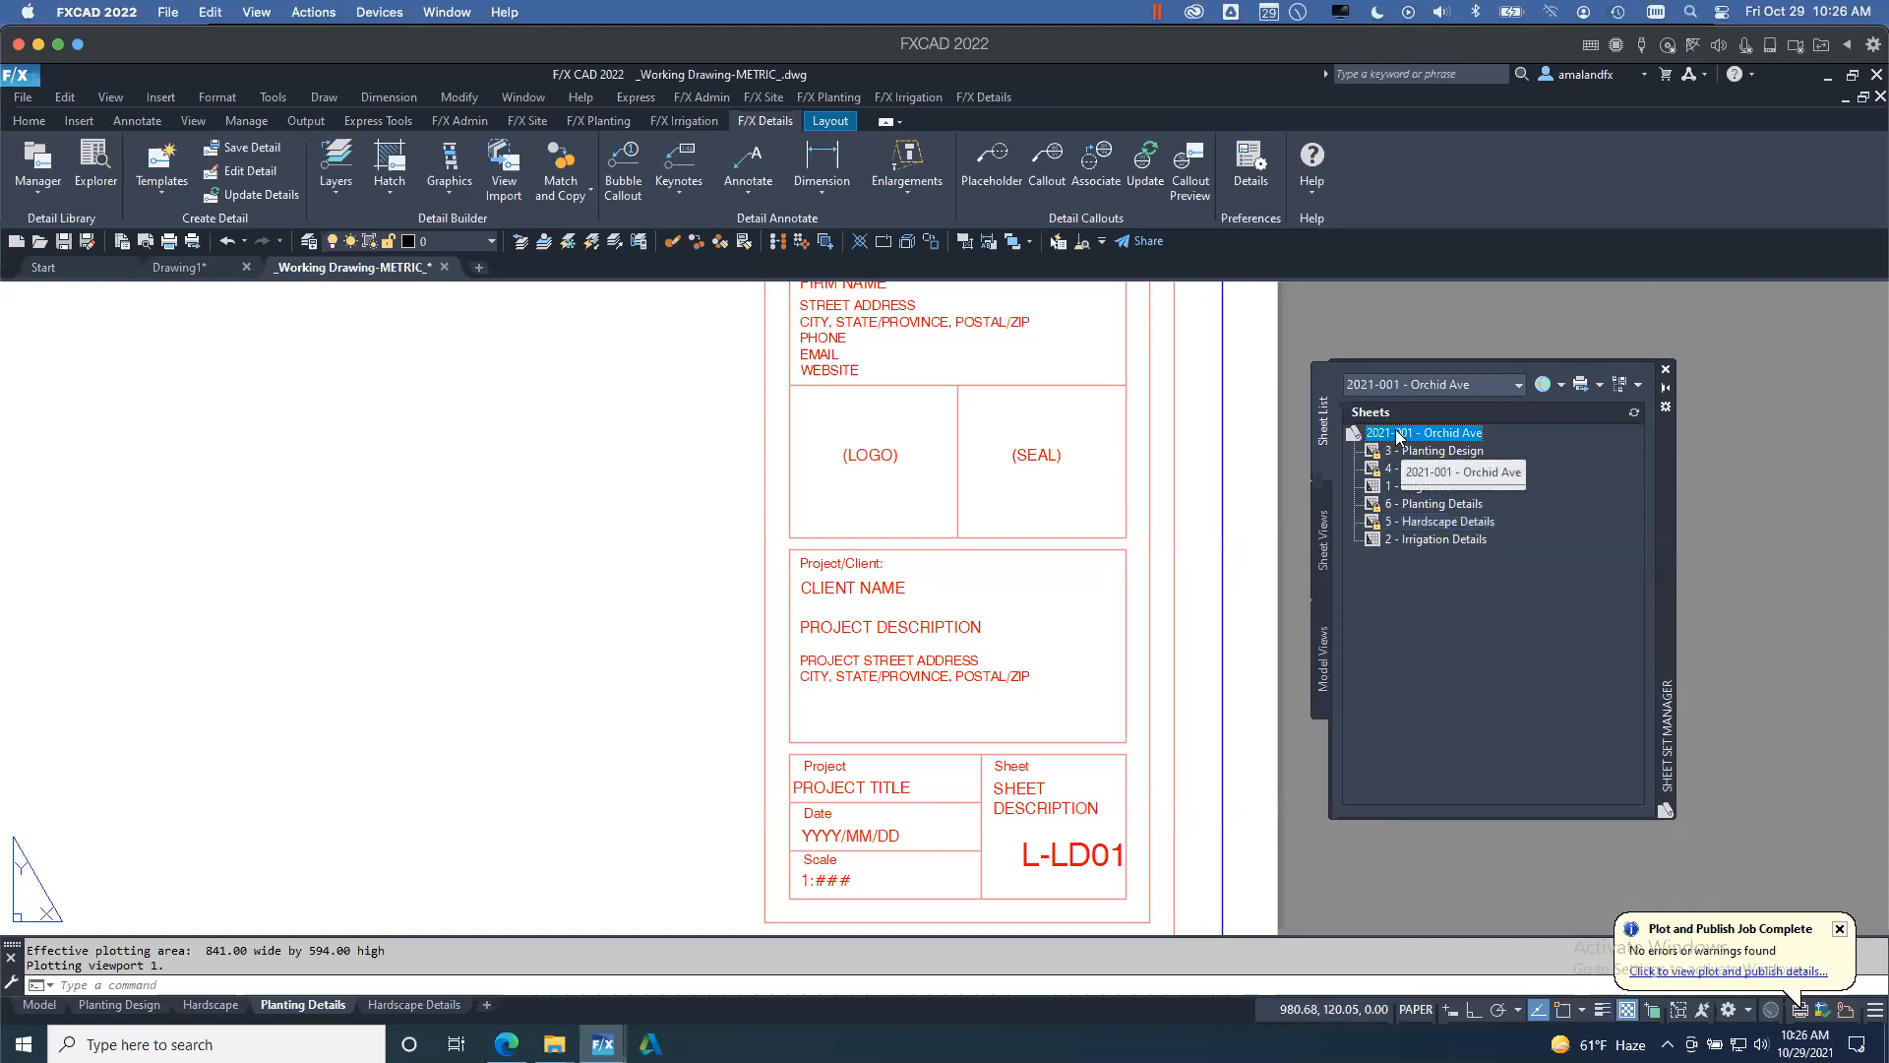
right_click(1398, 435)
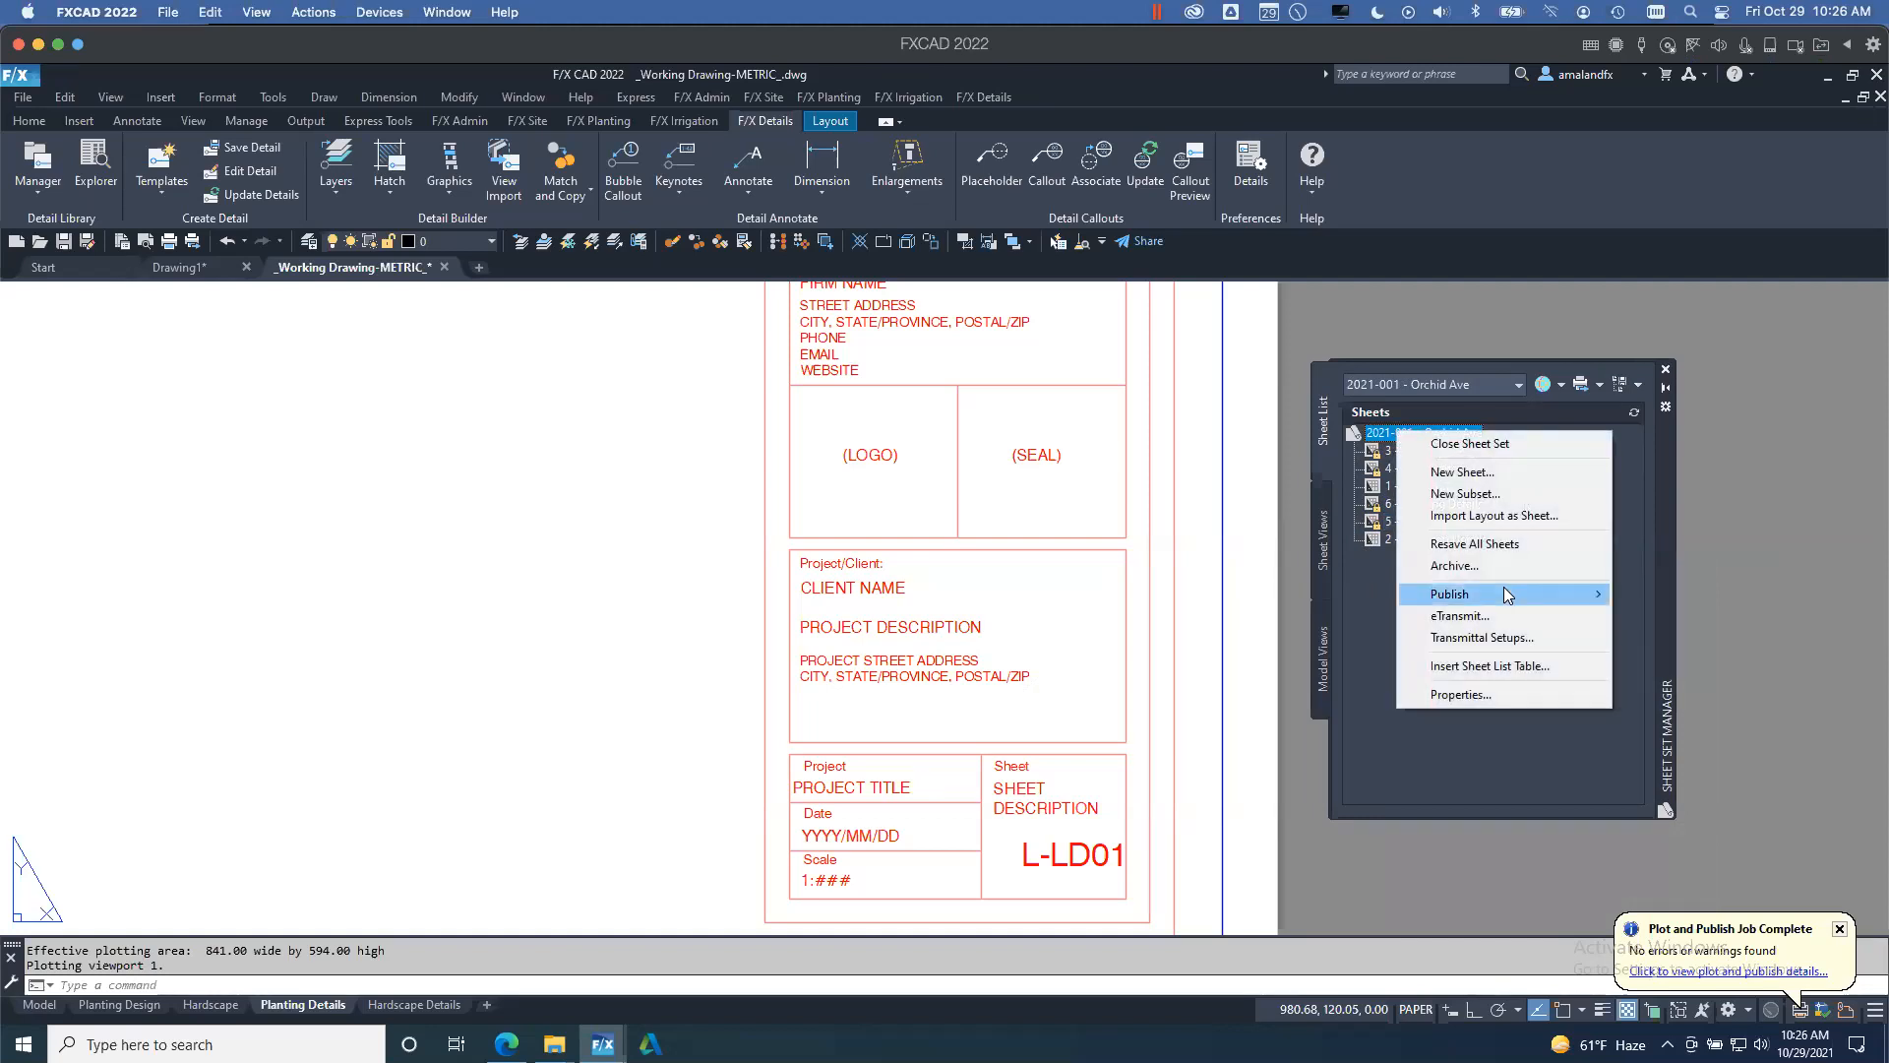
mouse_move(1503, 595)
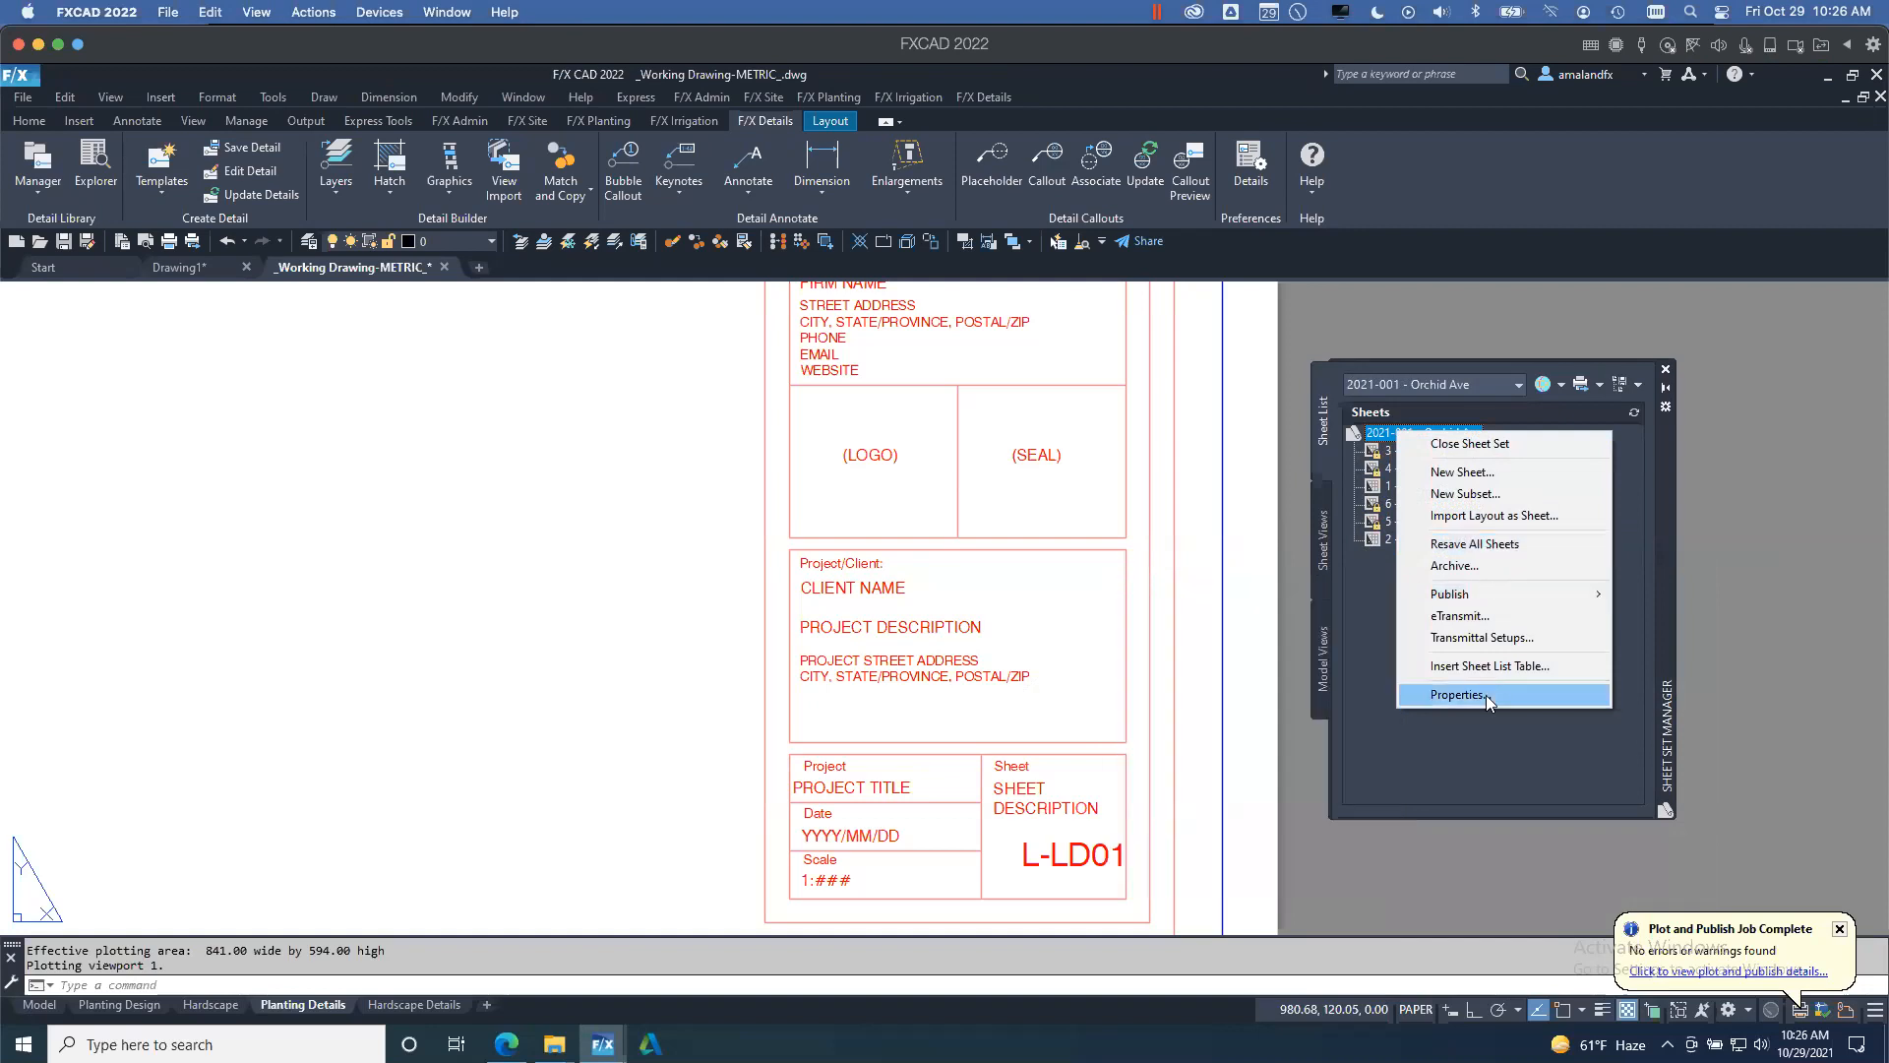
left_click(1490, 496)
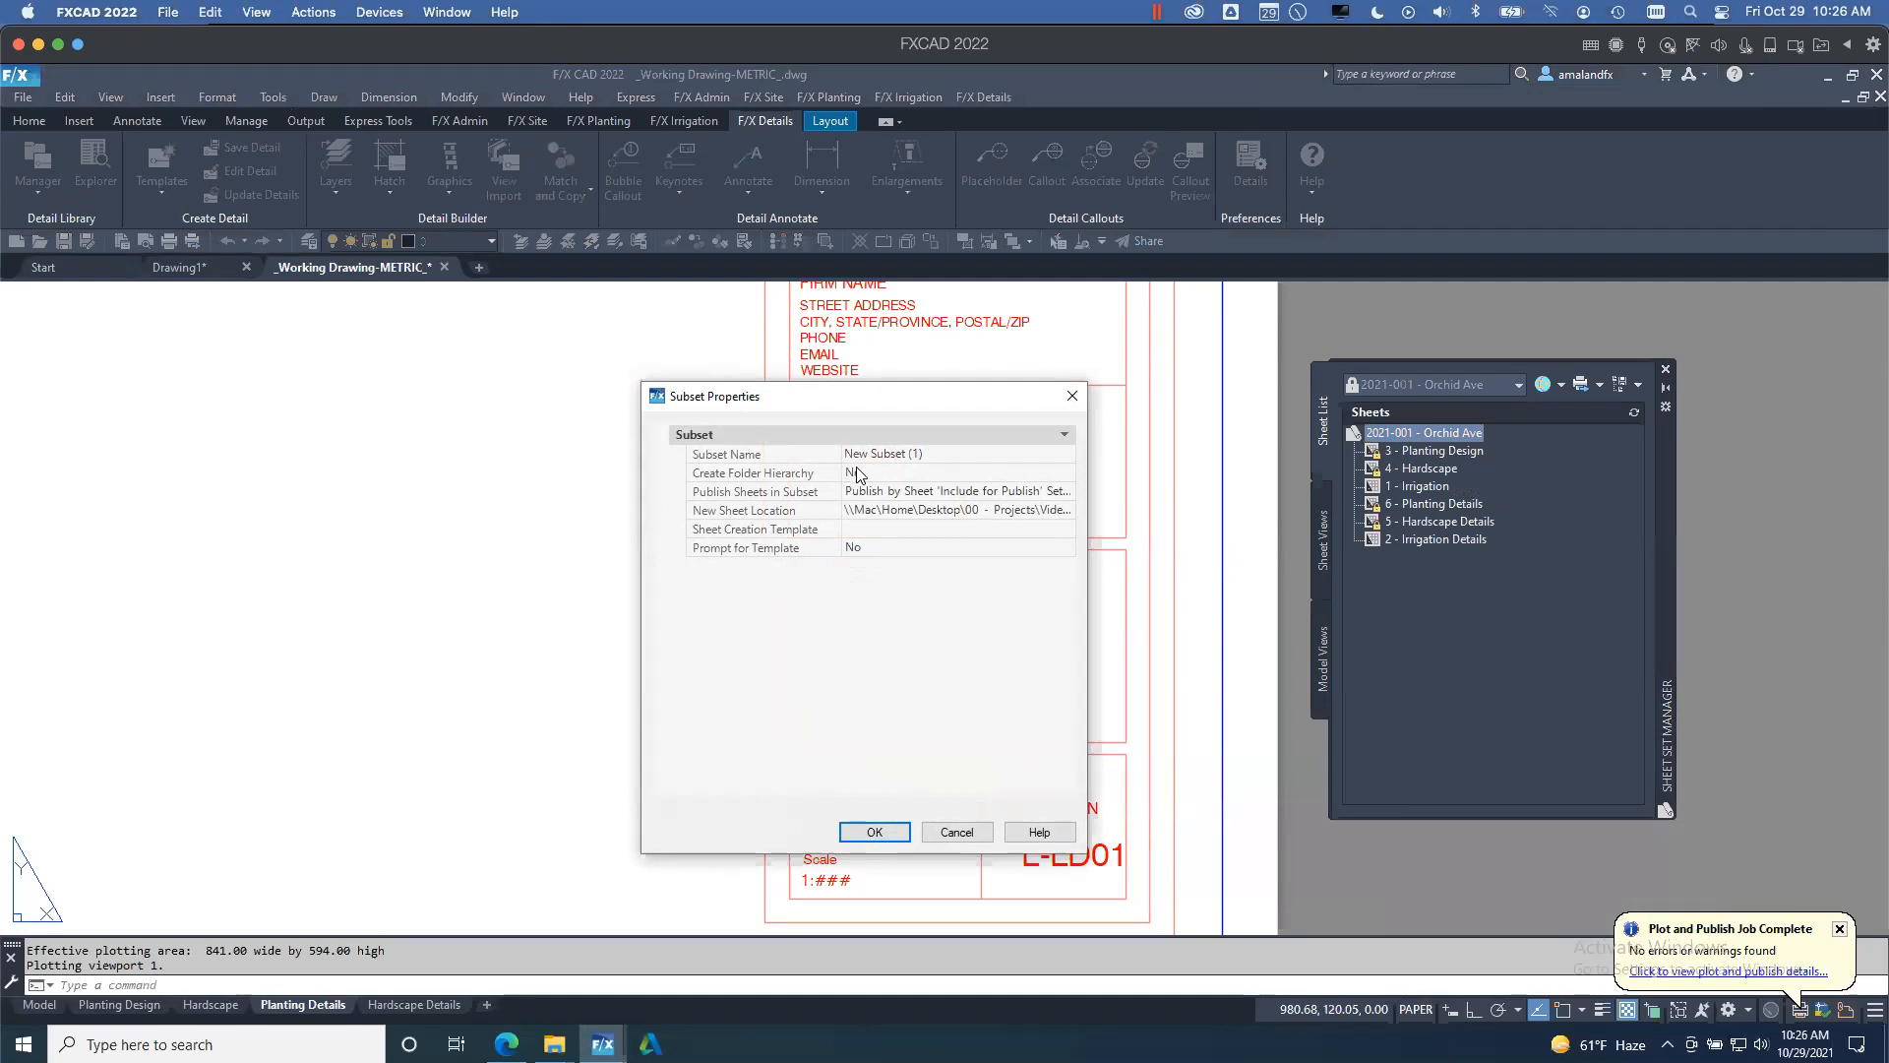
left_click(911, 454)
type("Pl")
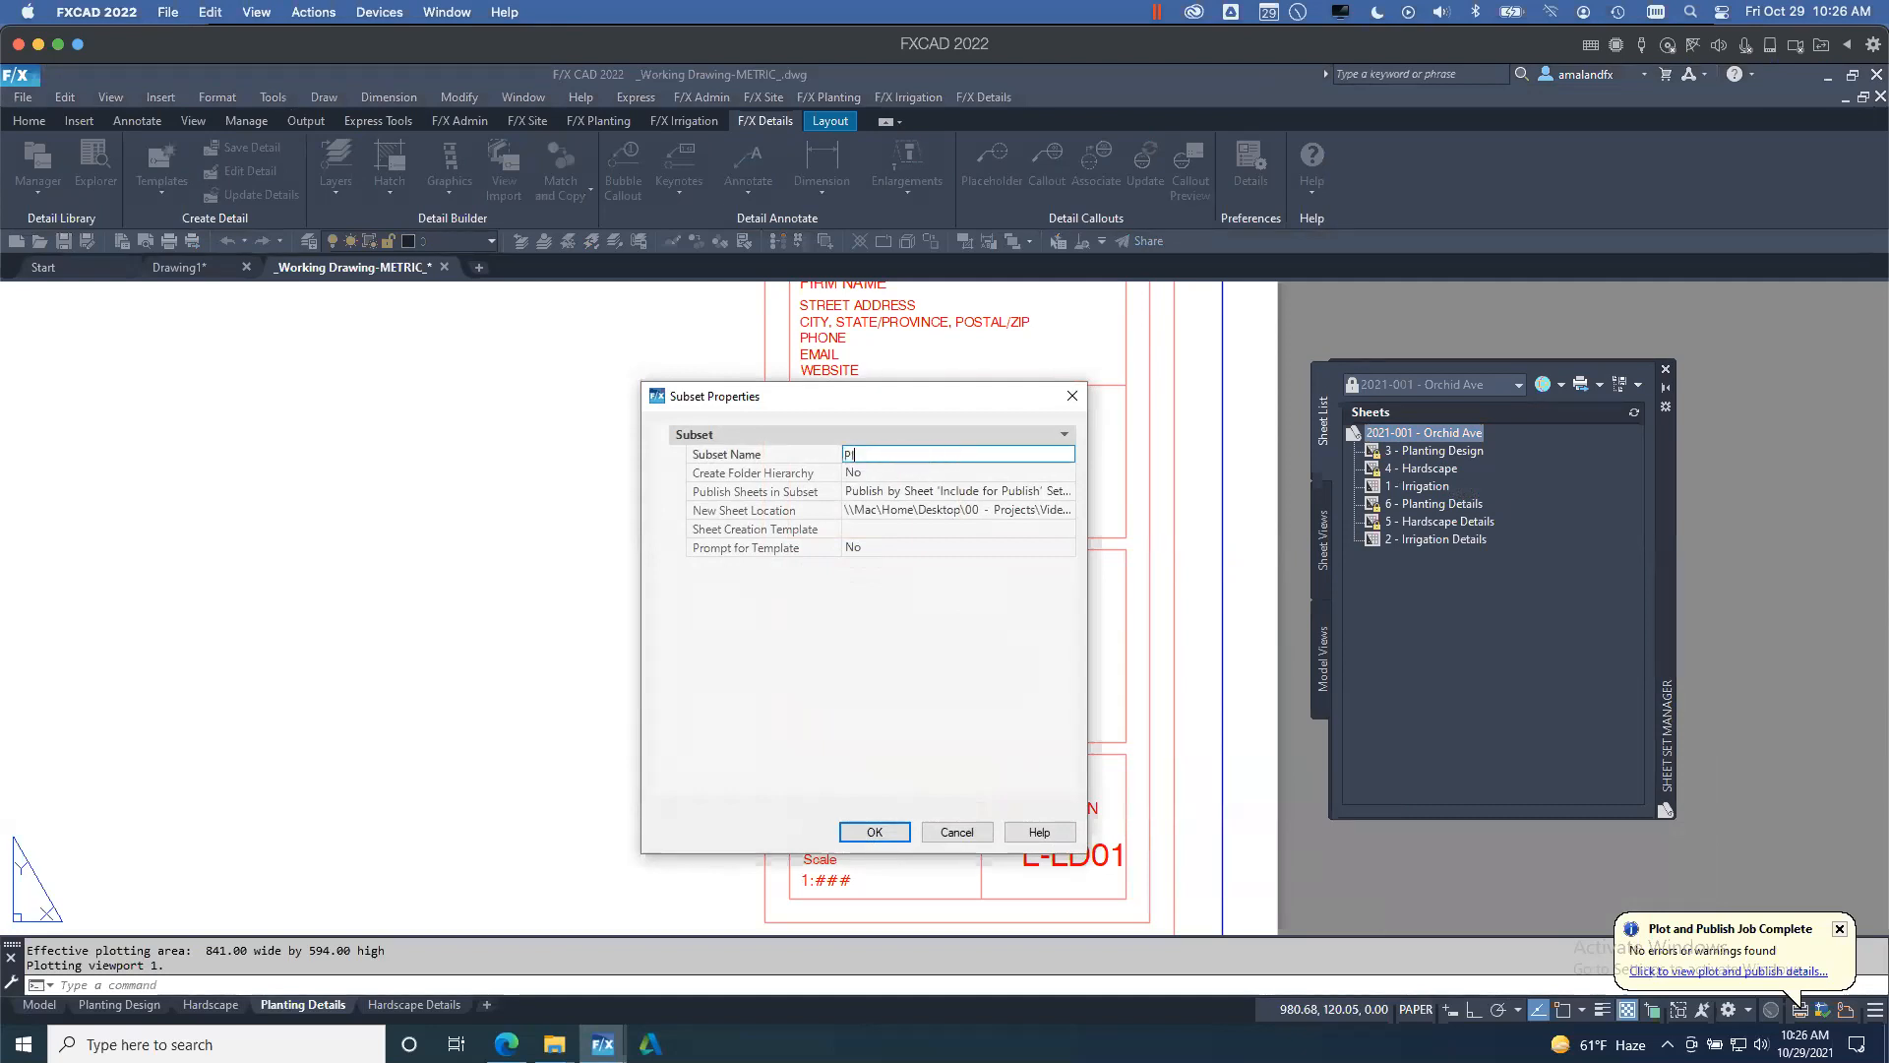
type("anting")
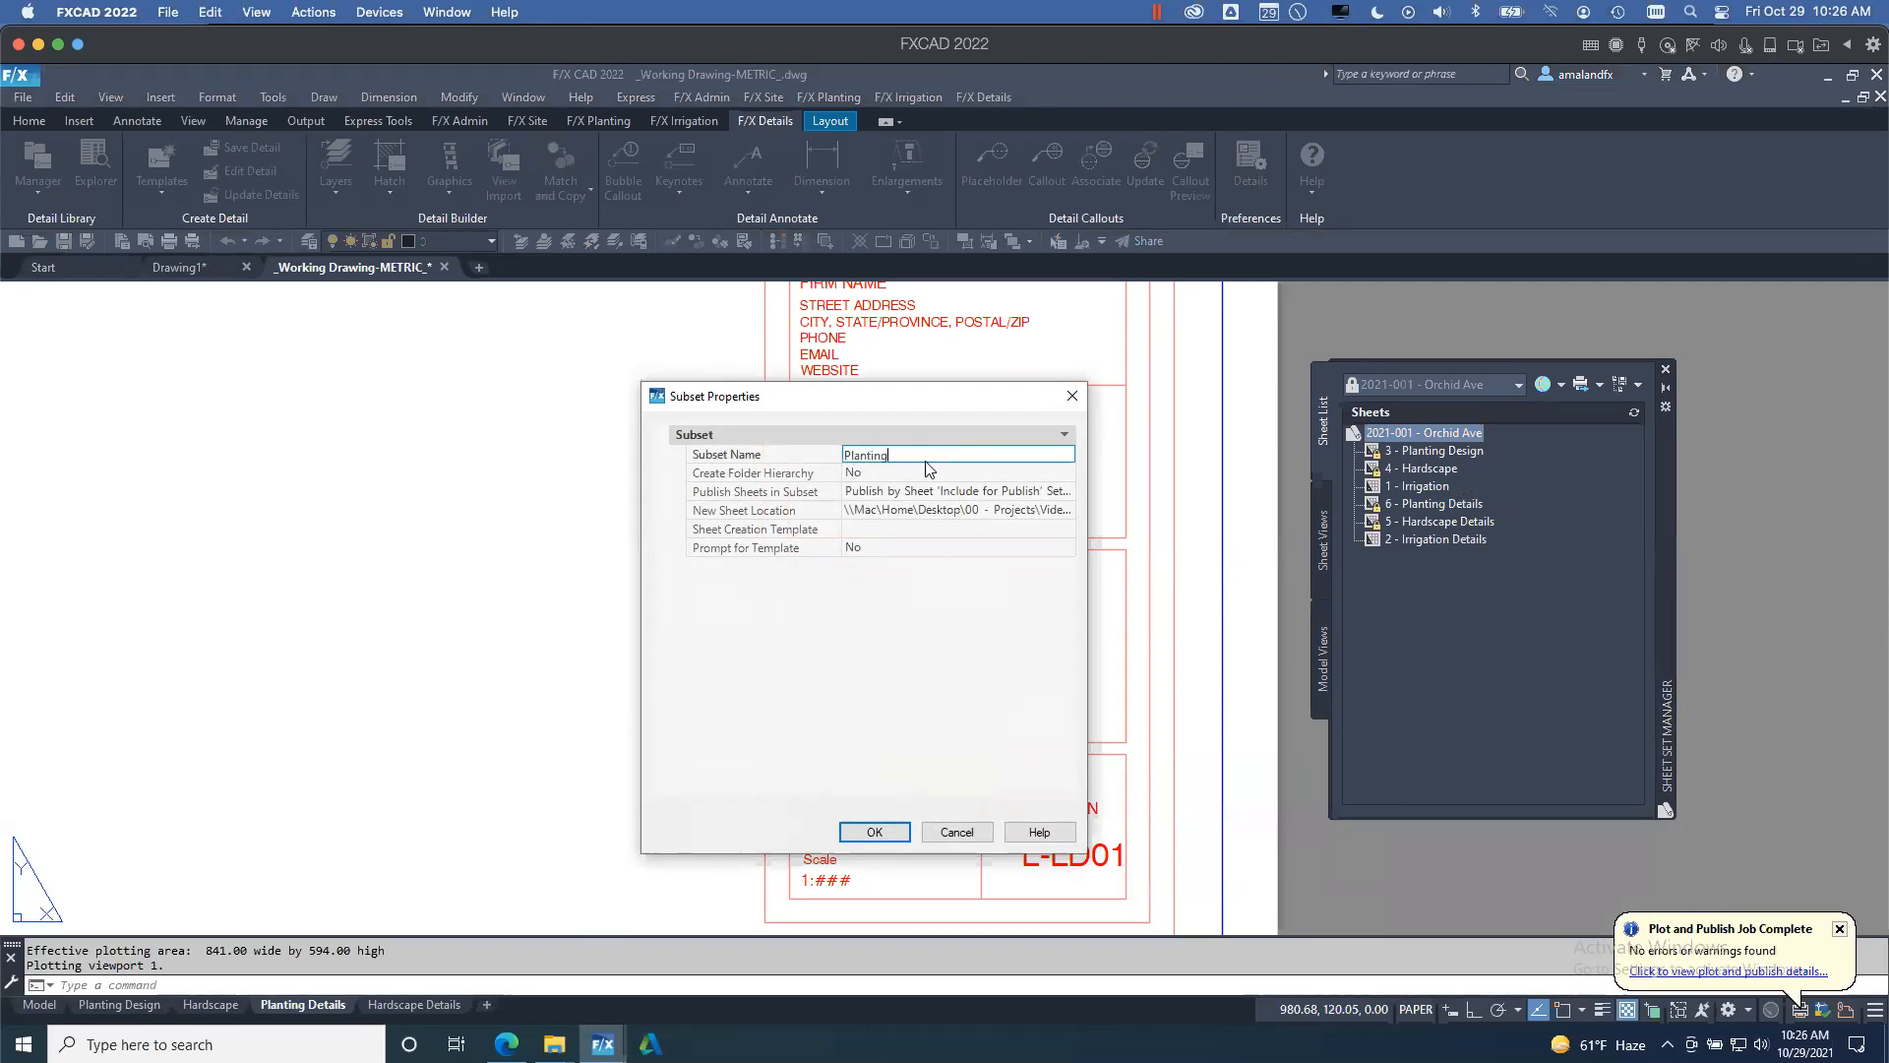
- Set Create Folder Hierarchy to Yes, check the 2021-10-31 folder in File Explorer, and finish creating the Planting subset
left_click(913, 472)
left_click(1068, 480)
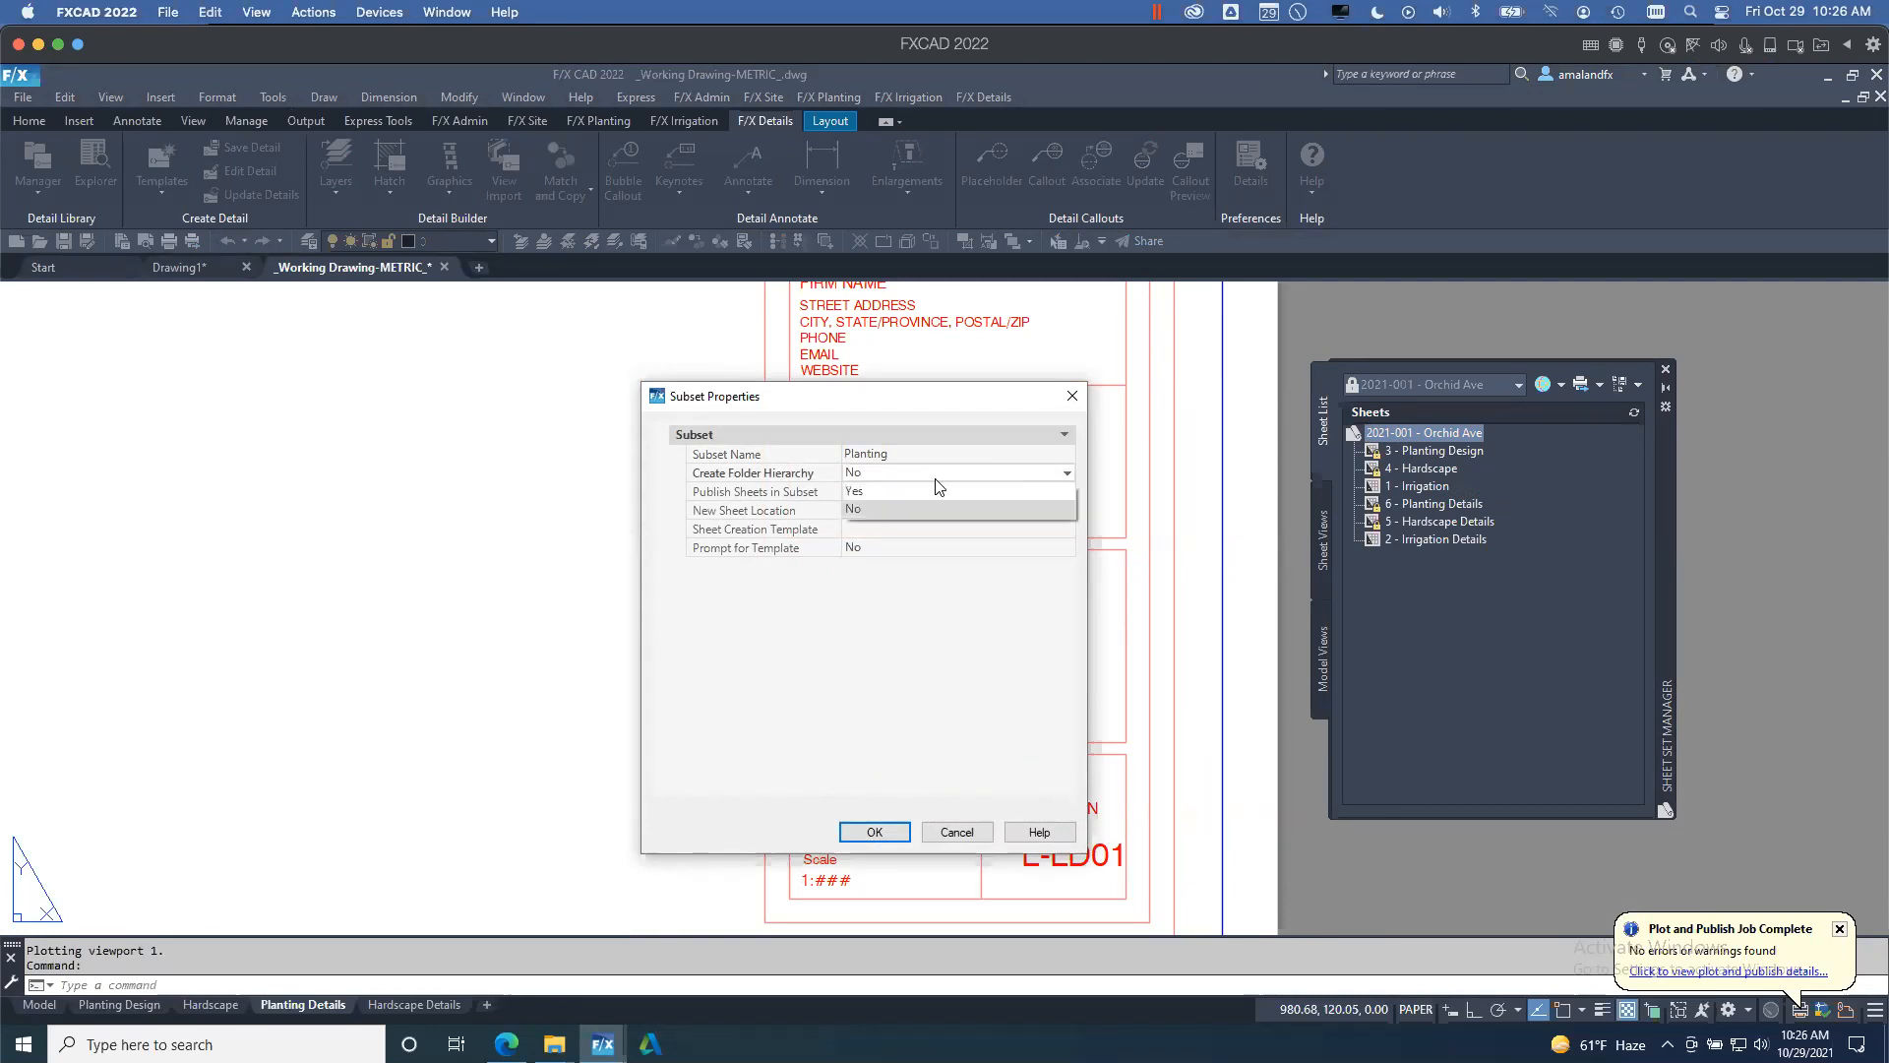
left_click(866, 490)
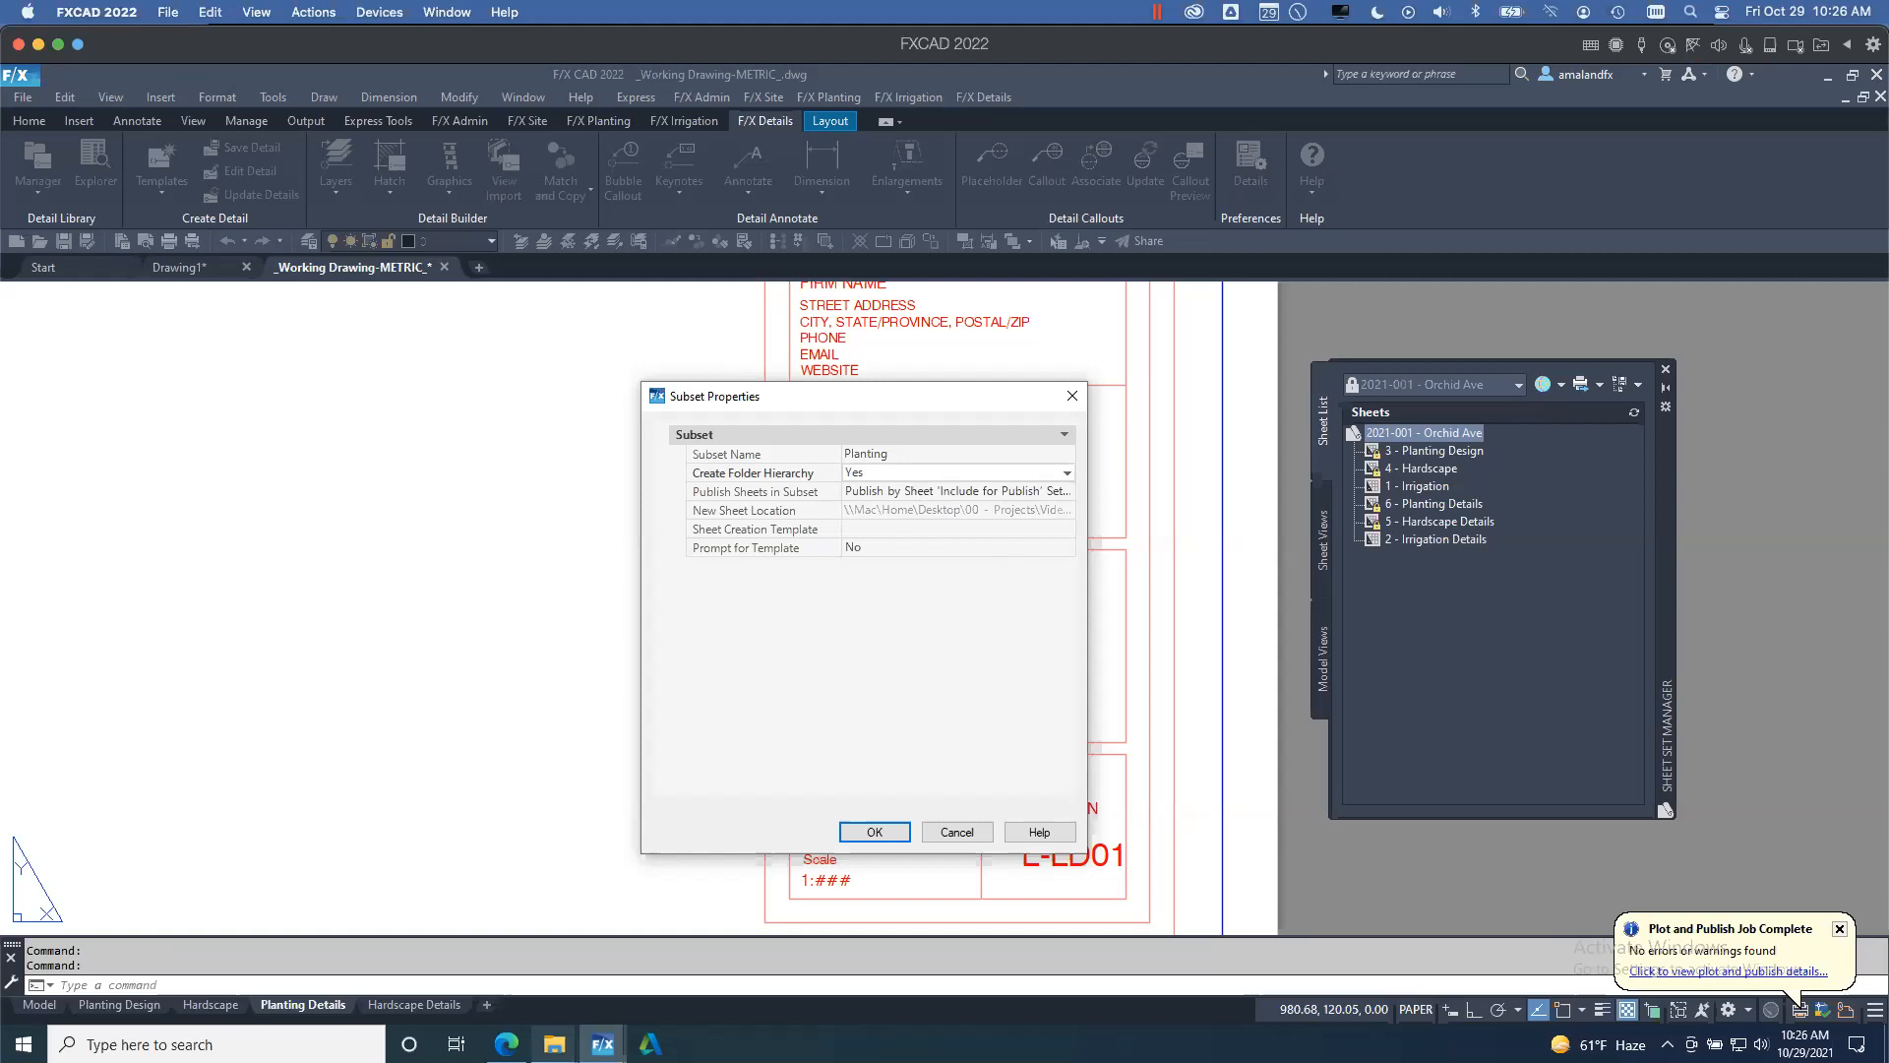
mouse_move(554, 1044)
left_click(462, 998)
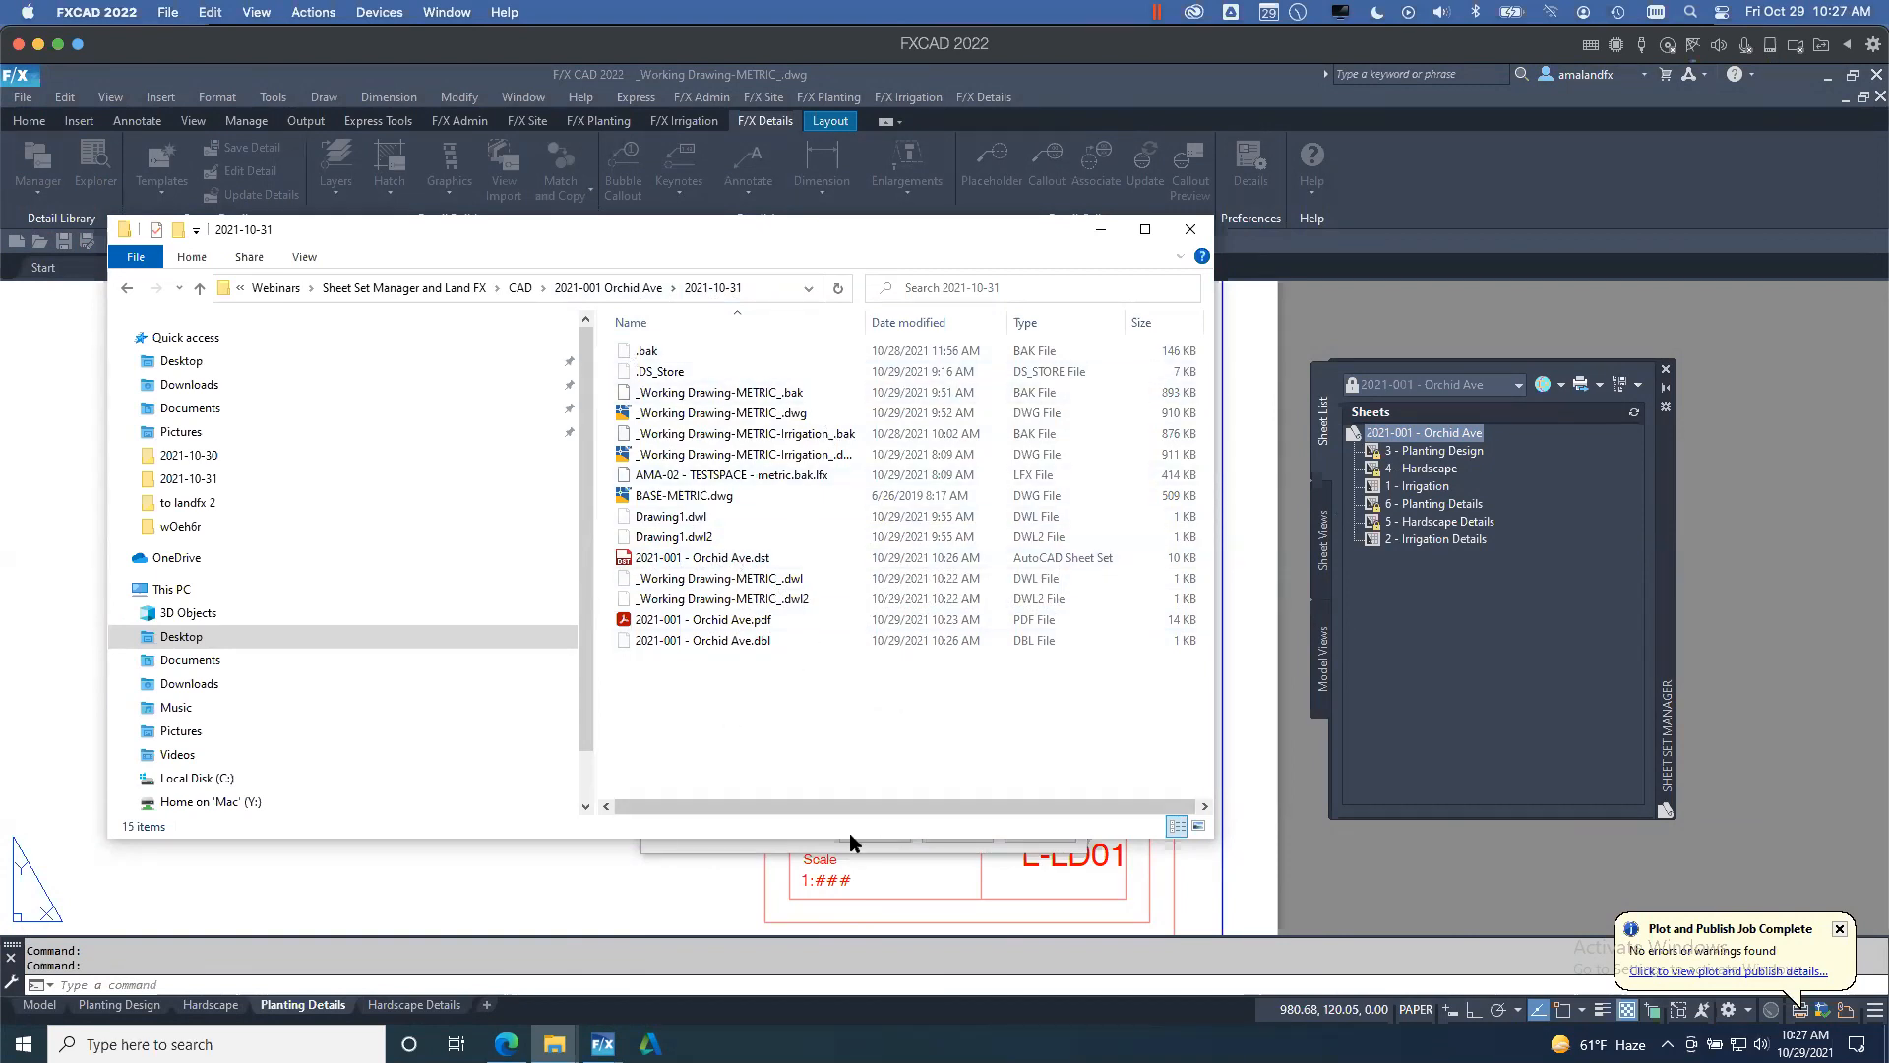
left_click(767, 847)
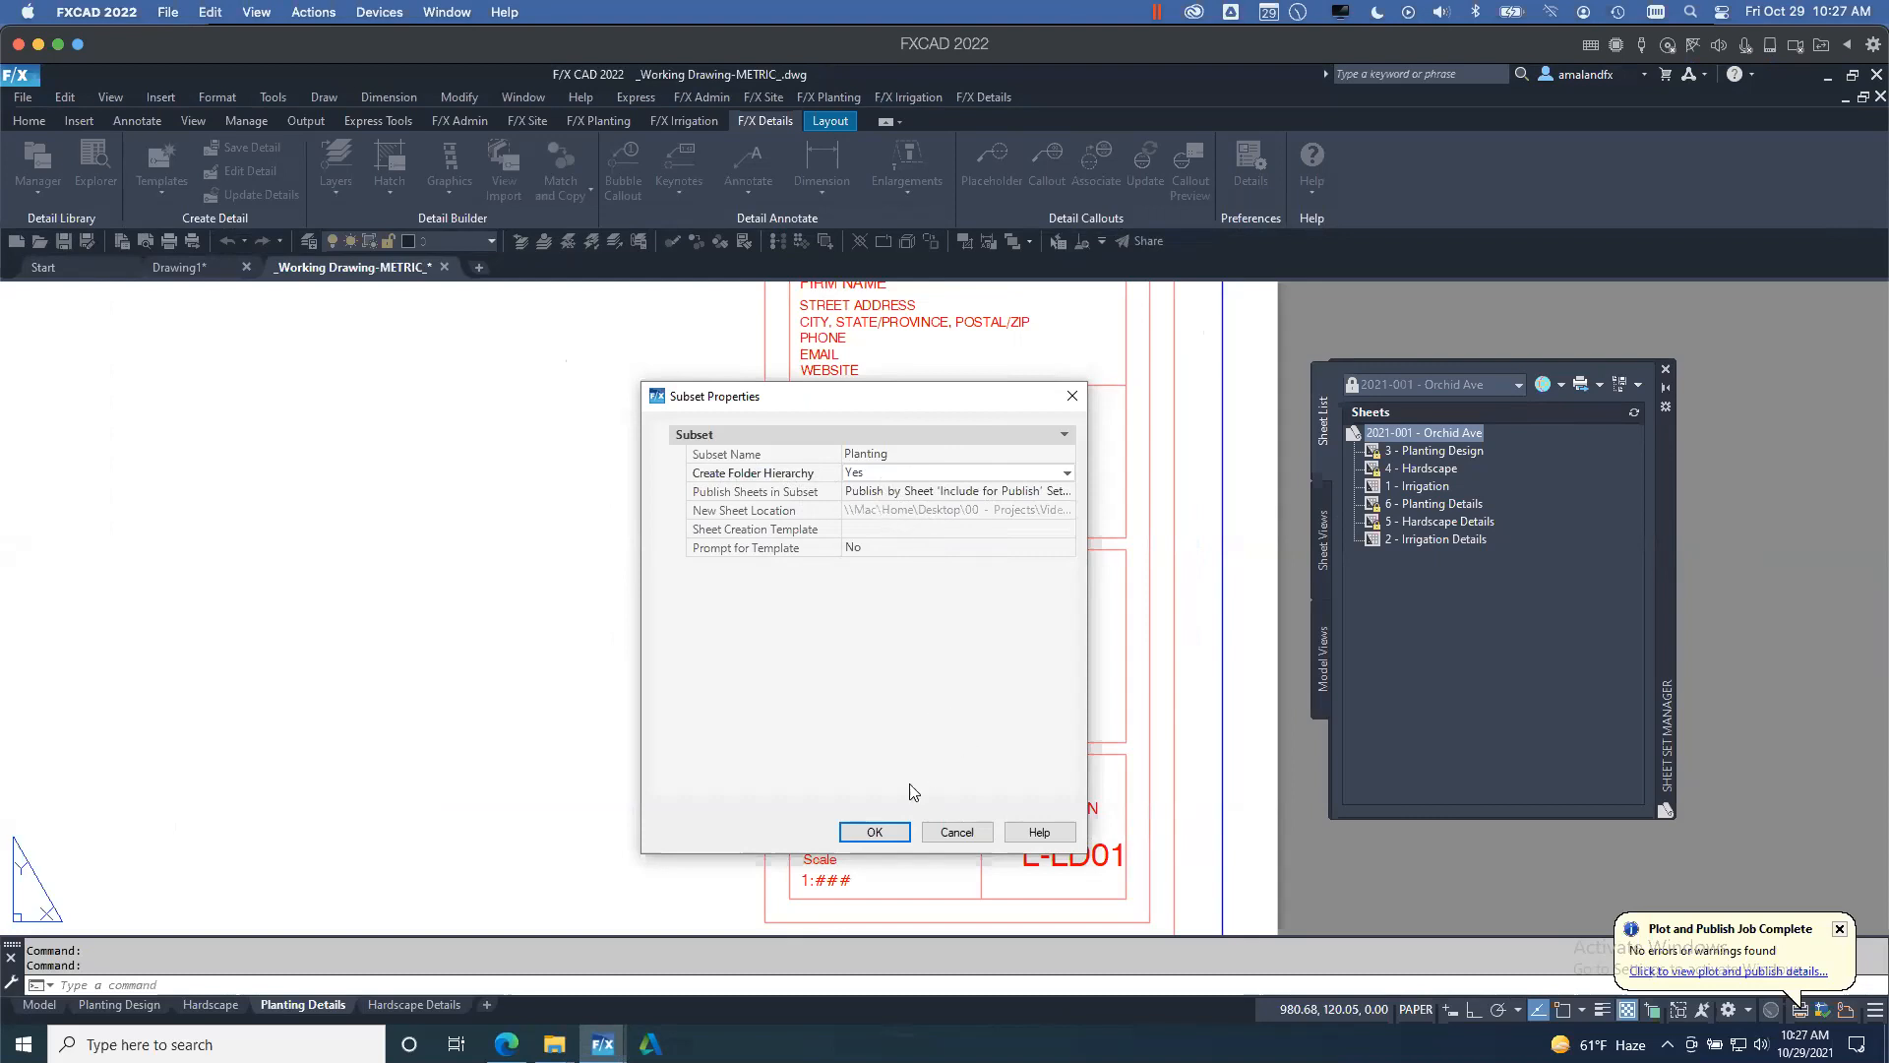
left_click(879, 834)
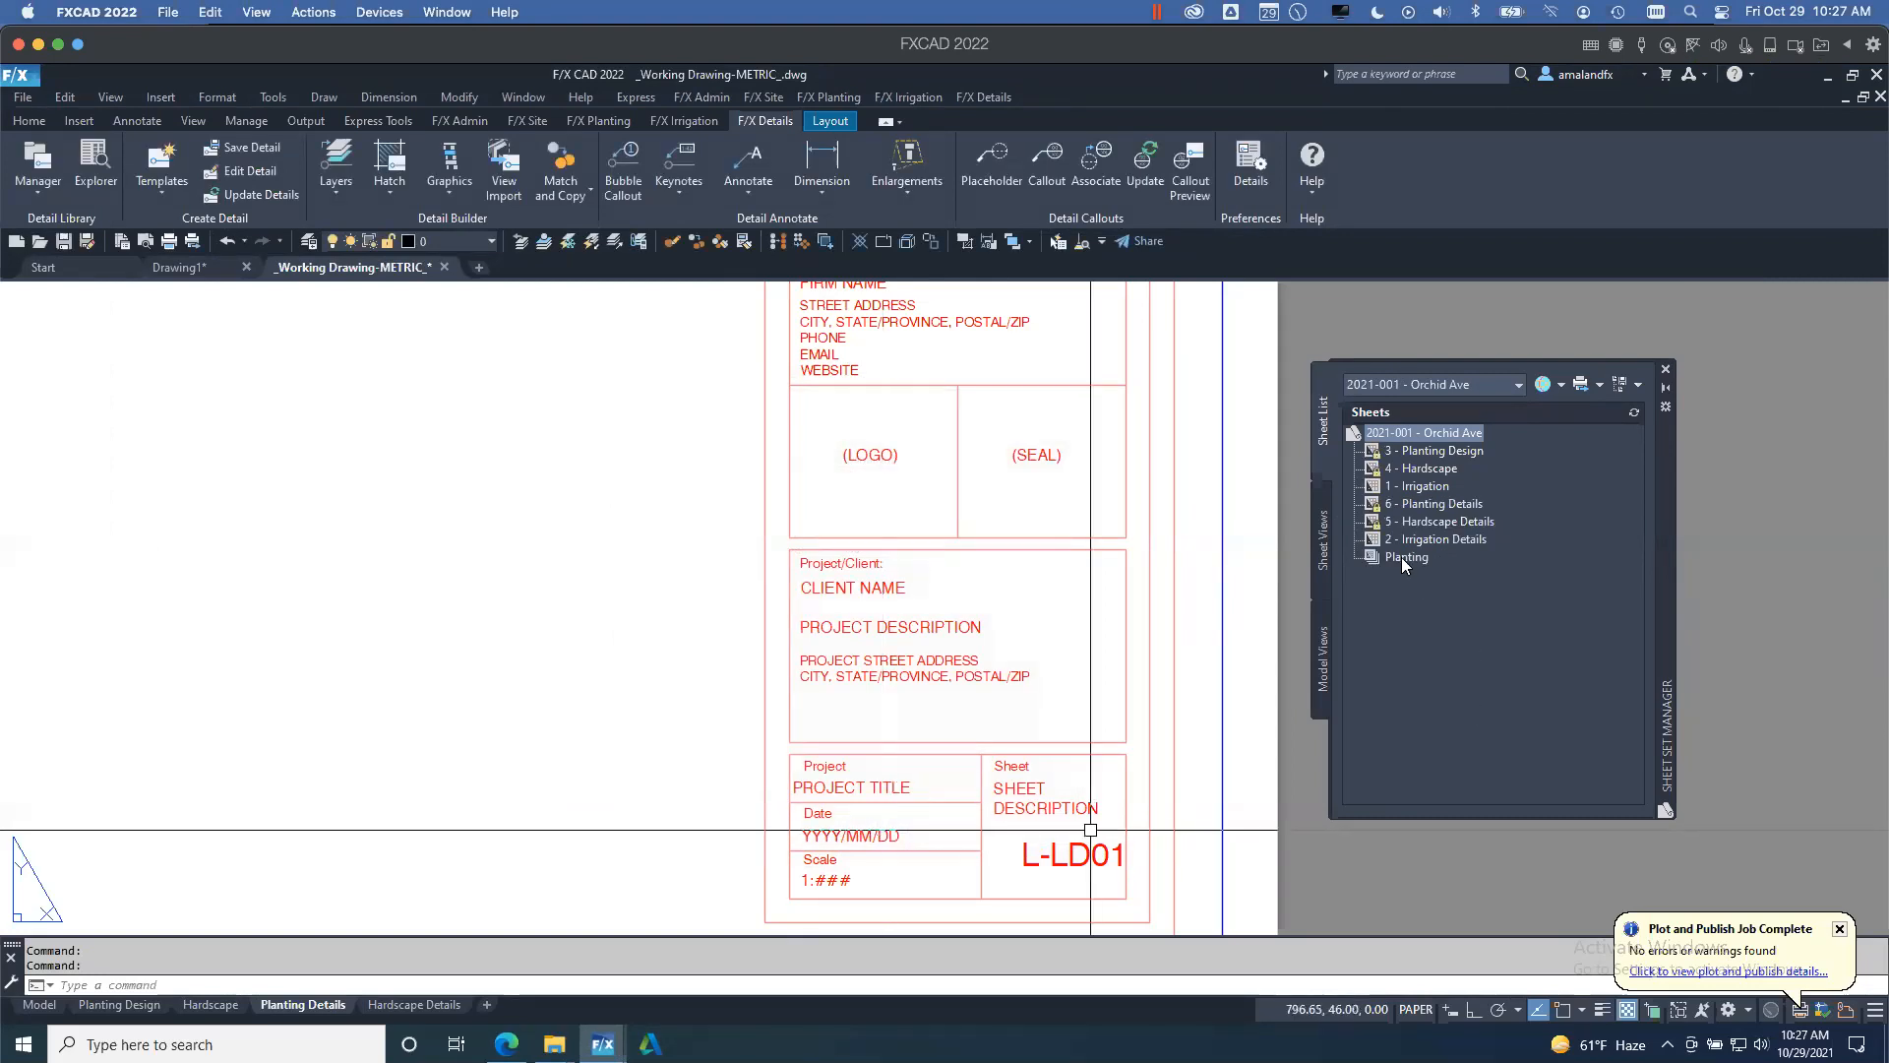
- Create a subset named Hardscape in the sheet set with Create Folder Hierarchy set to Yes
right_click(1424, 431)
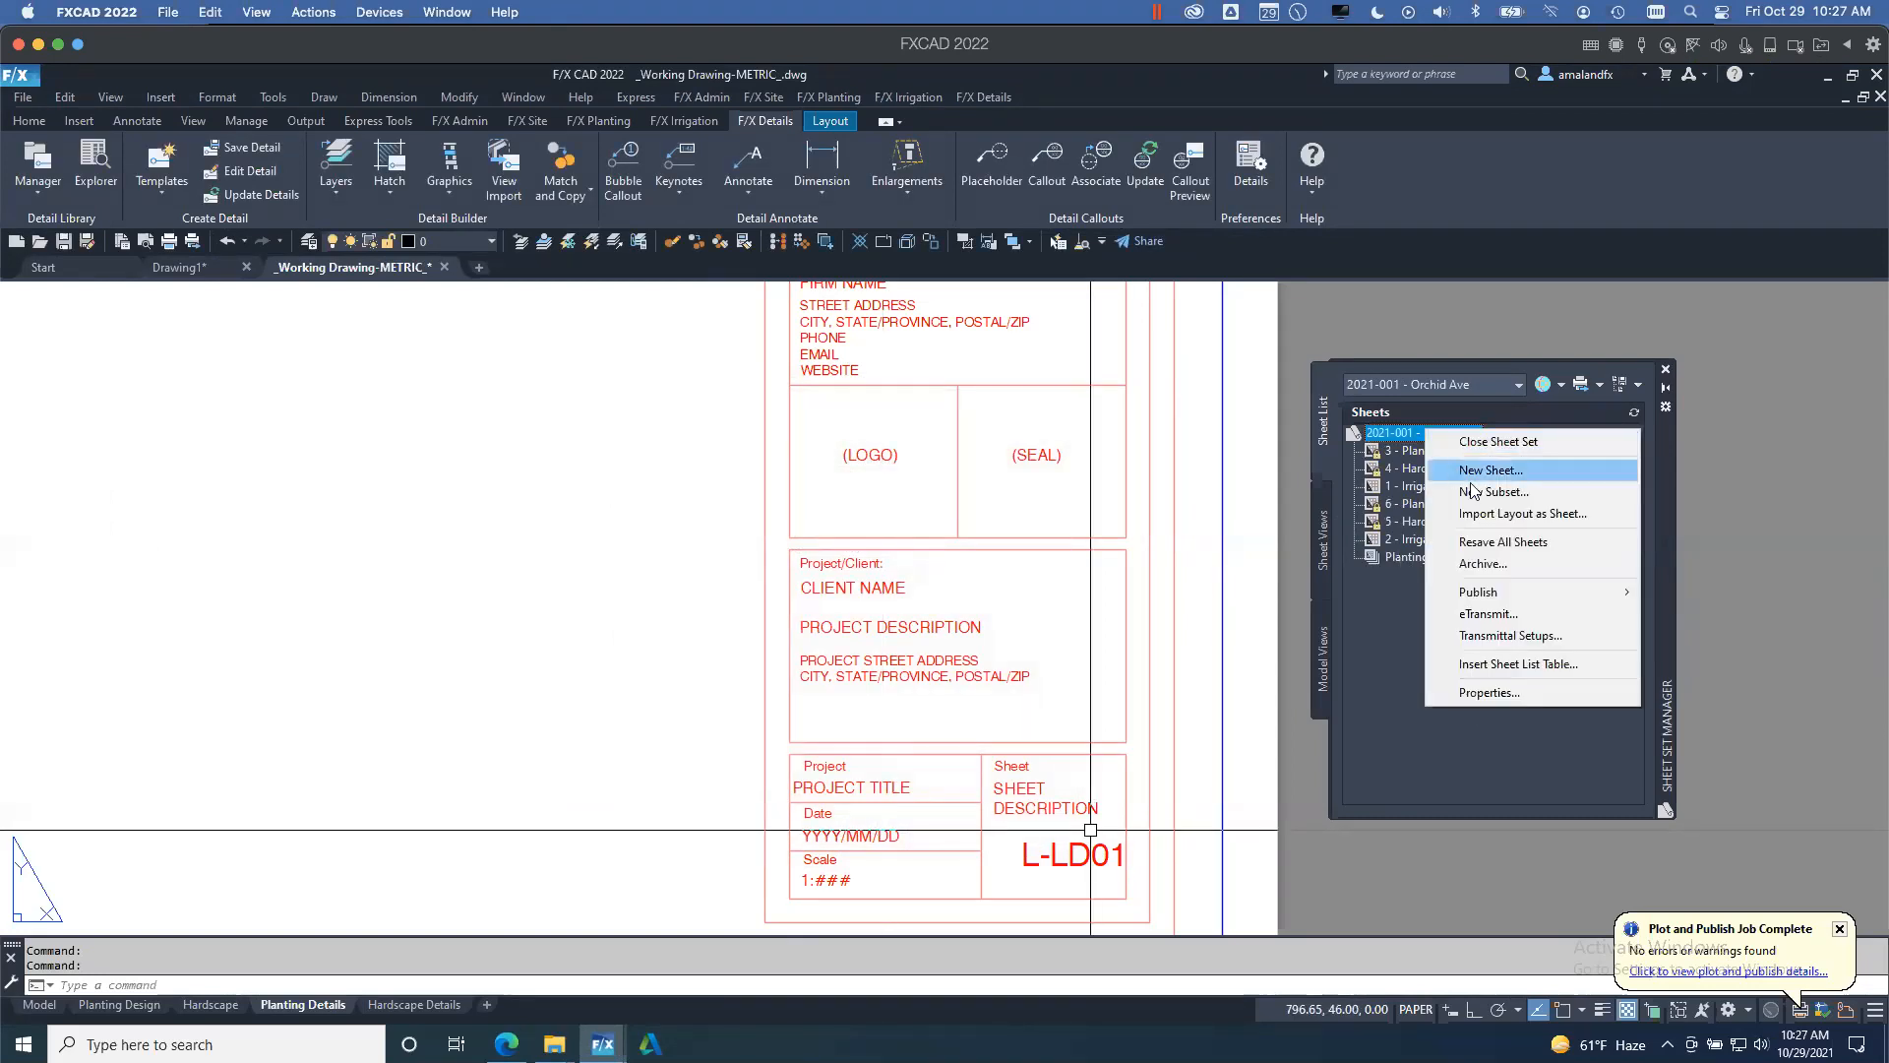
left_click(1488, 492)
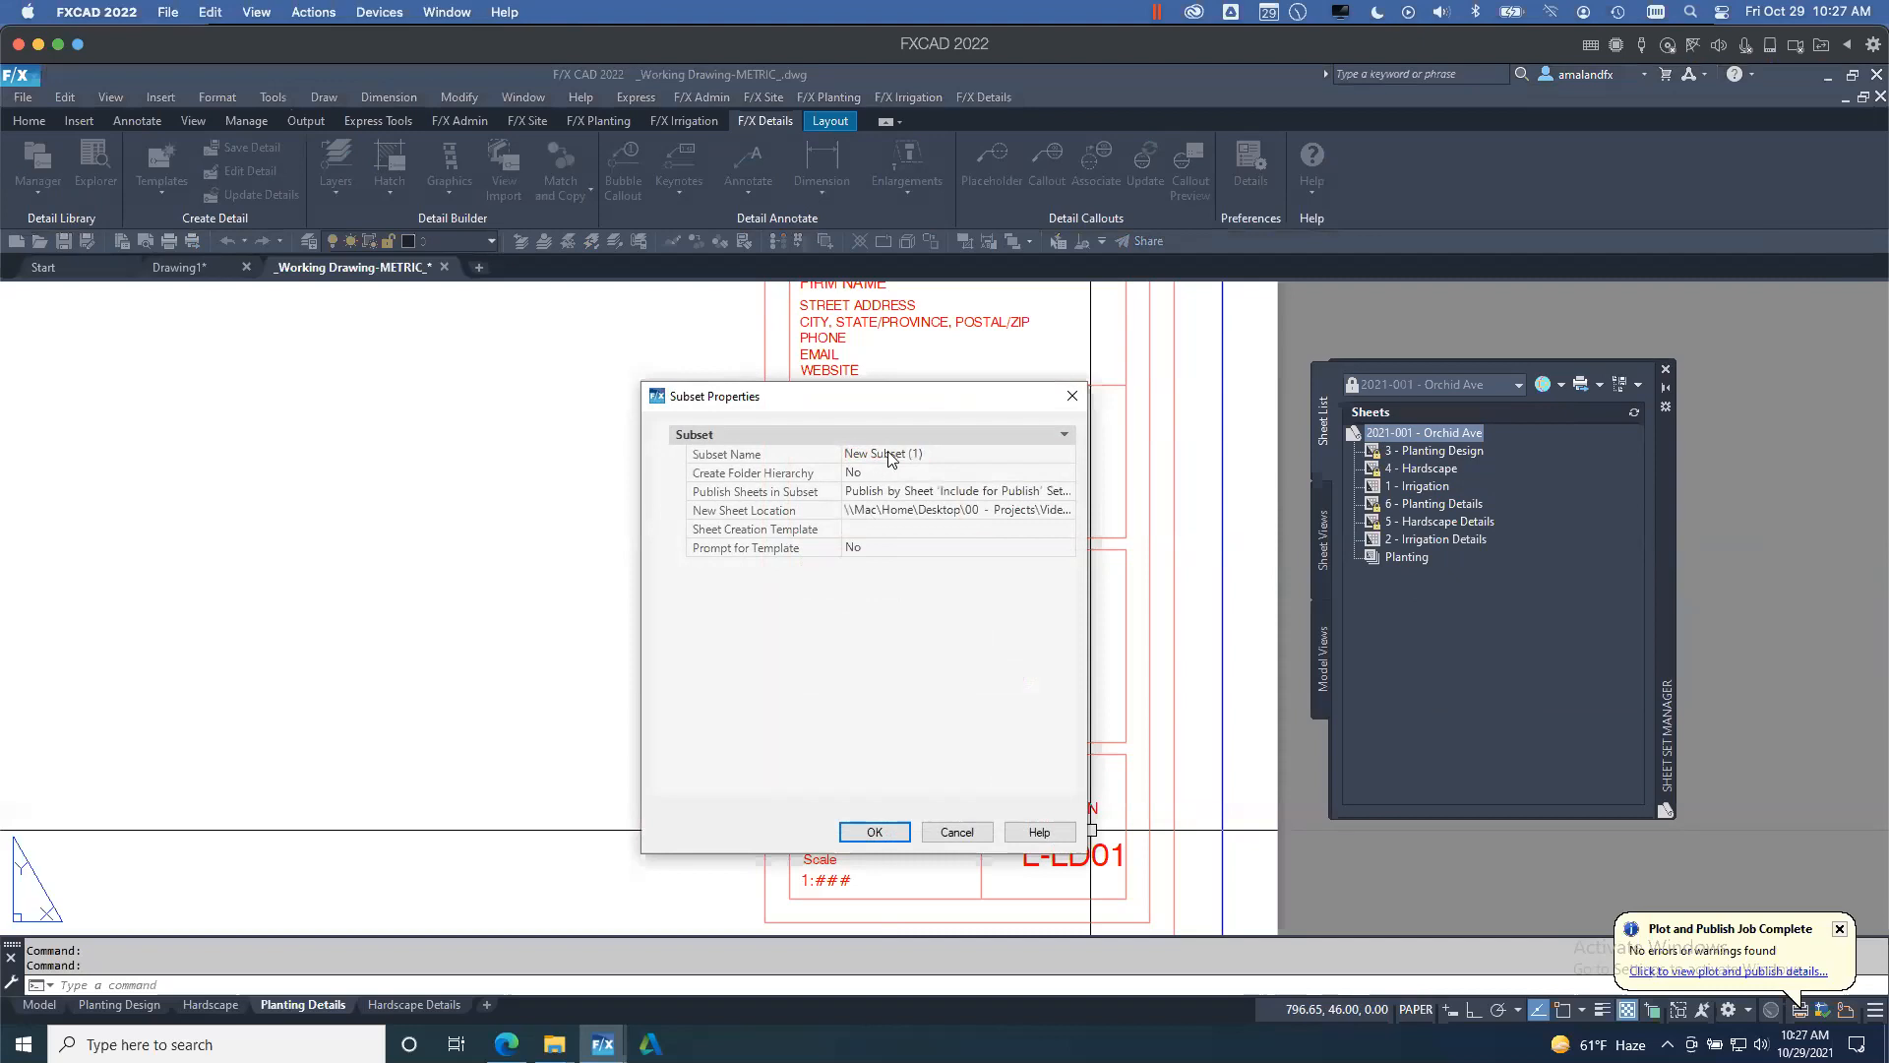
left_click(974, 458)
type("Hardscape")
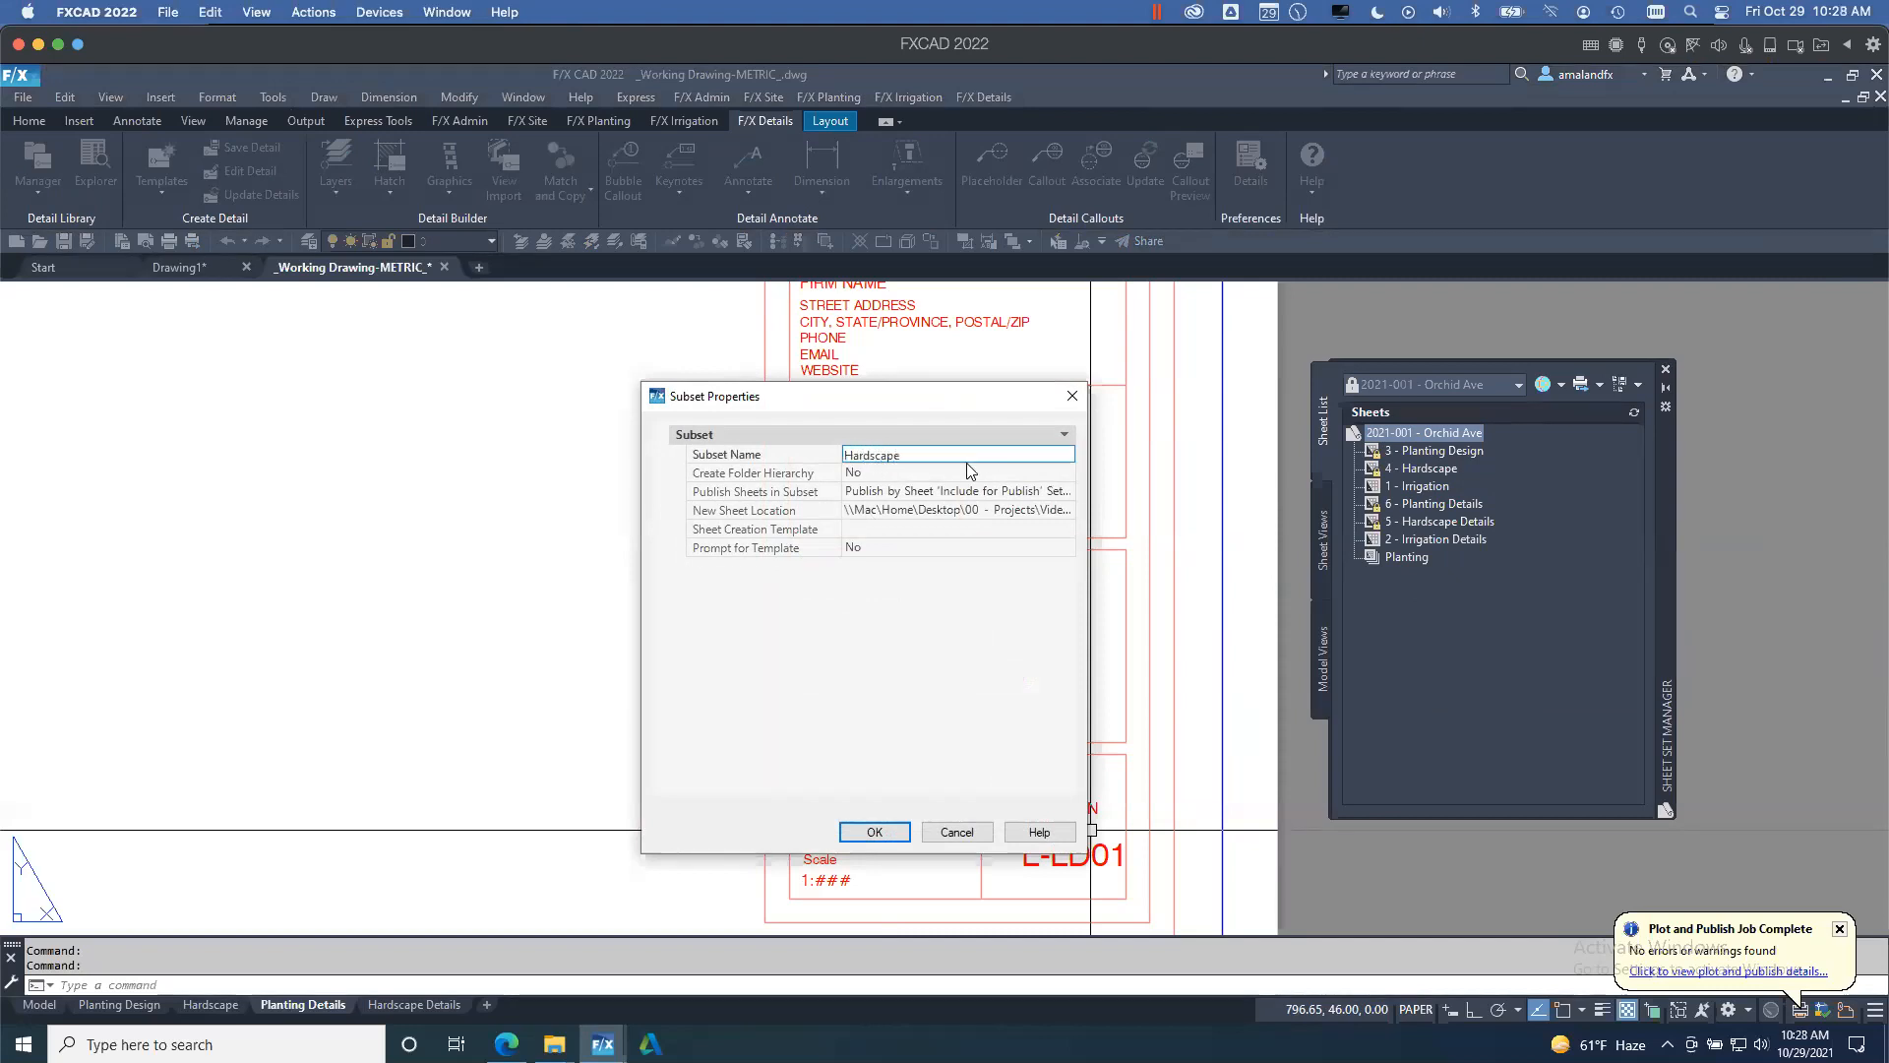
left_click(1016, 475)
left_click(1048, 477)
left_click(955, 493)
left_click(880, 832)
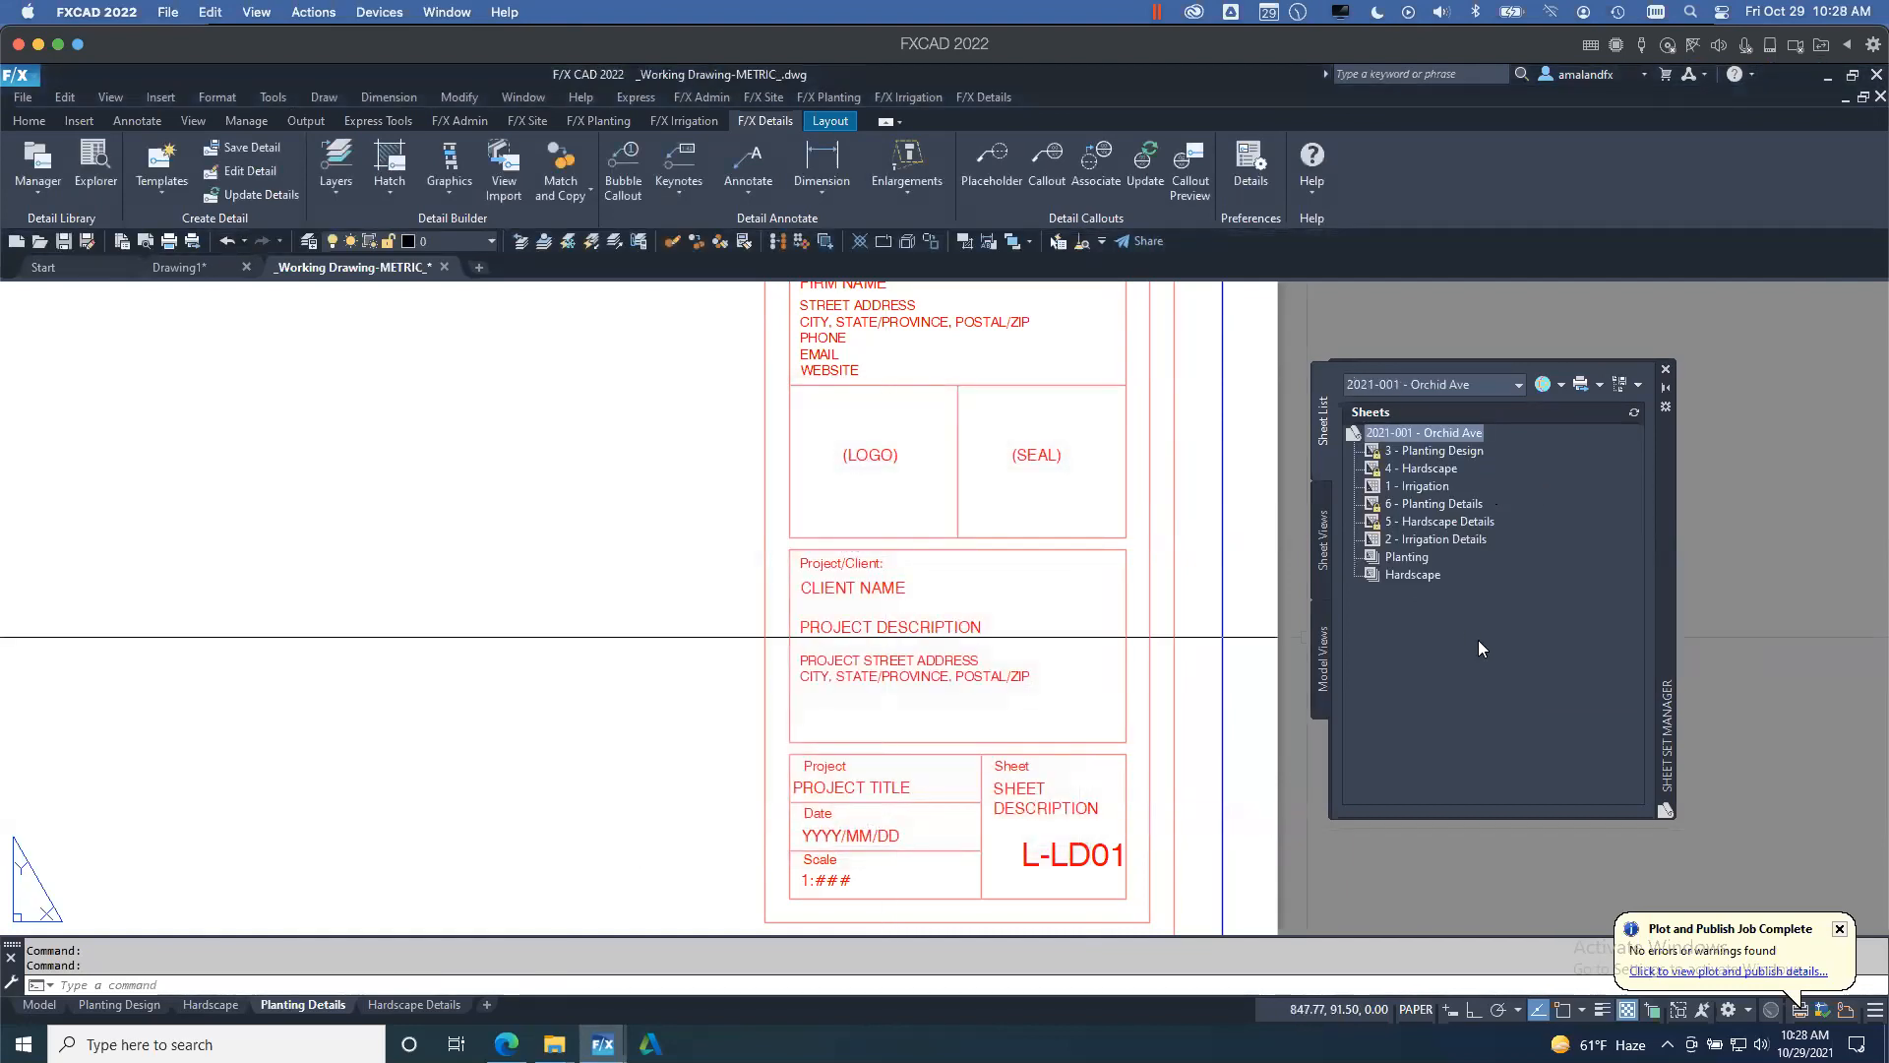
- Add an Irrigation subset to the sheet set with Create Folder Hierarchy set to Yes
right_click(1419, 431)
left_click(1488, 493)
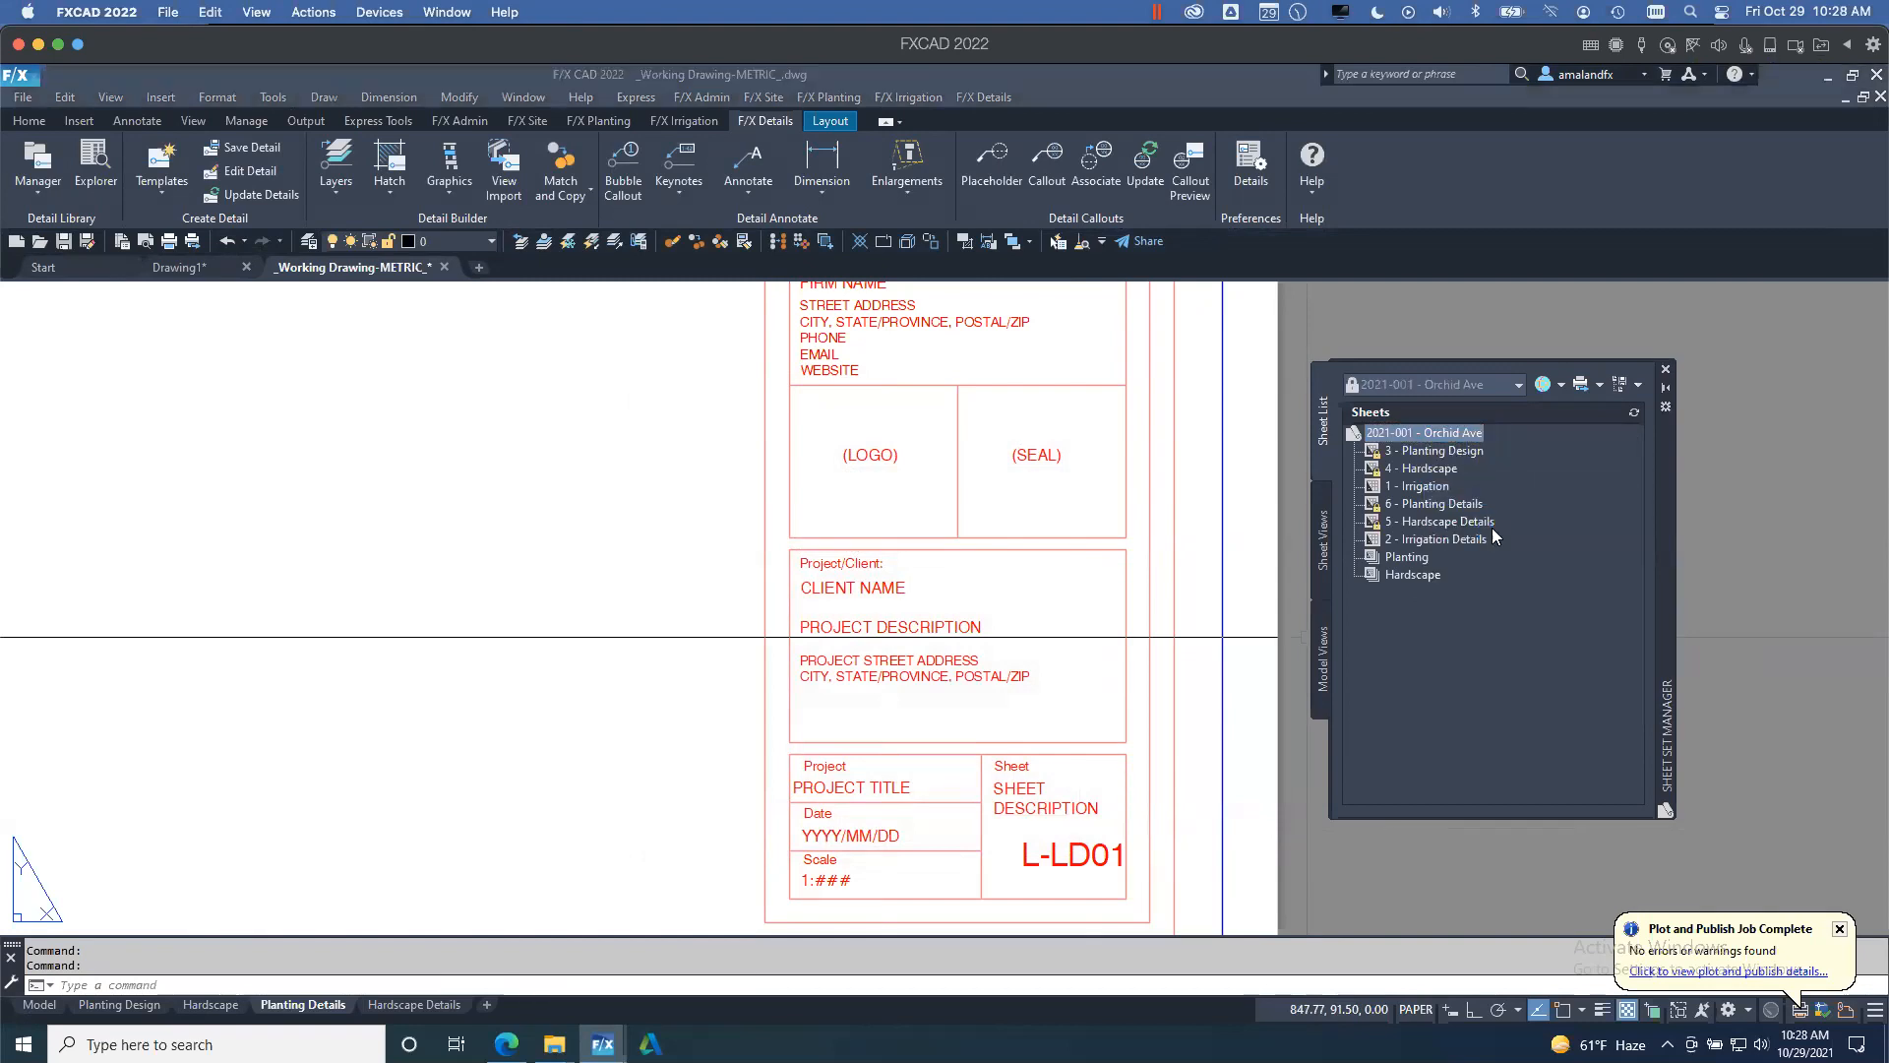
left_click(903, 451)
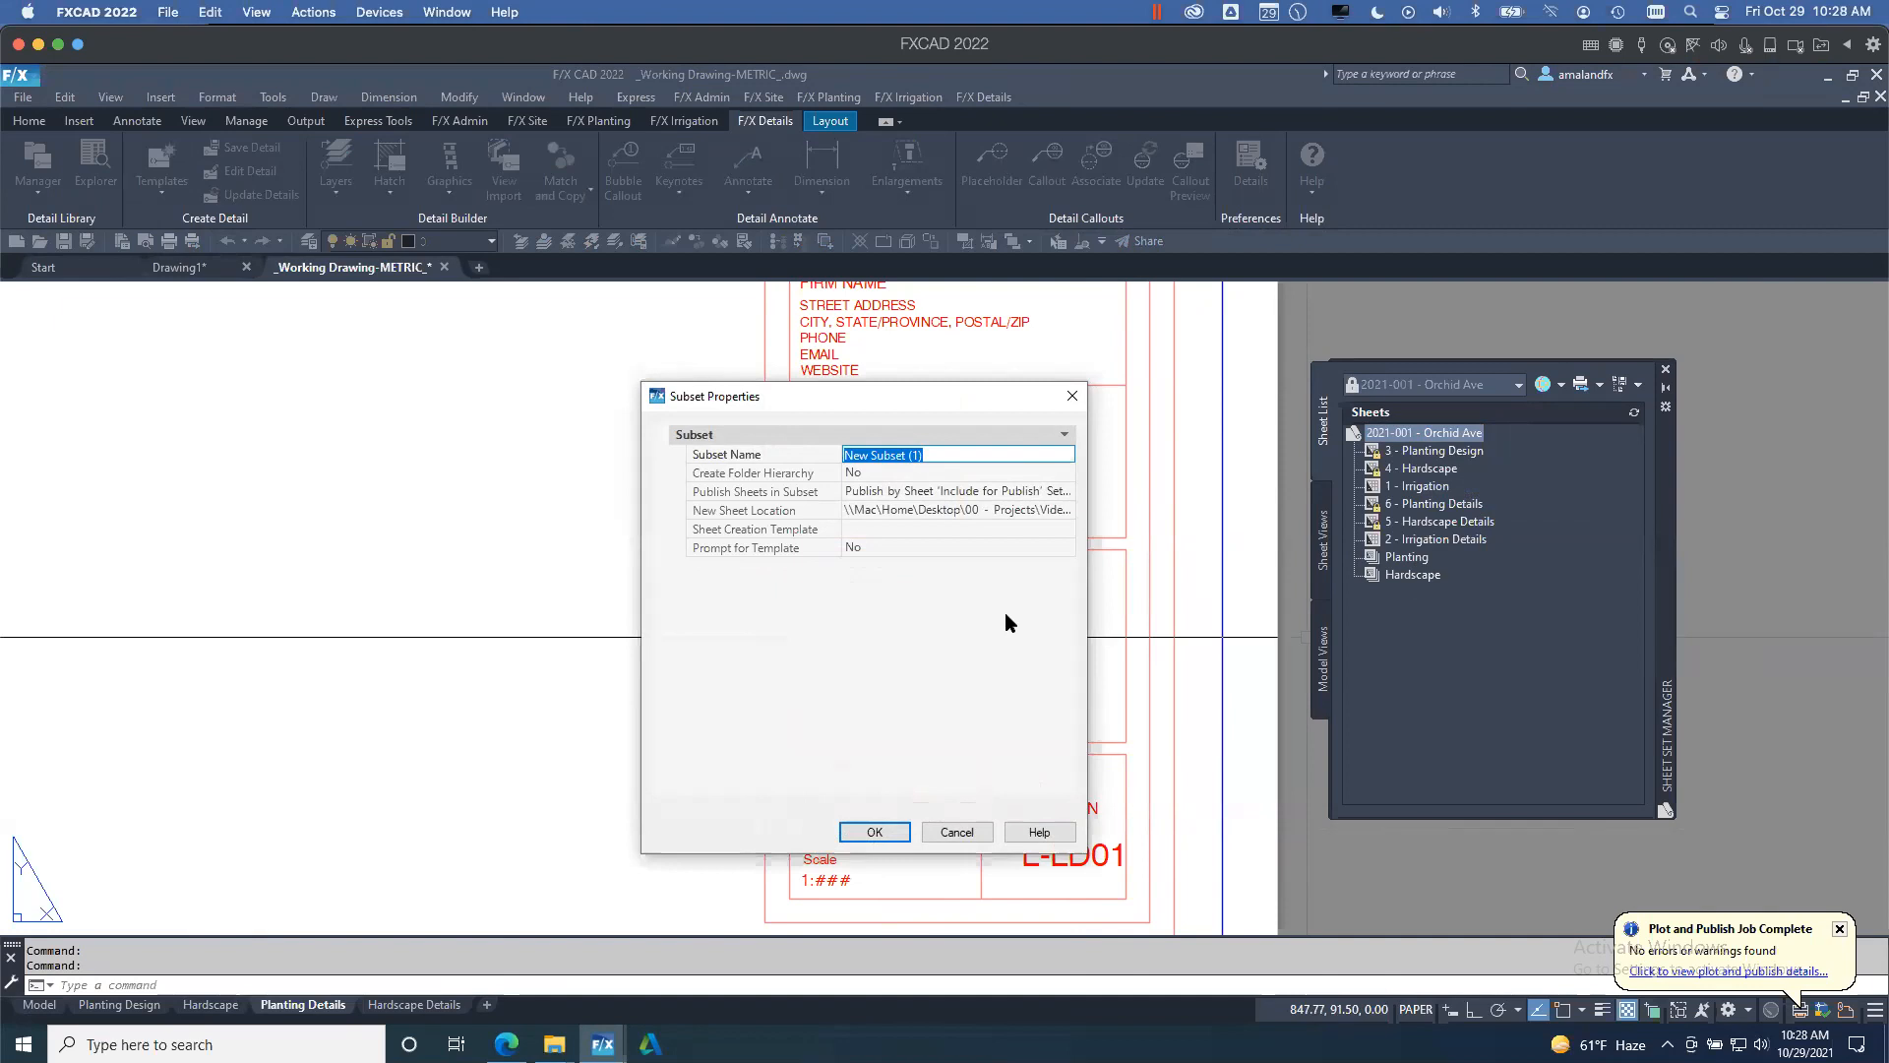
type("Irrigation")
left_click(898, 474)
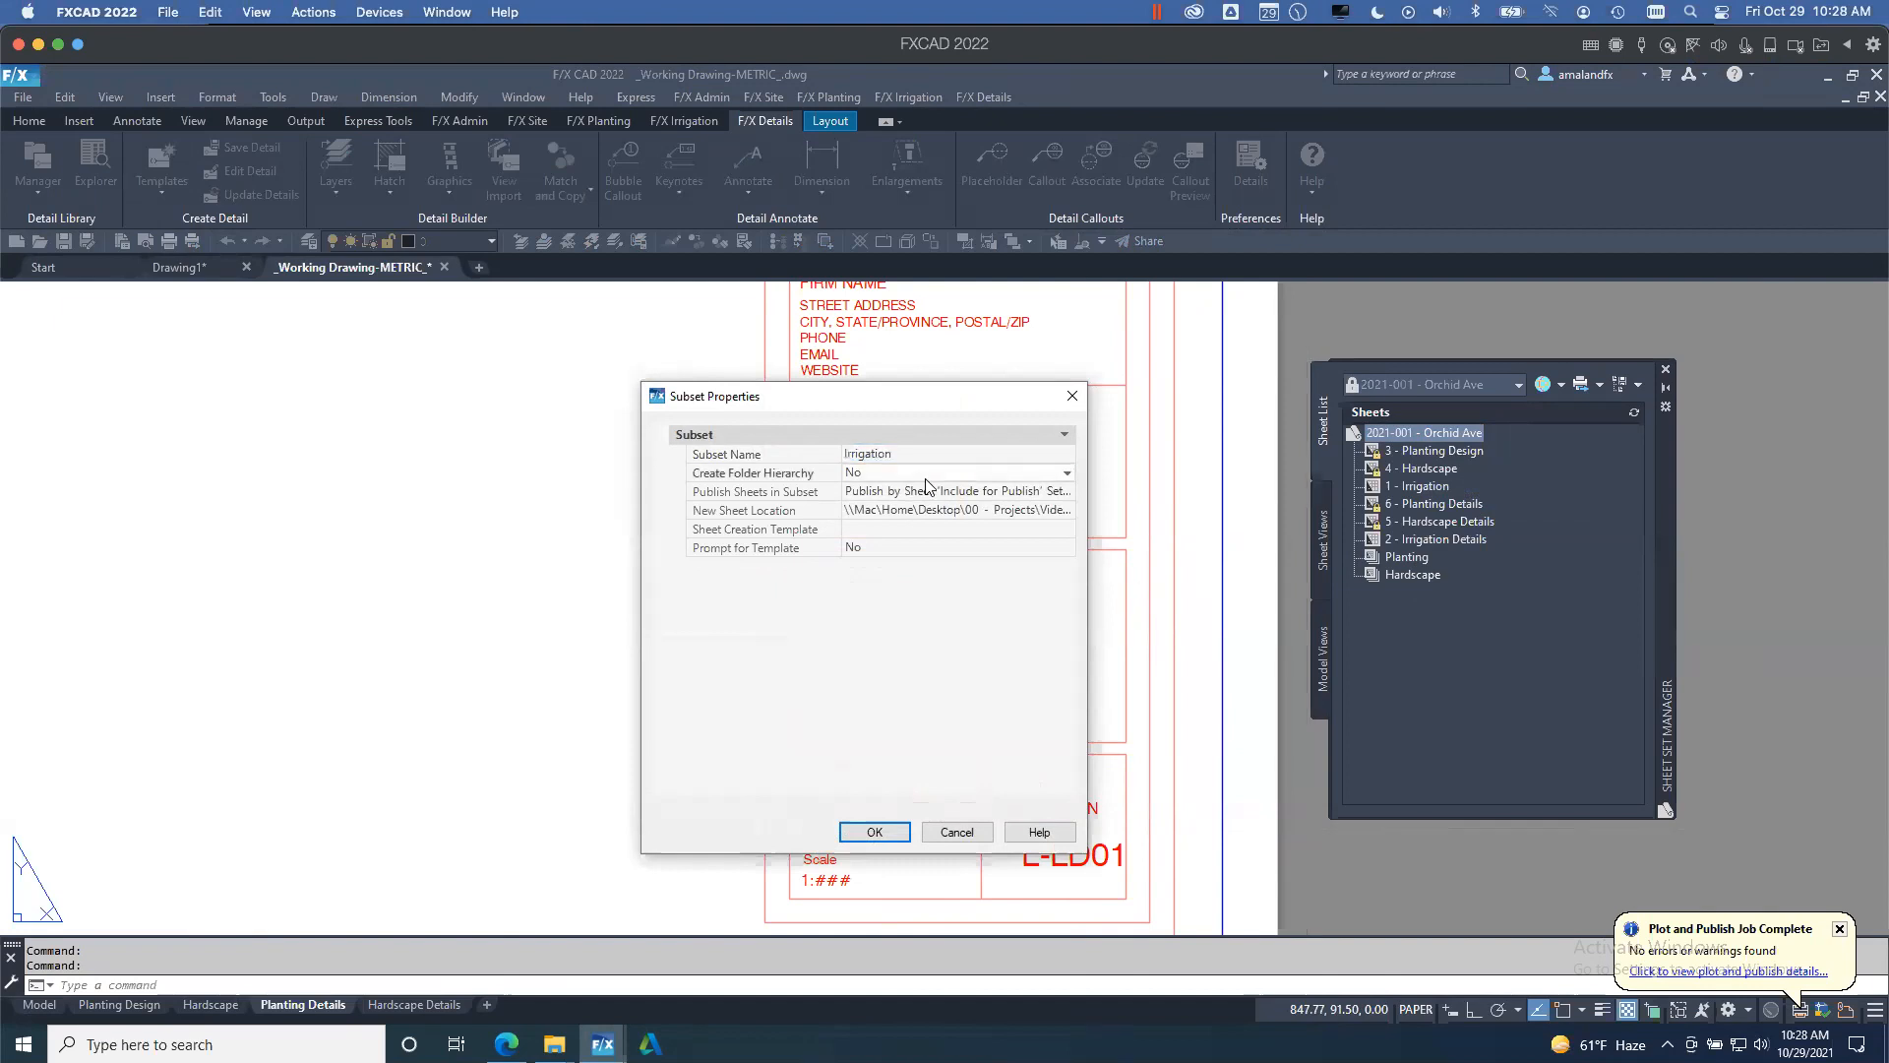
left_click(1067, 474)
left_click(950, 491)
left_click(873, 831)
- Add a Details subset to the sheet set with Create Folder Hierarchy set to Yes
right_click(1415, 429)
left_click(1456, 516)
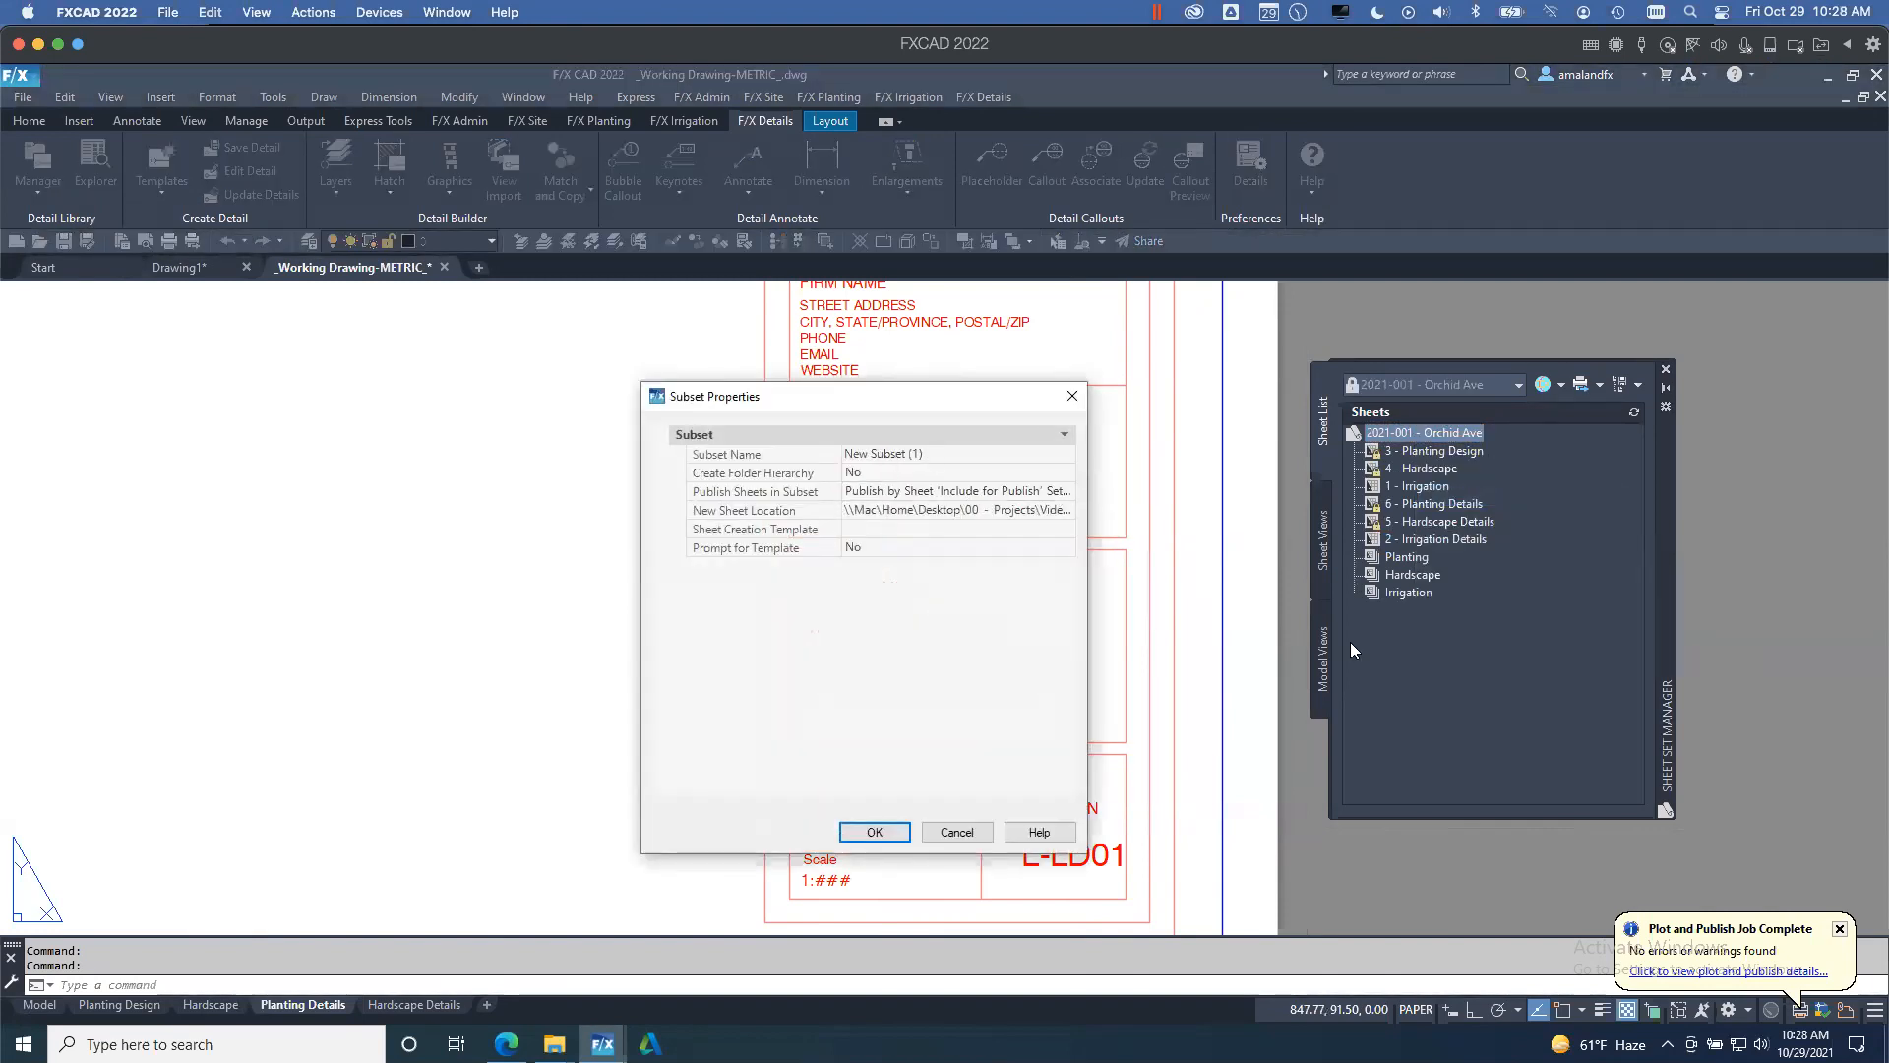
left_click(943, 453)
type("Details")
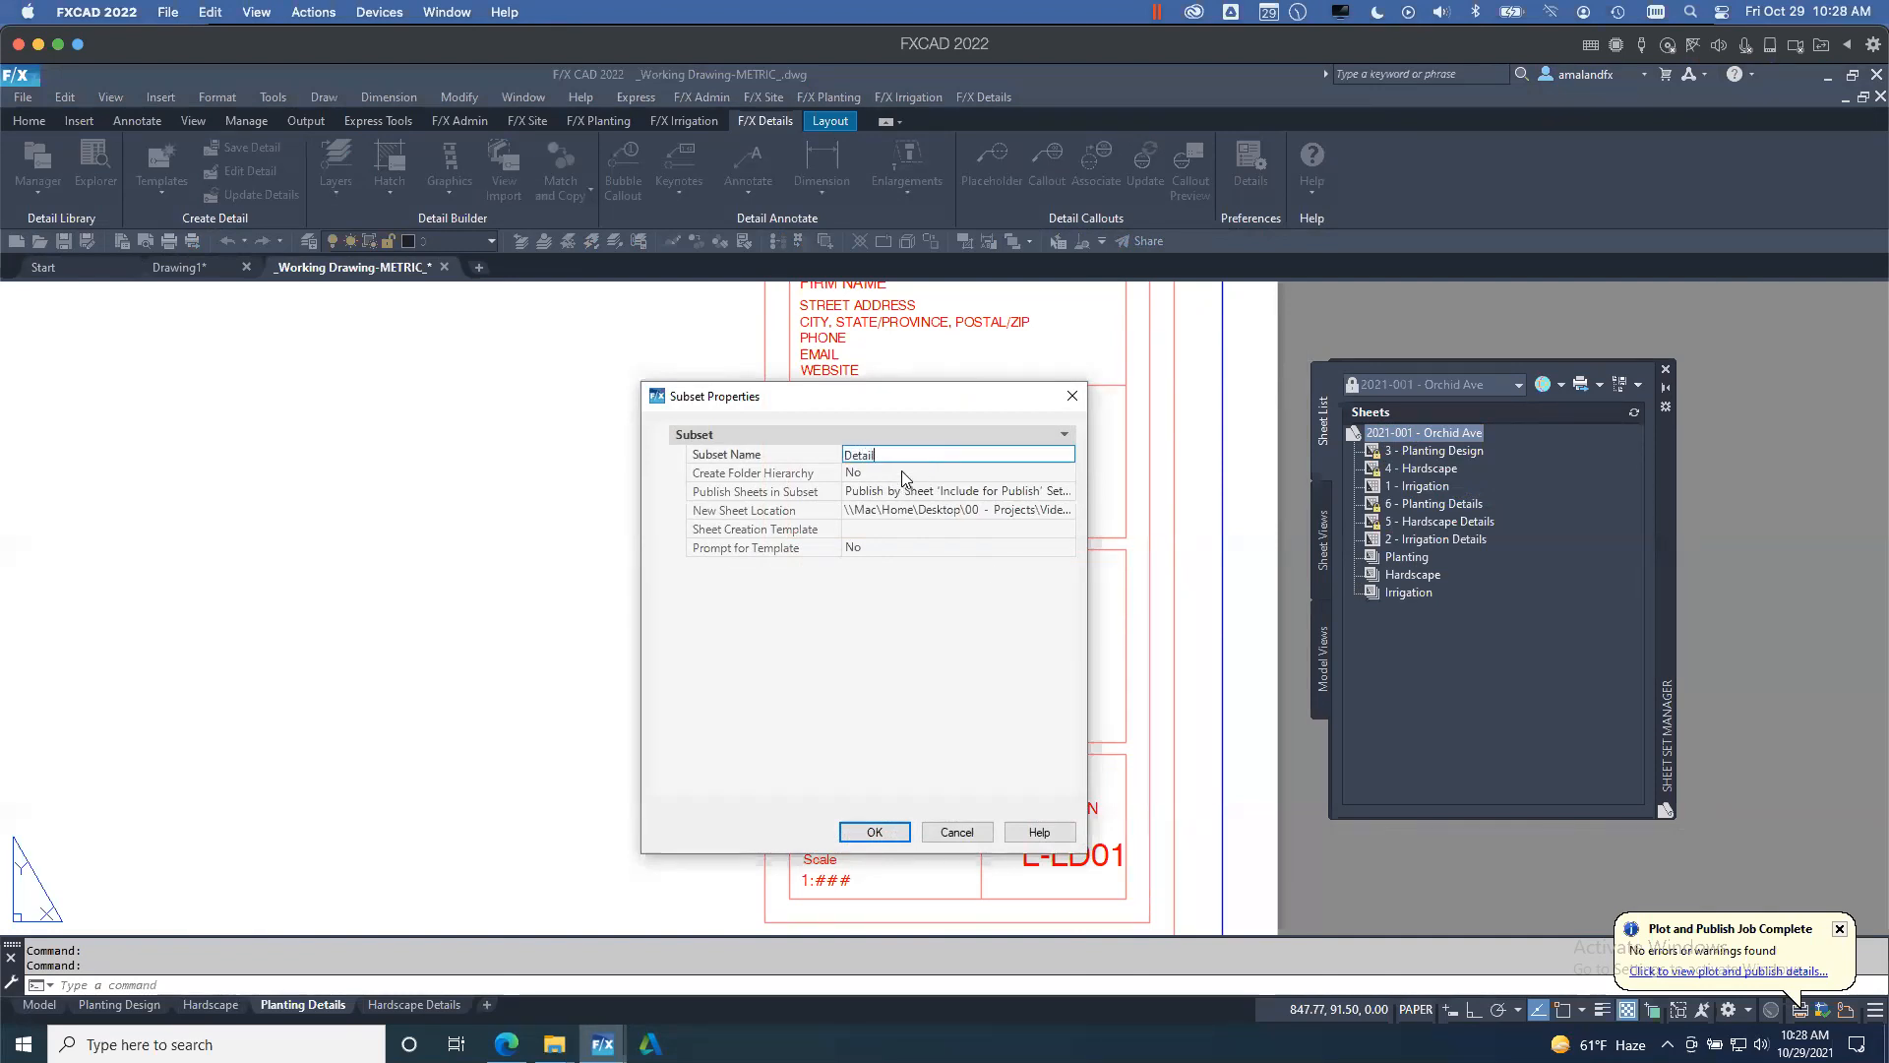
left_click(902, 472)
left_click(903, 474)
left_click(904, 489)
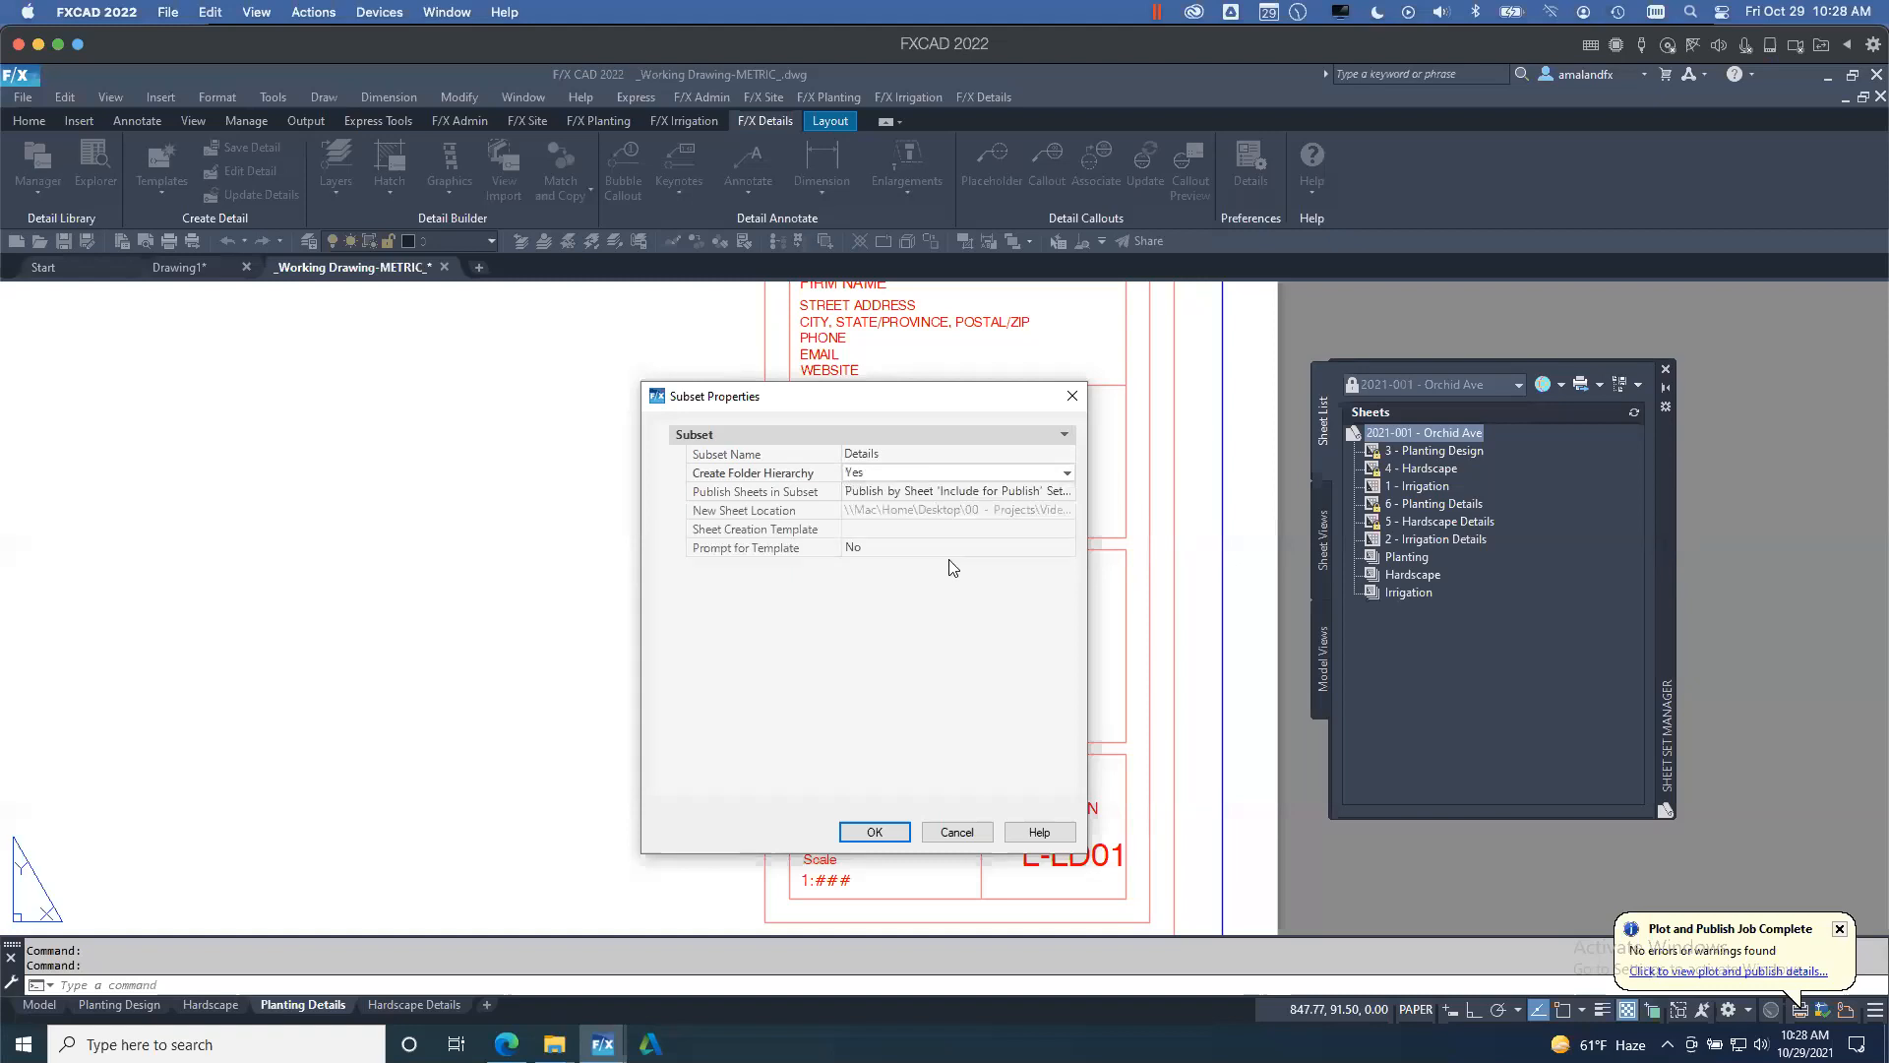
left_click(874, 832)
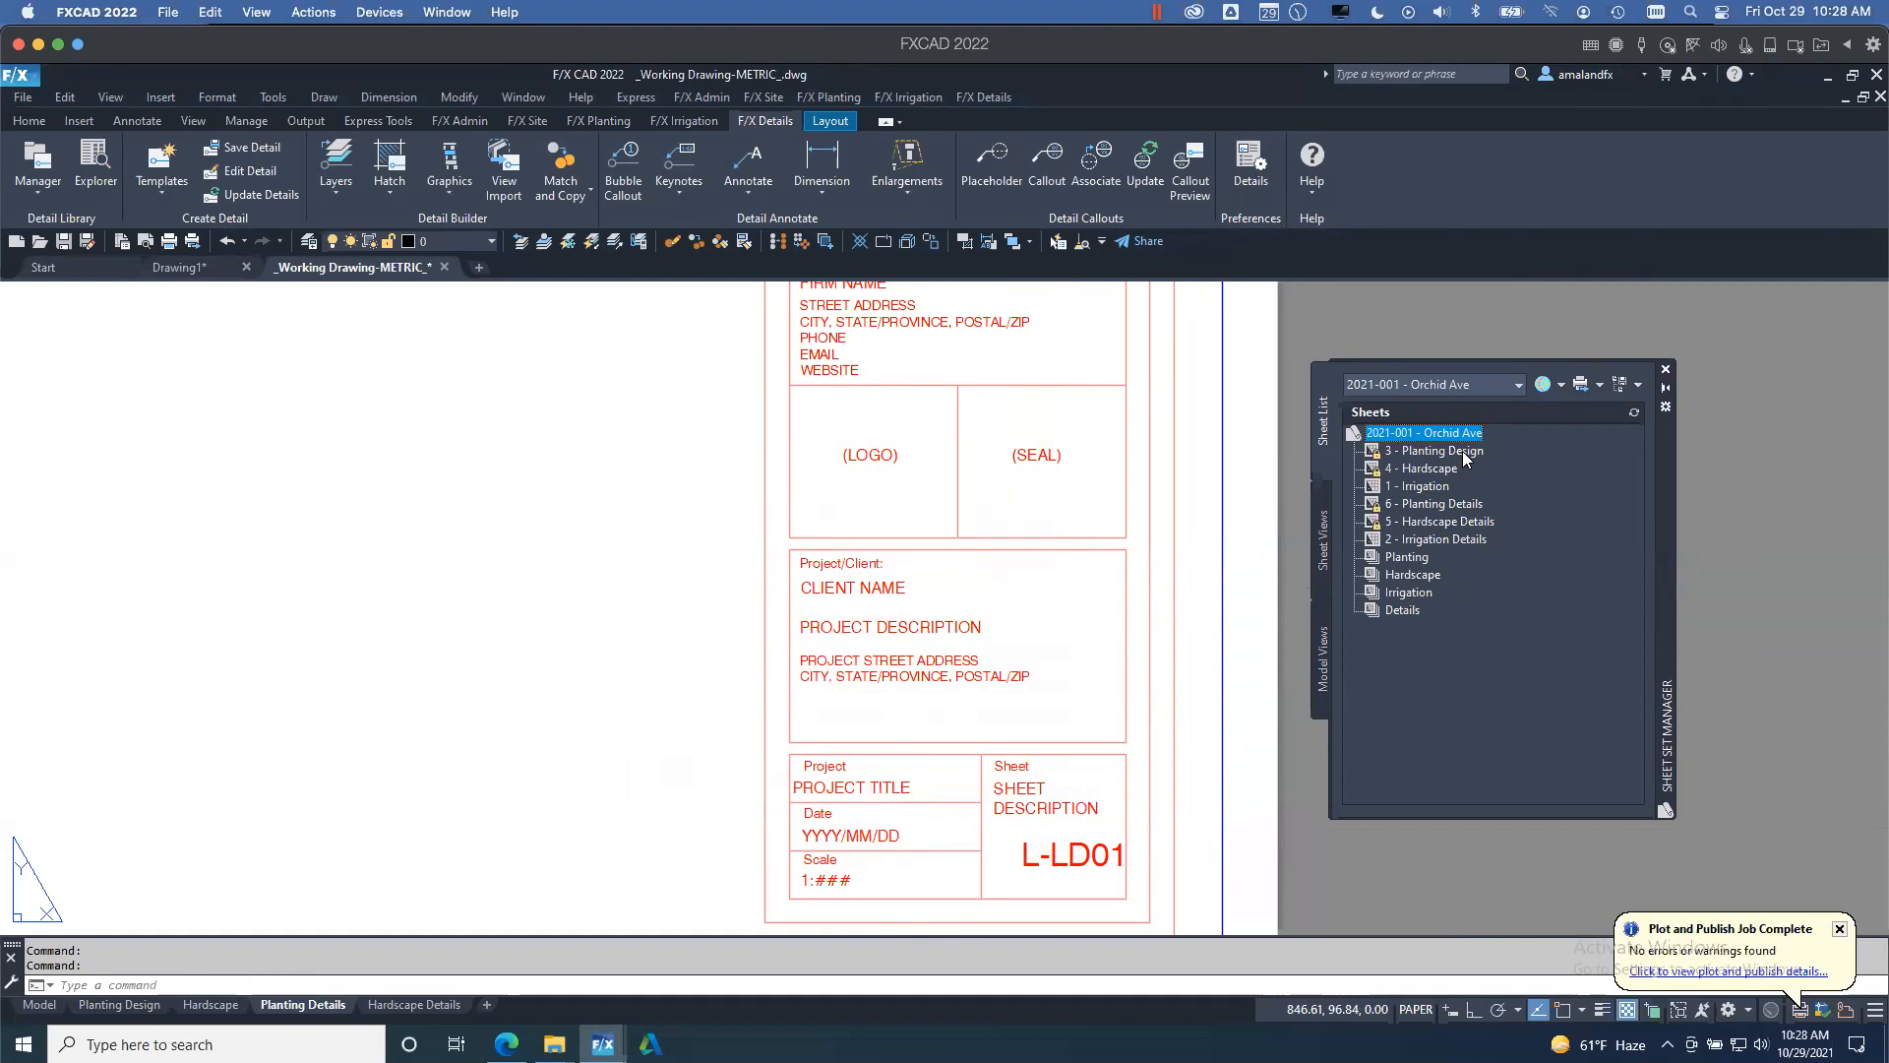
- Move Planting Design and Irrigation into their matching subsets, the three detail sheets into Details, and the Hardscape sheet directly below the Hardscape subset
left_click_drag(1465, 453, 1411, 561)
left_click_drag(1431, 449, 1418, 581)
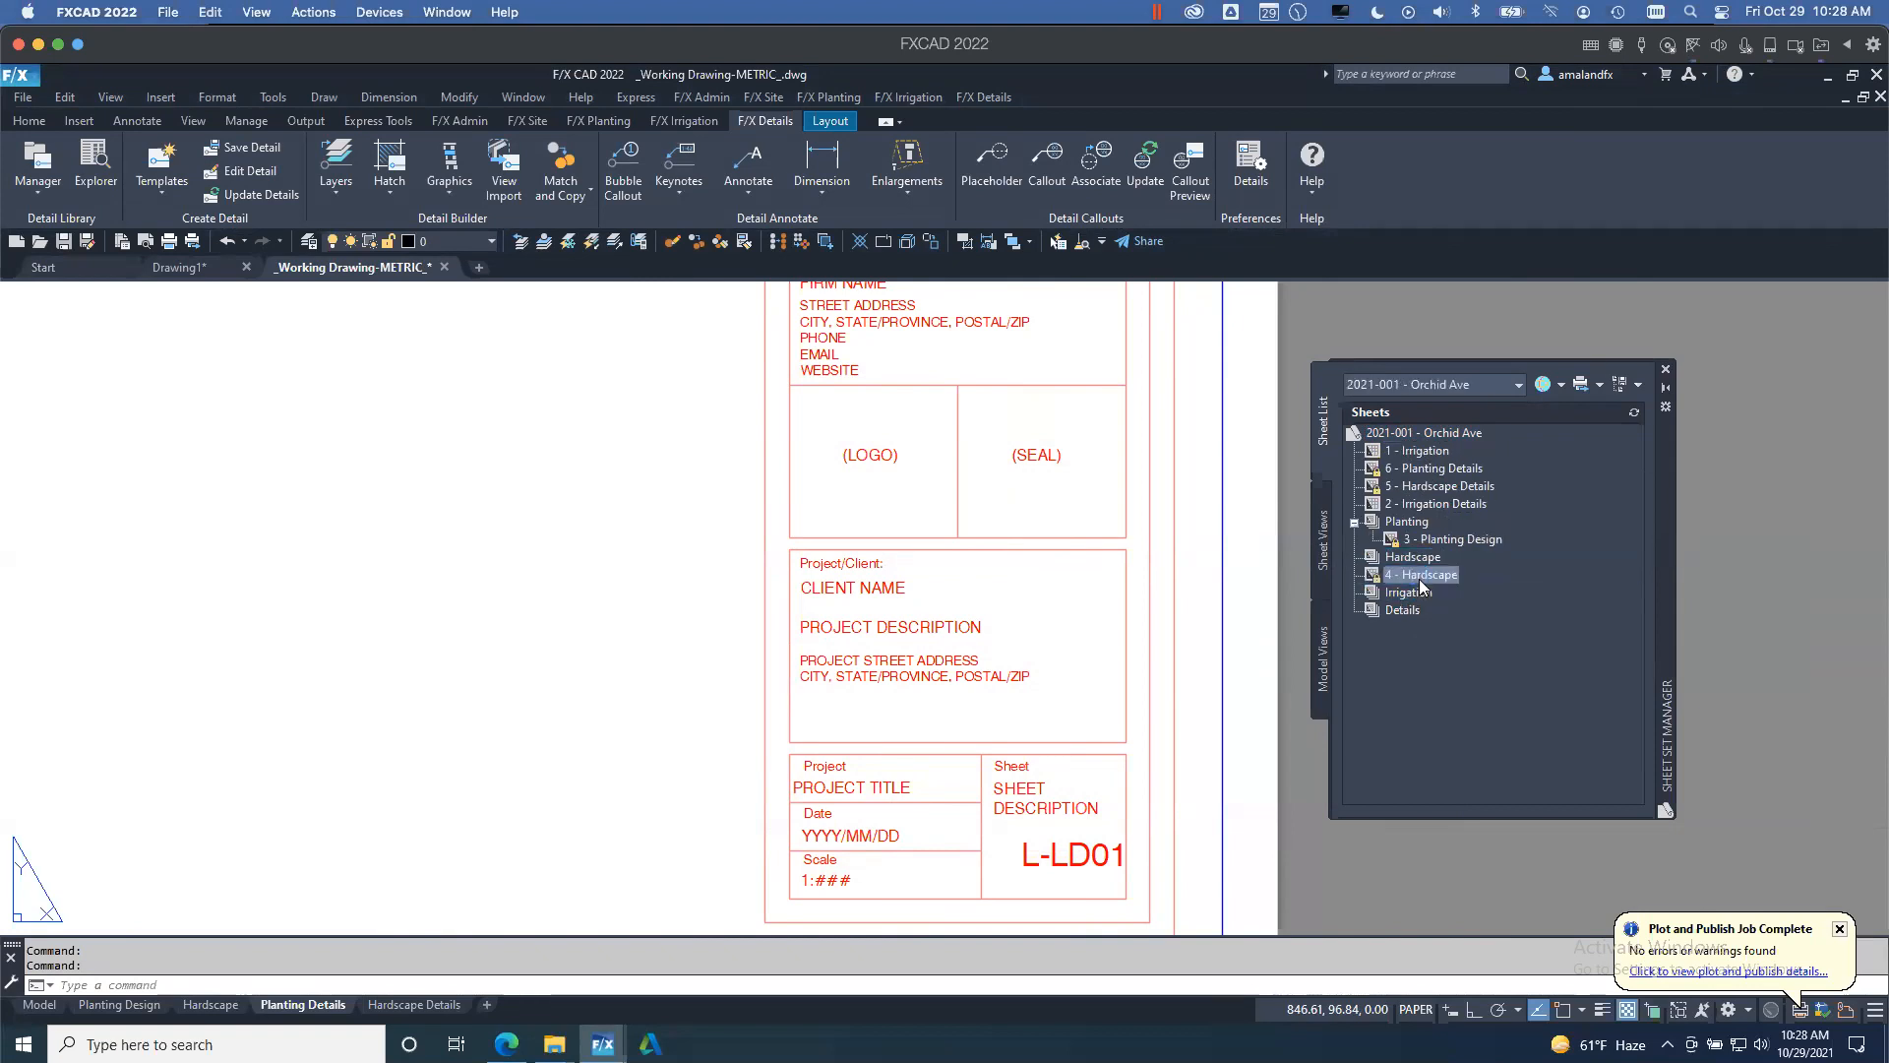
left_click_drag(1411, 449, 1413, 593)
left_click_drag(1422, 447, 1403, 606)
left_click_drag(1430, 456, 1434, 612)
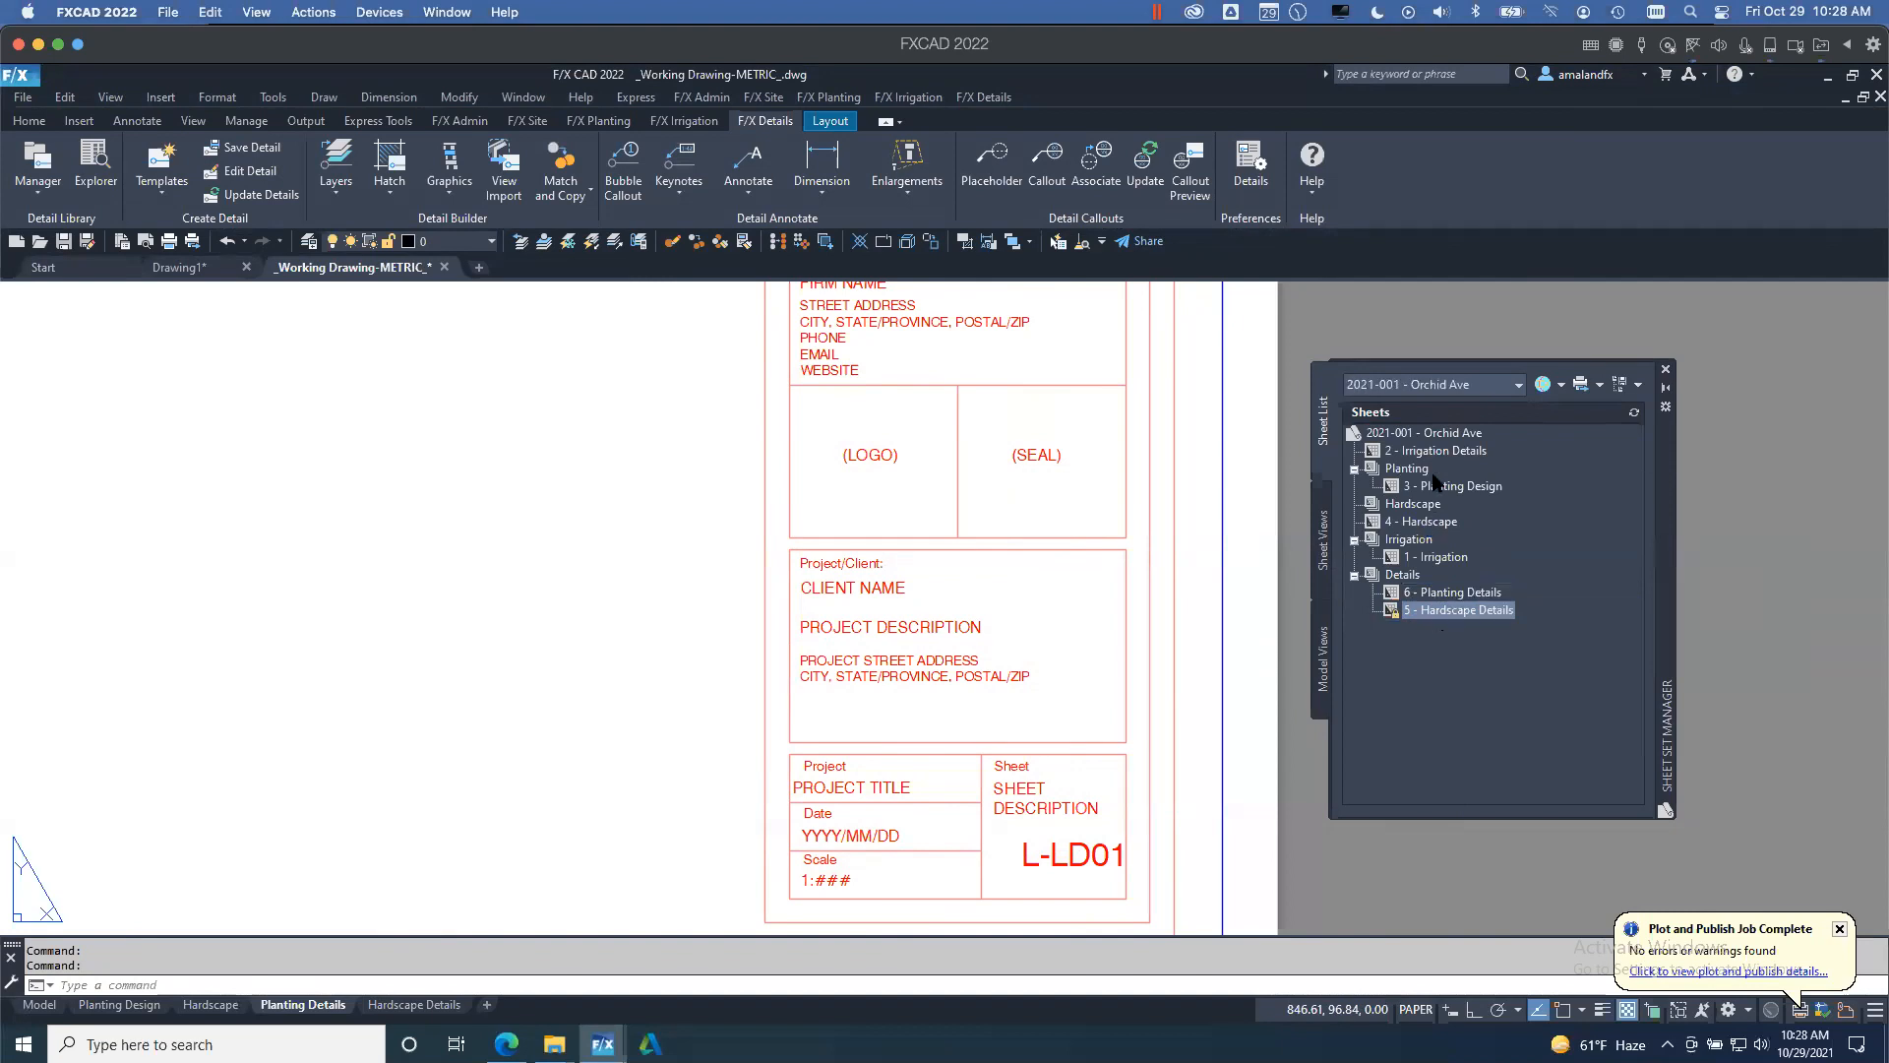
left_click_drag(1438, 449, 1454, 610)
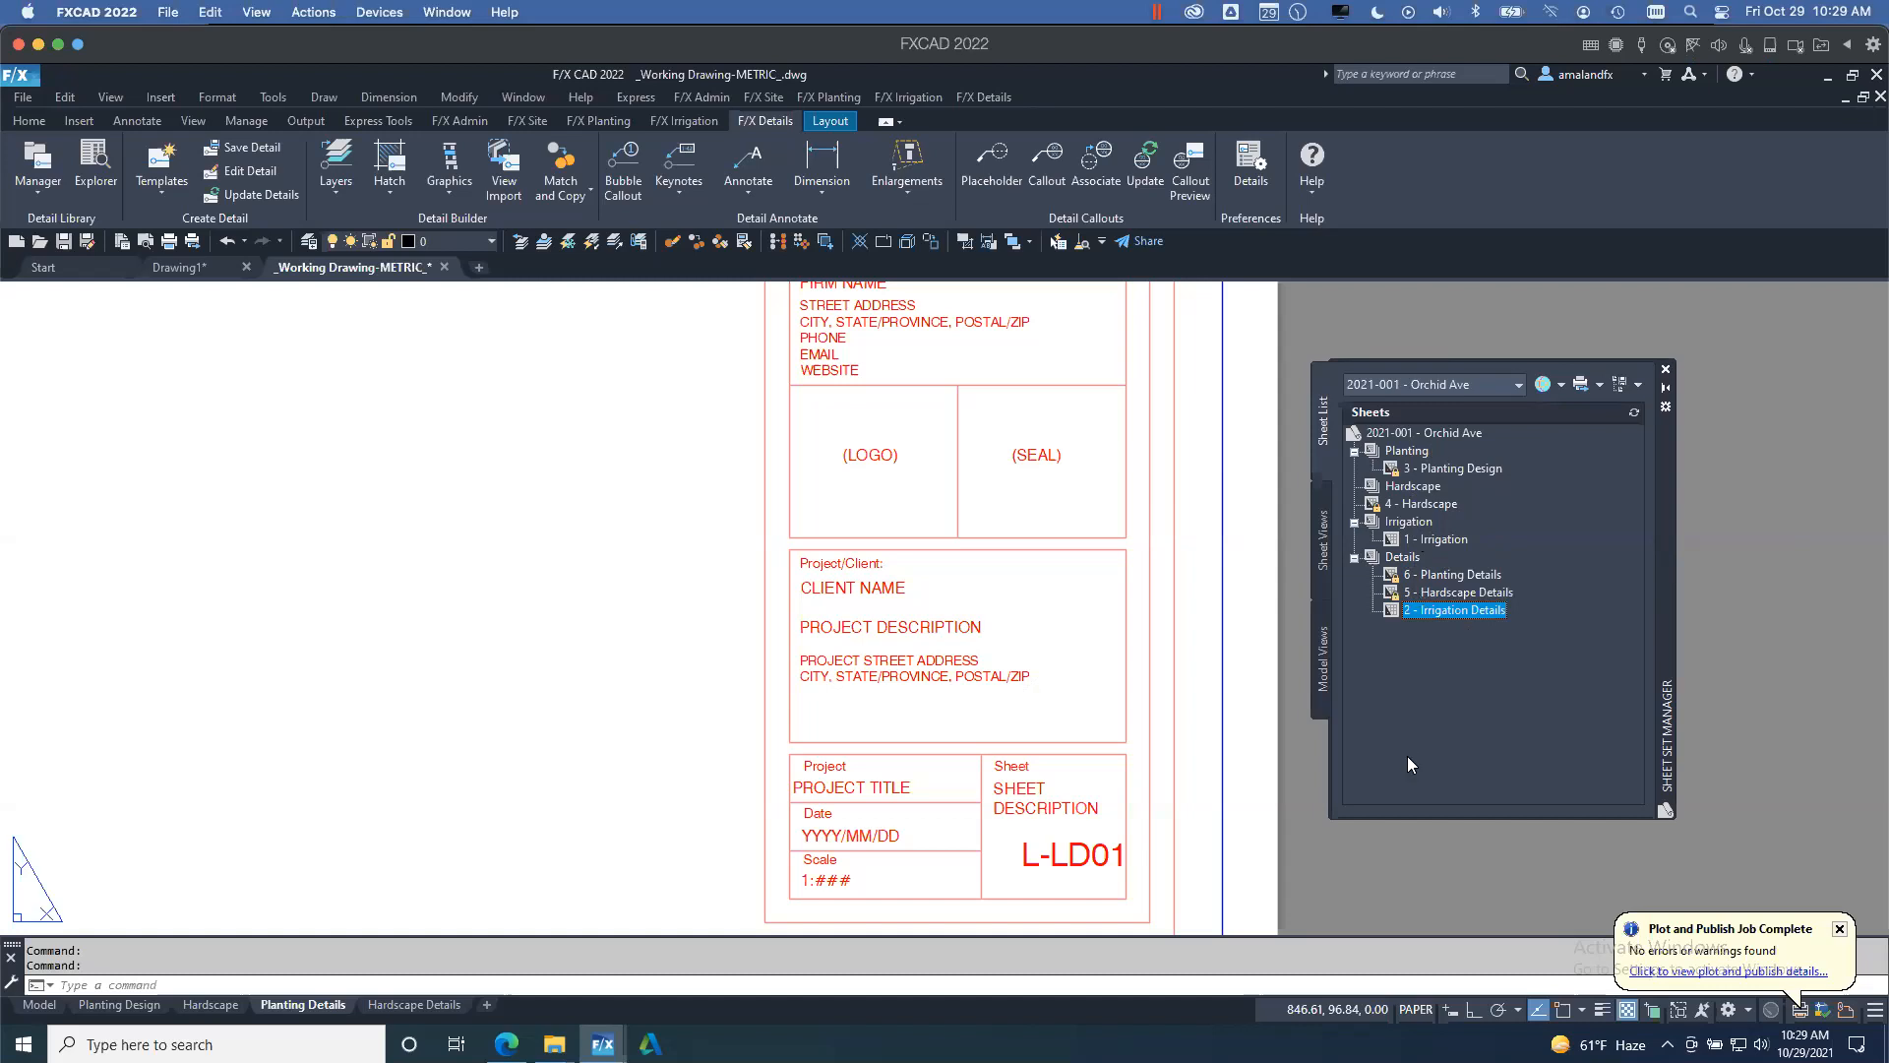
- Check the 2021-10-31 folder in File Explorer for the subset folders, then return to the sheet set
mouse_move(554, 1044)
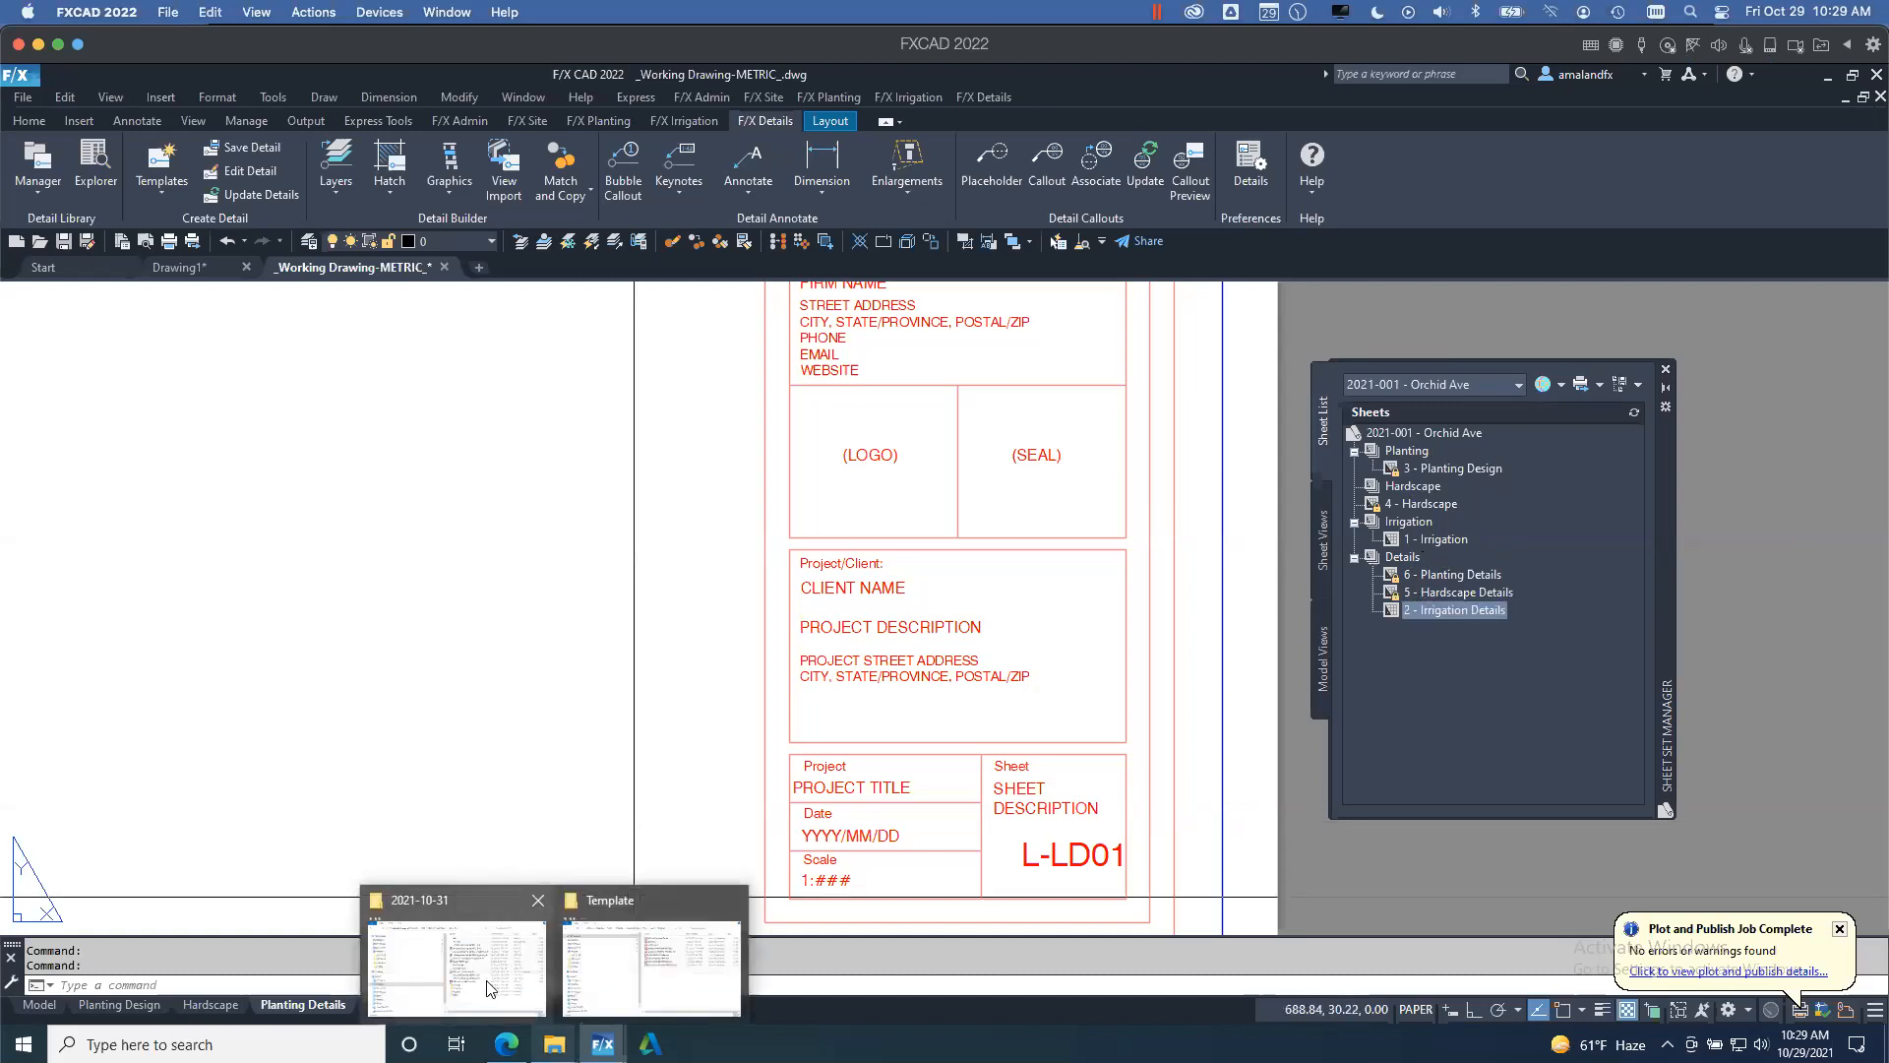
left_click(457, 959)
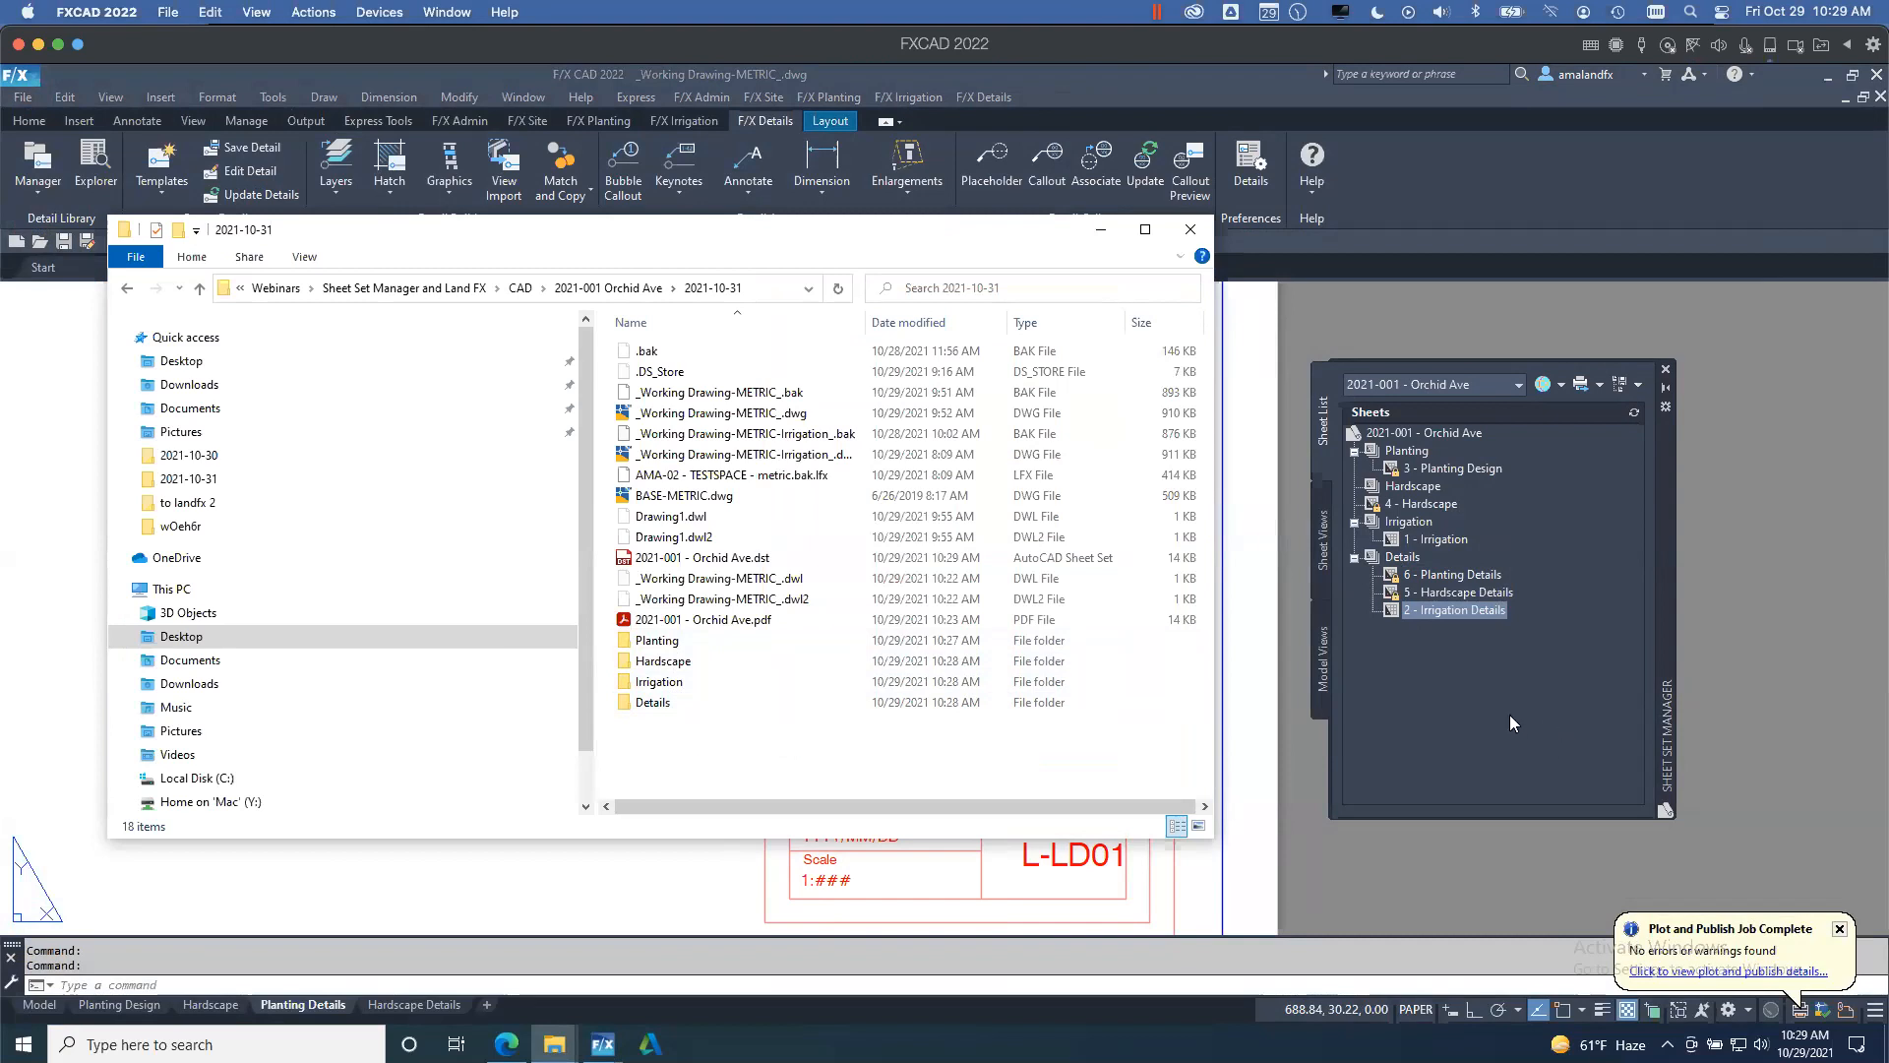
left_click(1496, 639)
- Set the sheet number of the Planting Design sheet to L-LP01 in its sheet properties
left_click(1466, 469)
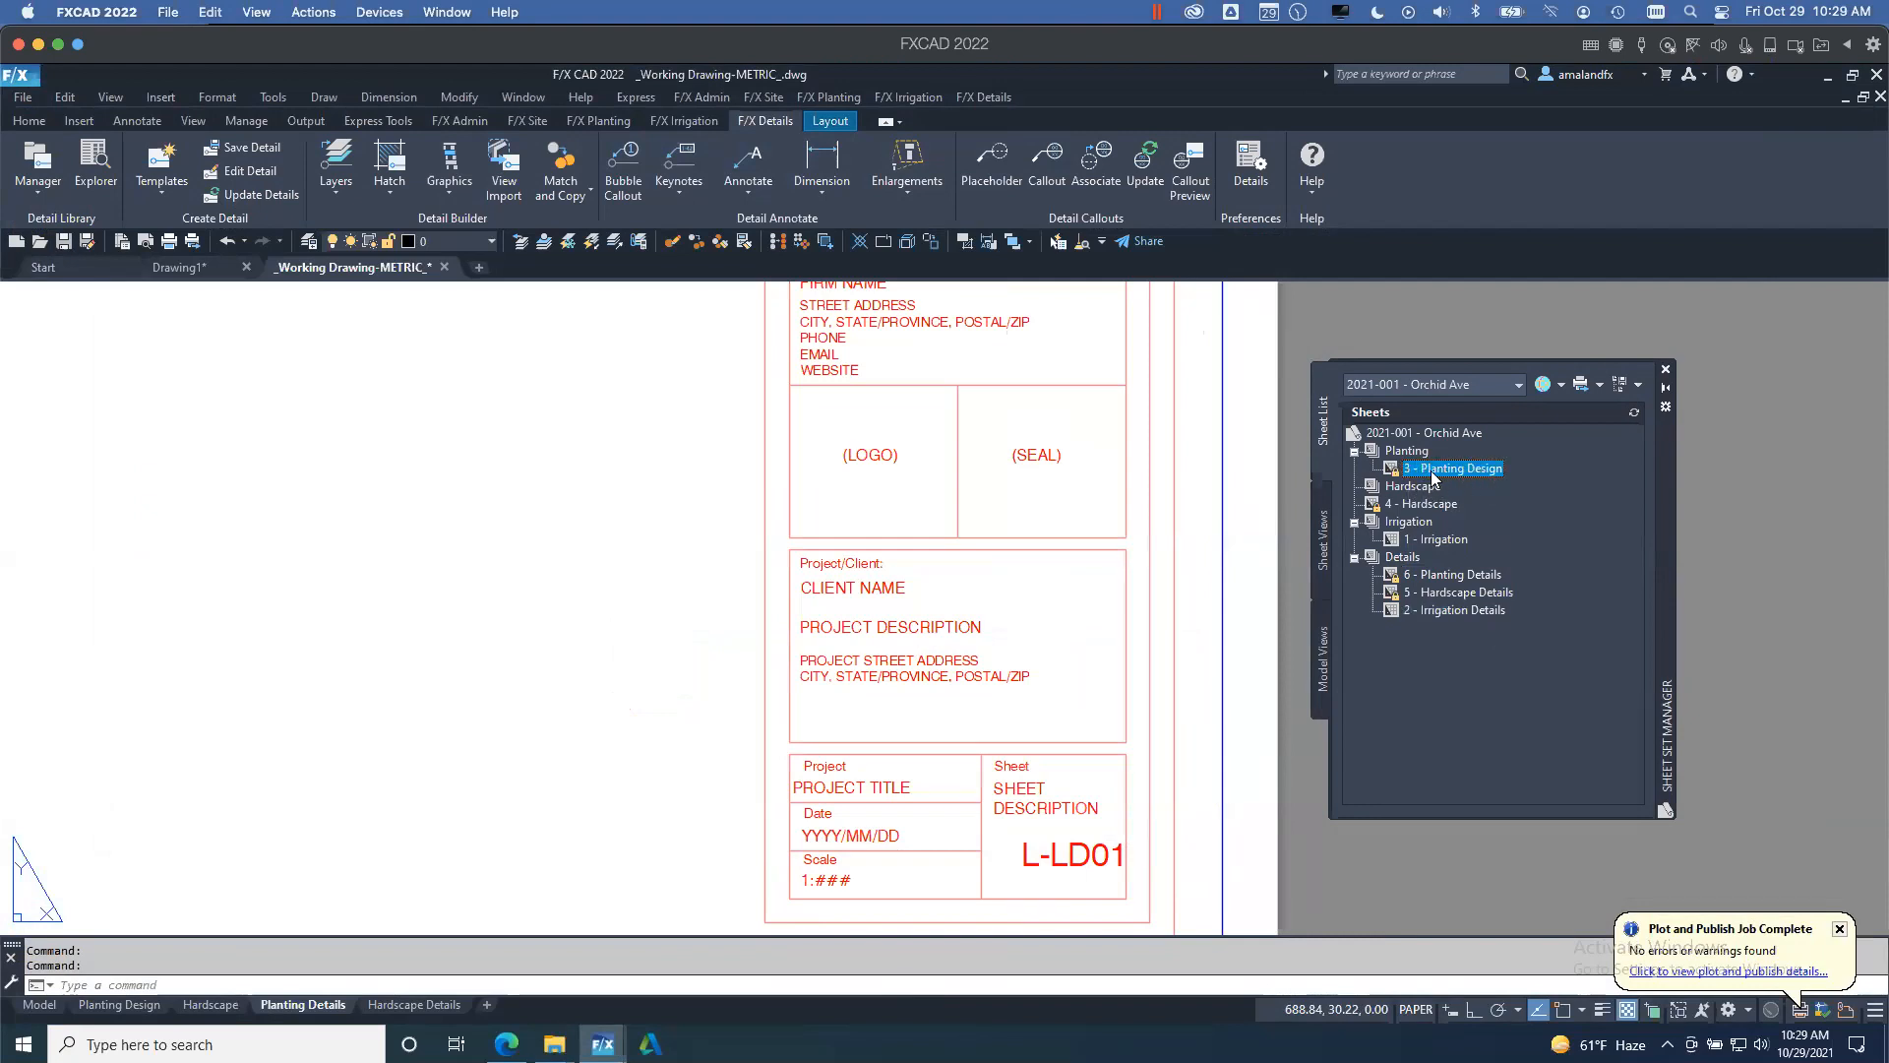
mouse_move(1420, 473)
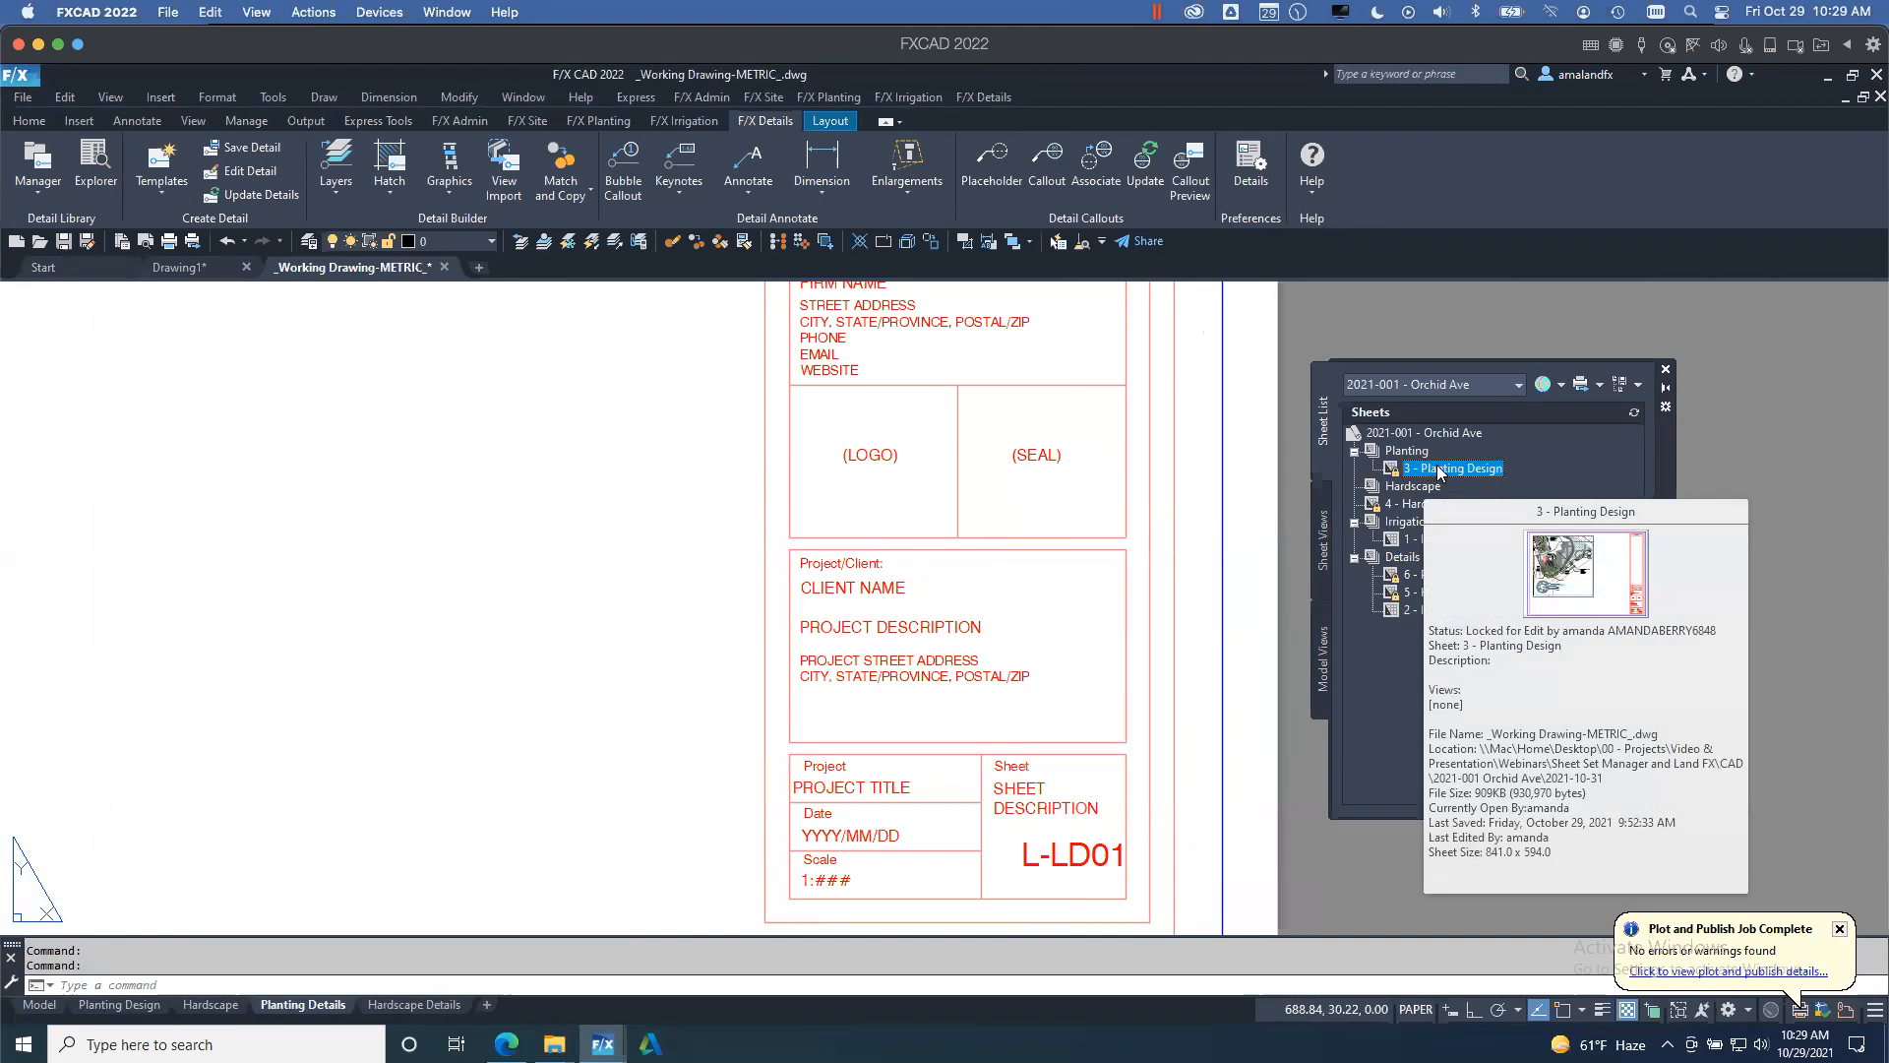
right_click(1437, 470)
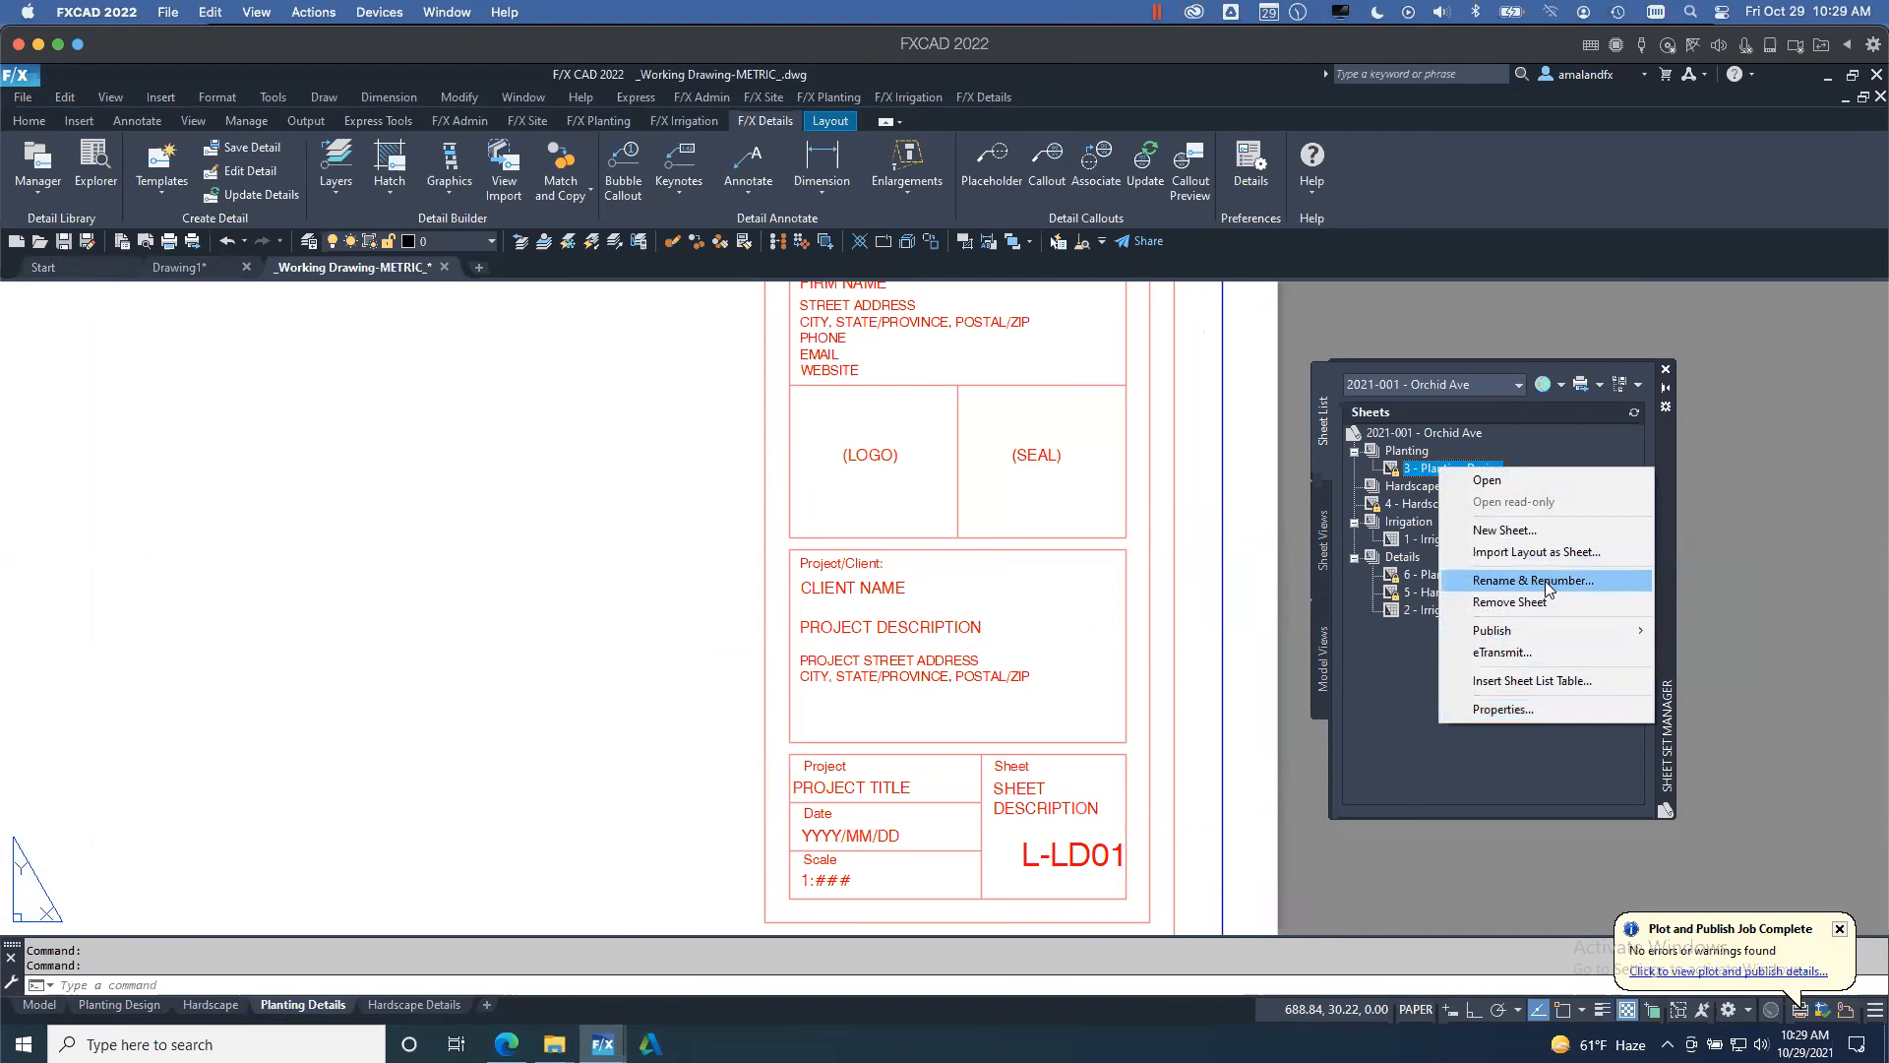
left_click(1552, 710)
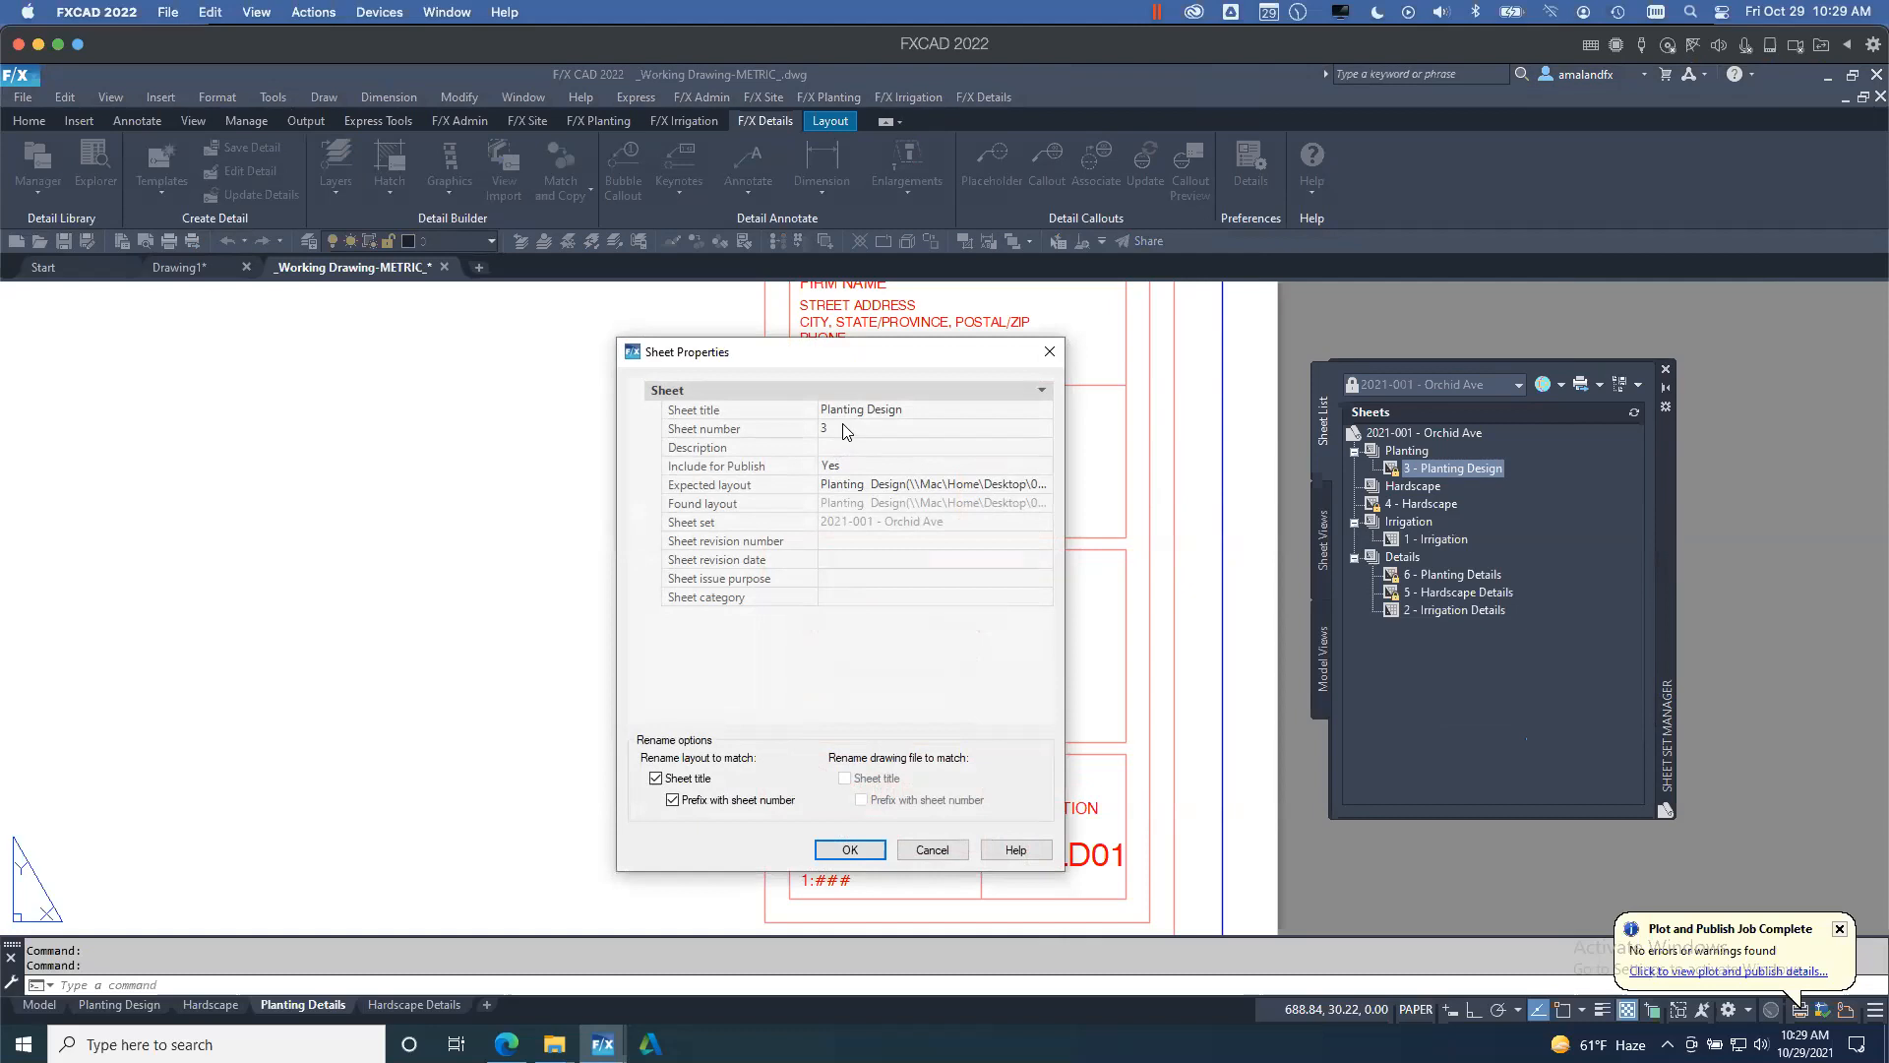
left_click_drag(875, 360, 724, 375)
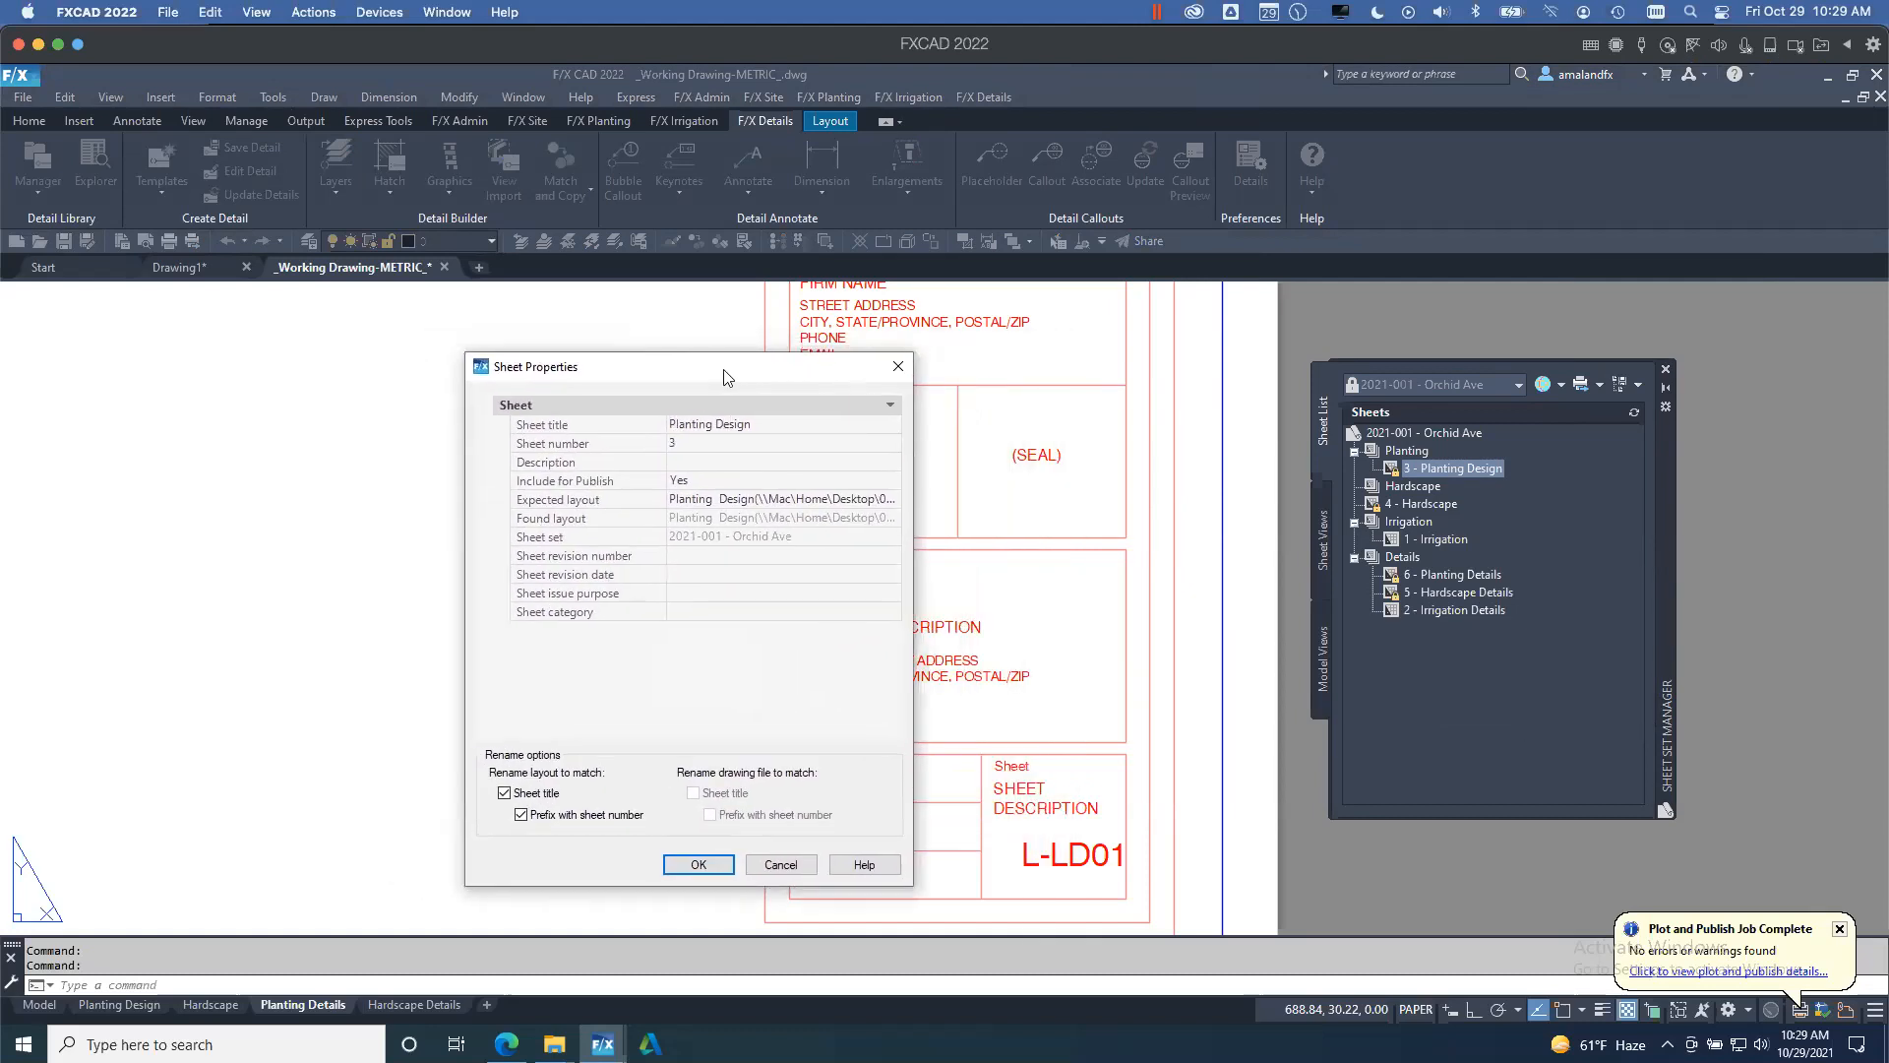
left_click(705, 446)
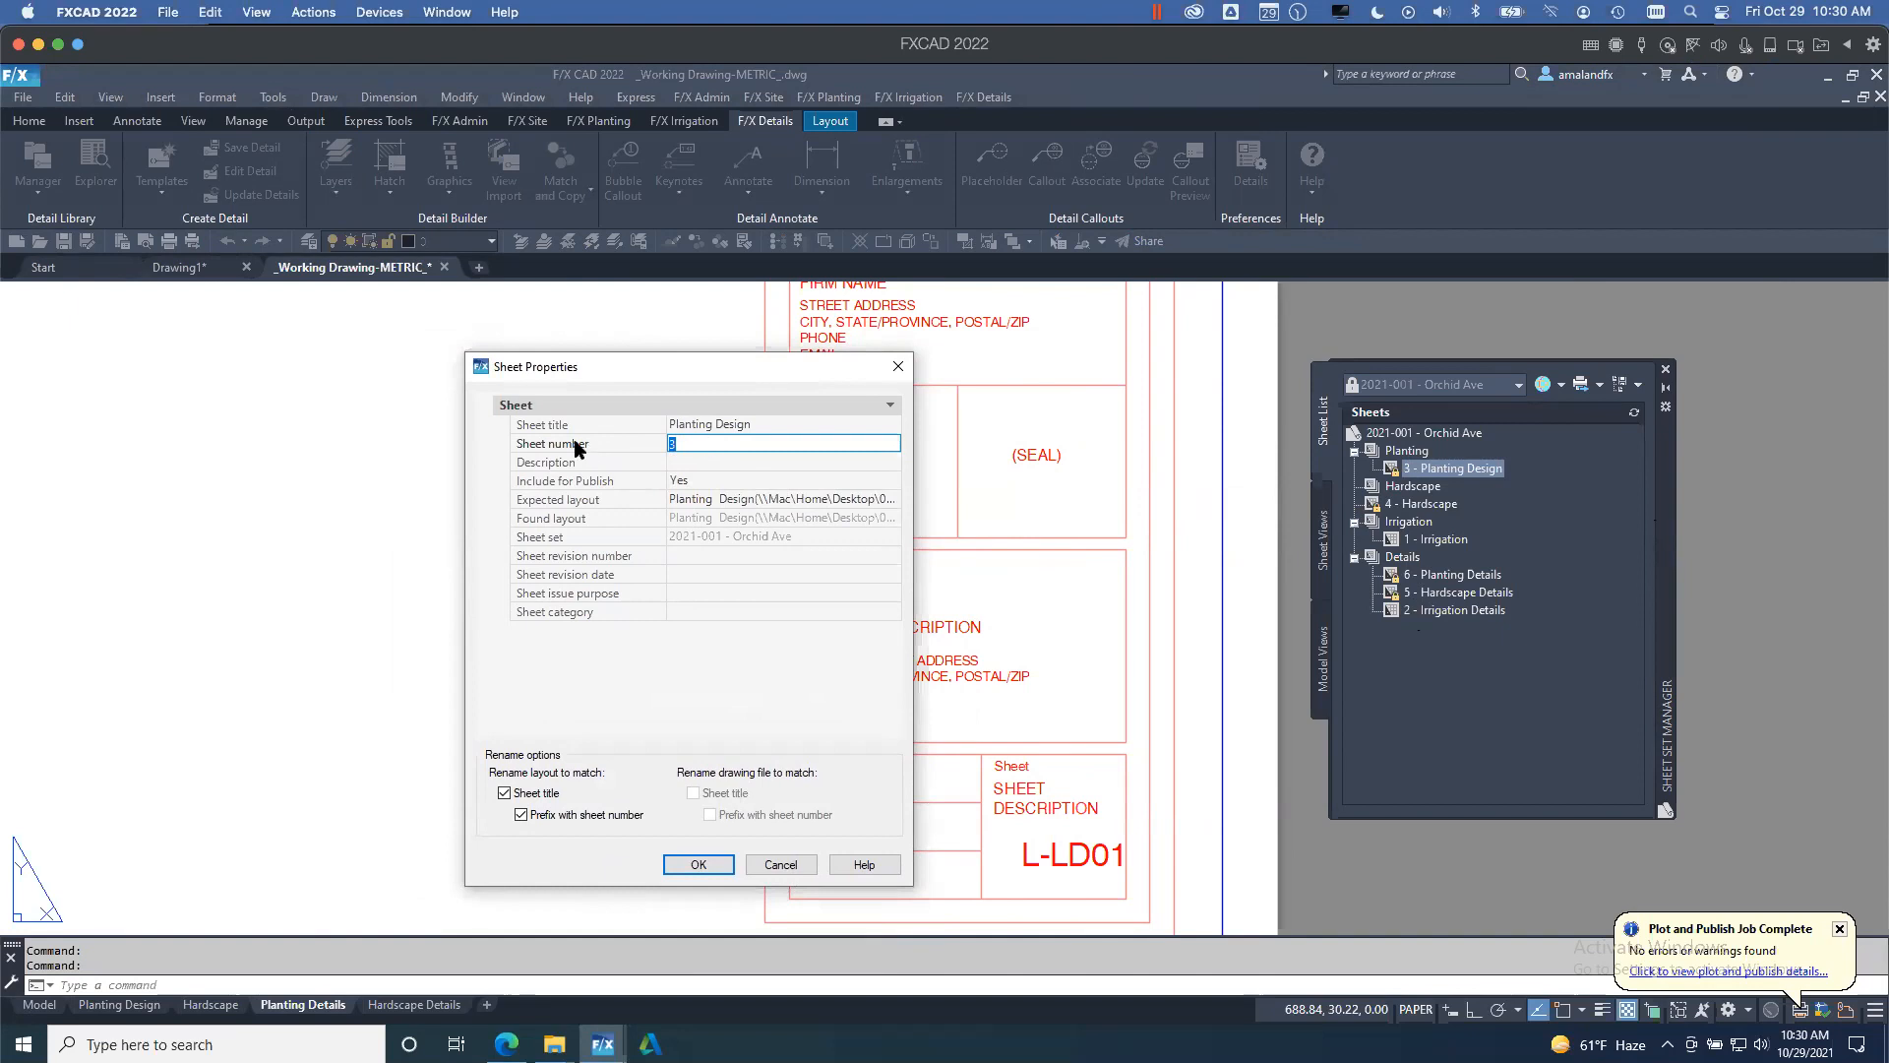
type("L-LP01")
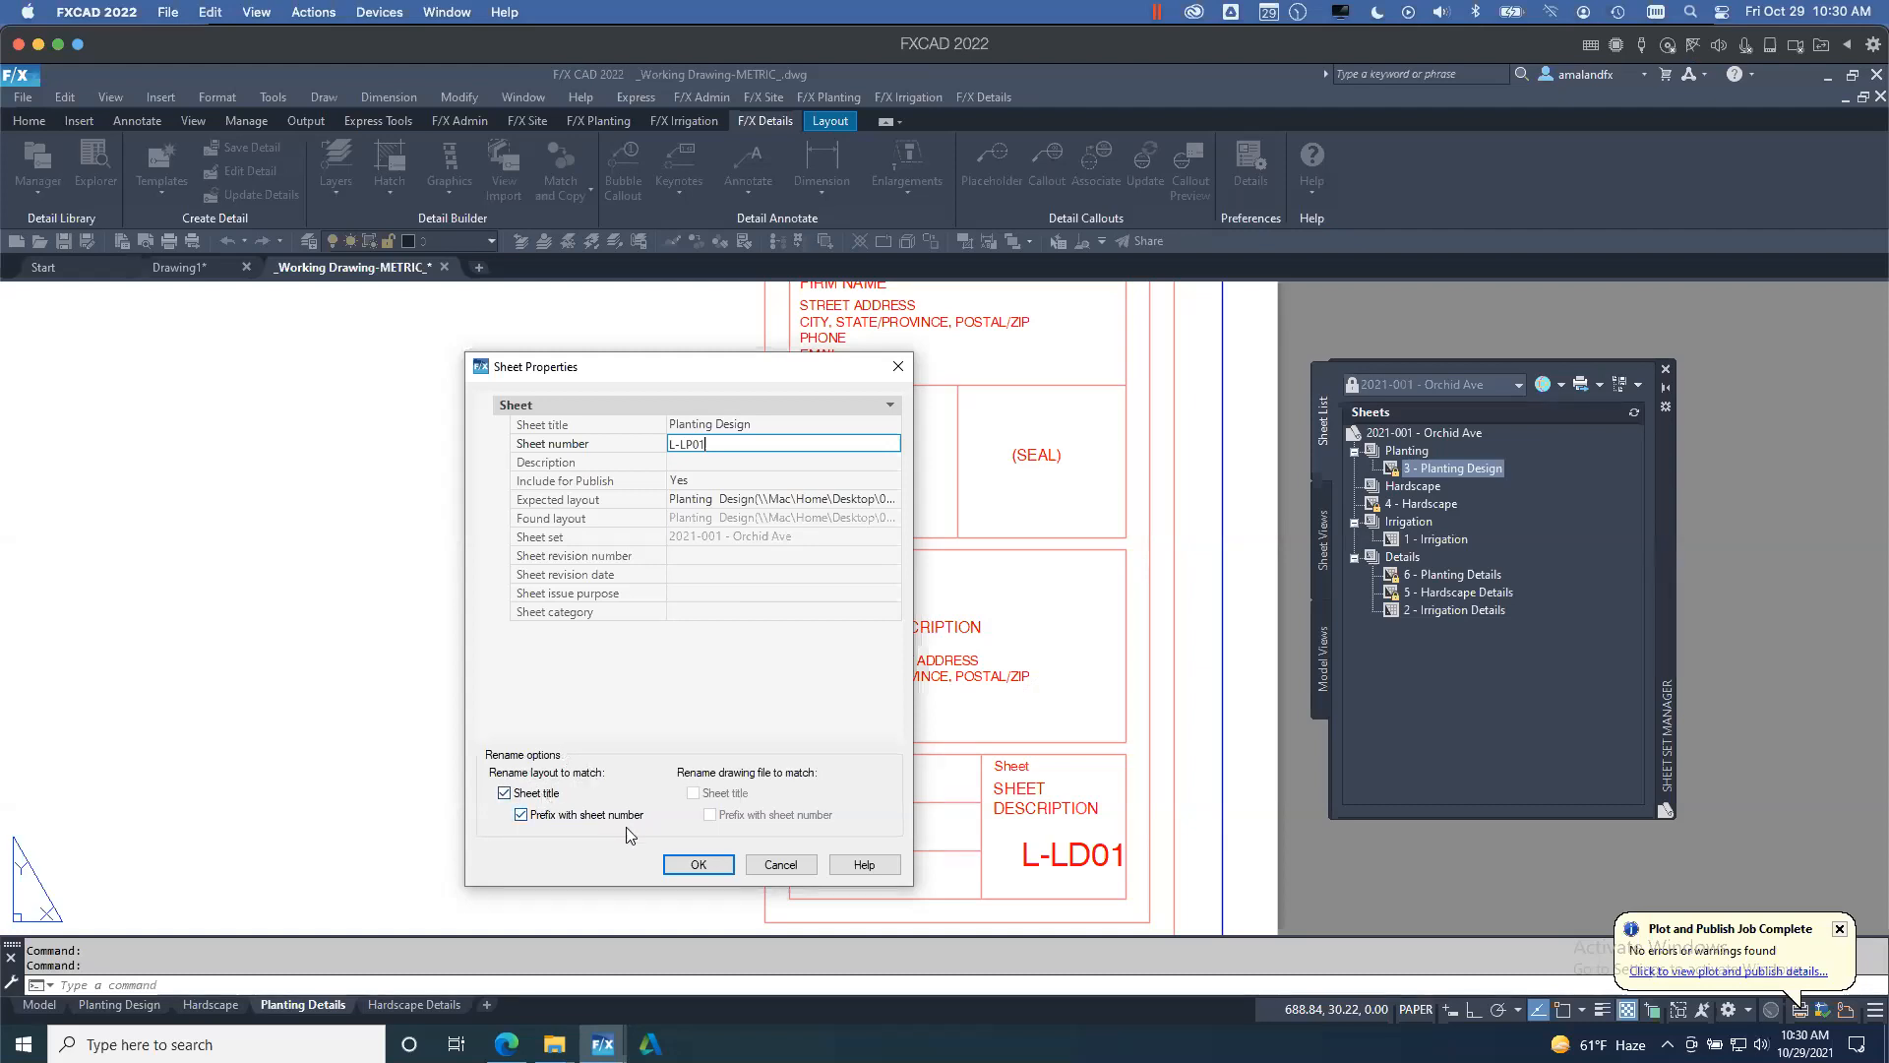
left_click(698, 865)
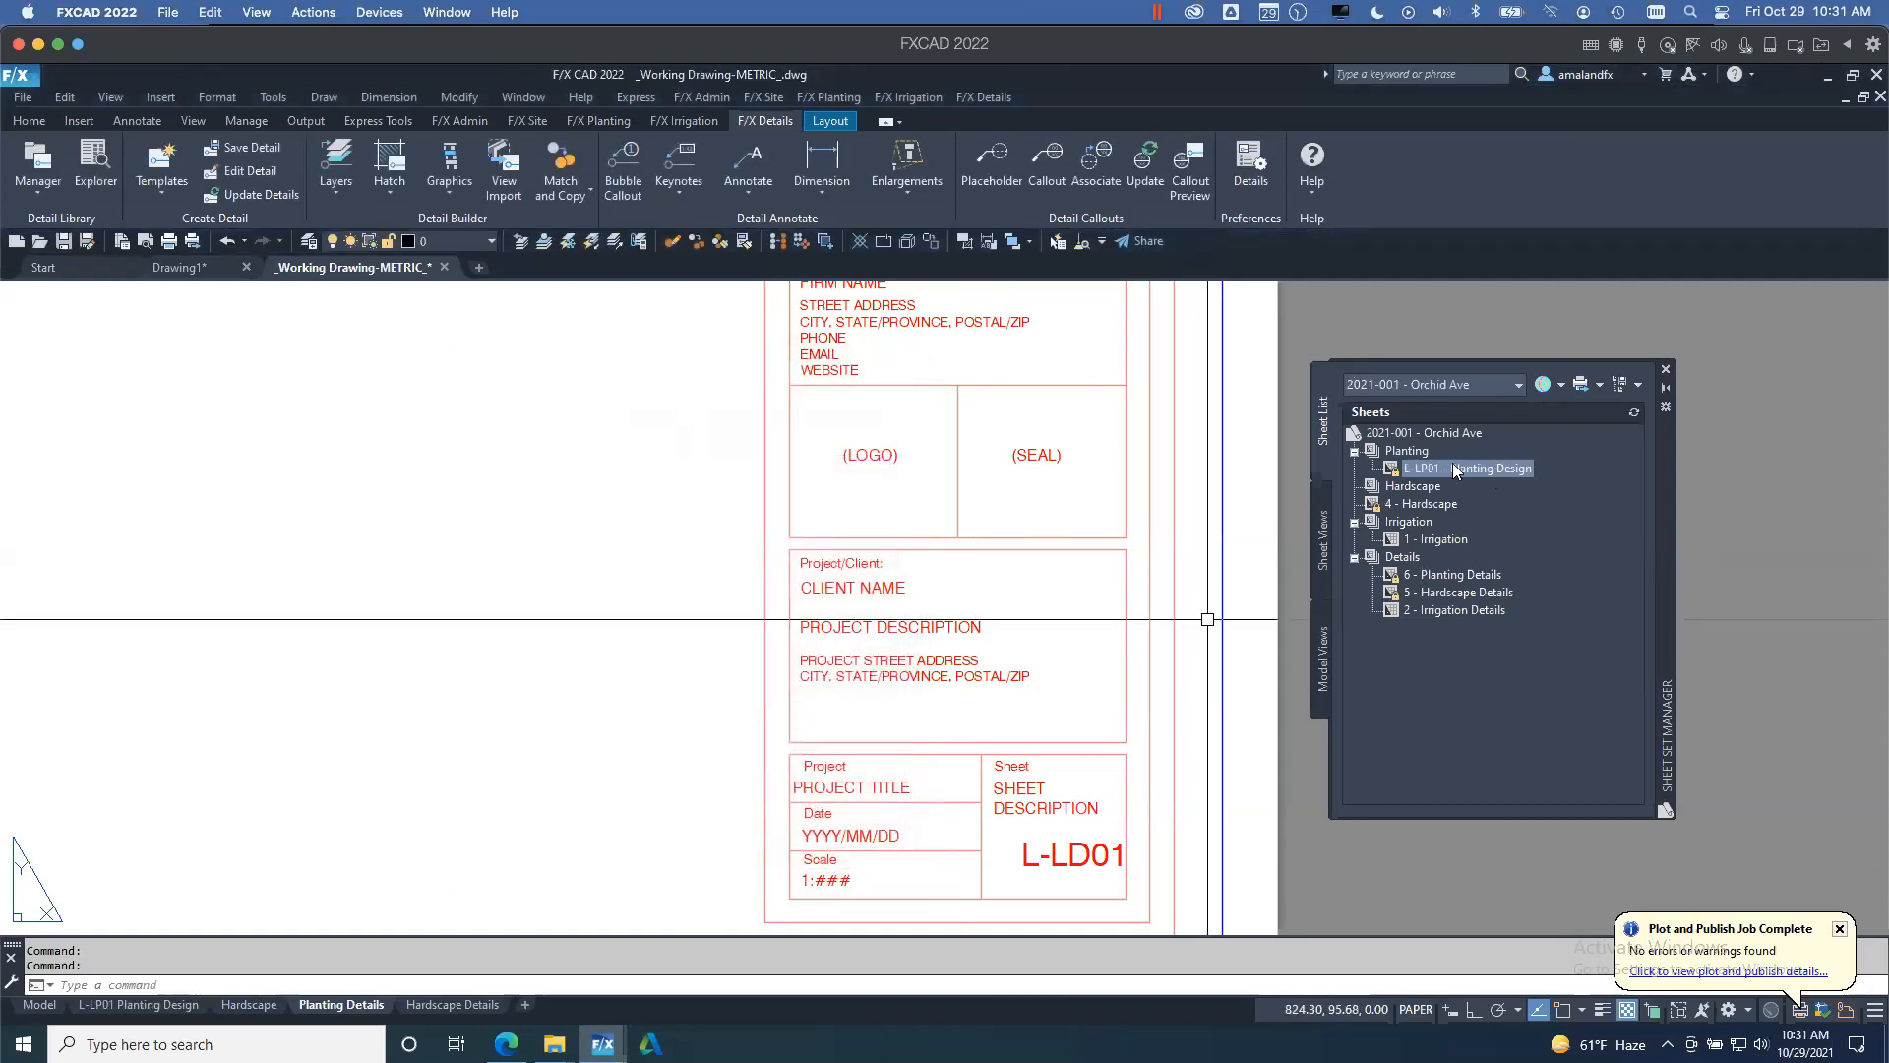
- Open the L-LP01 Planting Design layout and examine the title block's sheet number and attributes without changing them
mouse_move(172, 1006)
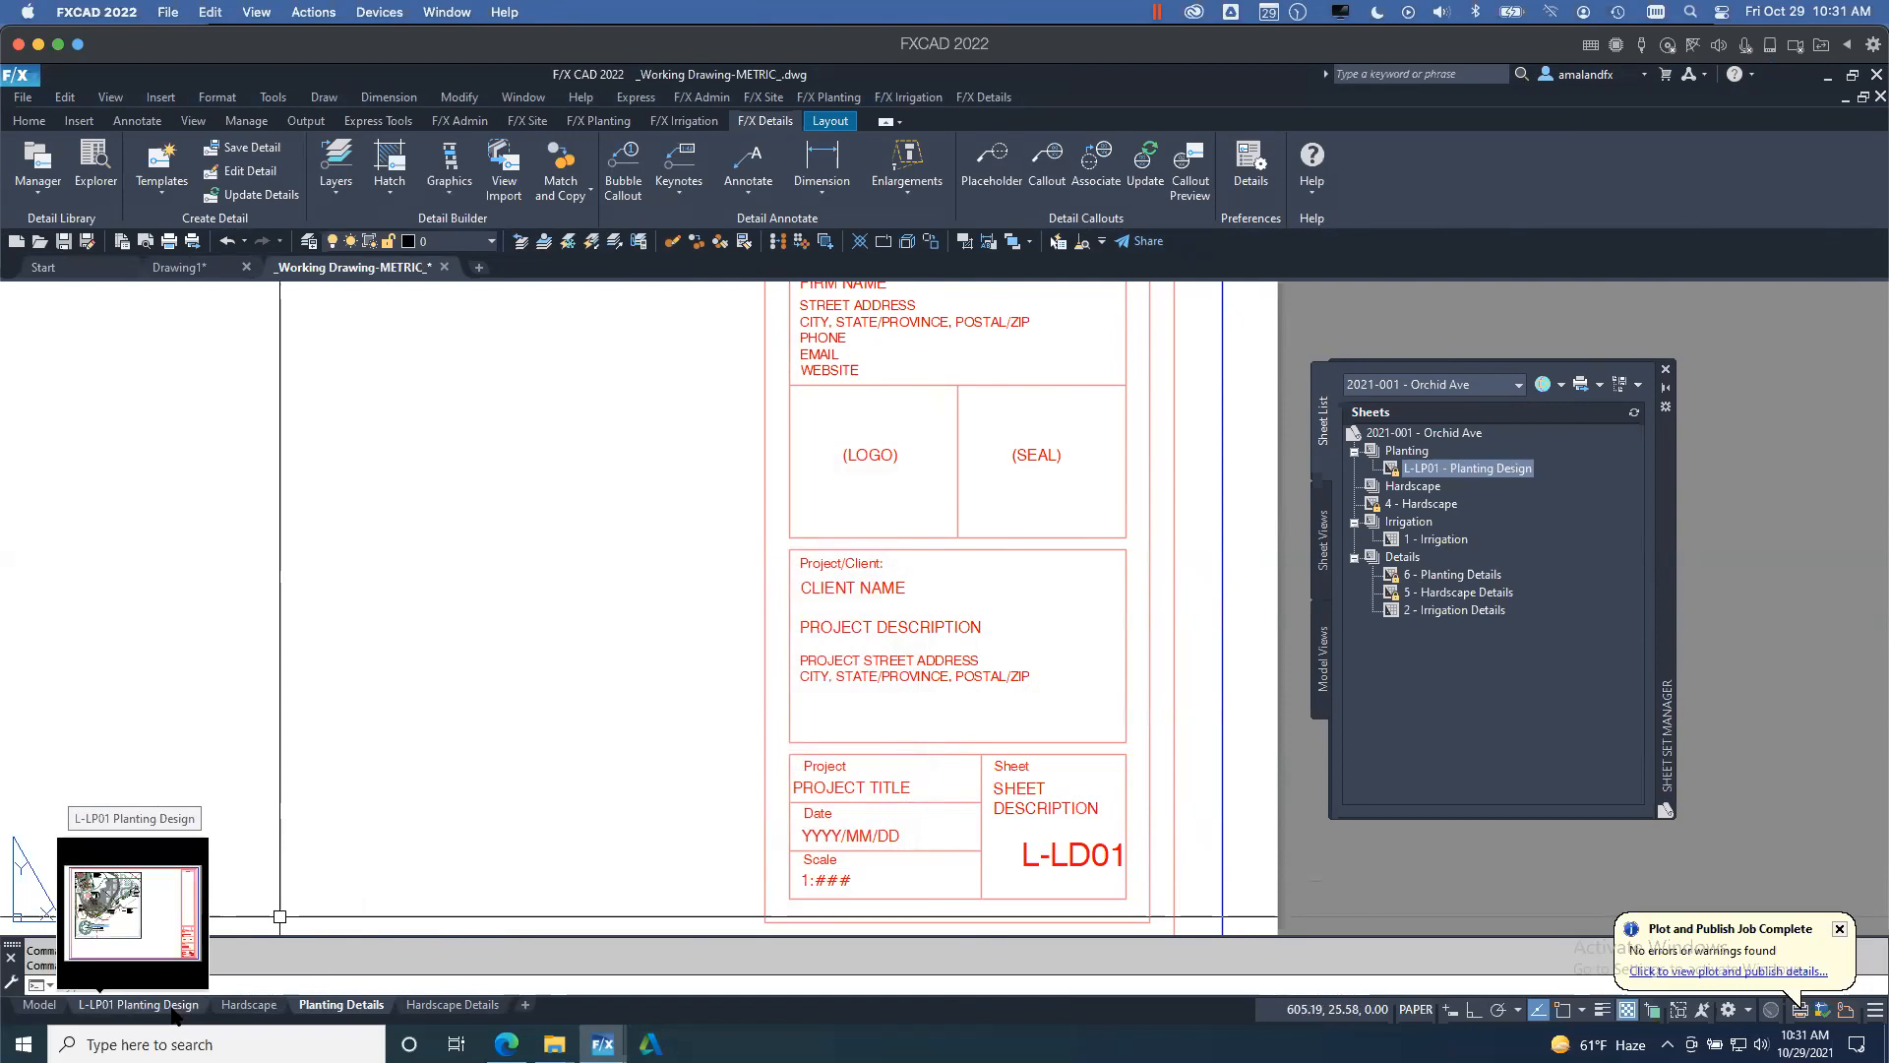
left_click(173, 1006)
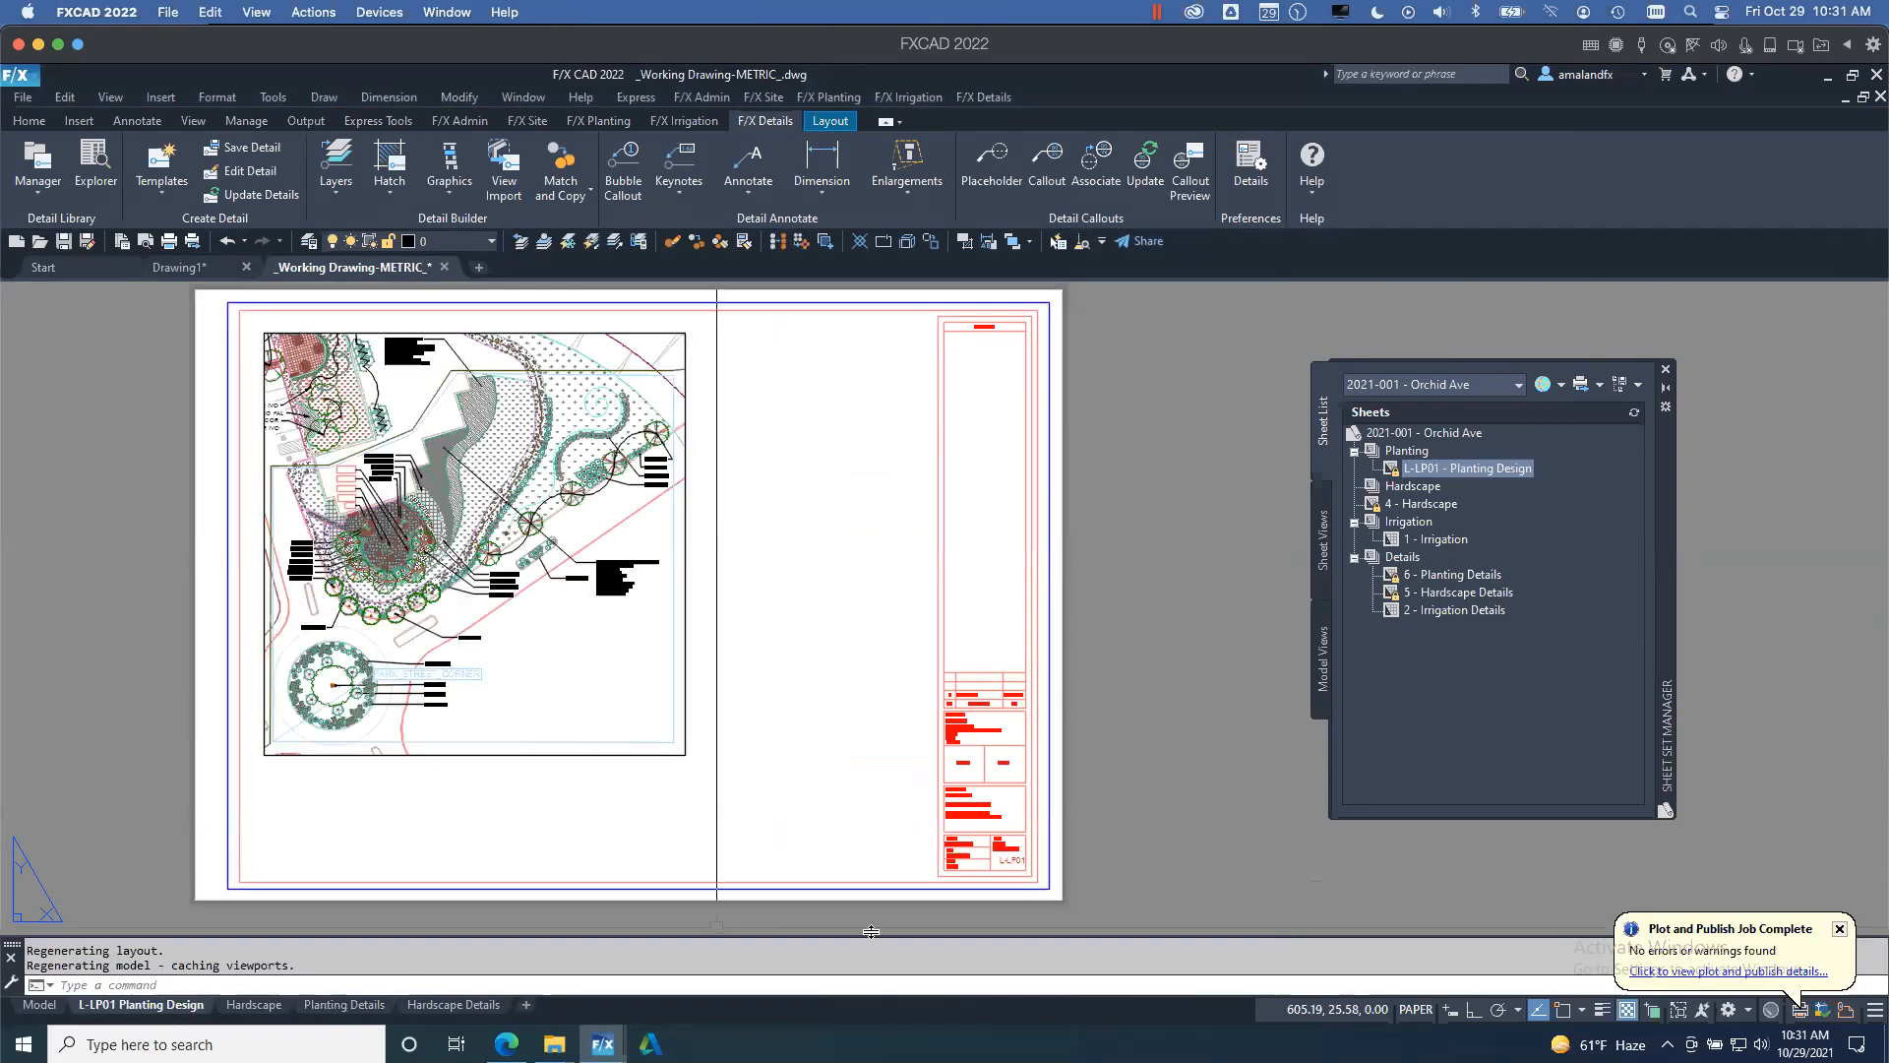
scroll(1017, 869, "up", 6)
scroll(966, 816, "down", 1)
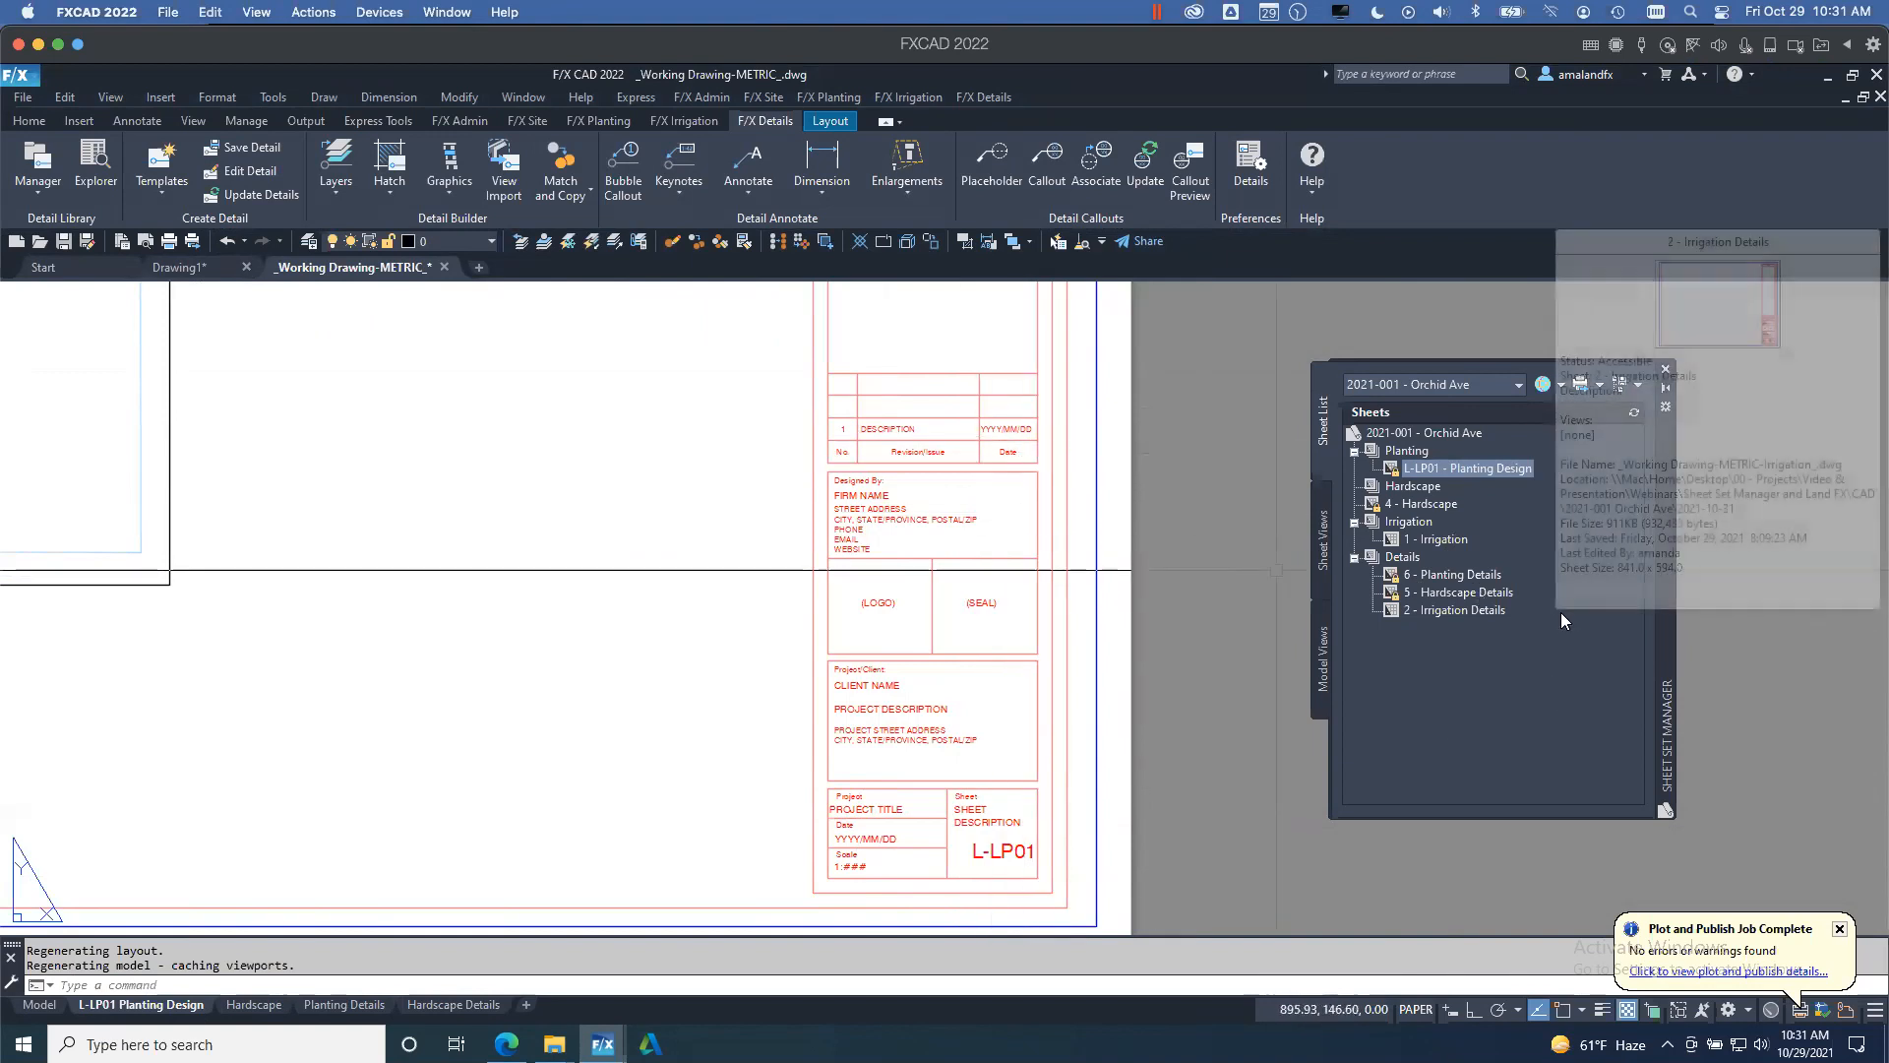
left_click(1036, 557)
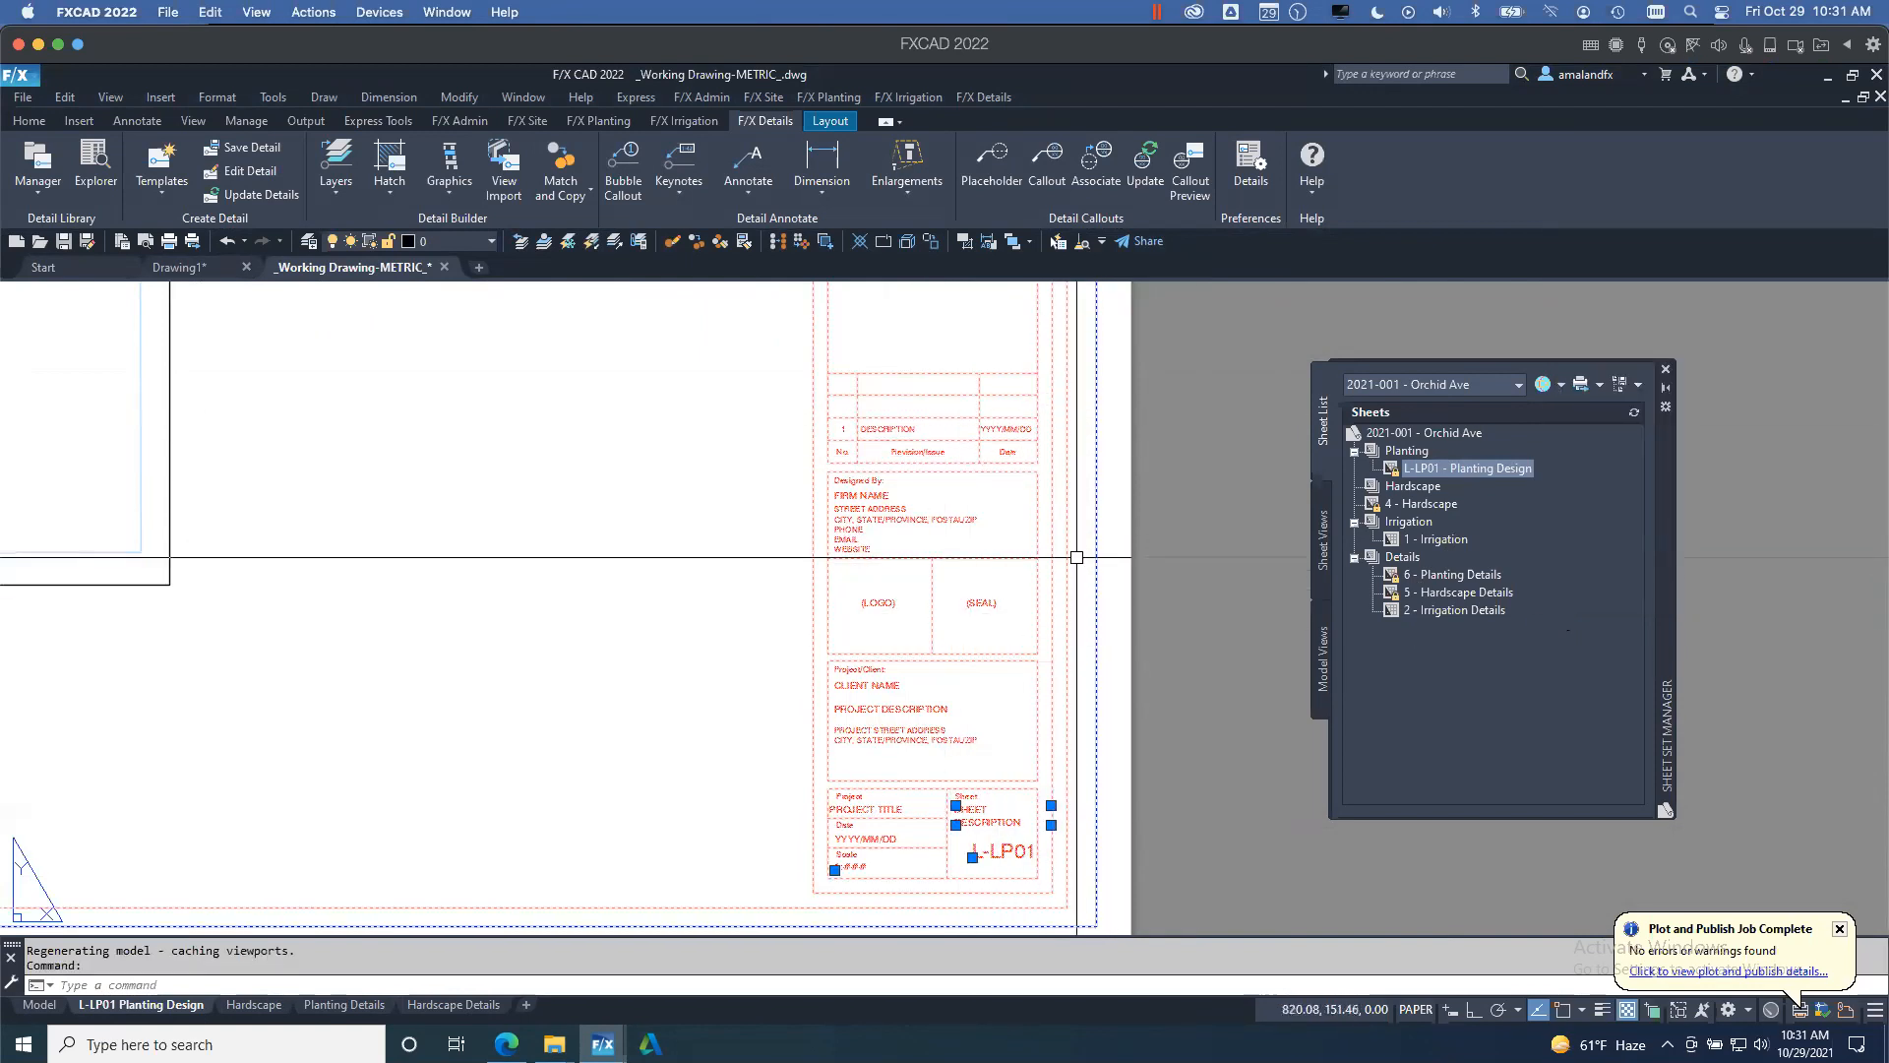
double_click(1005, 650)
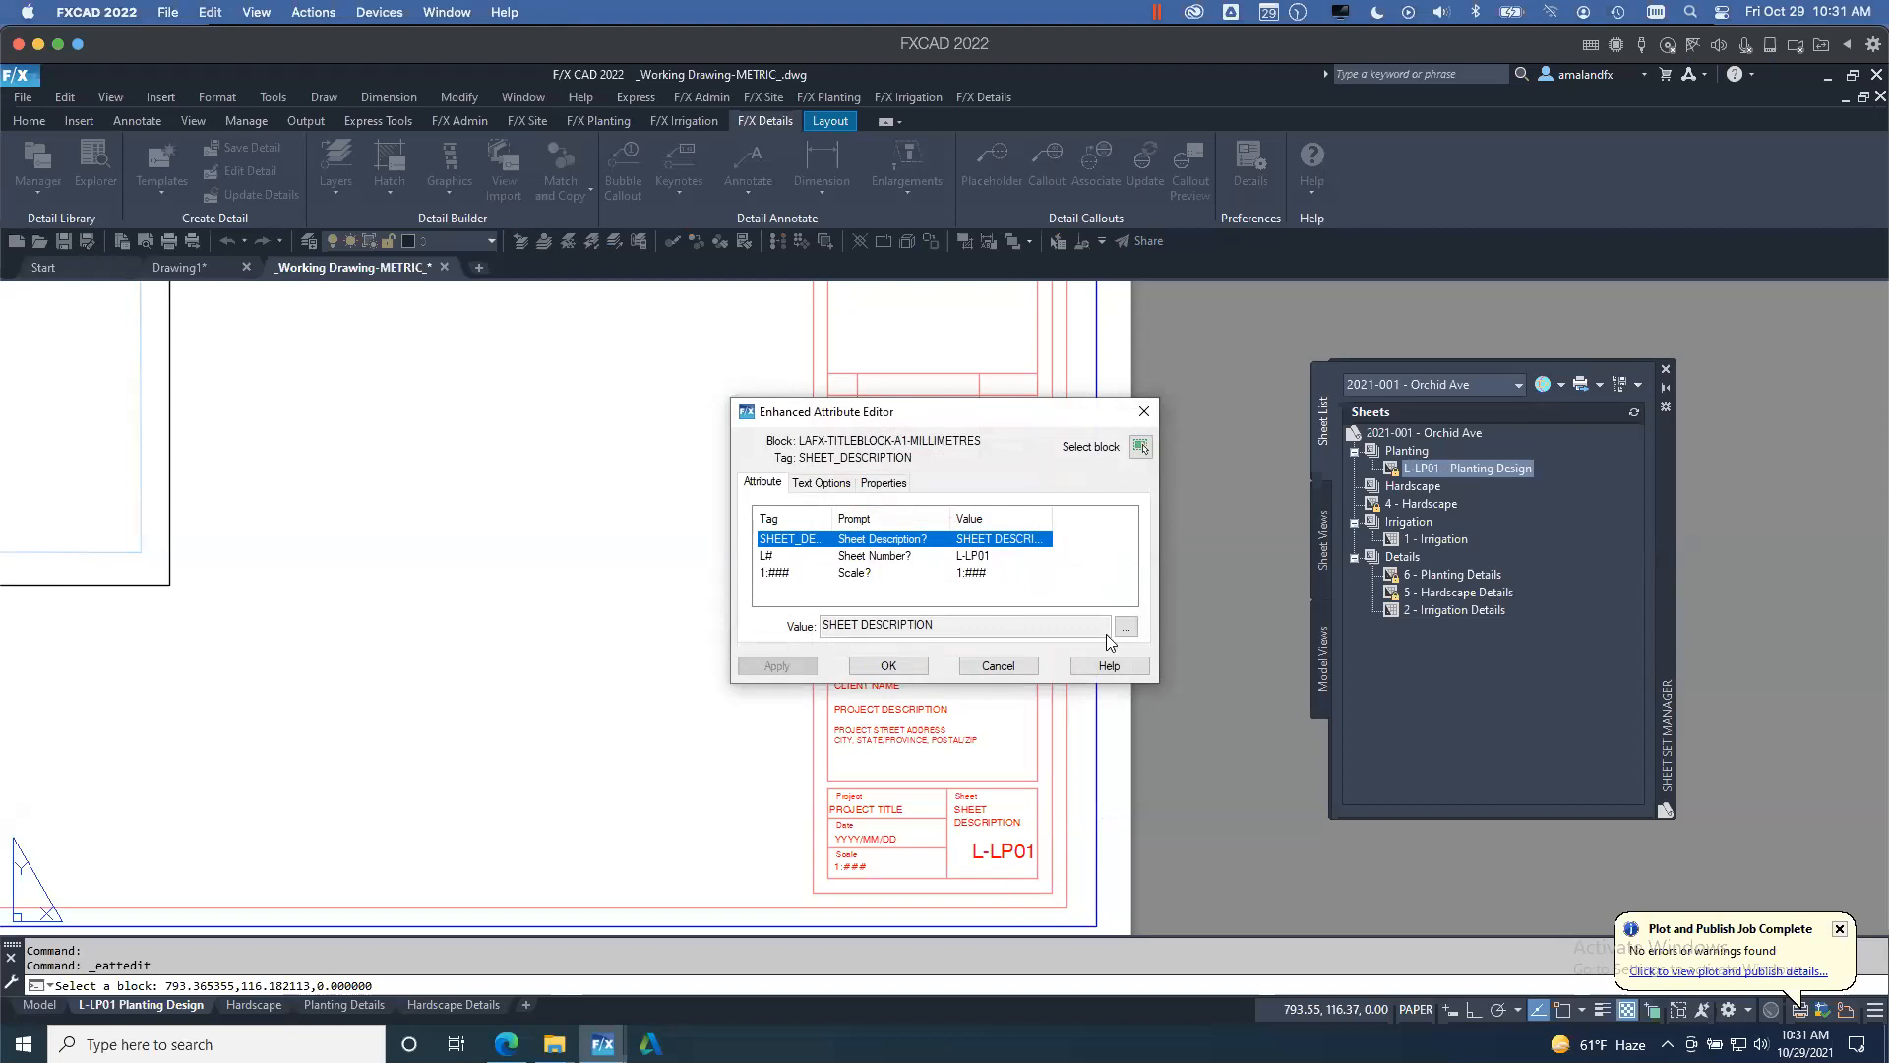
left_click(998, 666)
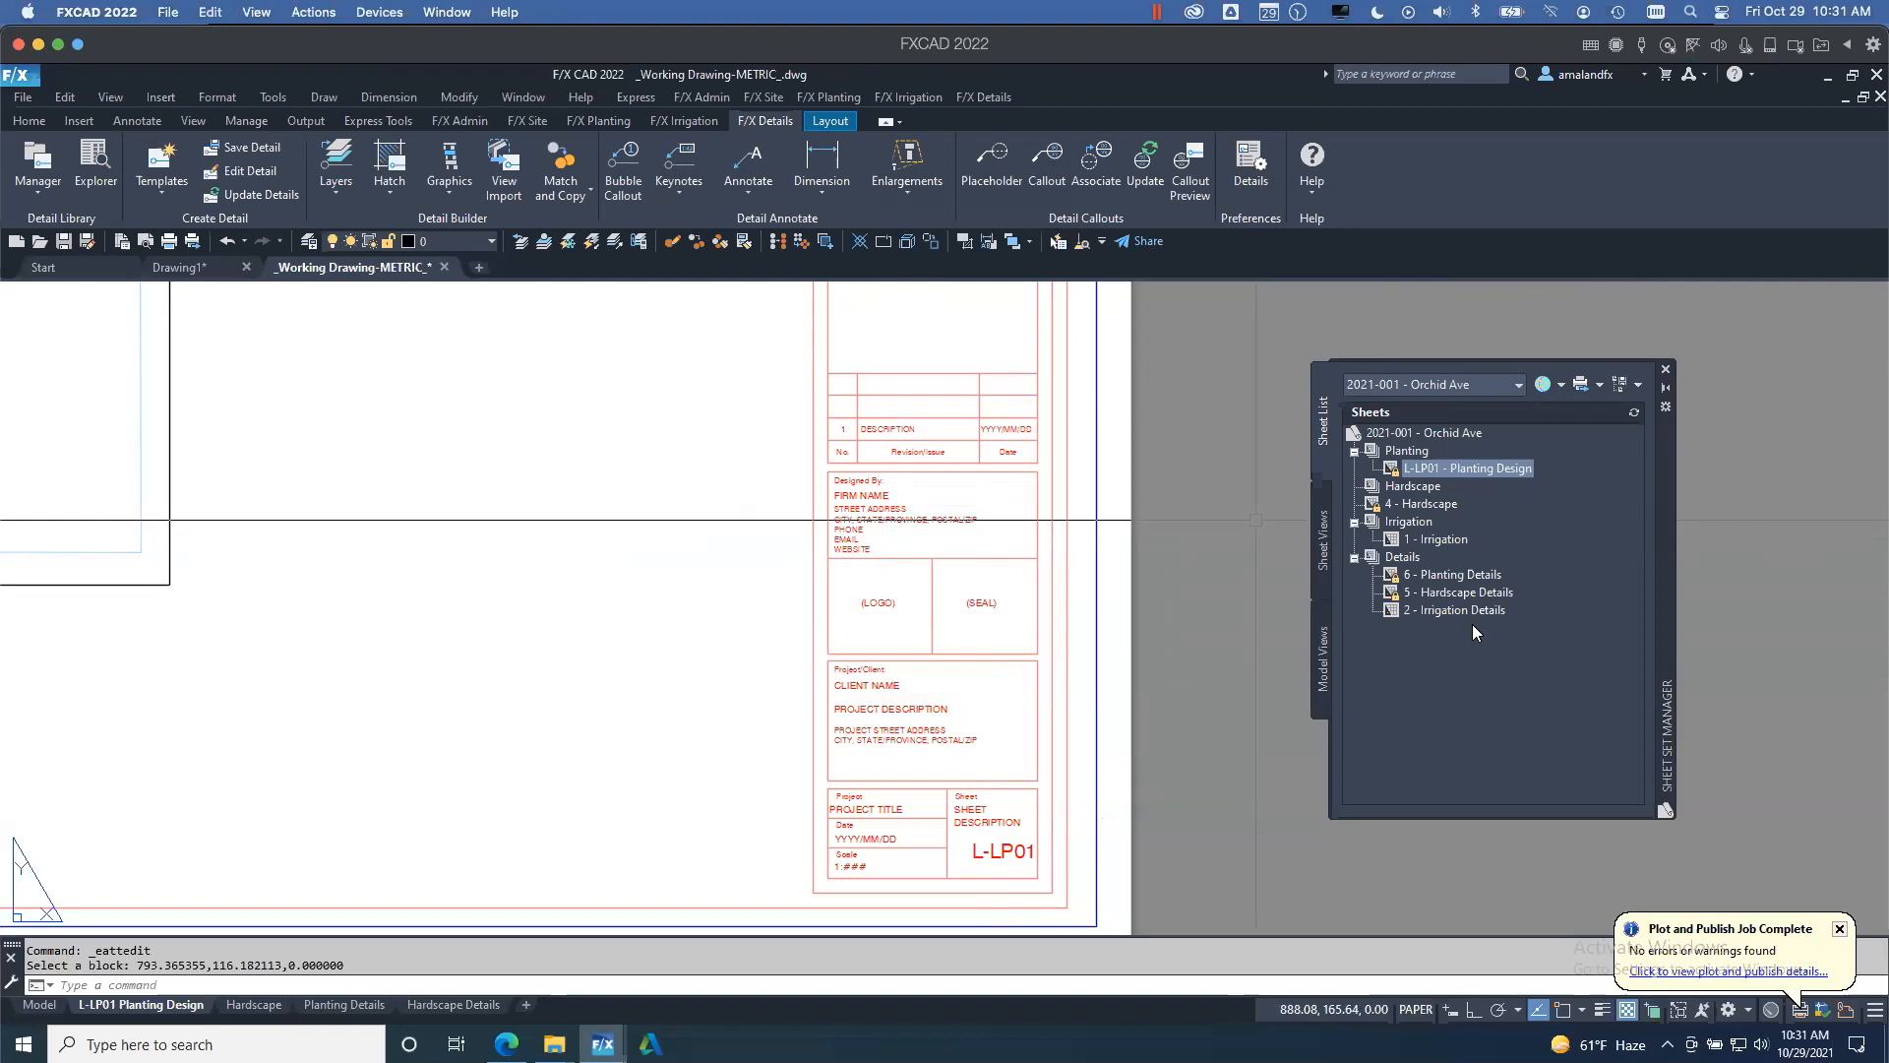
- Renumber the Hardscape sheet as L-LH-01, keeping its title
right_click(1431, 503)
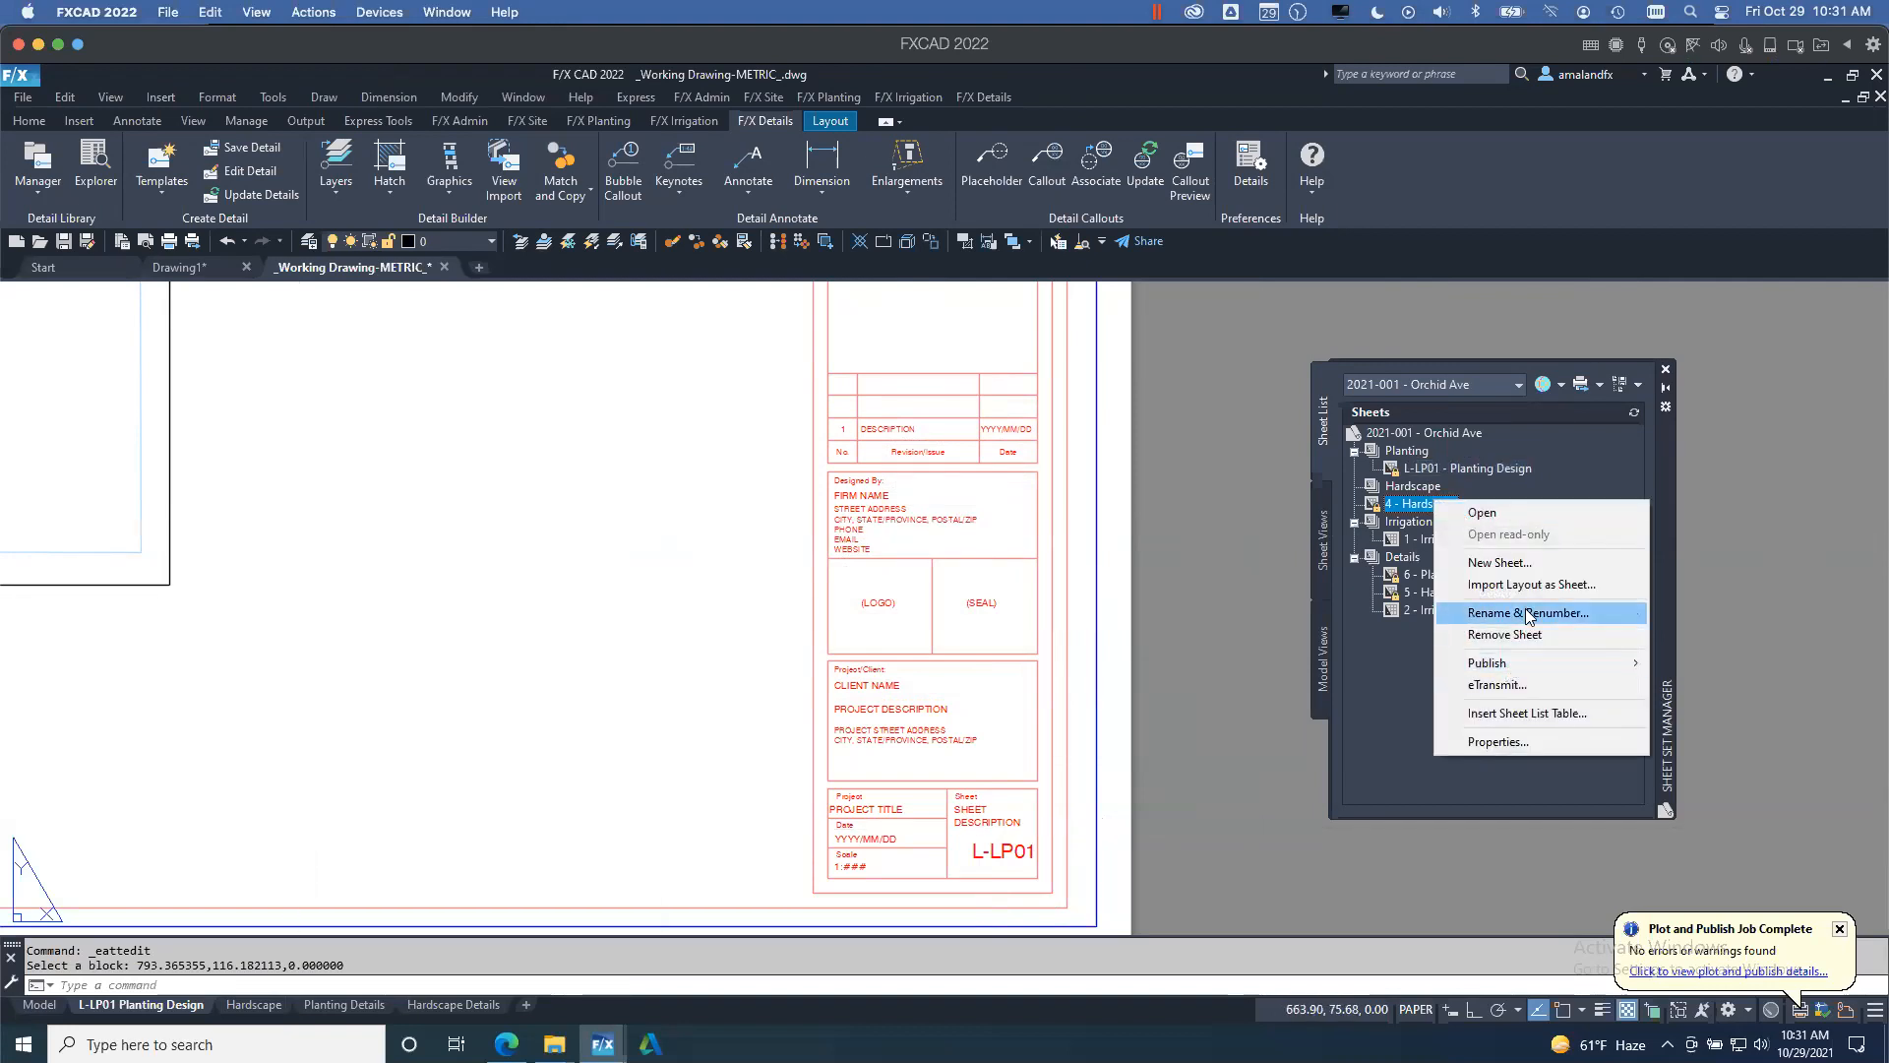
left_click(1527, 613)
left_click_drag(1579, 702, 806, 512)
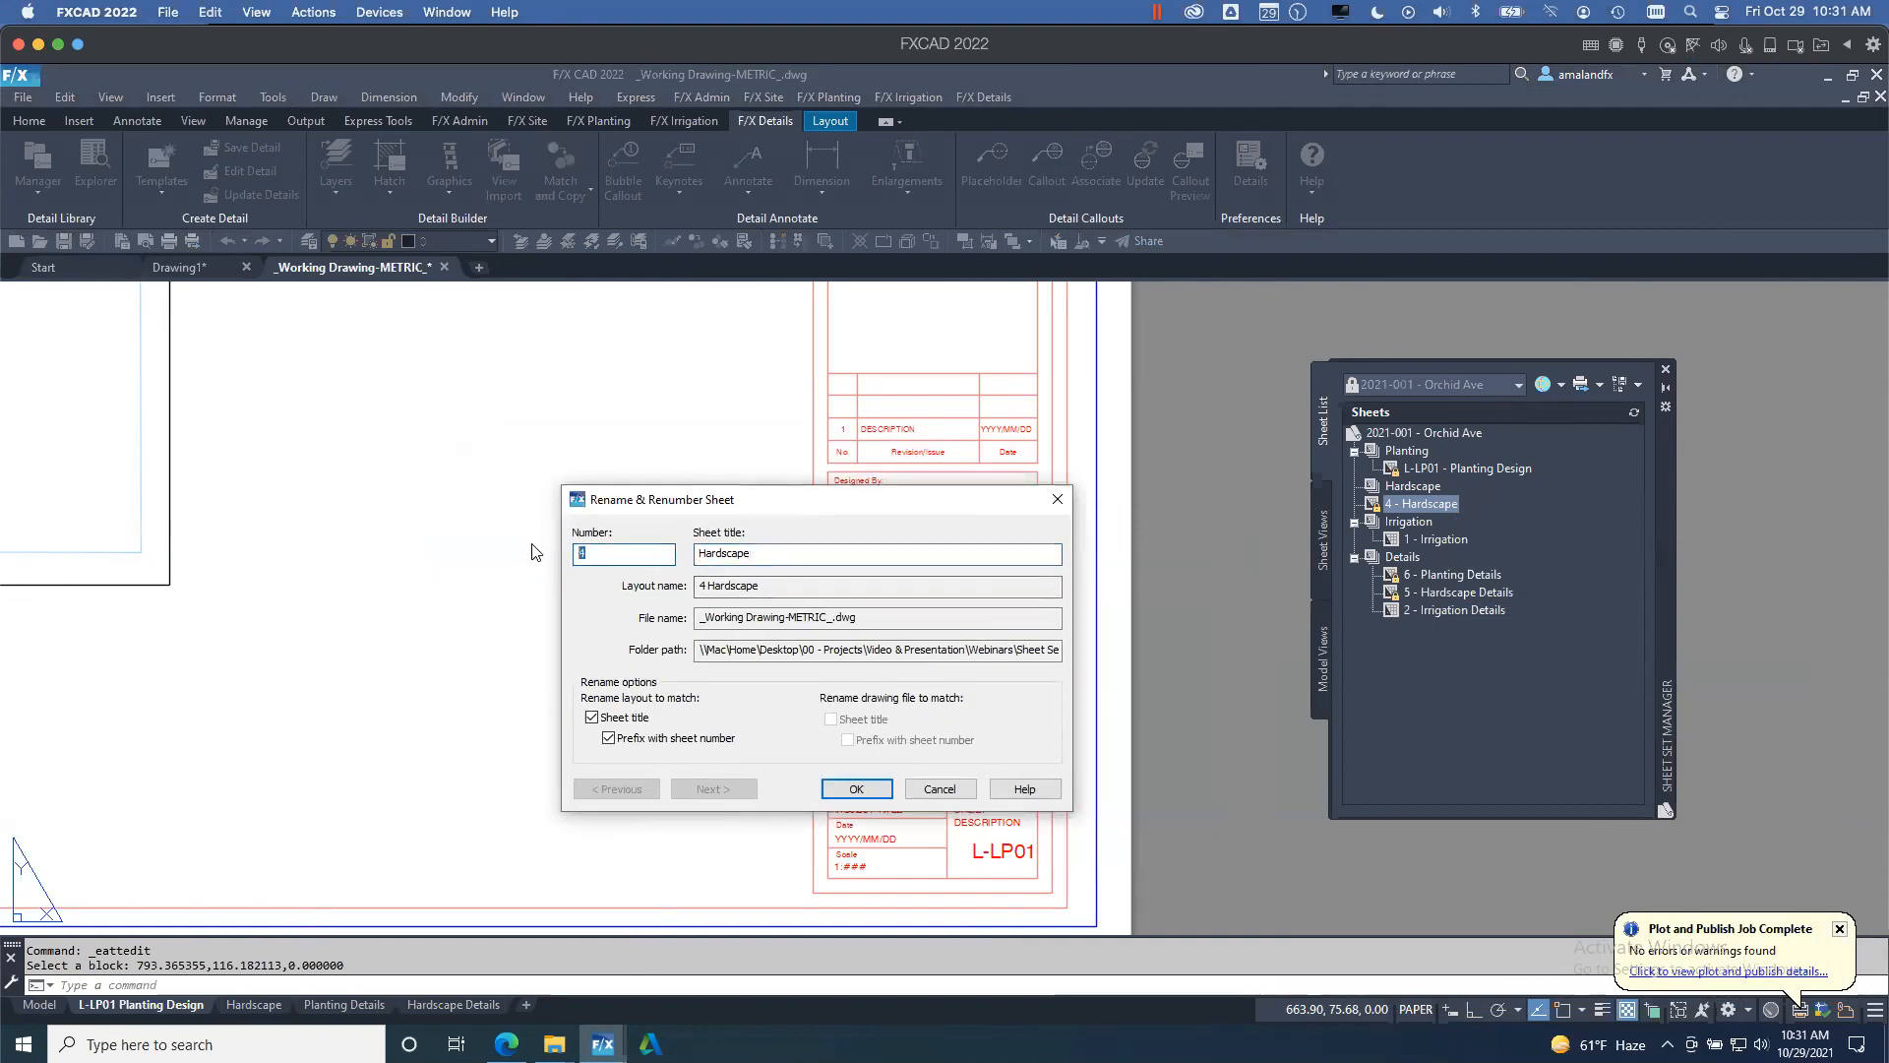
type("L-LH-01")
left_click(856, 789)
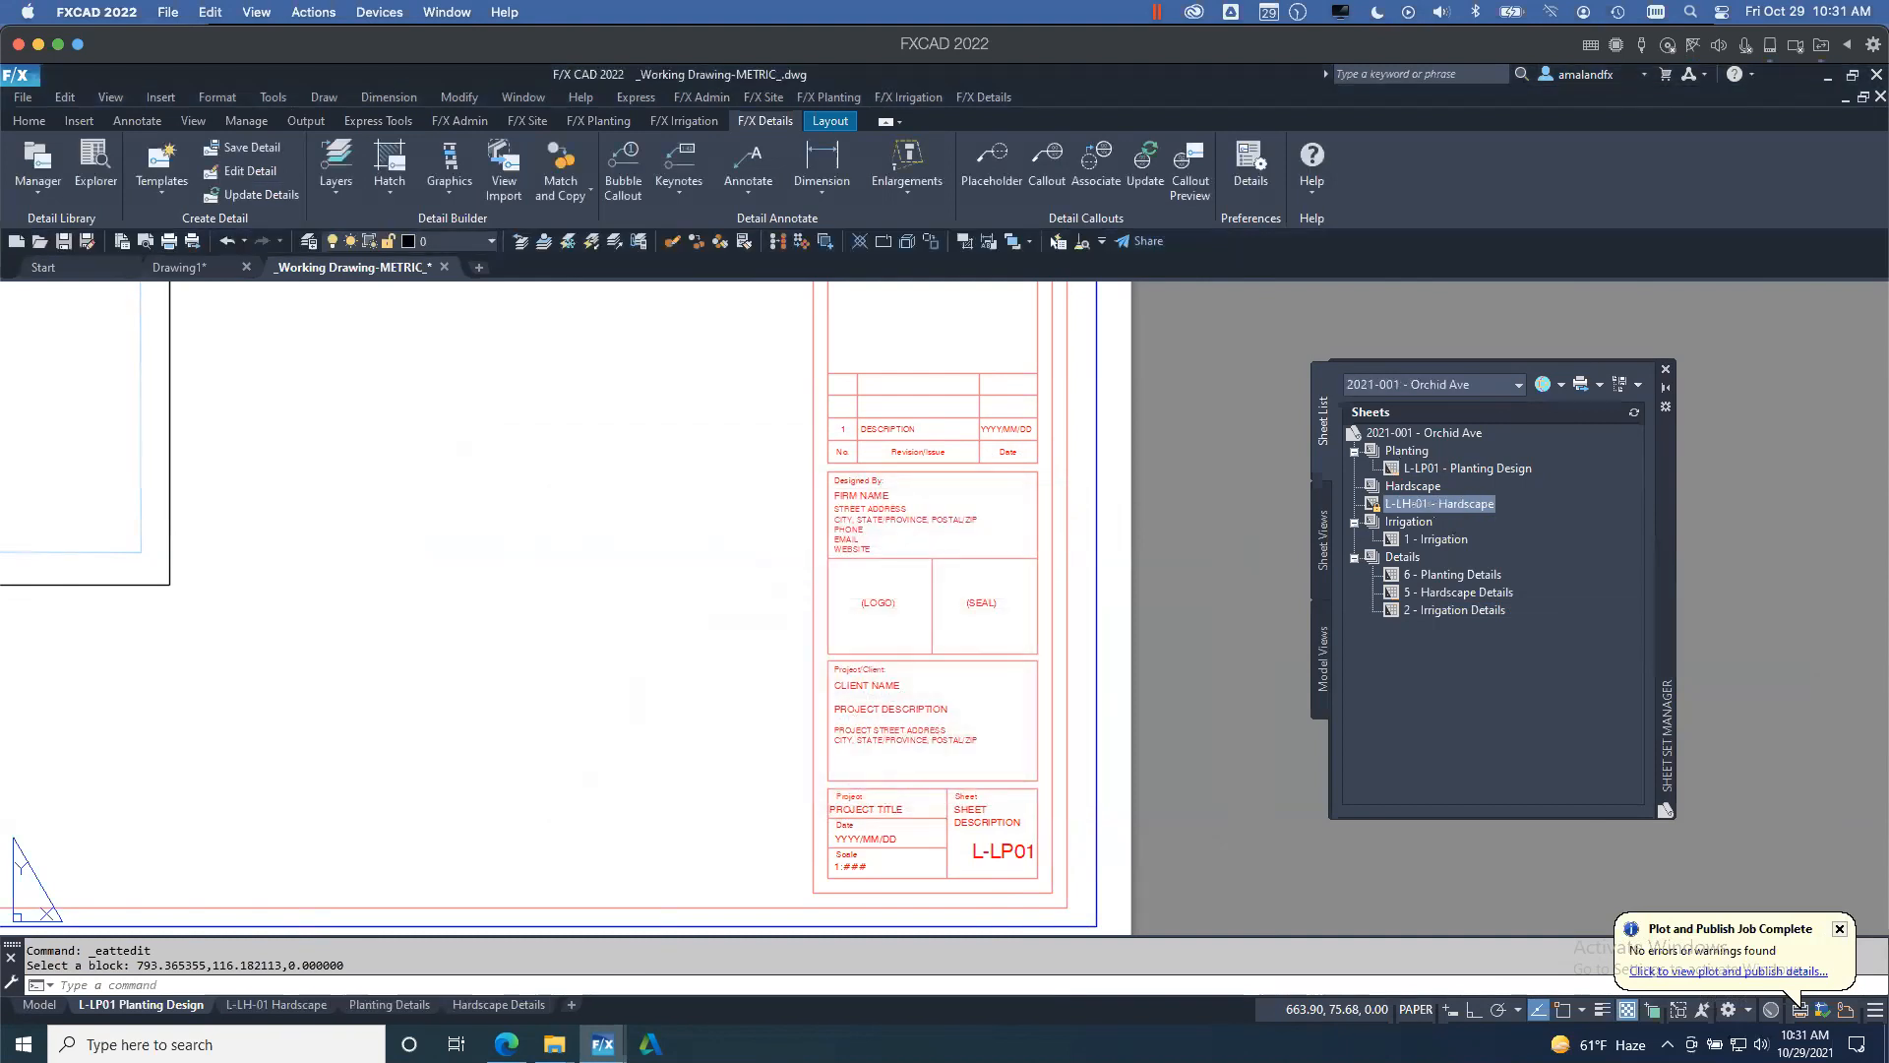
- Remove the second hyphen from the Hardscape sheet's number so it reads L-LH01
right_click(1460, 505)
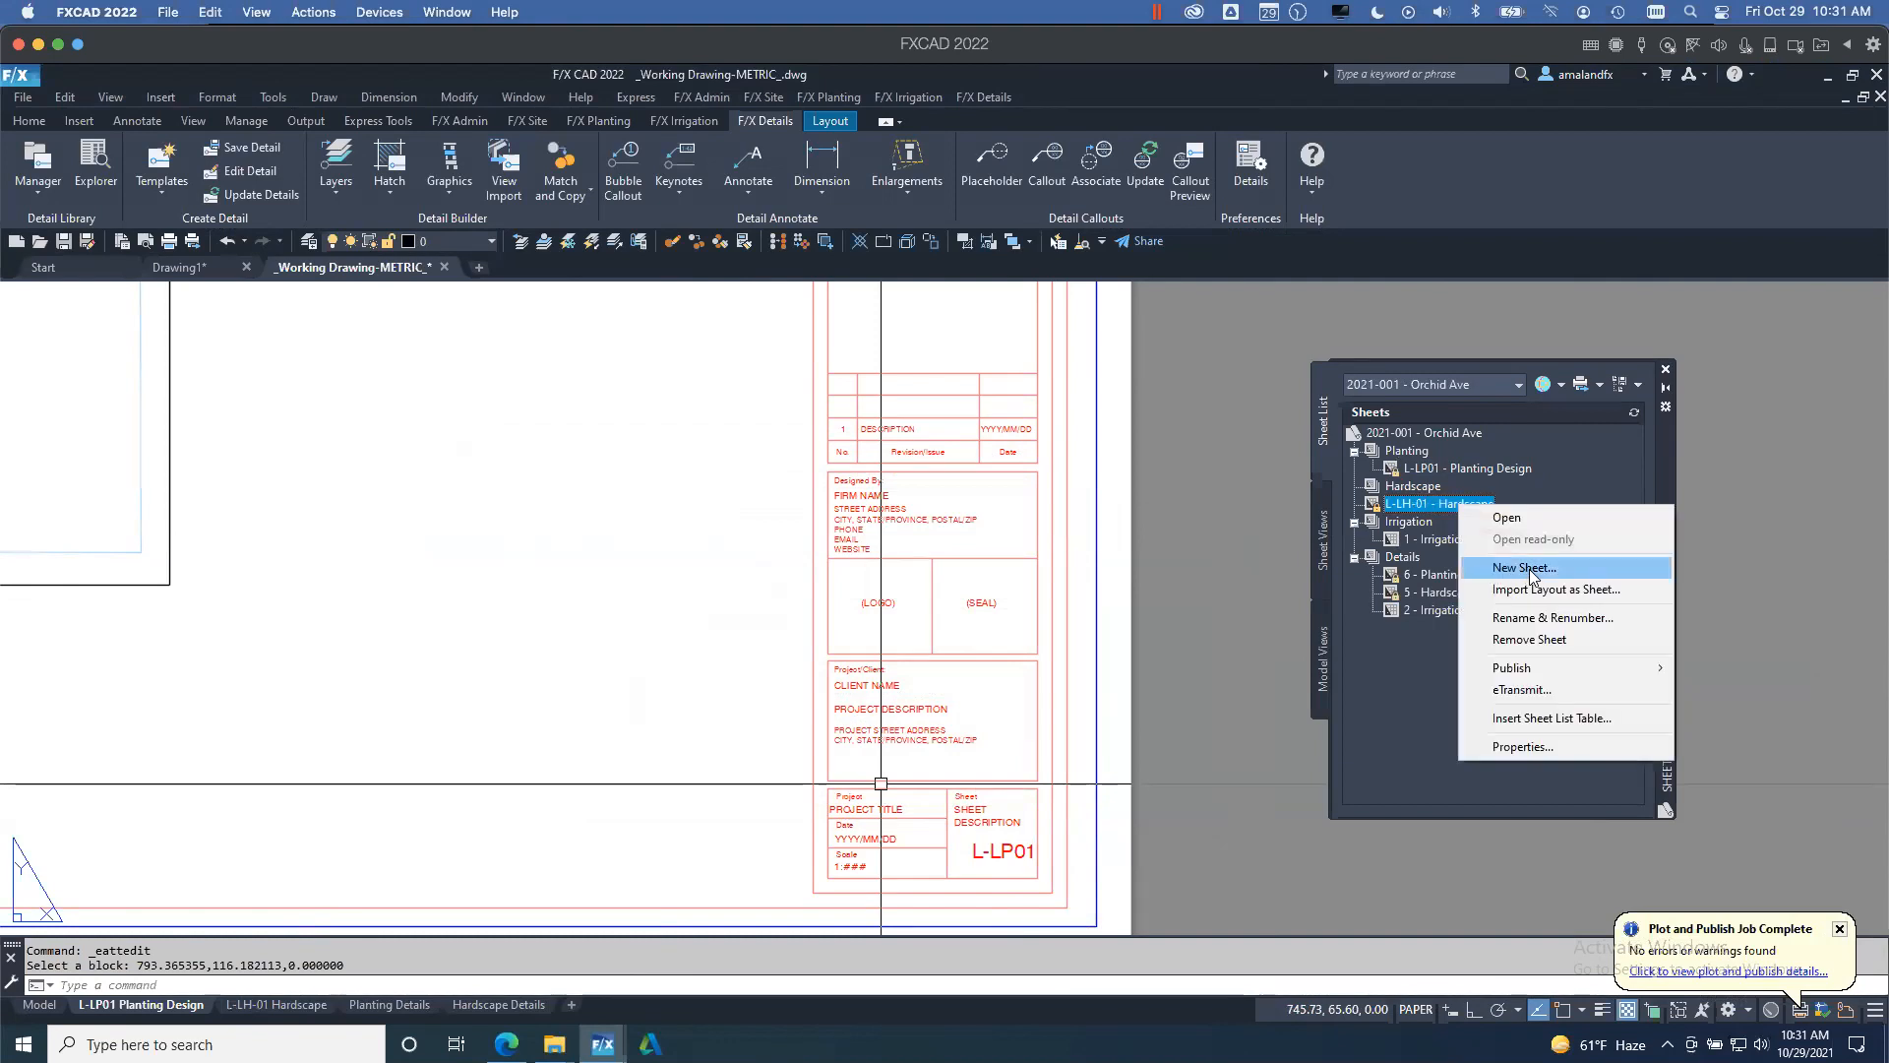
left_click(1541, 617)
left_click(604, 553)
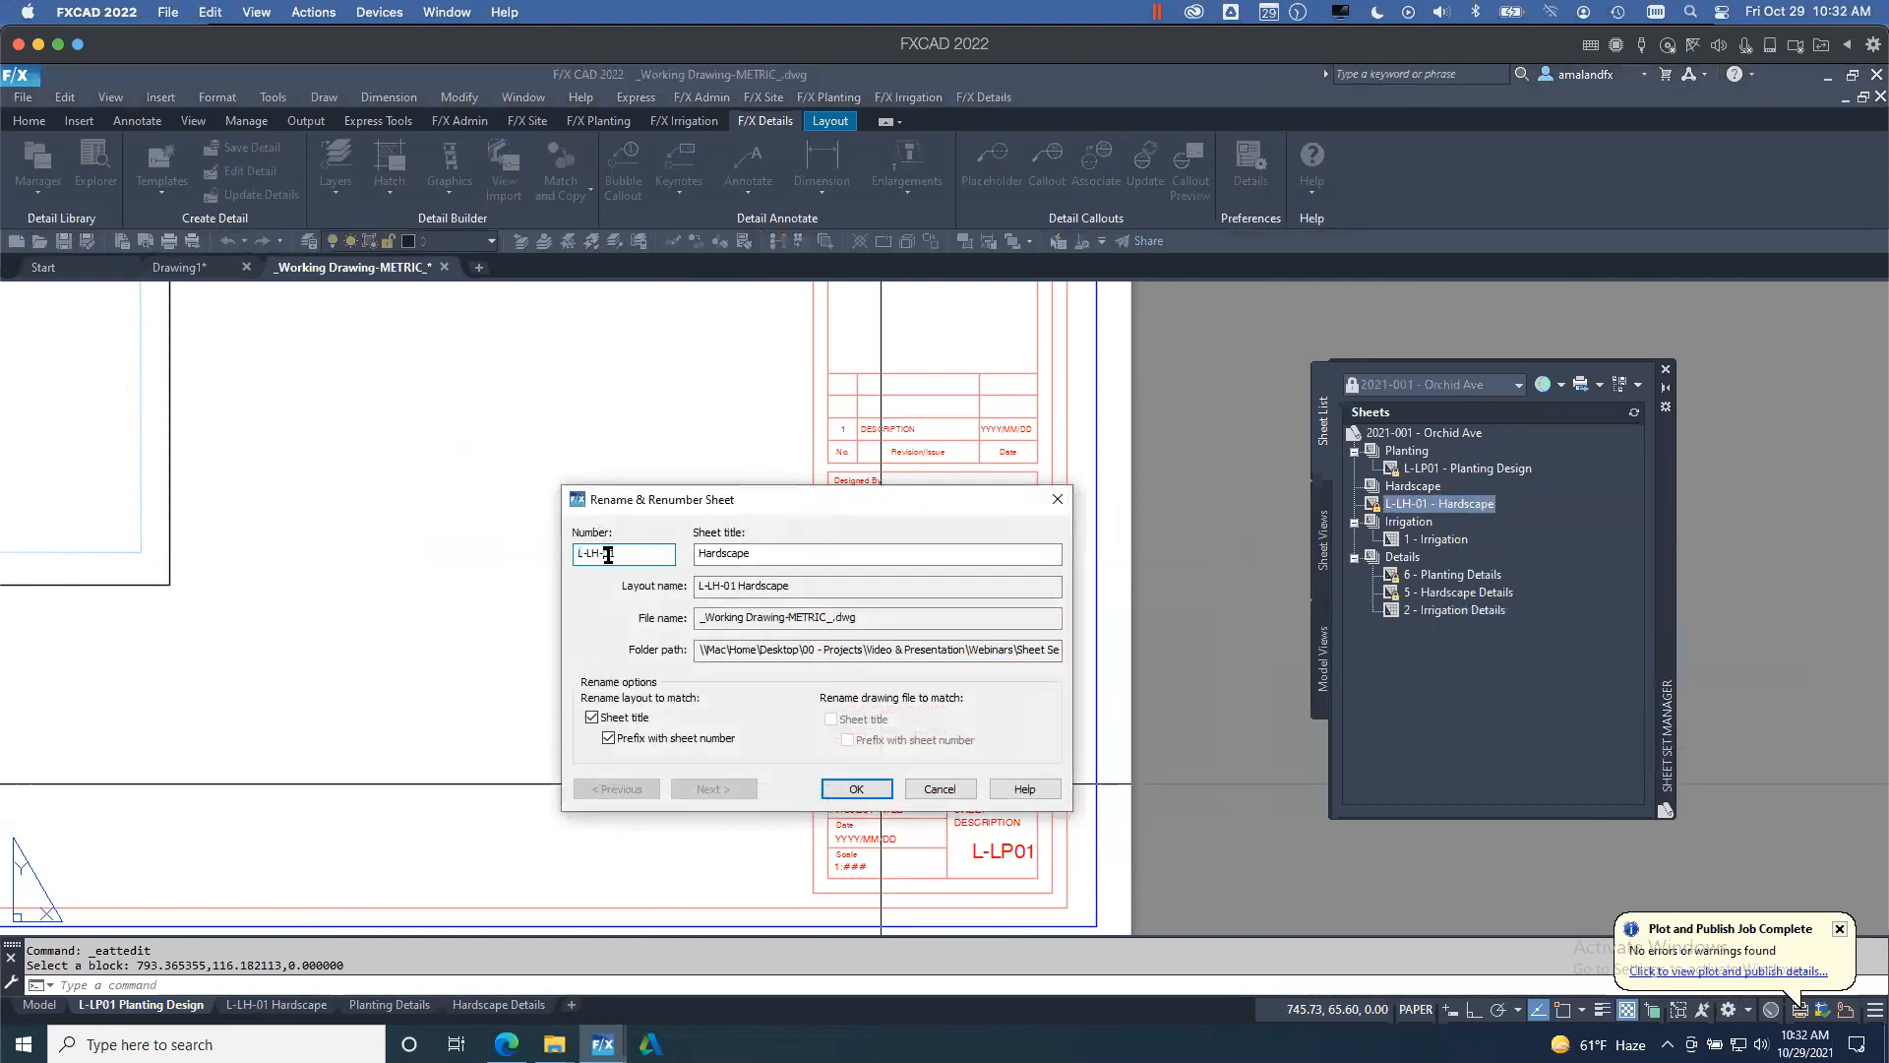
key("BackSpace")
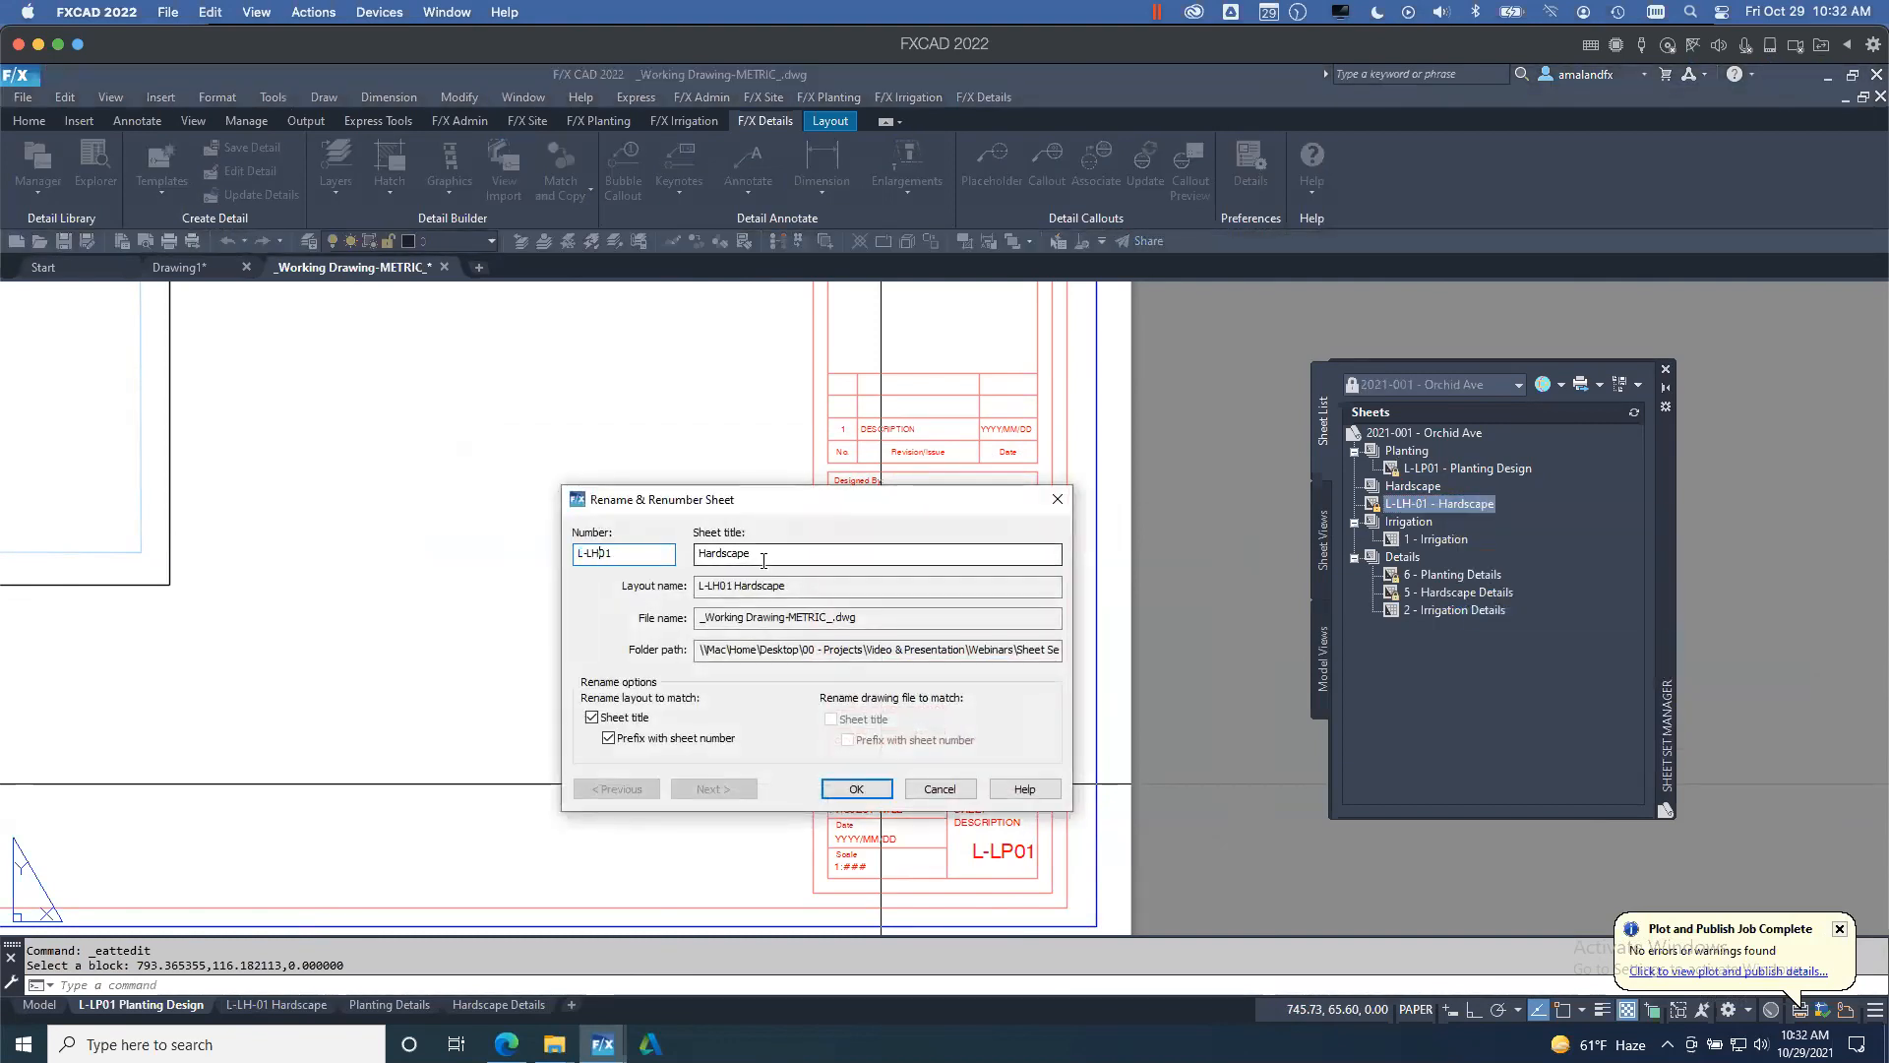
left_click(855, 788)
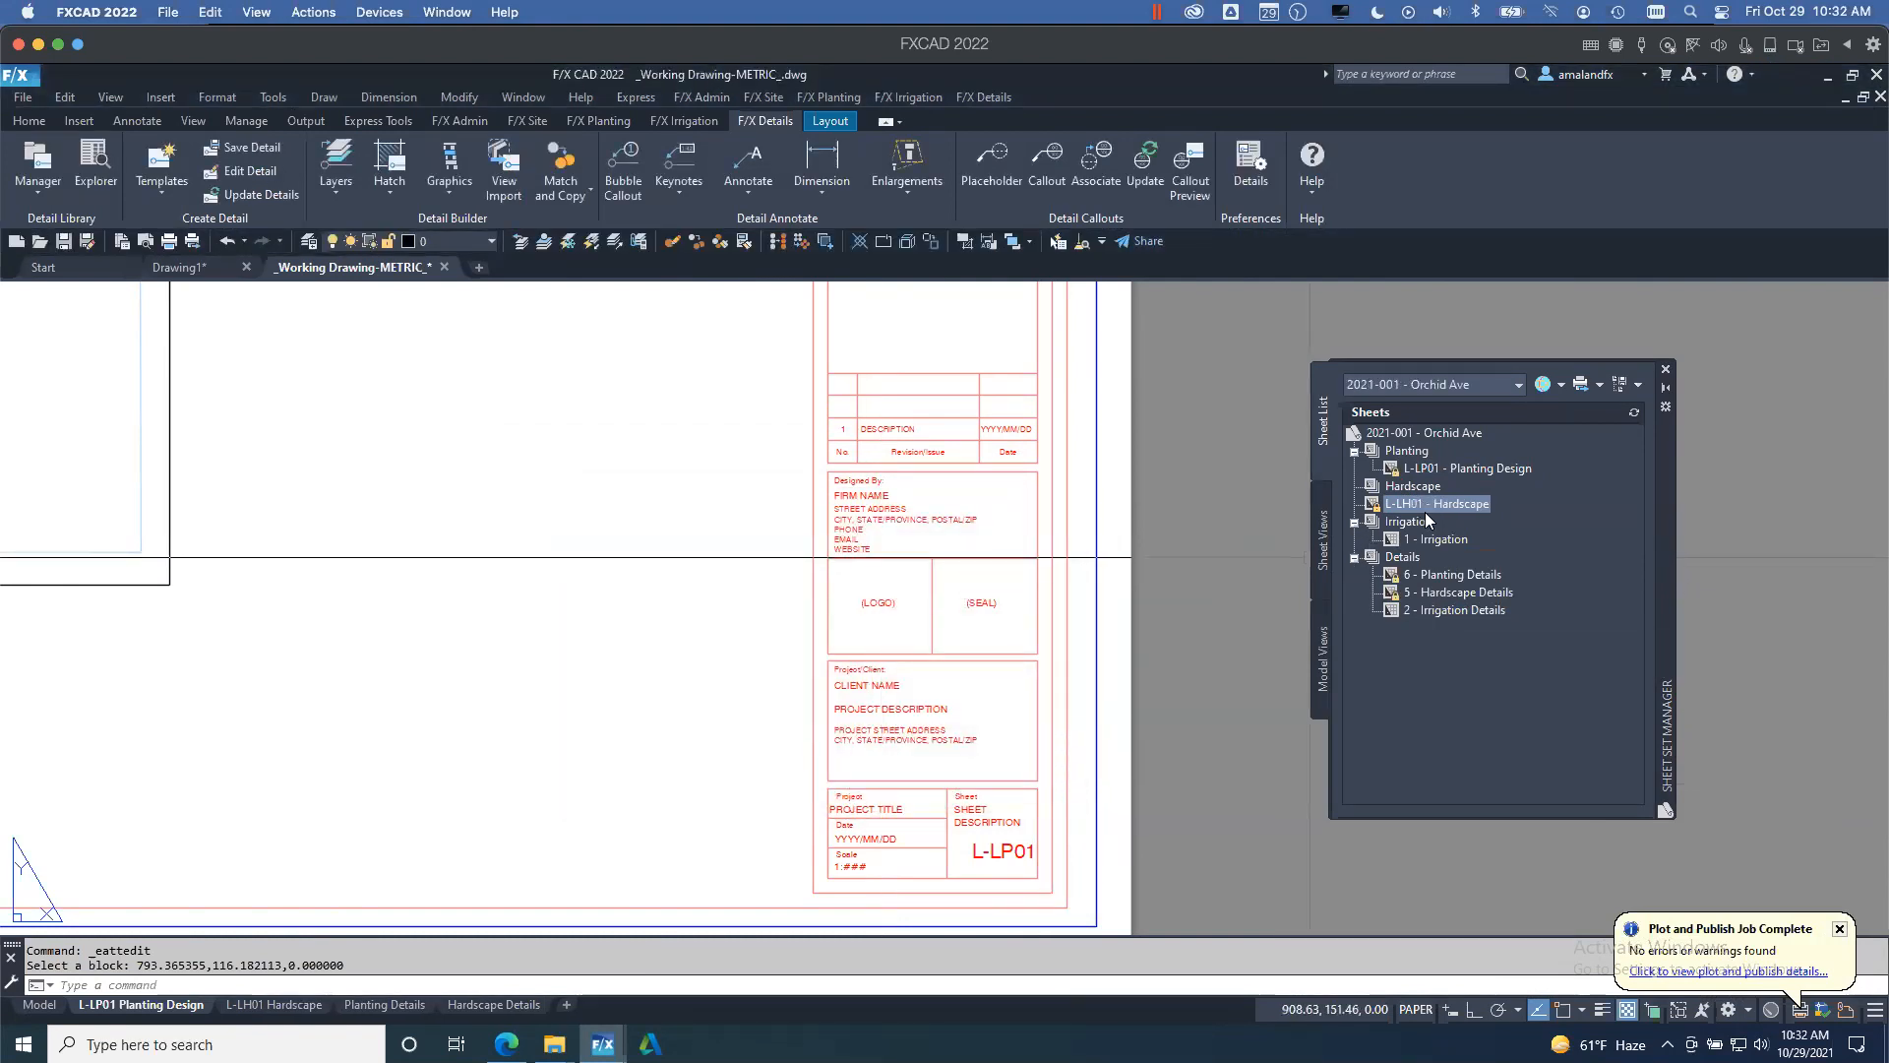
- Renumber the Irrigation sheet as L-IR01 and retitle it Irrigation Design
right_click(1429, 538)
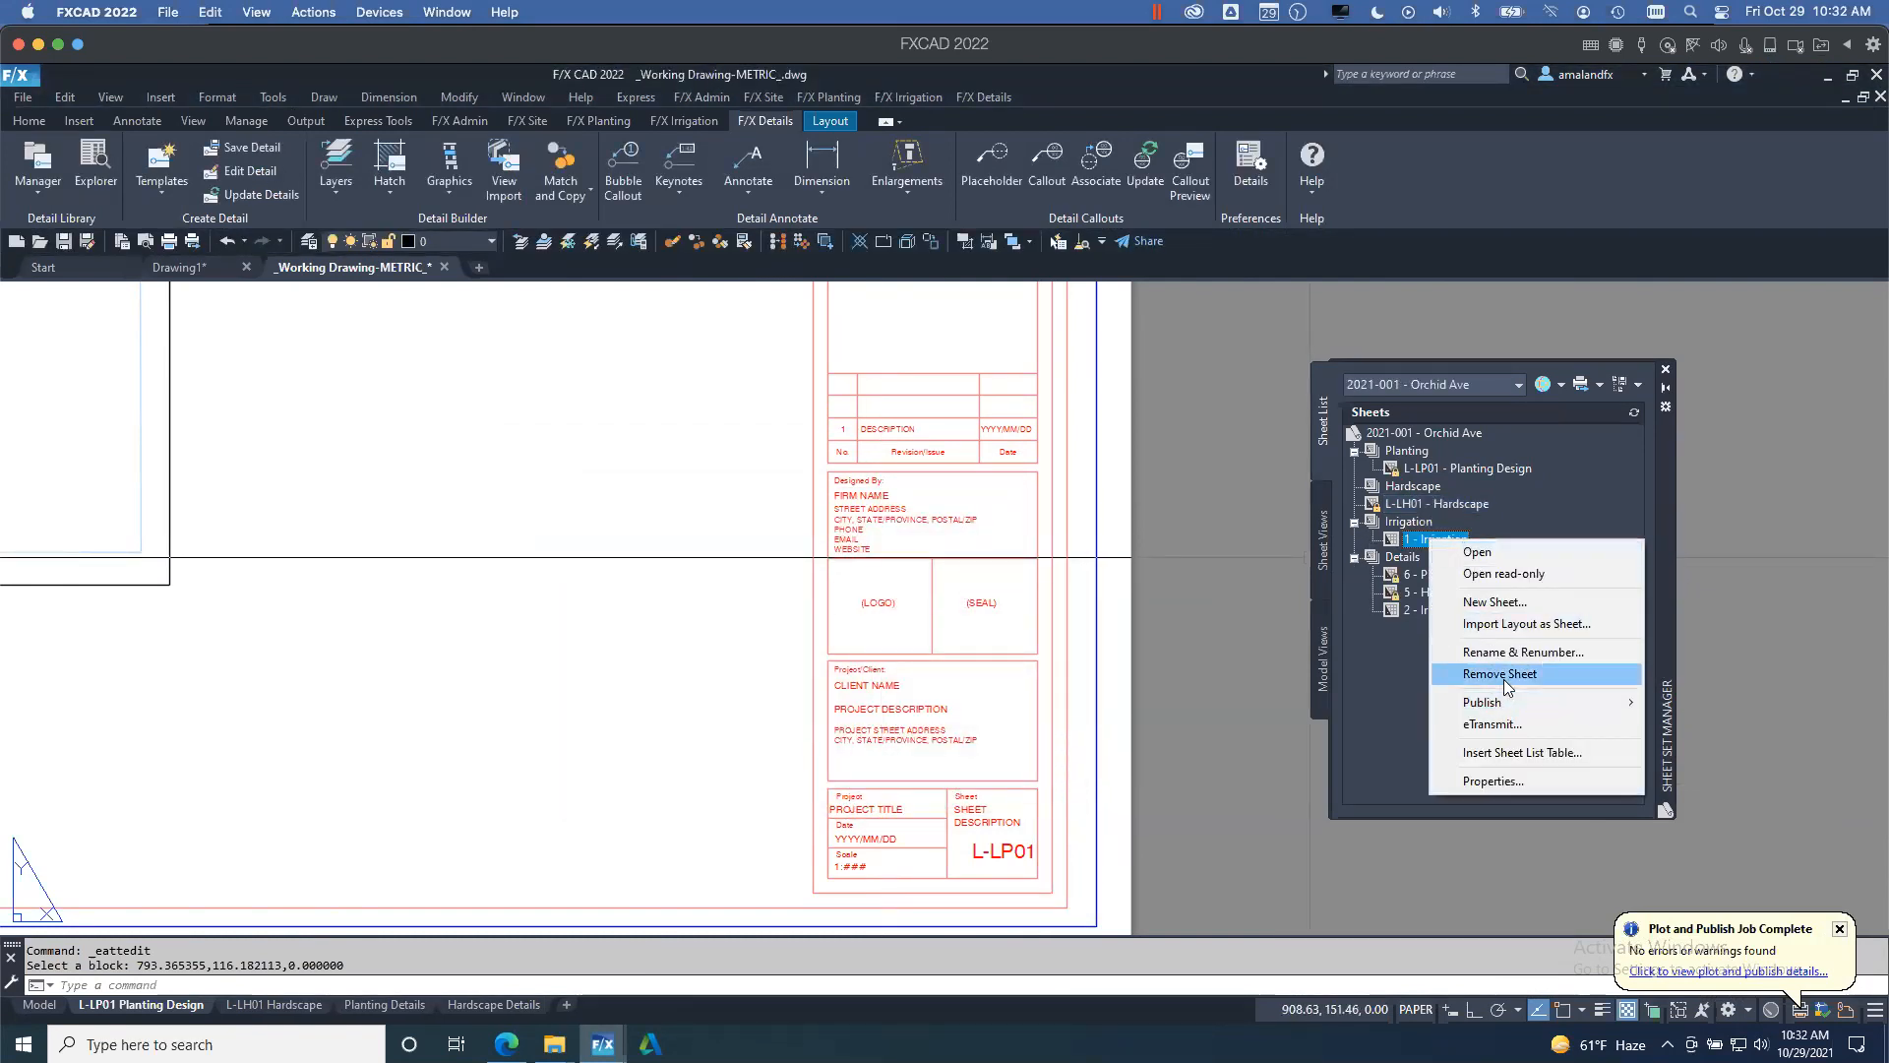
left_click(1521, 653)
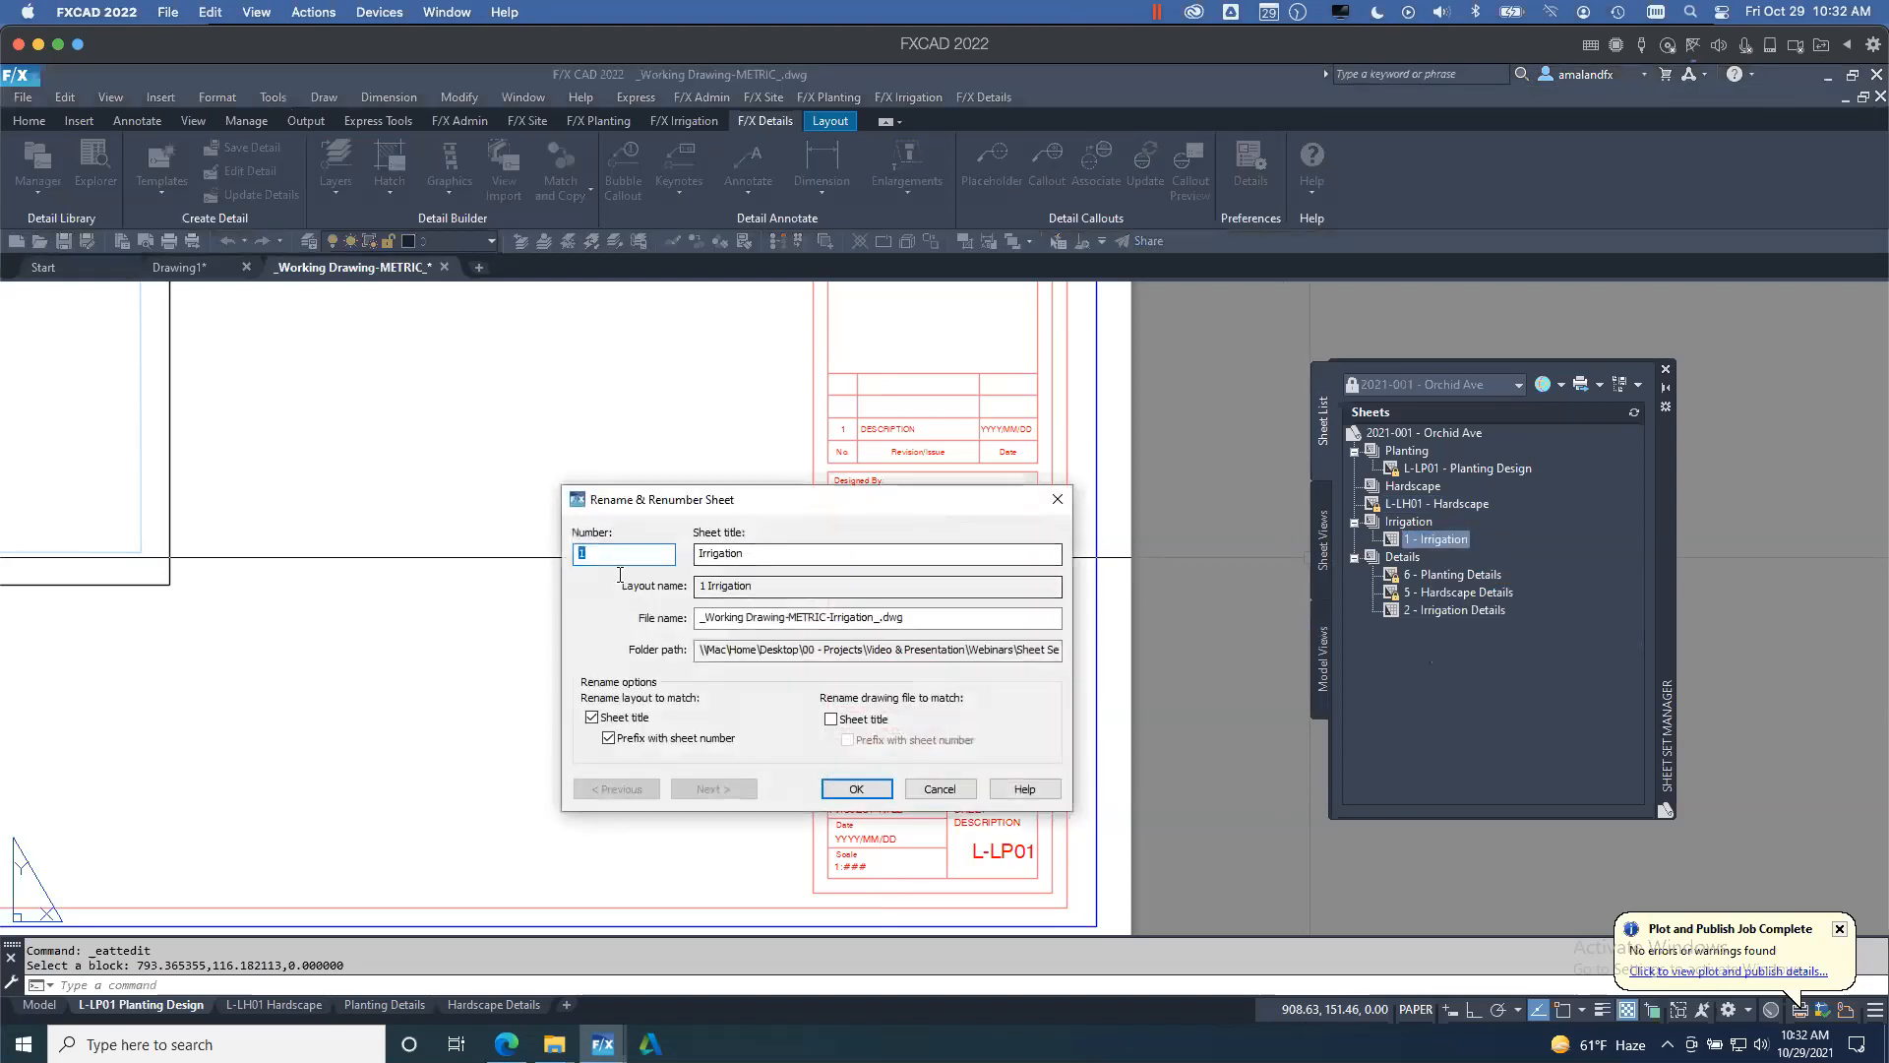
left_click_drag(628, 555, 574, 554)
type("L-IR01")
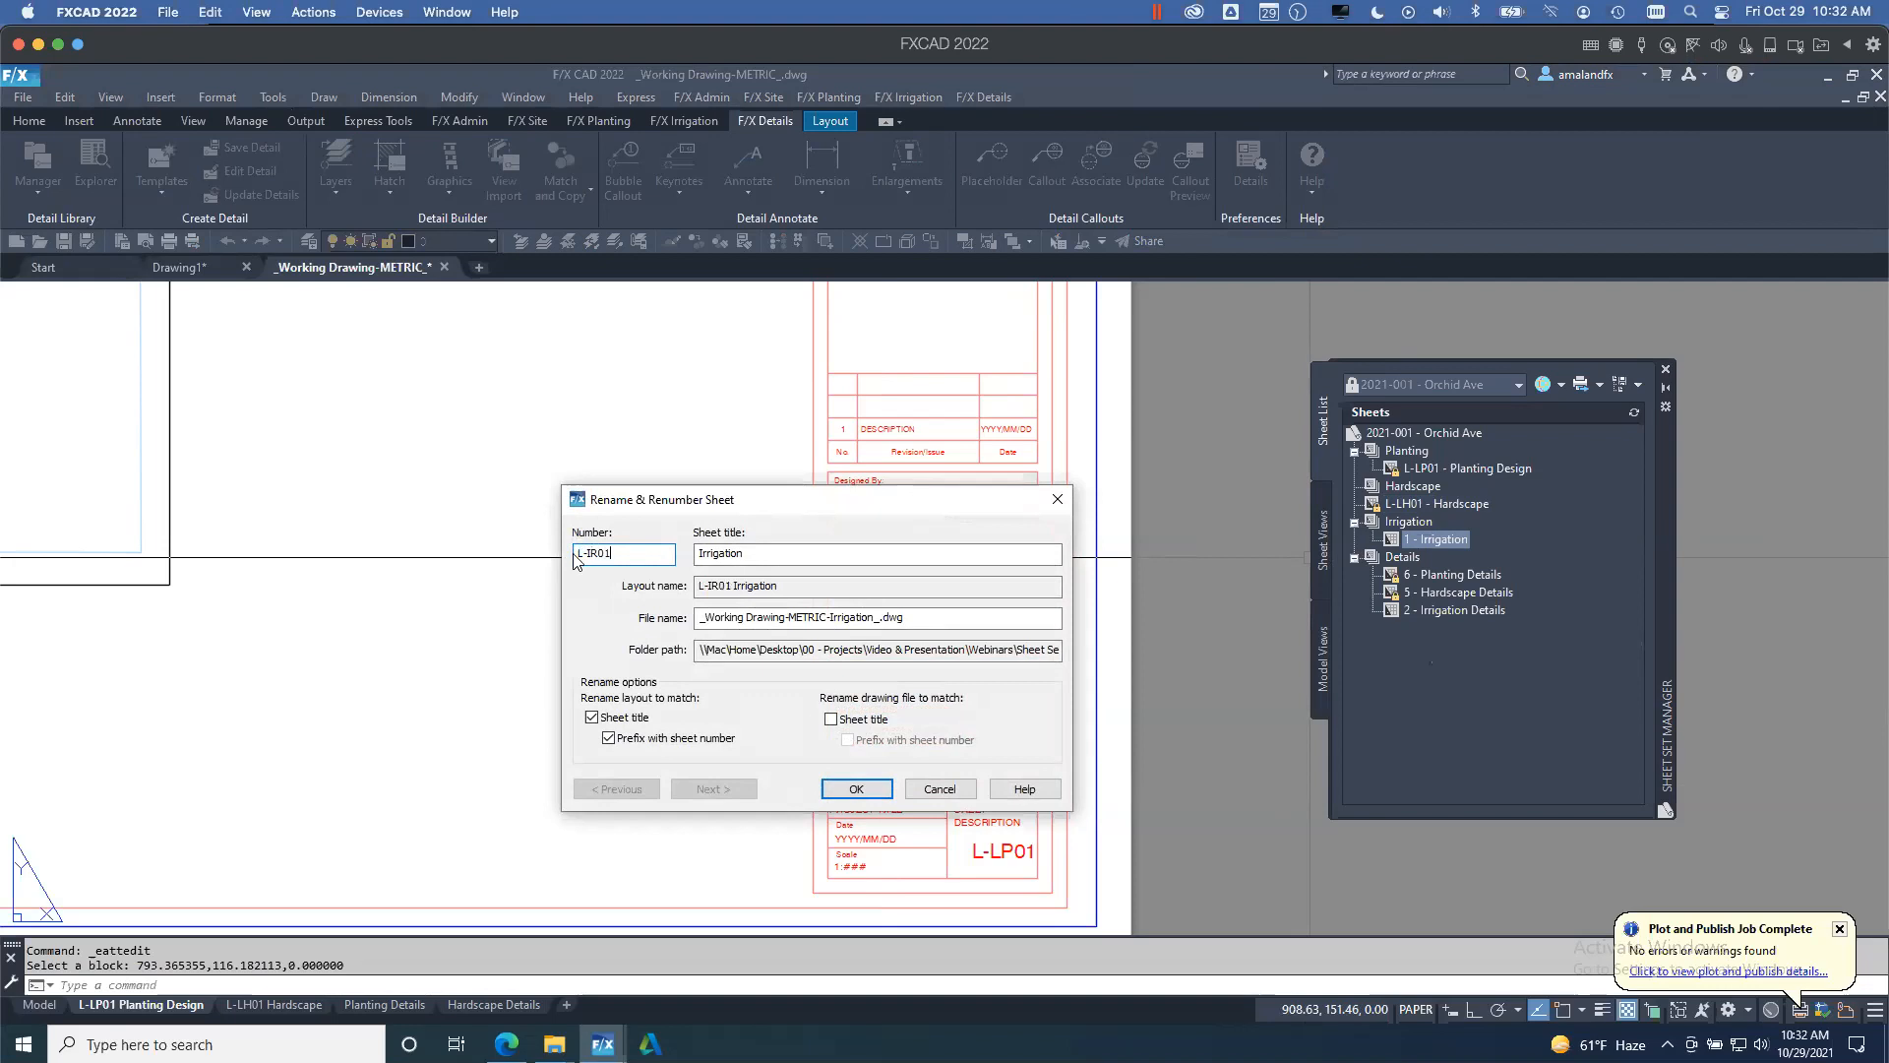
left_click(756, 552)
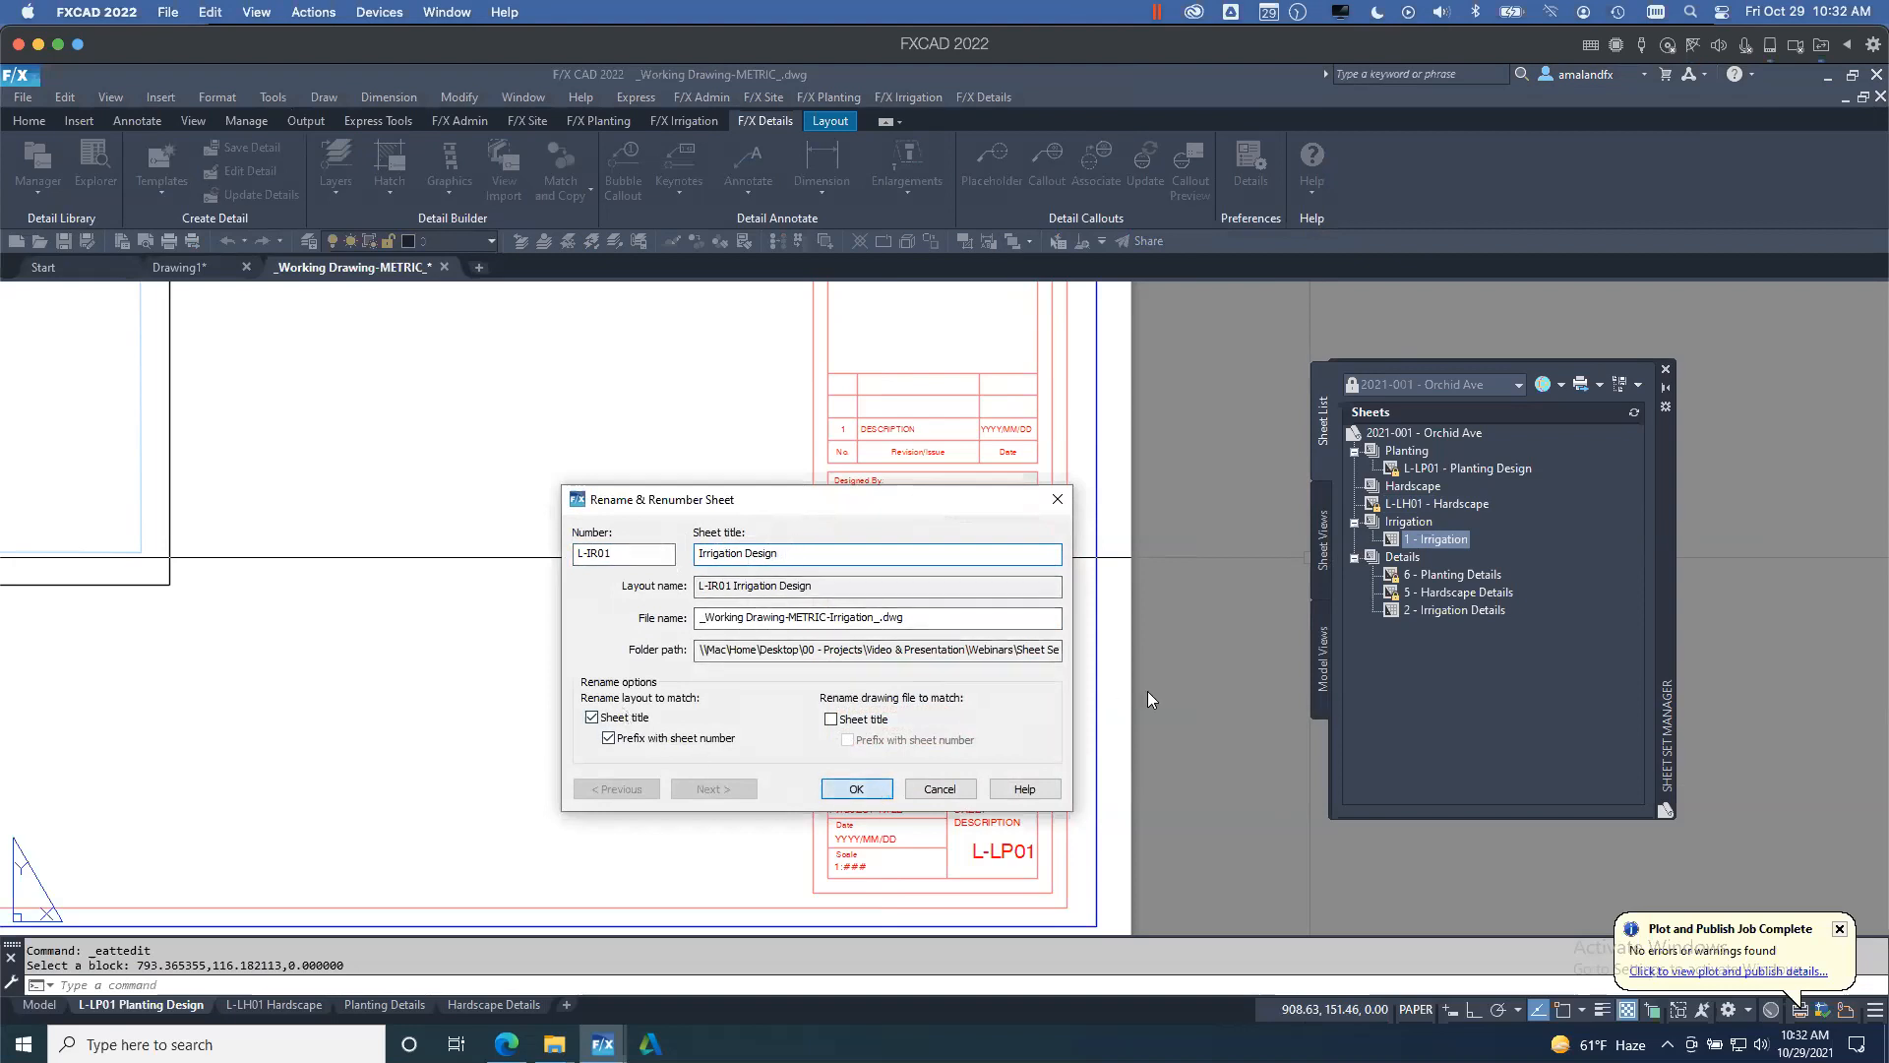
left_click(859, 789)
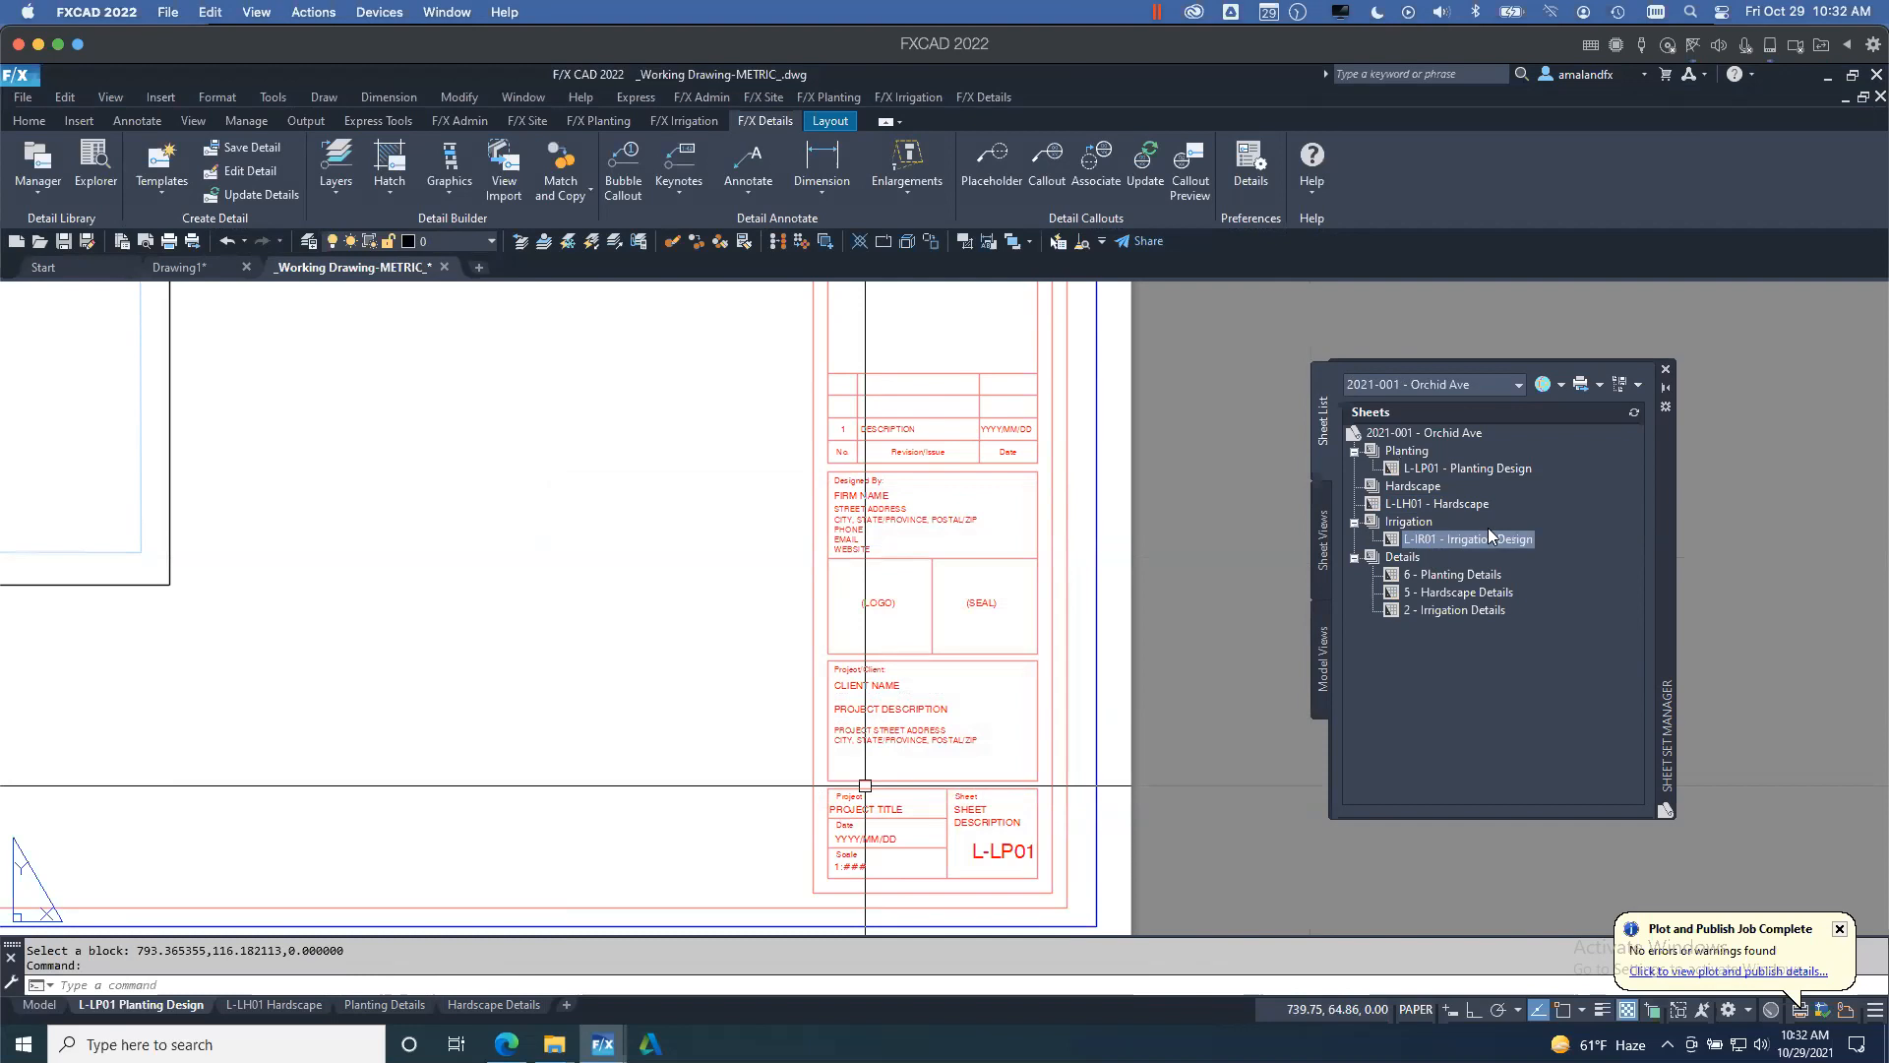
- Renumber the Planting Details, Hardscape Details and Irrigation Details sheets as L-D01, L-D02 and L-D03 respectively, keeping their titles
right_click(1453, 575)
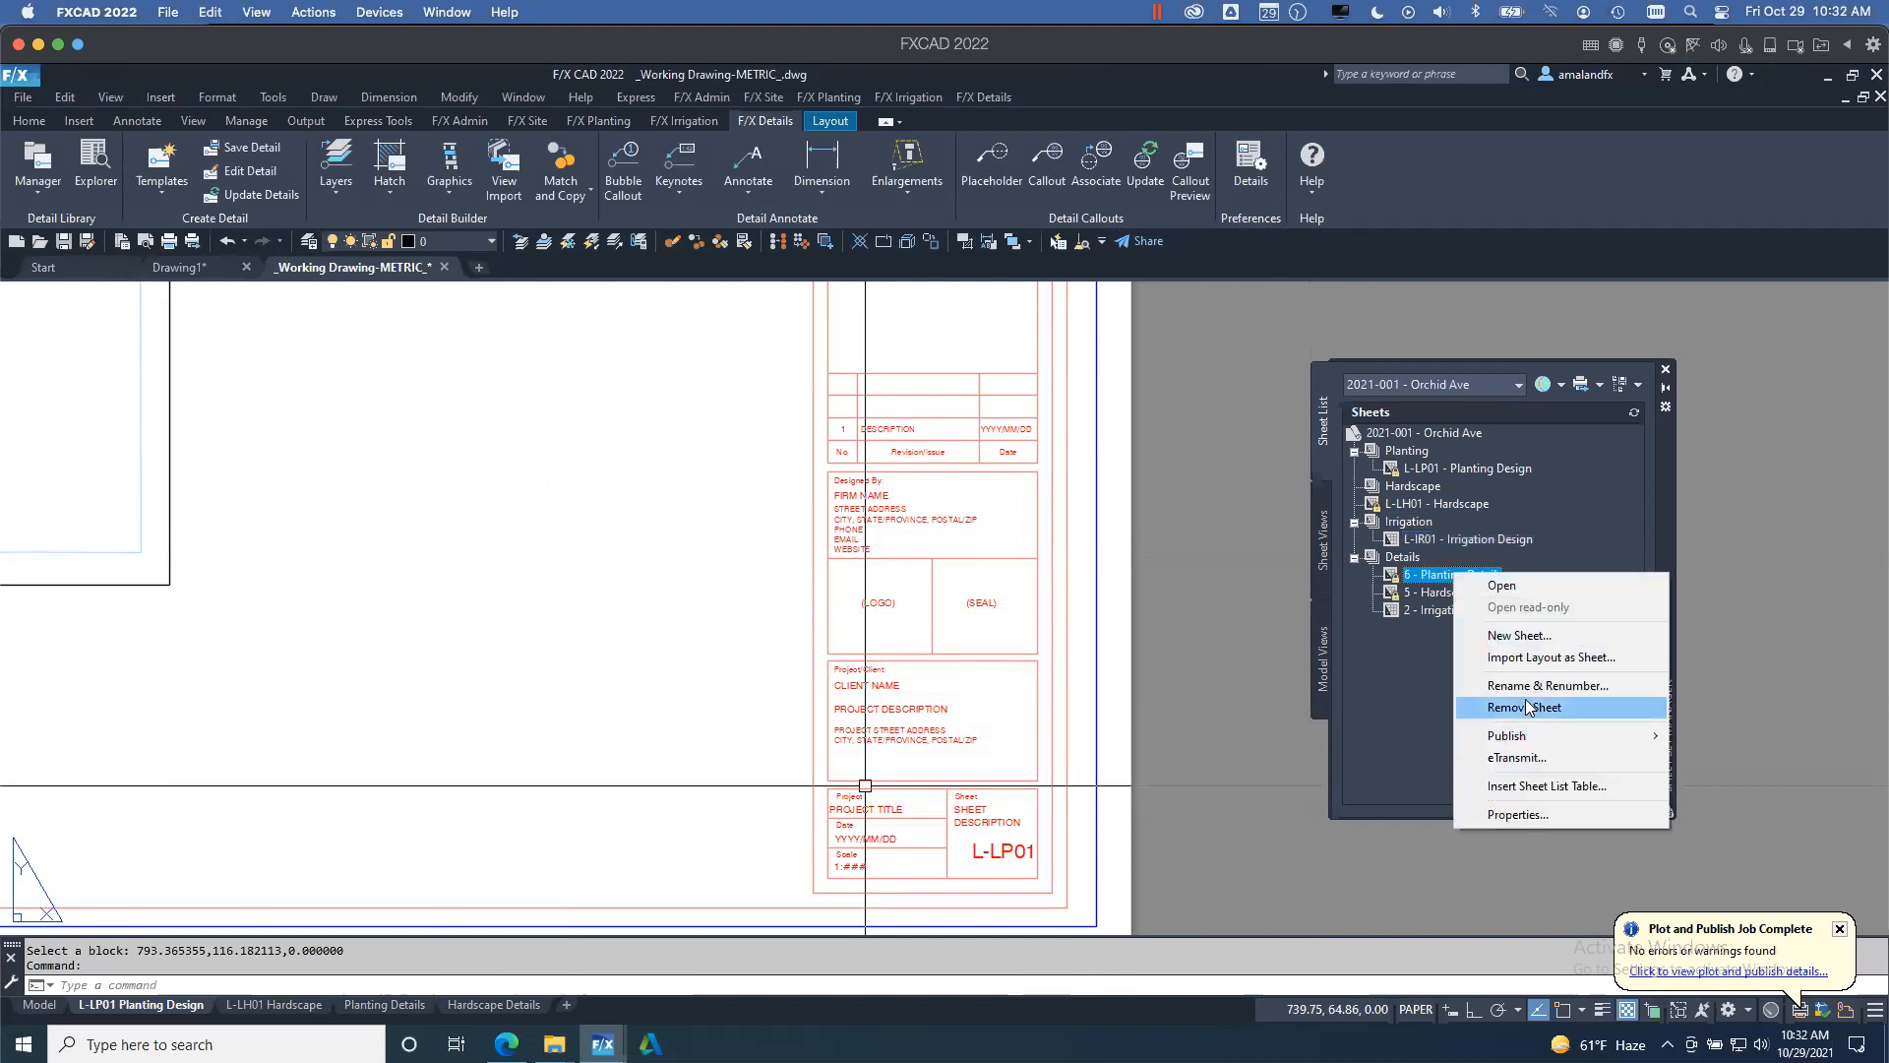
left_click(1548, 685)
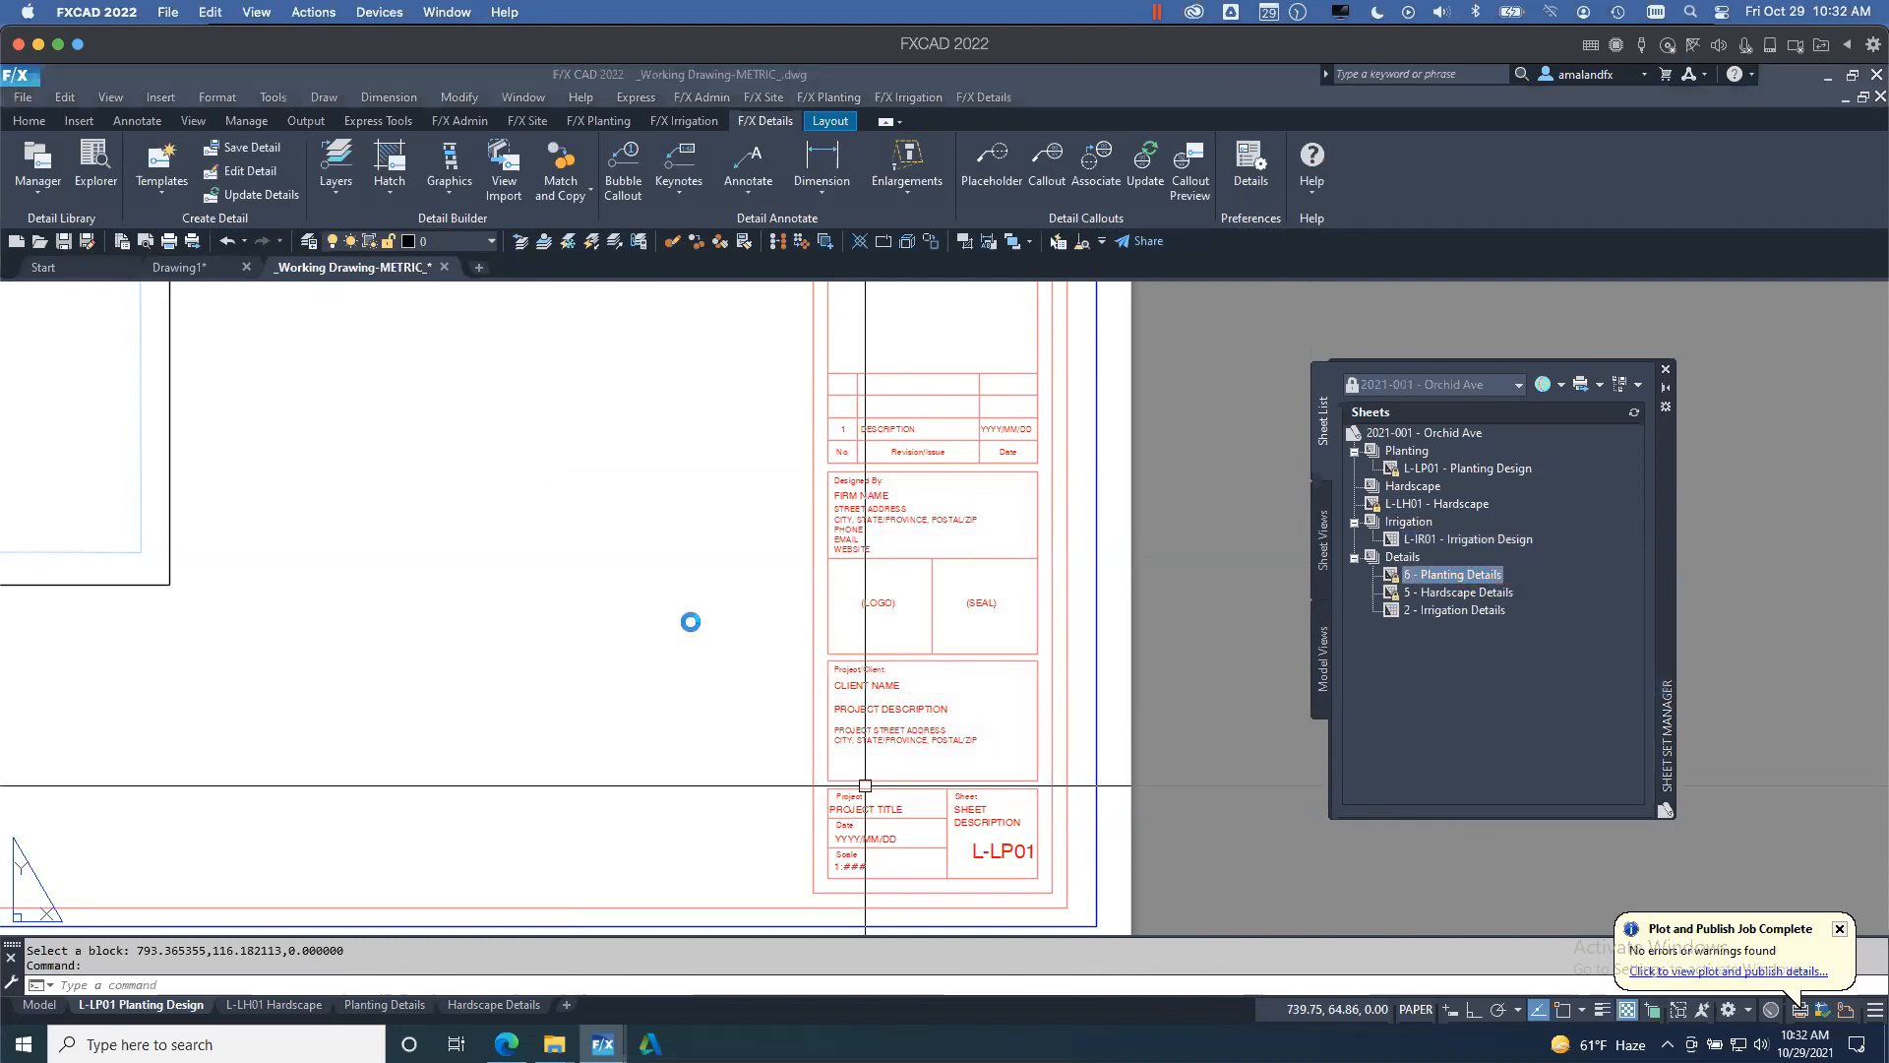
type("L-D01")
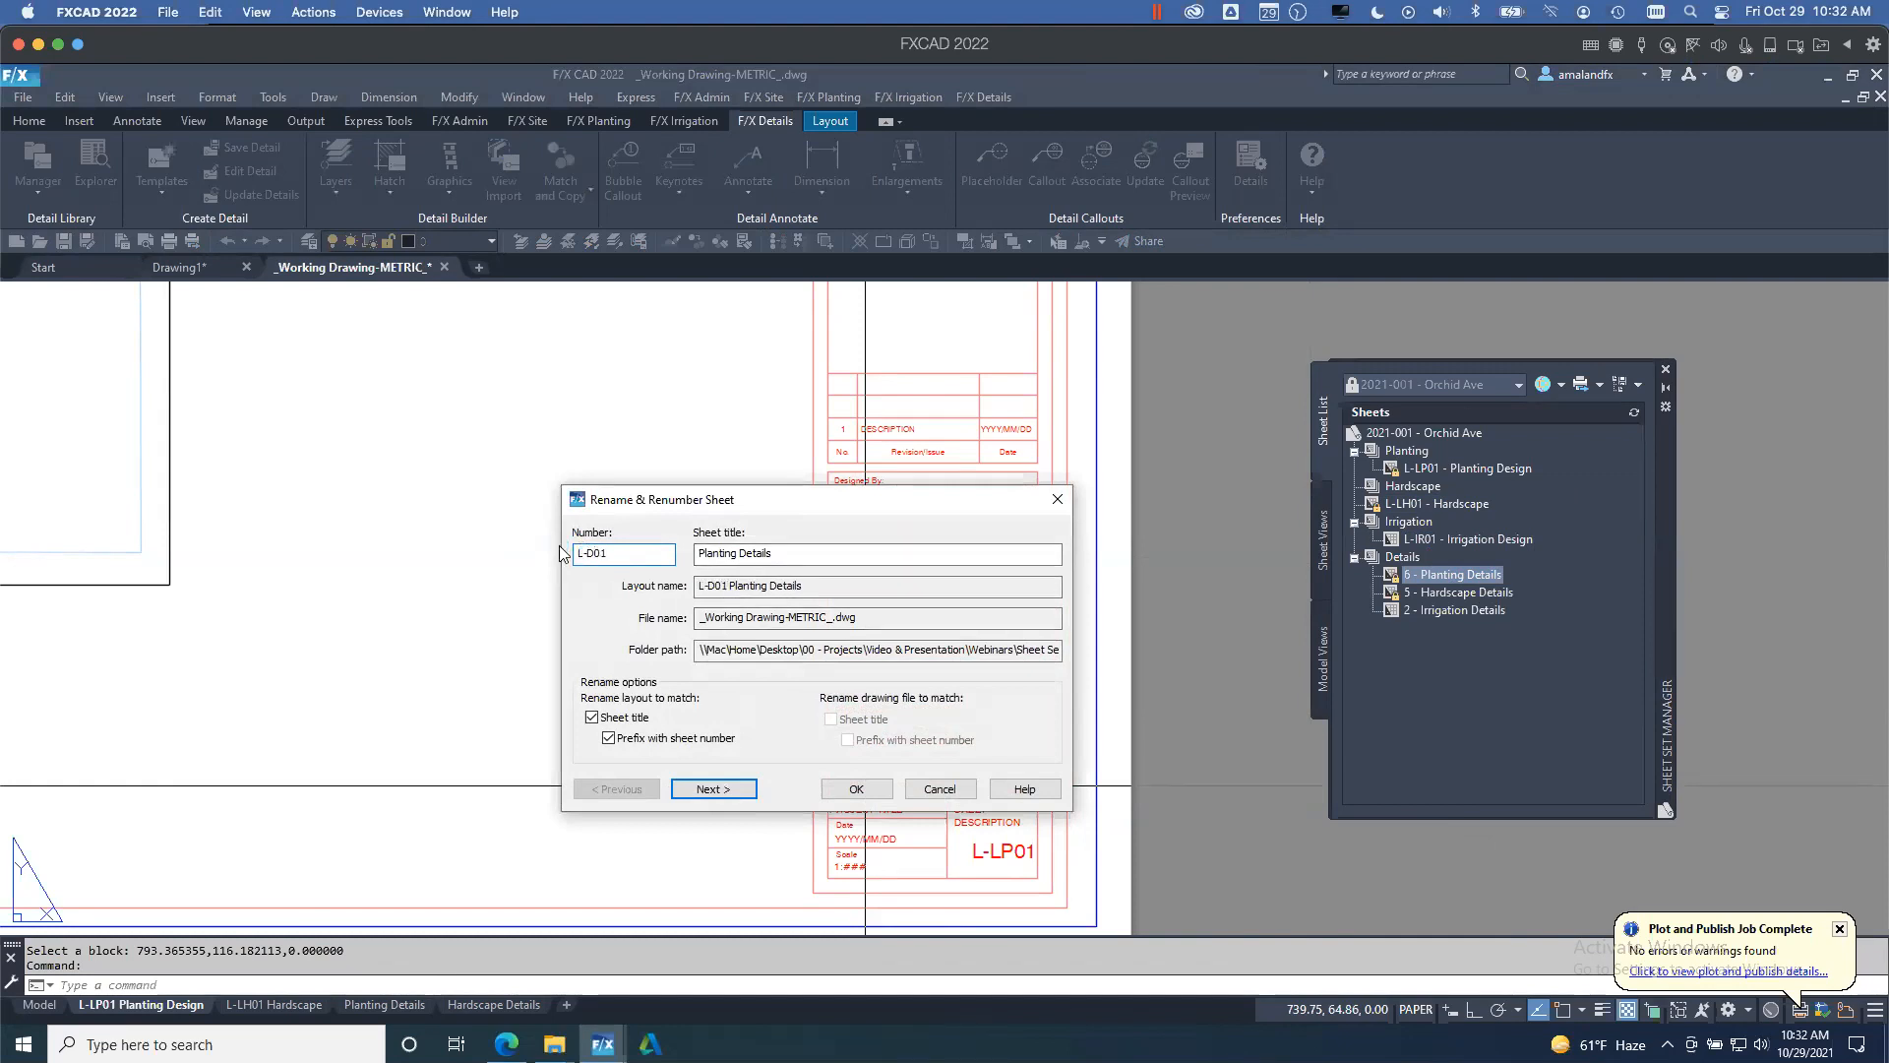
left_click(729, 790)
type("L-D02")
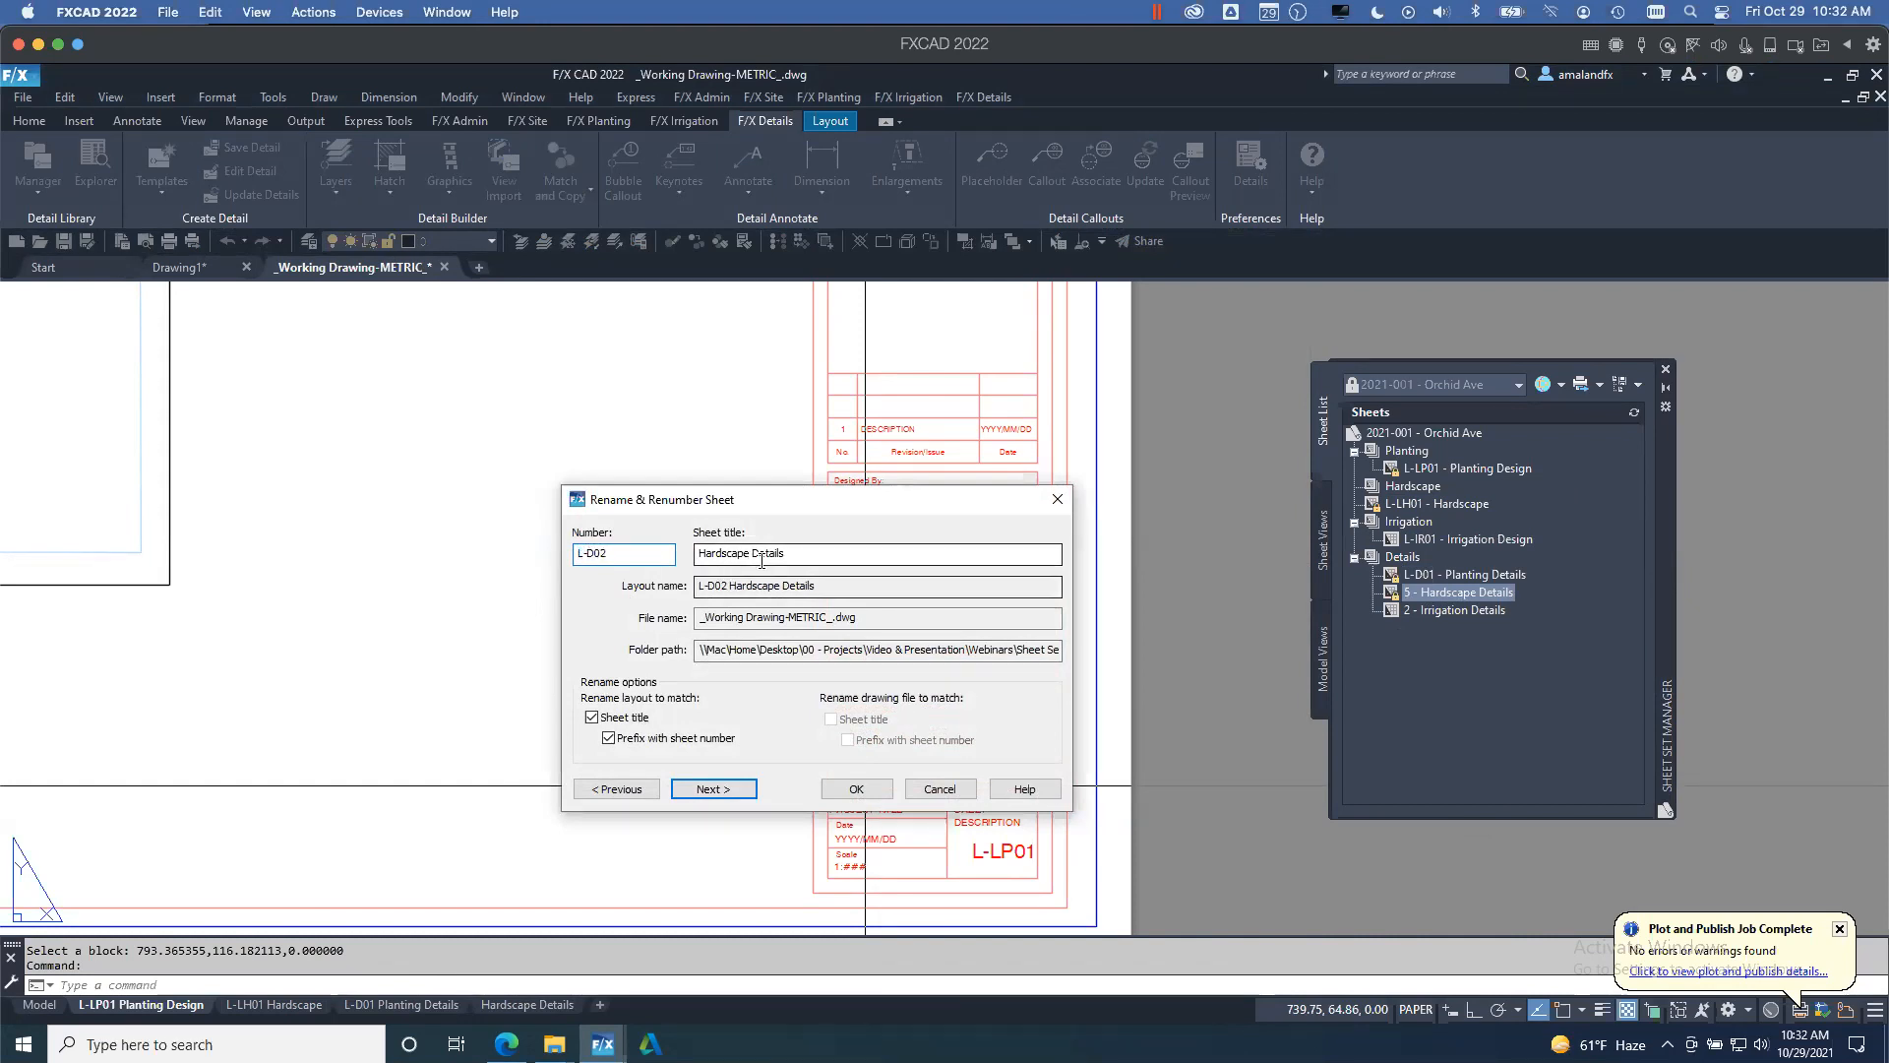
left_click(723, 788)
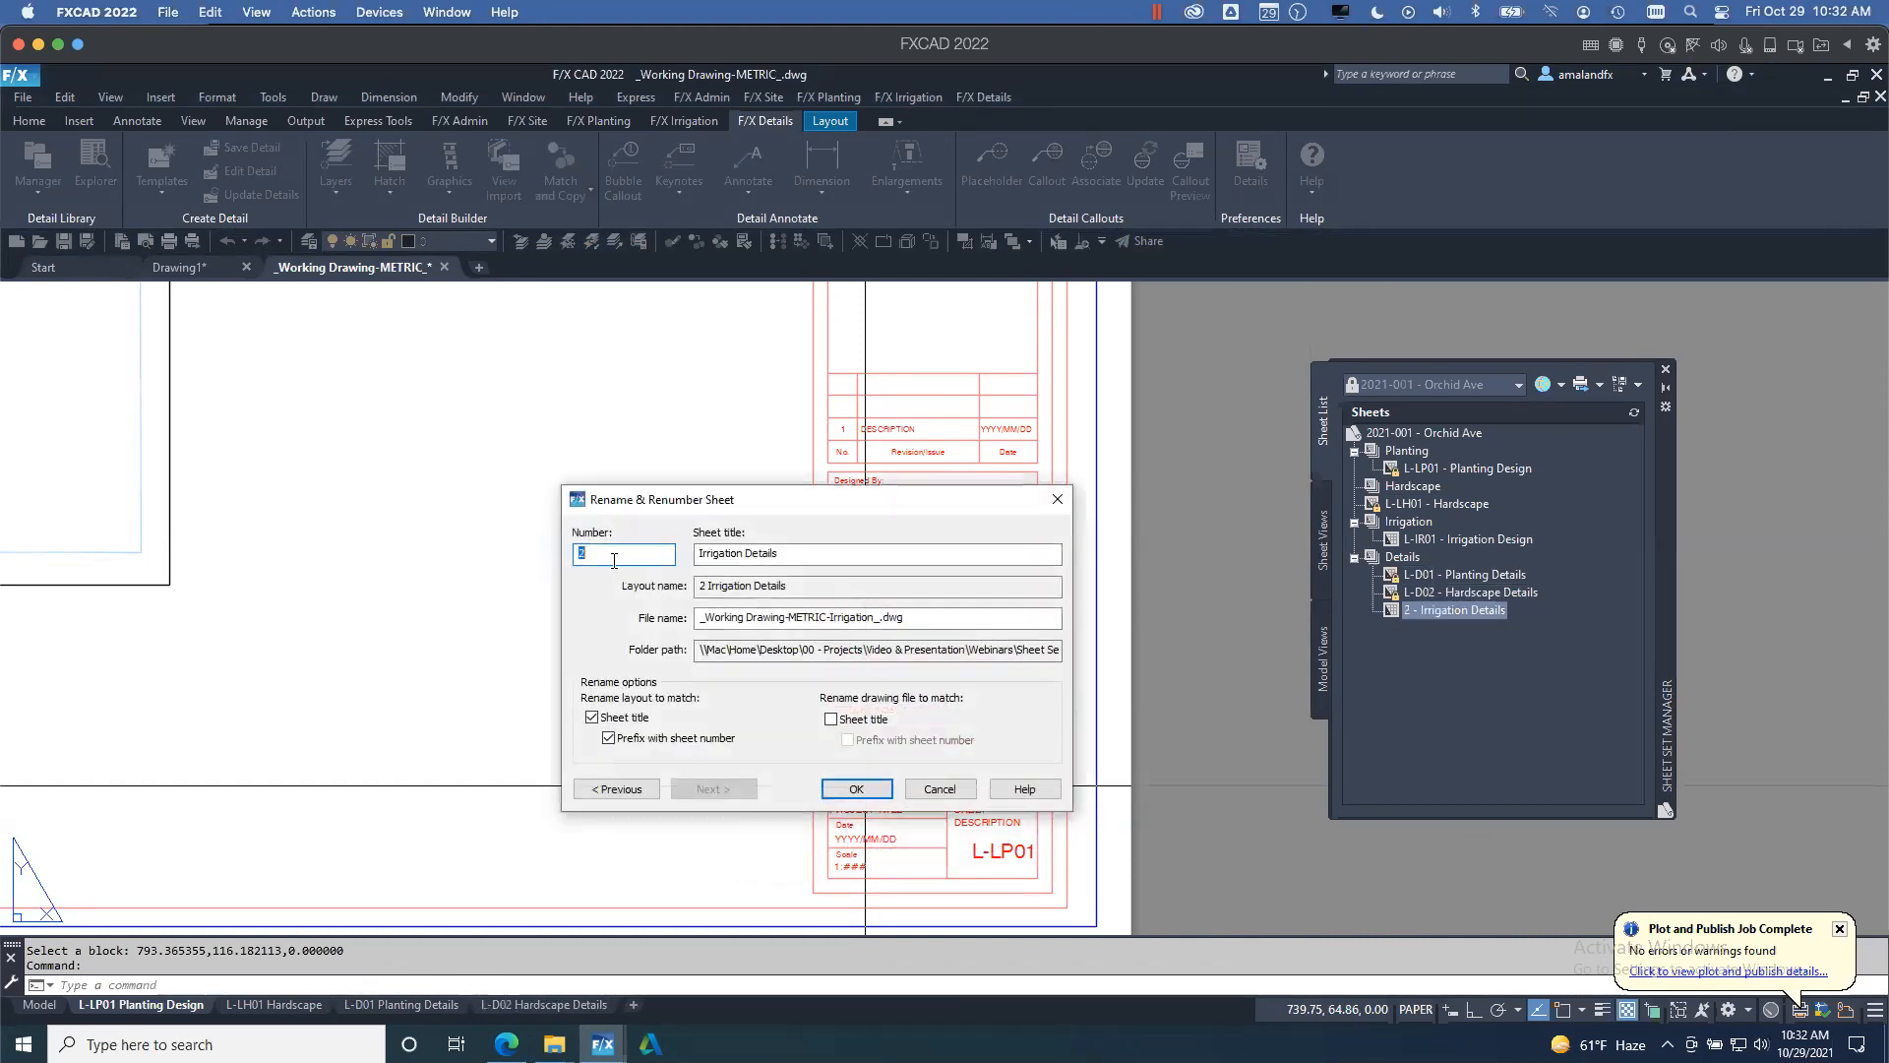
type("L-D03")
key("Return")
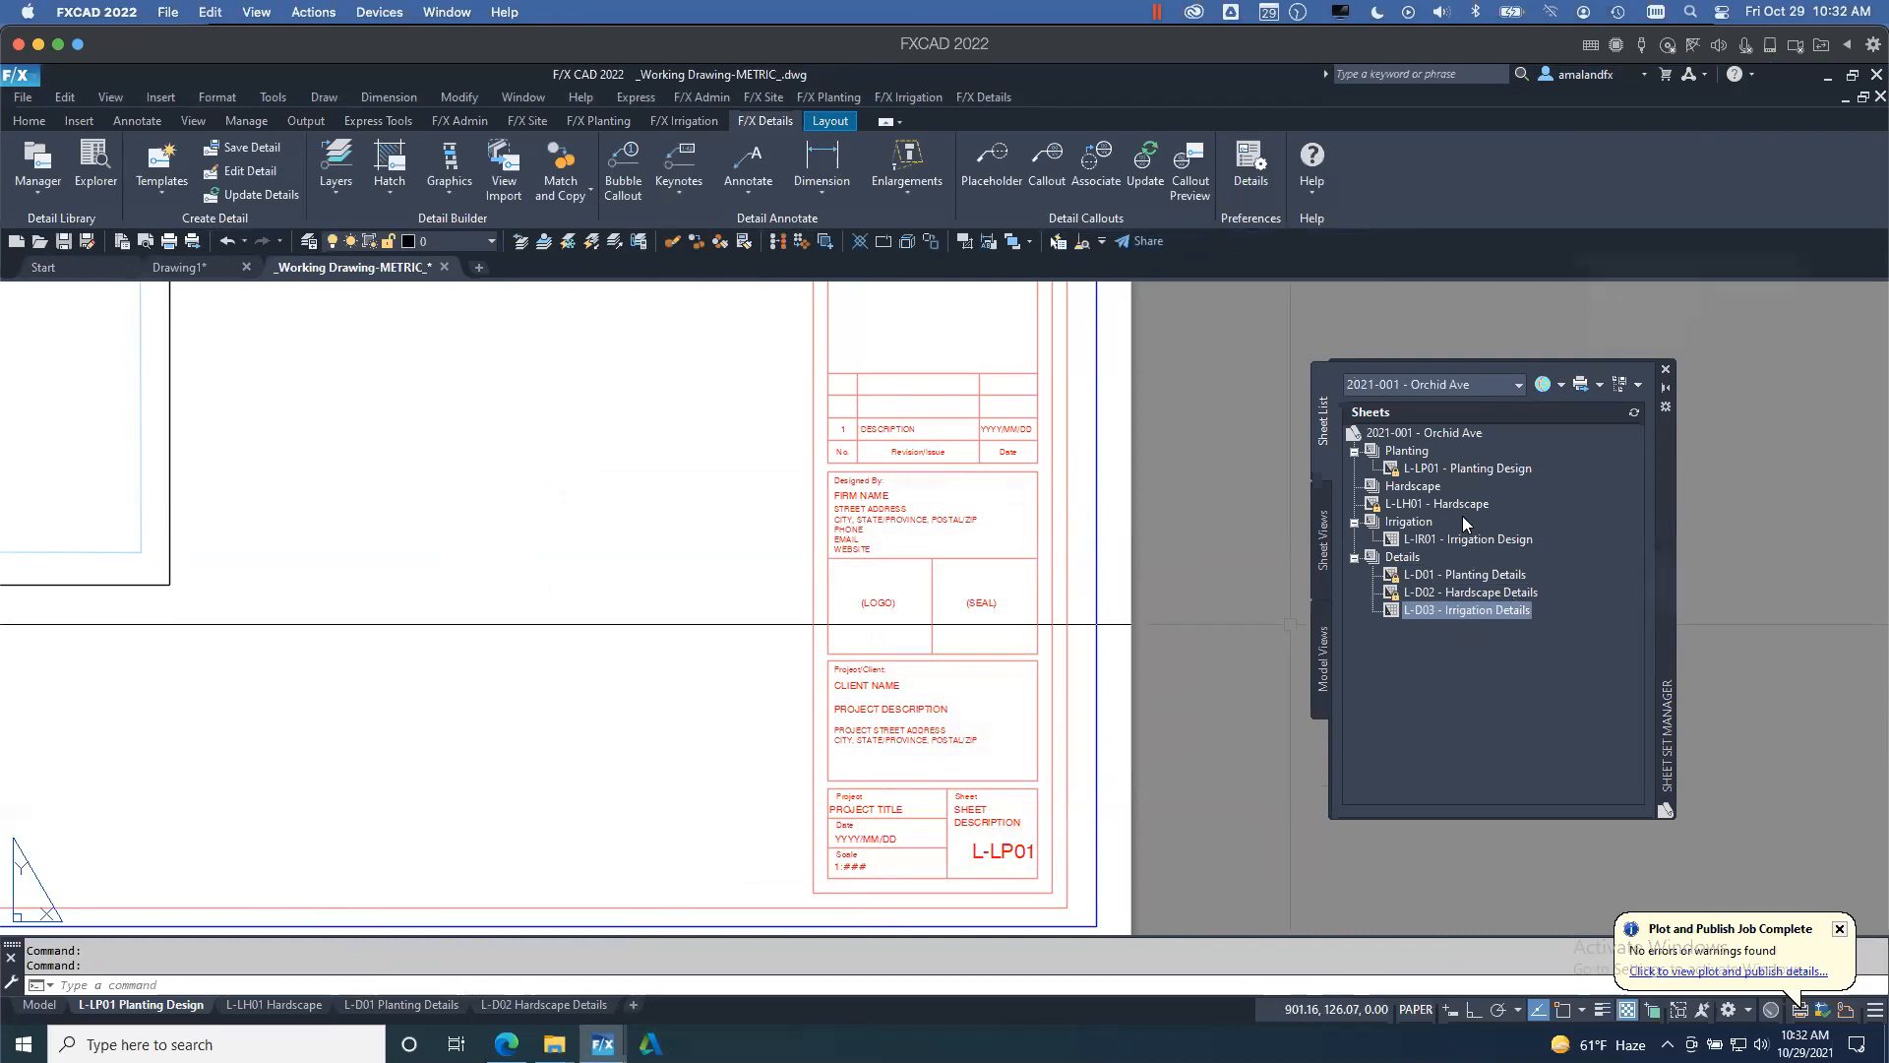
- Open the L-IR01 Irrigation Design sheet from the sheet set, dismissing the proxy information notice
left_click(1482, 541)
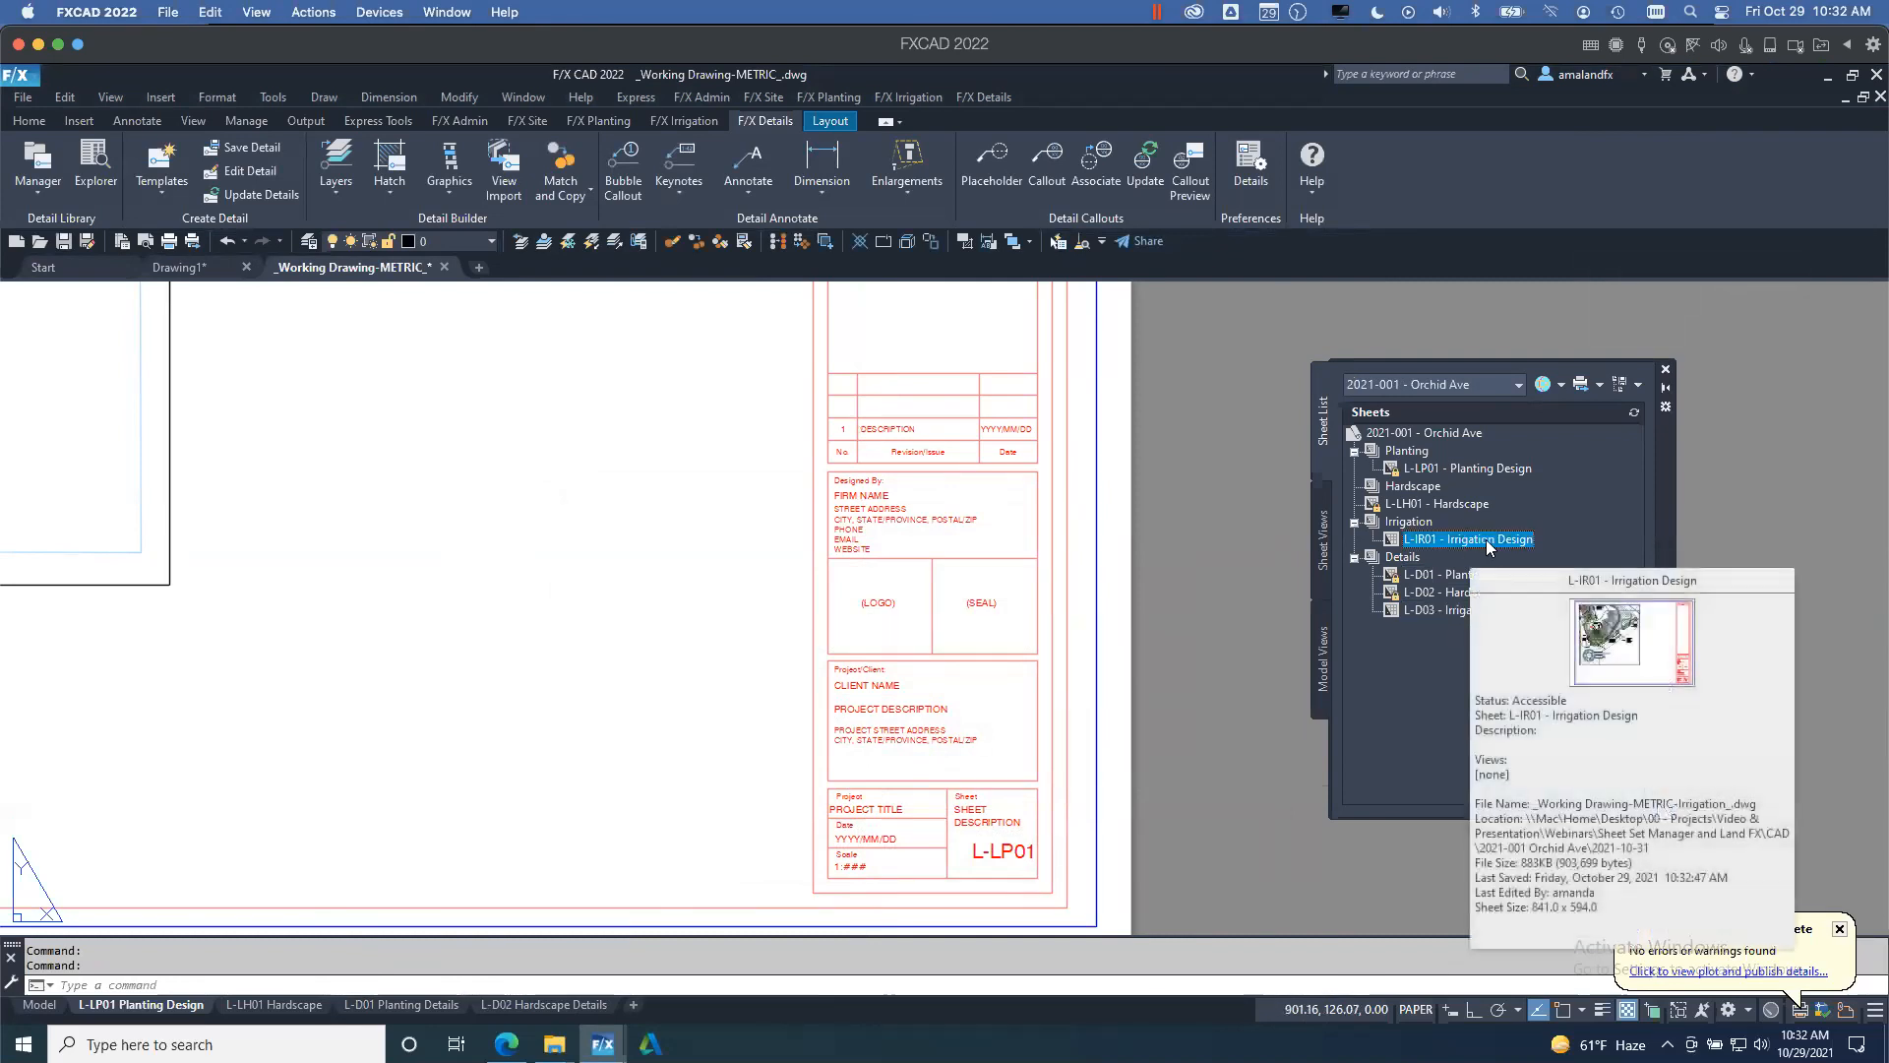
double_click(1487, 541)
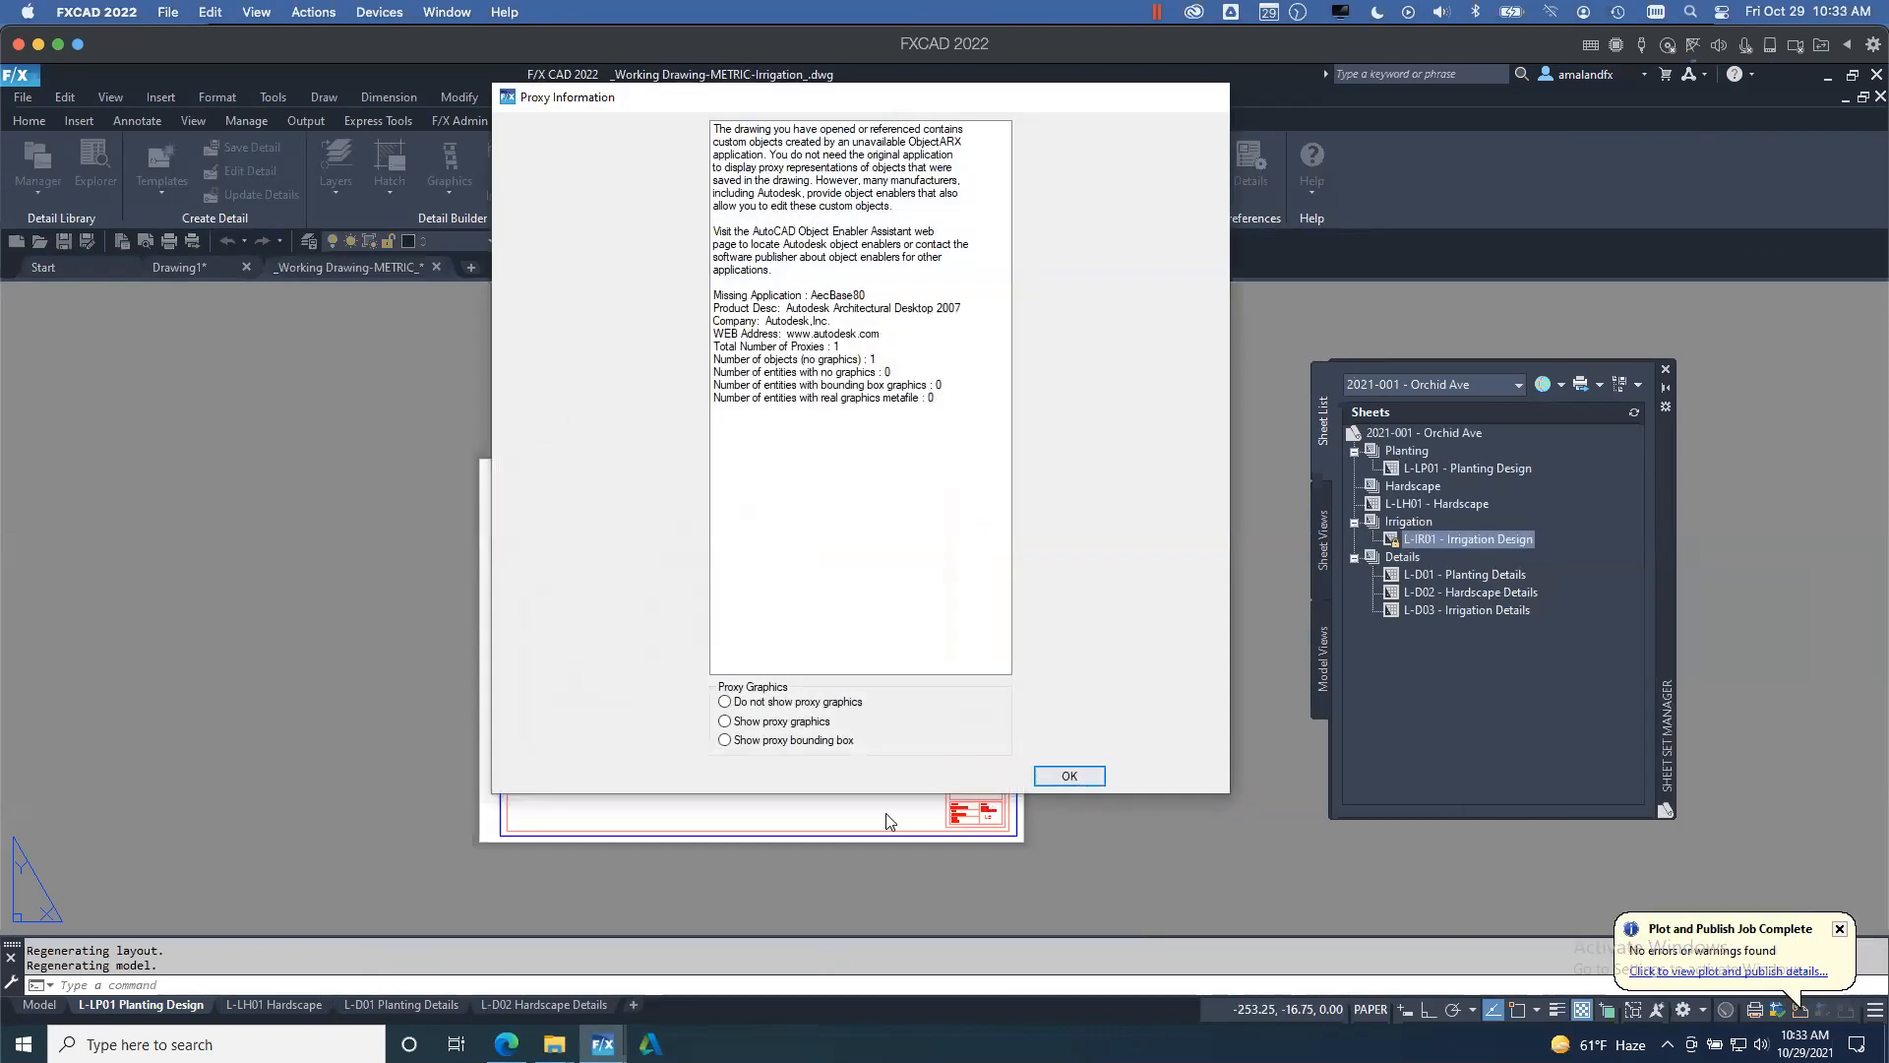
key("Return")
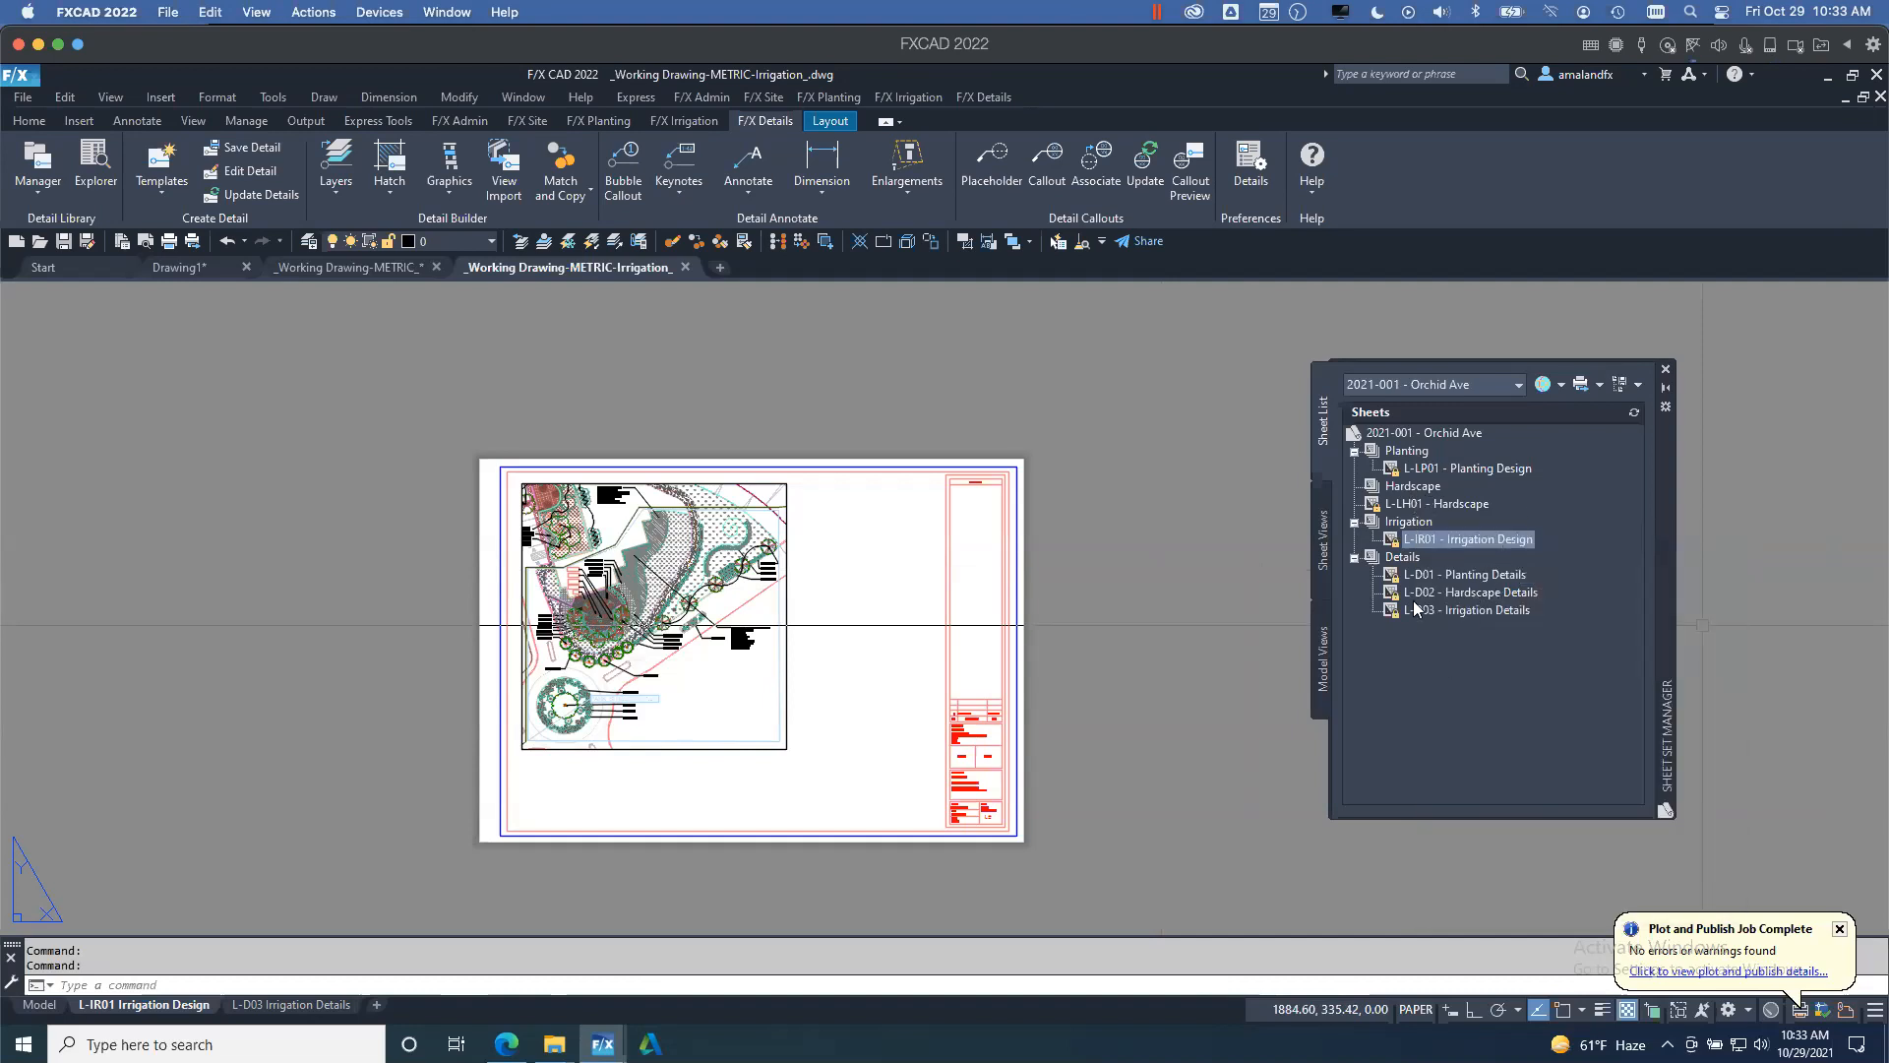
- Move the L-LH01 Hardscape sheet into the Hardscape subset and inspect the title block on the Irrigation Design layout
left_click(1425, 500)
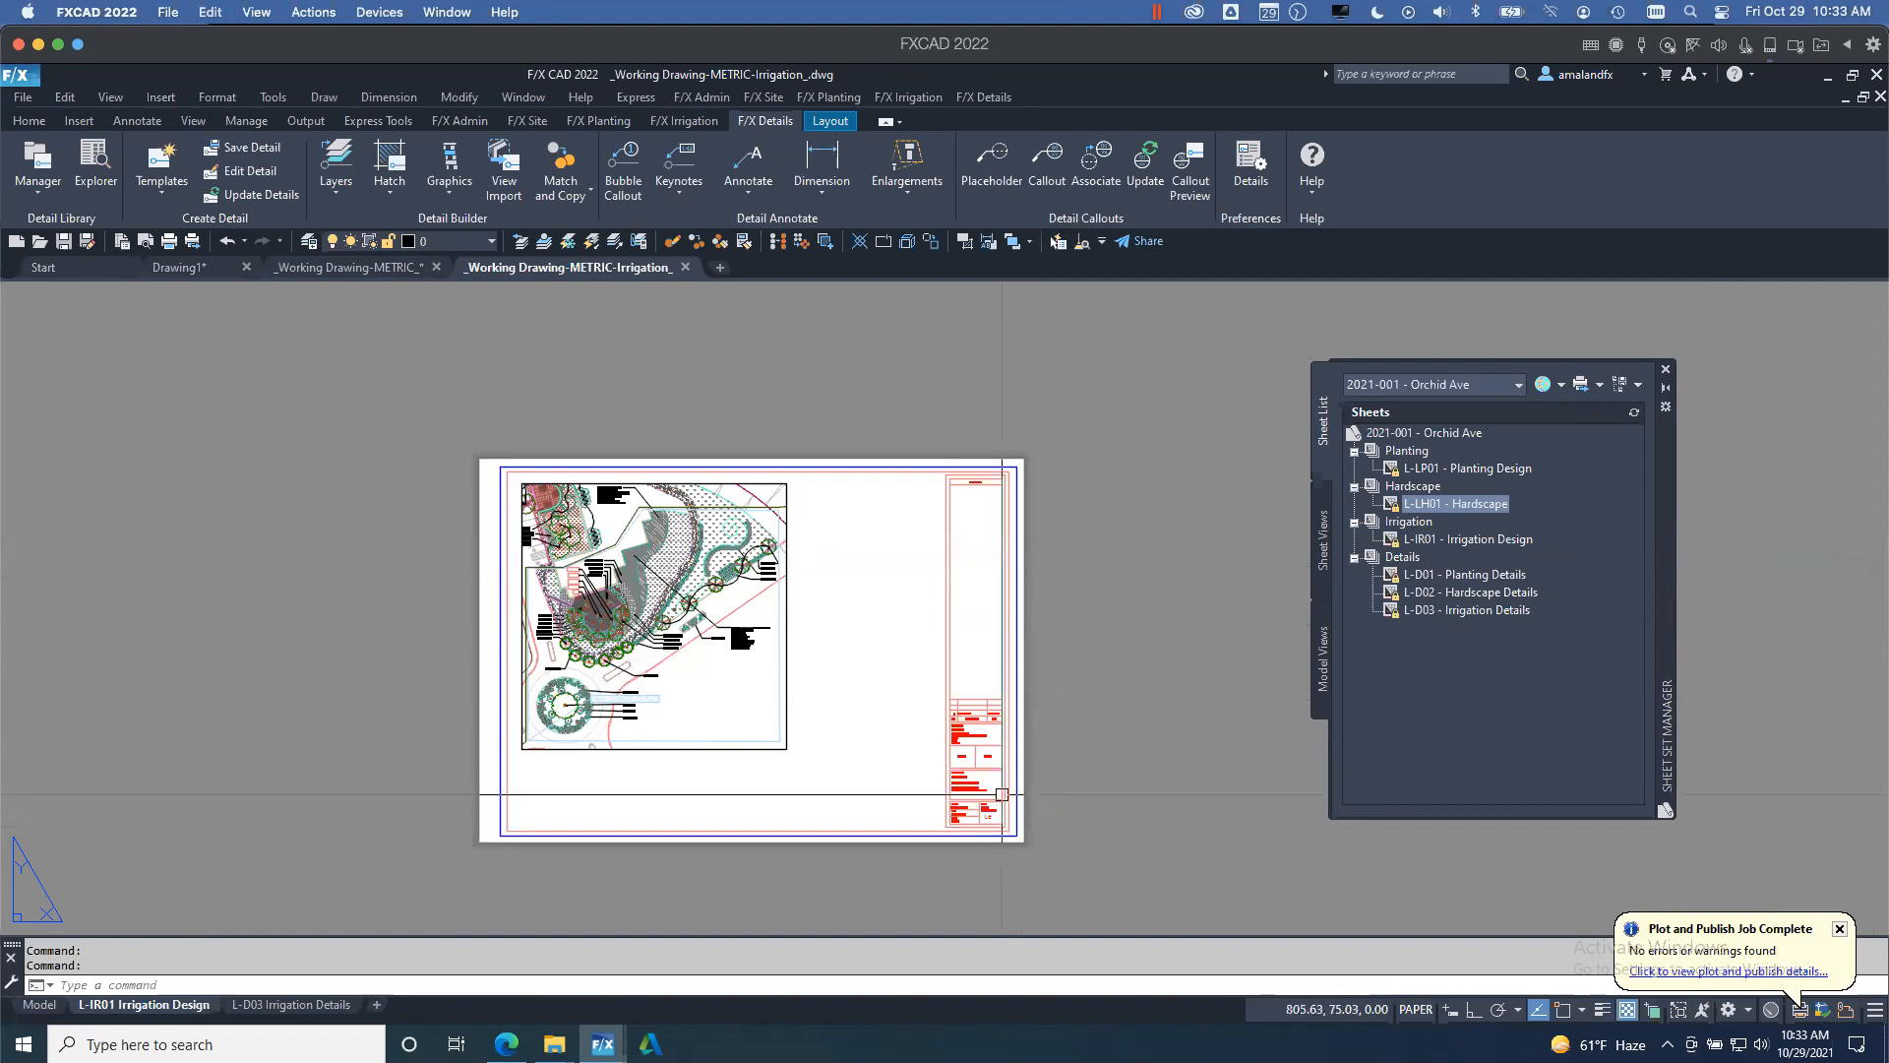
scroll(974, 817, "up", 2)
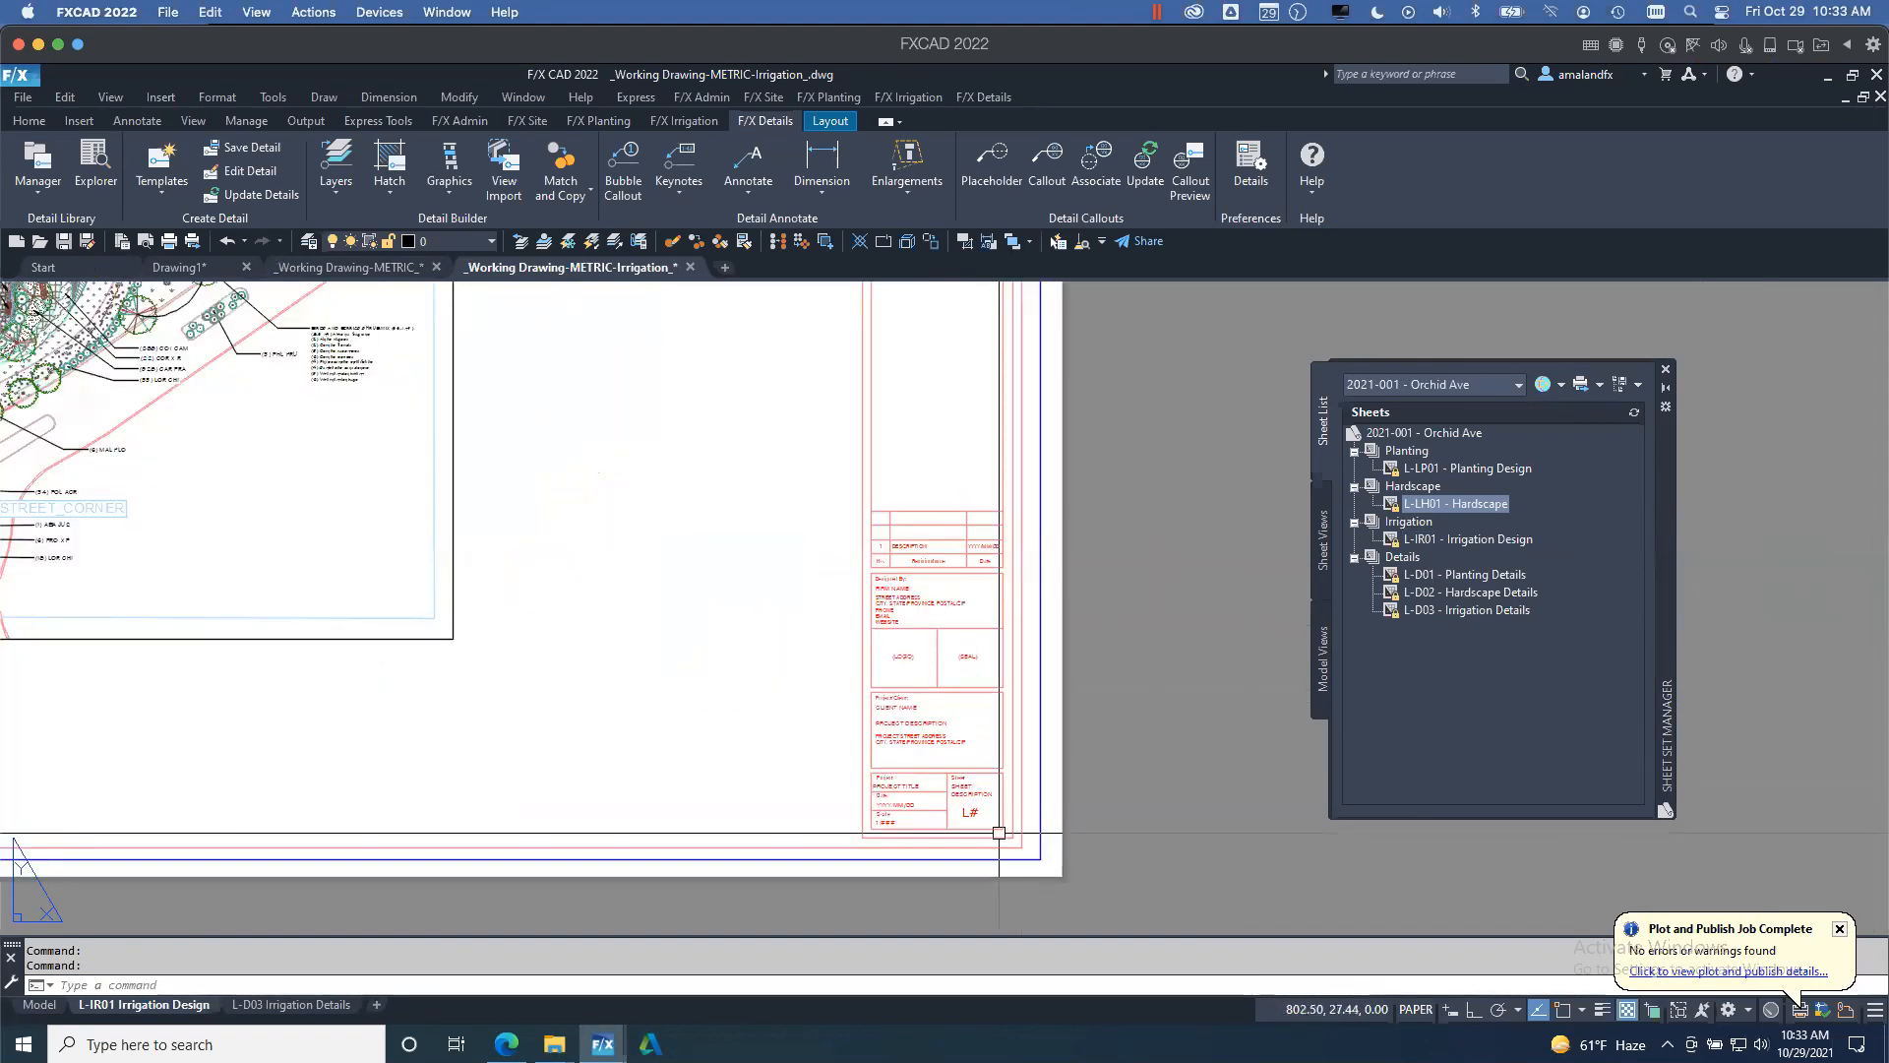
scroll(1017, 808, "up", 2)
scroll(1017, 808, "down", 4)
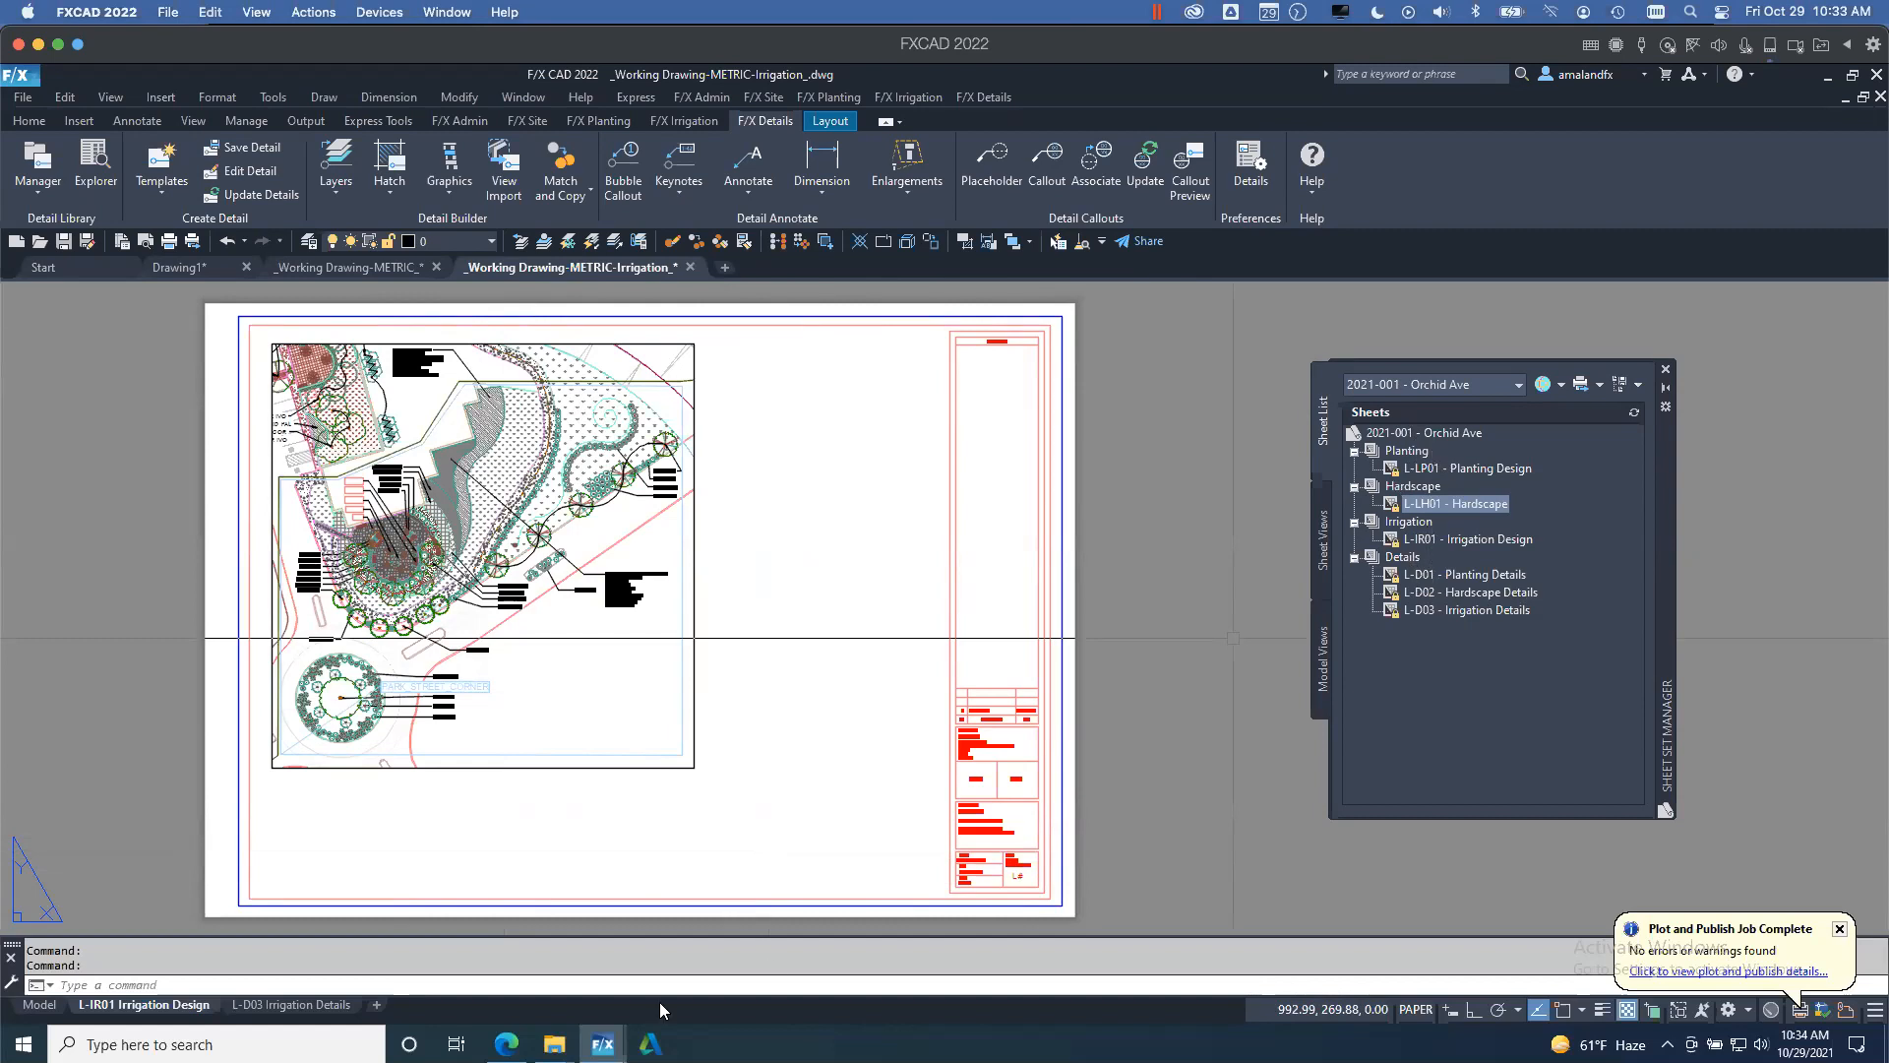
- Switch to File Explorer, check the contents of the project's Details folder, and return to the drawing
mouse_move(553, 1044)
left_click(487, 978)
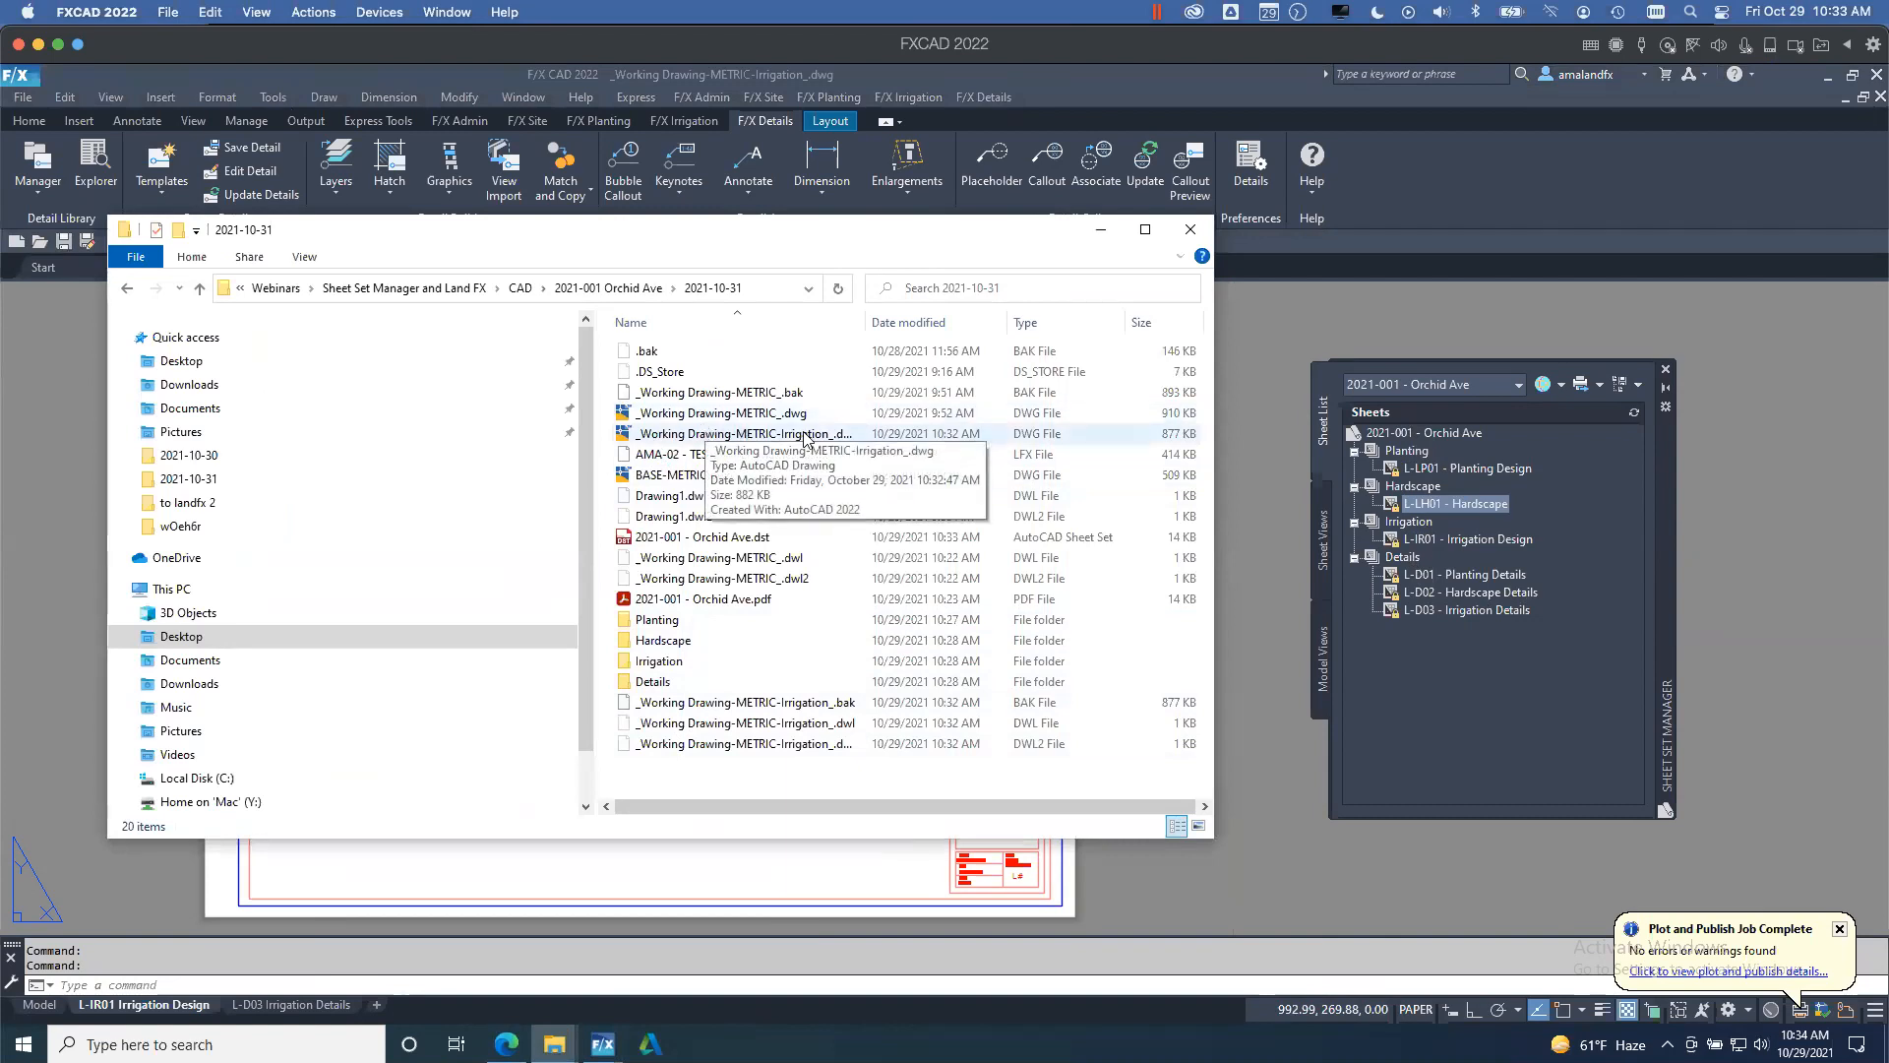
double_click(671, 684)
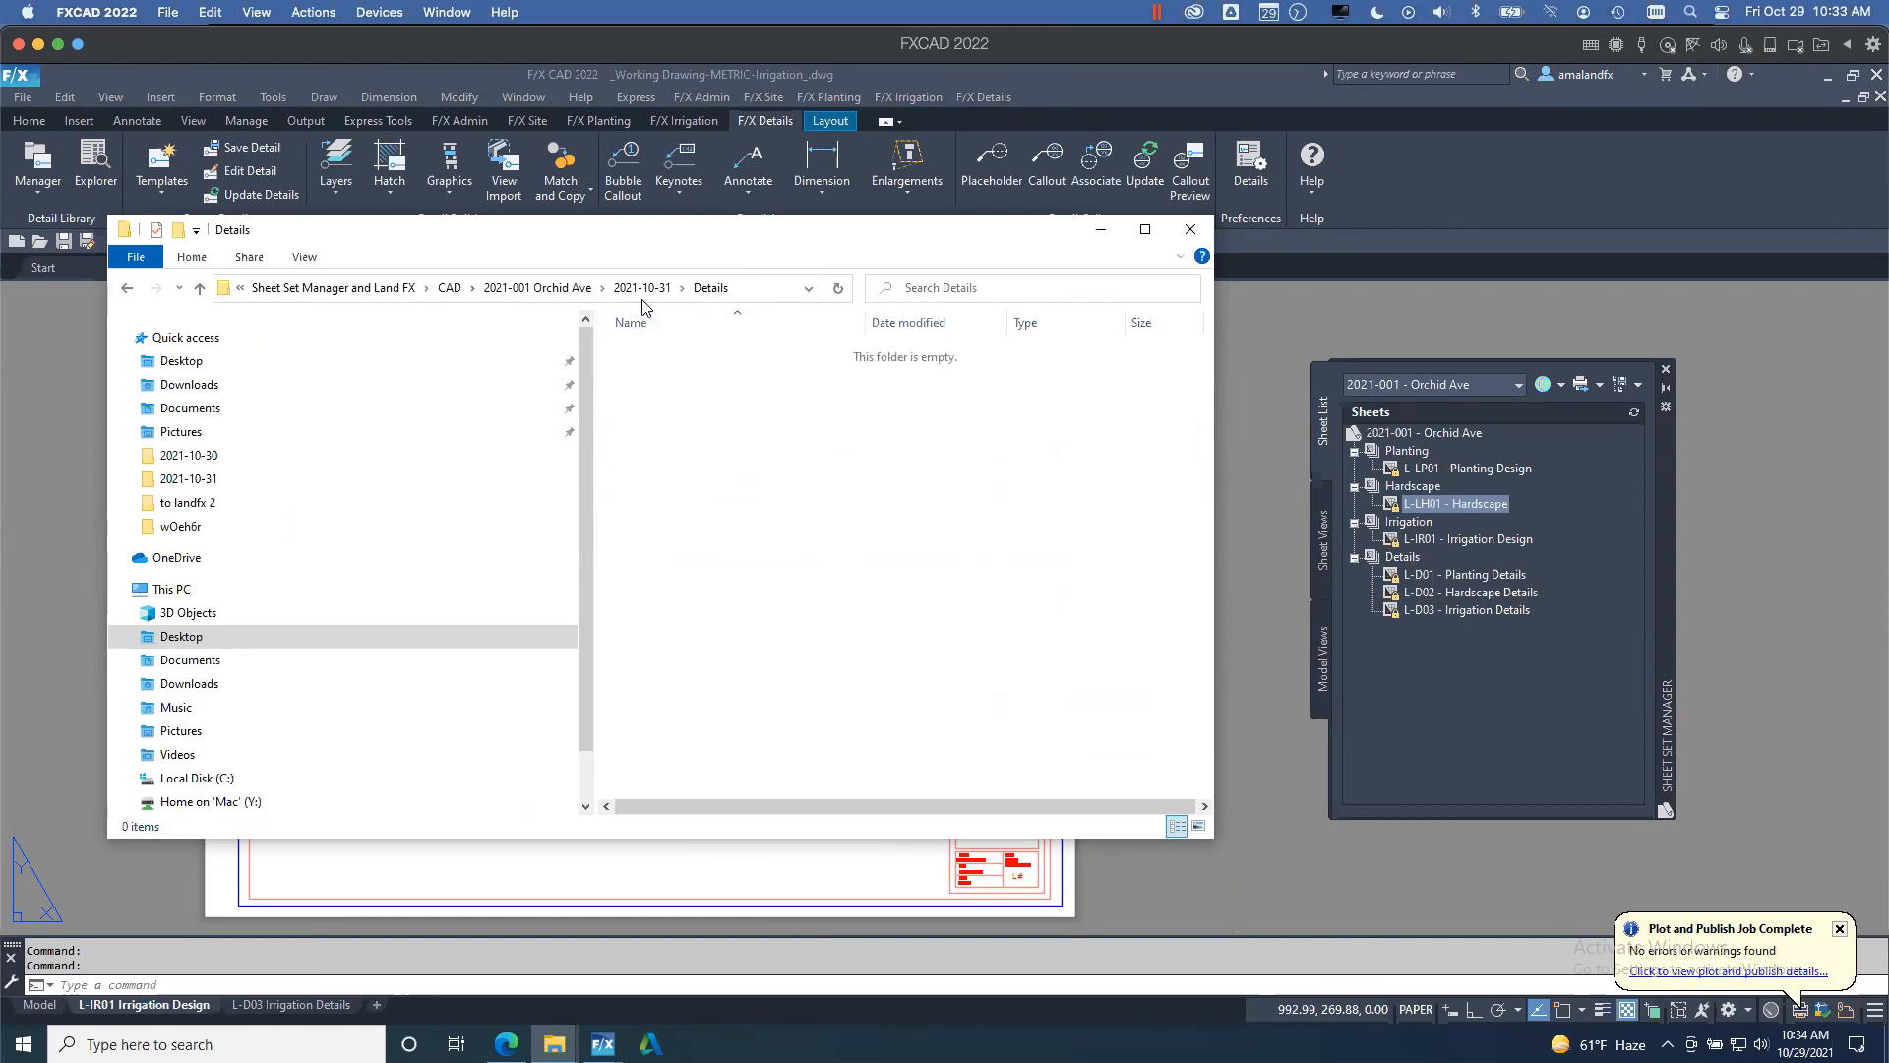
left_click(1568, 694)
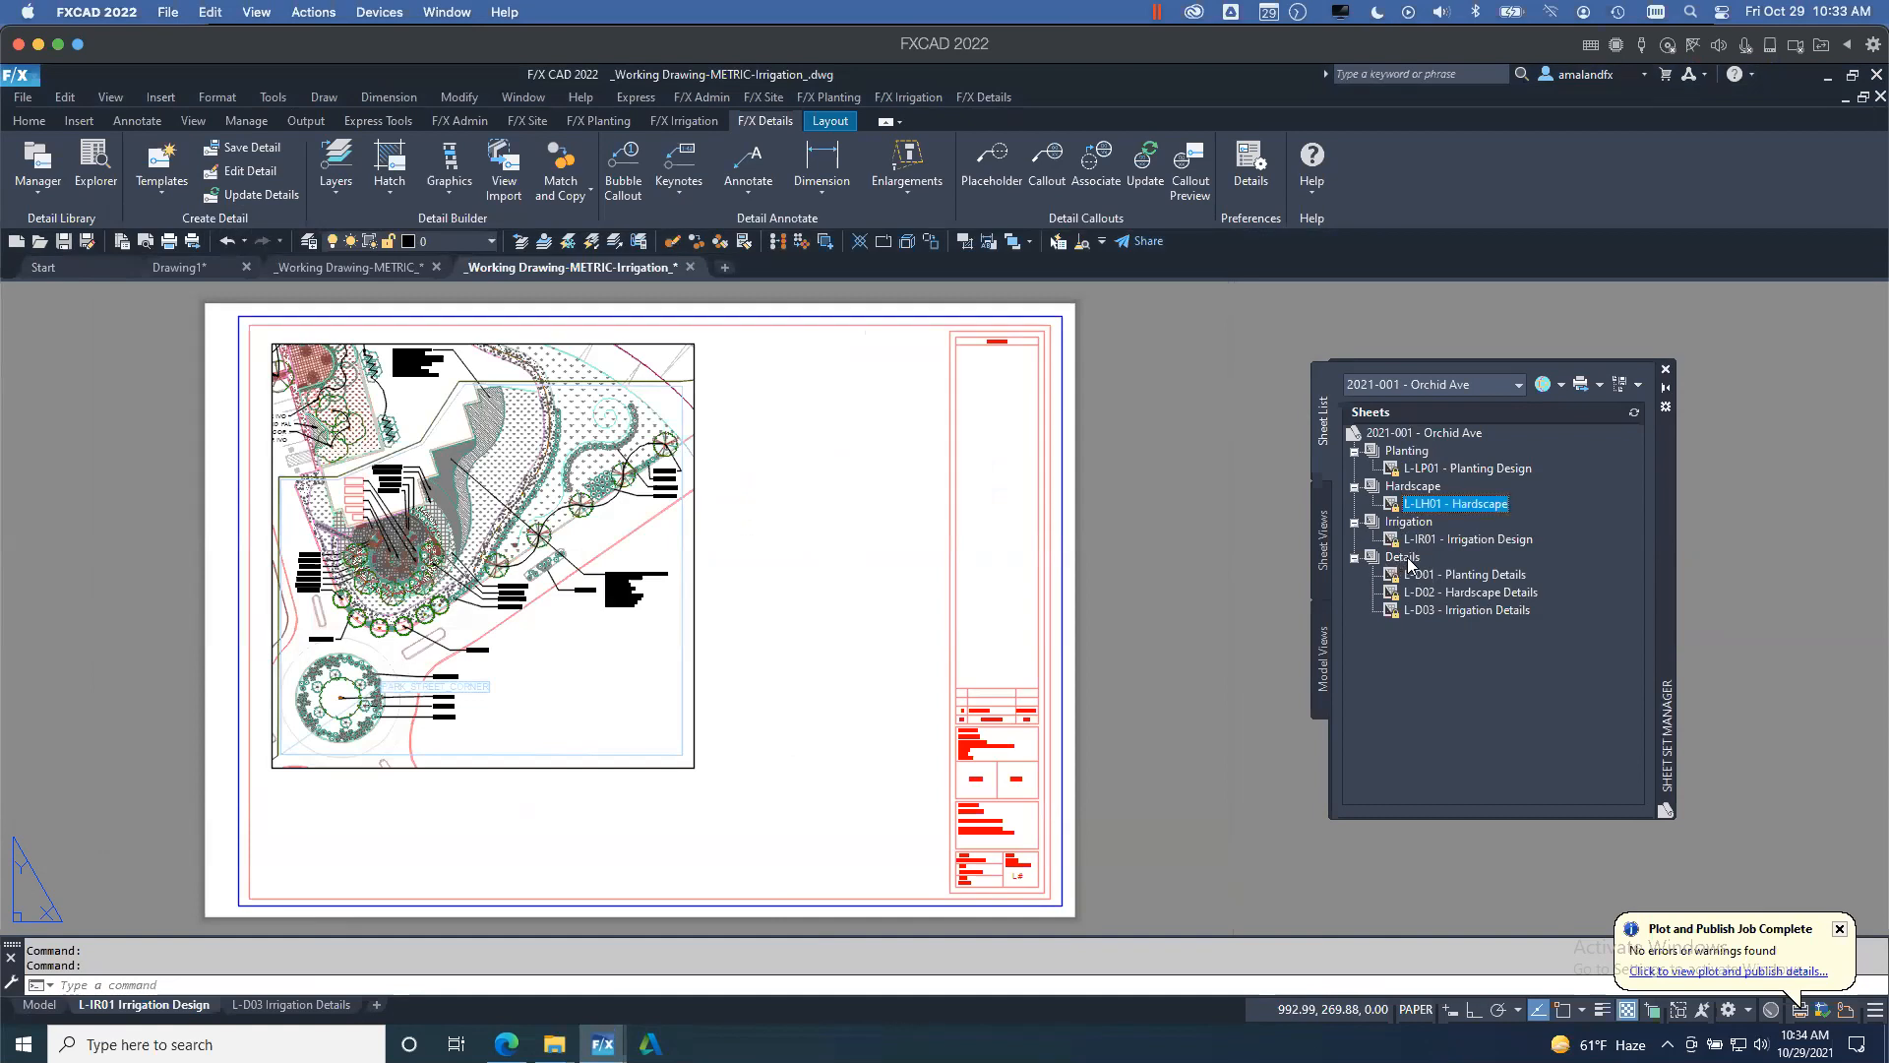
- Create a sheet numbered 00 and titled TEST in the Details subset, using the A1 layout of LAFX-DECIMAL-METERS.dwt as its template
right_click(1409, 564)
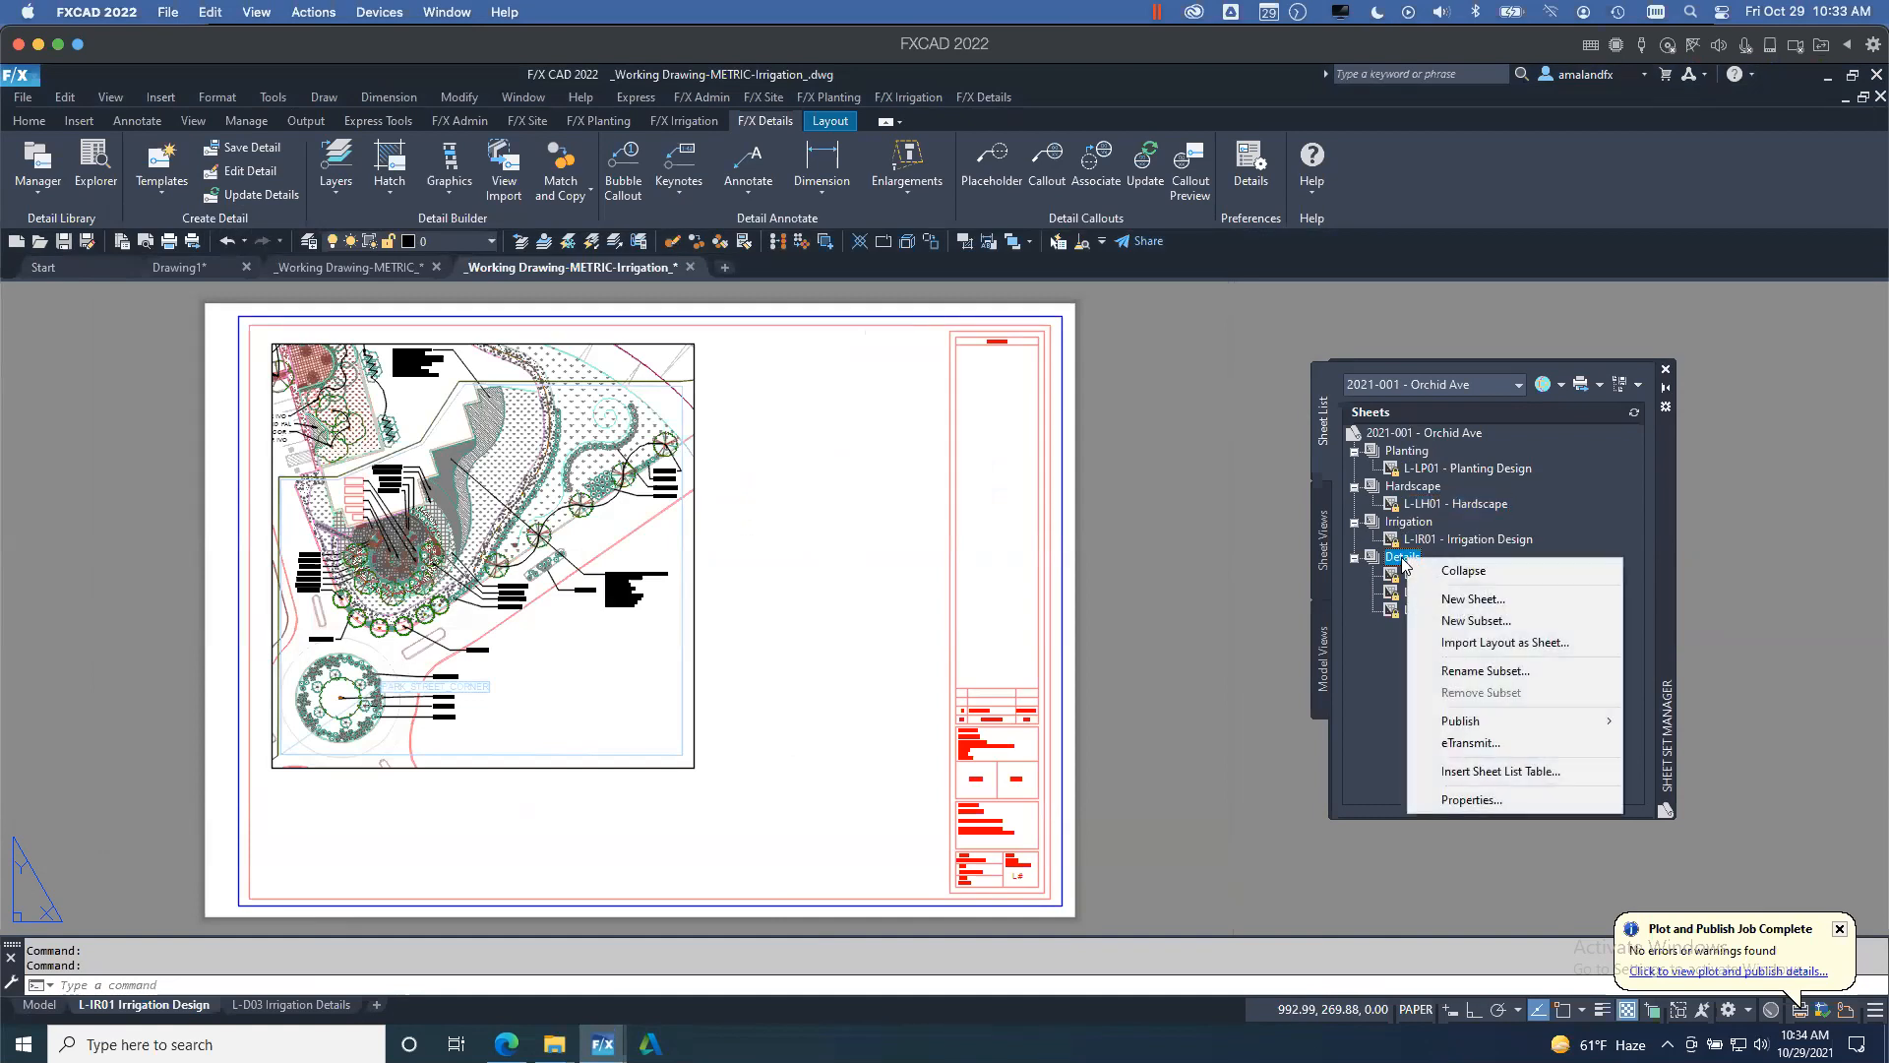
left_click(1467, 600)
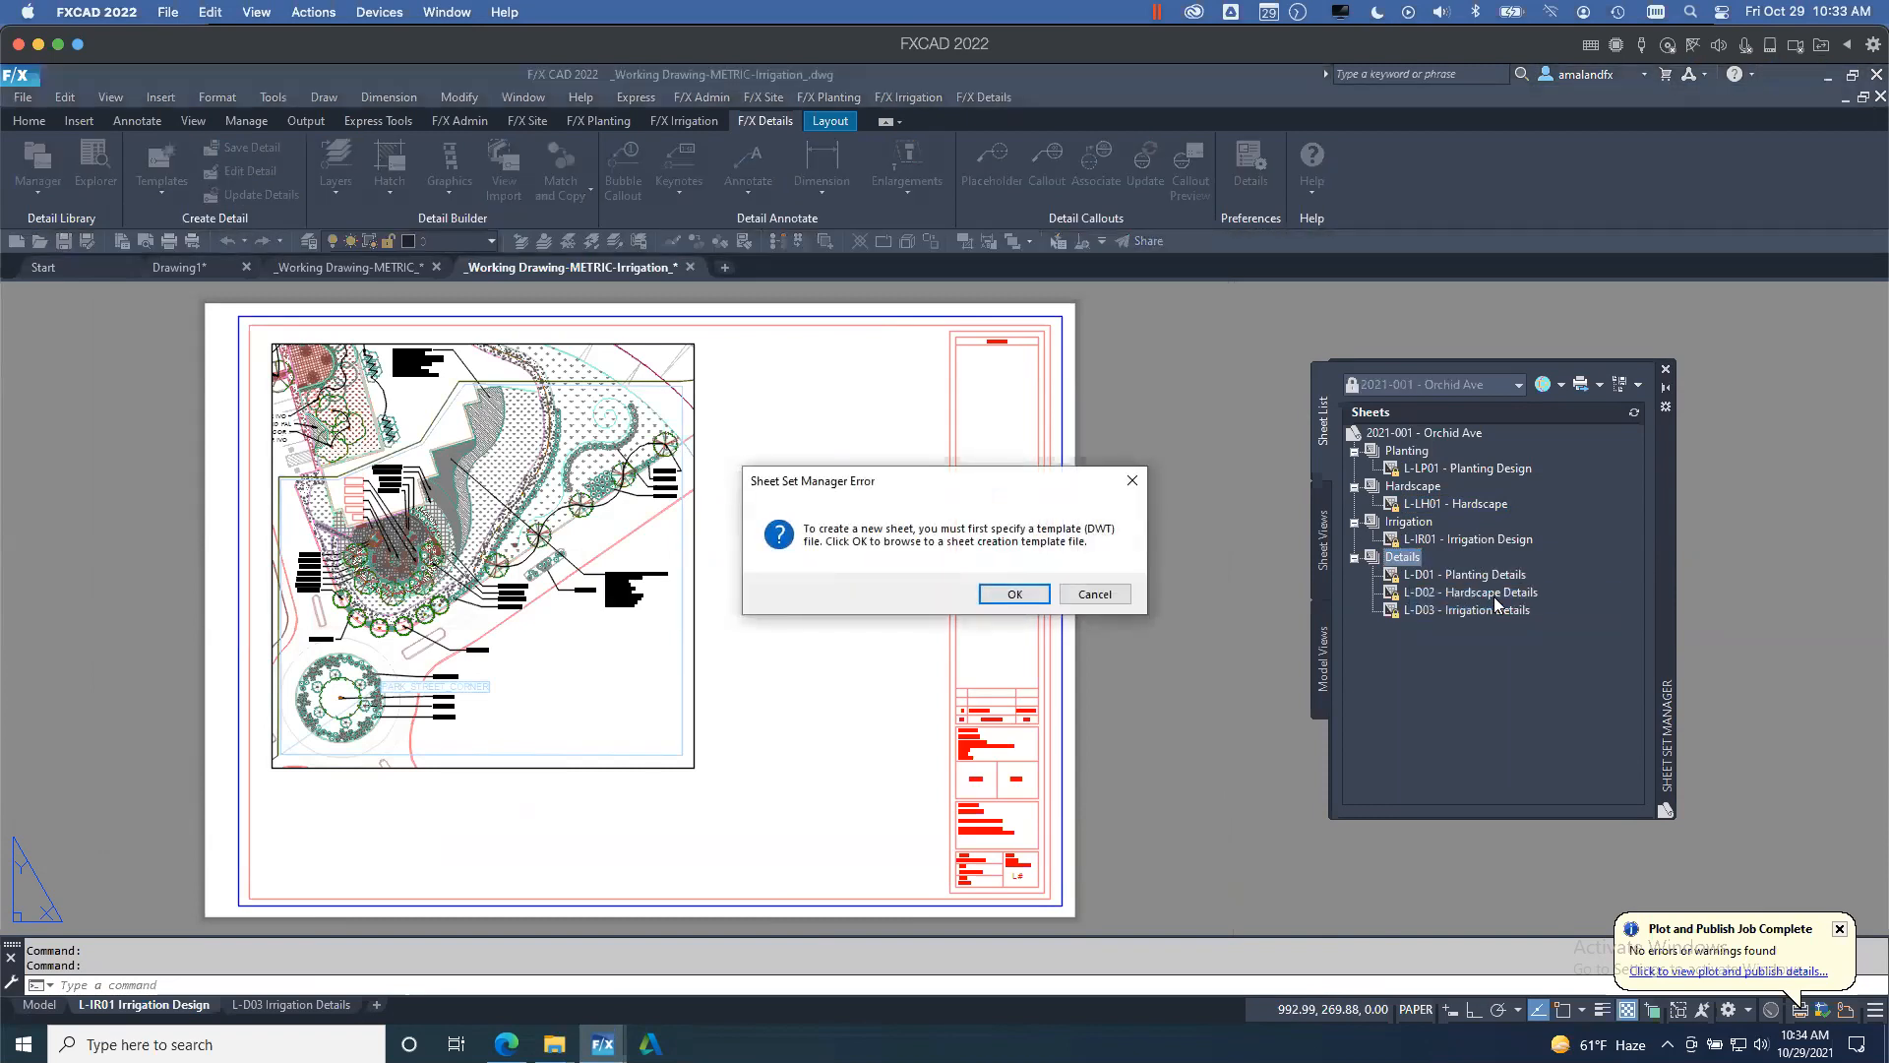
left_click(1014, 594)
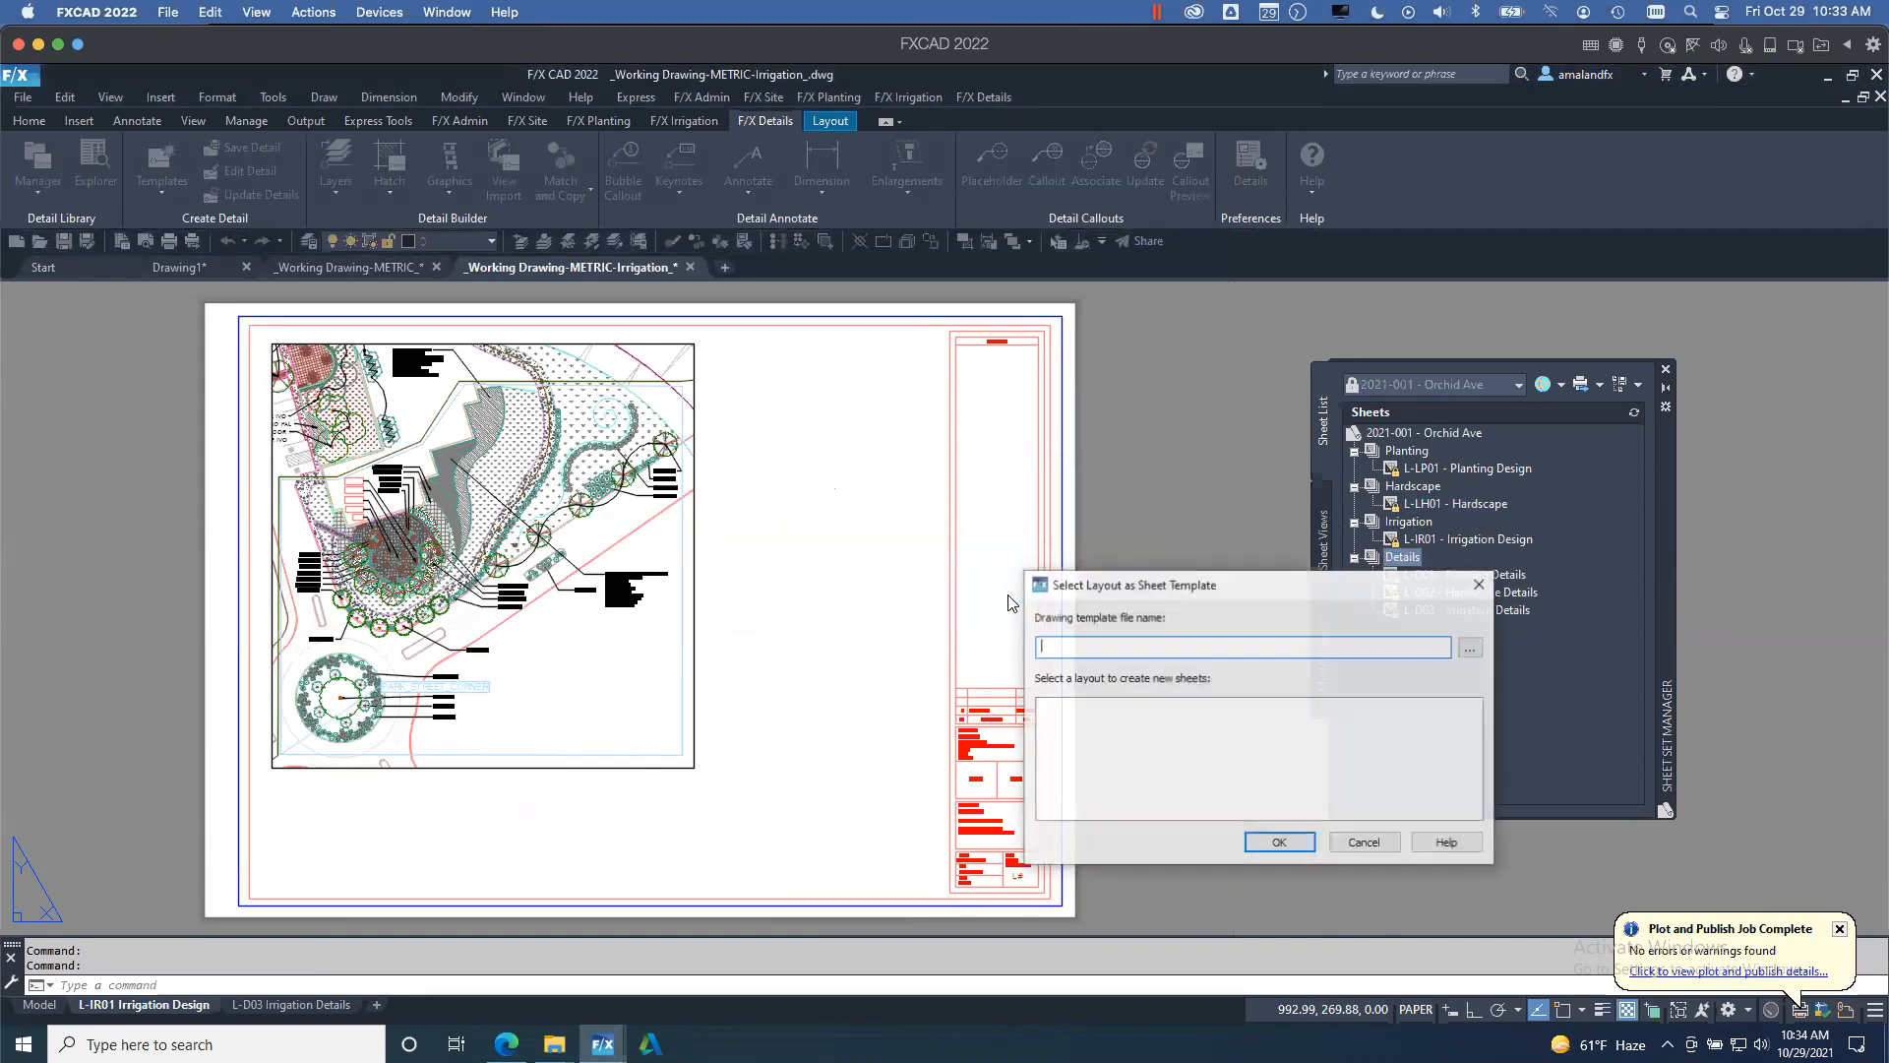
left_click(1473, 651)
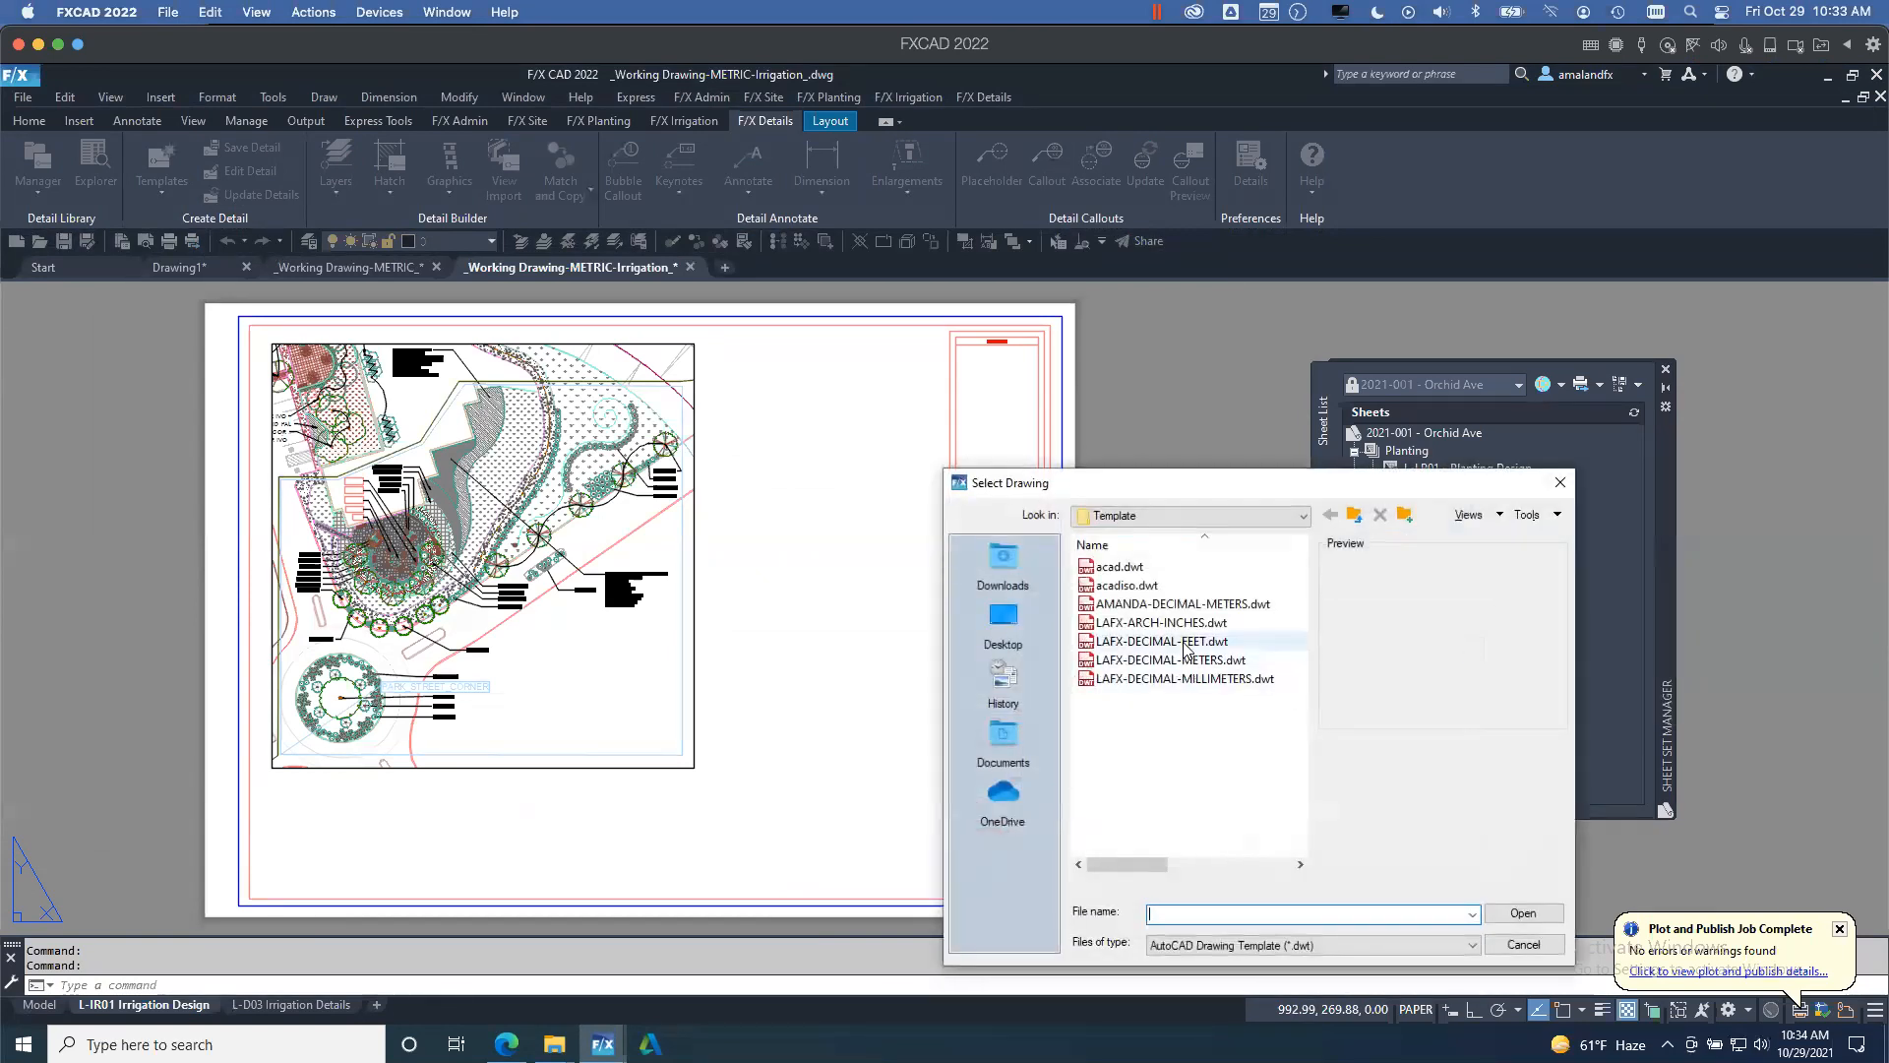
left_click(1189, 660)
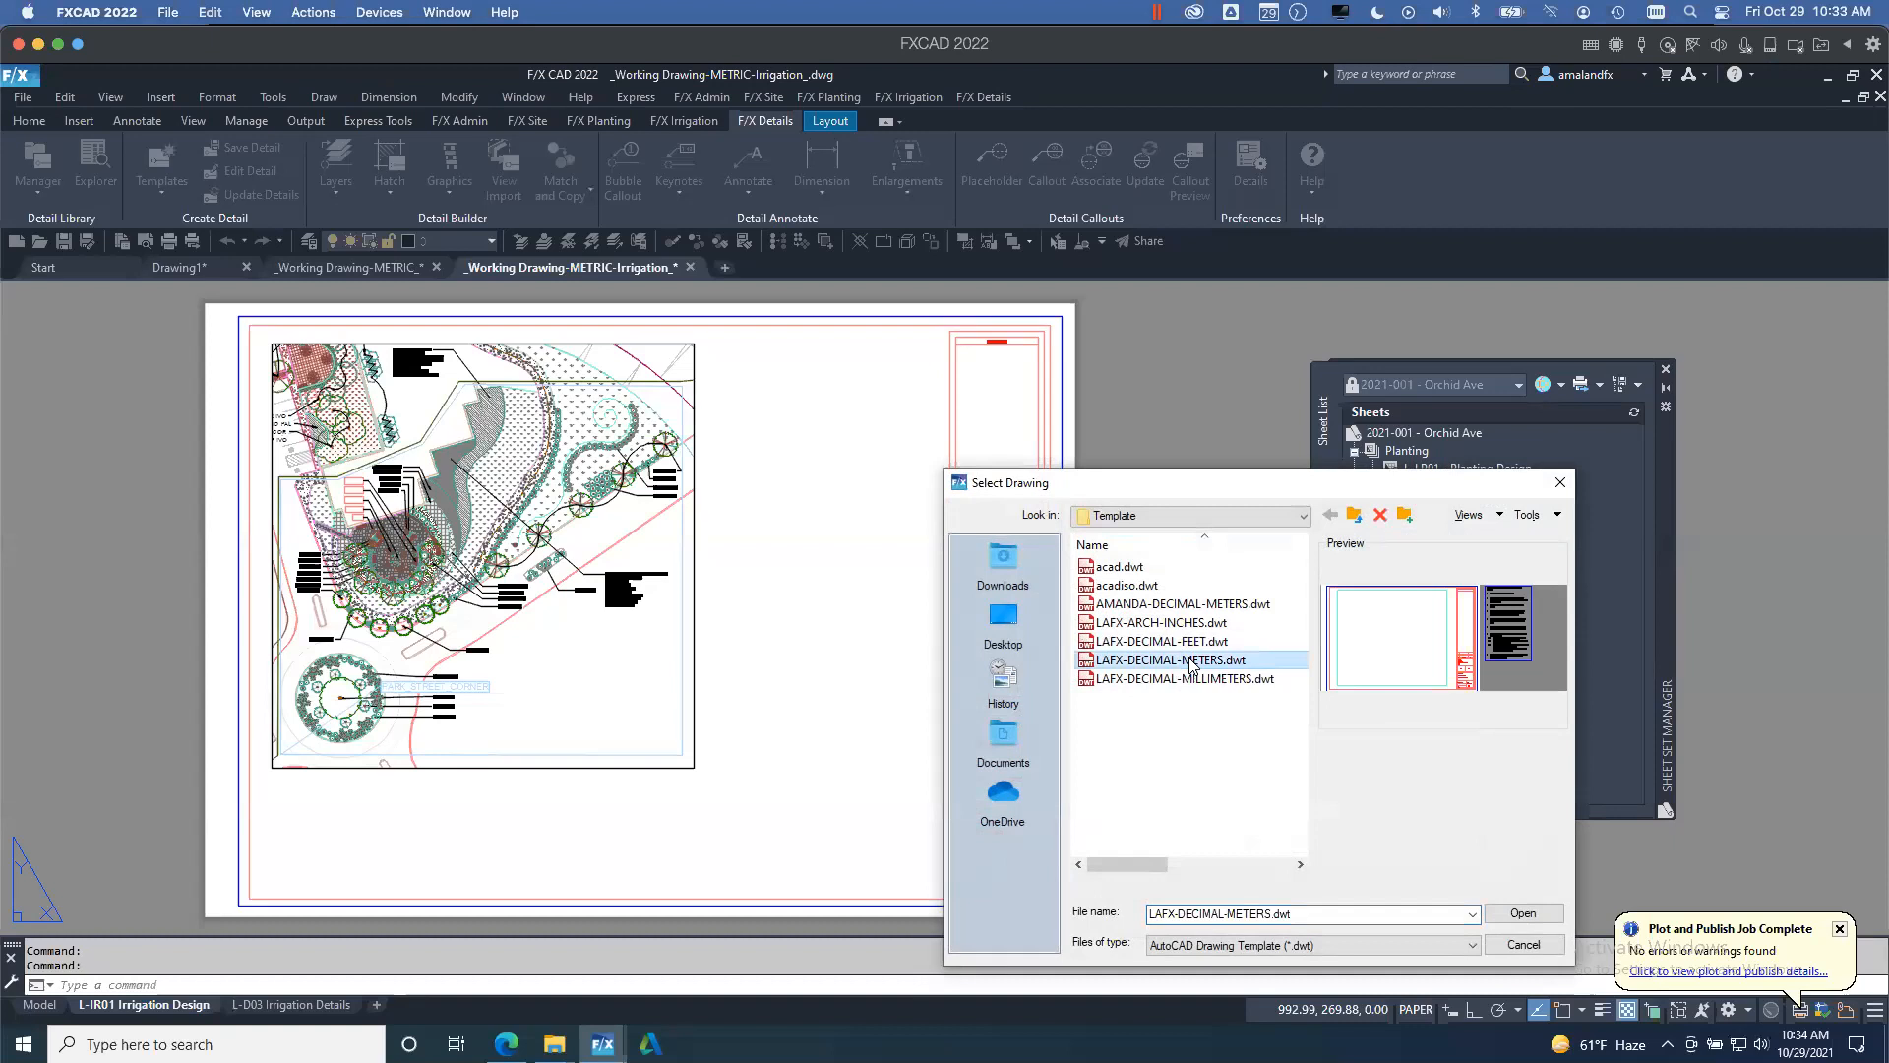
left_click(1523, 913)
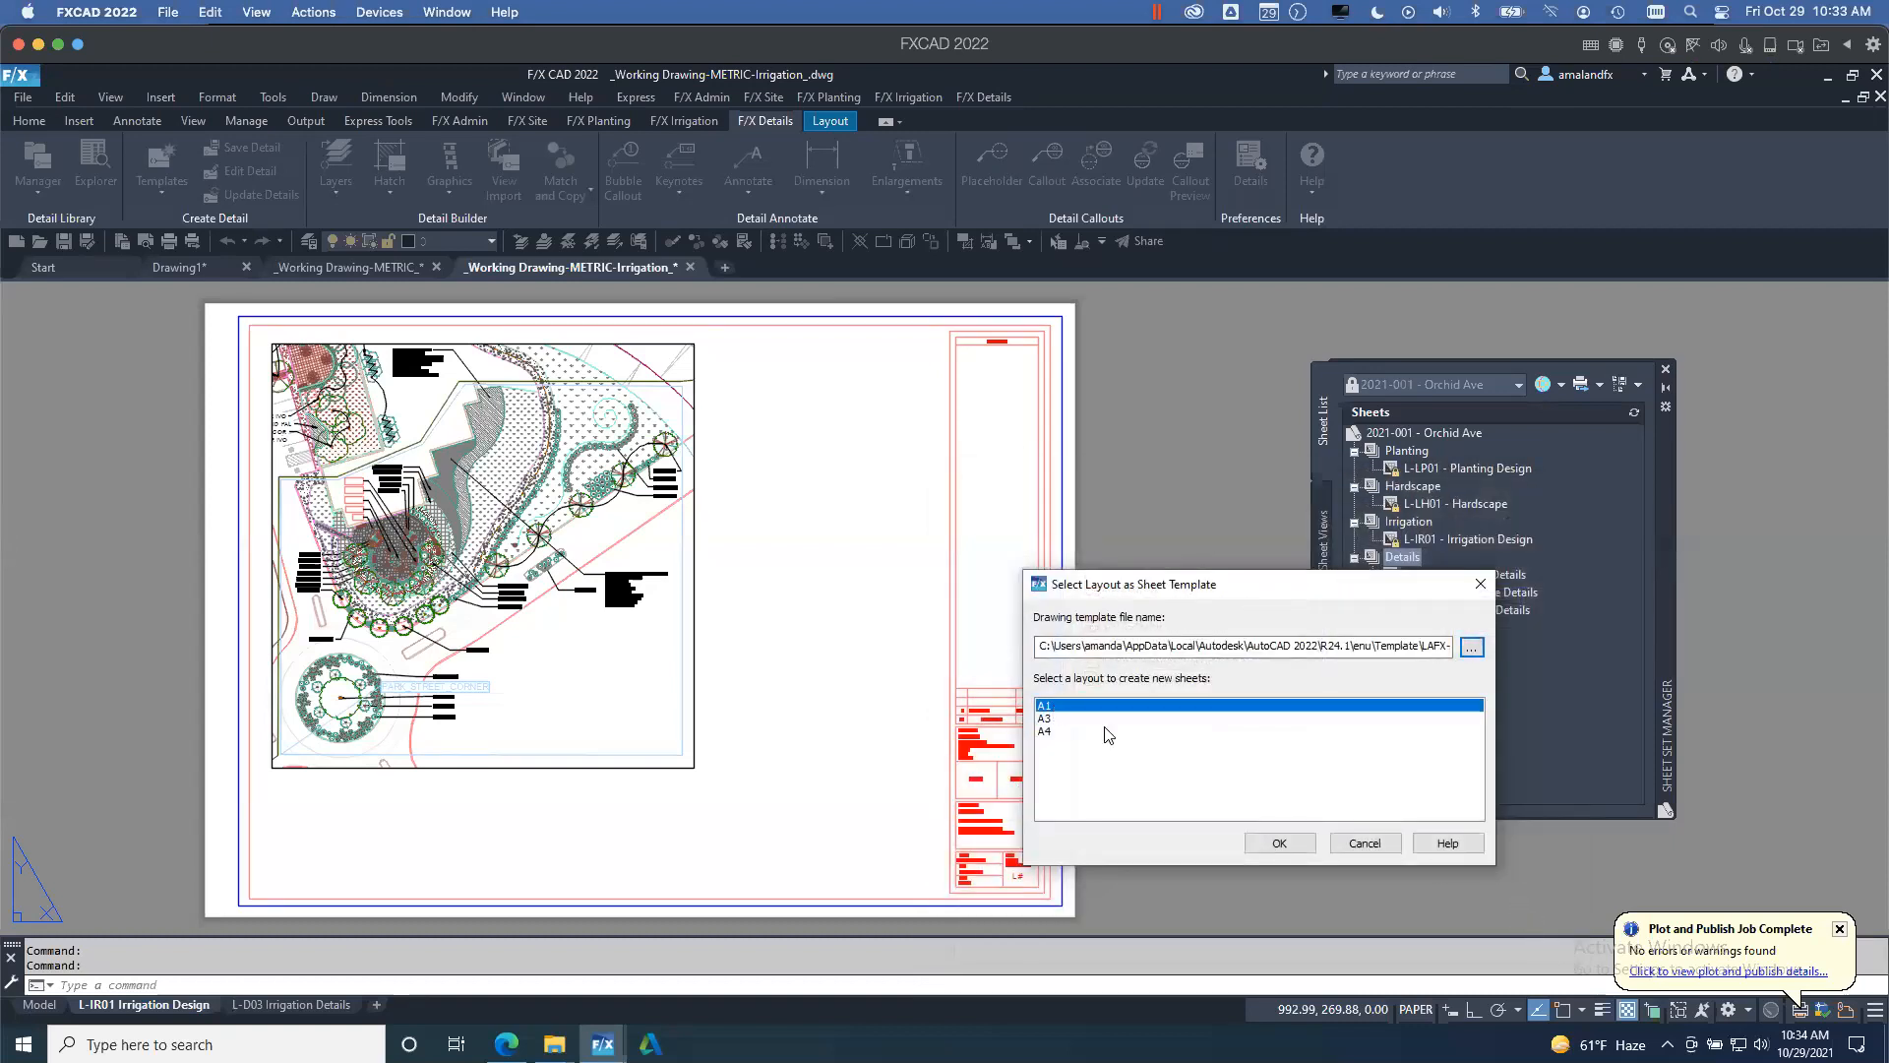
left_click(1282, 844)
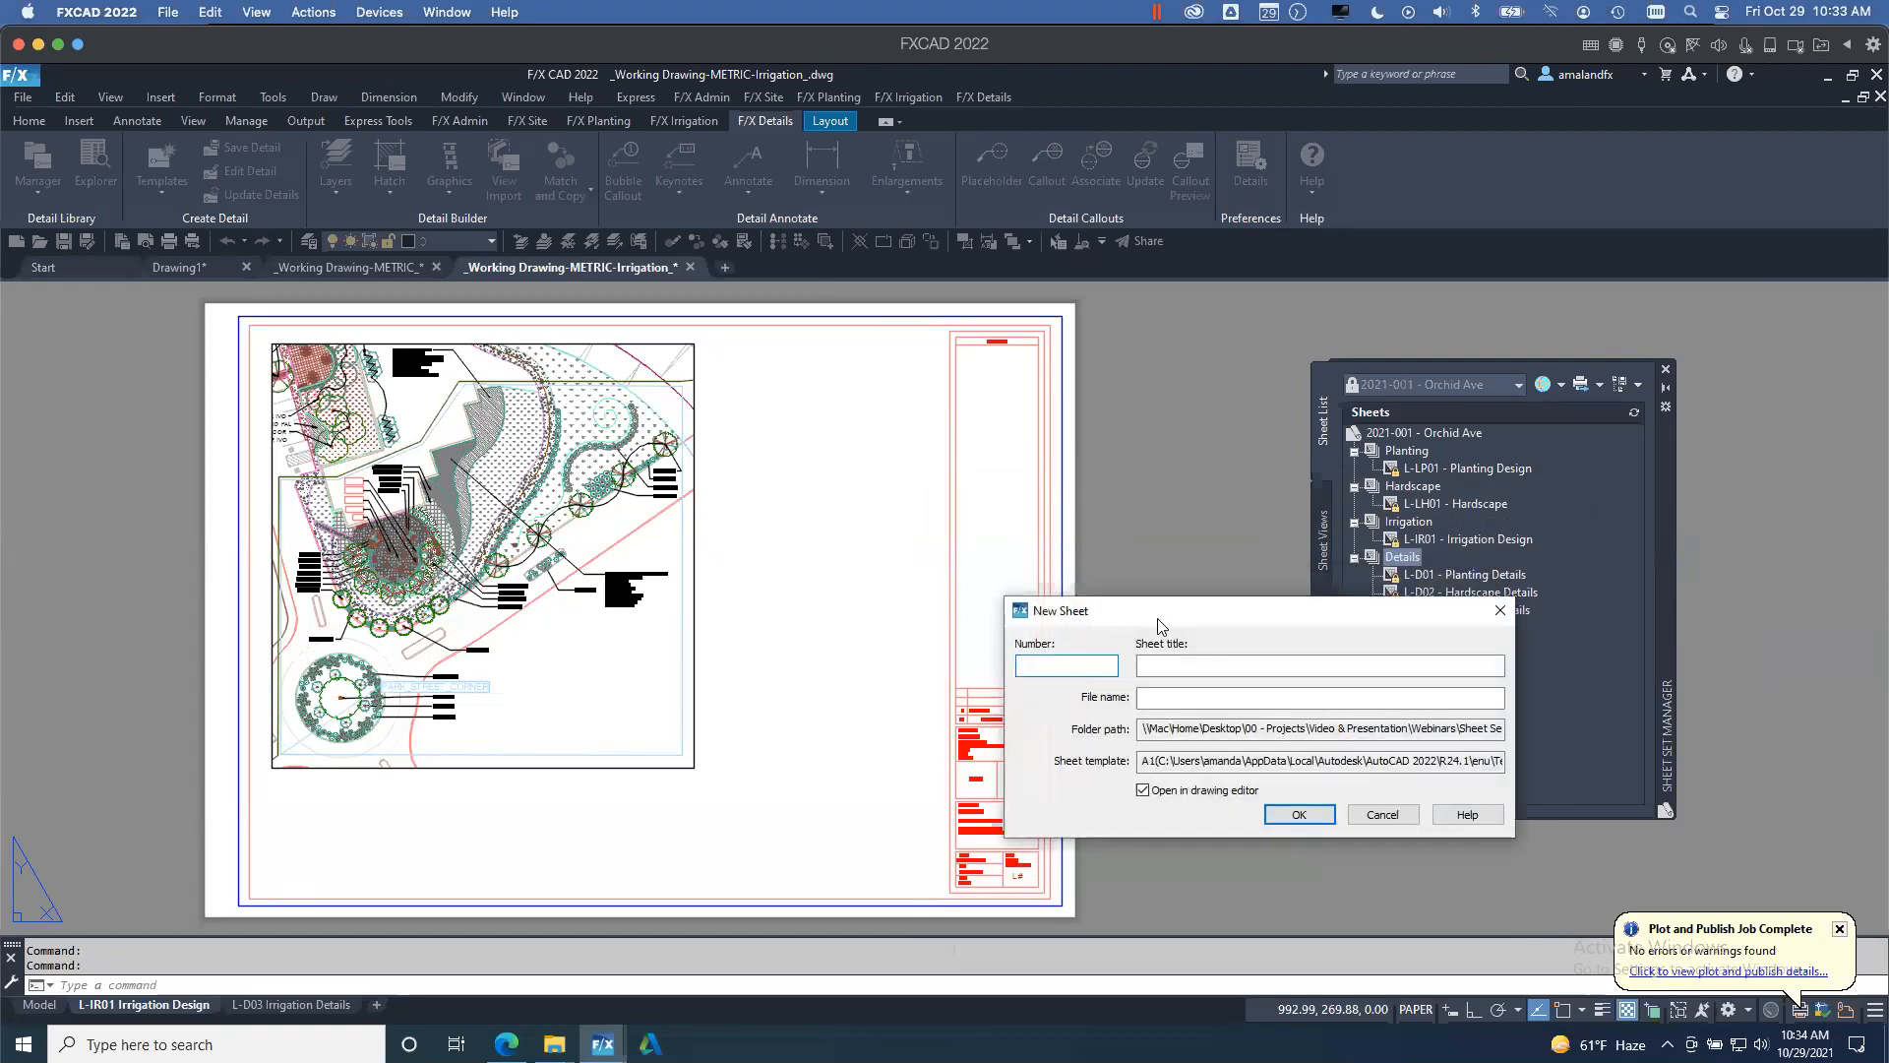
left_click(1186, 661)
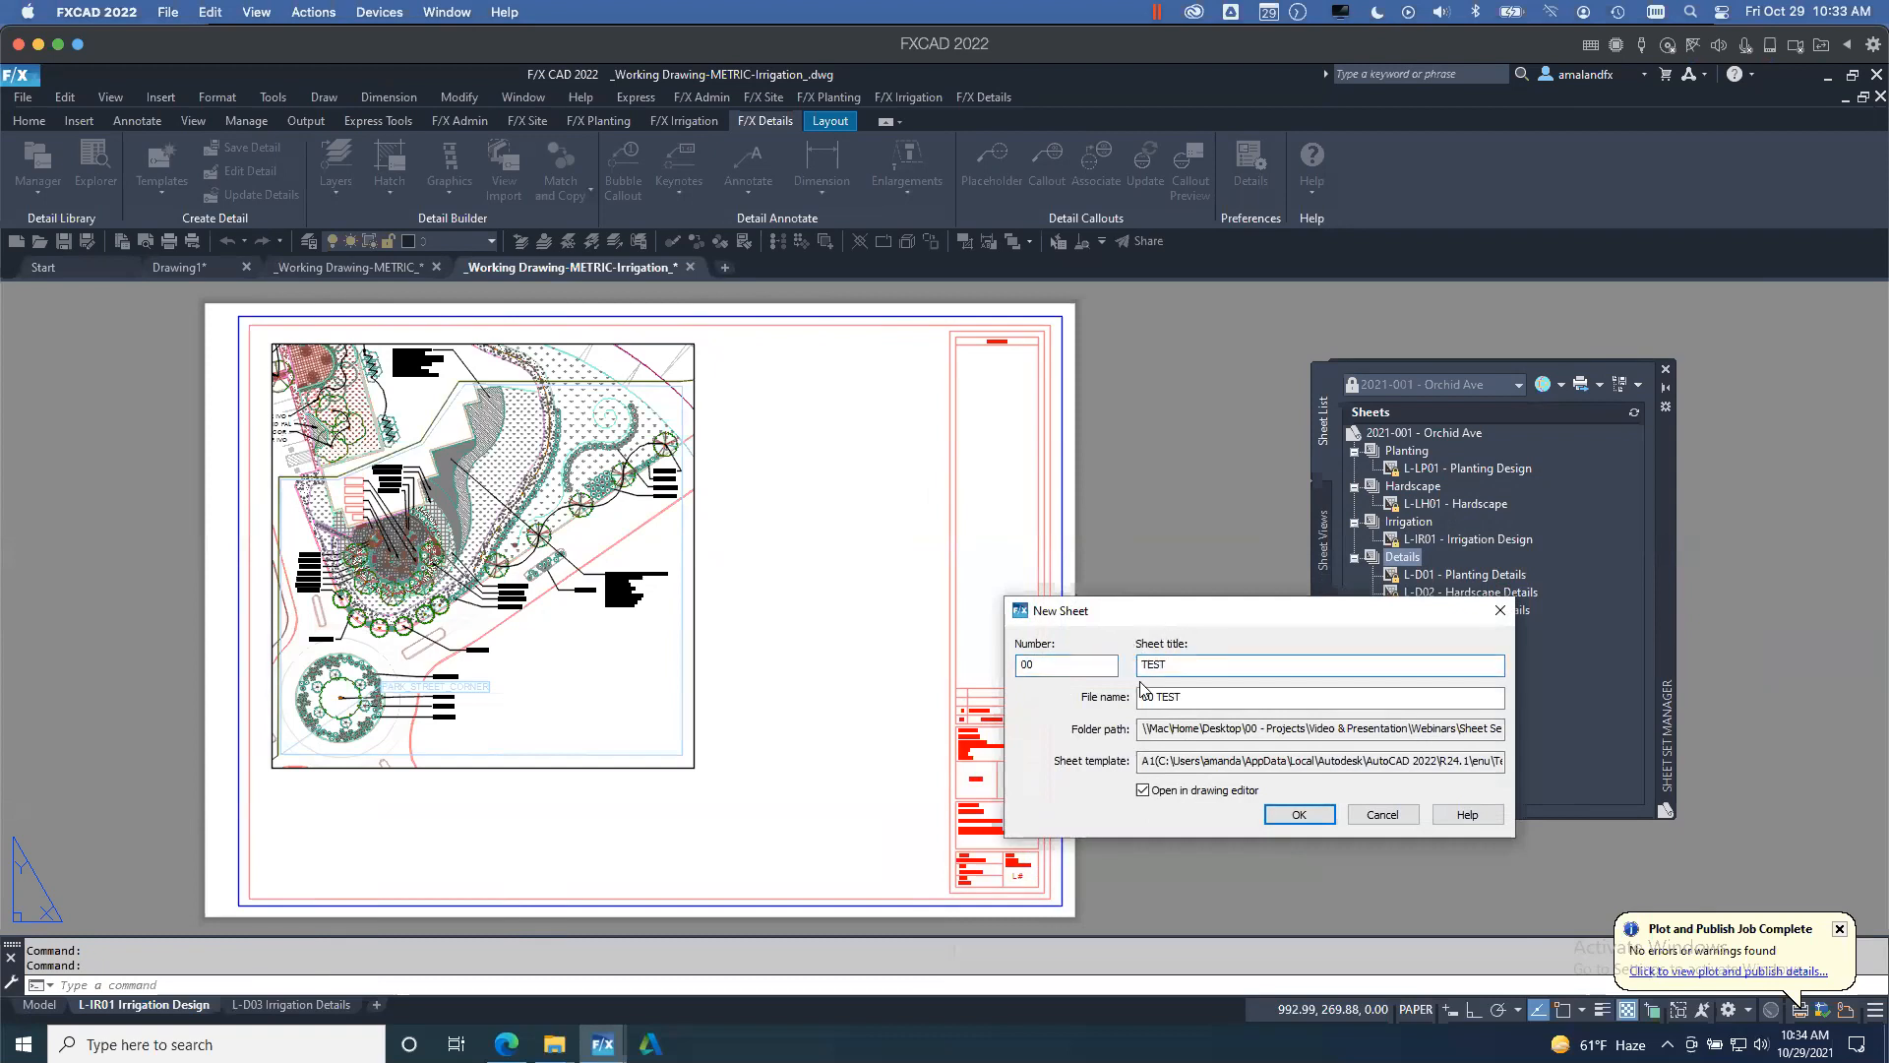
left_click(1298, 814)
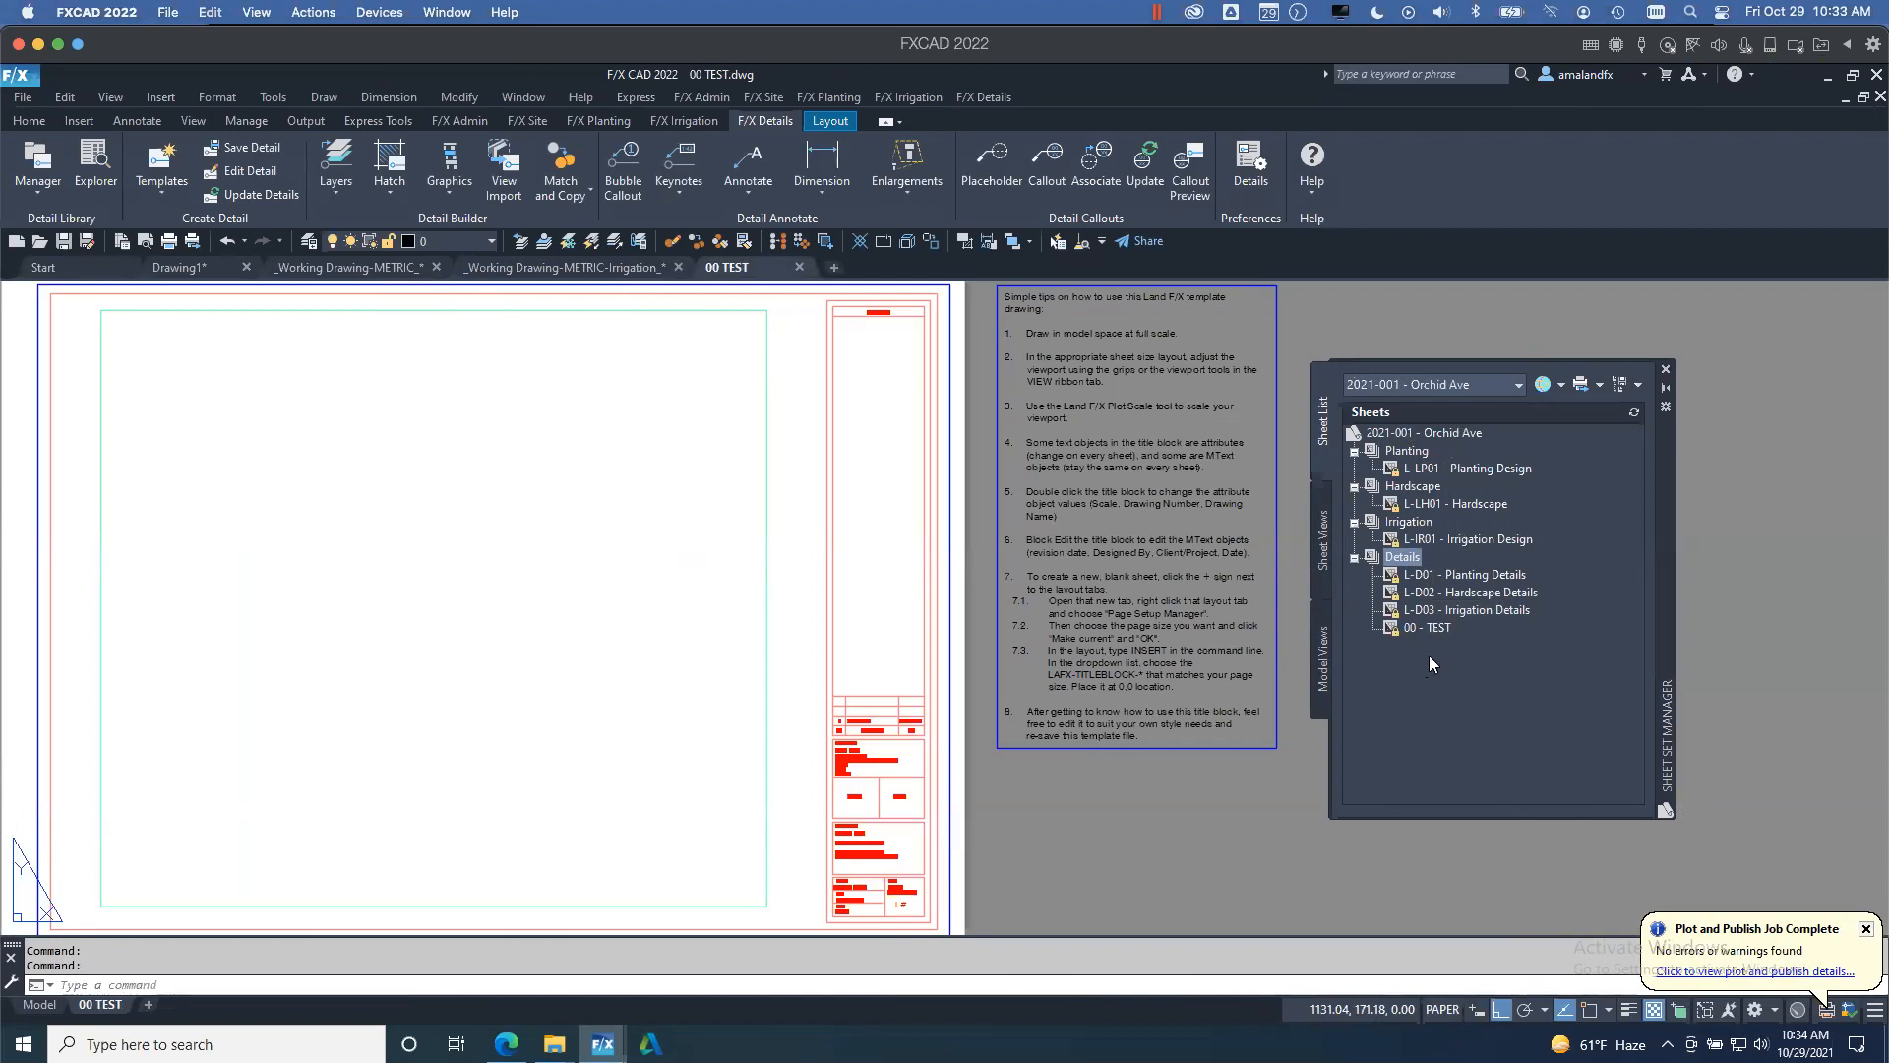
- Delete the viewport and the template tips text from the 00 TEST layout
scroll(746, 569, "down", 3)
middle_click_drag(725, 640, 862, 666)
left_click(1092, 744)
left_click(1059, 677)
left_click(886, 637)
left_click(841, 610)
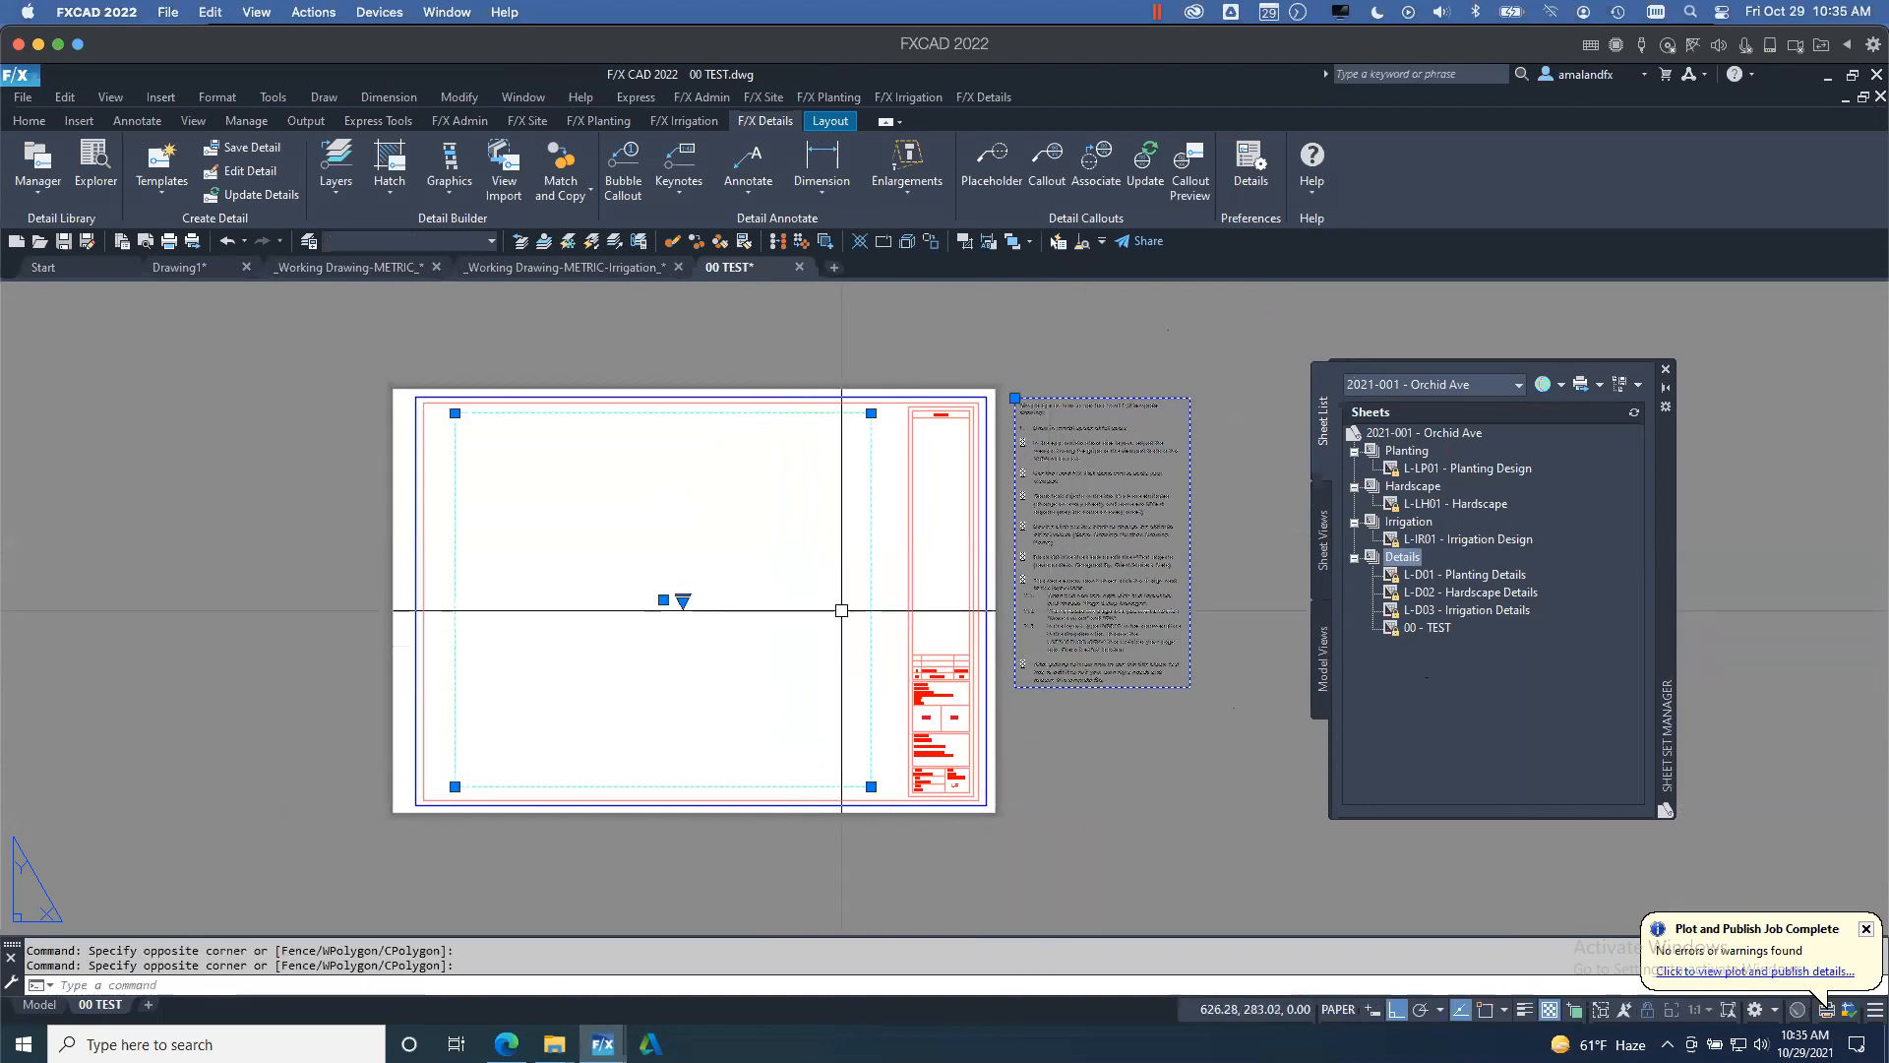
key("Delete")
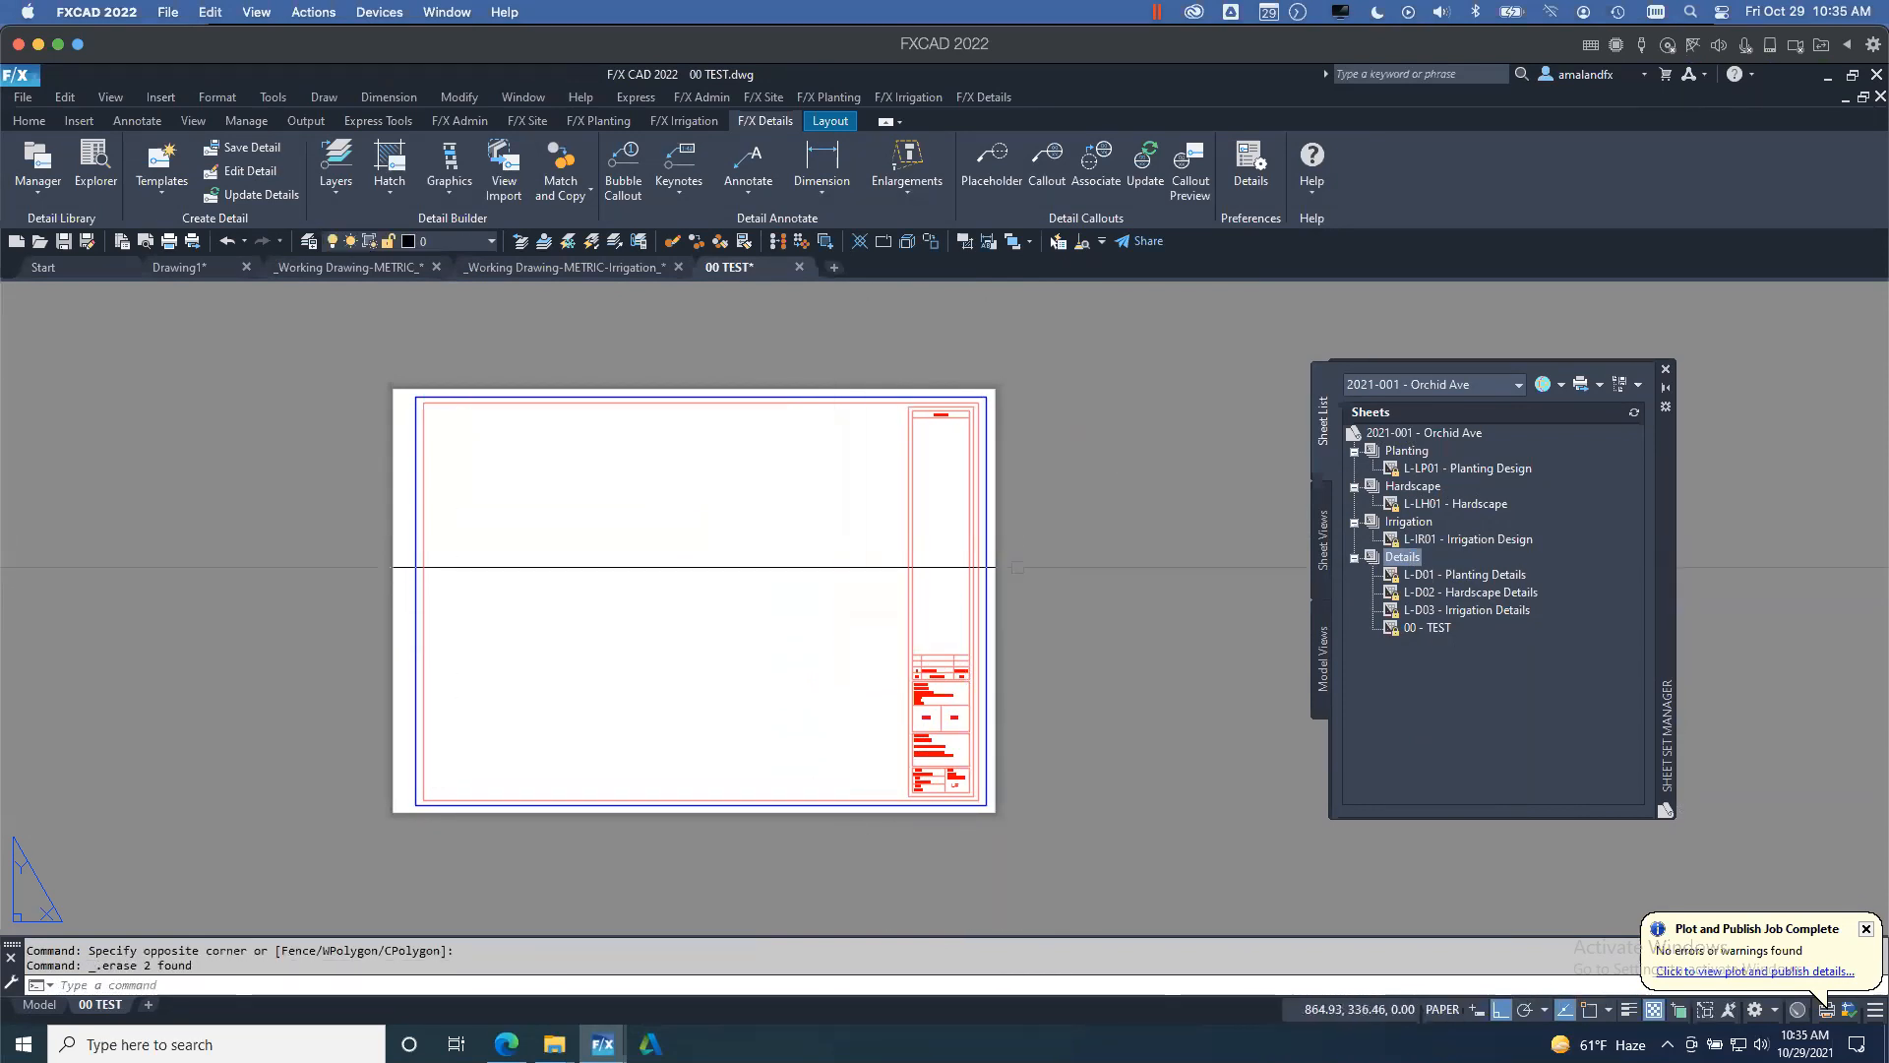
- Check the Details folder in File Explorer for the 00 TEST drawing file and return to the drawing
mouse_move(554, 1044)
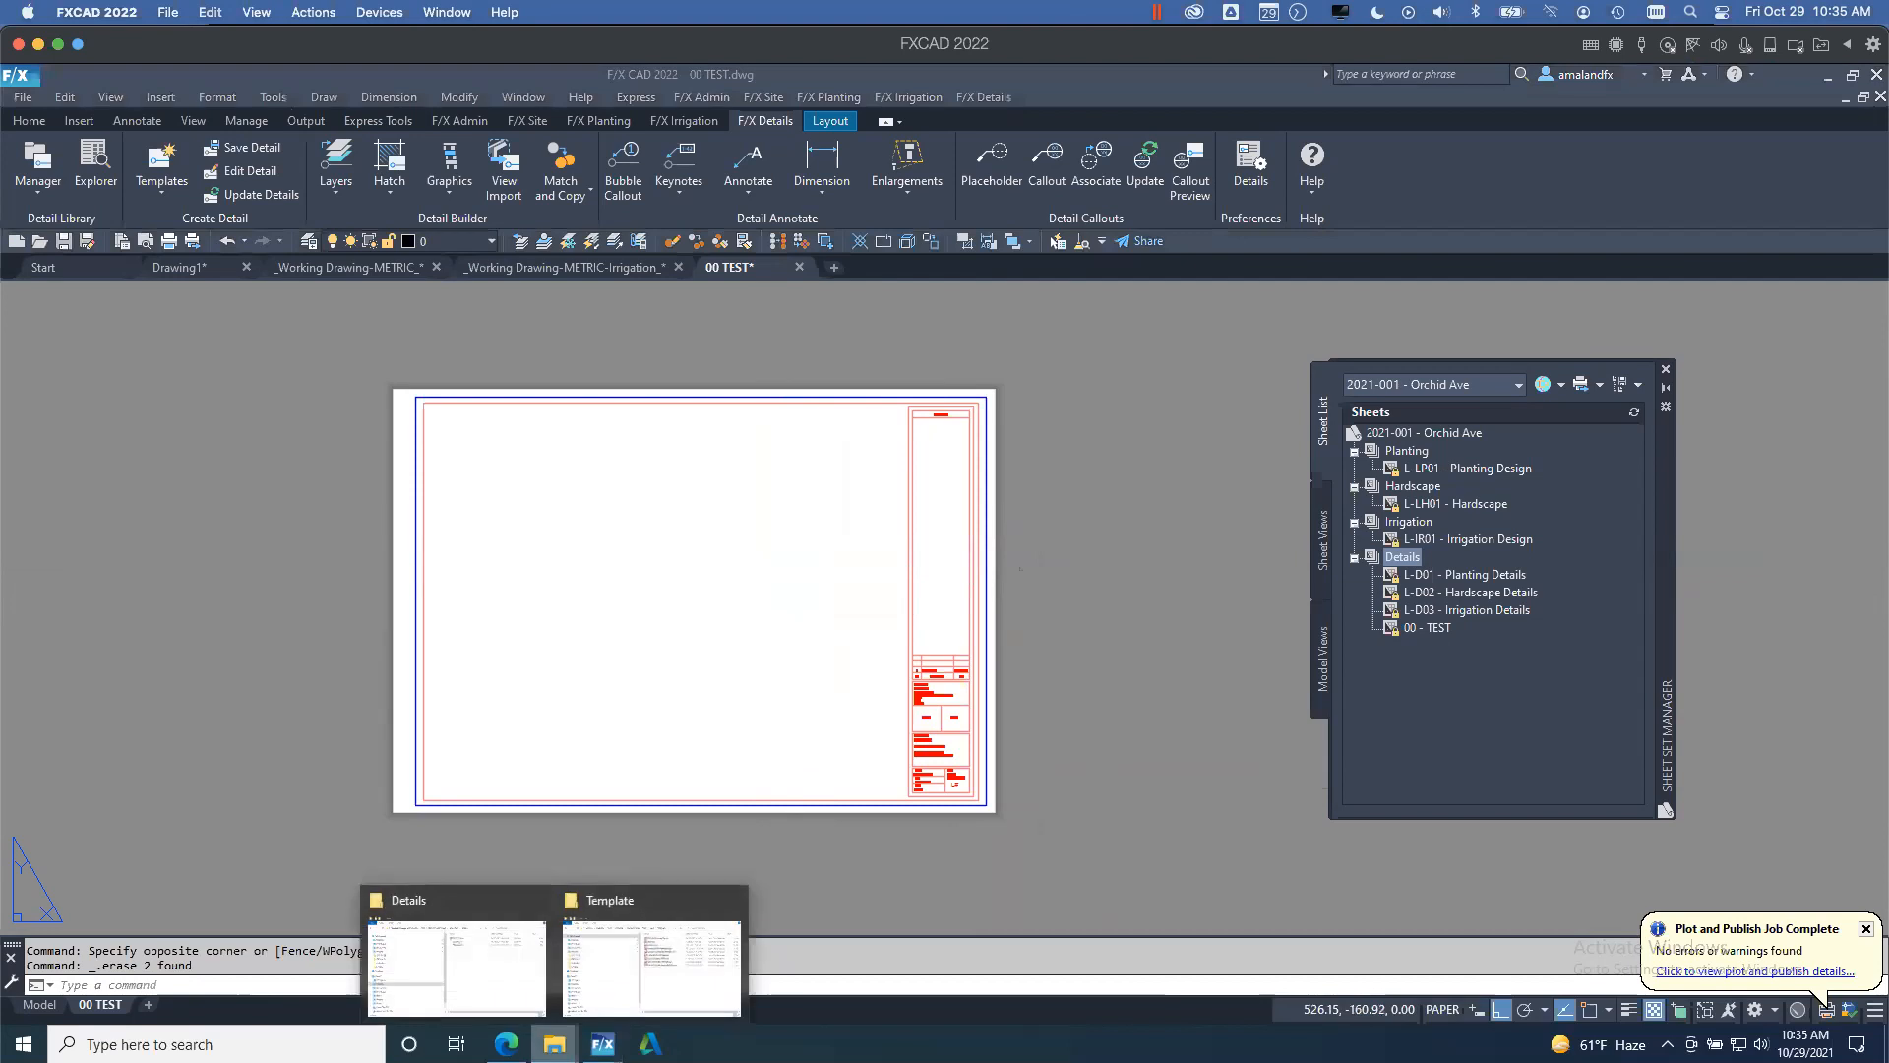
left_click(470, 974)
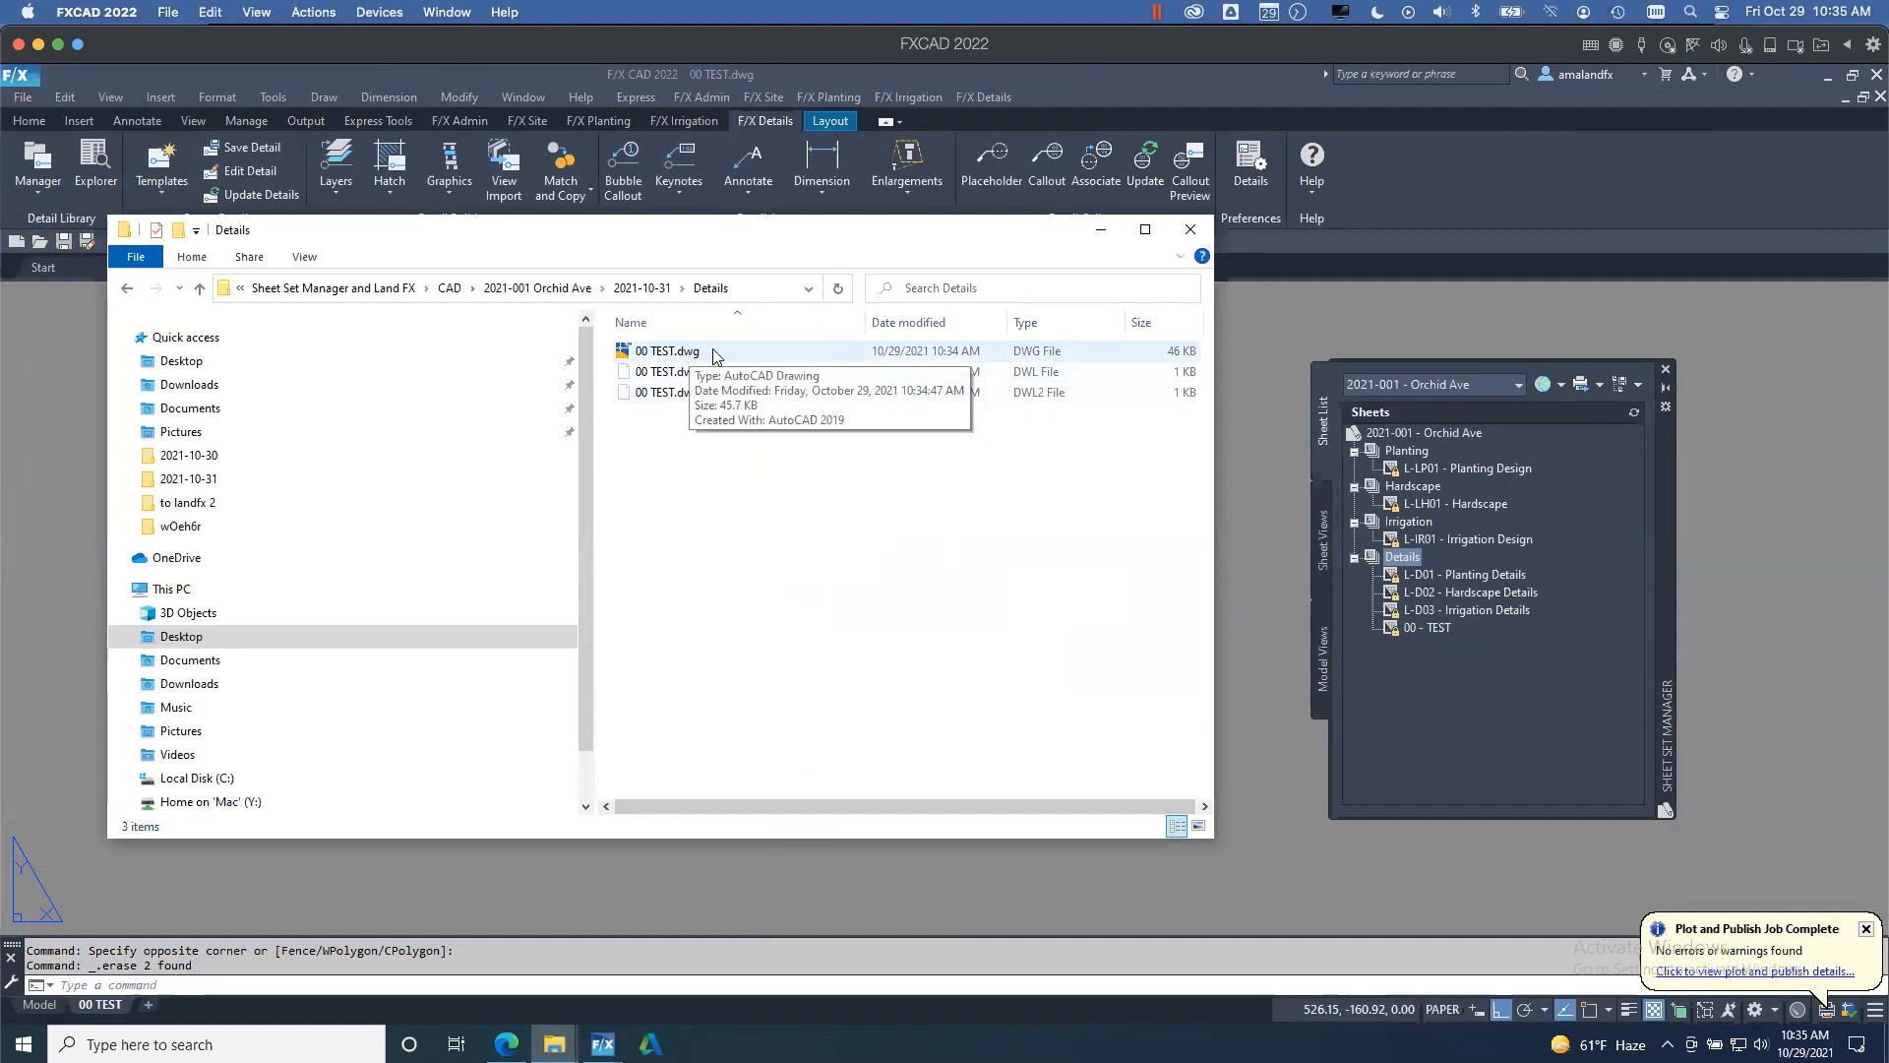
left_click(1268, 627)
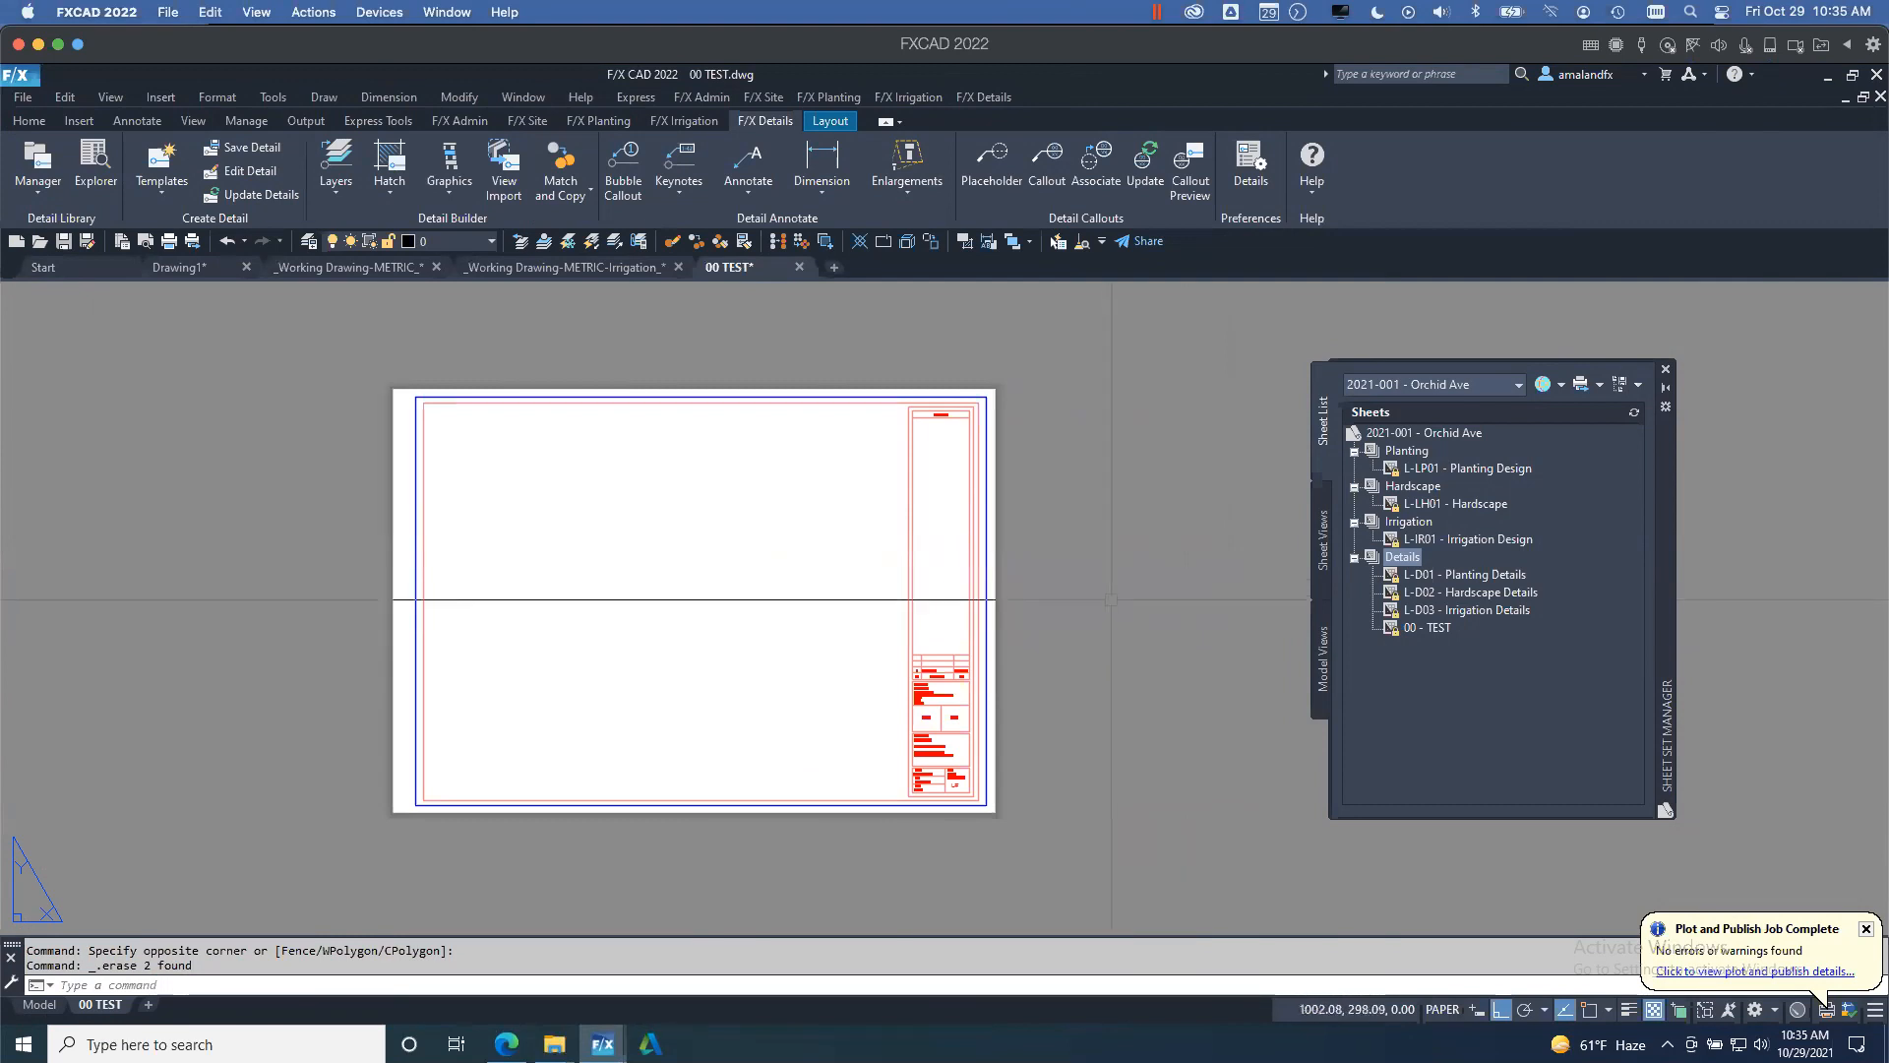
- Examine the title block on the 00 TEST layout and check the attribute values it offers for editing
middle_click_drag(999, 746, 1104, 753)
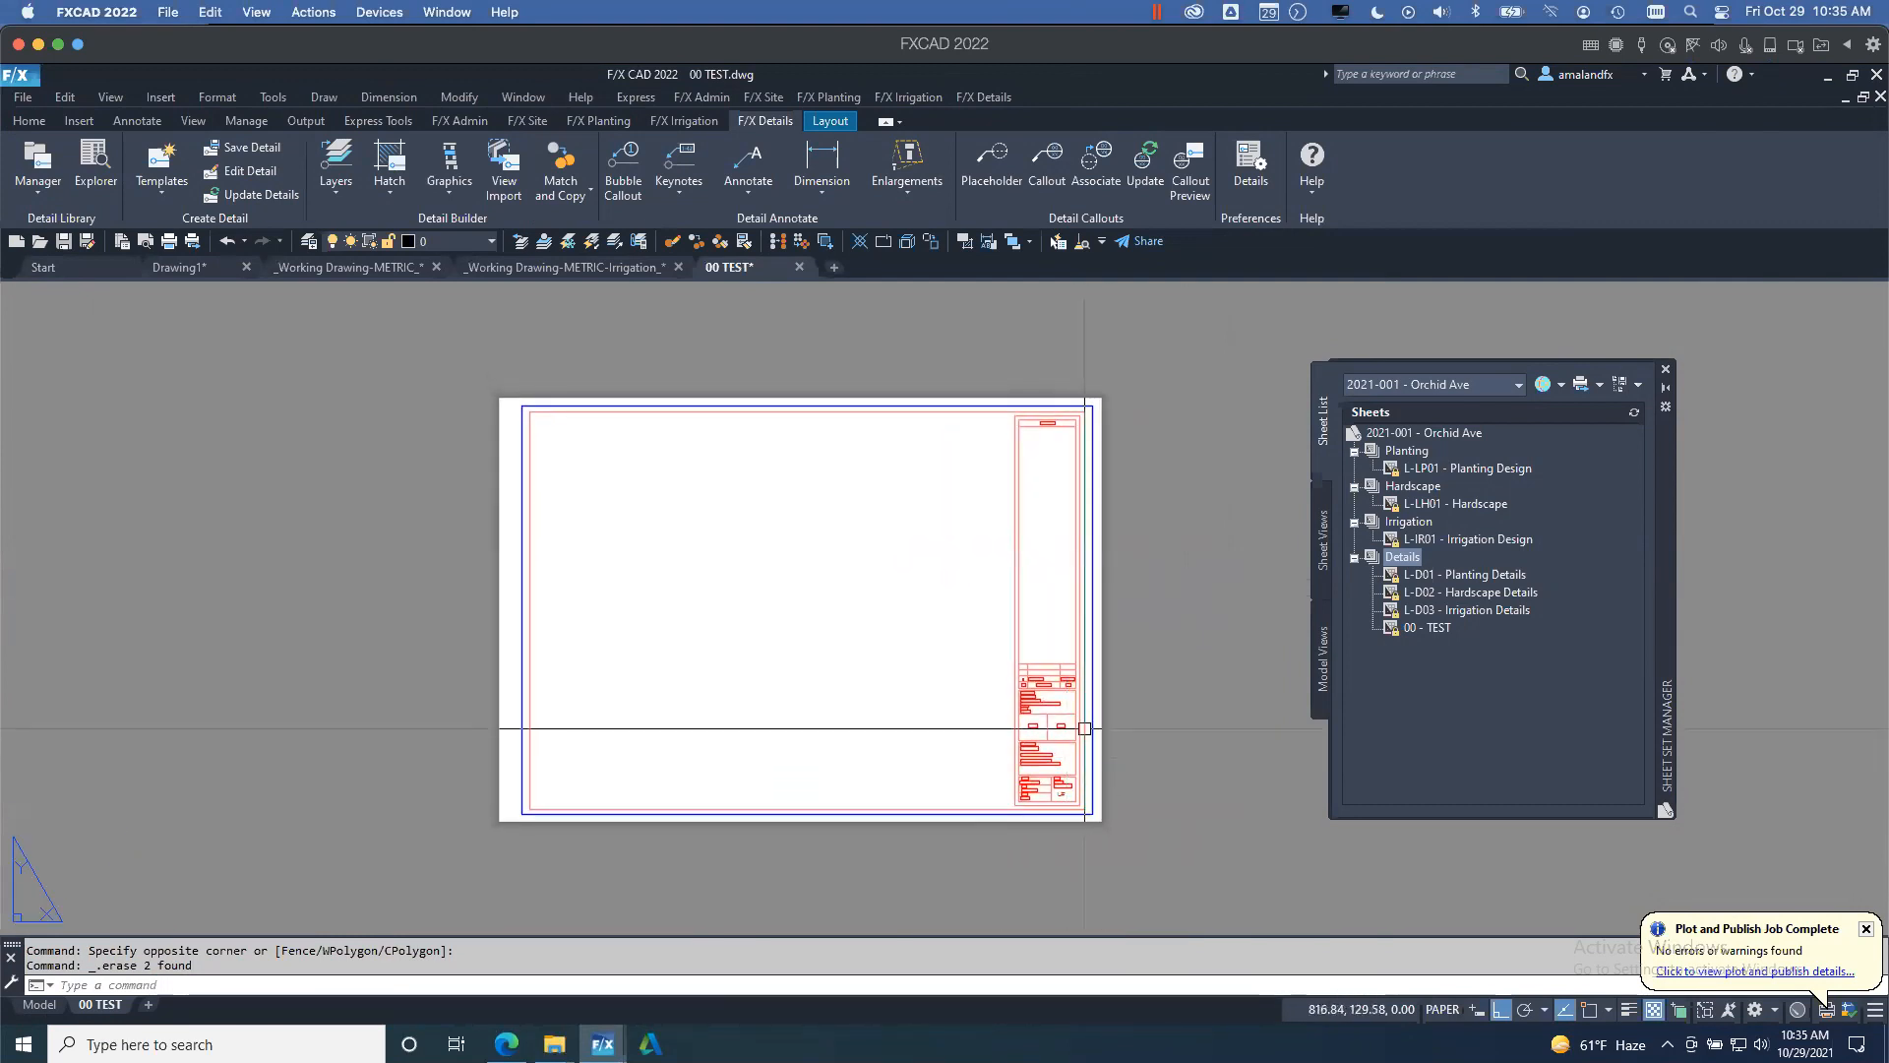
scroll(1084, 728, "up", 2)
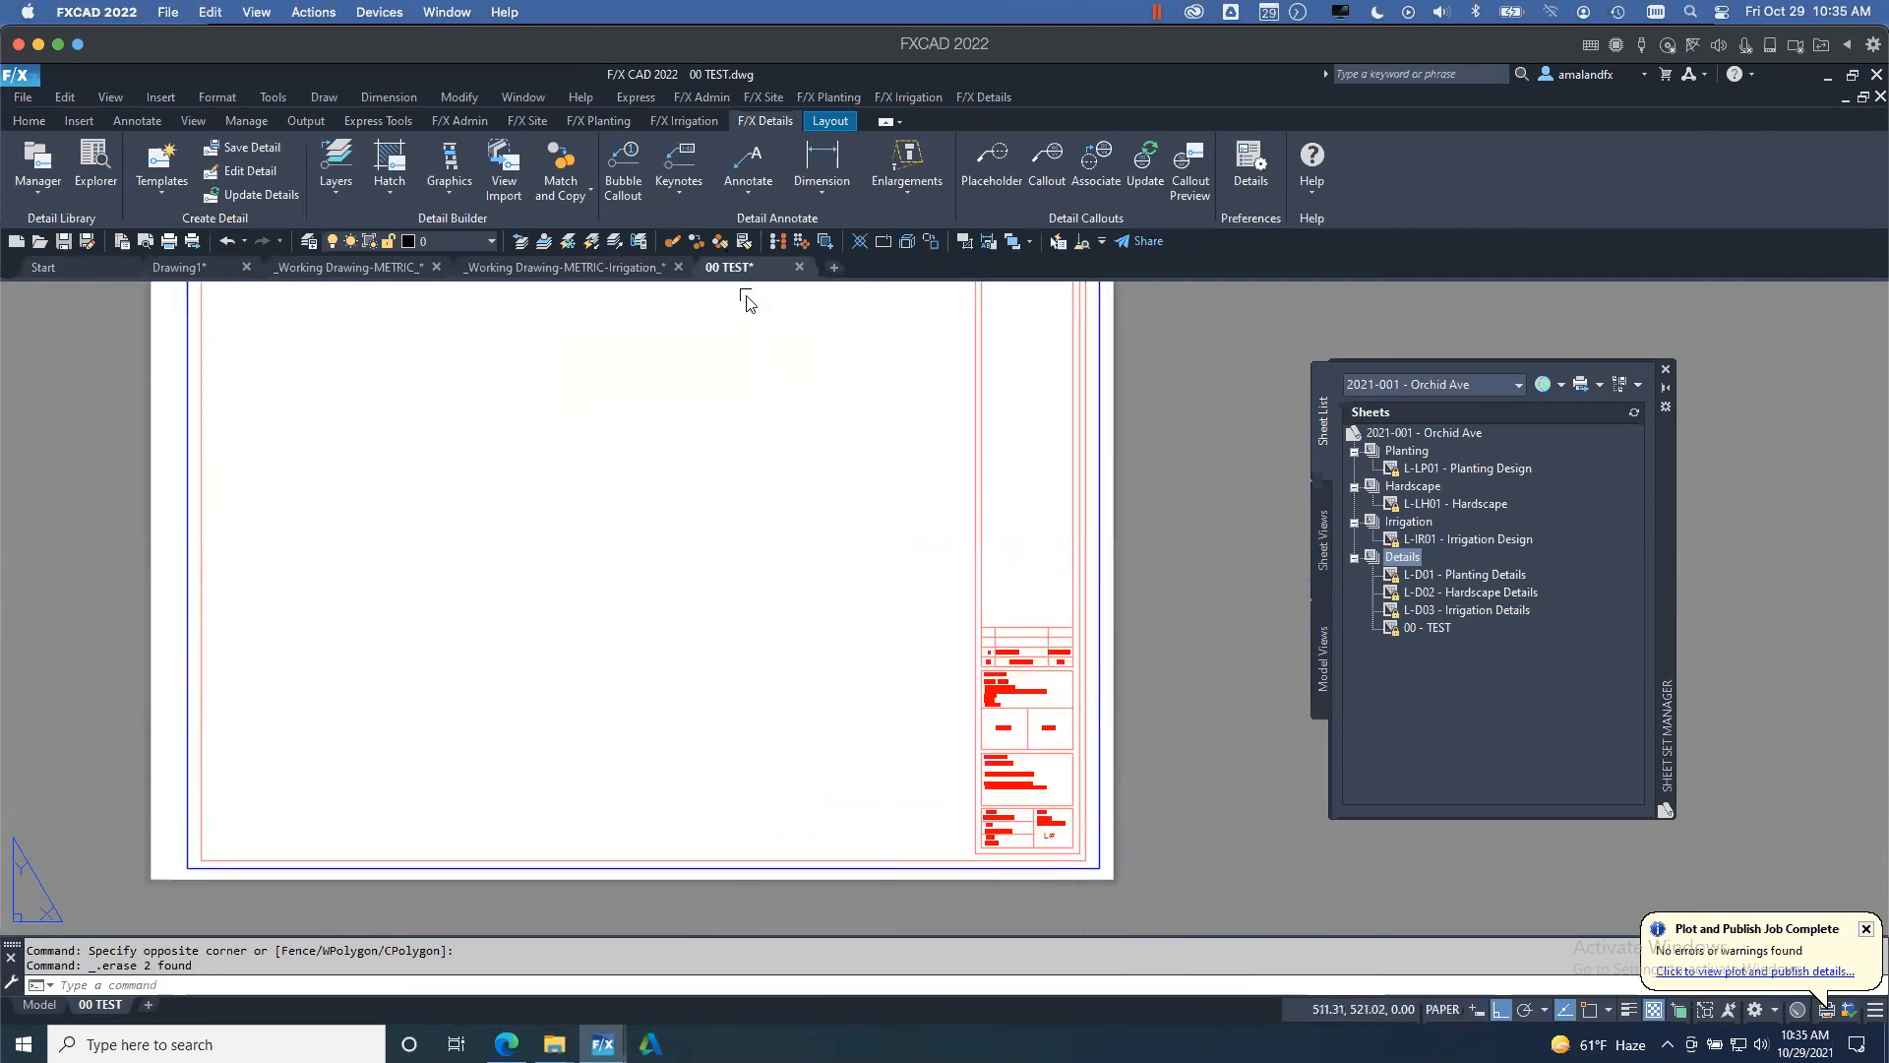
scroll(1067, 910, "up", 2)
middle_click_drag(1160, 660, 1131, 707)
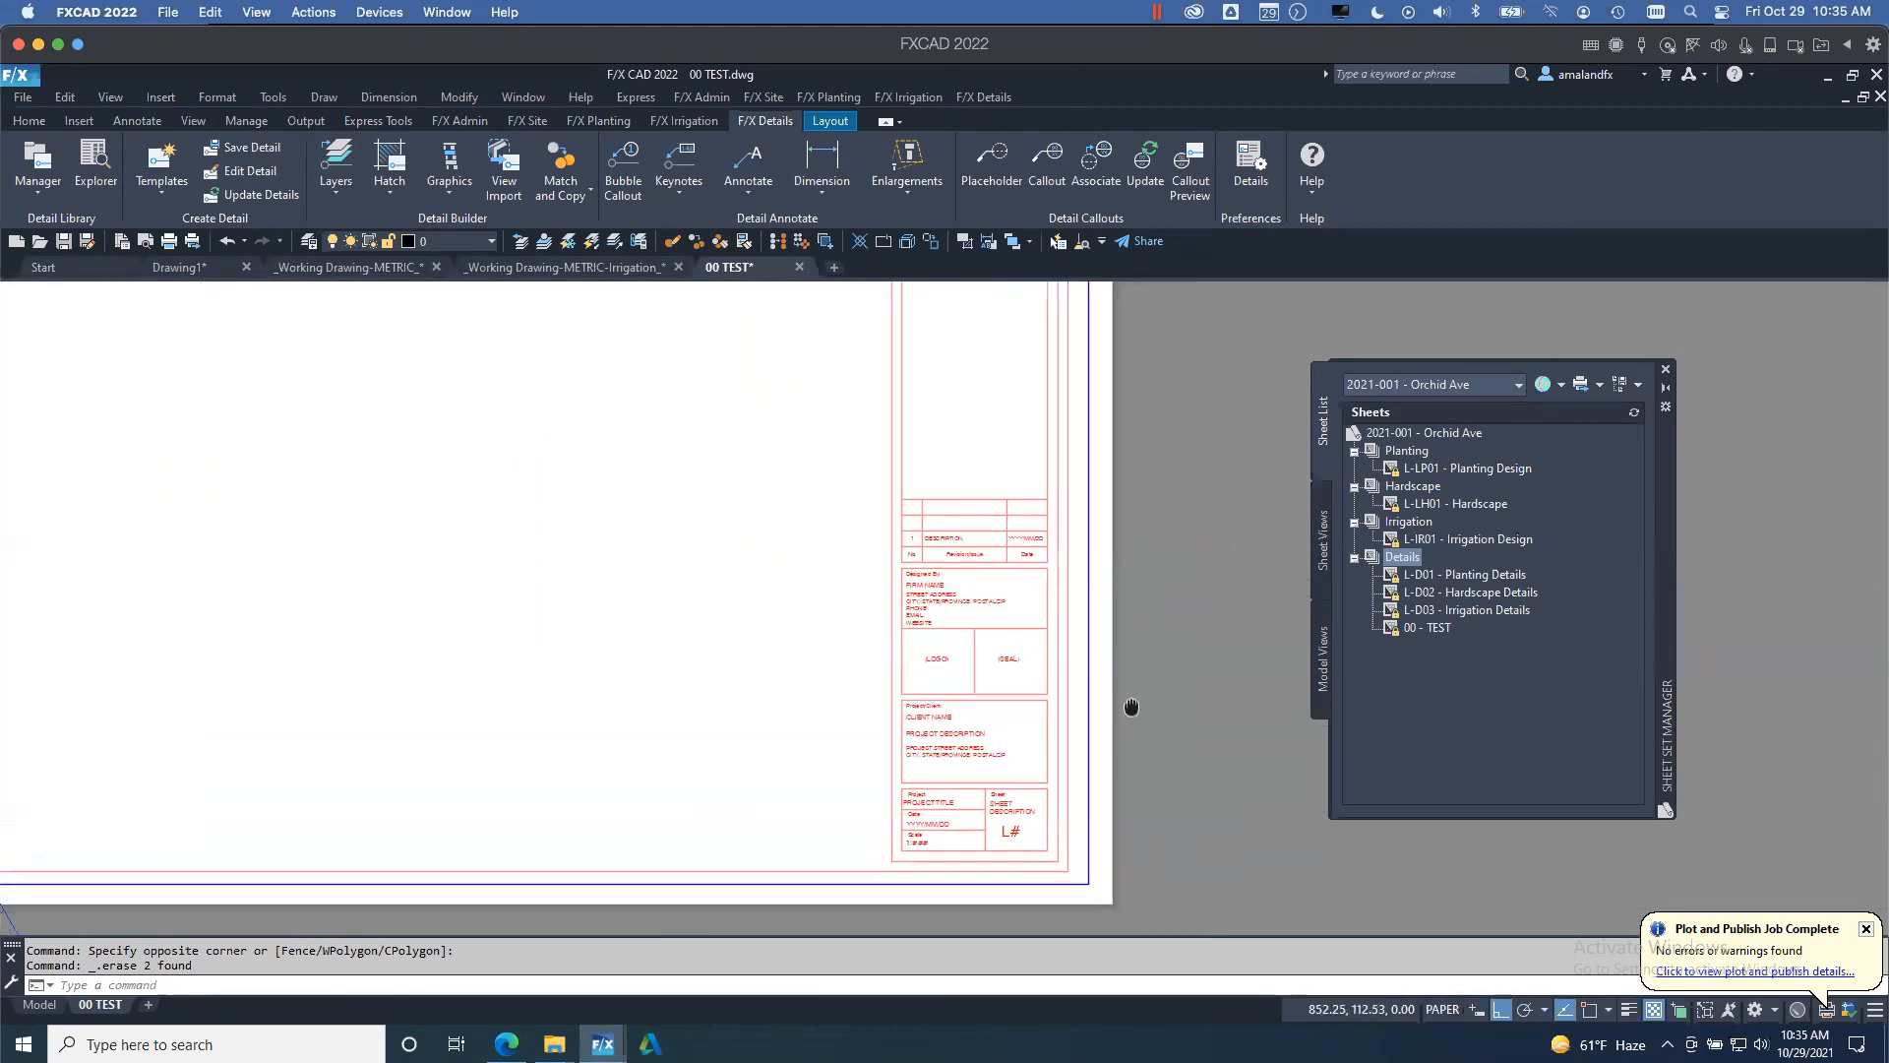
middle_click_drag(1004, 858, 1007, 815)
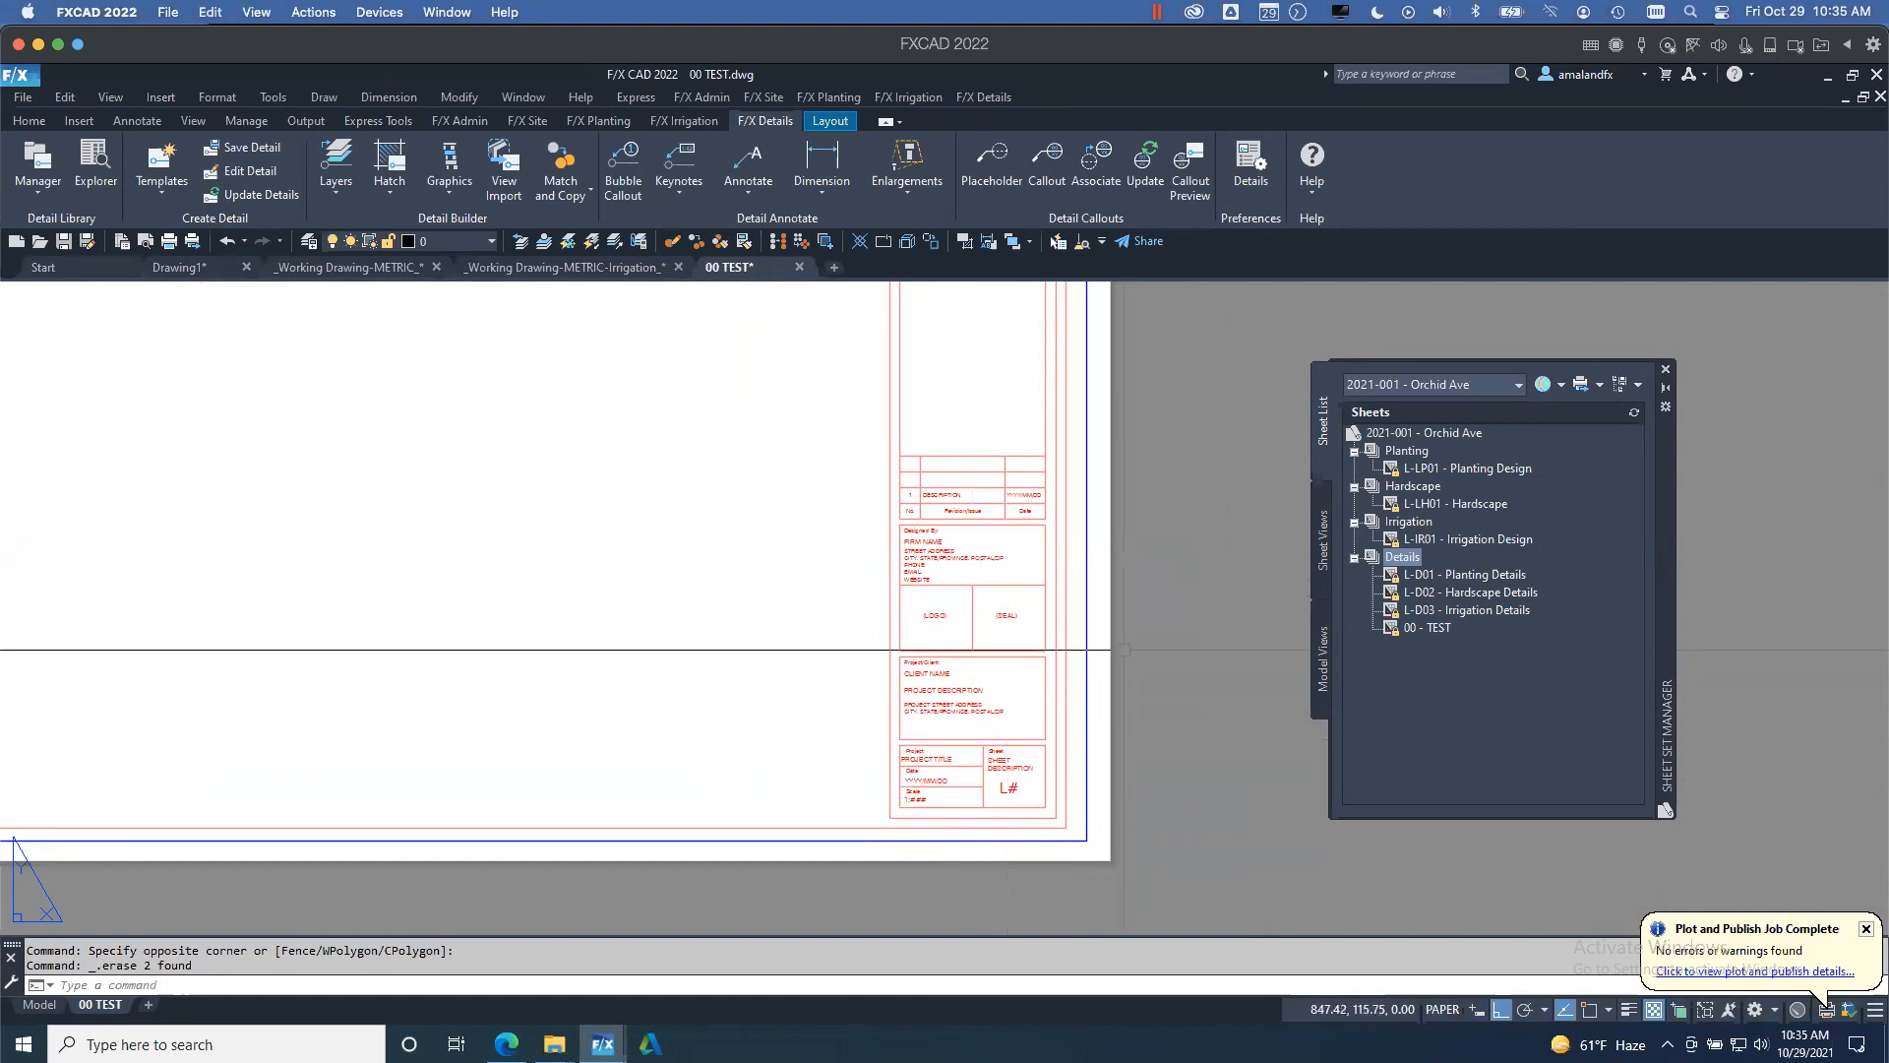
middle_click_drag(1154, 499, 1180, 527)
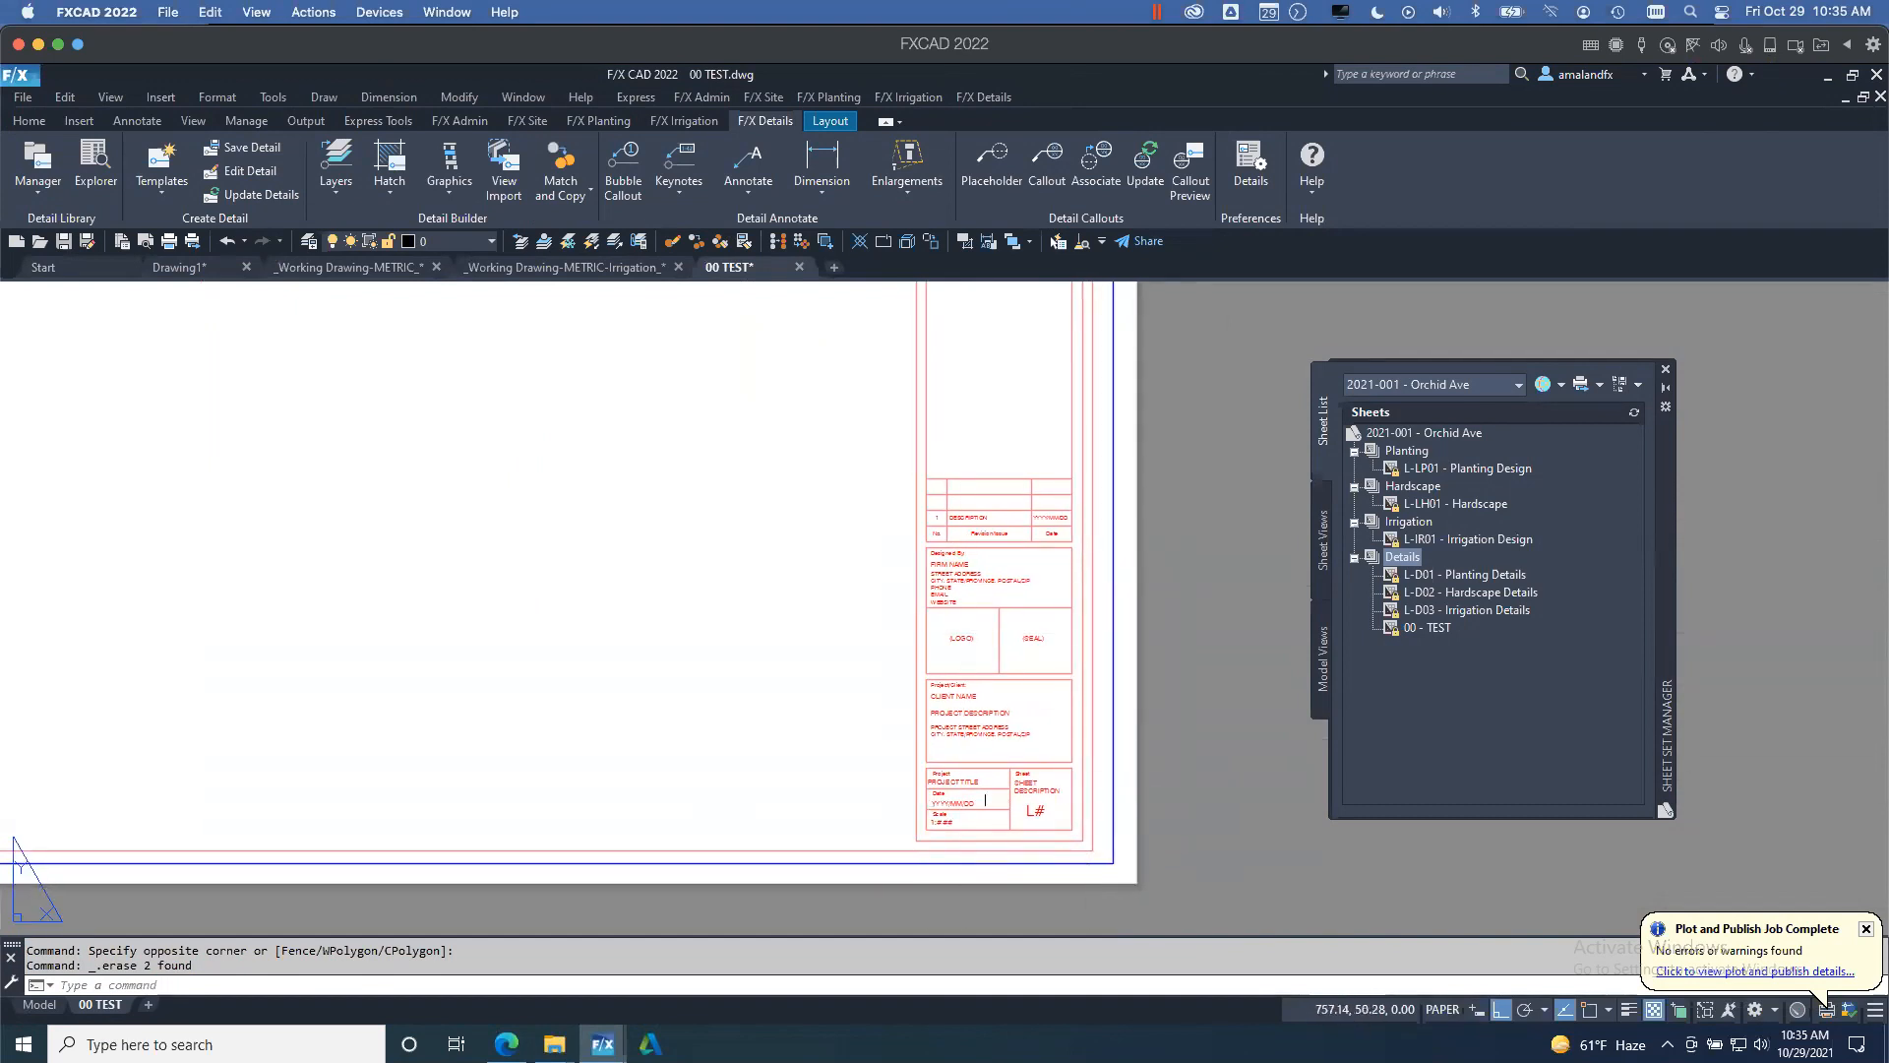
double_click(1033, 811)
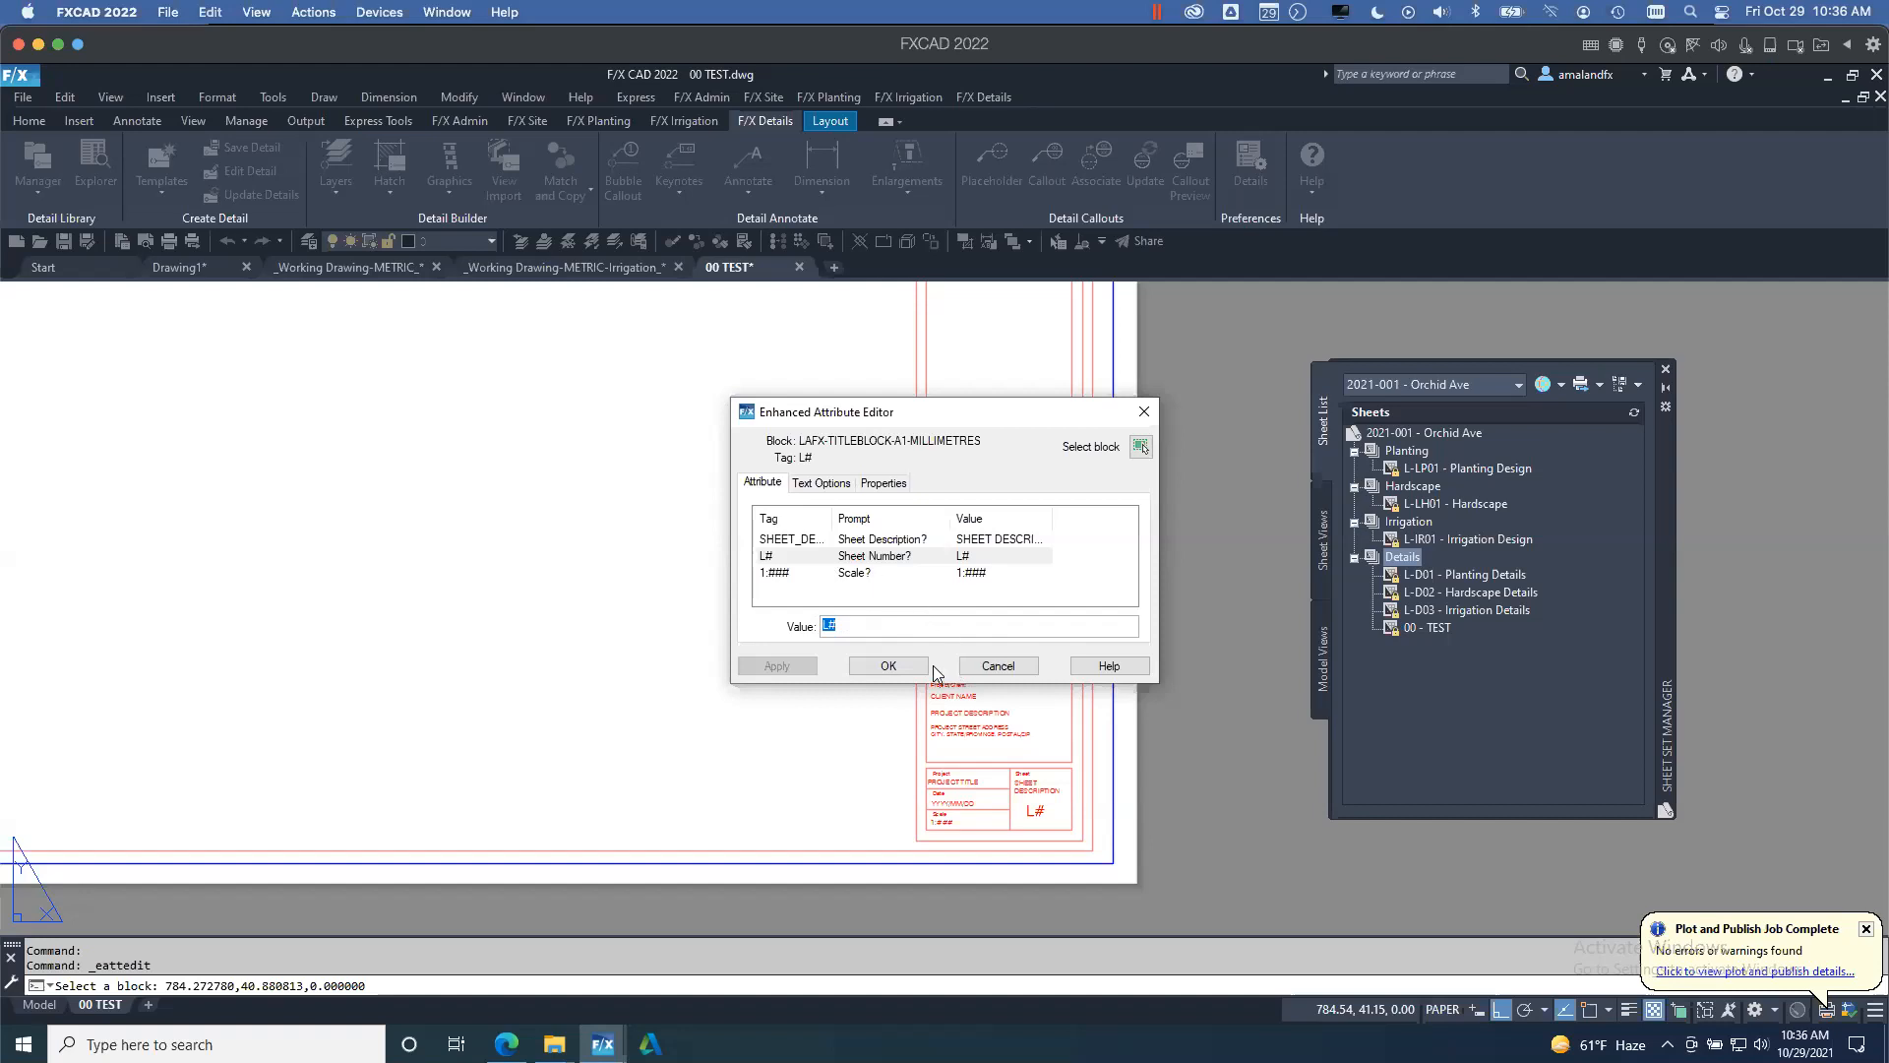
left_click(998, 666)
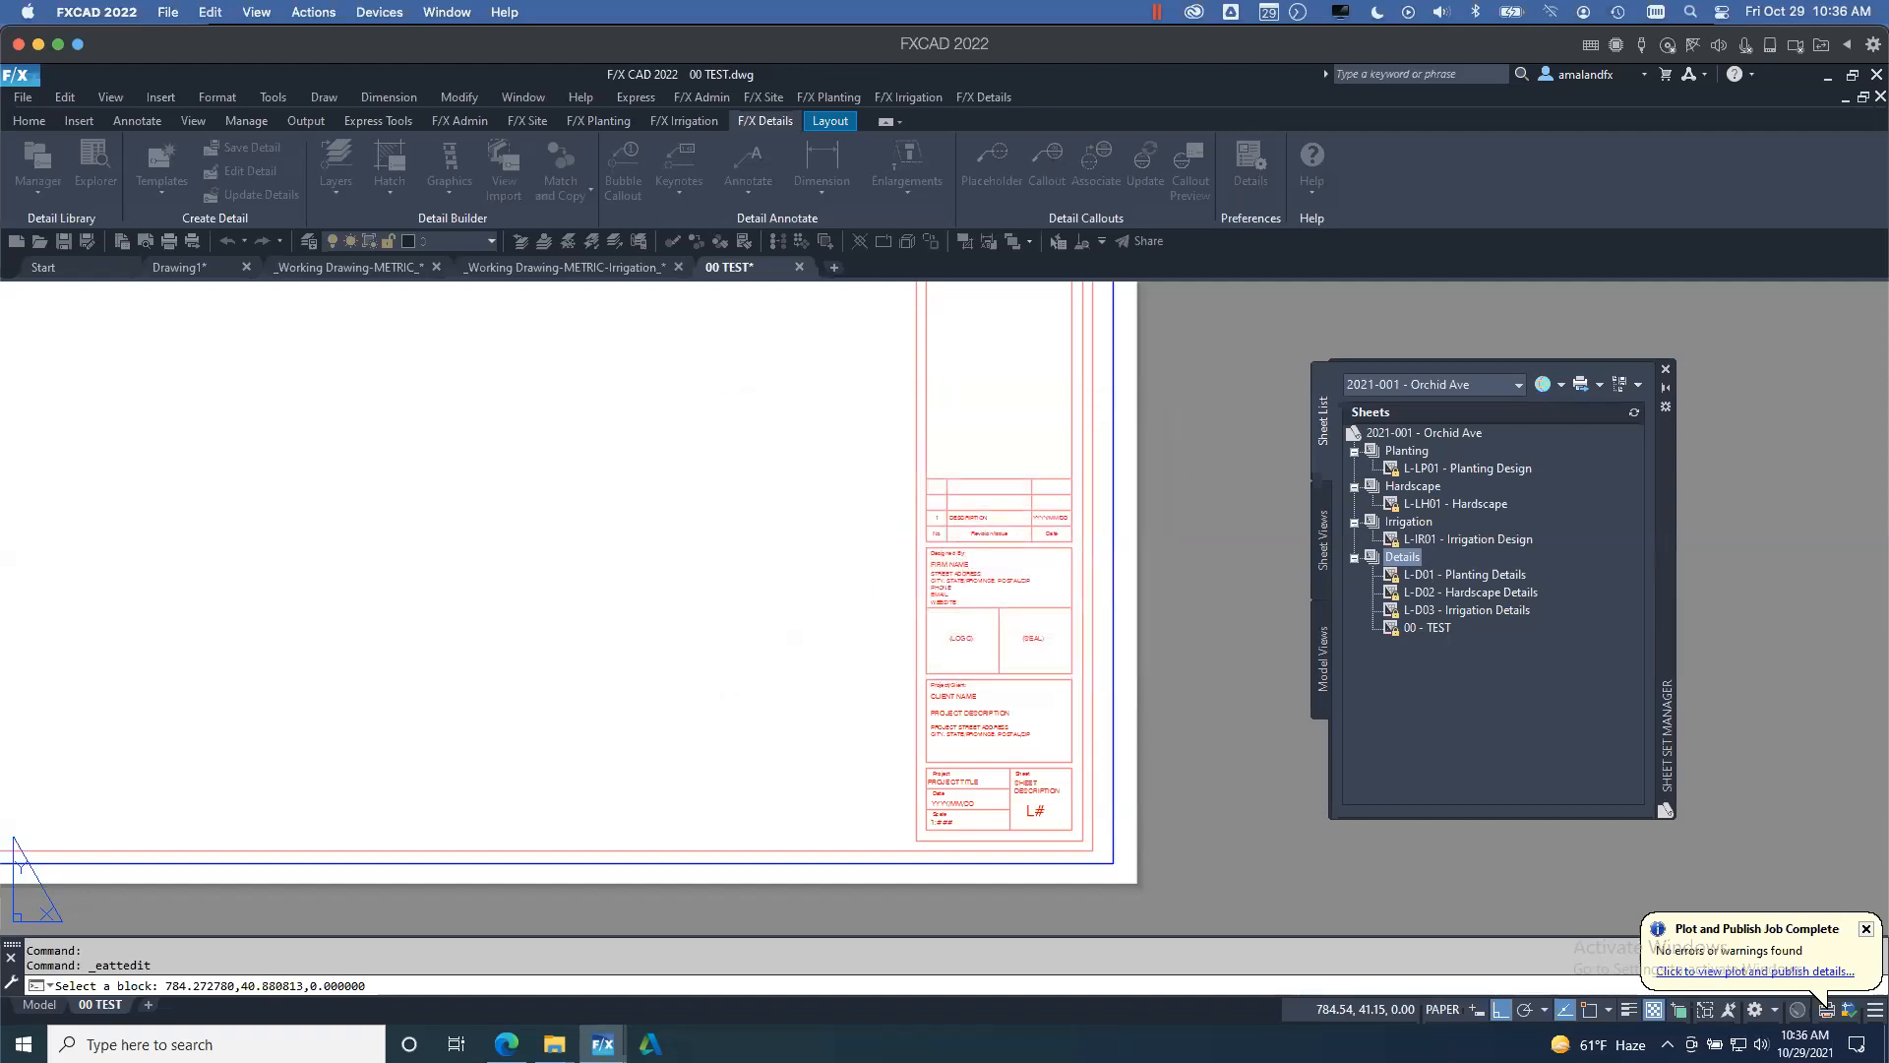
- Open the 00 TEST layout's title block in the Block Editor
left_click(1019, 547)
right_click(1019, 547)
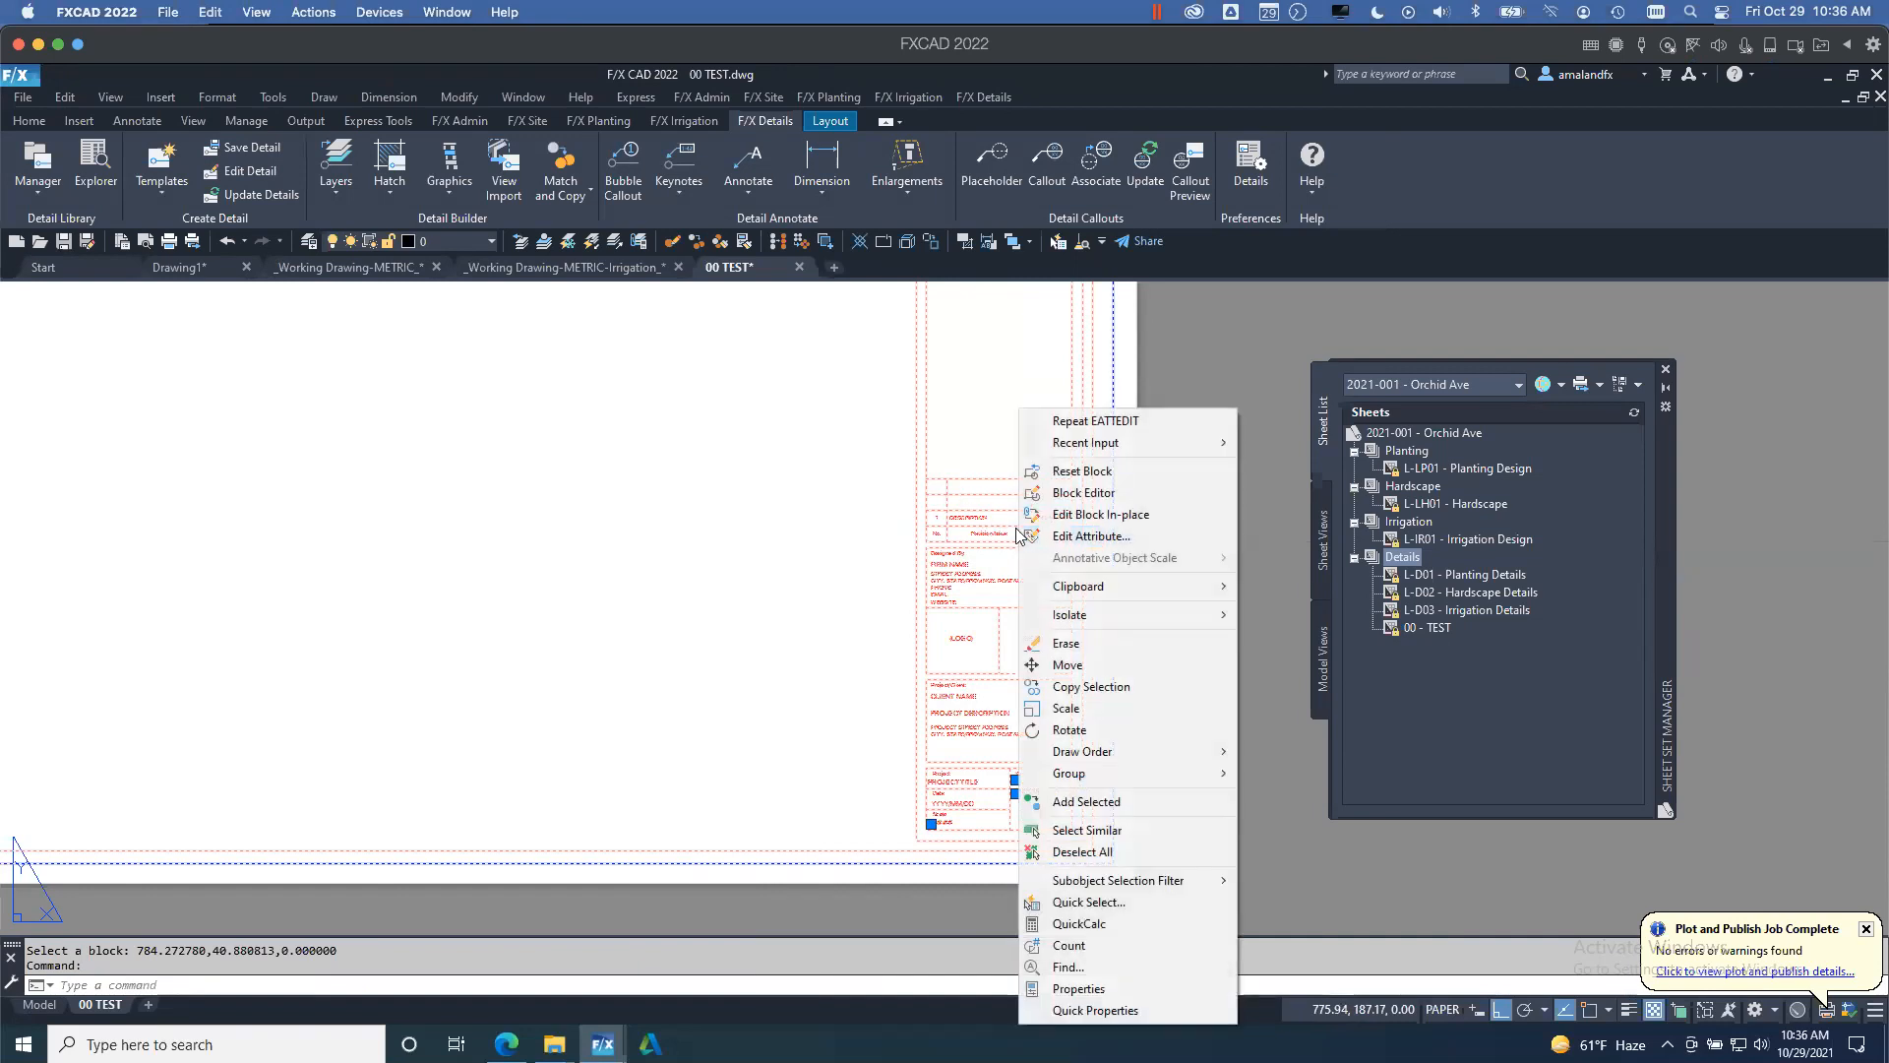
left_click(1113, 495)
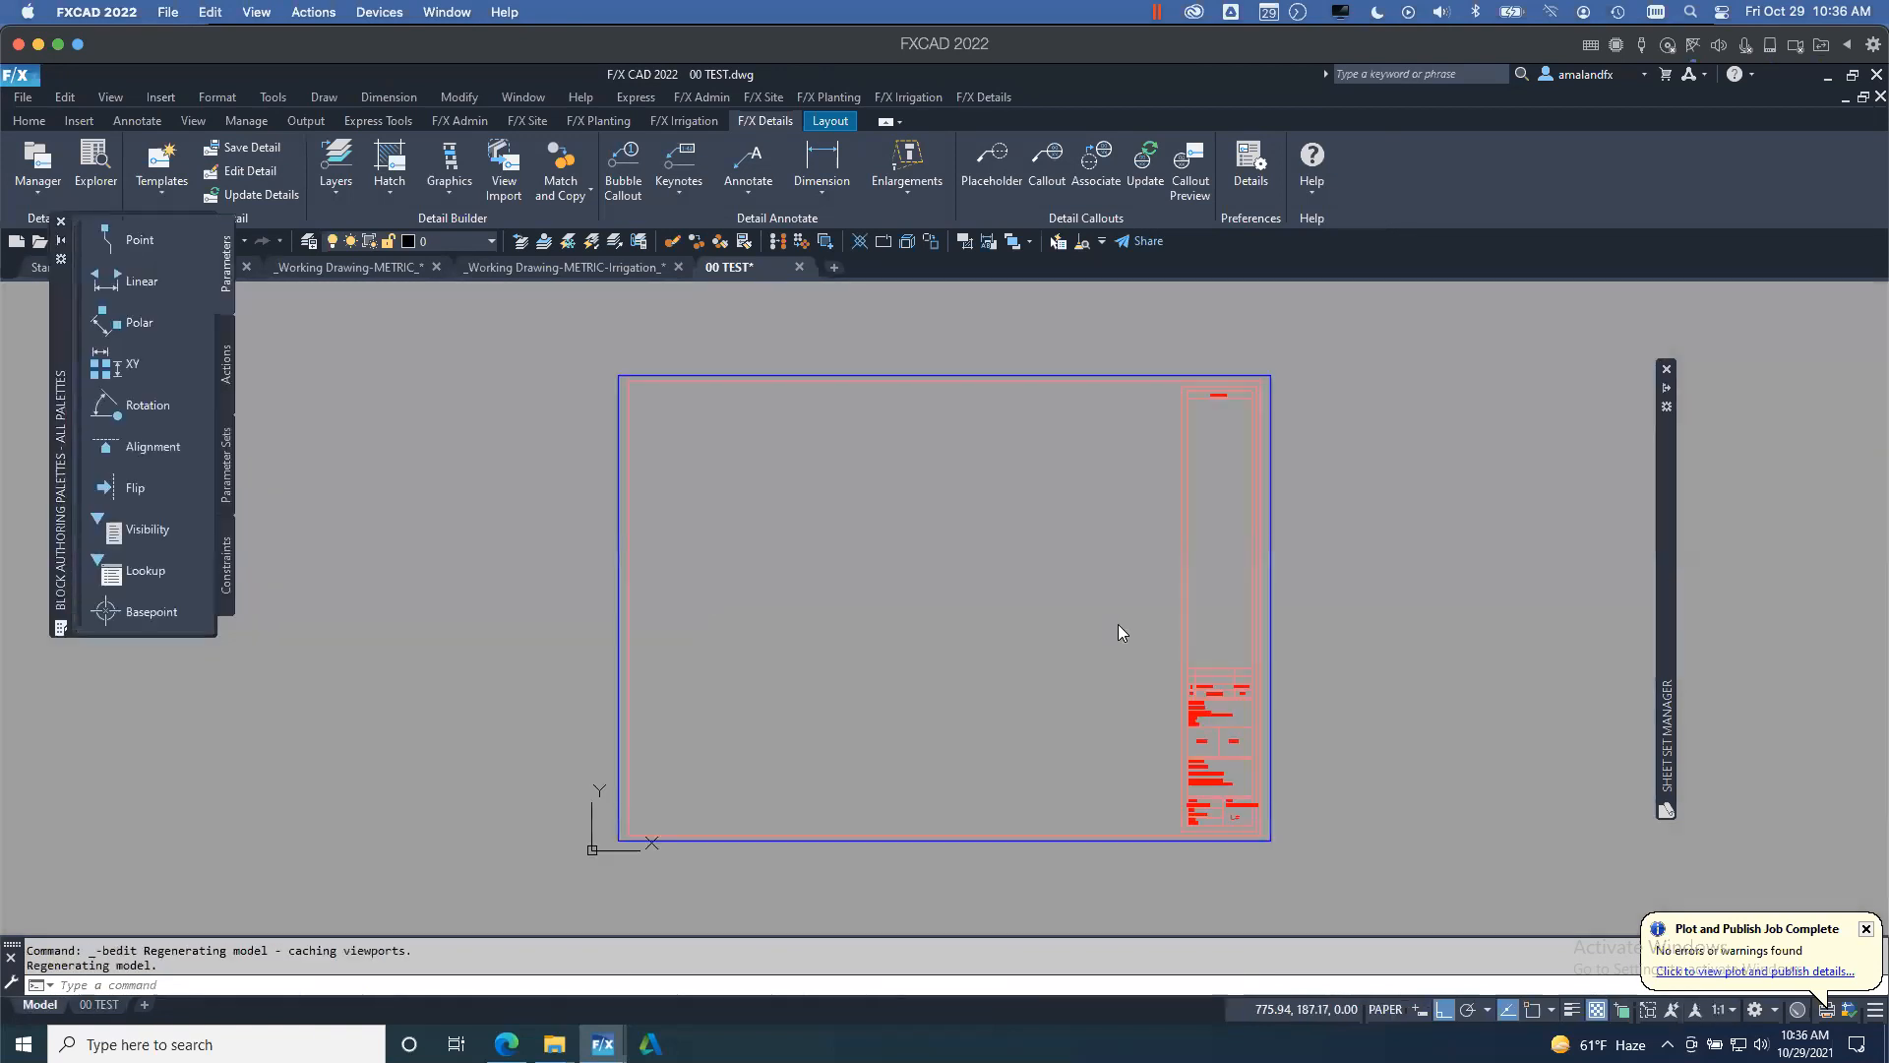
- Show the properties of the title block's L# attribute definition and change its tag to SHEETNO
scroll(1234, 816, "up", 8)
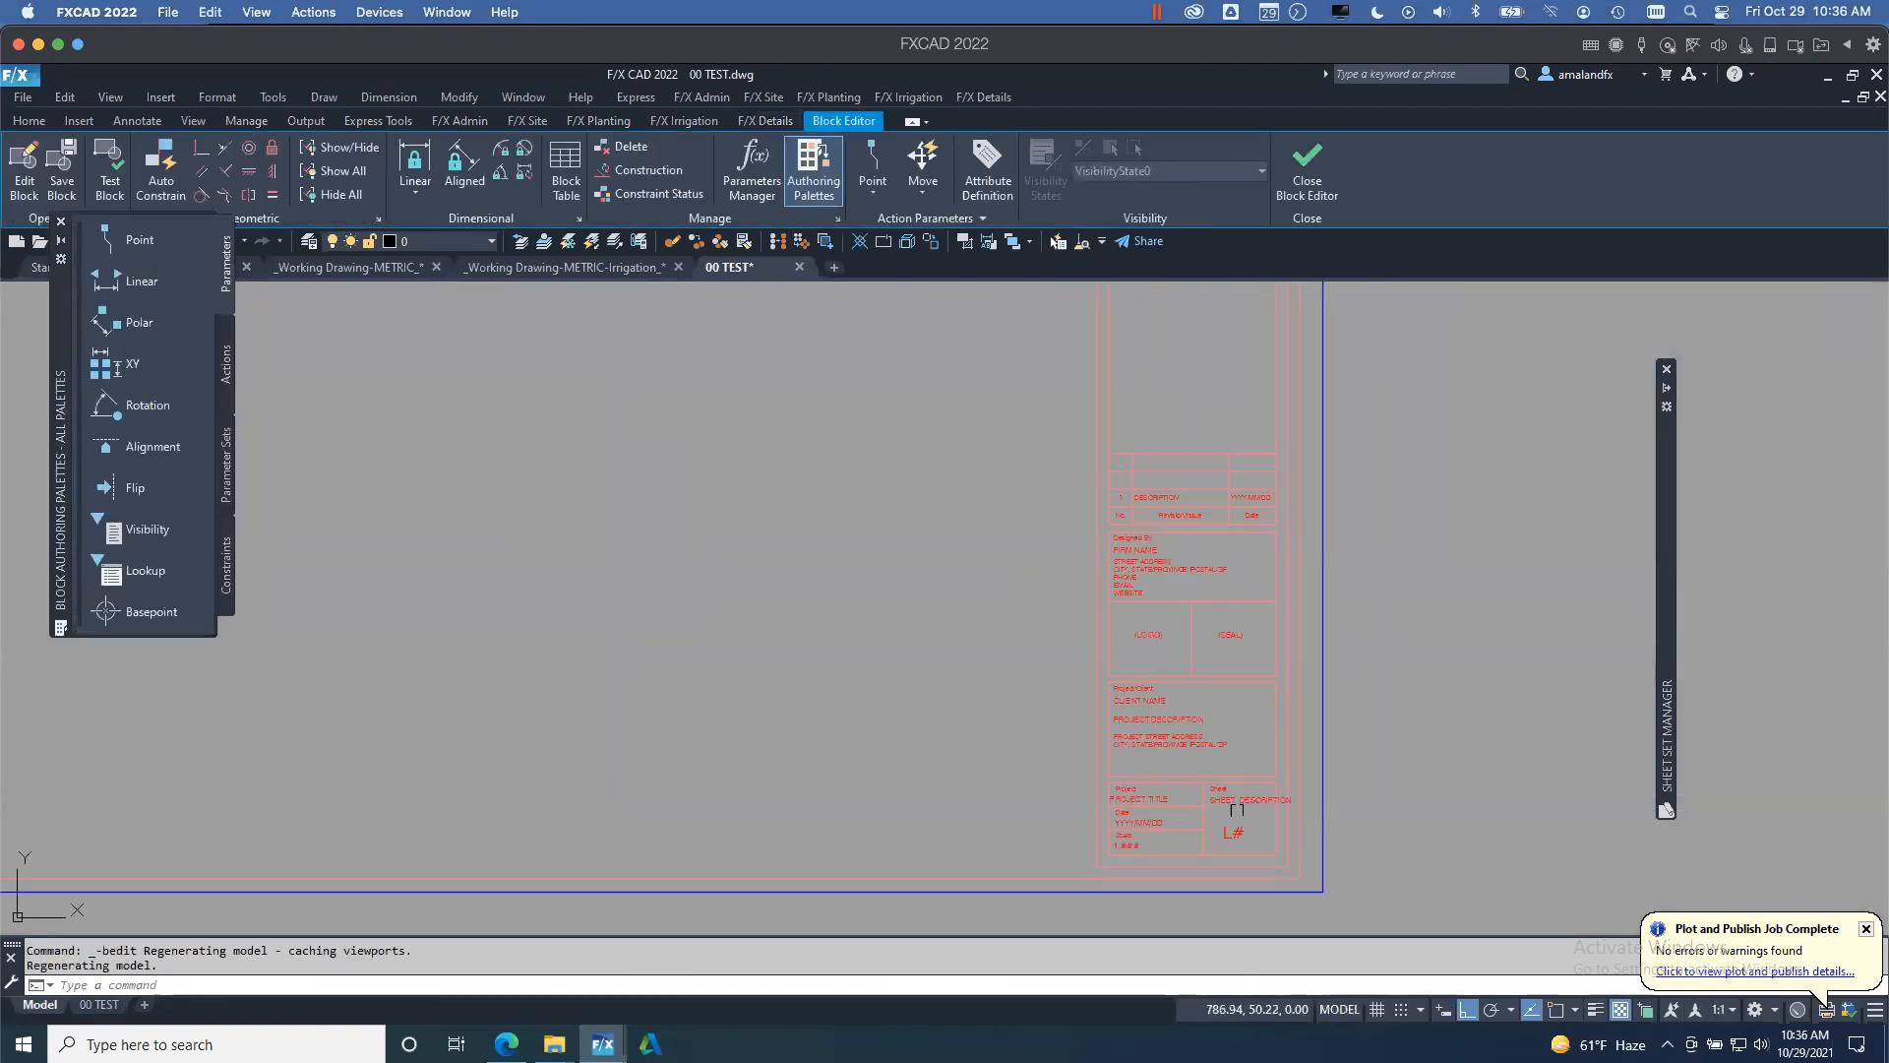
middle_click_drag(1305, 838, 1210, 703)
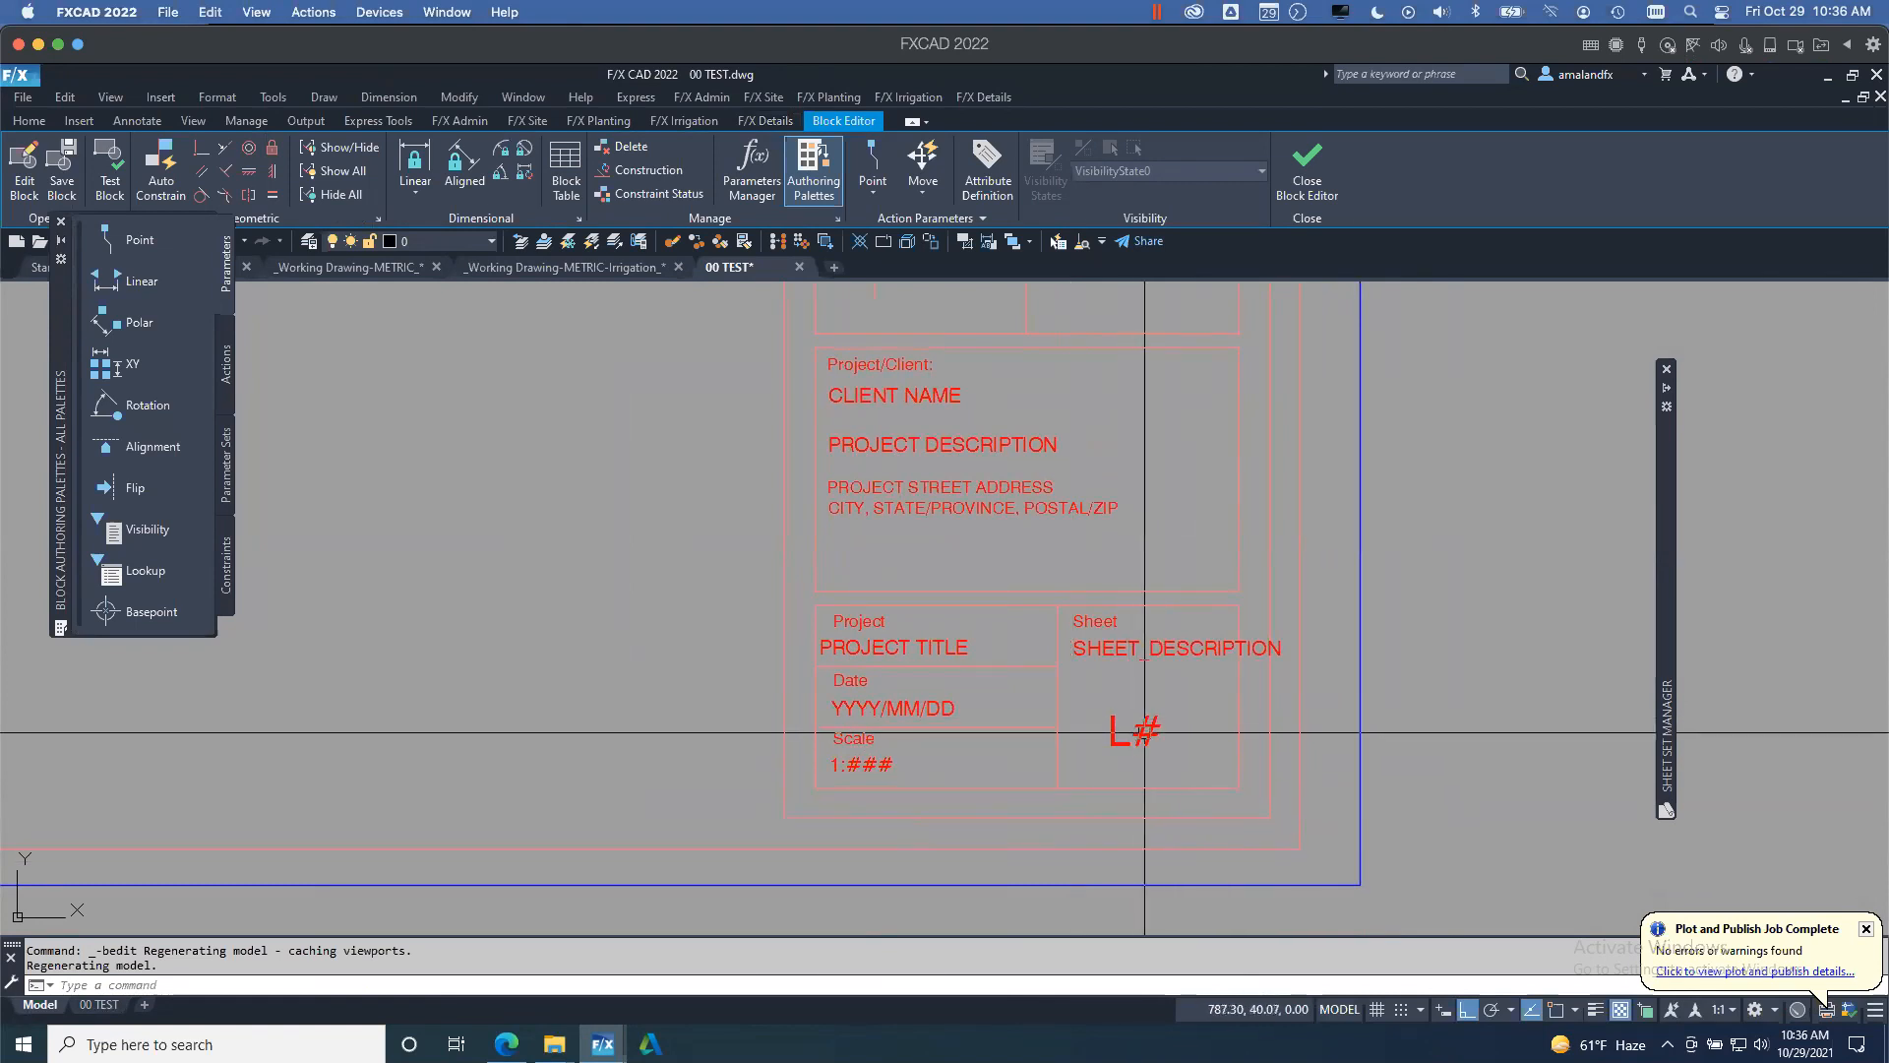
left_click(1159, 748)
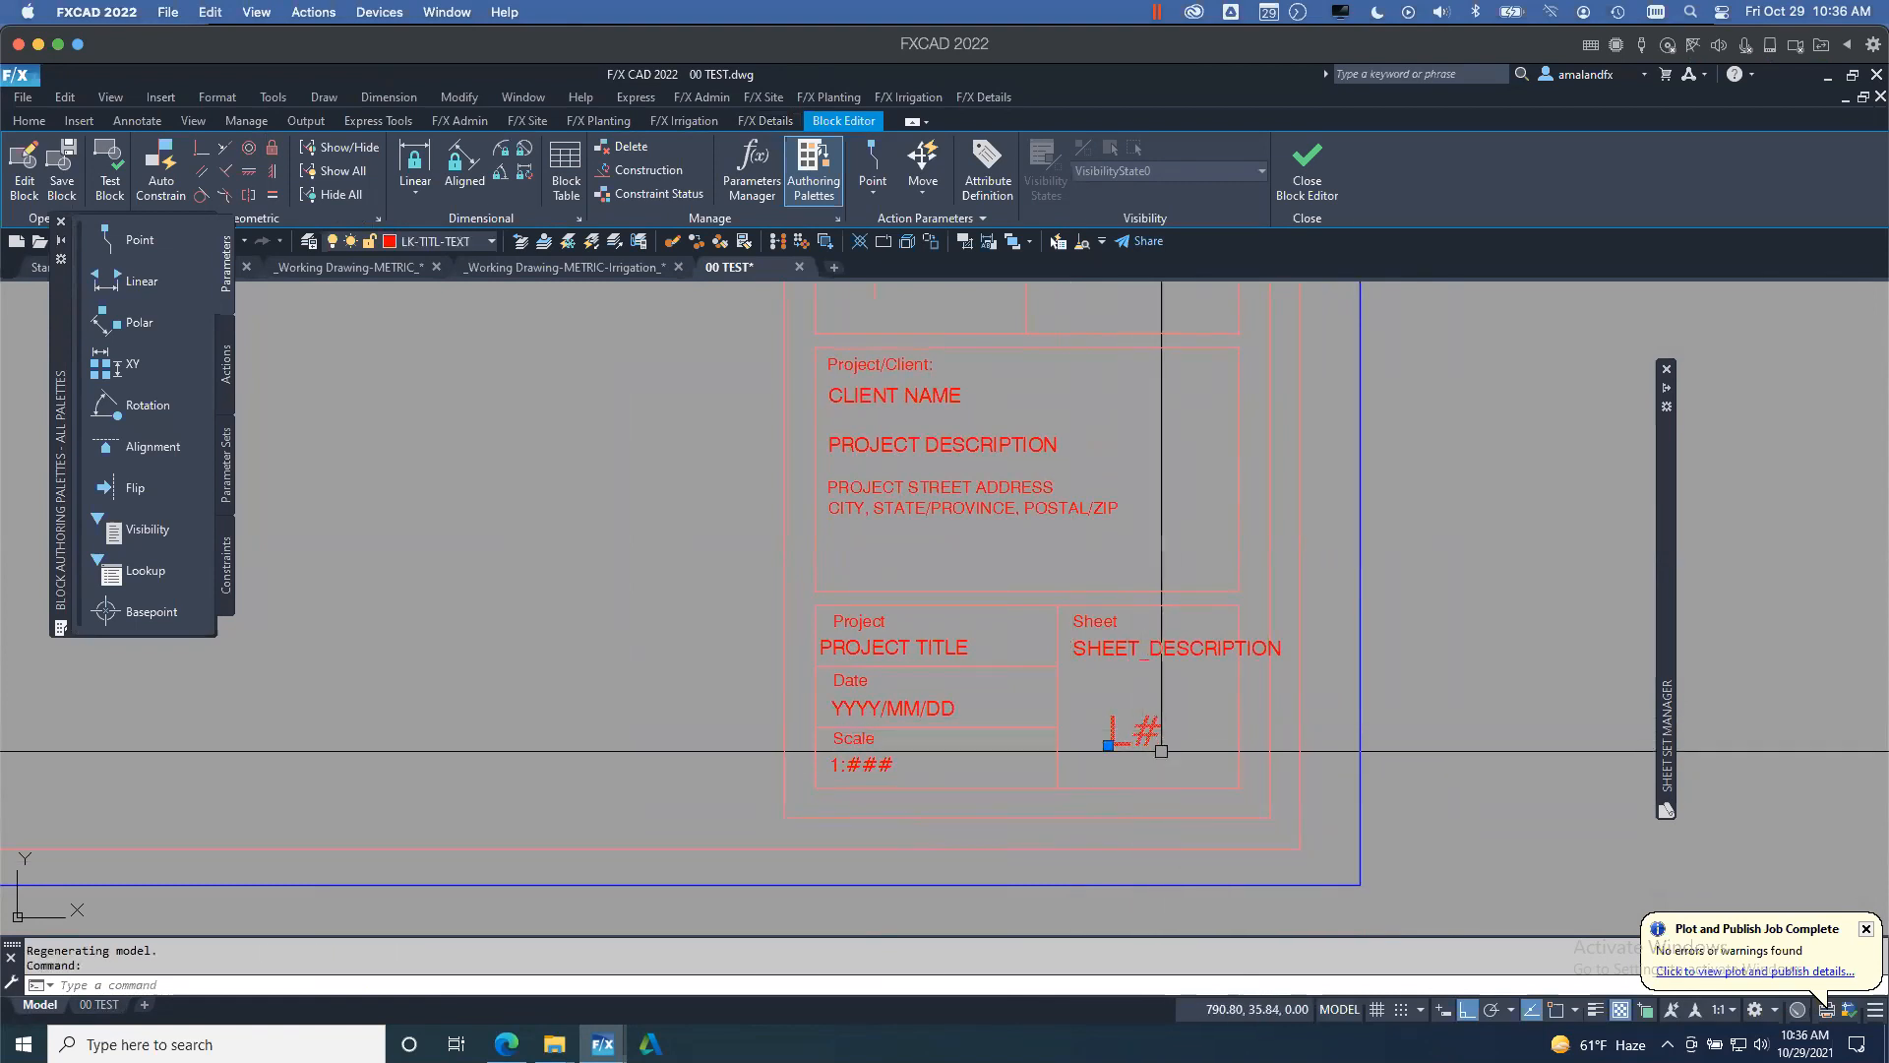
right_click(1181, 723)
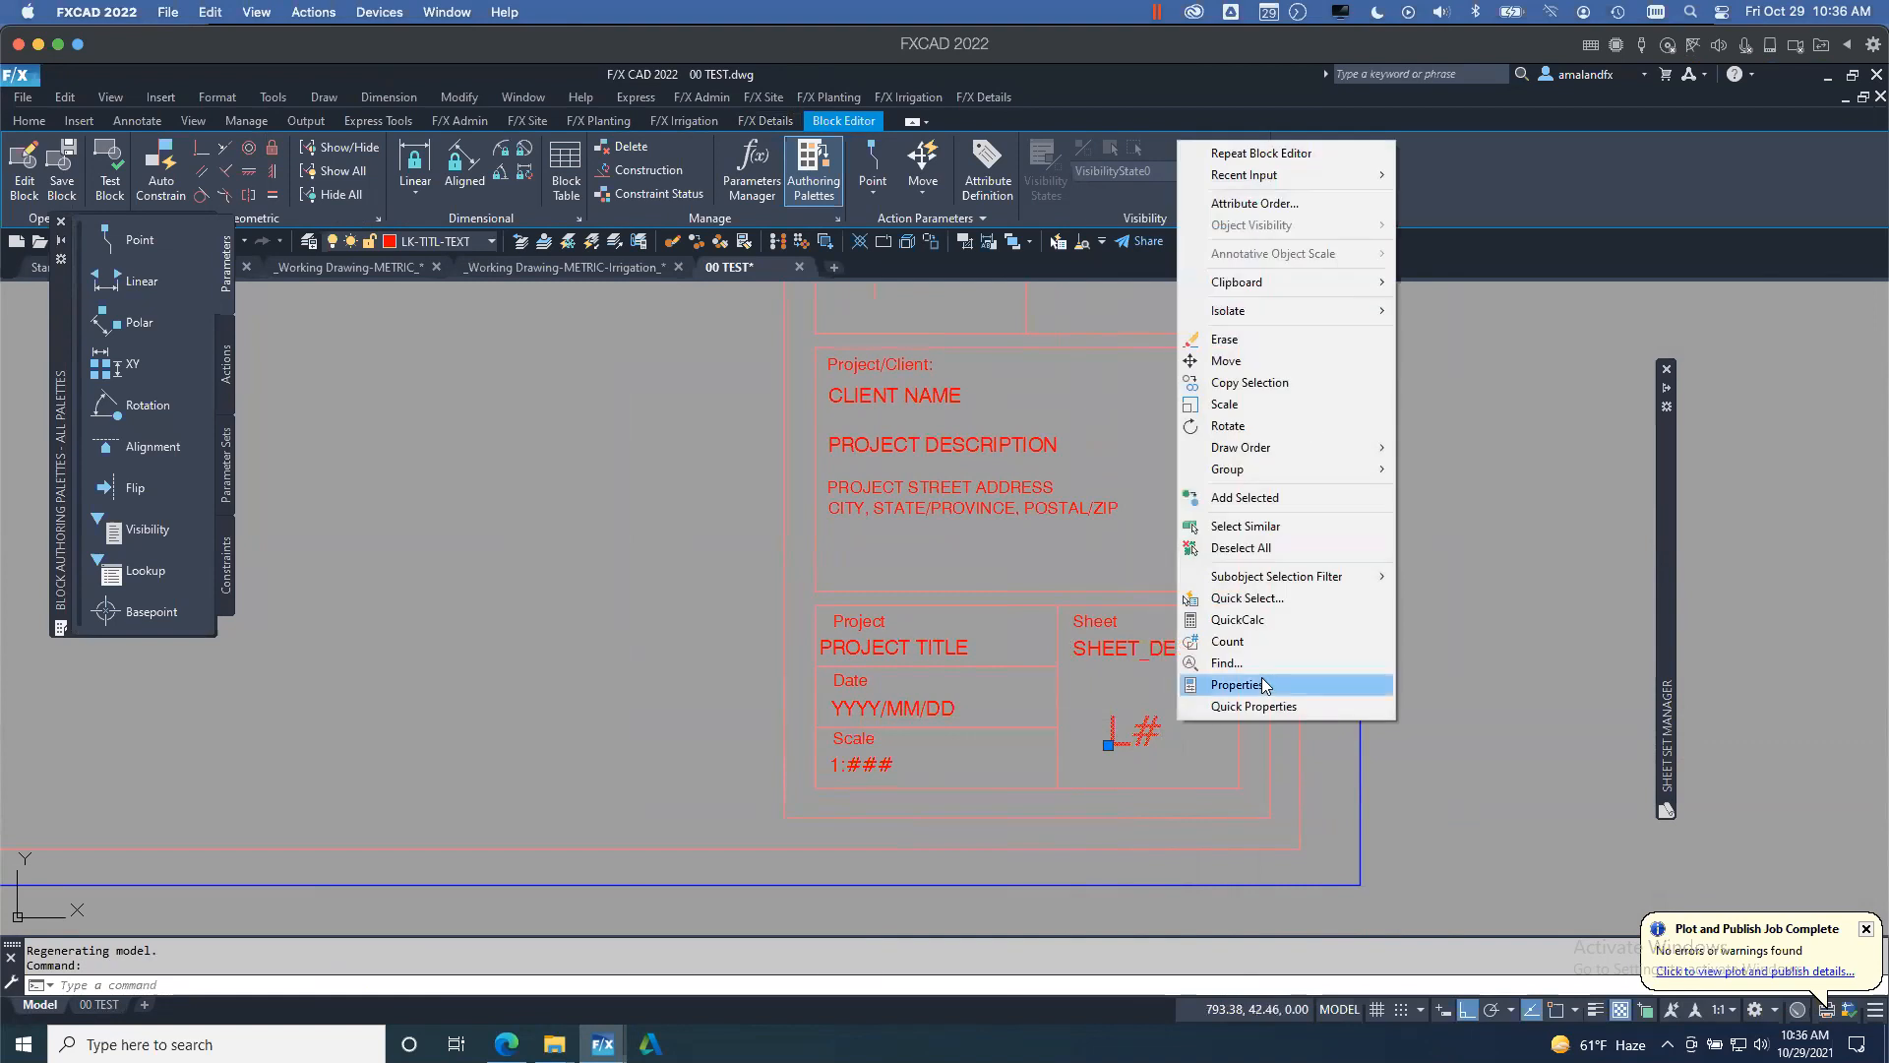
left_click(1237, 684)
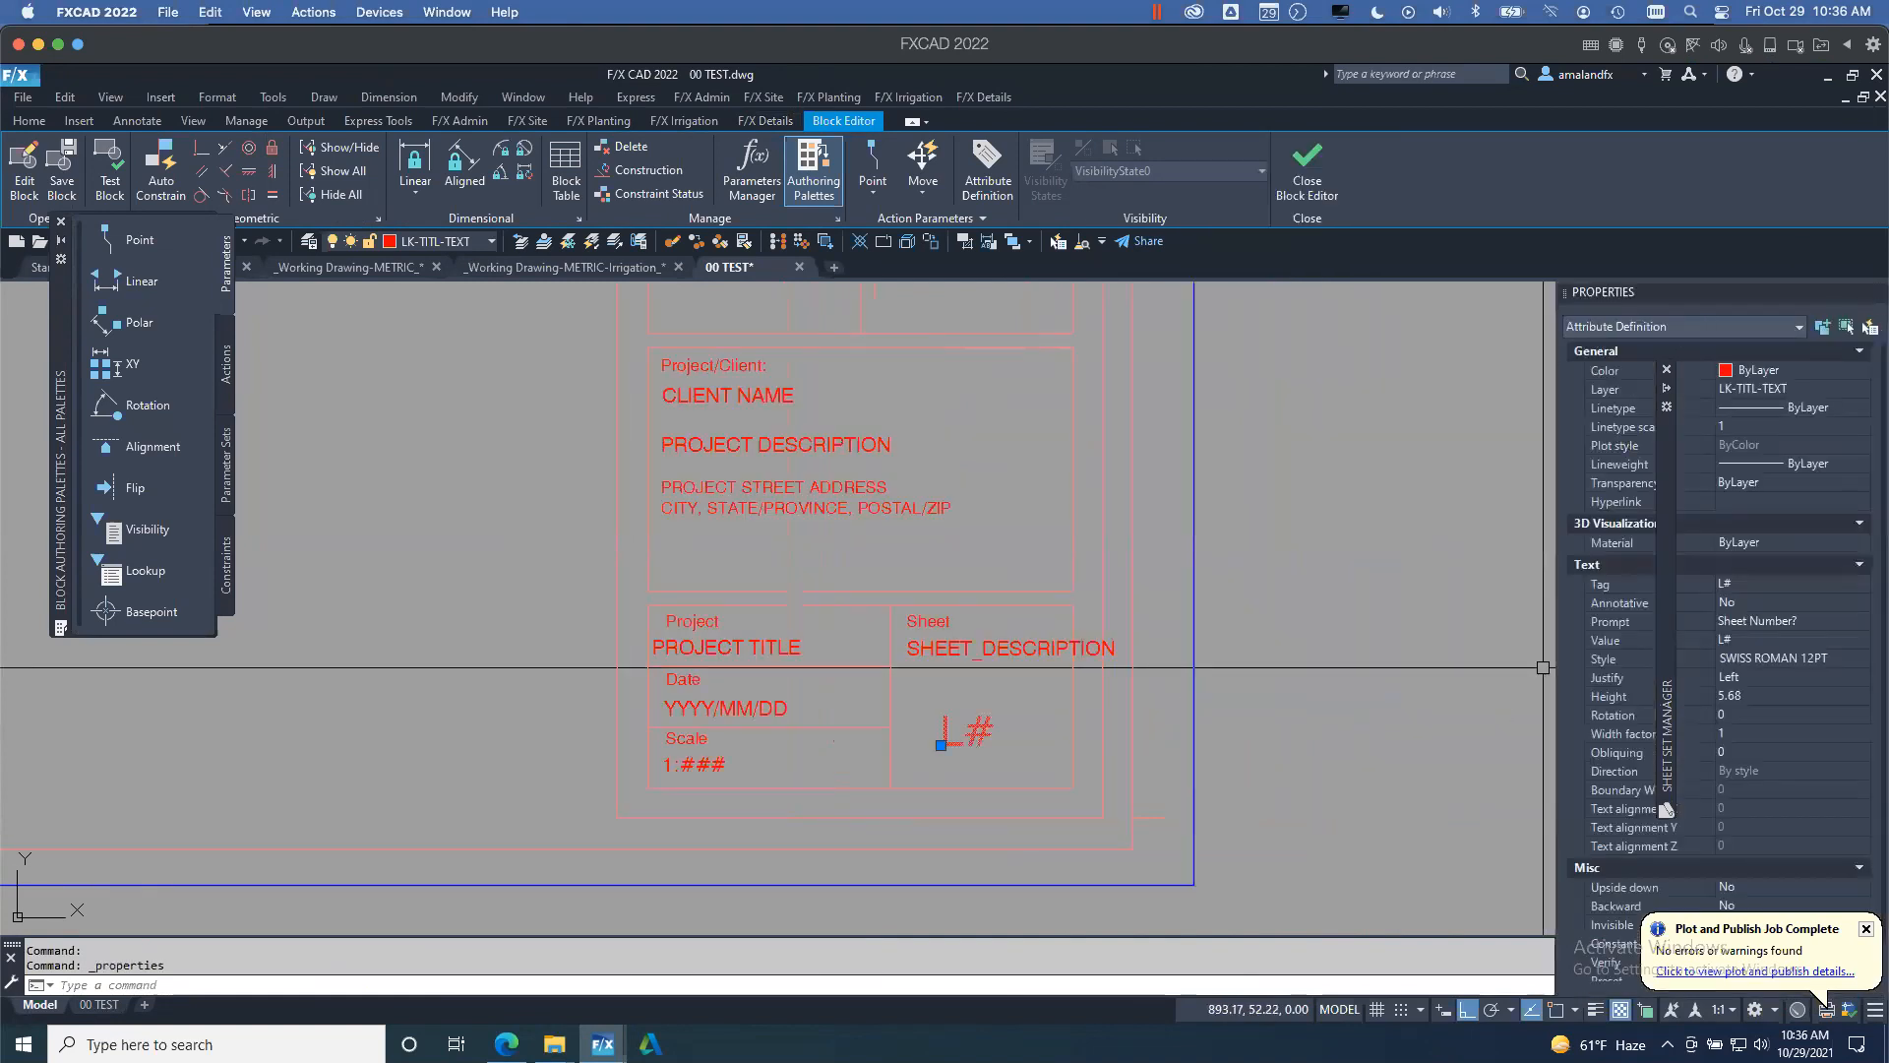
double_click(978, 729)
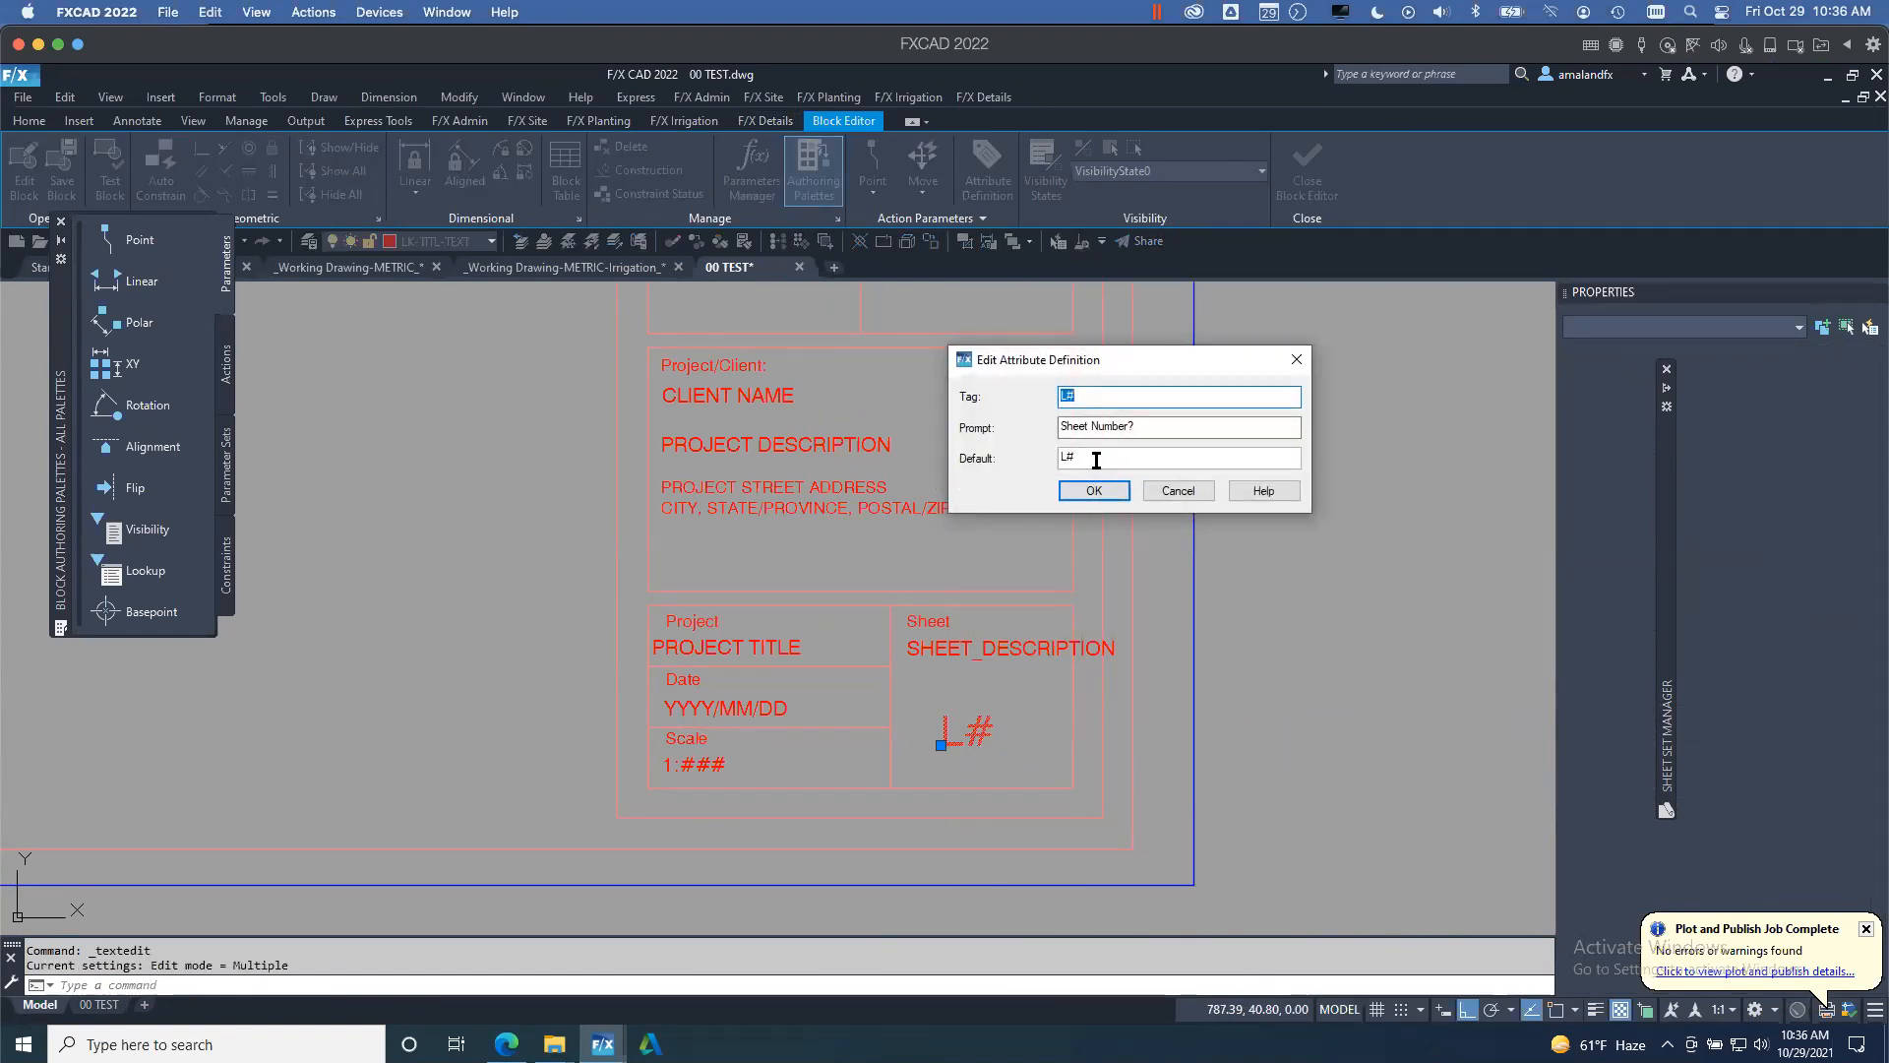
left_click(1090, 397)
type("SHEETNO")
left_click_drag(1120, 395, 1029, 391)
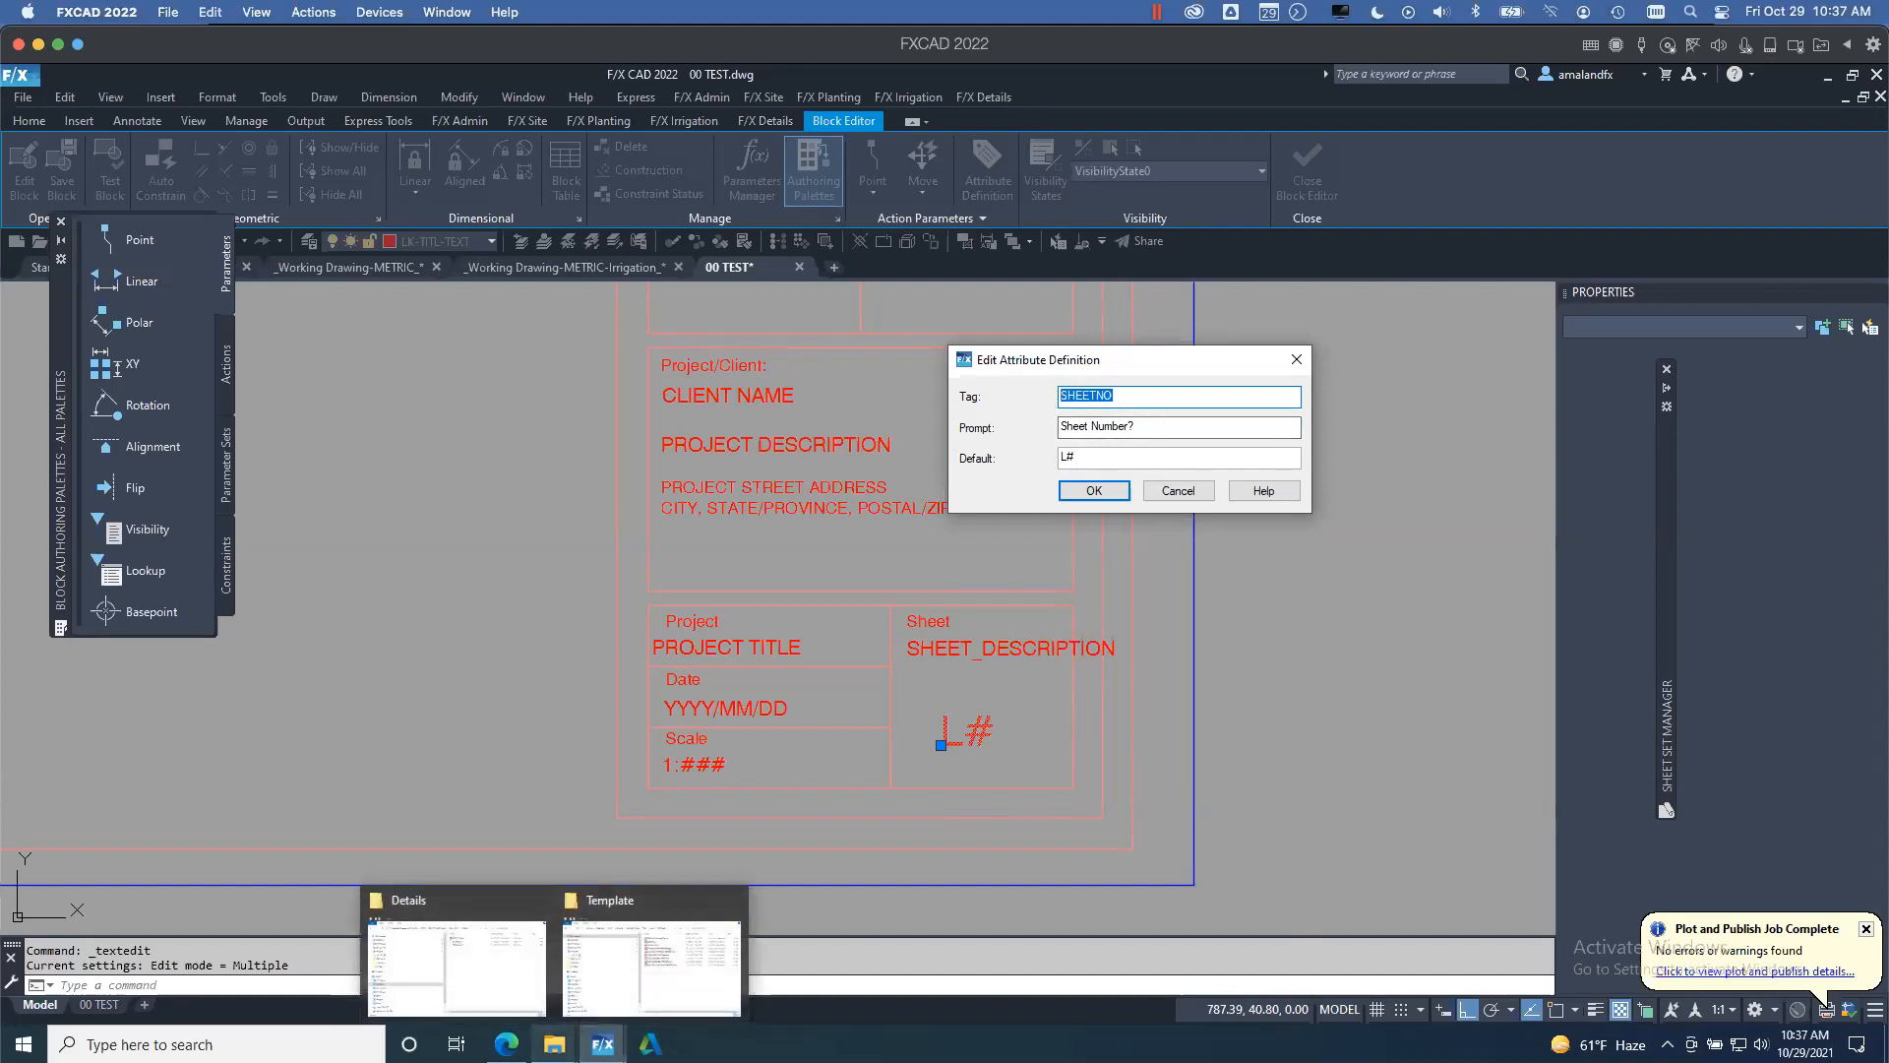
- Switch to the browser, check the sheet number attribute tags listed in the Land F/X sheet sets documentation, and return to the attribute definition
left_click(506, 1042)
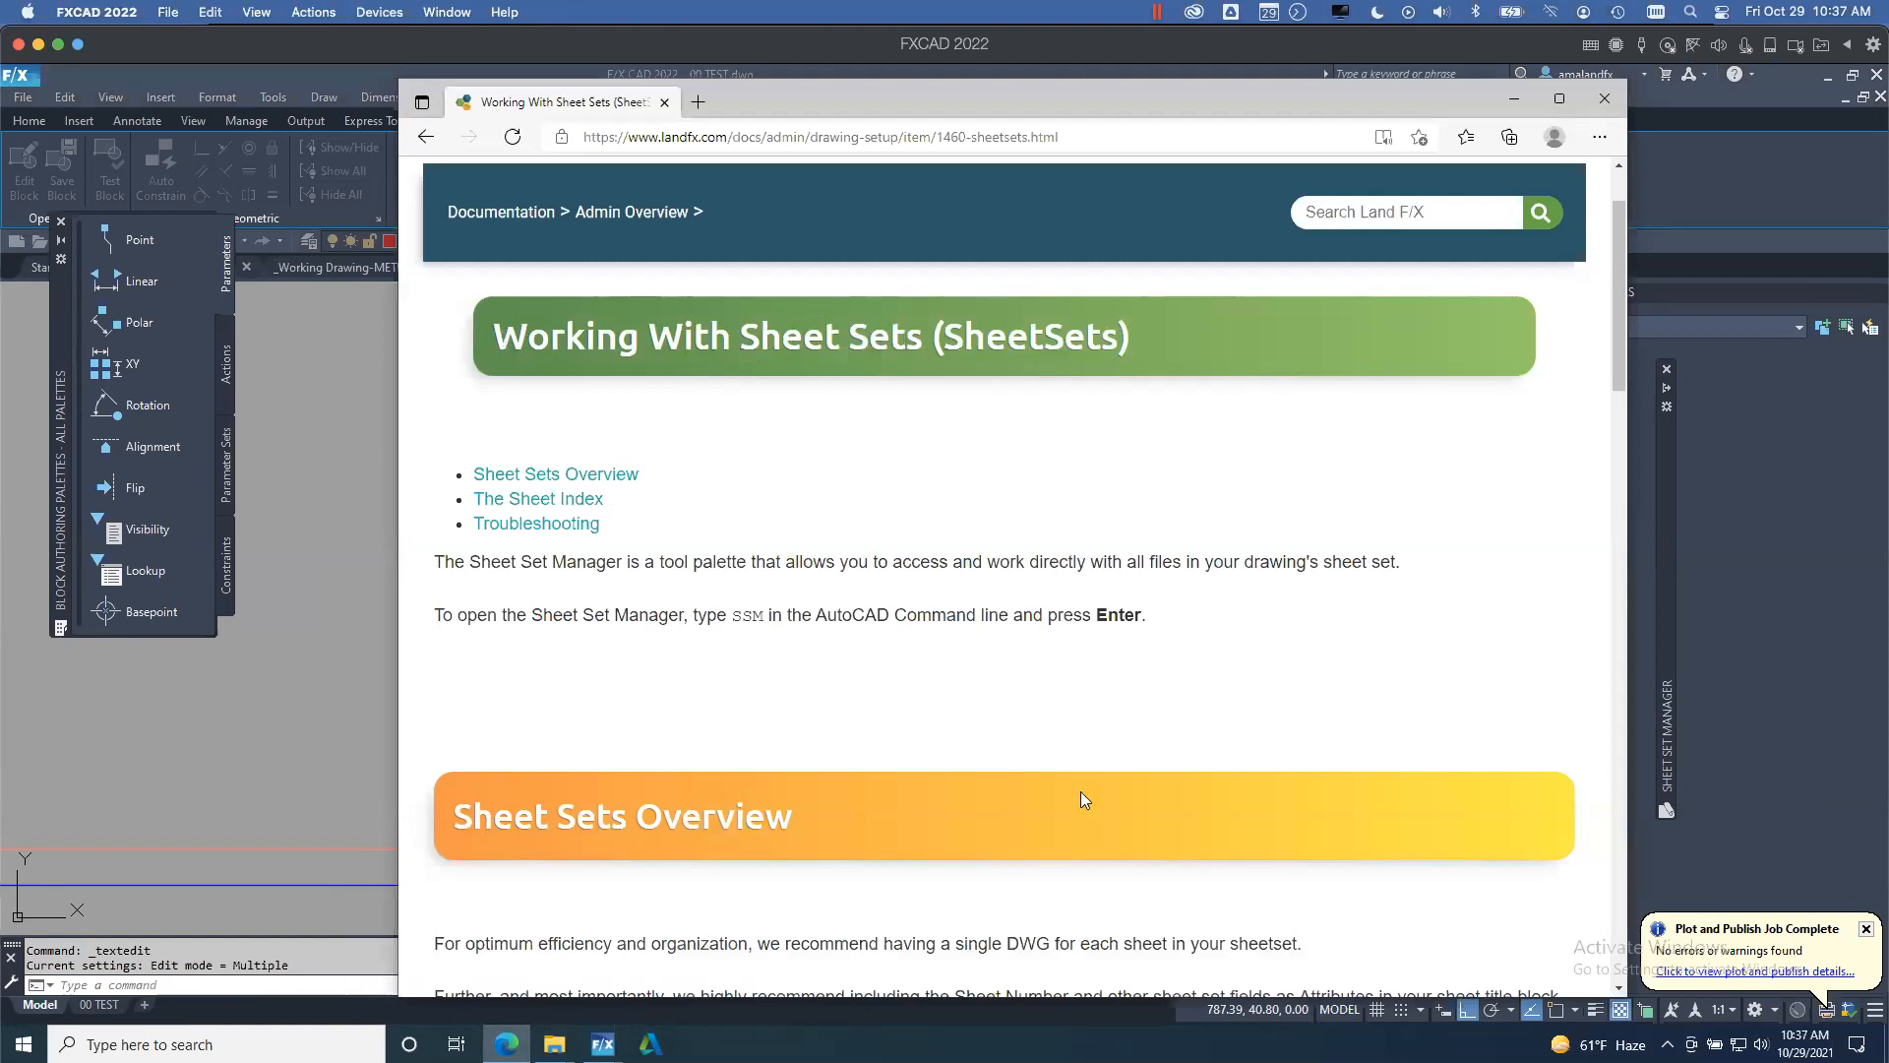
scroll(1084, 799, "down", 8)
scroll(1082, 795, "up", 3)
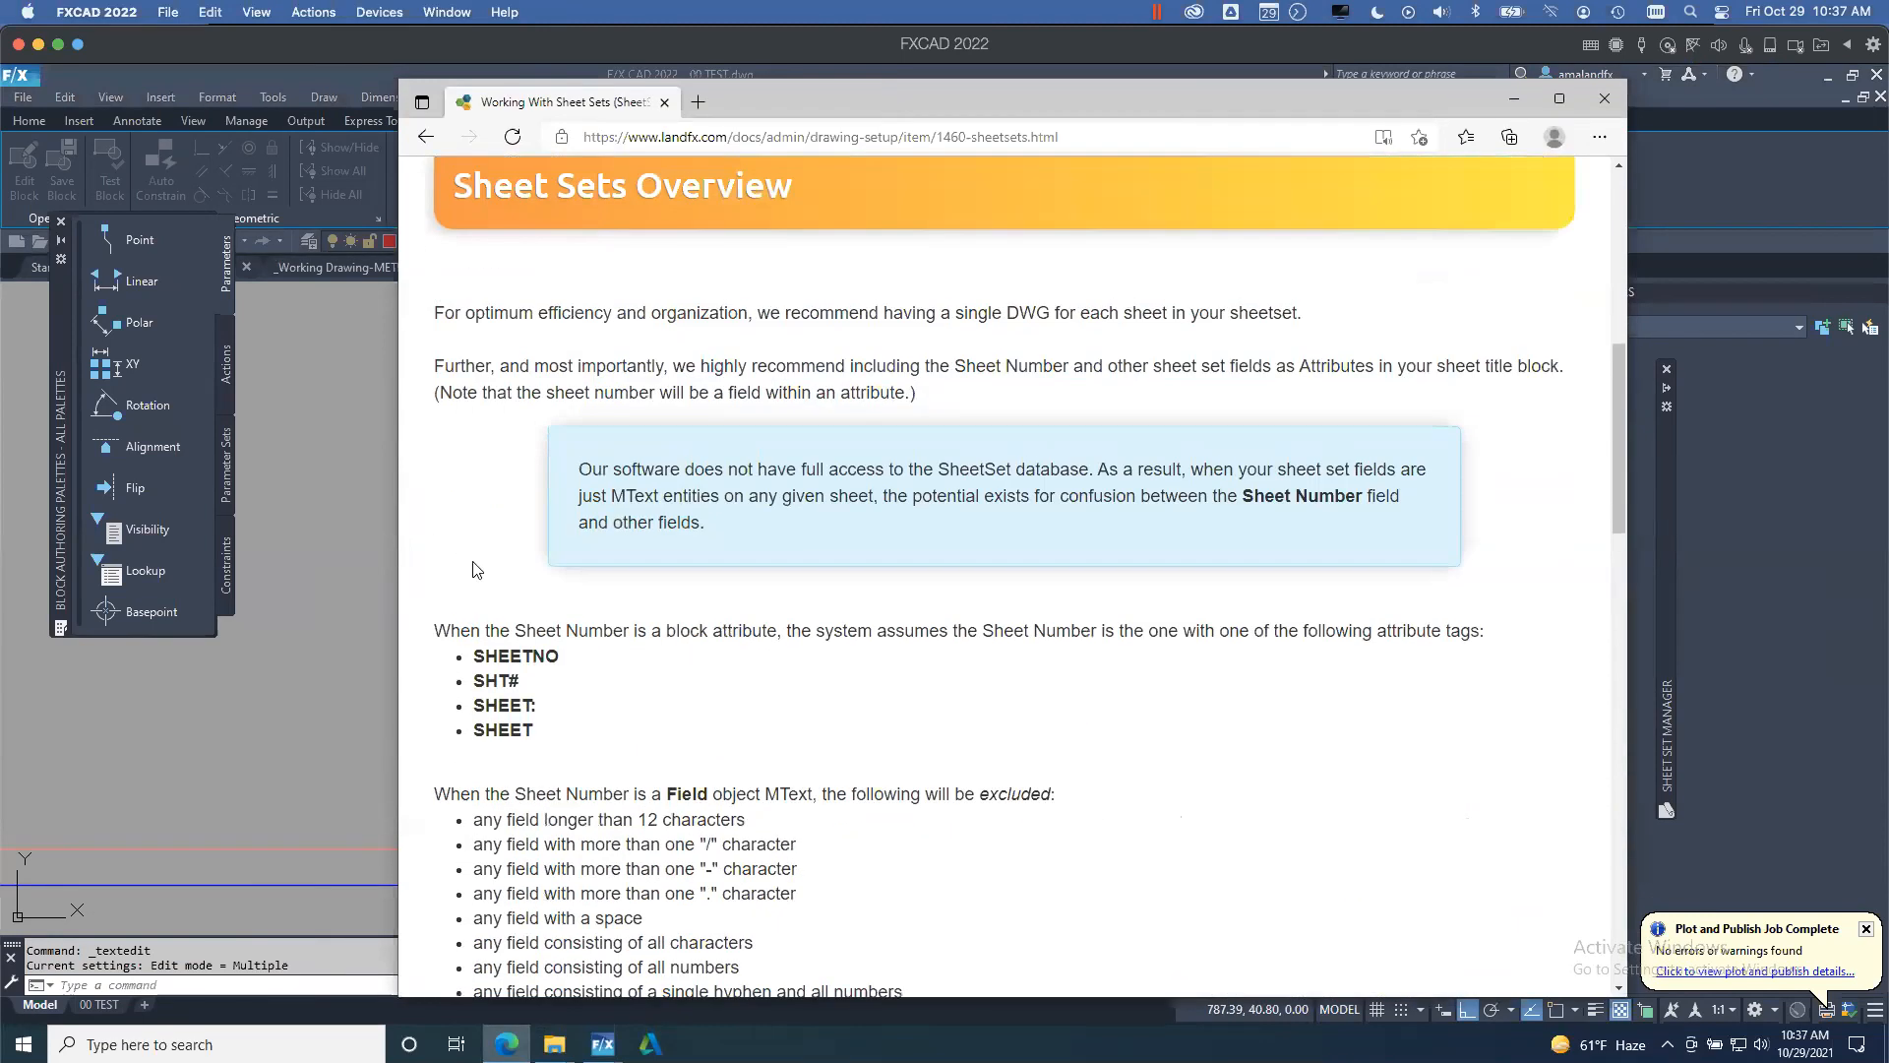
left_click_drag(475, 661, 563, 668)
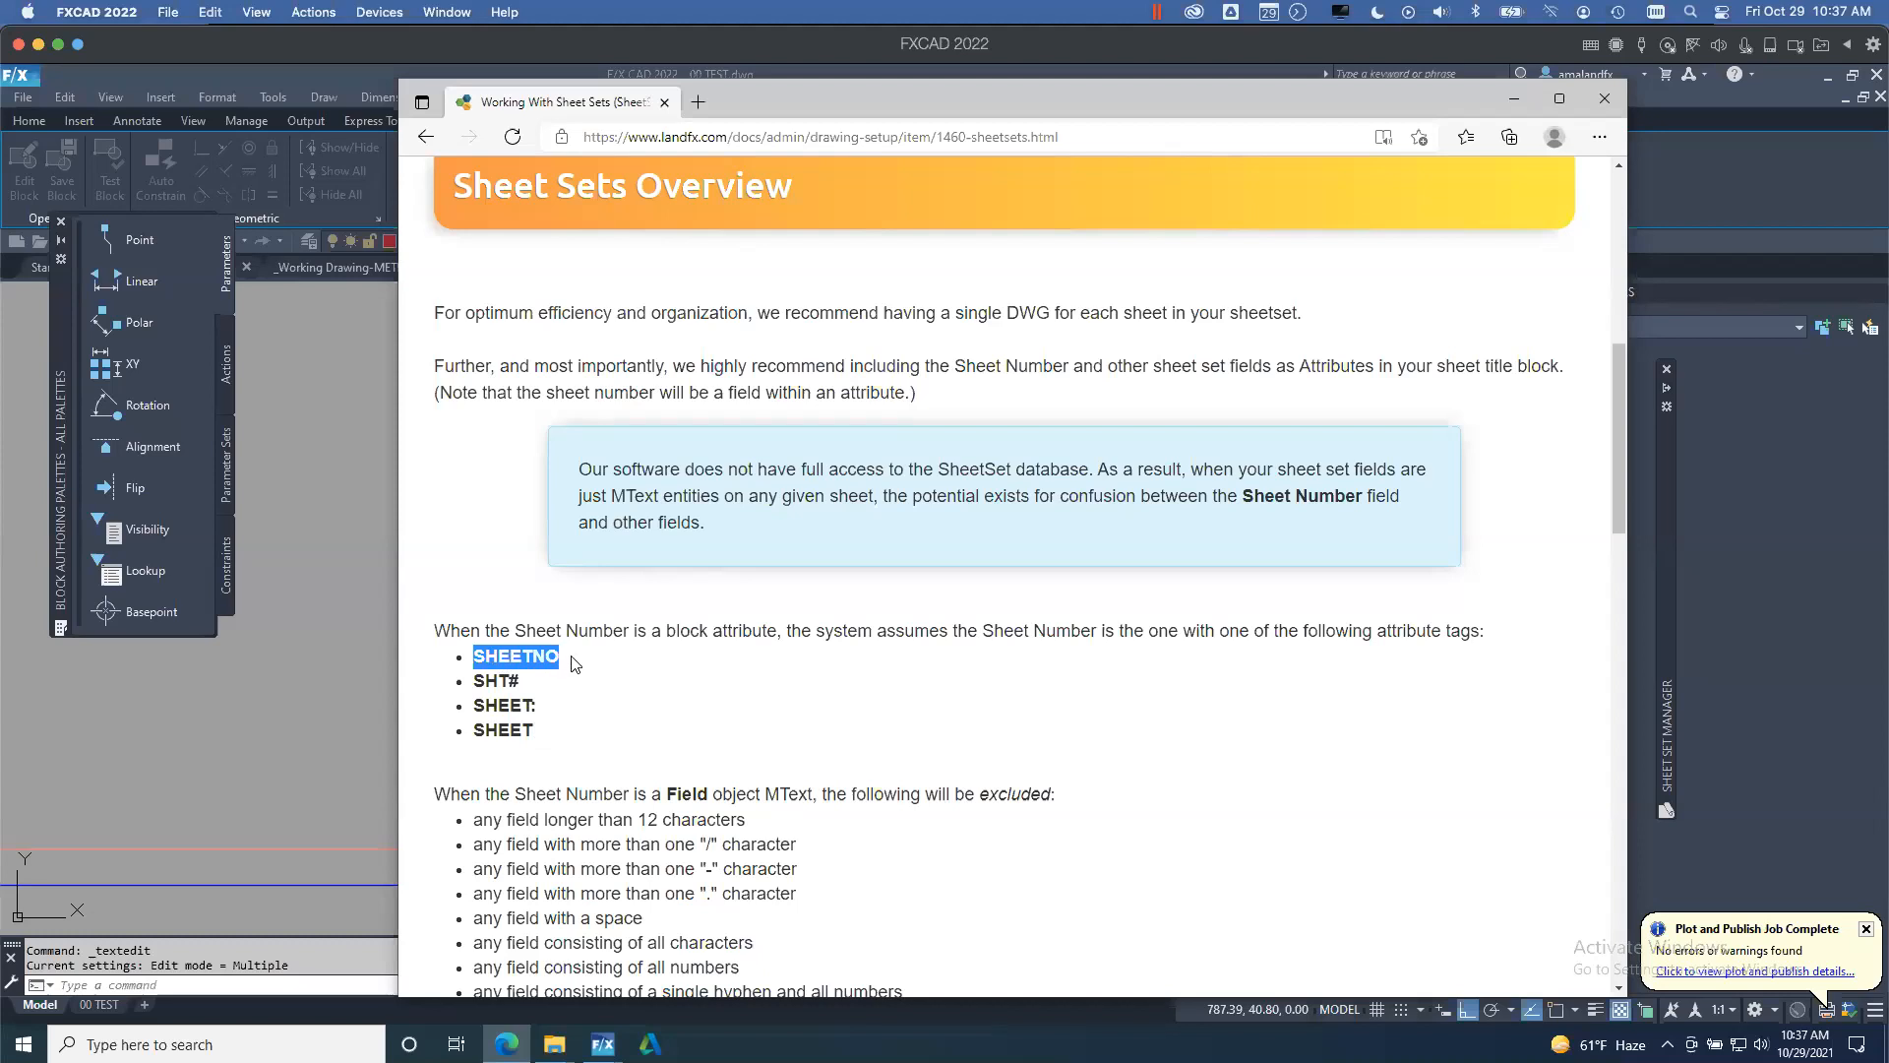
left_click(1840, 456)
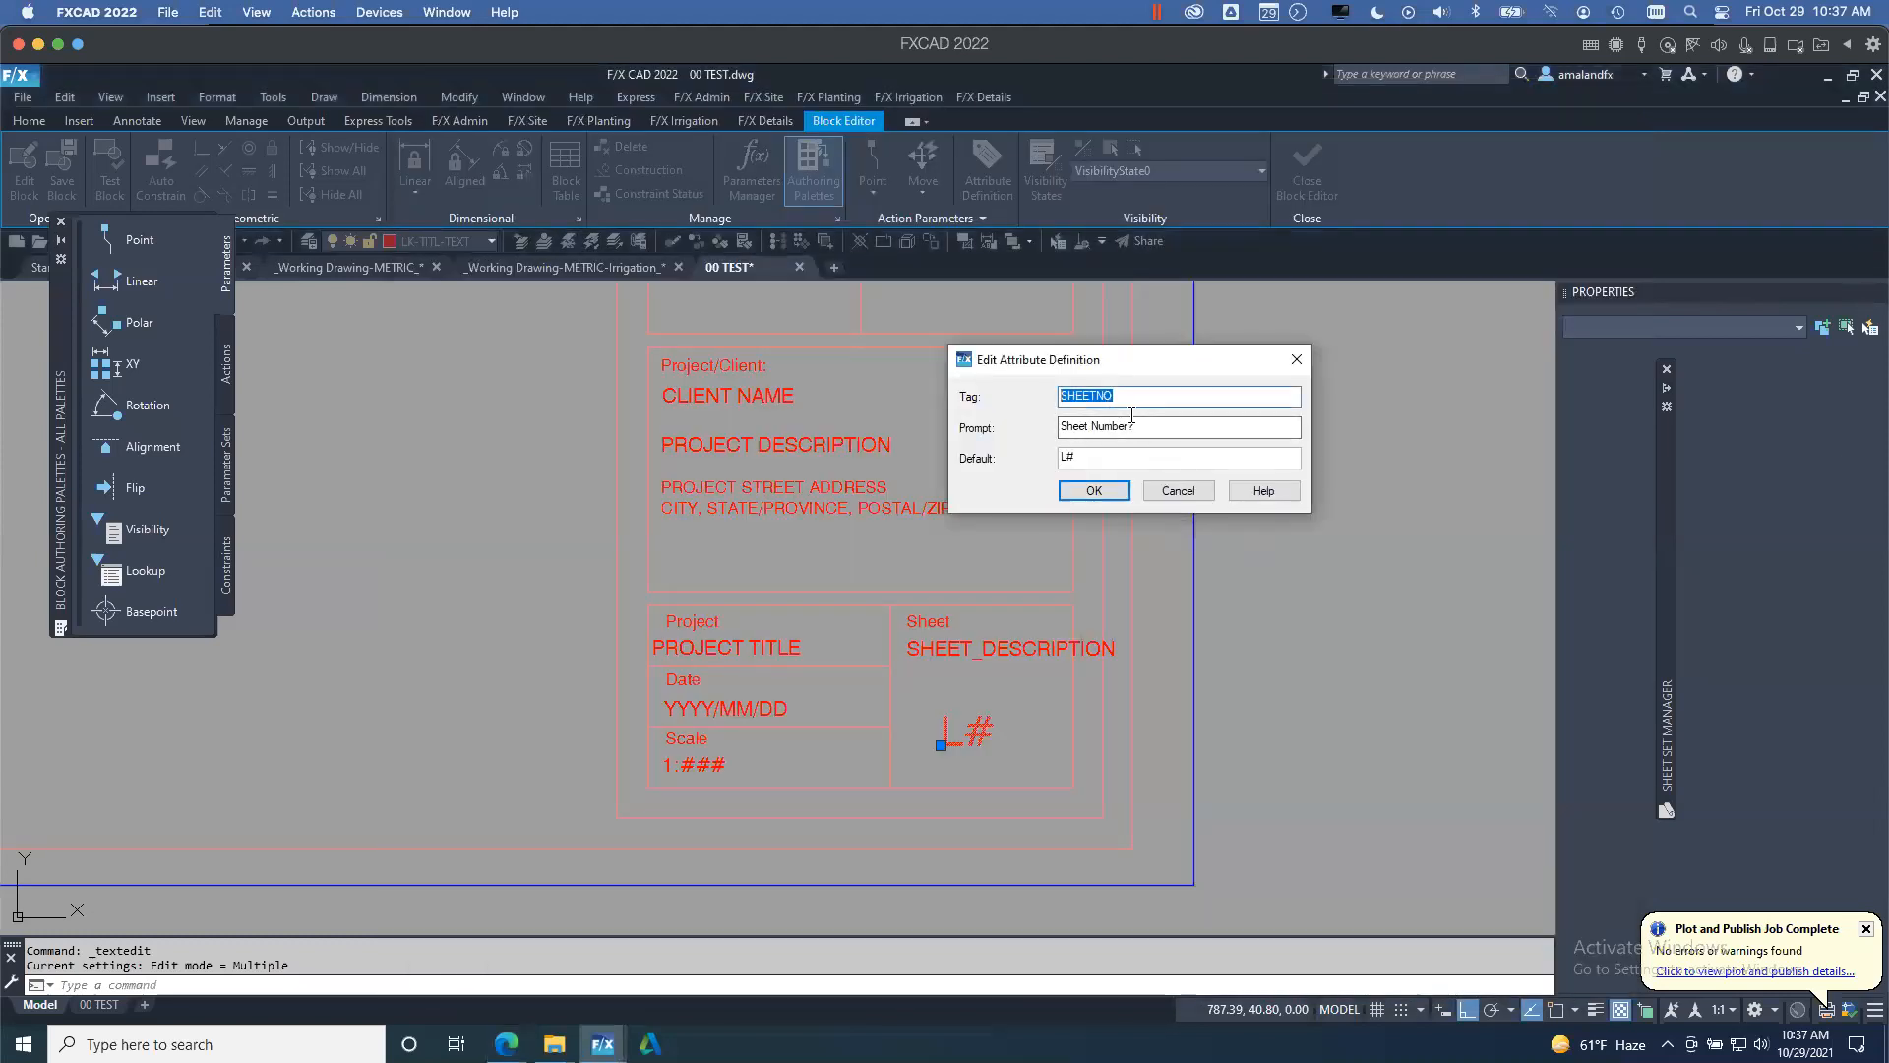
- Replace the SHEETNO attribute's default value with the CurrentSheetNumber field, using no text format, and finish editing the attribute
left_click_drag(1082, 456, 1039, 457)
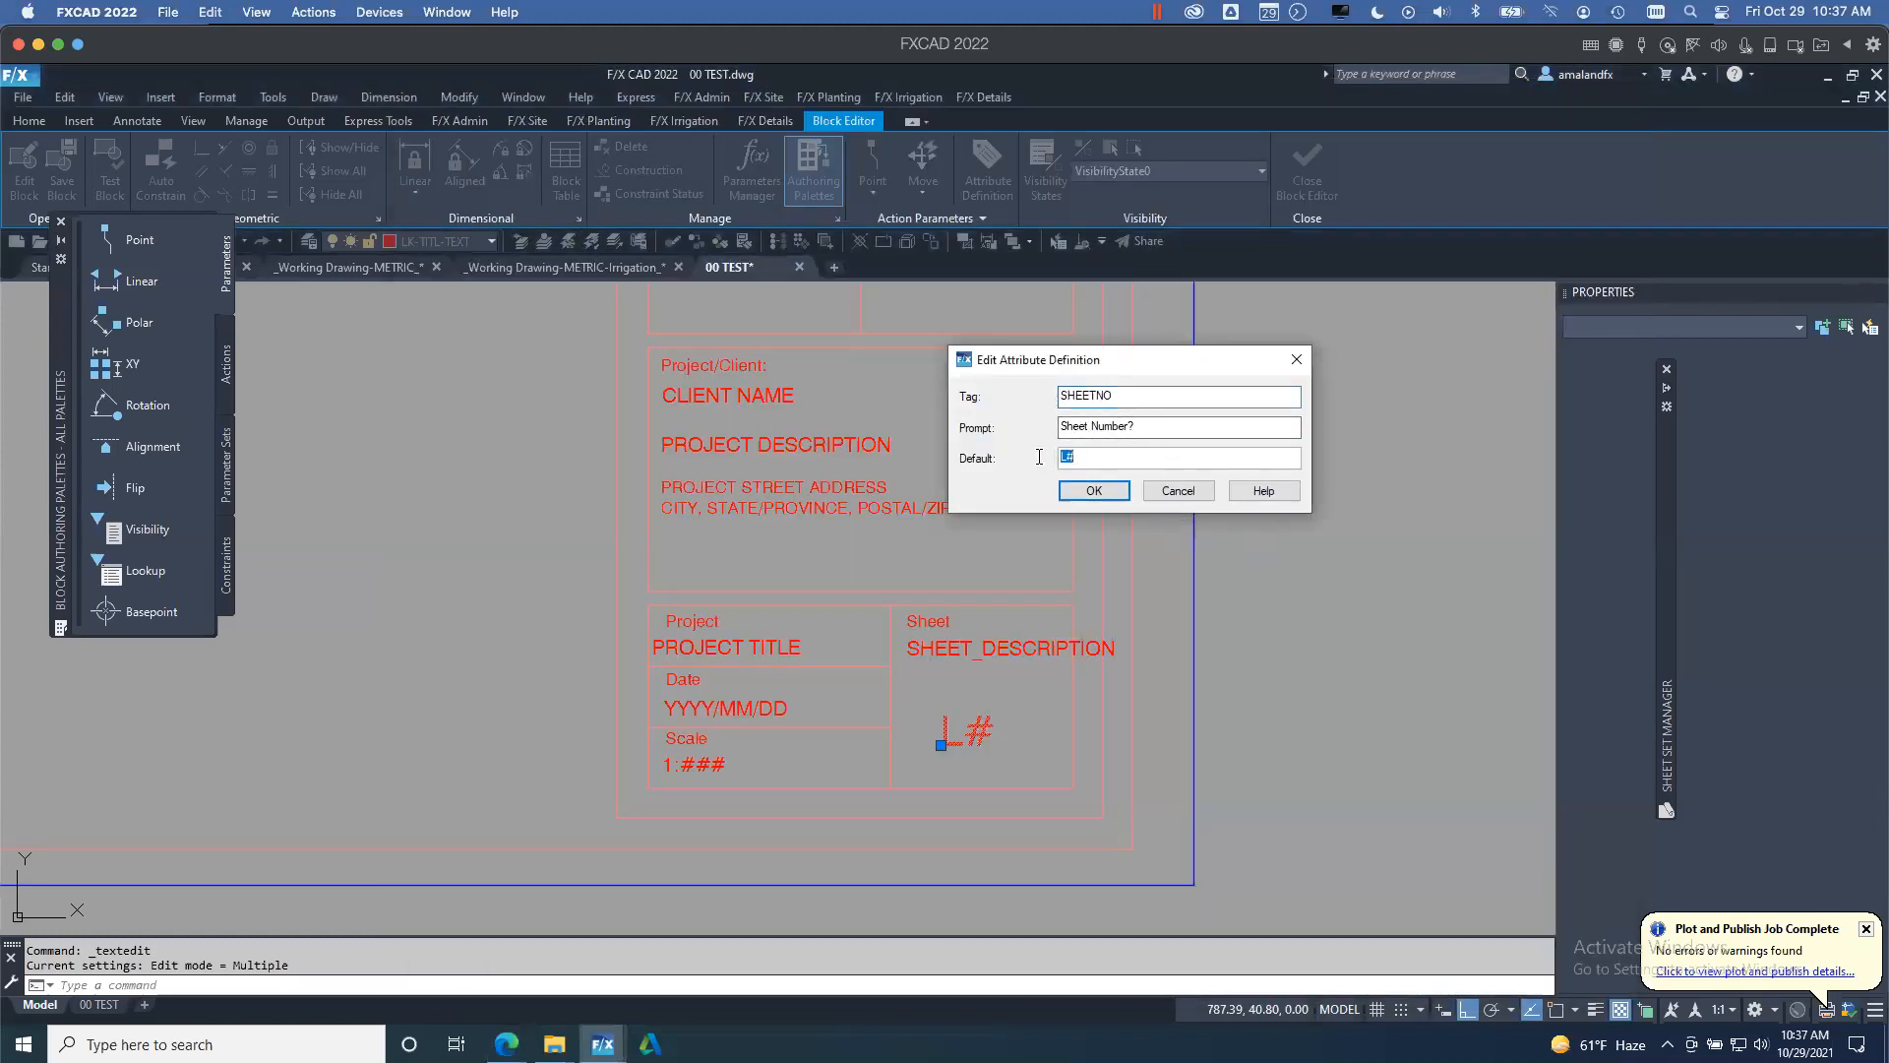
right_click(1101, 457)
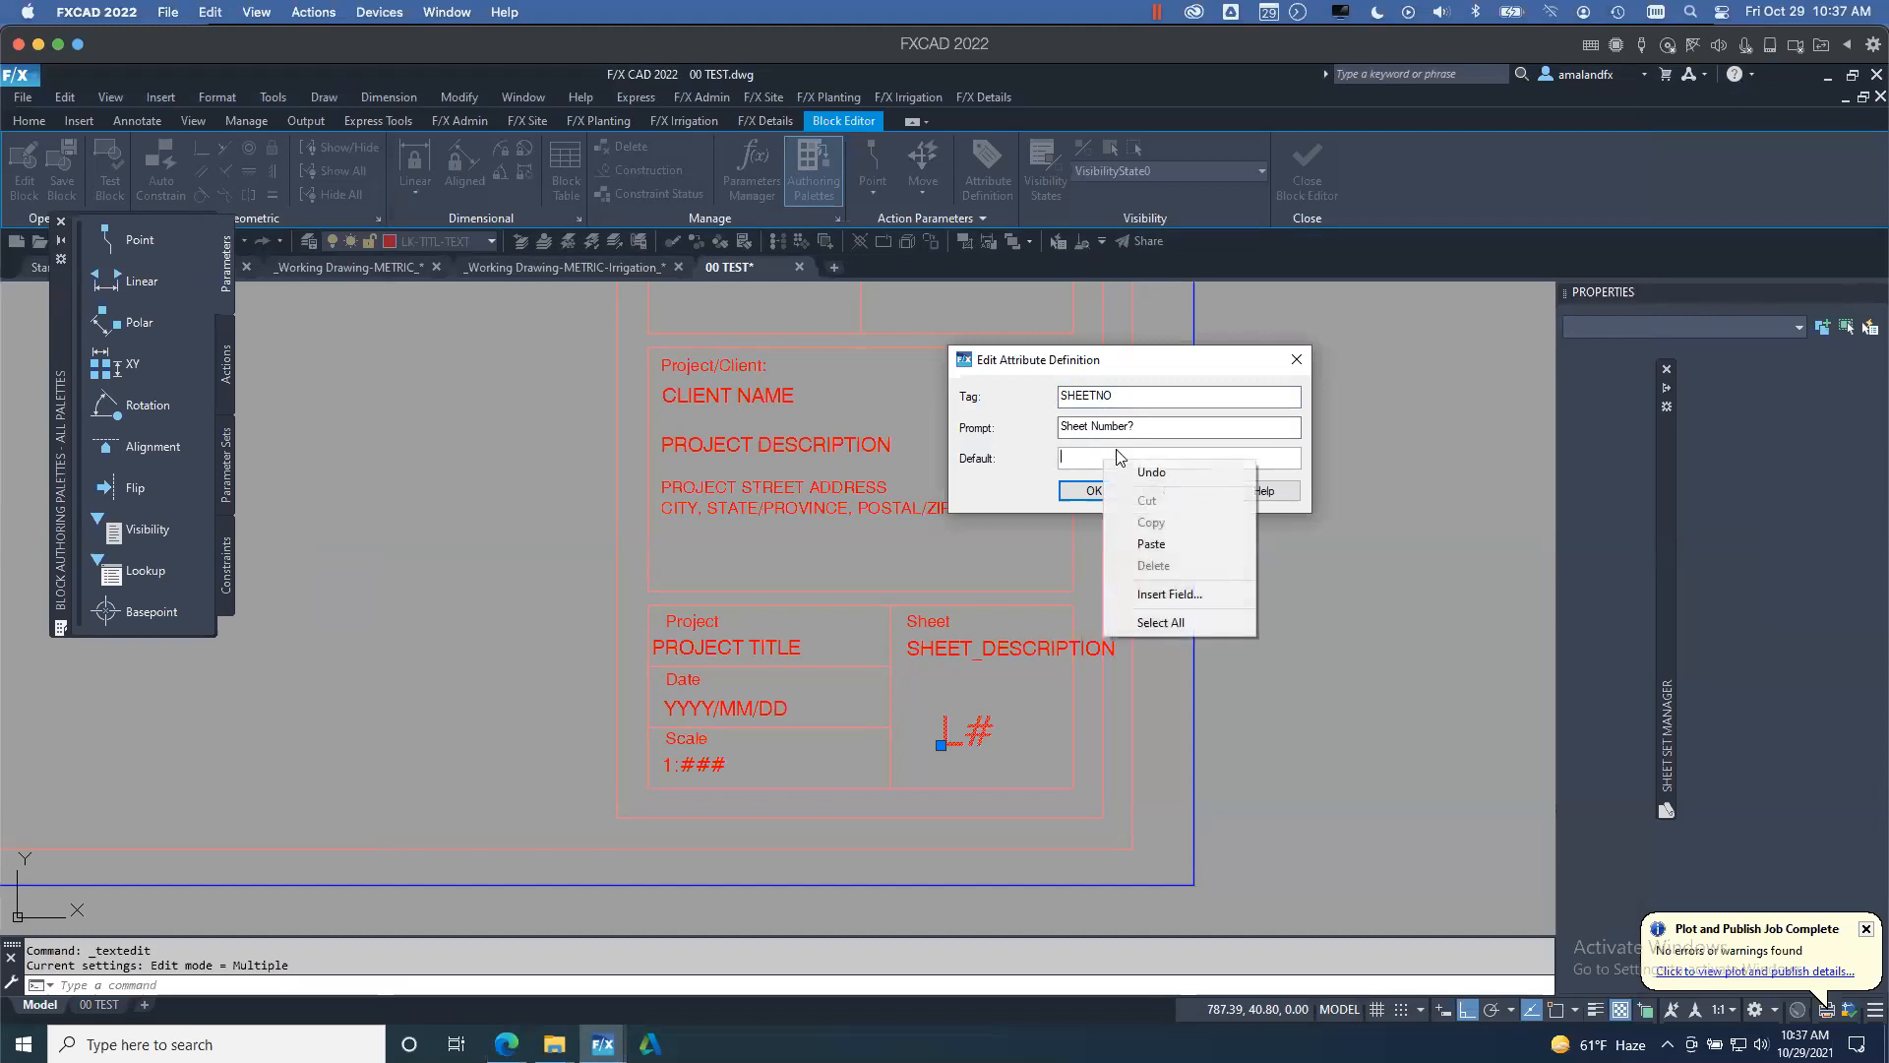
left_click(1176, 592)
left_click(1177, 595)
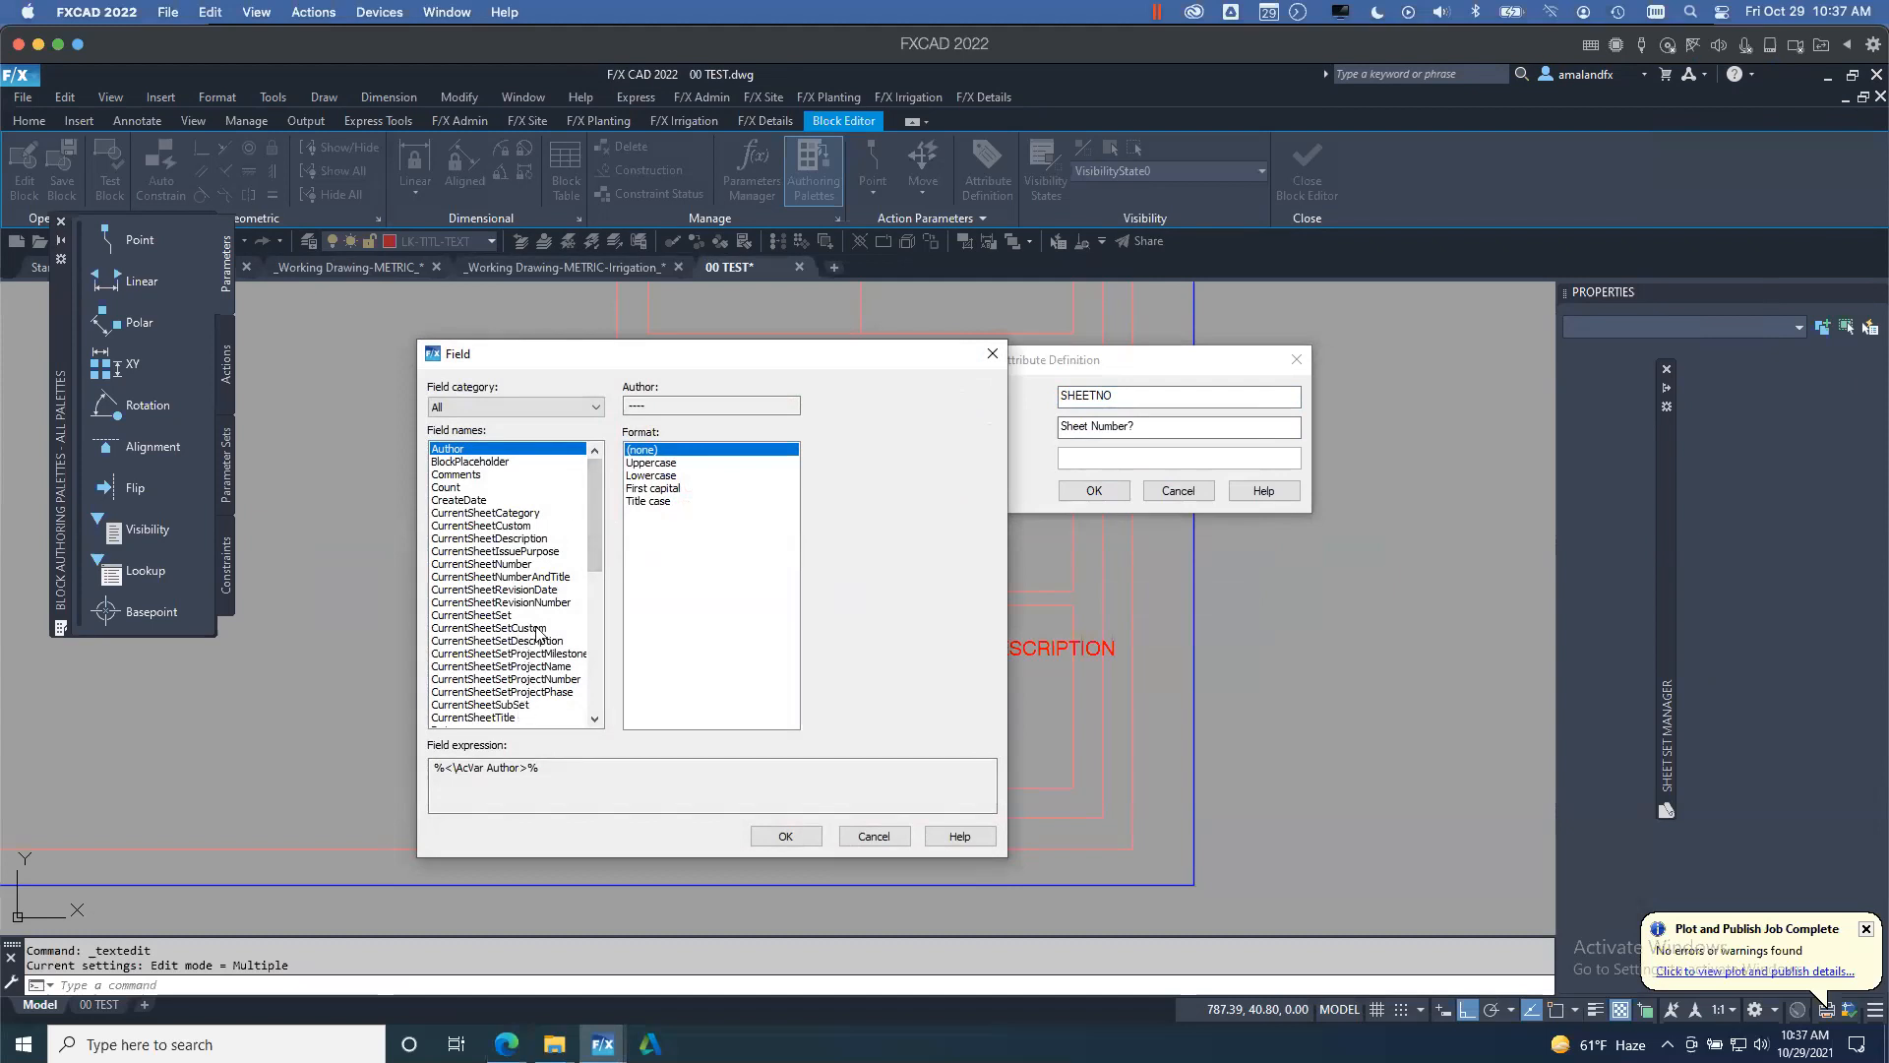
left_click(508, 566)
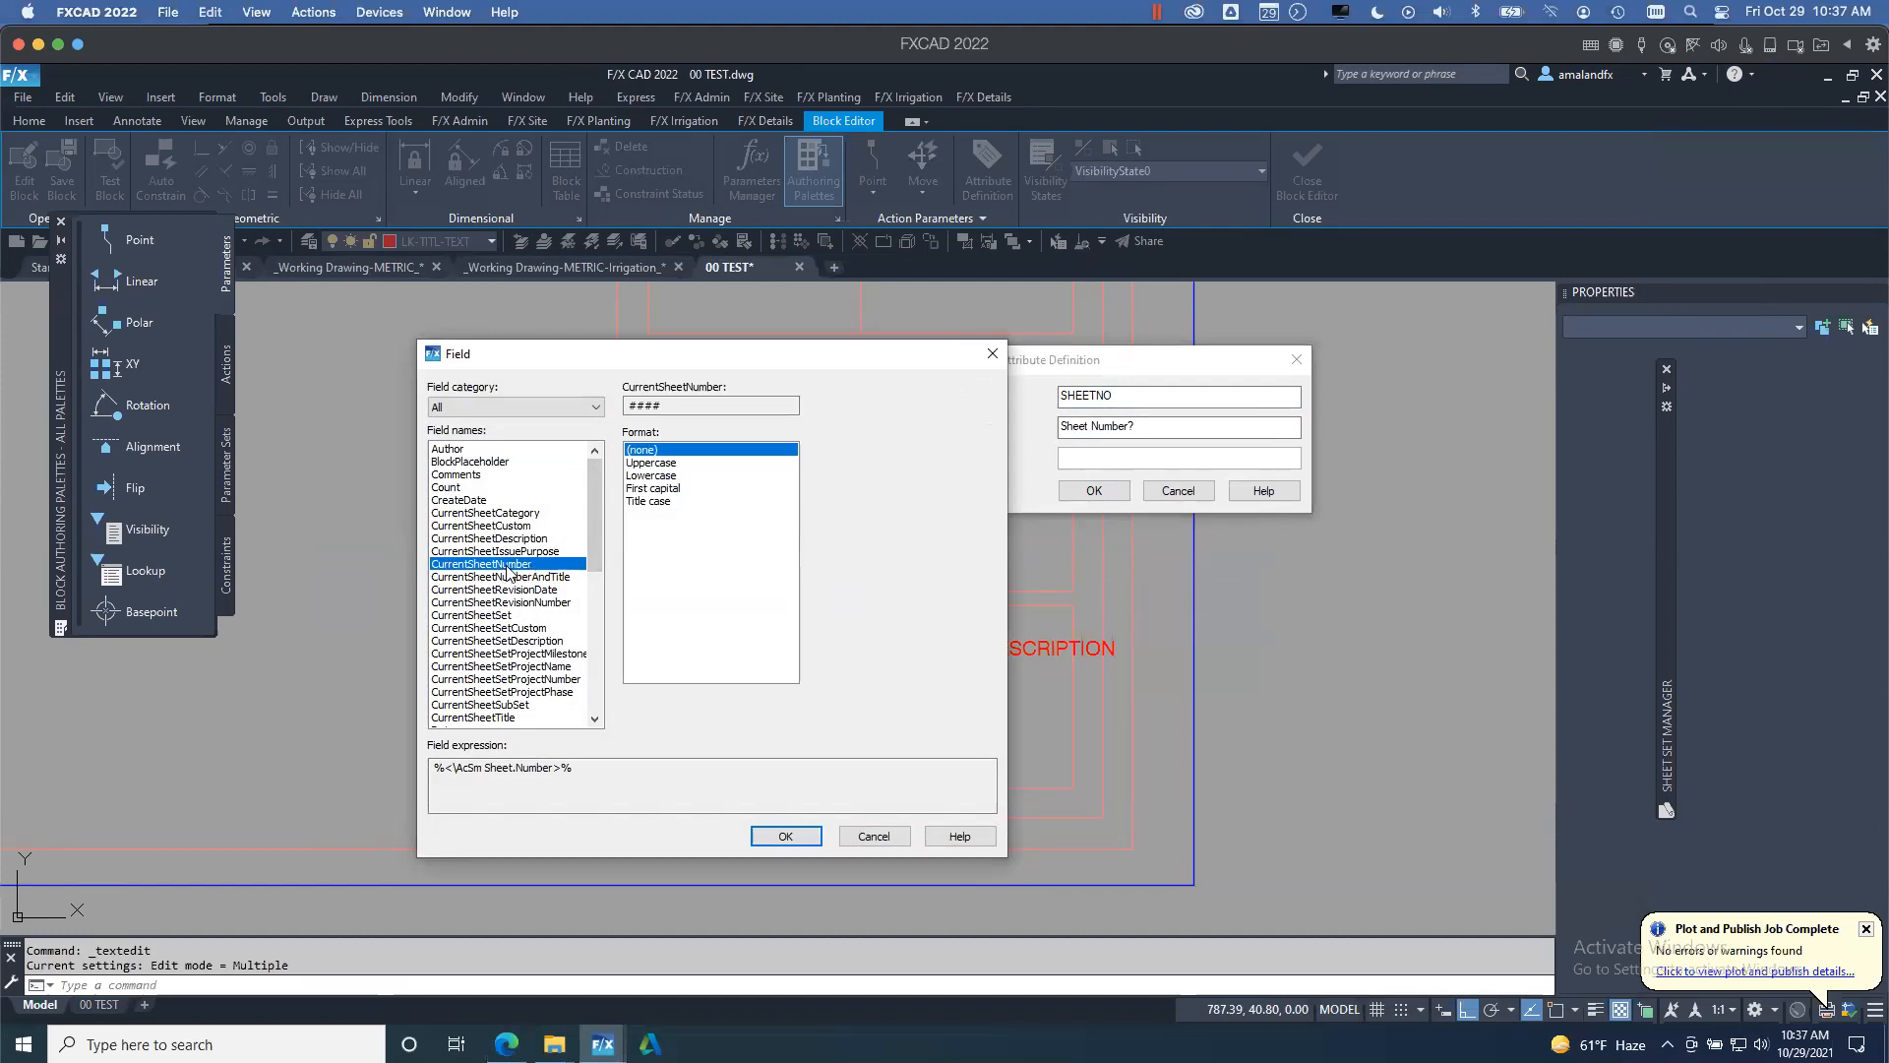
left_click(786, 836)
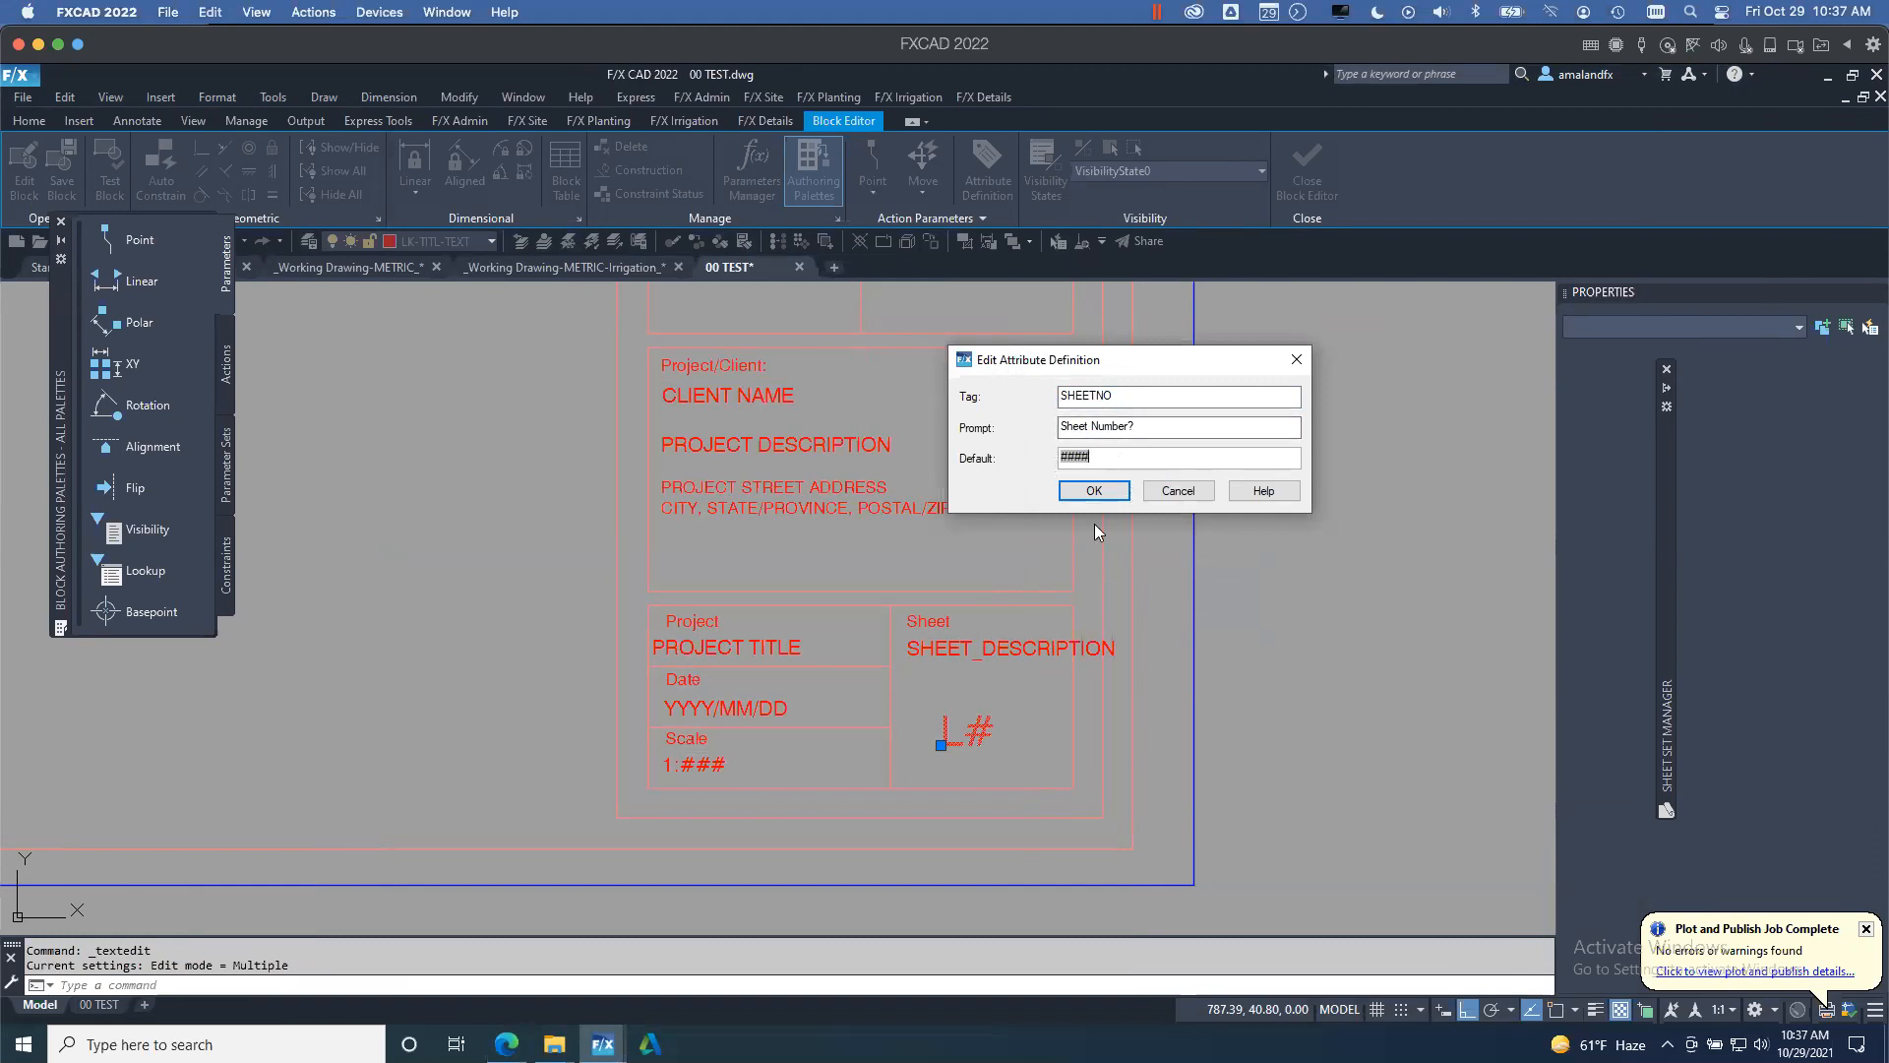
left_click(1094, 489)
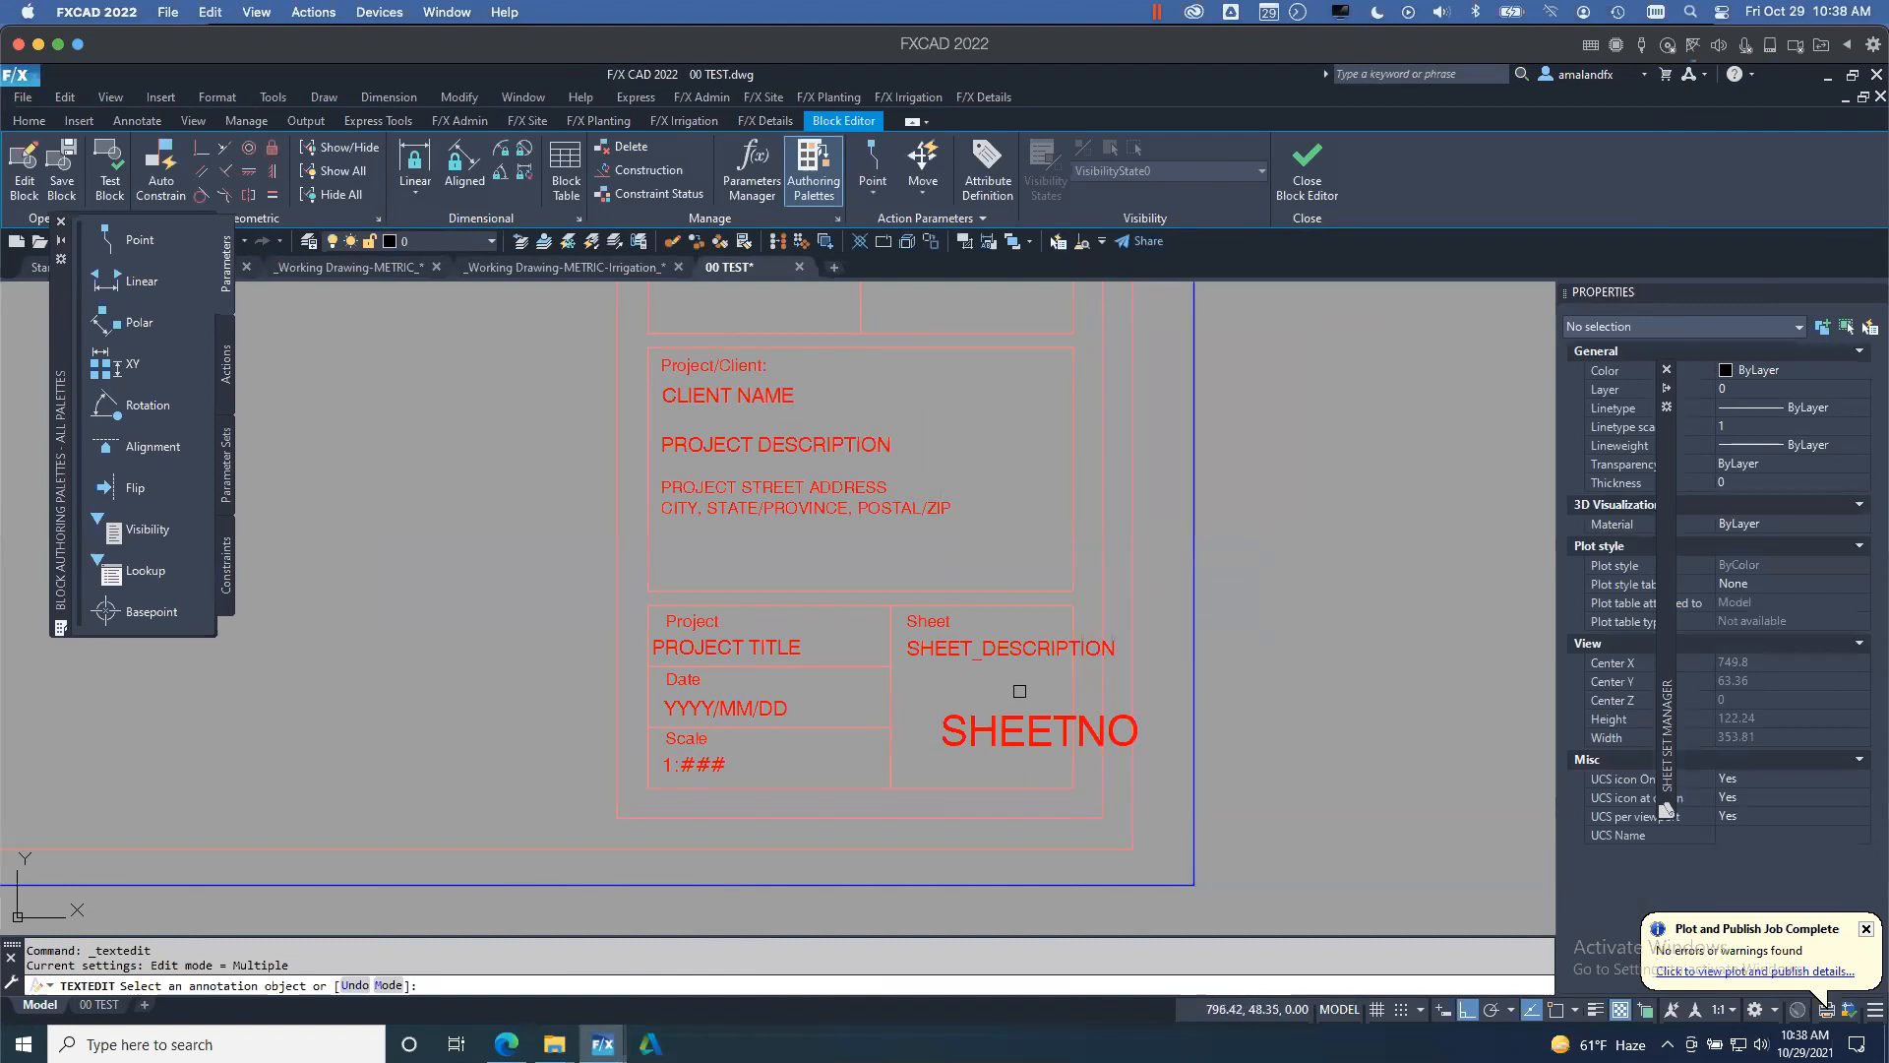
key("Return")
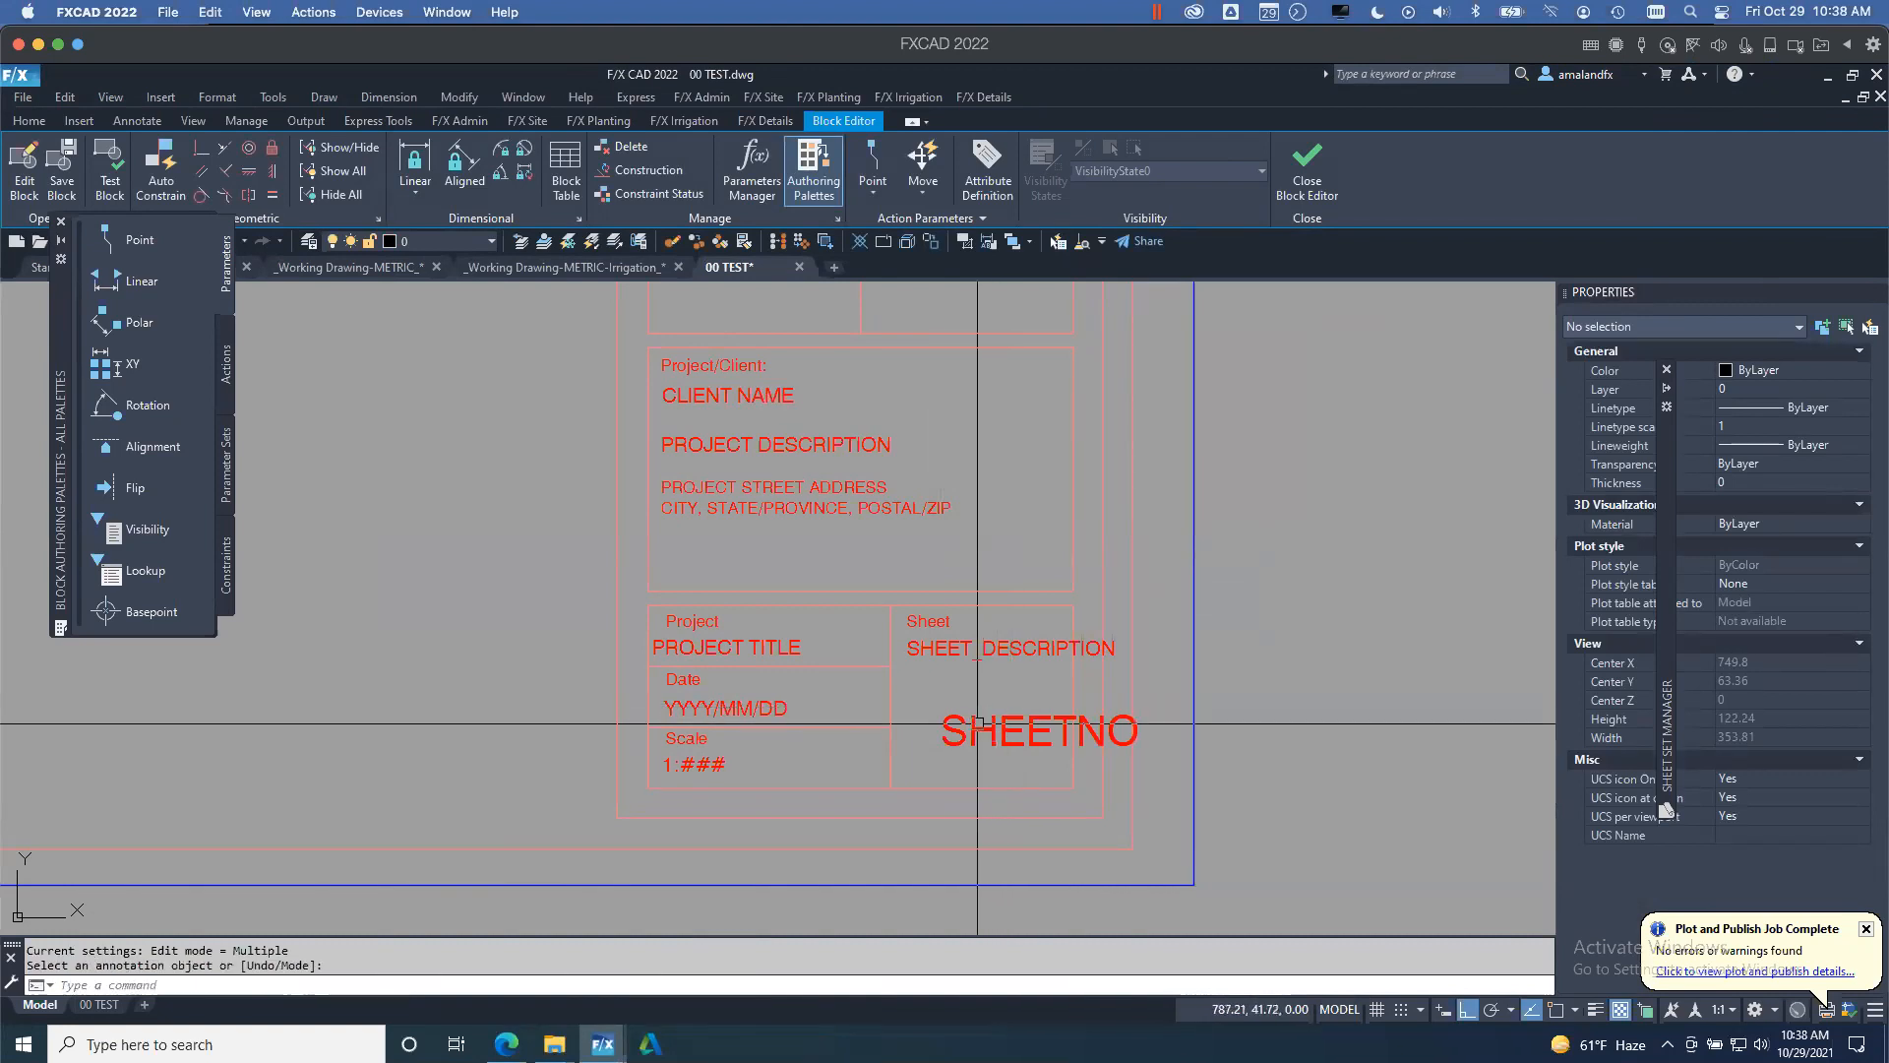
- Move the SHEETNO attribute up and left within the Sheet box, with Ortho turned off, so it starts near the box's left edge
left_click(977, 723)
left_click(938, 747)
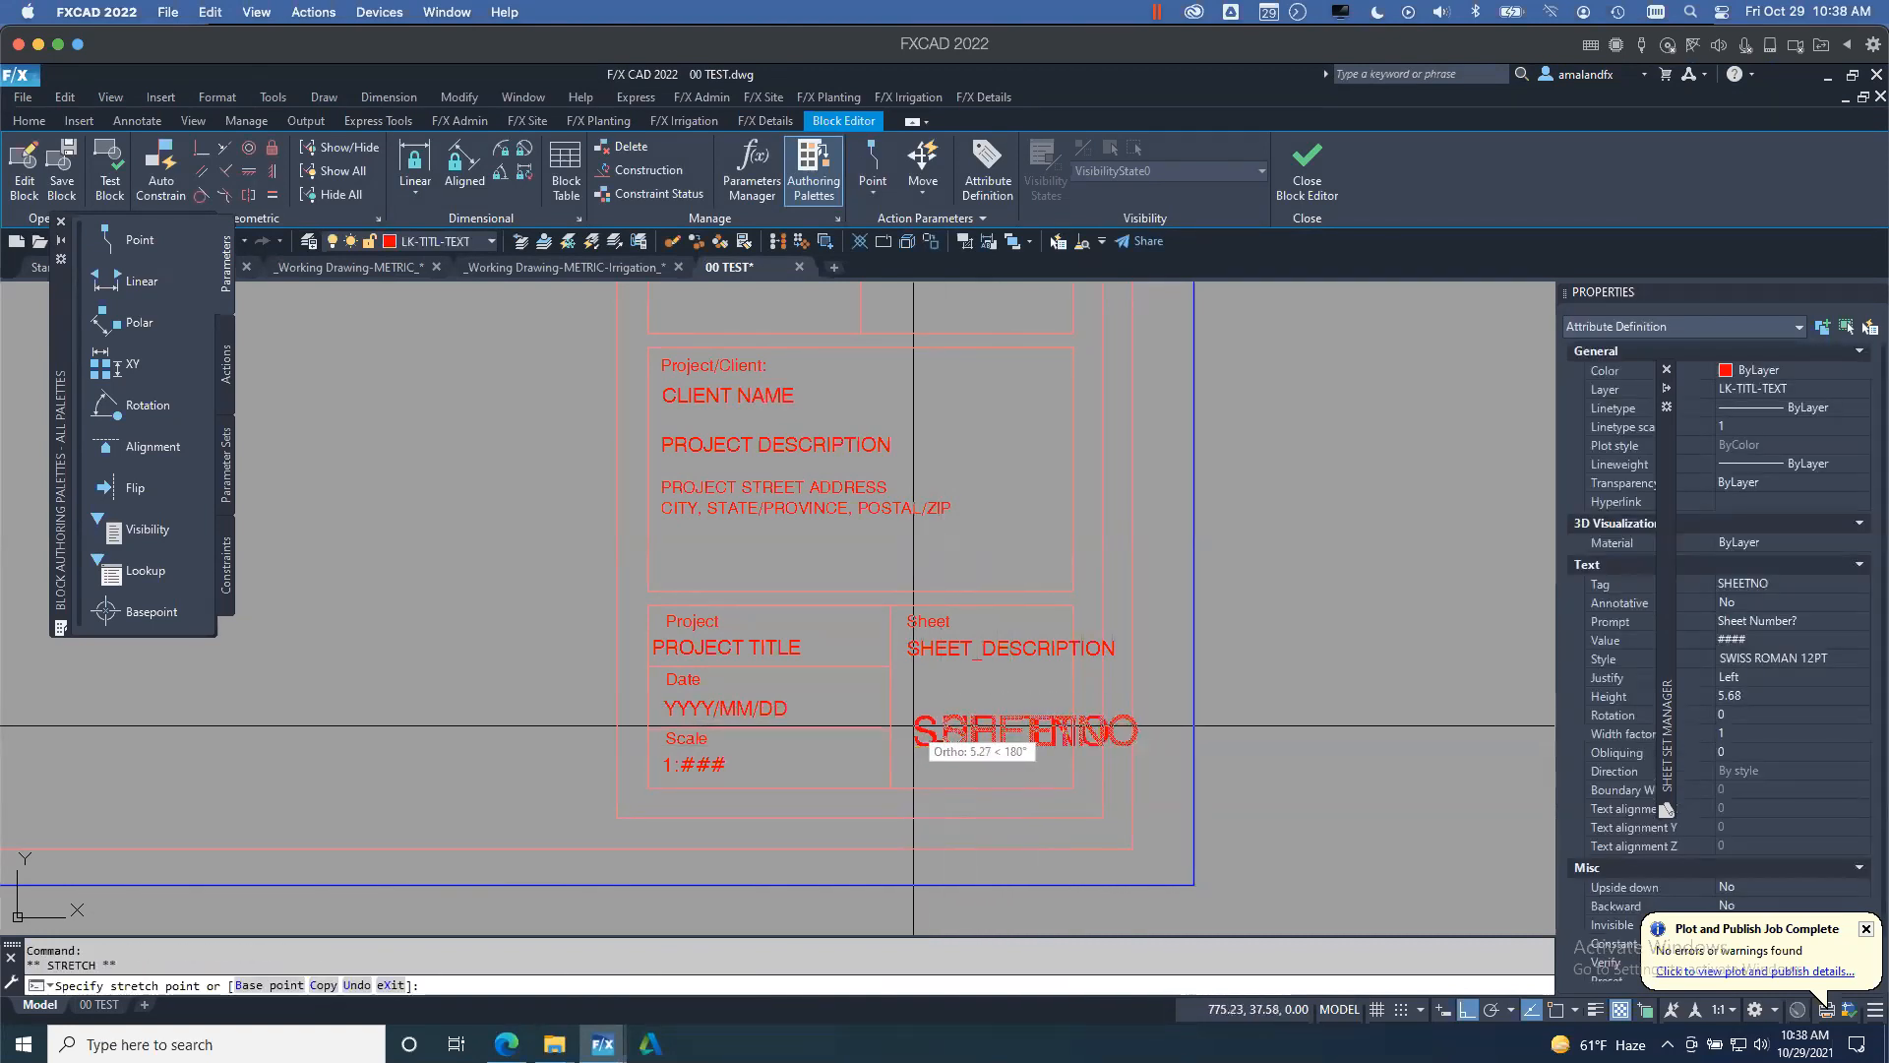
key("F8")
left_click(902, 724)
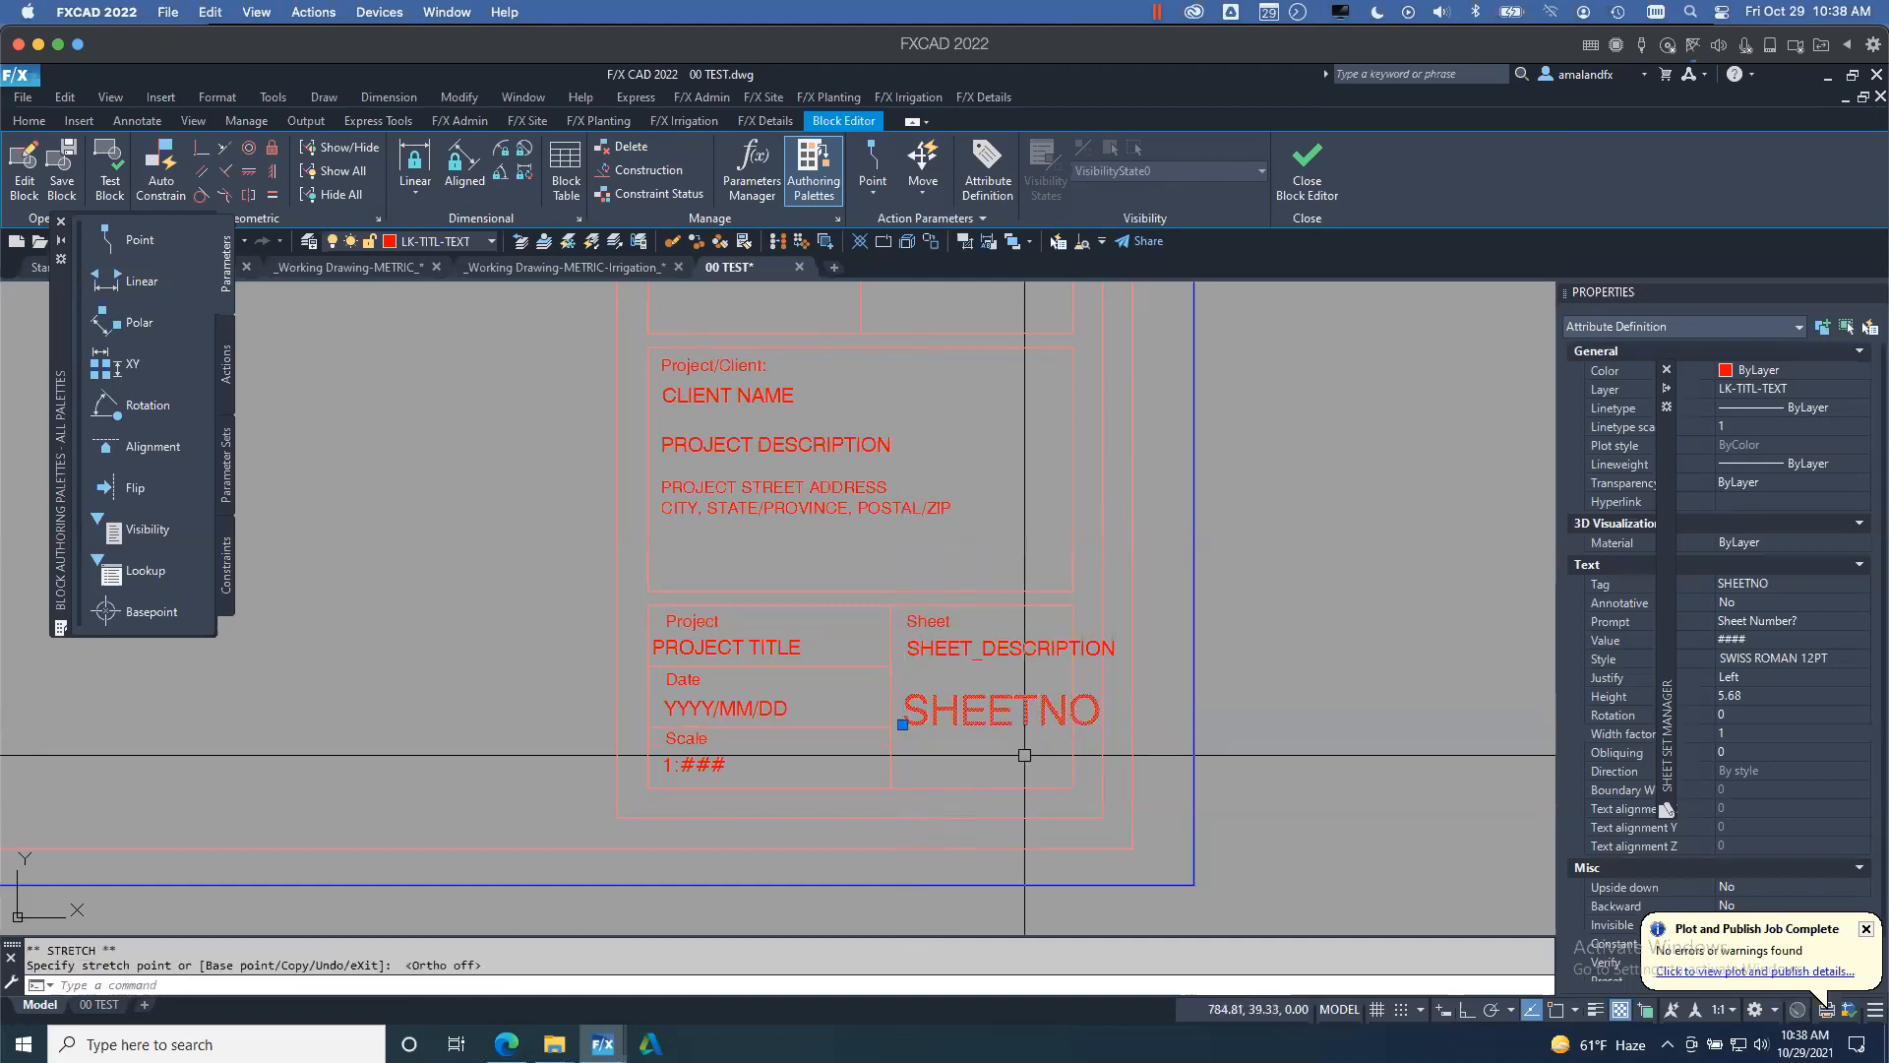
key("Escape")
key("Escape")
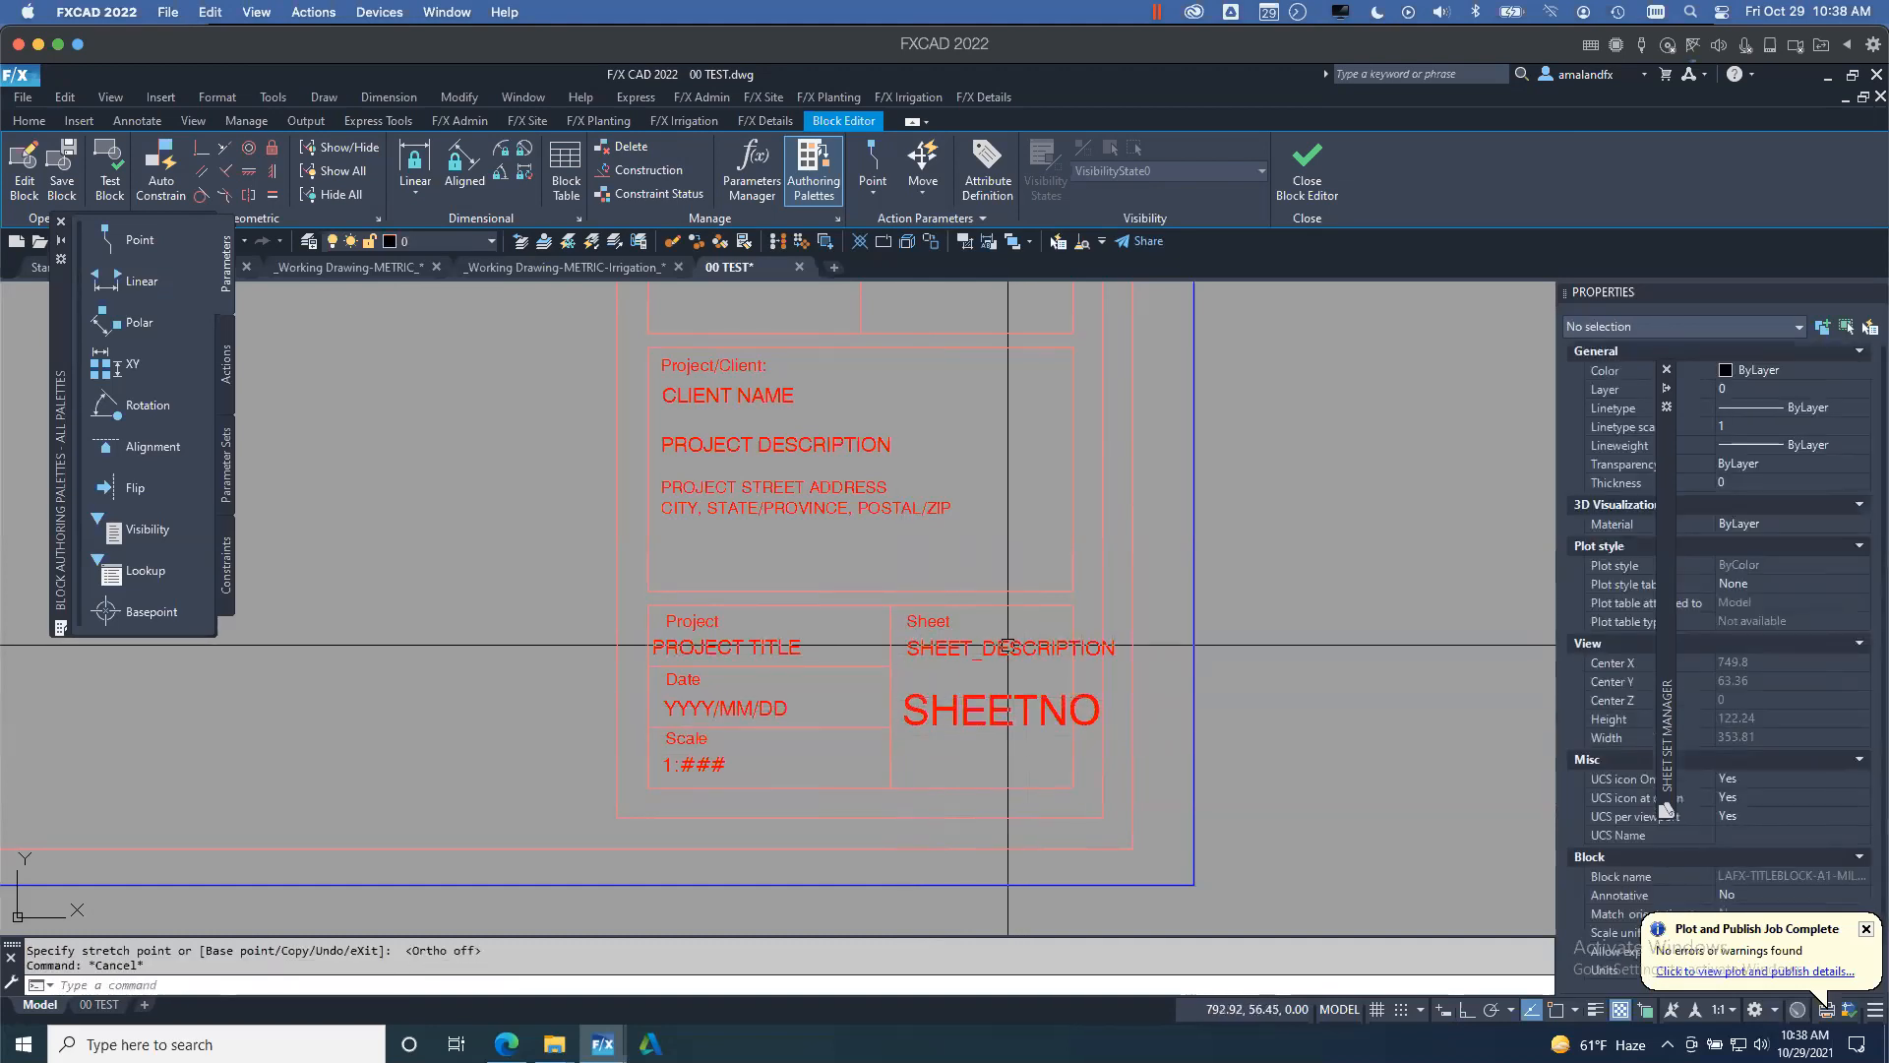
- Show the properties of the SHEET_DESCRIPTION attribute definition in the Sheet box and dismiss the plot notification
left_click(909, 644)
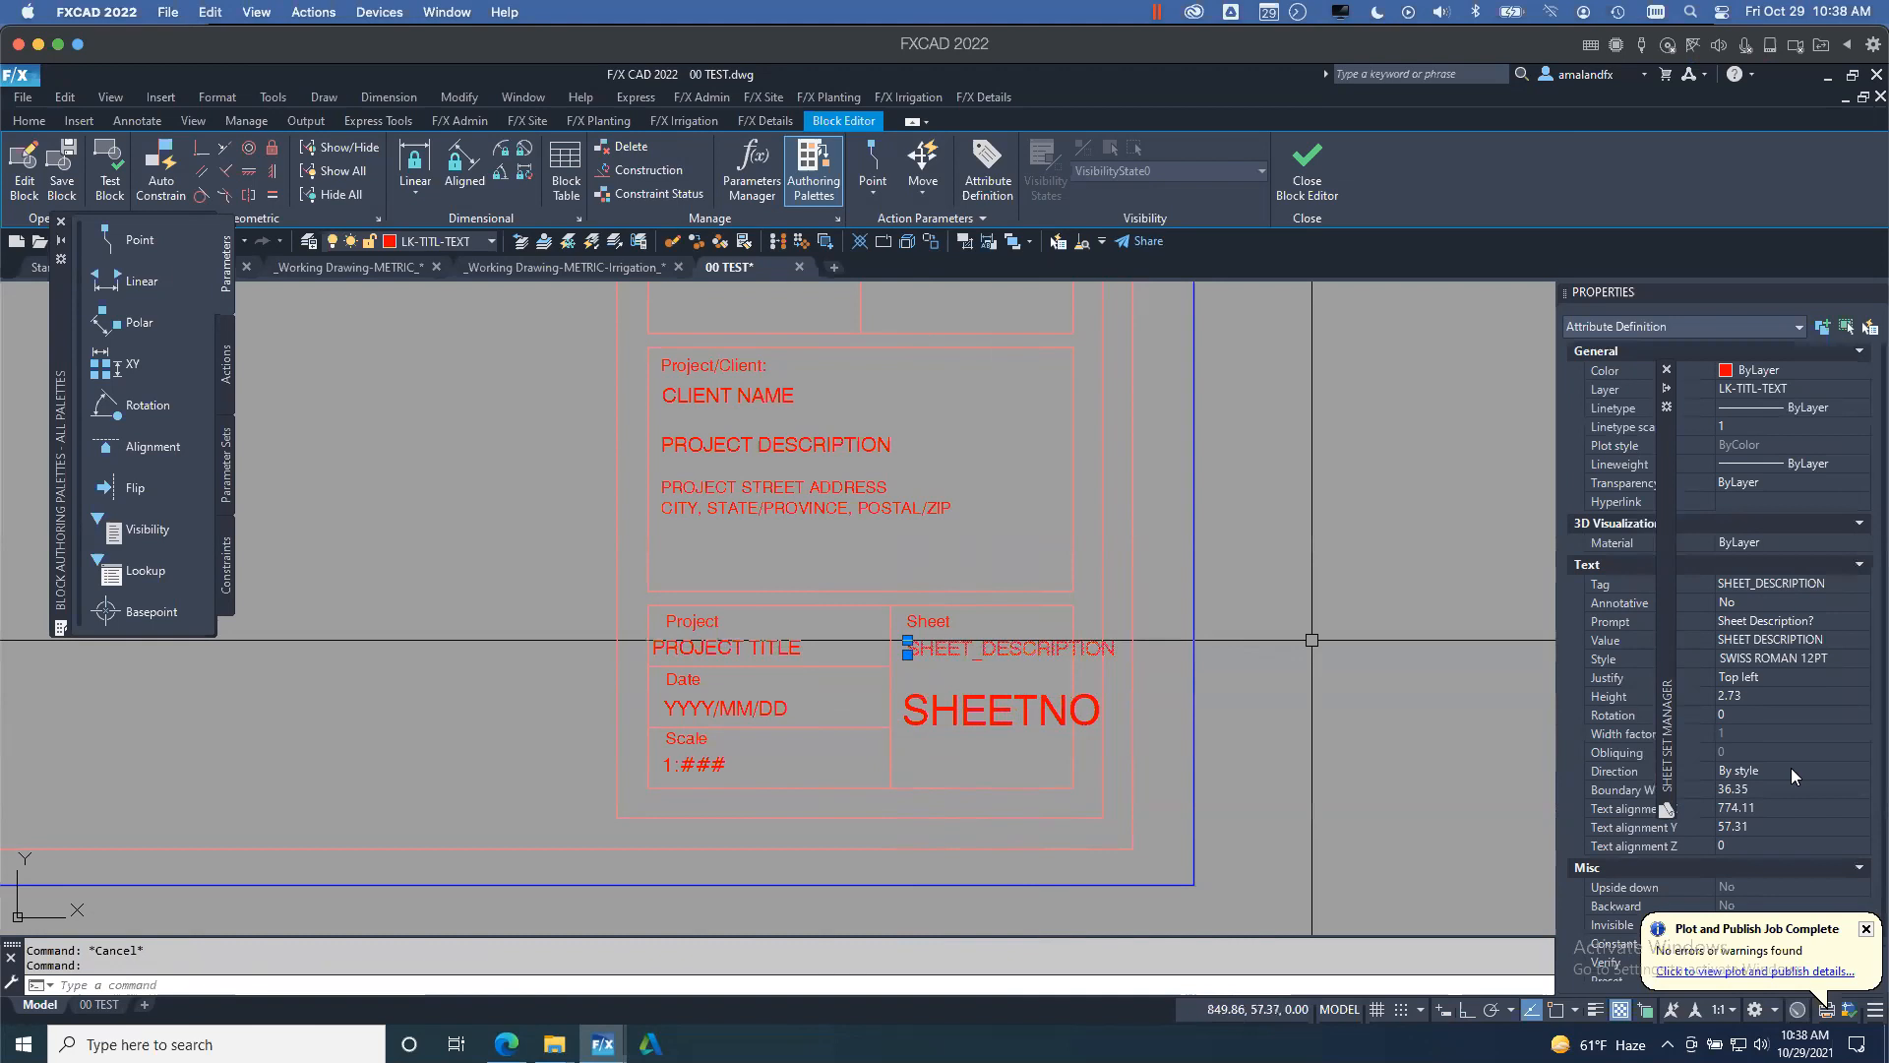
scroll(1775, 840, "down", 3)
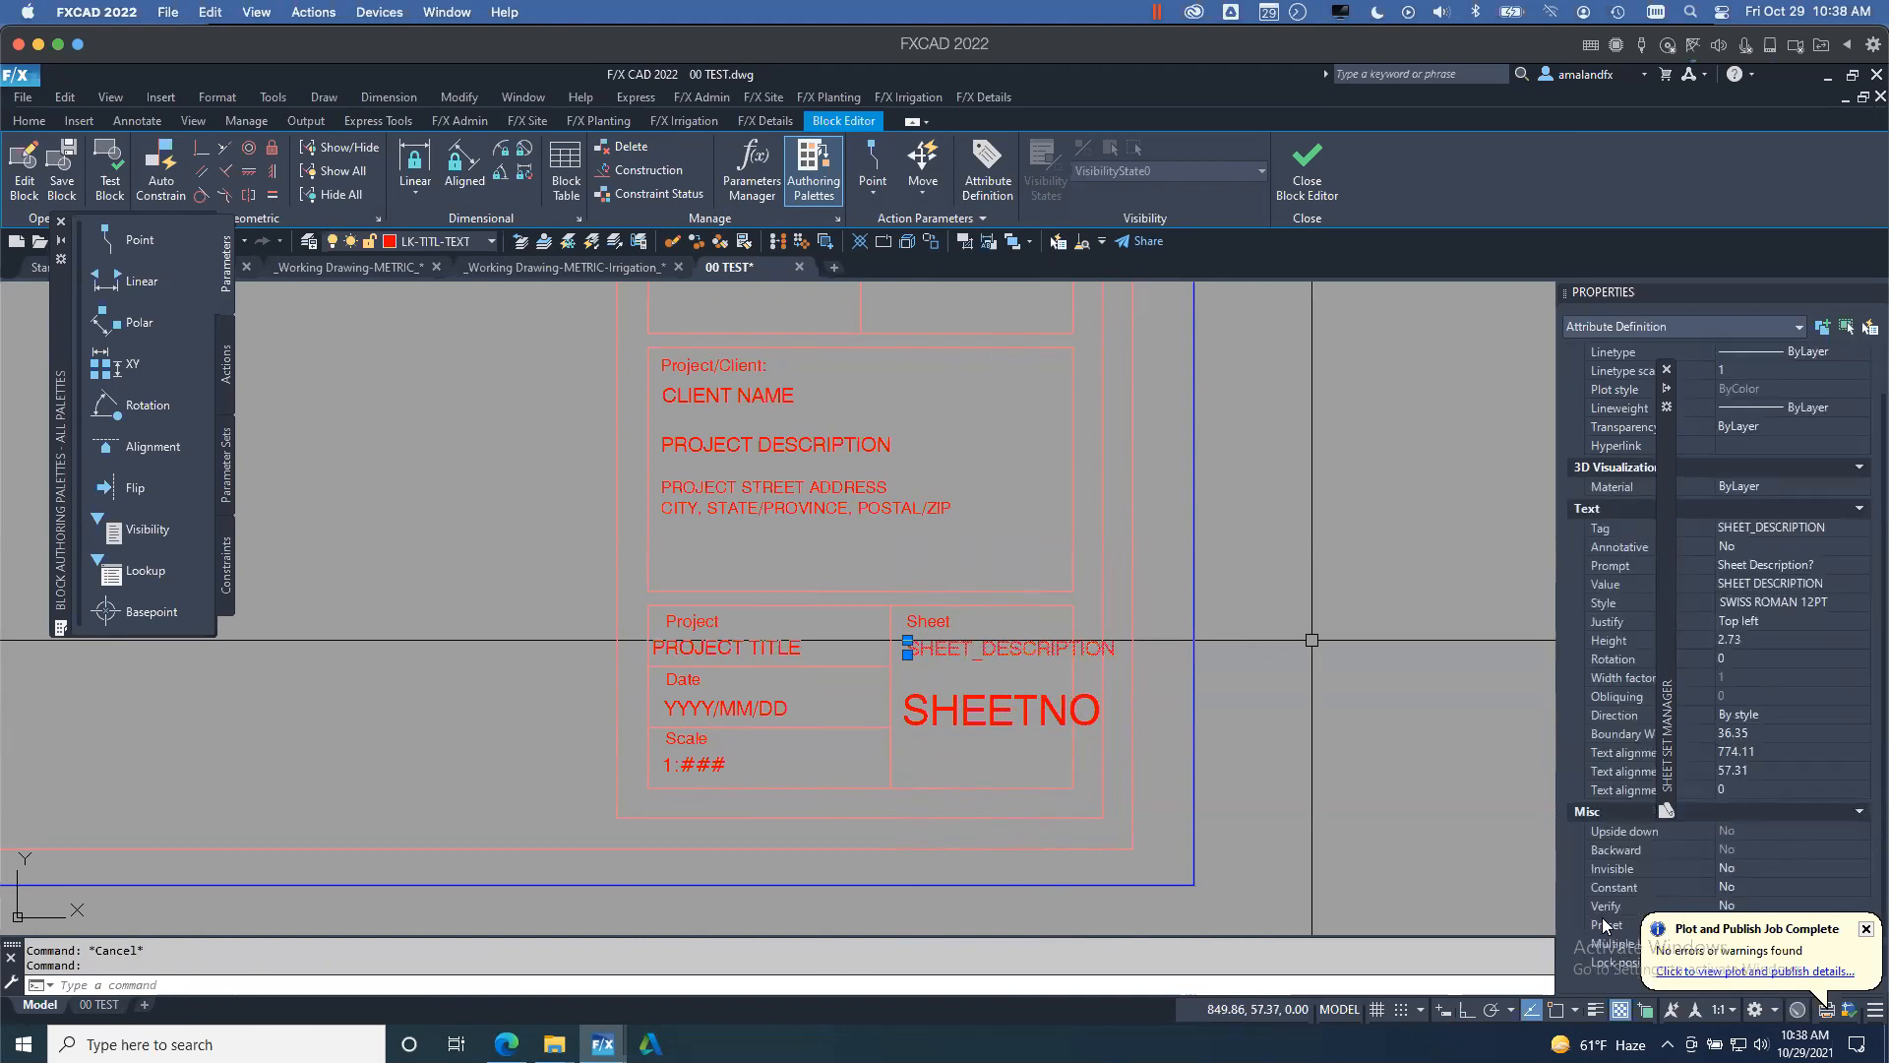
left_click(1866, 929)
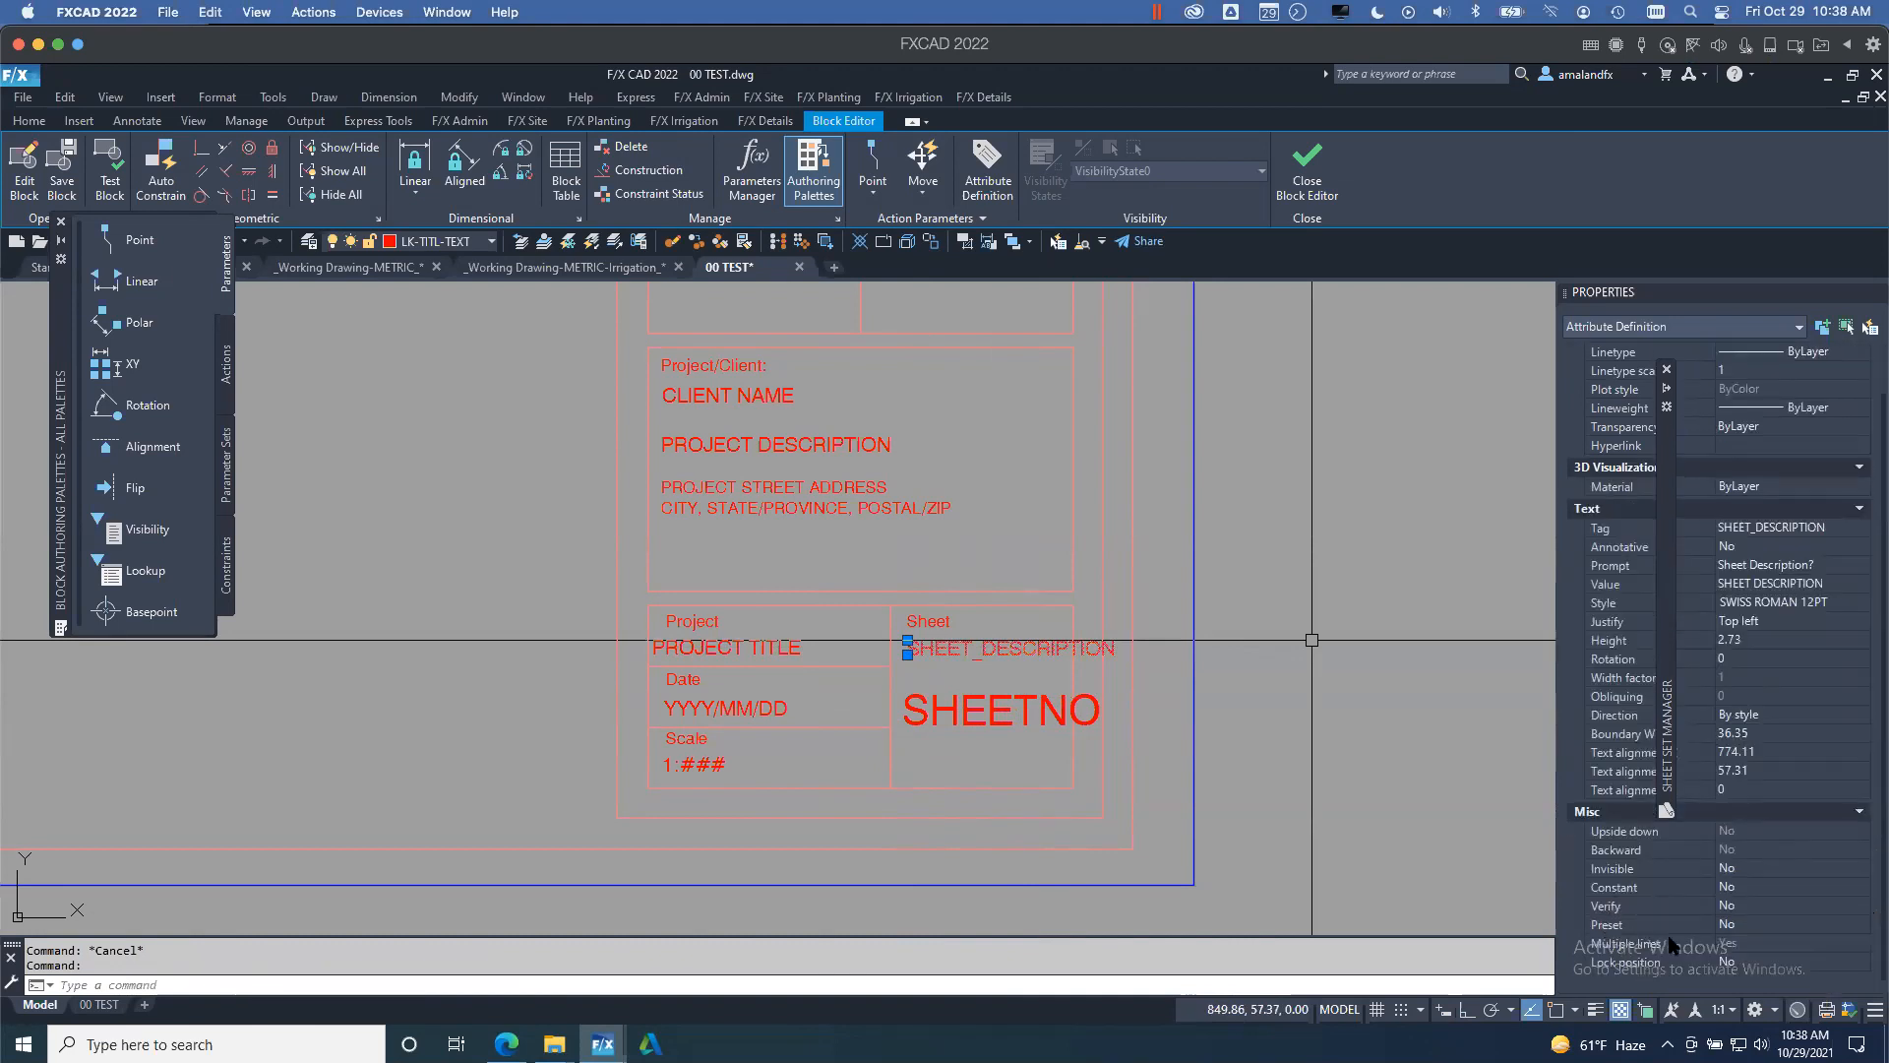
scroll(1172, 689, "up", 3)
scroll(1173, 690, "down", 3)
- Change the SHEET_DESCRIPTION attribute's tag to SHEET_TITLE and its prompt to "Sheet Title?"
middle_click_drag(1172, 689, 1324, 692)
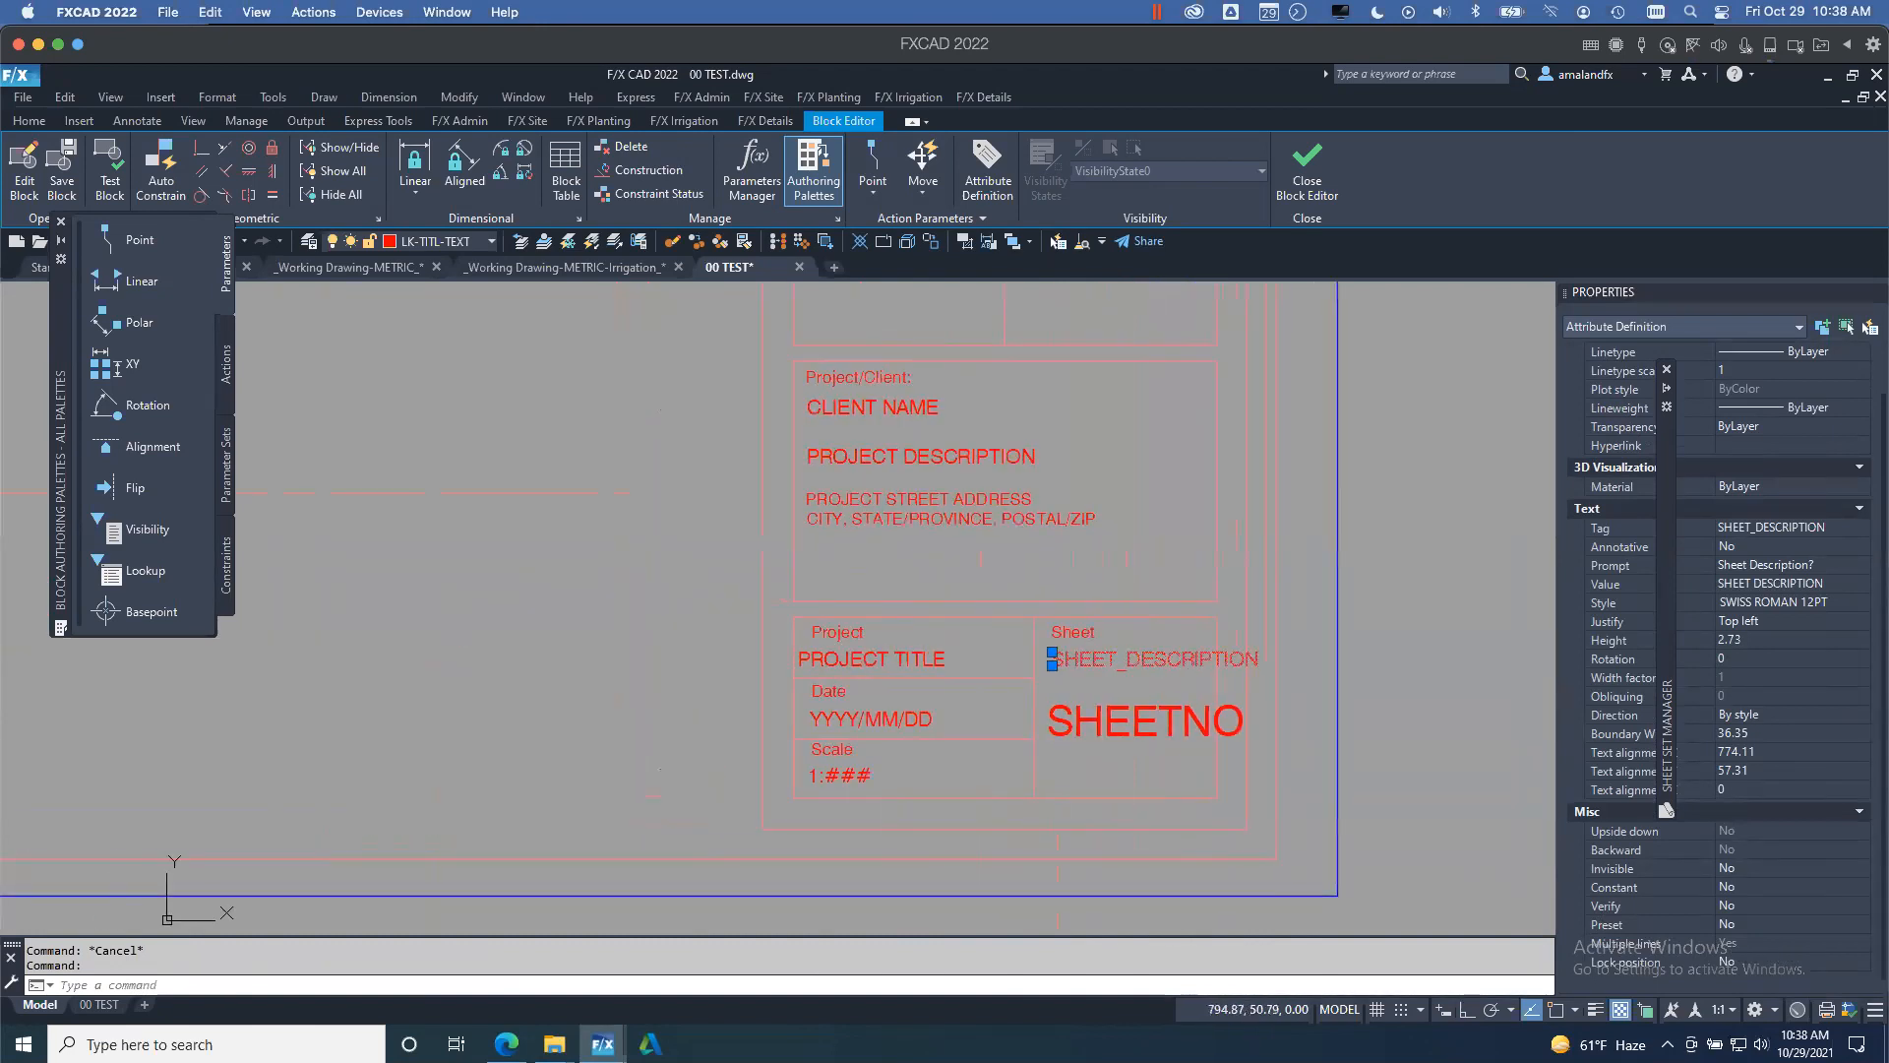
double_click(1146, 658)
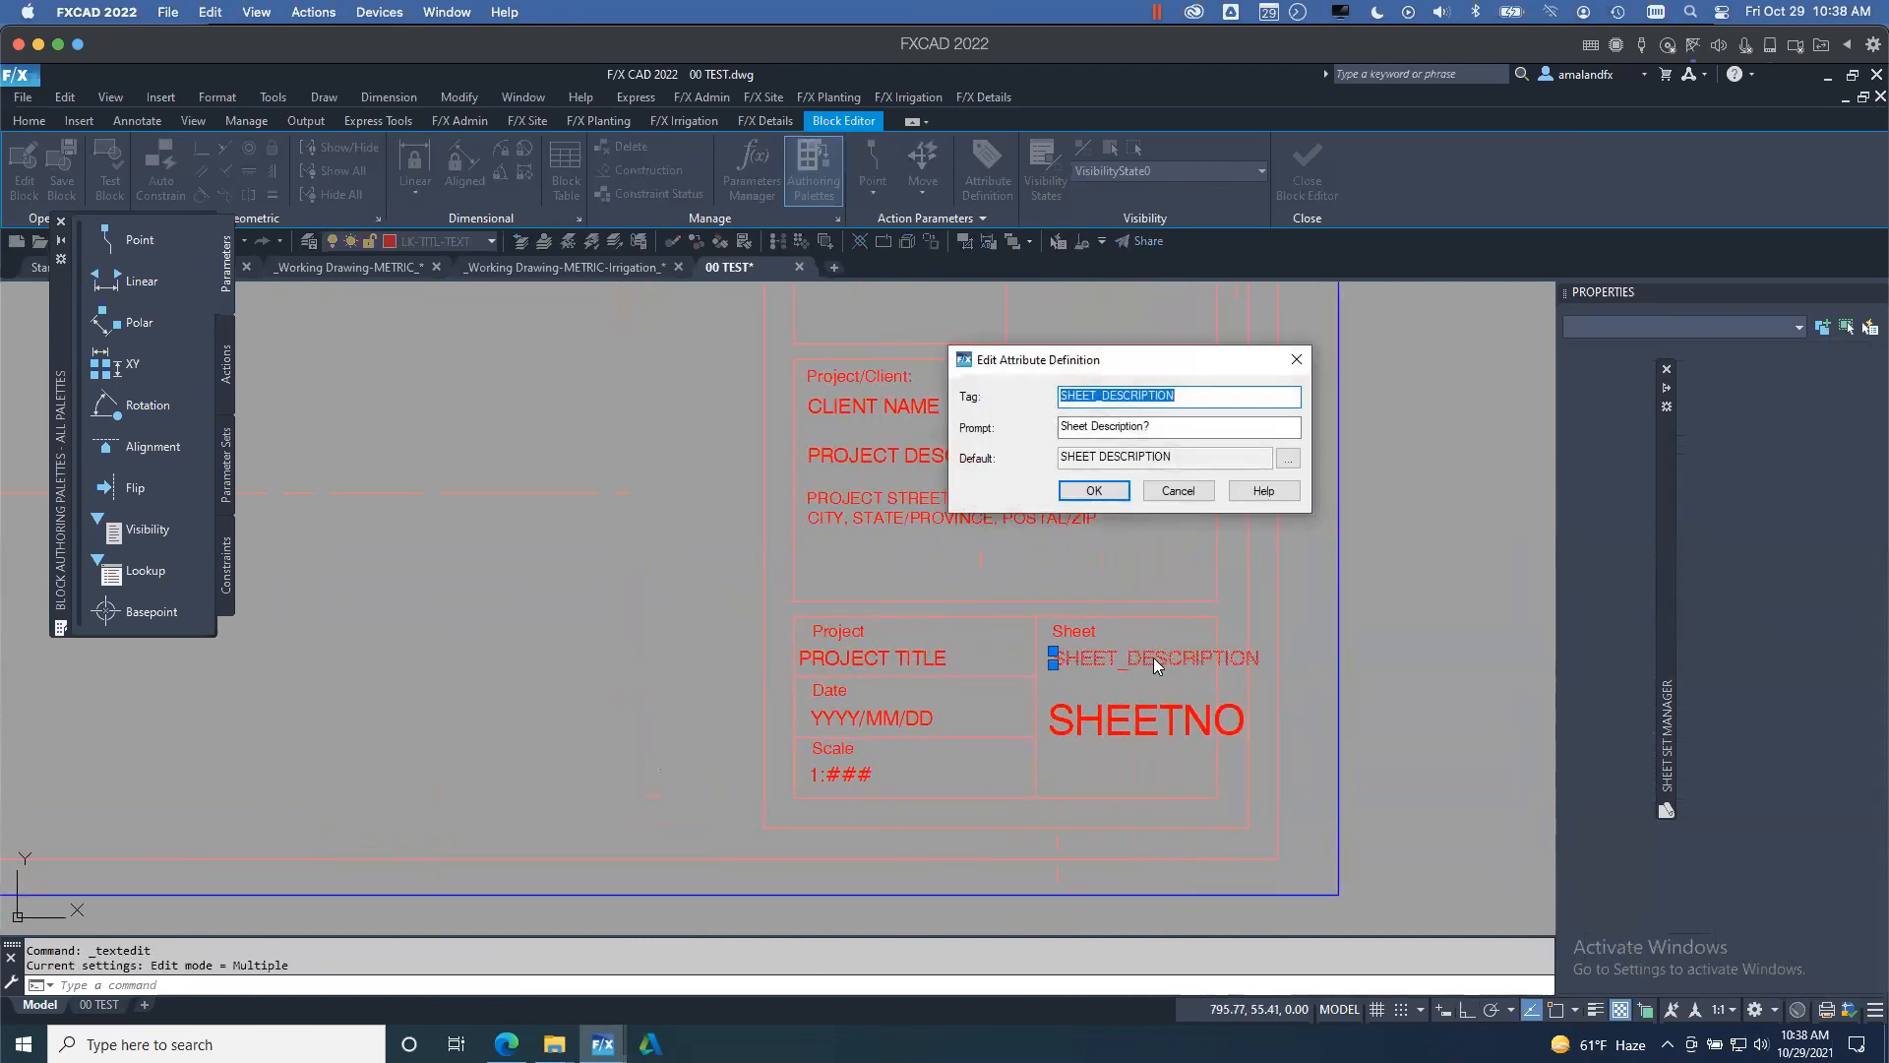
left_click_drag(1176, 394, 1102, 394)
type("TITLE")
left_click_drag(1140, 426, 1096, 420)
key("BackSpace")
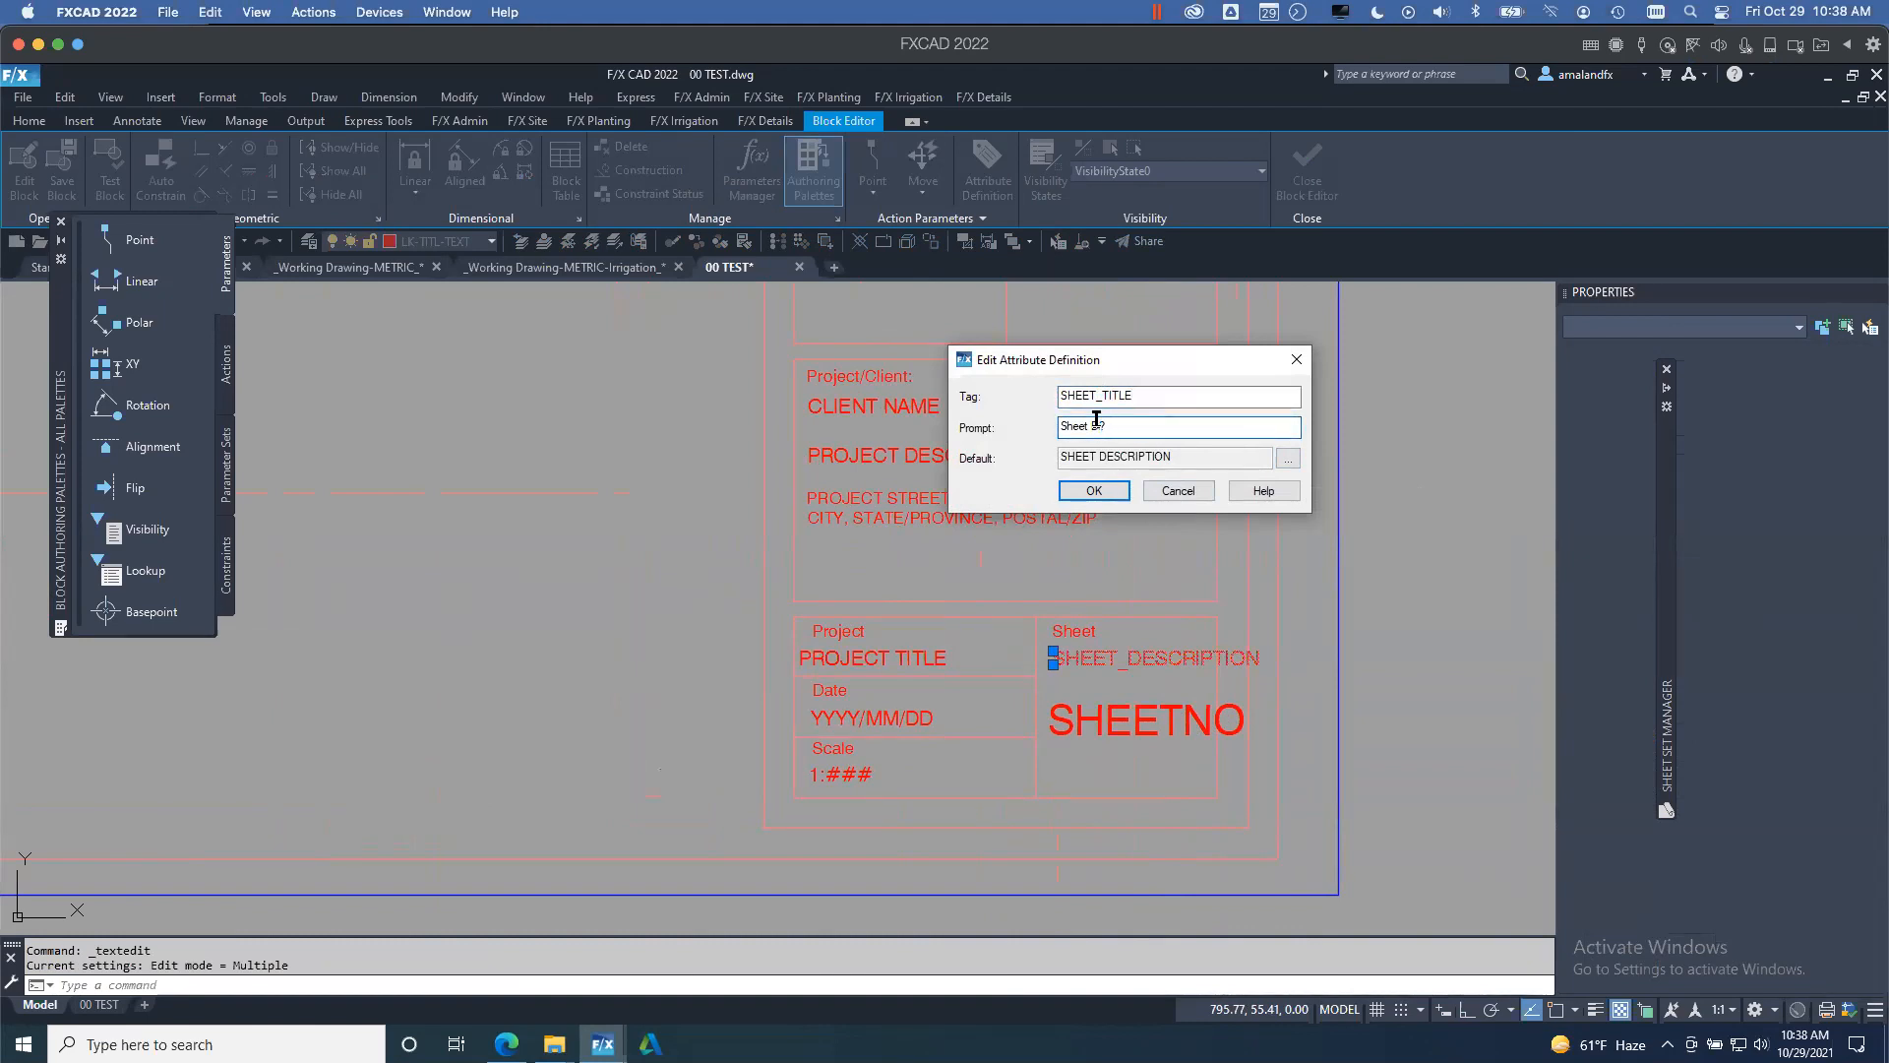
type("TITL")
- Replace the SHEET_TITLE attribute's default value with the CurrentSheetTitle field and finish editing the attribute
left_click(1288, 458)
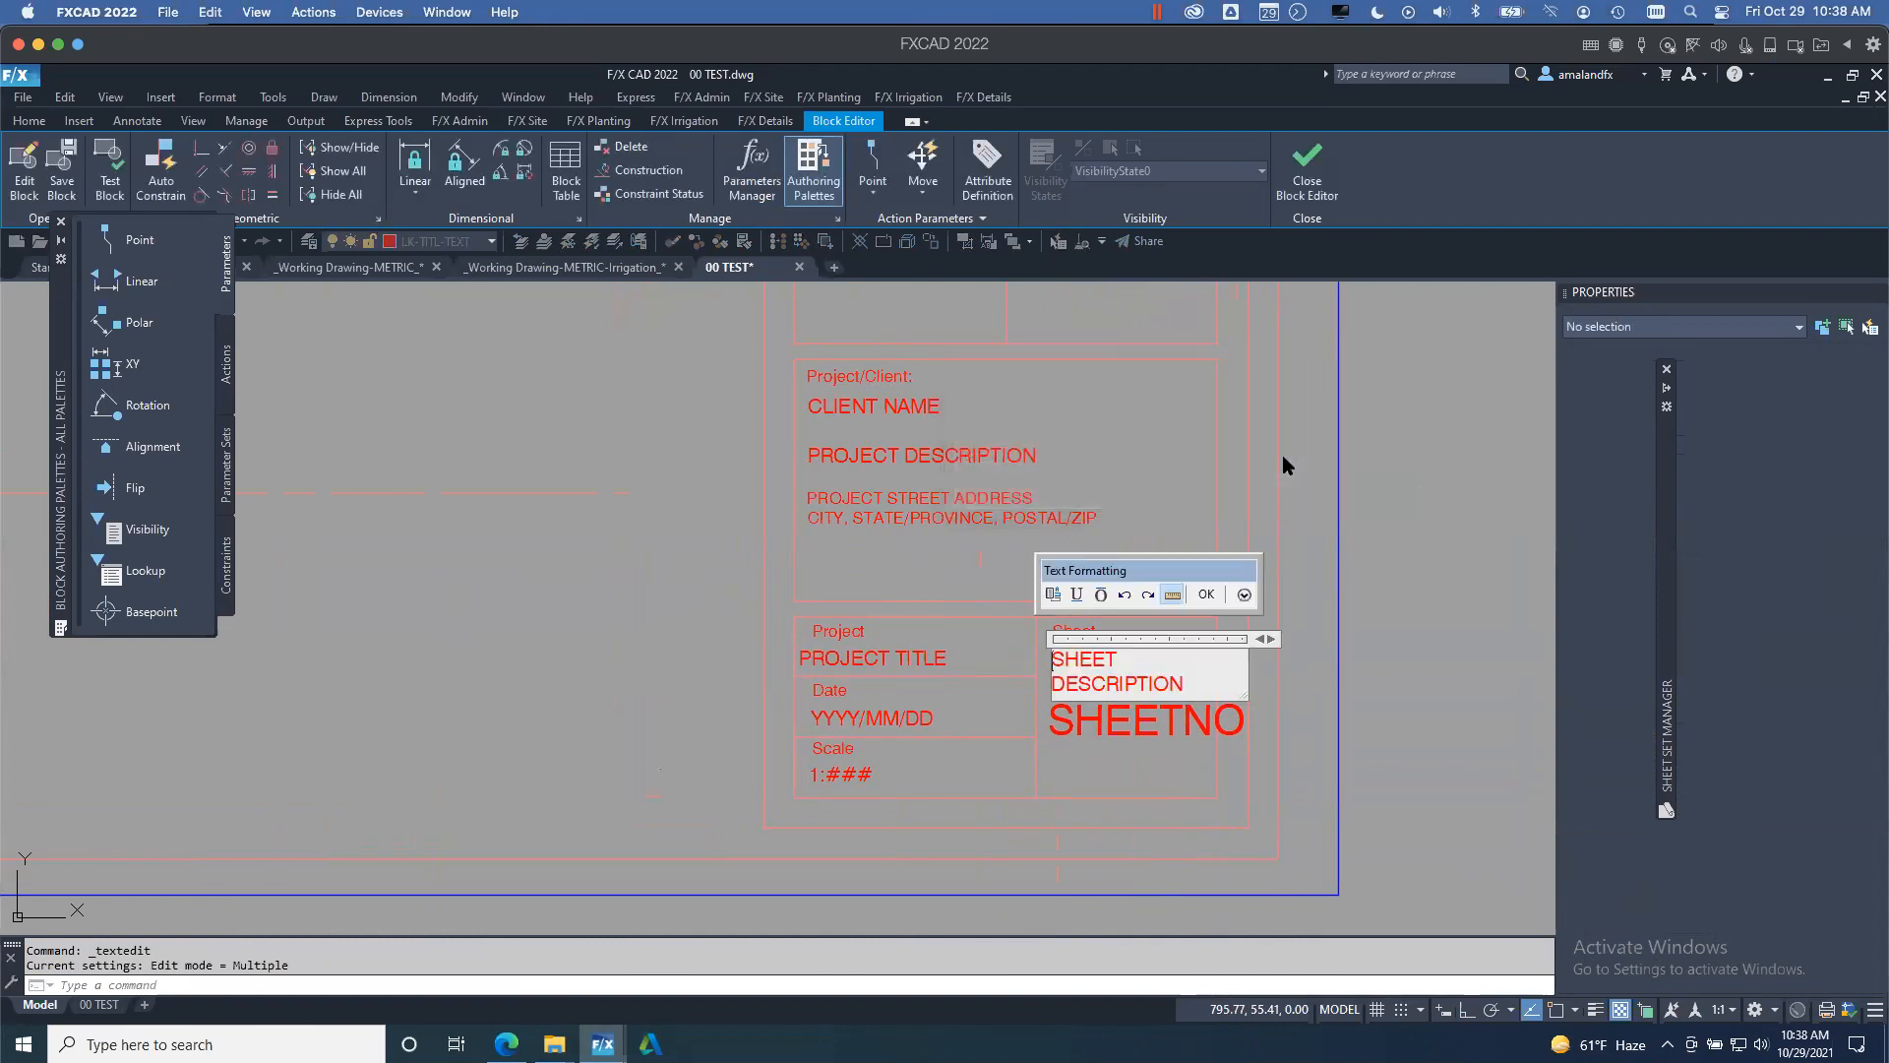
left_click_drag(1193, 686, 1010, 640)
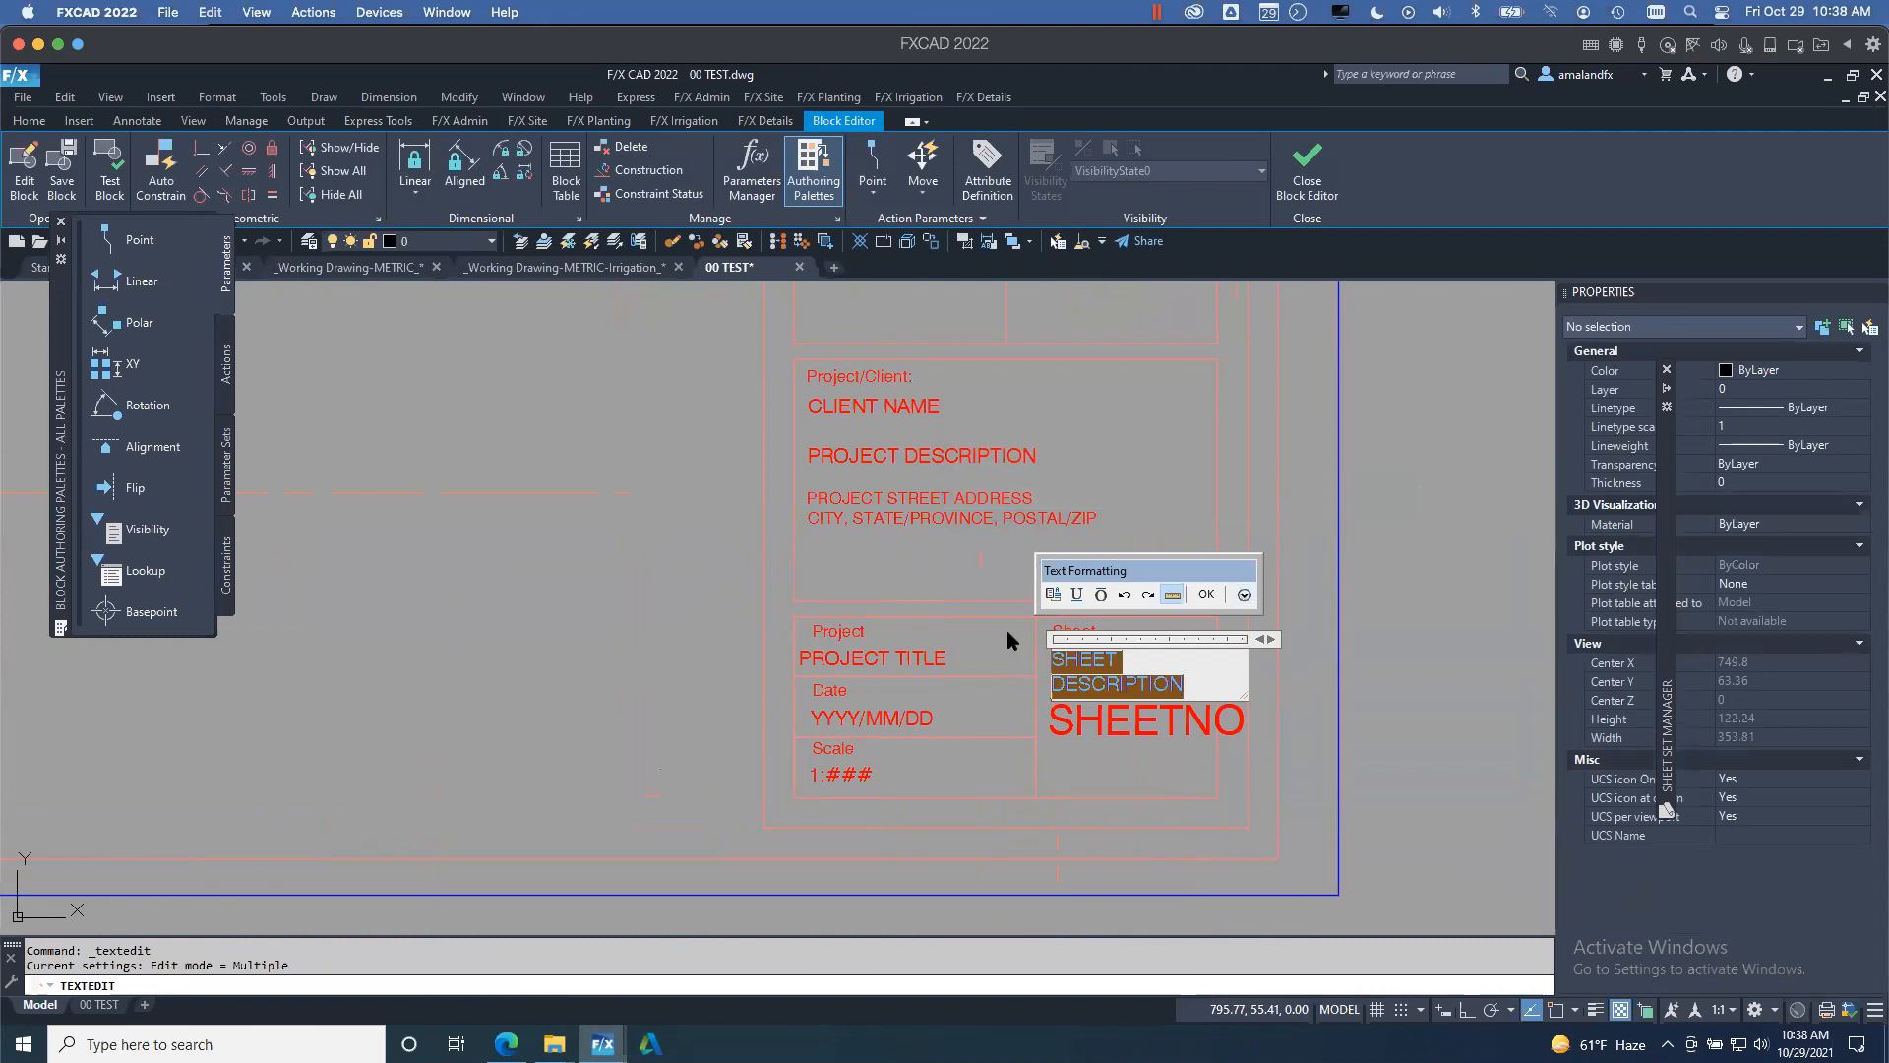
key("BackSpace")
right_click(1054, 667)
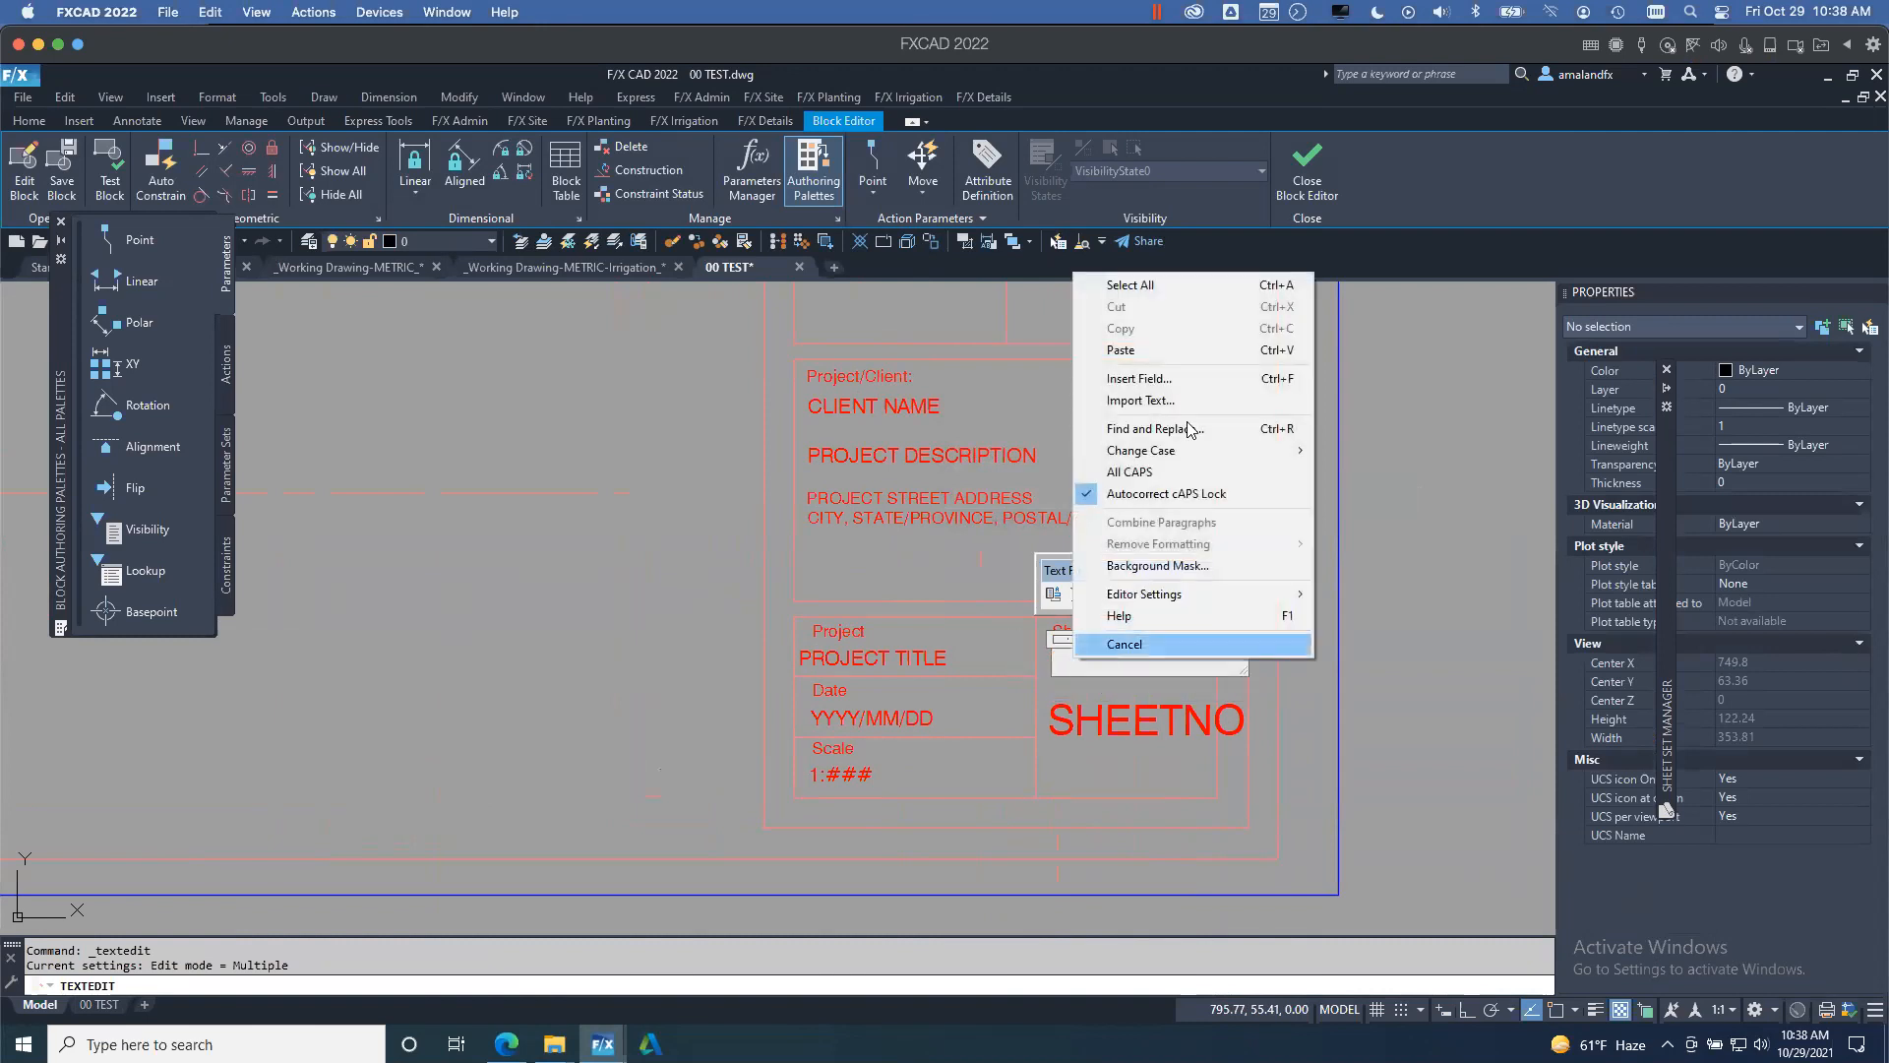
left_click(1125, 373)
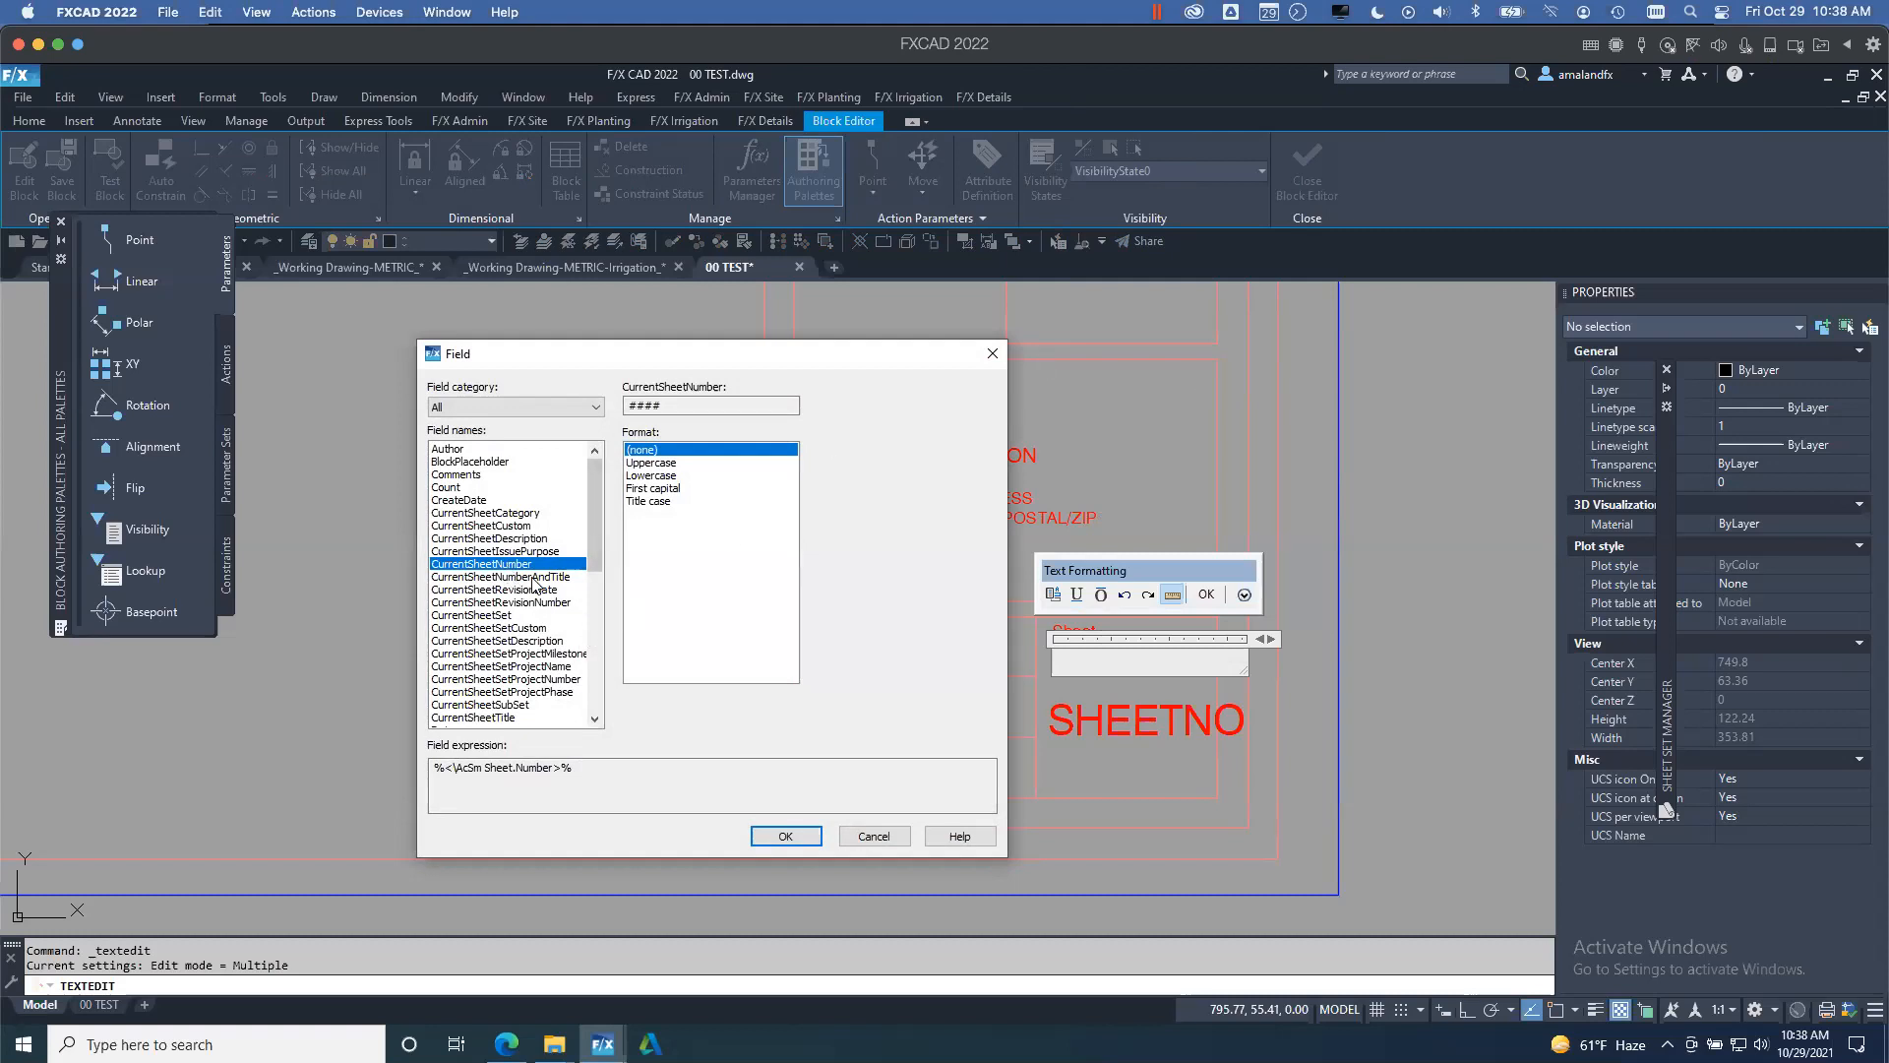
left_click(502, 720)
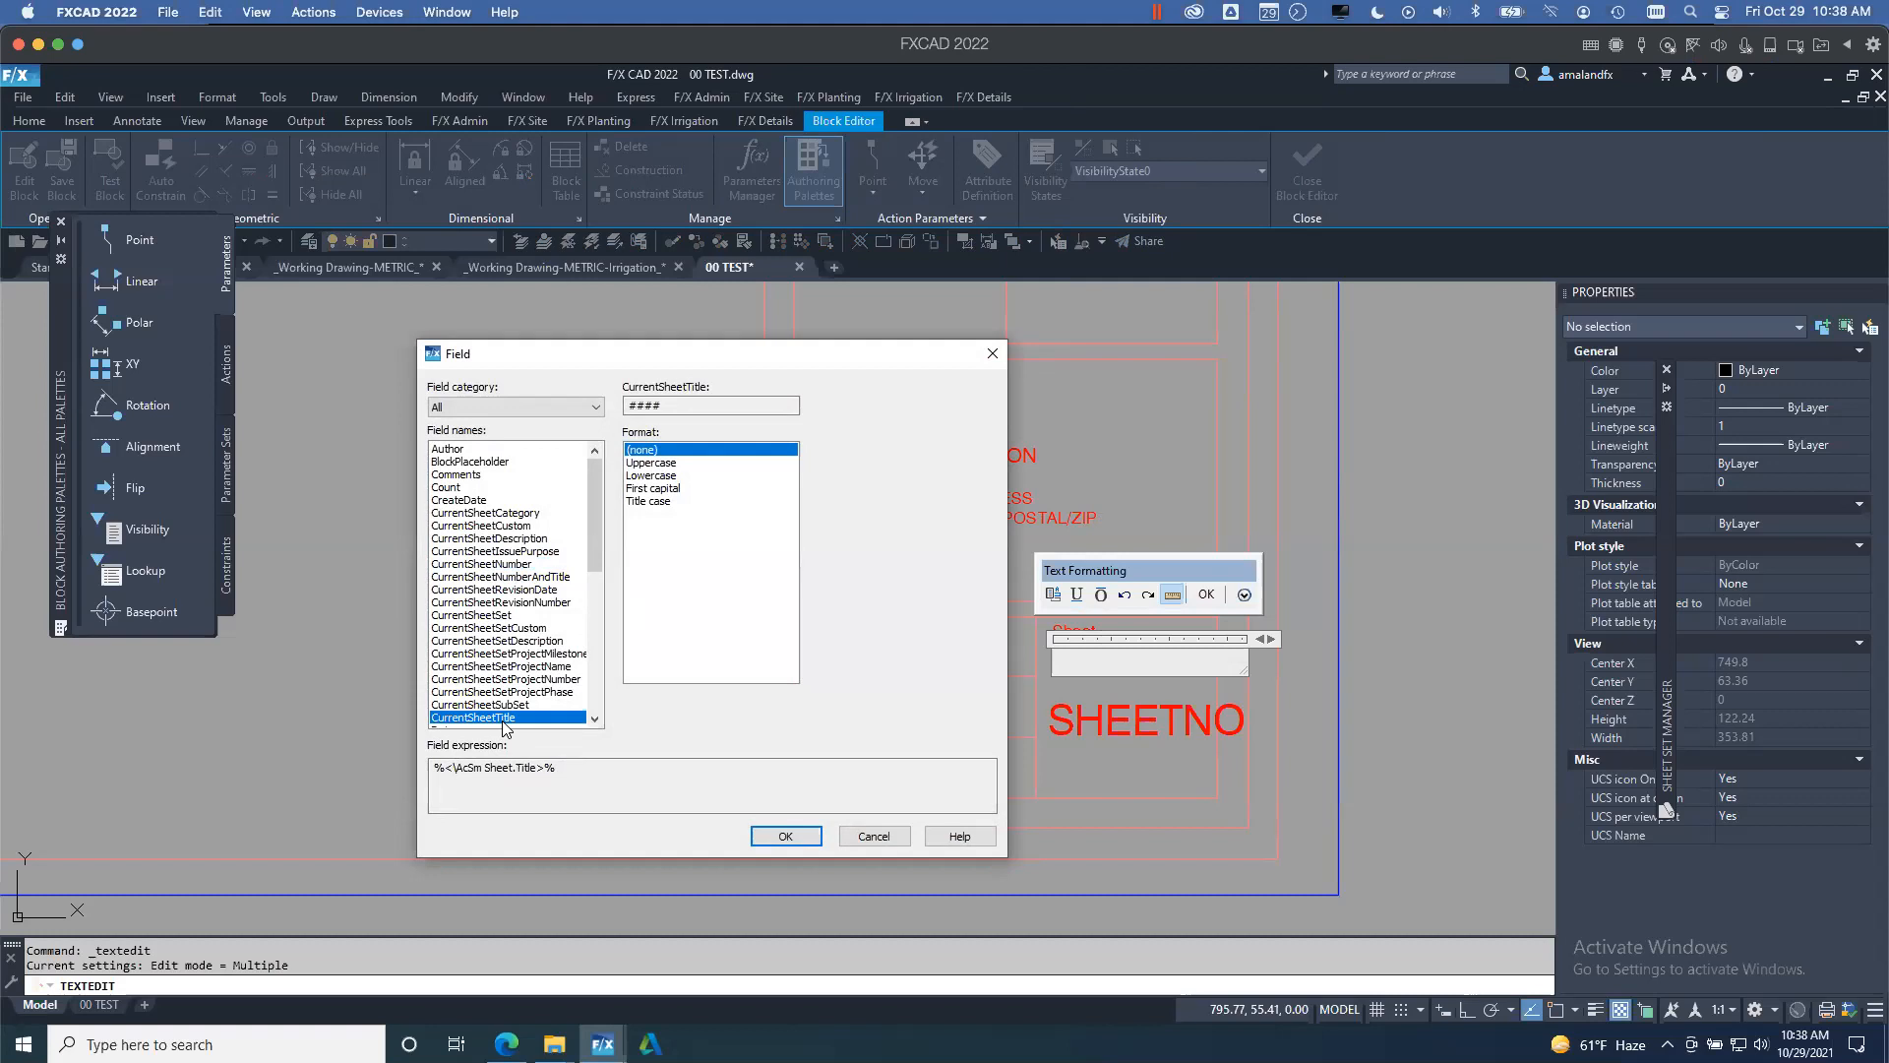
left_click(784, 835)
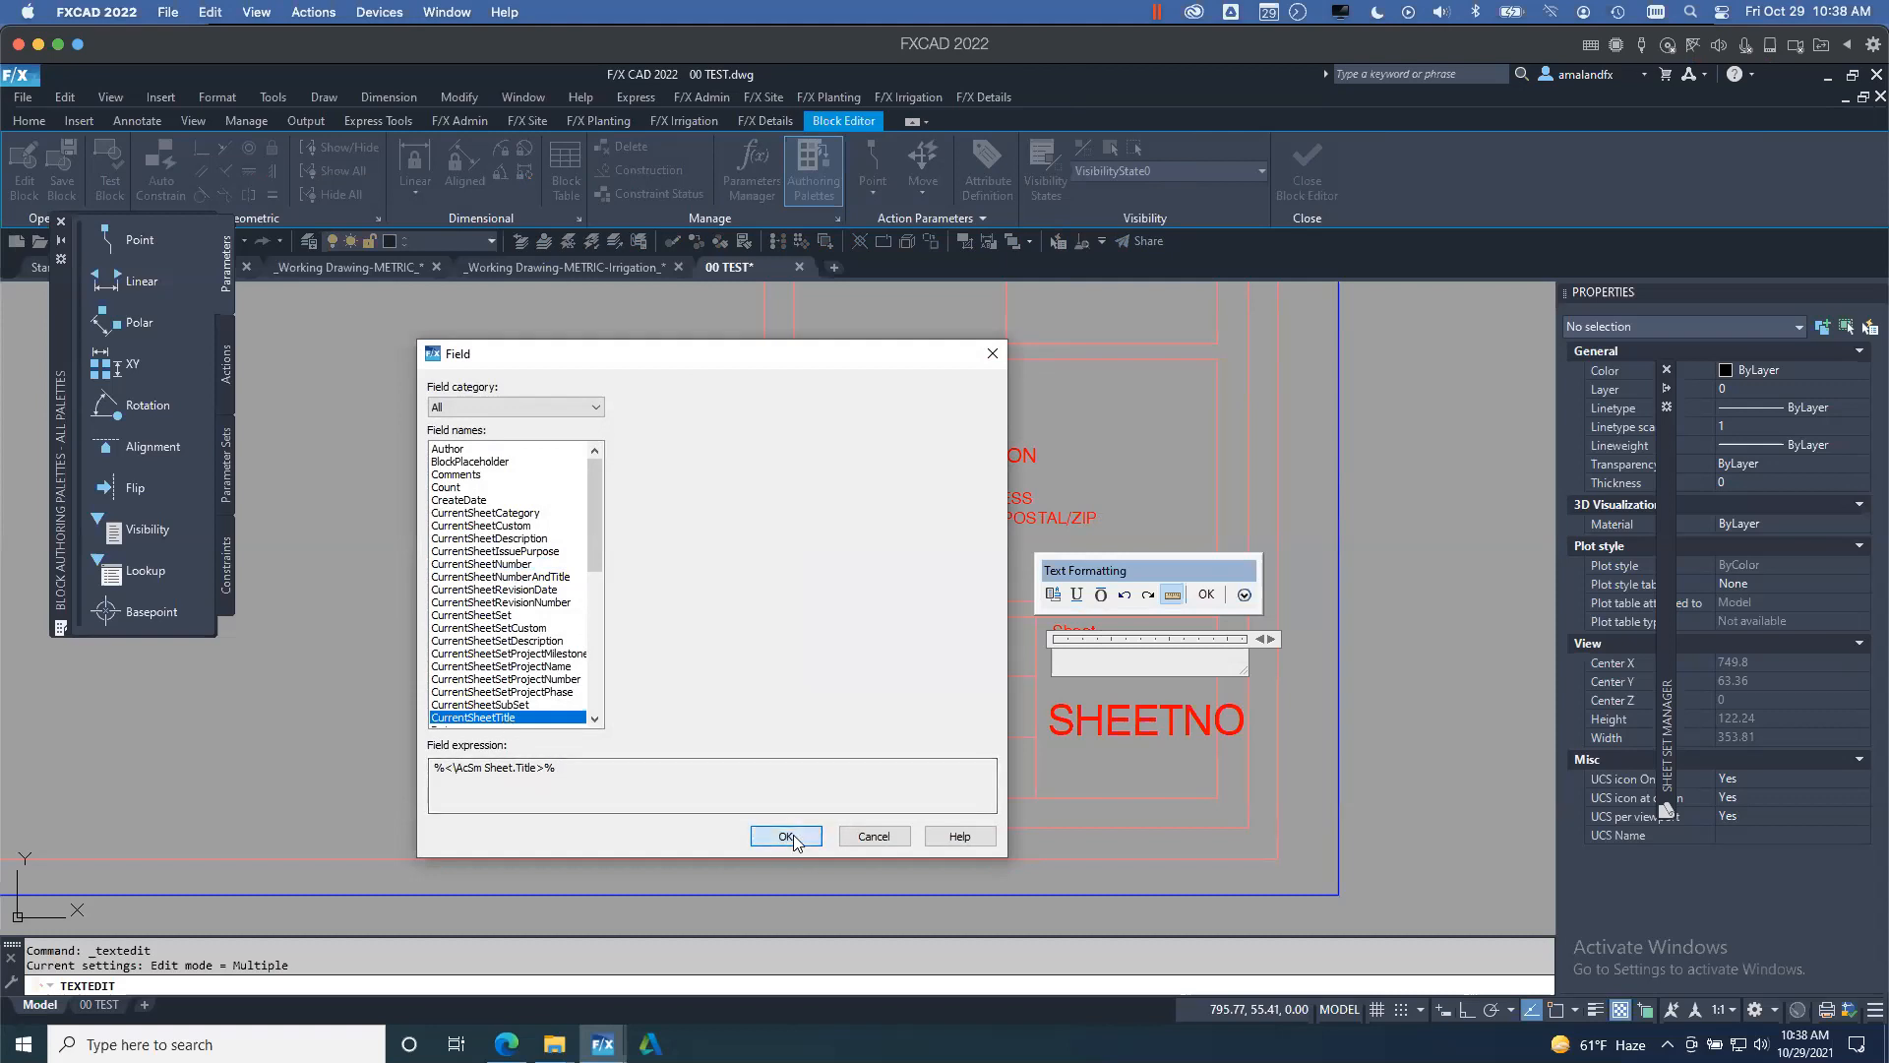
left_click(1206, 595)
left_click(1090, 491)
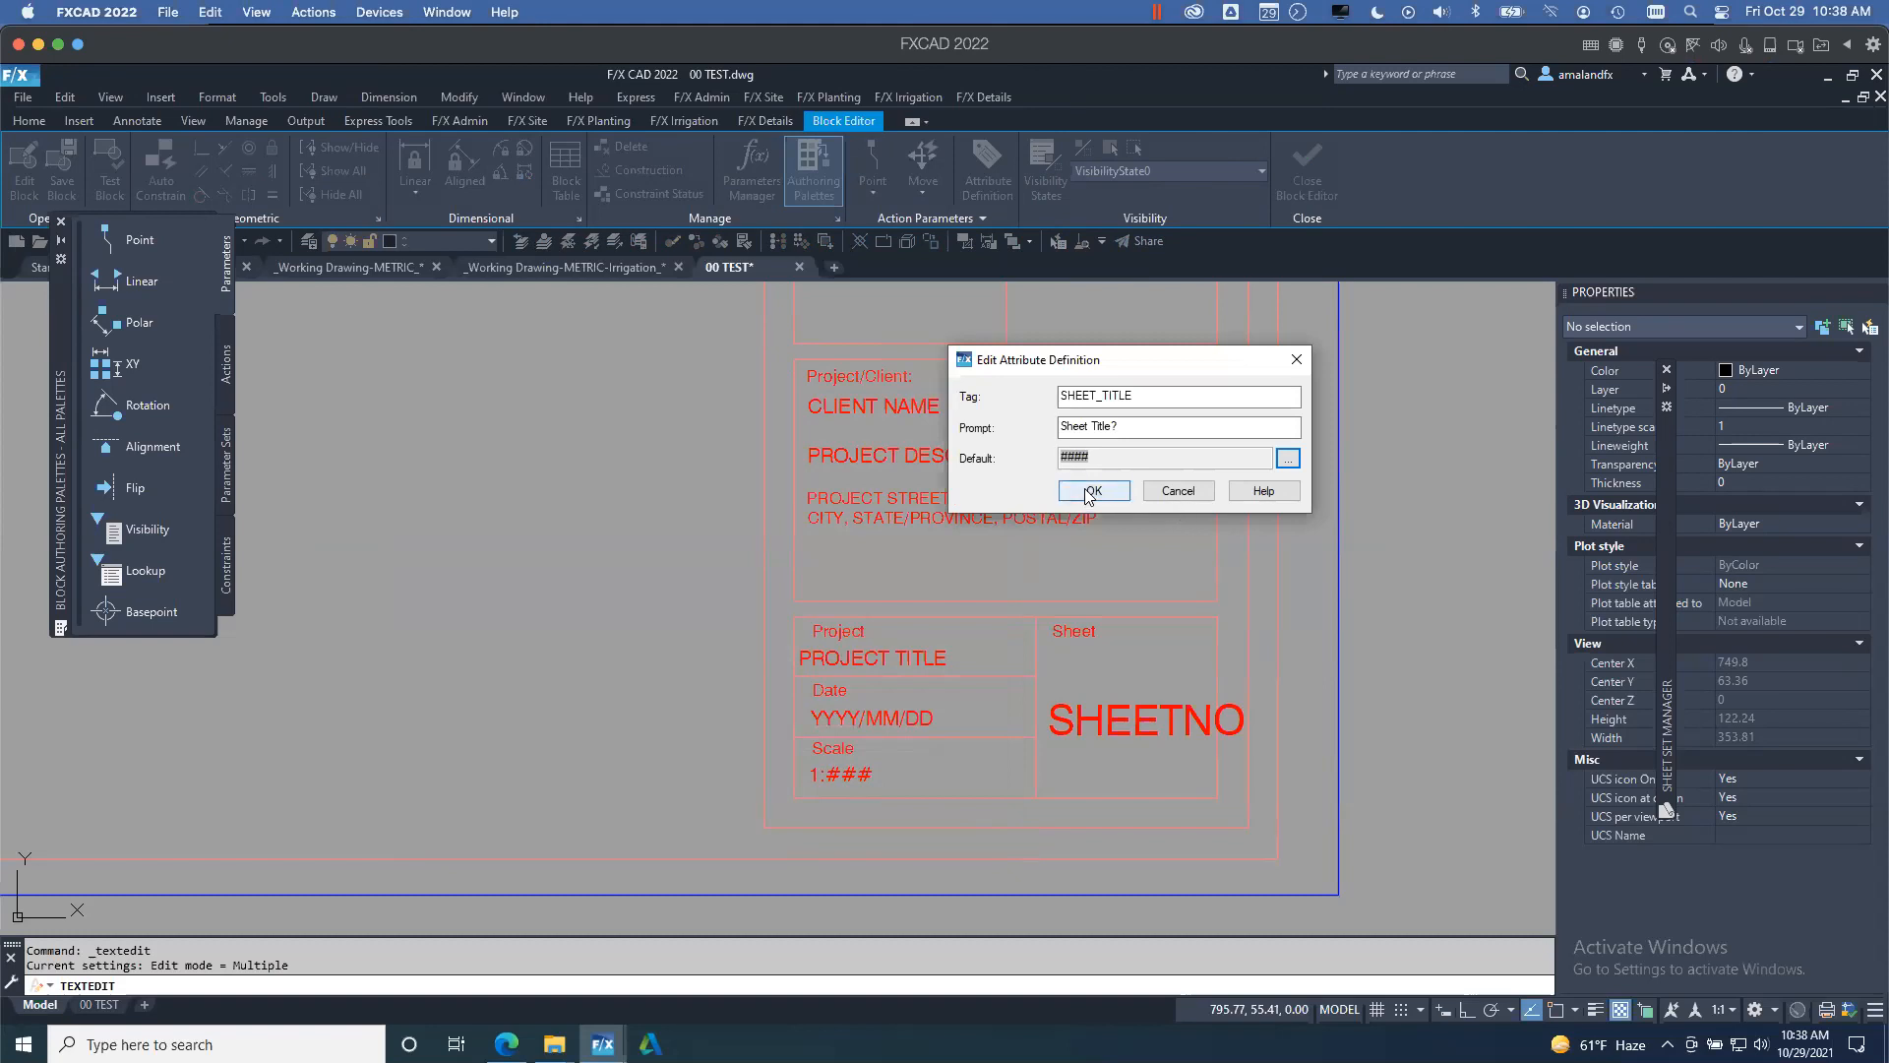
key("Return")
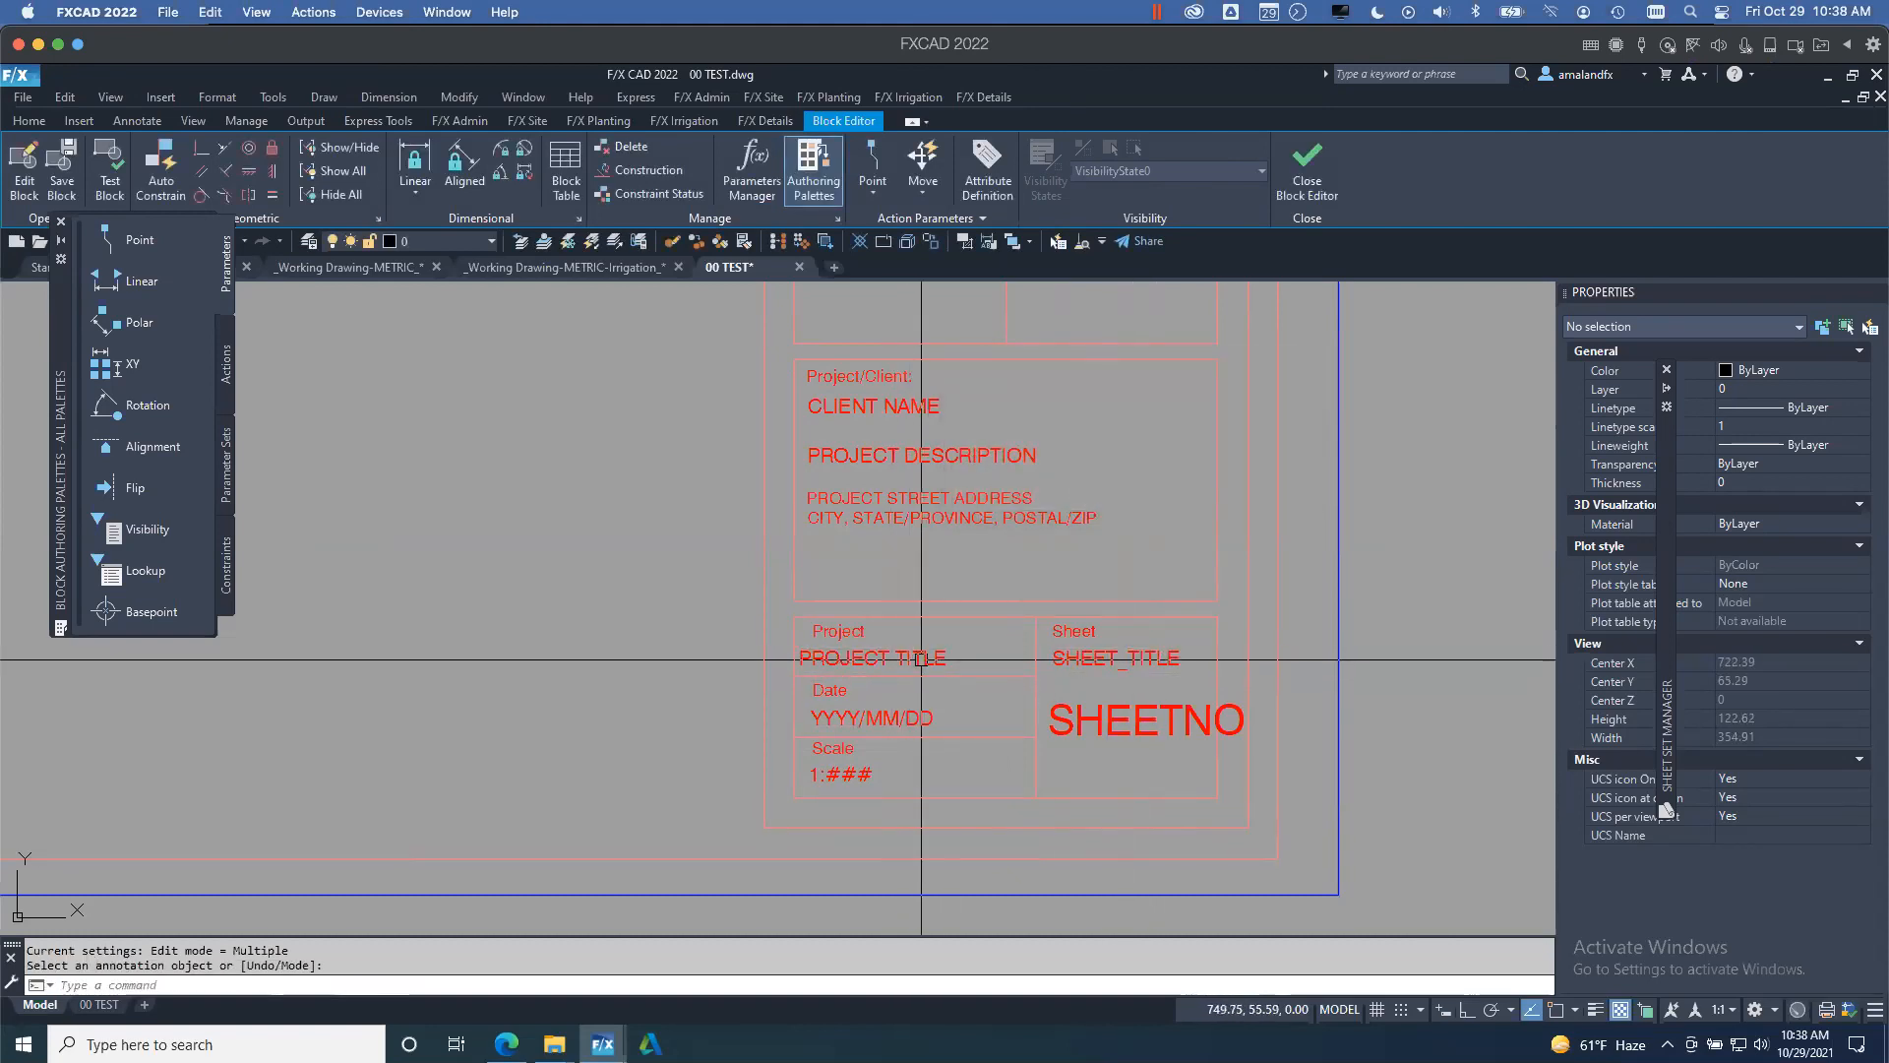
- Convert the PROJECT TITLE text in the Project box to an attribute definition with Text to Attribute
left_click(916, 656)
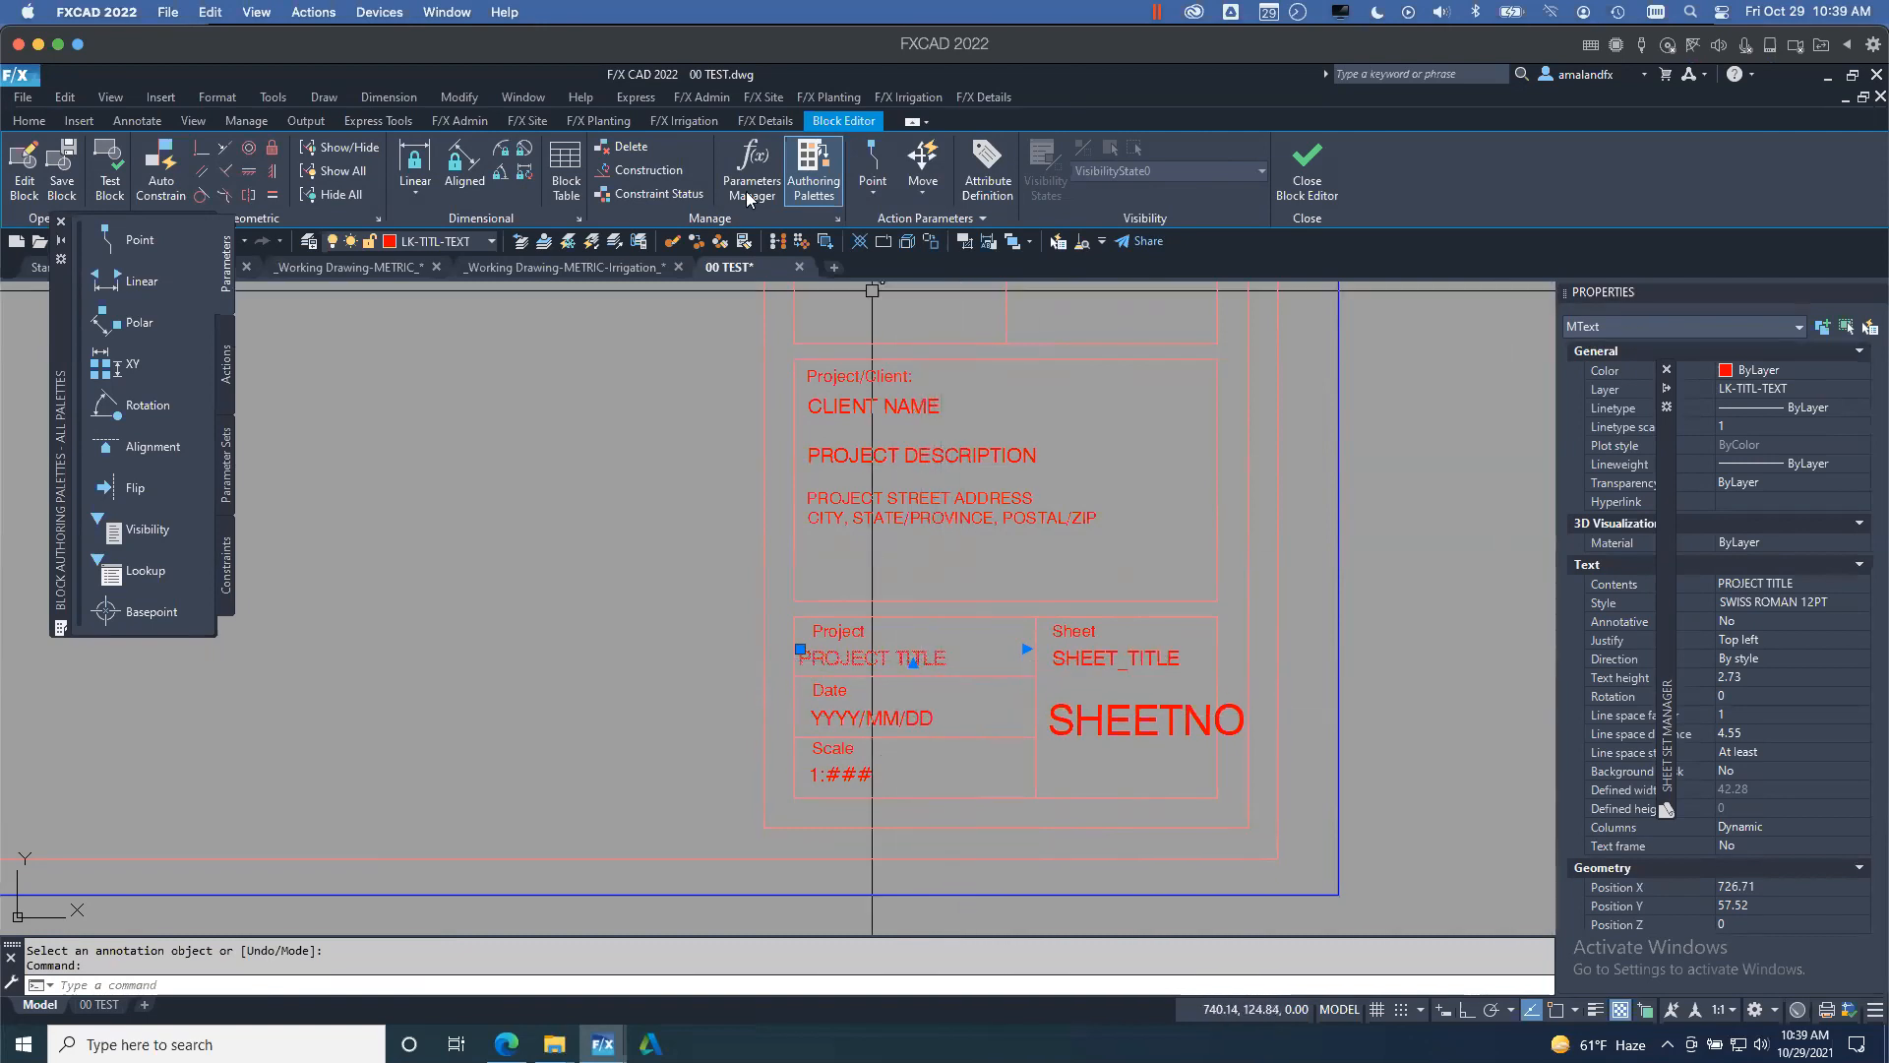
left_click(531, 120)
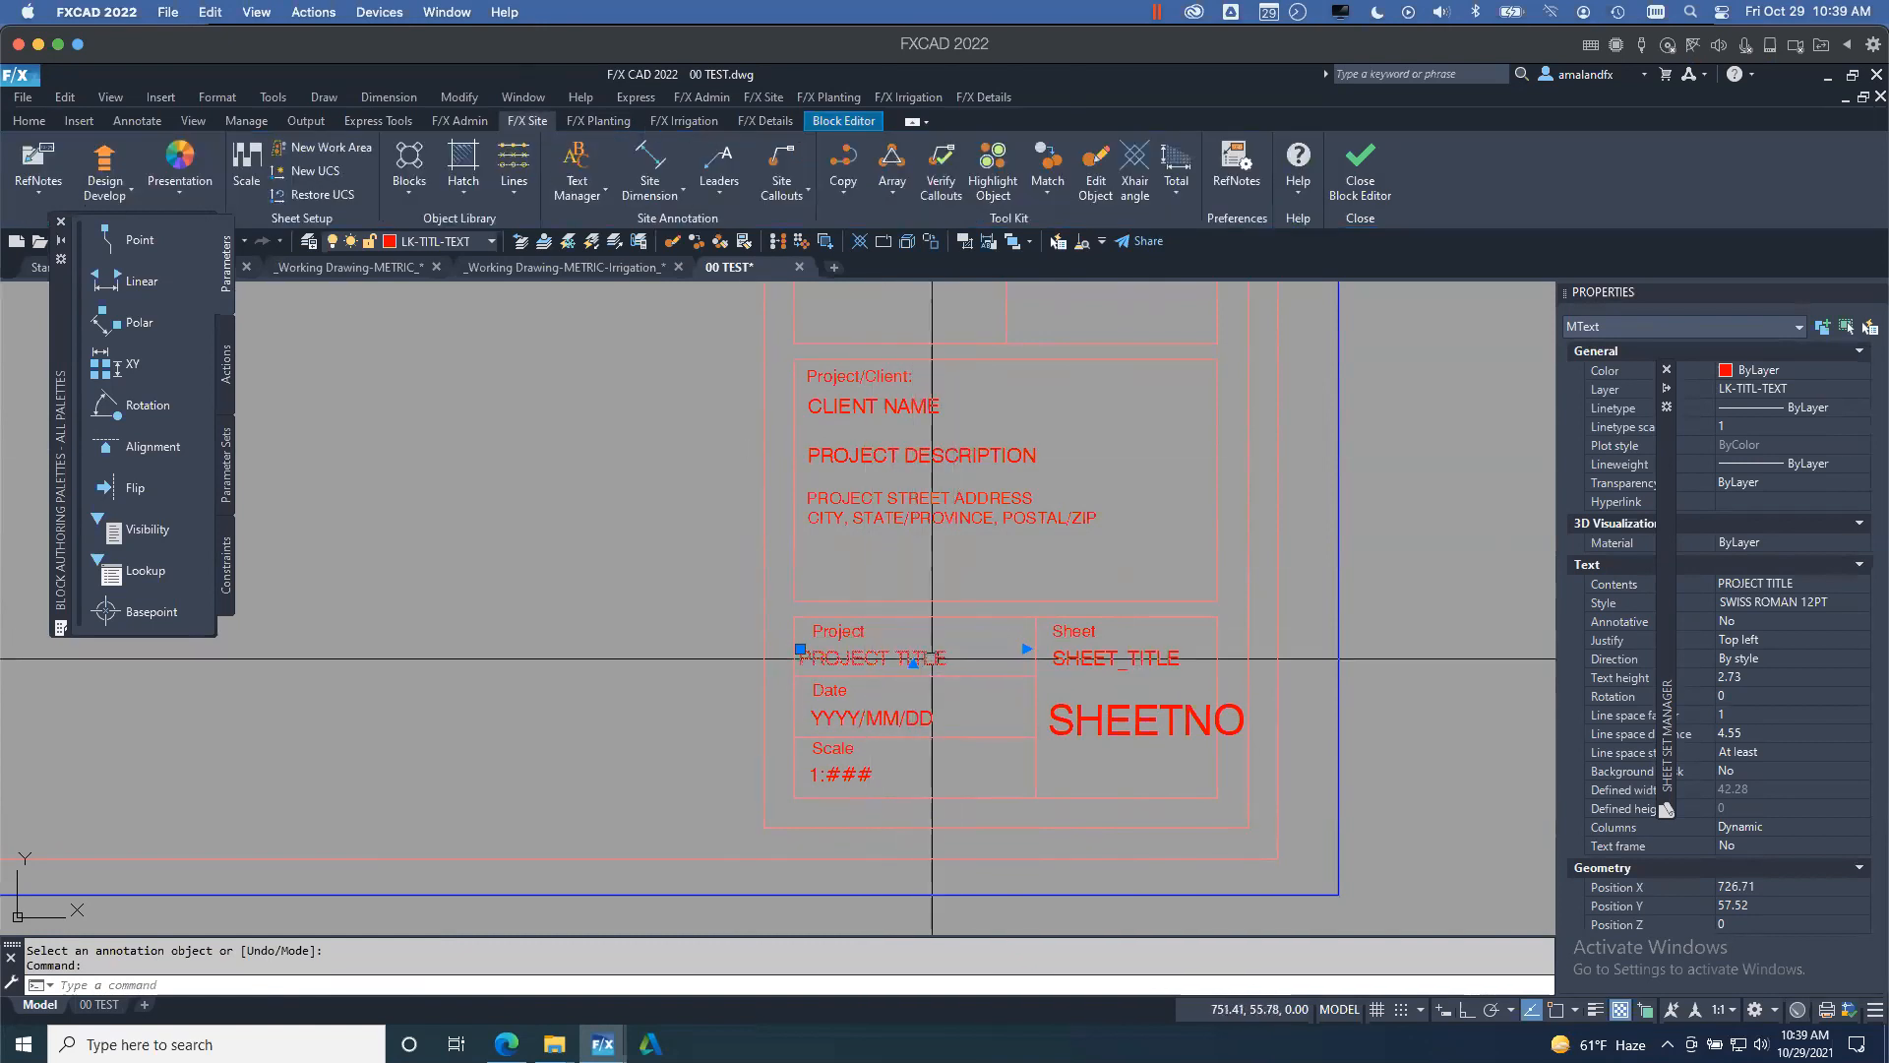
left_click(585, 191)
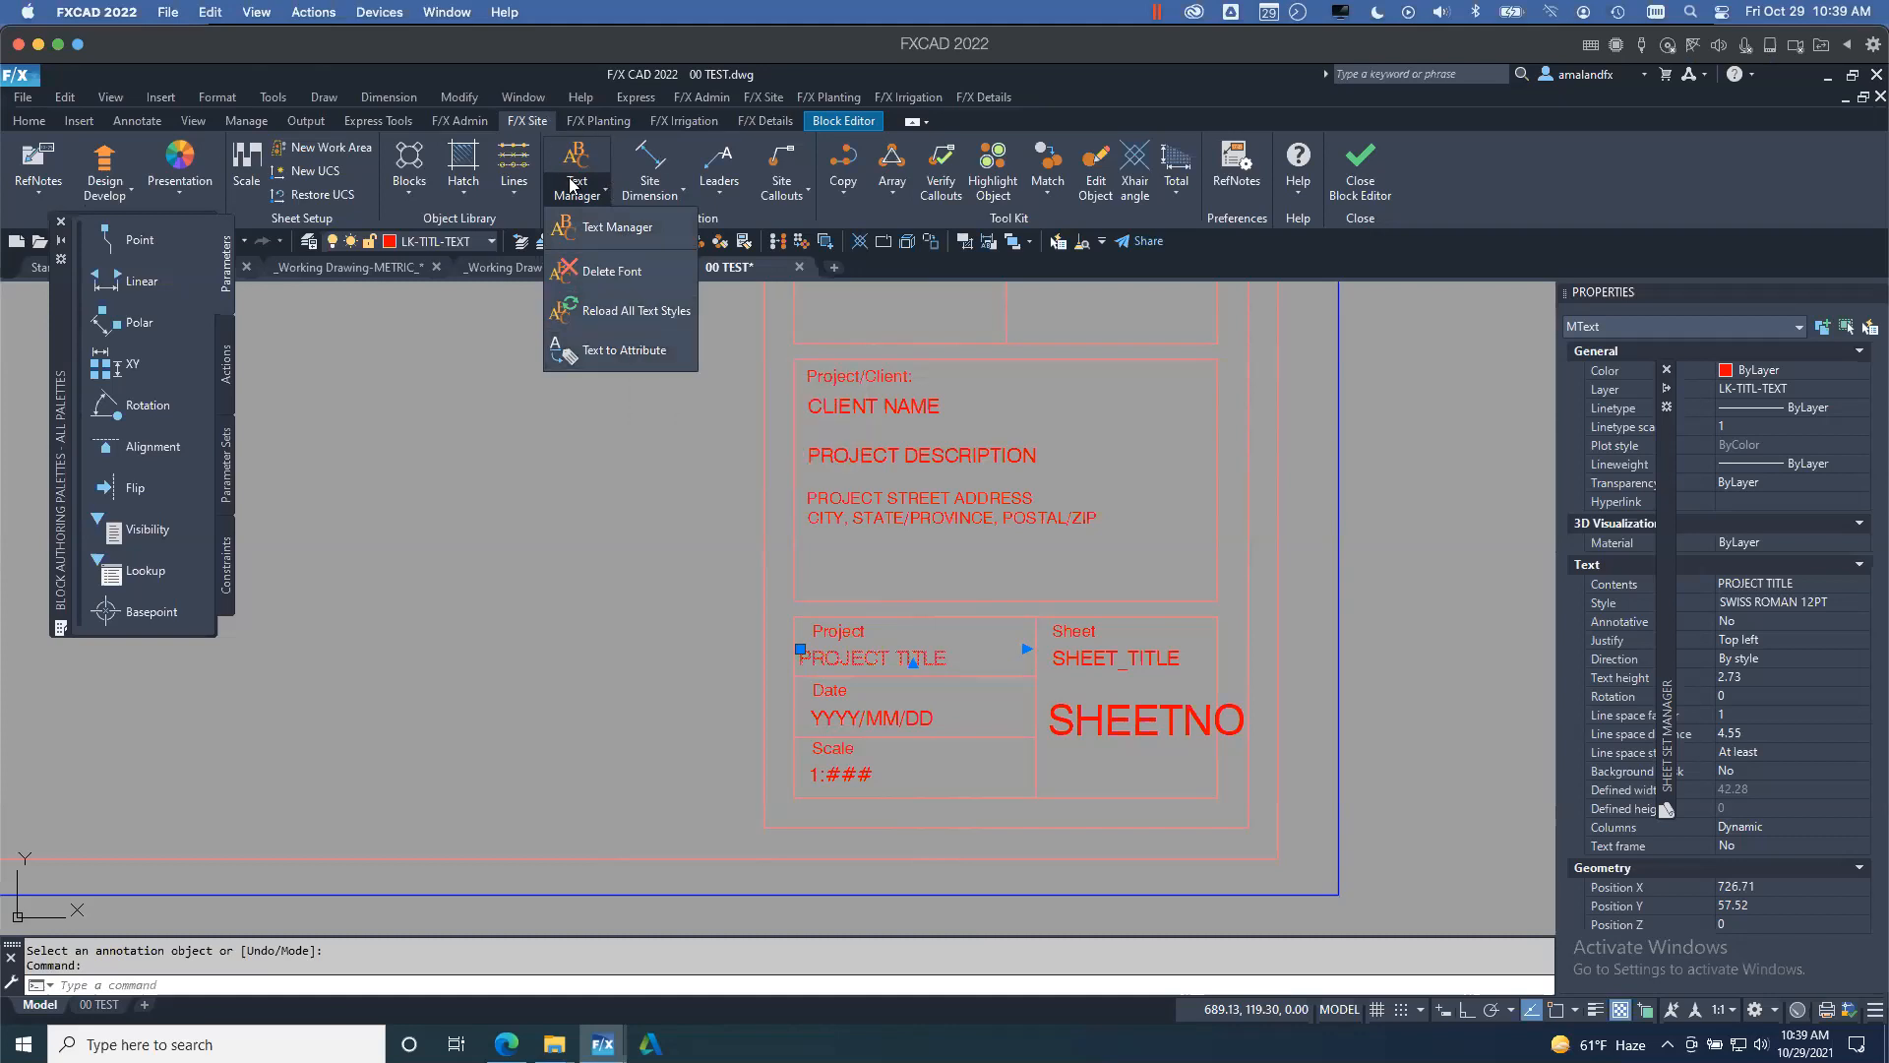
left_click(643, 351)
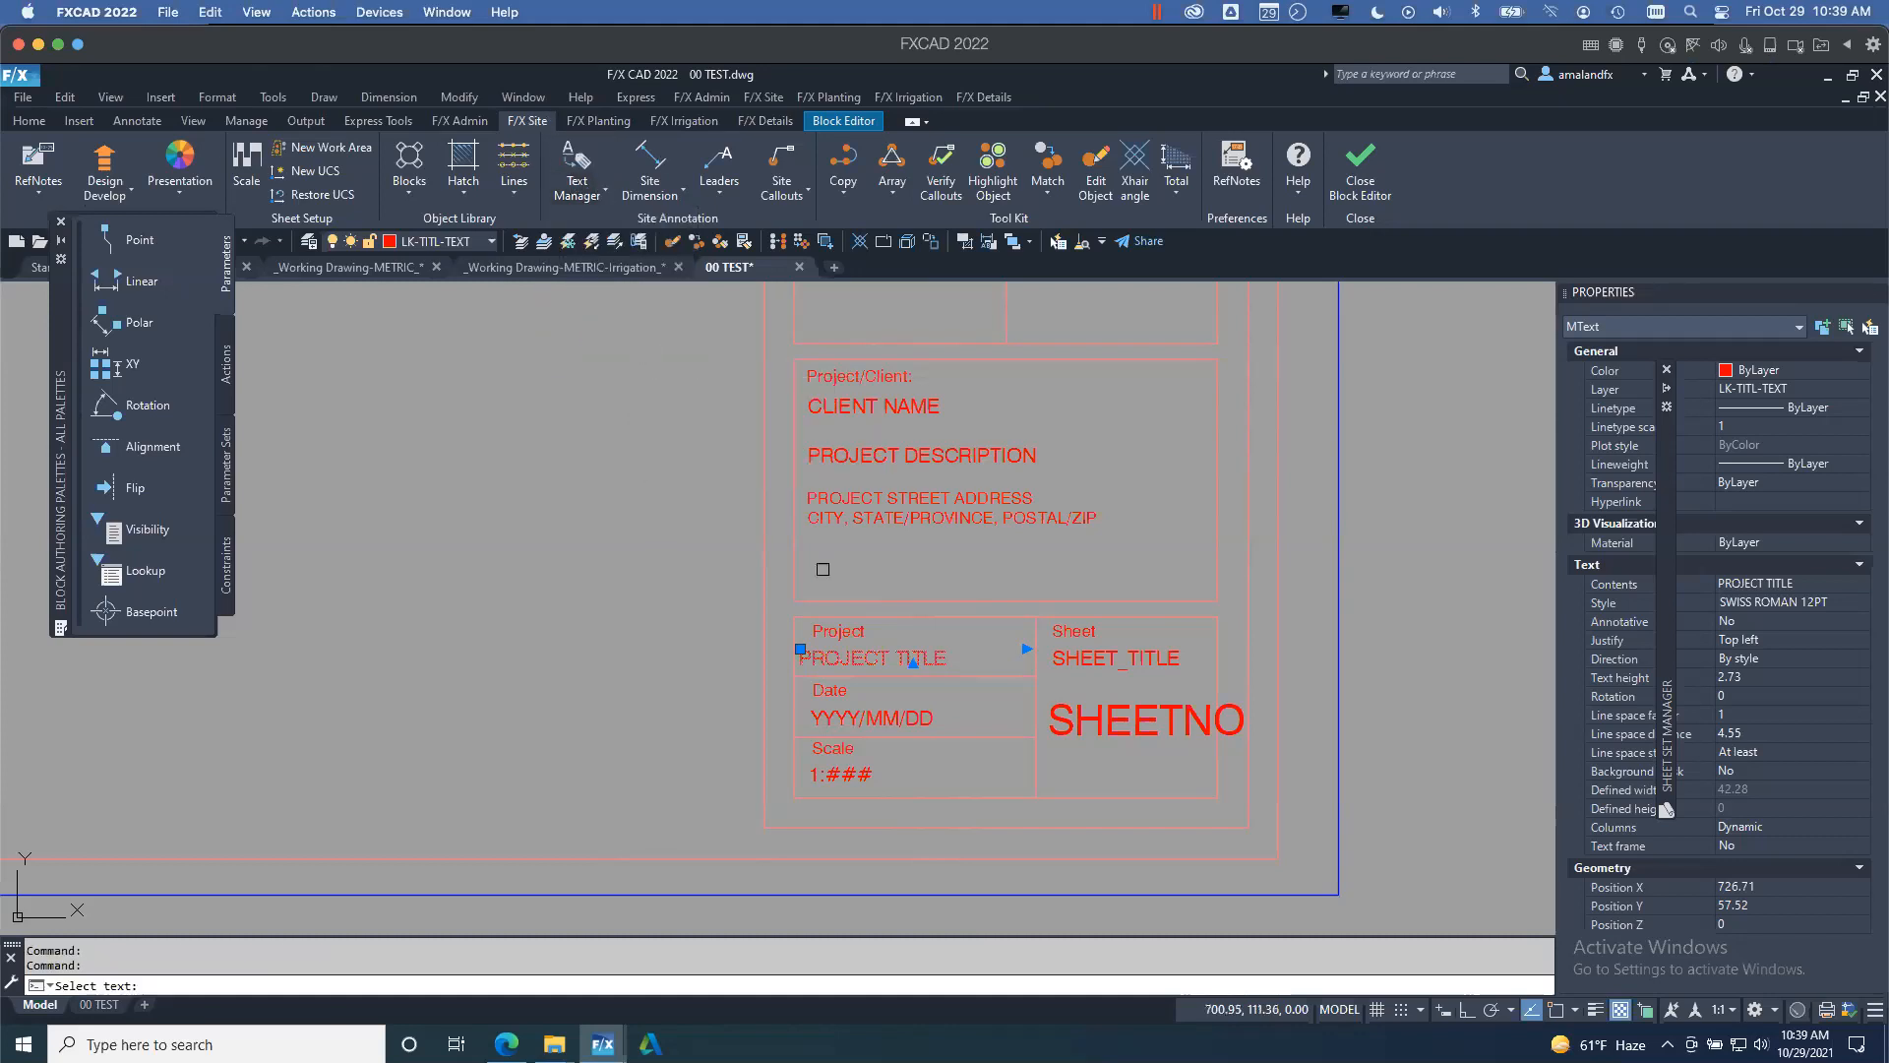
left_click(859, 656)
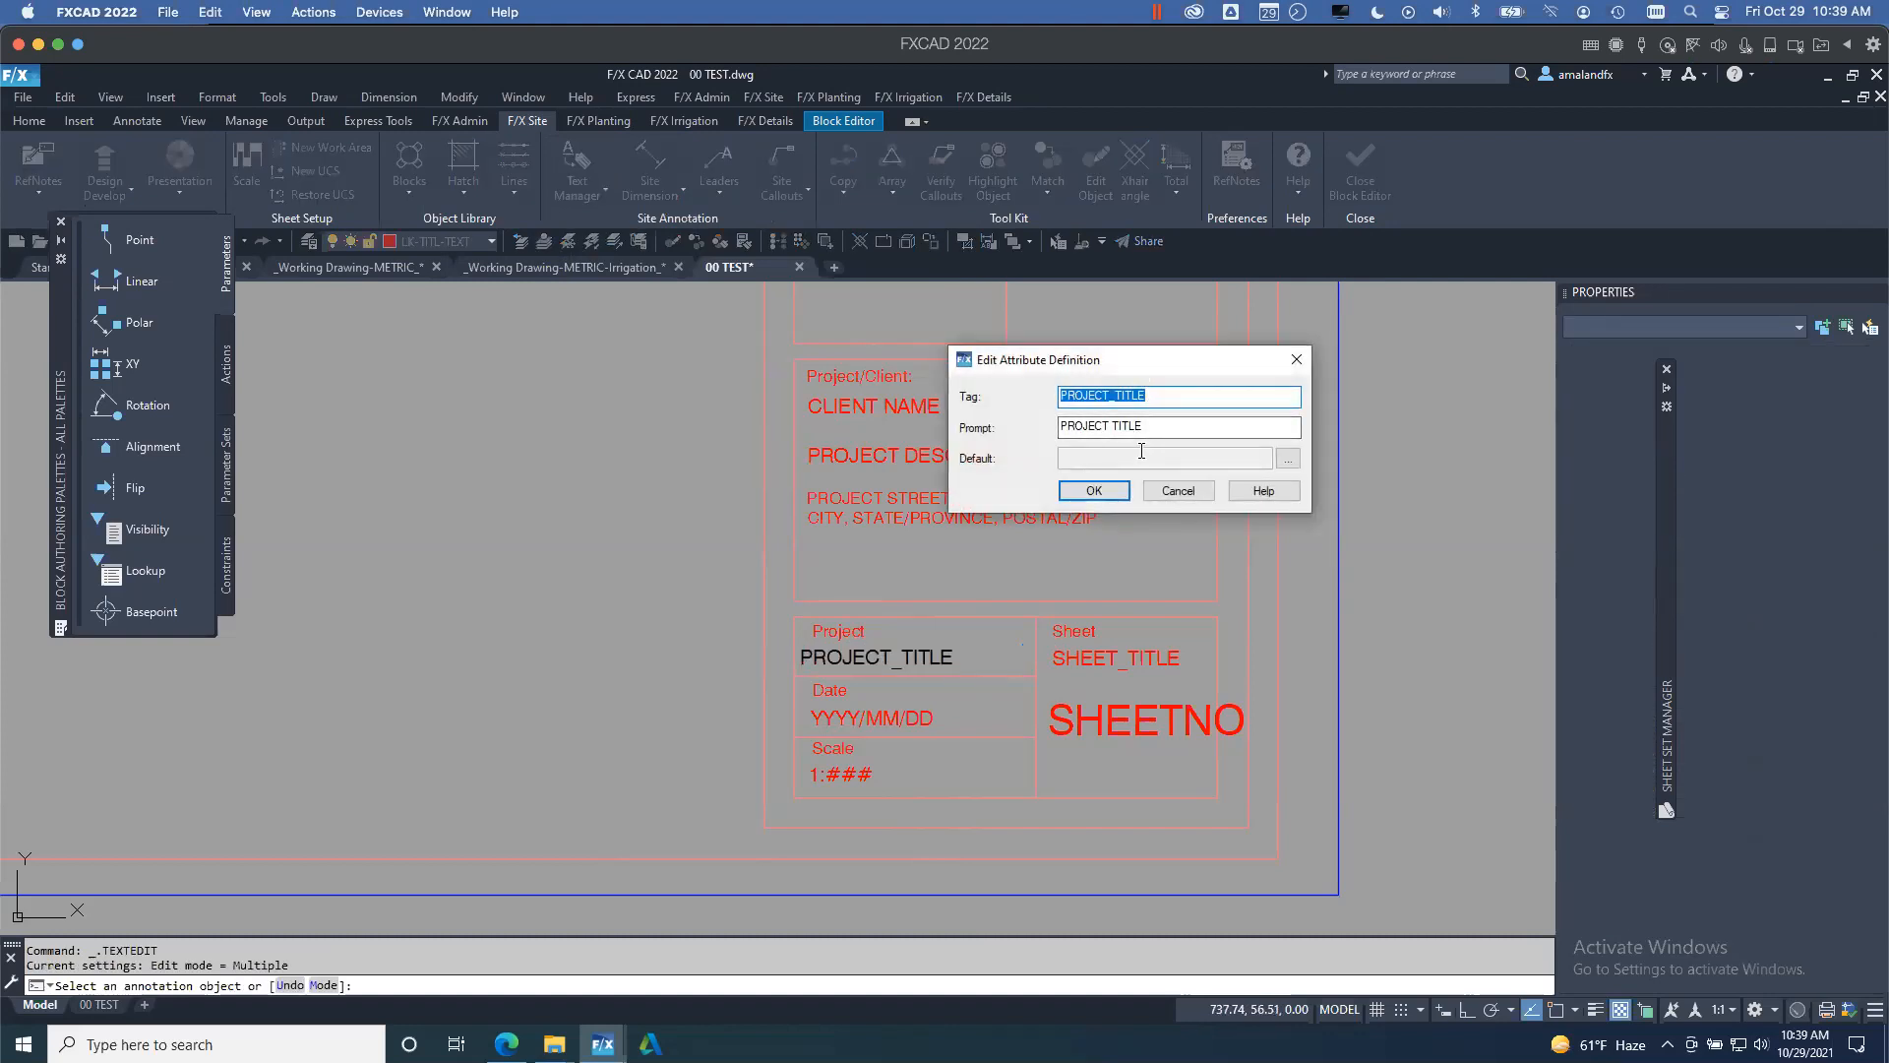
- Set the PROJECT_TITLE attribute's default value to the CurrentSheetSet field and finish editing the attribute
left_click(1295, 456)
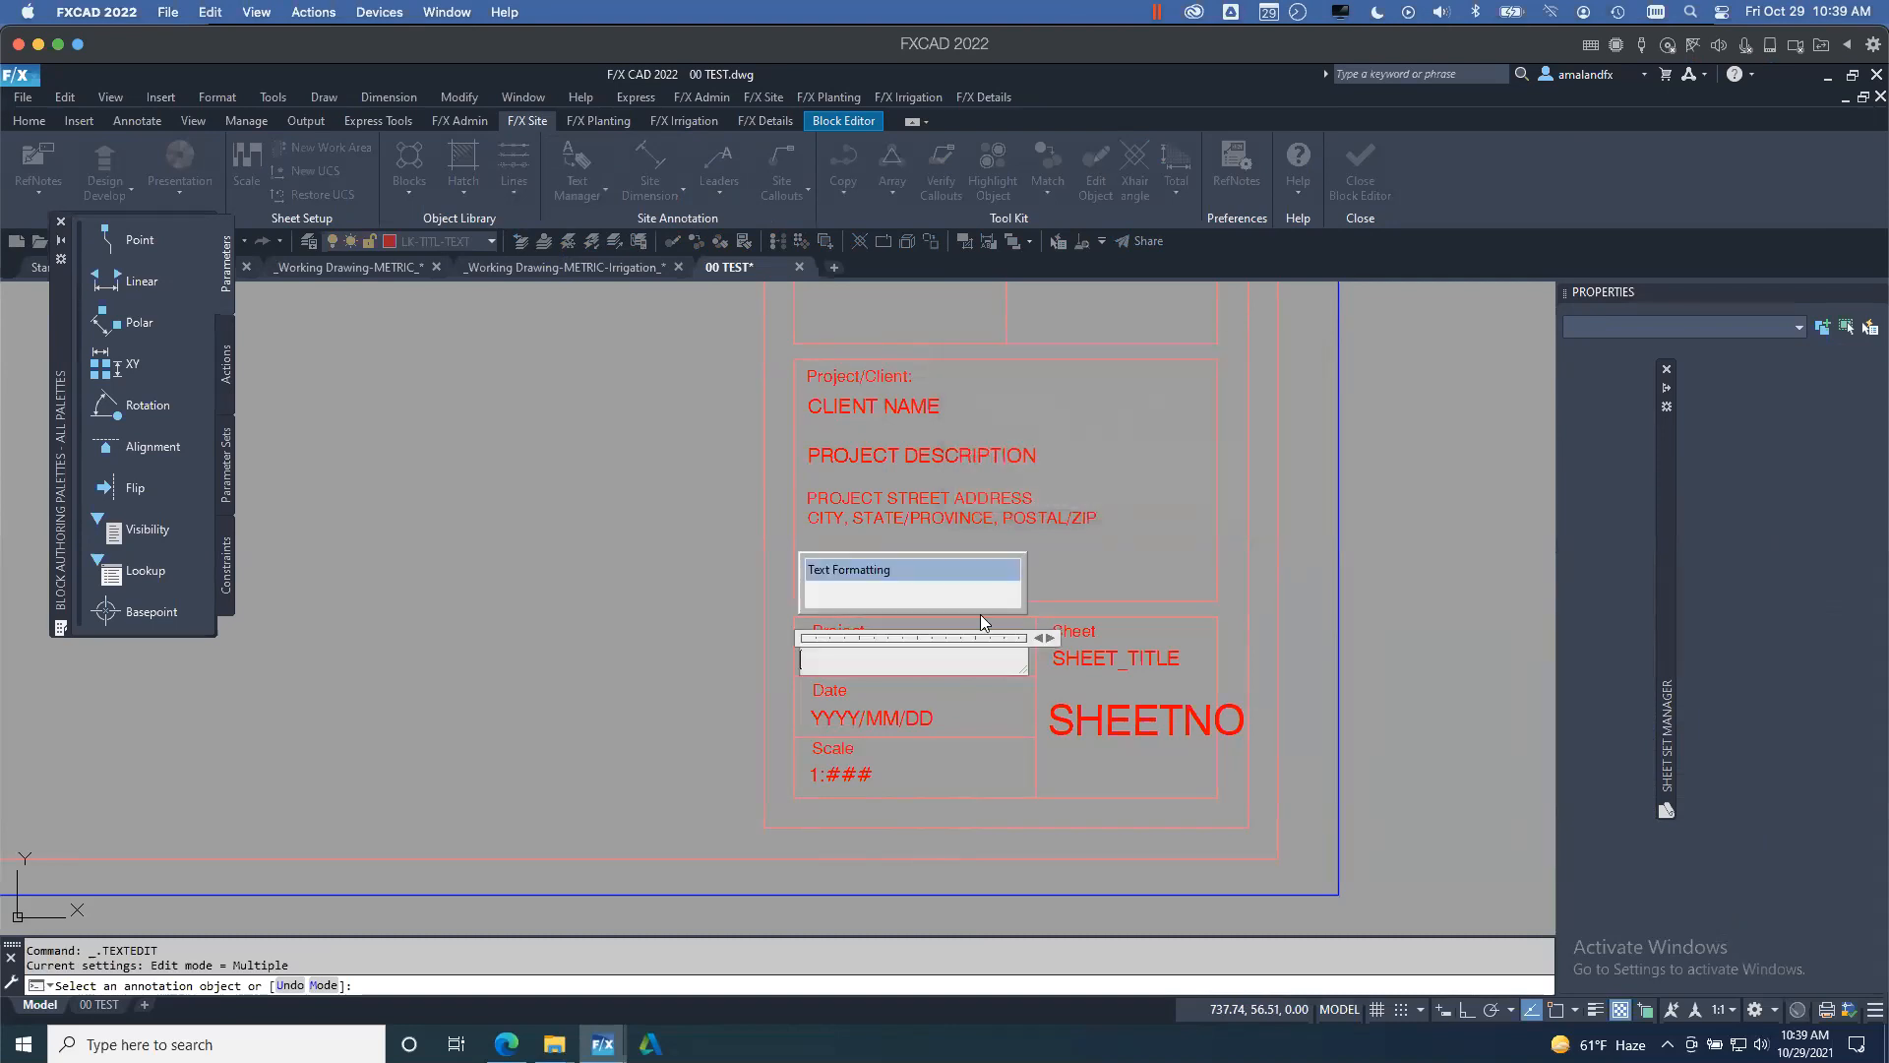
right_click(871, 666)
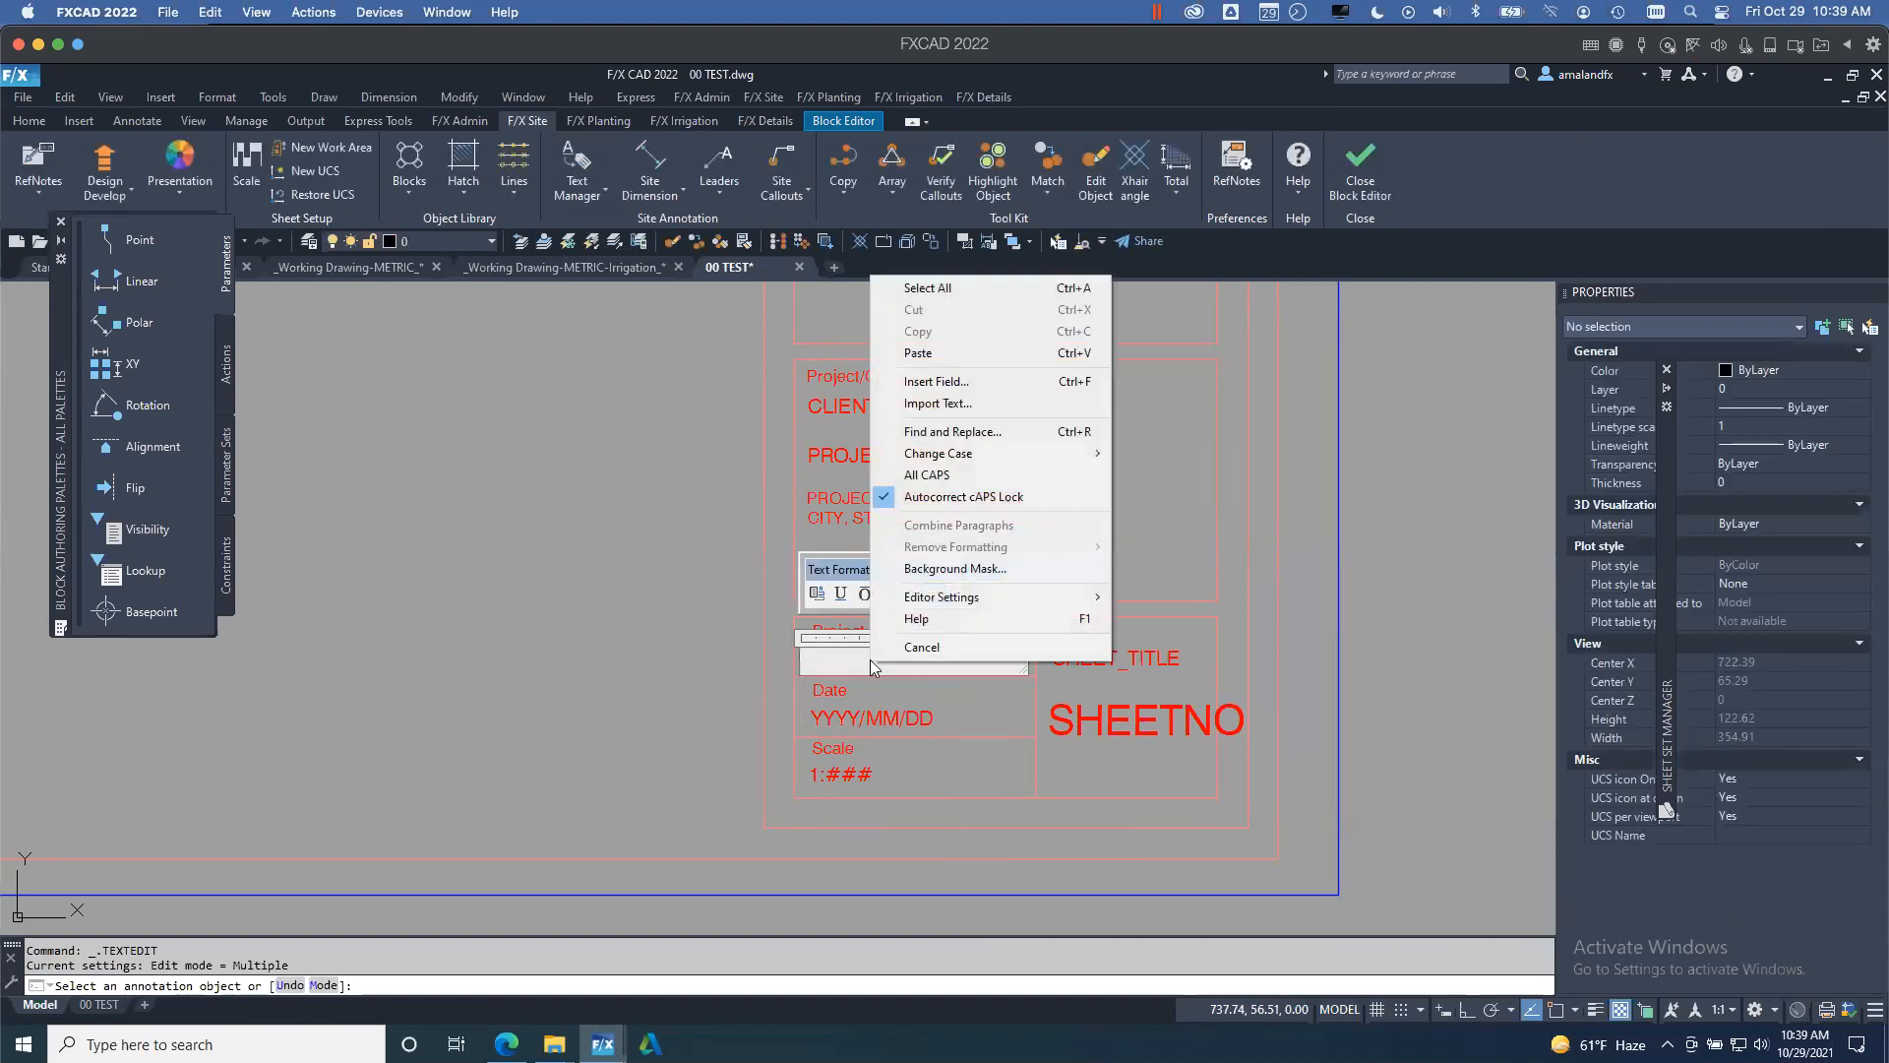
left_click(970, 382)
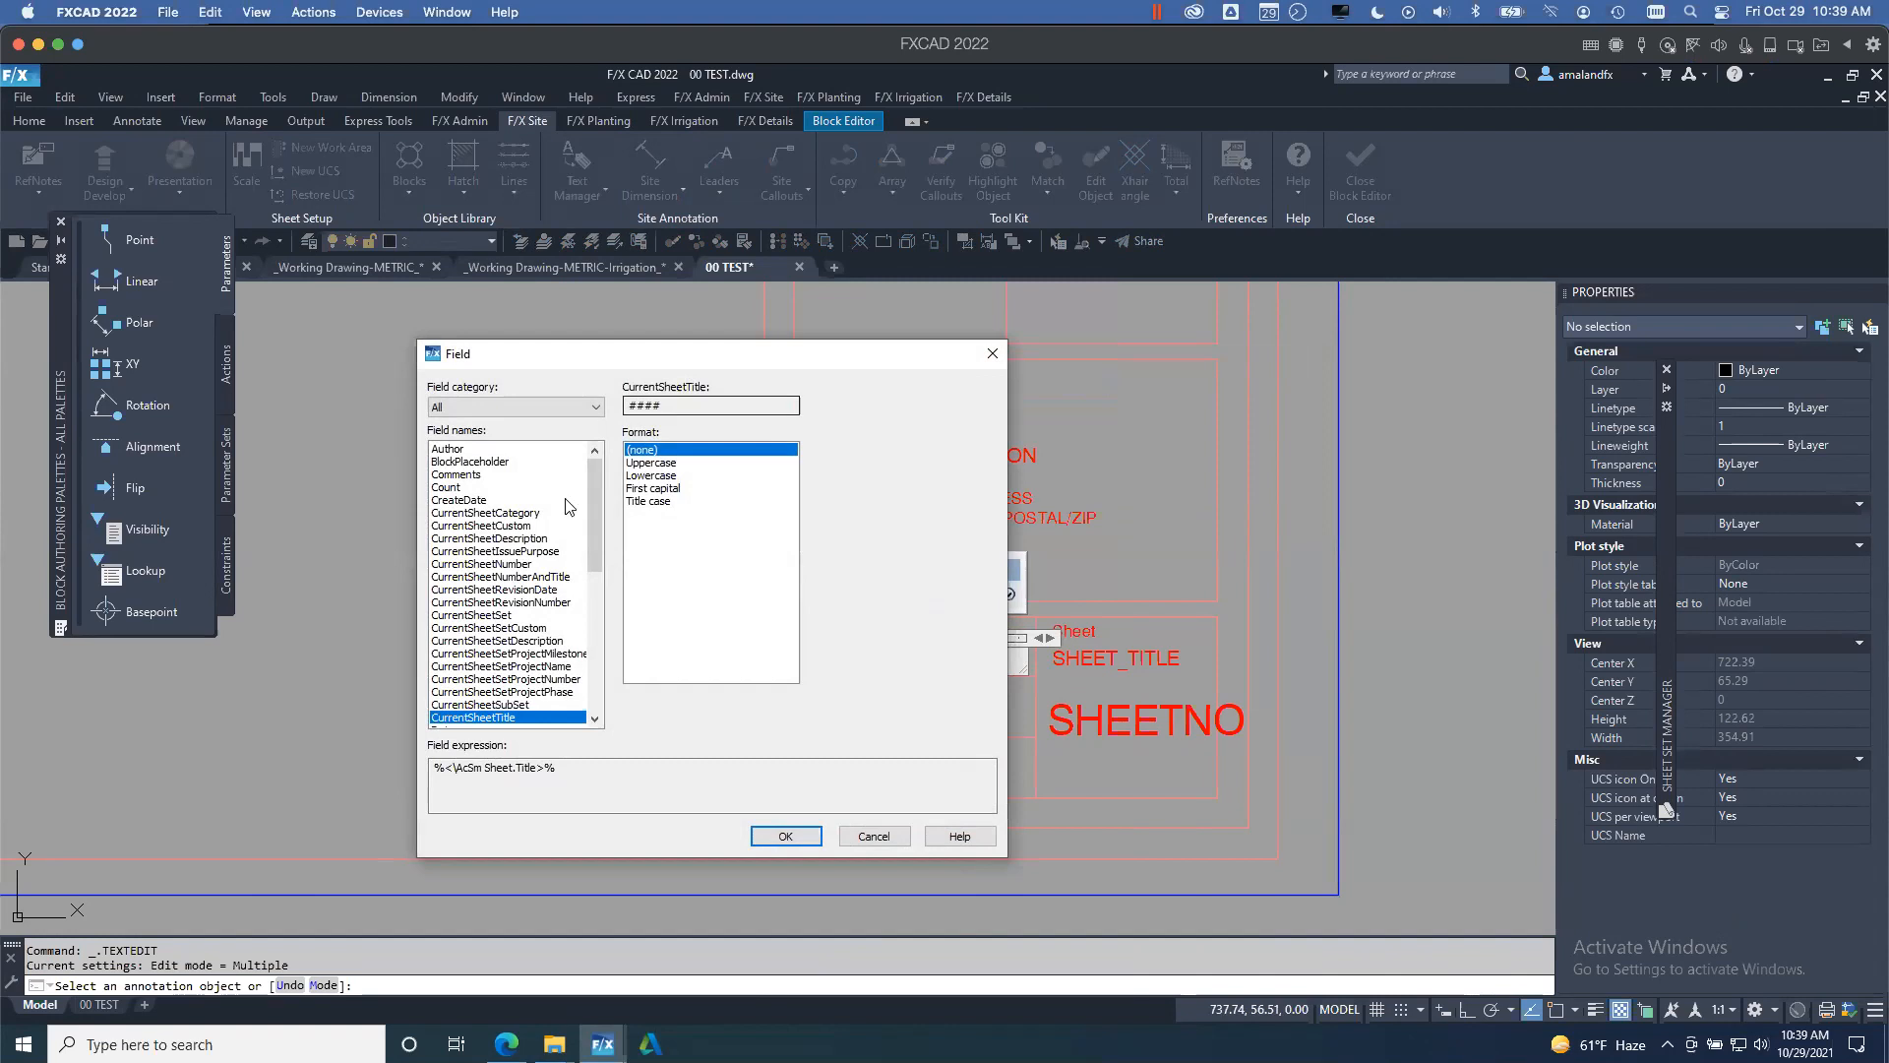
left_click(482, 615)
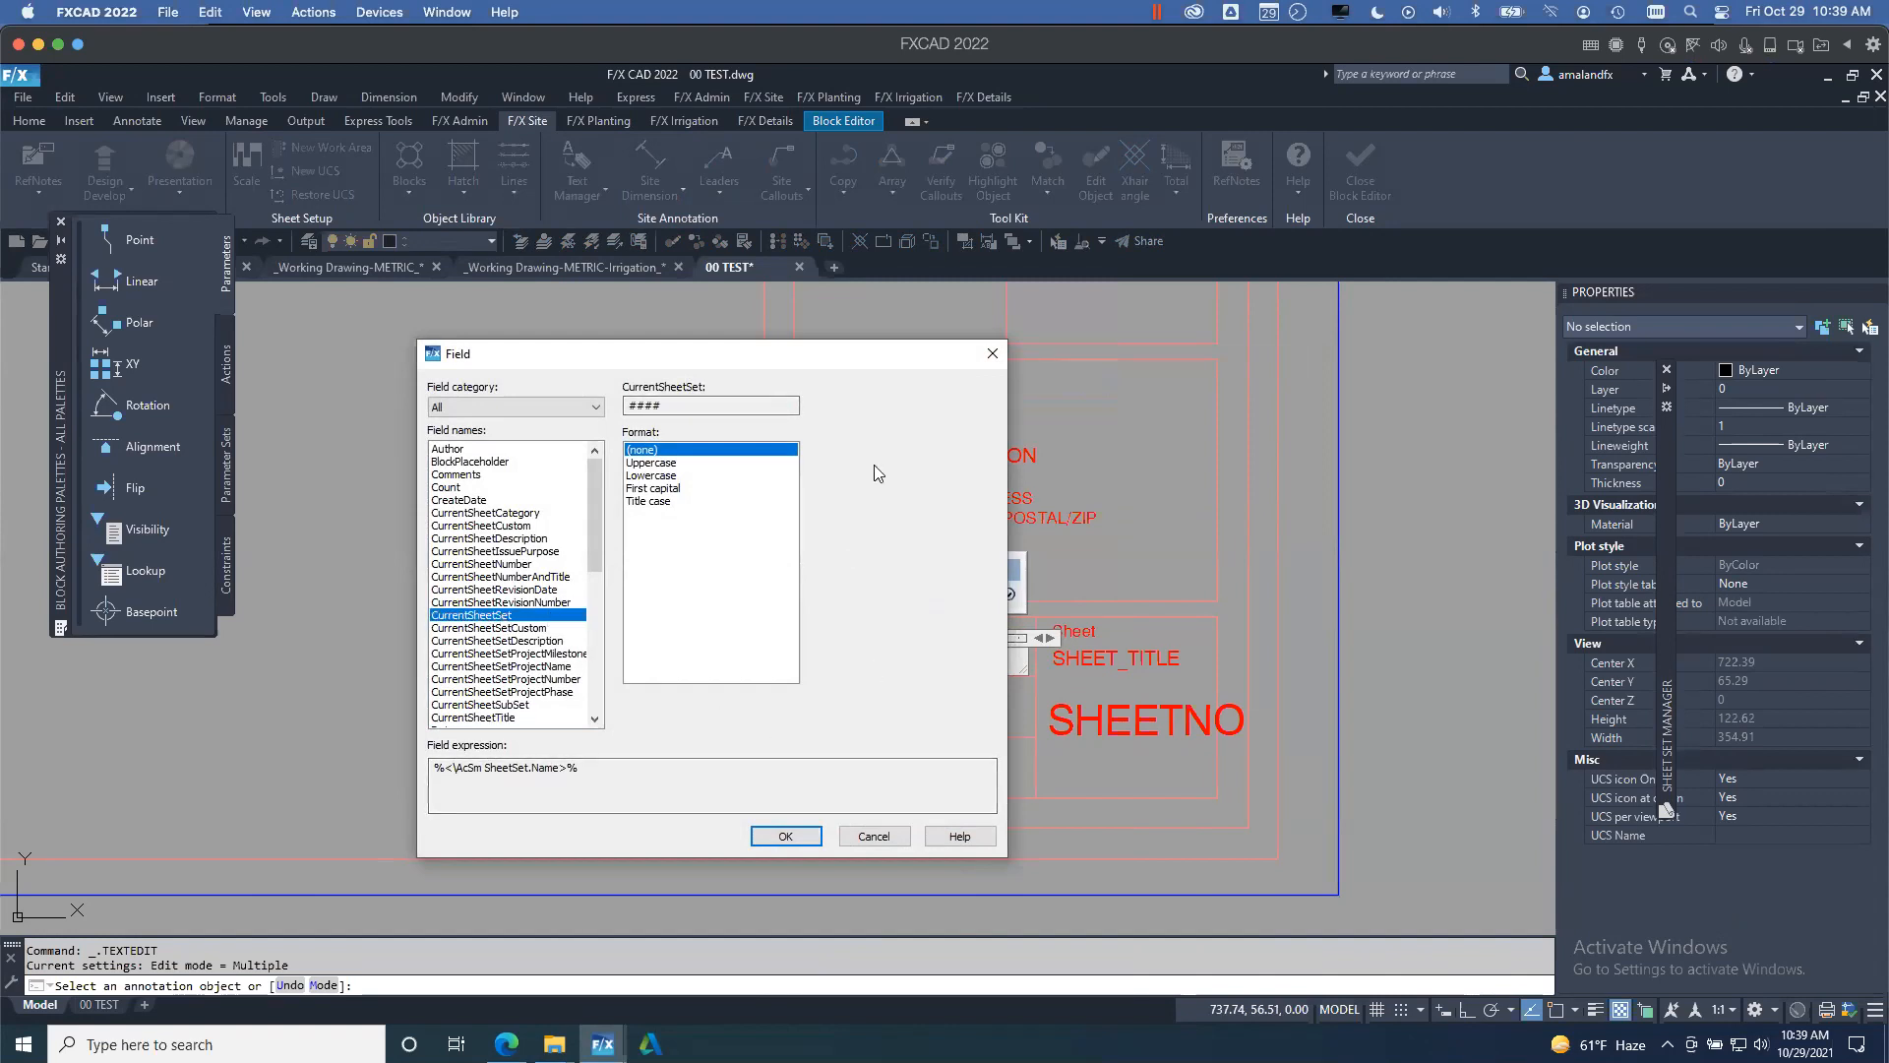
left_click(786, 836)
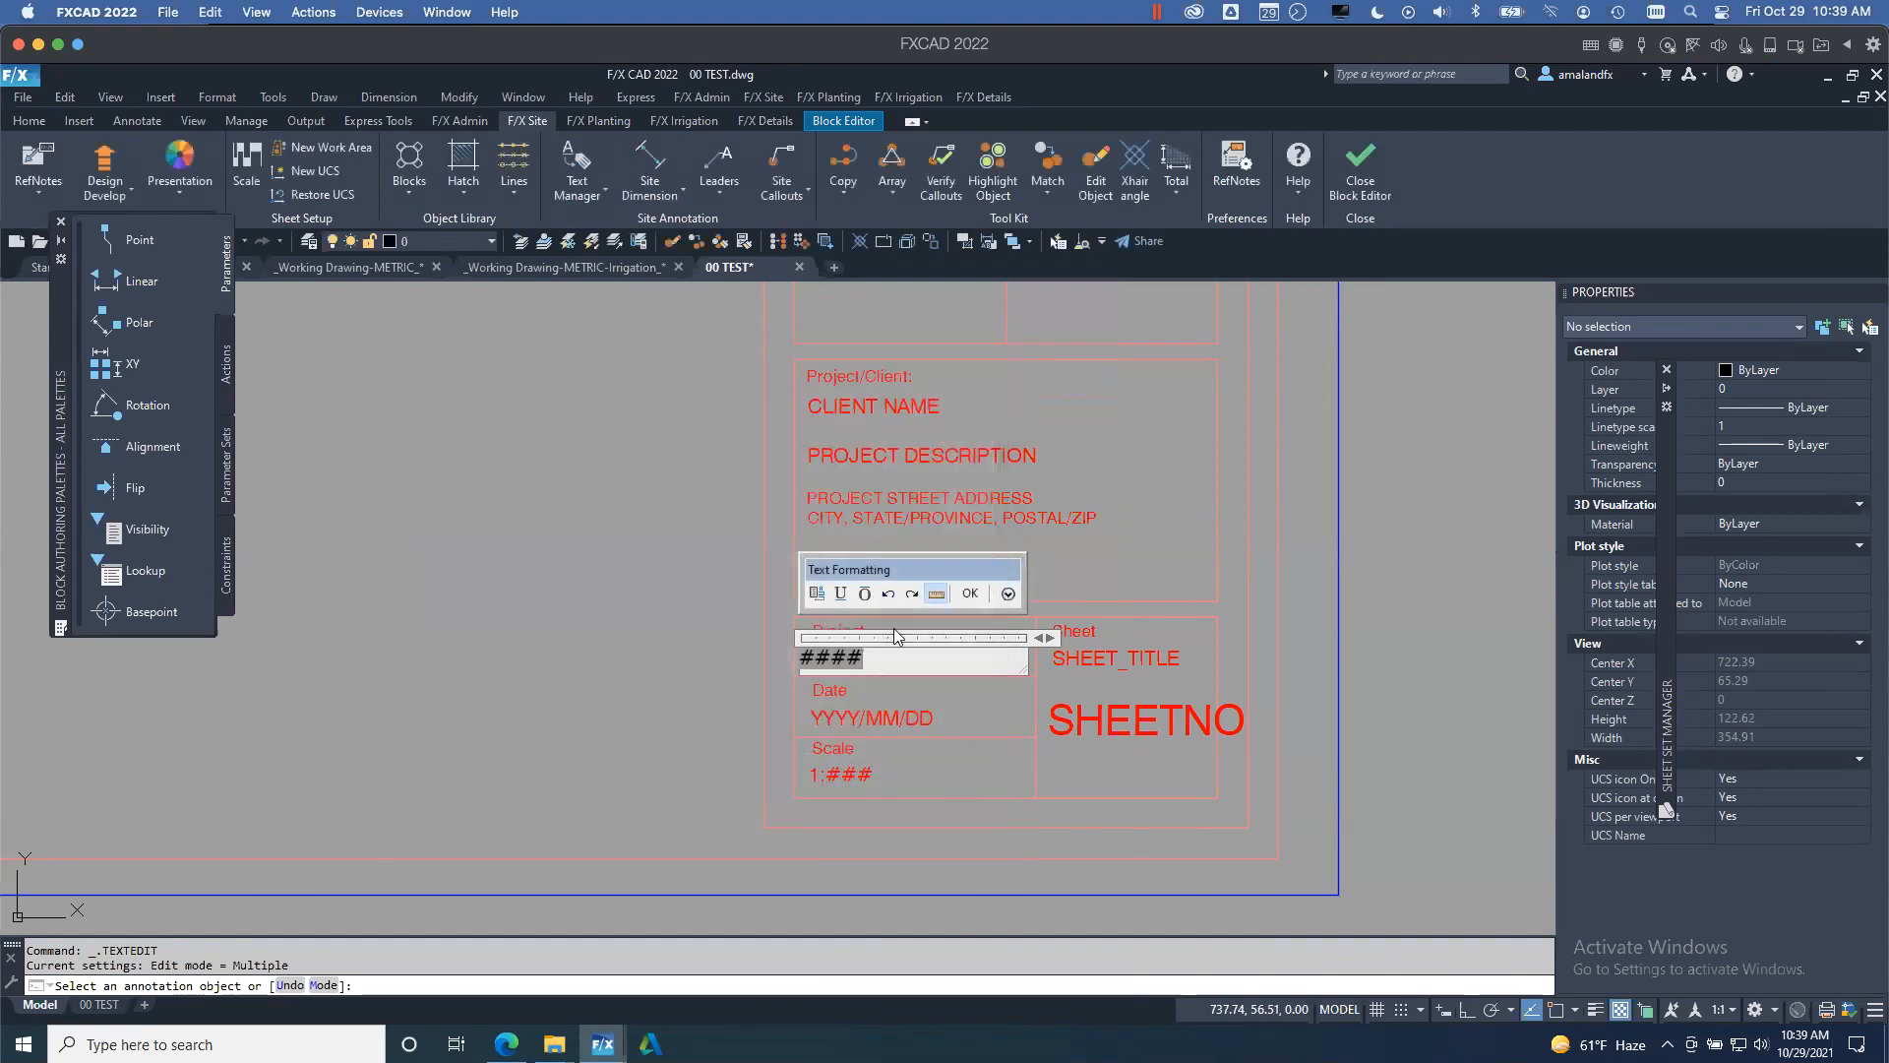
left_click(970, 594)
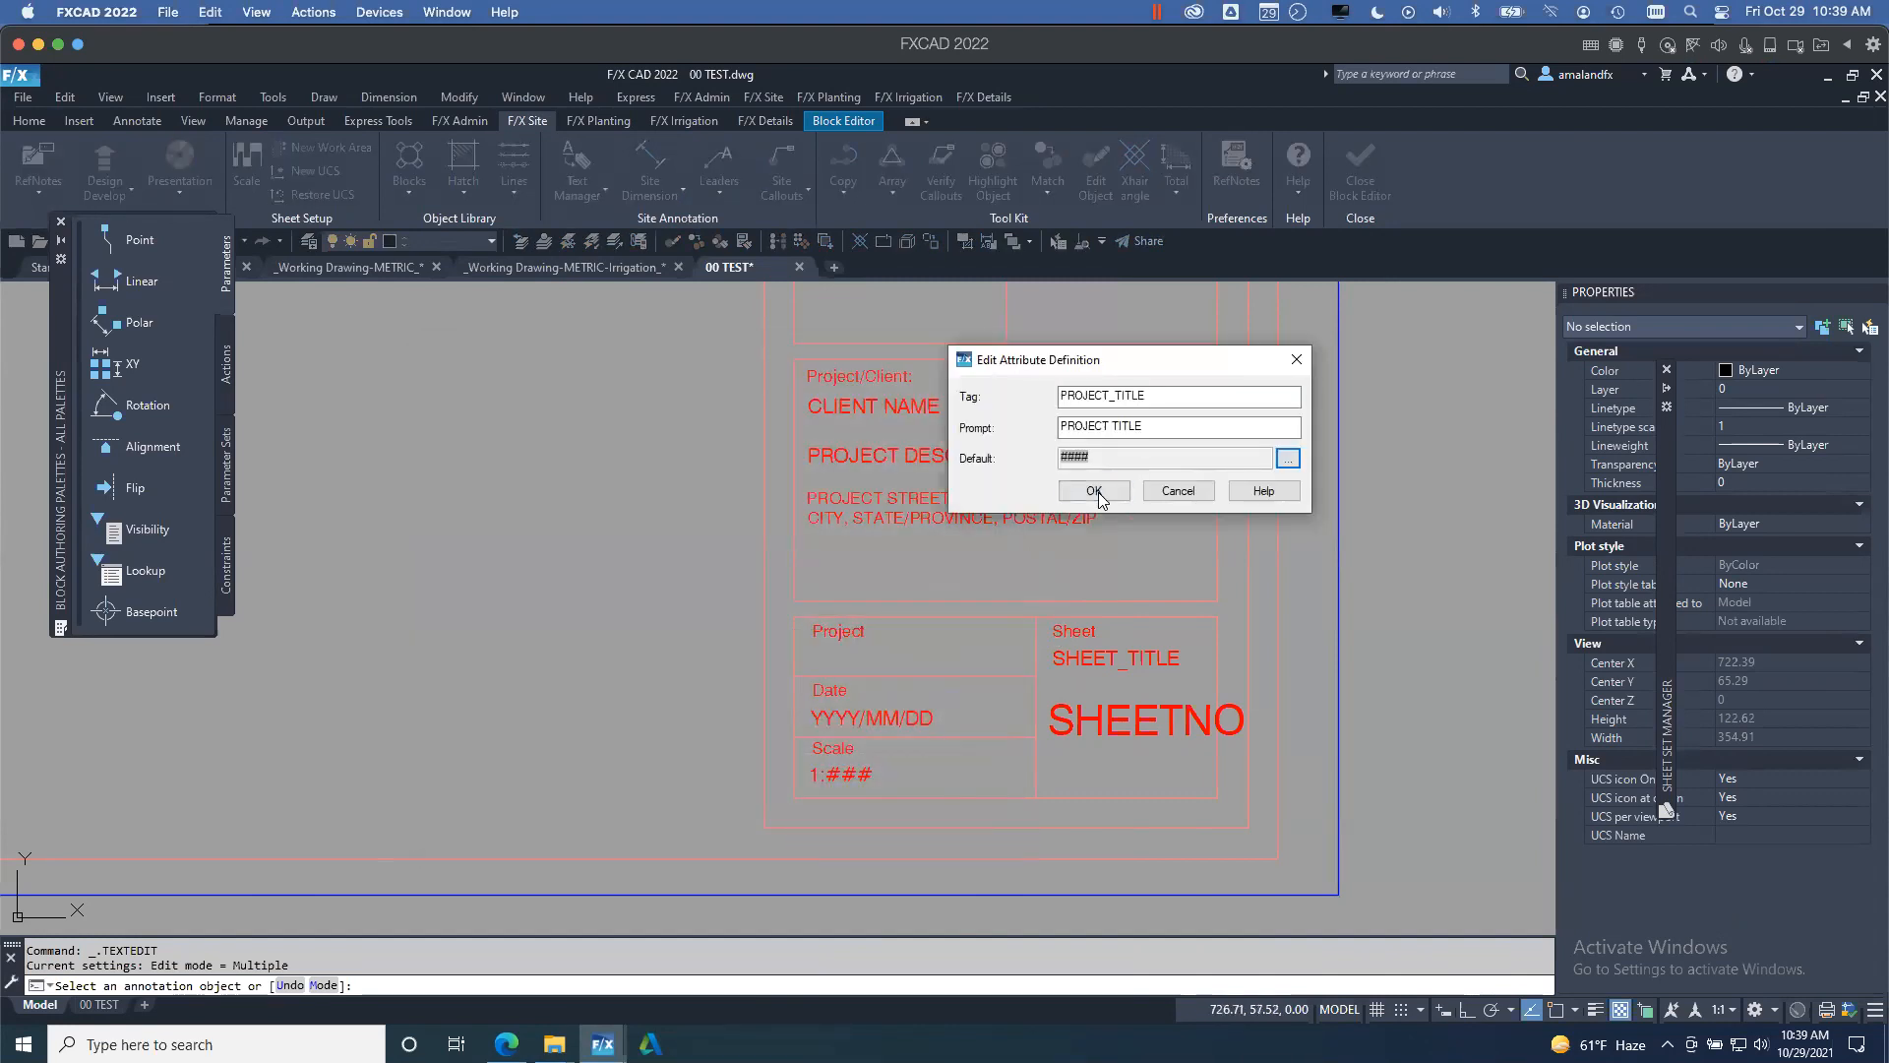
left_click(1094, 491)
key("Return")
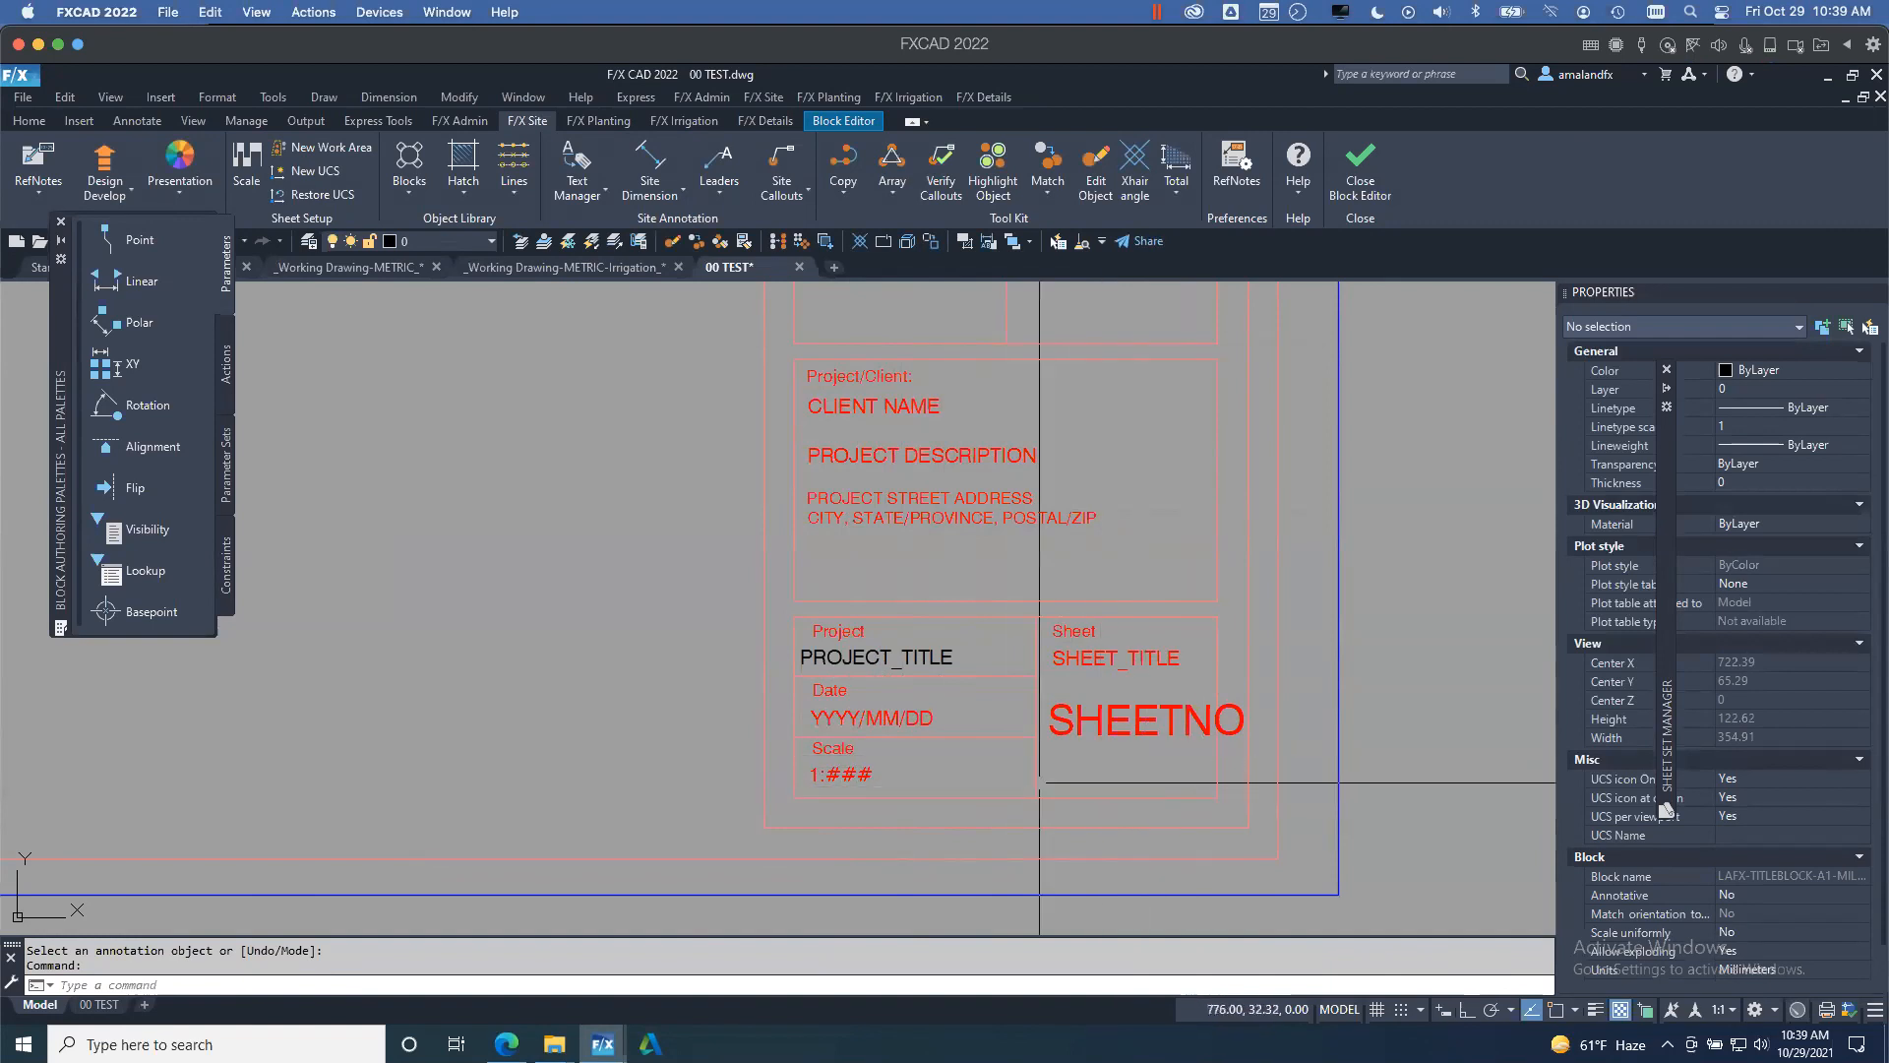
- Look over the title block's remaining revision, firm, logo, seal and client text in the Block Editor
scroll(1143, 768, "down", 2)
mouse_move(1104, 561)
middle_mouse_down()
mouse_move(1075, 700)
mouse_move(1070, 662)
mouse_move(1035, 659)
middle_mouse_up()
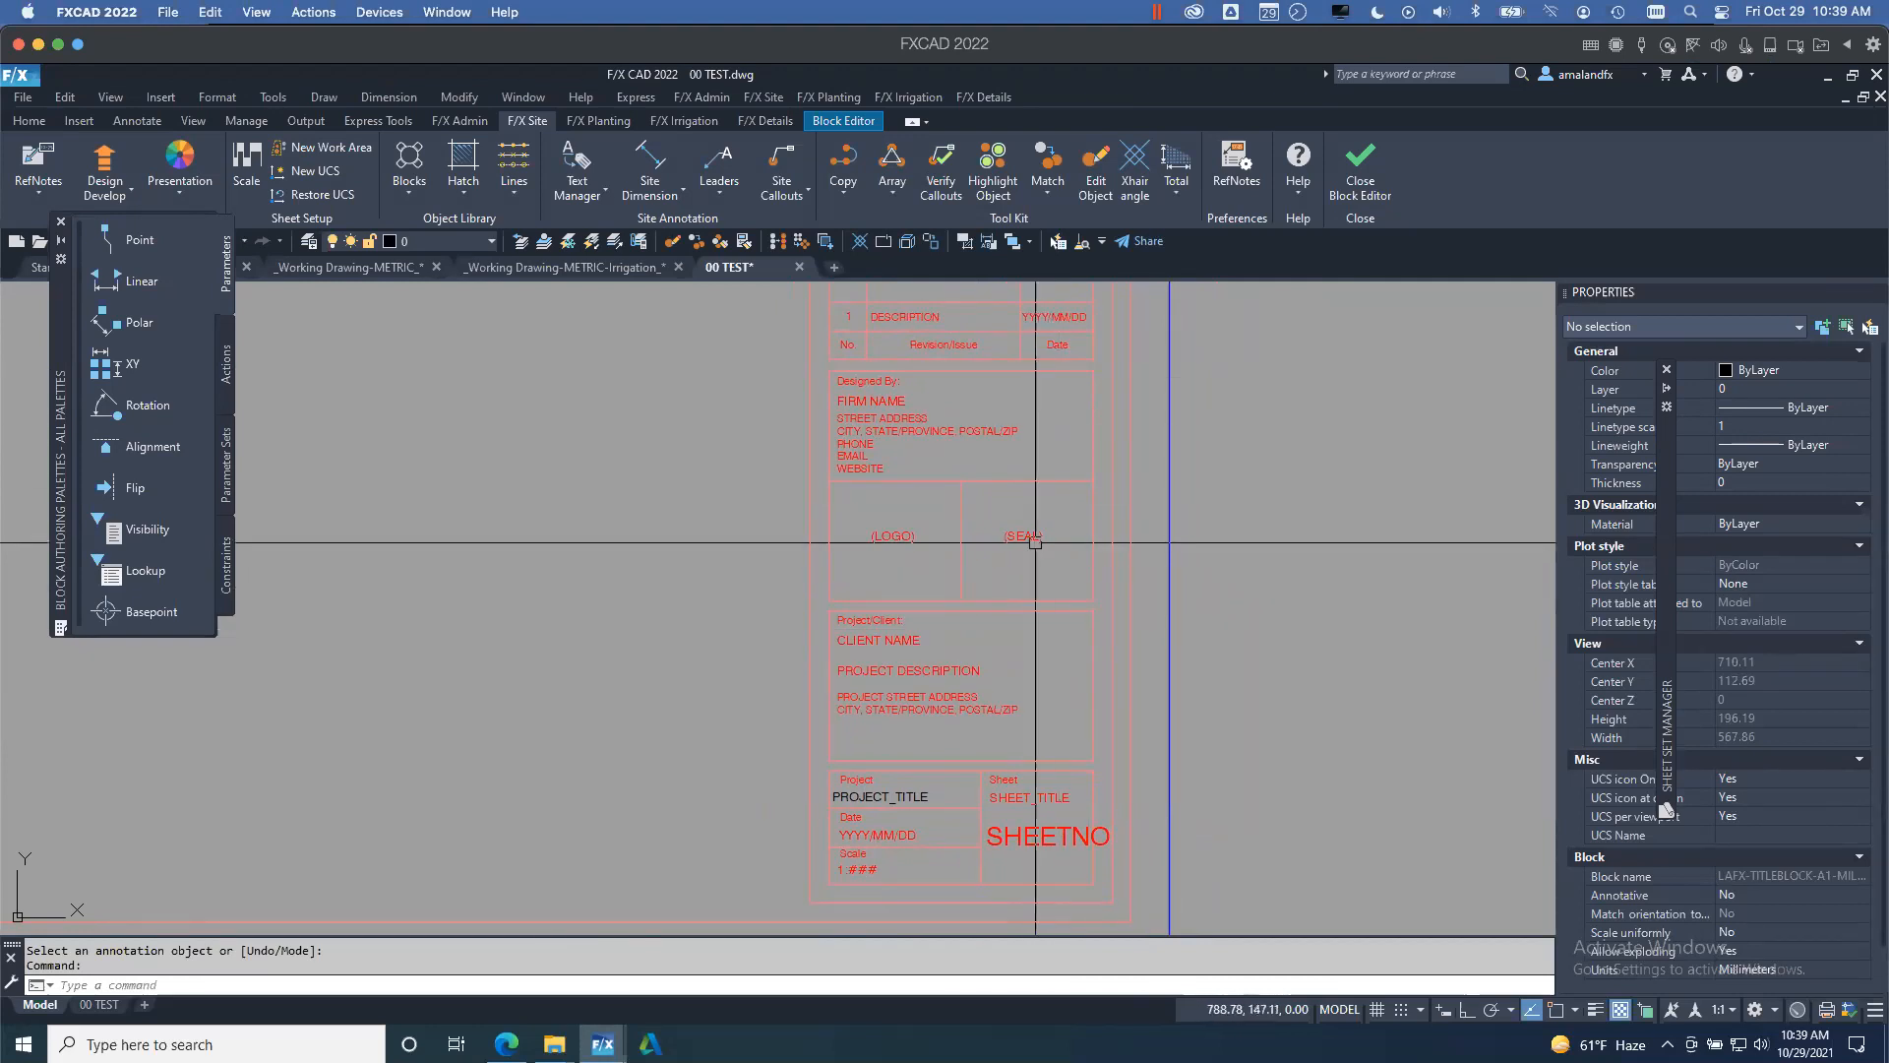
scroll(1045, 816, "up", 2)
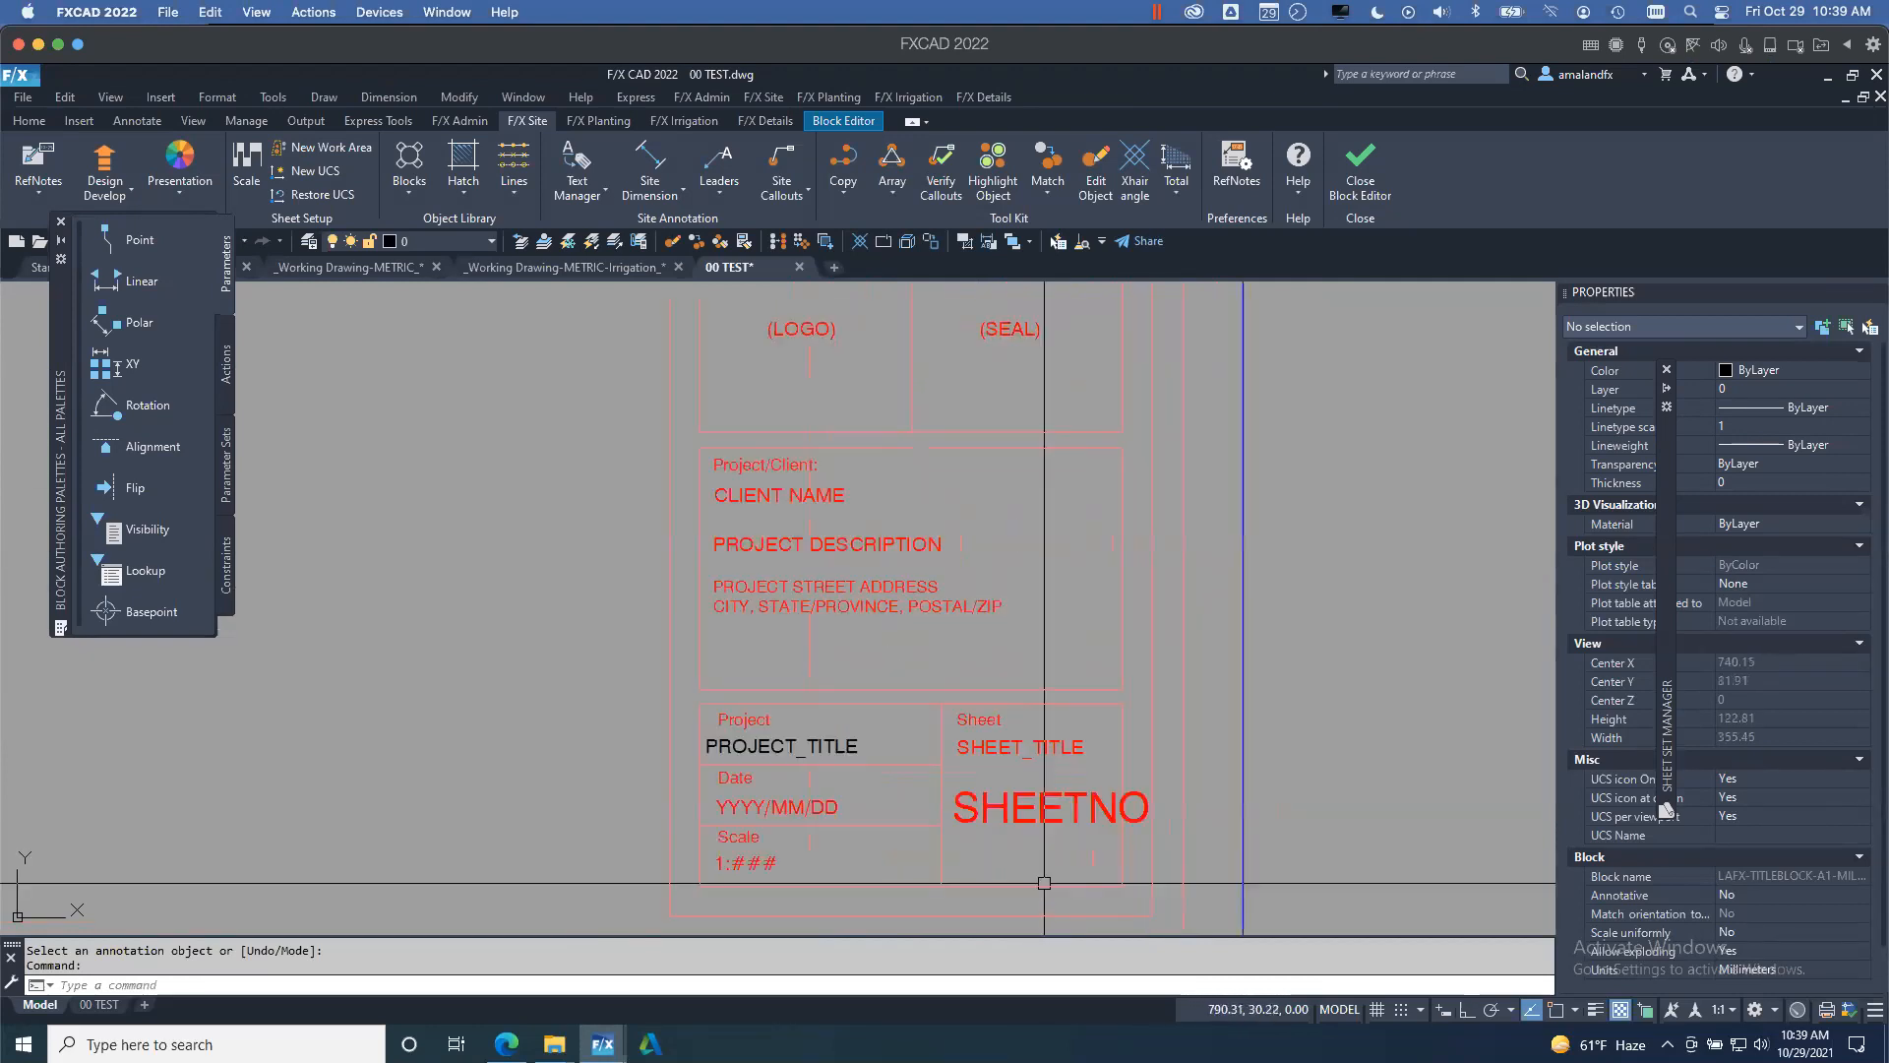
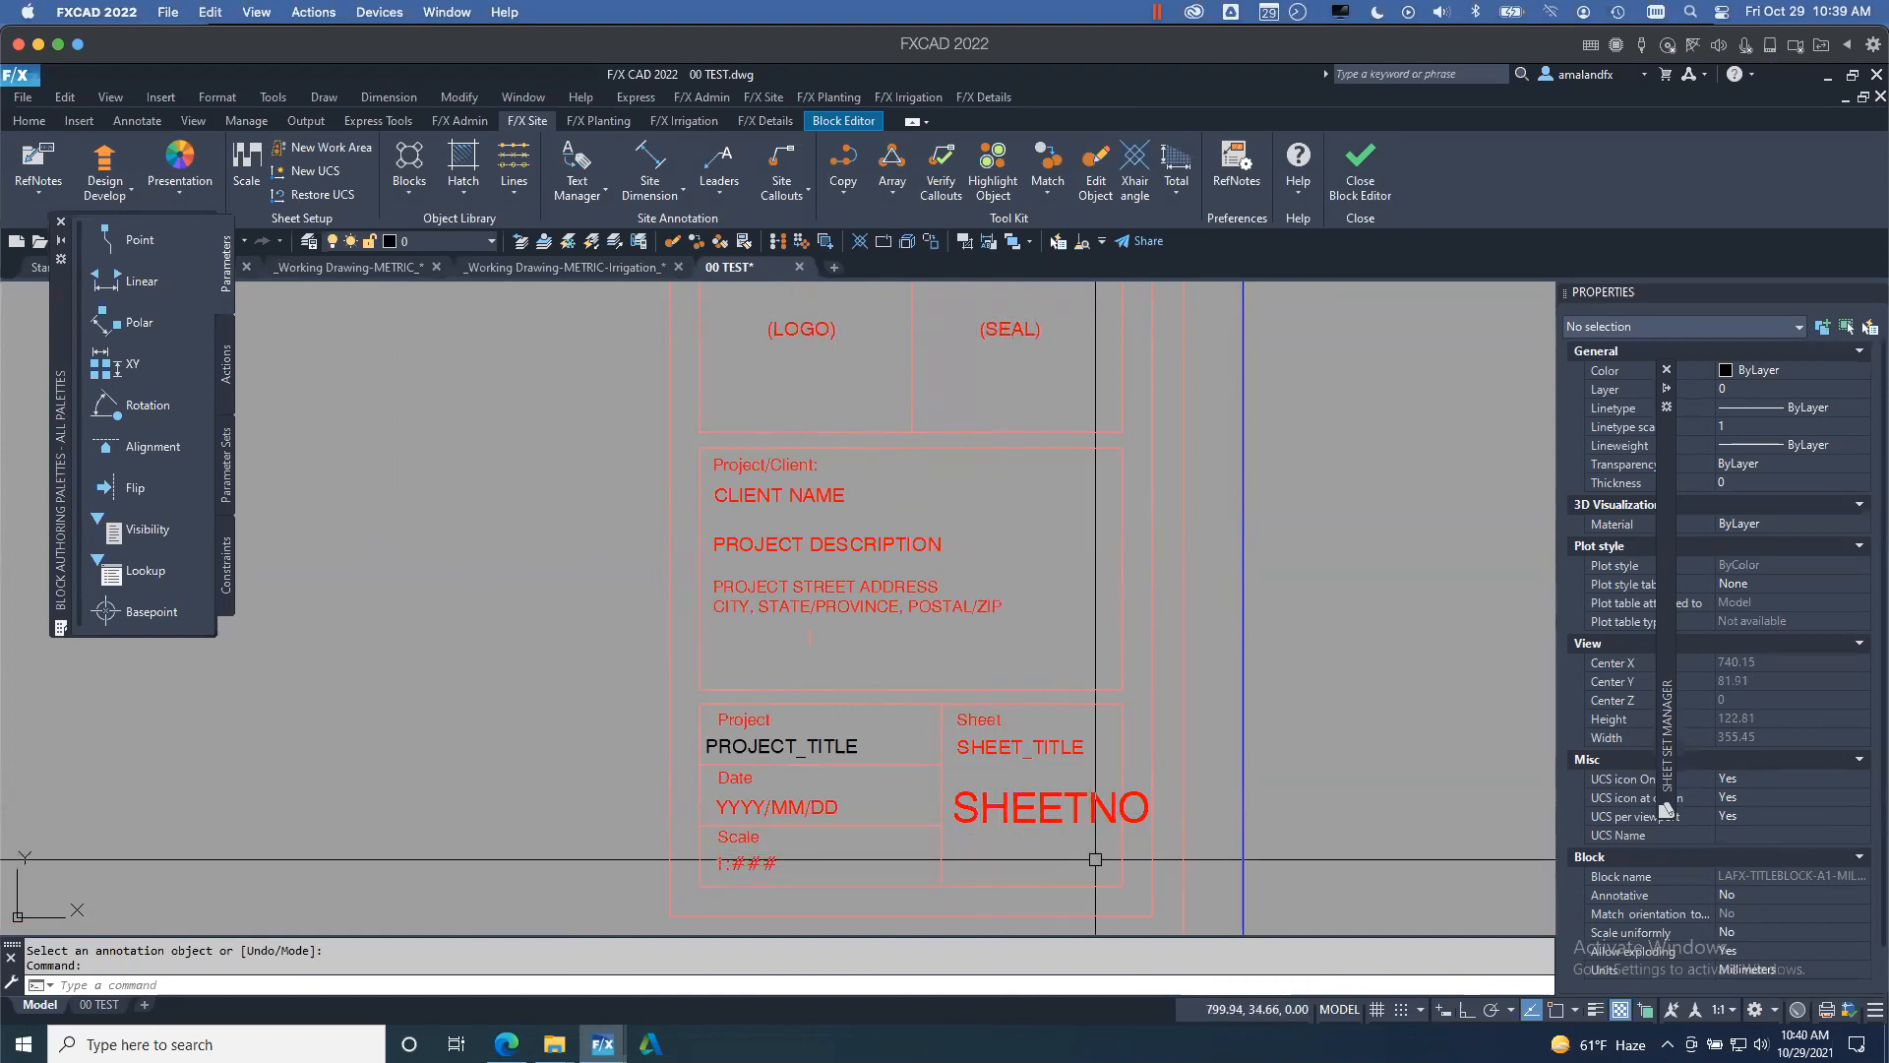
scroll(1025, 578, "down", 5)
scroll(995, 575, "up", 5)
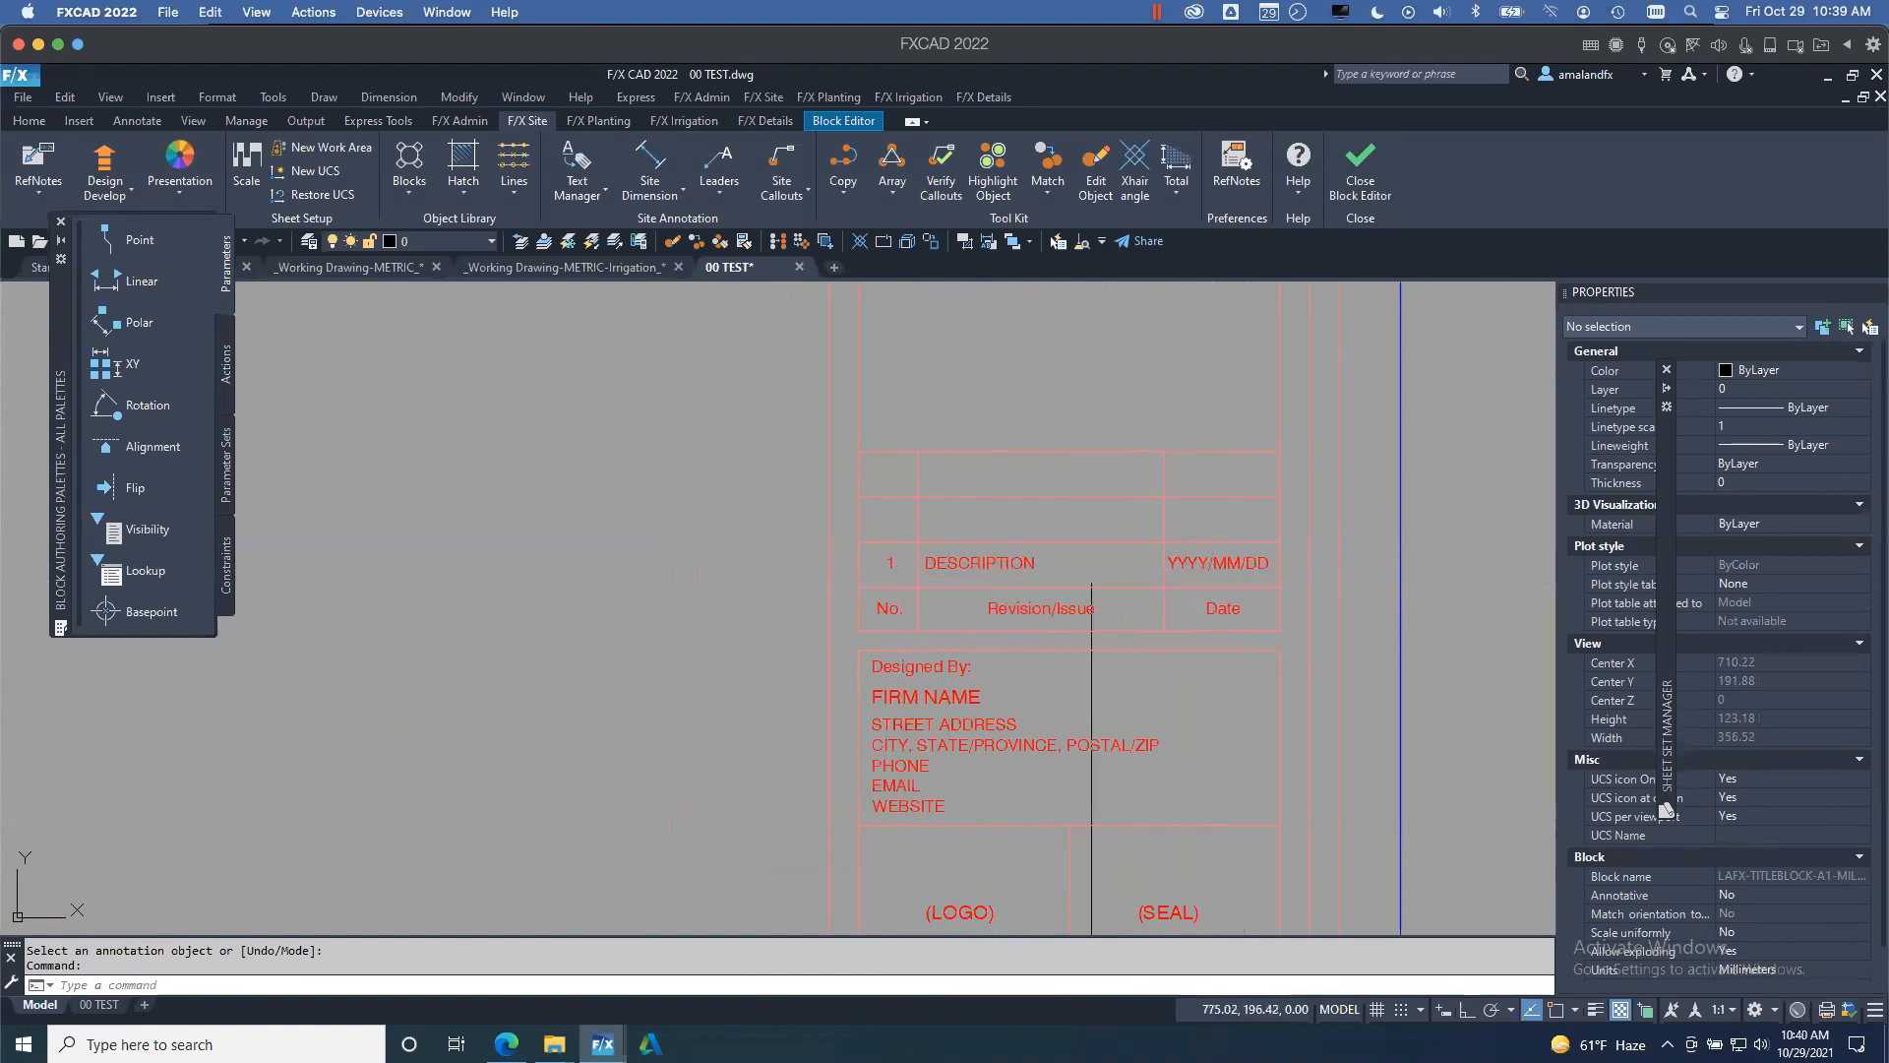
scroll(1273, 635, "down", 5)
middle_click_drag(1221, 658, 1197, 675)
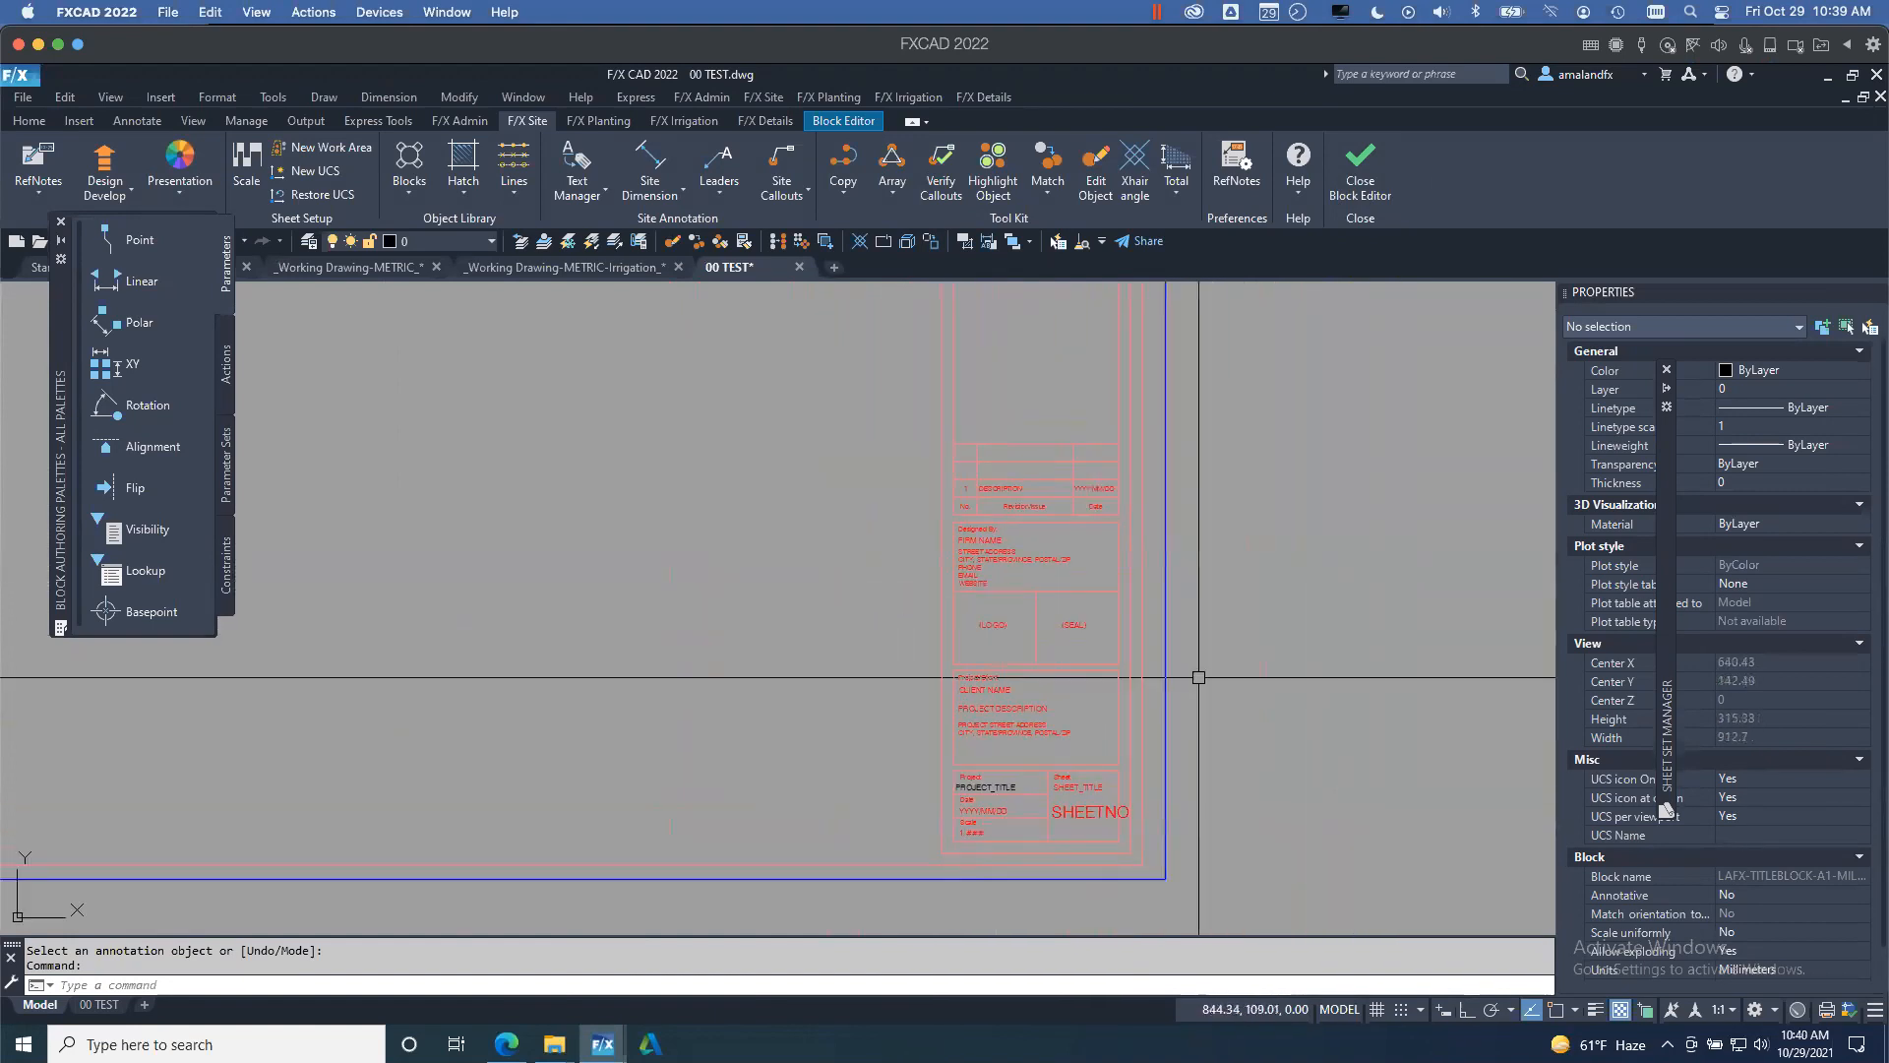
- Close the Block Editor, saving the changes to LAFX-TITLEBLOCK-A1-MILLIMETRES, and inspect the title block on the 00 TEST layout
left_click(1381, 183)
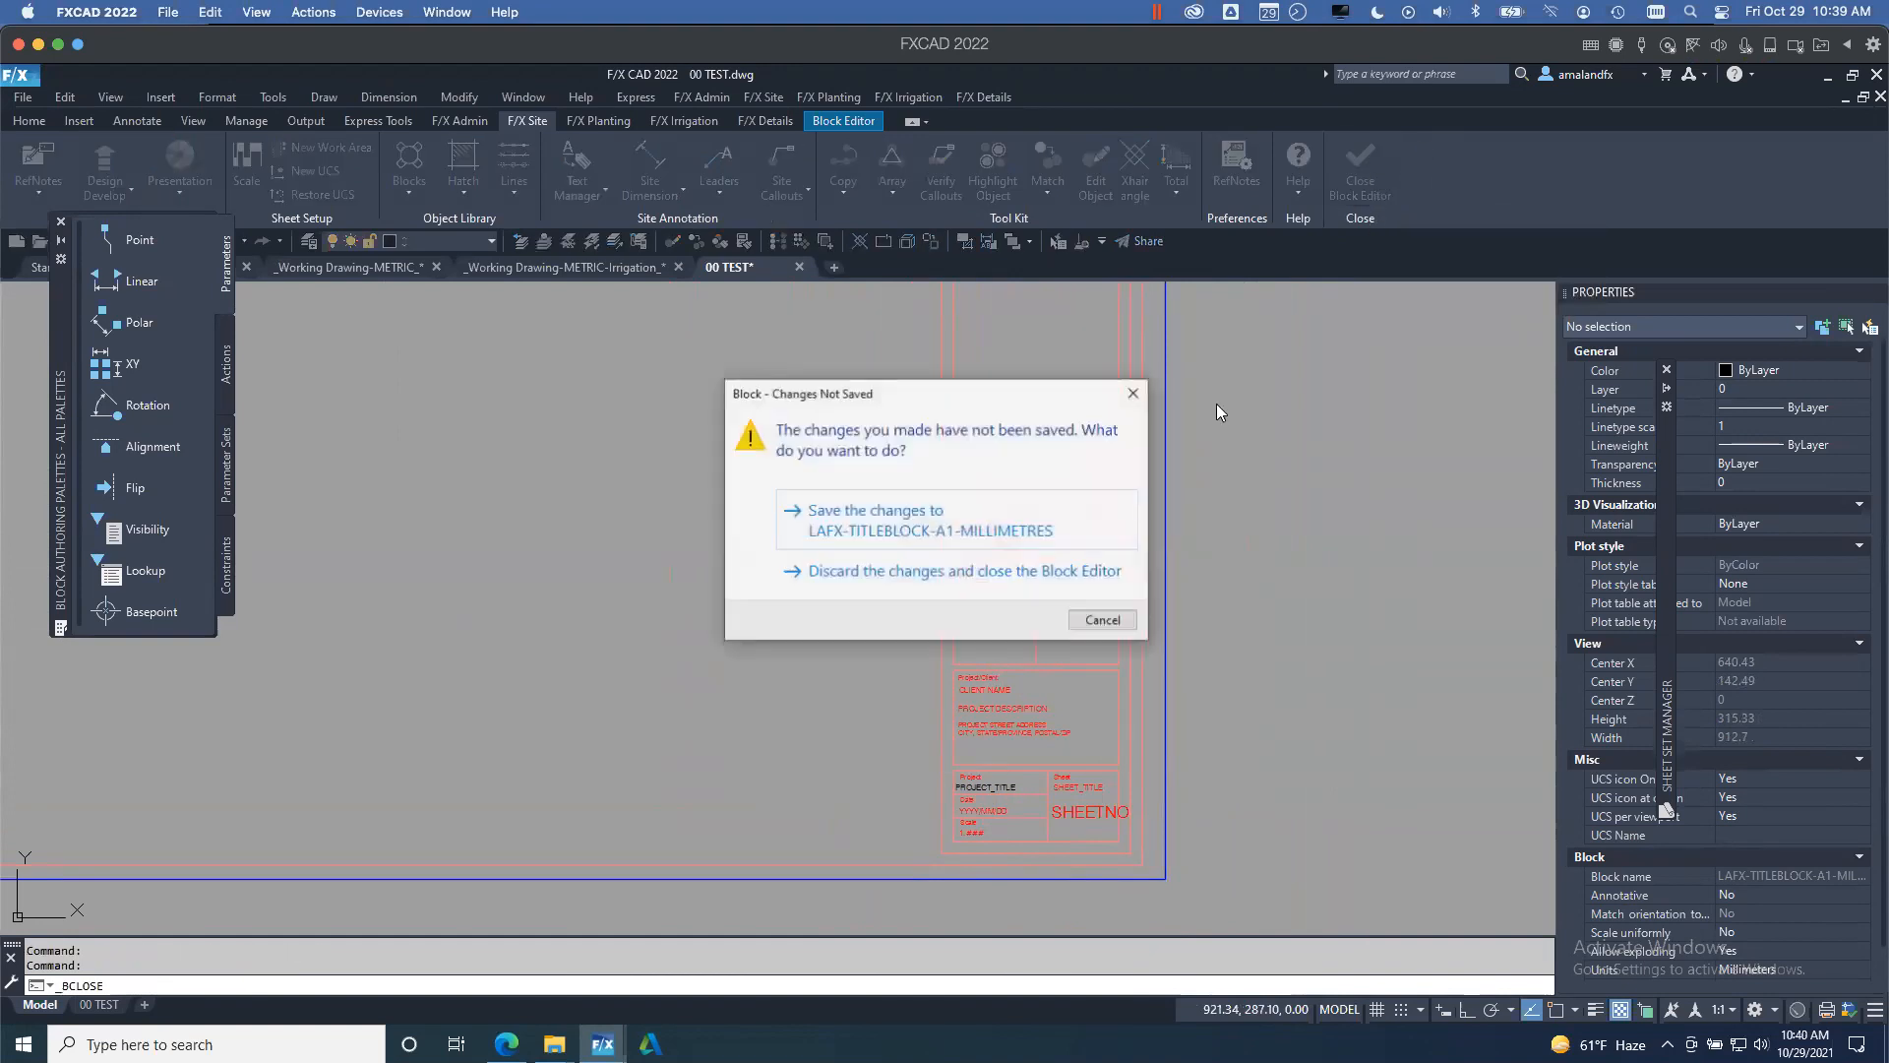
left_click(954, 516)
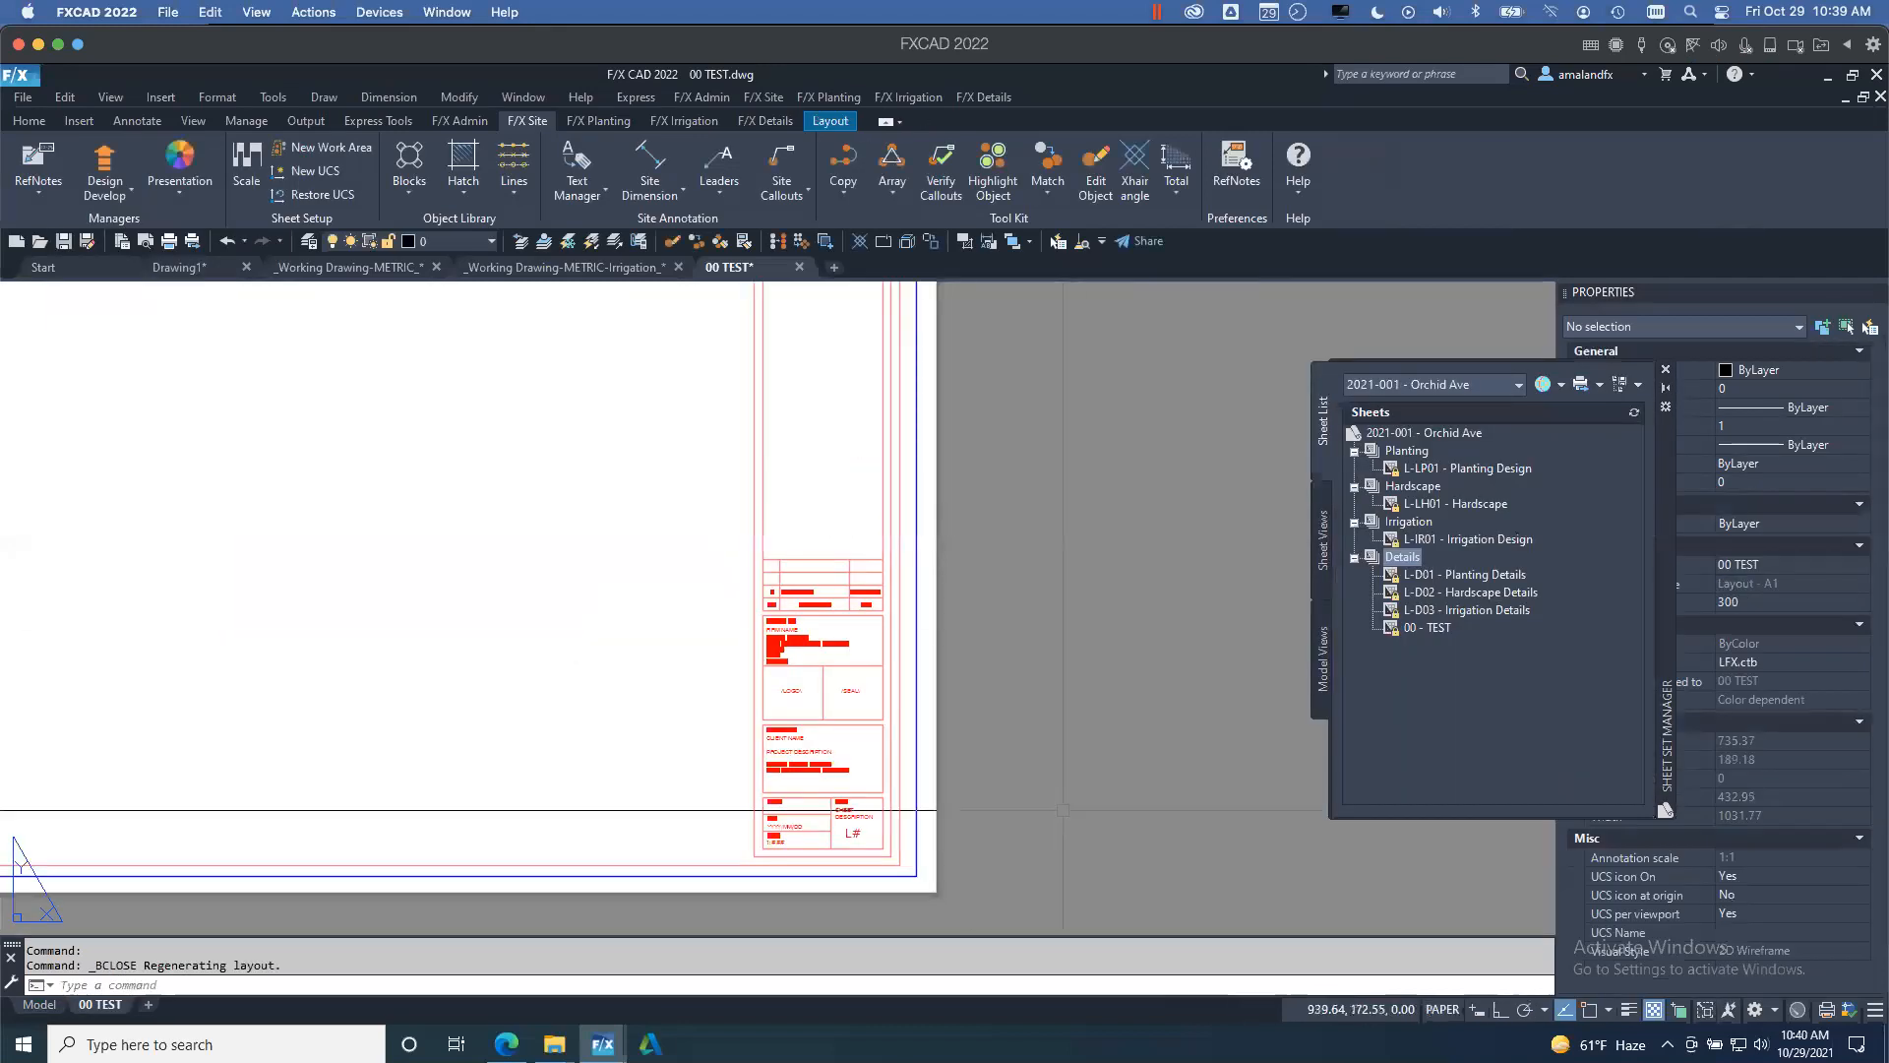
scroll(833, 825, "up", 2)
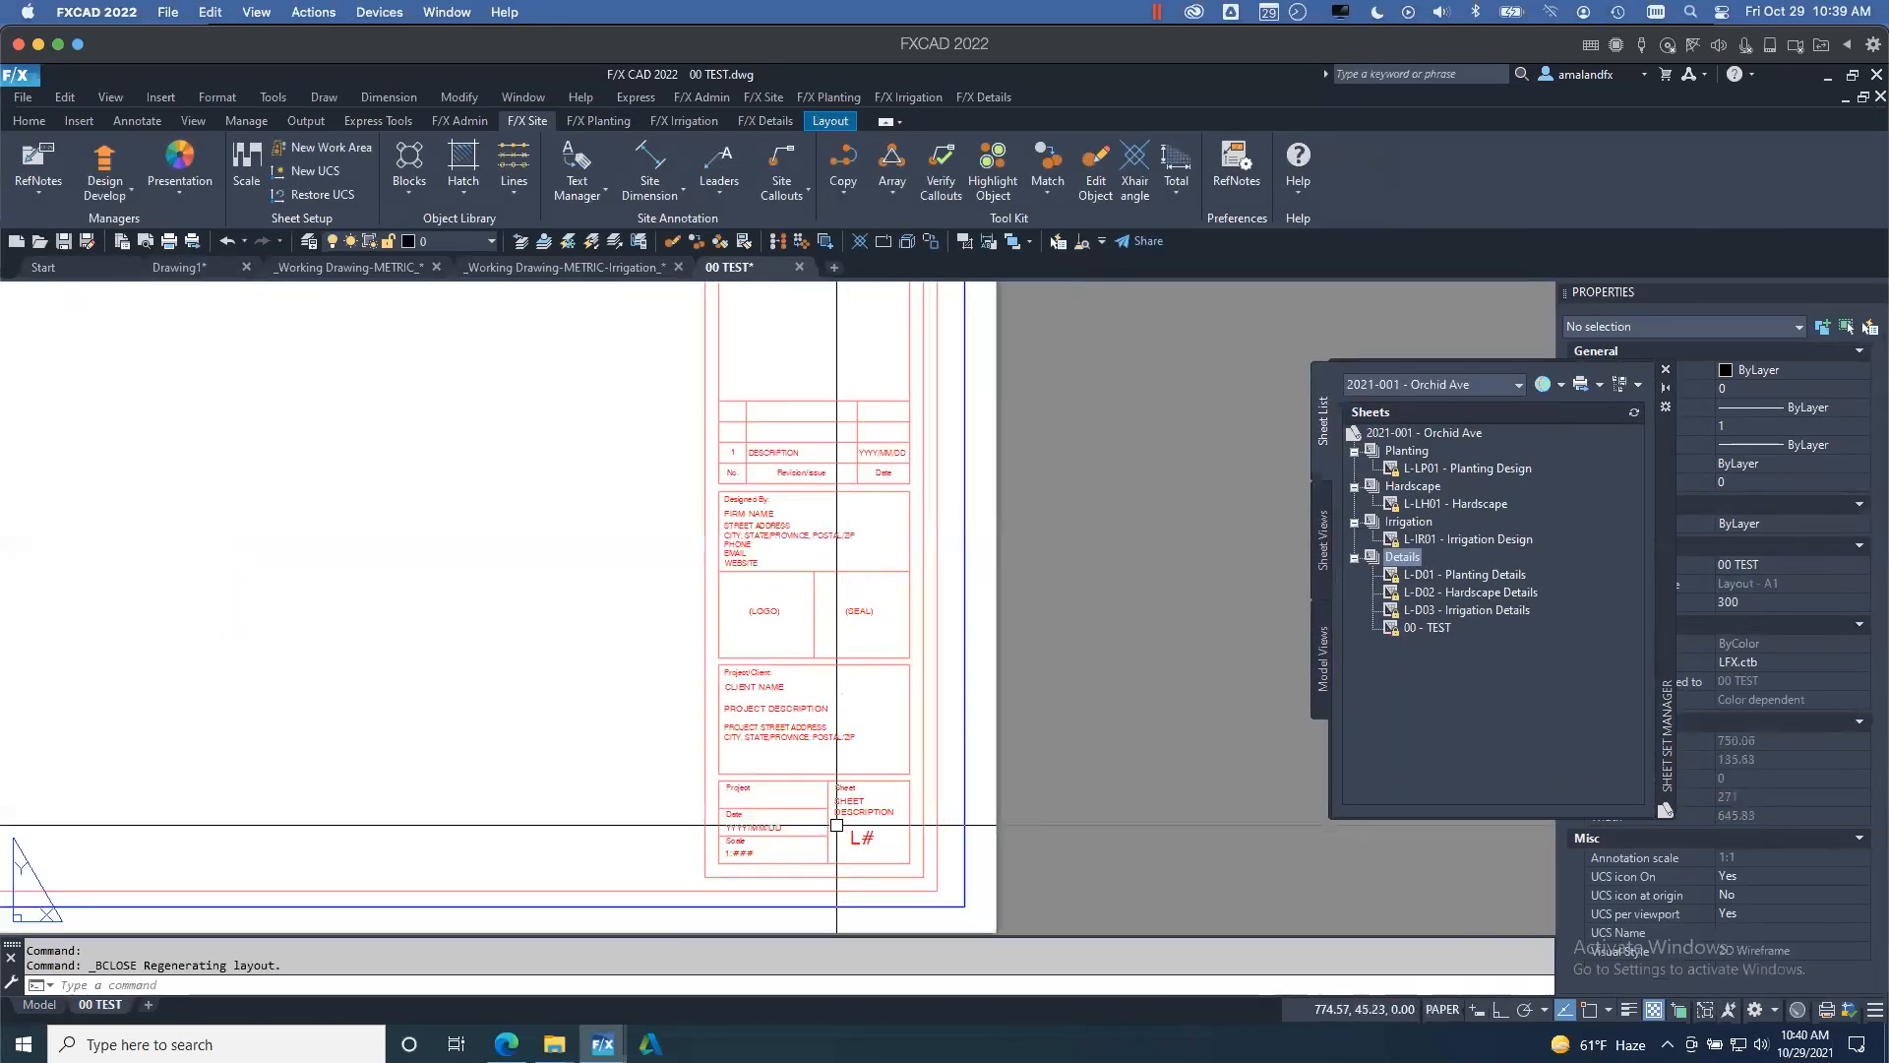
middle_click_drag(923, 481, 1012, 590)
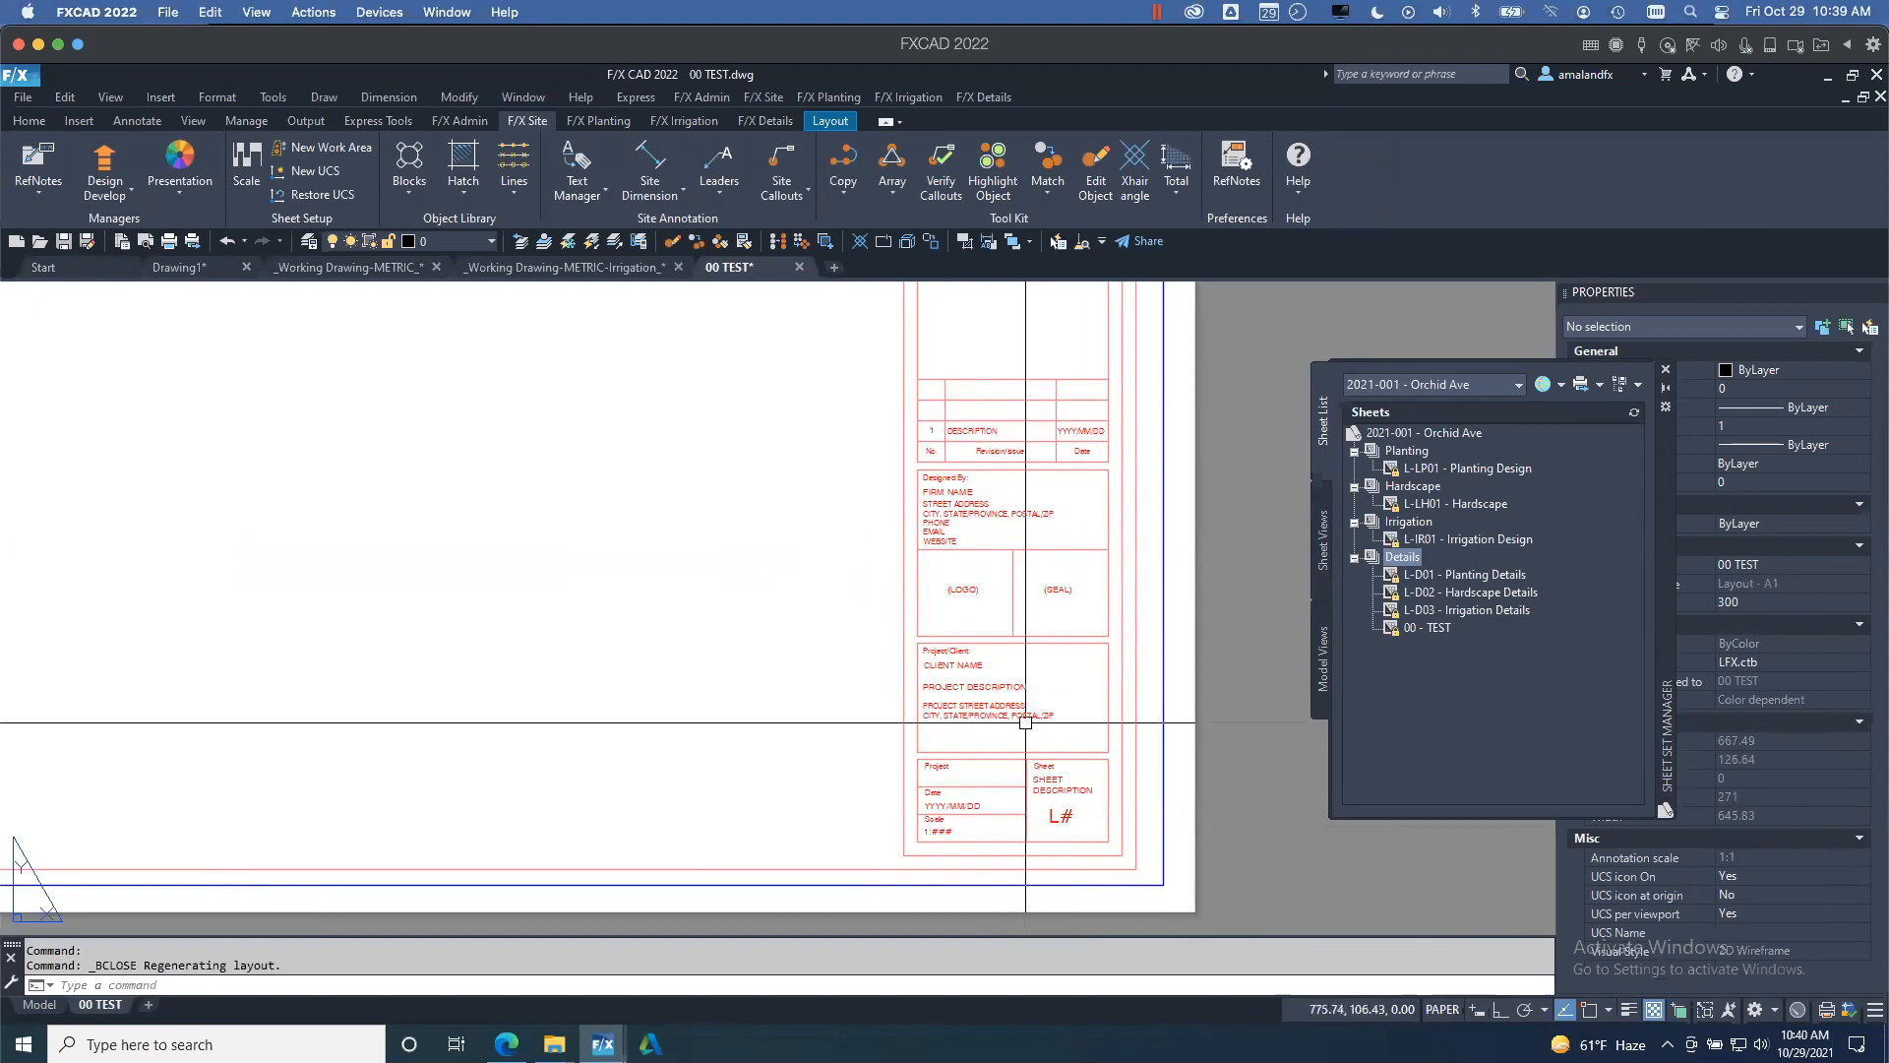
- Replace the title block on the 00 TEST layout with a fresh LAFX-TITLEBLOCK-A1-MILLIMETRES block at 0,0, scale 1000, accepting its attribute values
left_click(1083, 637)
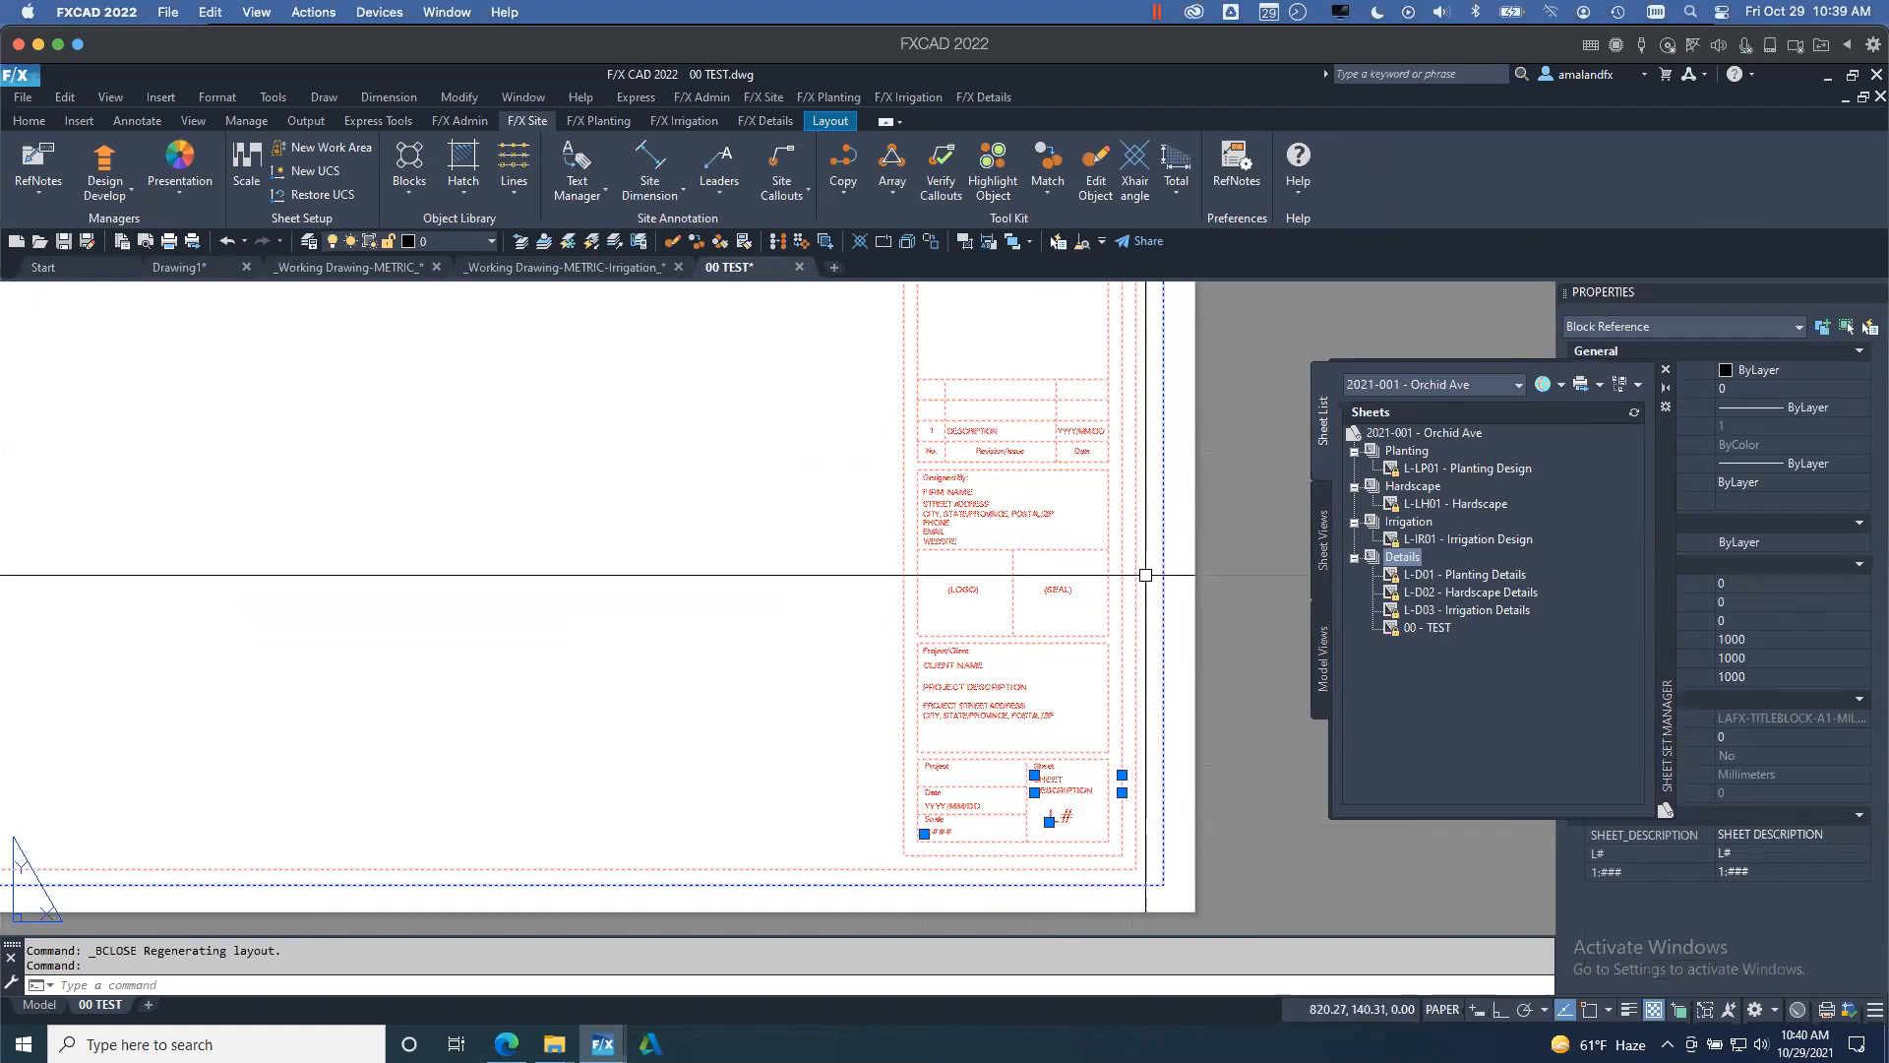
key("Delete")
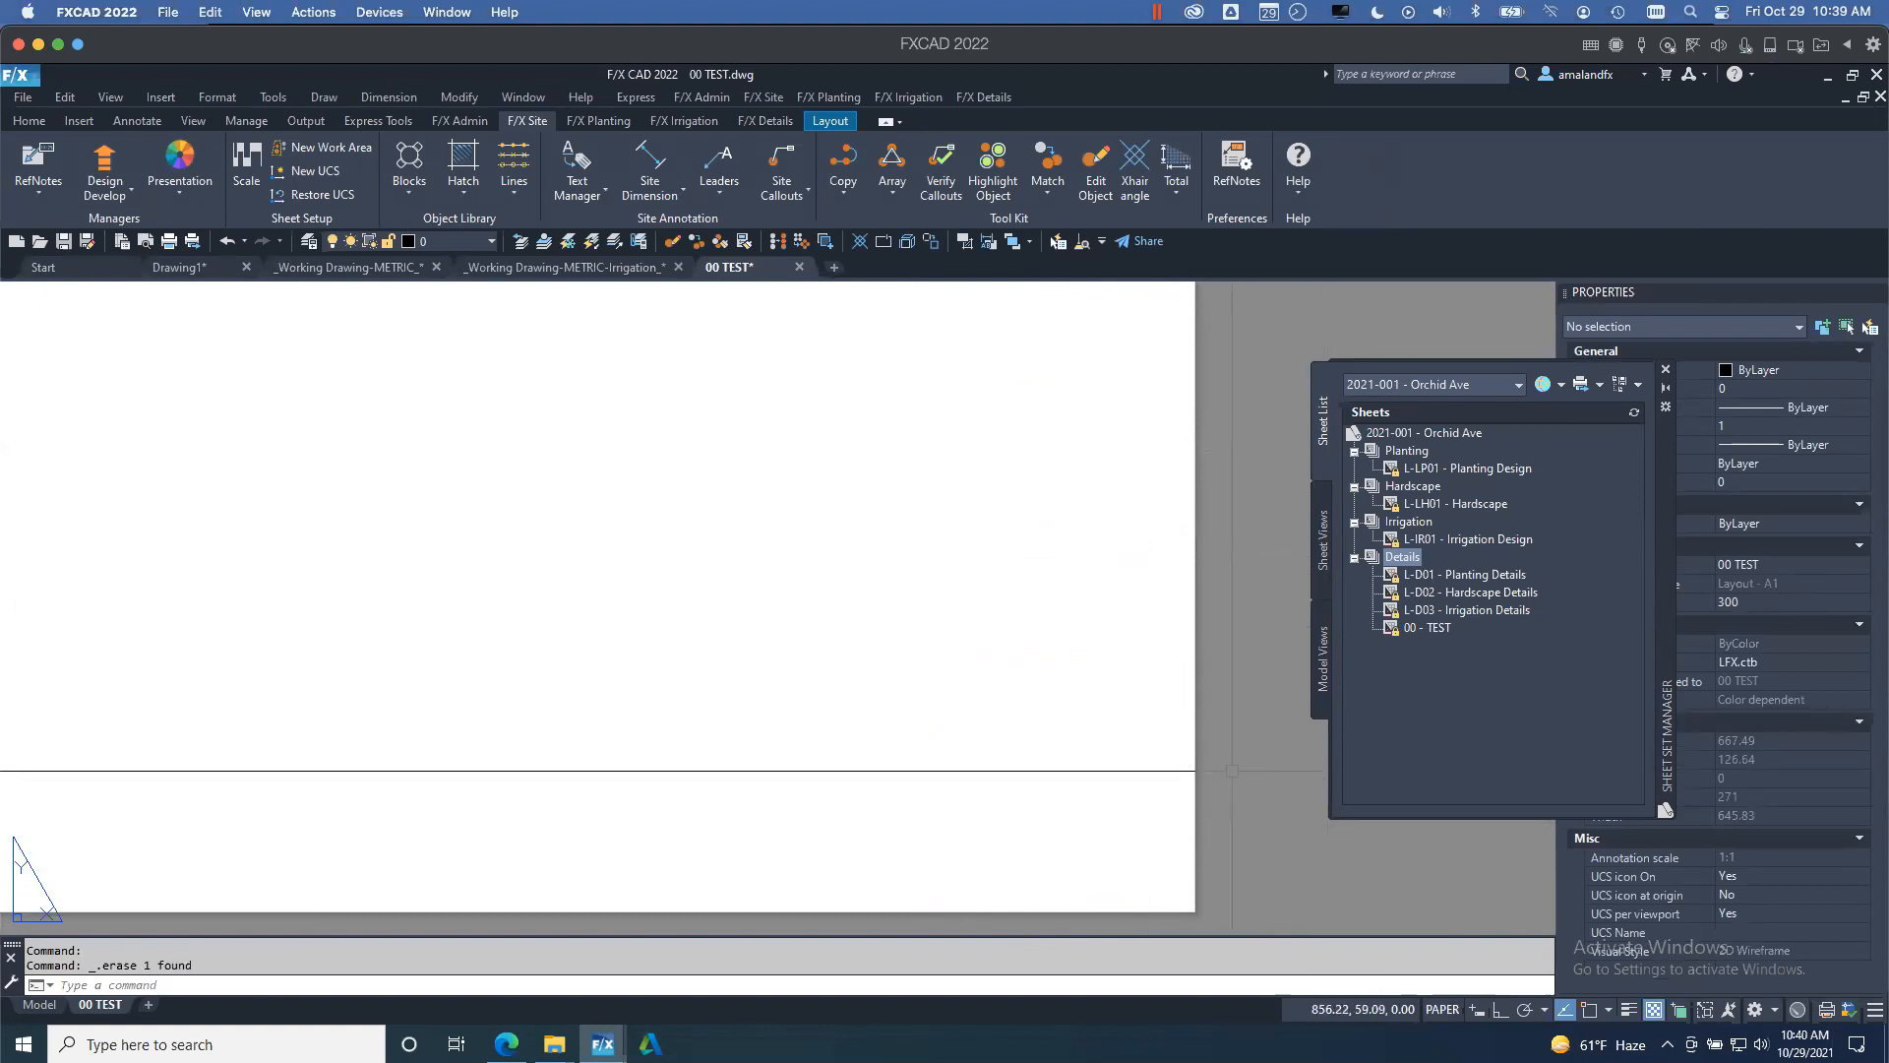
key("Return")
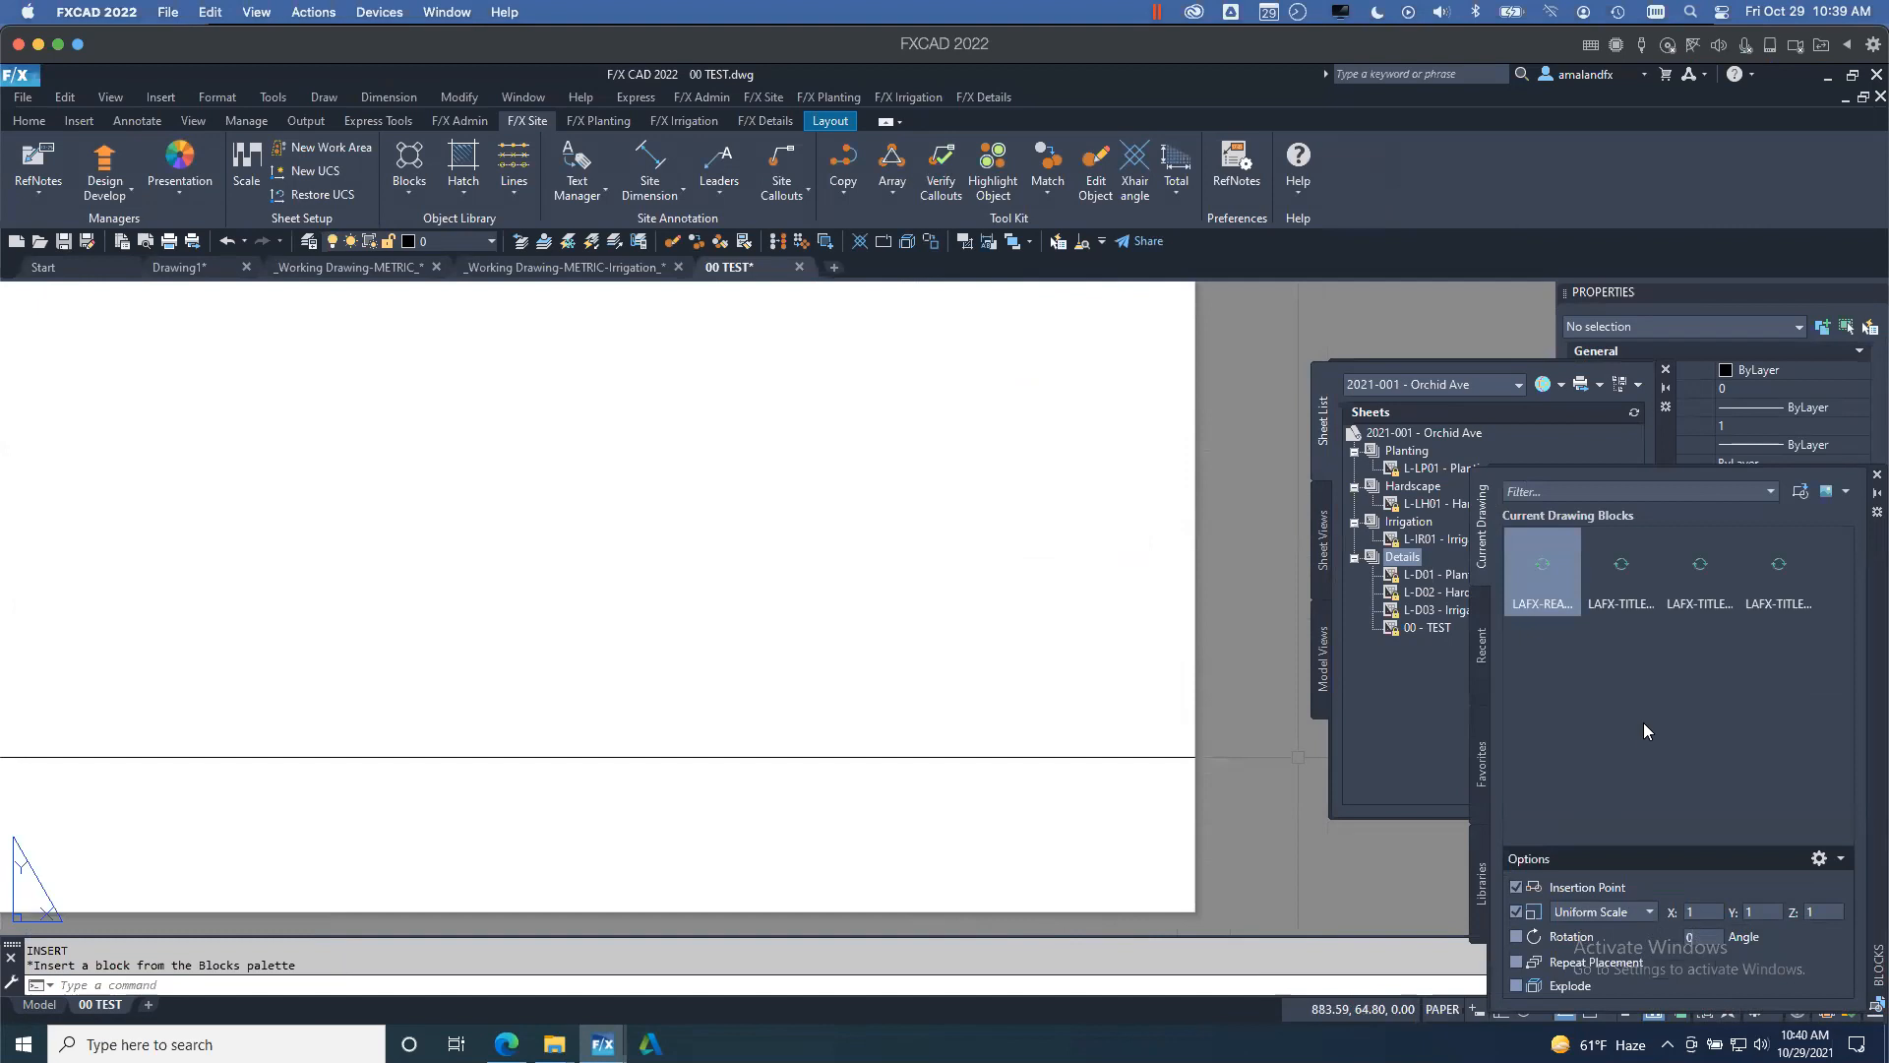
left_click(1630, 571)
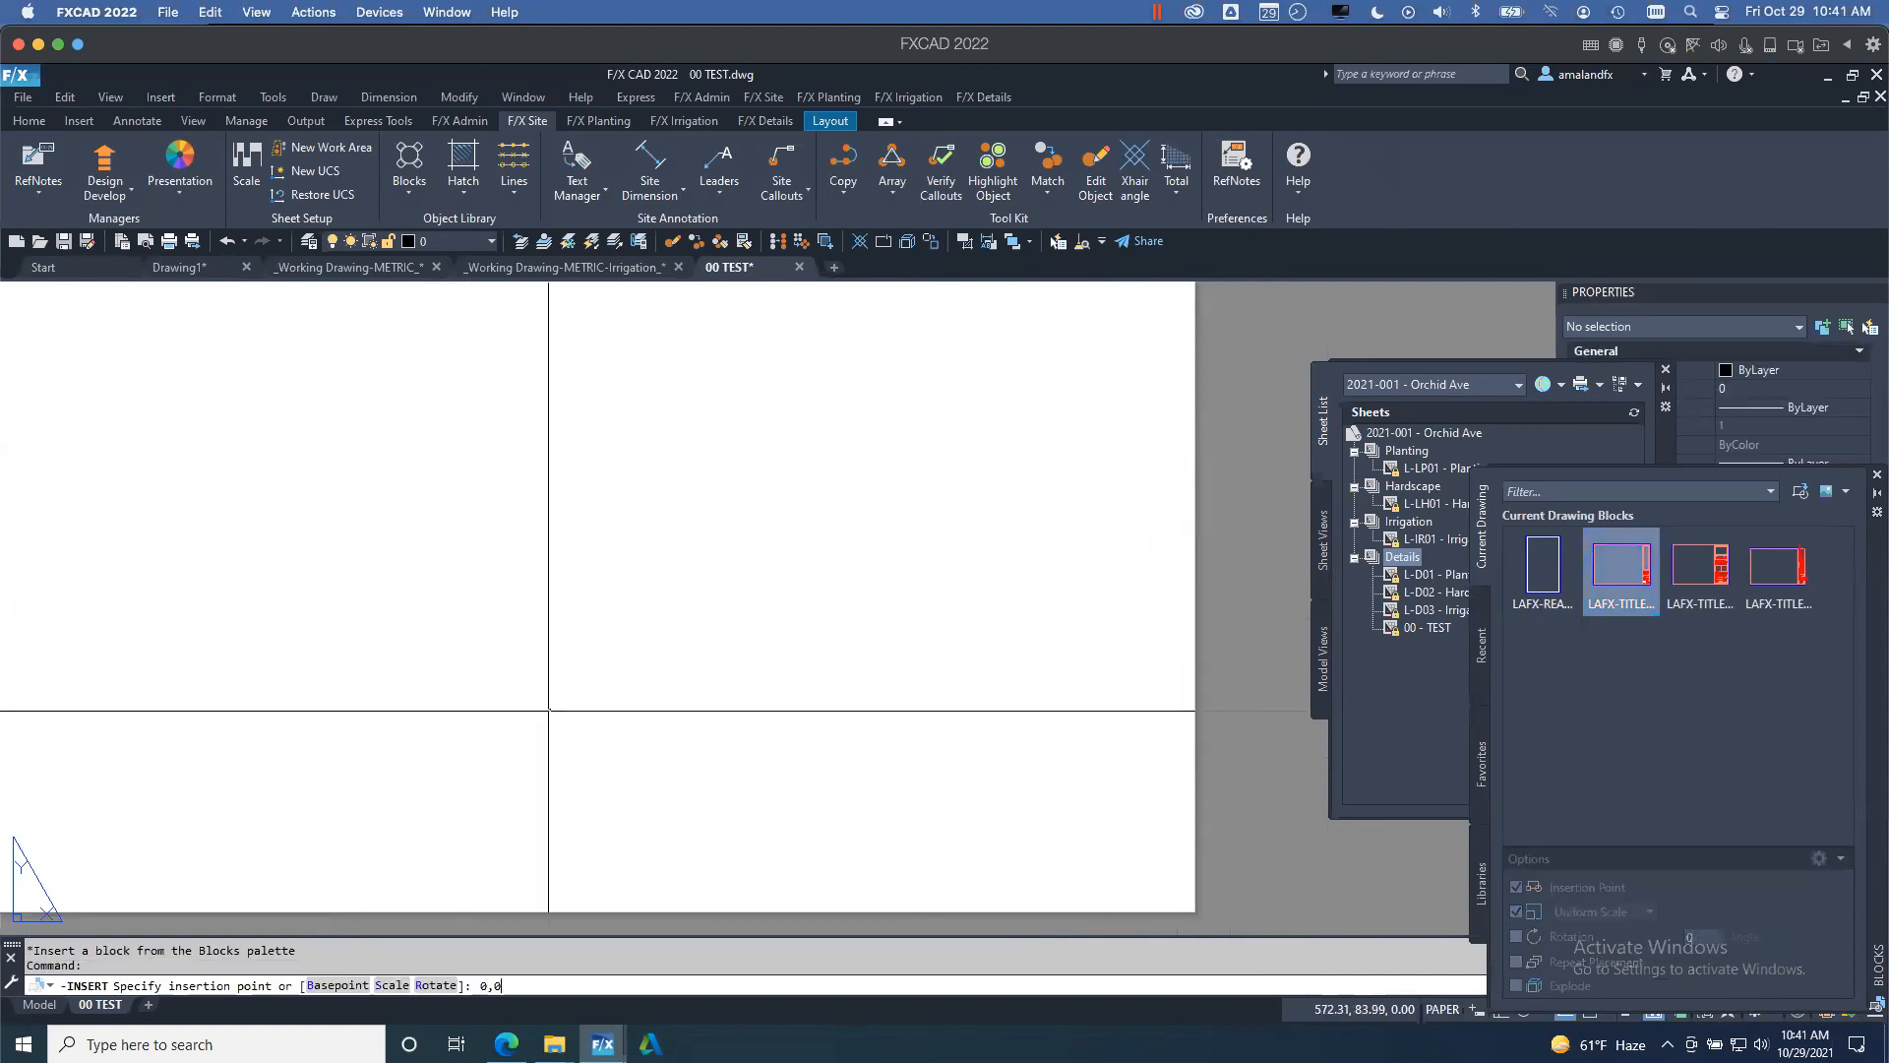
key("Return")
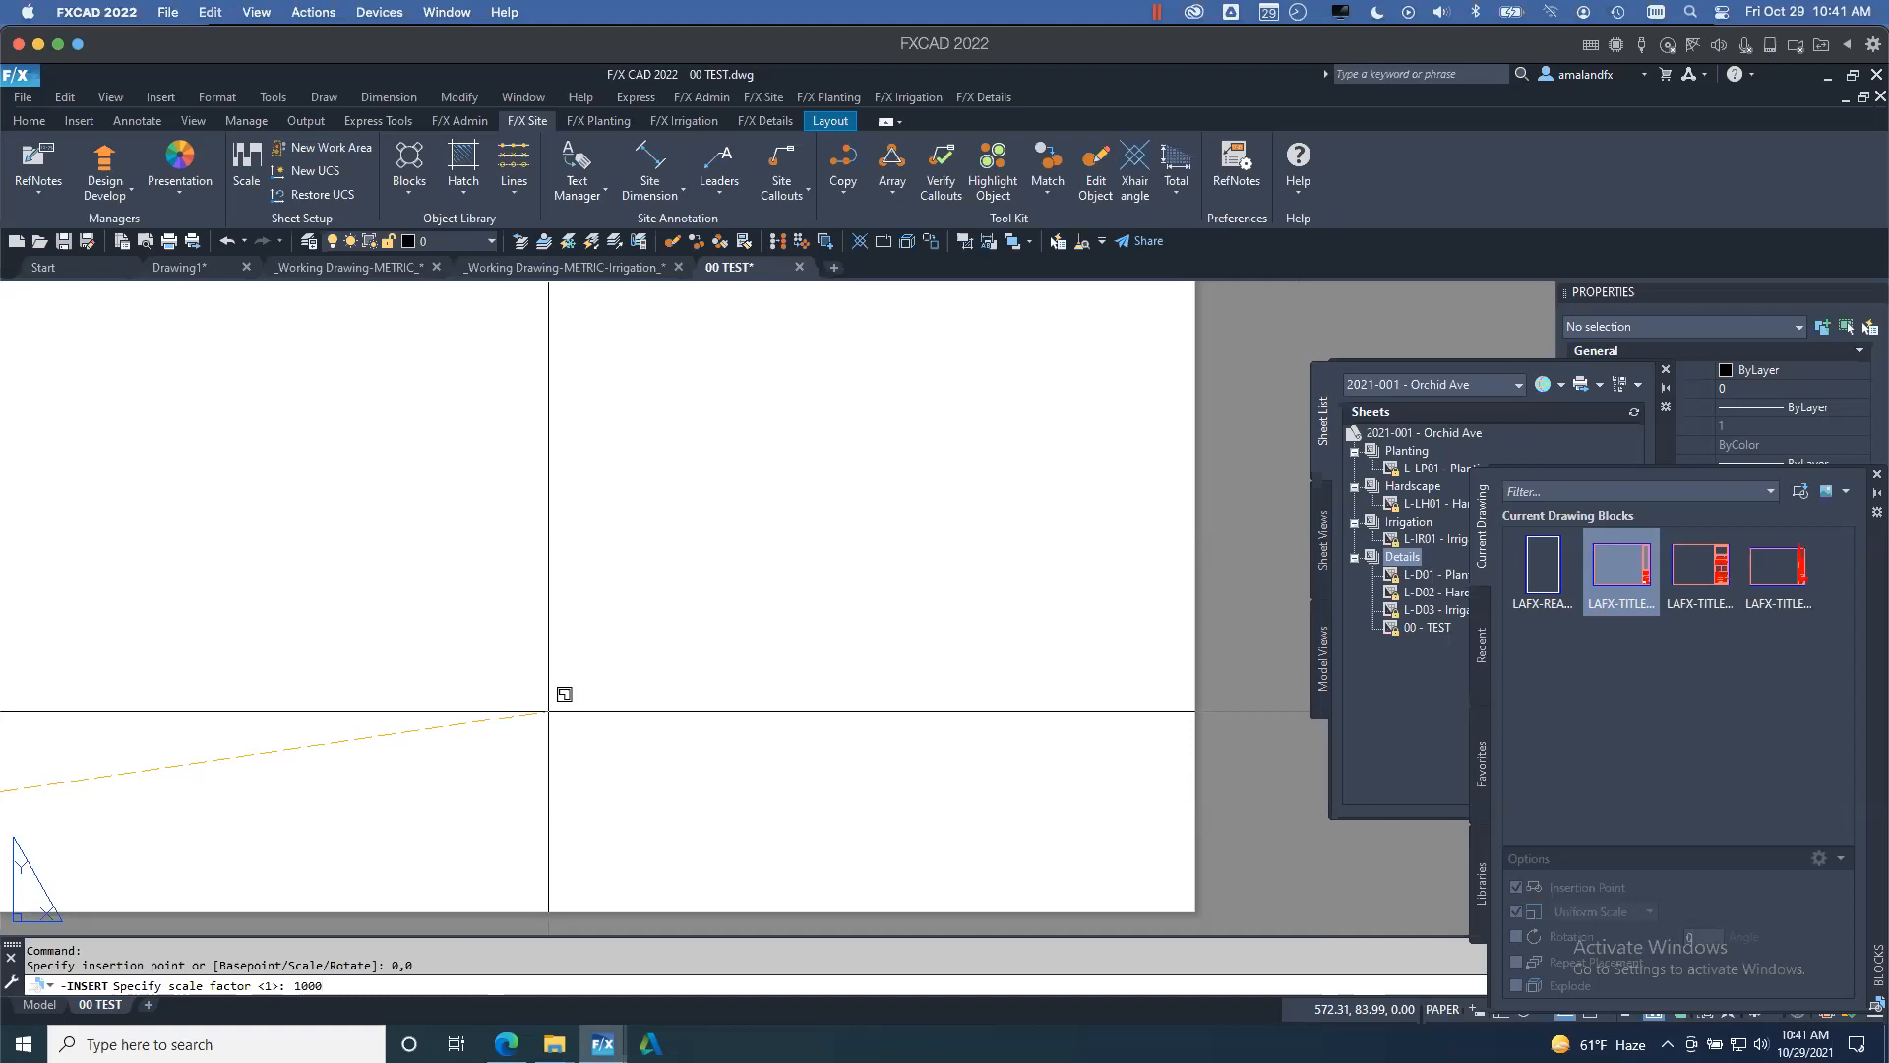
key("Return")
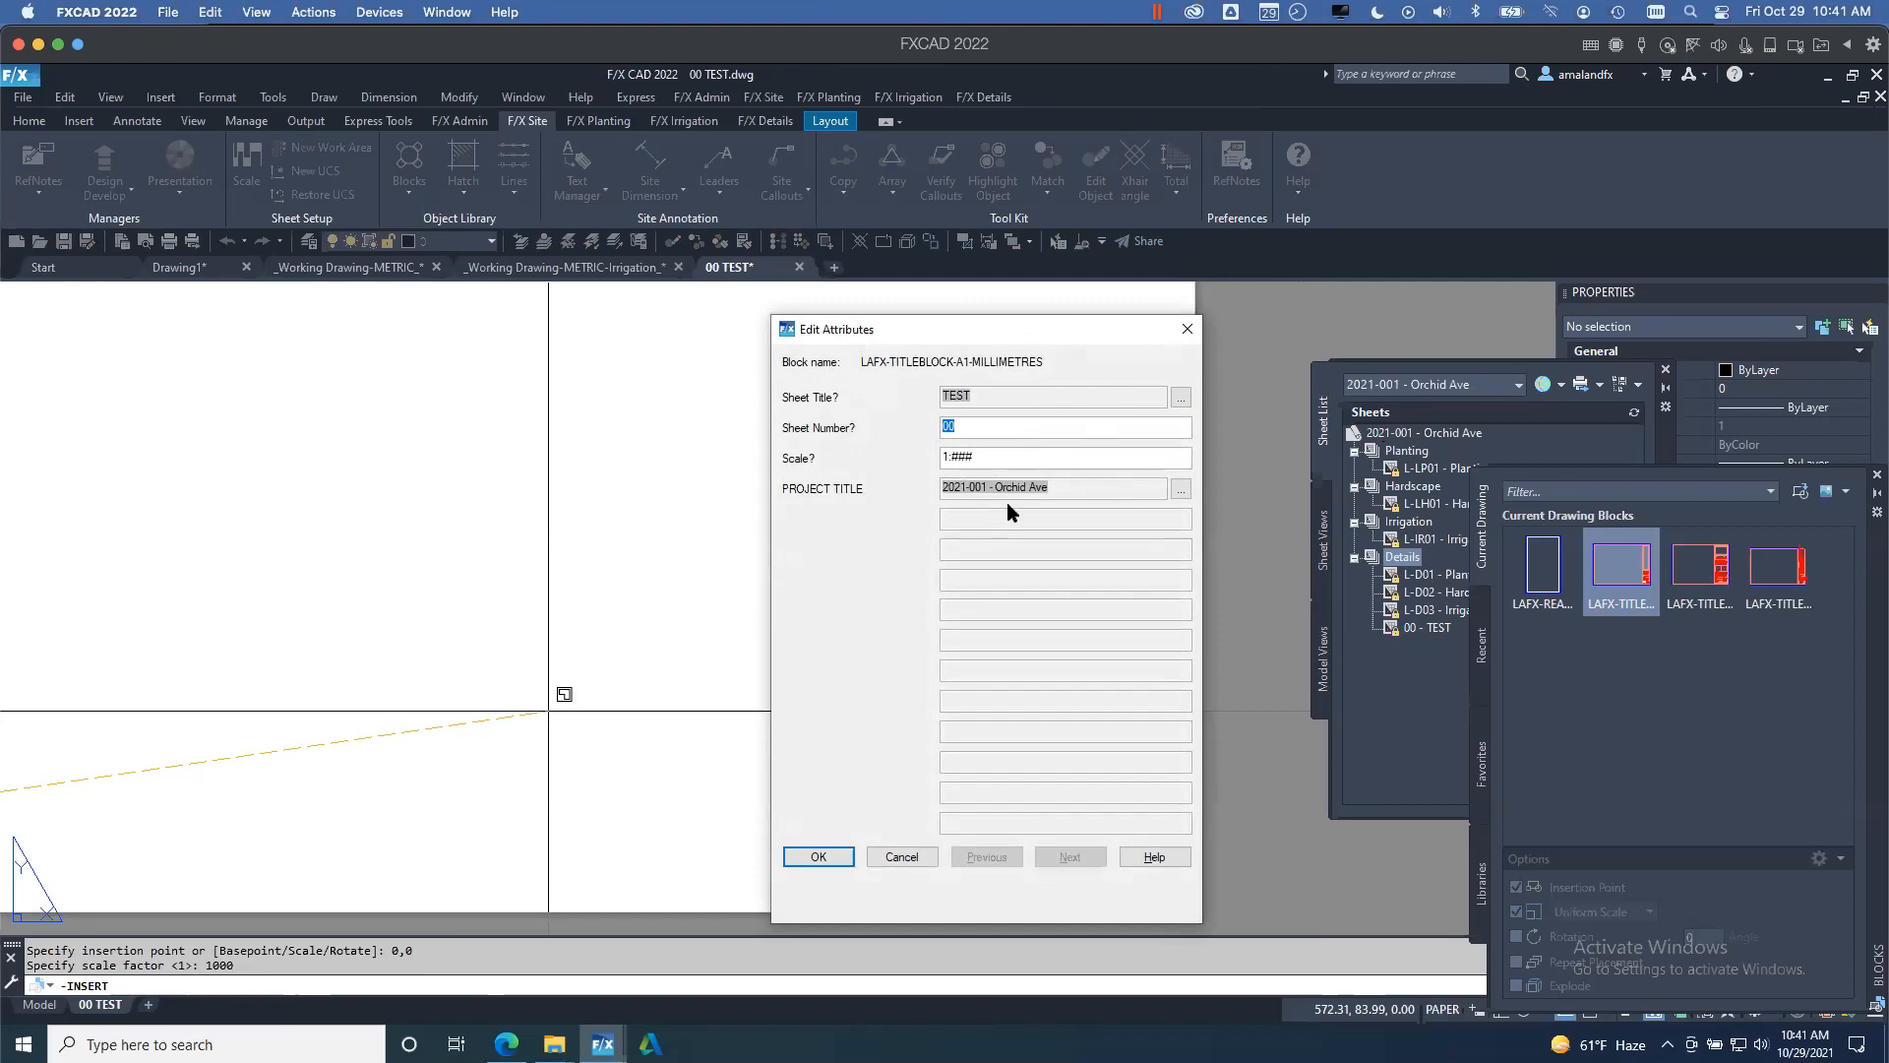
left_click(819, 856)
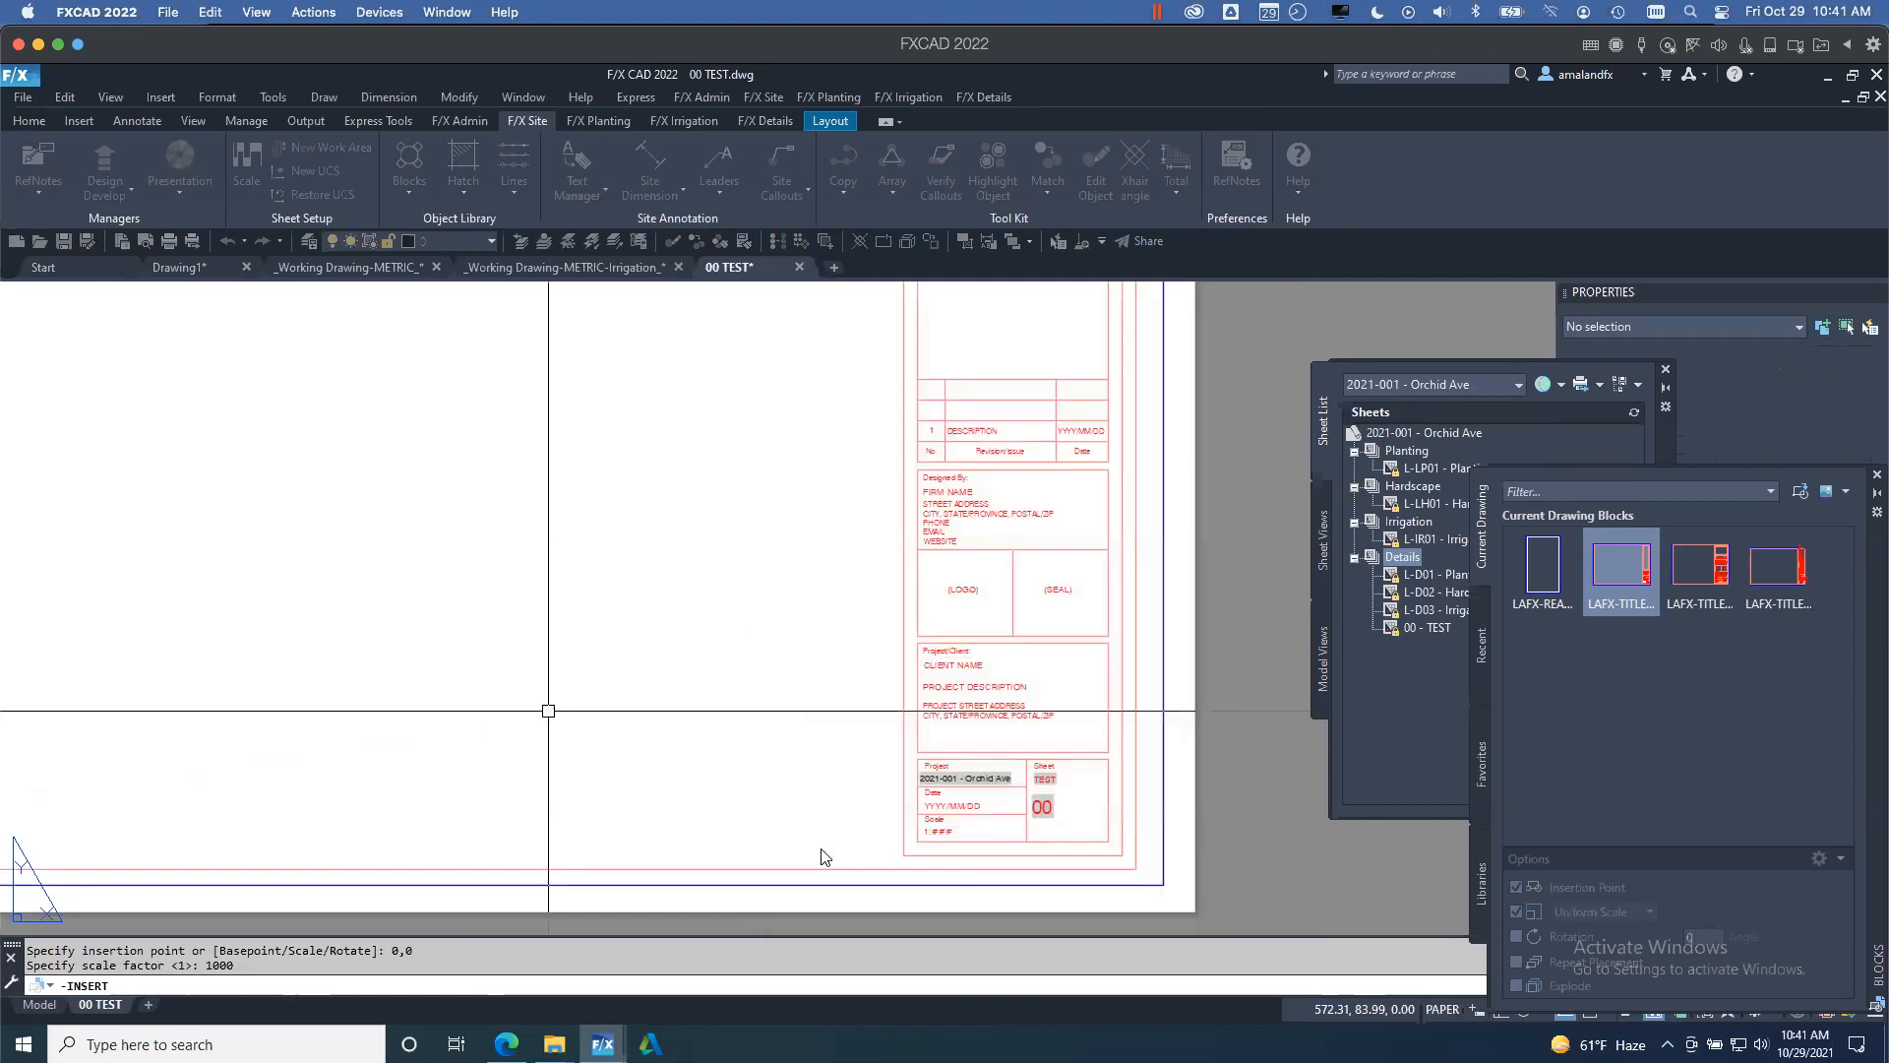
- Check the project, sheet title and sheet number fields in the reinserted title block
scroll(1023, 802, "up", 3)
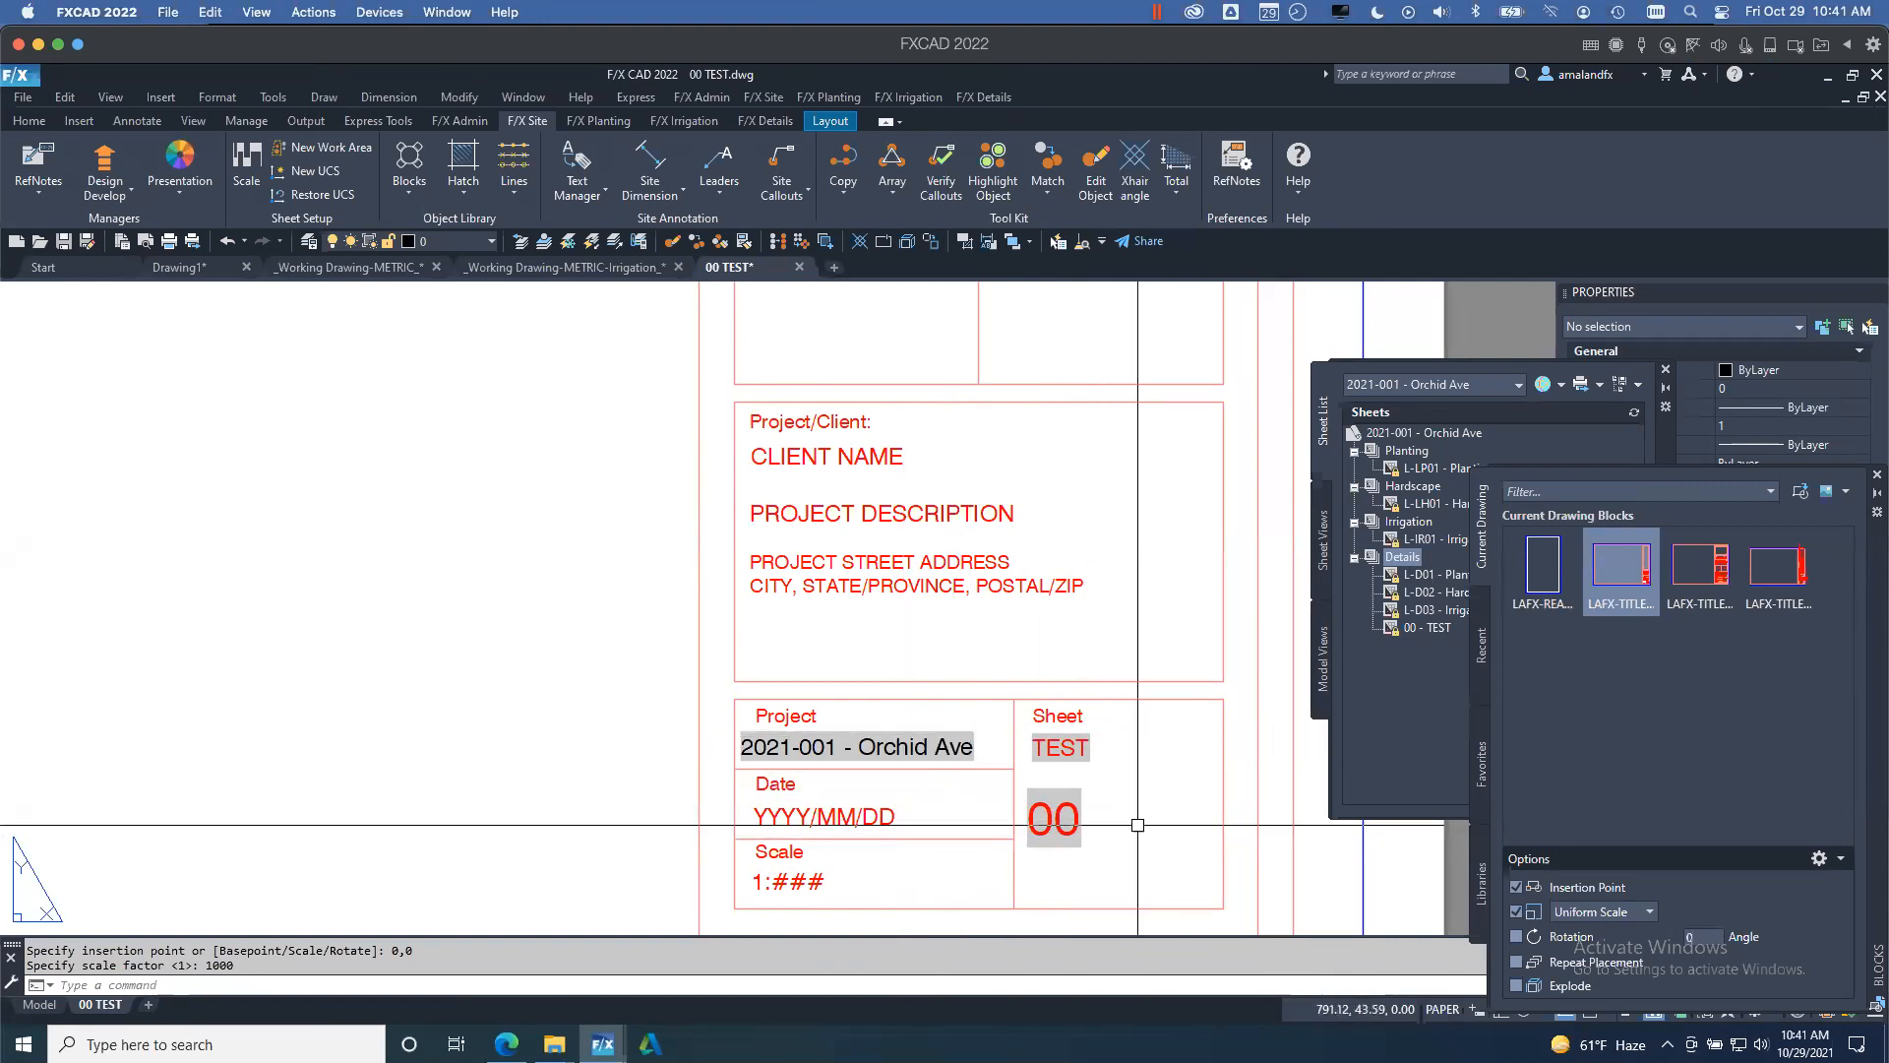
scroll(1131, 803, "down", 3)
middle_click_drag(1141, 825, 1094, 800)
scroll(1023, 782, "down", 2)
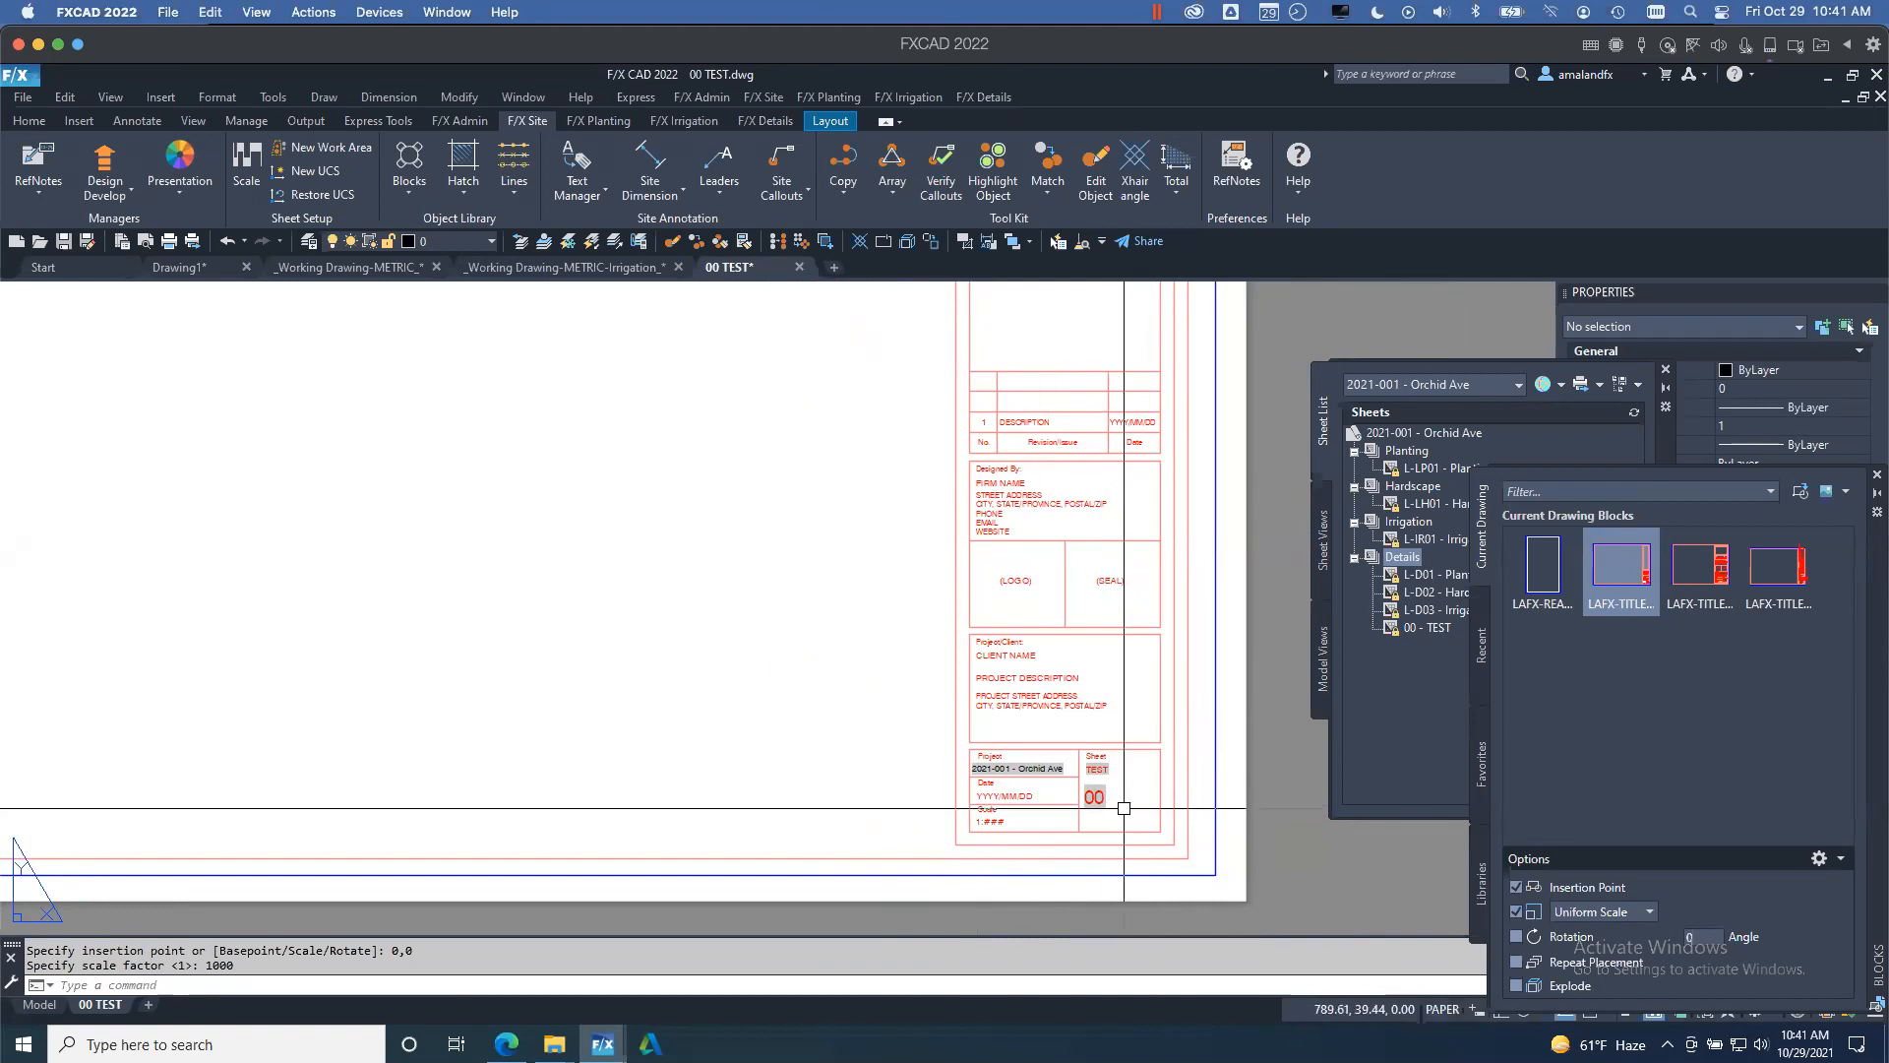
scroll(1124, 807, "down", 2)
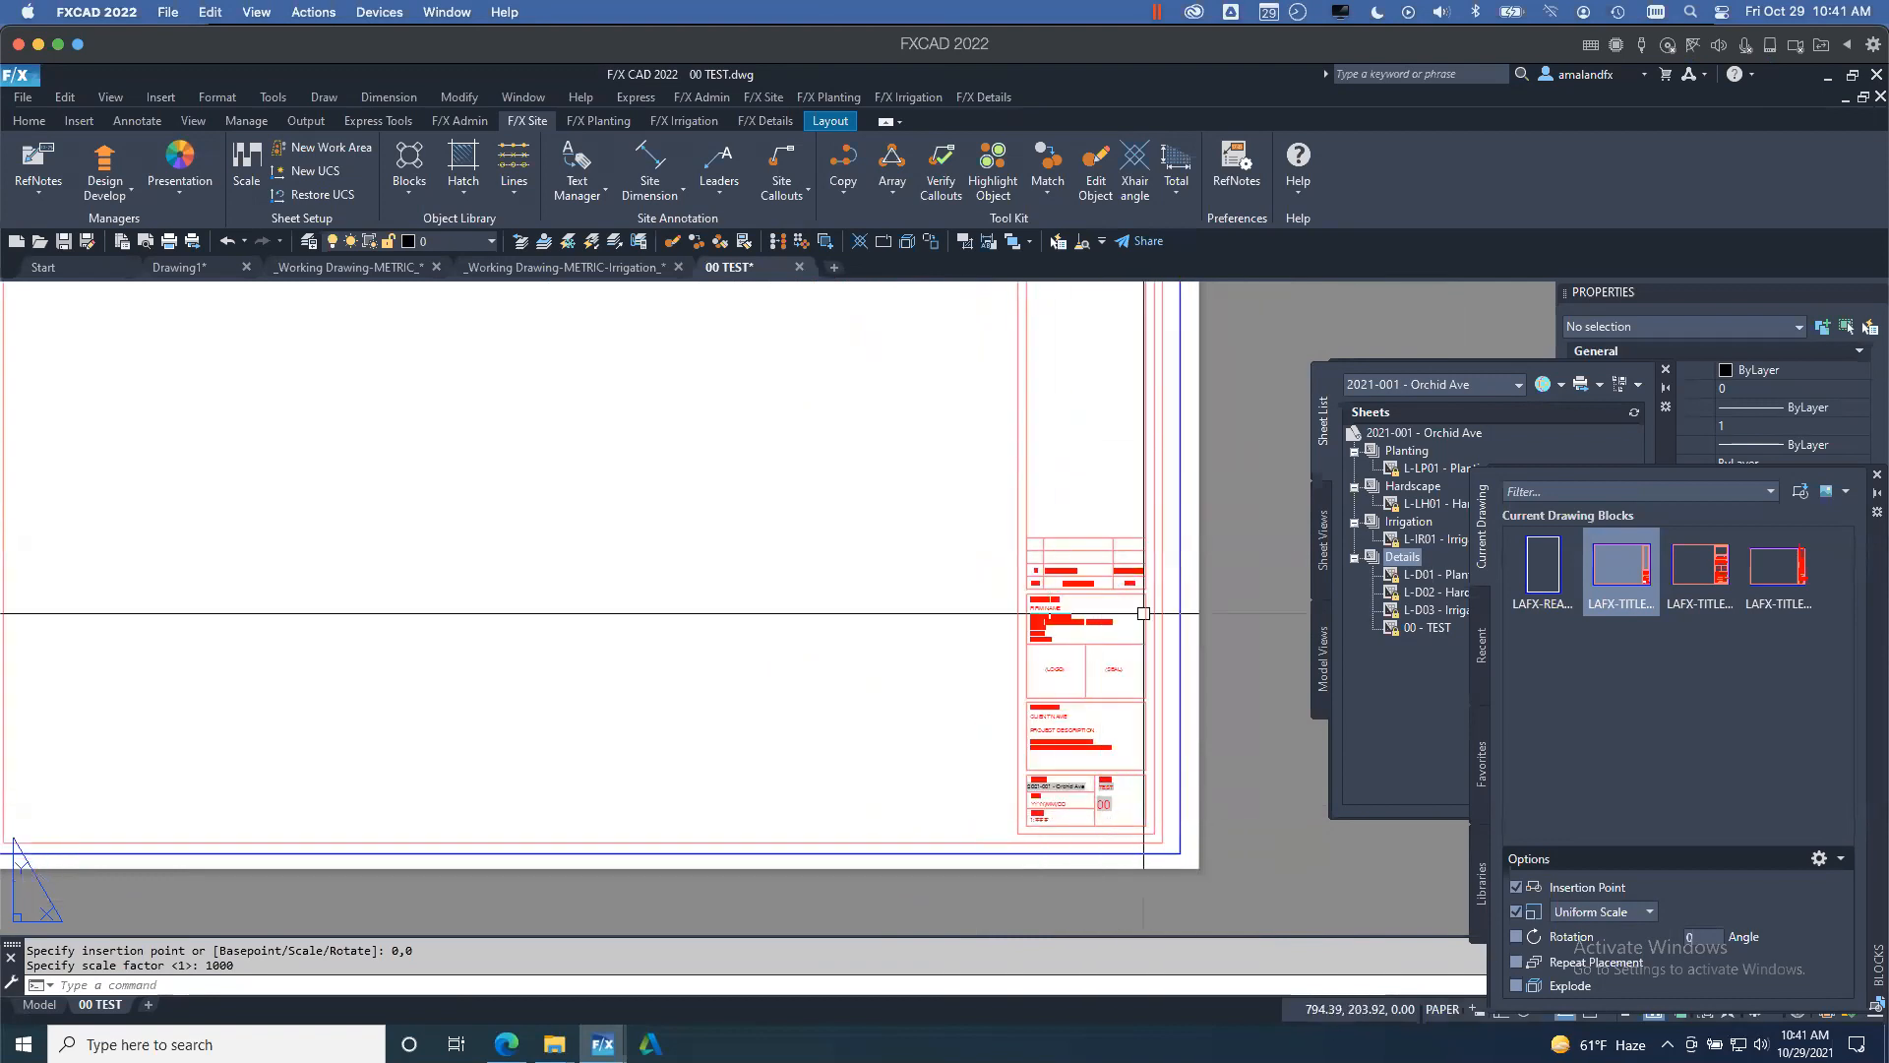
scroll(1101, 770, "up", 2)
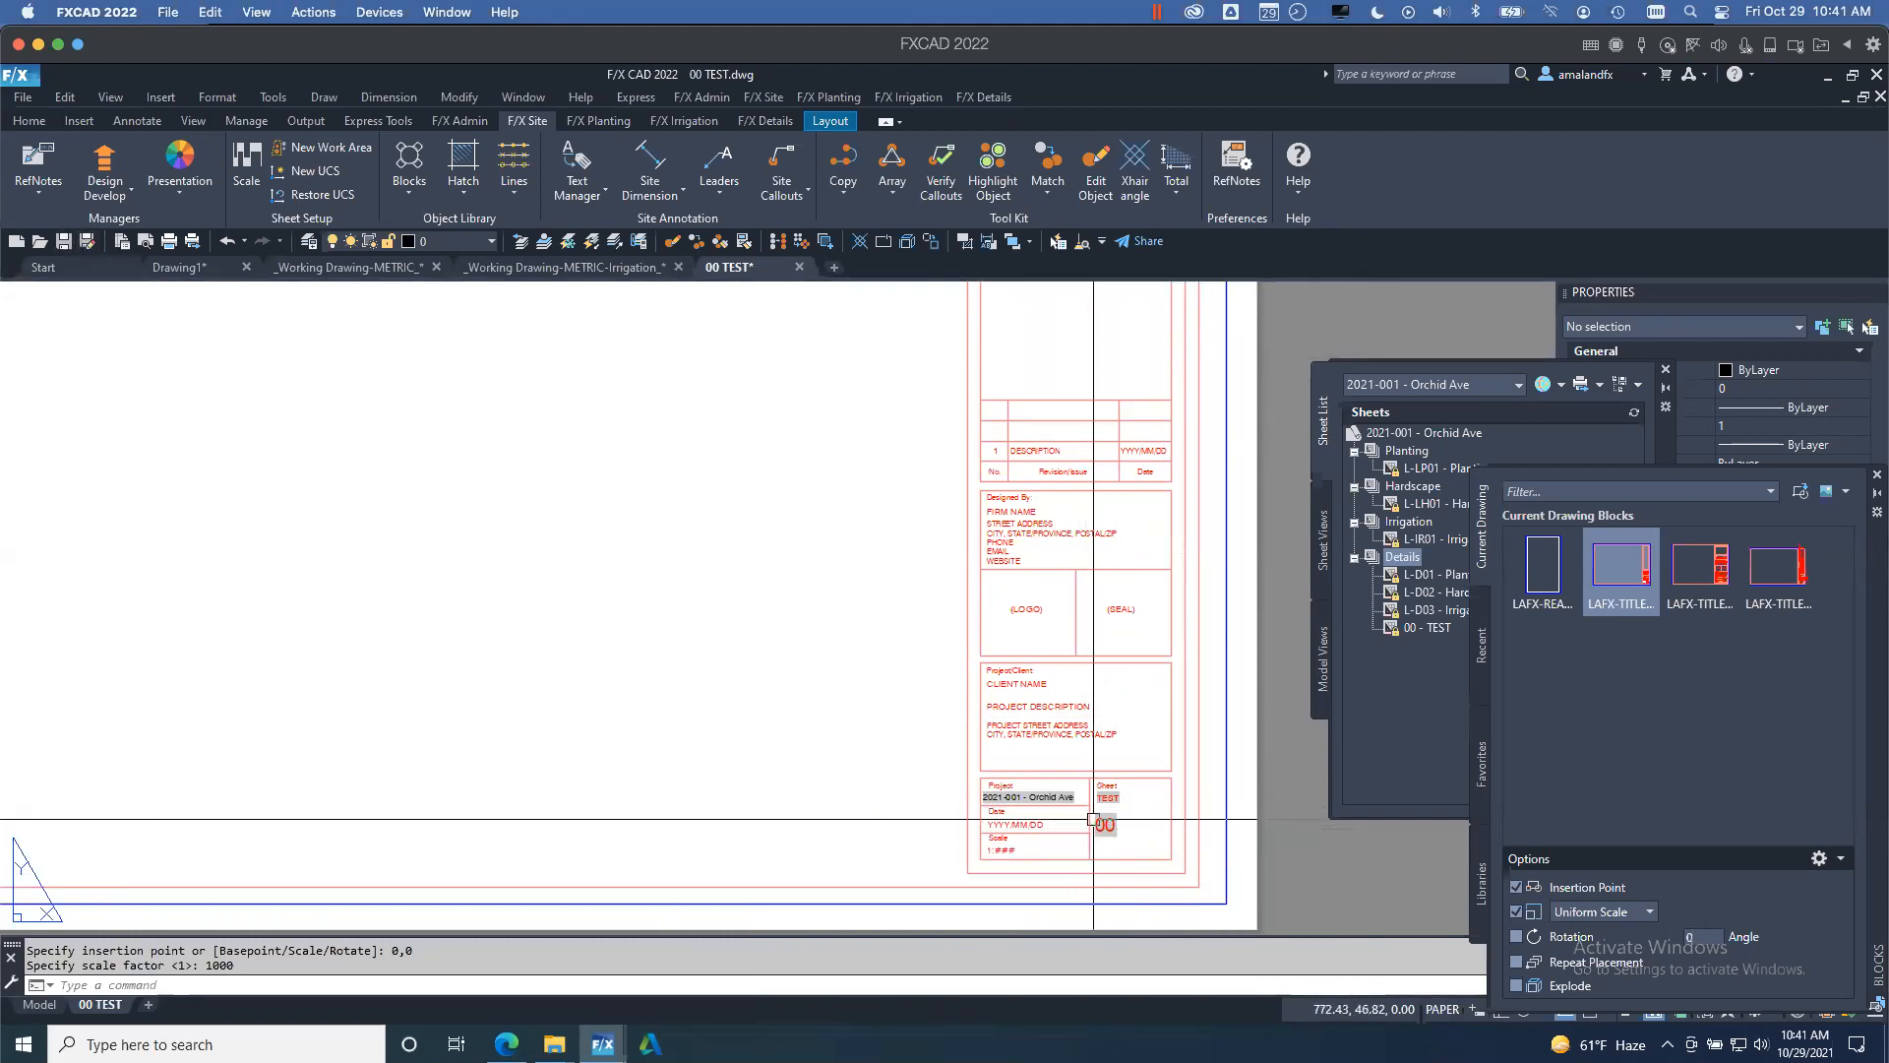
- Remove the 00 - TEST sheet from the 2021-001 - Orchid Ave sheet set
left_click(1420, 671)
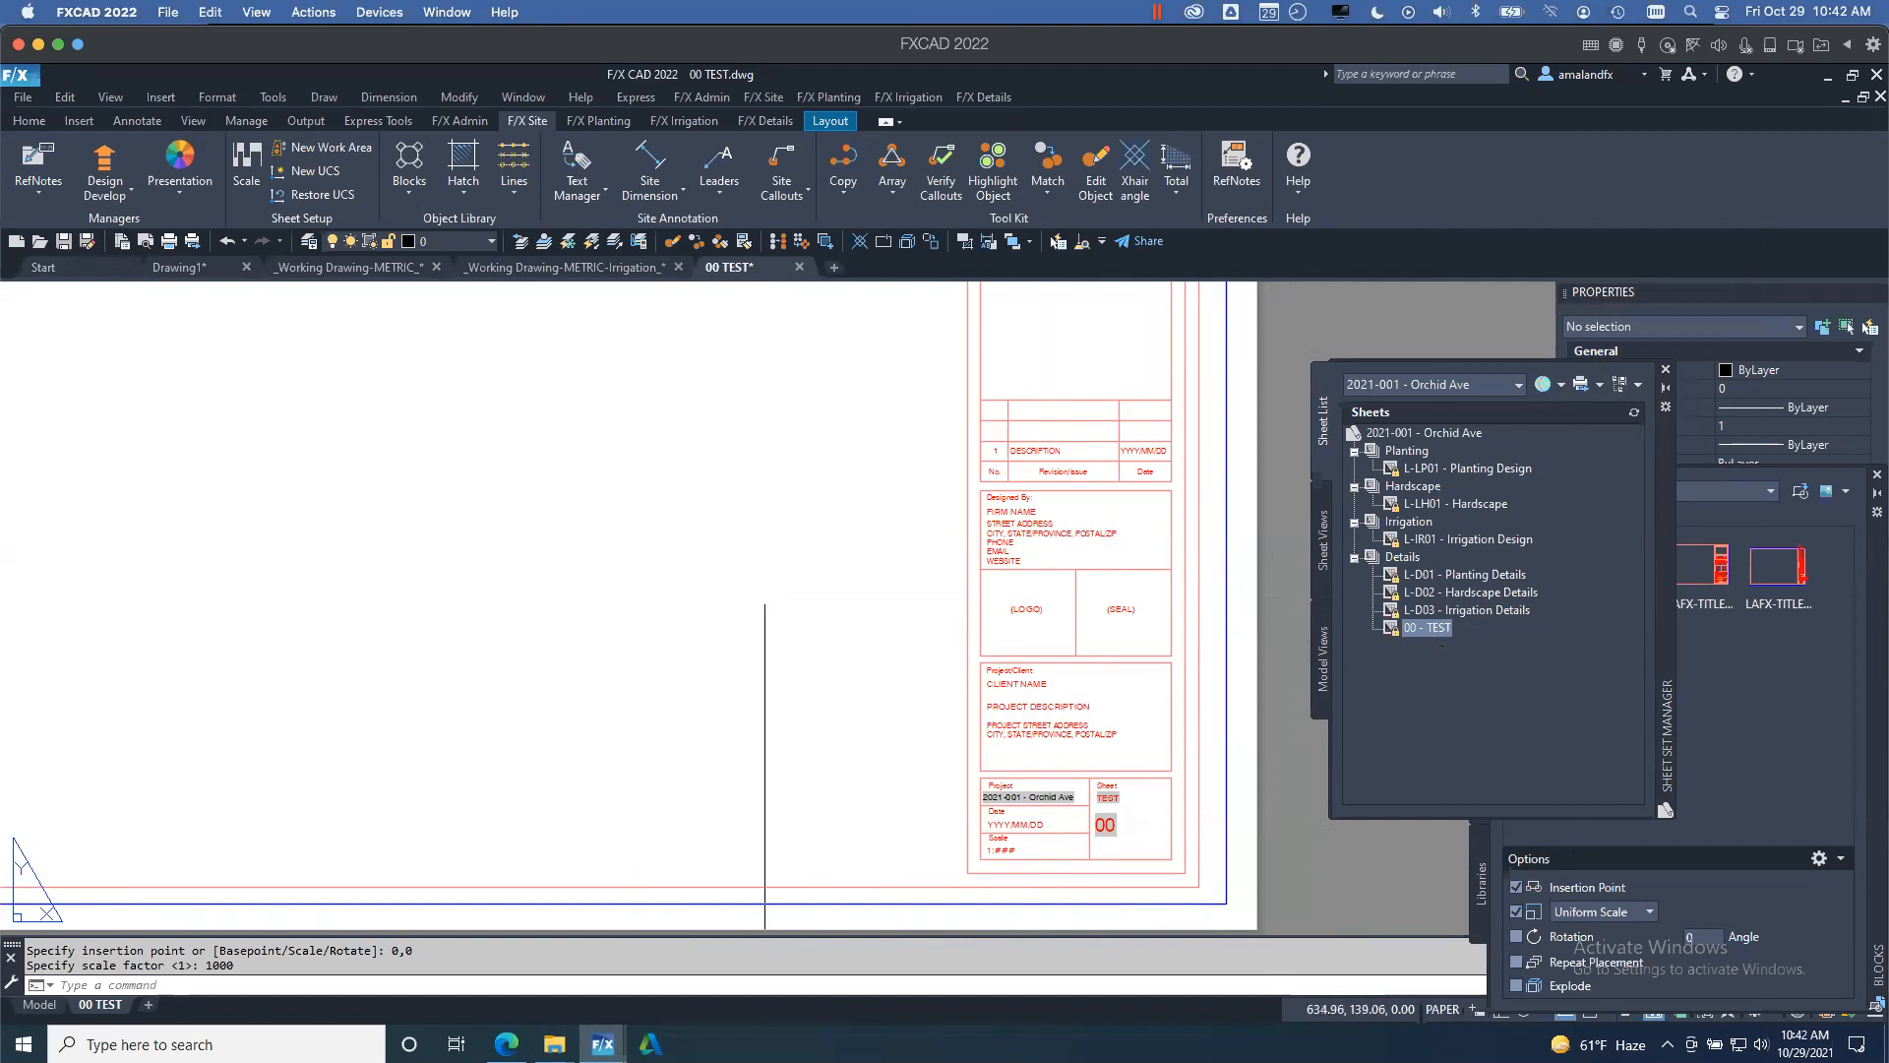
right_click(1436, 630)
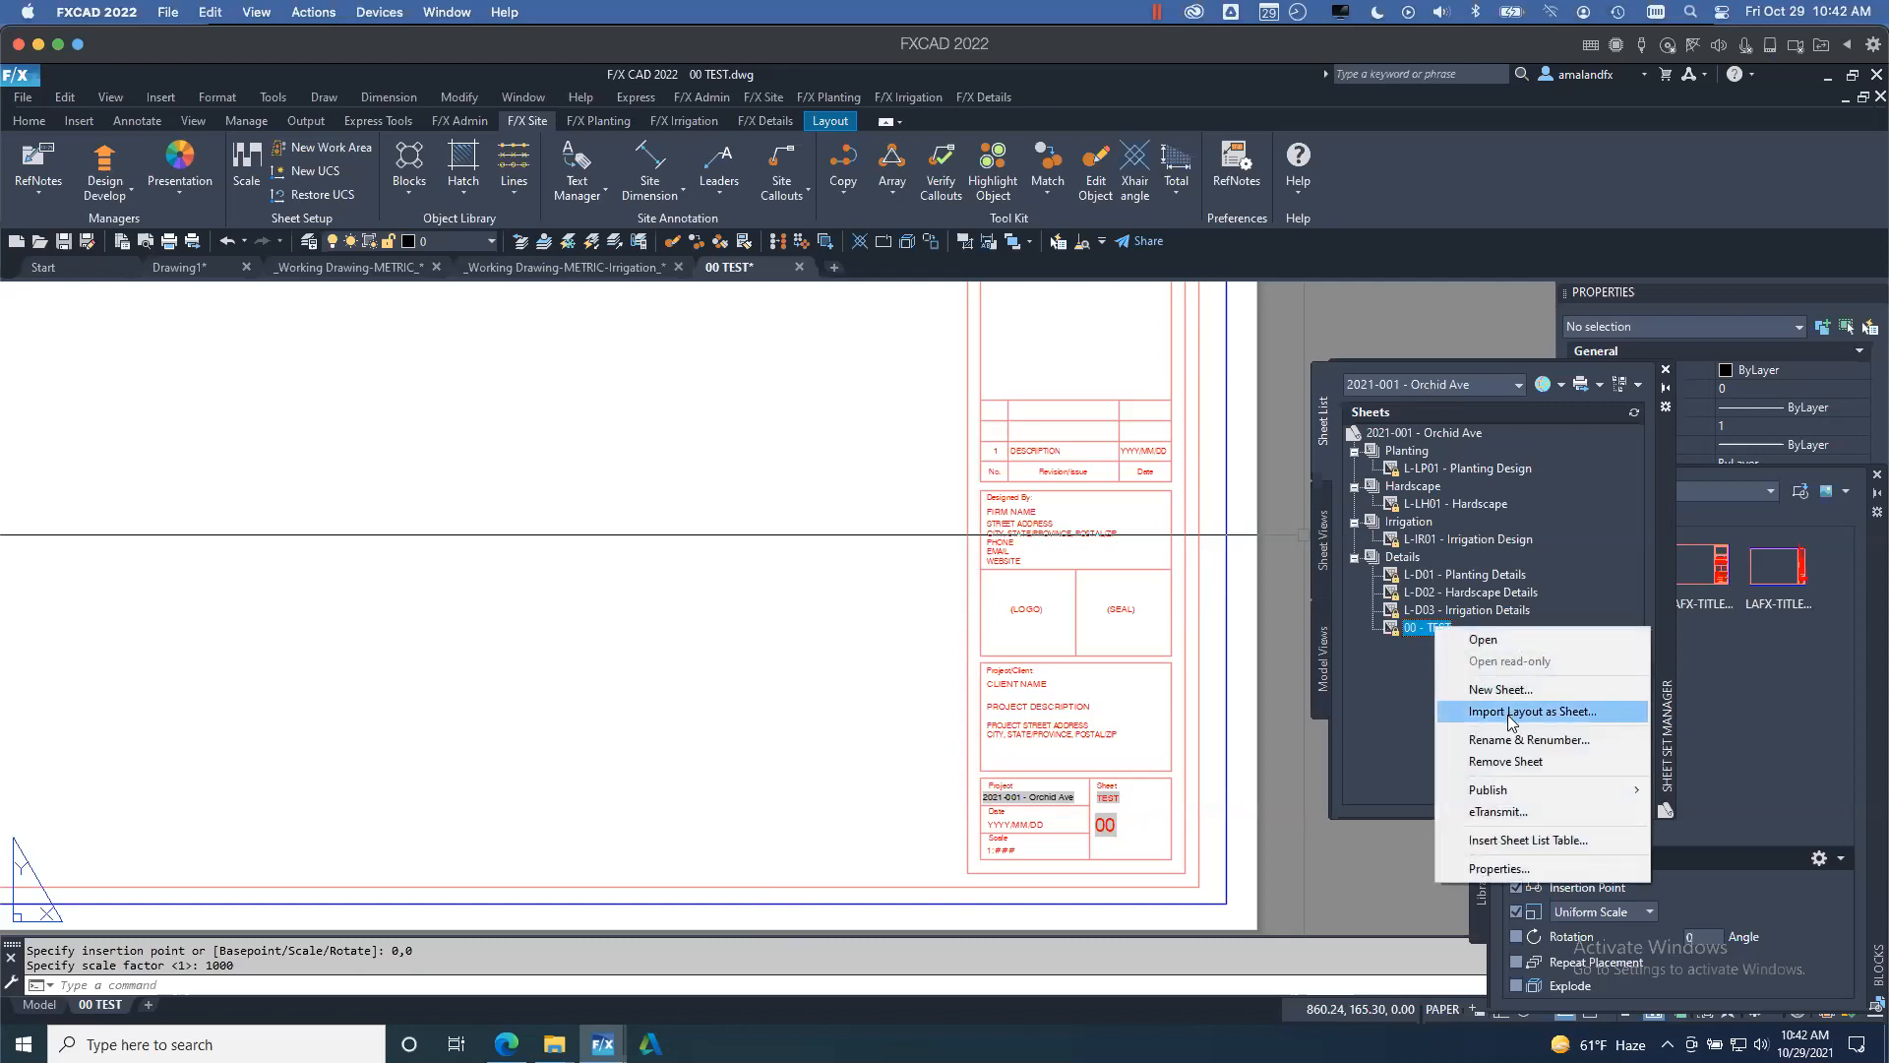
left_click(1515, 763)
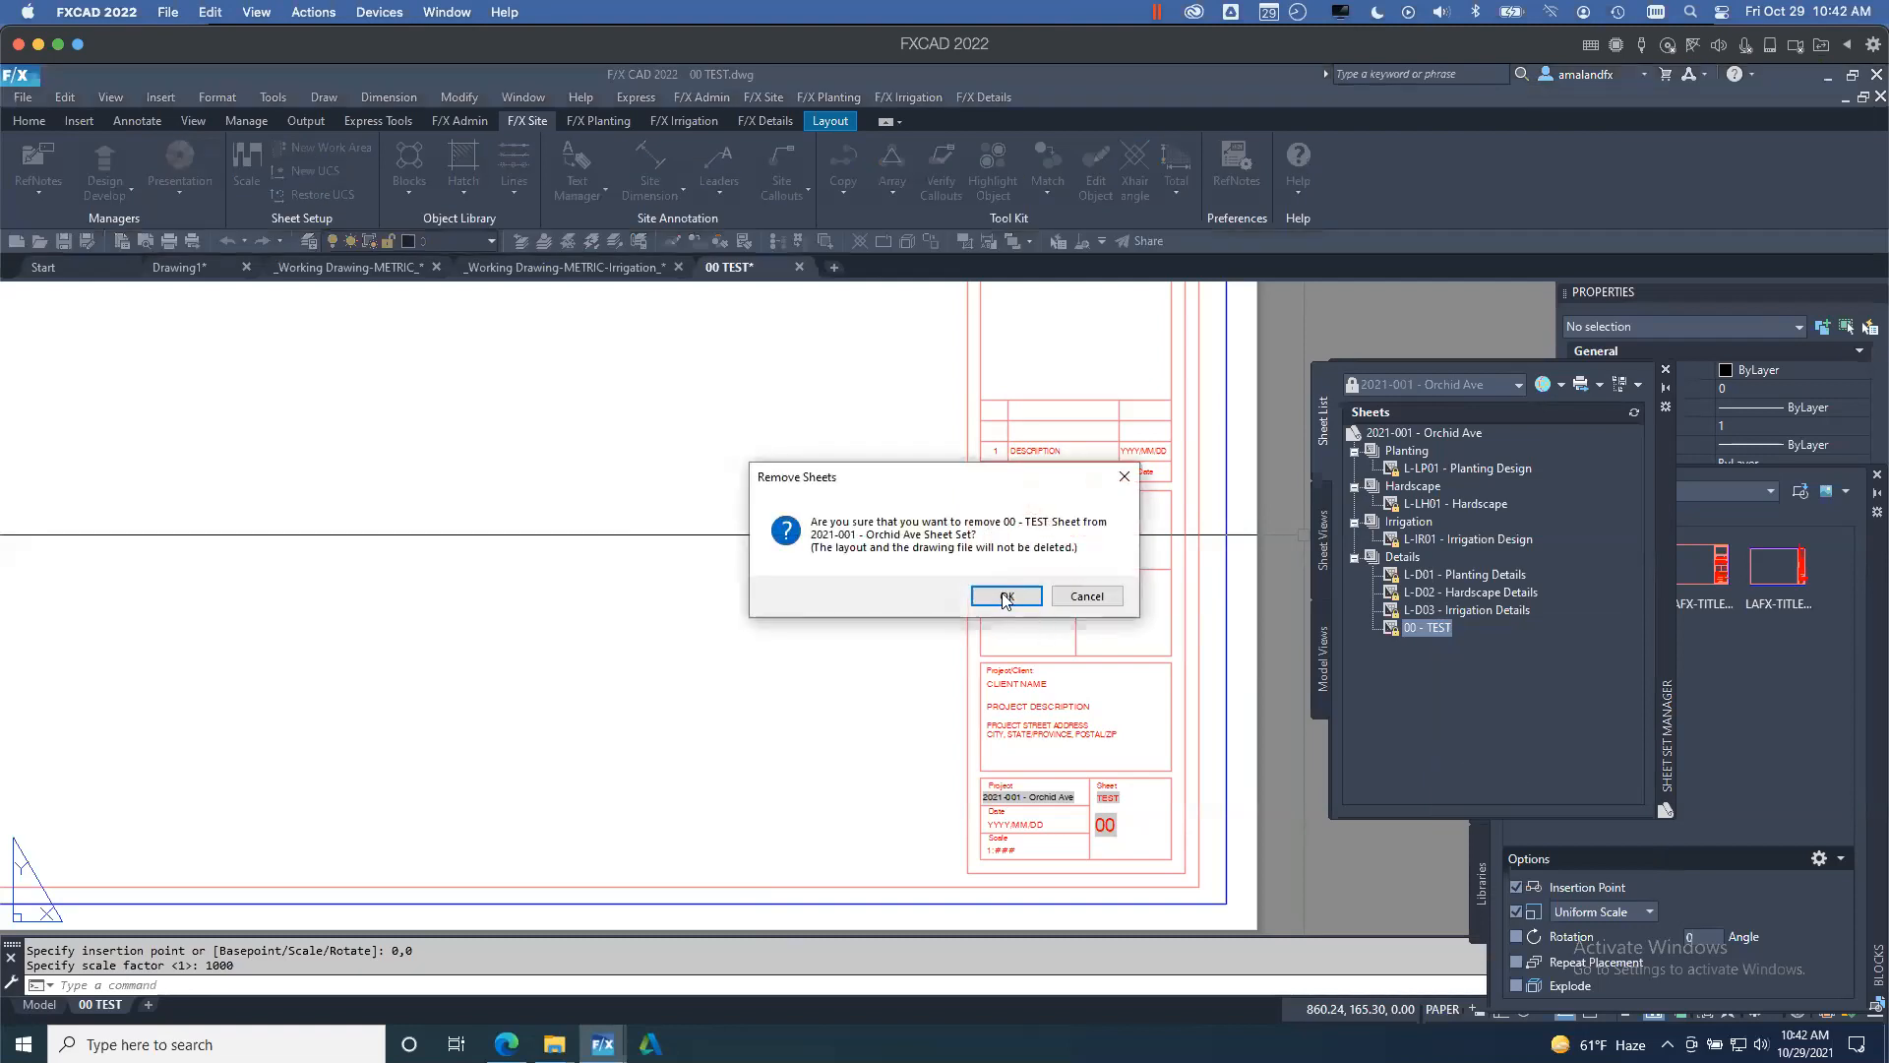
left_click(1007, 596)
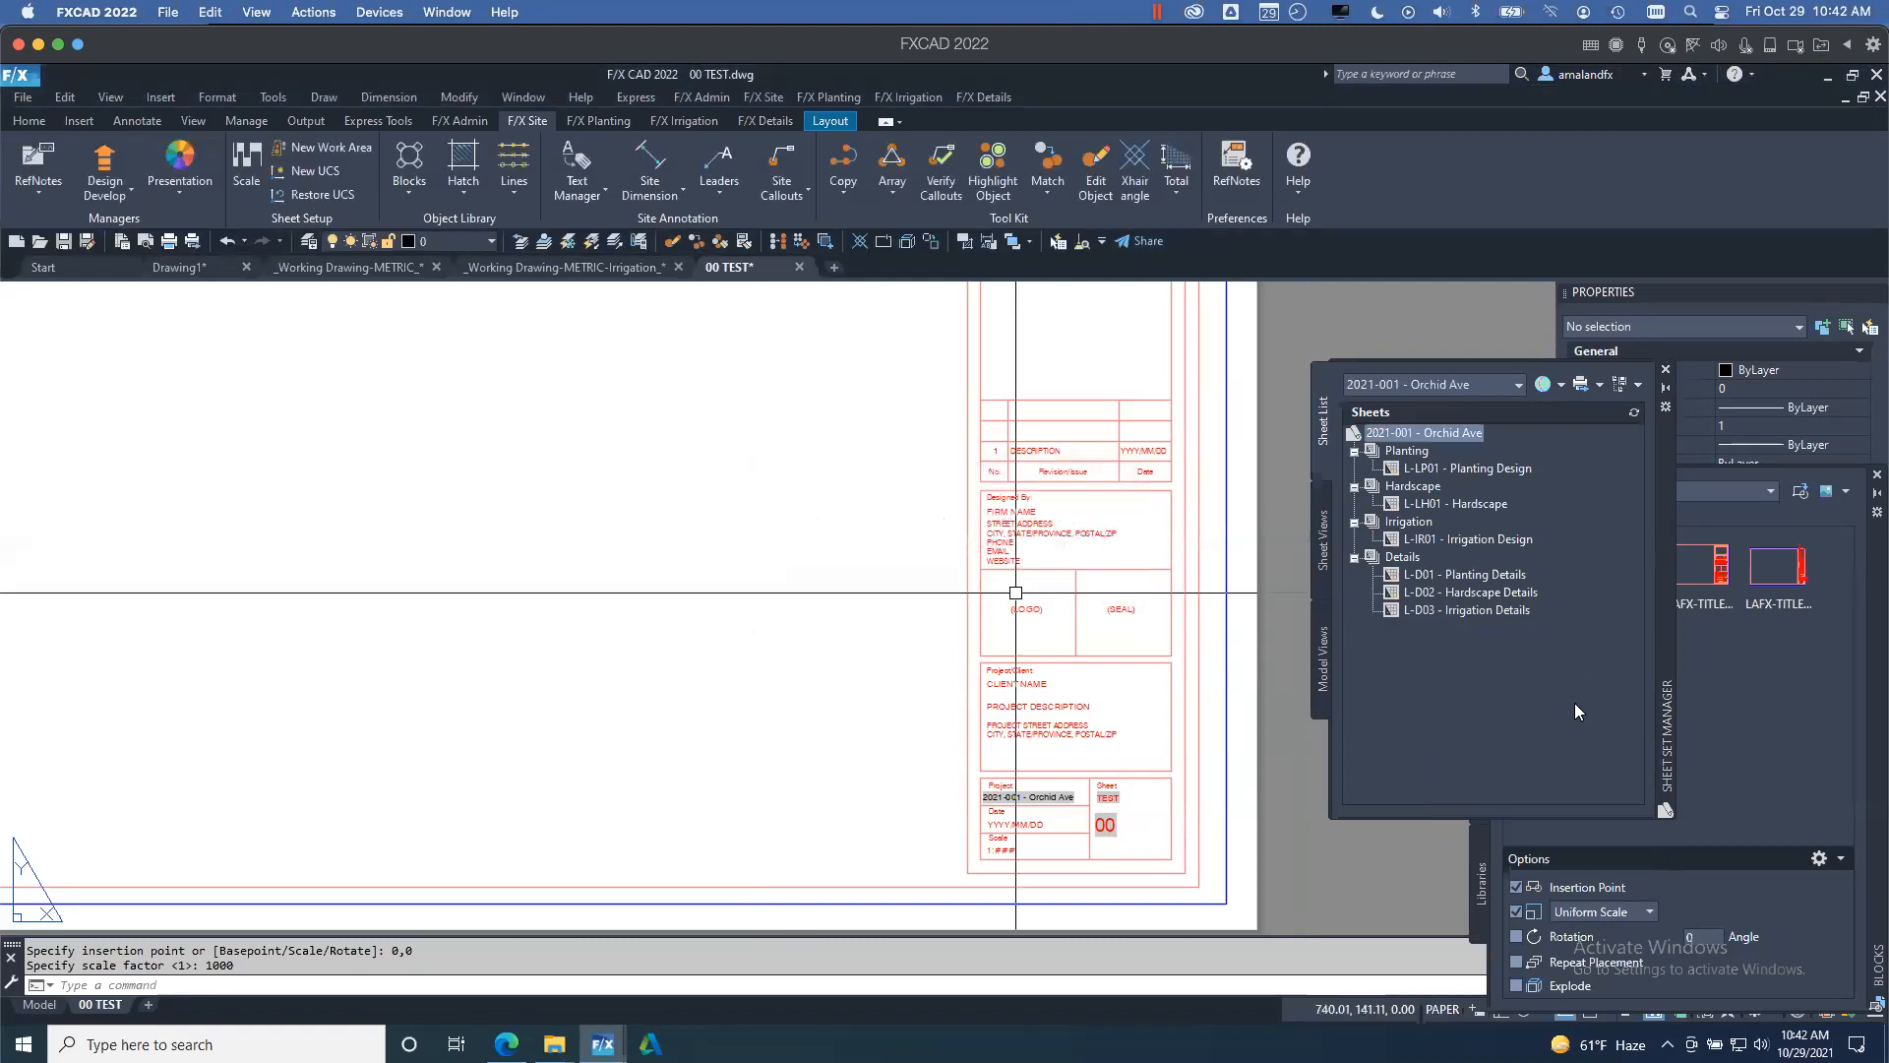
- Regenerate the 00 TEST layout with REGEN and REGENALL, and save the drawing
left_click(675, 586)
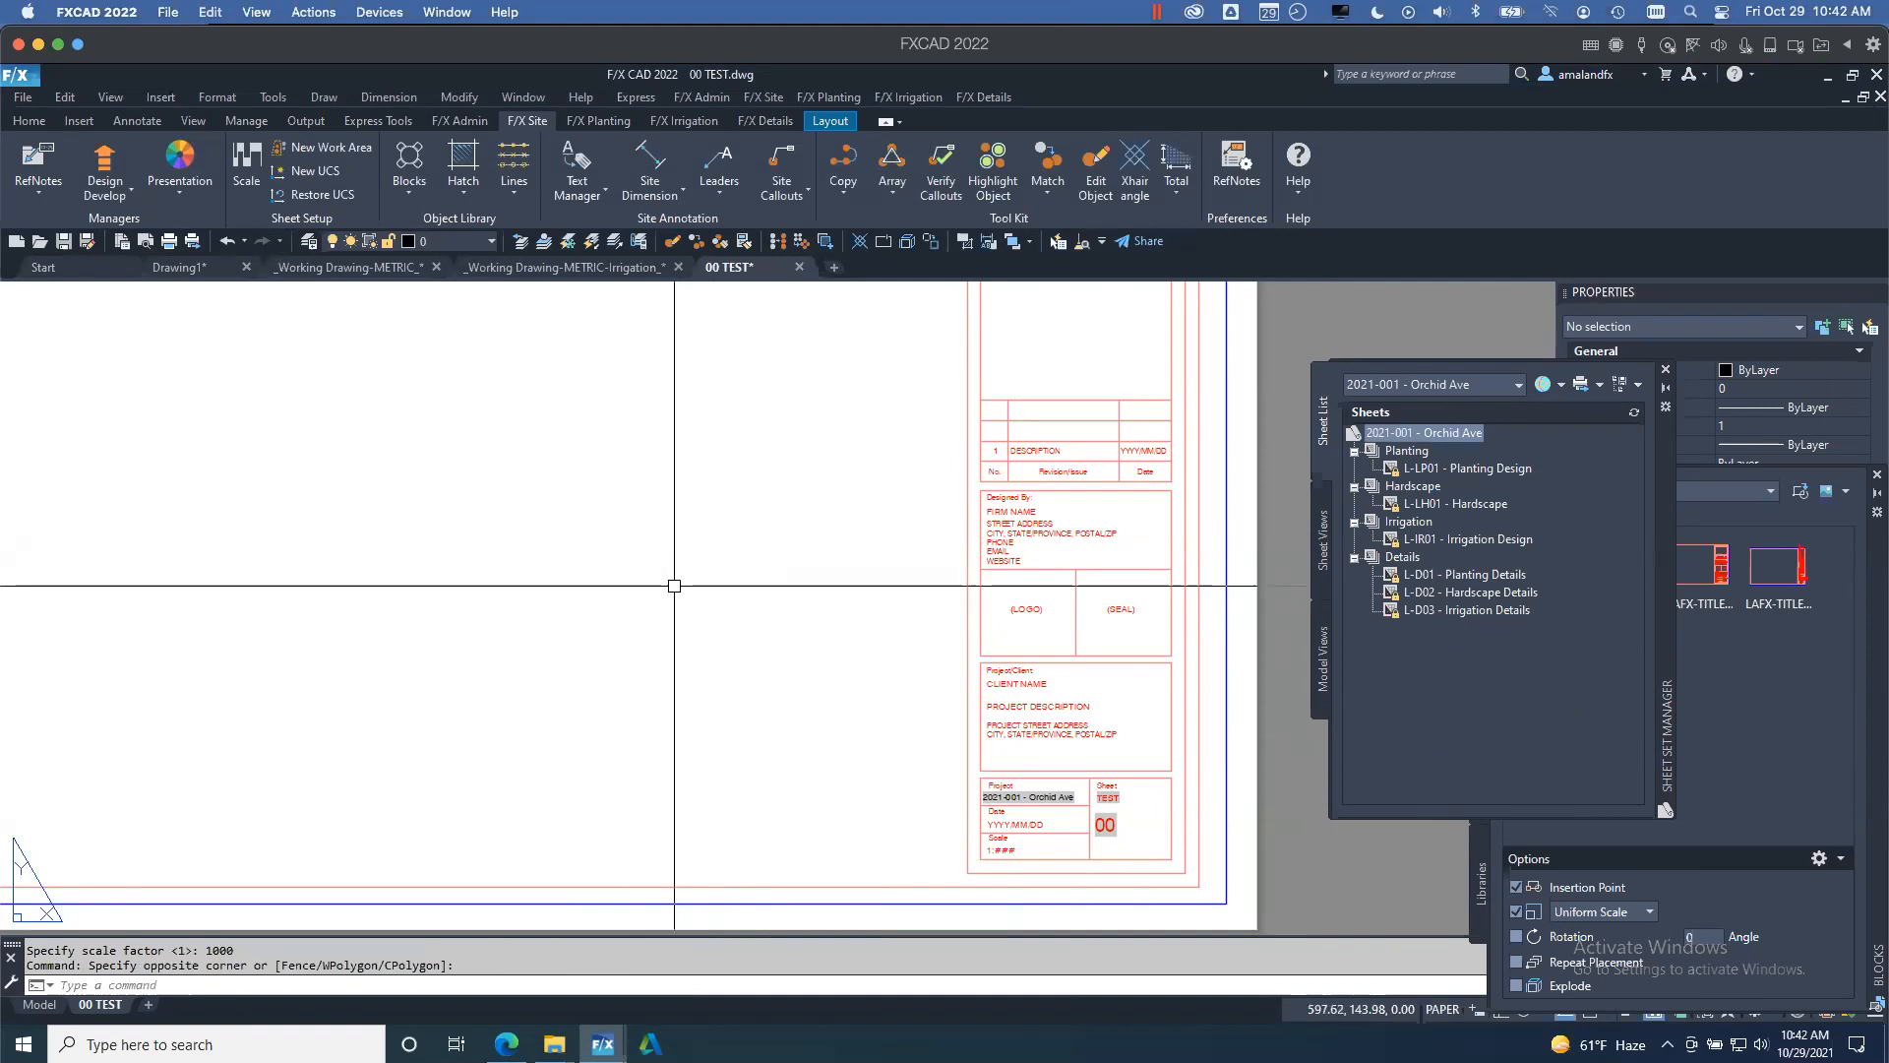
key("Return")
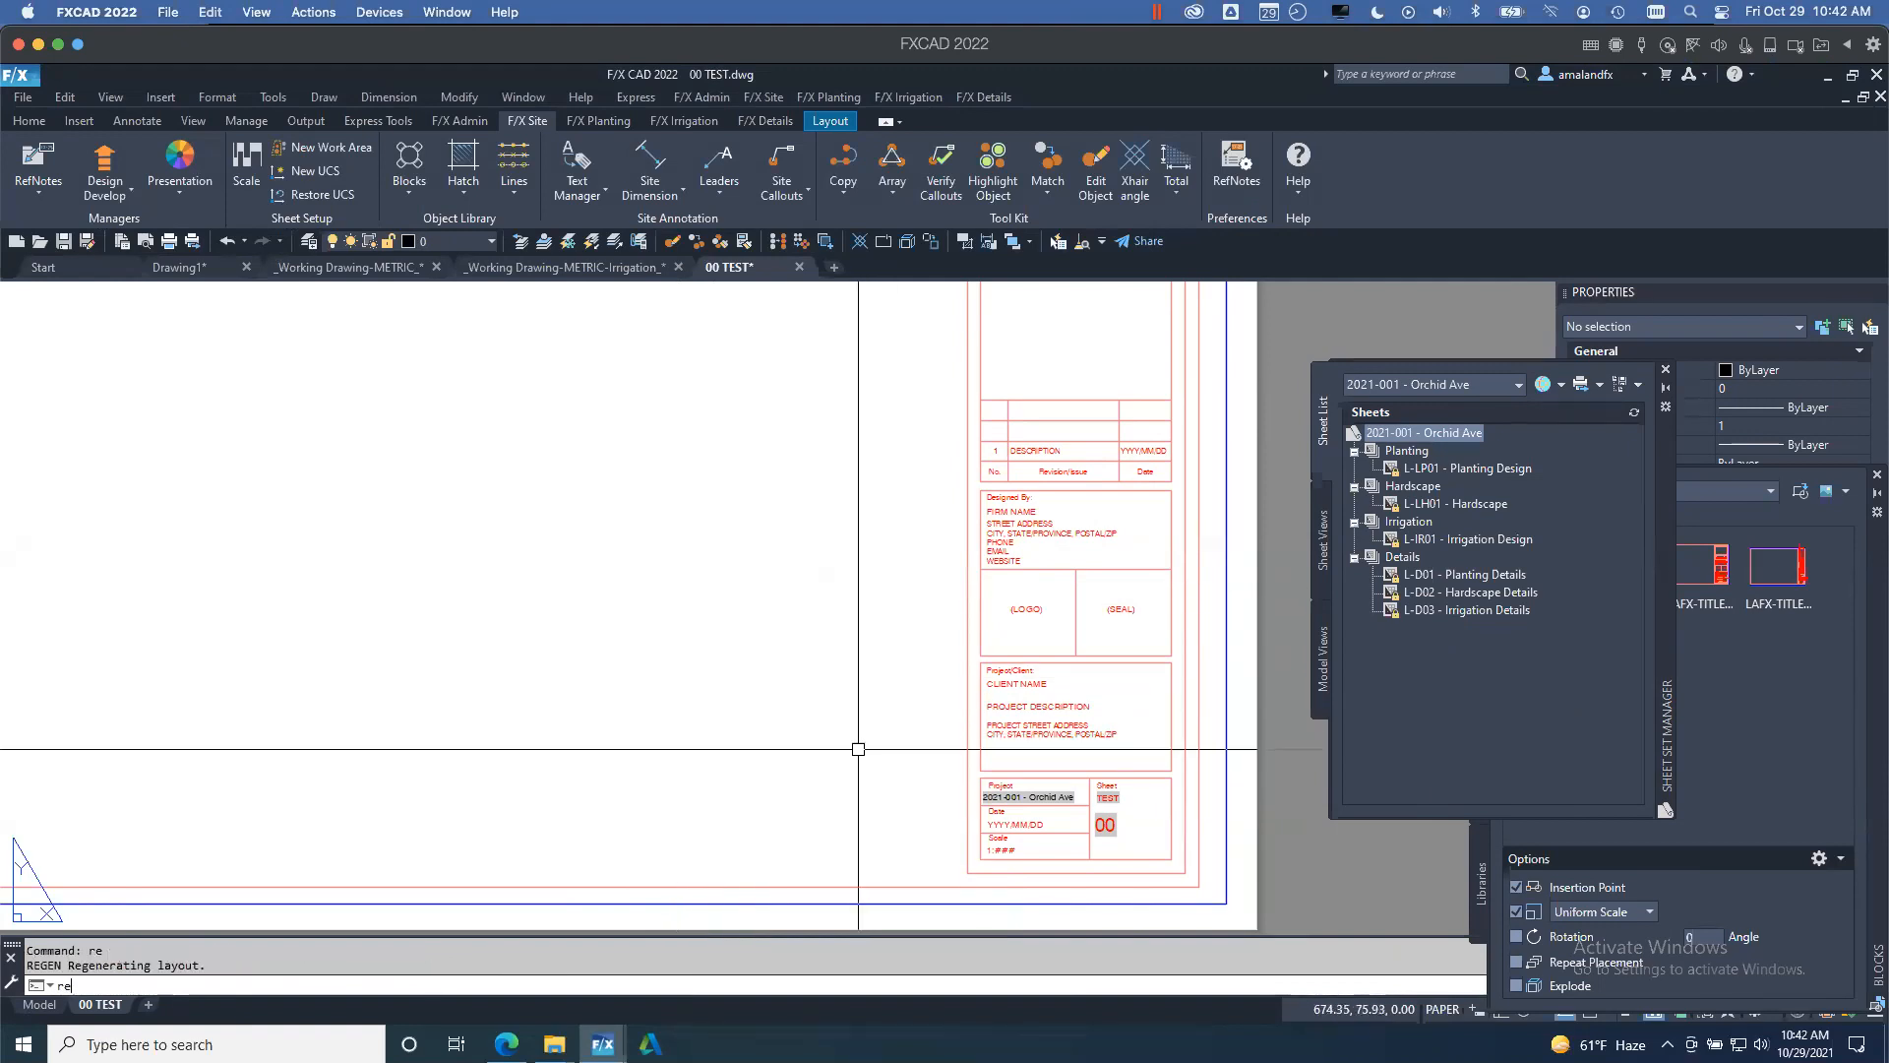
type("rea")
key("Return")
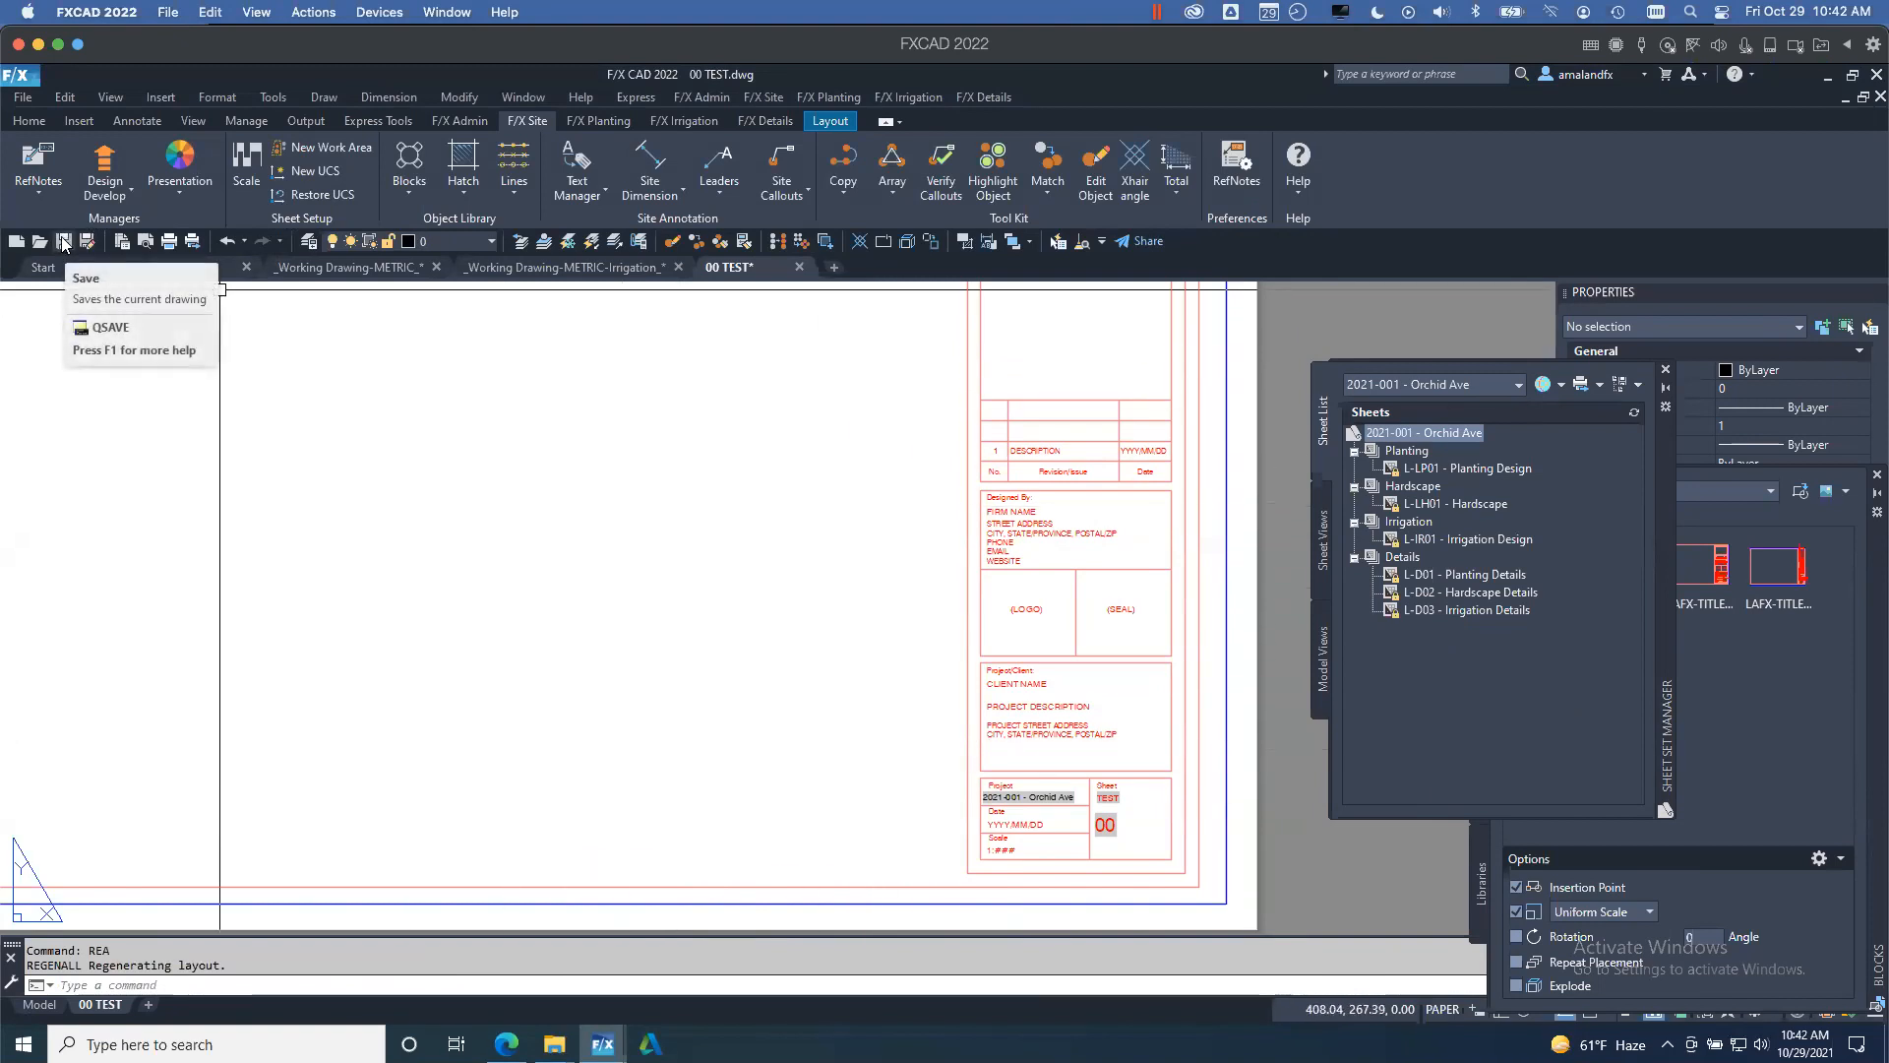
key("ctrl+s")
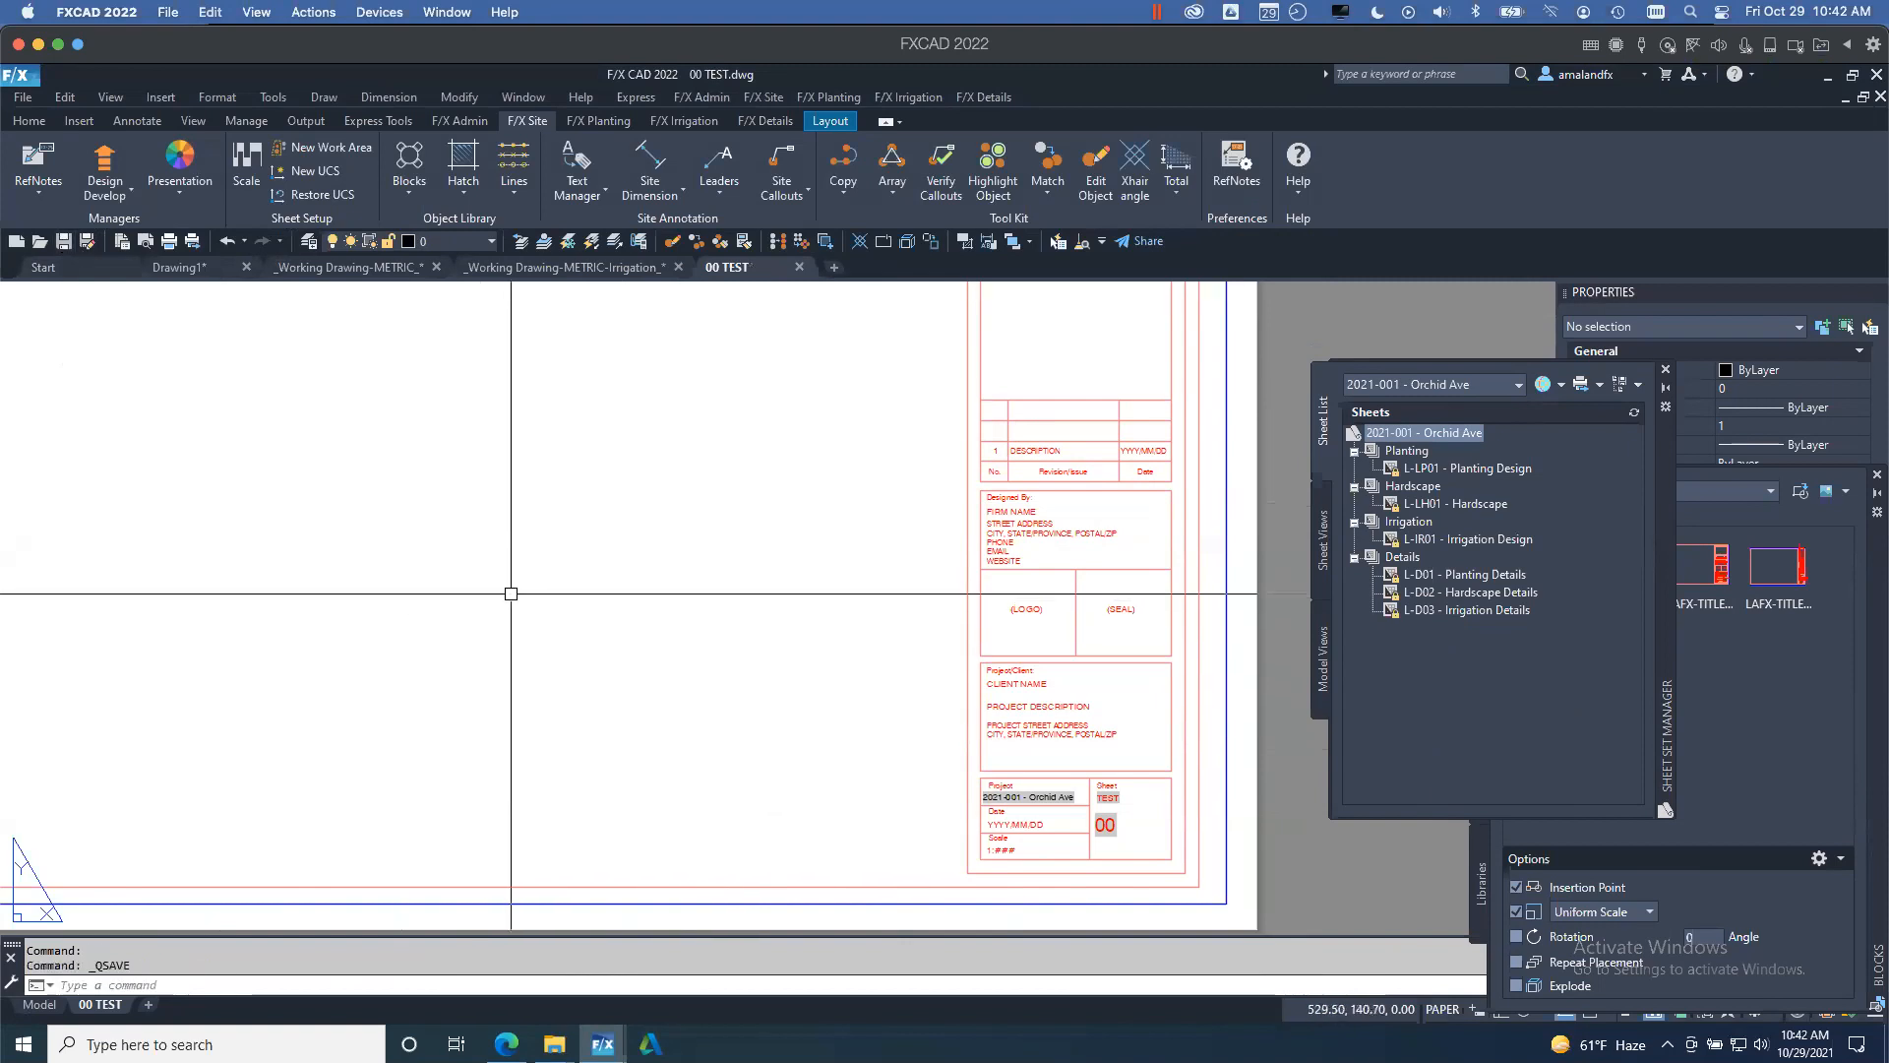
key("Return")
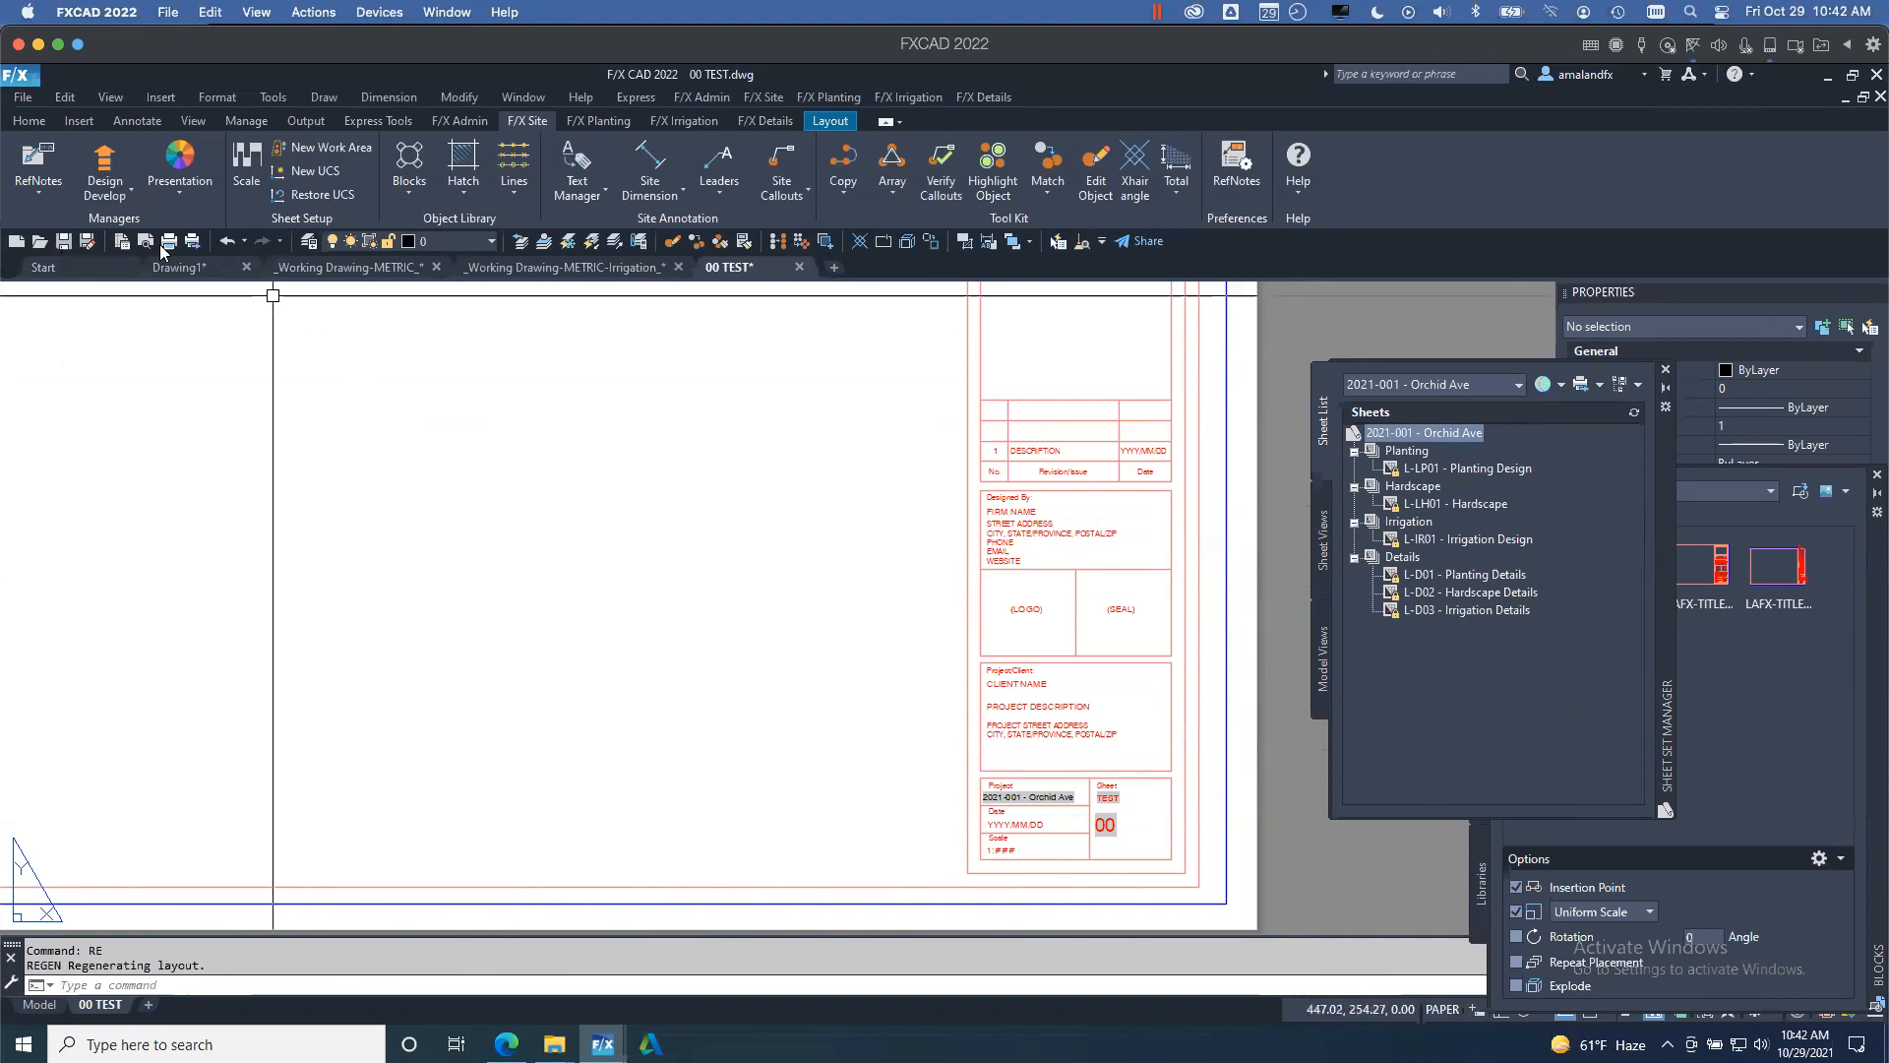
- Start saving the drawing as an AutoCAD Drawing Template (*.dwt), using the existing customised DECIMAL-METERS template's file name as the base
left_click(87, 242)
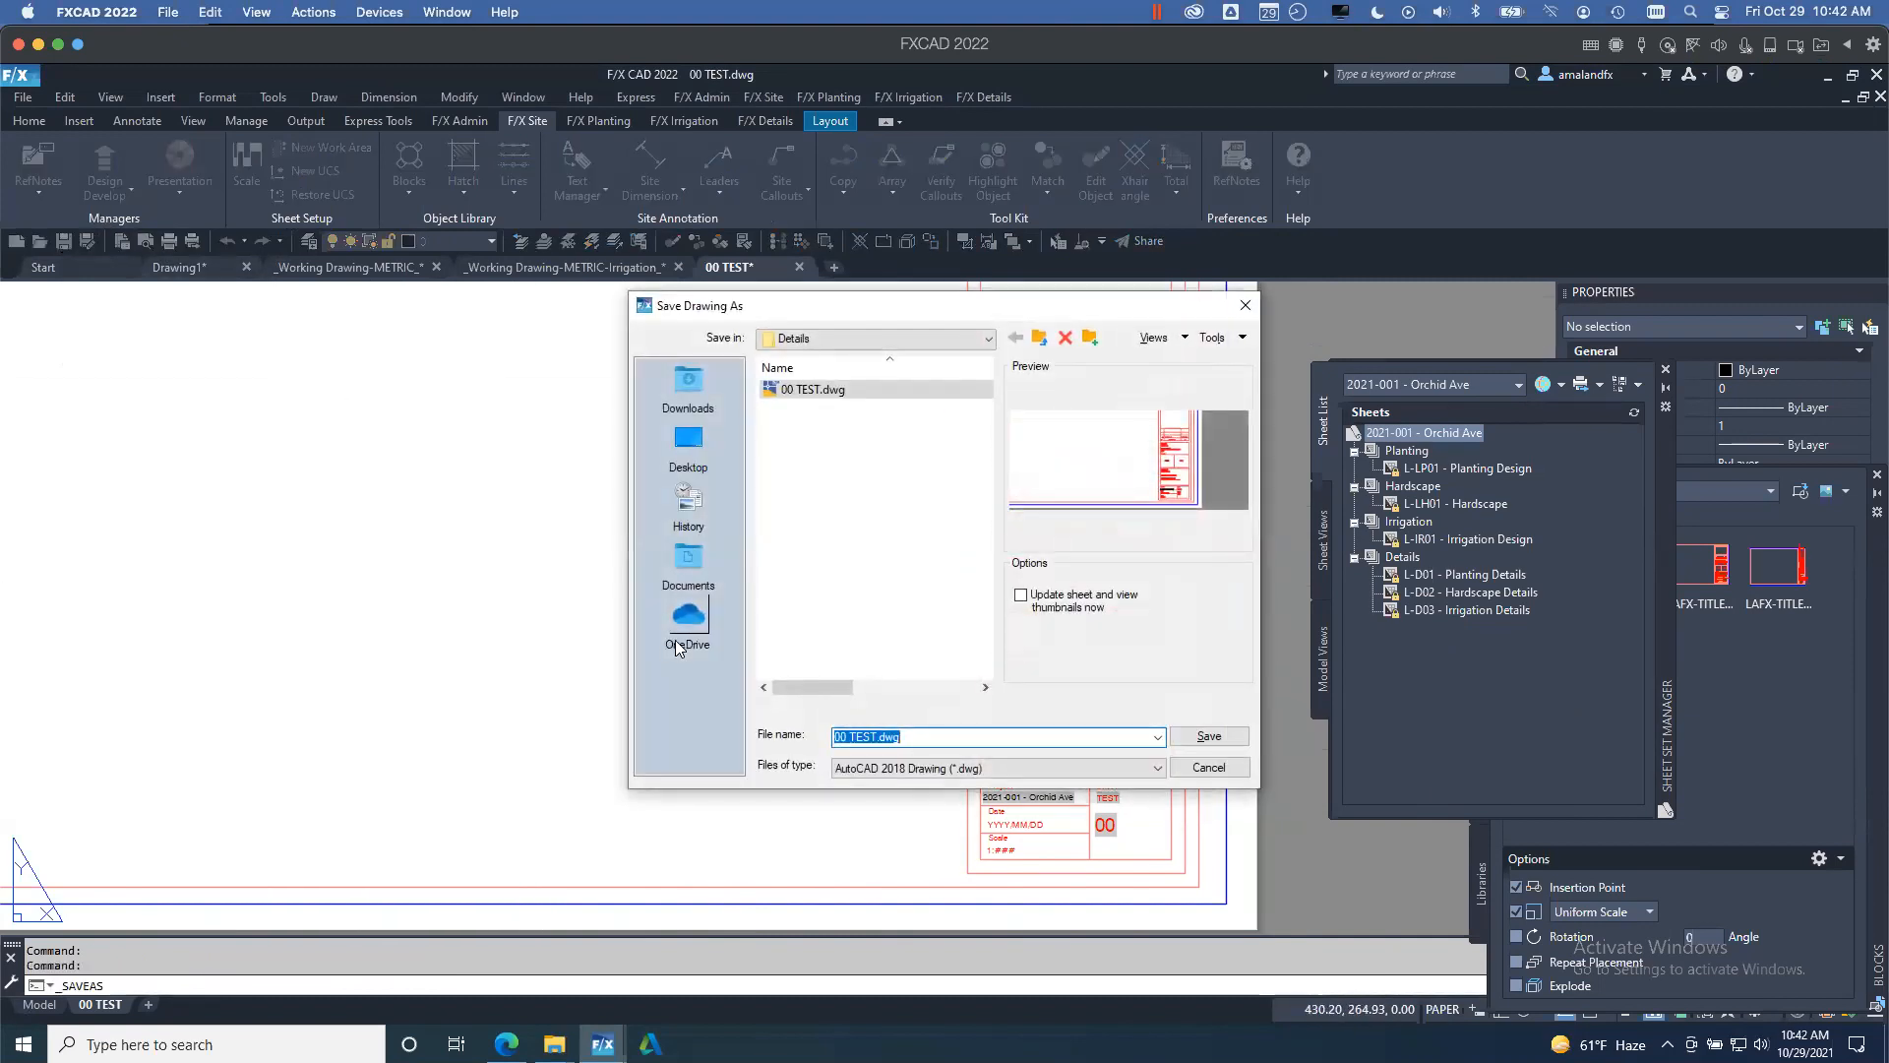
left_click(972, 768)
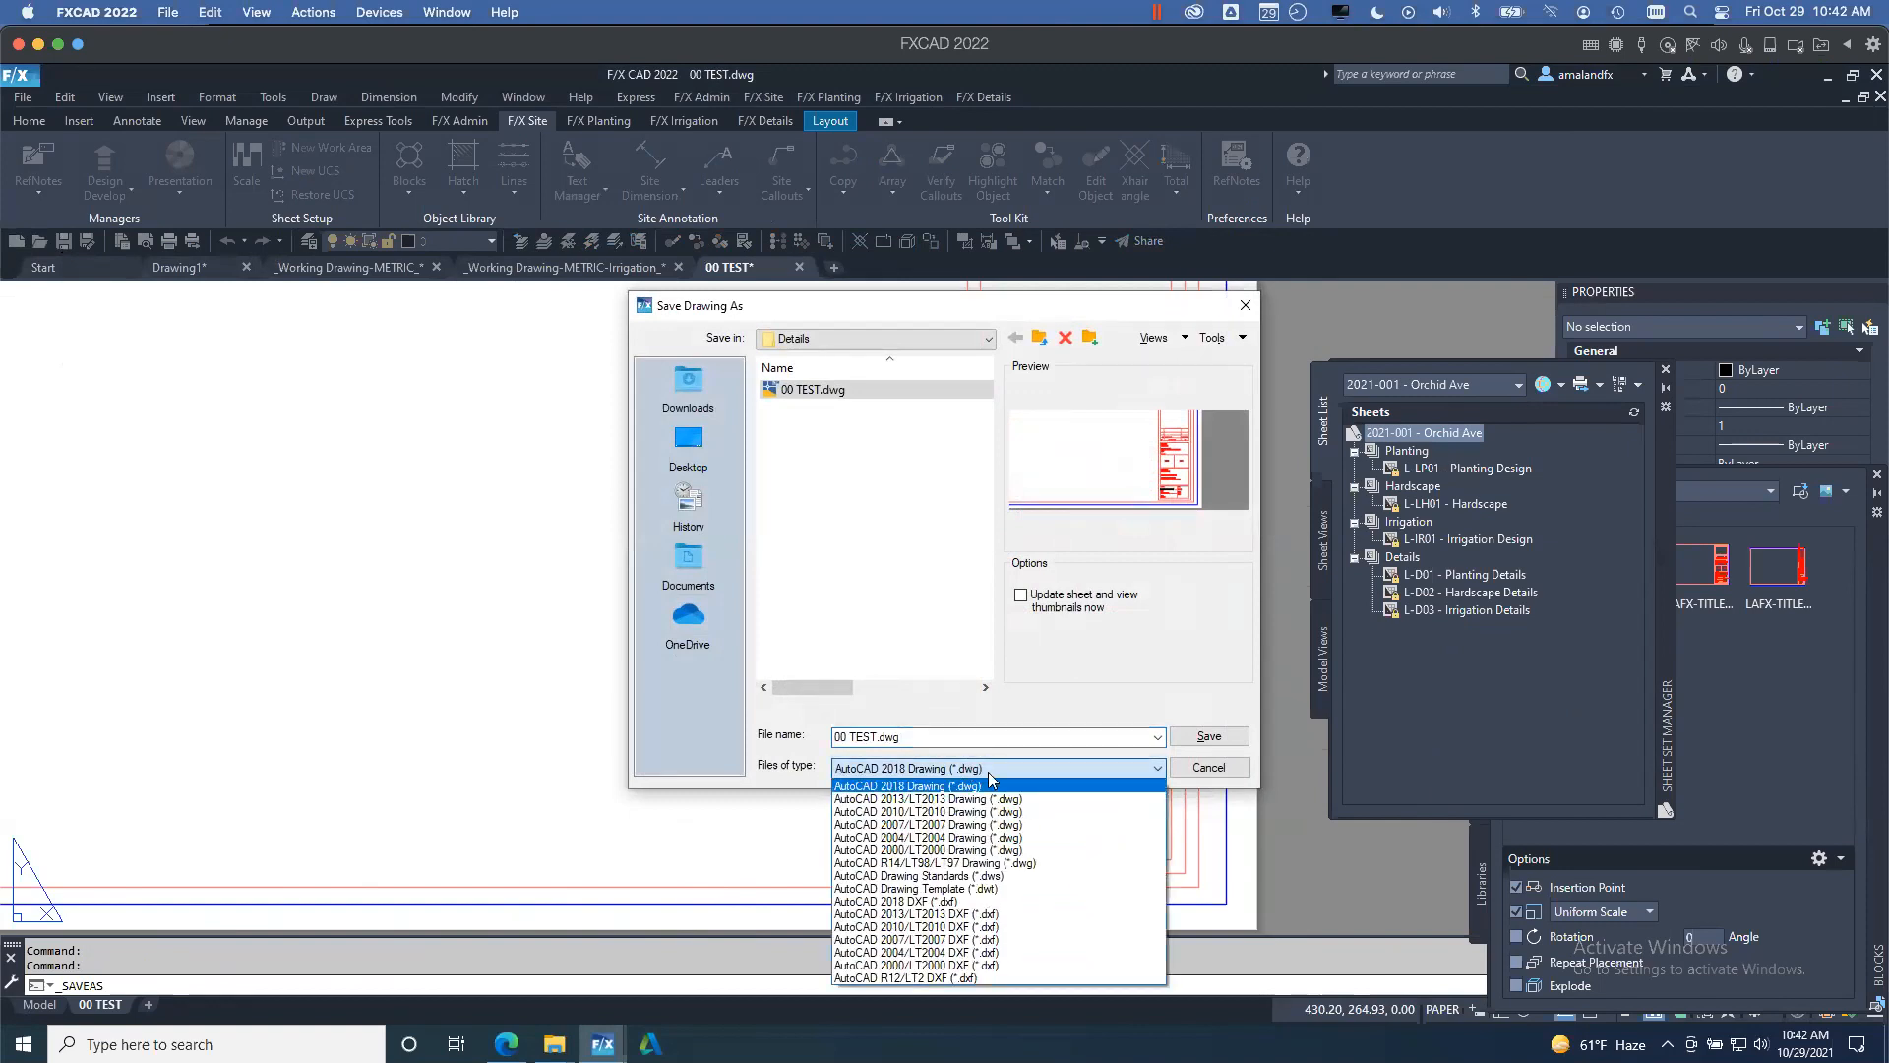
left_click(992, 888)
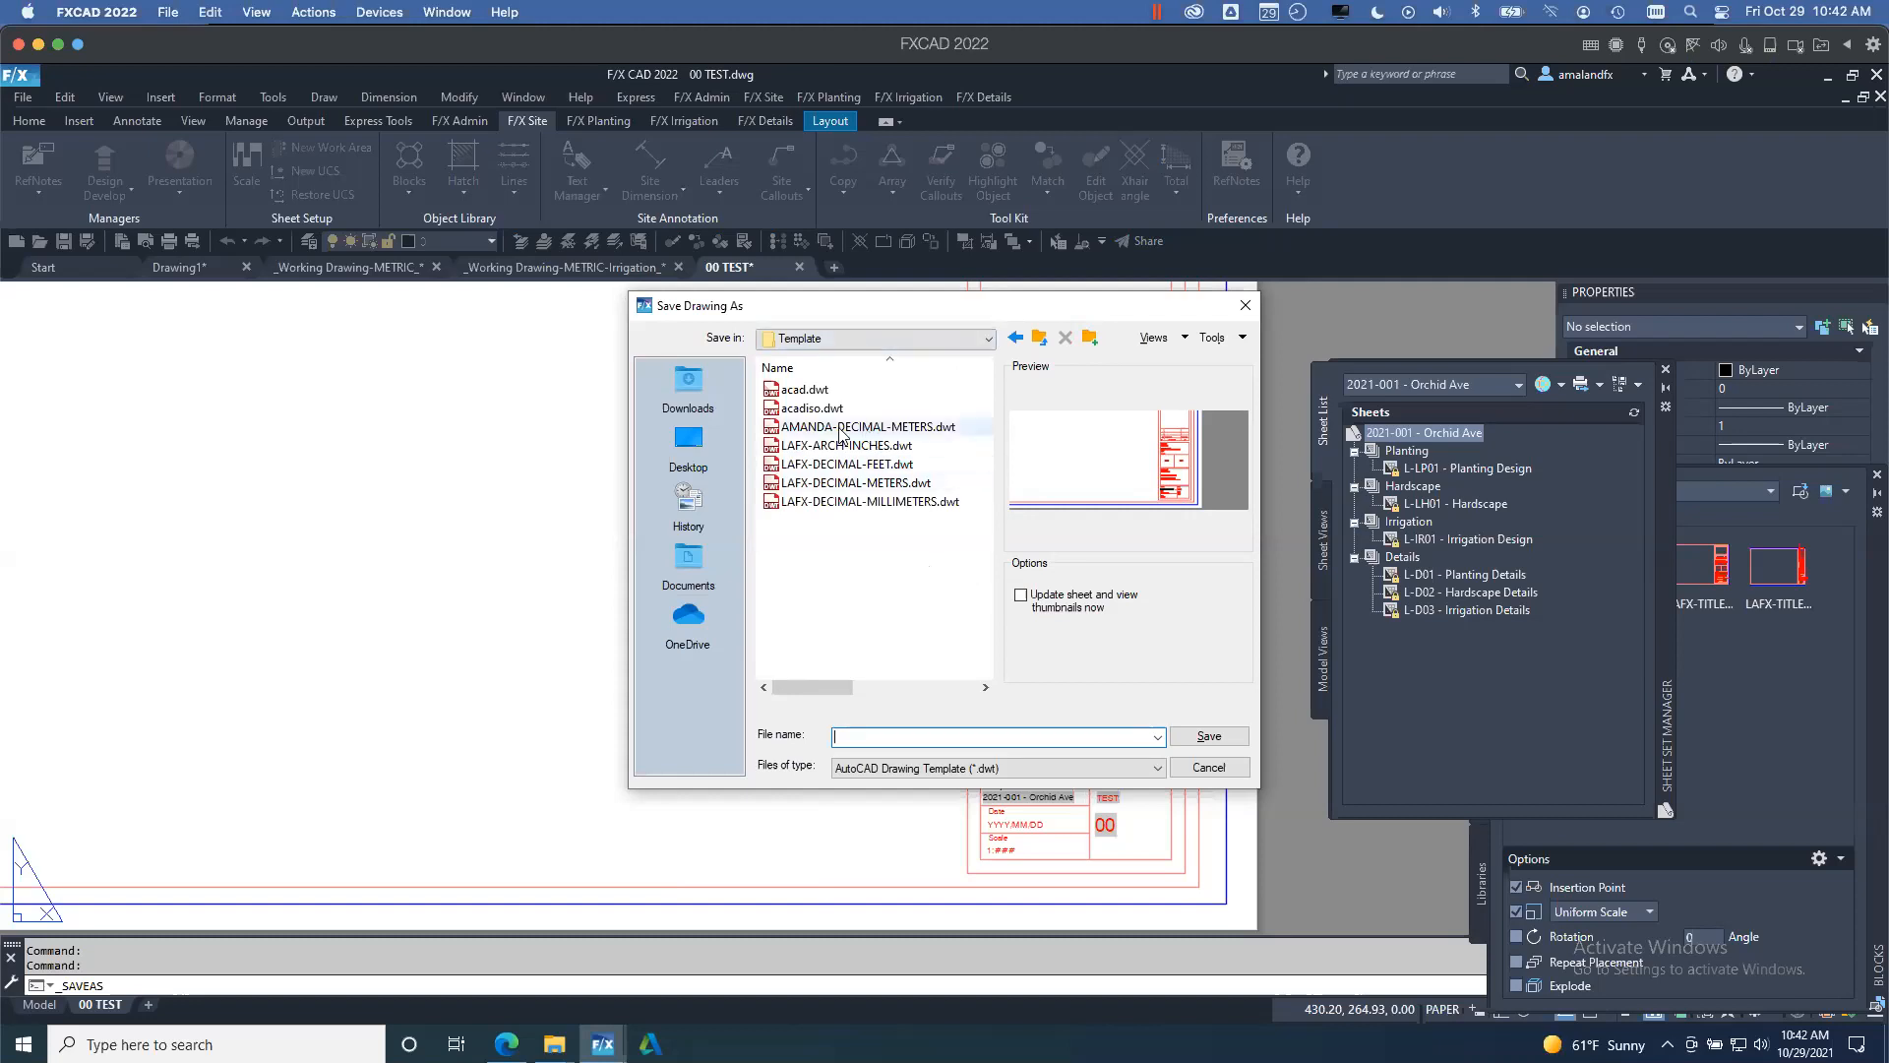
left_click(916, 429)
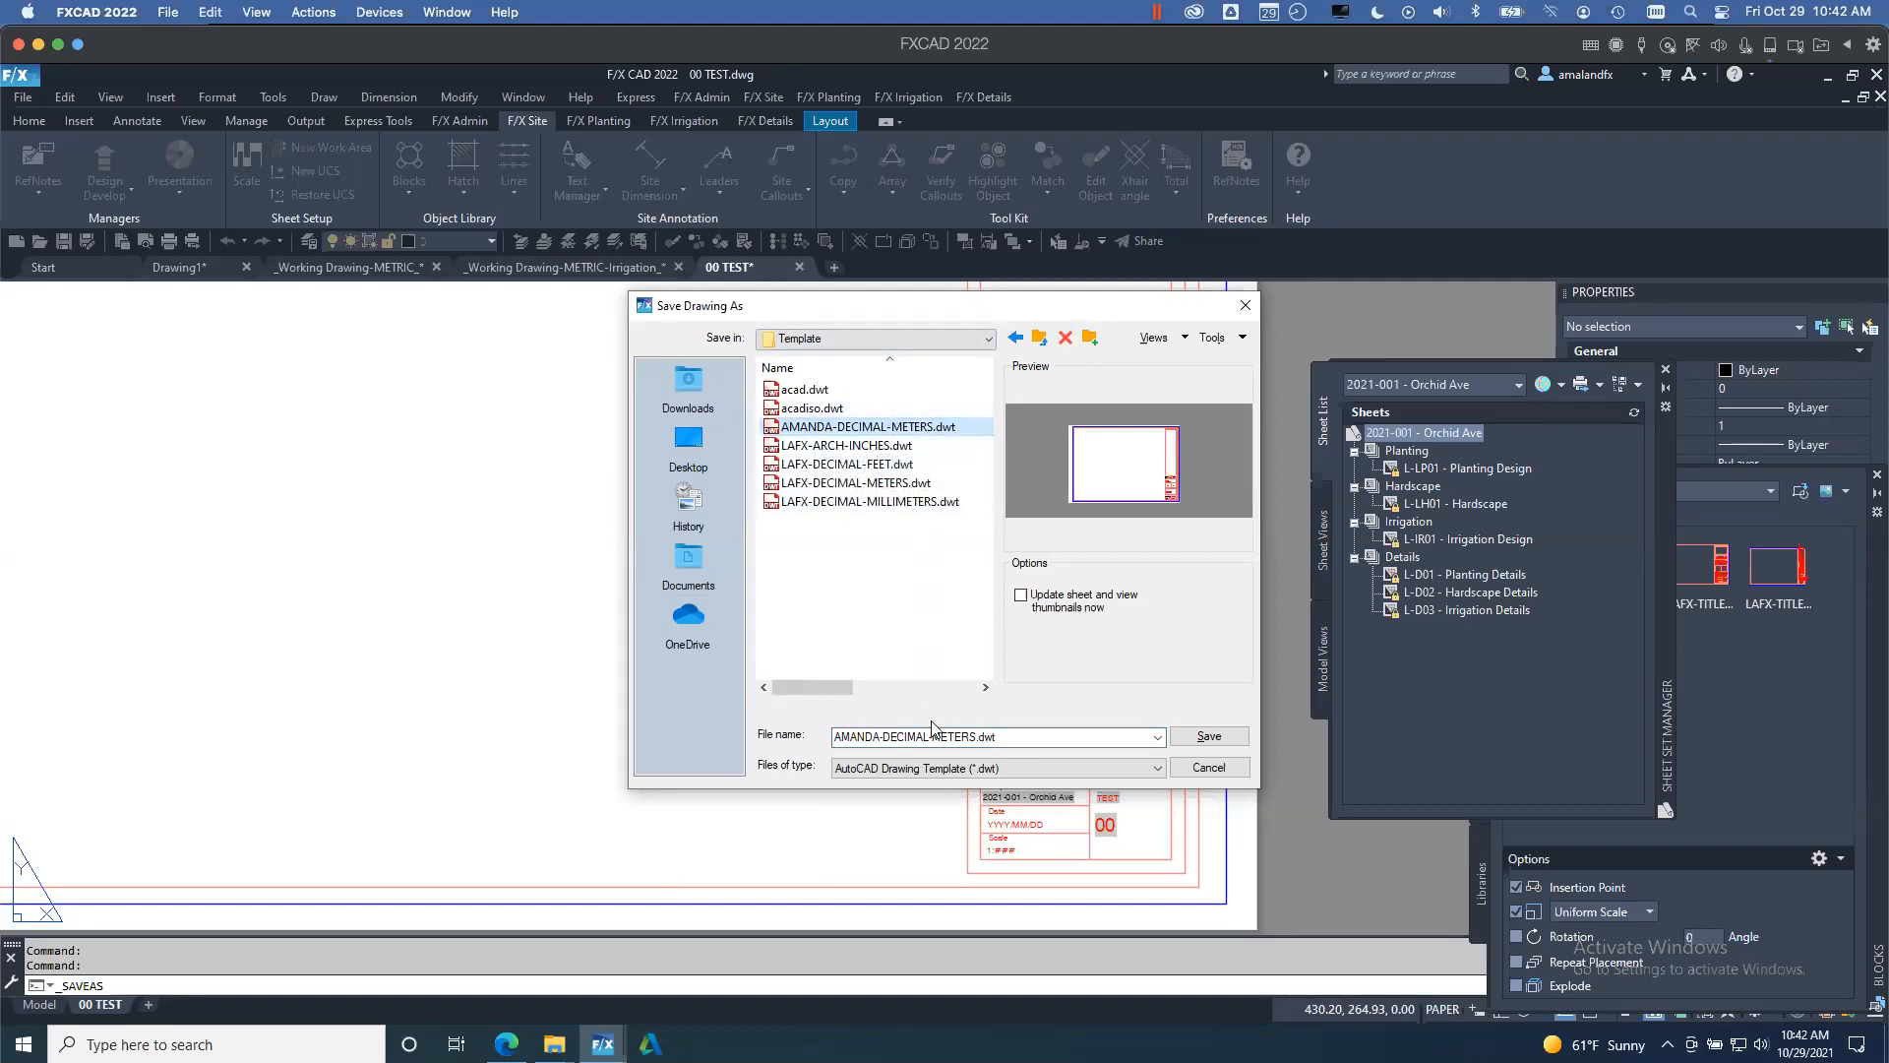
left_click(1031, 738)
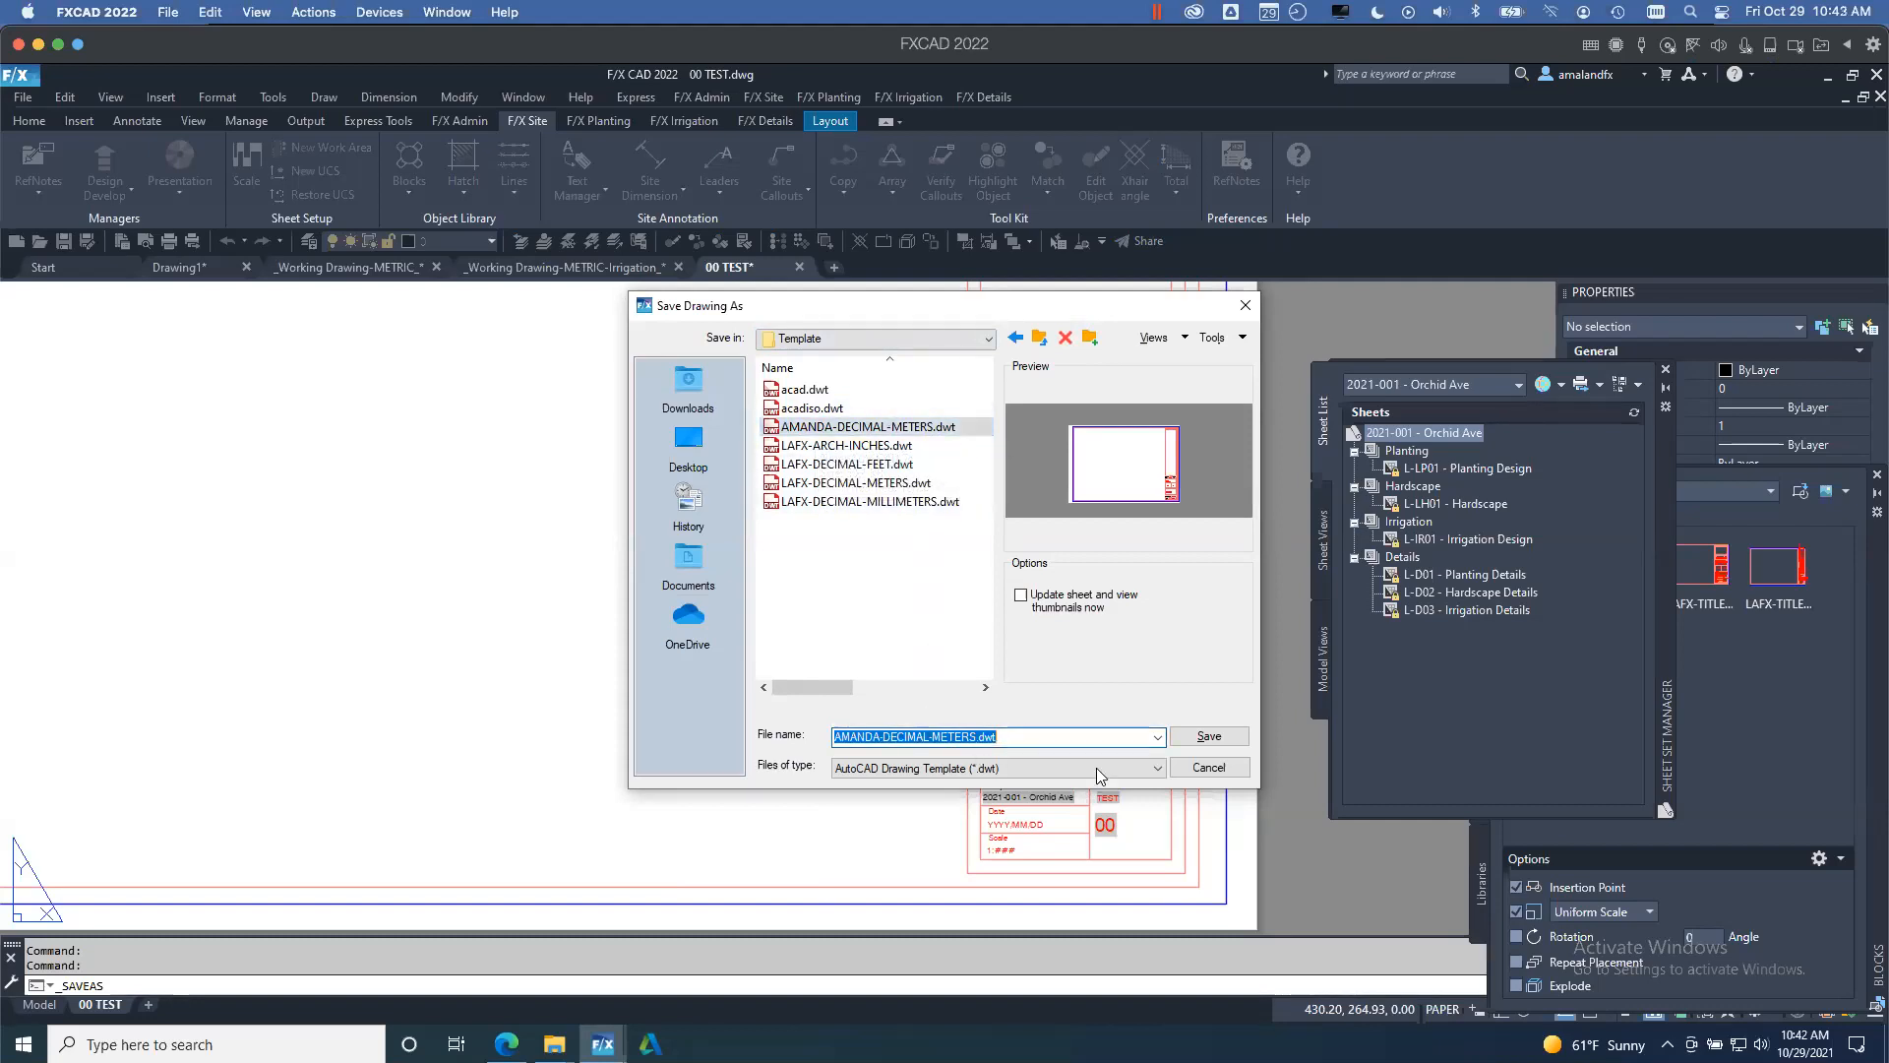
- Save the drawing as a metric template, adding the prefix WEBINAR- to the existing DECIMAL-METERS template file name
left_click(862, 736)
type("WWE")
key("BackSpace")
key("BackSpace")
type("EBINAR-")
left_click(1200, 738)
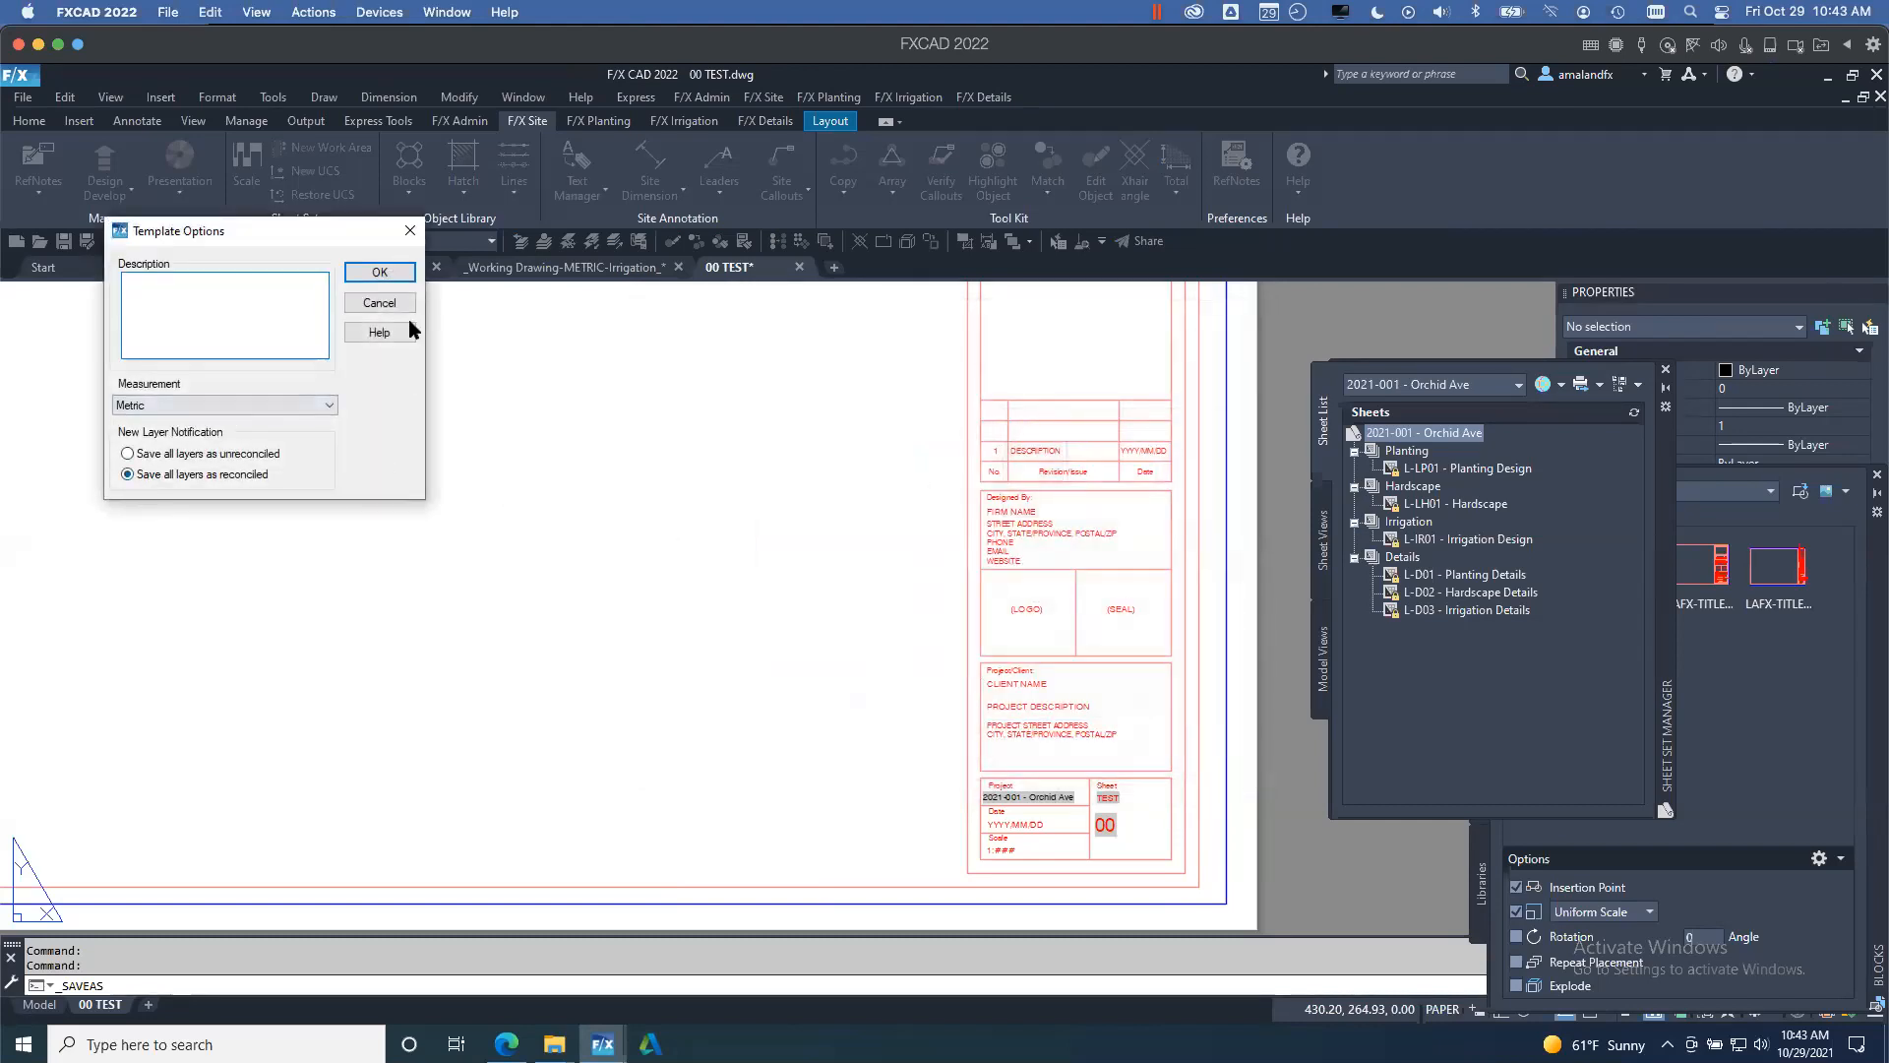
left_click(380, 272)
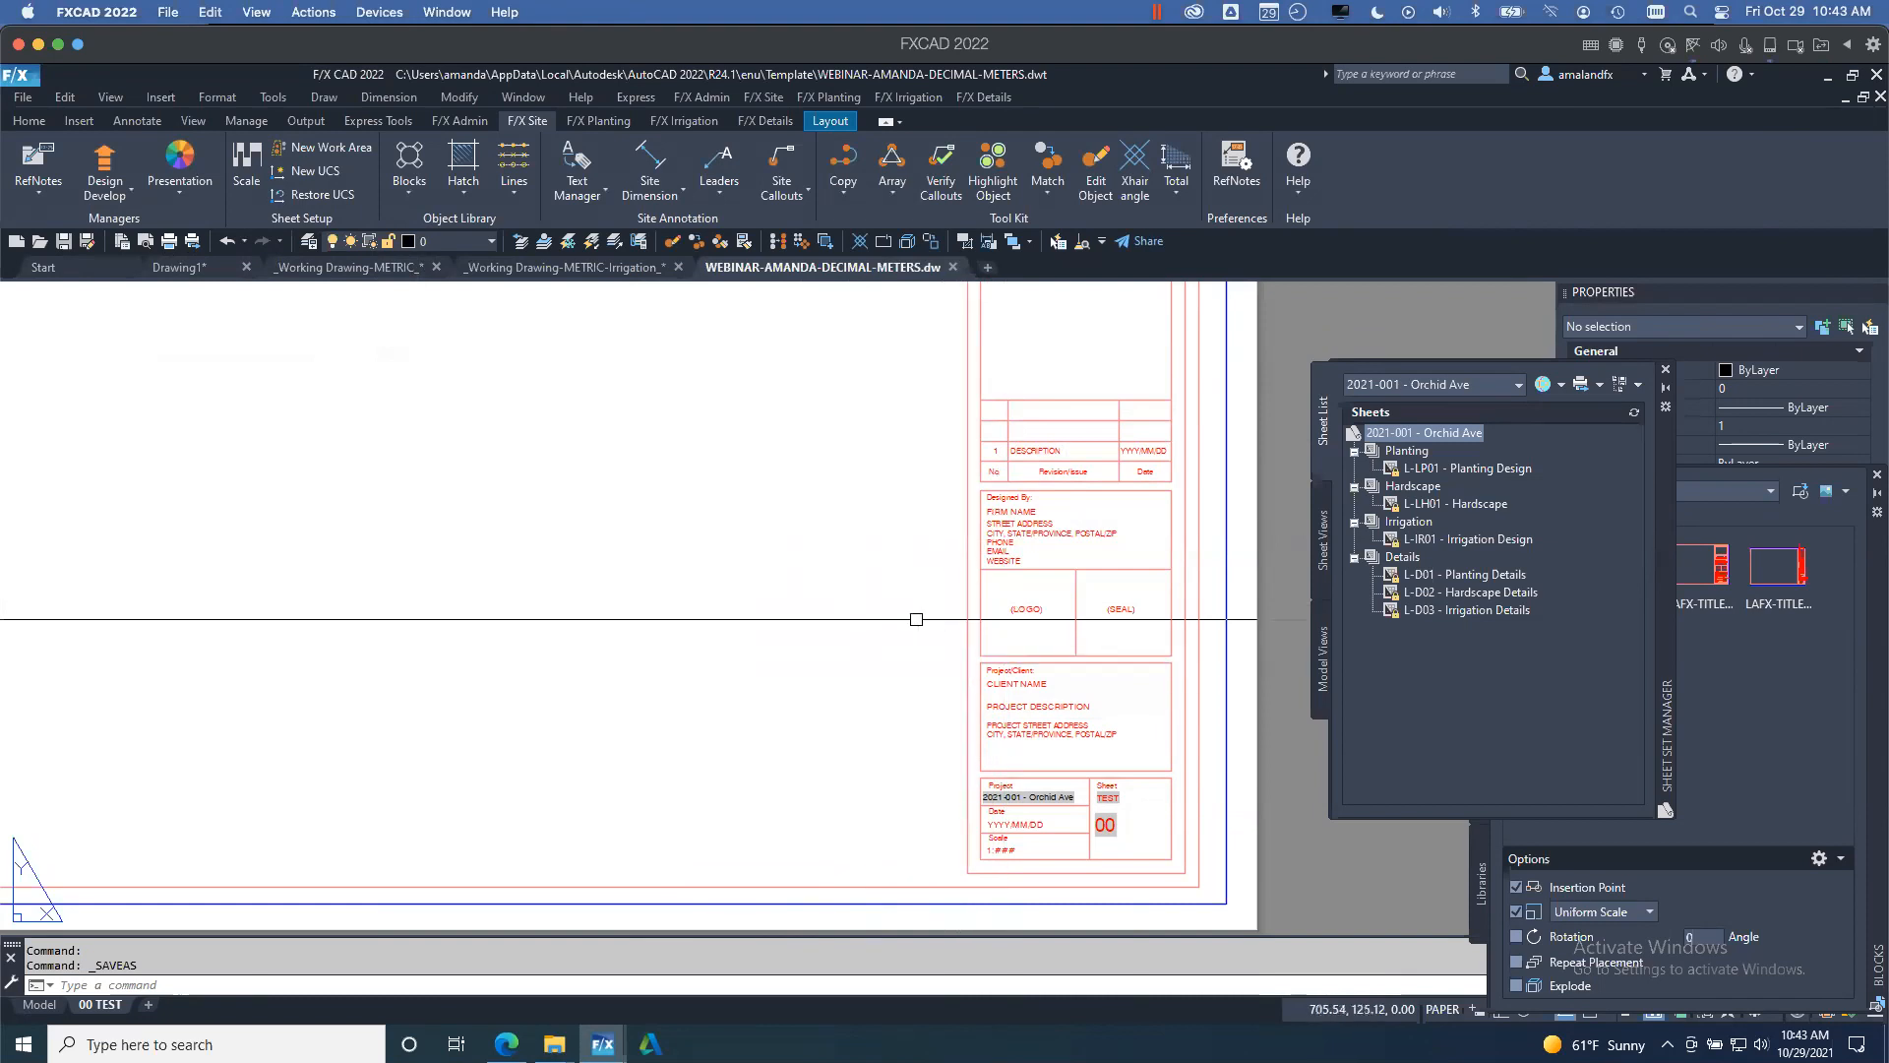
- Copy the title block from the template's 00 TEST layout using base point 0,0
left_click(1109, 622)
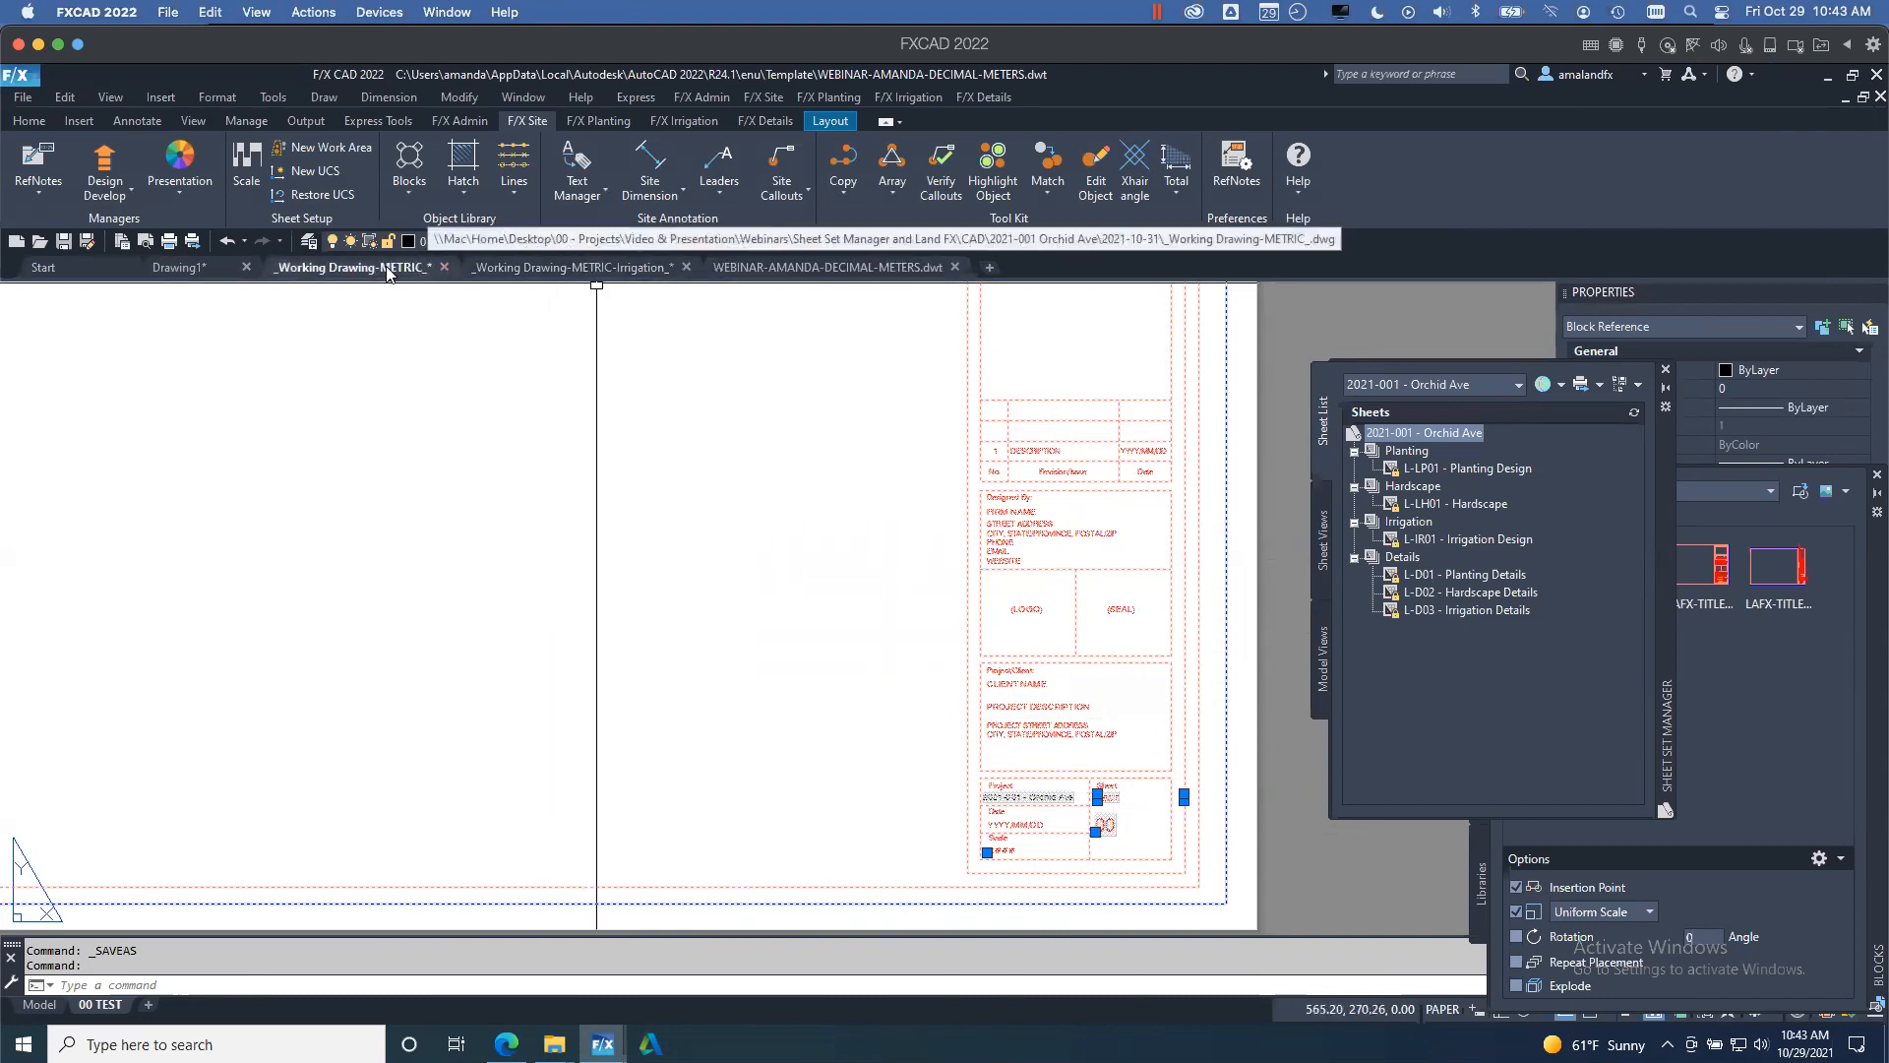
left_click(387, 270)
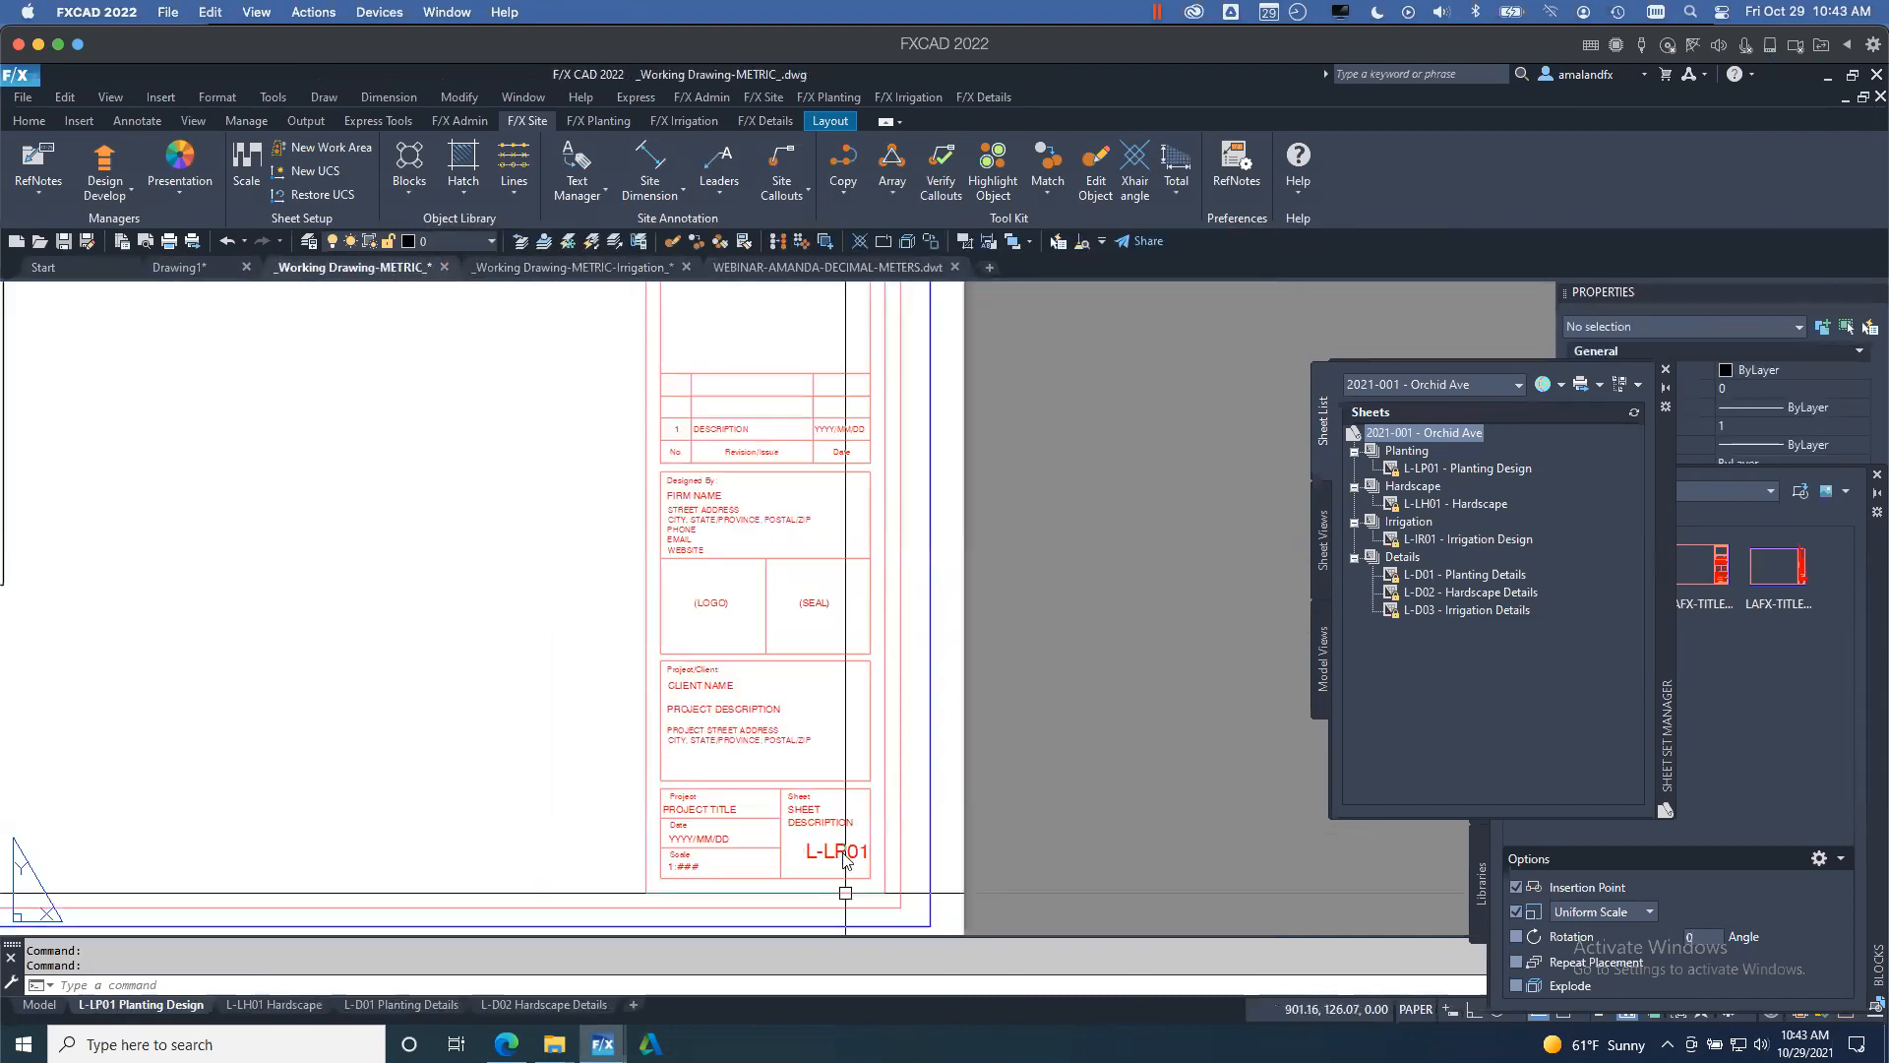
left_click(867, 267)
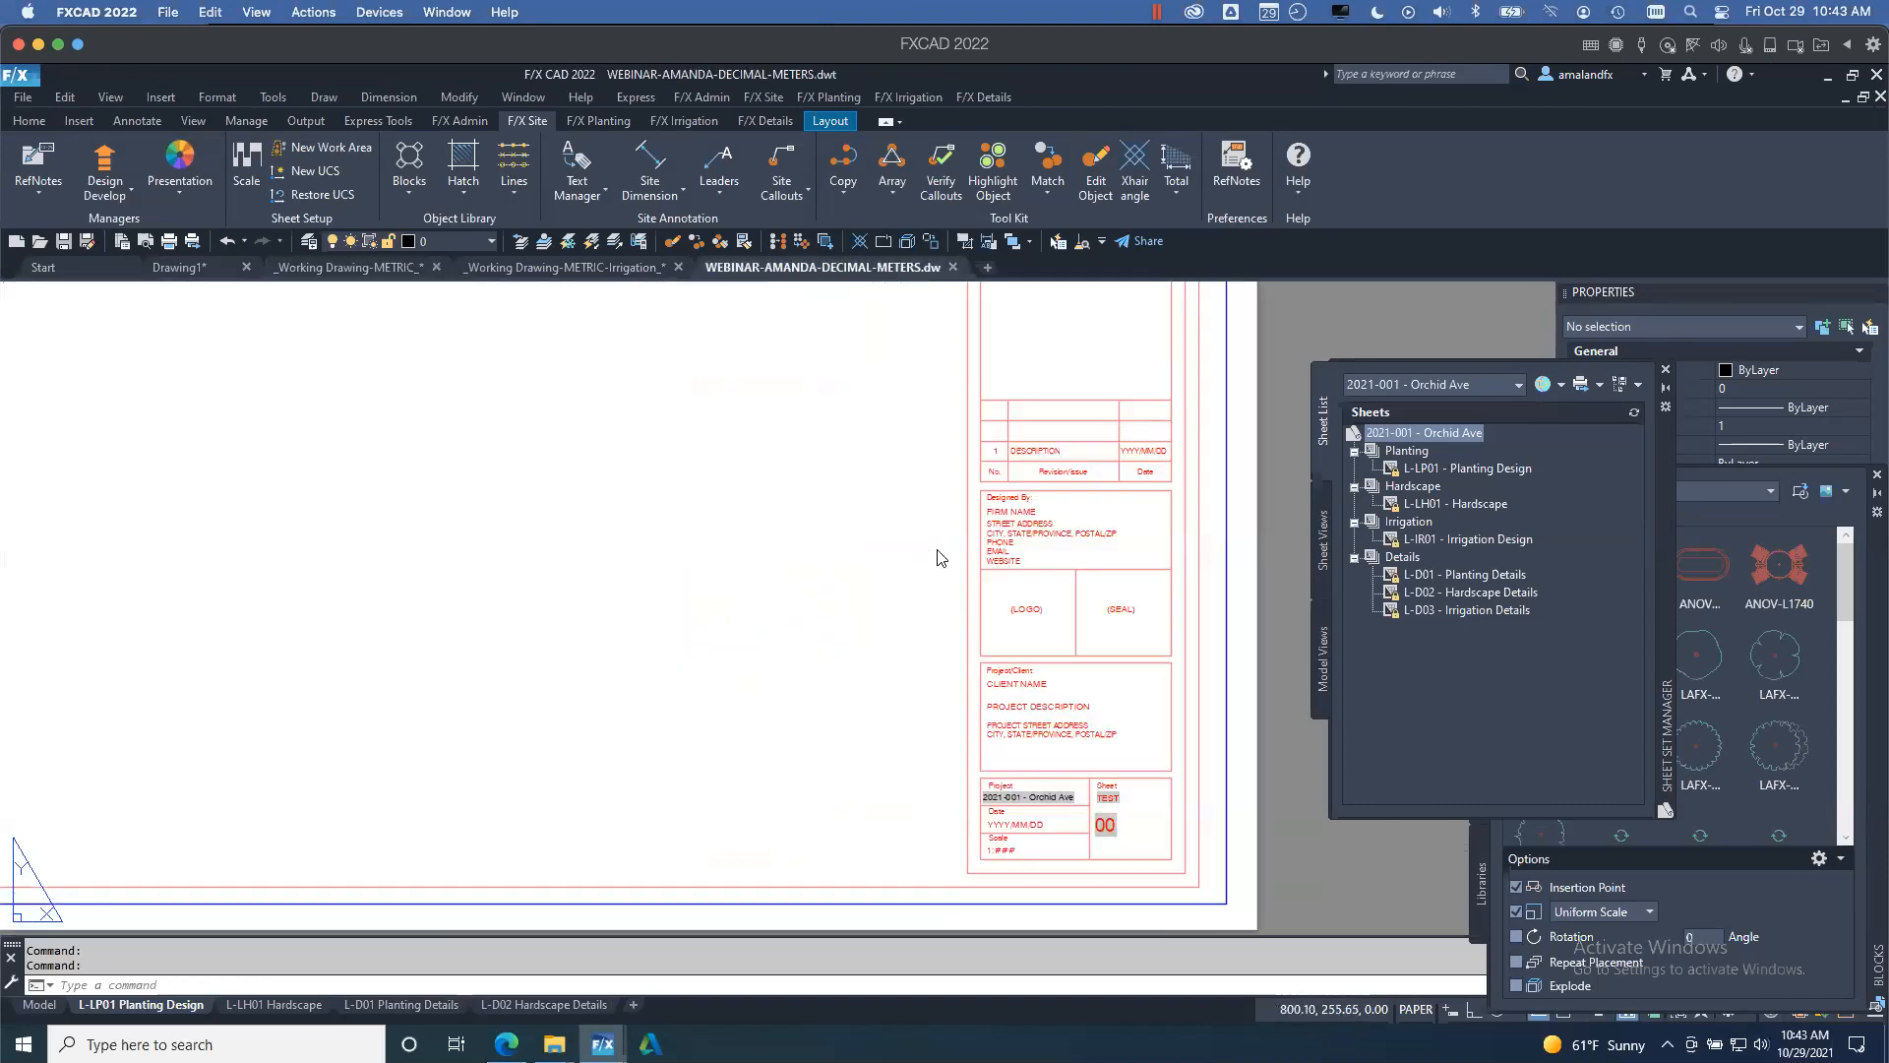
left_click(1080, 569)
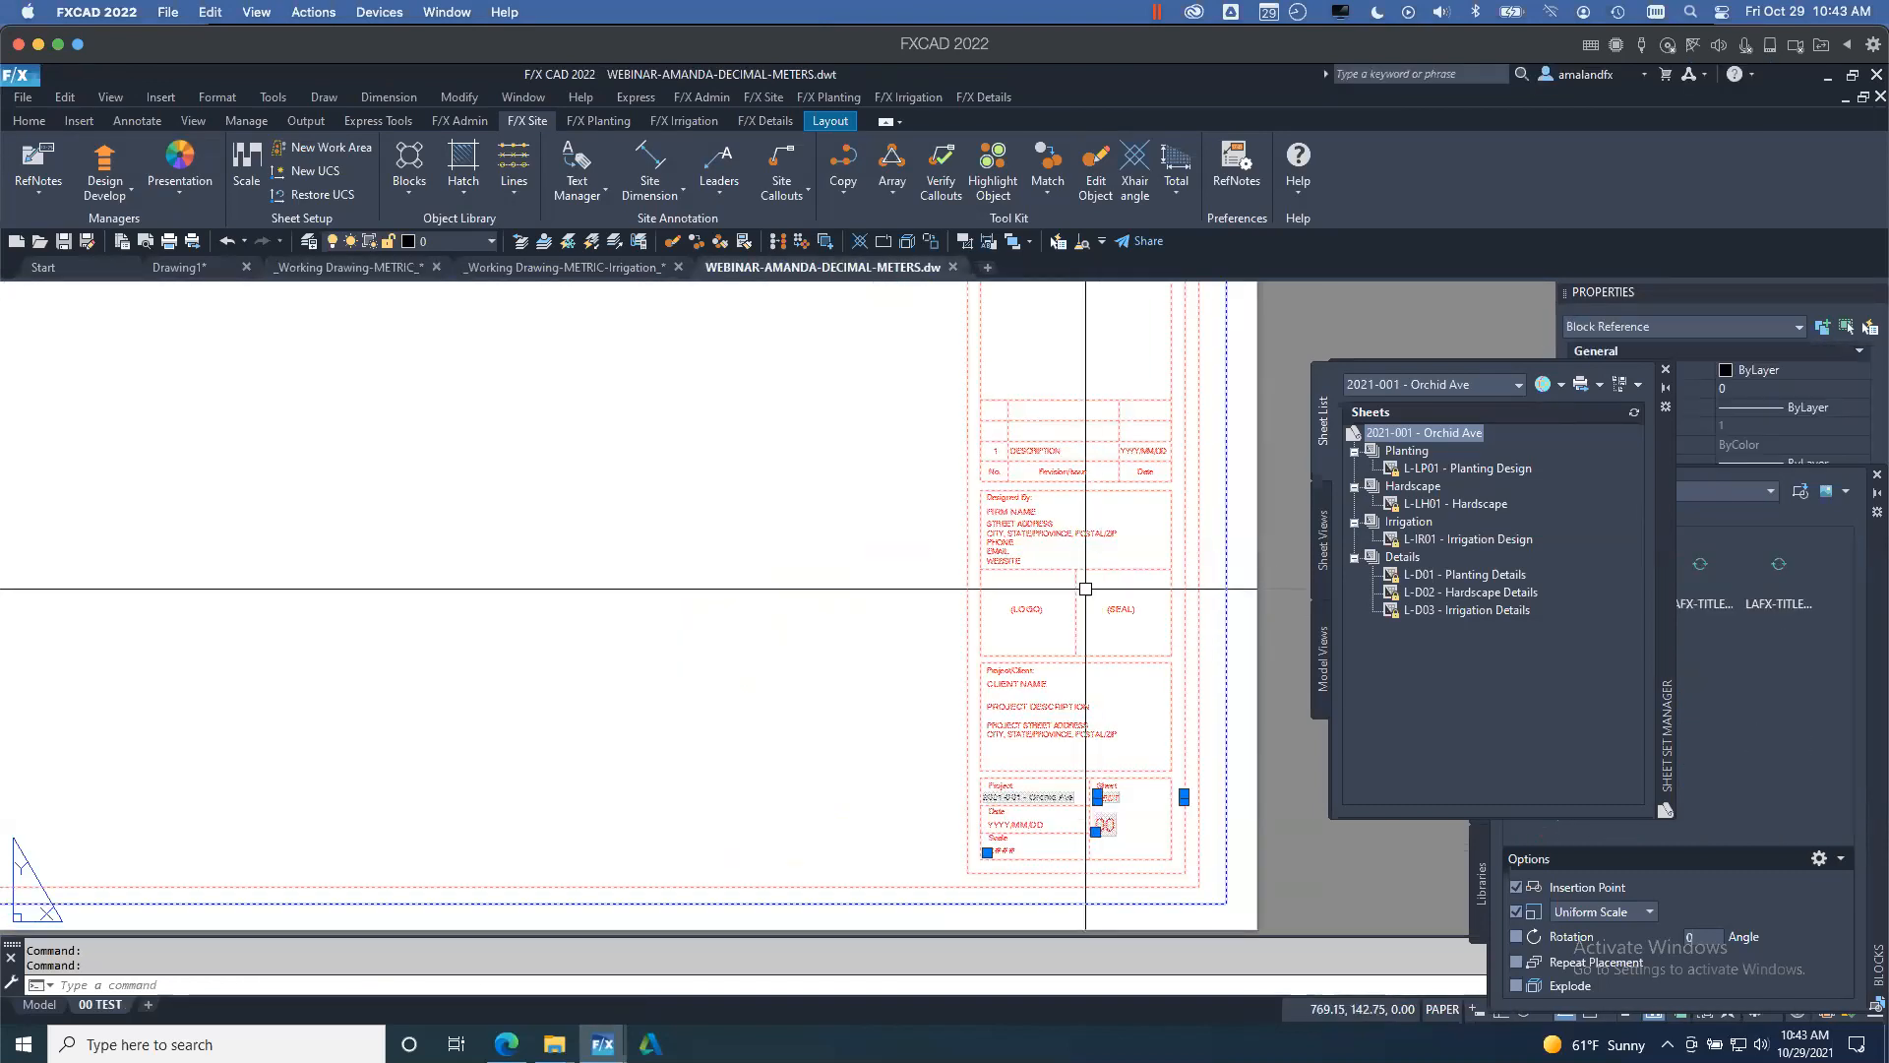
scroll(1086, 589, "down", 1)
scroll(837, 551, "down", 2)
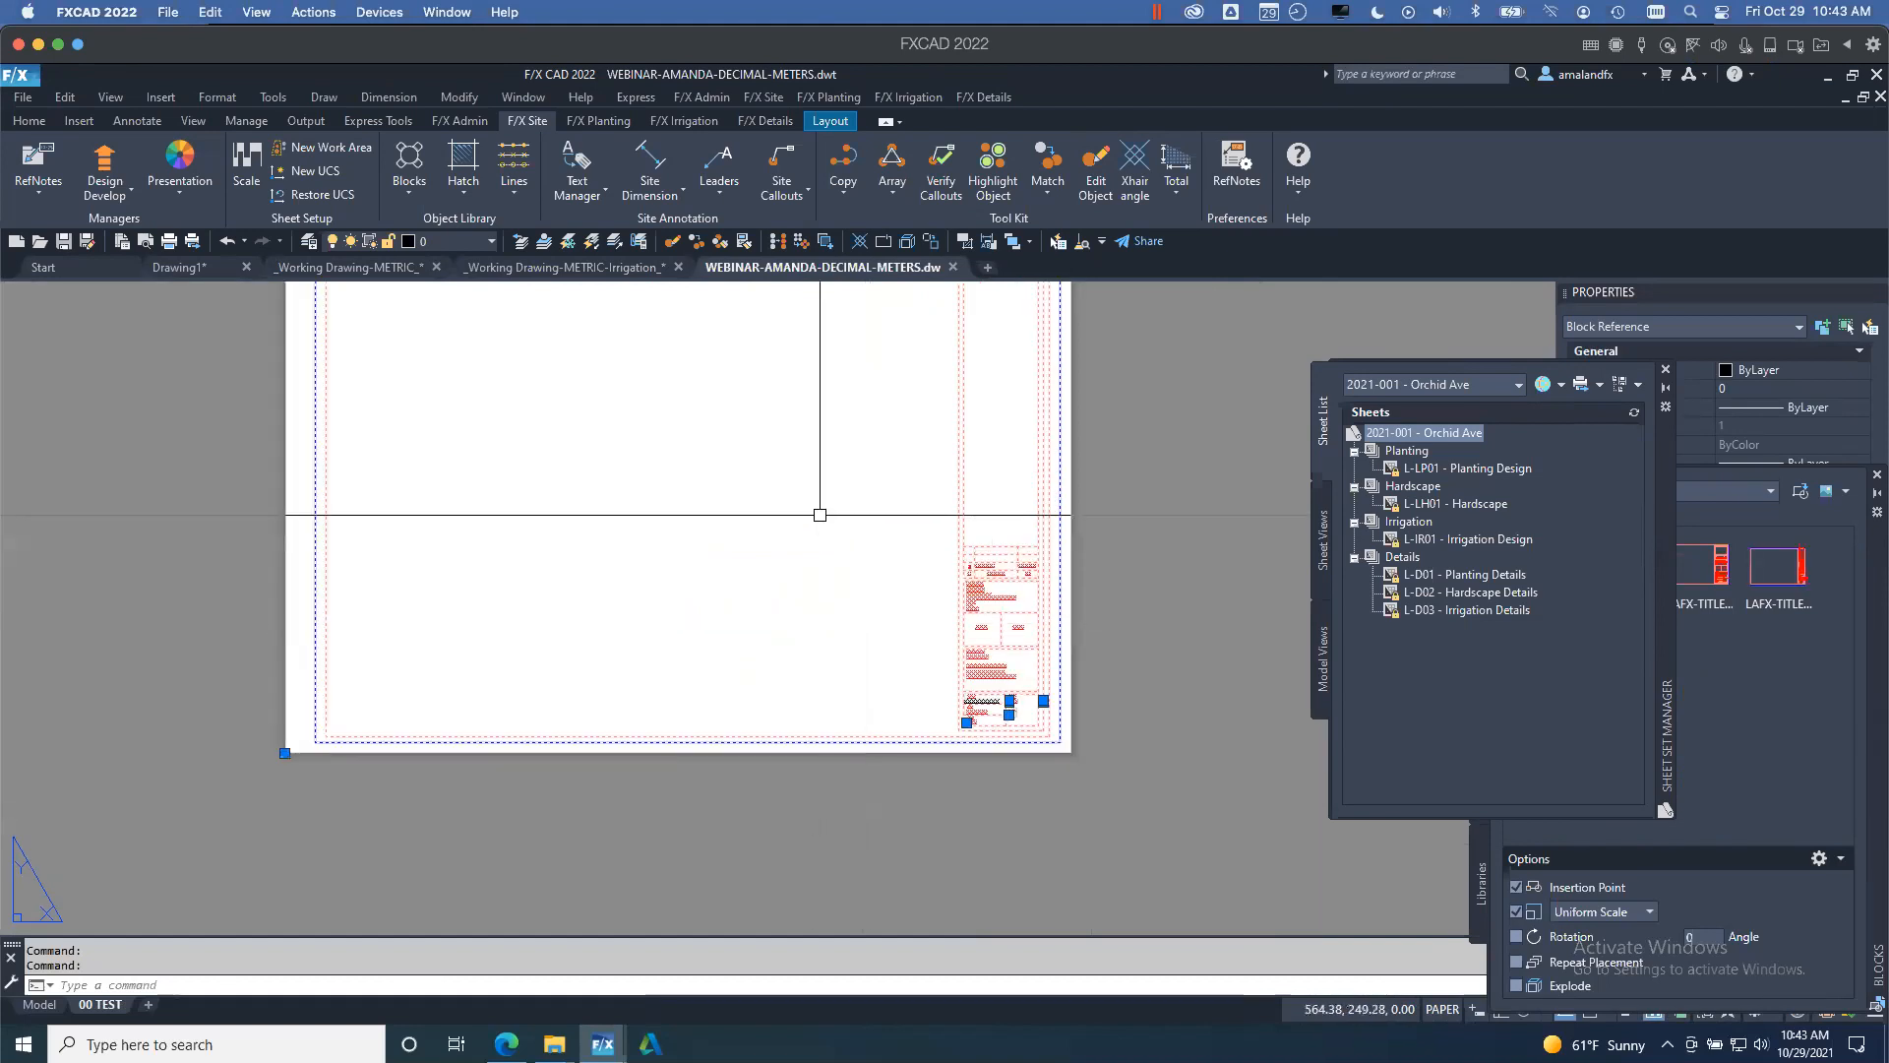
middle_click_drag(819, 515, 888, 609)
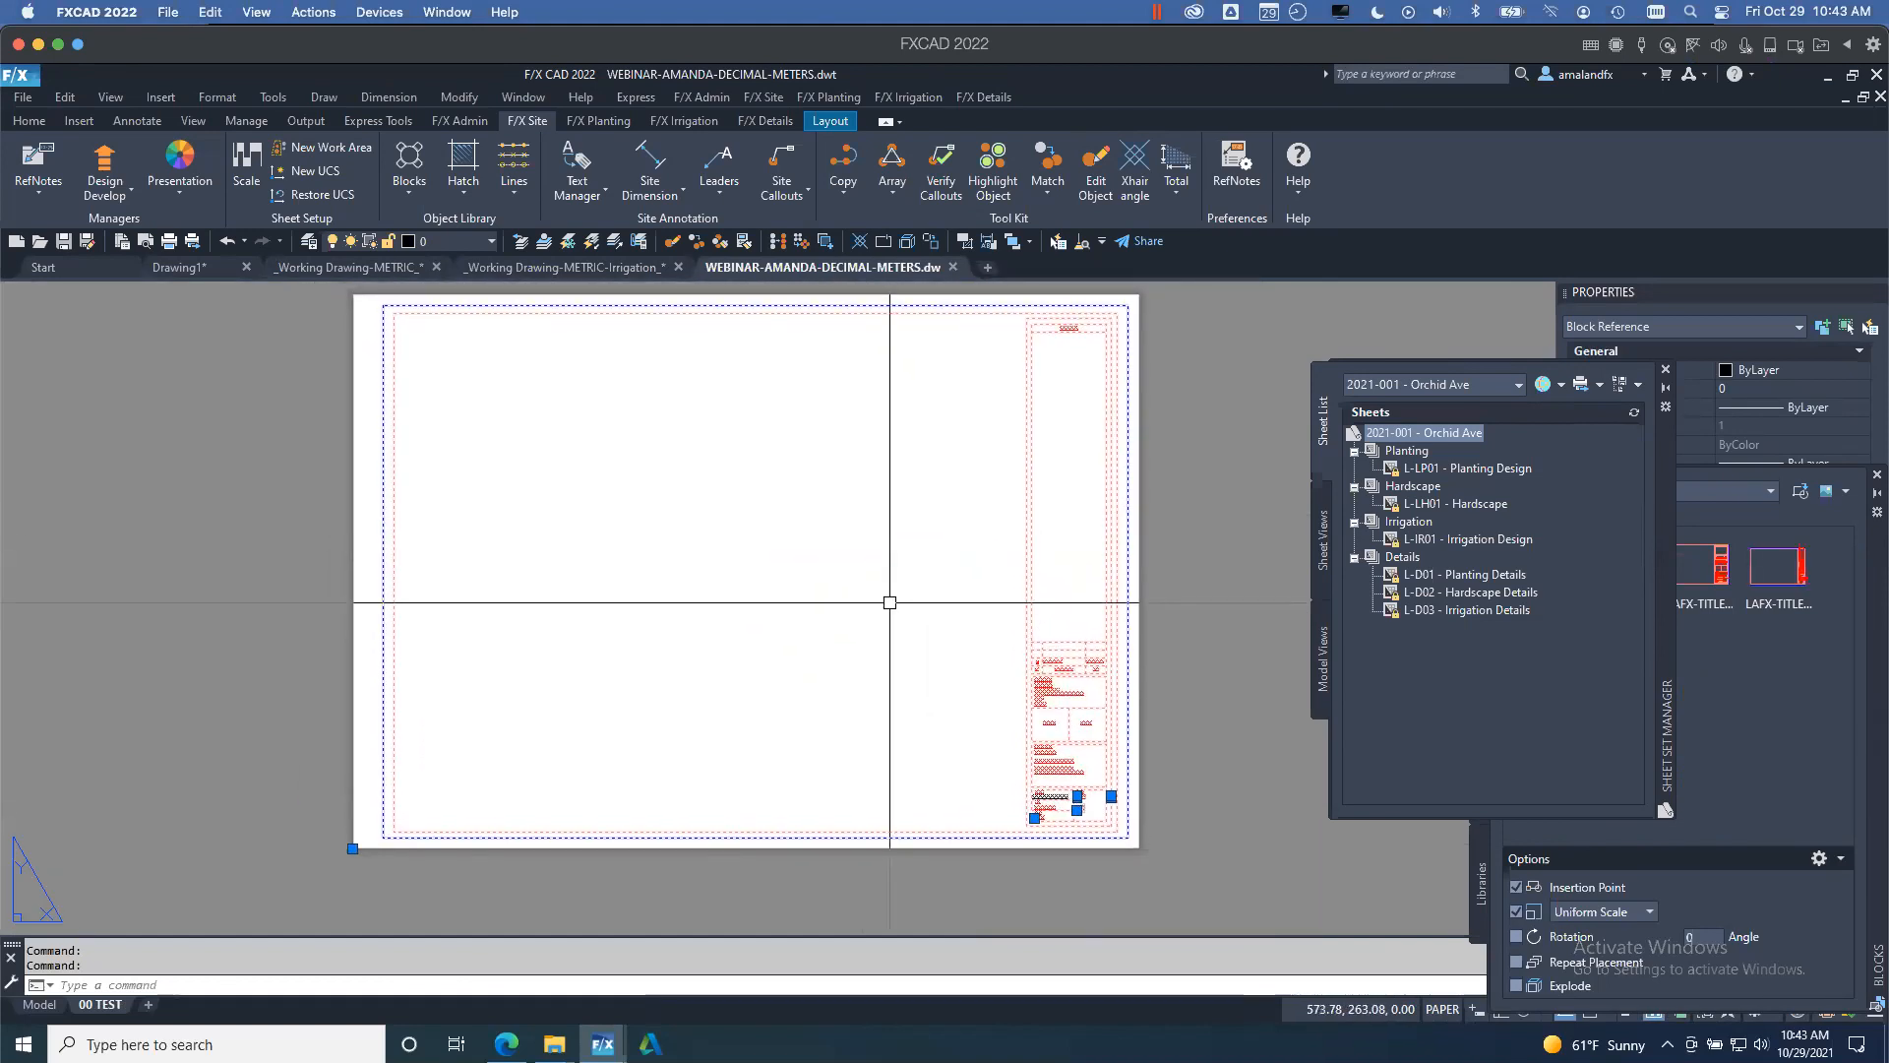
left_click(826, 243)
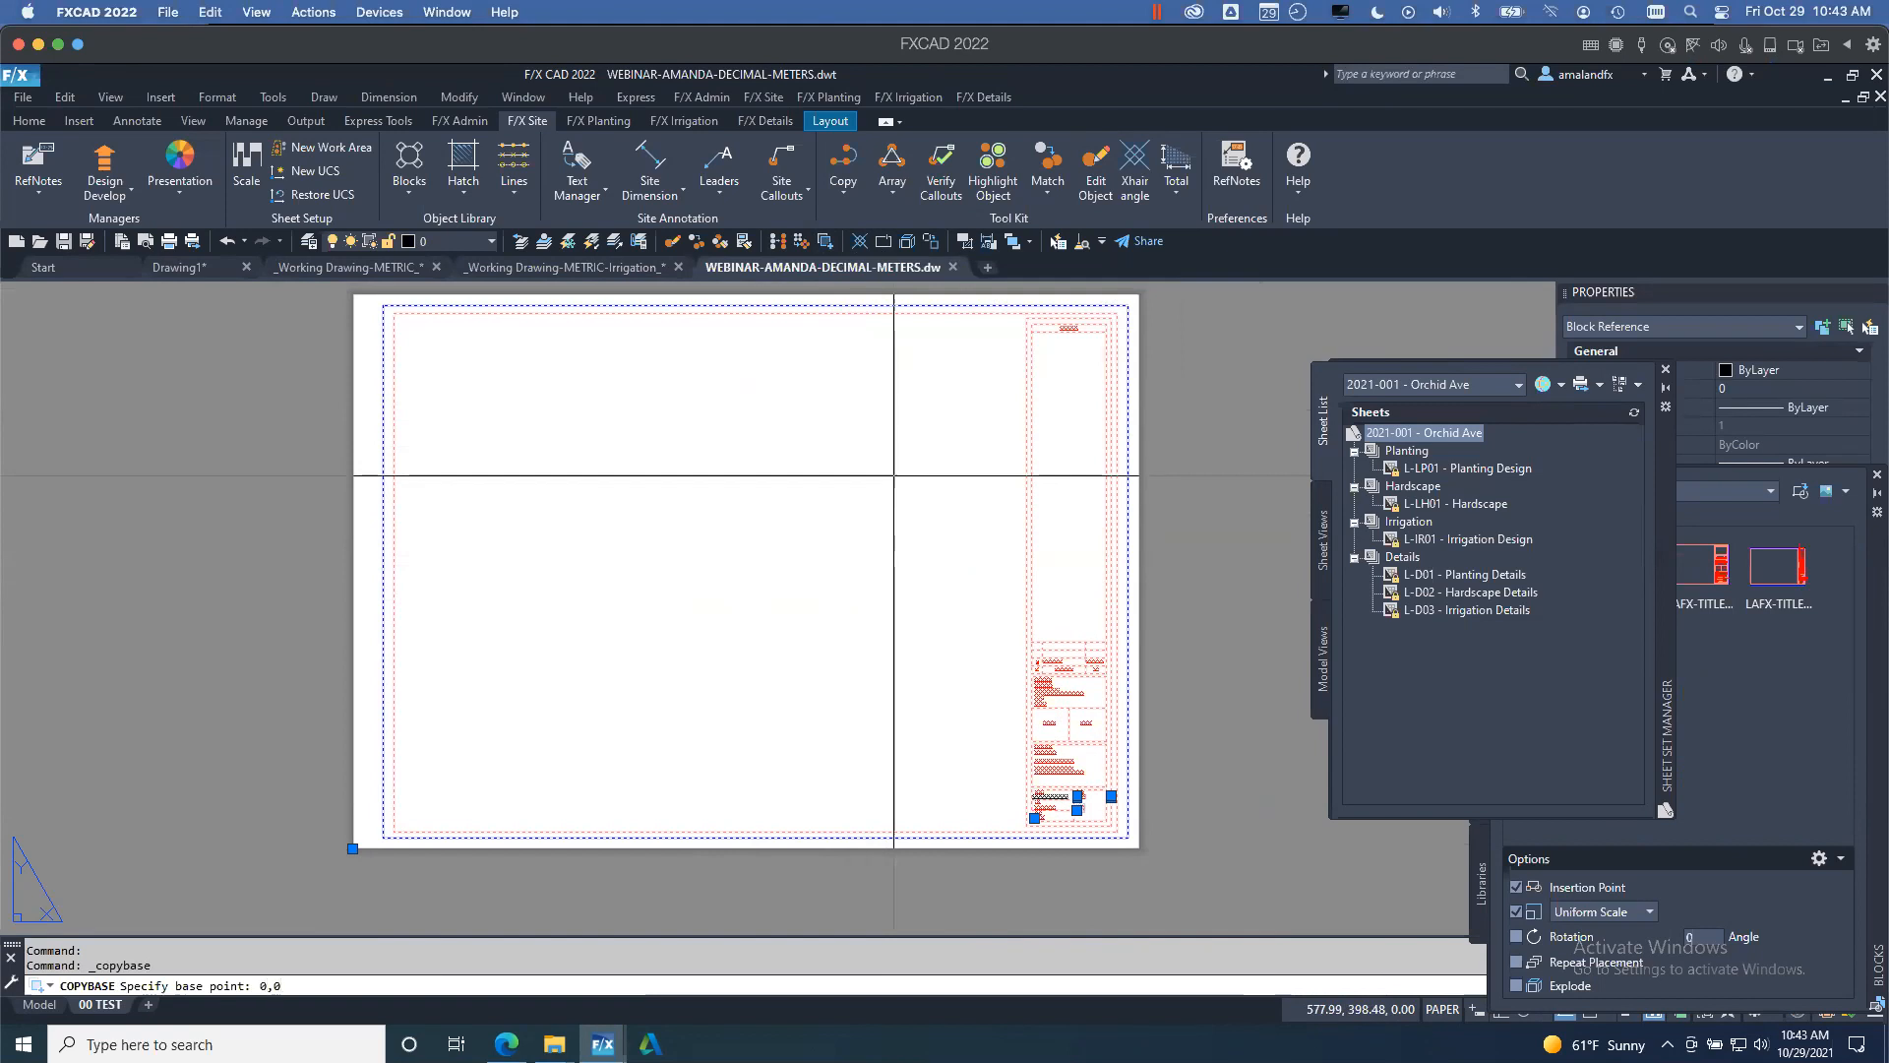
key("Return")
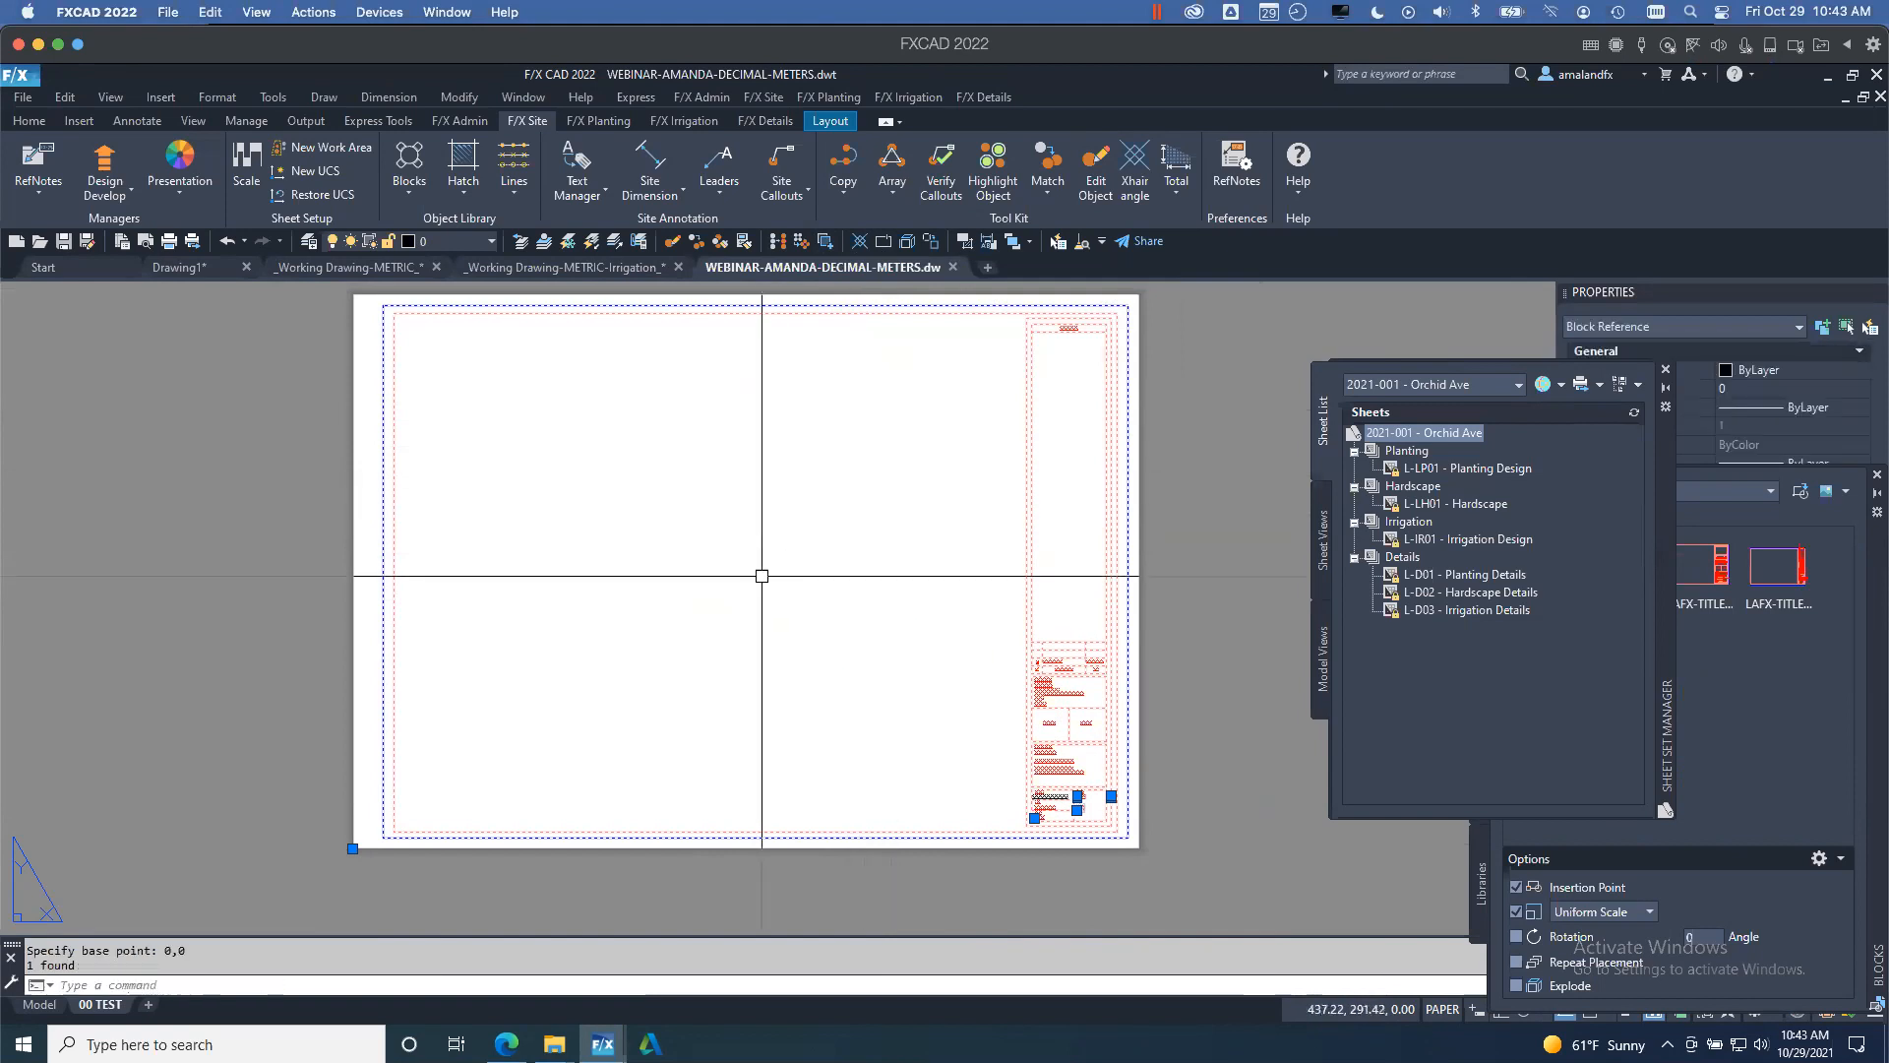
key("Escape")
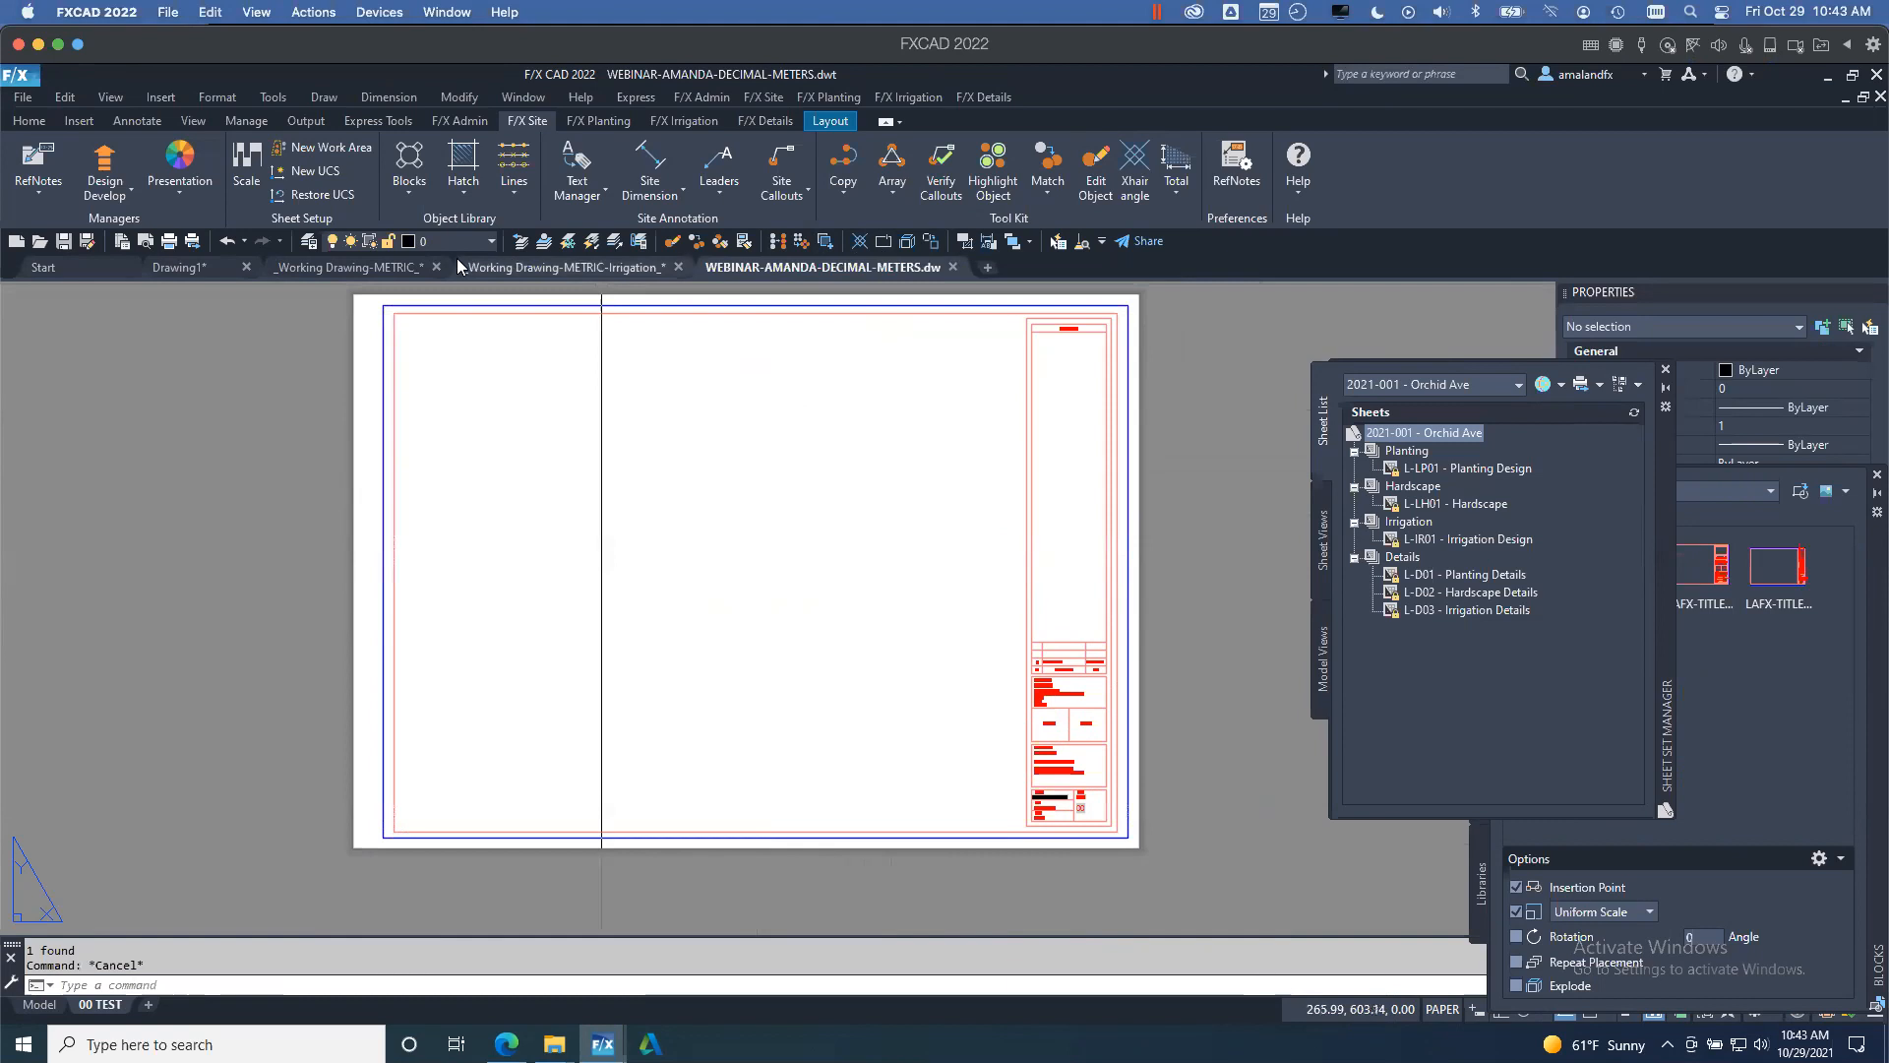
- Delete the old title block from the L-LP01 Planting Design layout of the _Working Drawing-METRIC_ file
left_click(358, 264)
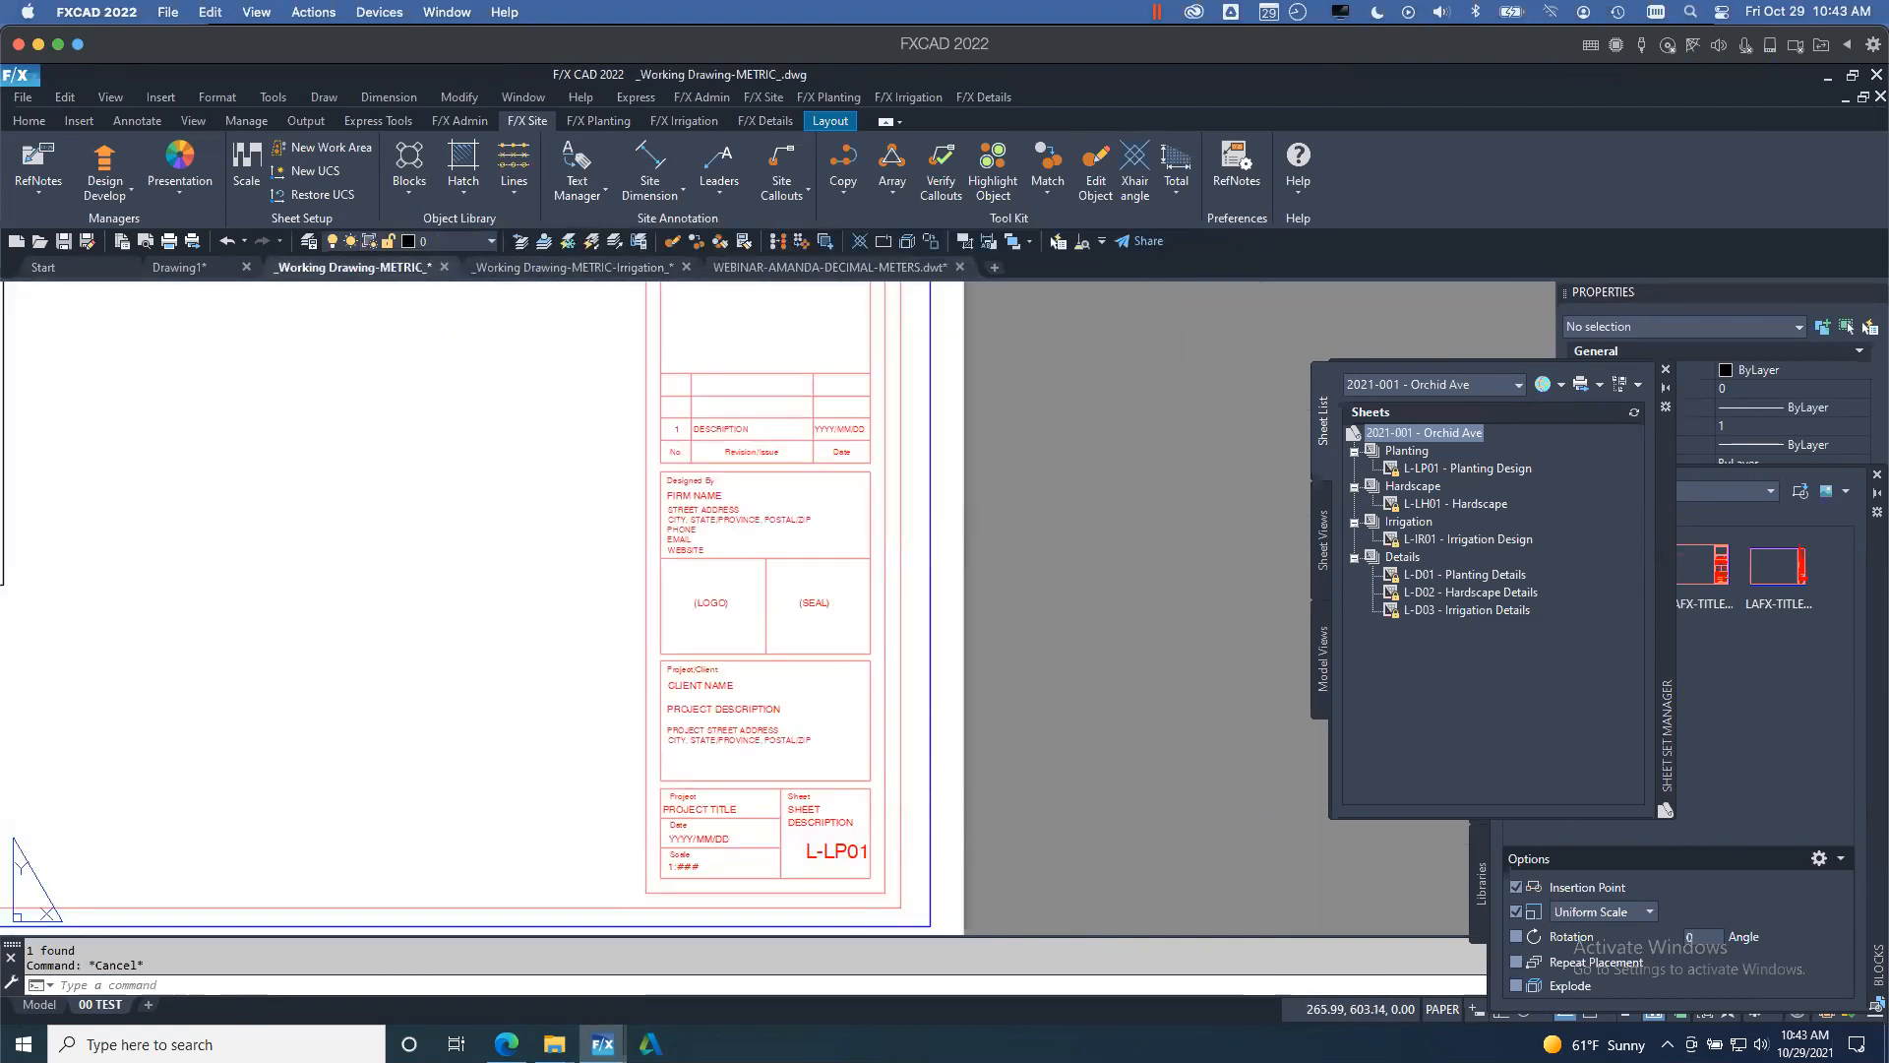
scroll(932, 692, "down", 3)
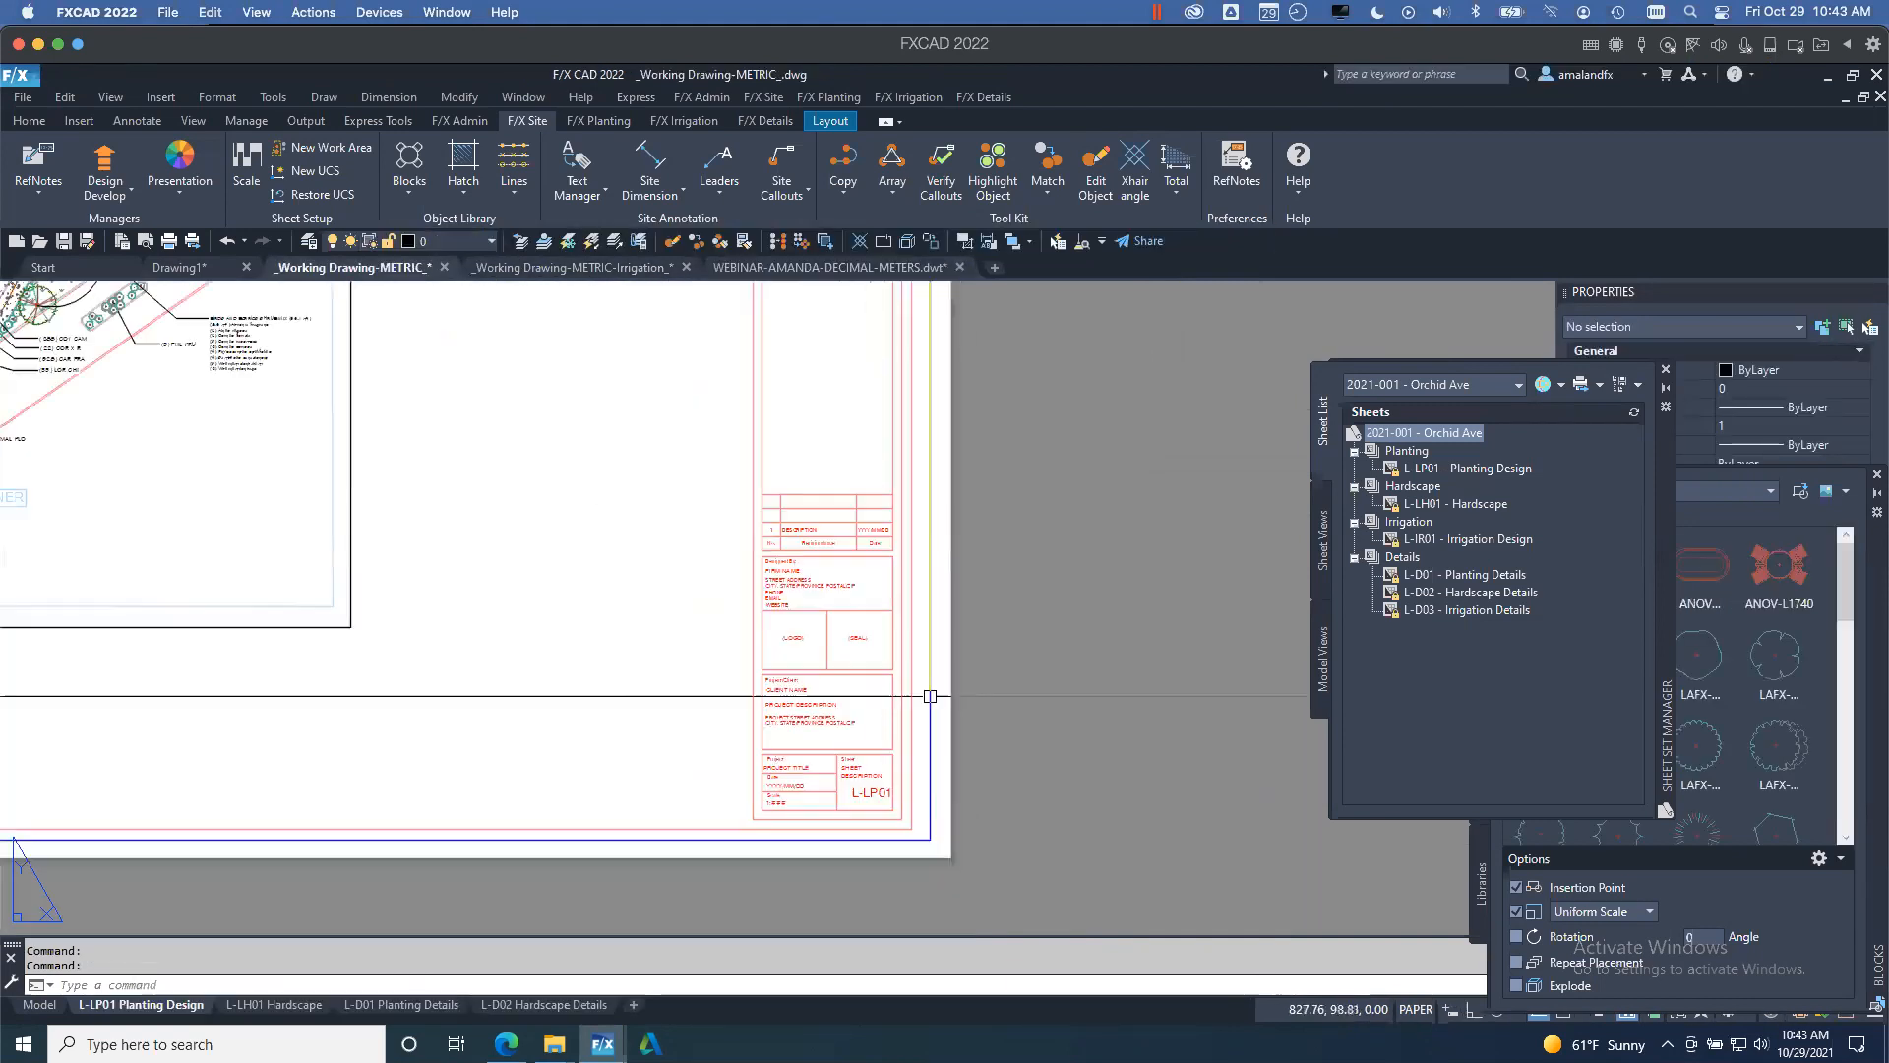
middle_click_drag(1016, 694, 1193, 784)
left_click(1118, 712)
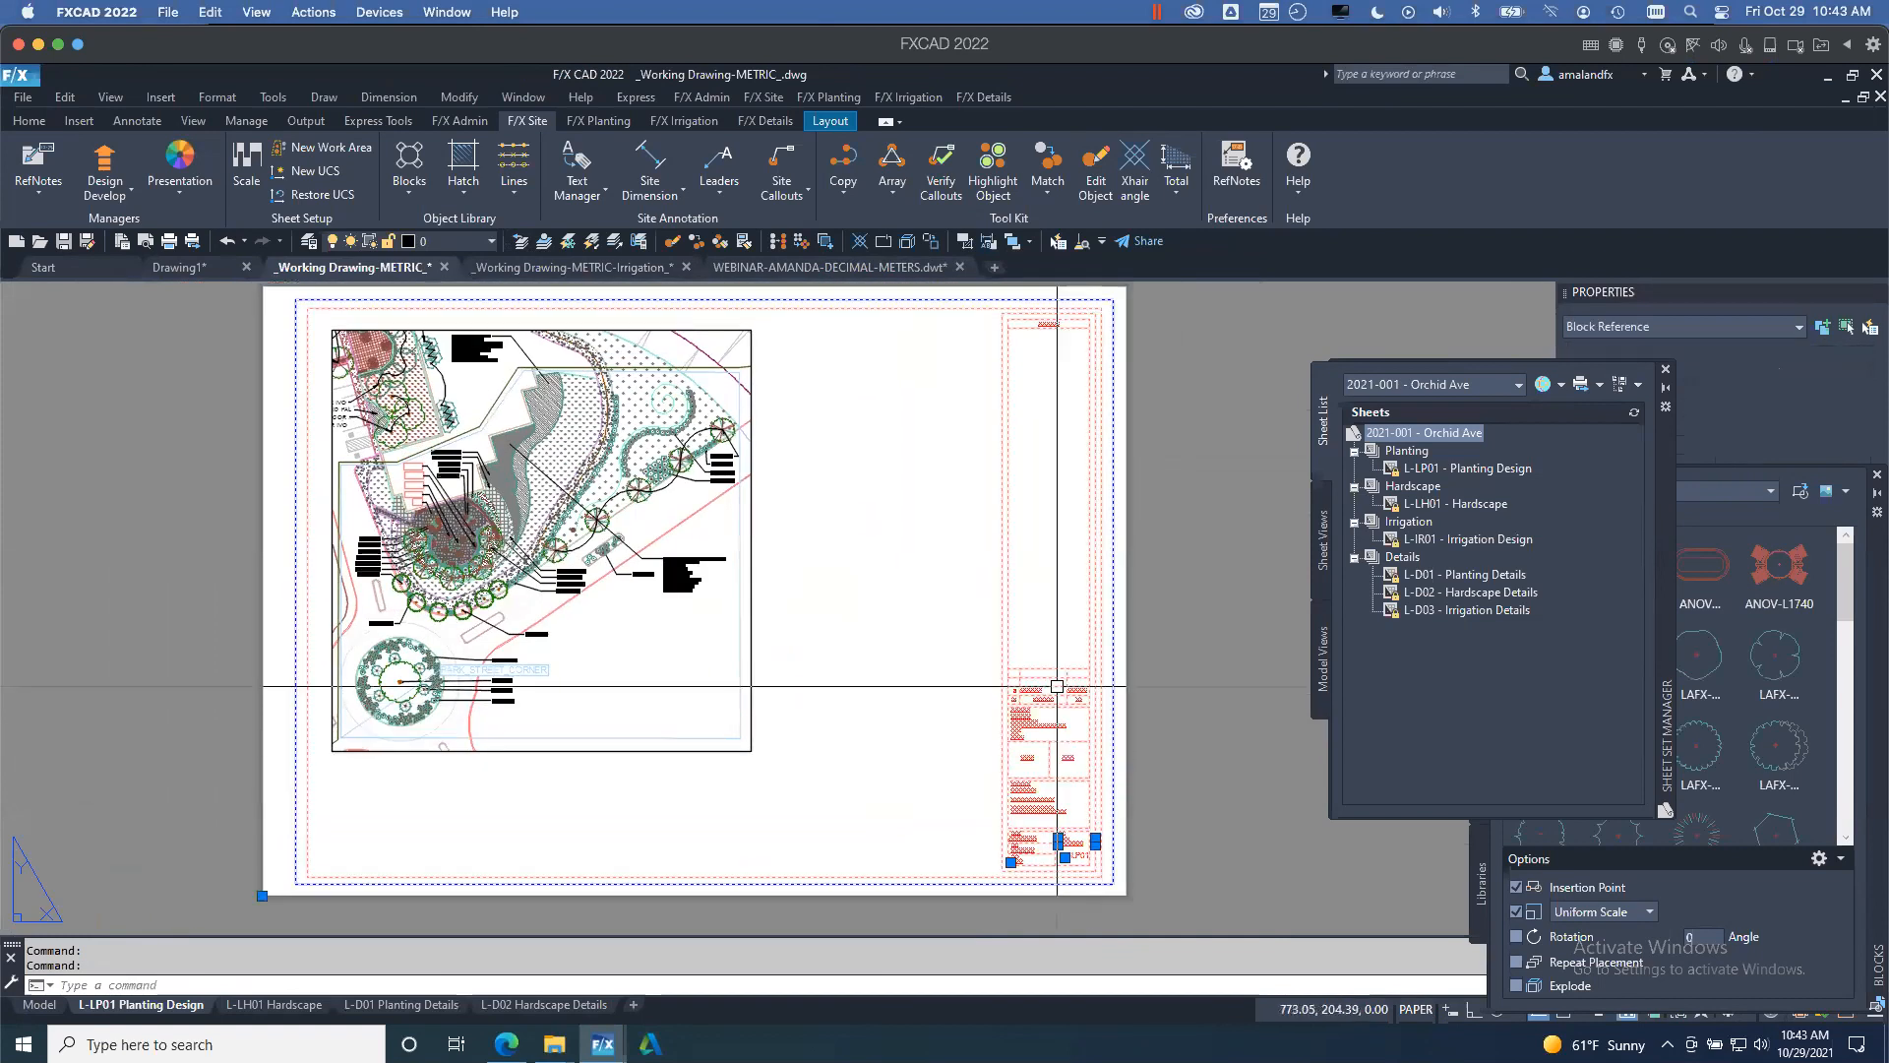
key("Delete")
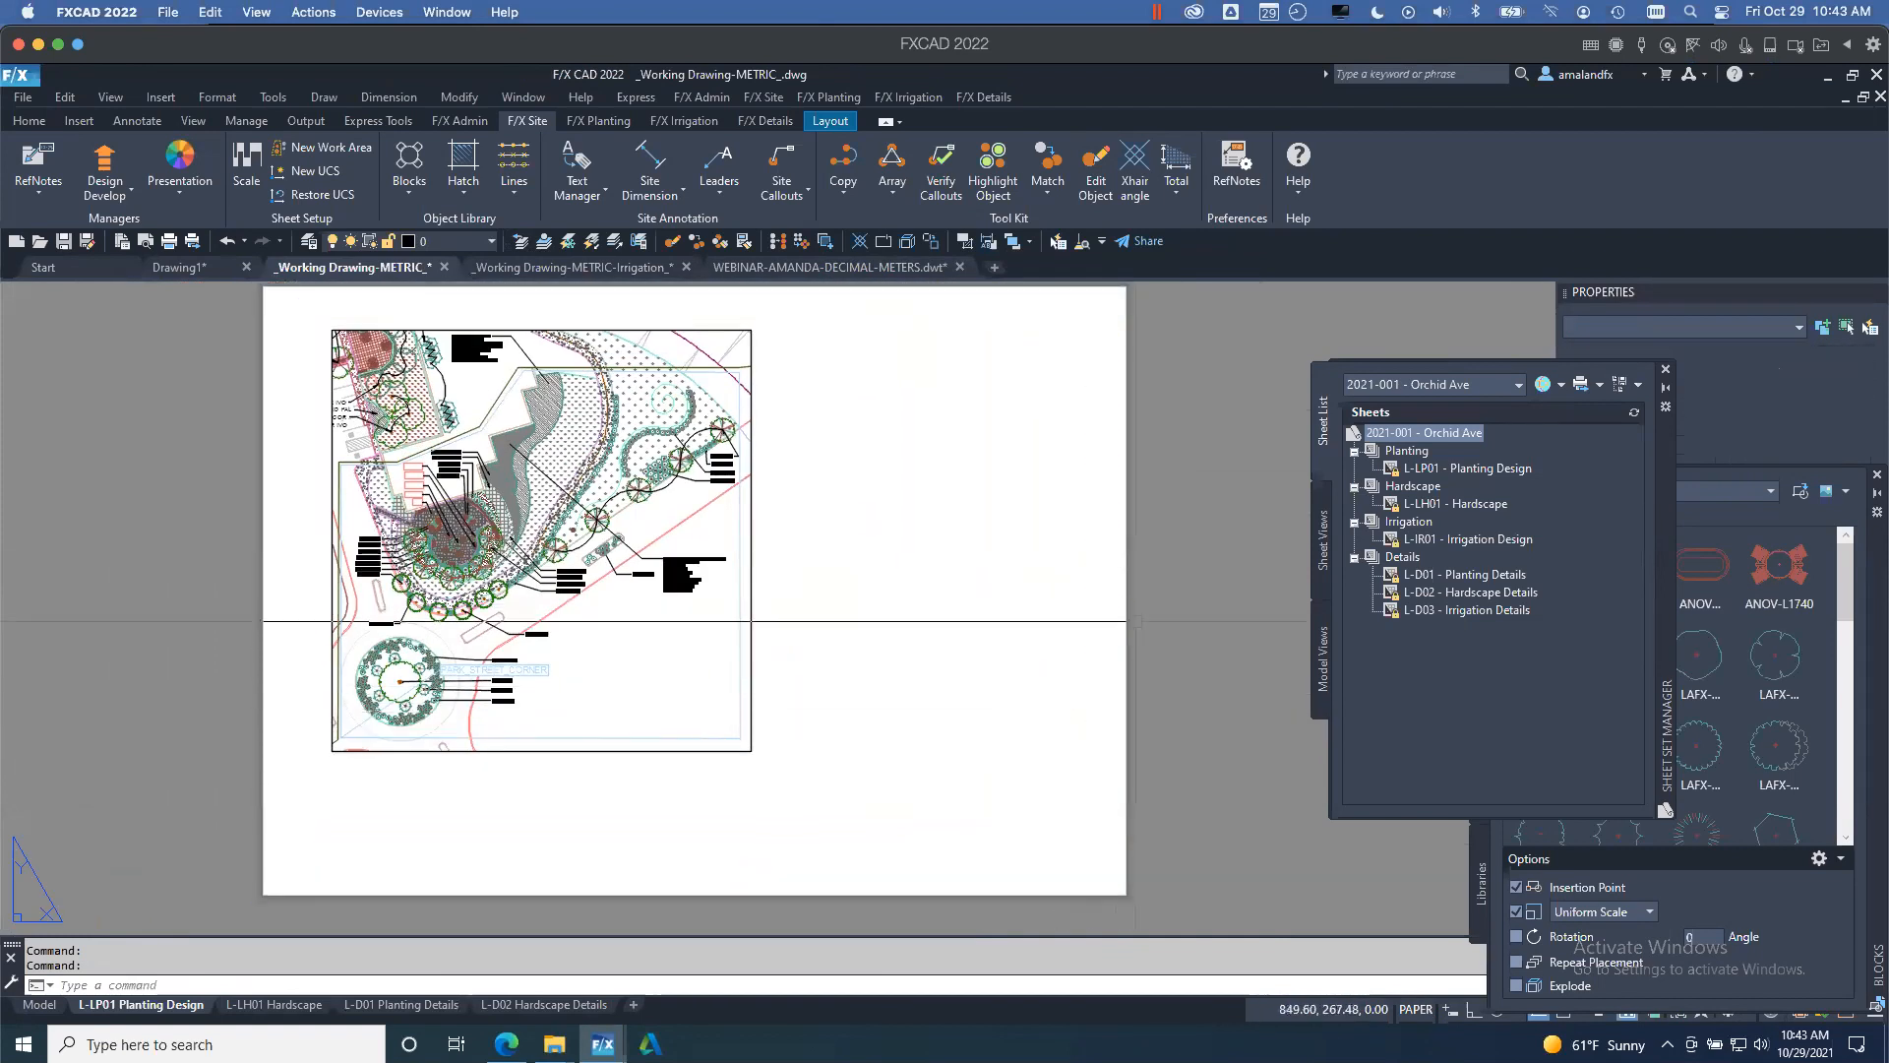
- Delete the old title blocks from the L-LH01 Hardscape, L-D01 Planting Details and L-D02 Hardscape Details layouts
left_click(276, 1003)
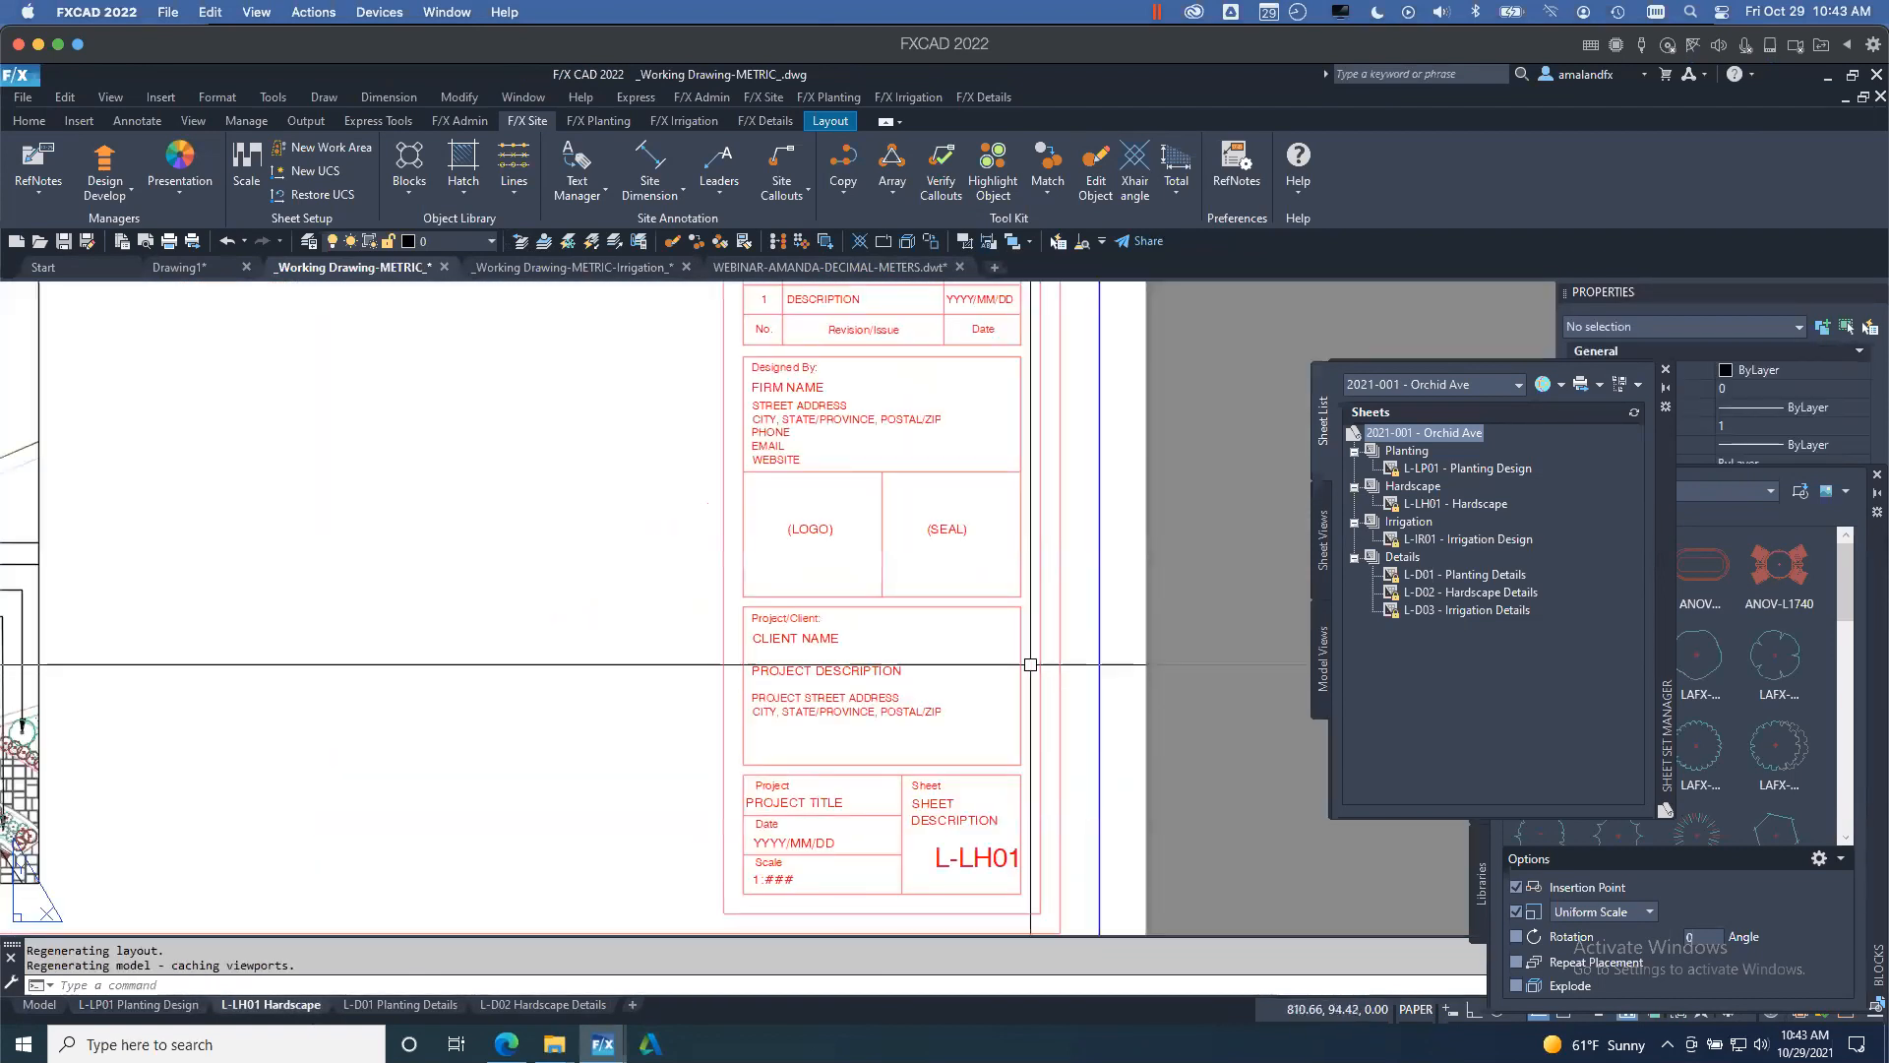
left_click(1037, 654)
key("Delete")
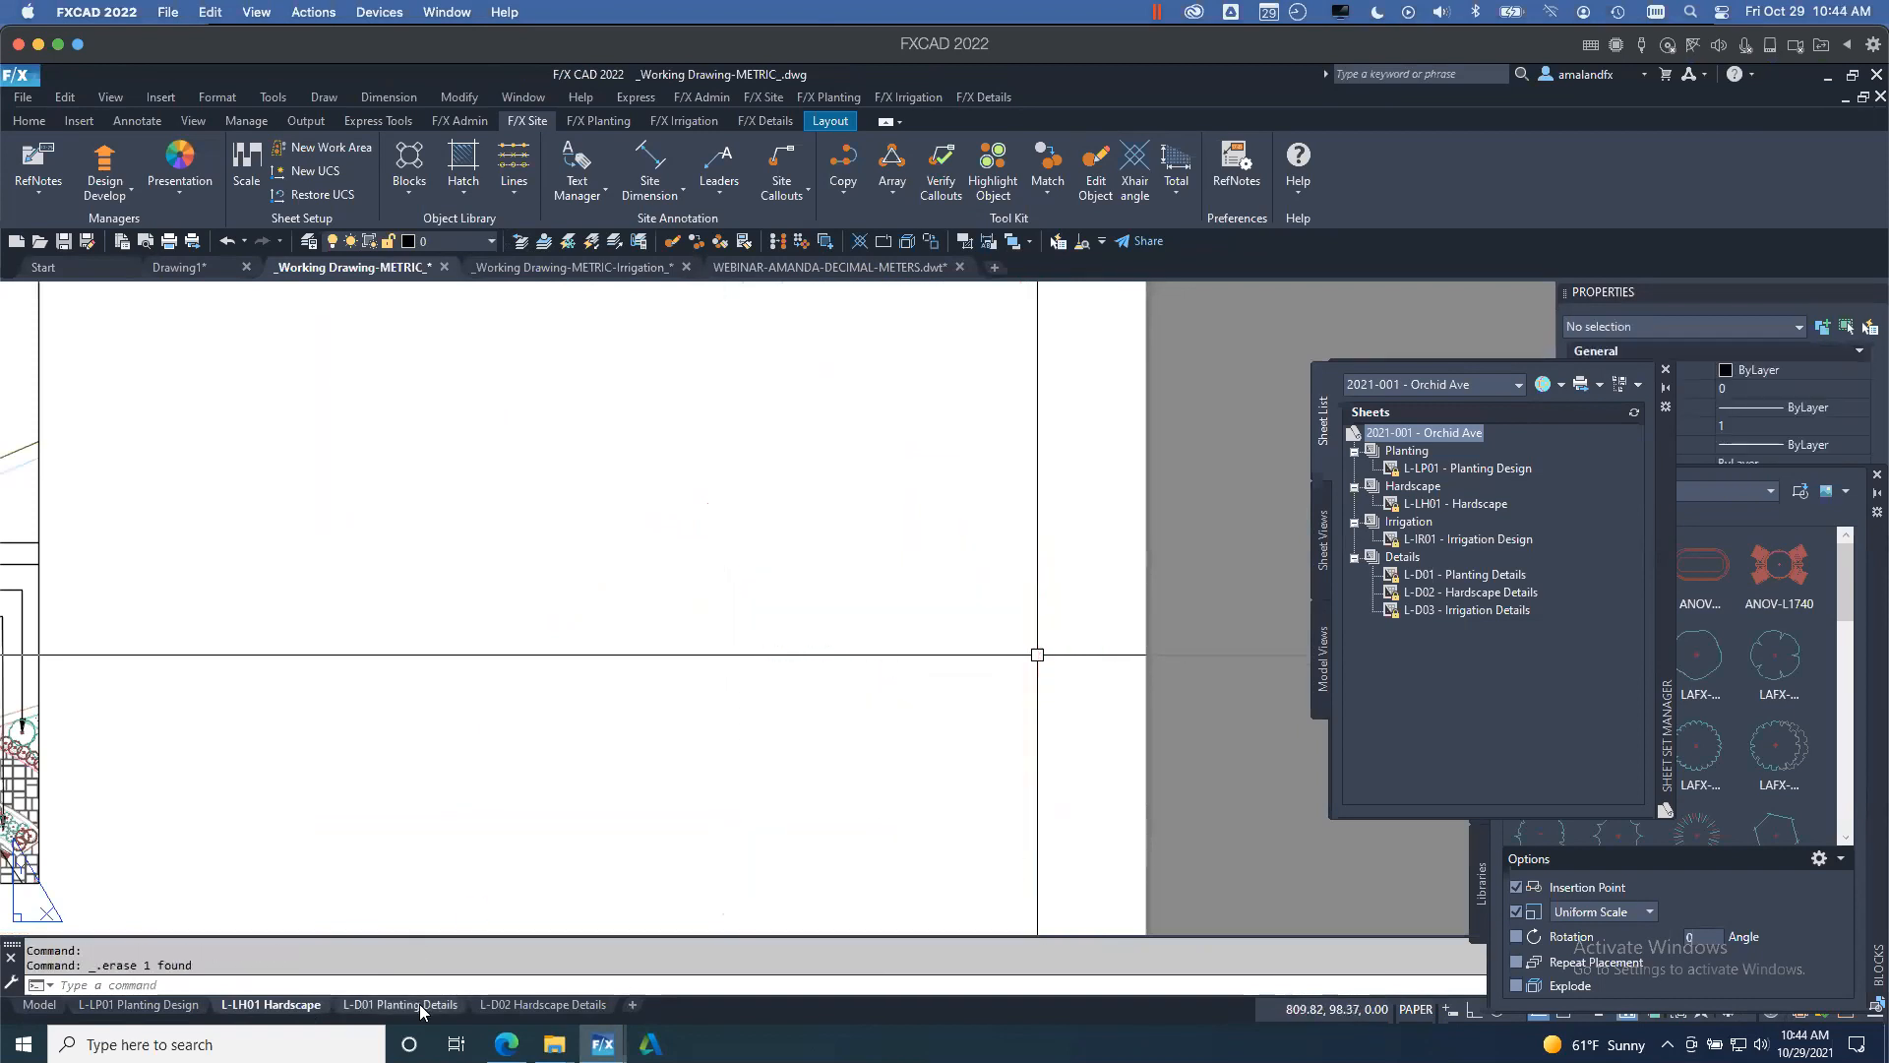
left_click(419, 1003)
left_click(966, 634)
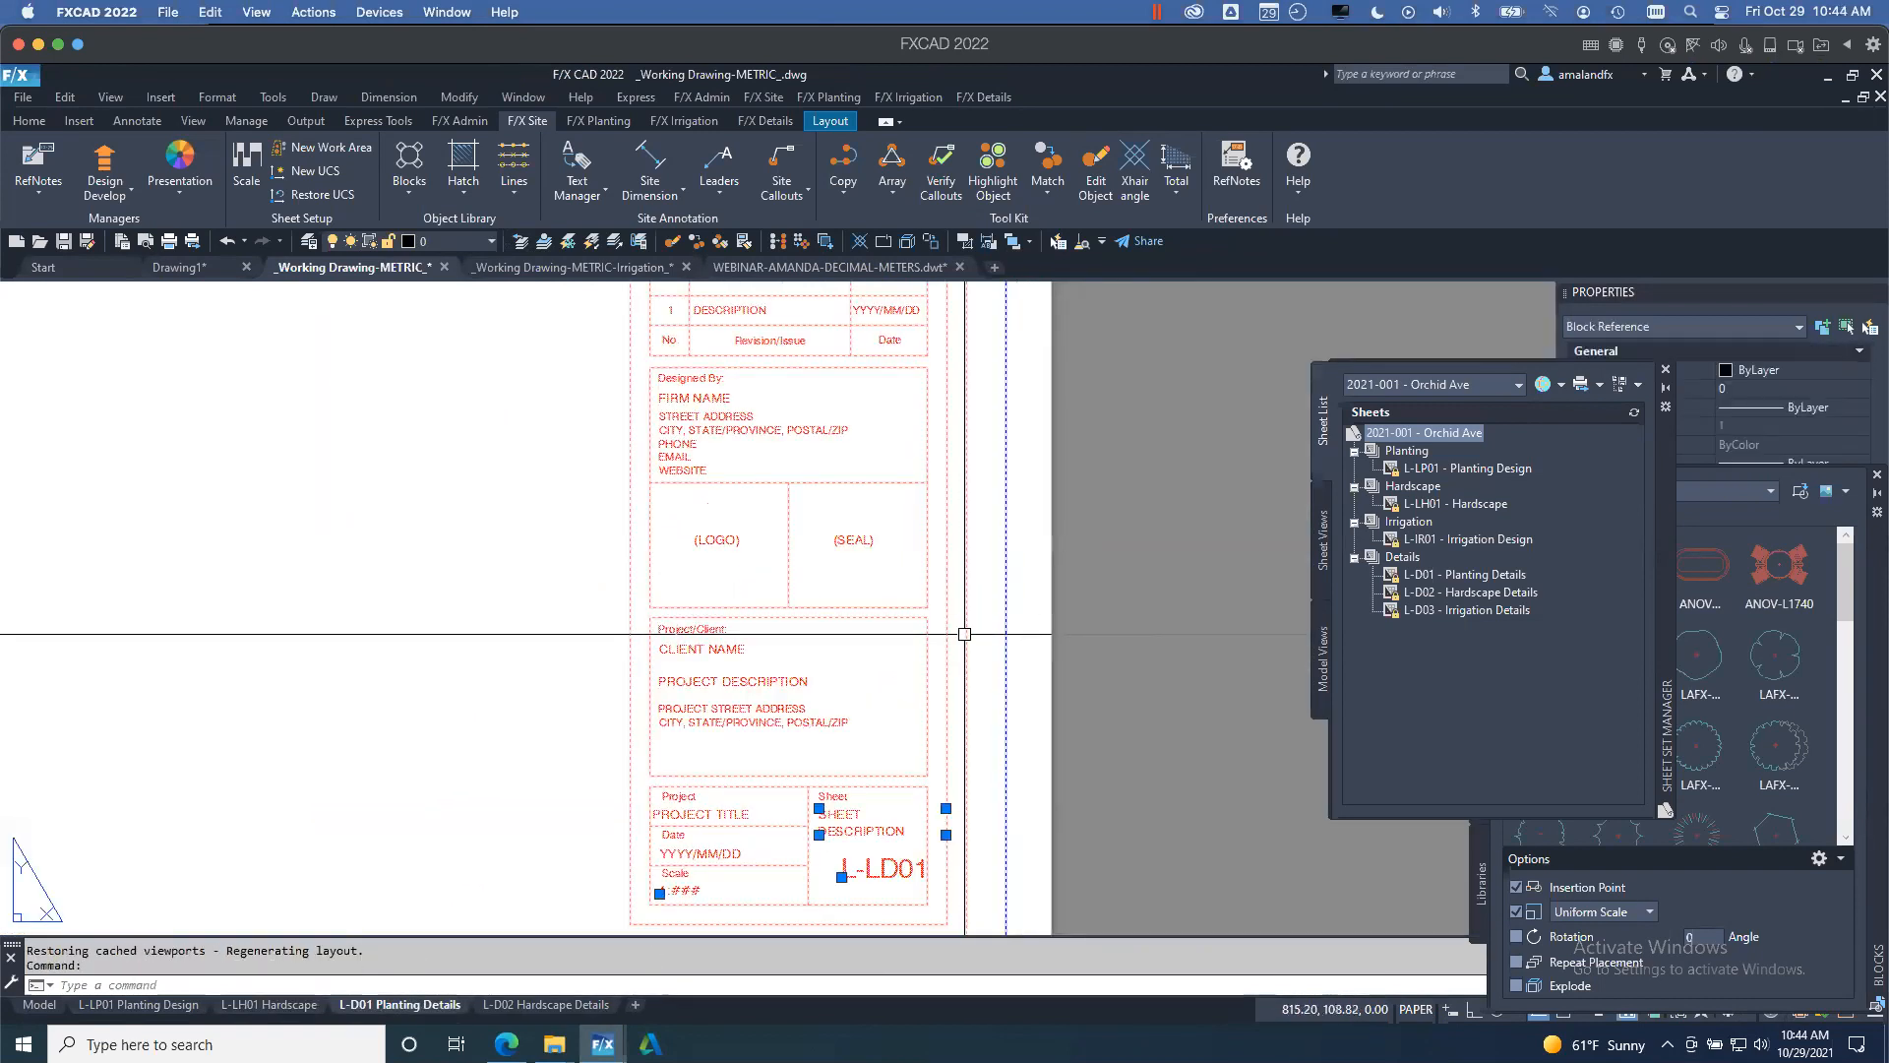
key("Delete")
left_click(546, 1003)
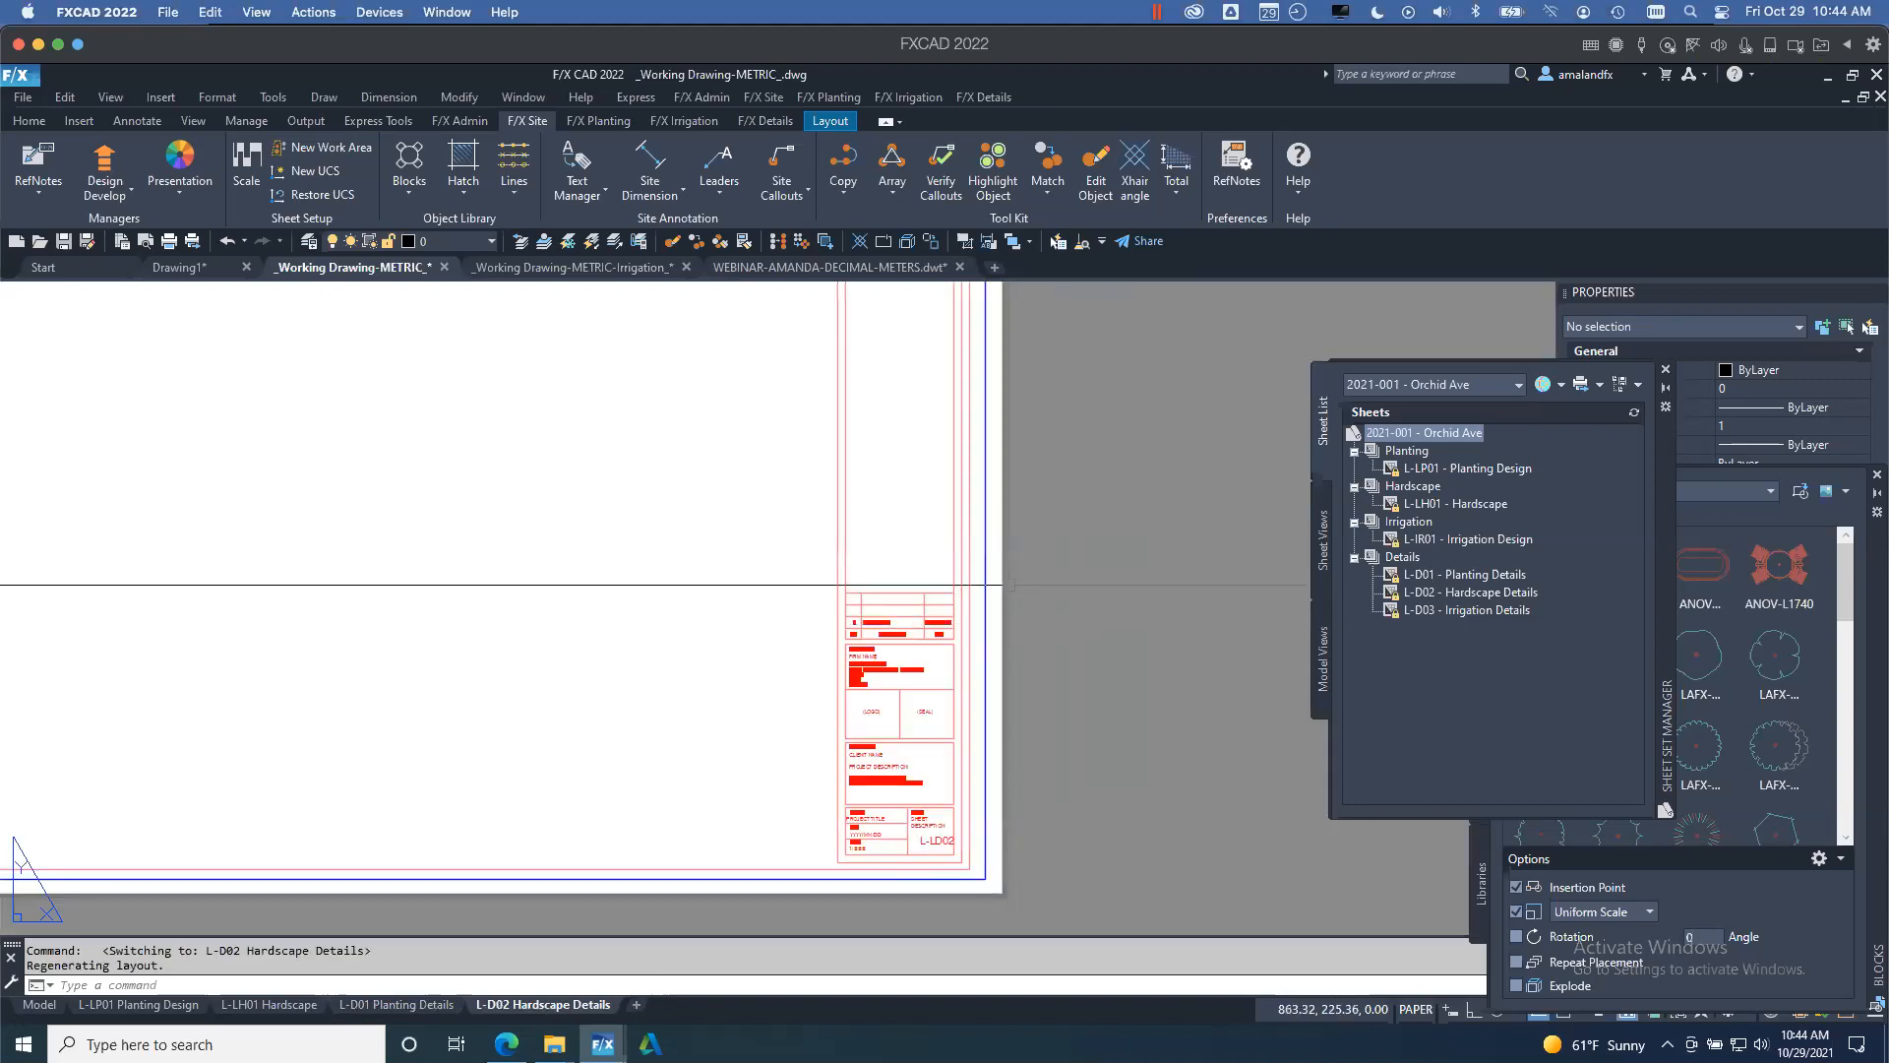
left_click(958, 572)
key("Delete")
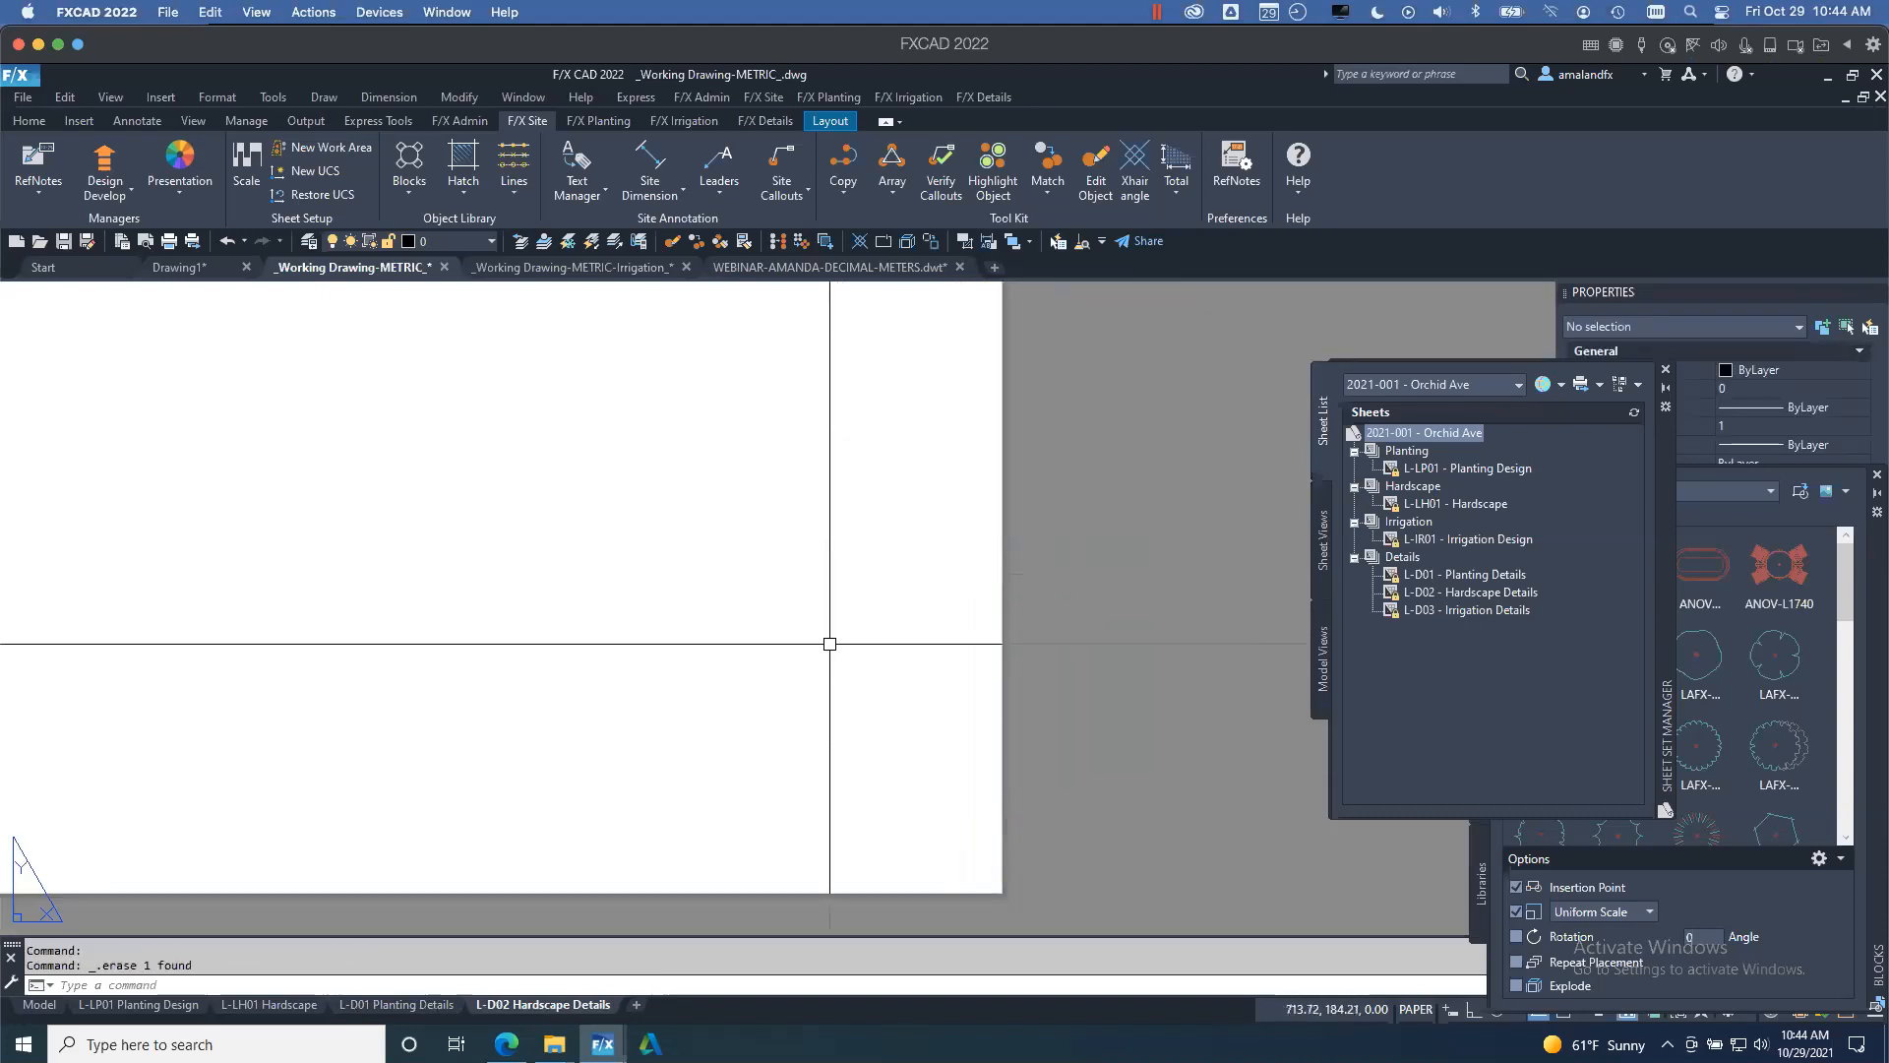
- Purge all unused items from the working drawing, including the old LAFX title block definition
scroll(830, 643, "down", 4)
middle_click_drag(831, 643, 874, 667)
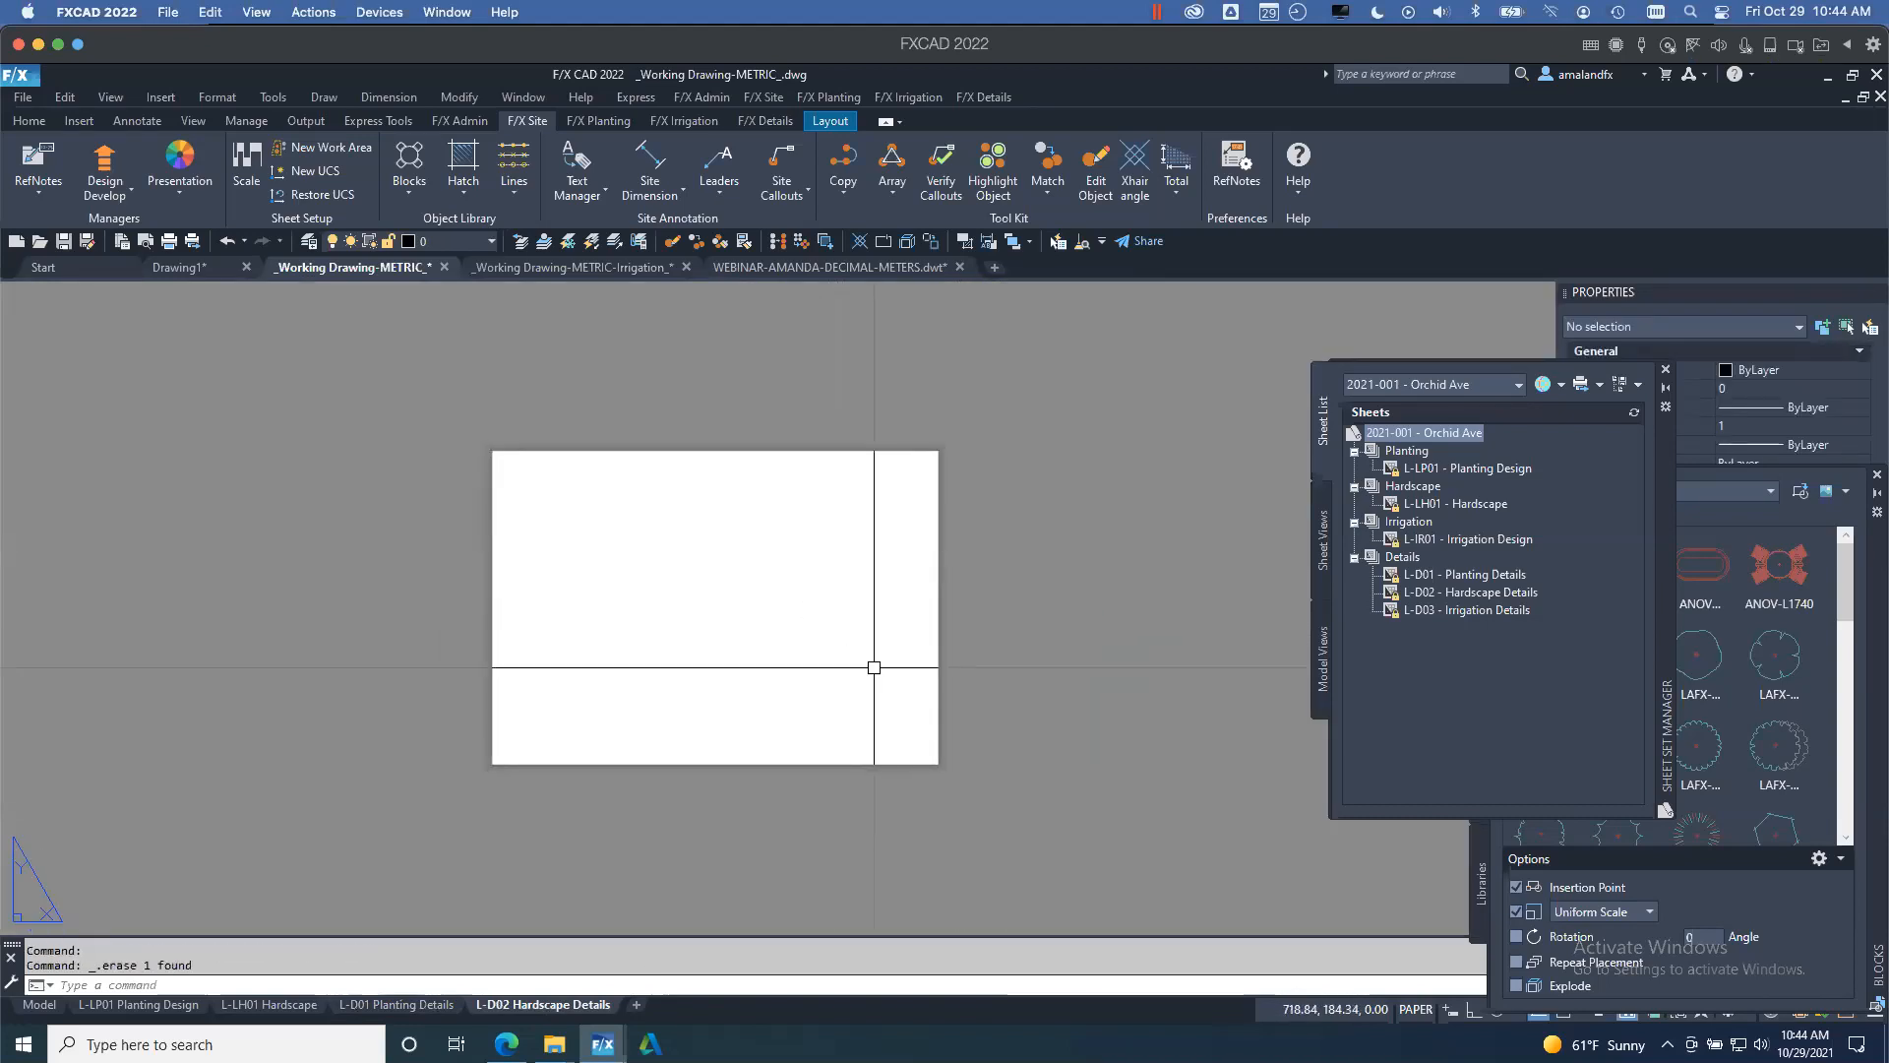
type("purgwe")
key("Return")
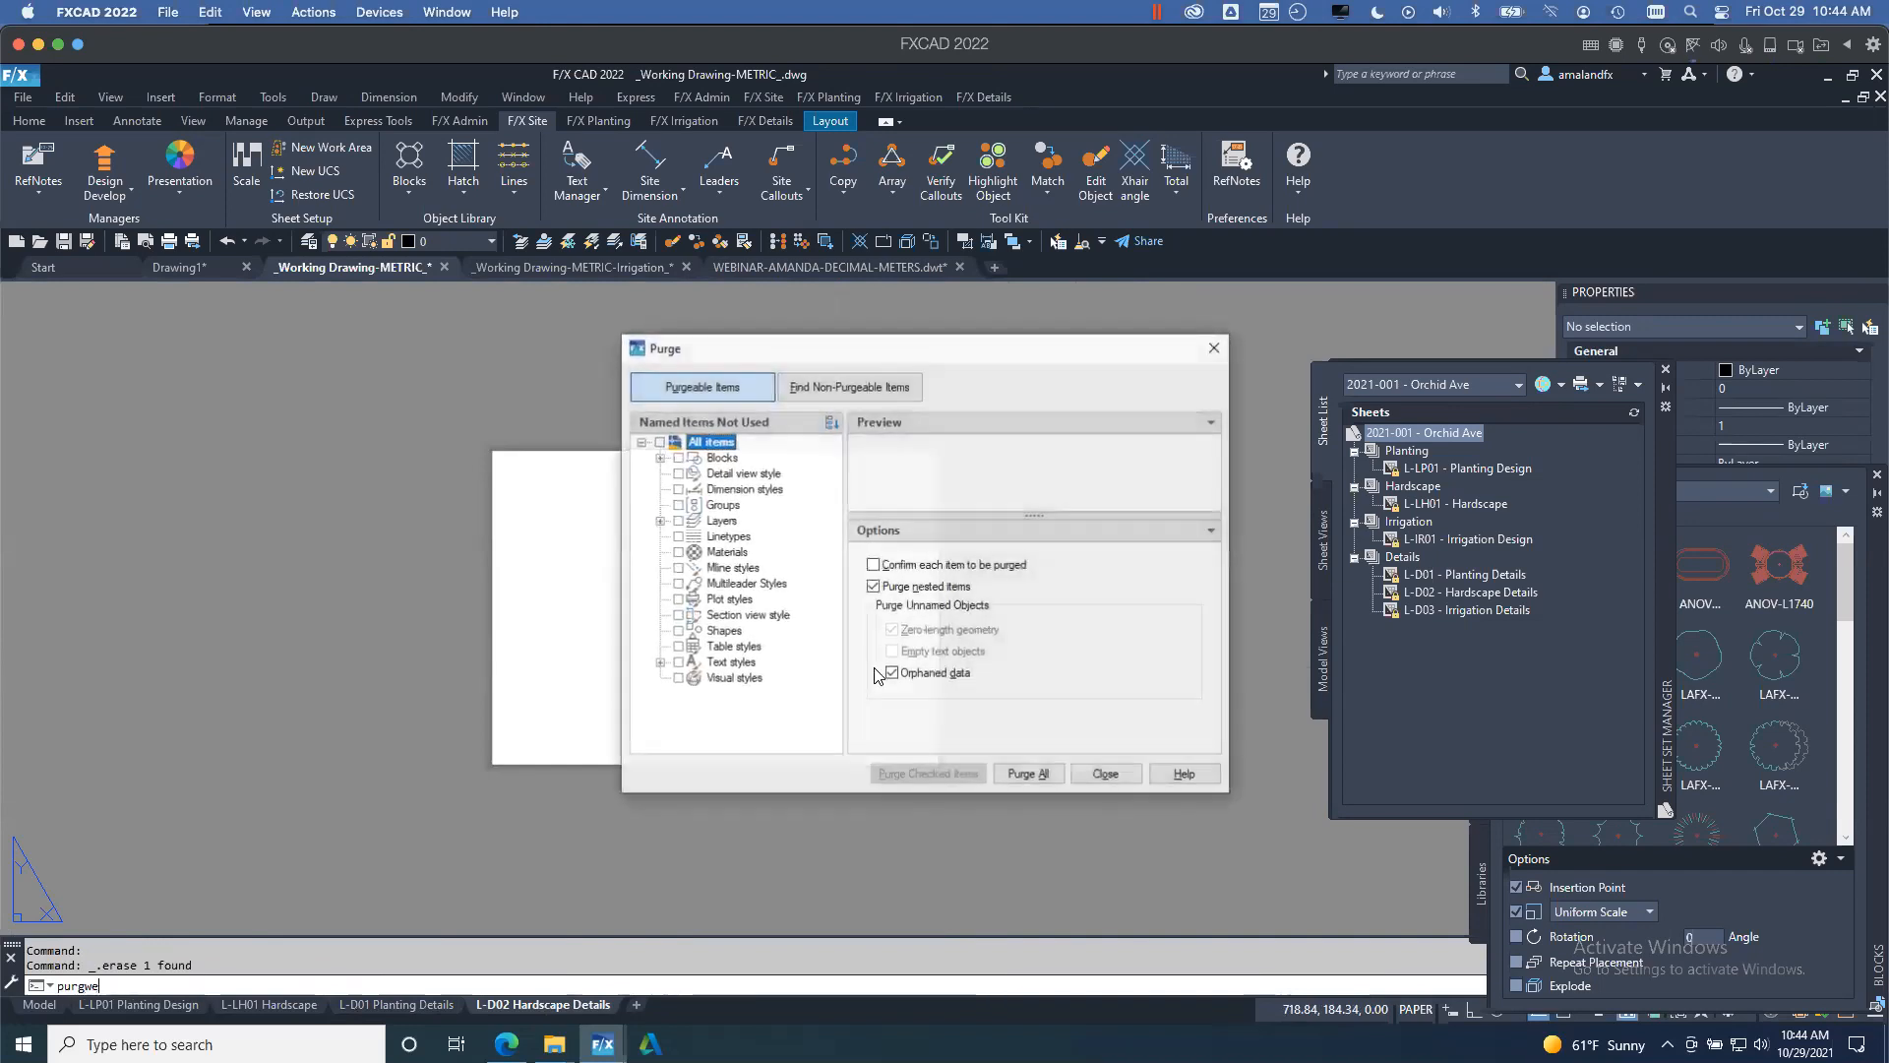
left_click(660, 458)
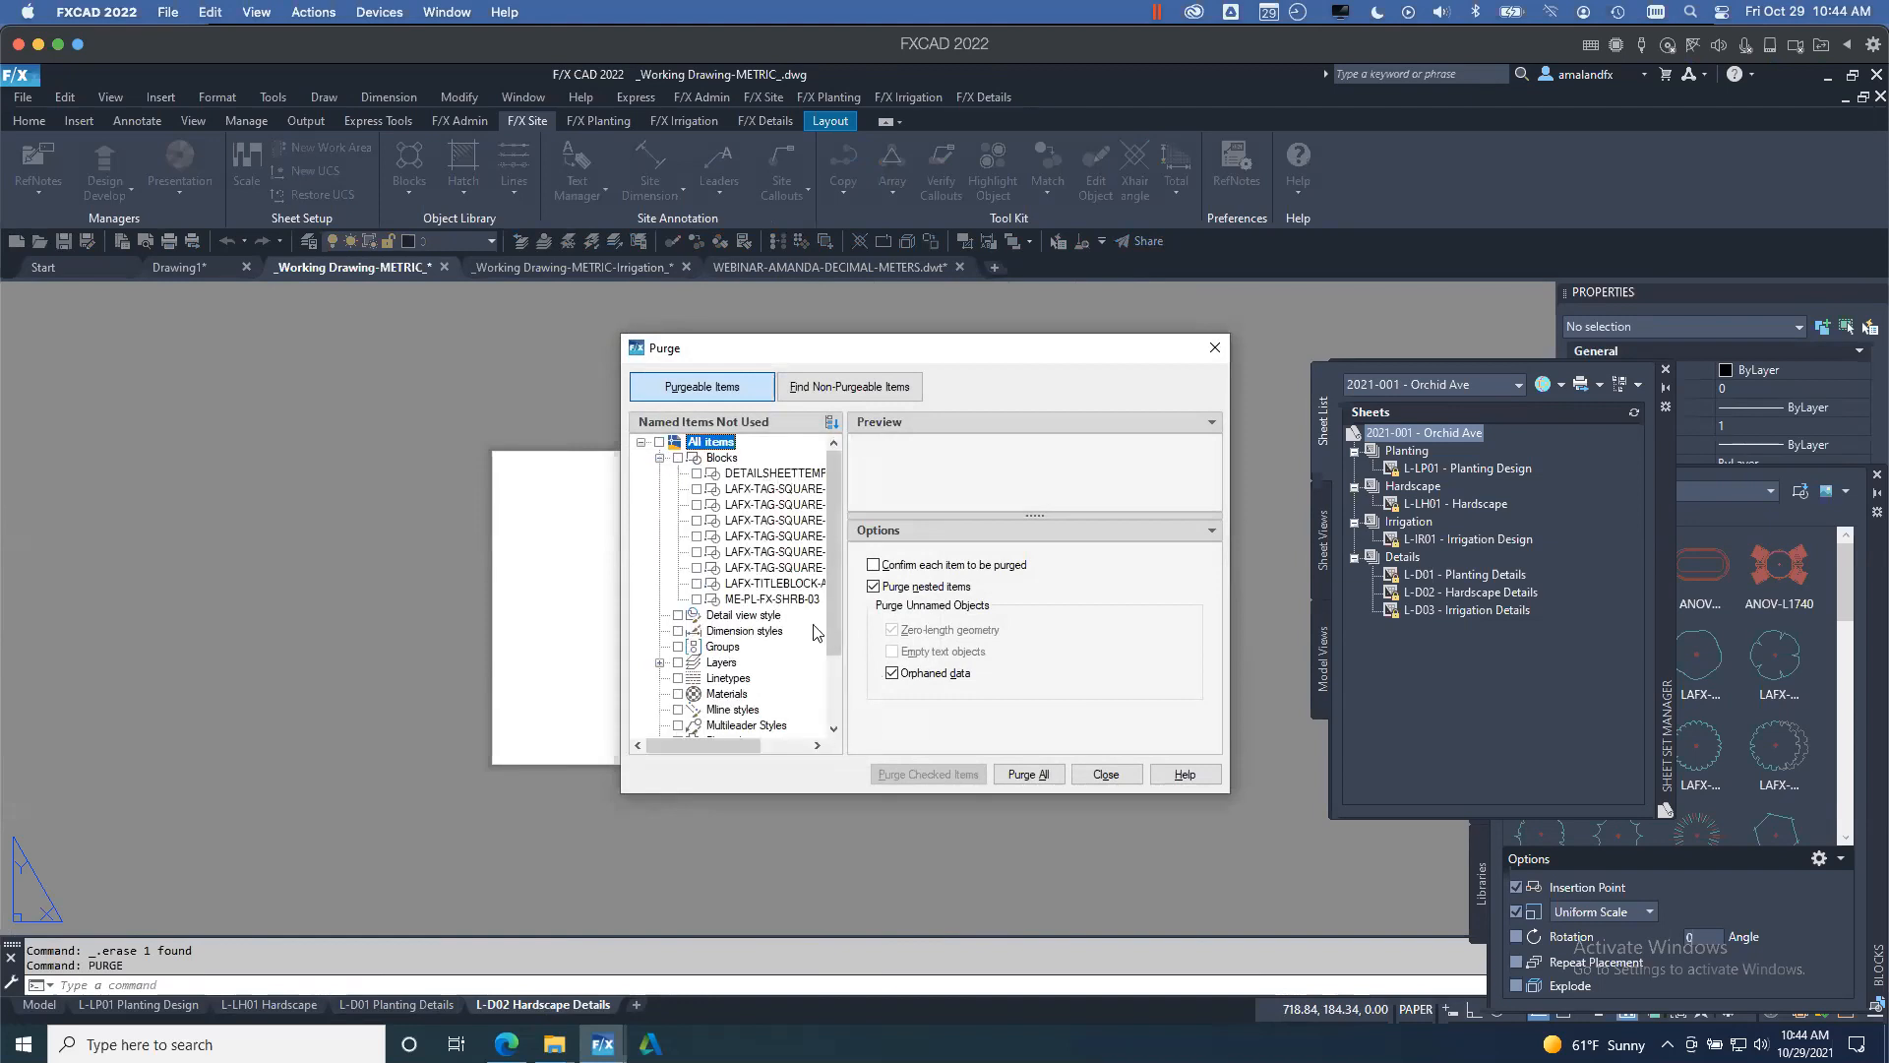
left_click(772, 585)
left_click(678, 458)
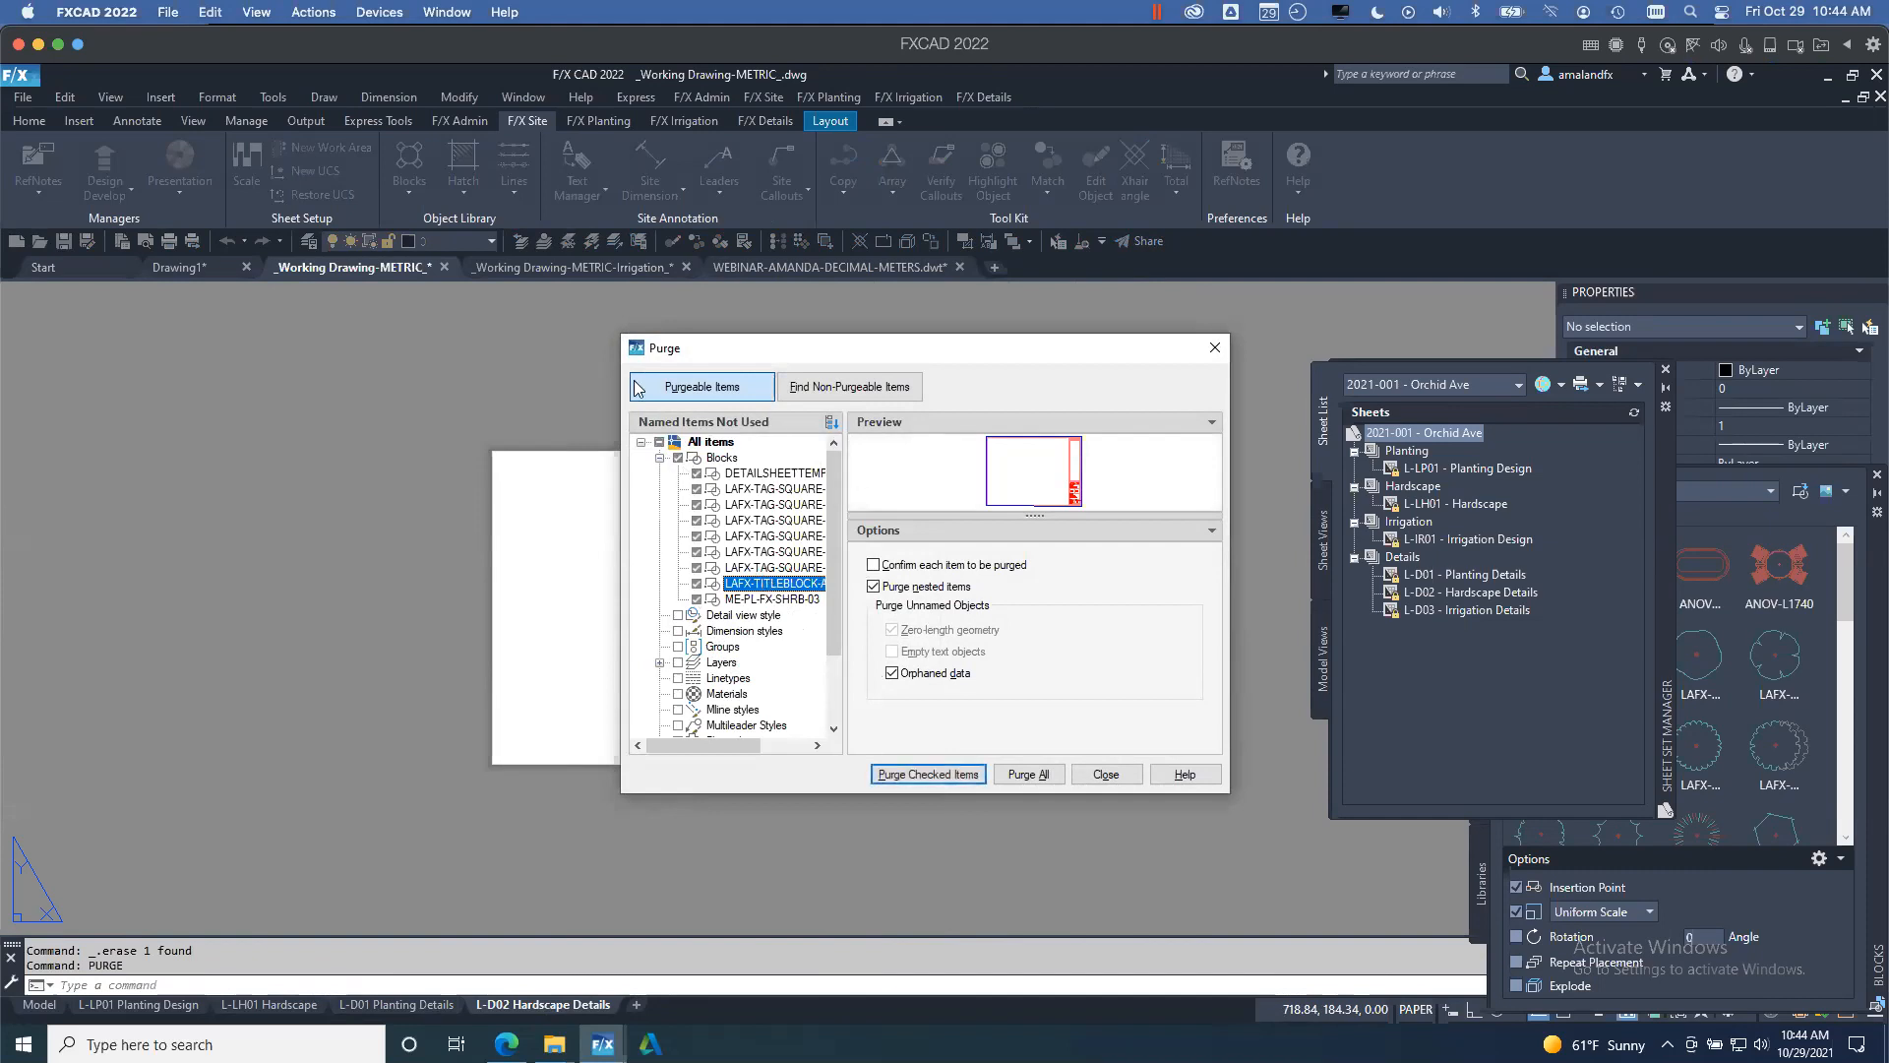
left_click(1028, 774)
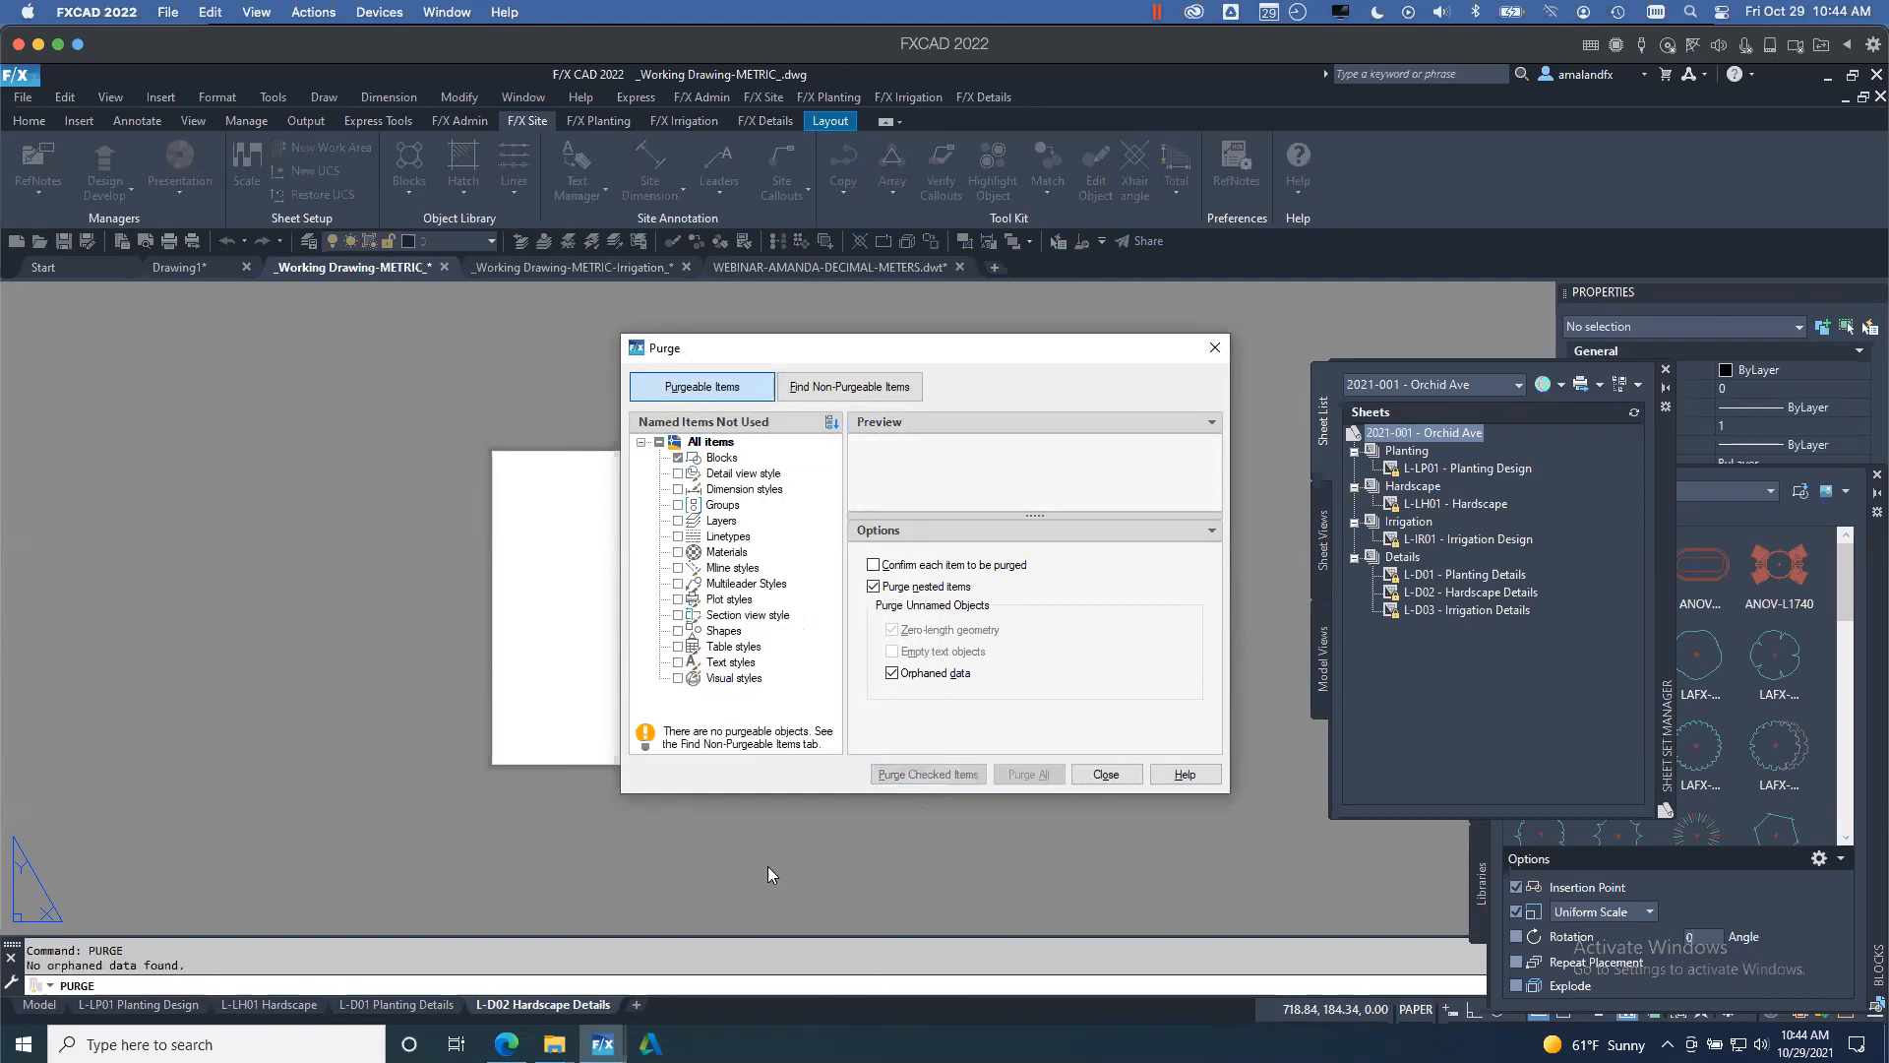
left_click(1107, 774)
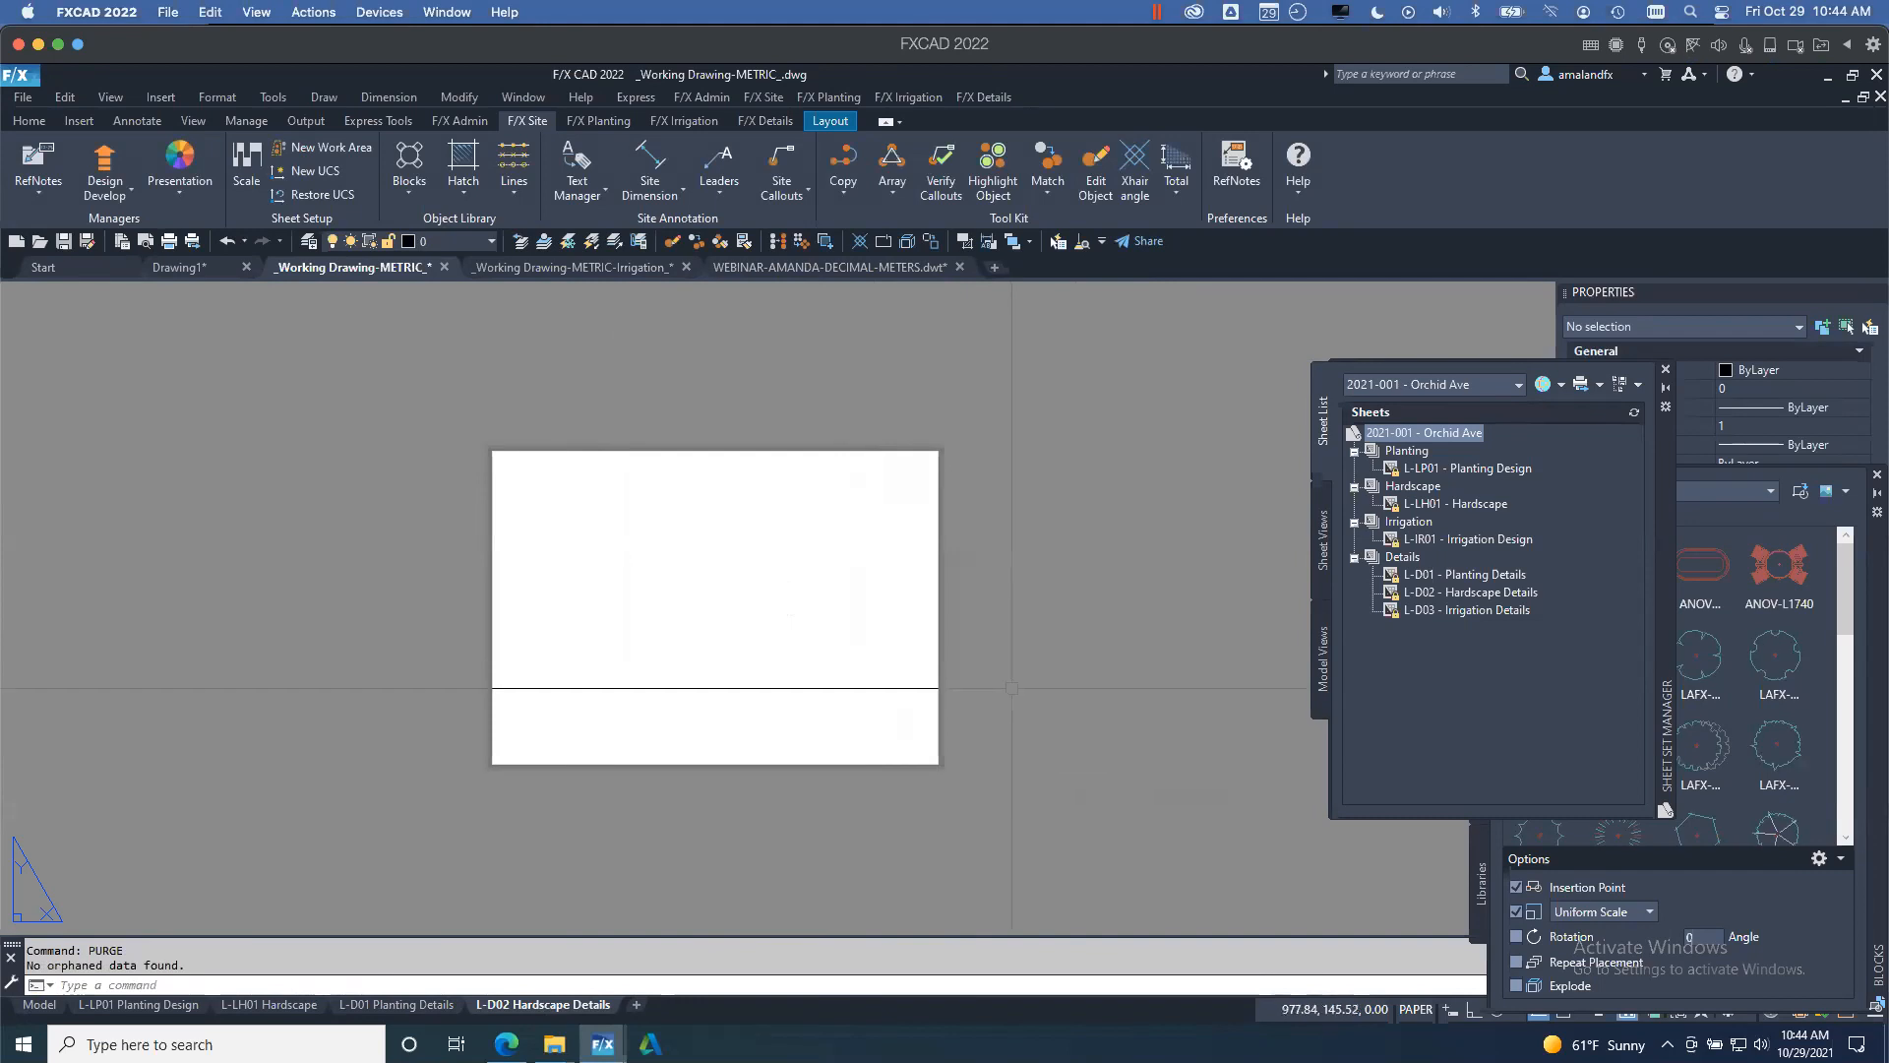
- Paste the copied title block into the L-D02 Hardscape Details layout at 0,0 and check its sheet fields
key("ctrl+v")
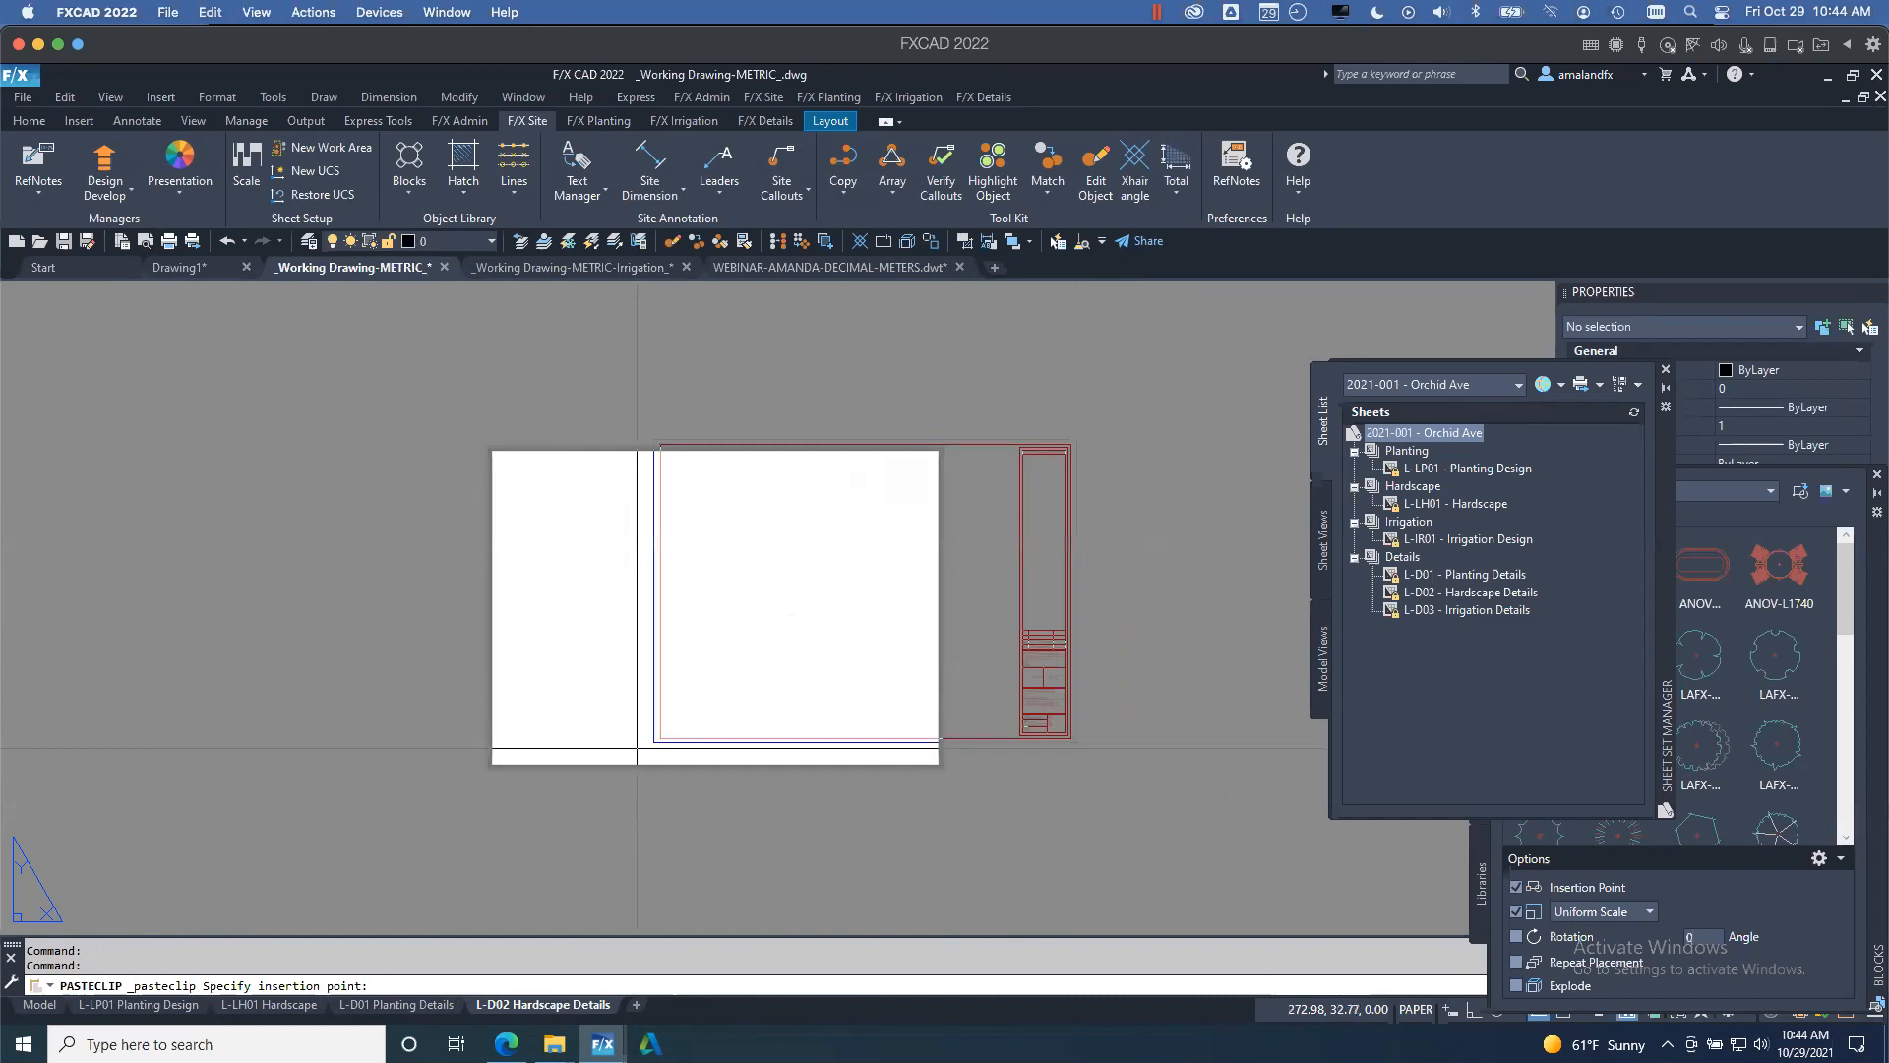
type("0,0")
key("Return")
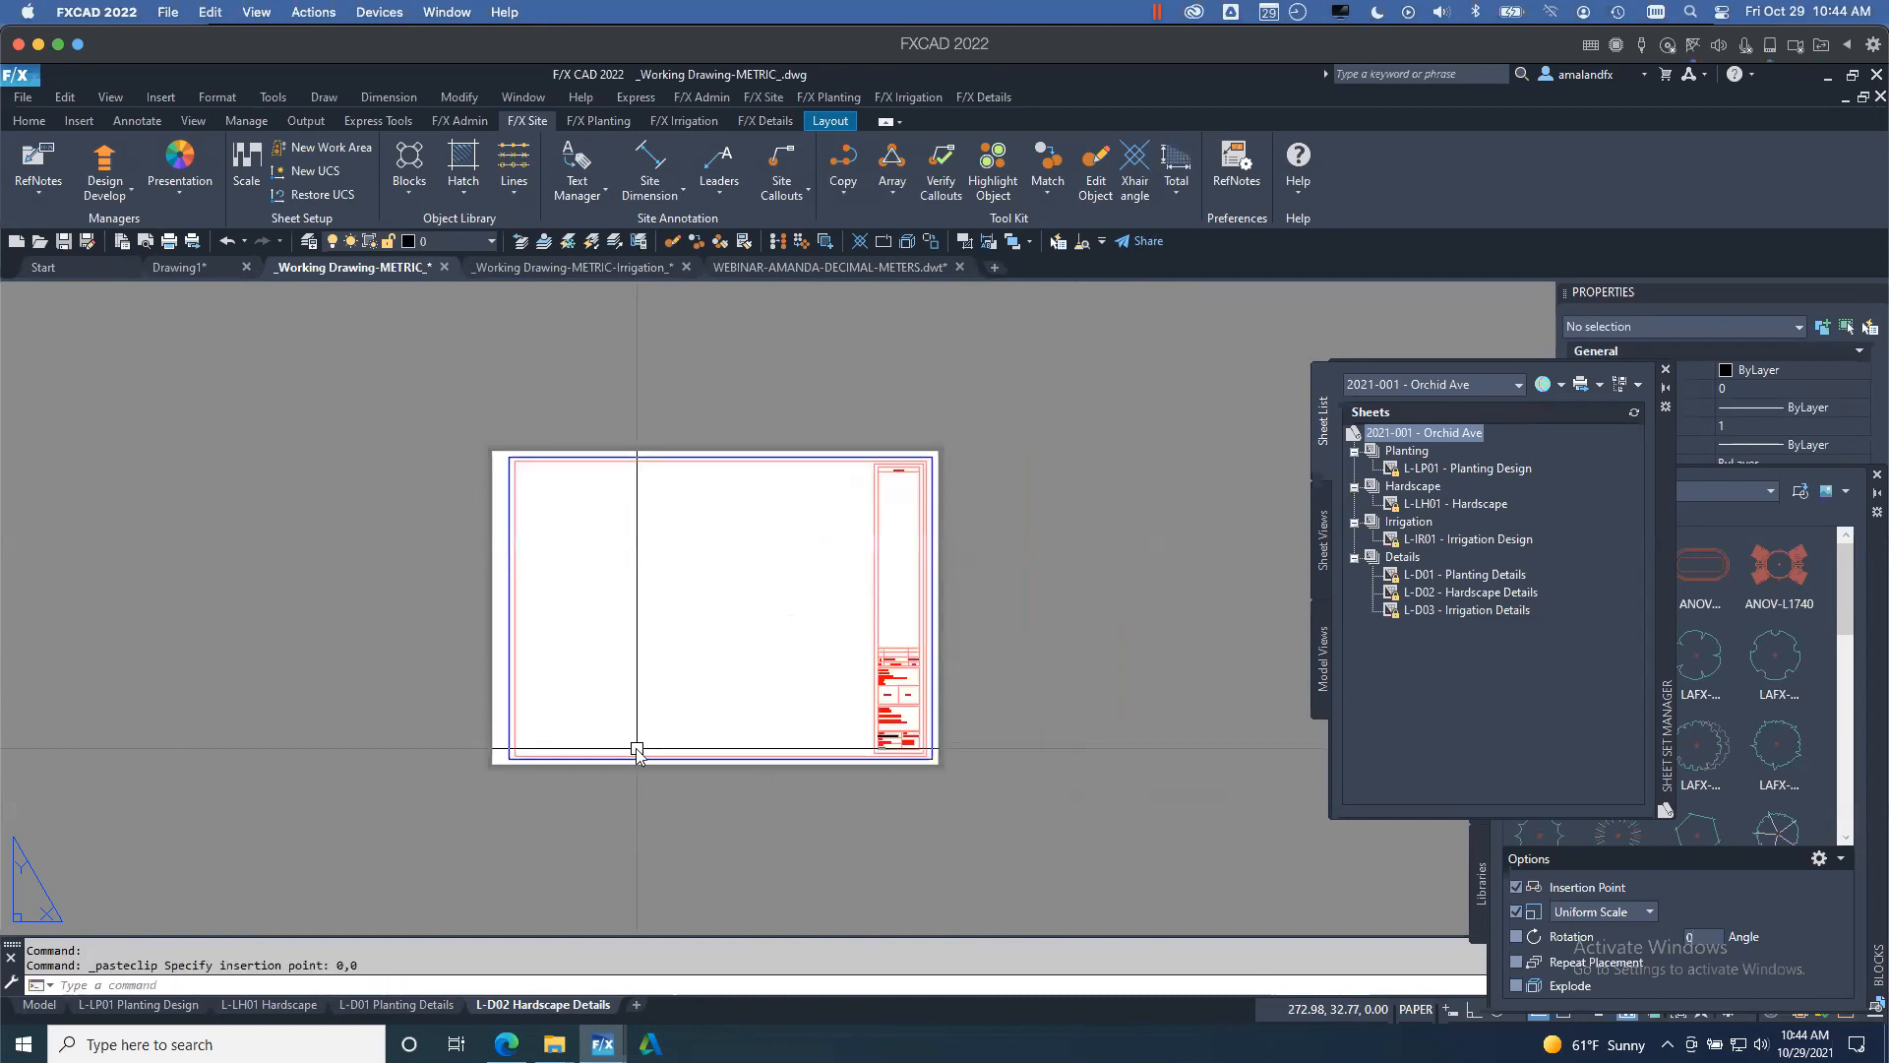
scroll(896, 725, "up", 5)
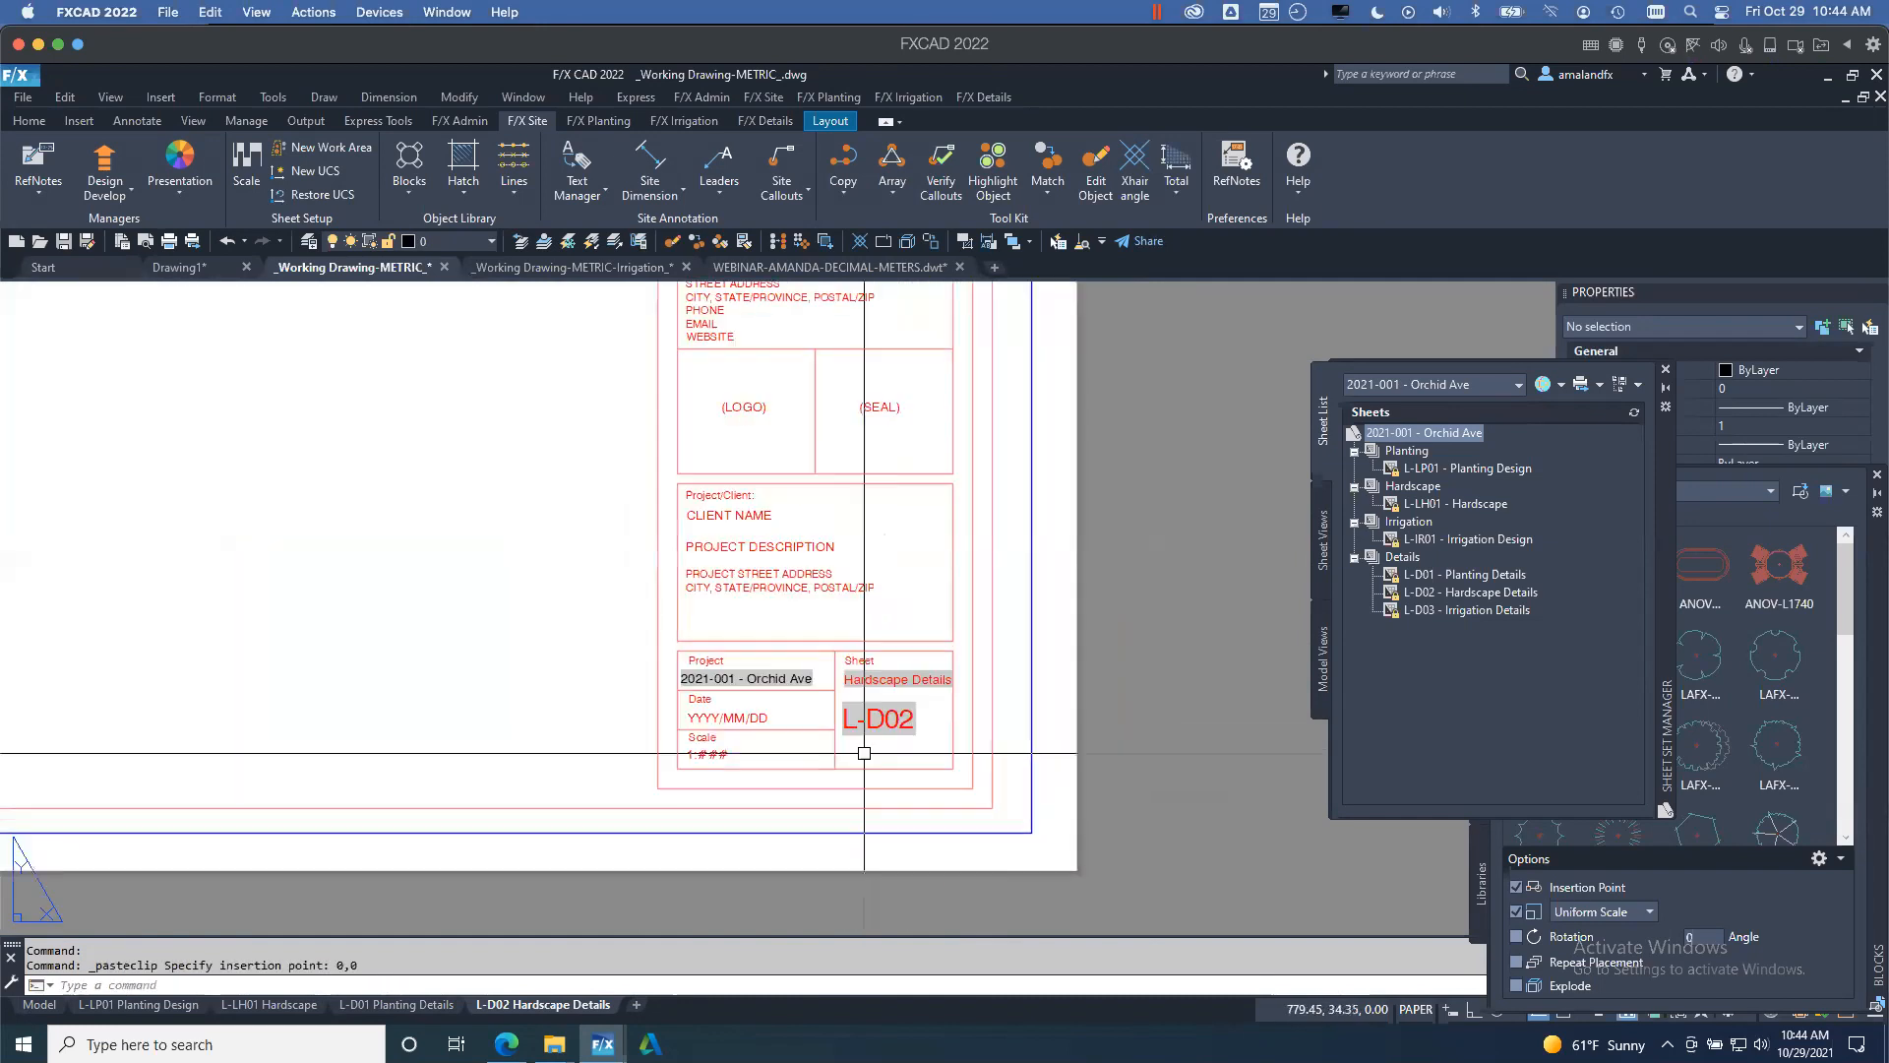
scroll(896, 725, "up", 2)
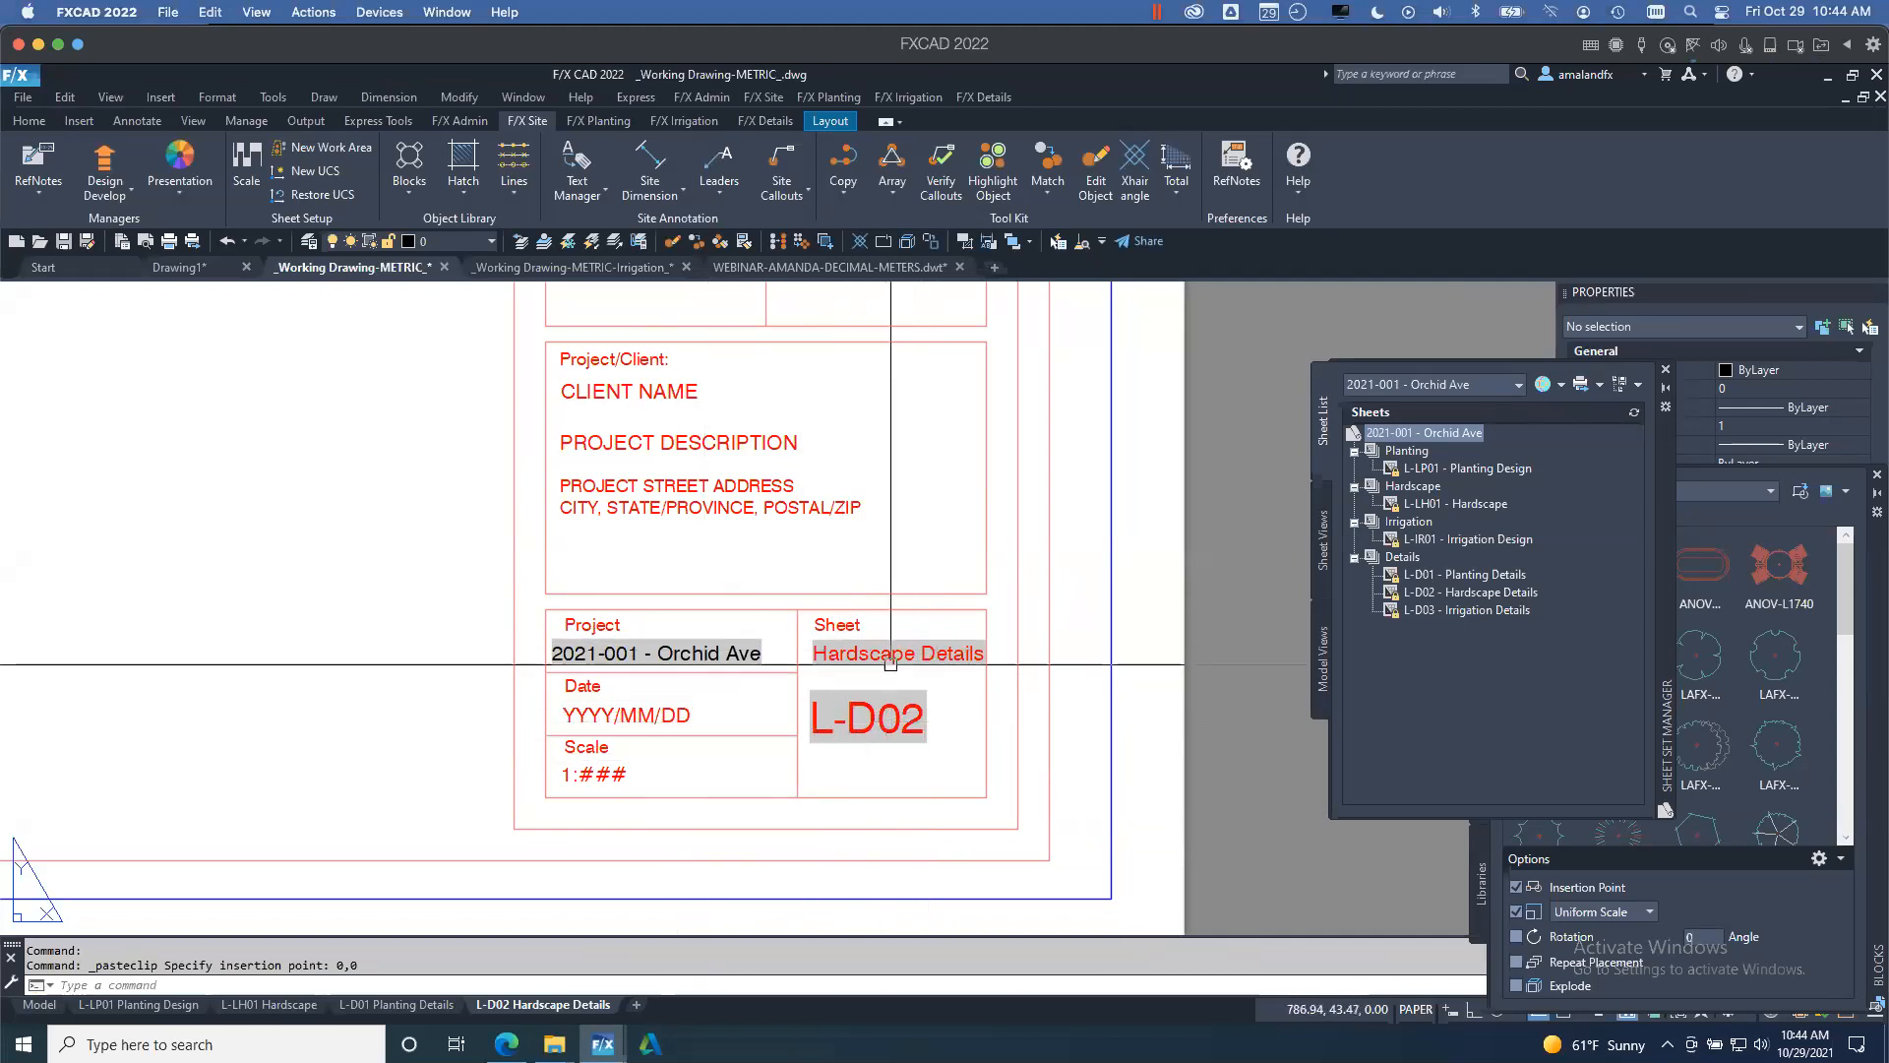
- Paste the copied title block into the L-D01 Planting Details layout at 0,0
left_click(393, 1004)
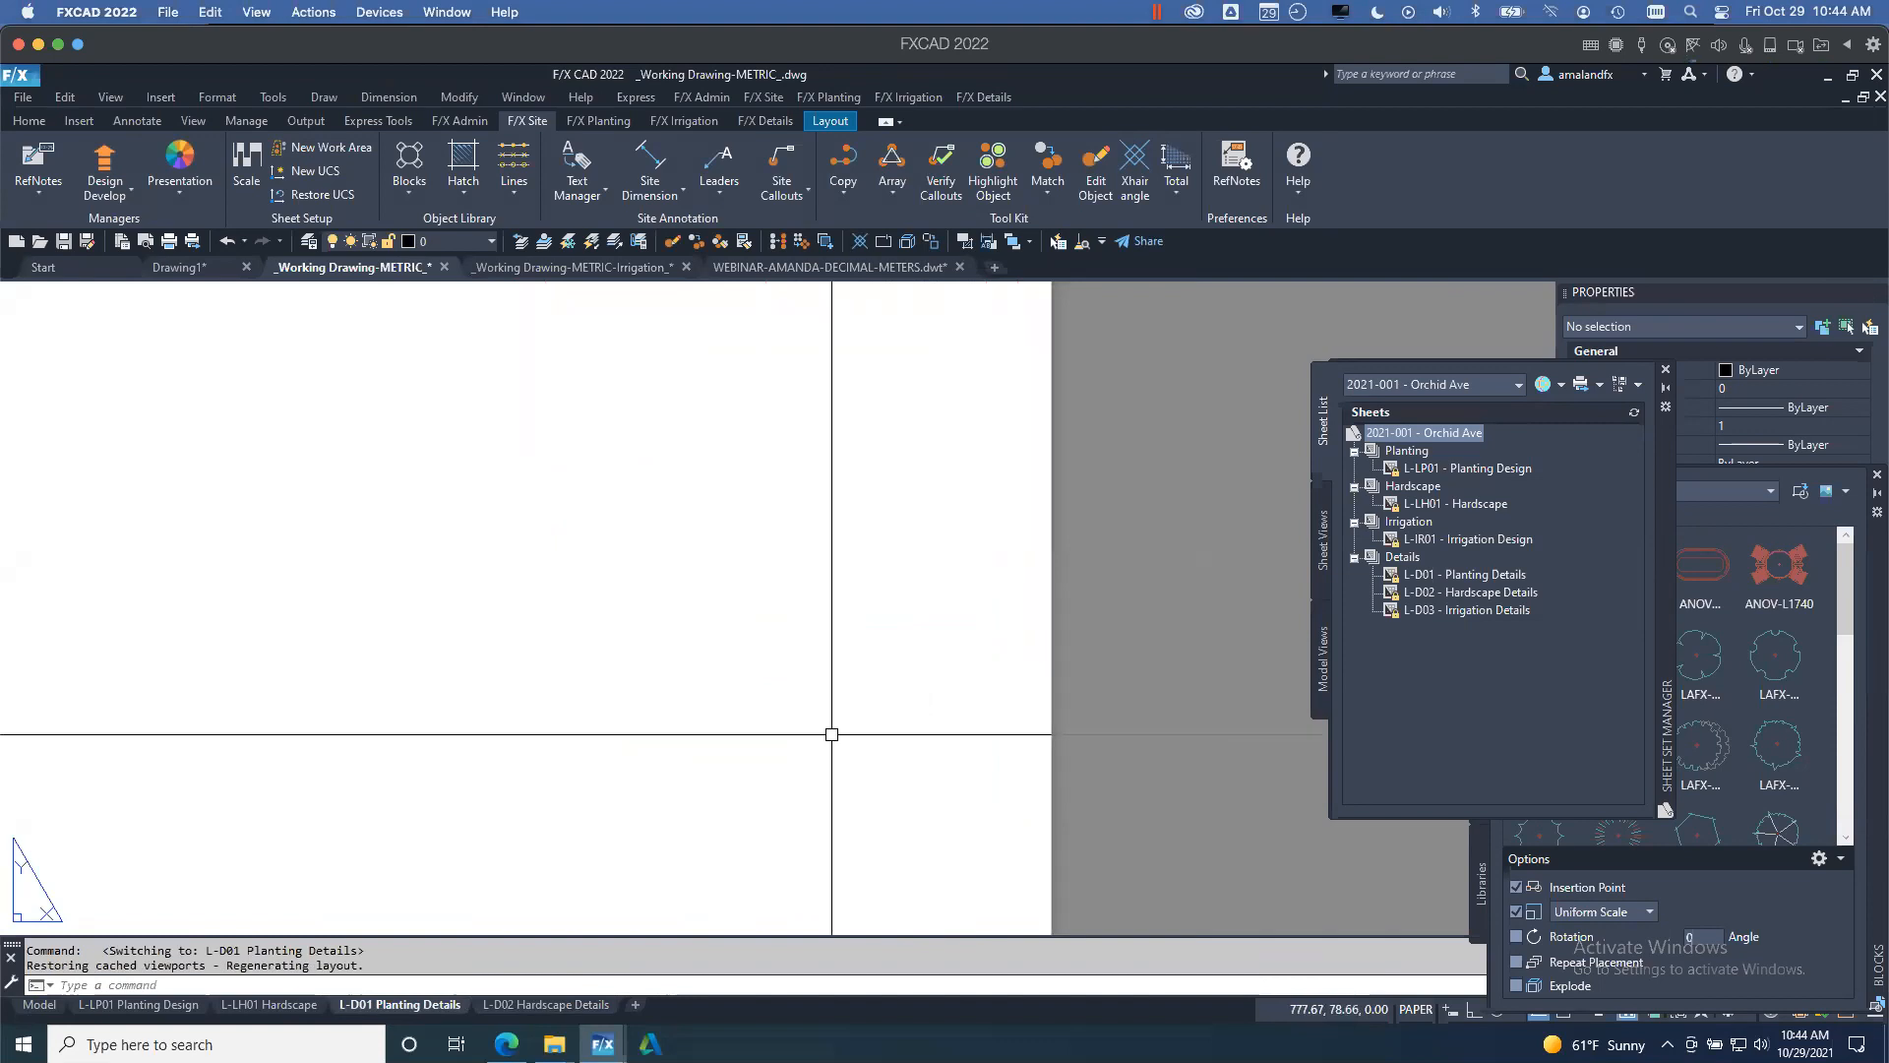
key("ctrl+v")
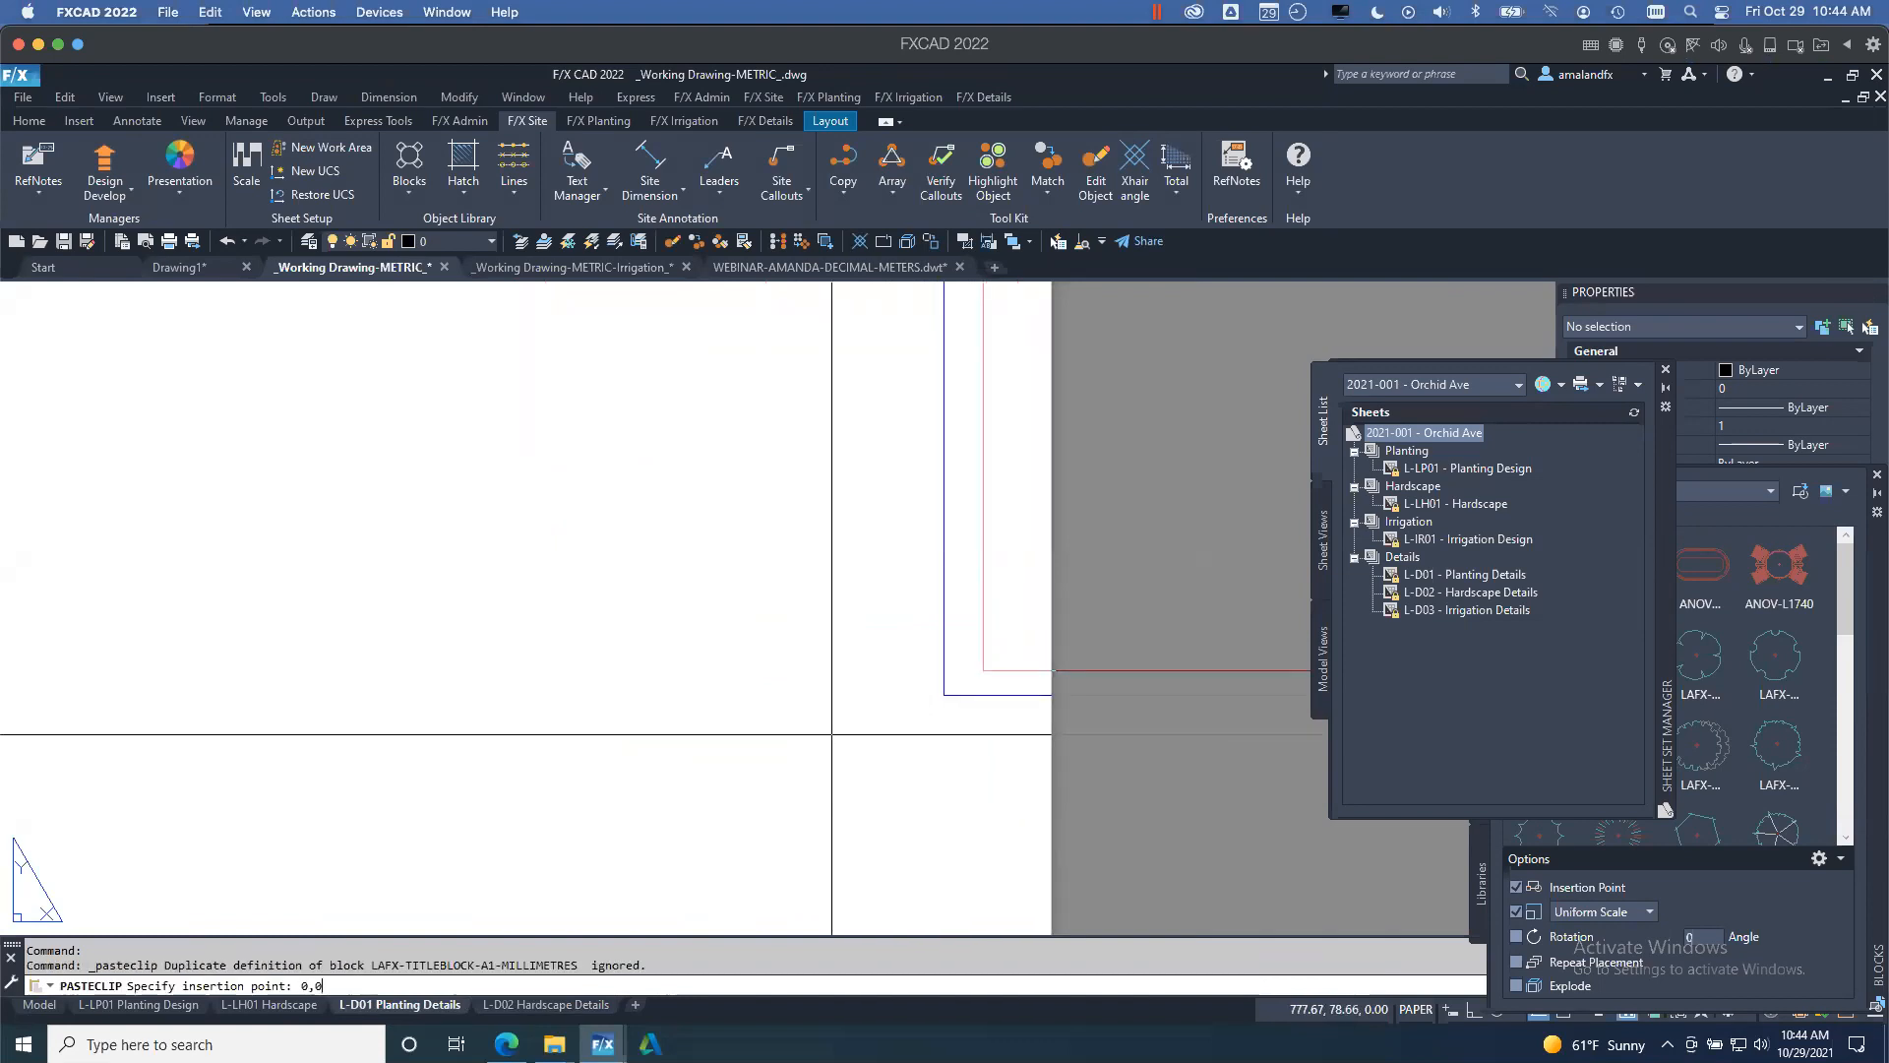
type("0,0")
key("Return")
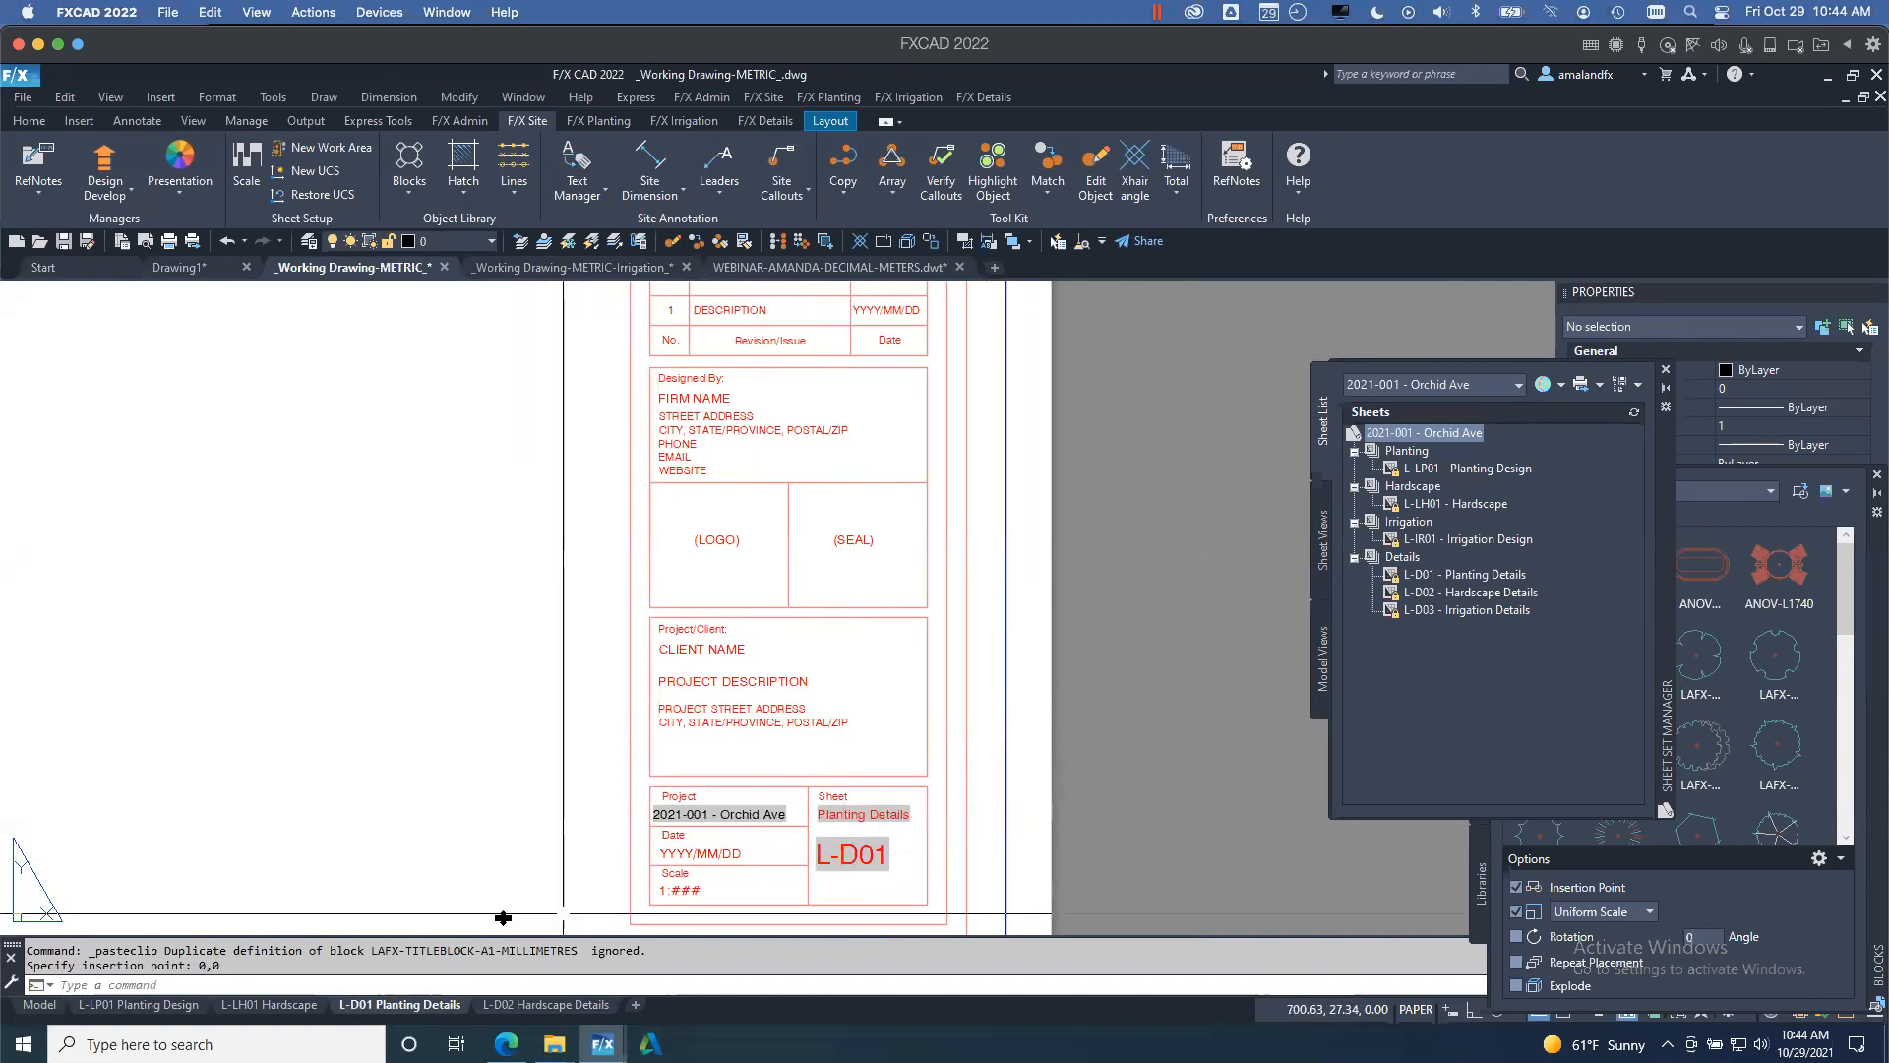
- Paste the copied title block into the L-LH01 Hardscape layout at 0,0
left_click(269, 1003)
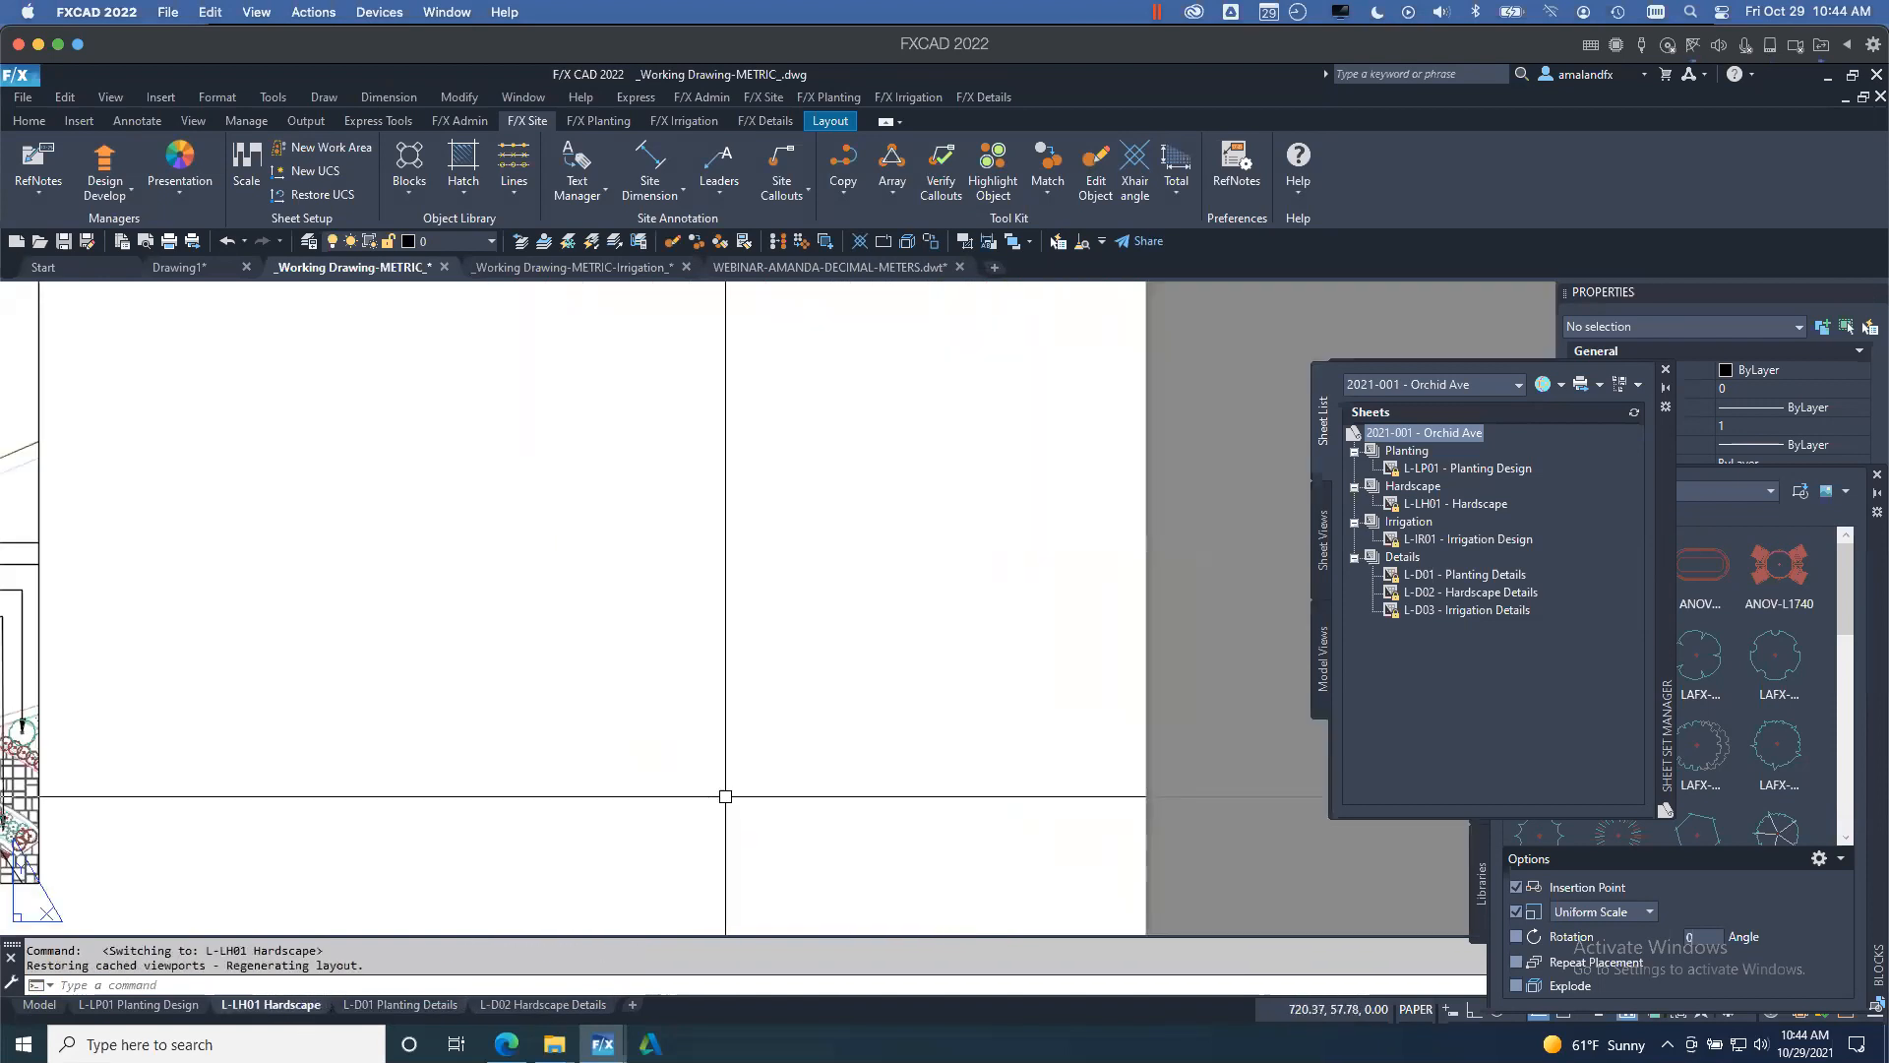
key("ctrl+v")
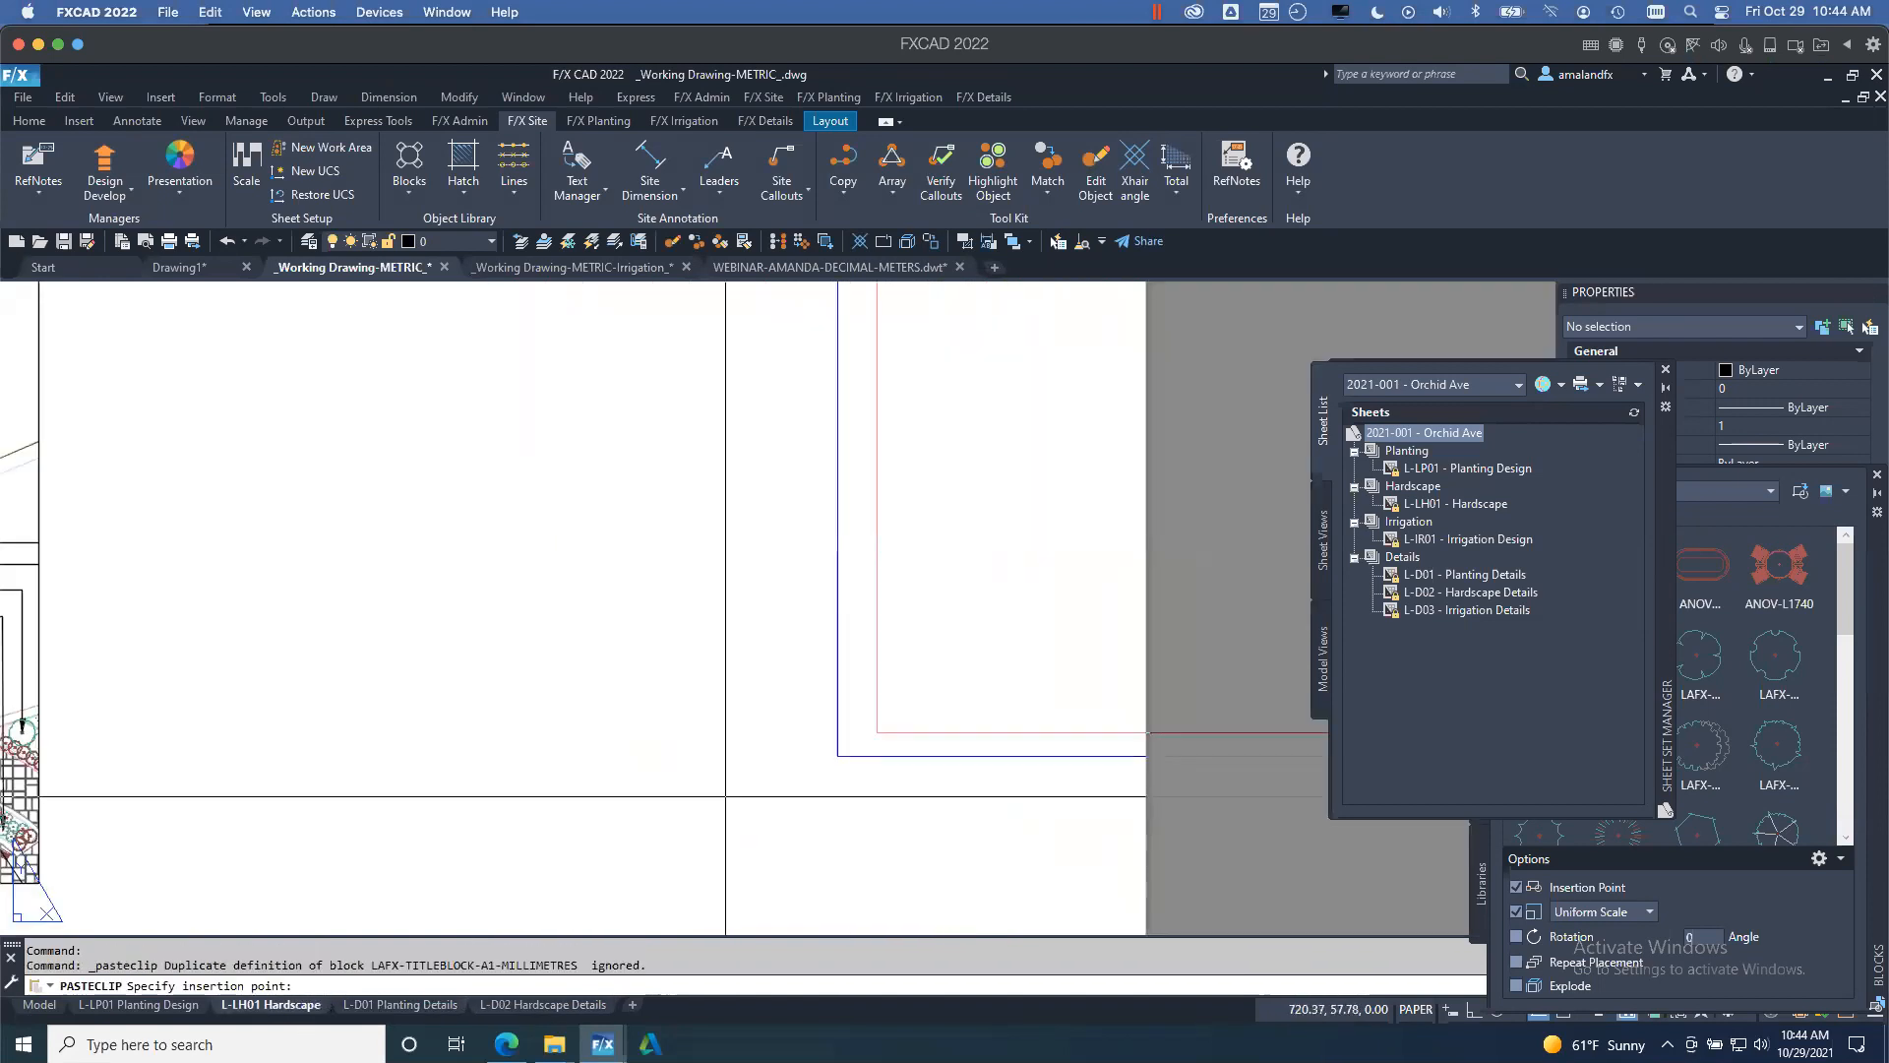
type("0,0")
key("Return")
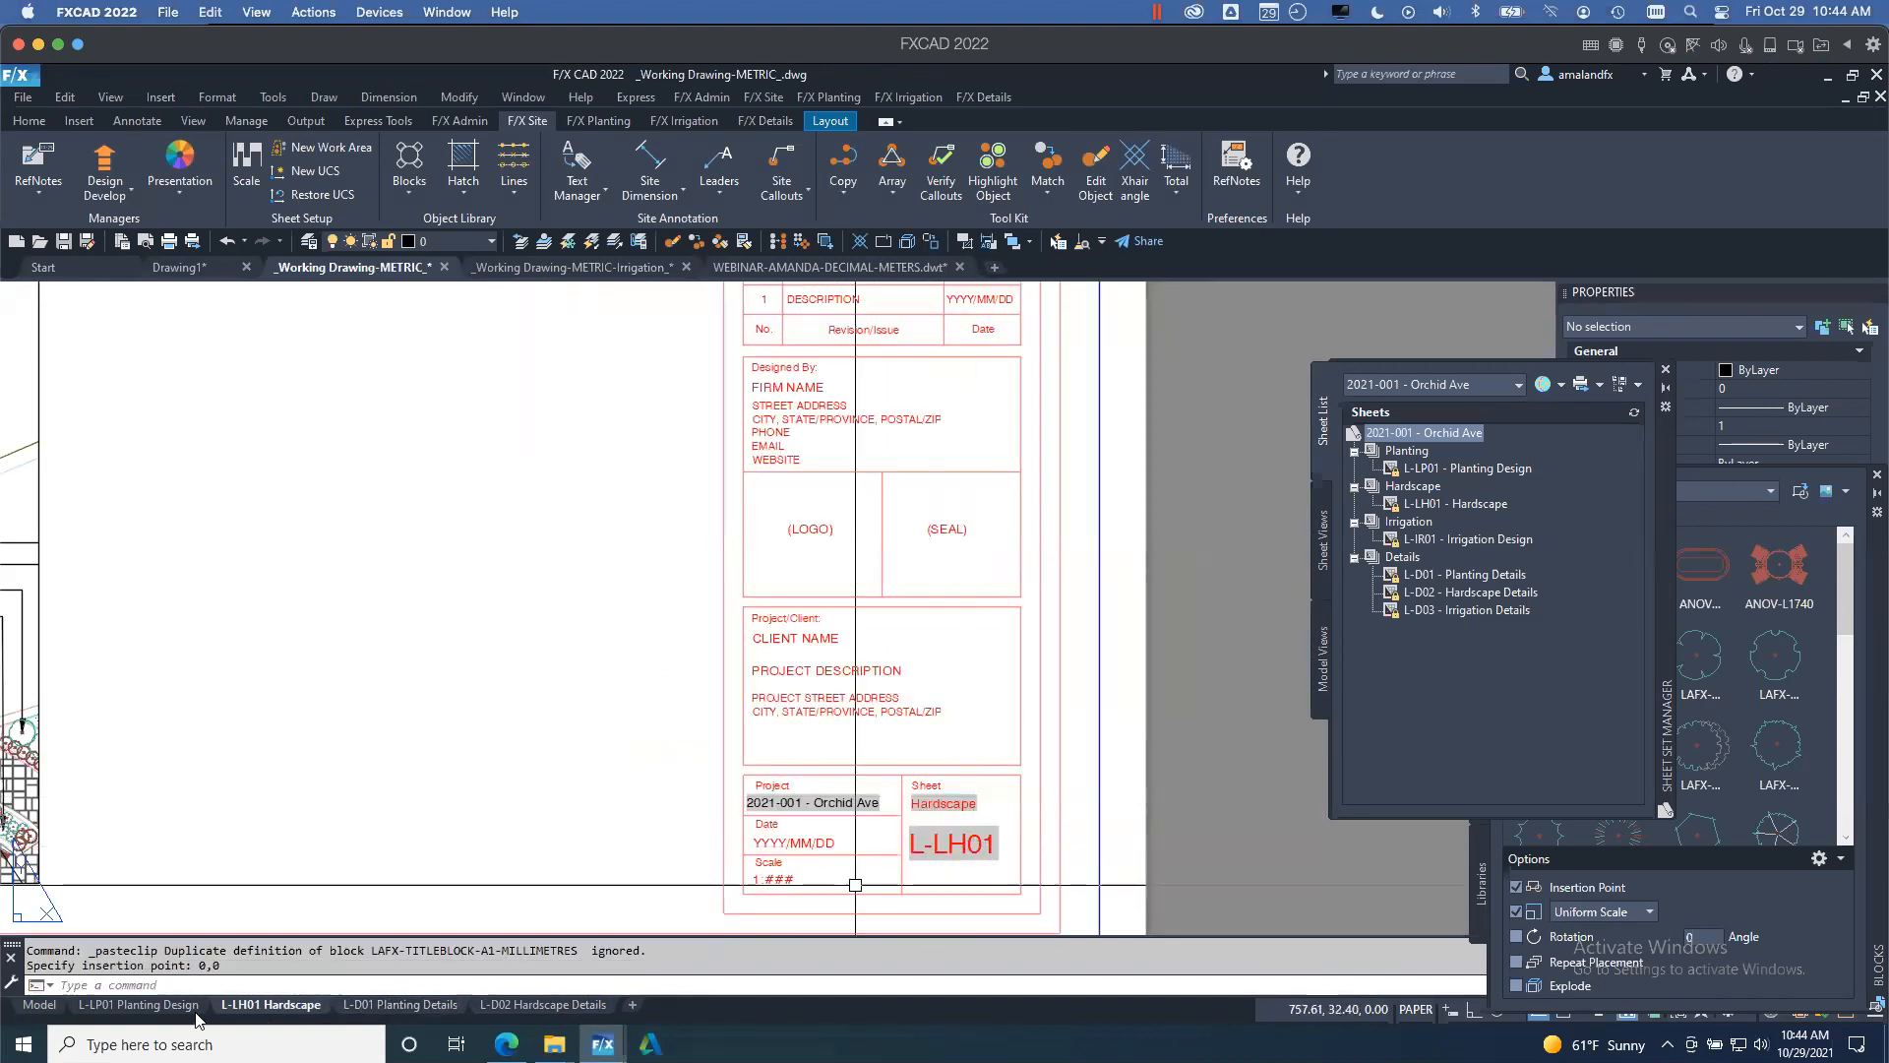
- Paste the copied title block into the L-LP01 Planting Design layout at 0,0 and check its sheet fields
left_click(139, 1004)
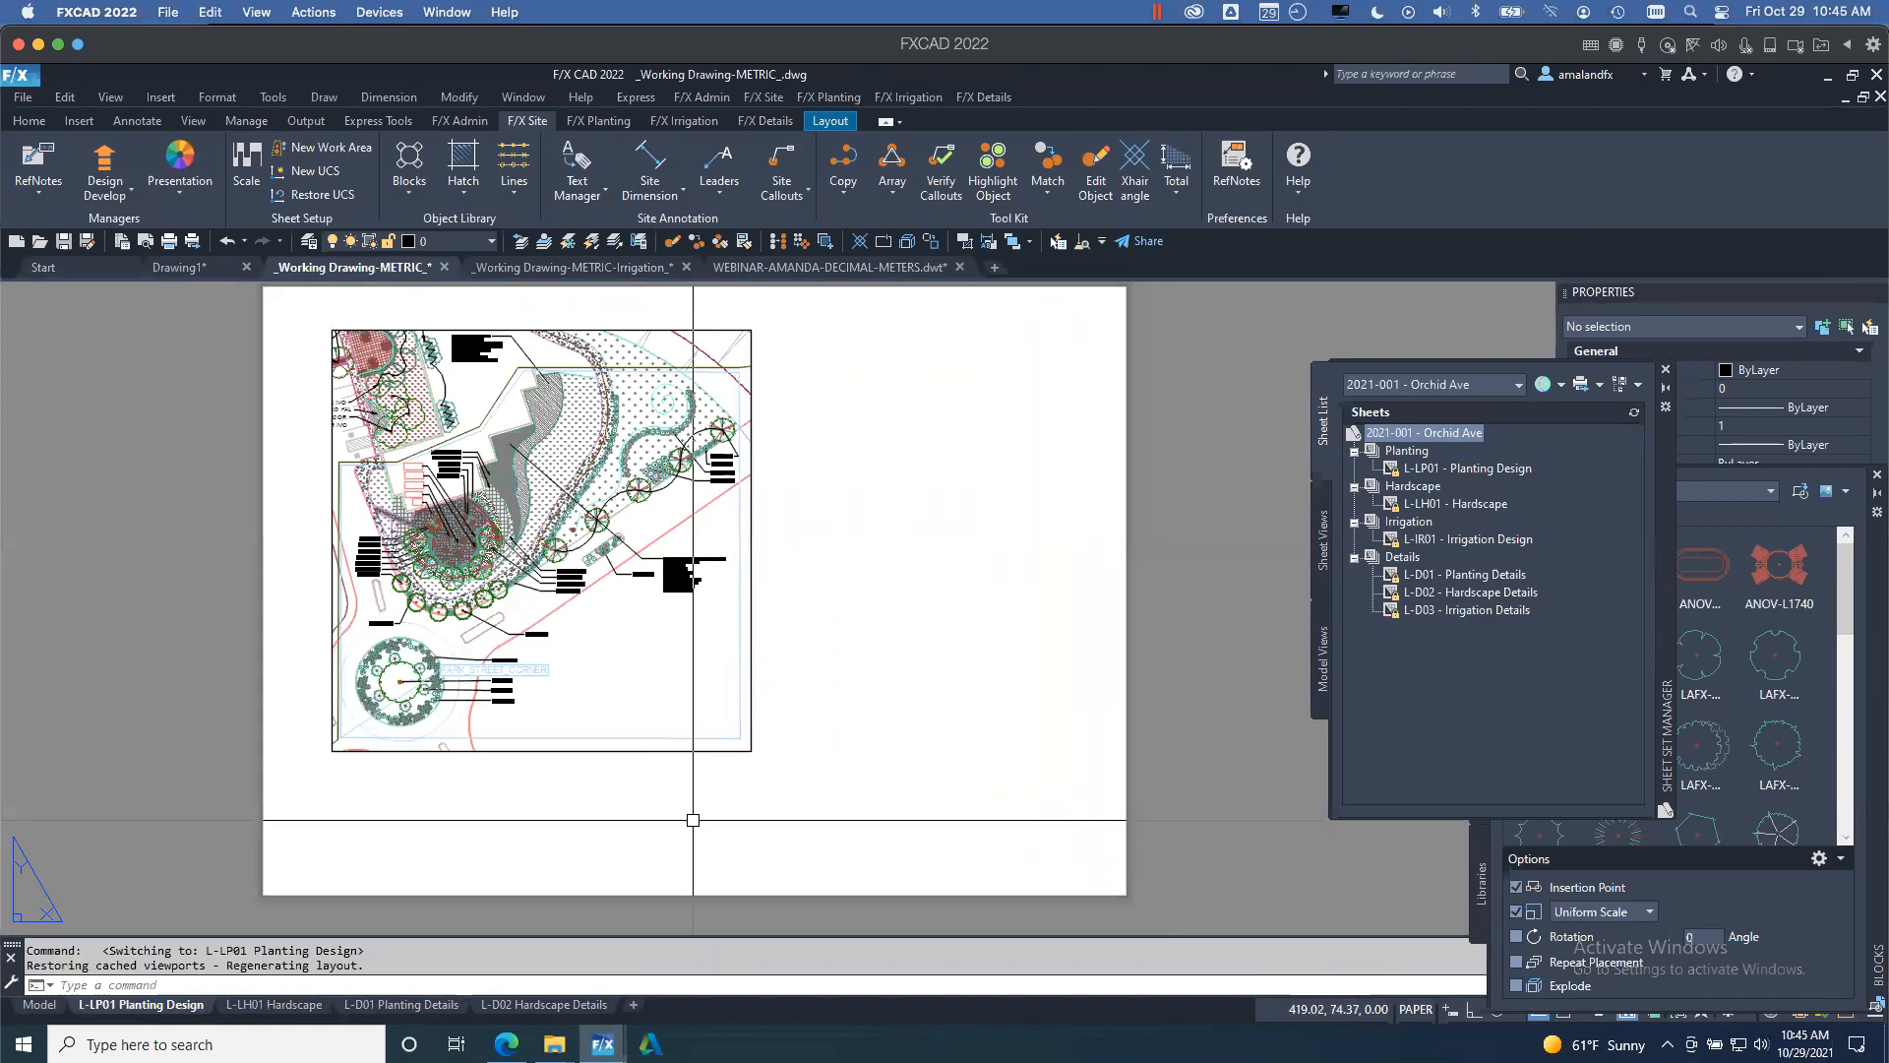
key("ctrl+v")
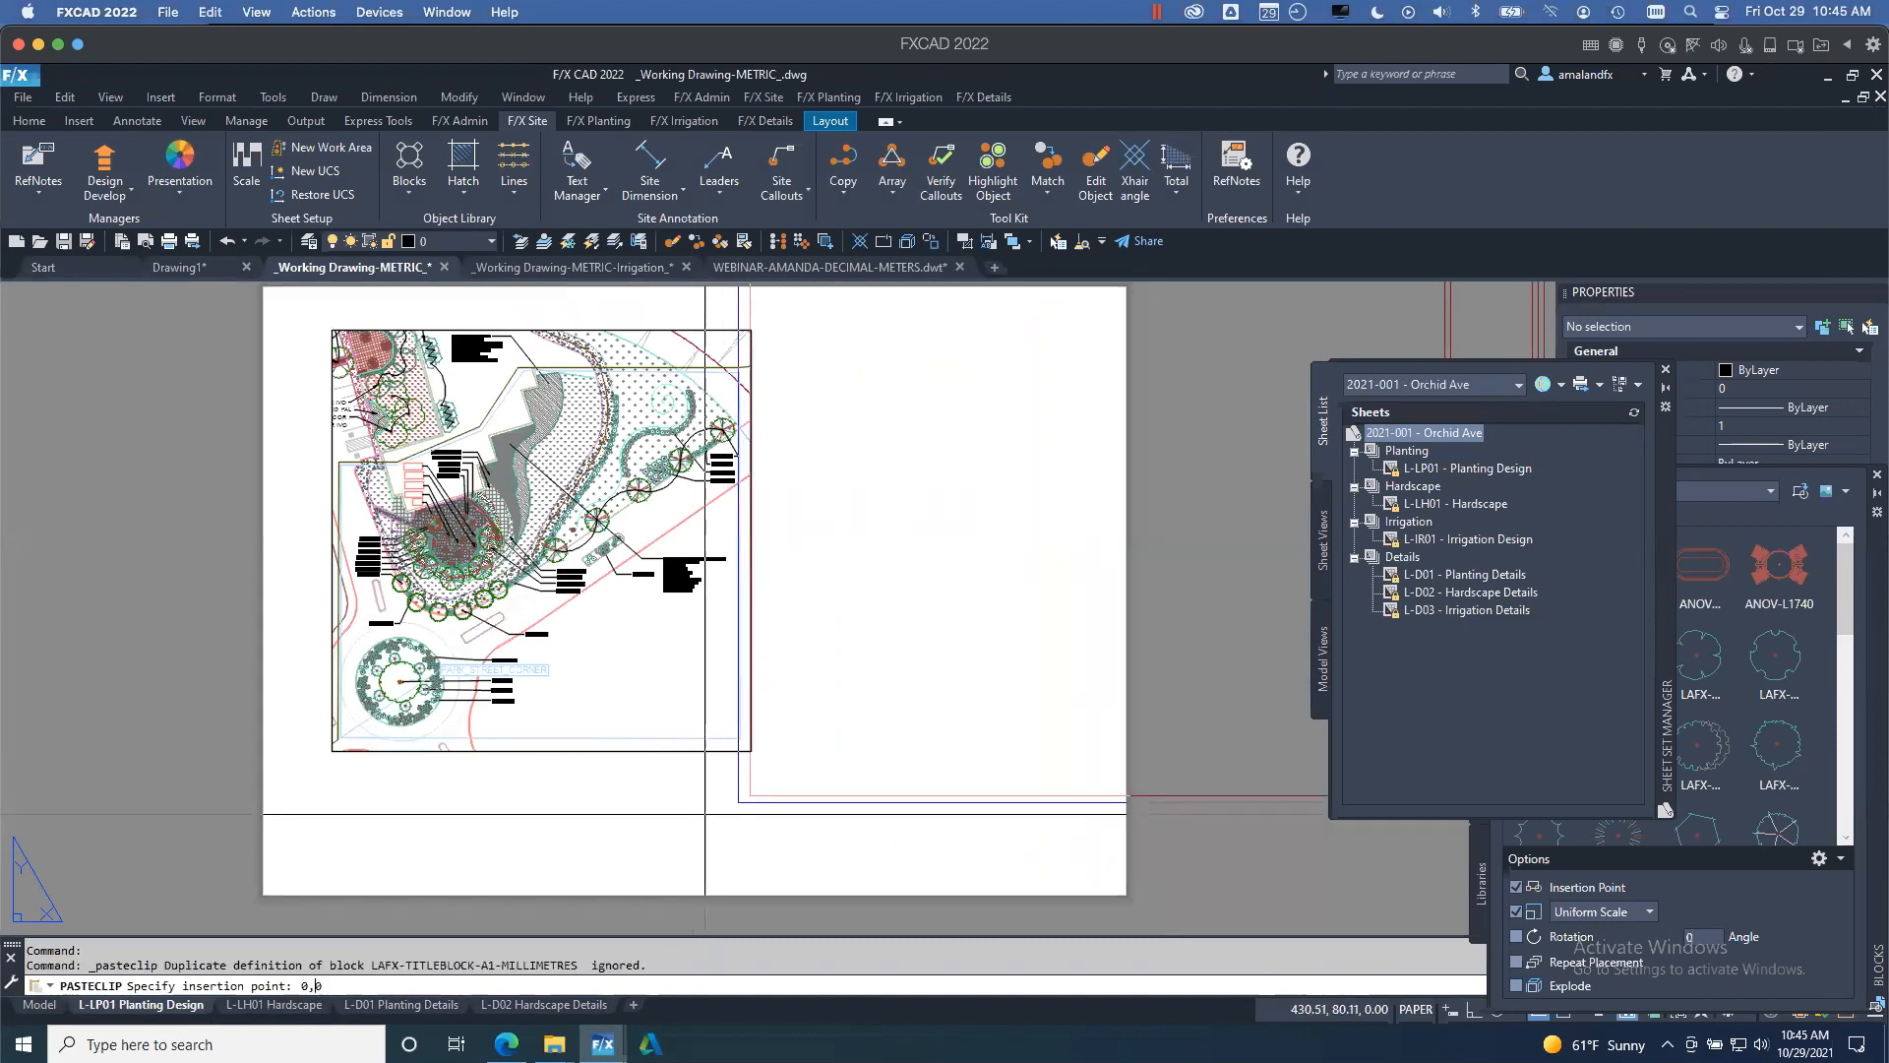
key("Return")
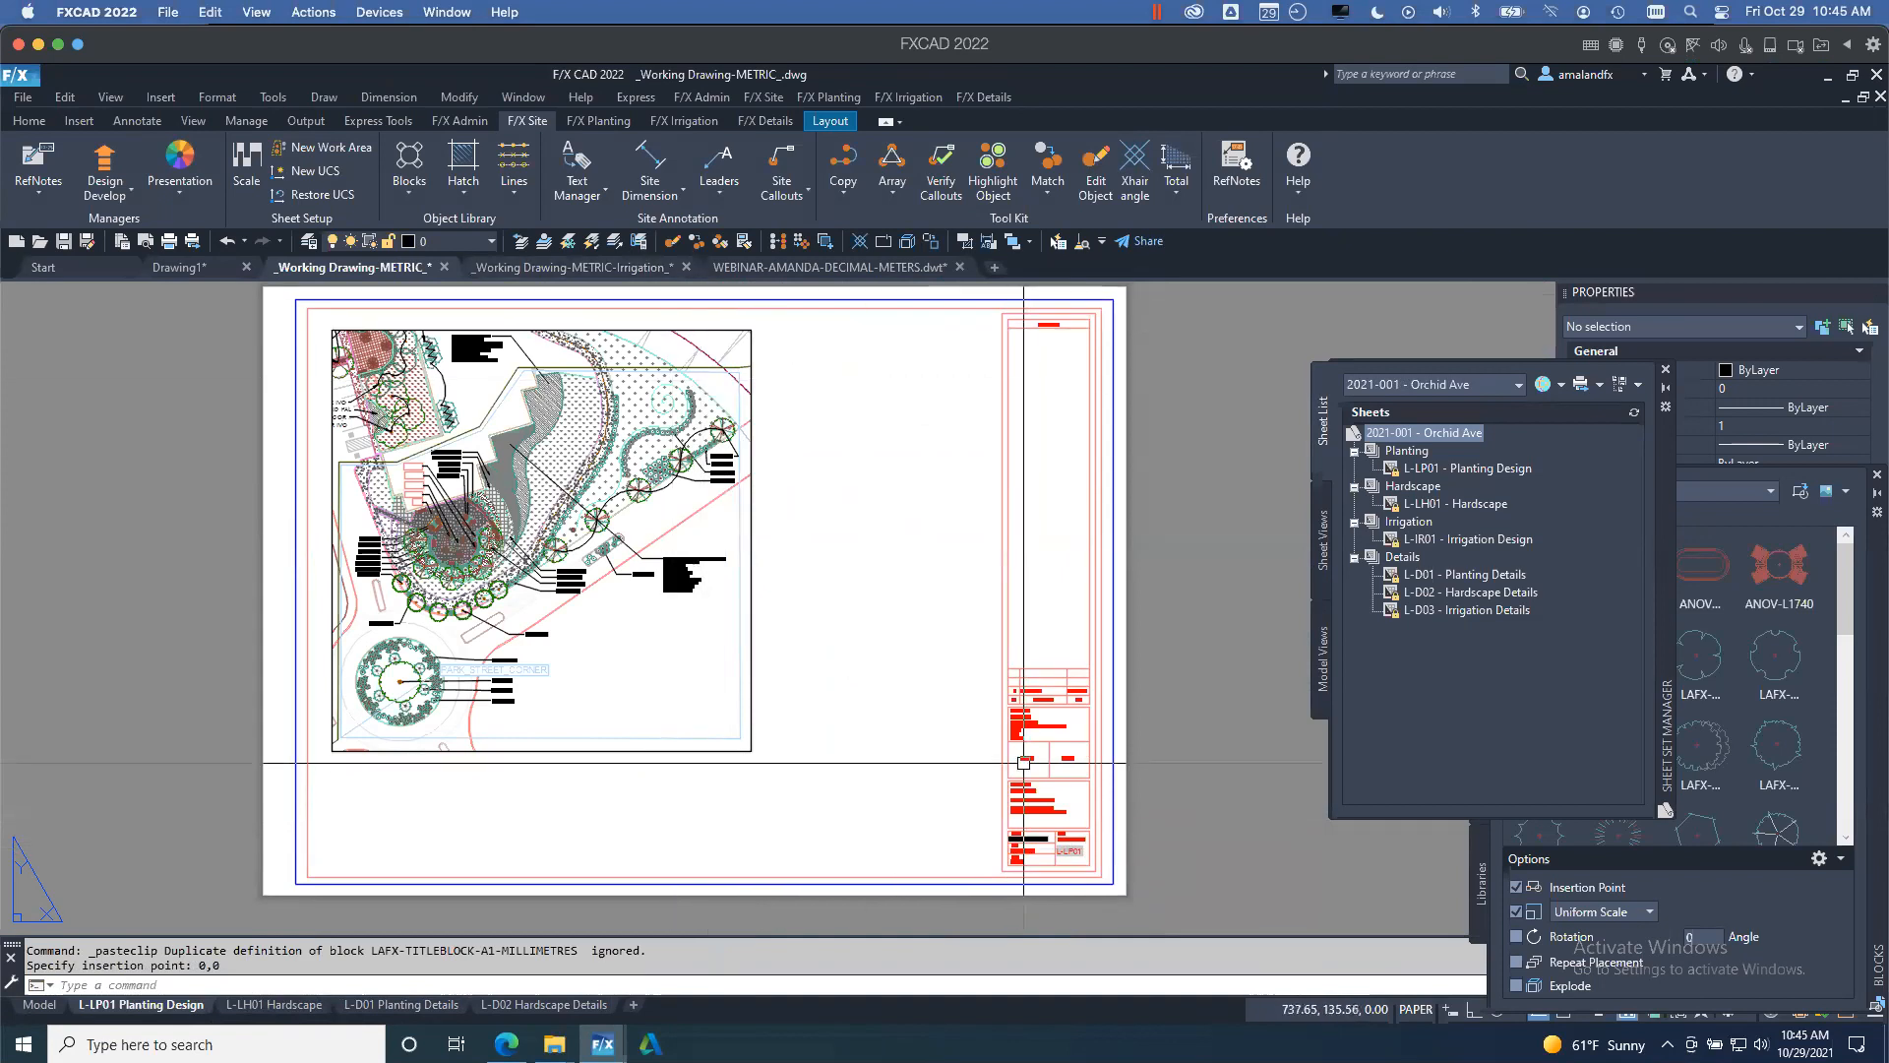
scroll(1085, 874, "up", 3)
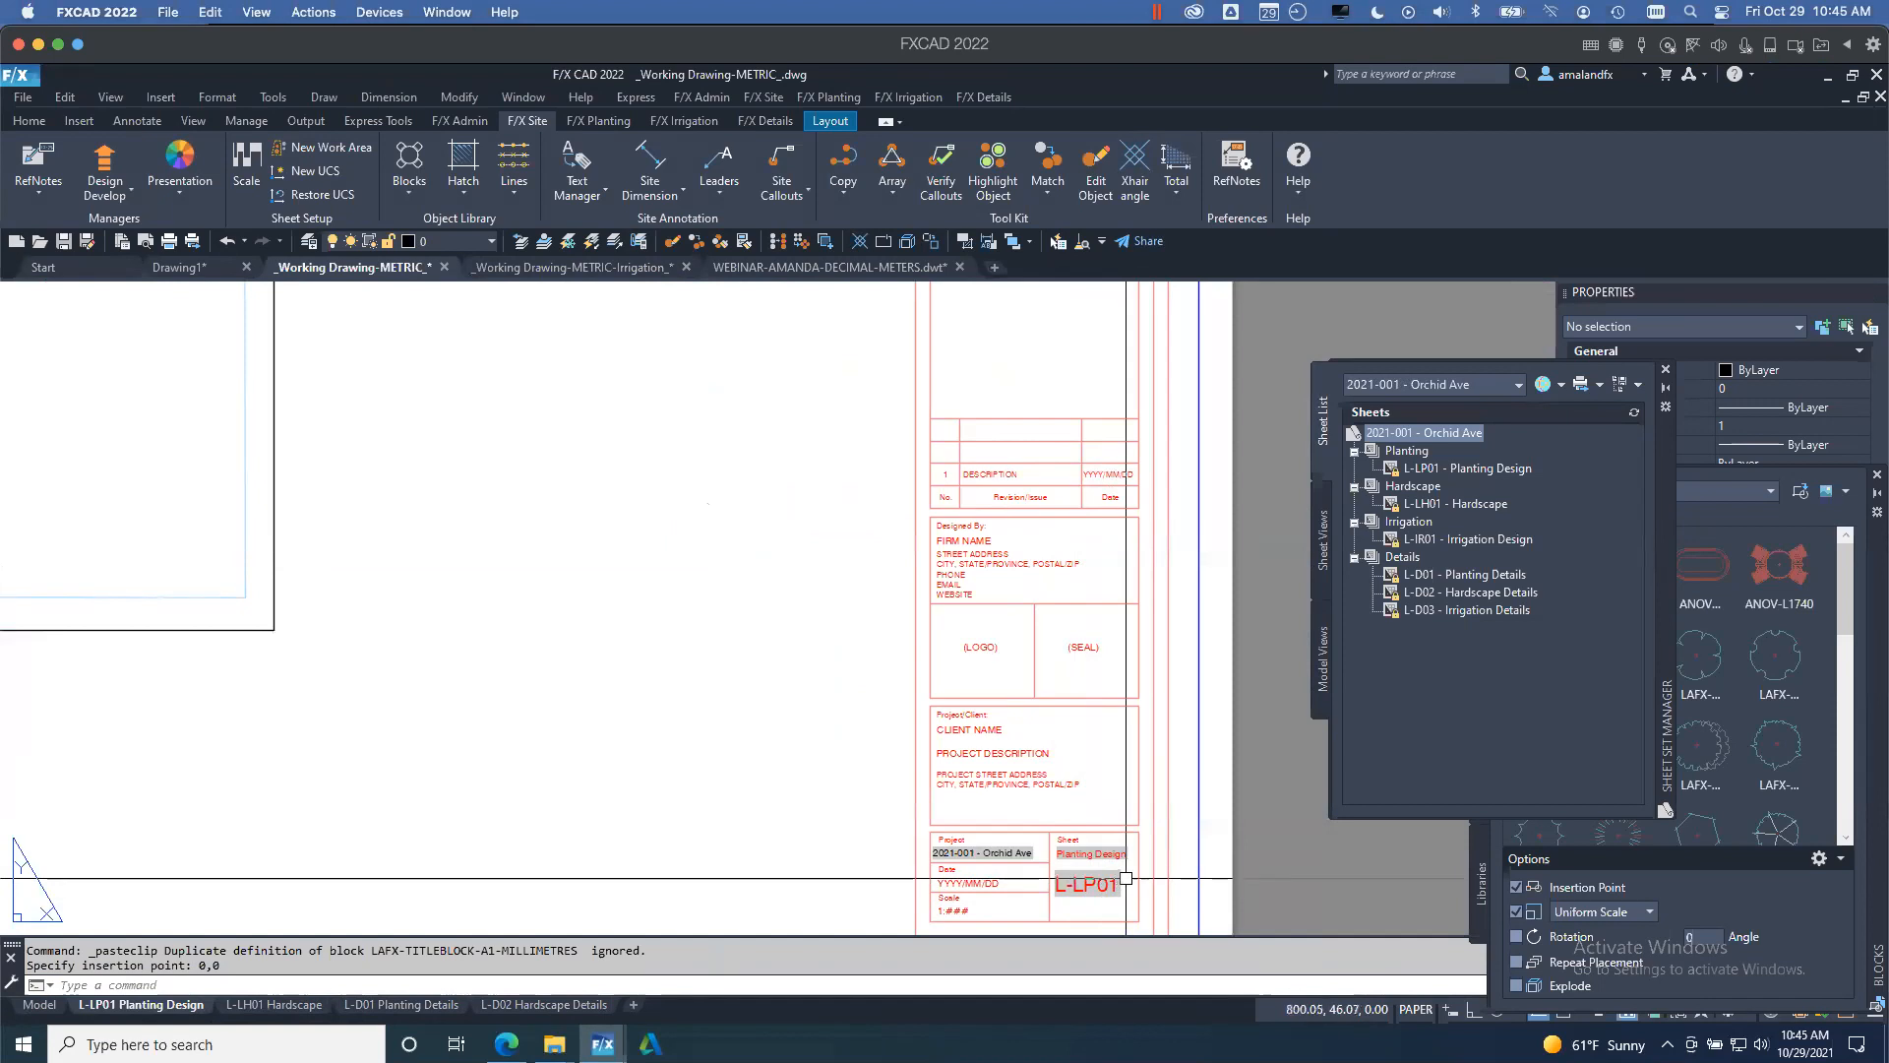
middle_click_drag(1137, 871, 995, 773)
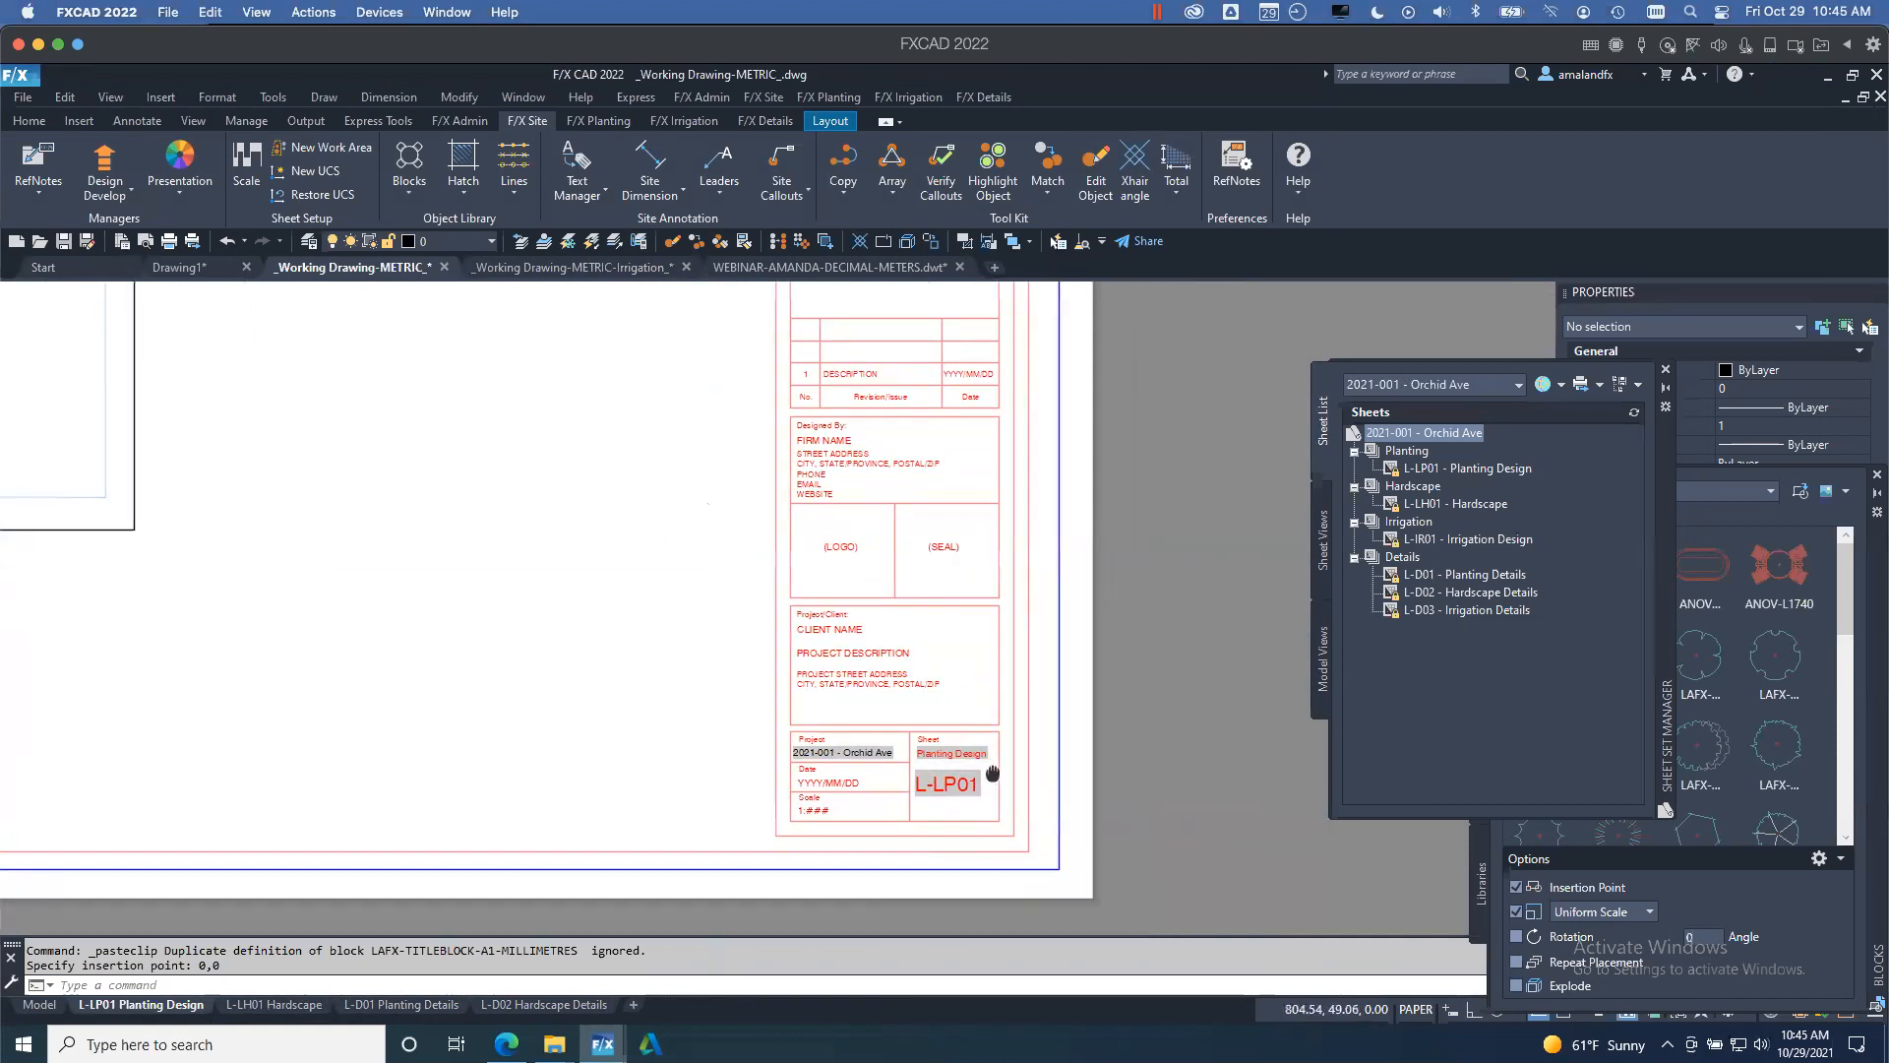
- Create a new sheet in the Details subset with number L-D04 and title Extra Details, opening it in the drawing editor
right_click(1405, 561)
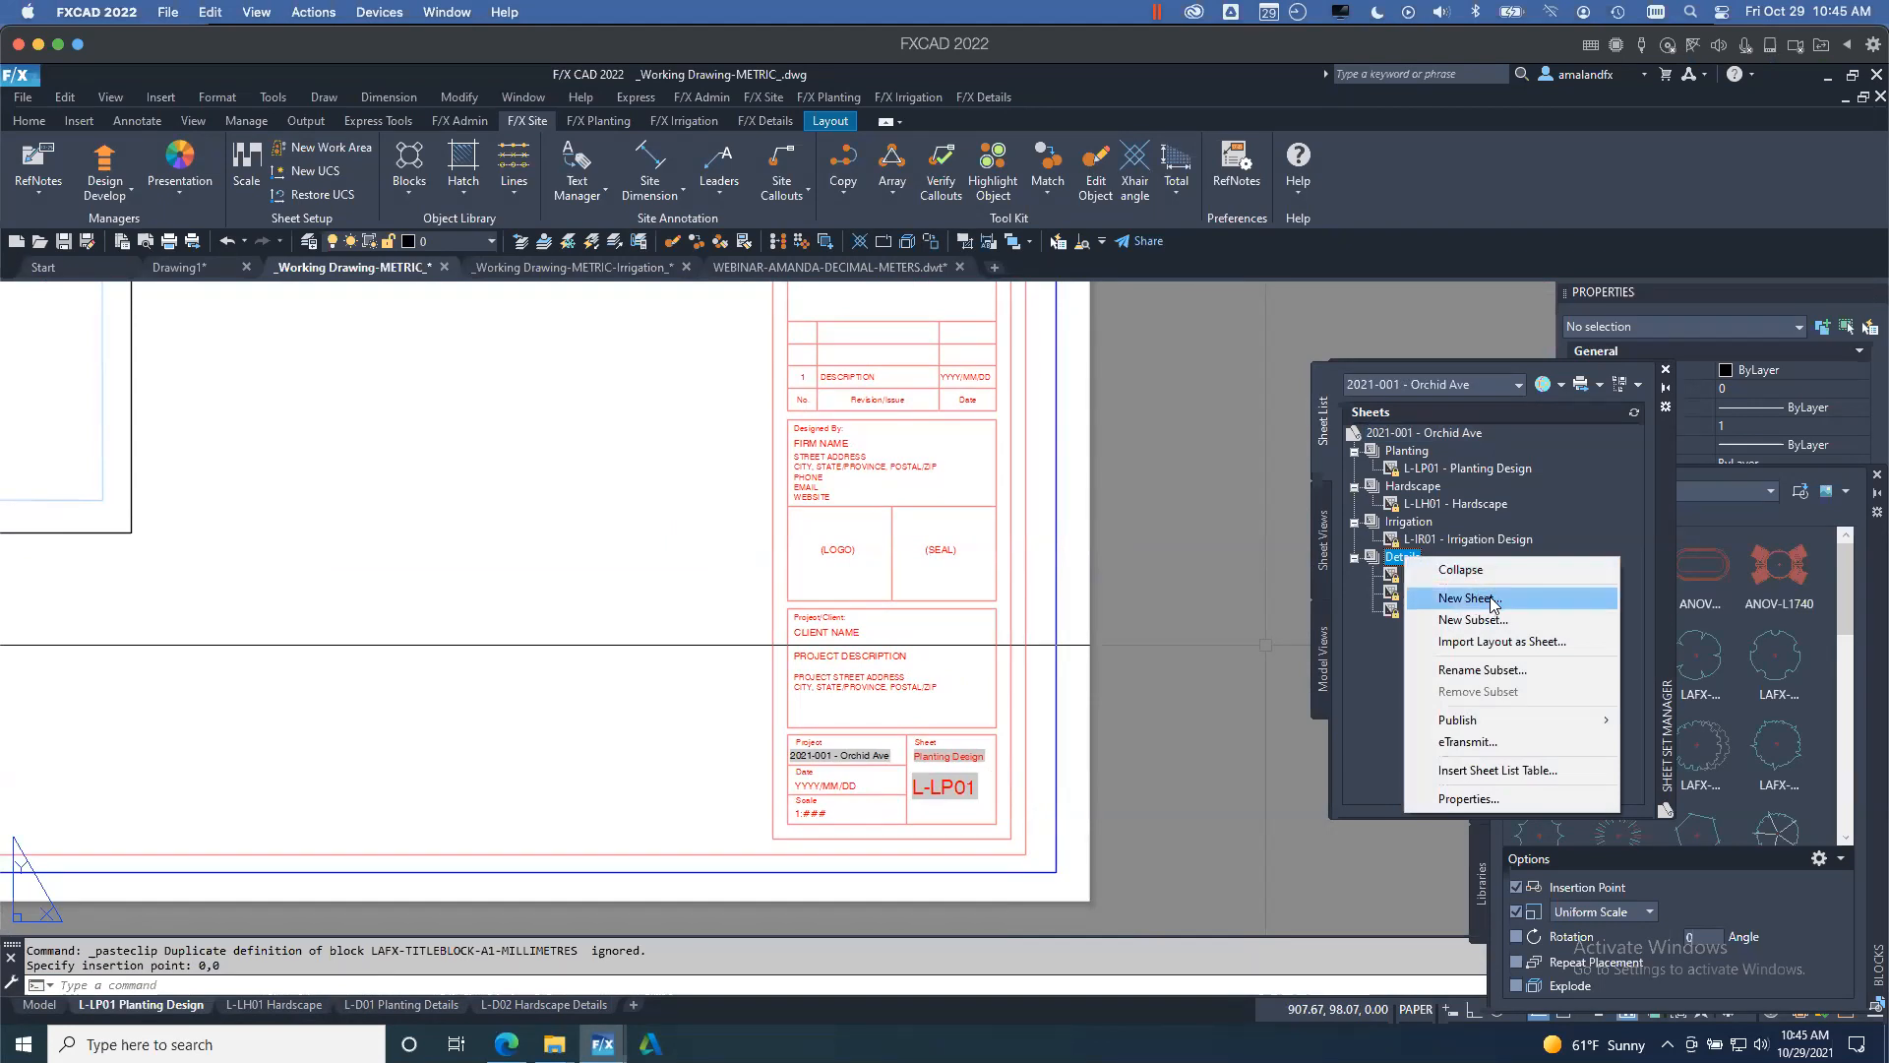
left_click(1493, 600)
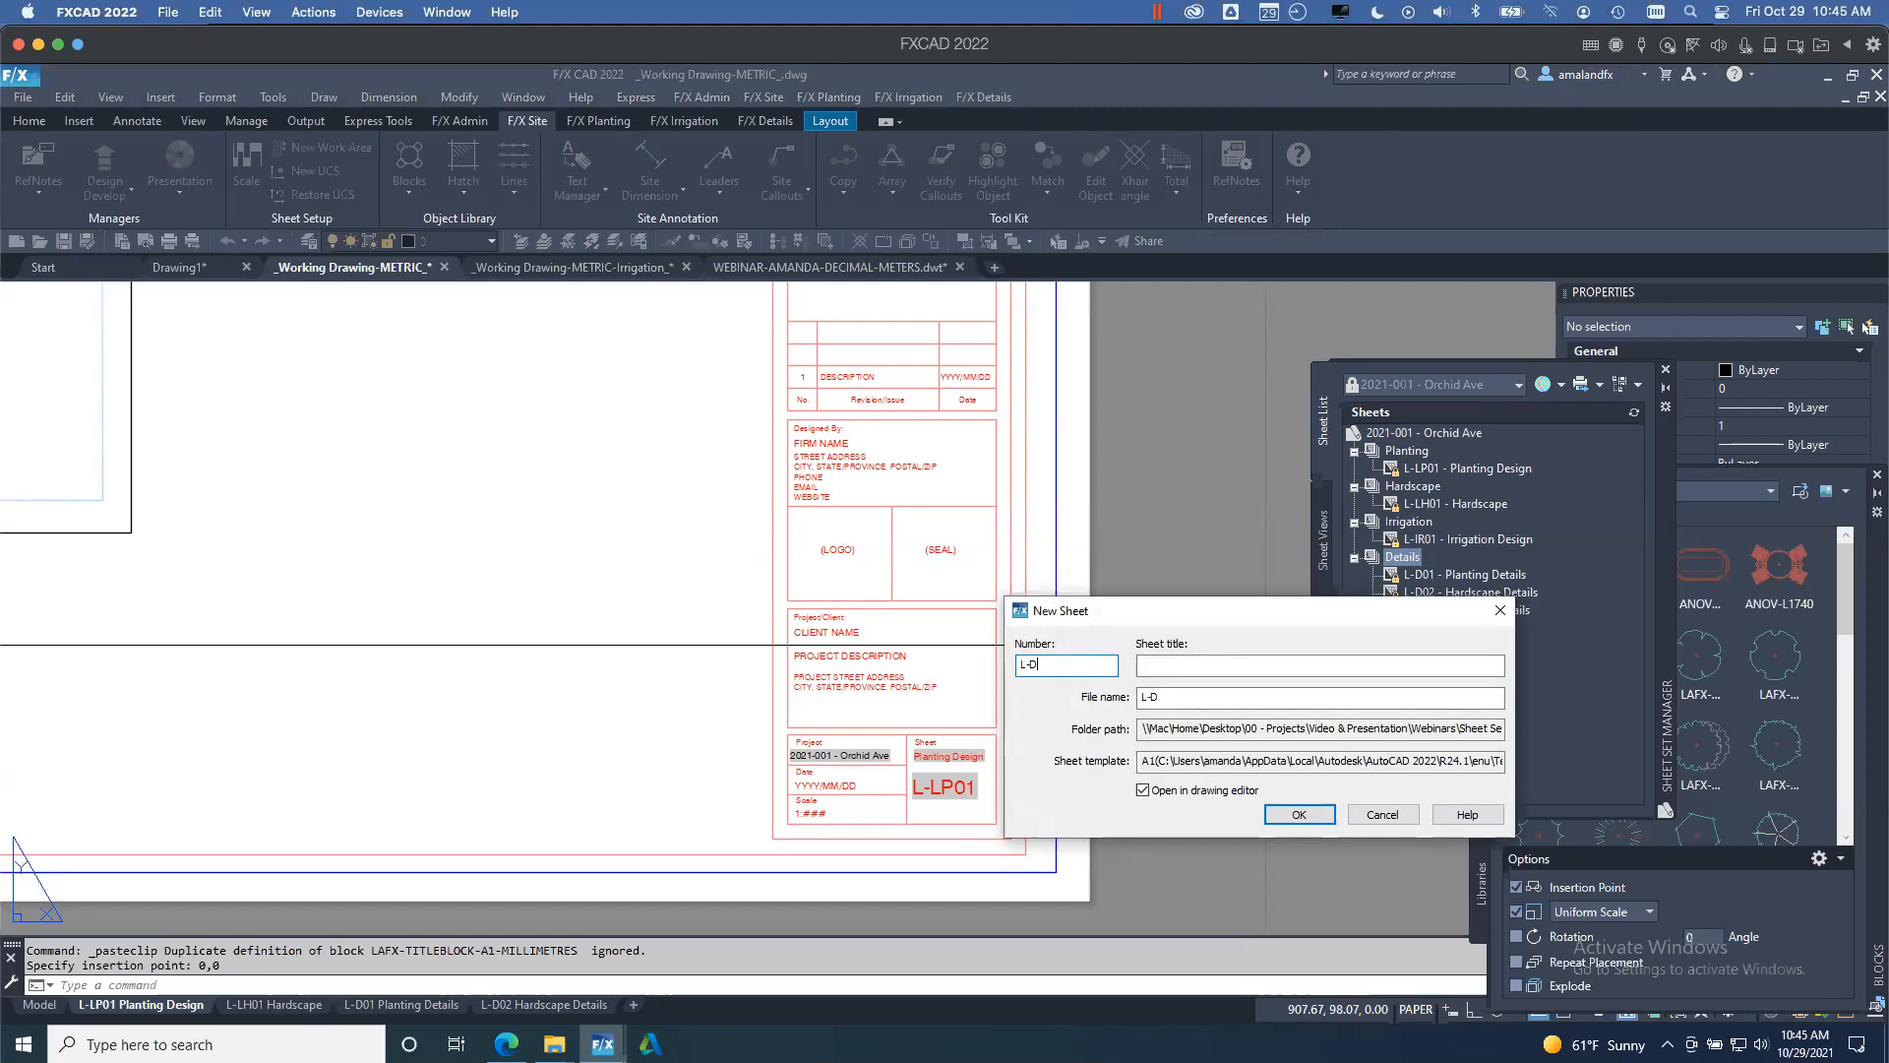
left_click(1171, 662)
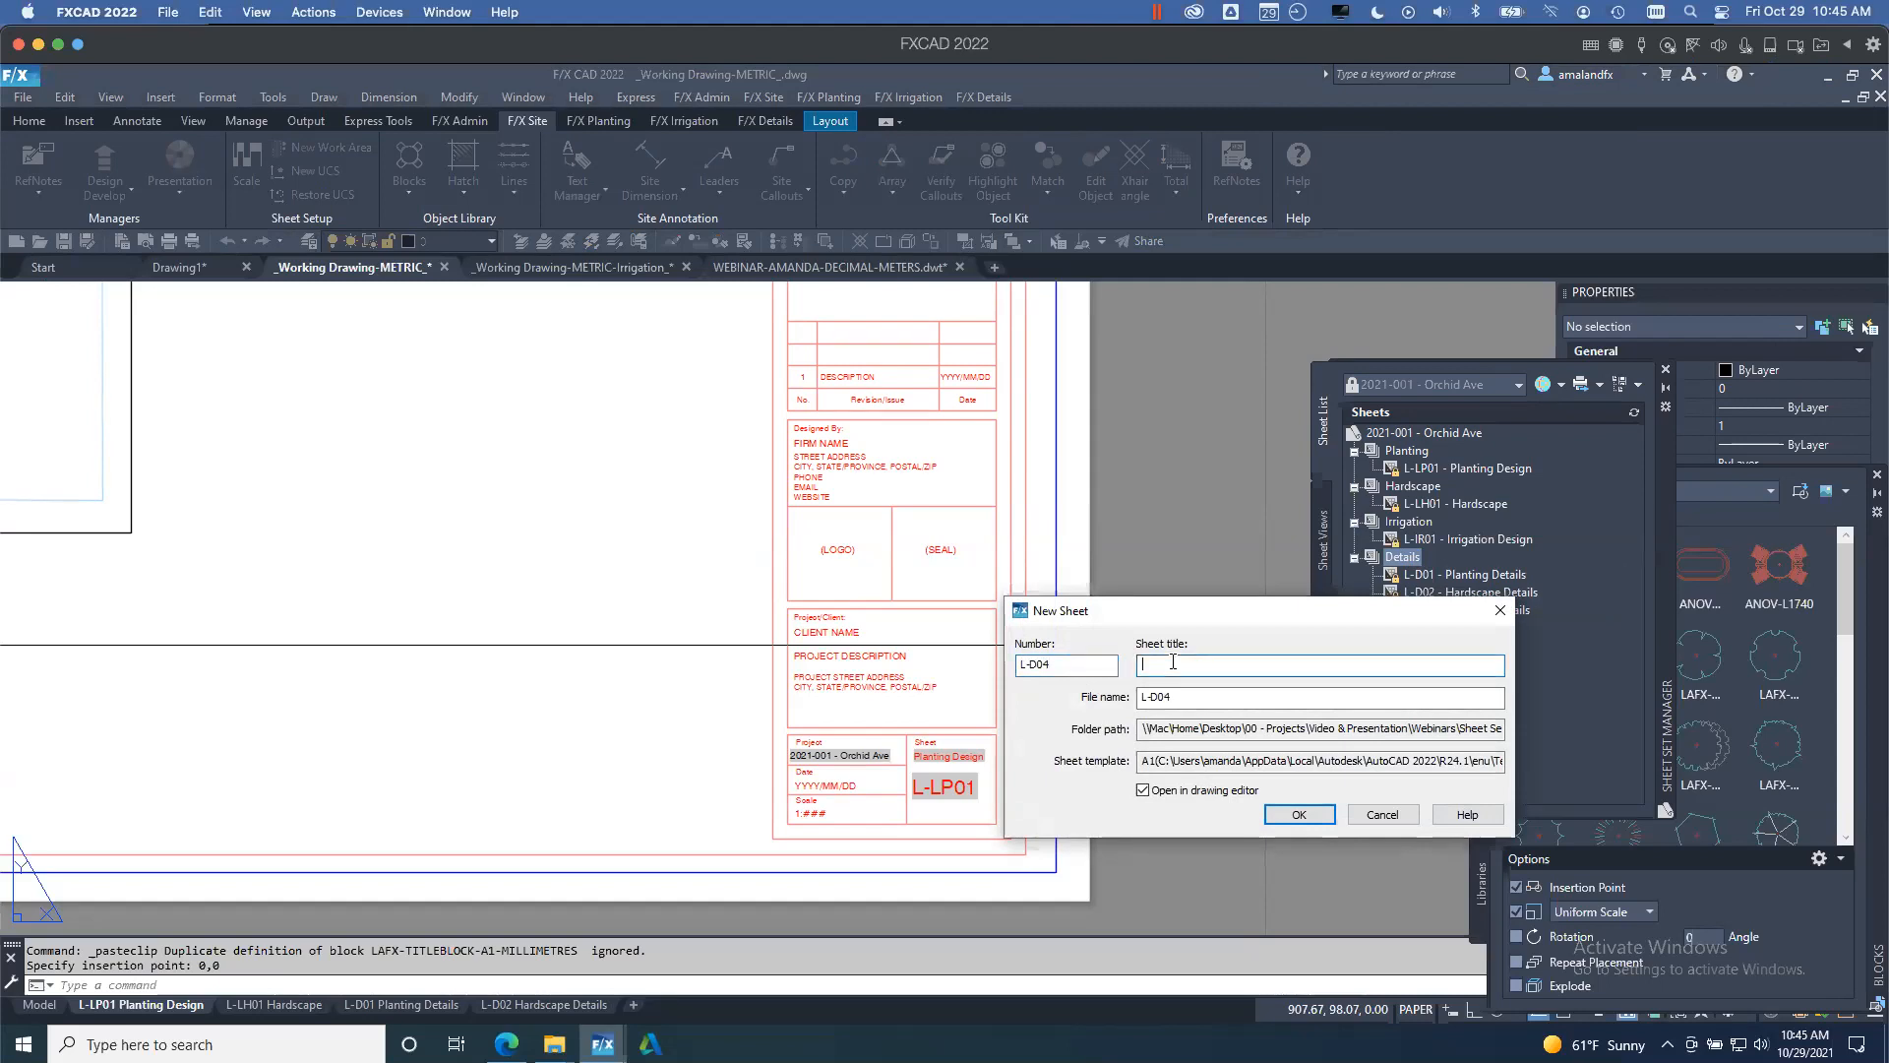
type("Extra Details")
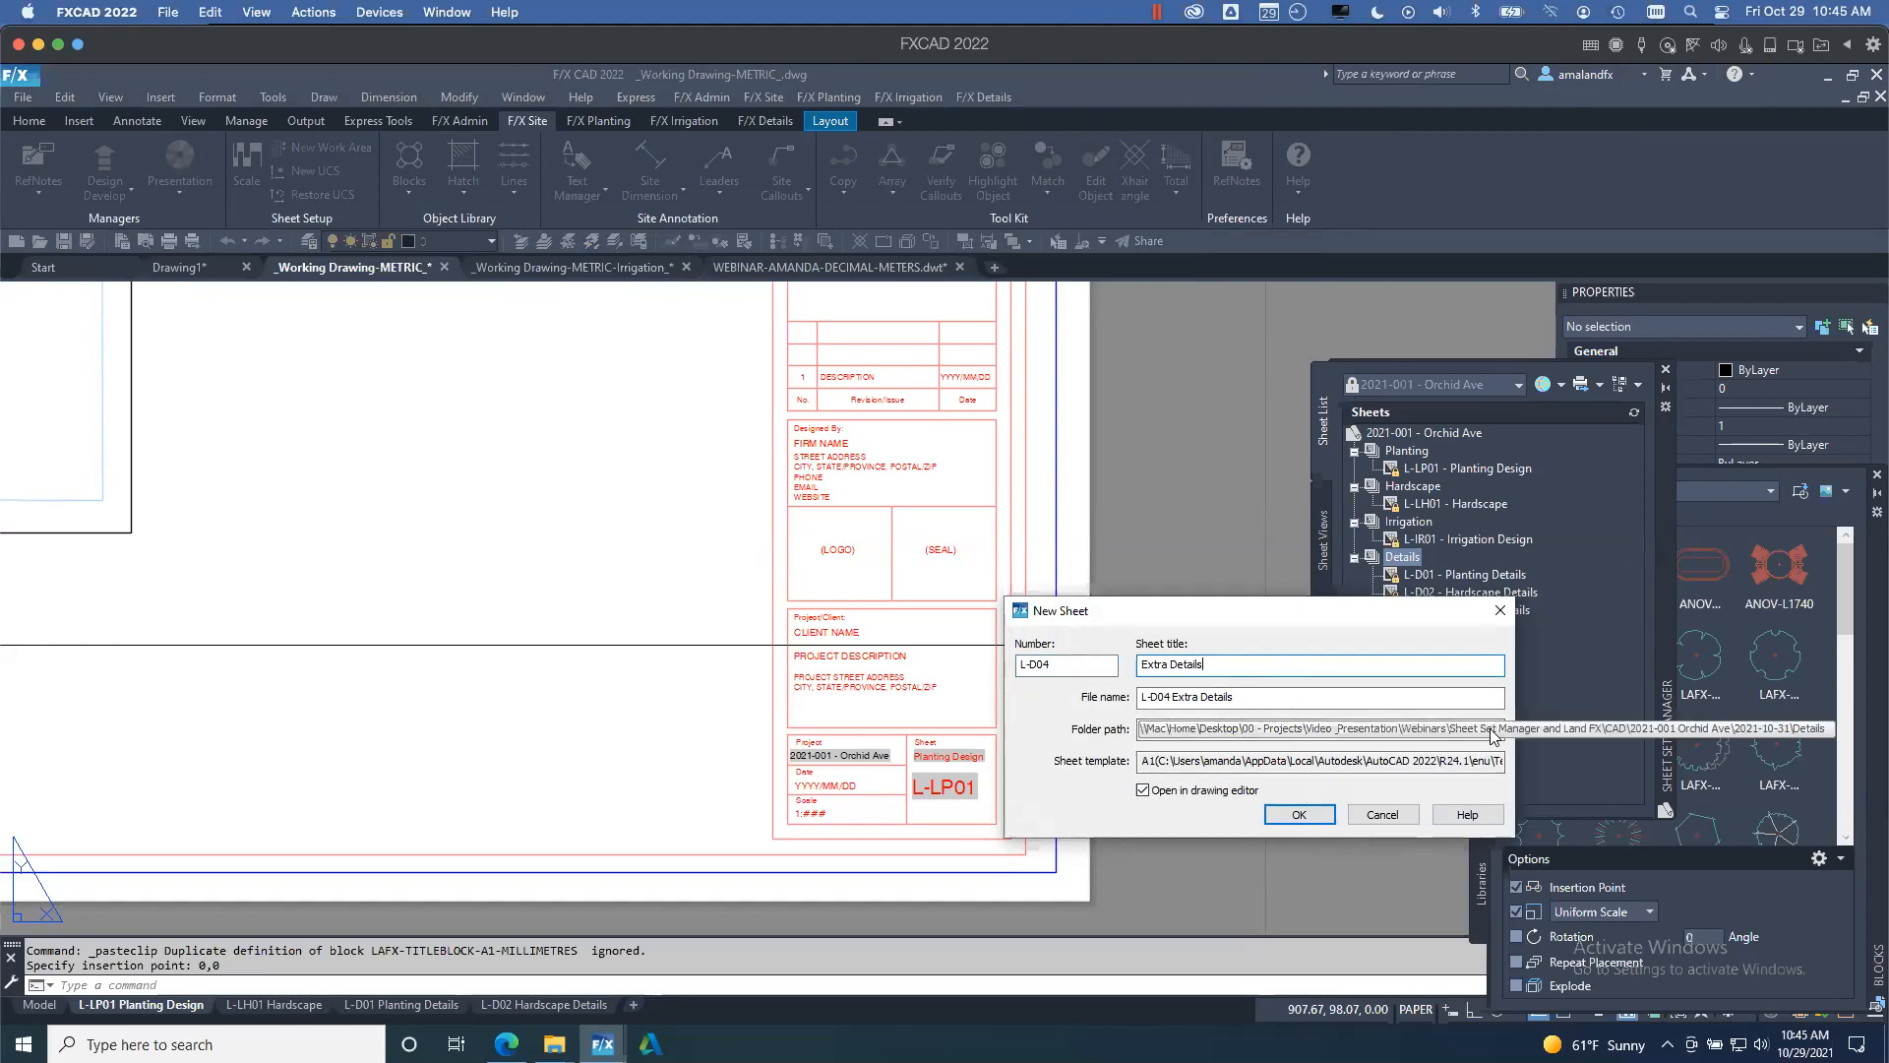
left_click(1299, 817)
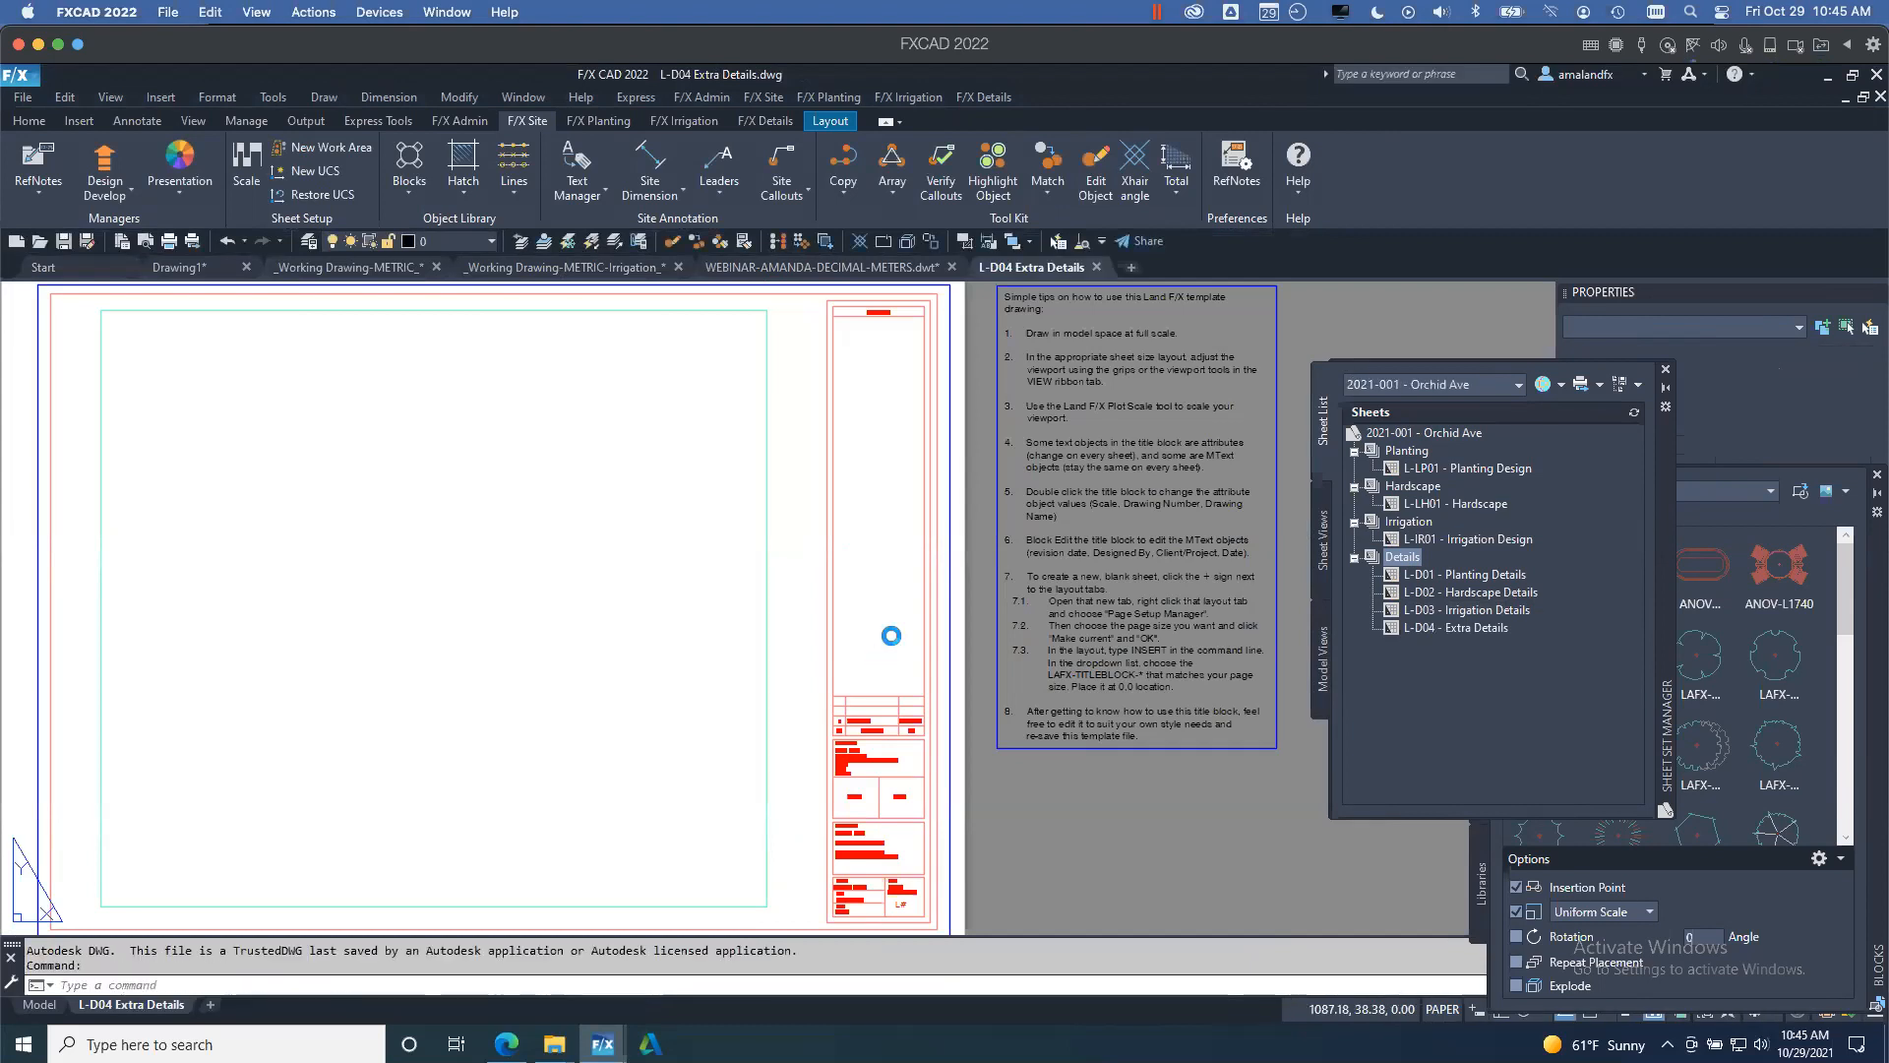
- Examine the sheet template path for a trial Details sheet numbered L-D05 and titled test, without creating the sheet
right_click(1405, 561)
left_click(1451, 568)
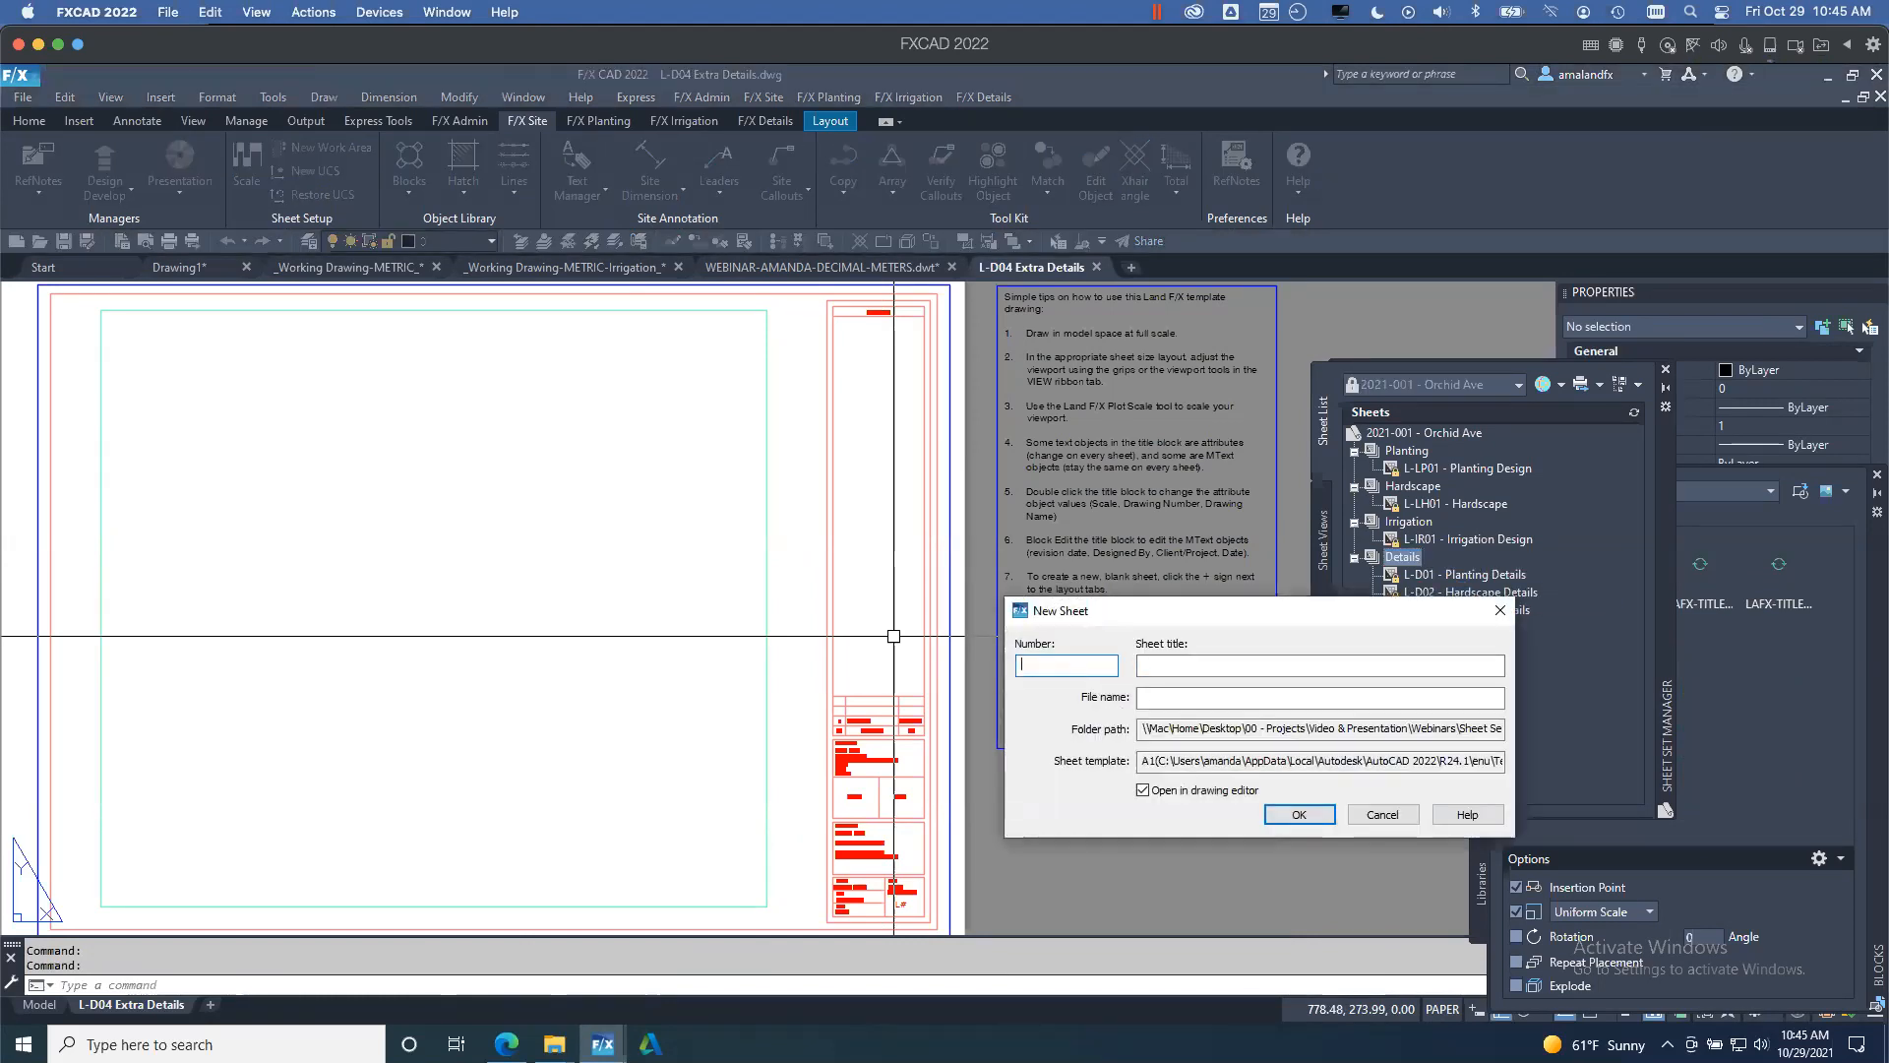
key("Tab")
type("te")
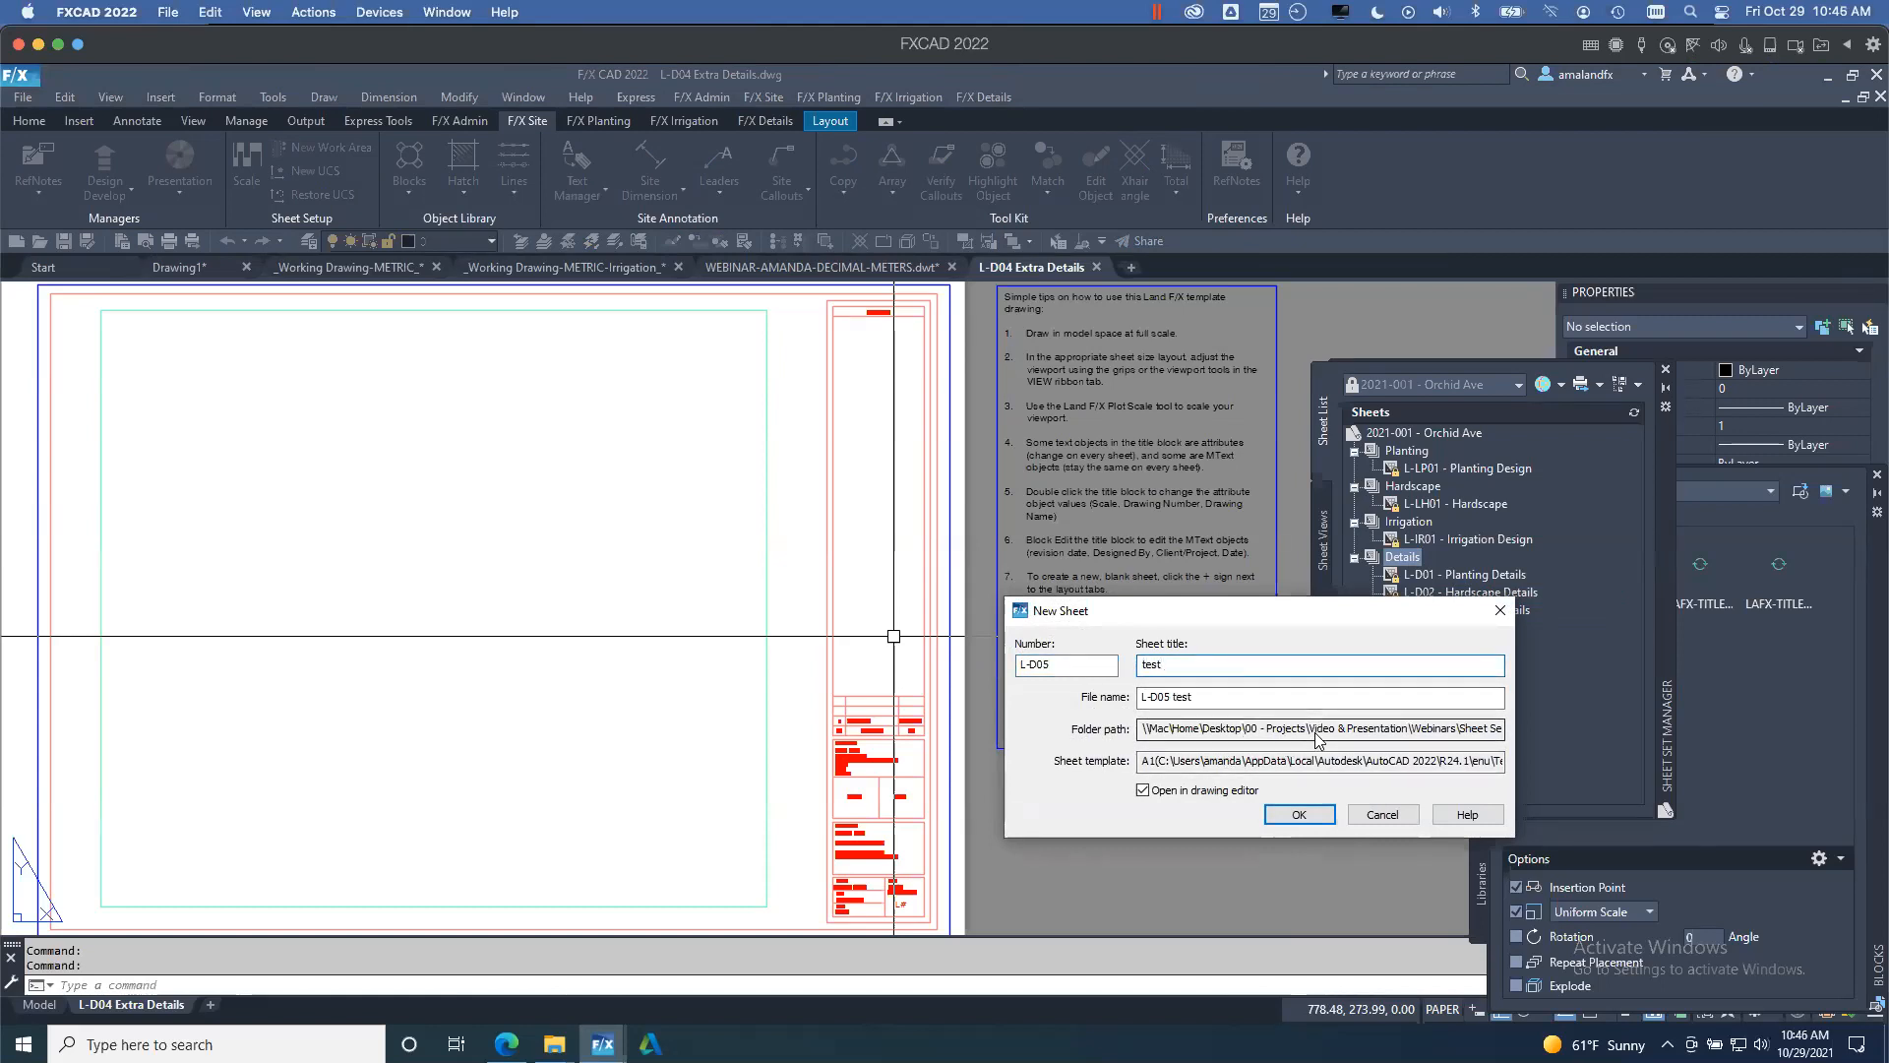
left_click(1498, 762)
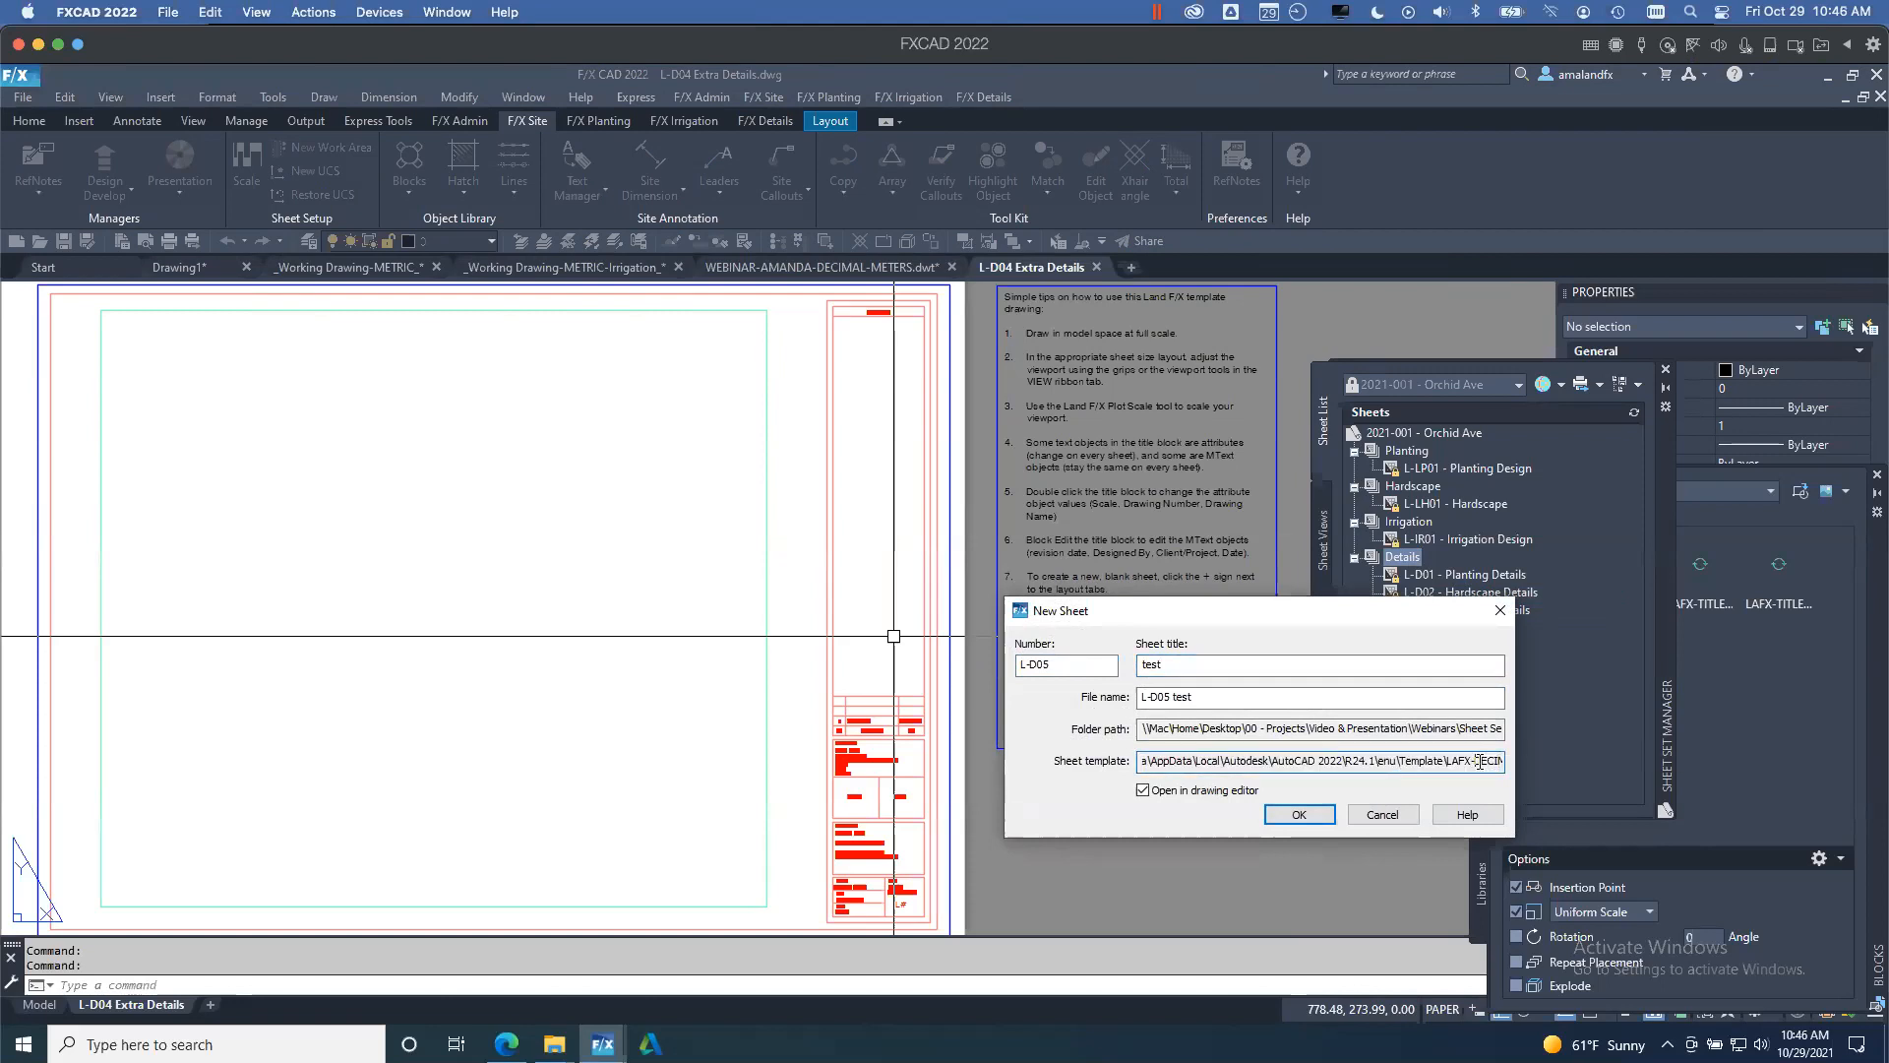
left_click_drag(1479, 762, 1506, 761)
left_click(1388, 765)
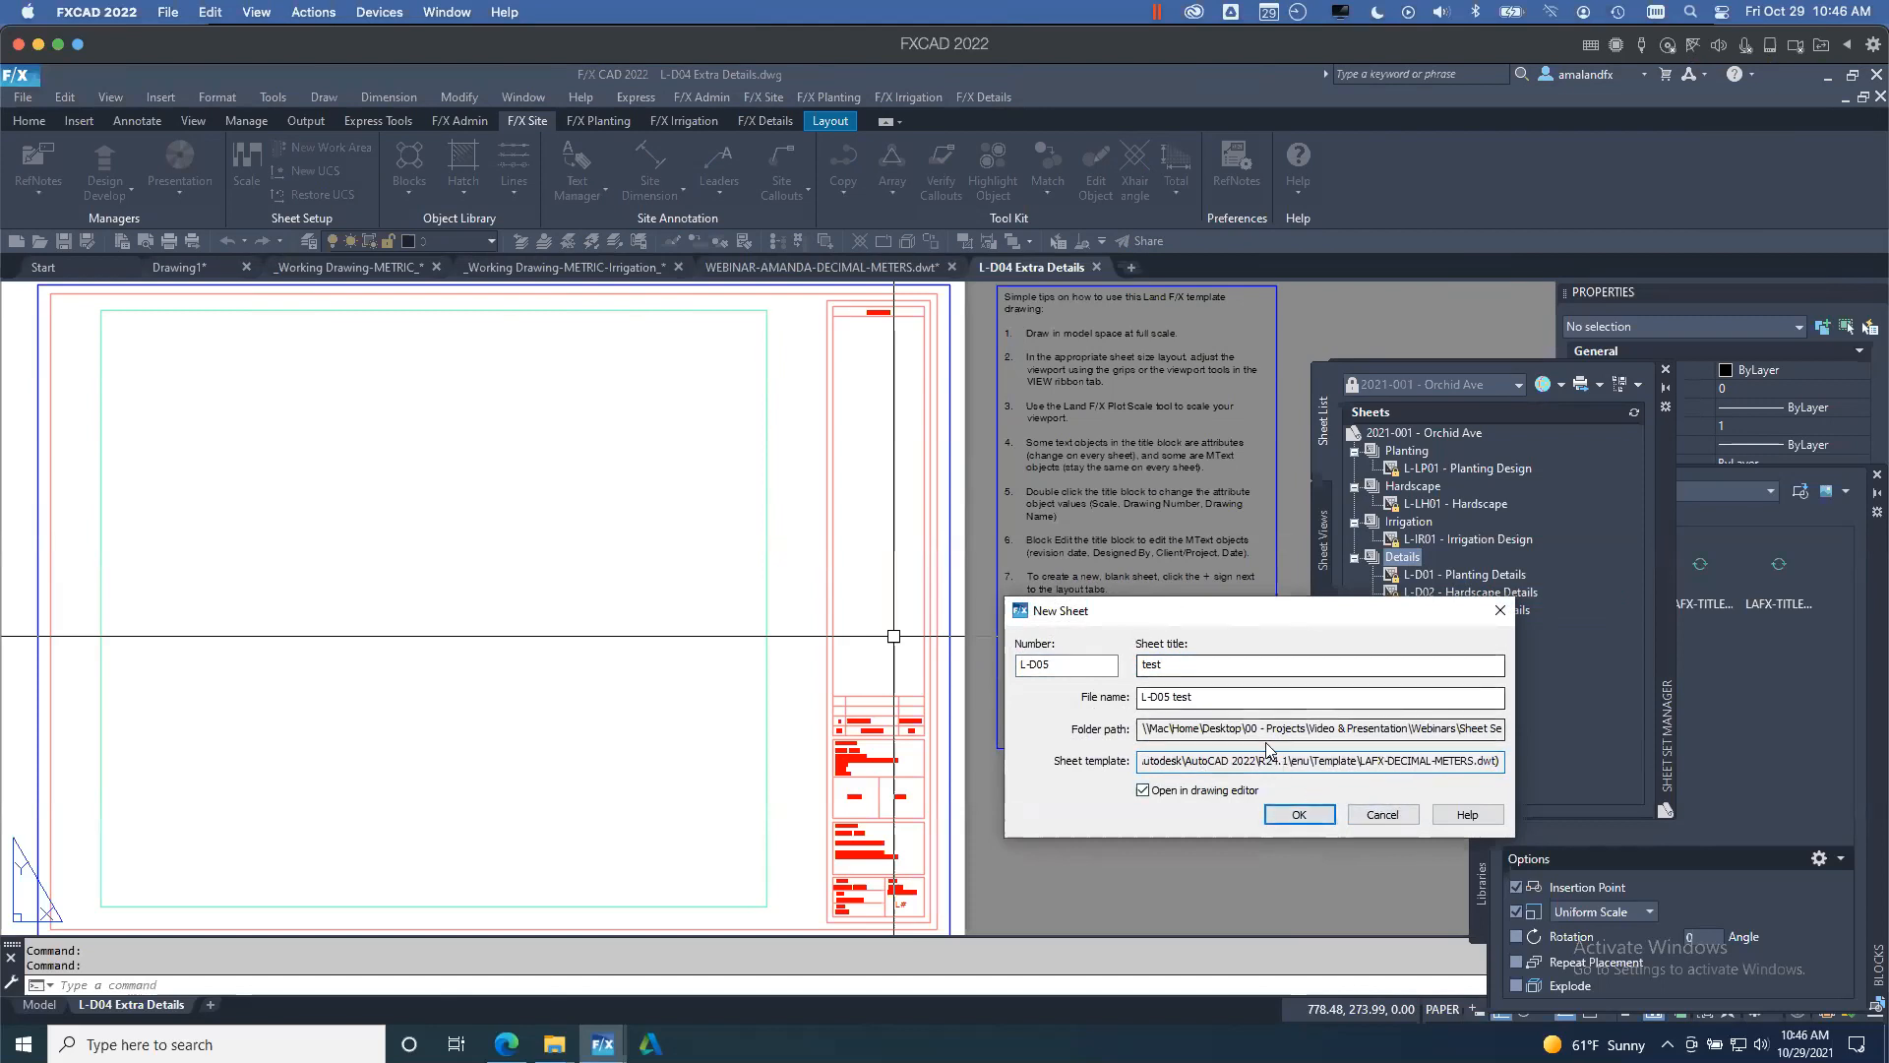
left_click(1397, 813)
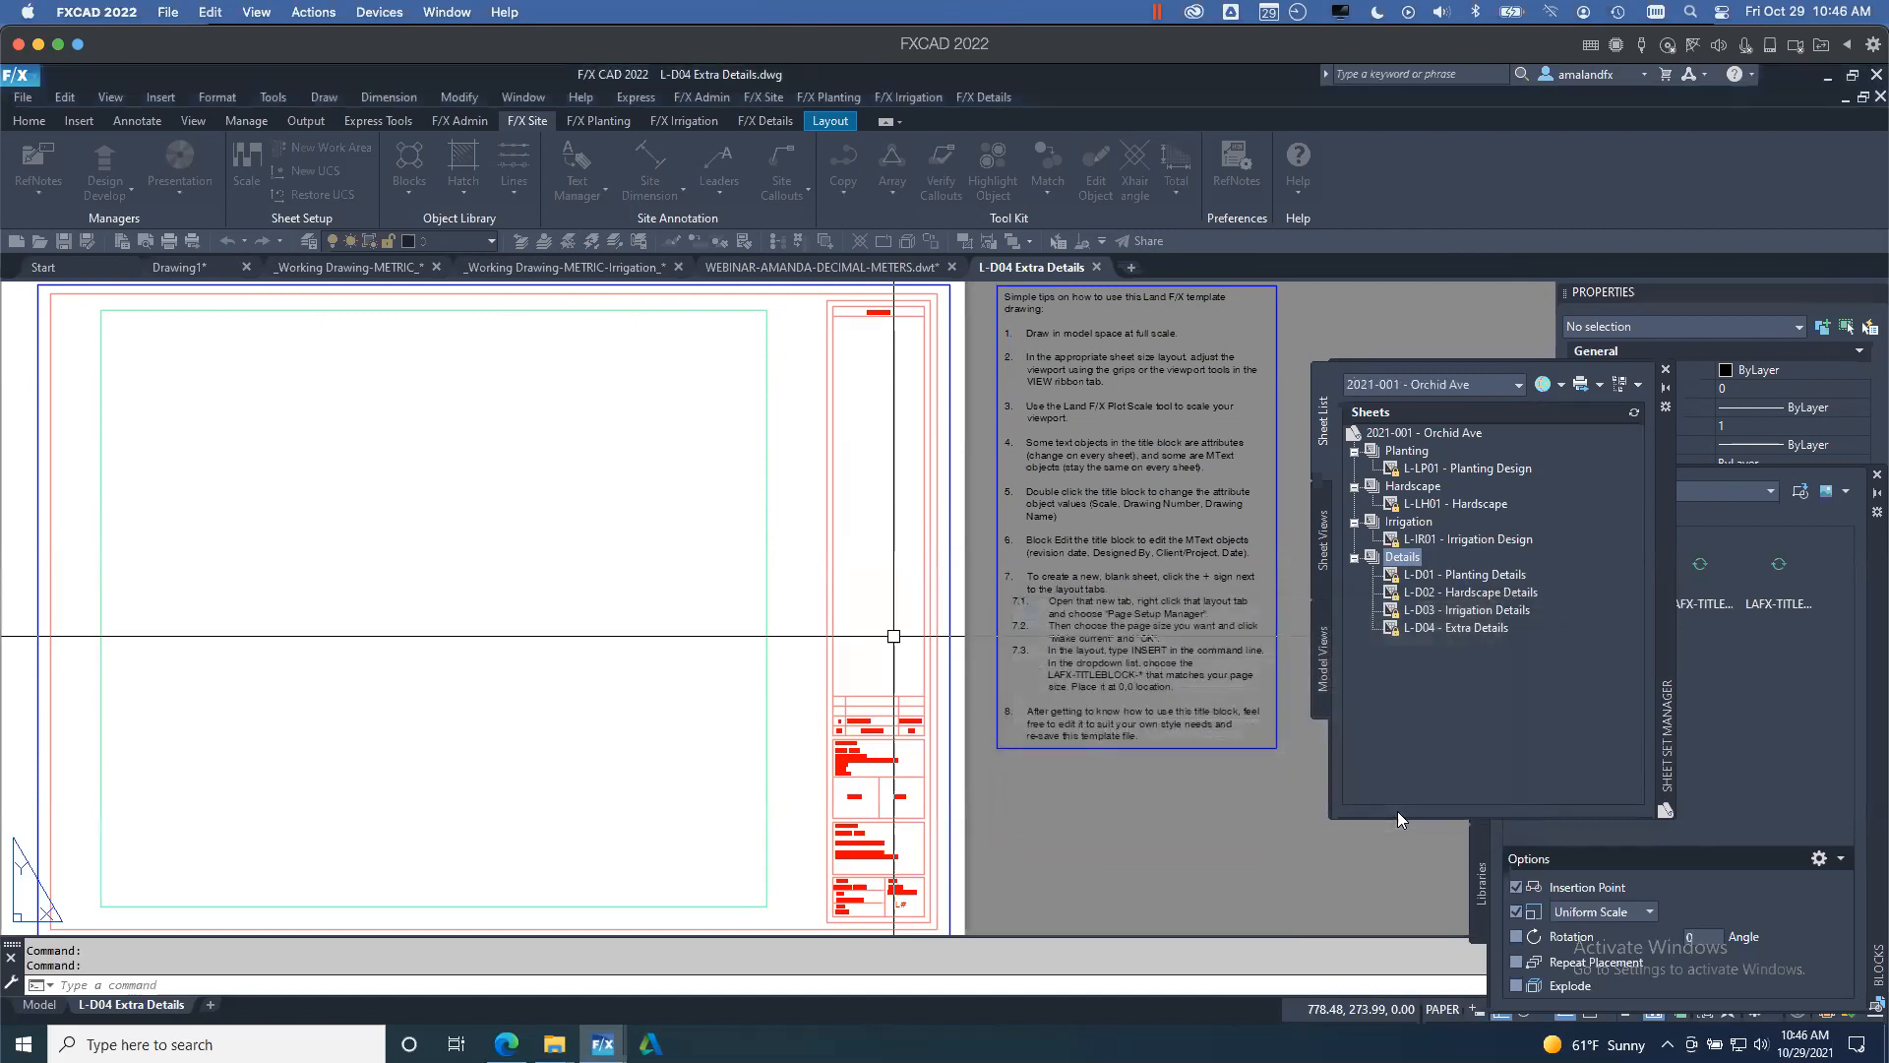
- Set the Orchid Ave sheet set's sheet creation template to the 00 TEST layout of the webinar decimal-meters template file
right_click(1442, 432)
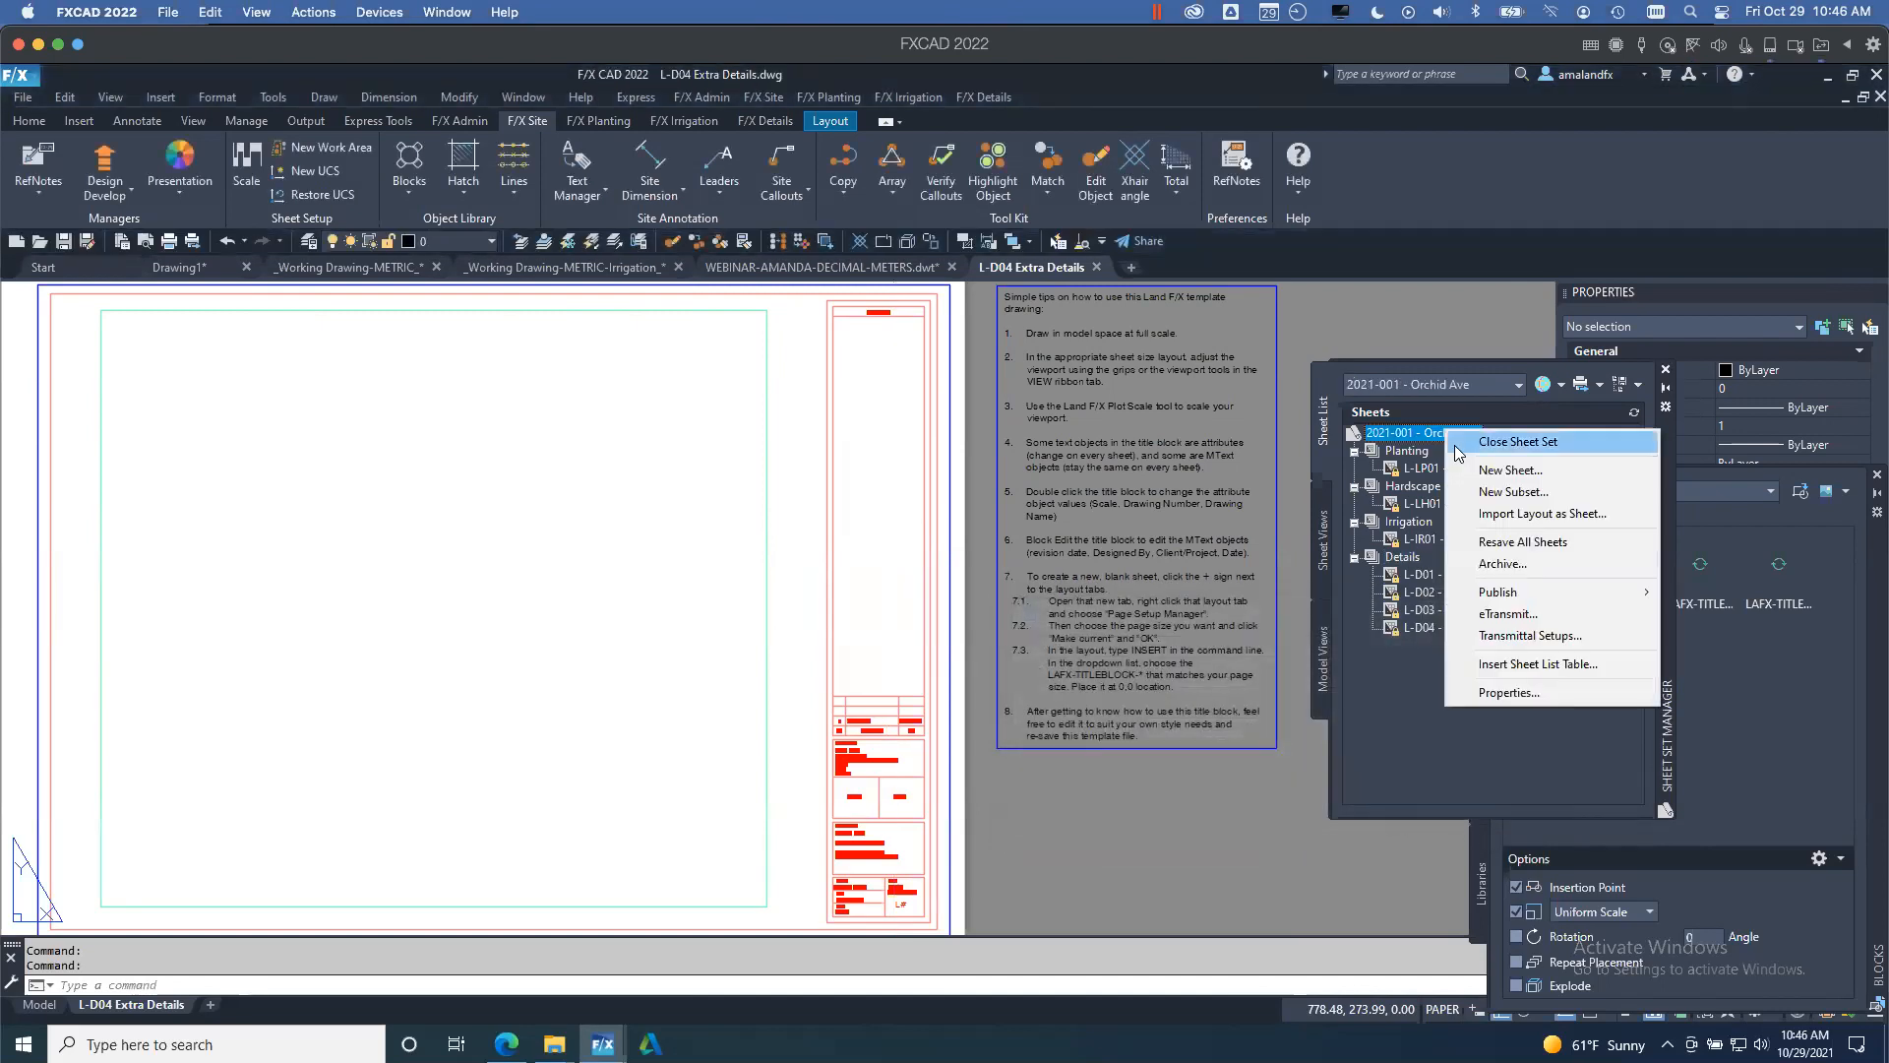
left_click(1530, 691)
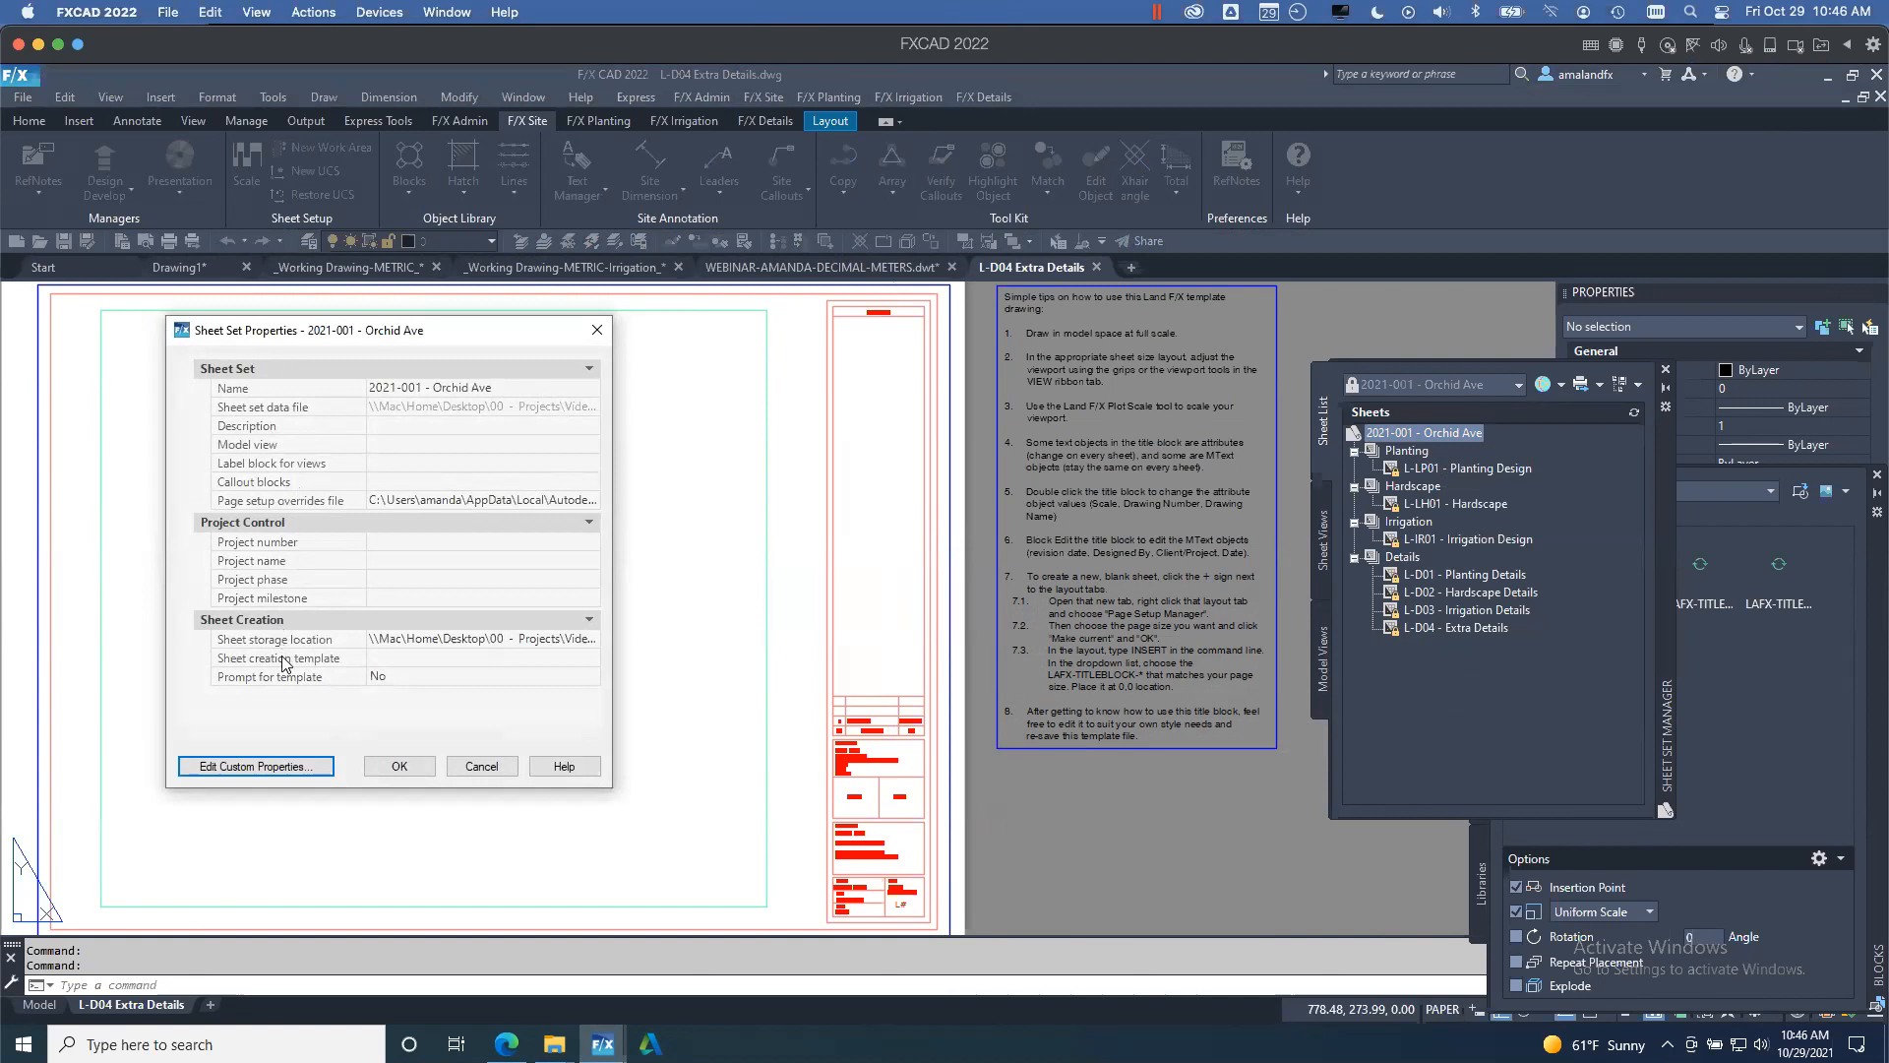
mouse_move(285, 665)
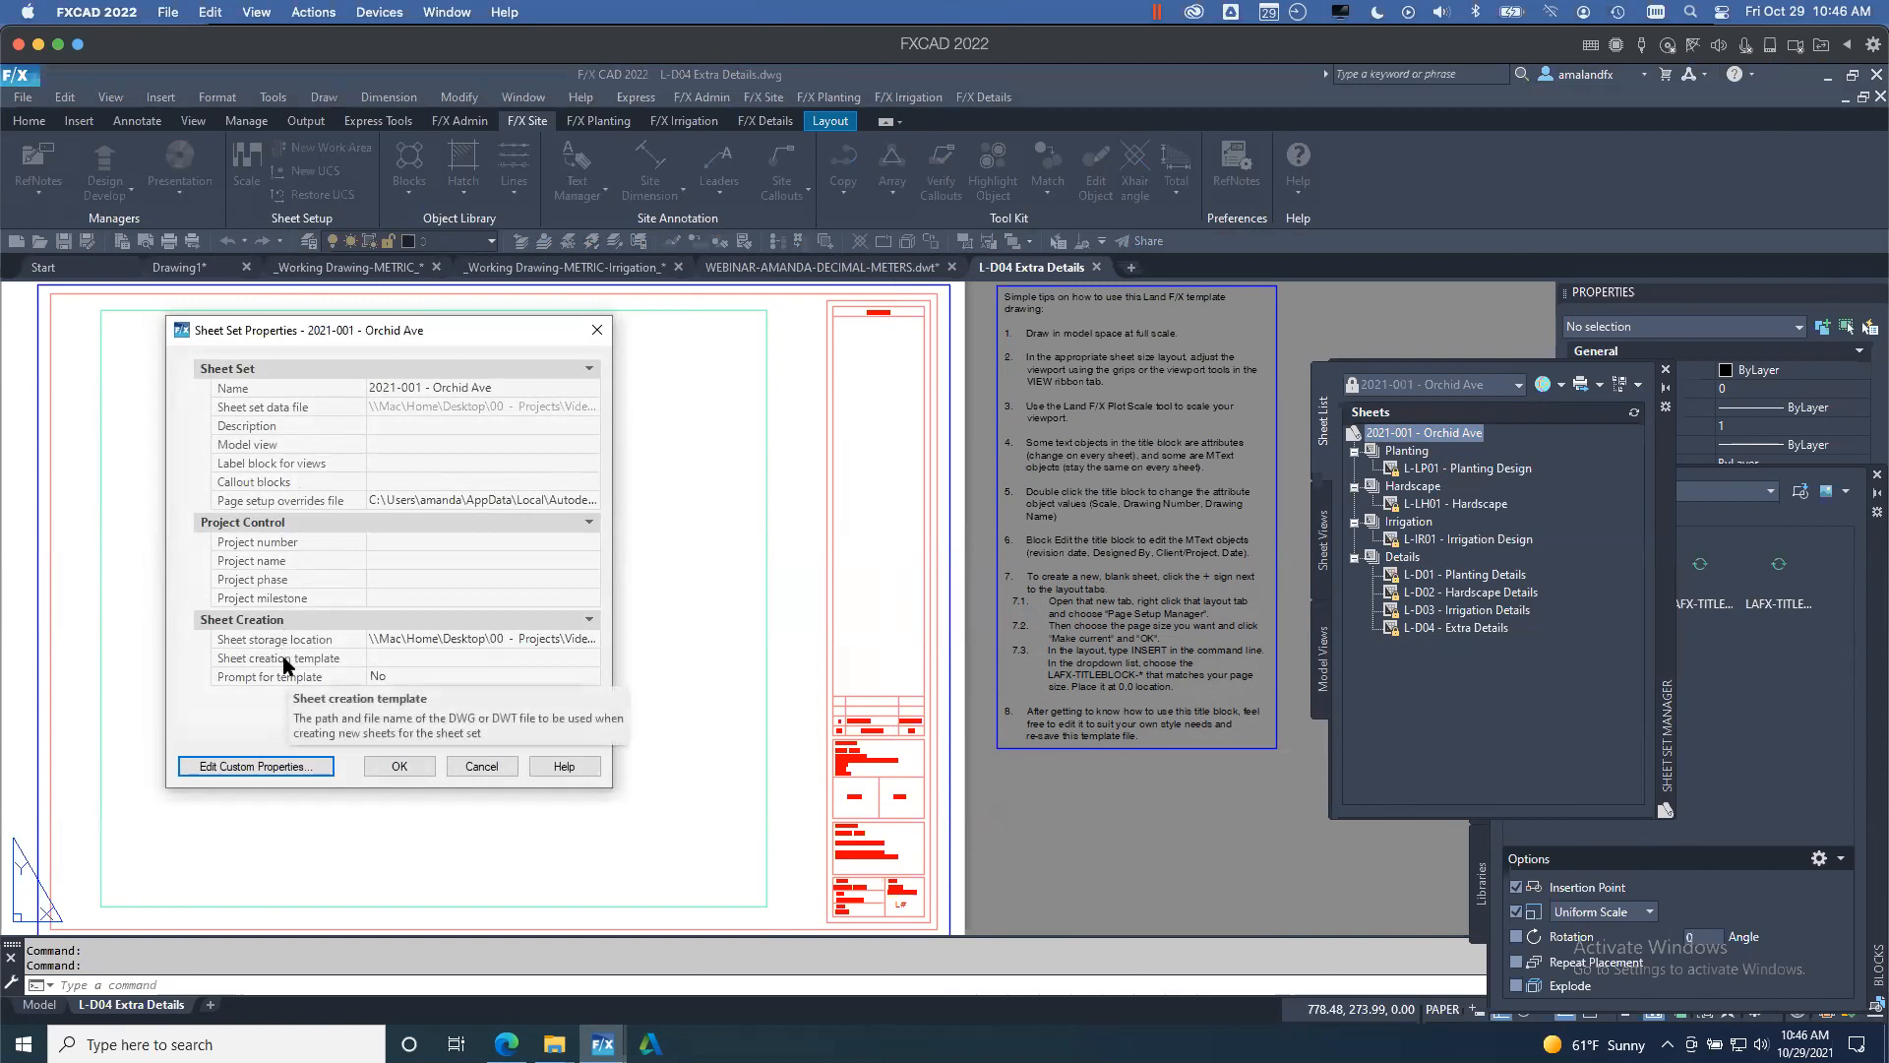
left_click(382, 659)
left_click(591, 657)
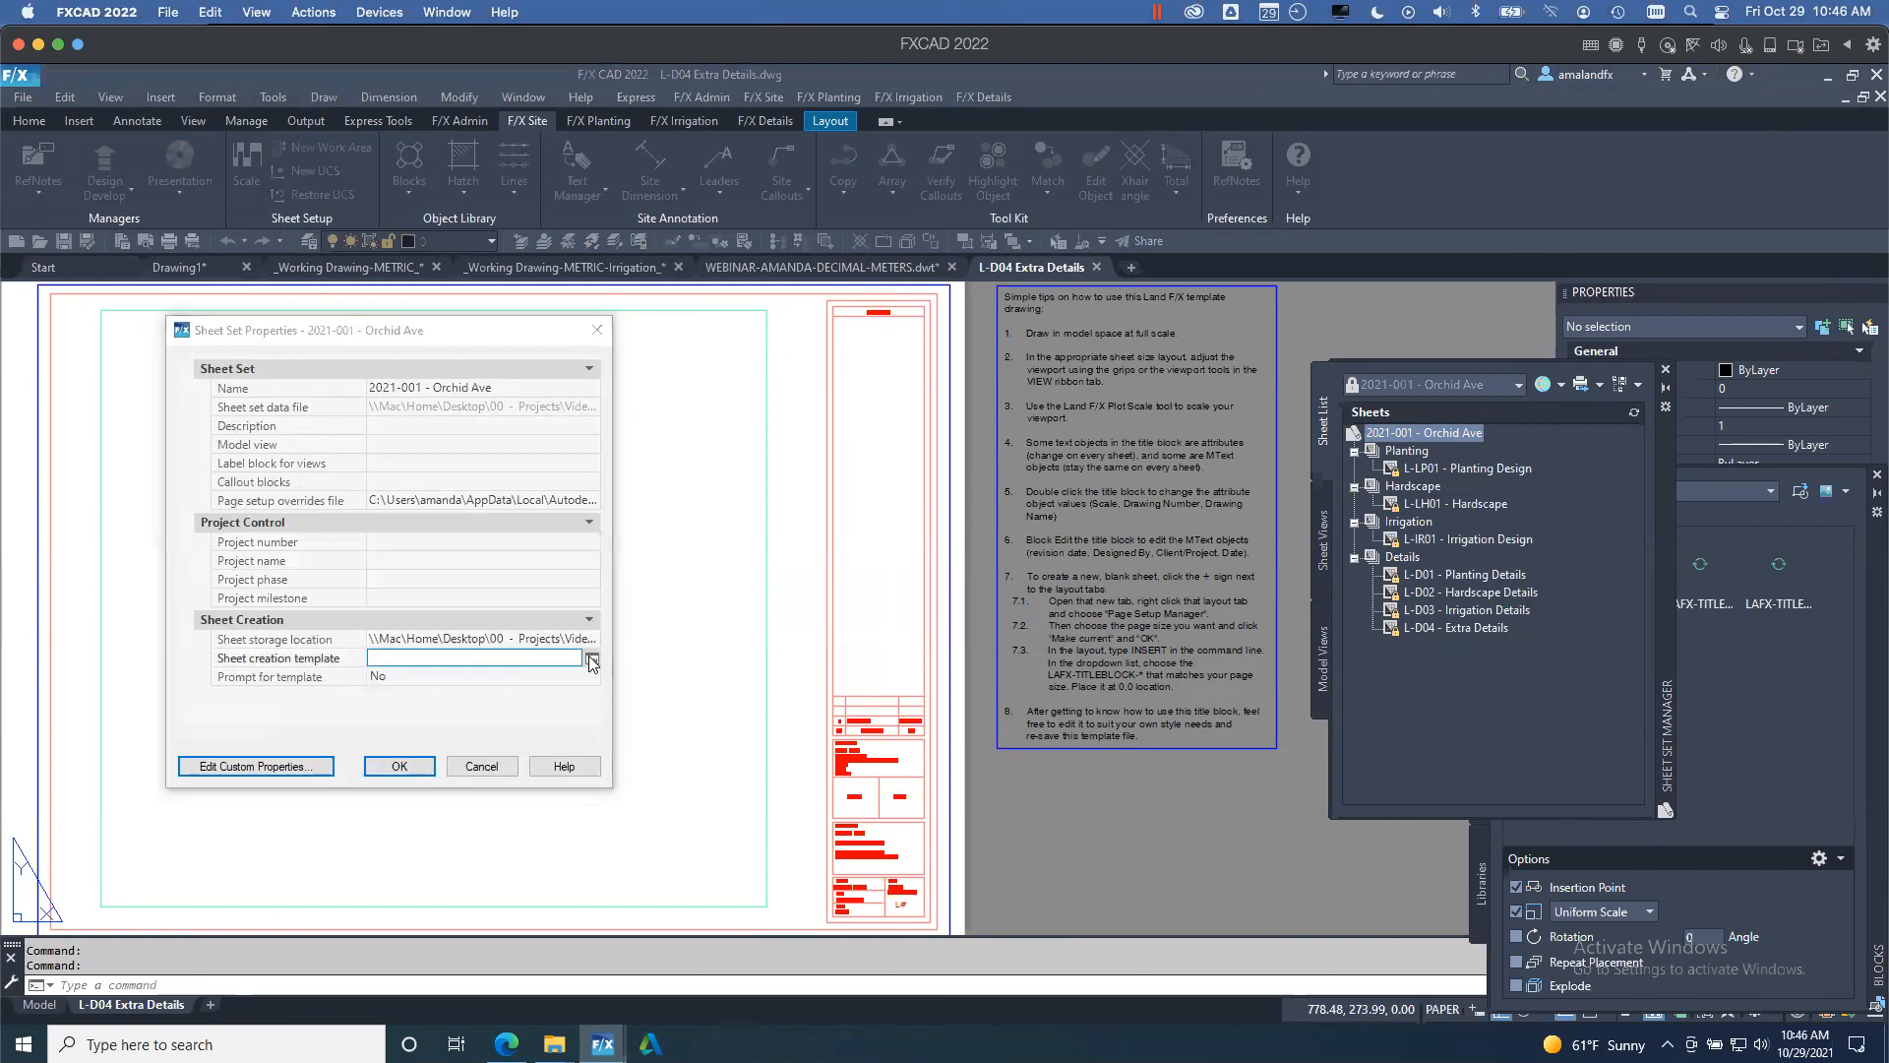
left_click(1478, 647)
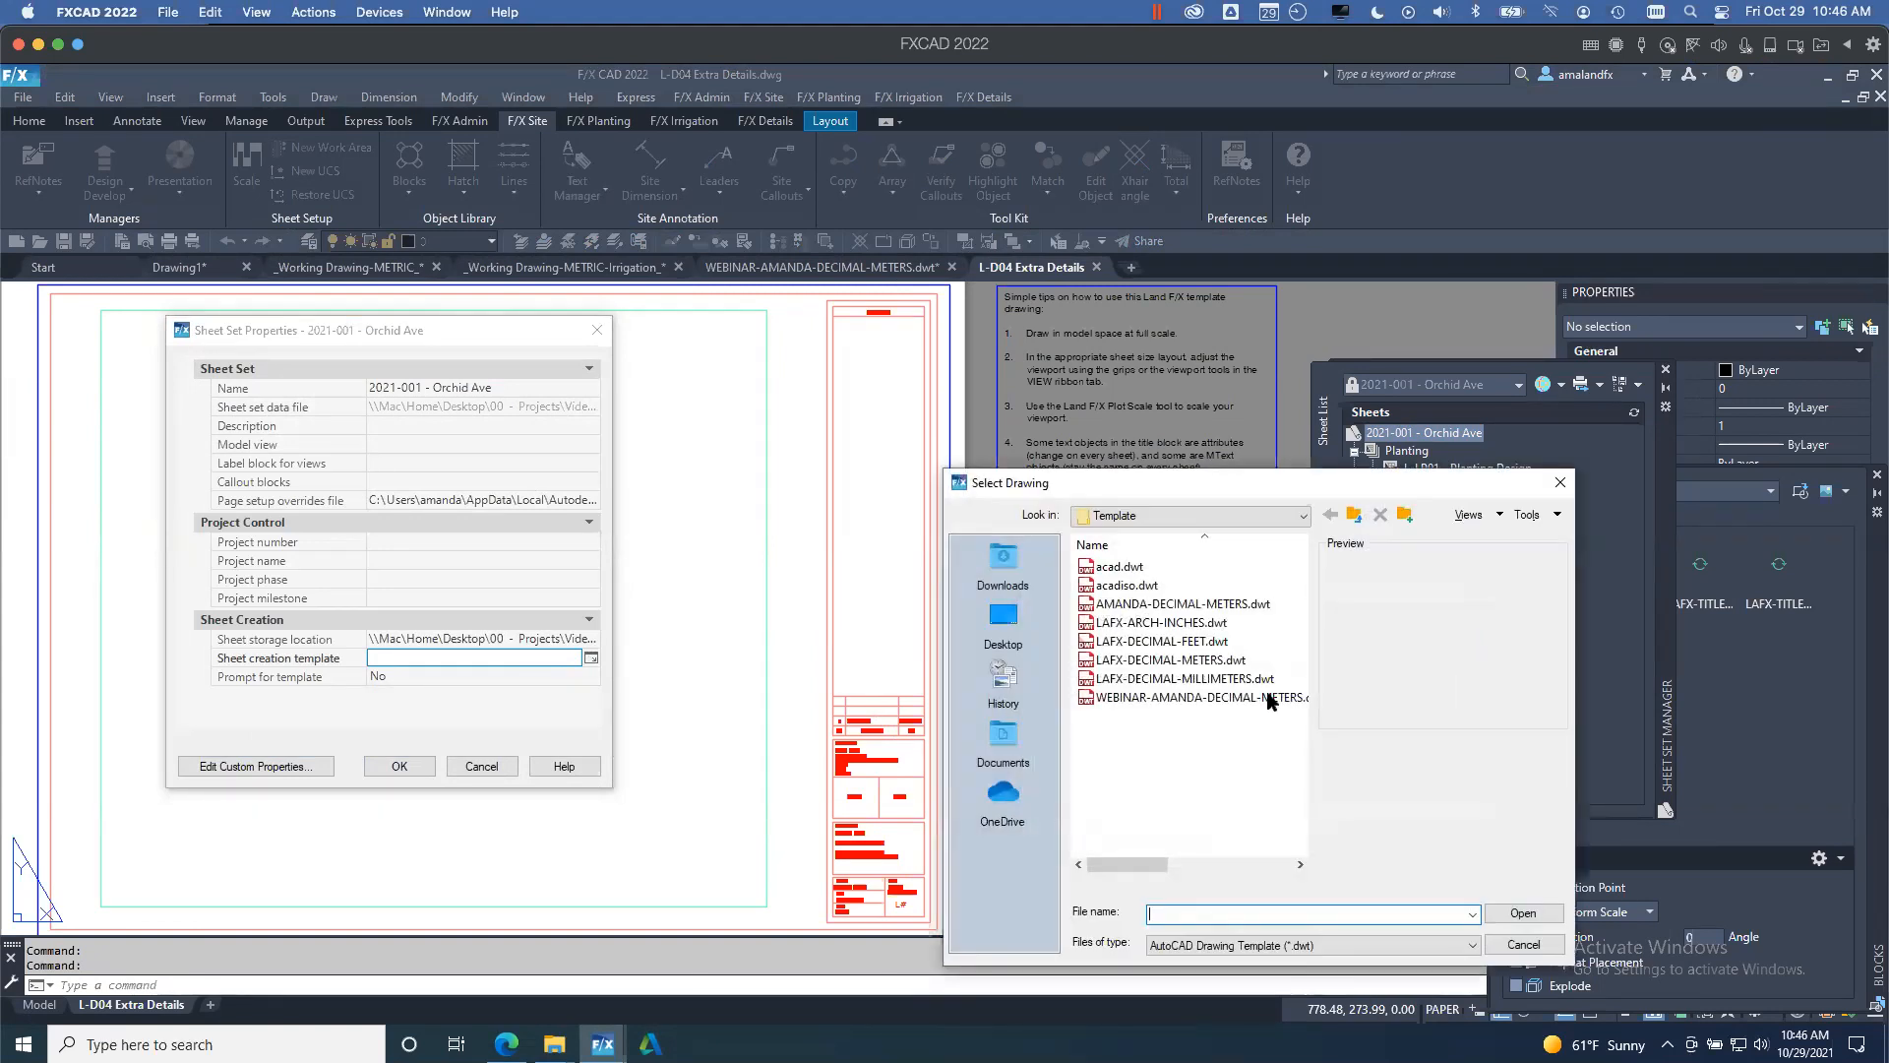
left_click(1195, 696)
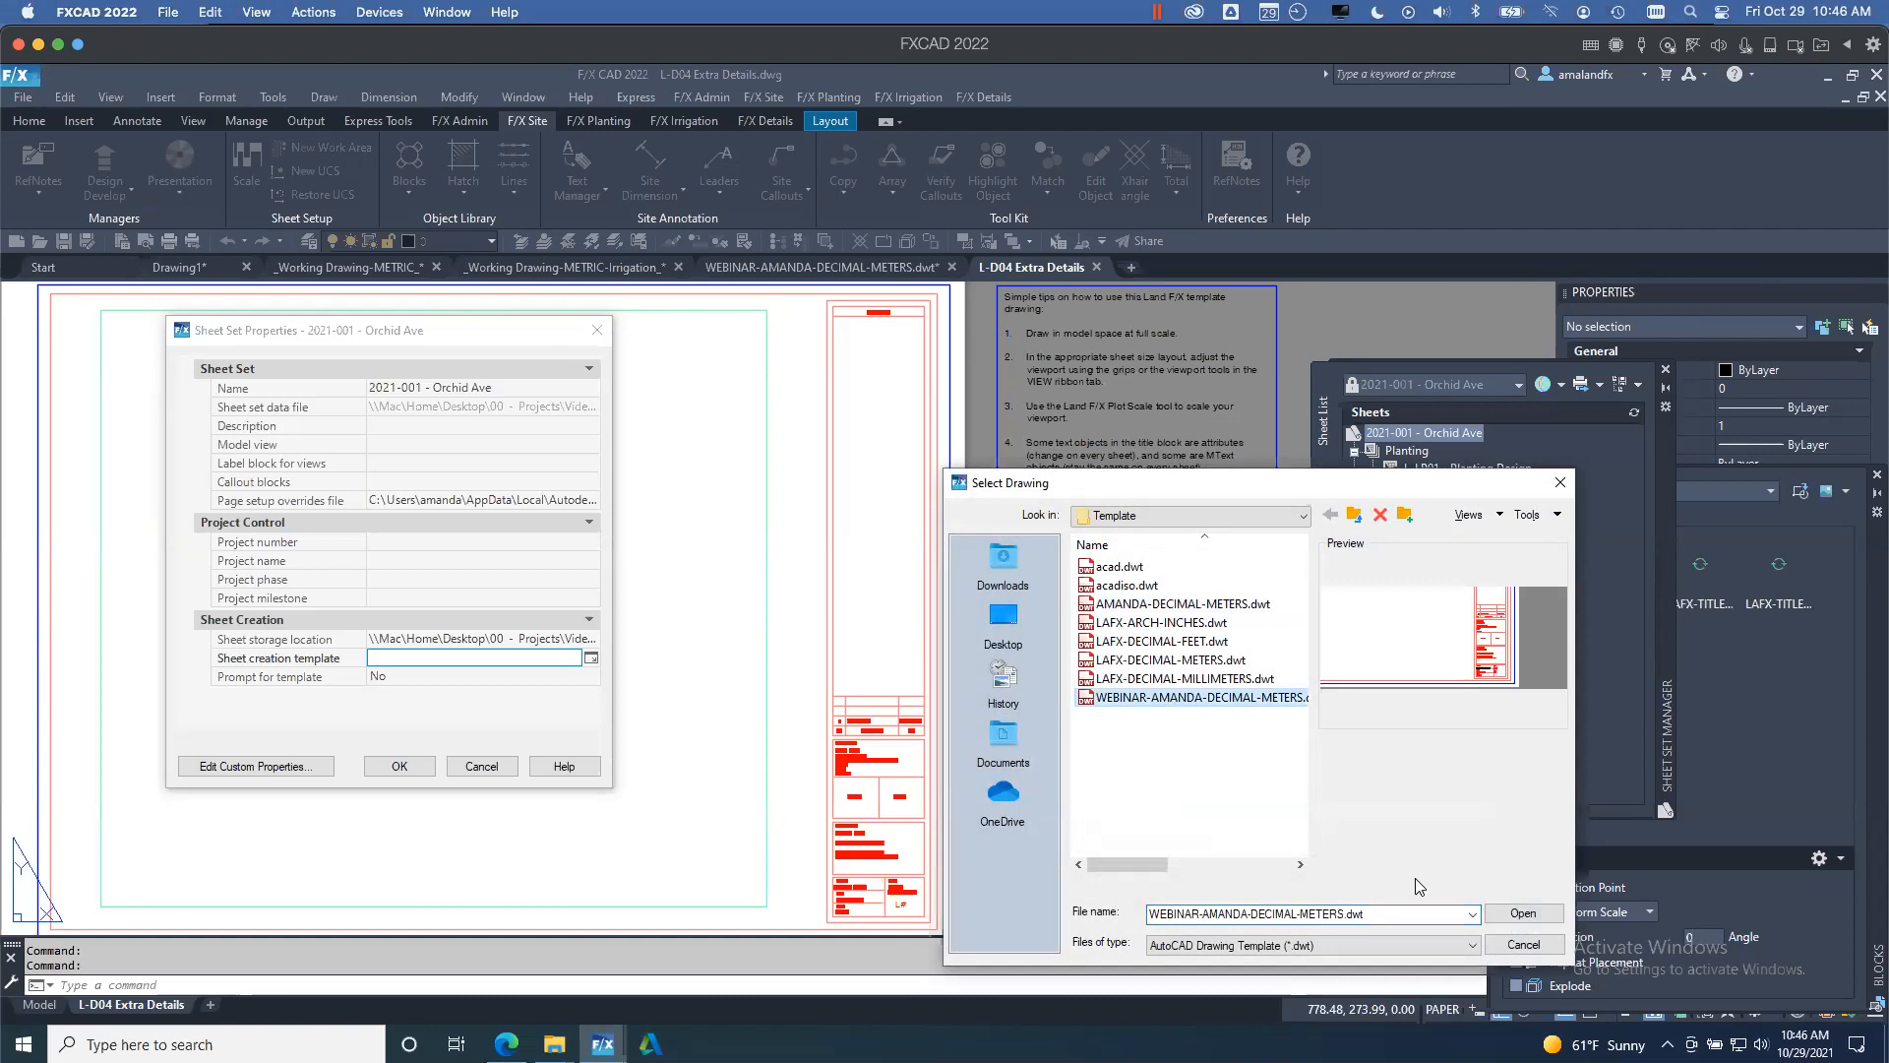
left_click(1522, 915)
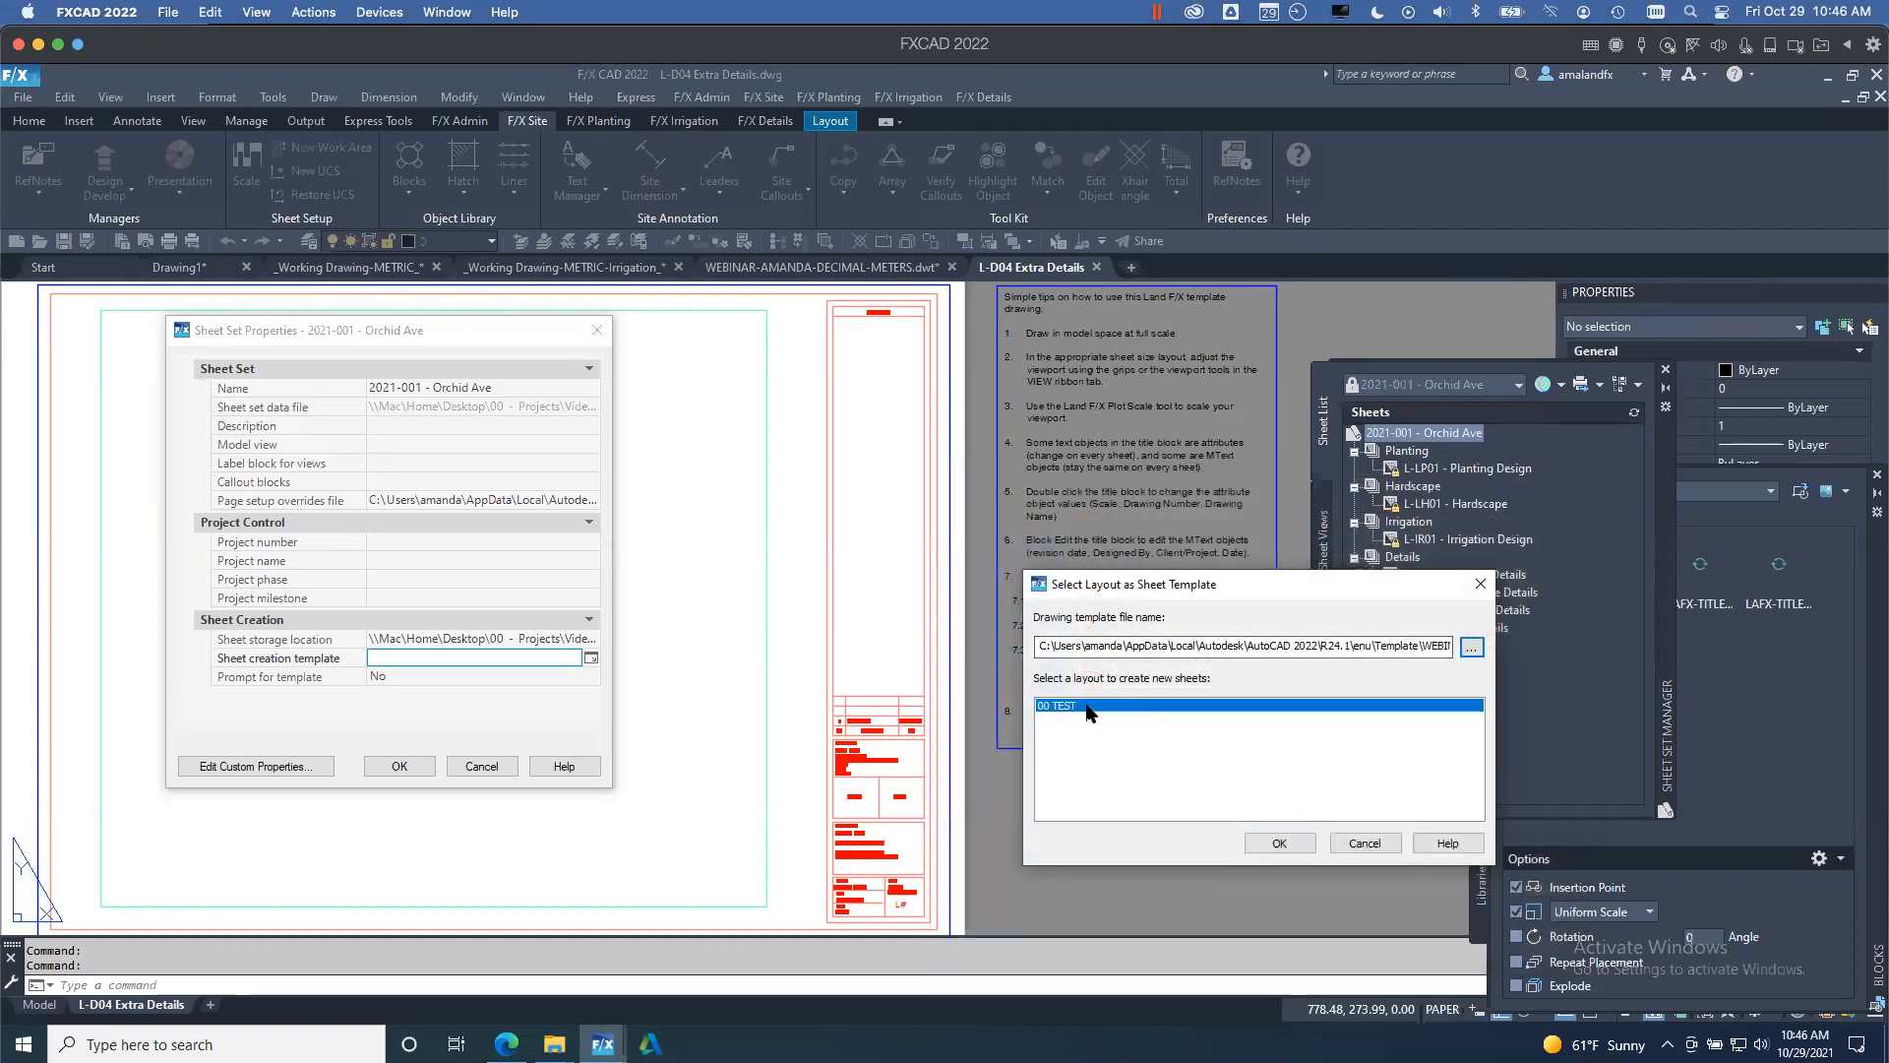
left_click(1271, 842)
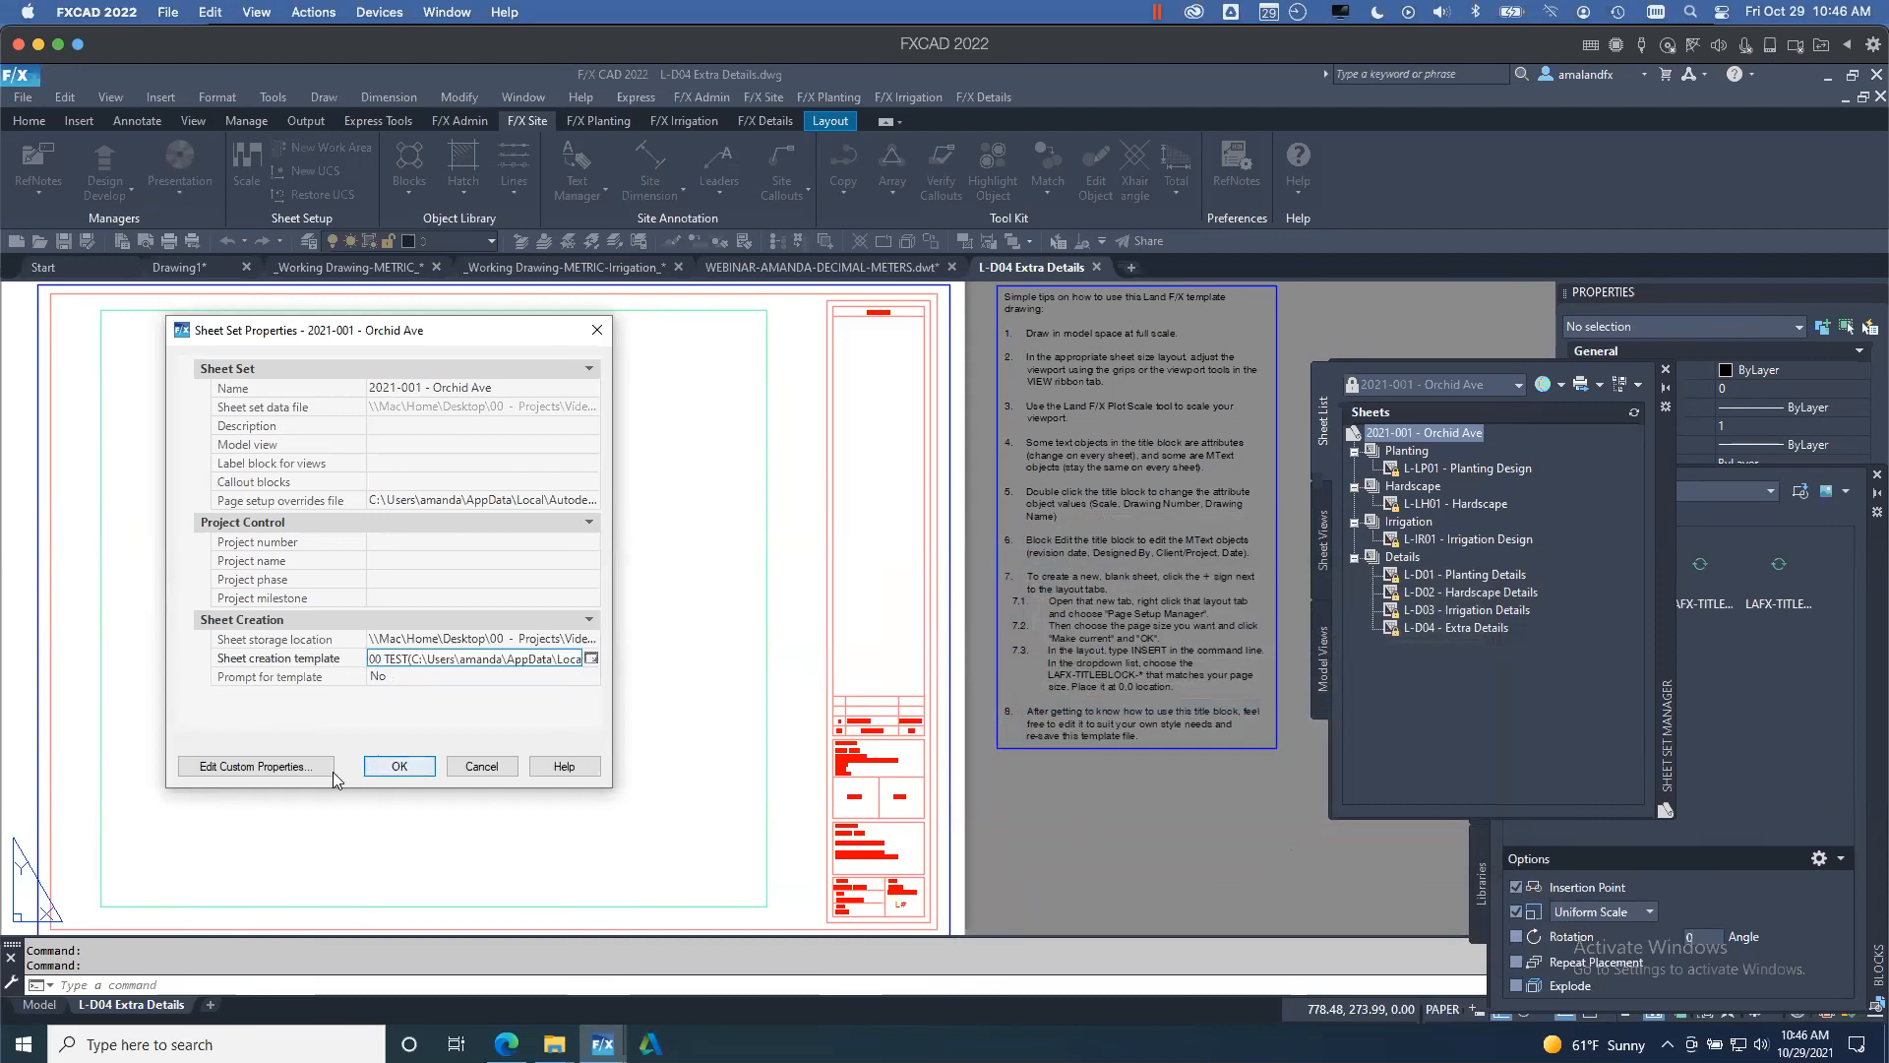
- Save the sheet set properties and apply the sheet creation template change to the nested subsets
left_click(394, 773)
left_click(414, 770)
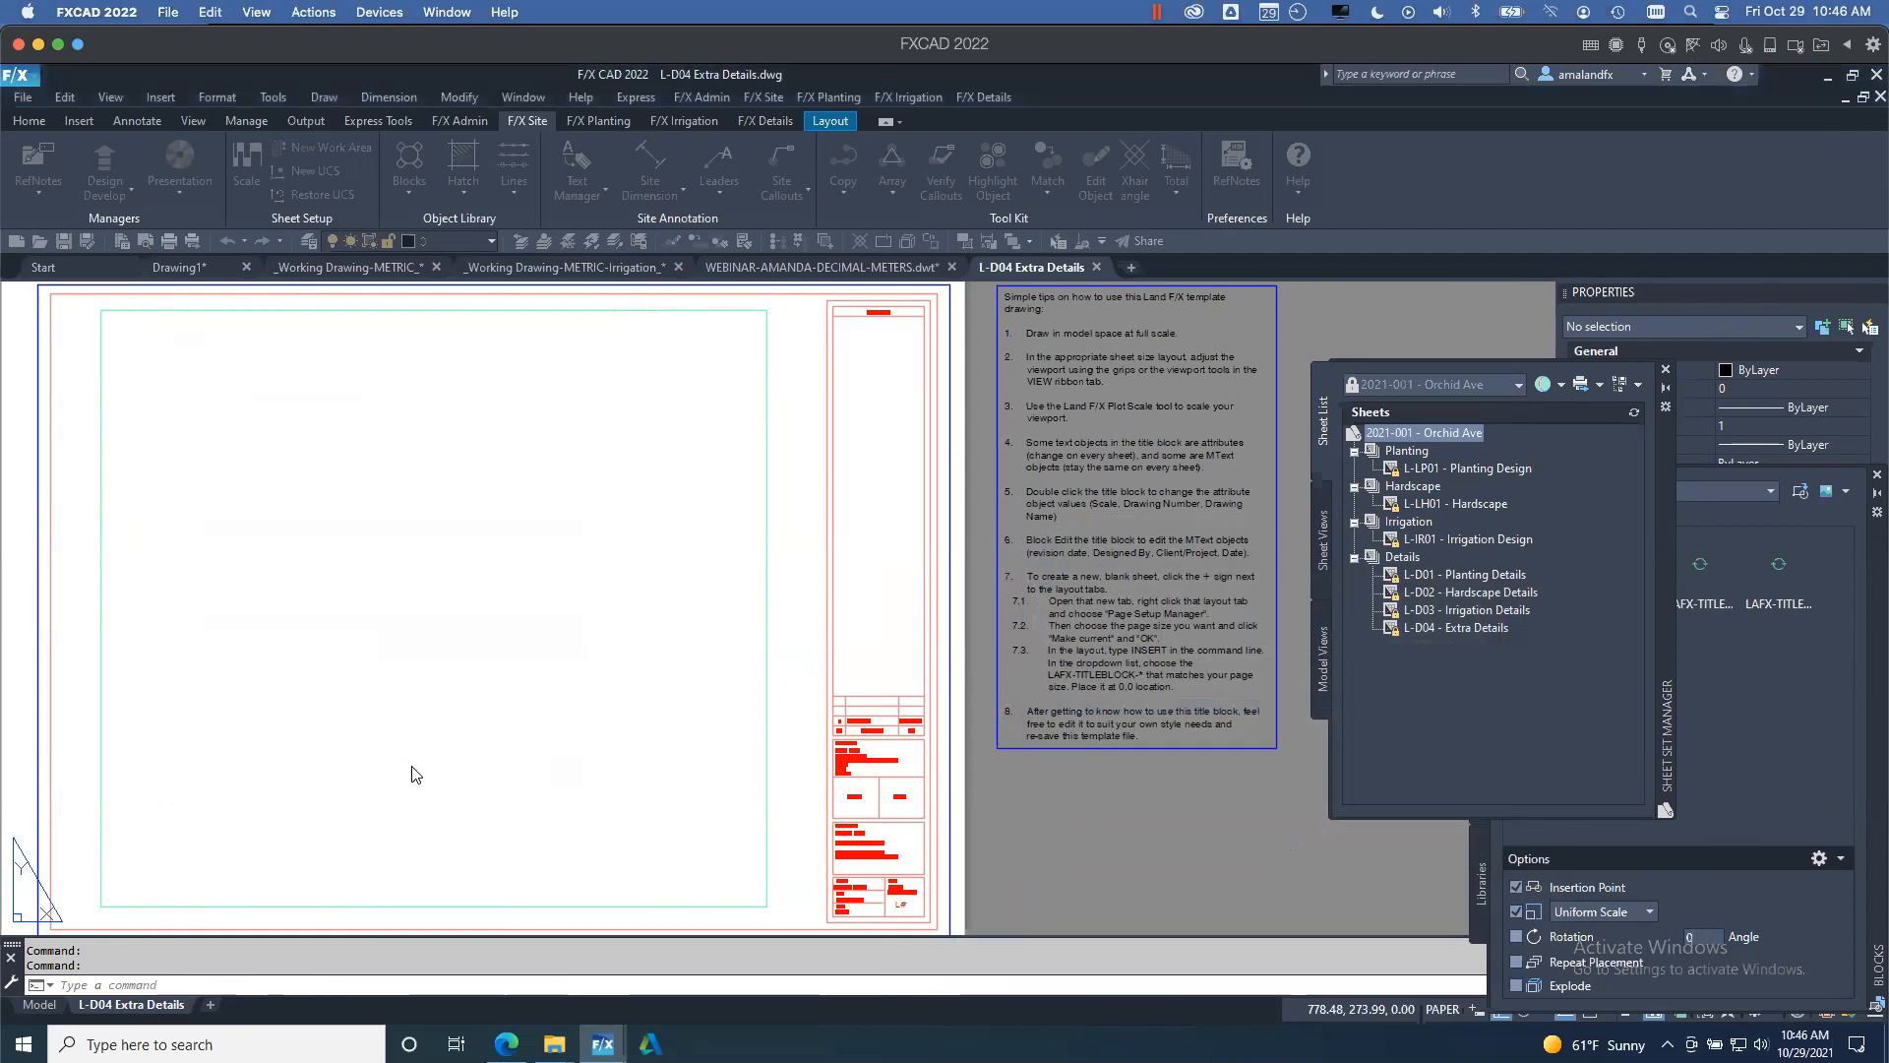
left_click(939, 586)
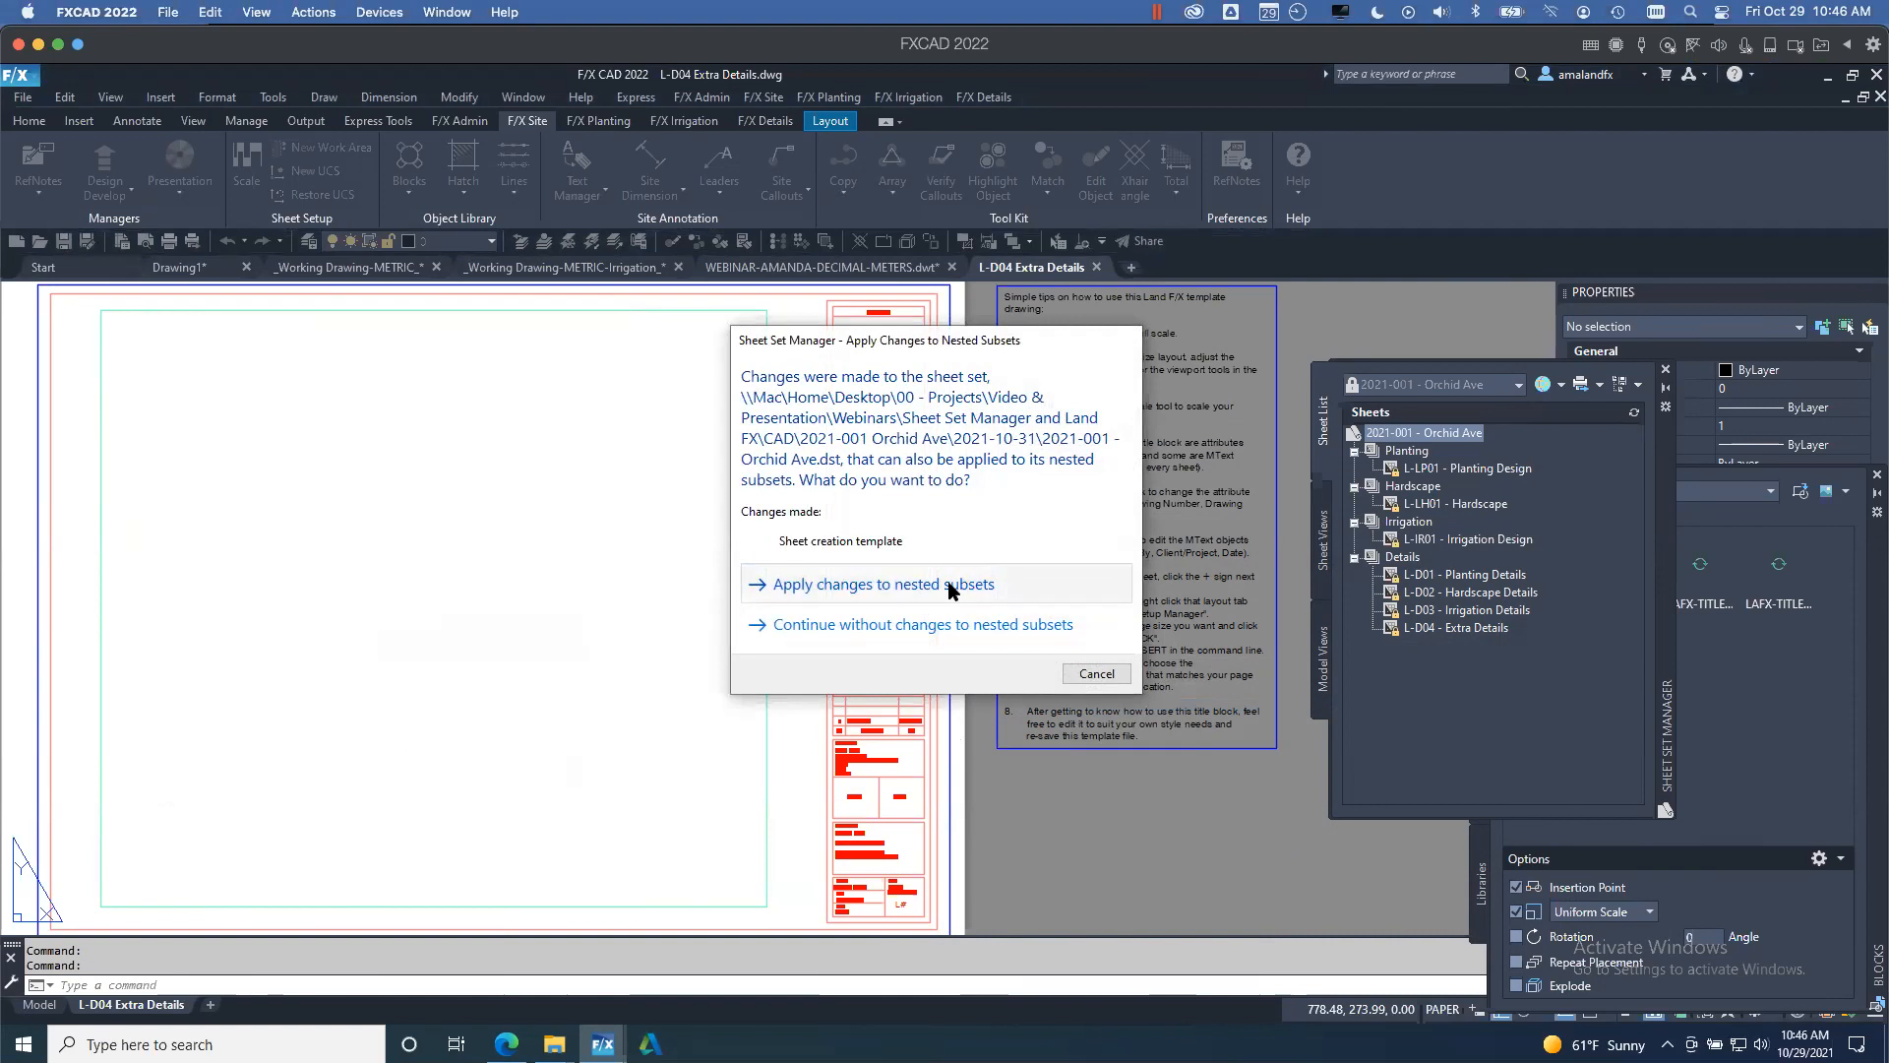
- Create a new sheet in the Details subset with number L-D06 and title Test, and check its title block and layout
right_click(1403, 557)
left_click(1449, 596)
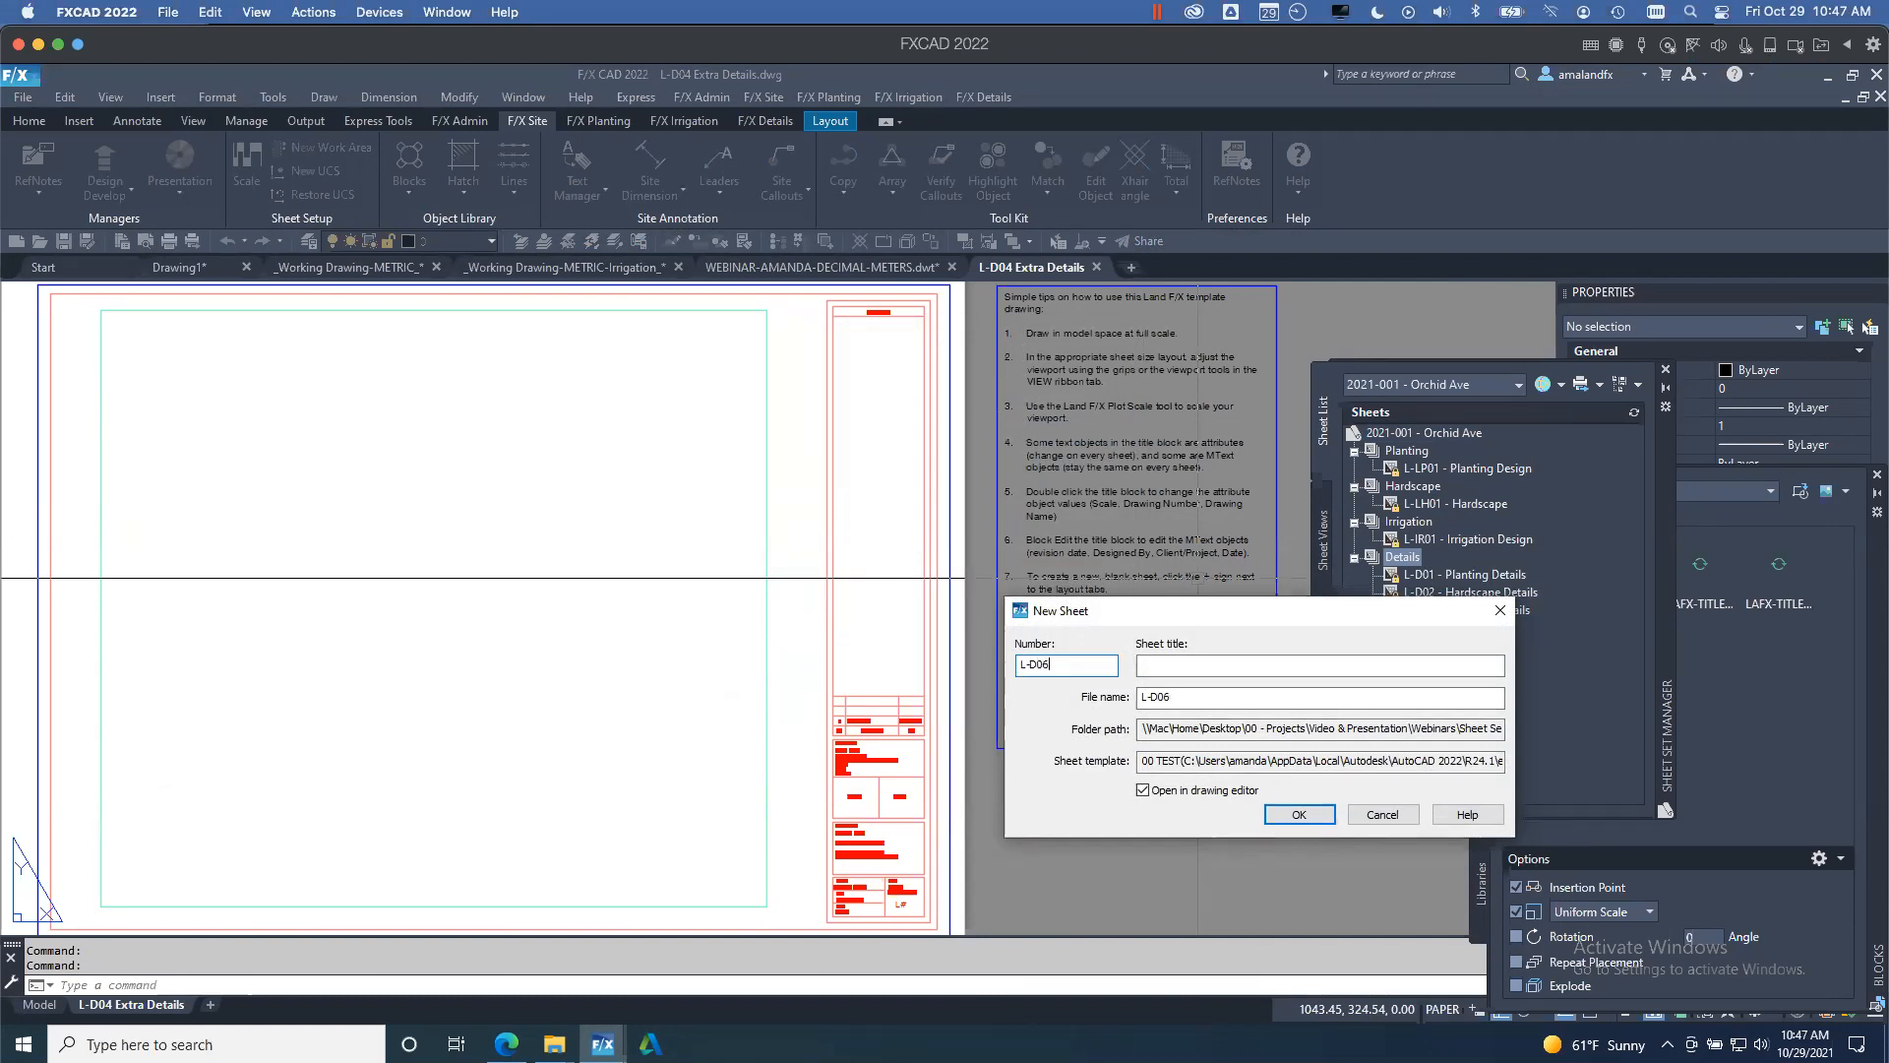
left_click(1206, 663)
type("Test")
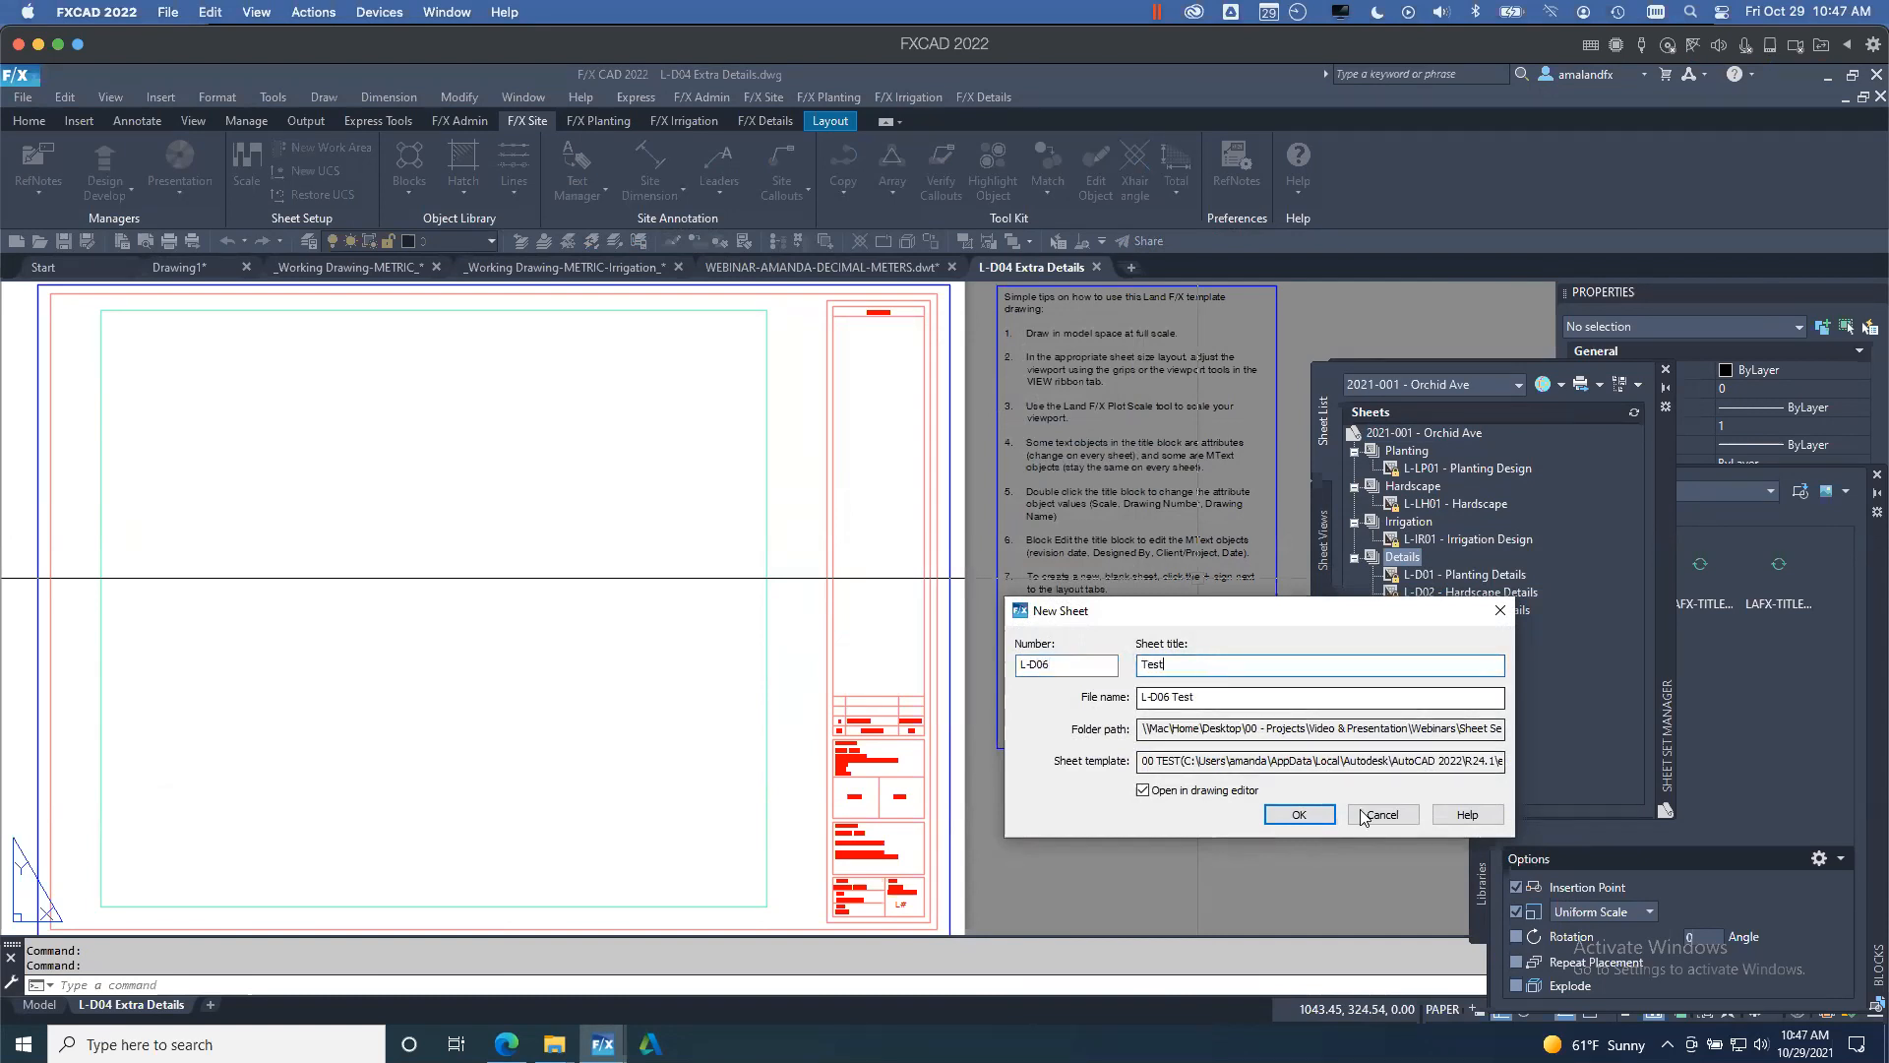
left_click(1298, 815)
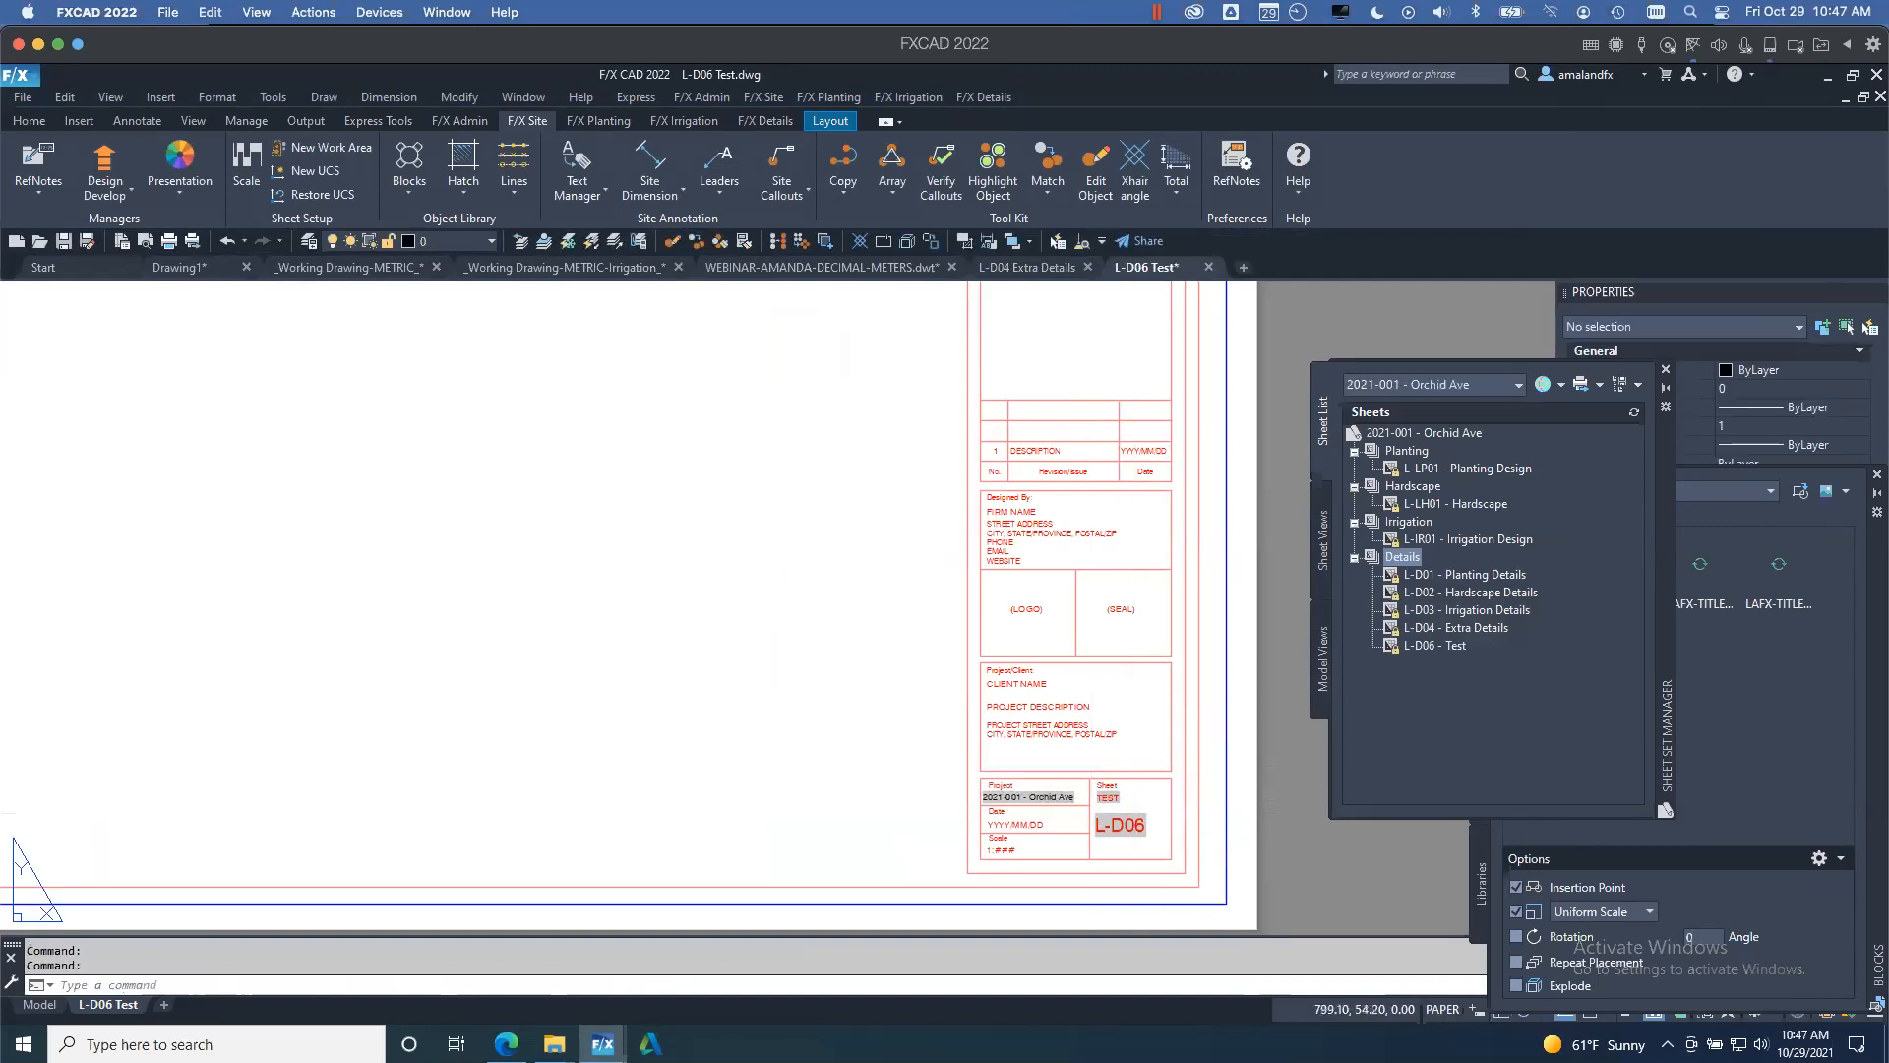
scroll(1157, 824, "down", 2)
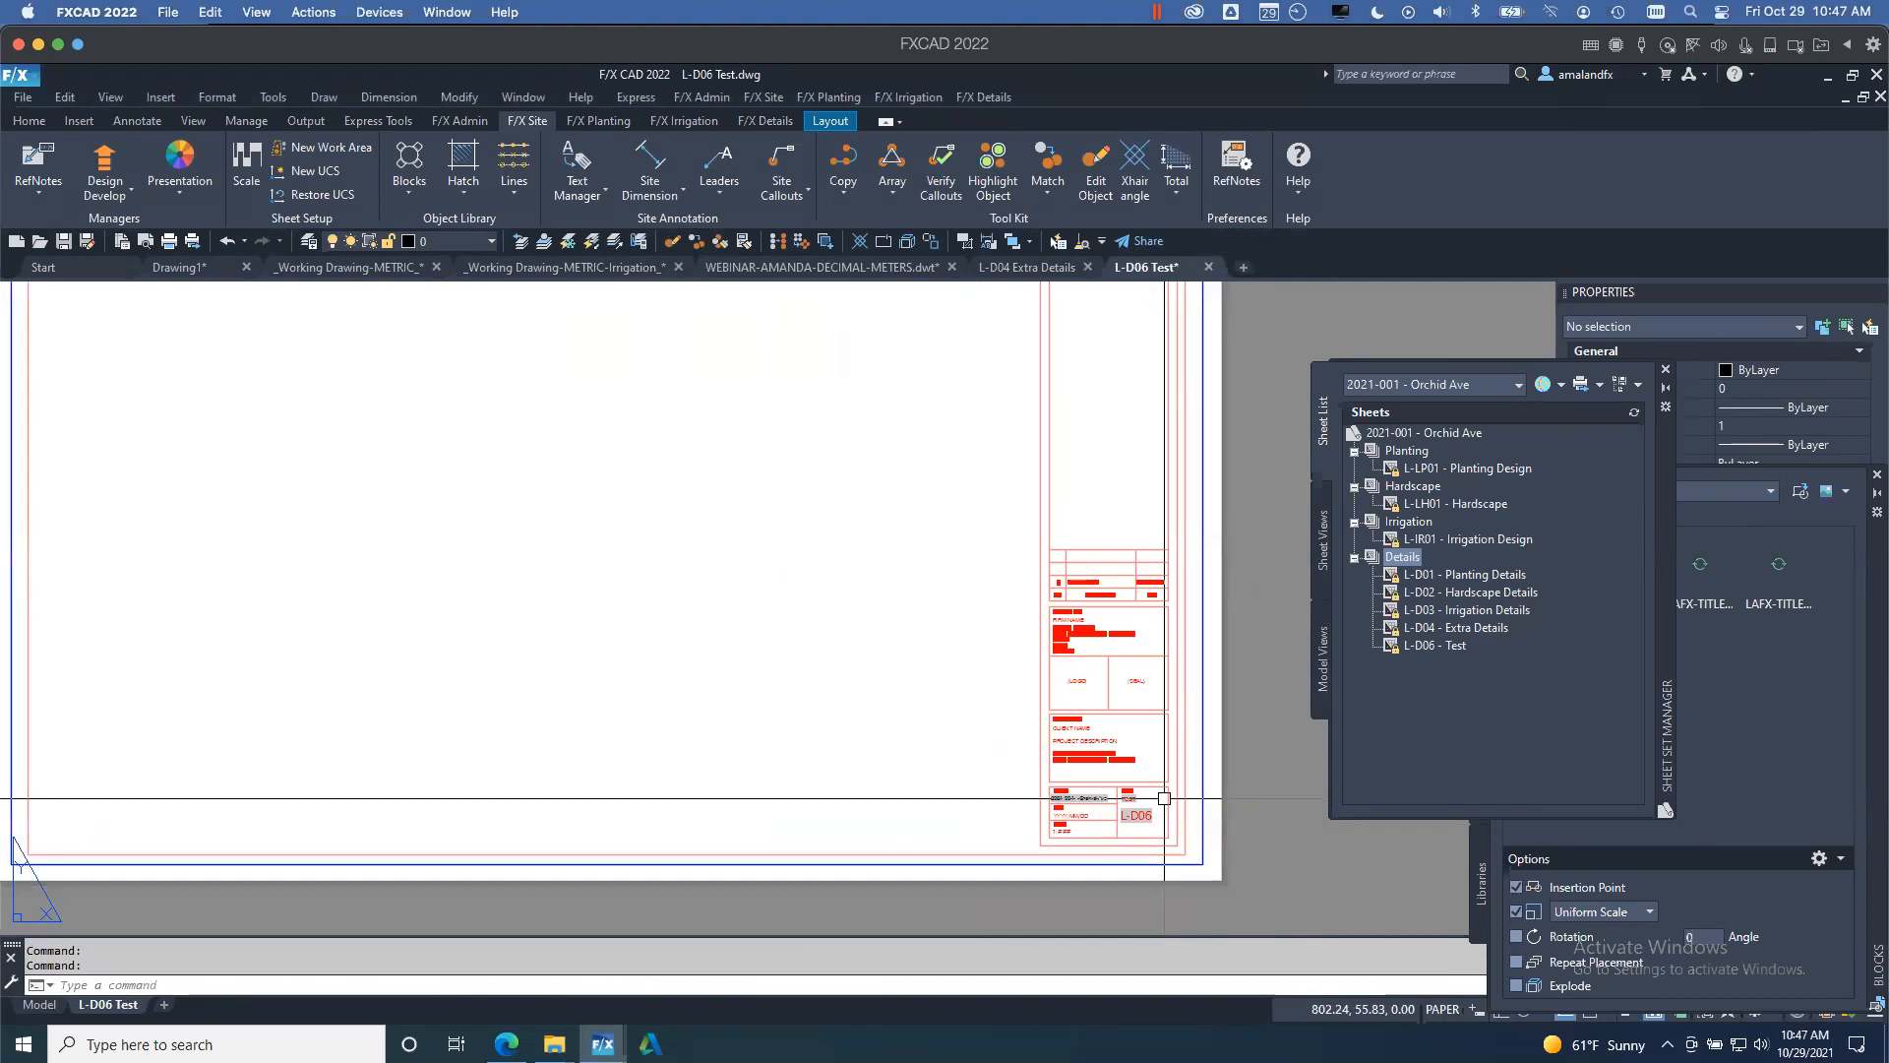
scroll(1134, 800, "up", 2)
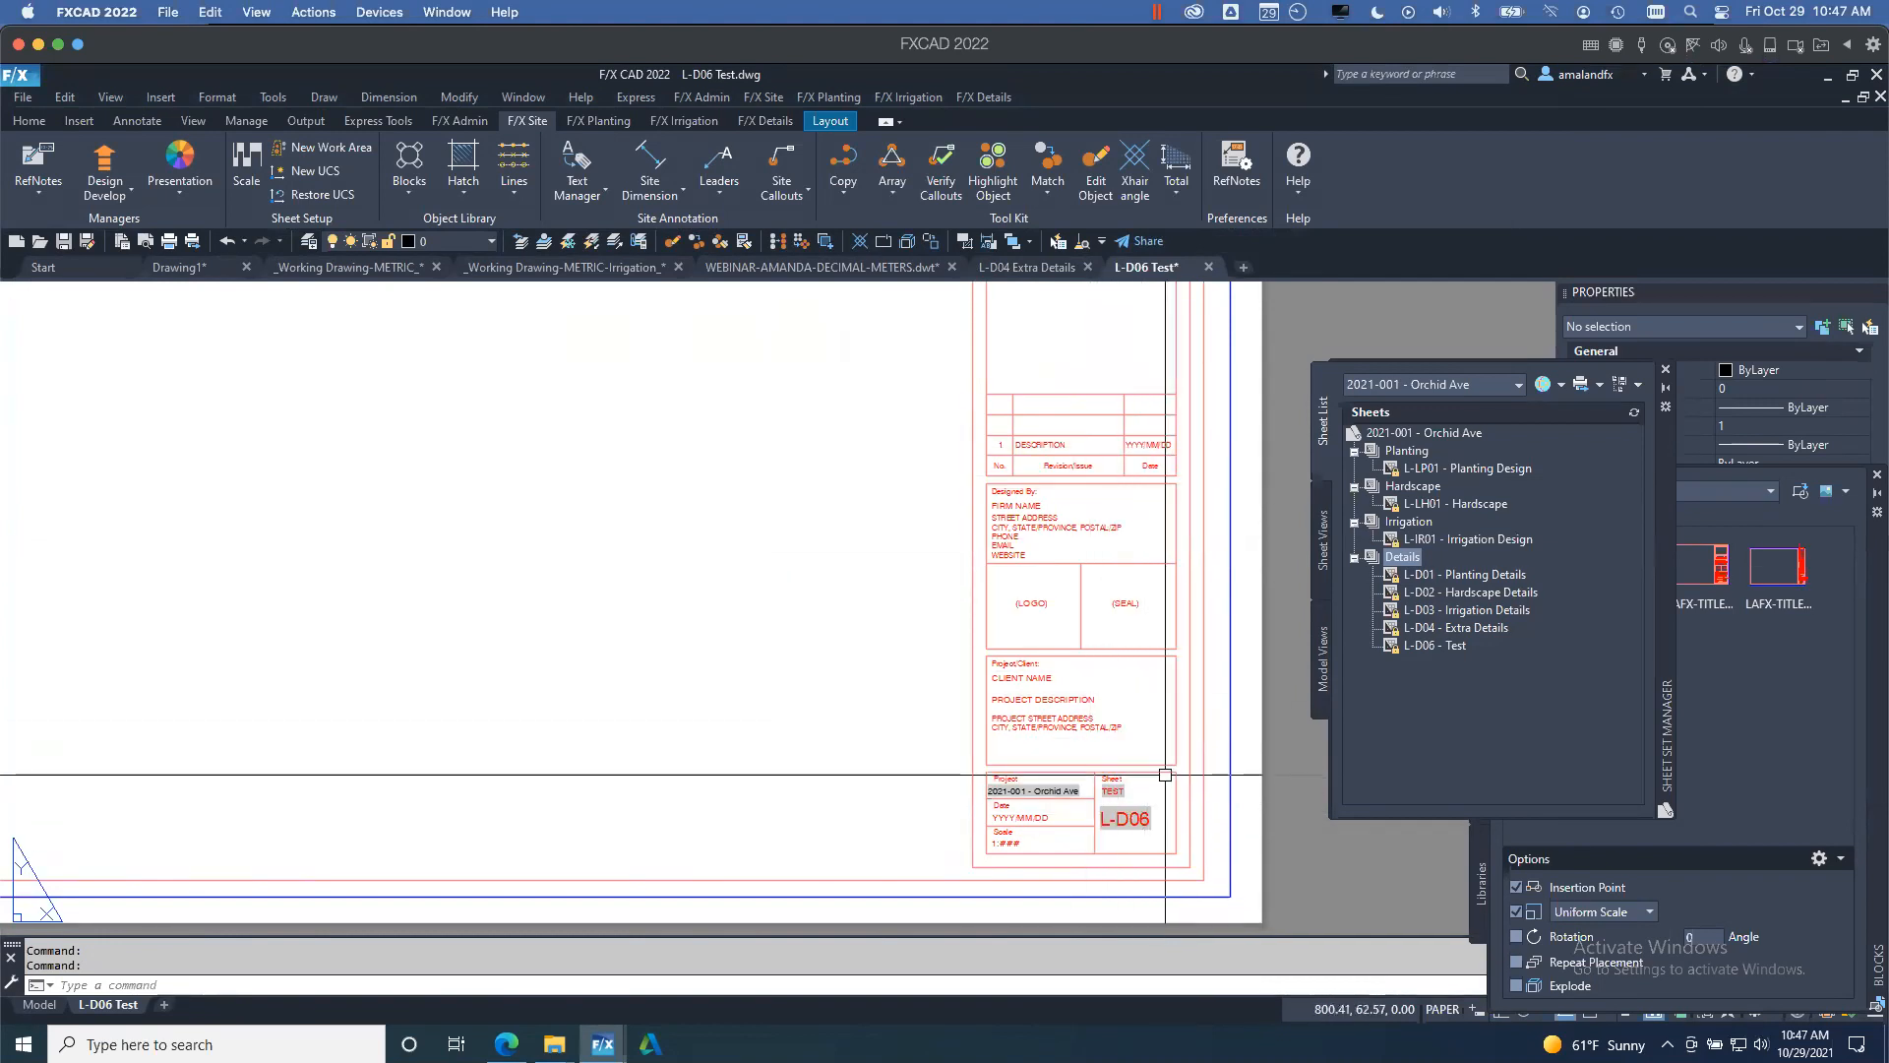
scroll(1165, 774, "down", 4)
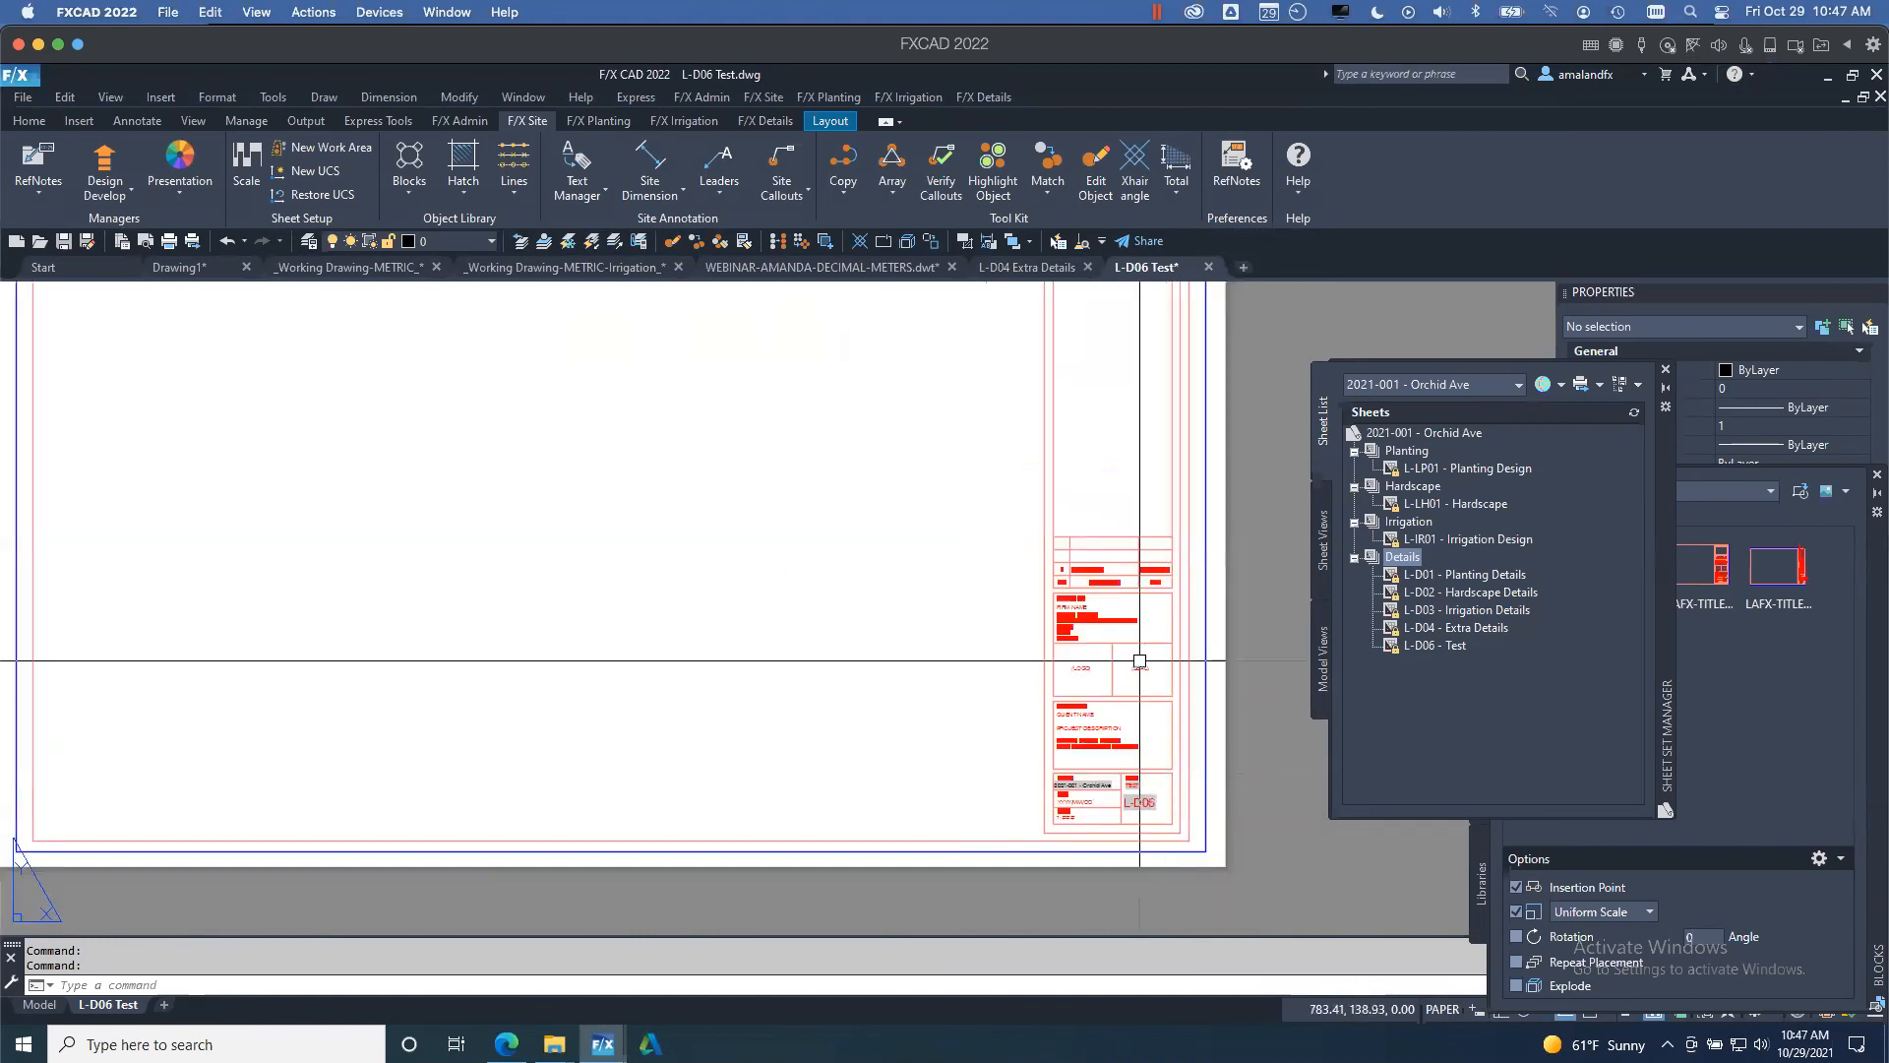
middle_click_drag(1208, 475, 1186, 544)
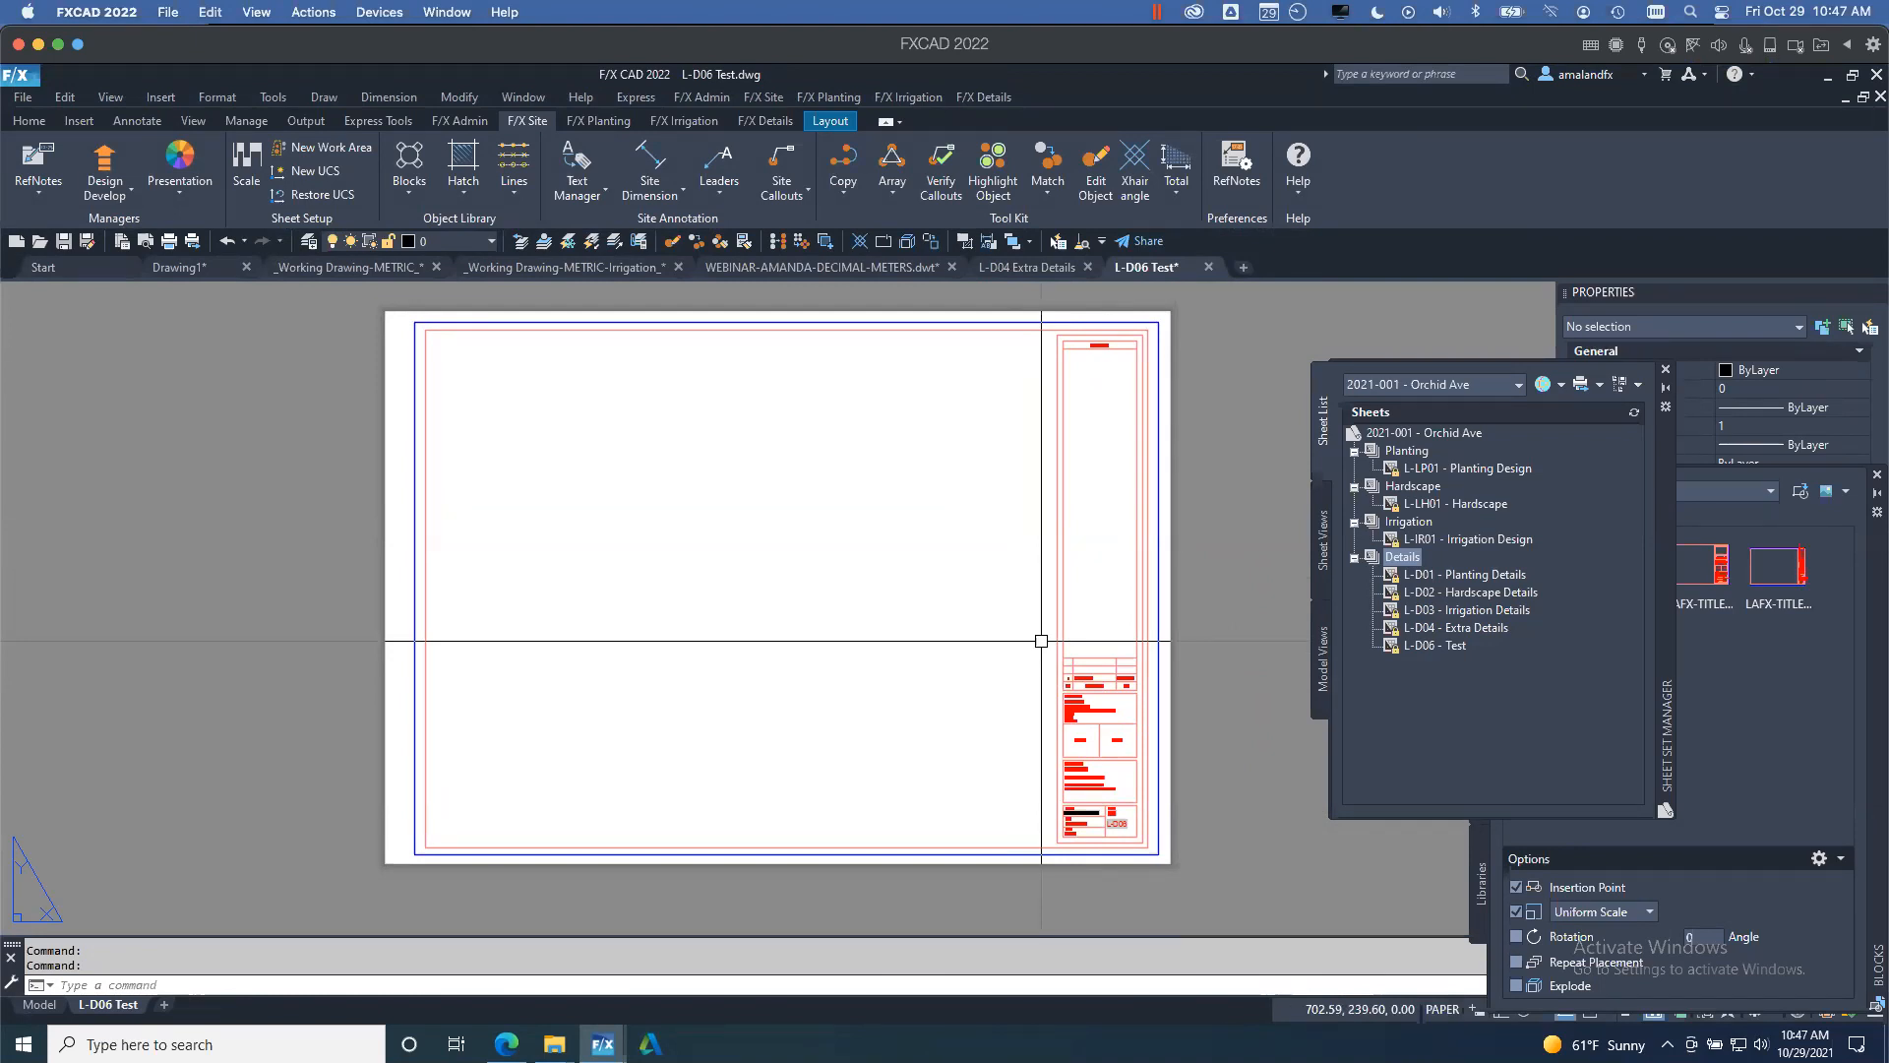
middle_click_drag(1165, 711, 1062, 693)
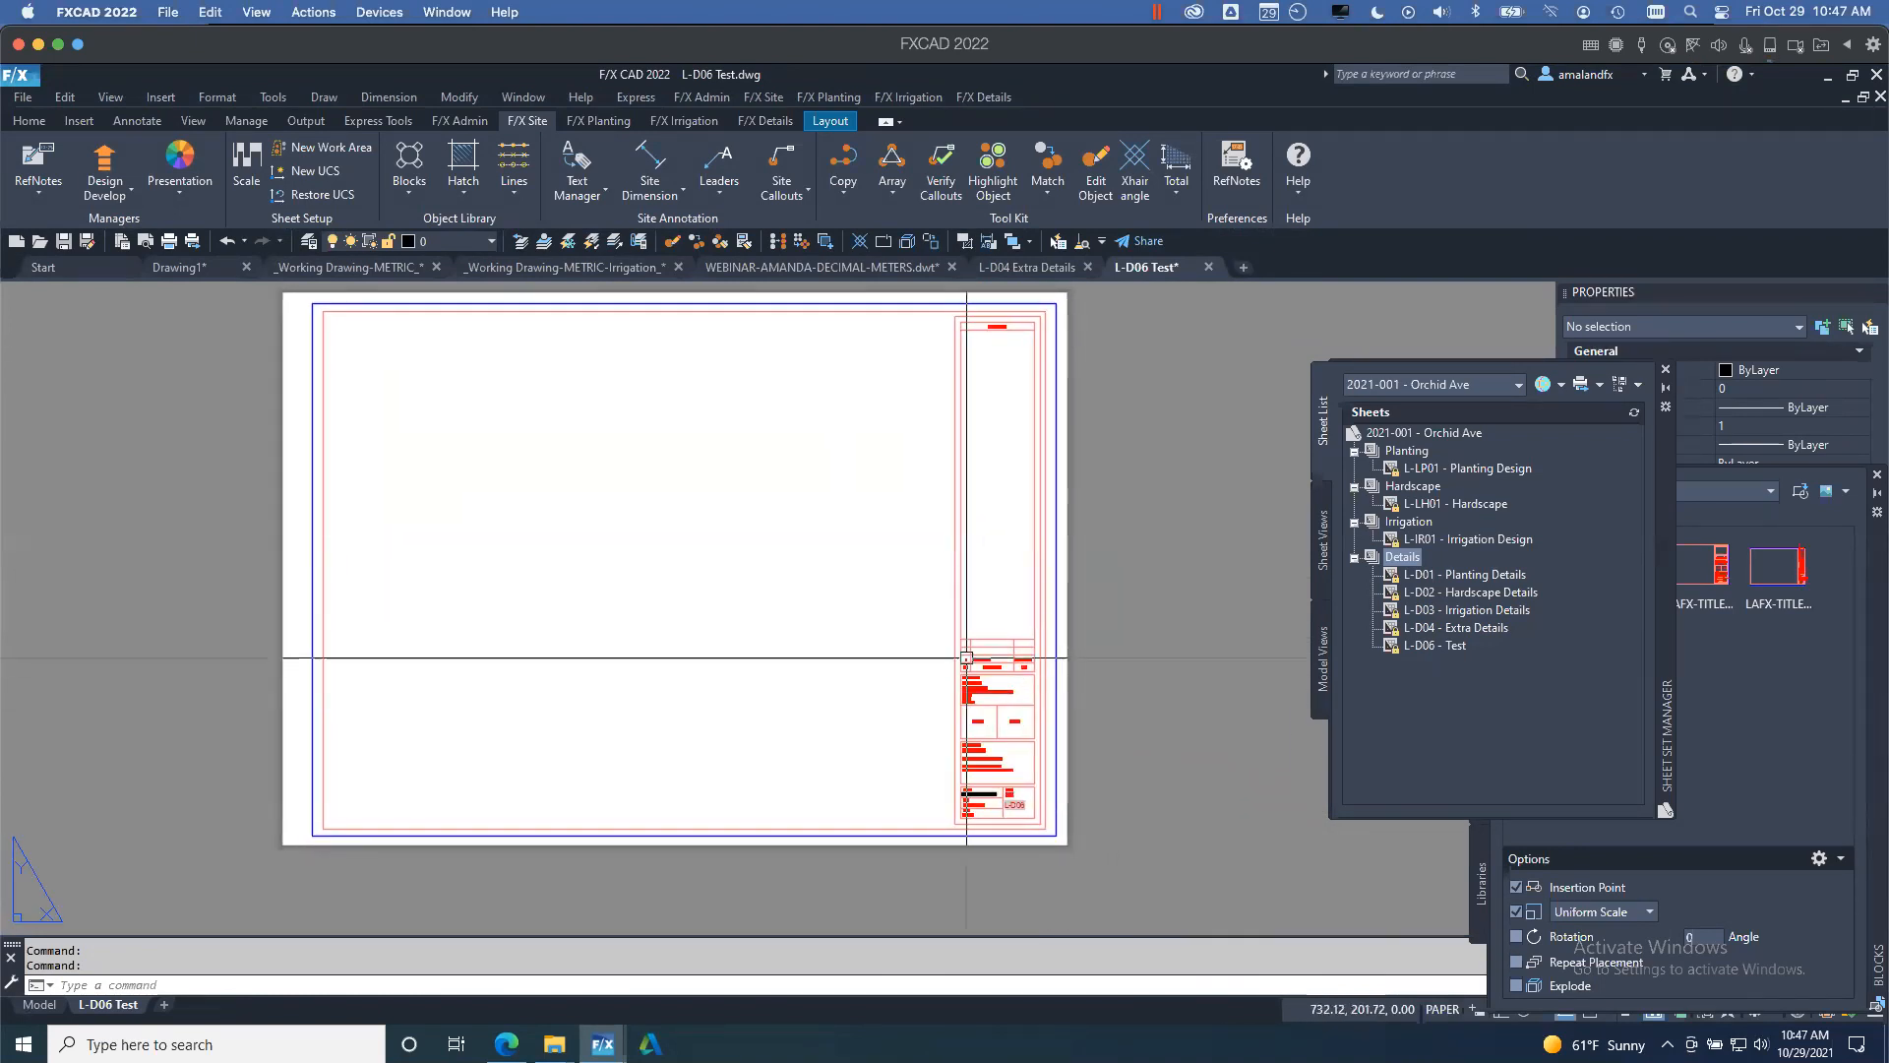
scroll(980, 656, "up", 3)
scroll(995, 695, "down", 3)
middle_click_drag(878, 603, 978, 624)
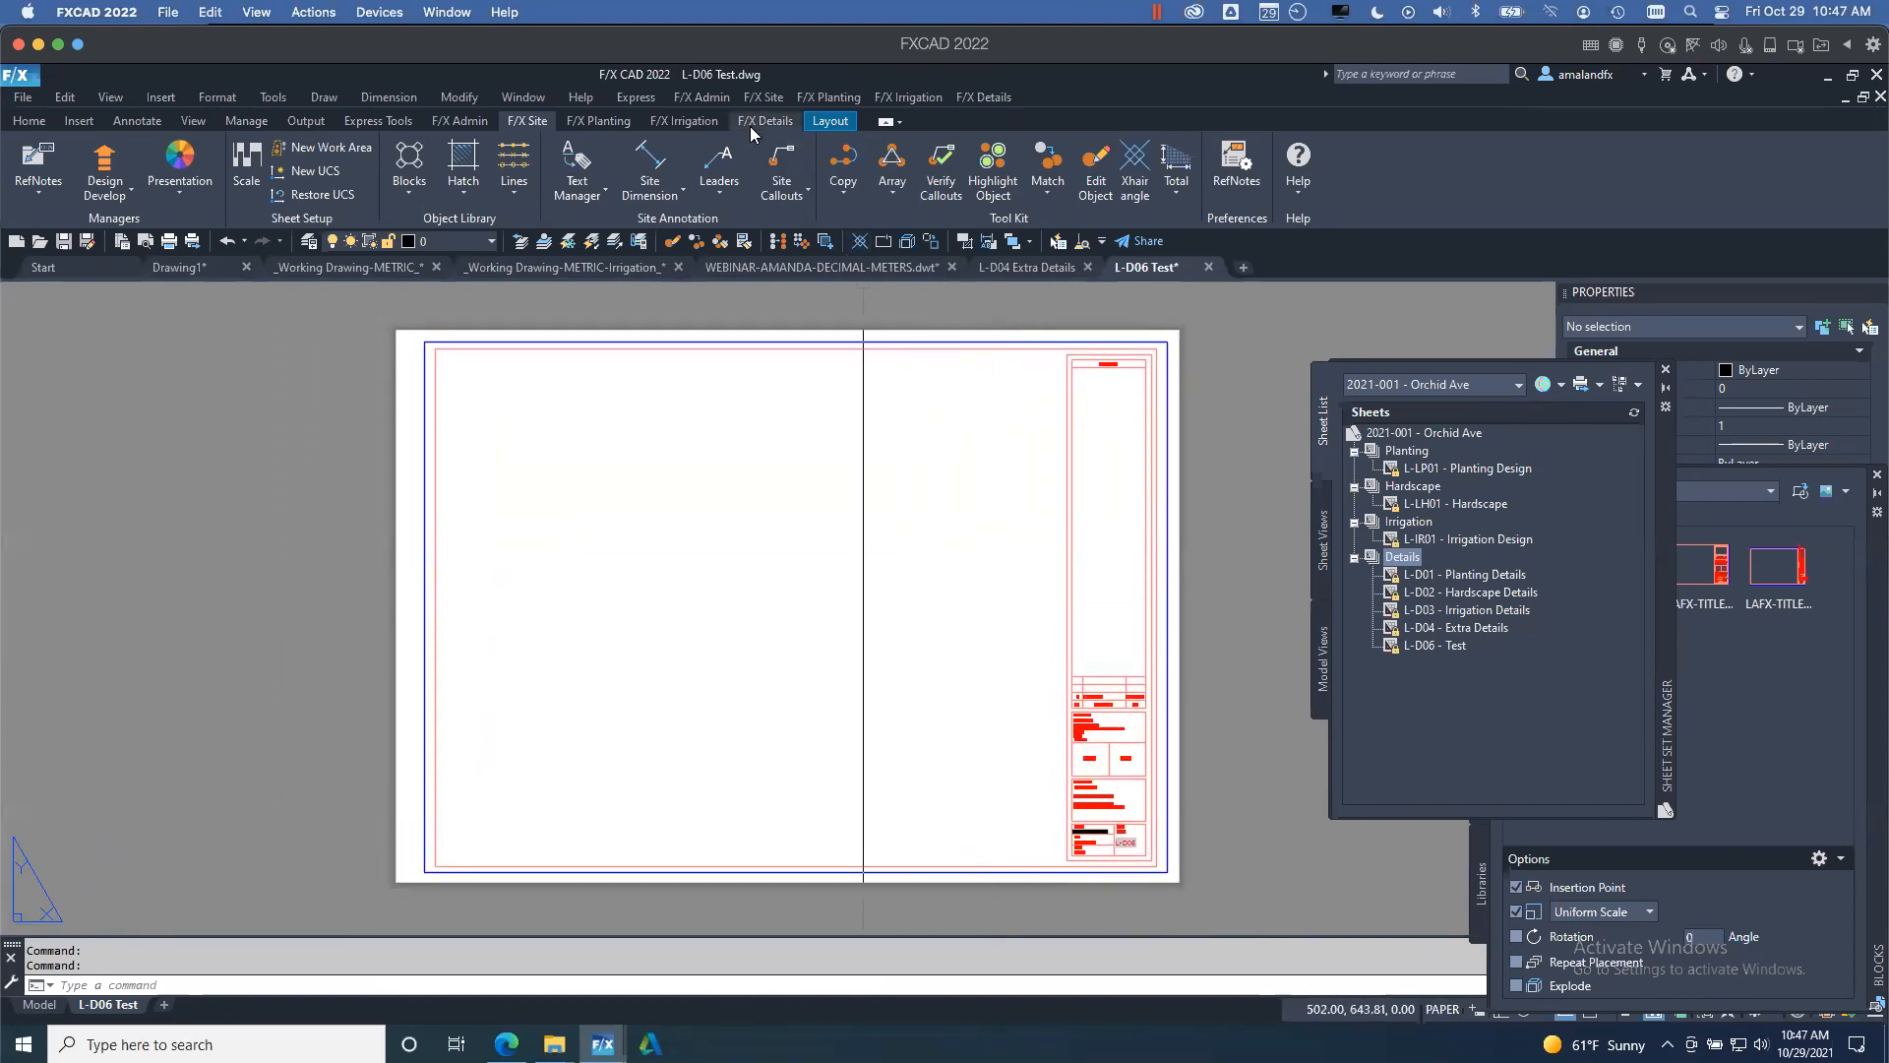
- Create a Land F/X project numbered WEB-AMA44 and named Test, using the Metric preference set
left_click(459, 120)
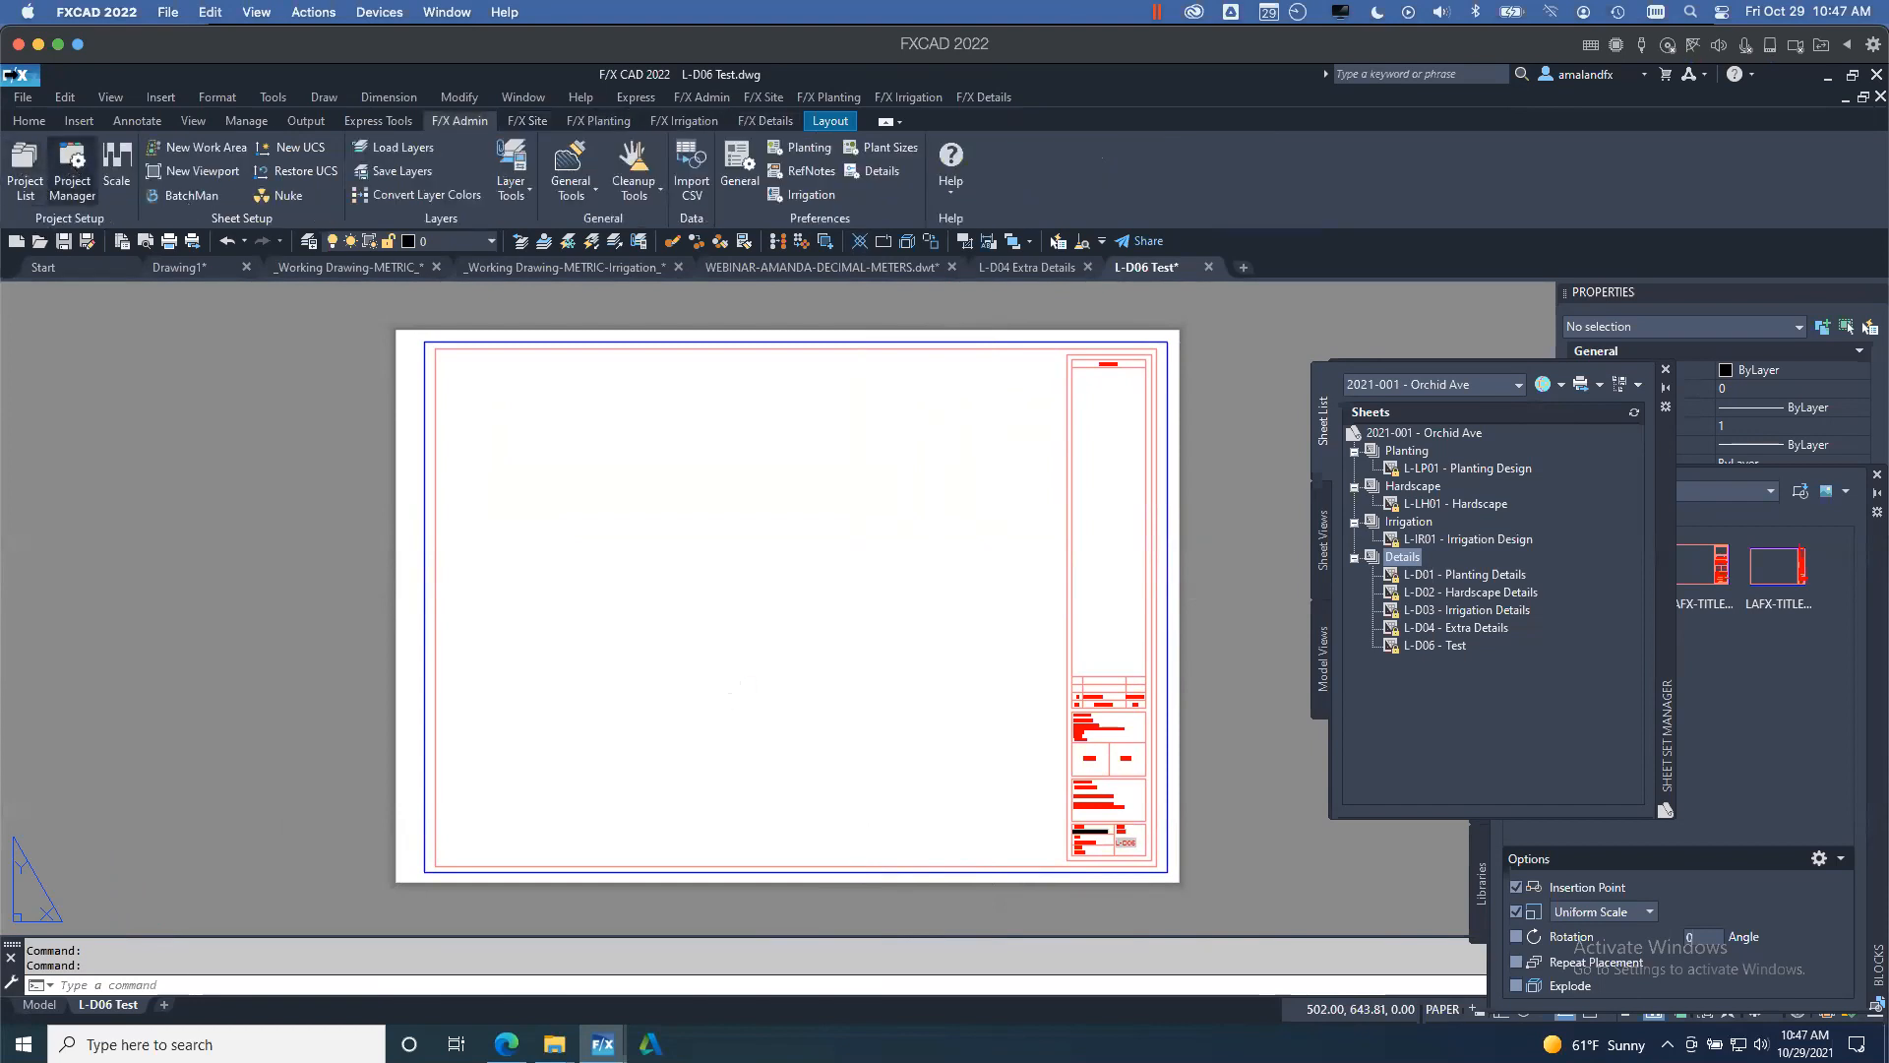
left_click(71, 169)
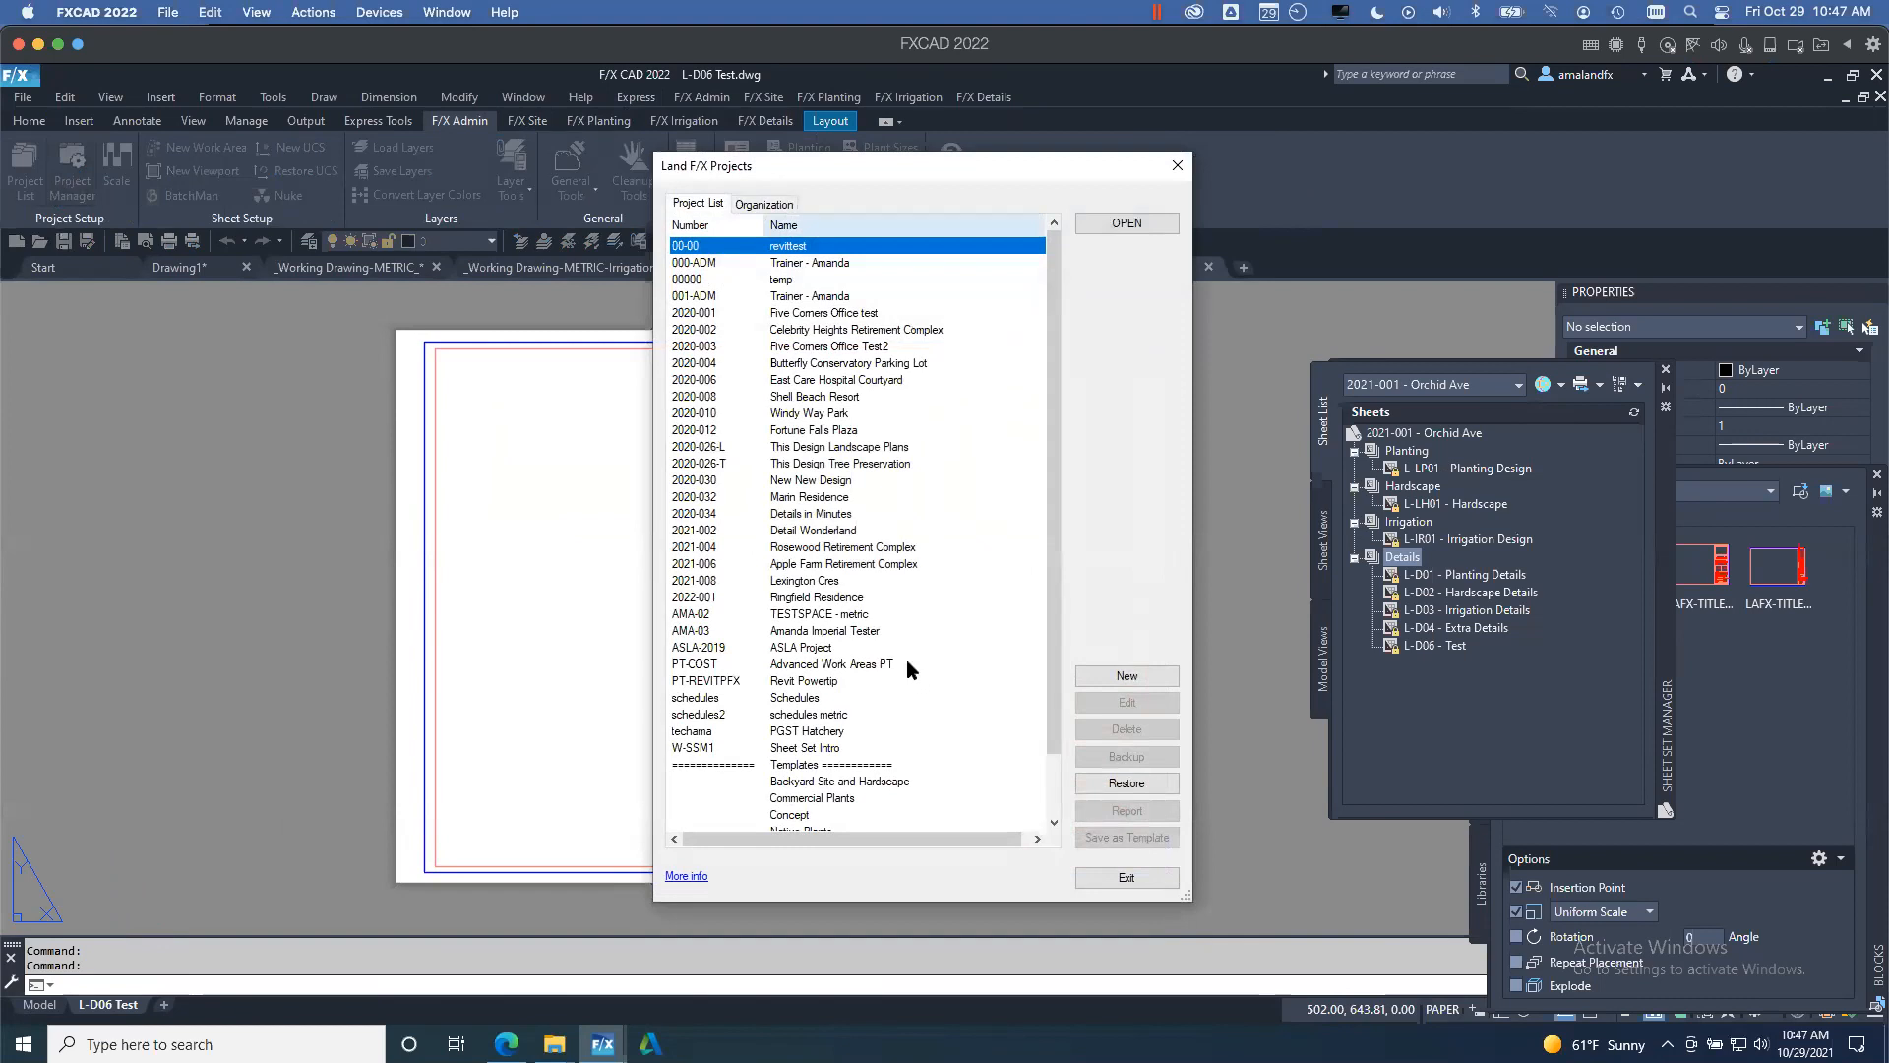
left_click(1097, 676)
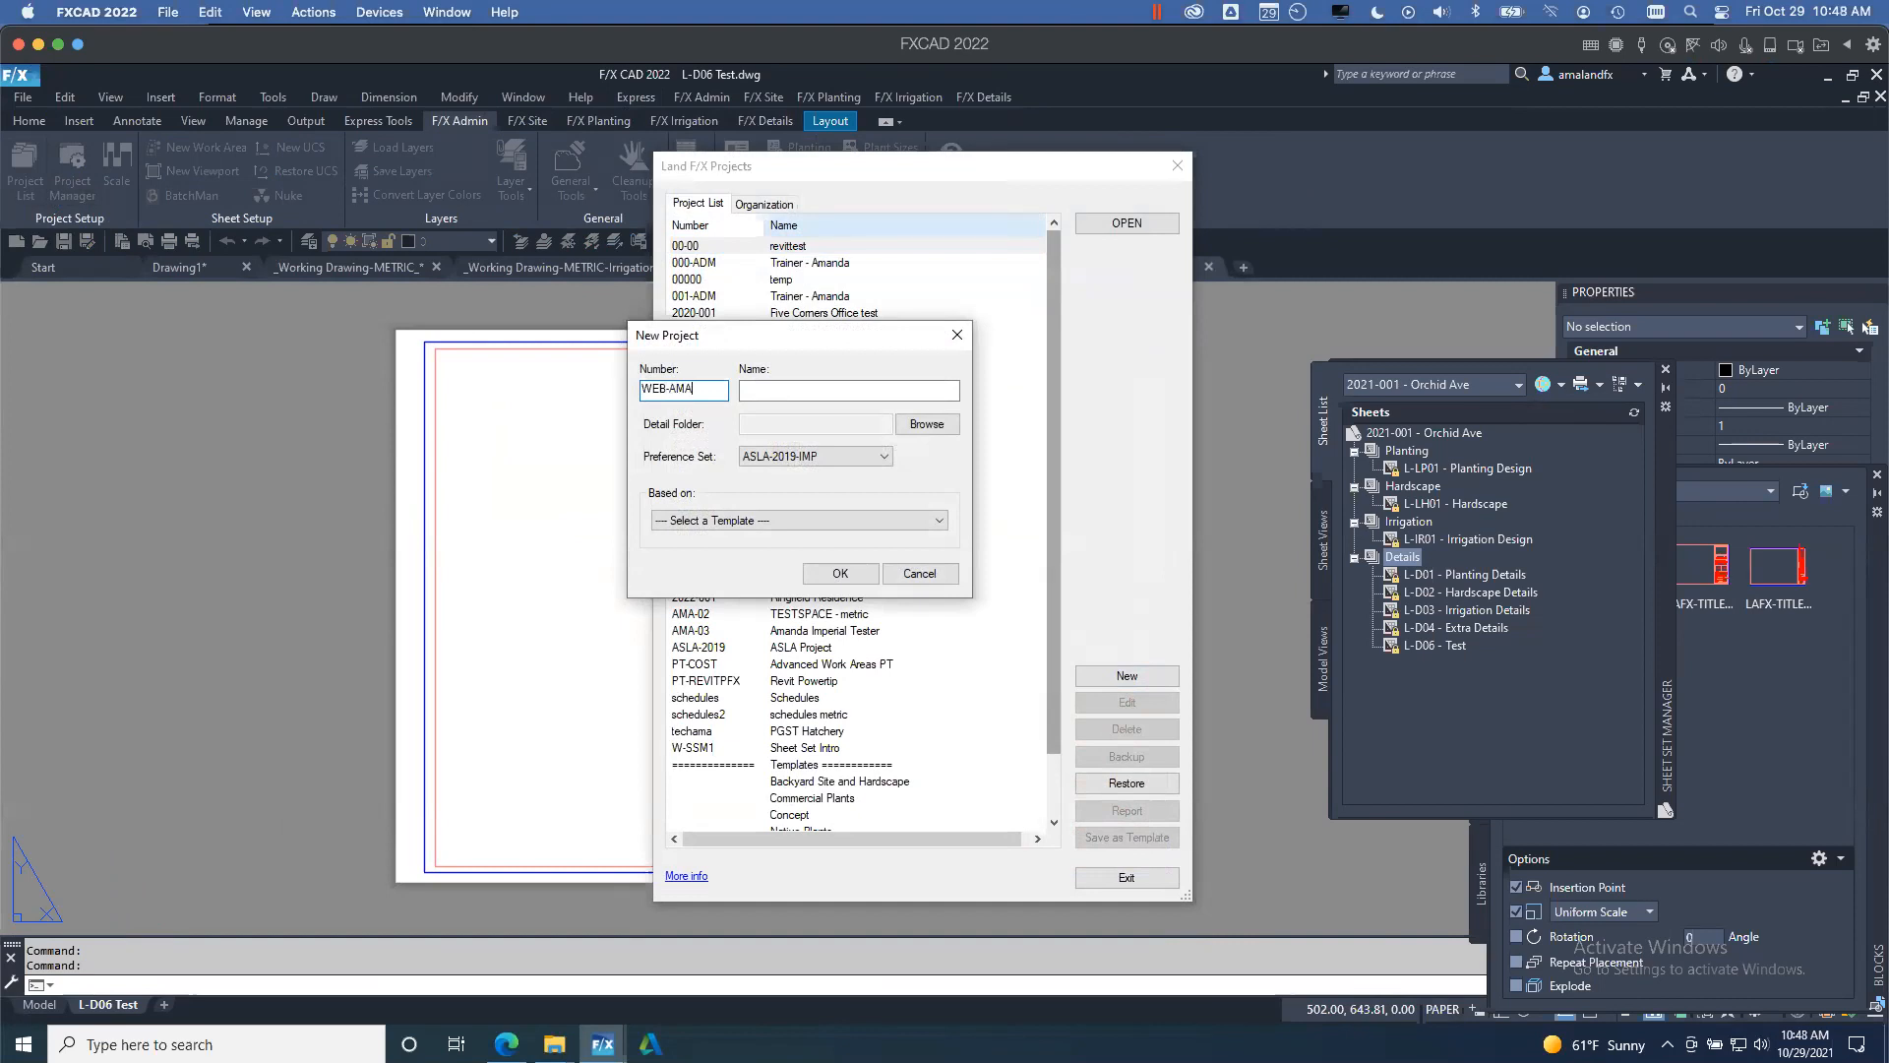
left_click(775, 390)
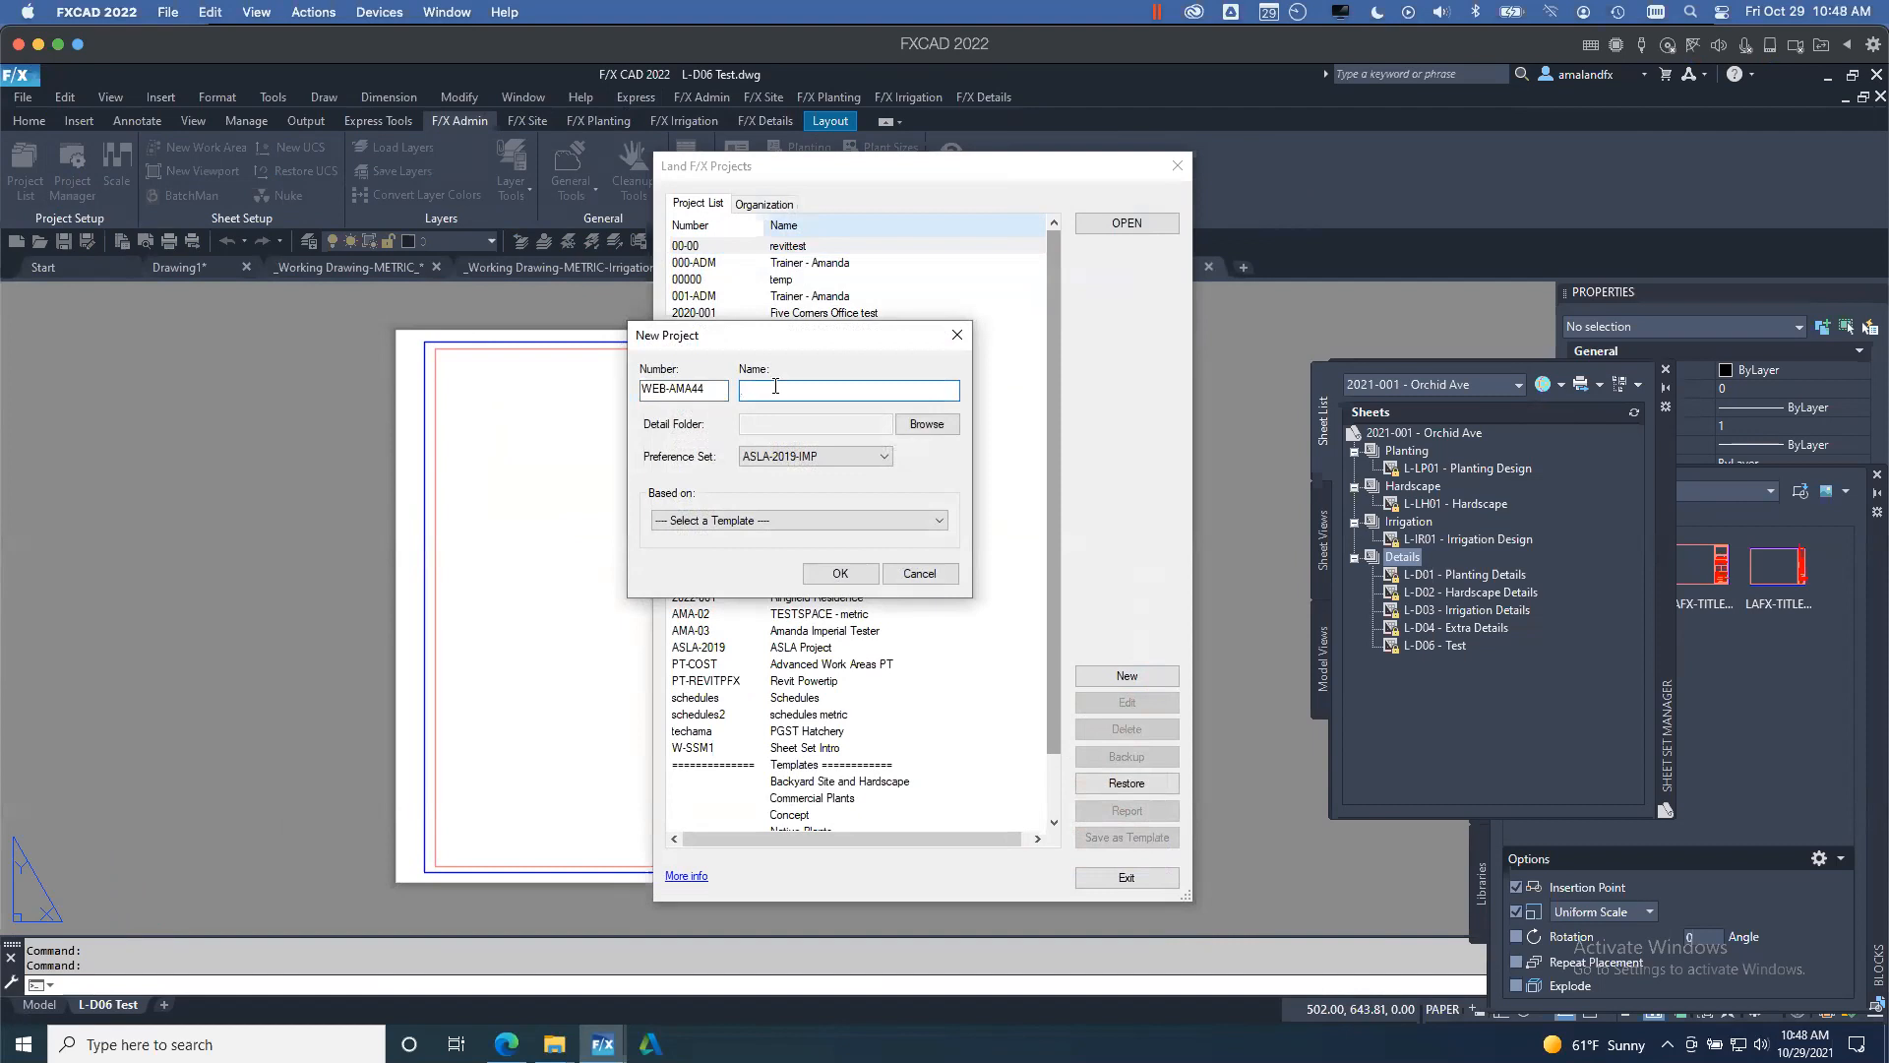
left_click(844, 456)
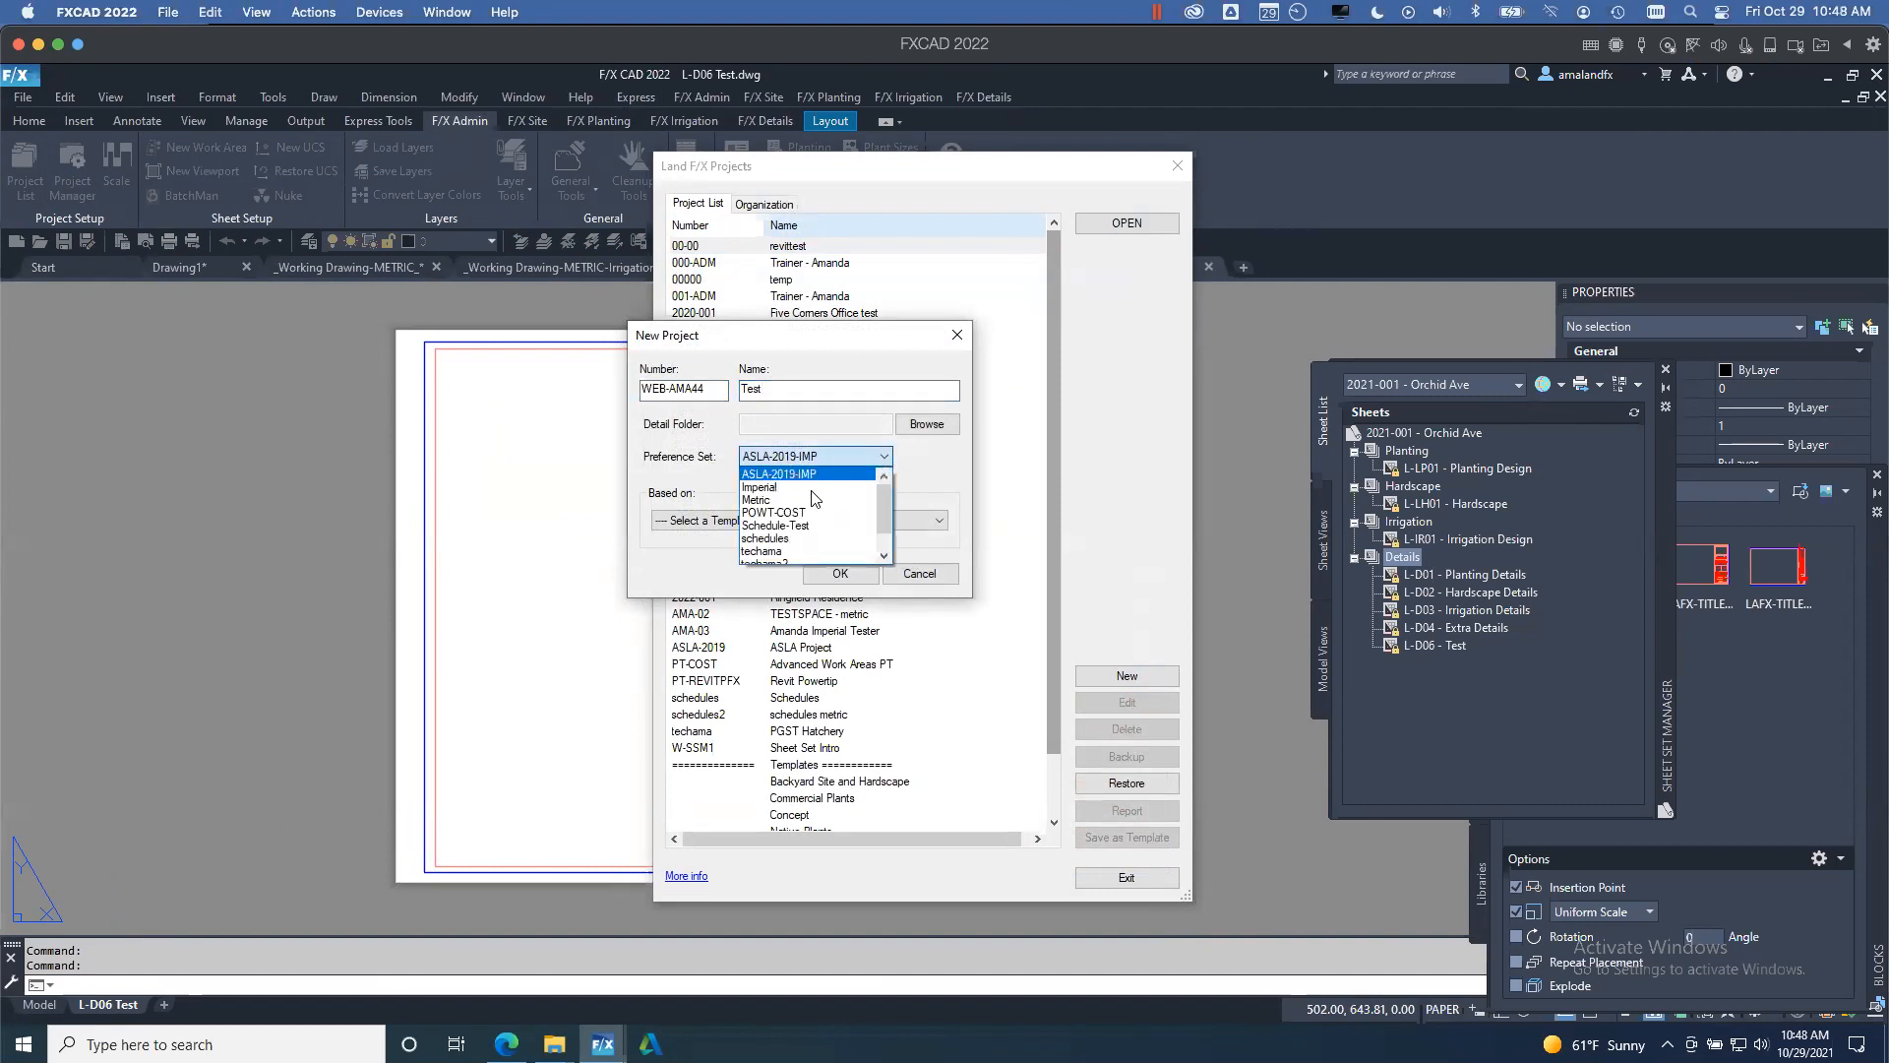
left_click(852, 499)
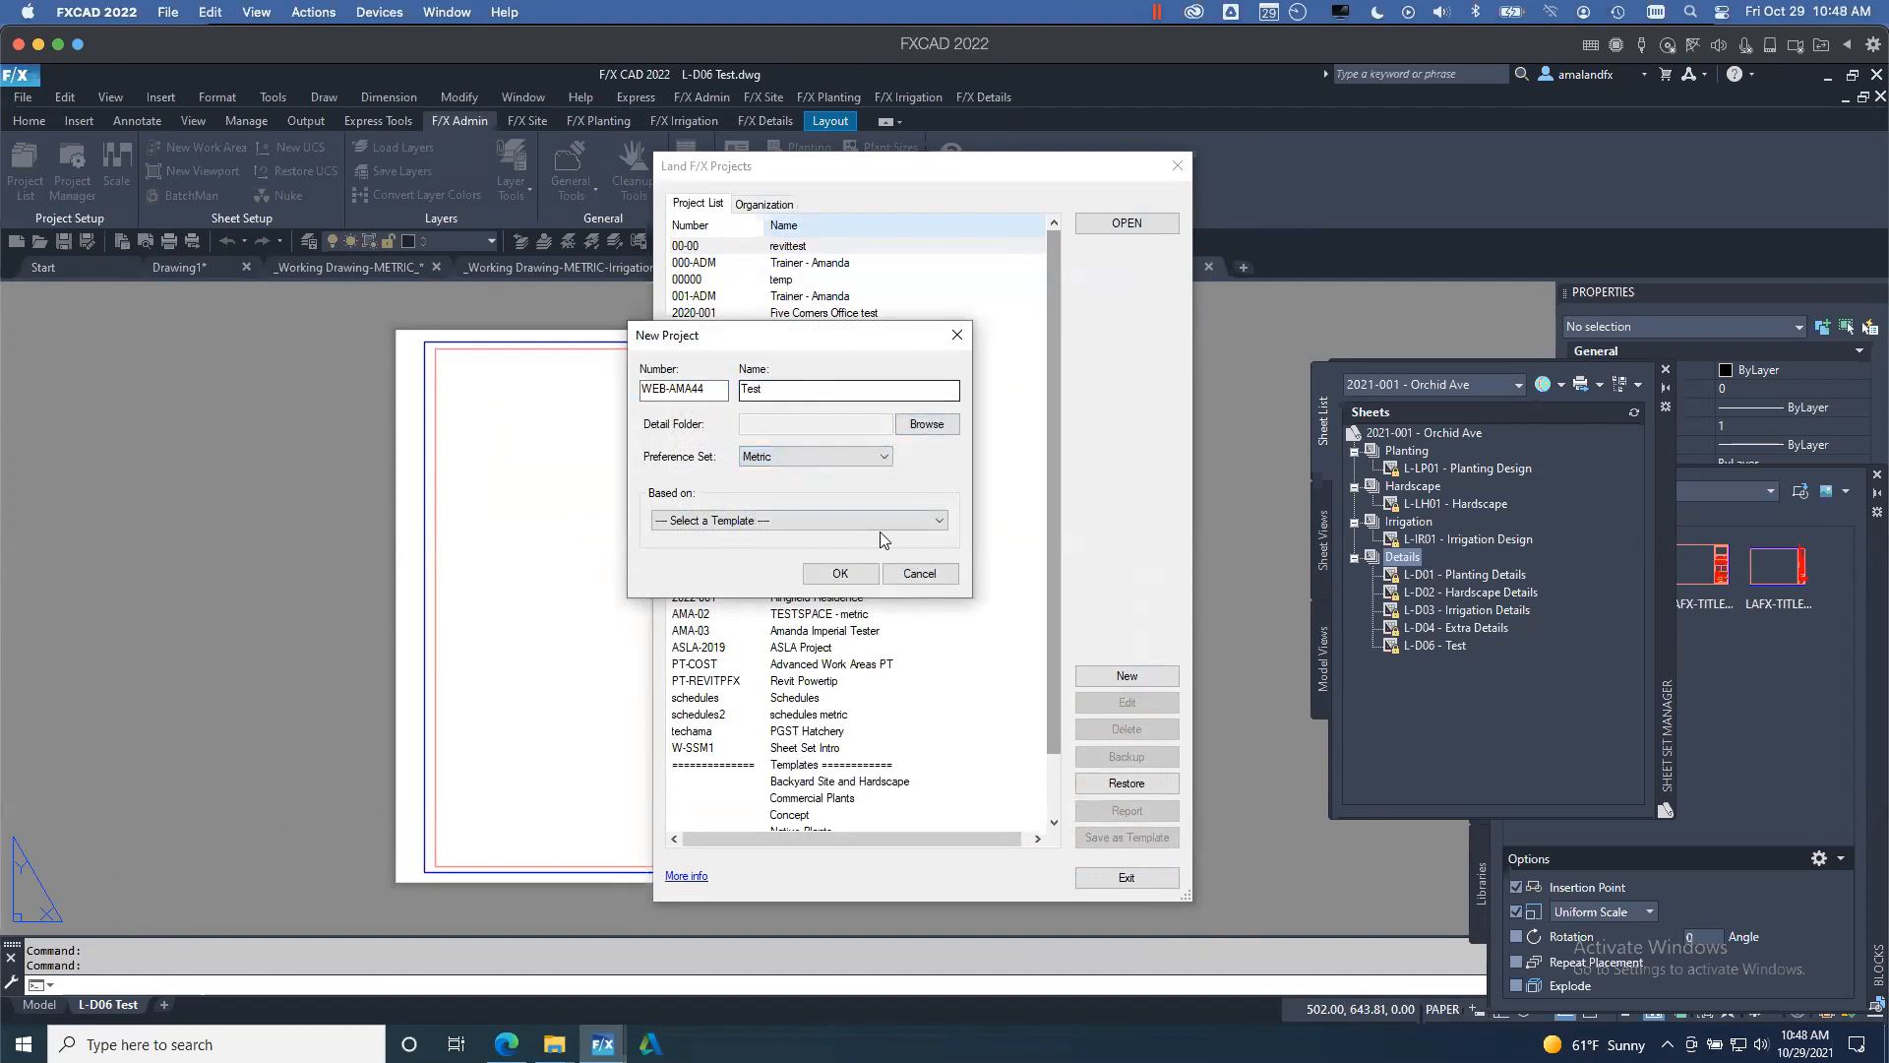
left_click(839, 573)
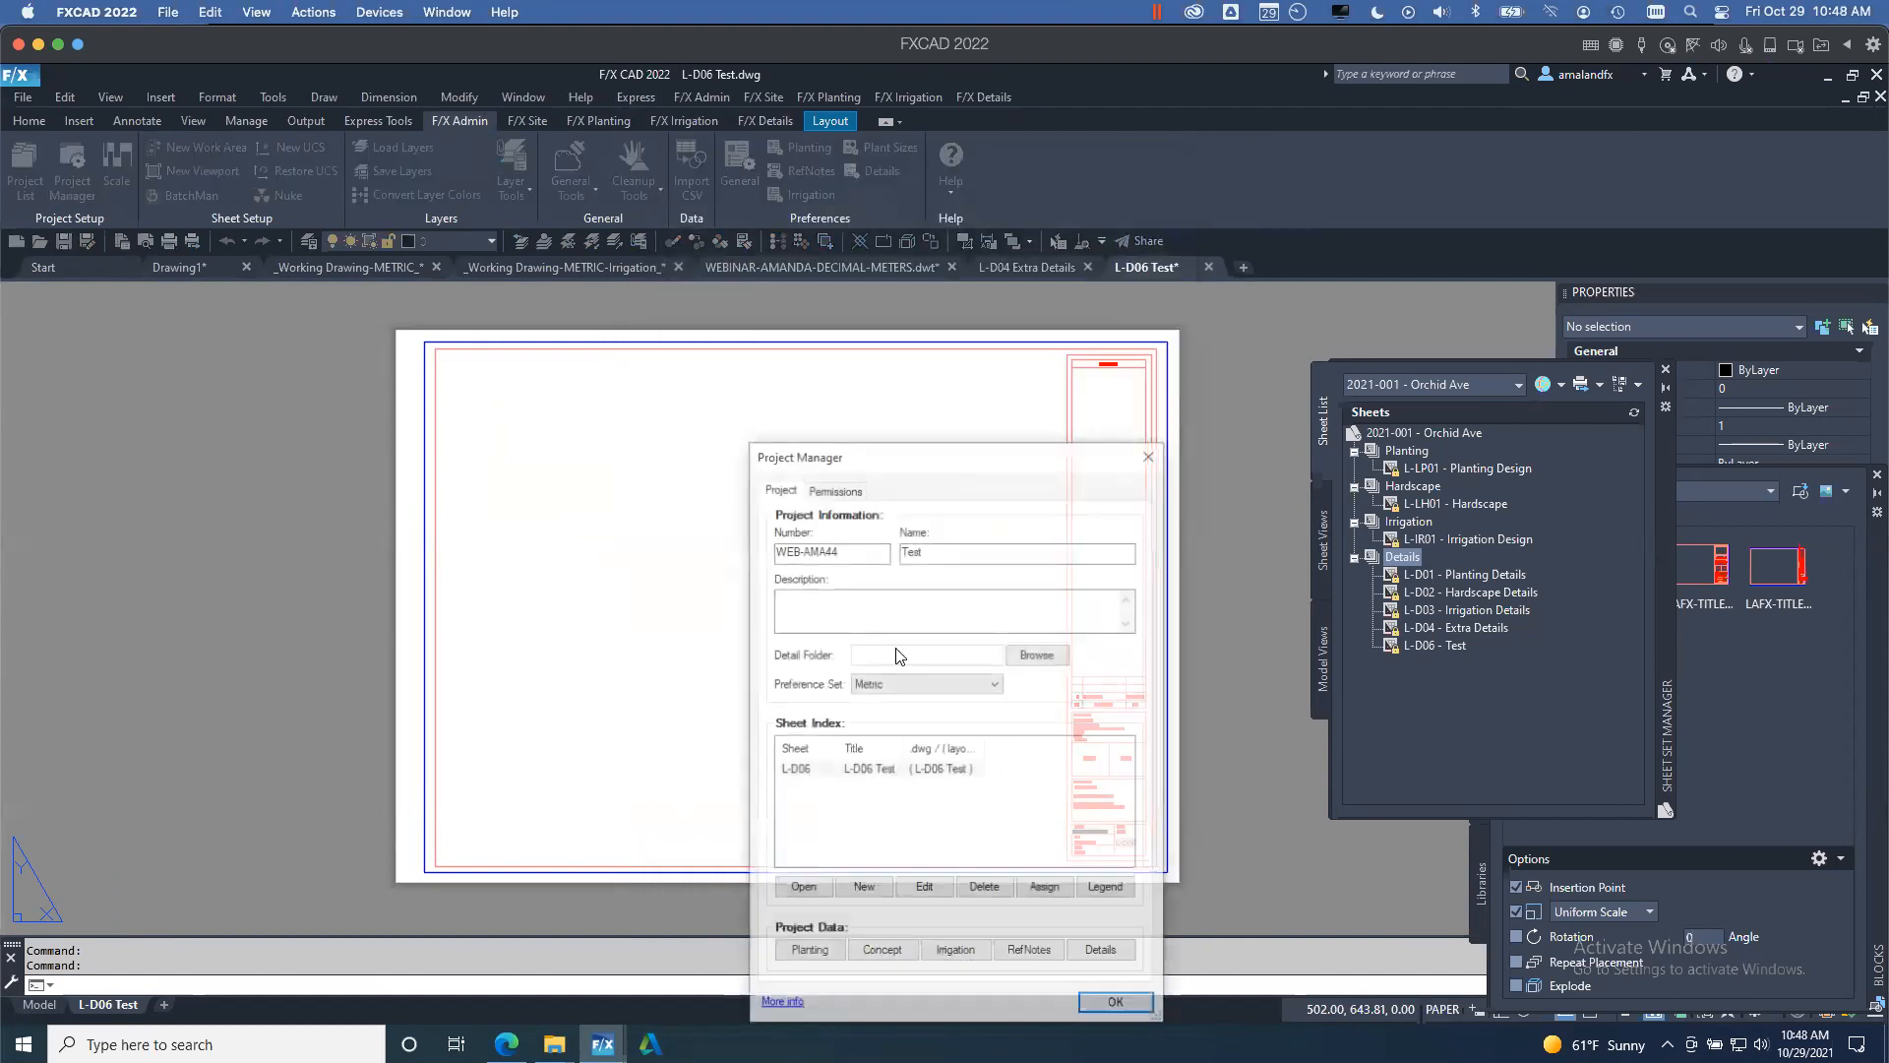
- Change the title of sheet L-D06 in the project's sheet index to TEST and close the Project Manager
left_click_drag(991, 461, 423, 332)
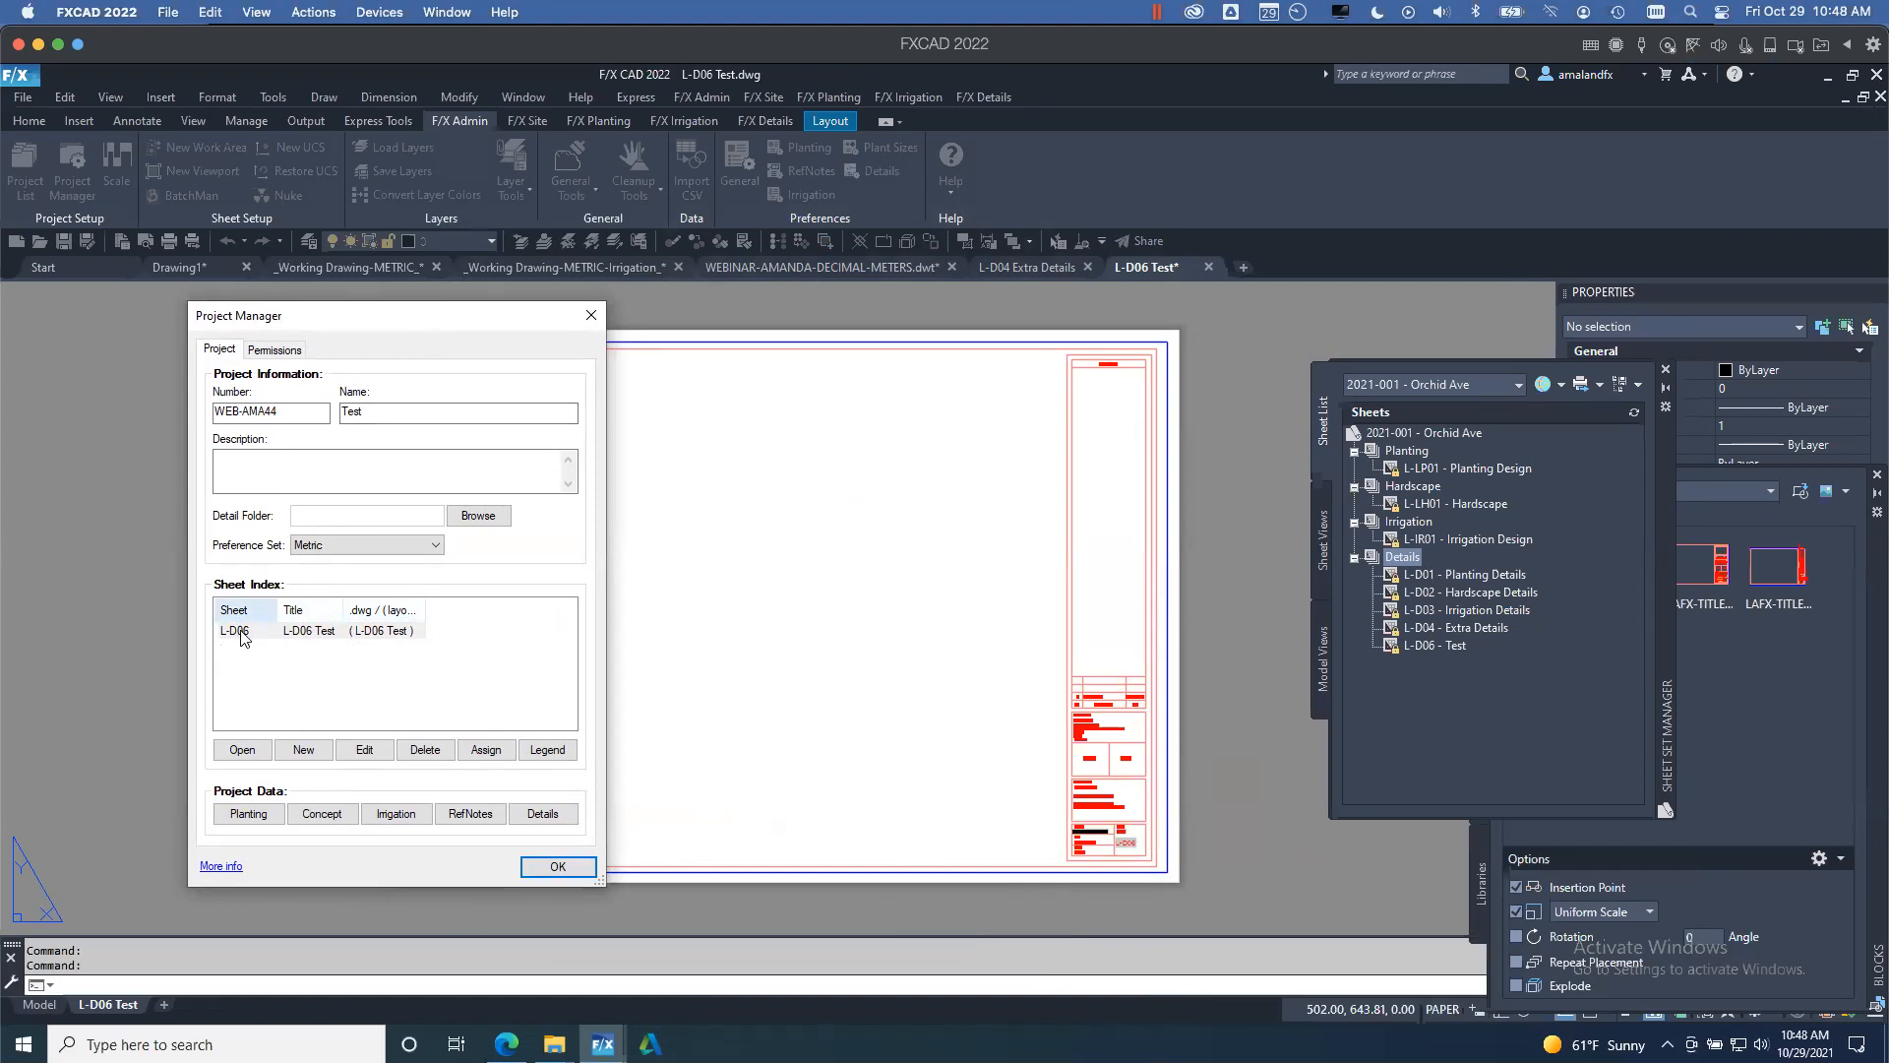
left_click(310, 633)
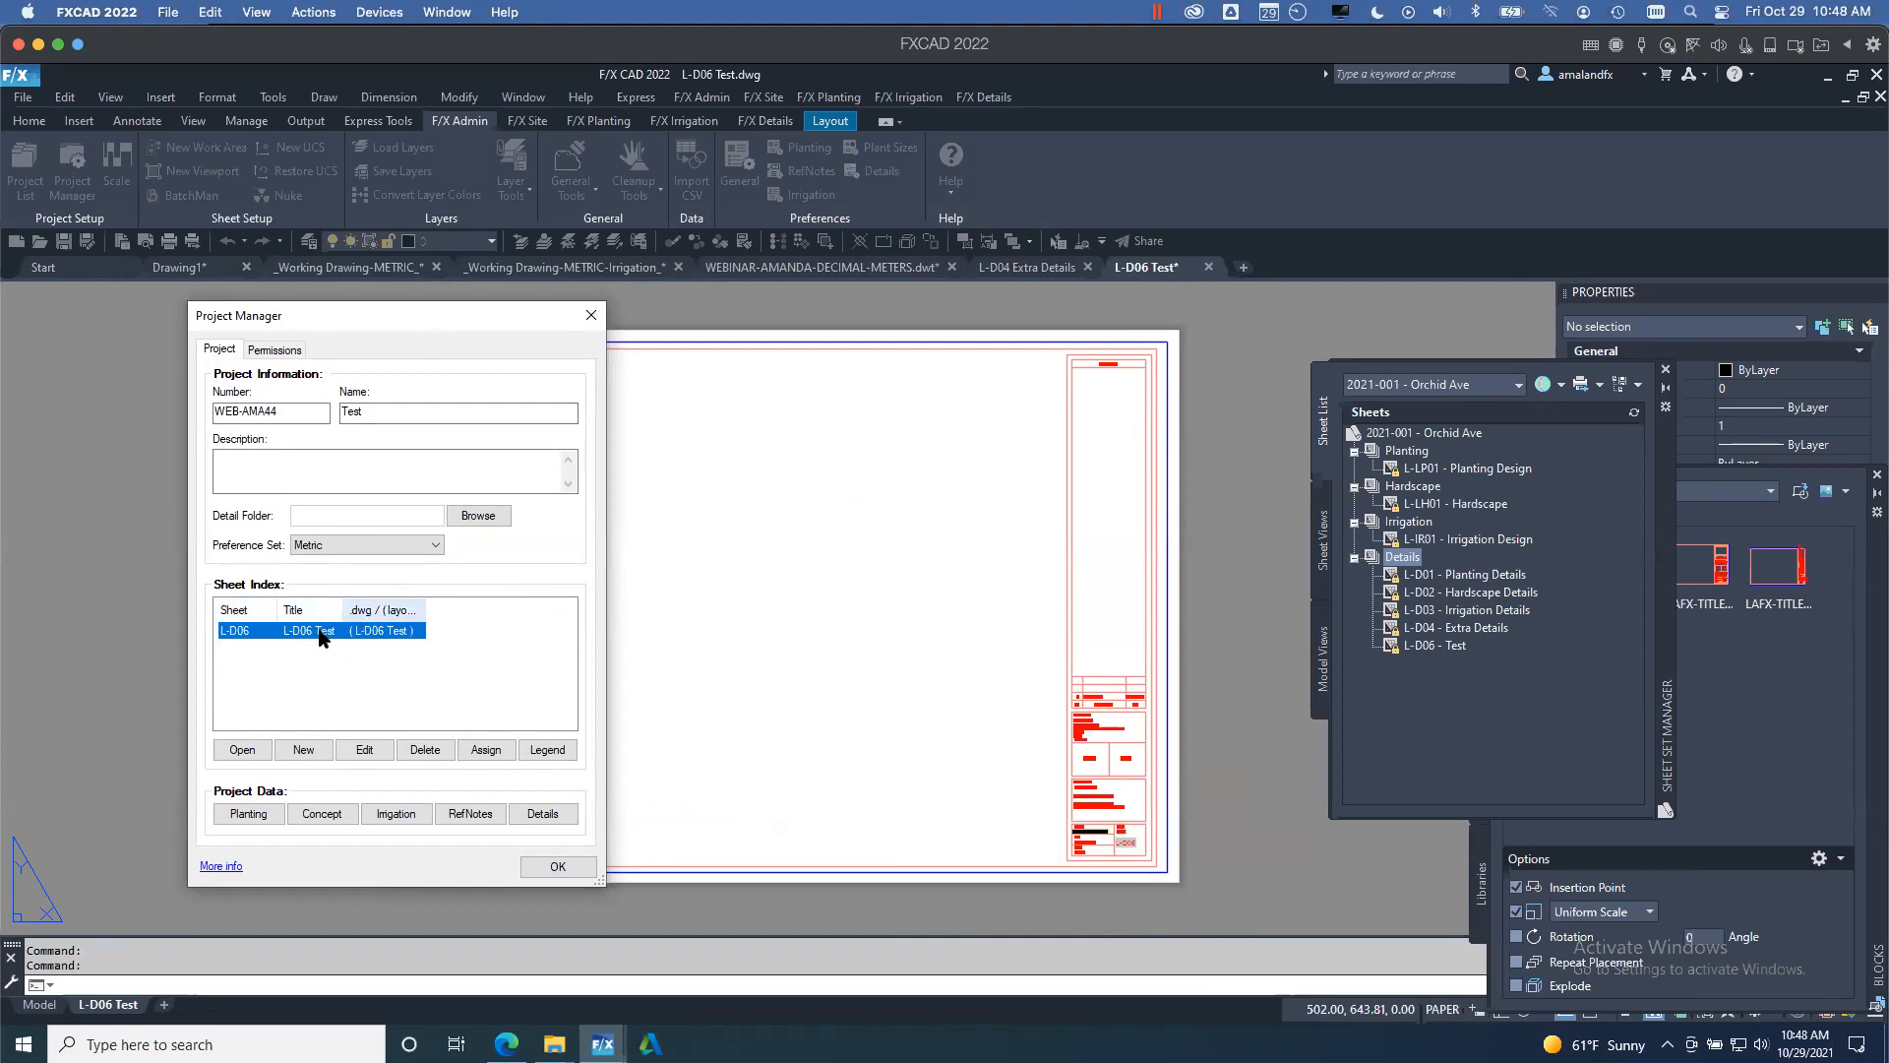
left_click(365, 747)
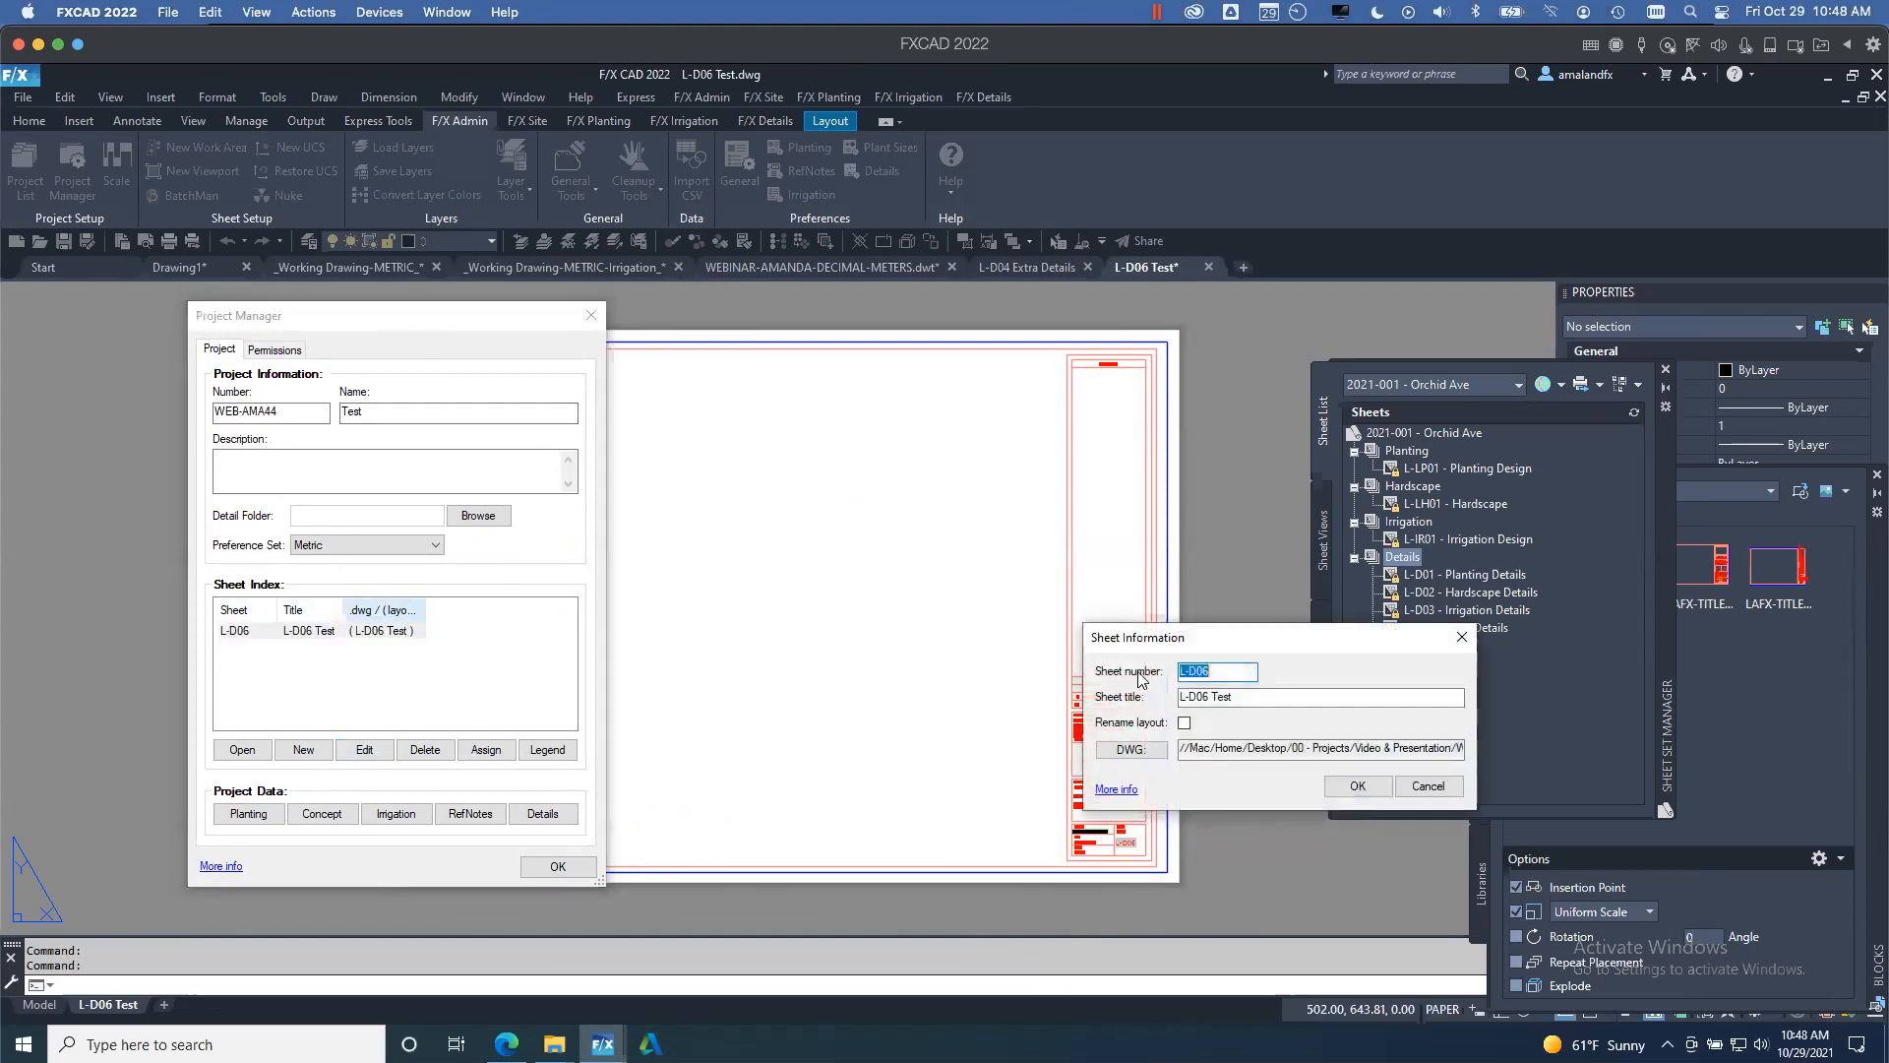
left_click_drag(1295, 649, 1144, 633)
key("Tab")
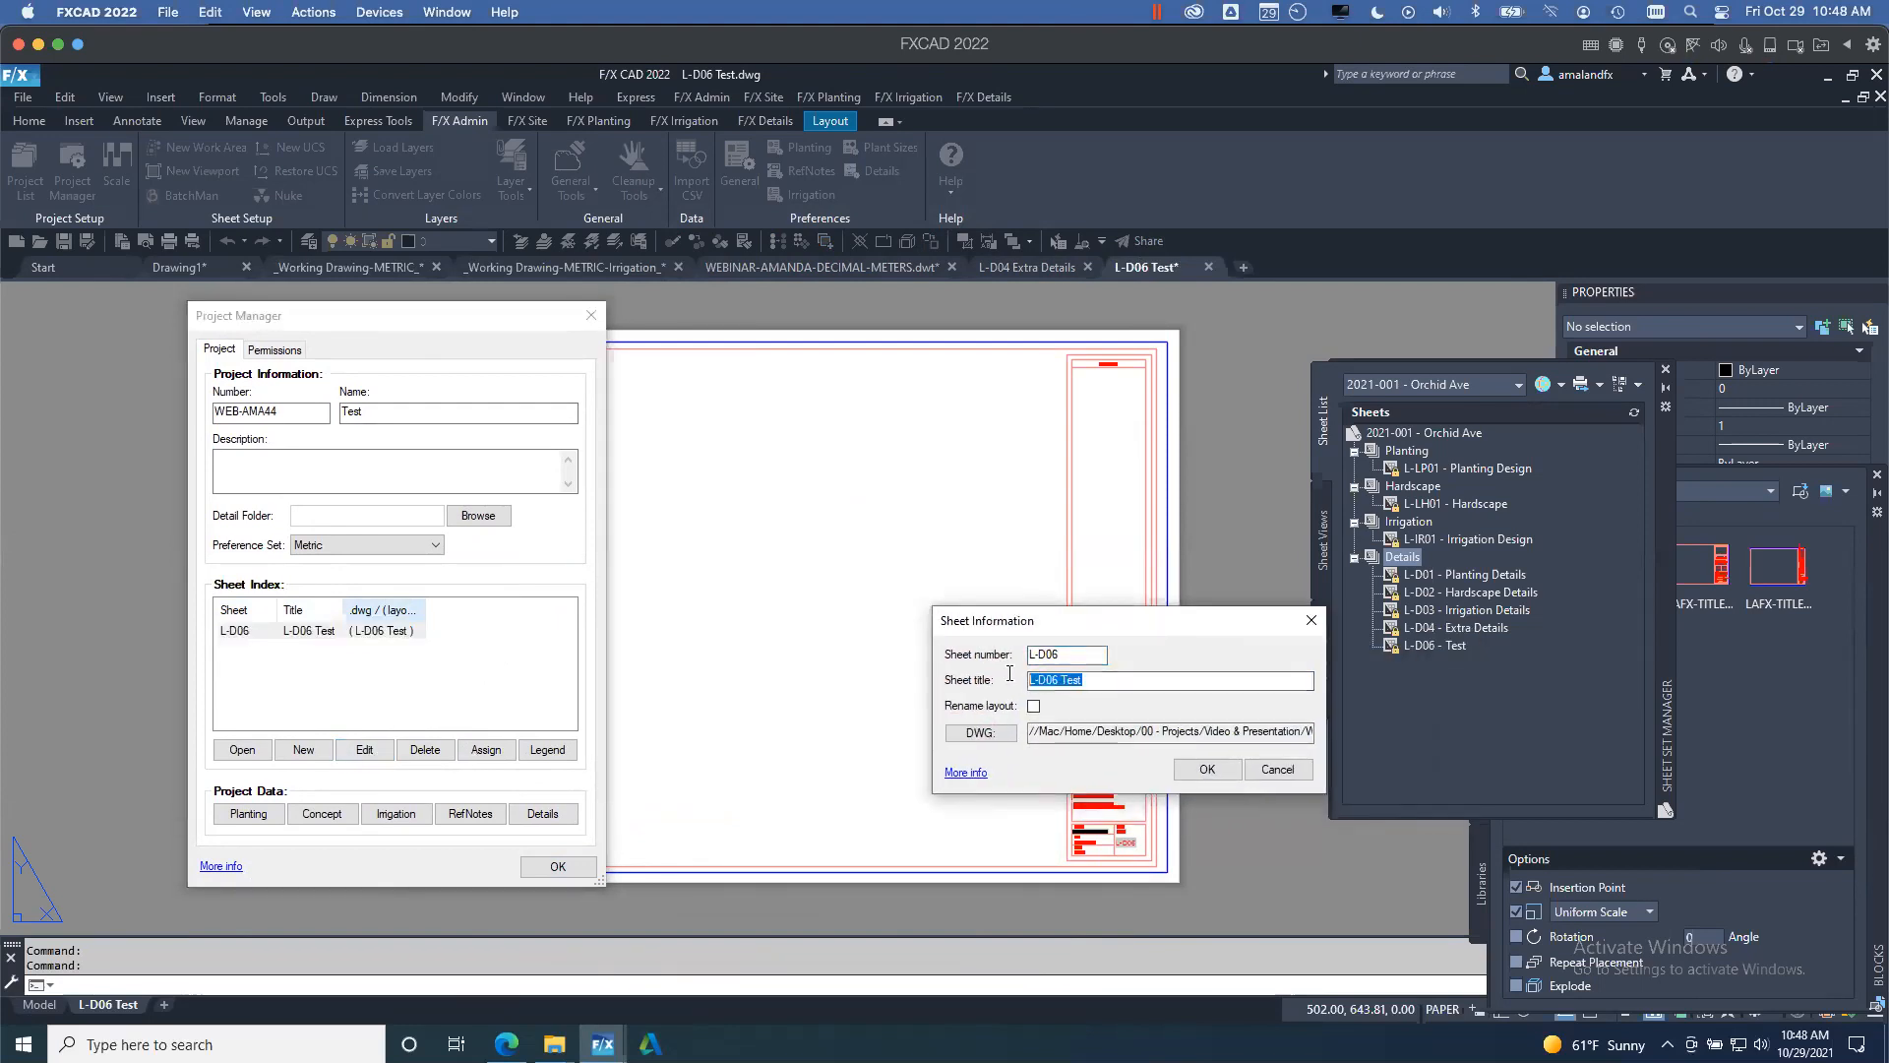
type("TEST")
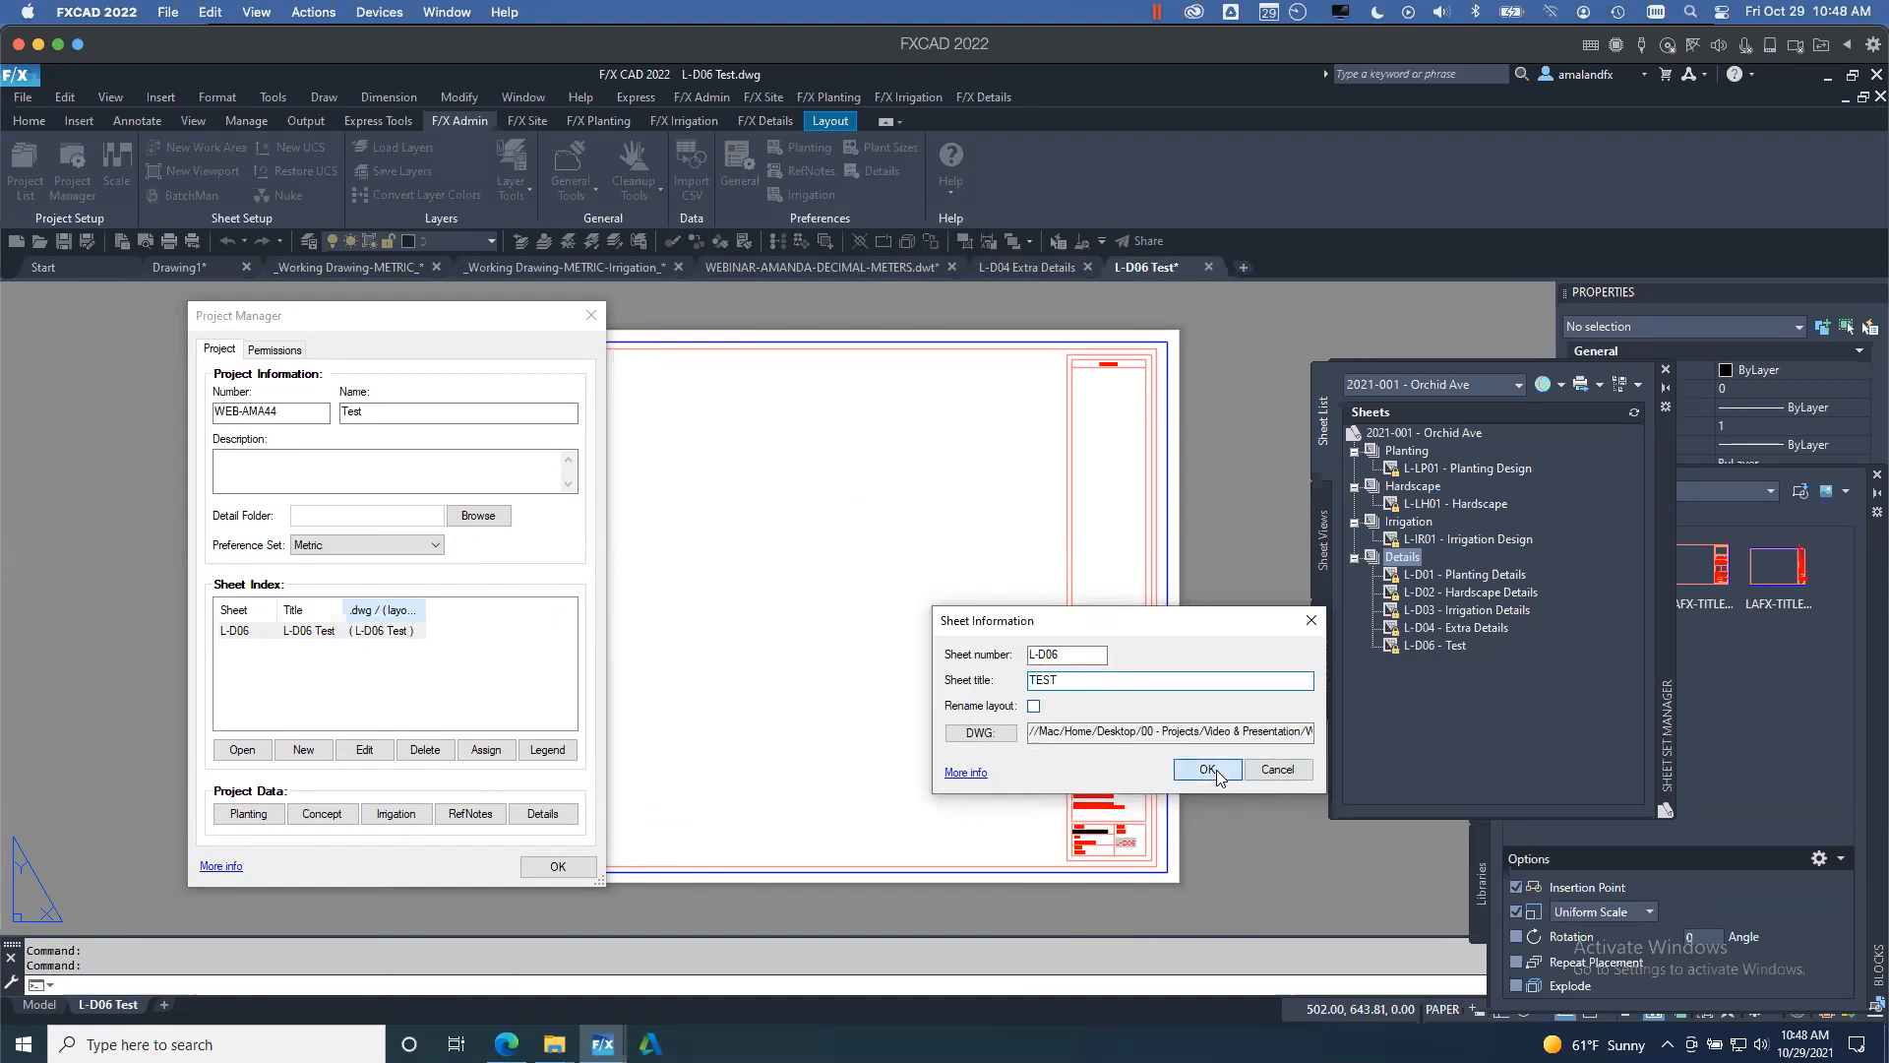
left_click(1207, 770)
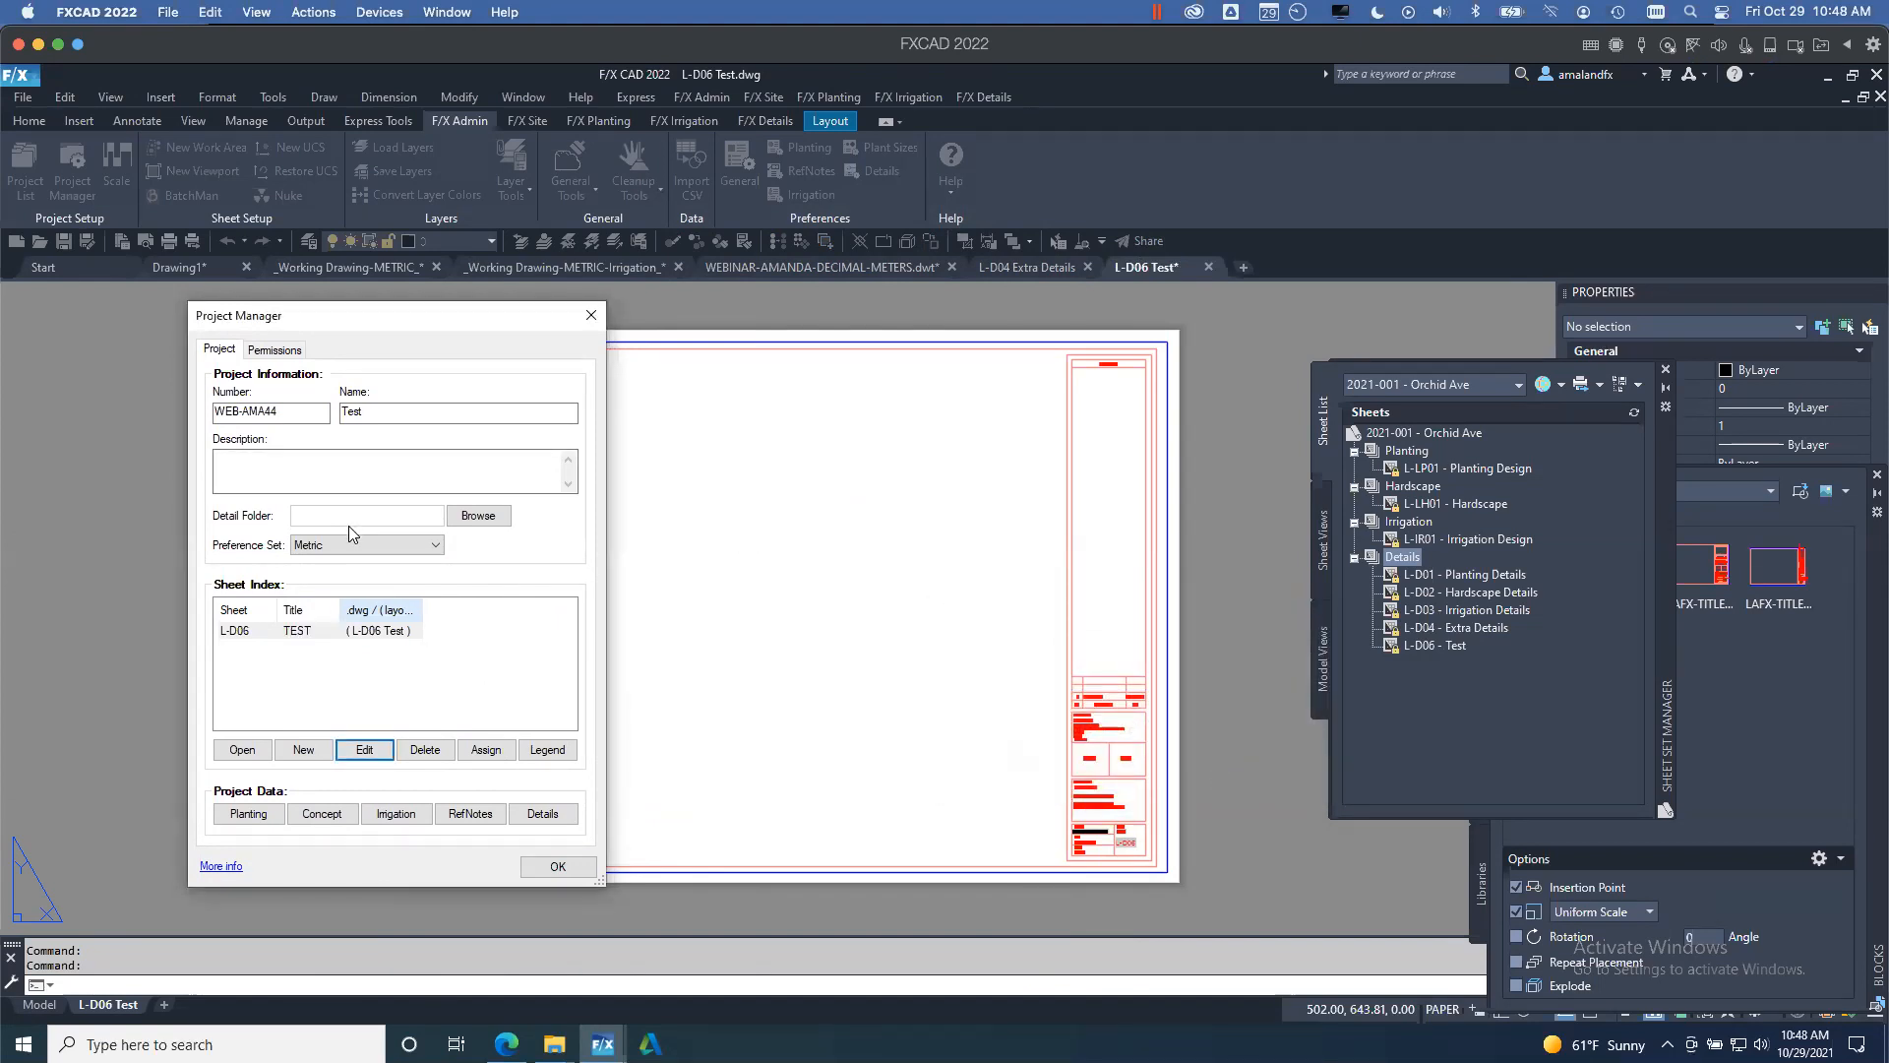
left_click(544, 866)
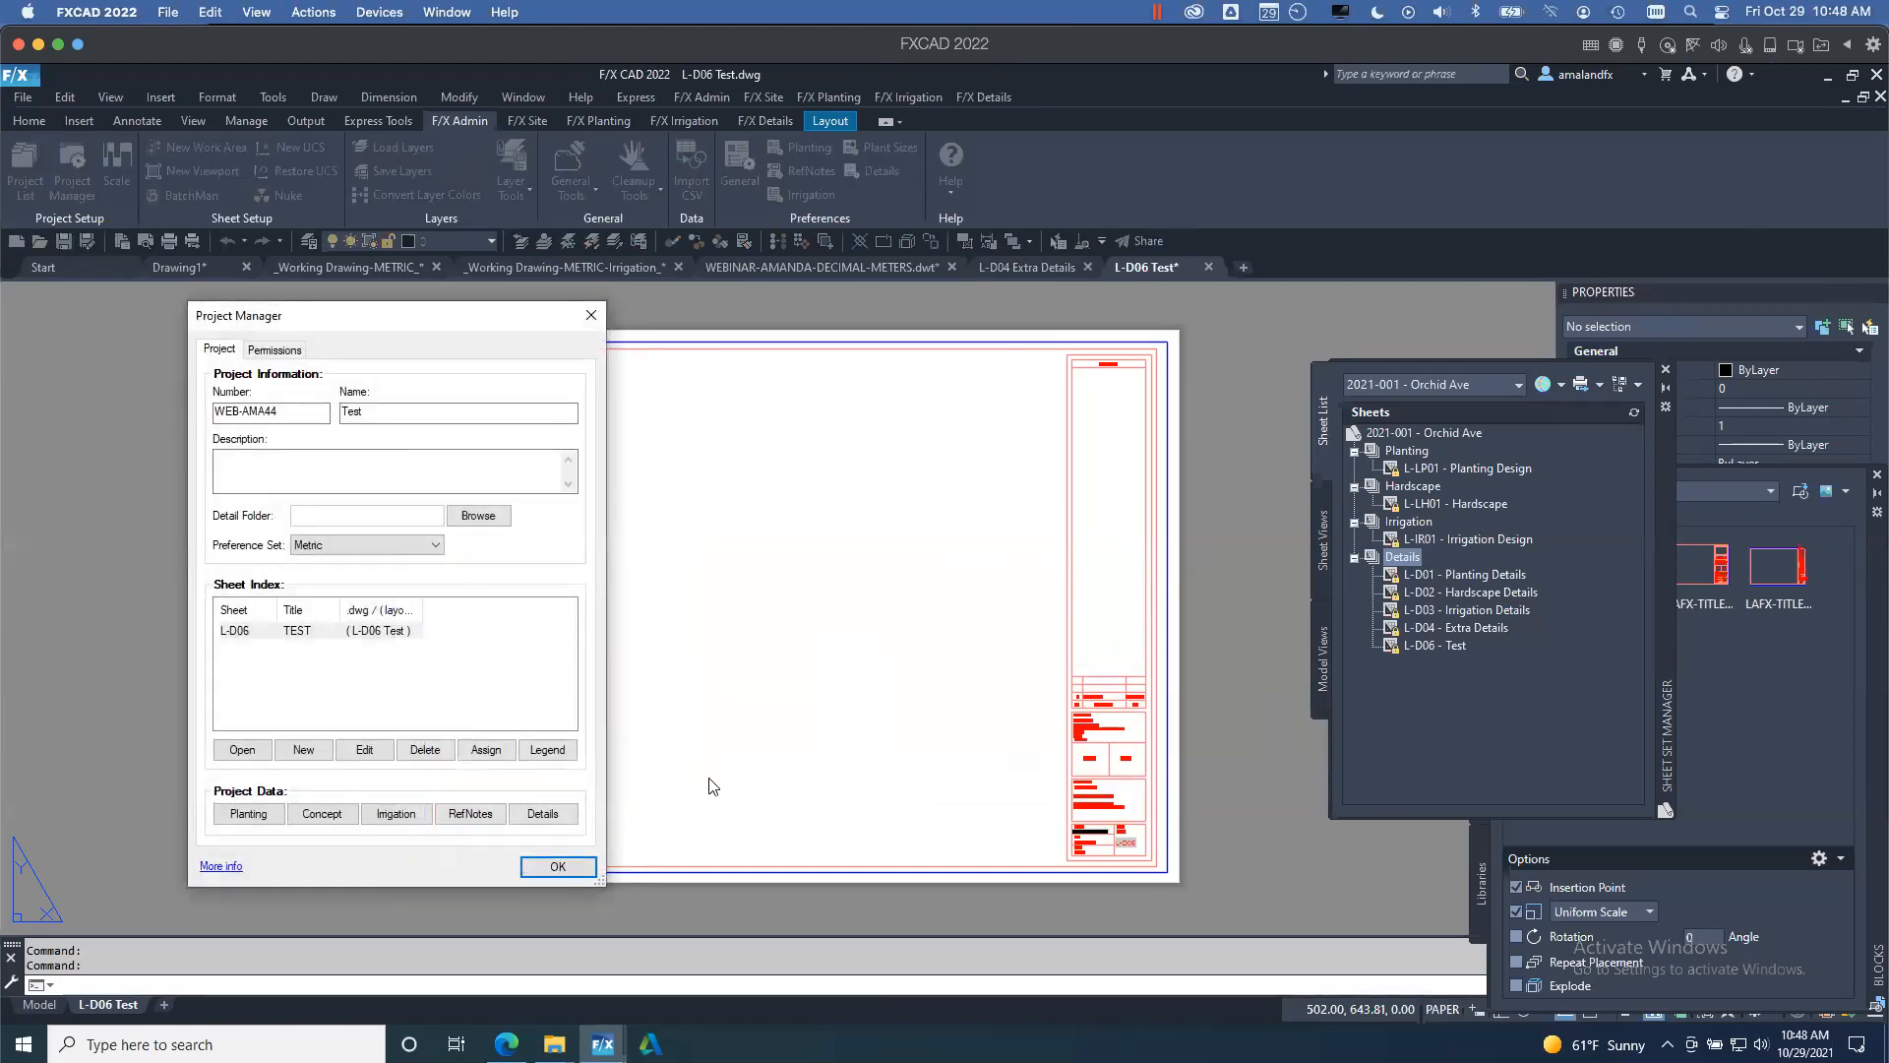
left_click(562, 867)
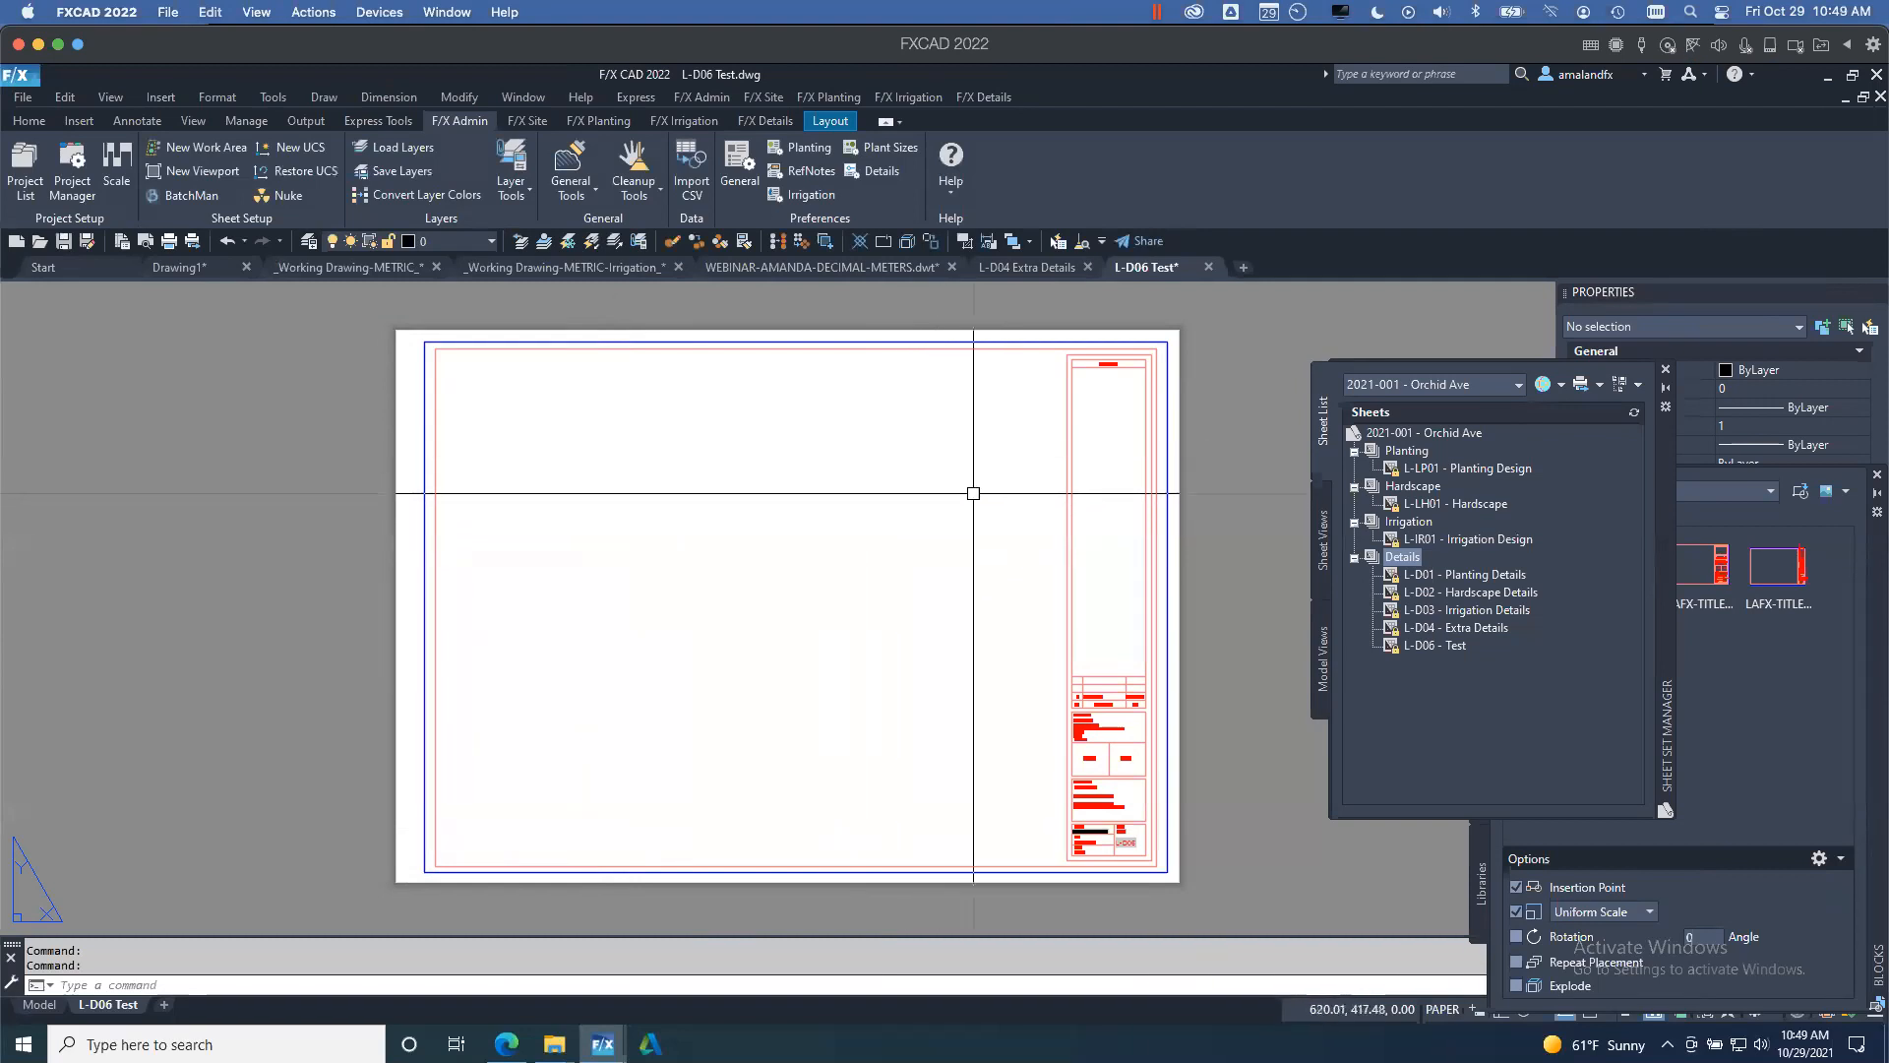
- Switch to the metric working drawing and open project WEB-AMA44 for its L-LP01 Planting Design layout, checking the sheet index
left_click(387, 266)
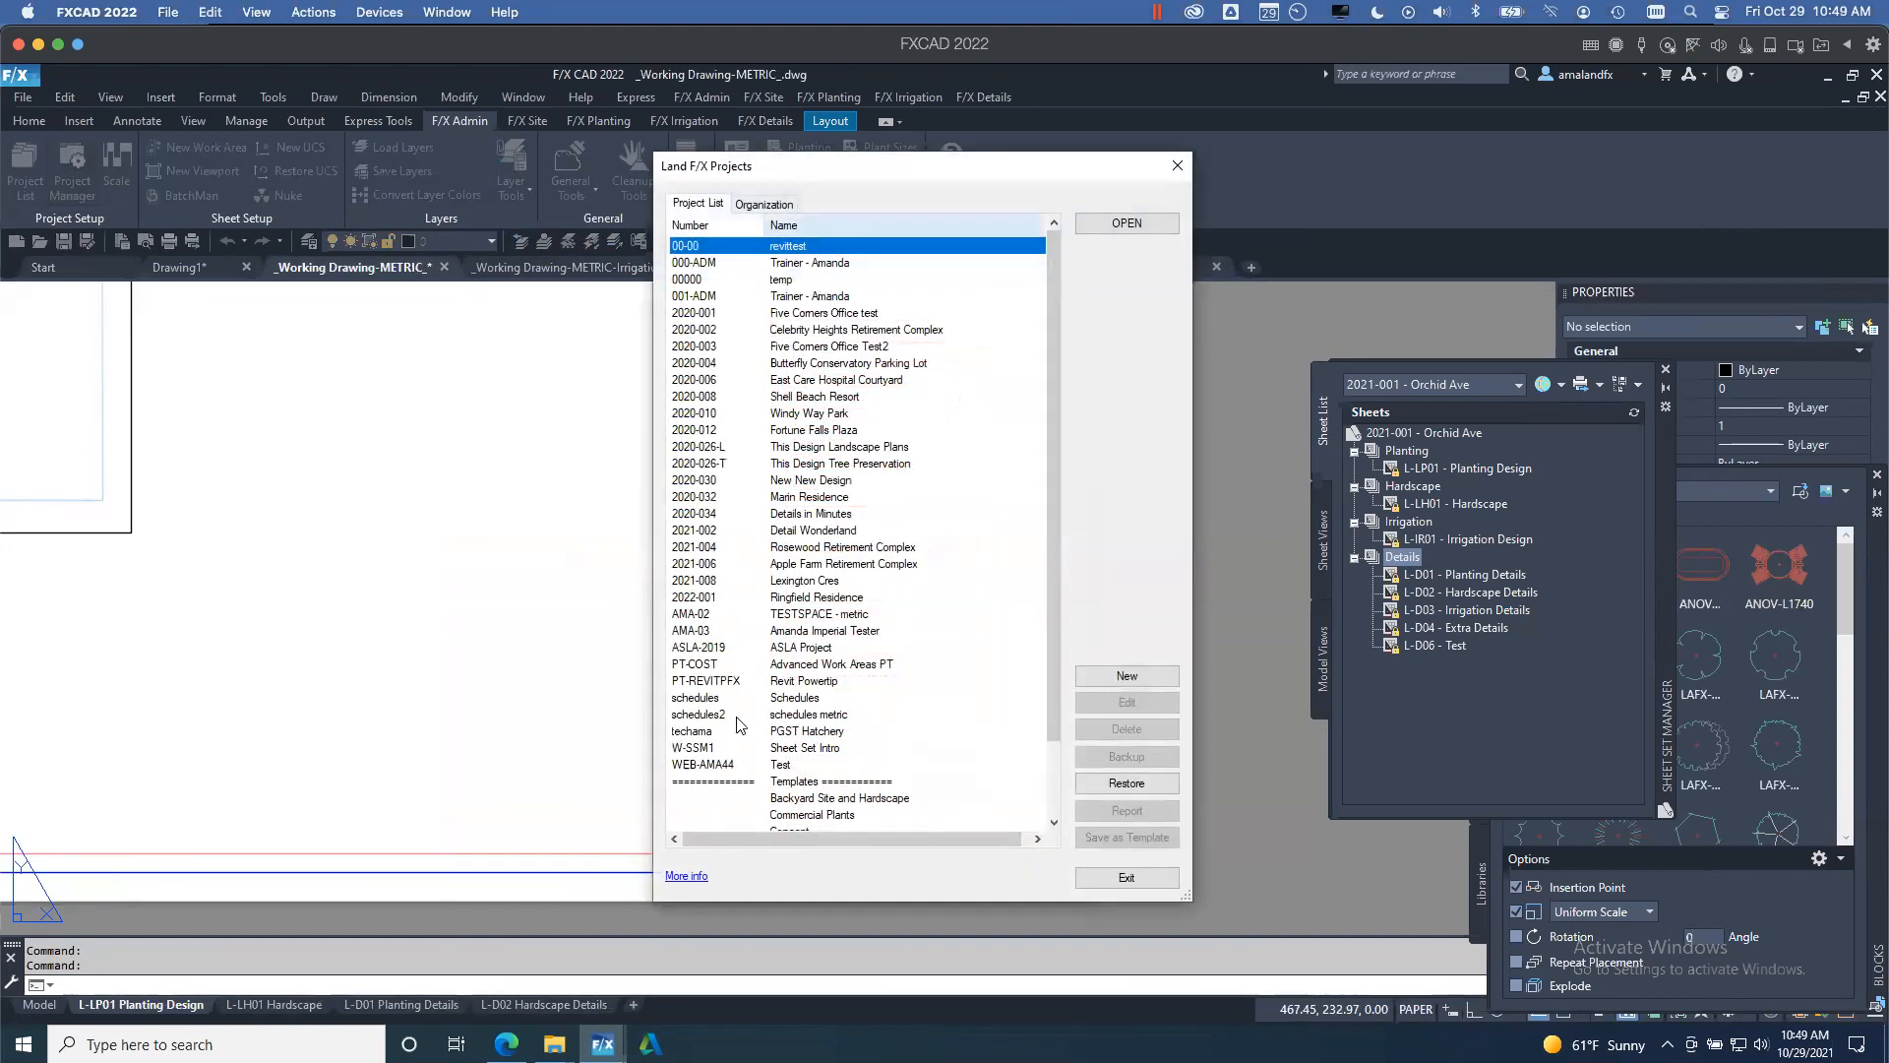
left_click(728, 764)
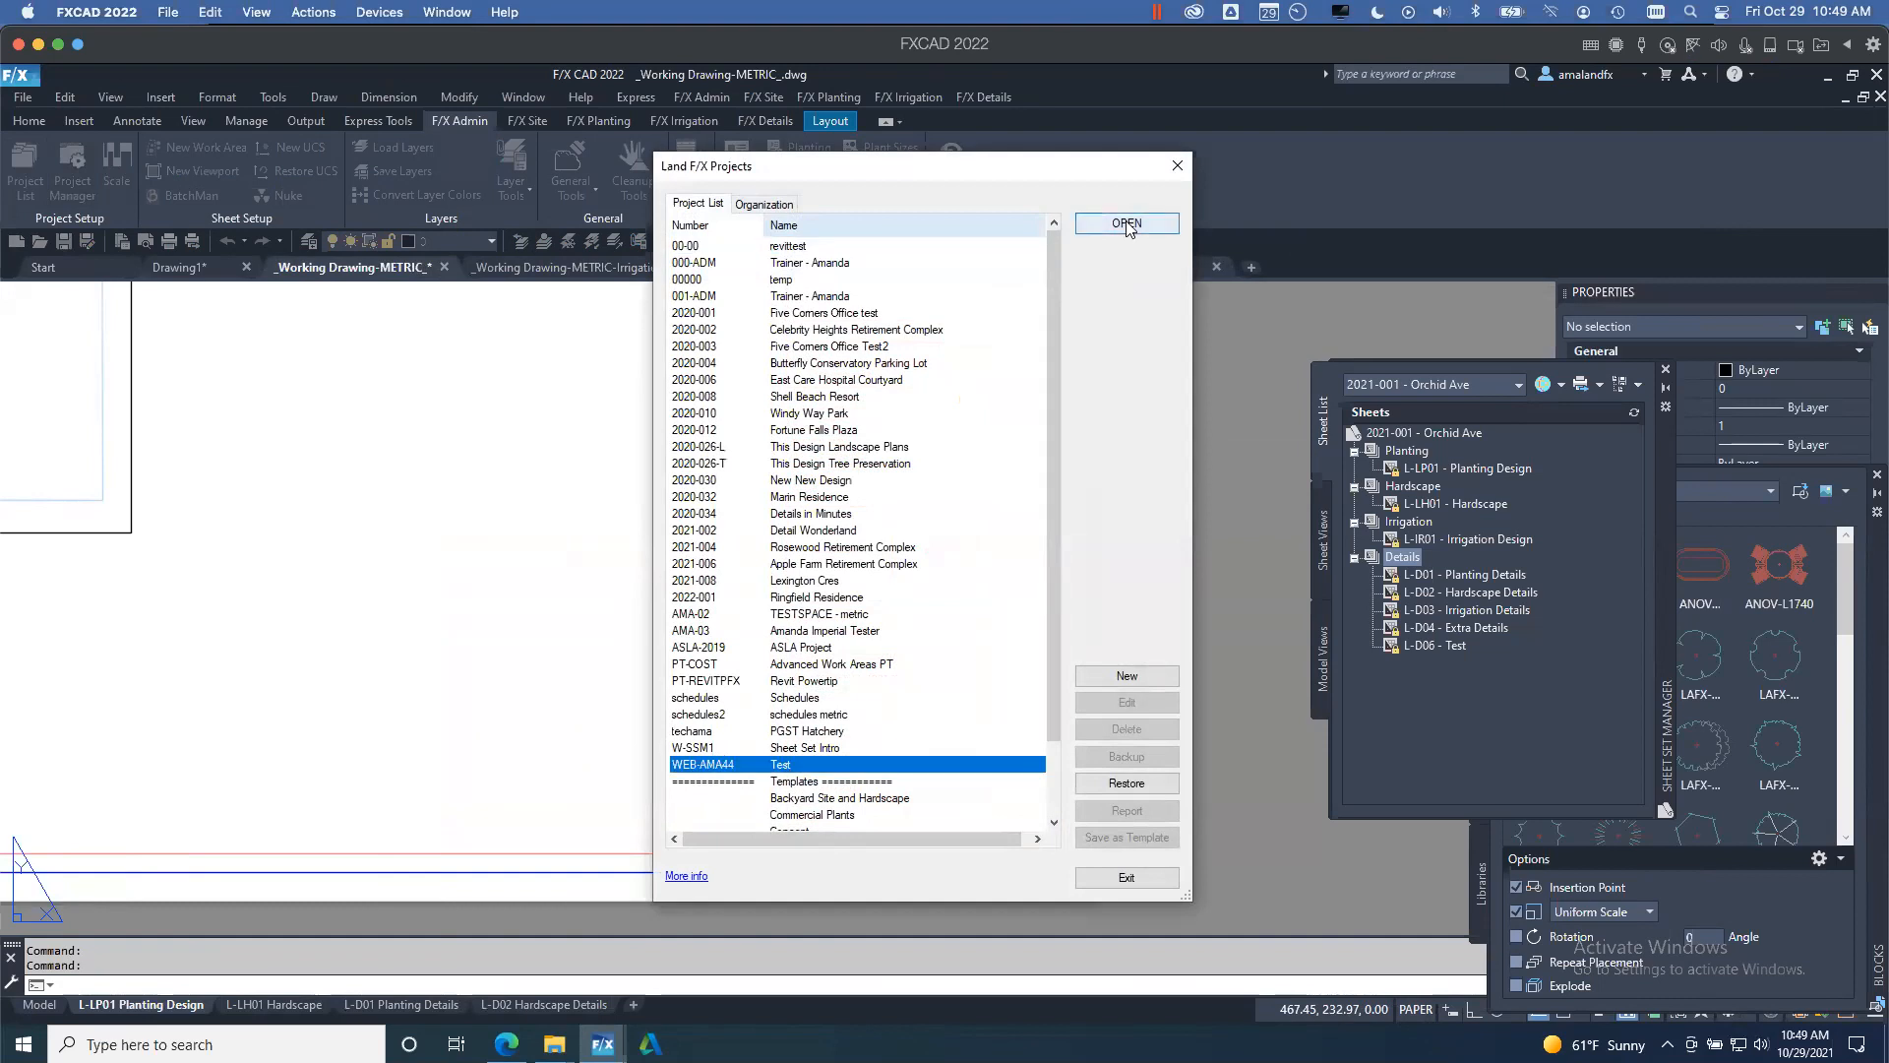
left_click(1125, 223)
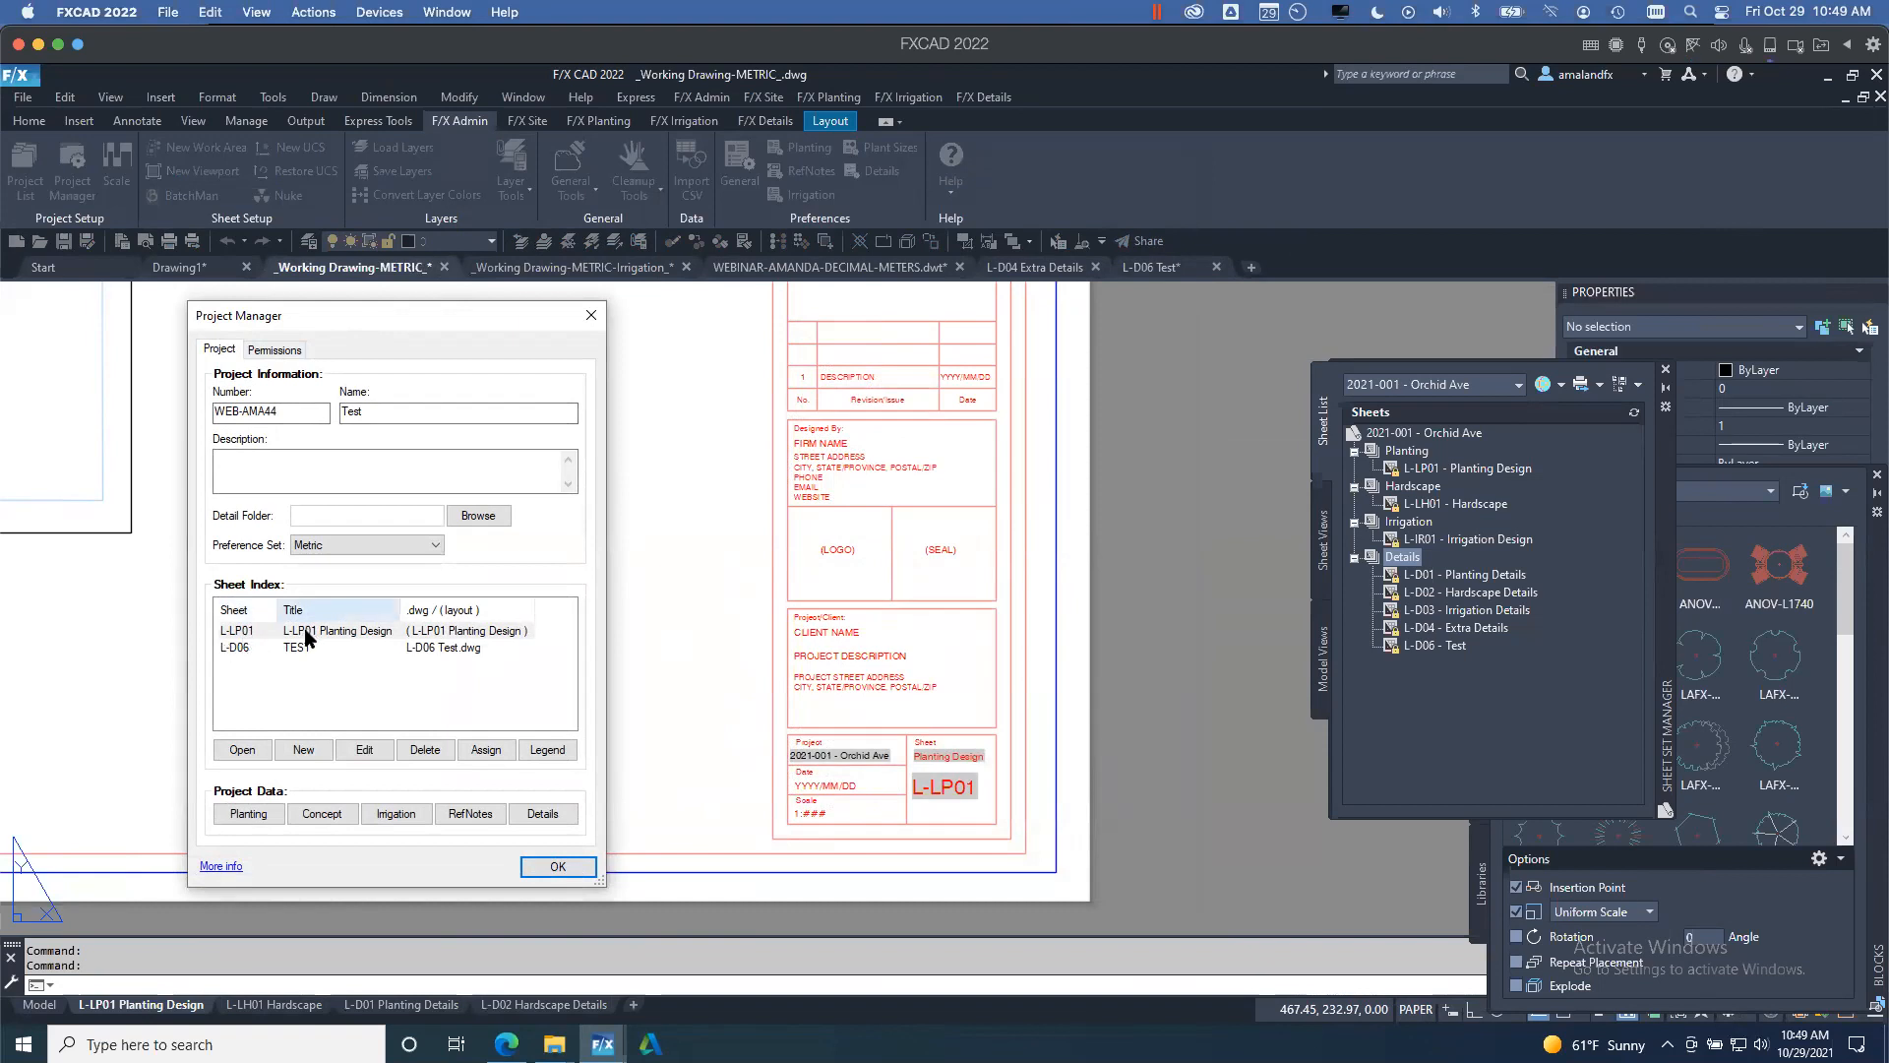
left_click(558, 867)
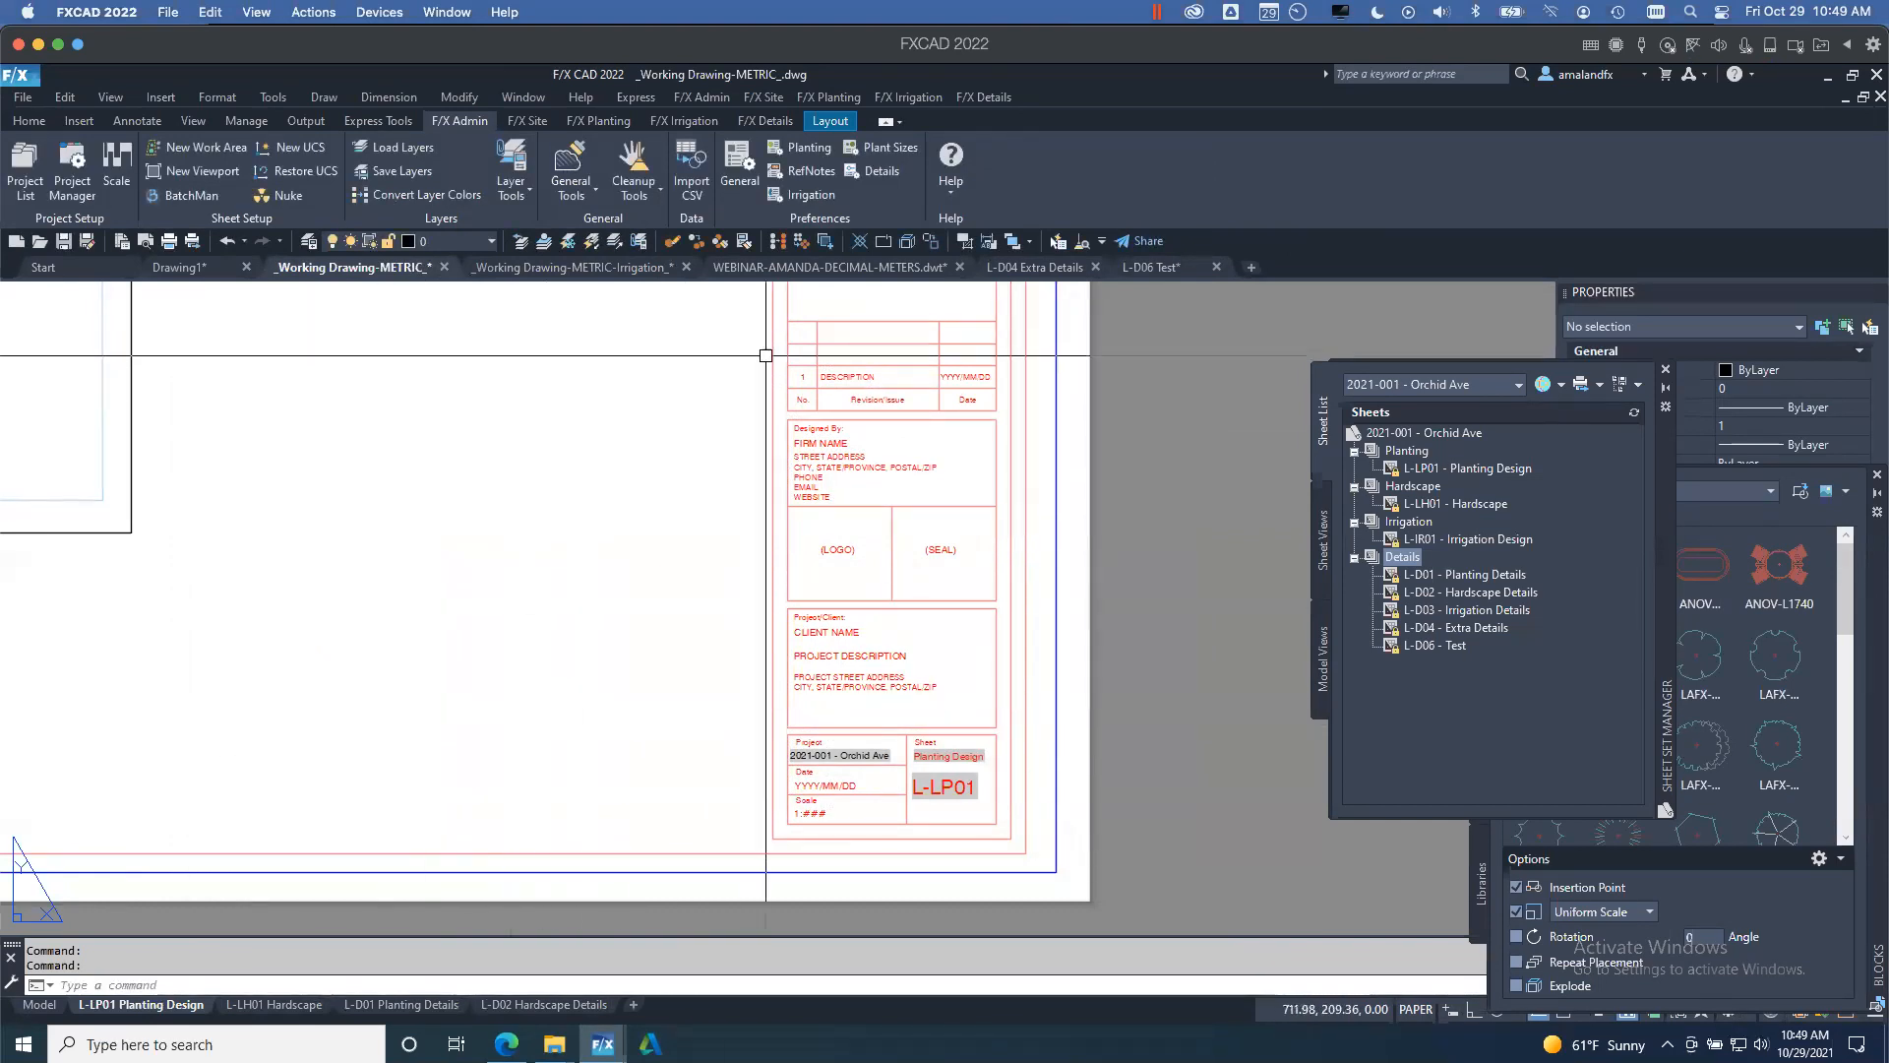
- Activate the L-D01 Planting Details layout and register it in the project's sheet index through the Project Manager
left_click(421, 1004)
scroll(631, 723, "down", 5)
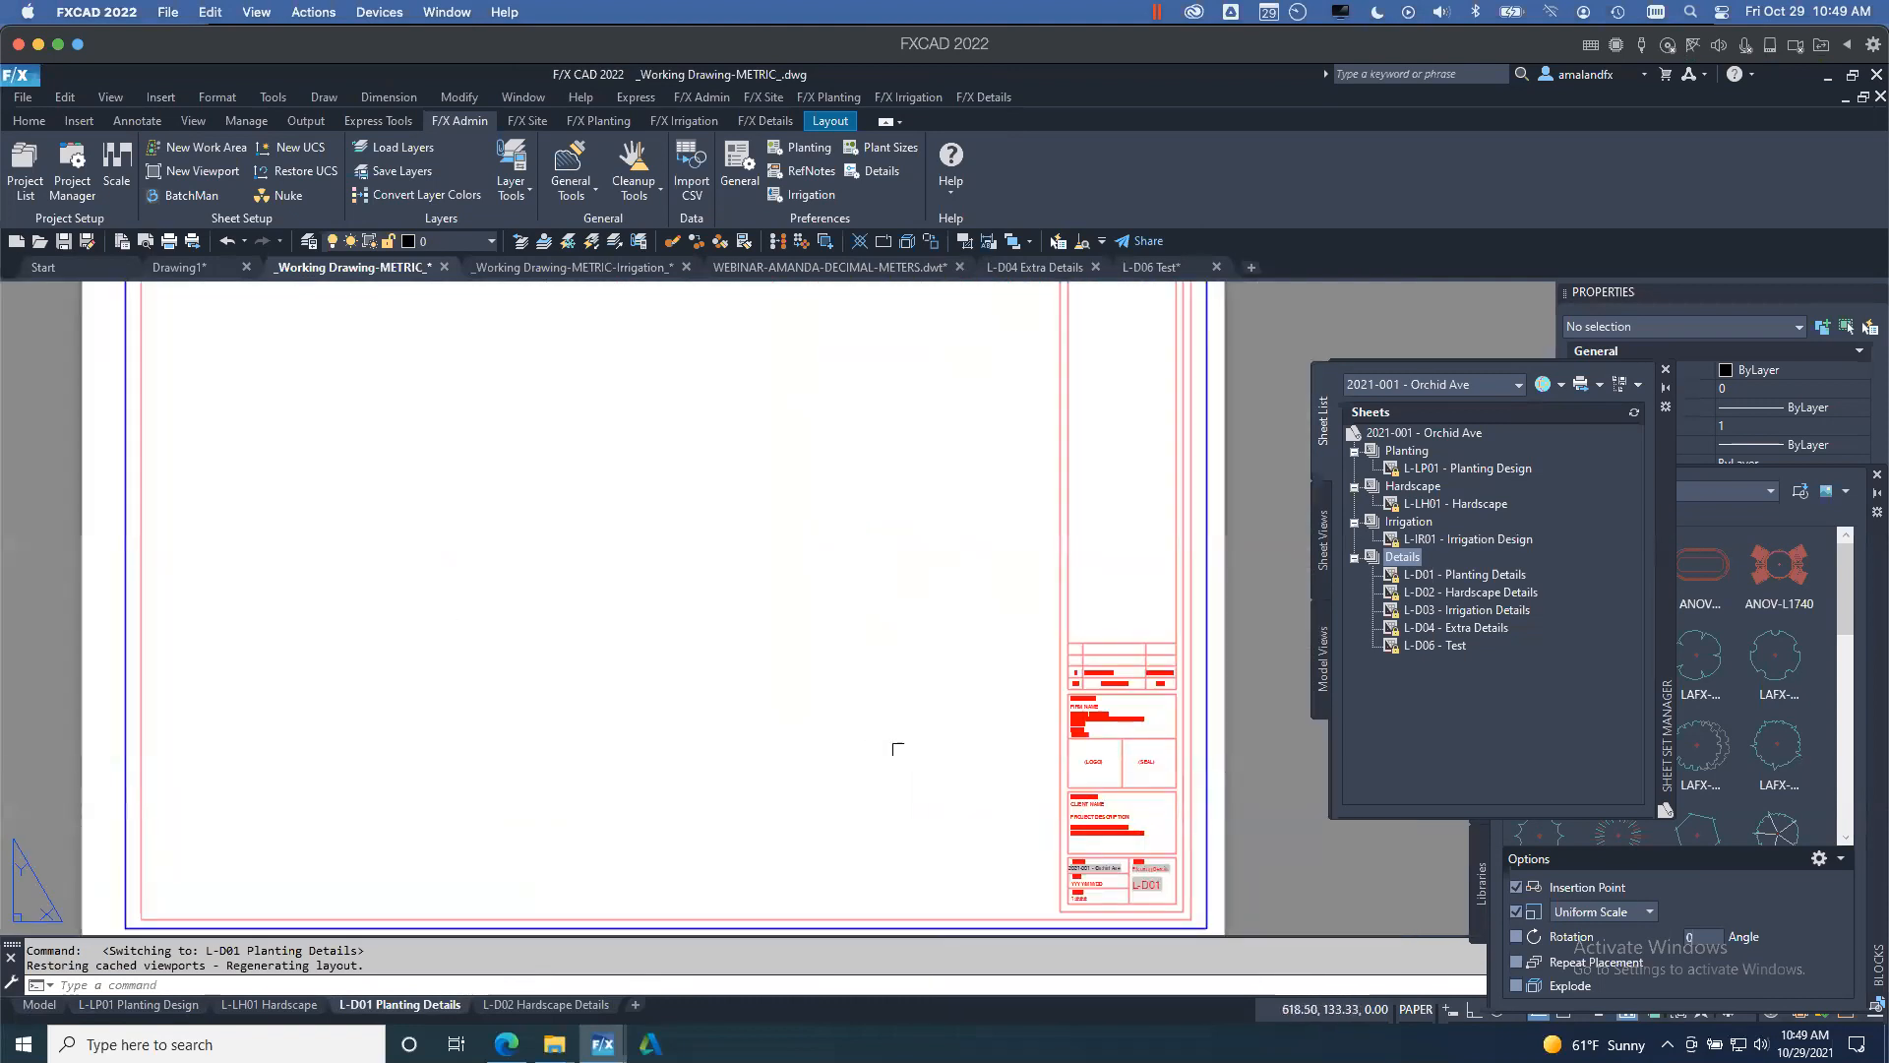
left_click(71, 161)
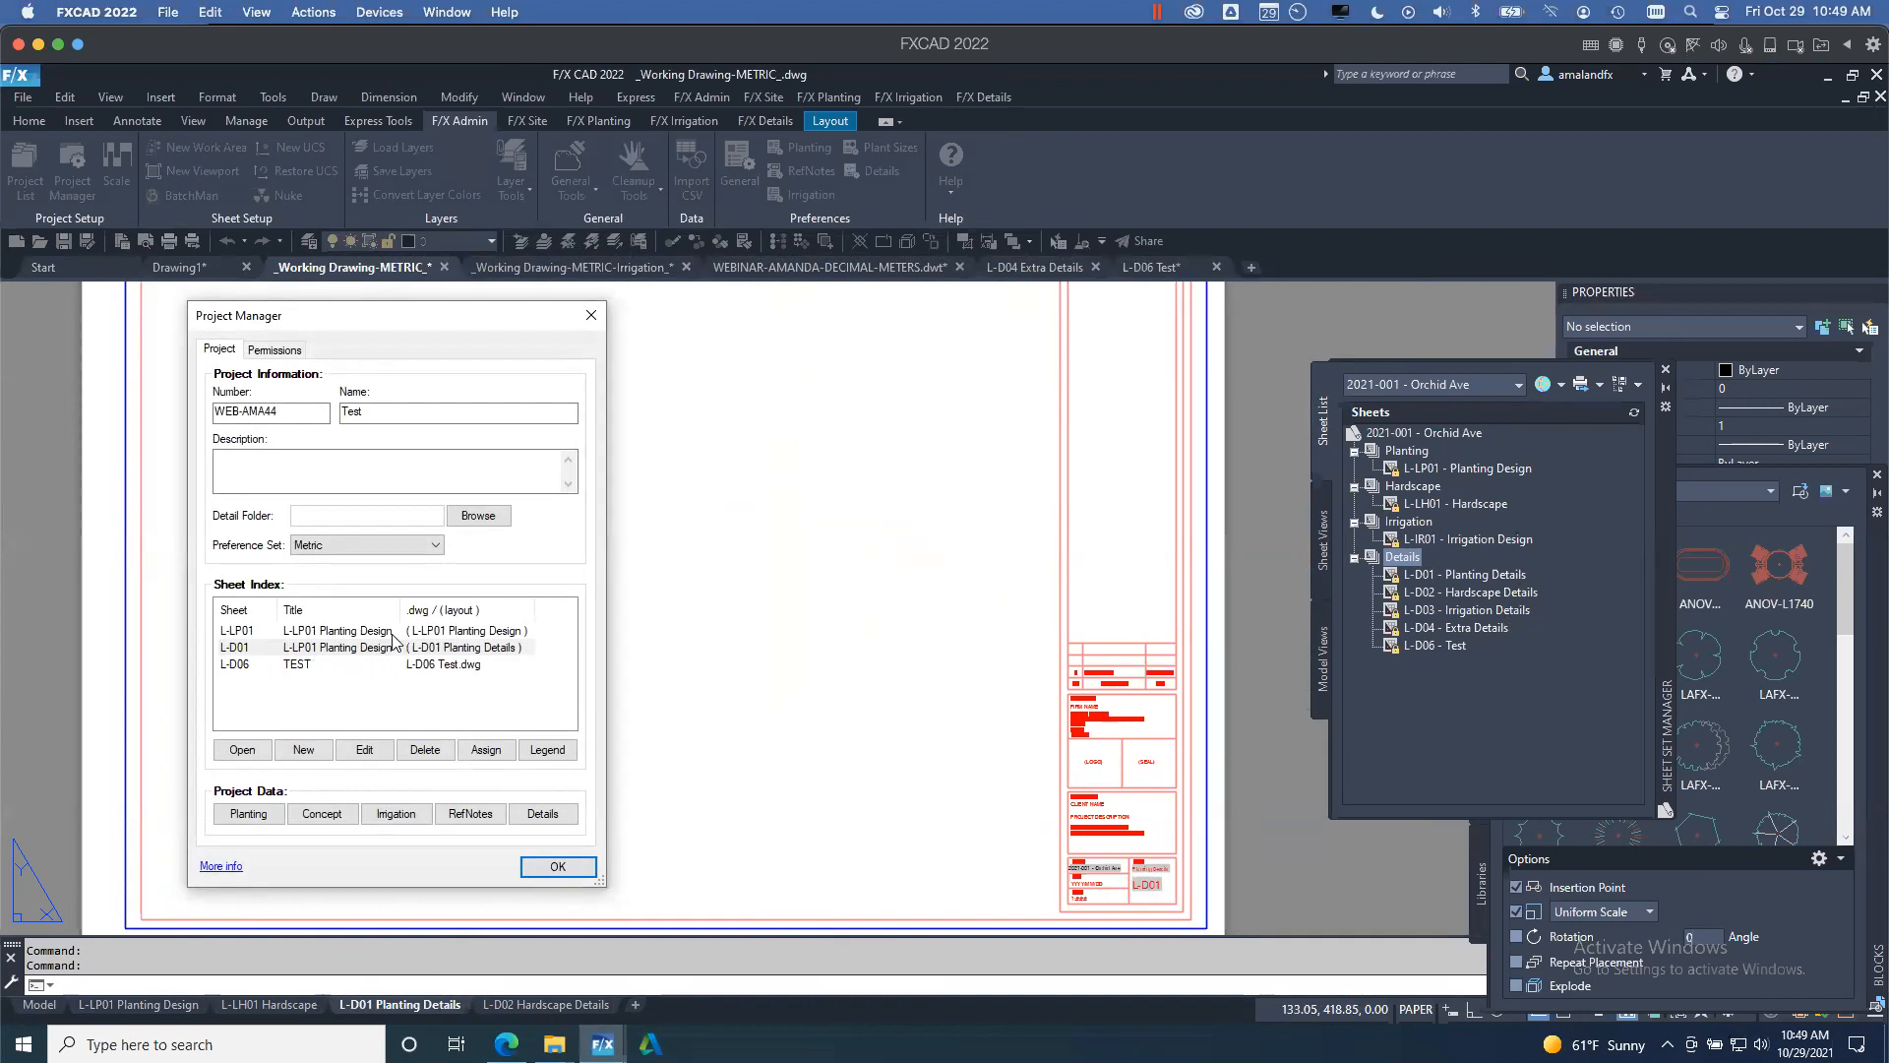
left_click(556, 866)
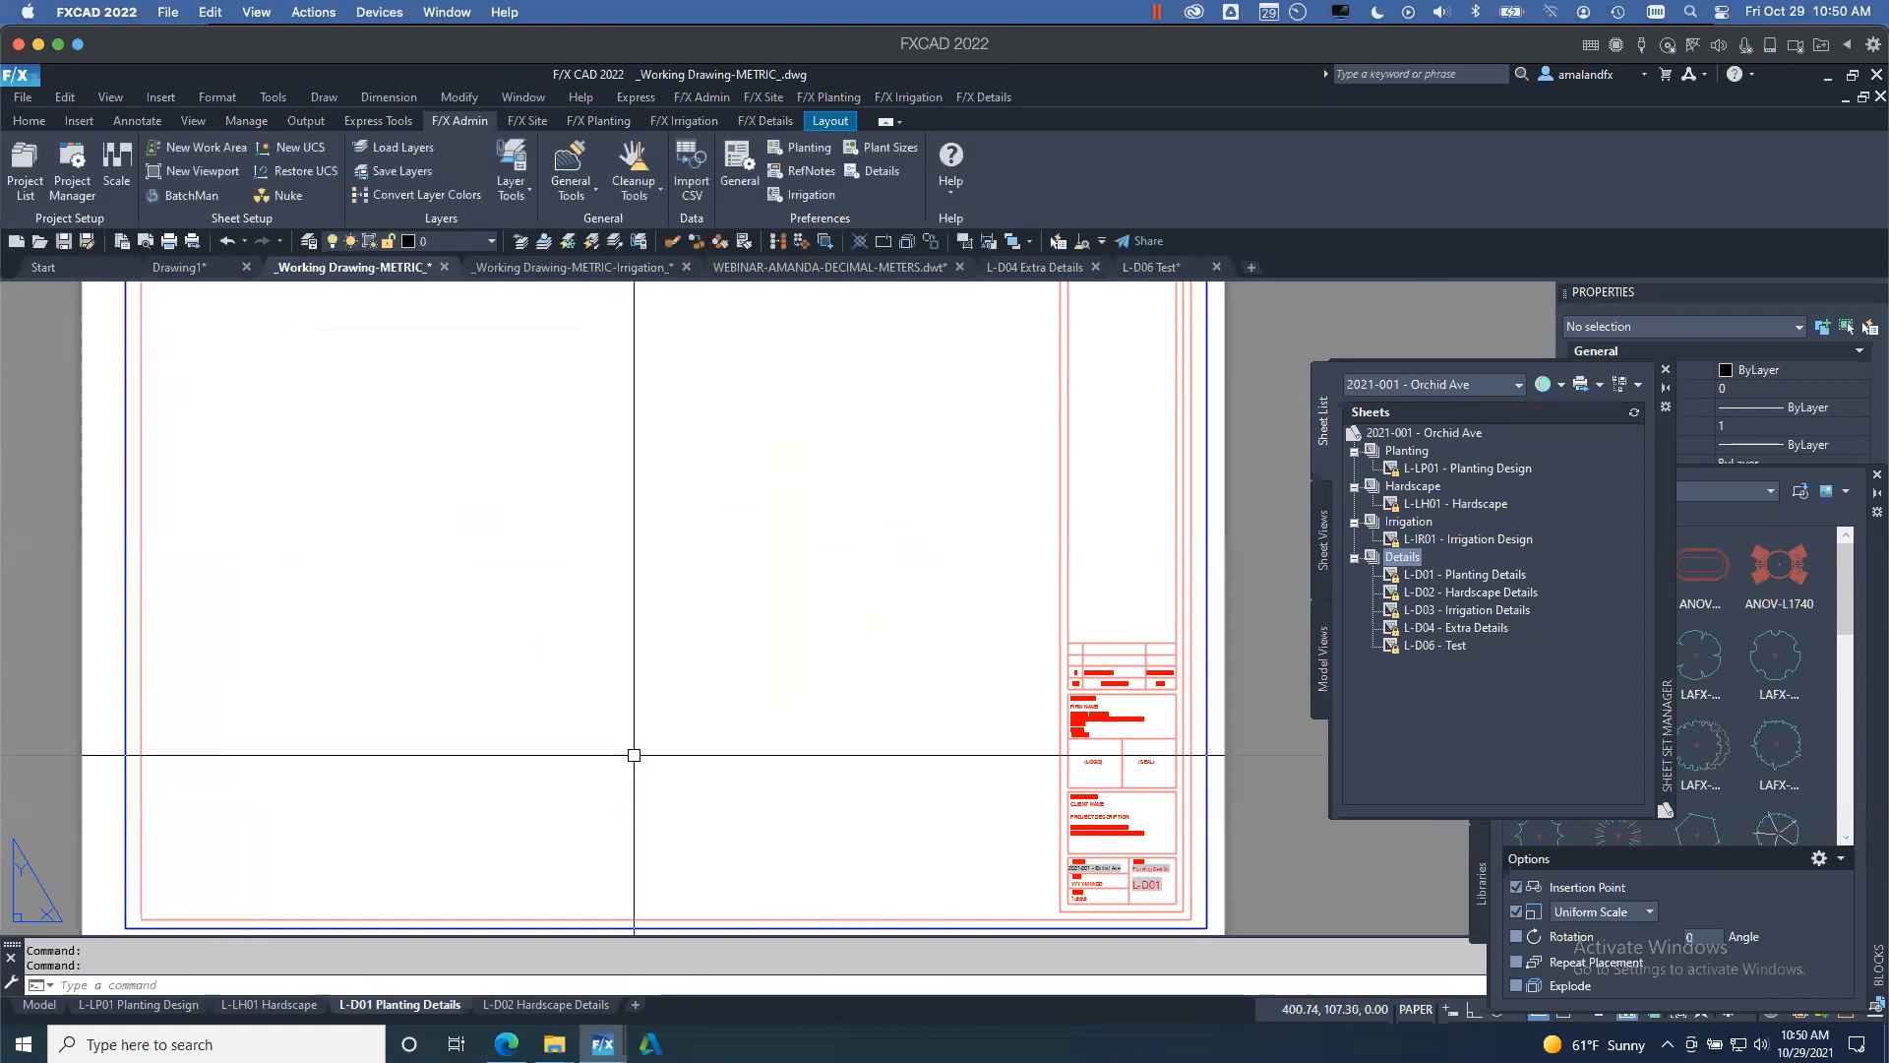
- Add standard tree planting detail 507, Tree on Slope (Existing Soil Modified), from the F/X Detail Library to the project
scroll(978, 640, "down", 3)
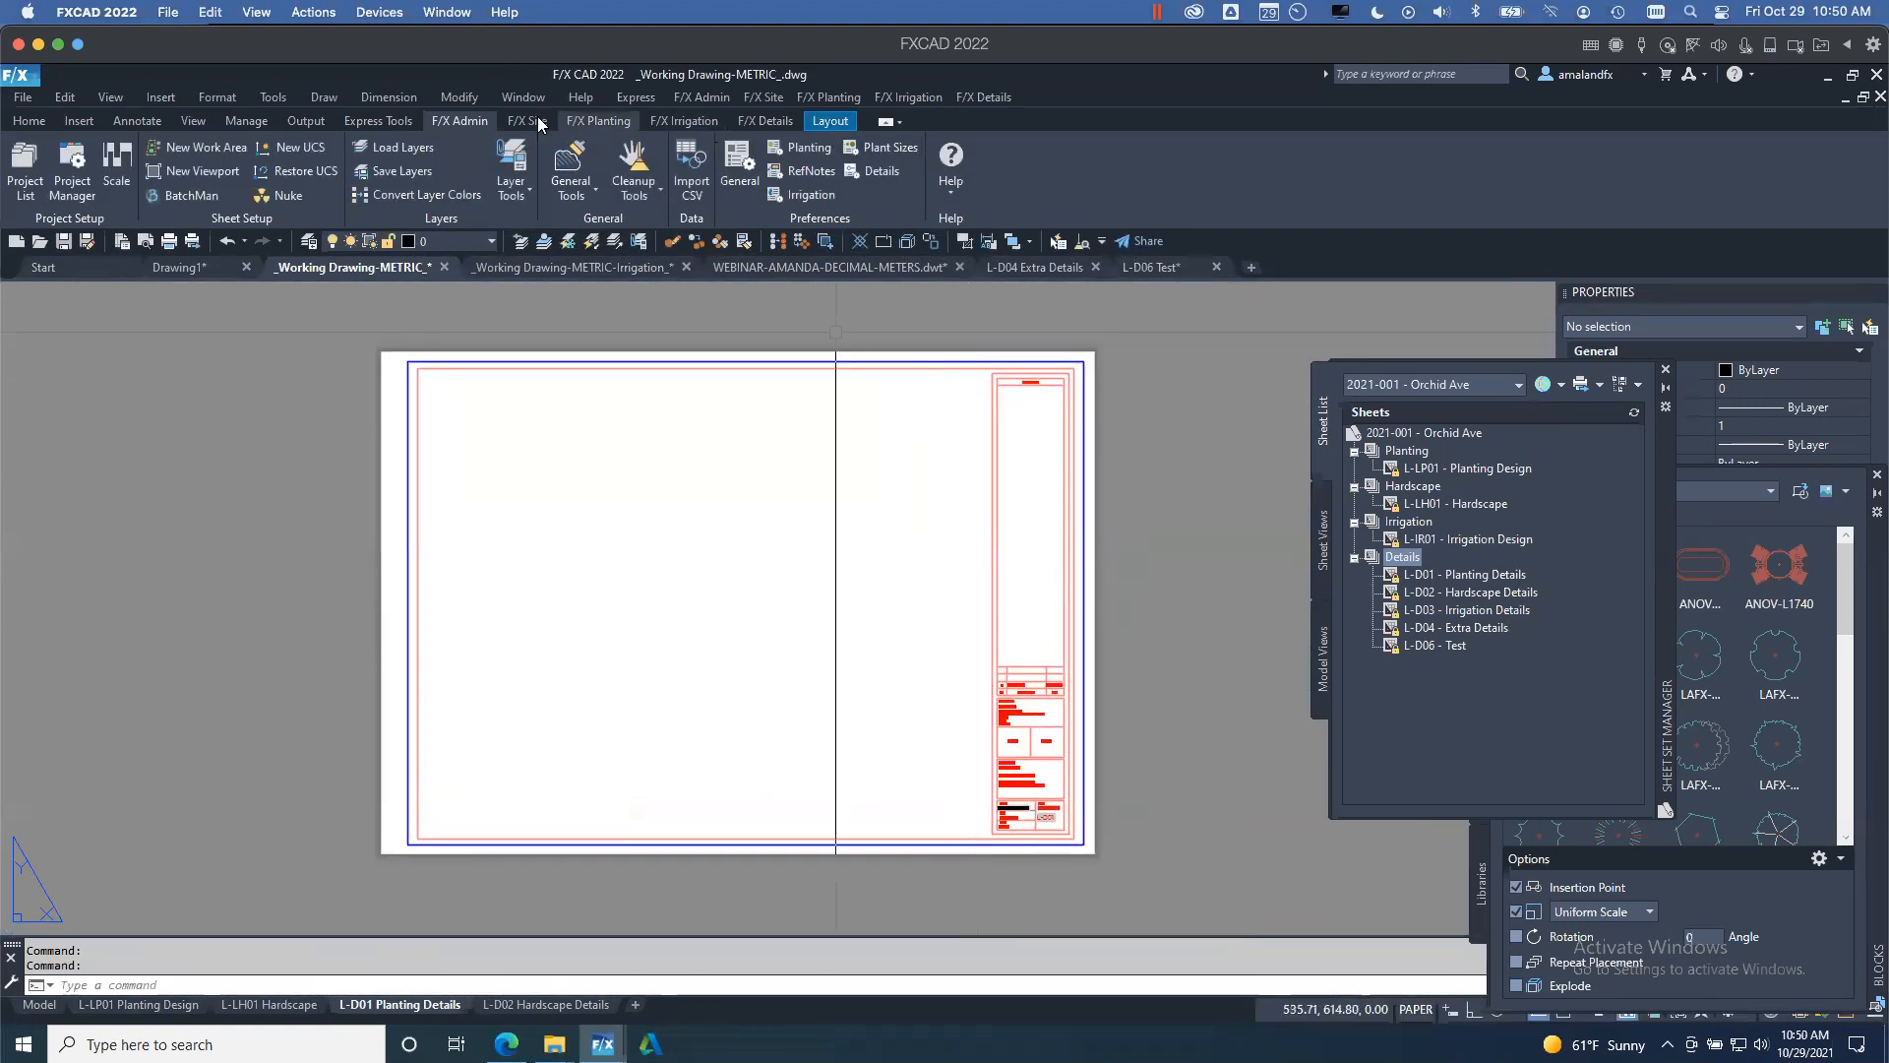
left_click(764, 120)
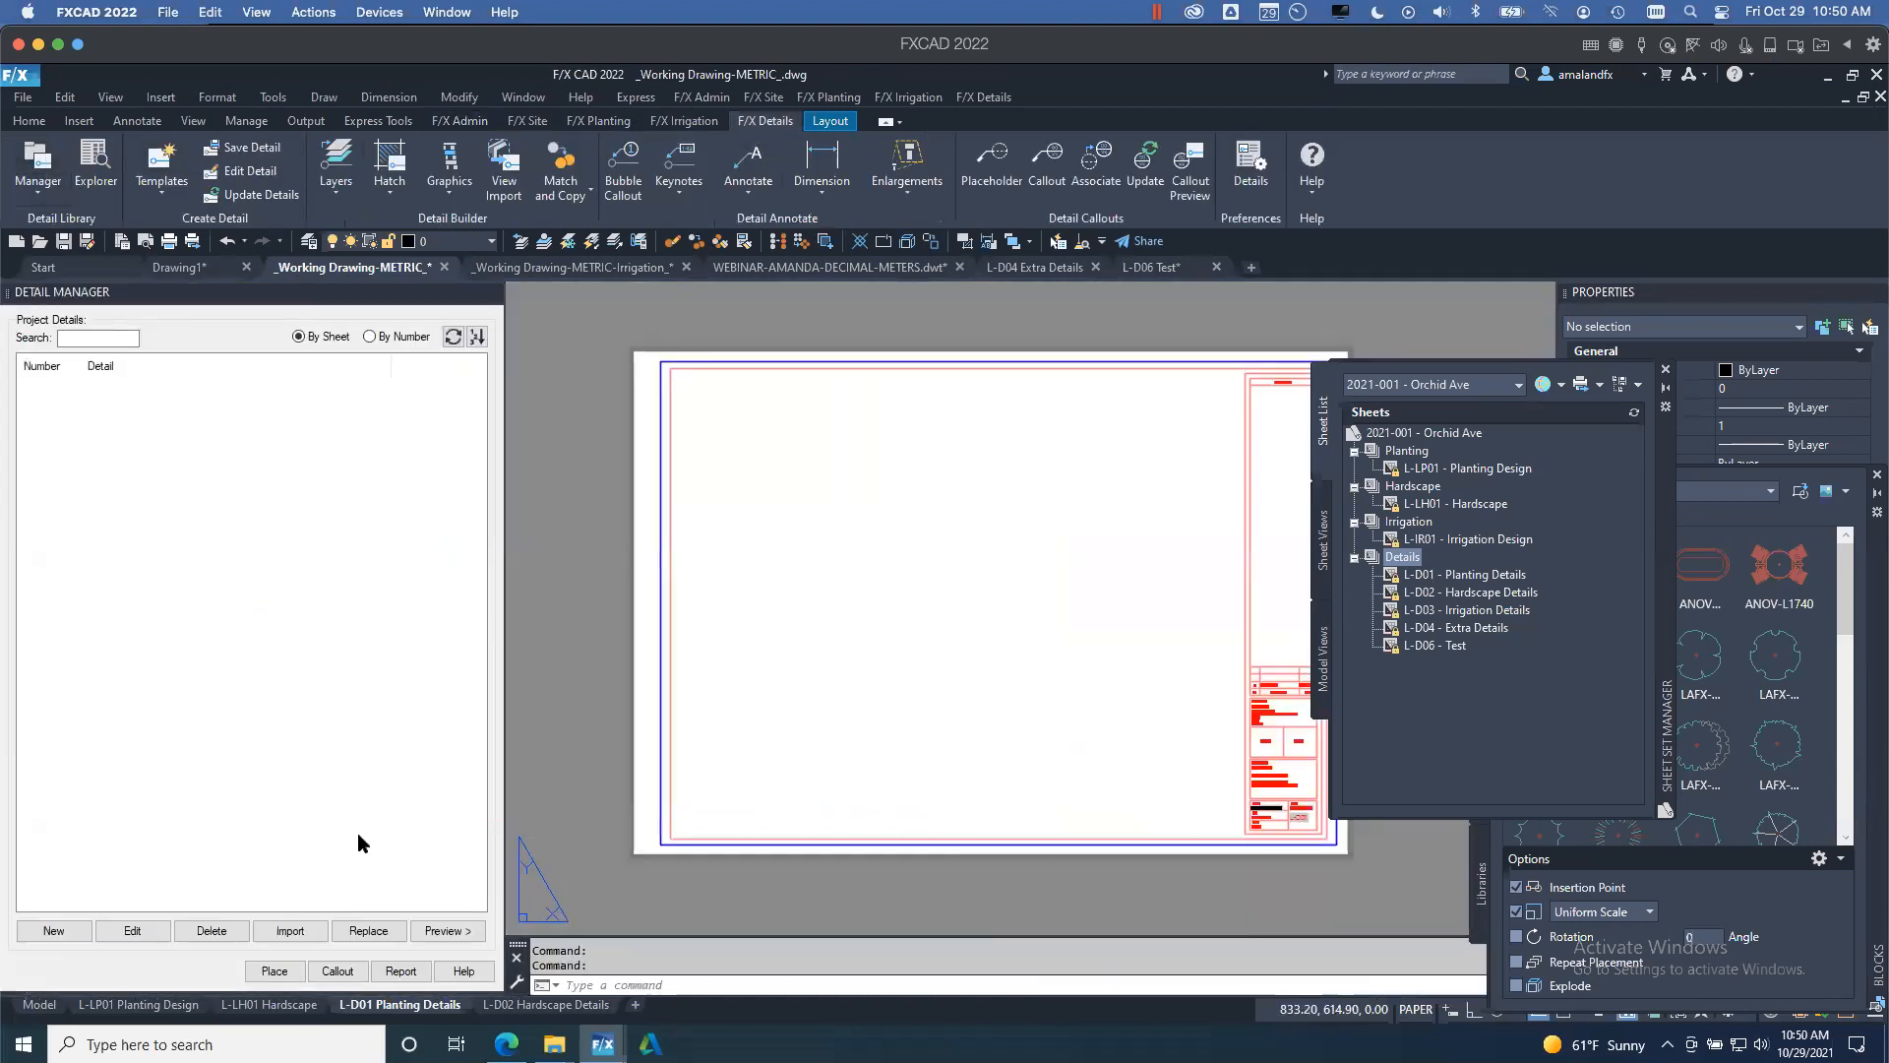
left_click(75, 934)
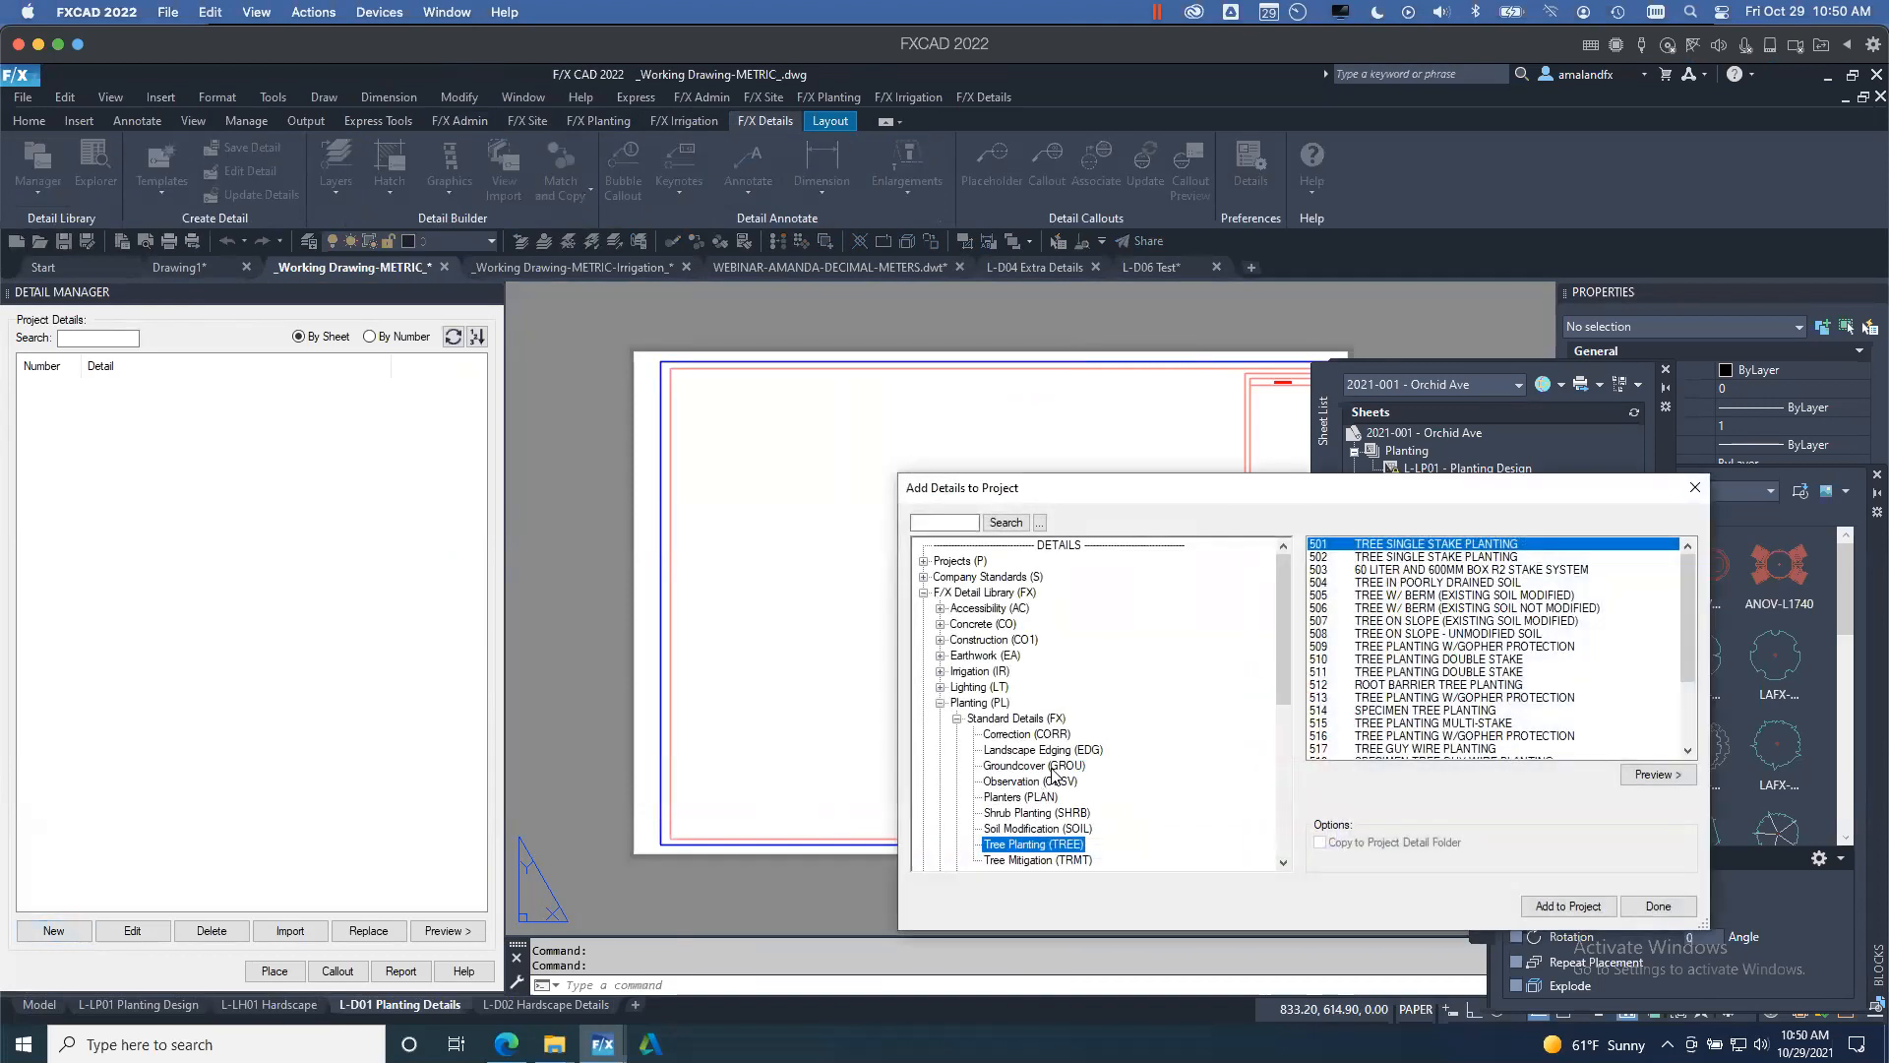
left_click(1414, 622)
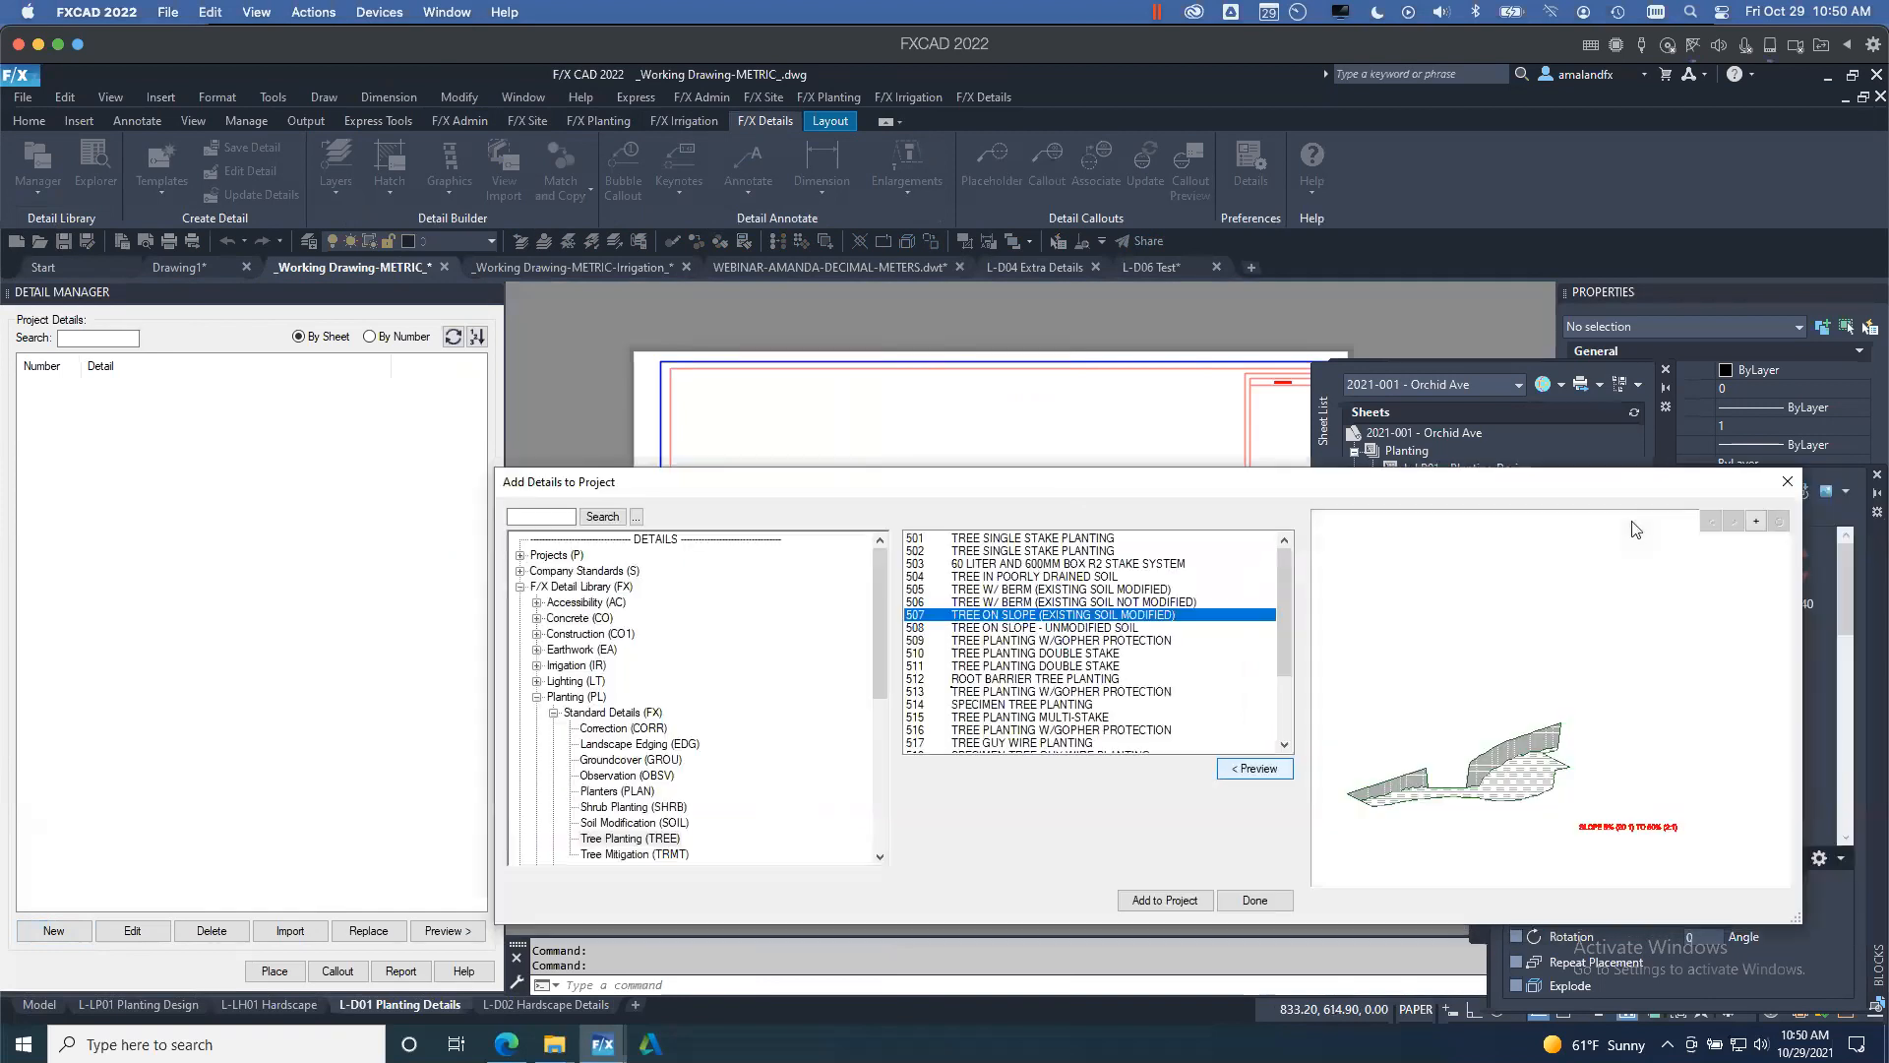
left_click_drag(1583, 482, 1458, 439)
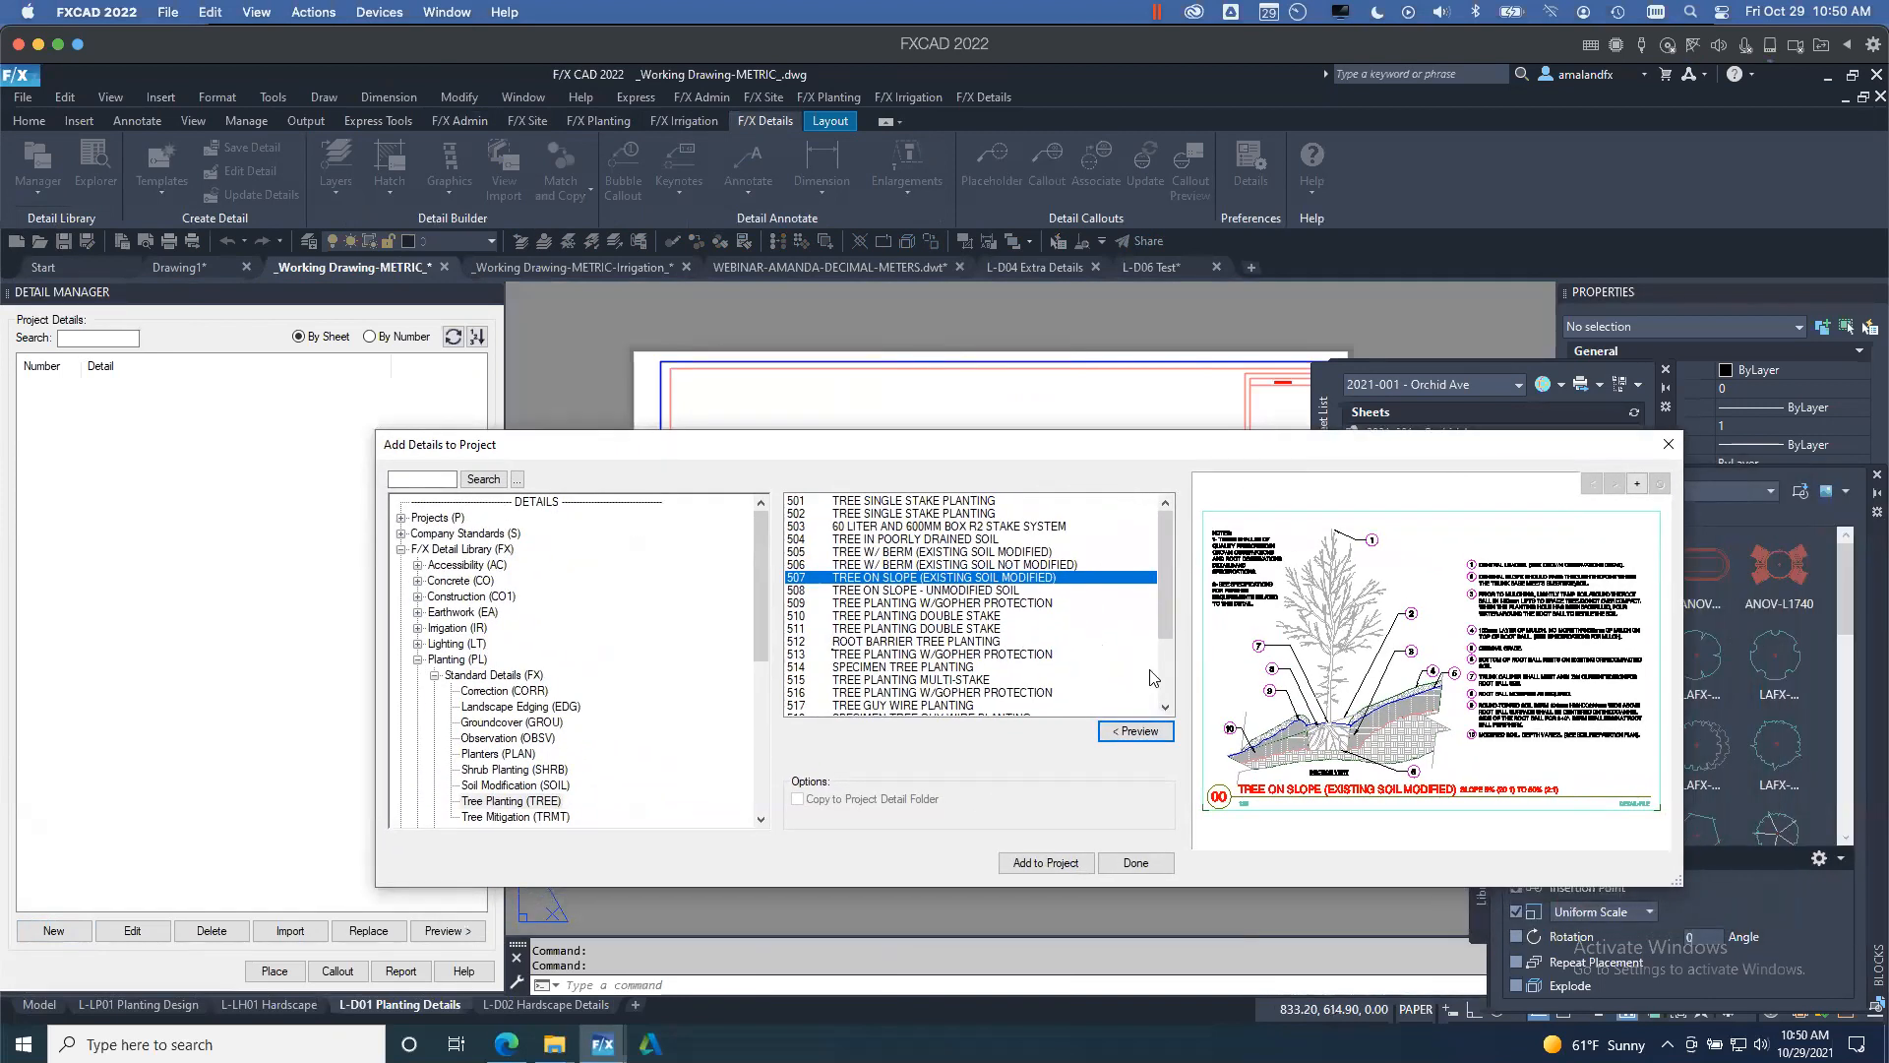
left_click(1061, 866)
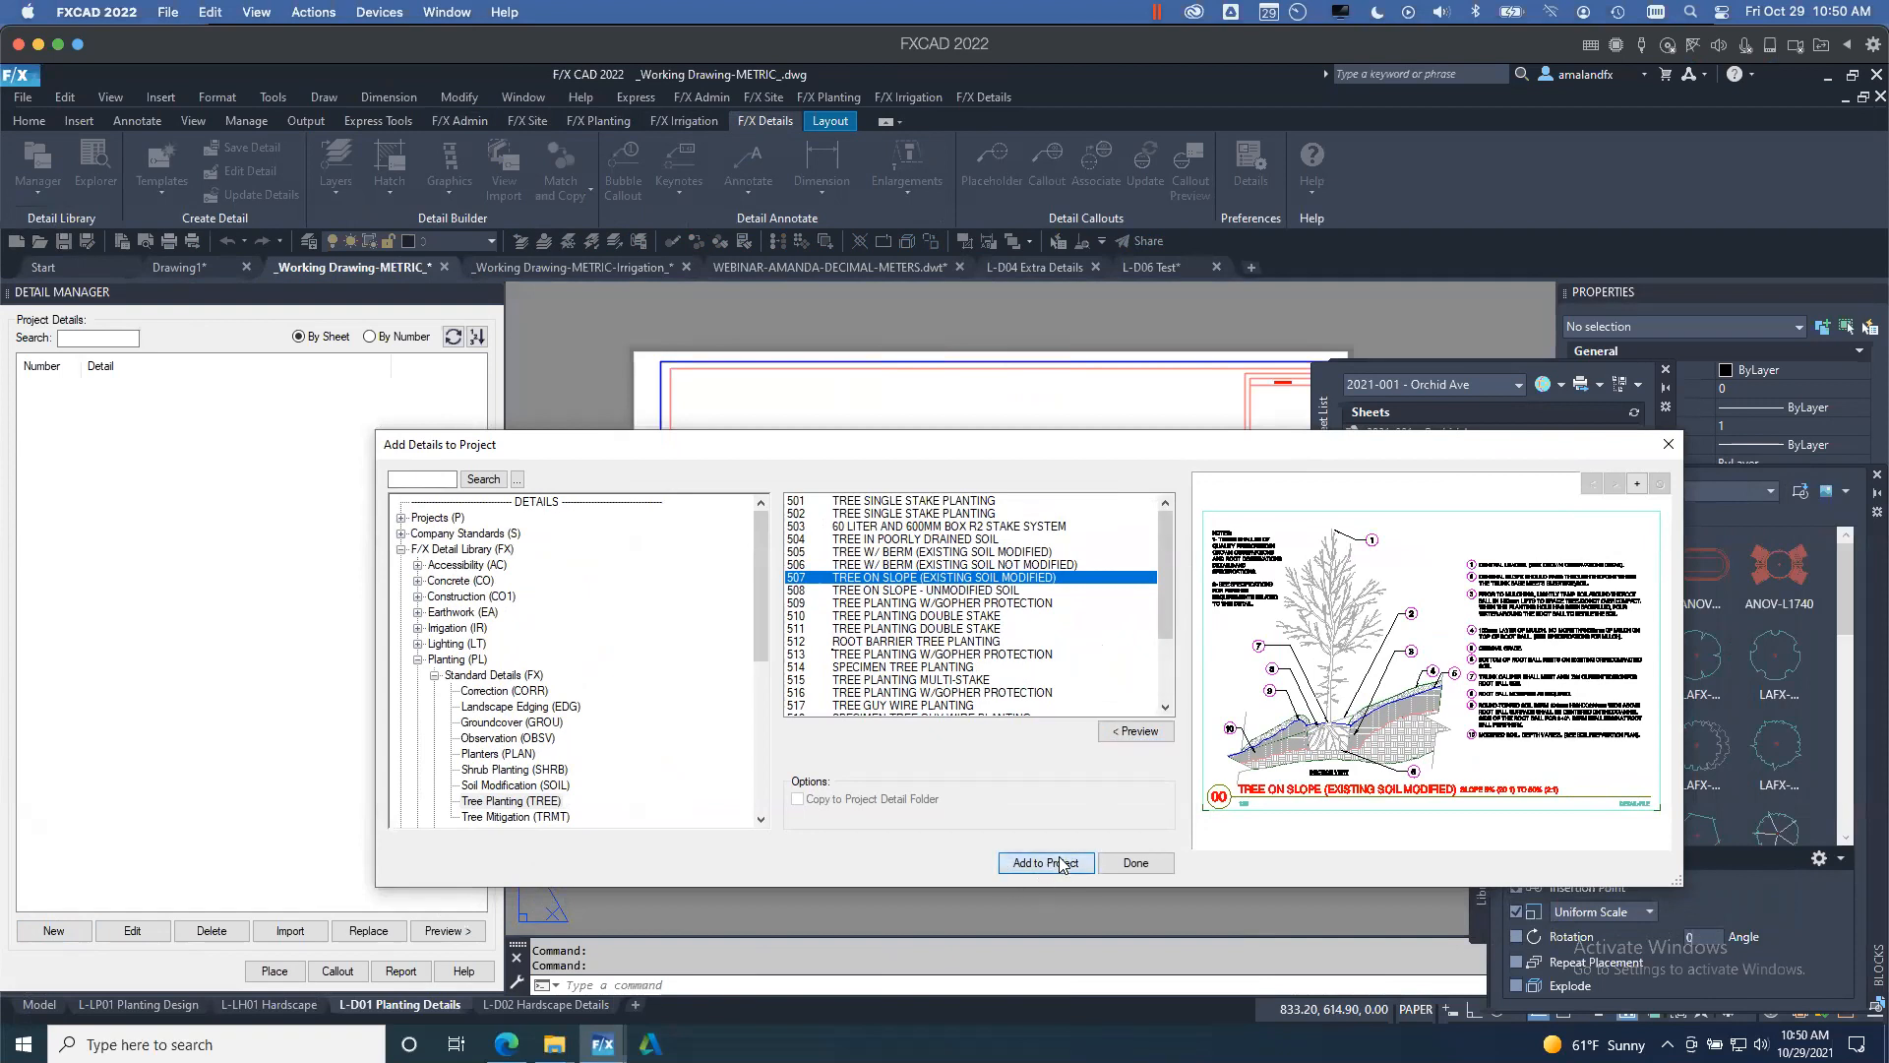
left_click(1140, 864)
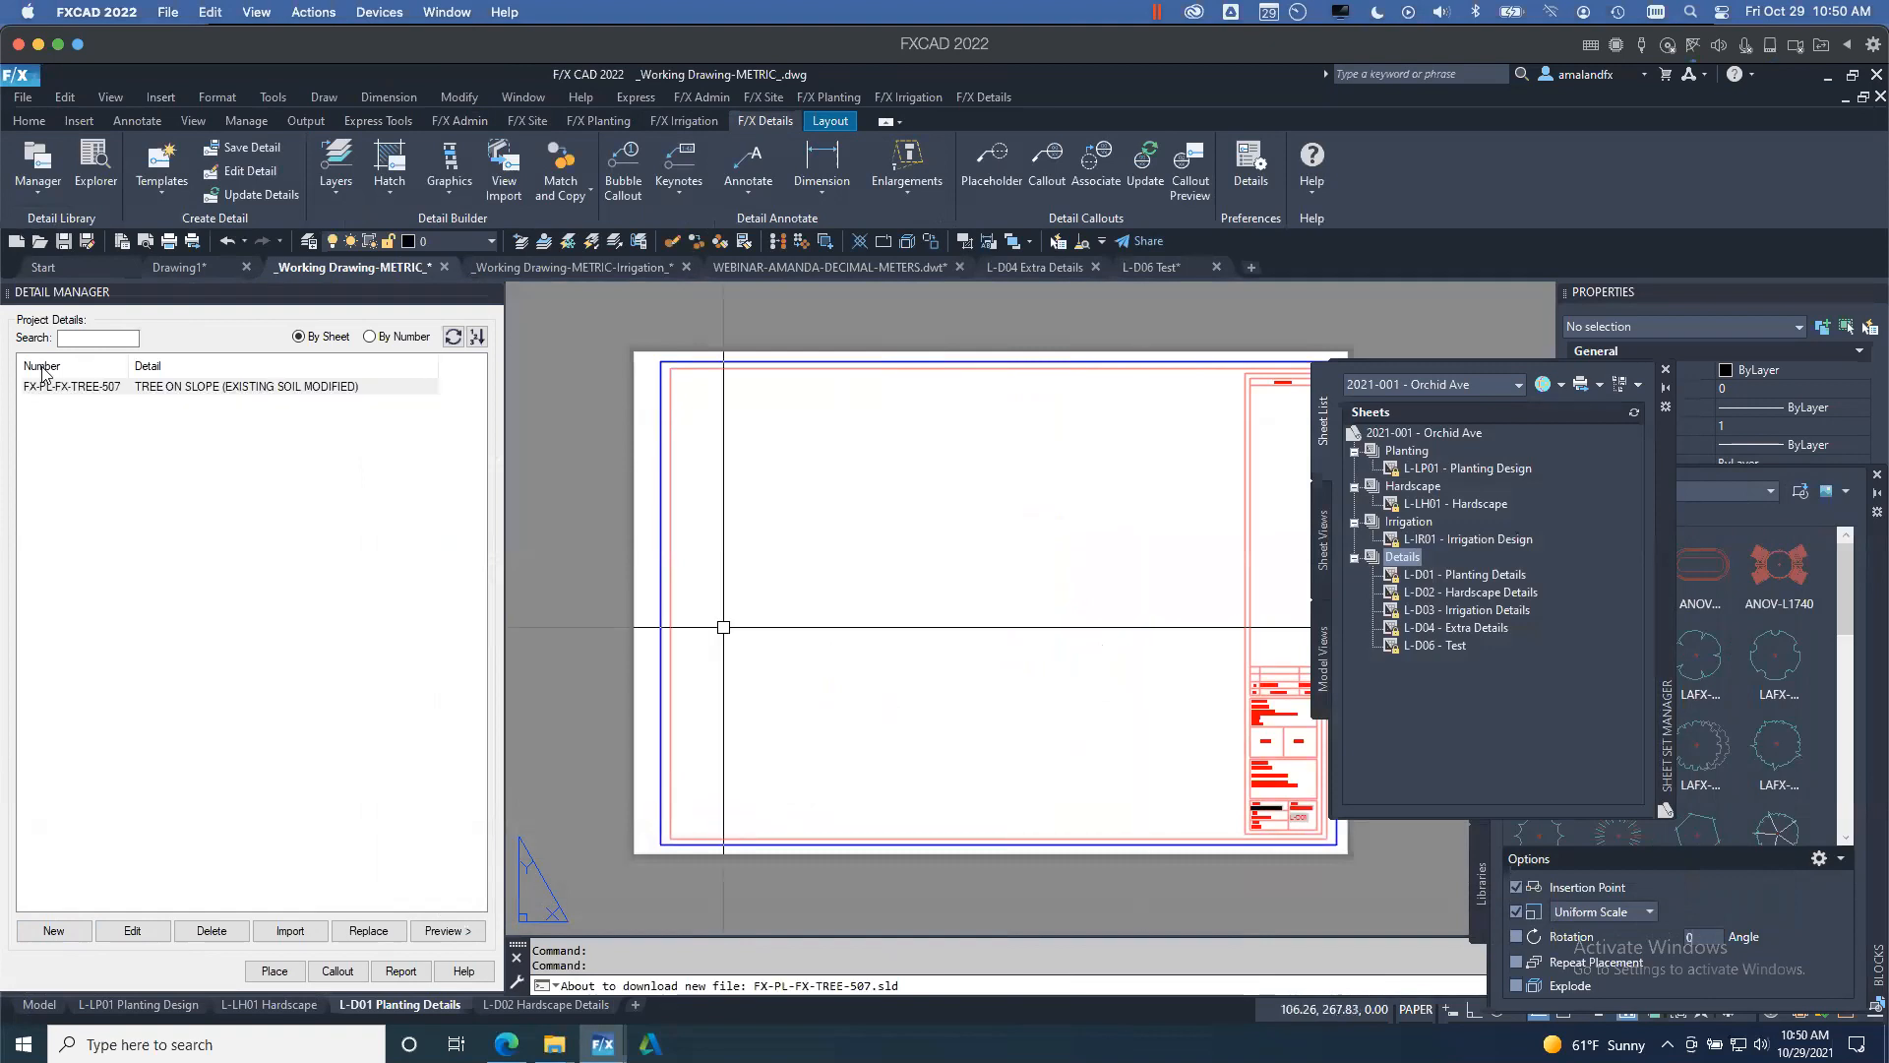
- Place the Tree on Slope detail as number 1 in the upper-left corner of the L-D01 Planting Details sheet
left_click(71, 388)
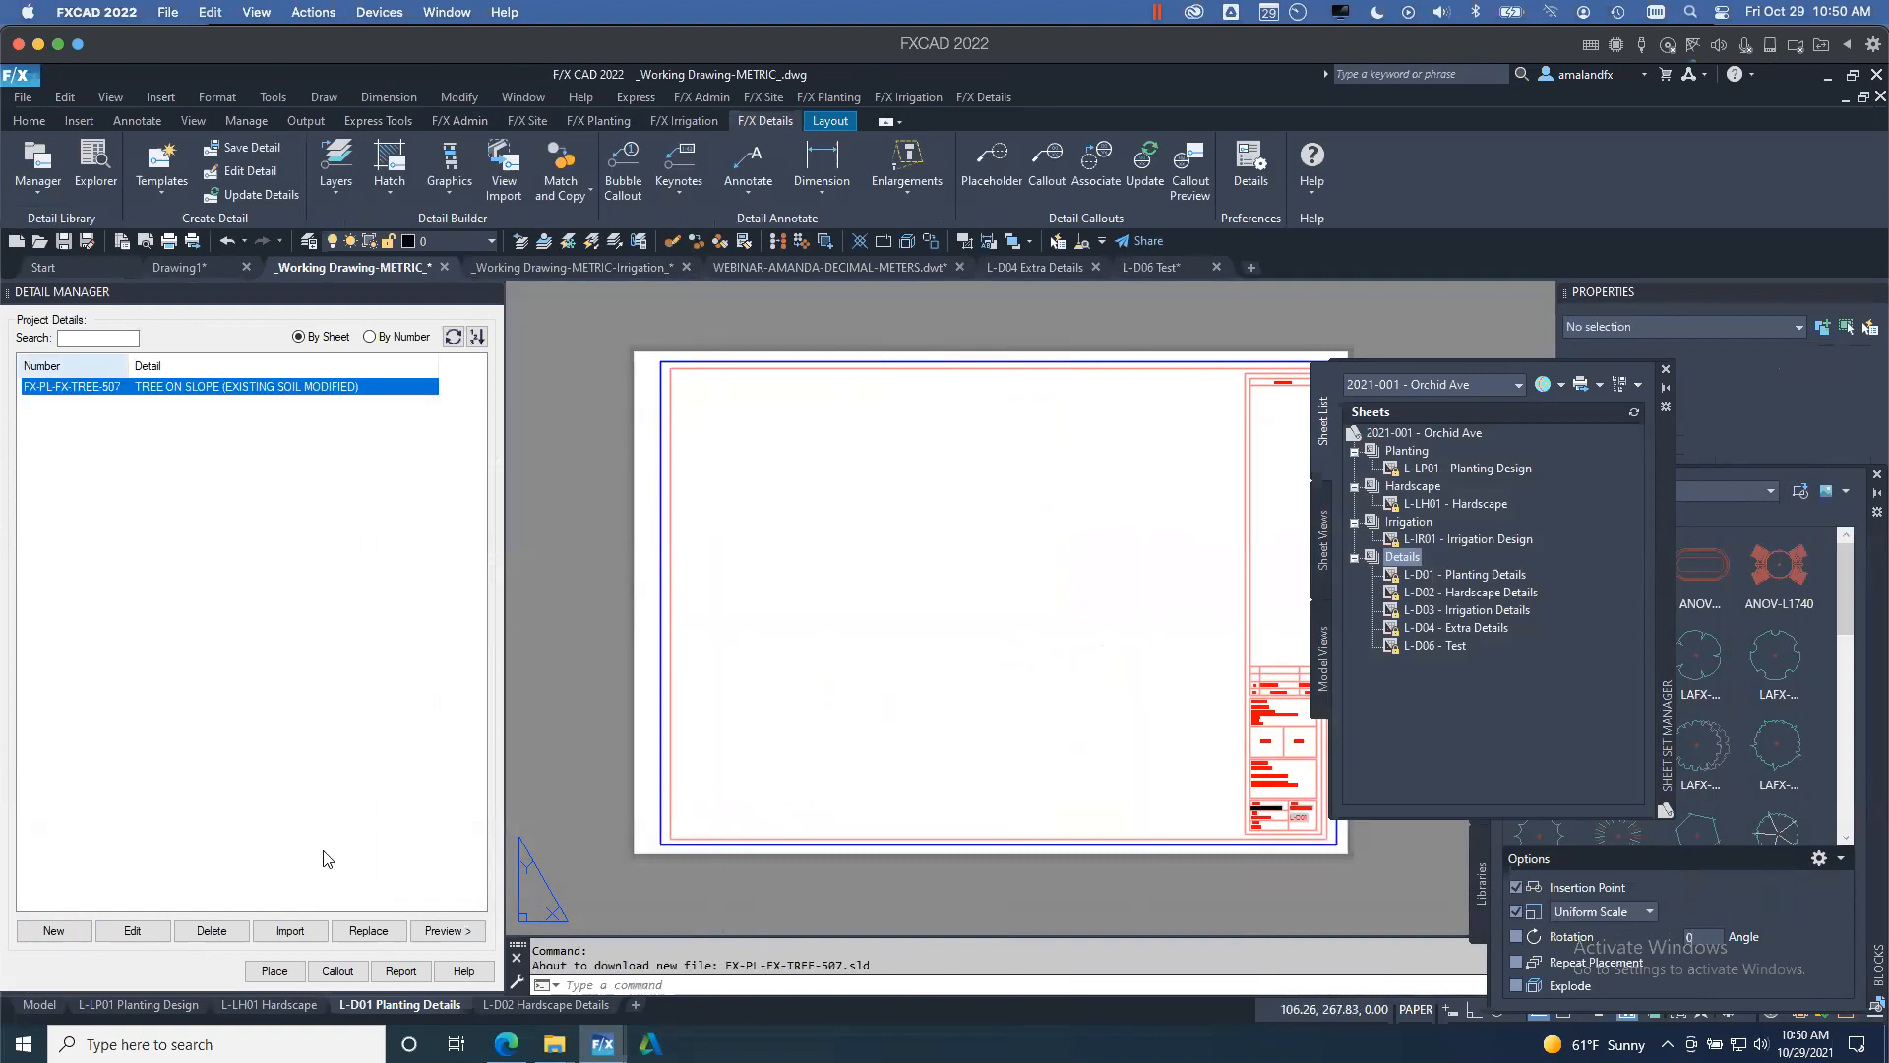
left_click(275, 971)
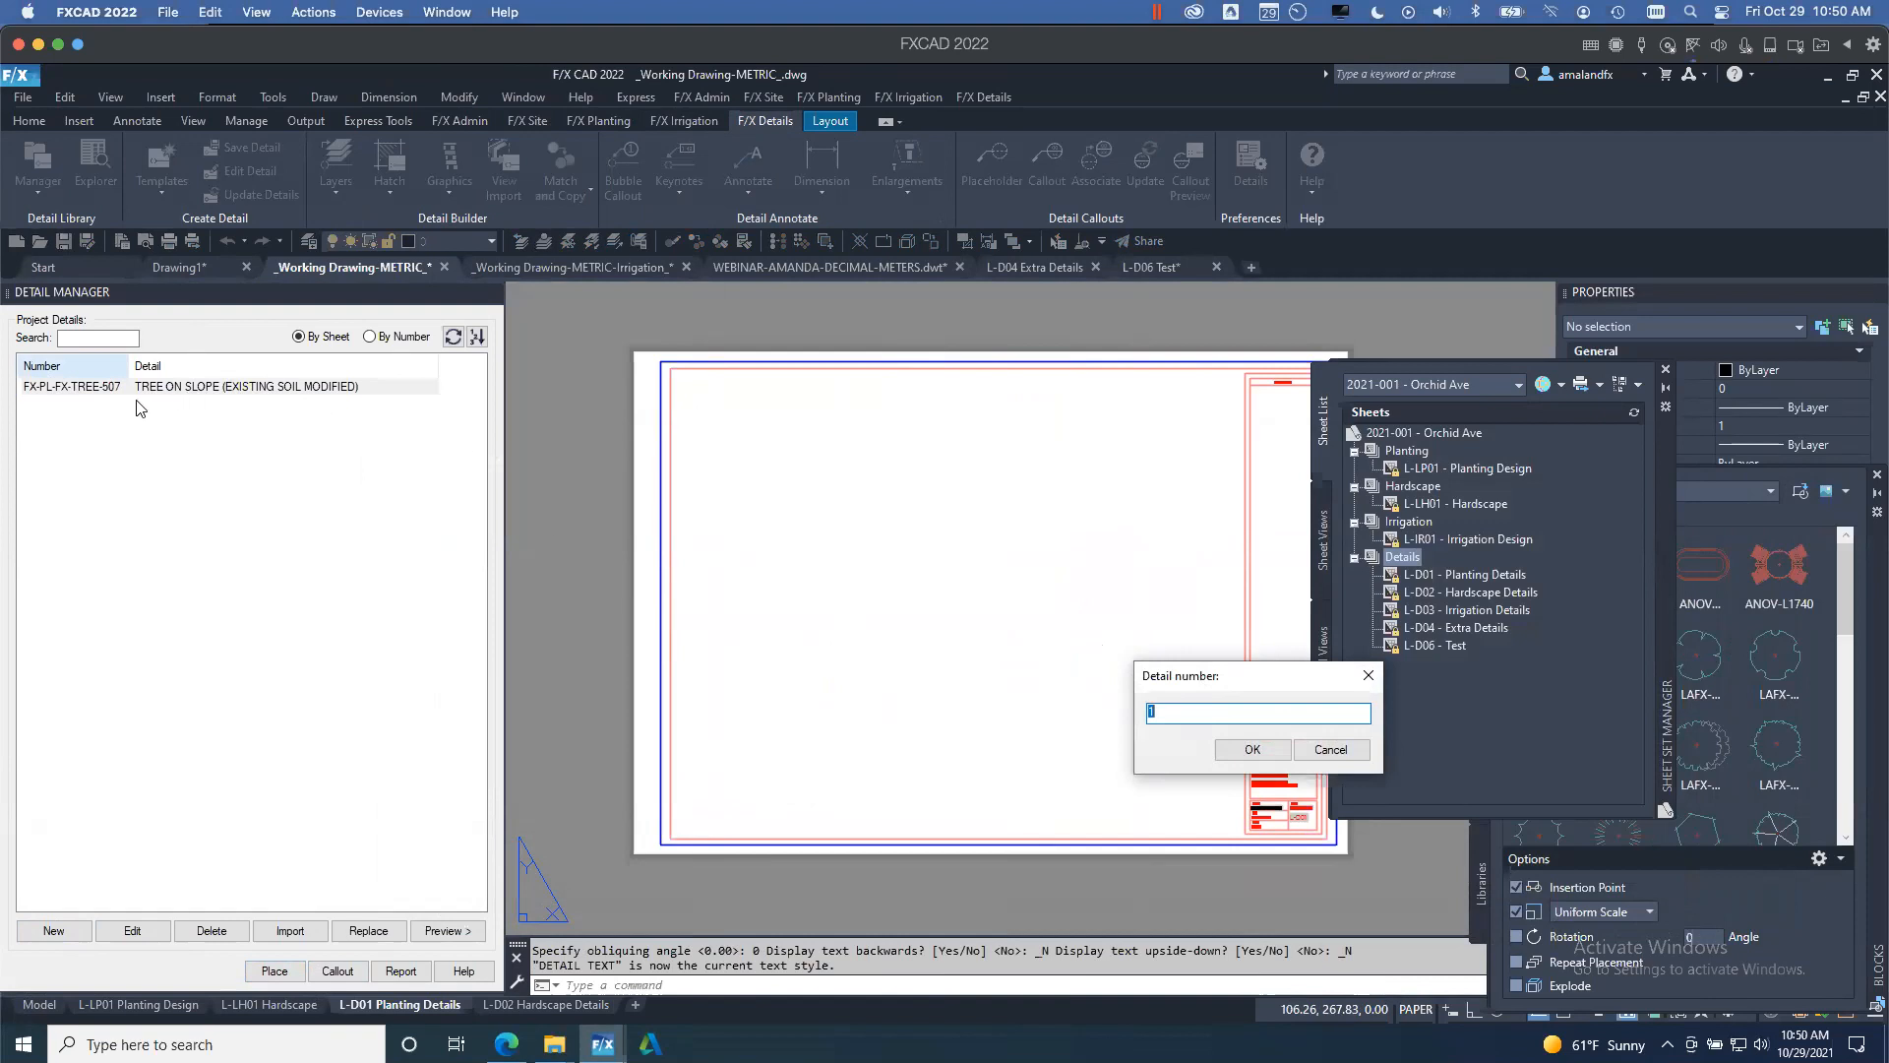
left_click(1236, 748)
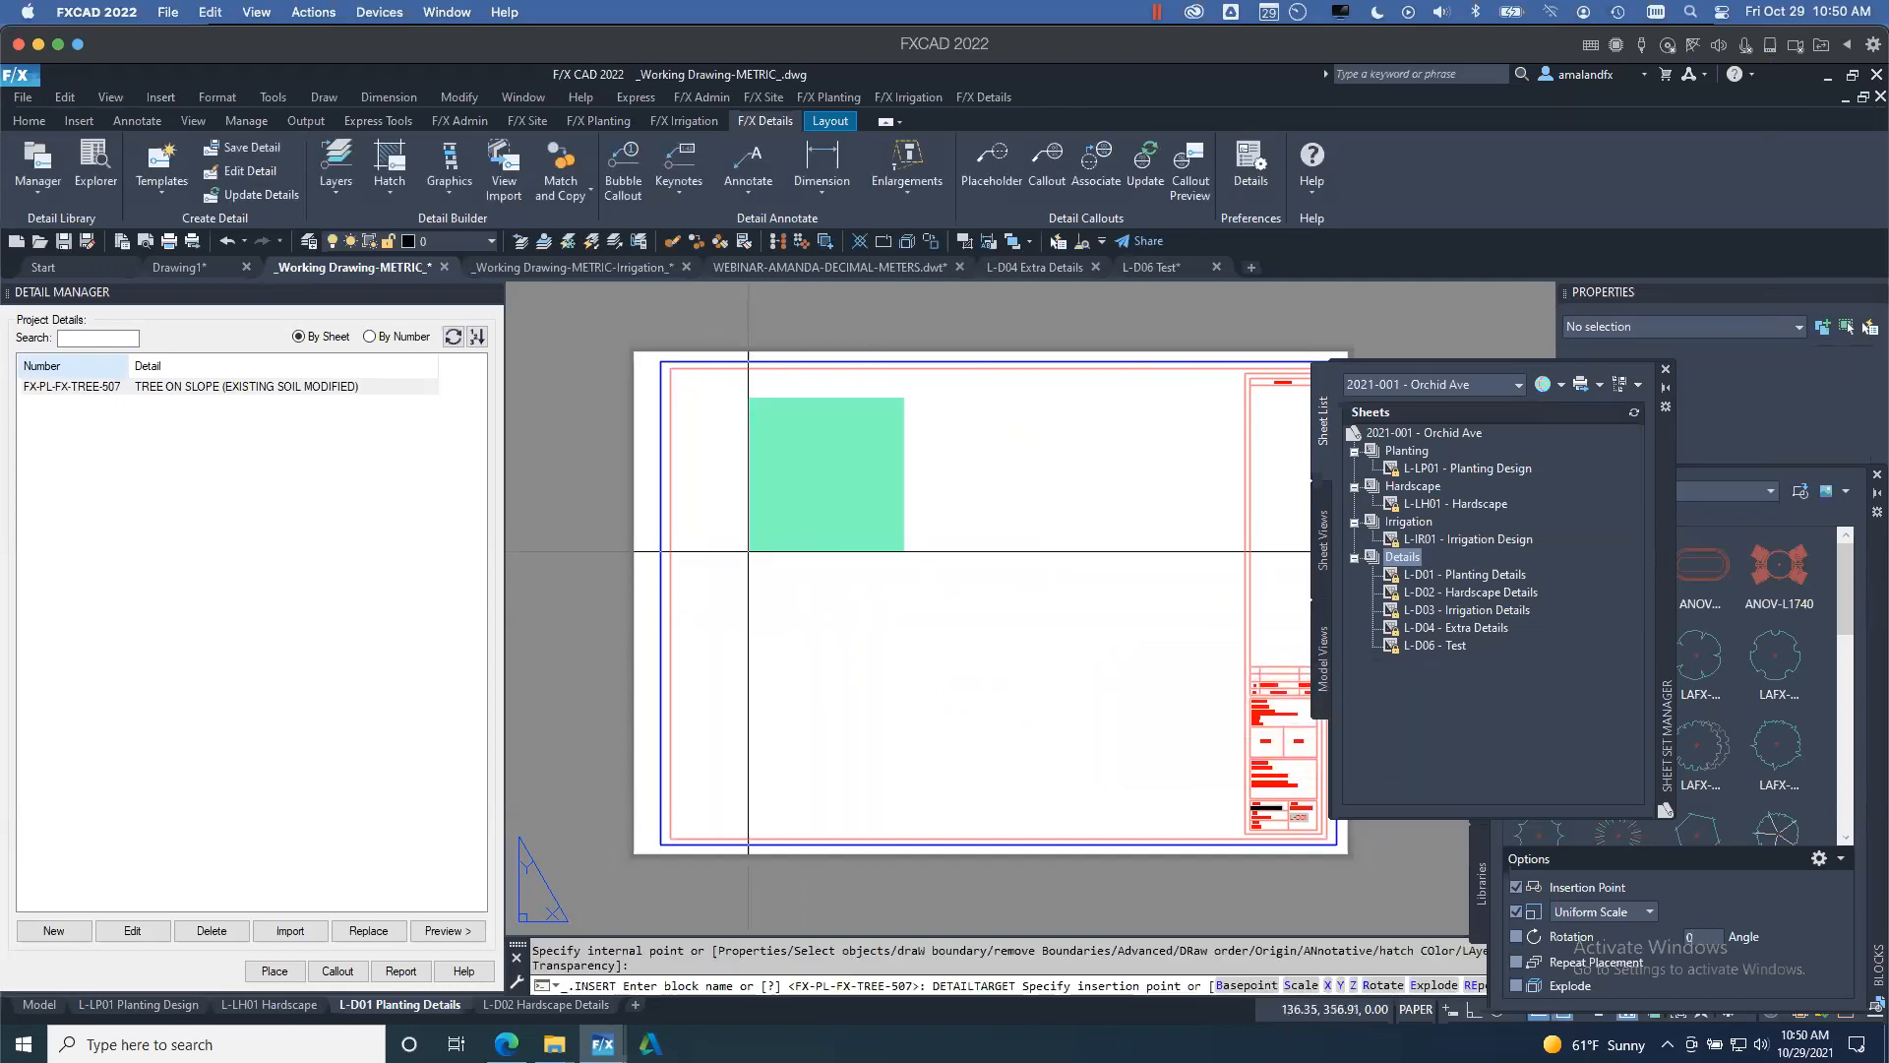
left_click(676, 530)
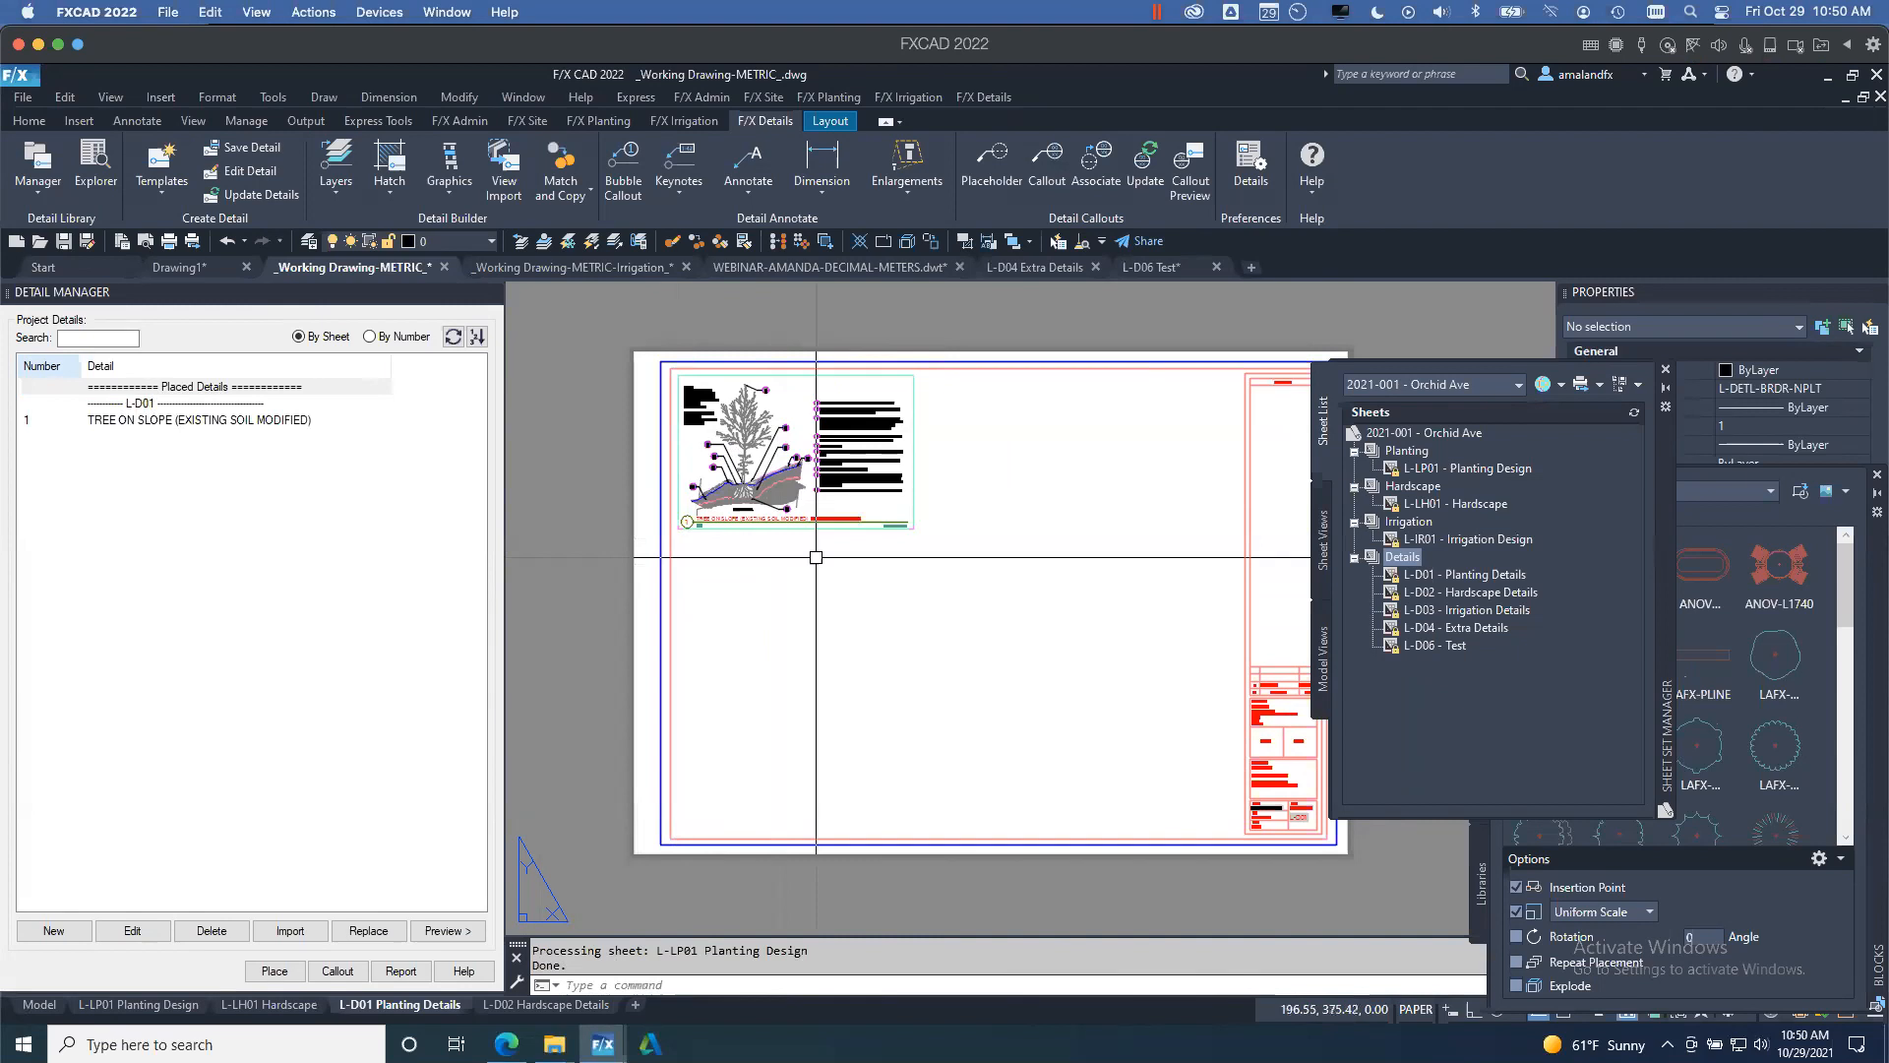
- Place a detail callout for Tree on Slope (Existing Soil Modified) on the L-LP01 layout, its arrow pointing at the planting plan's sloped edge
left_click(175, 1006)
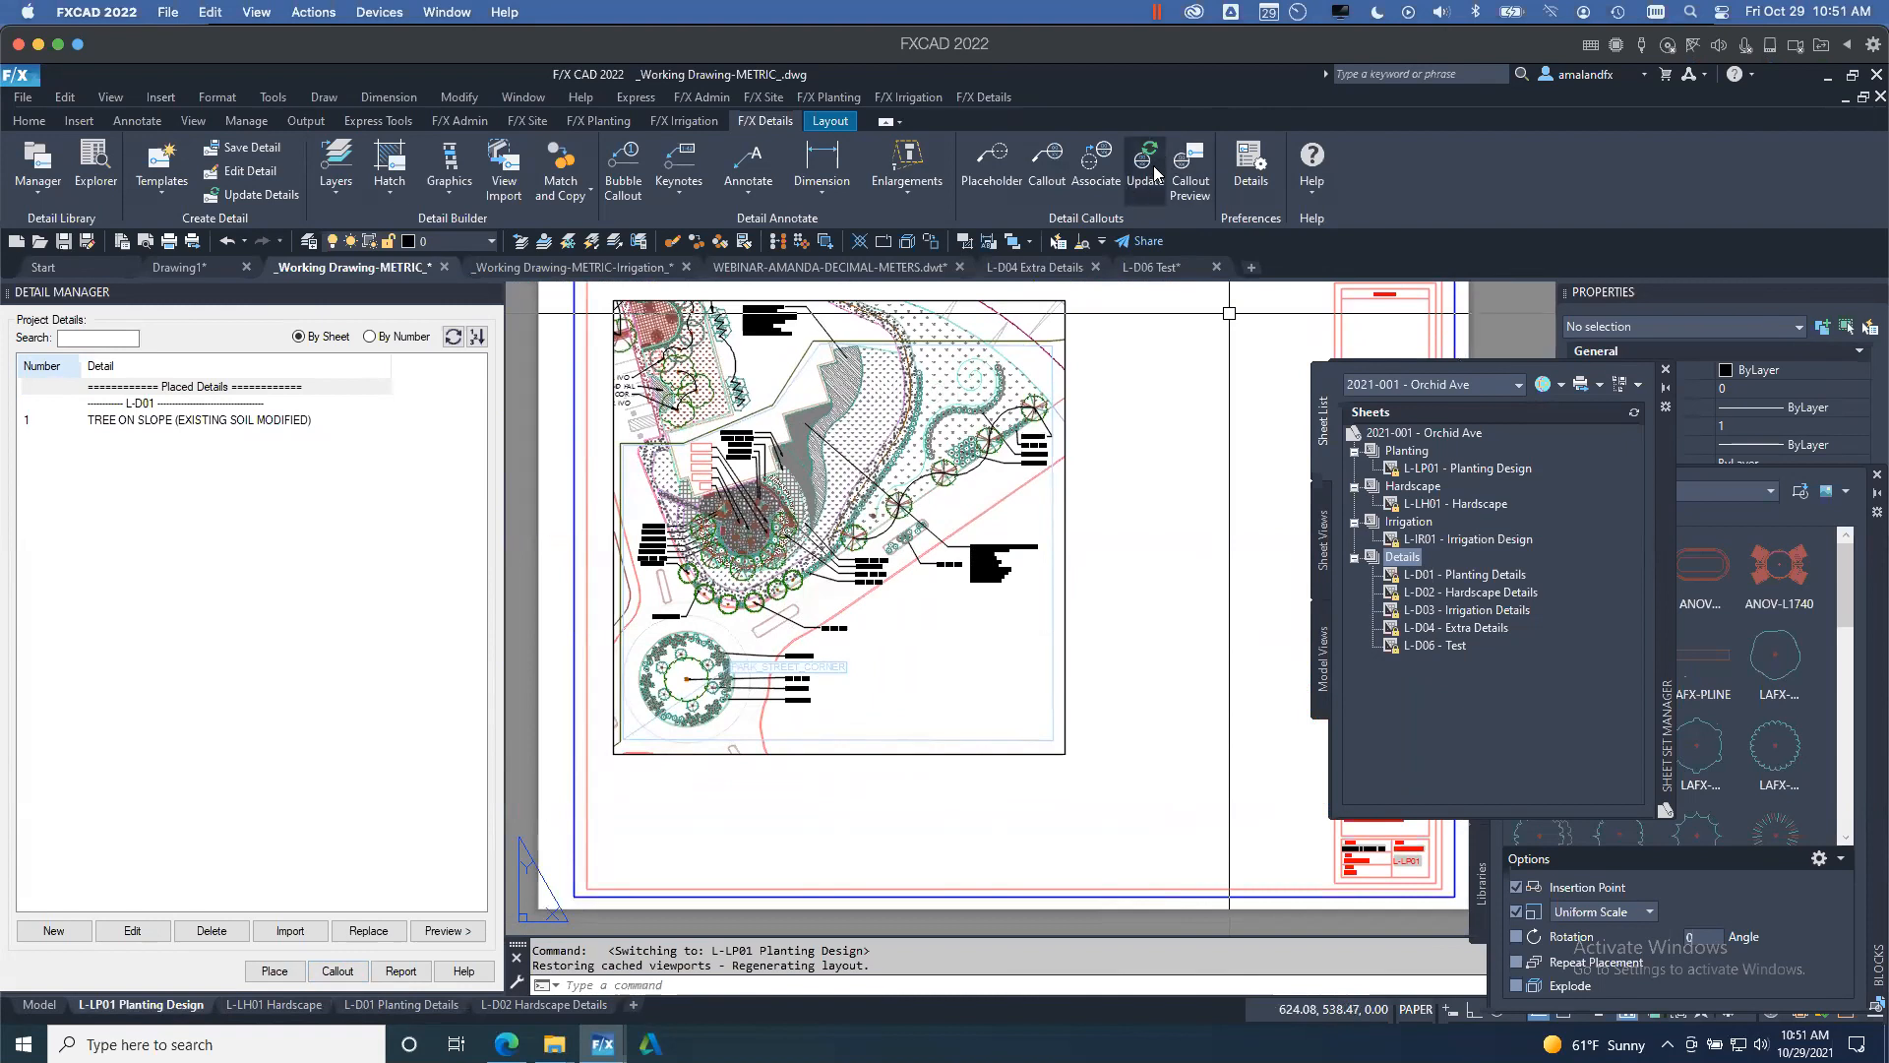
left_click(1055, 174)
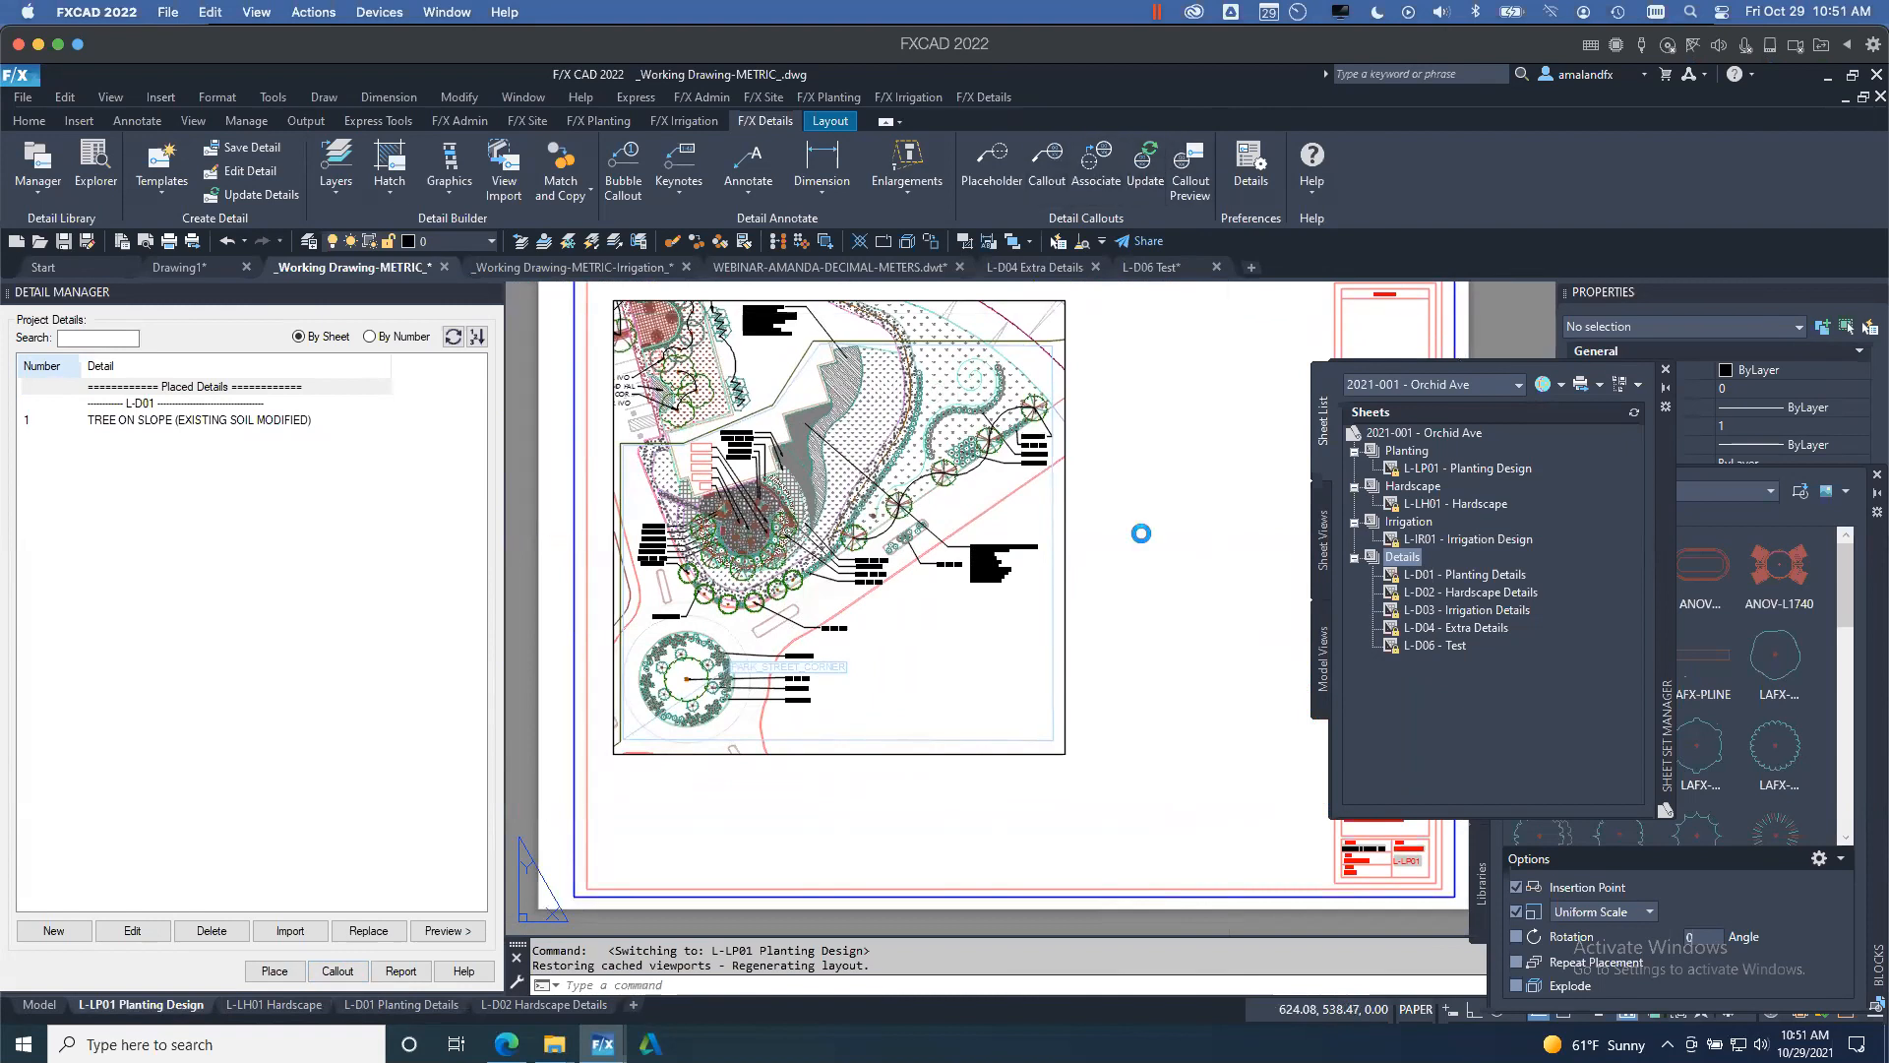
left_click(1141, 934)
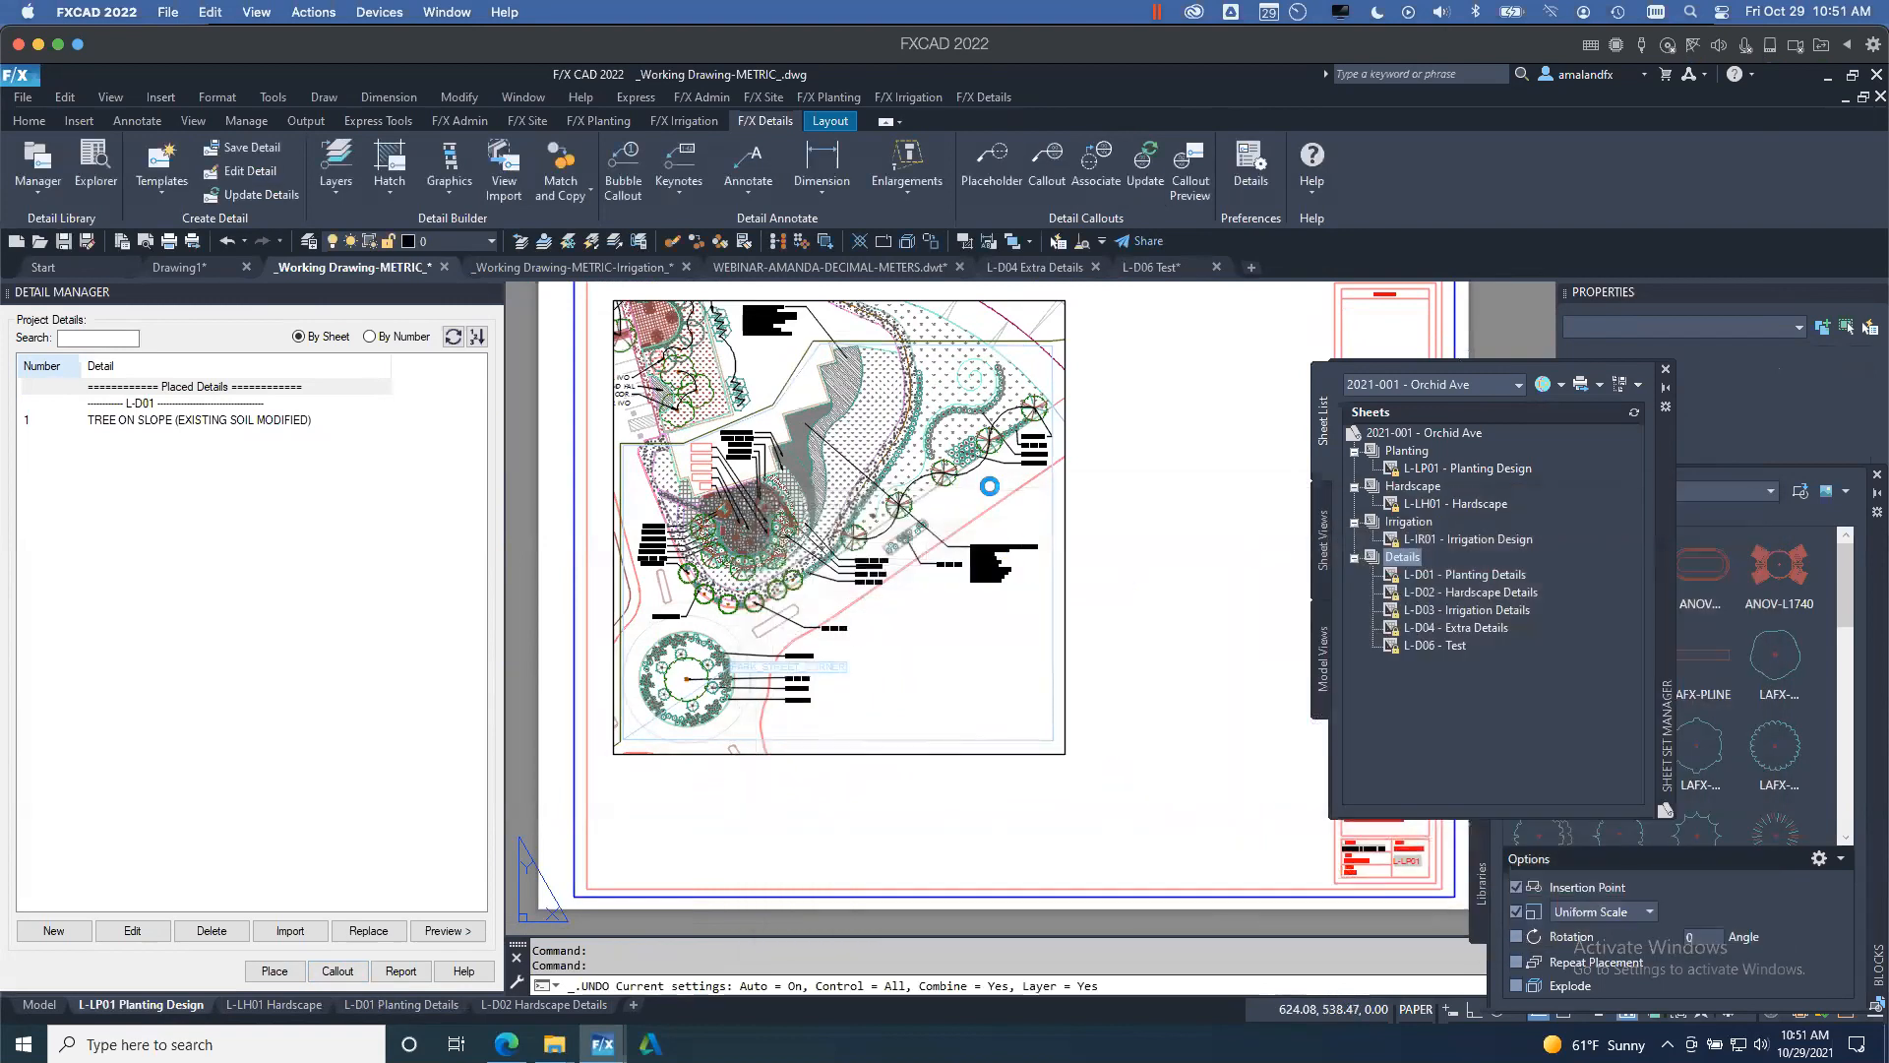
left_click(1443, 898)
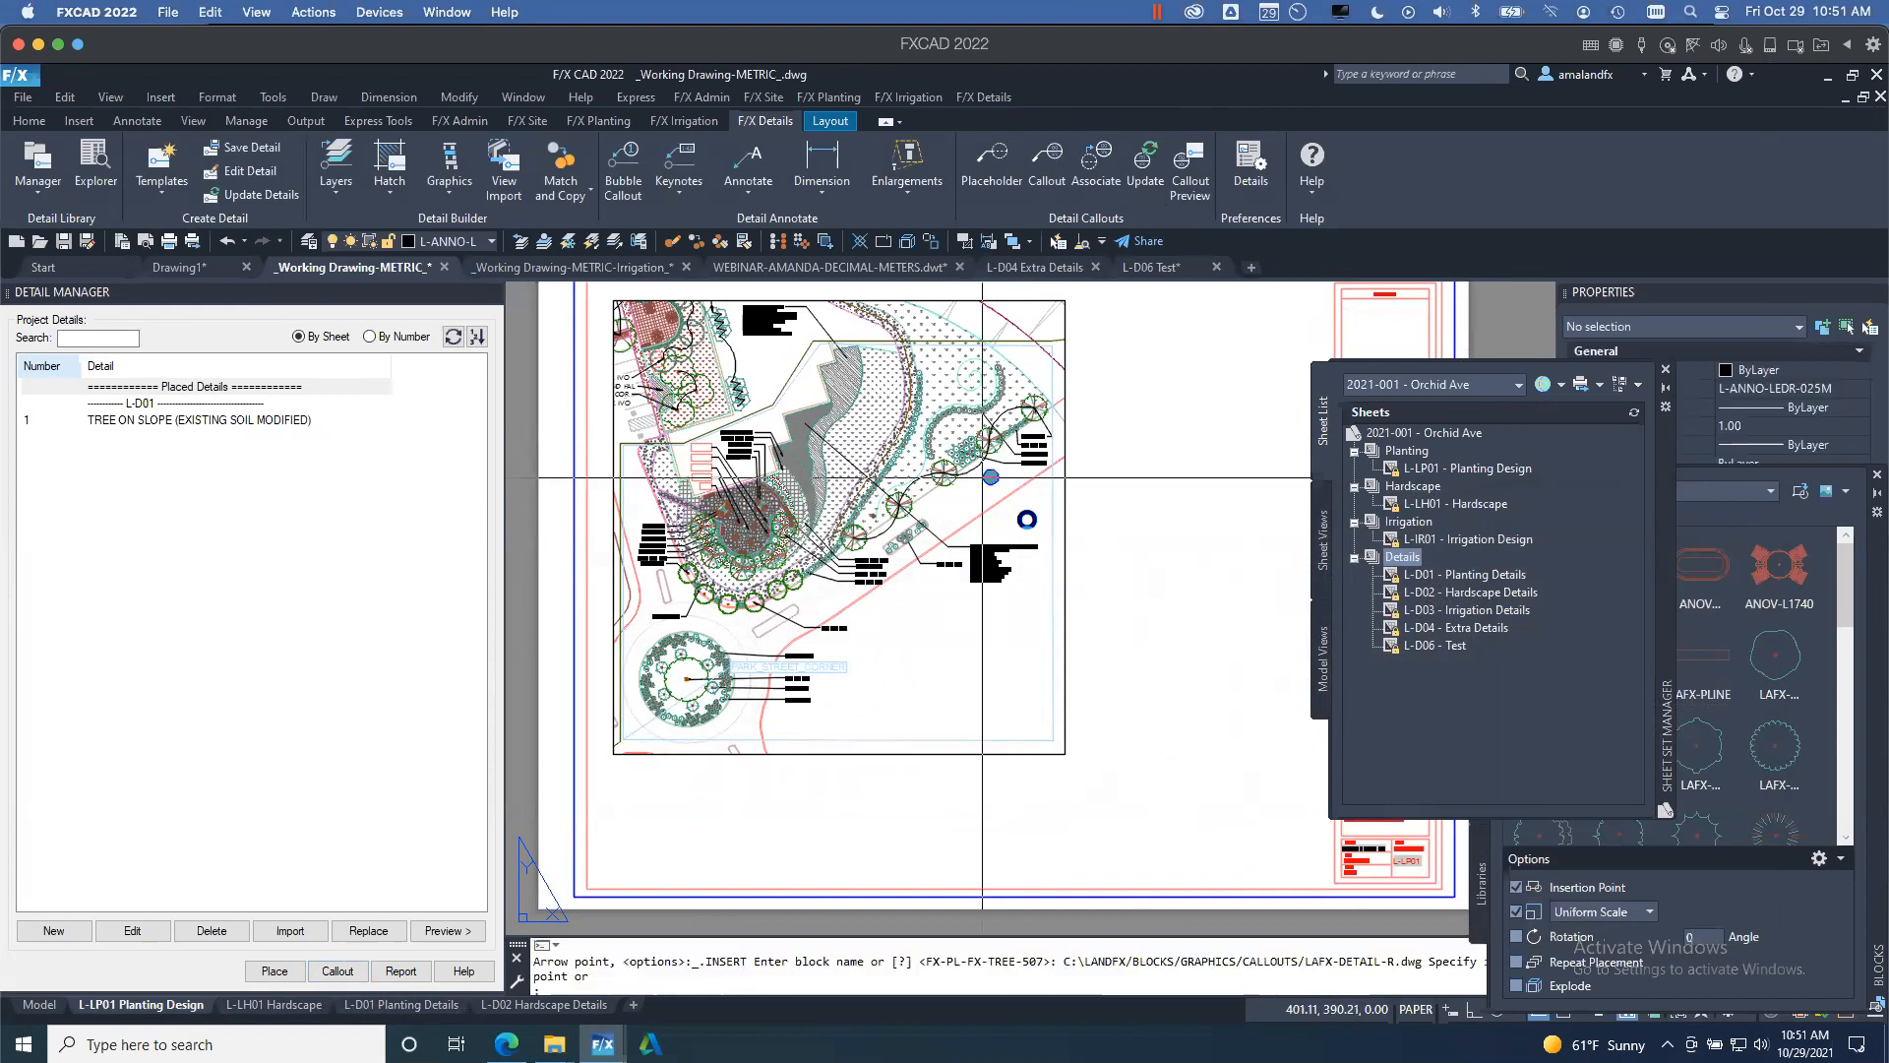
left_click(1024, 512)
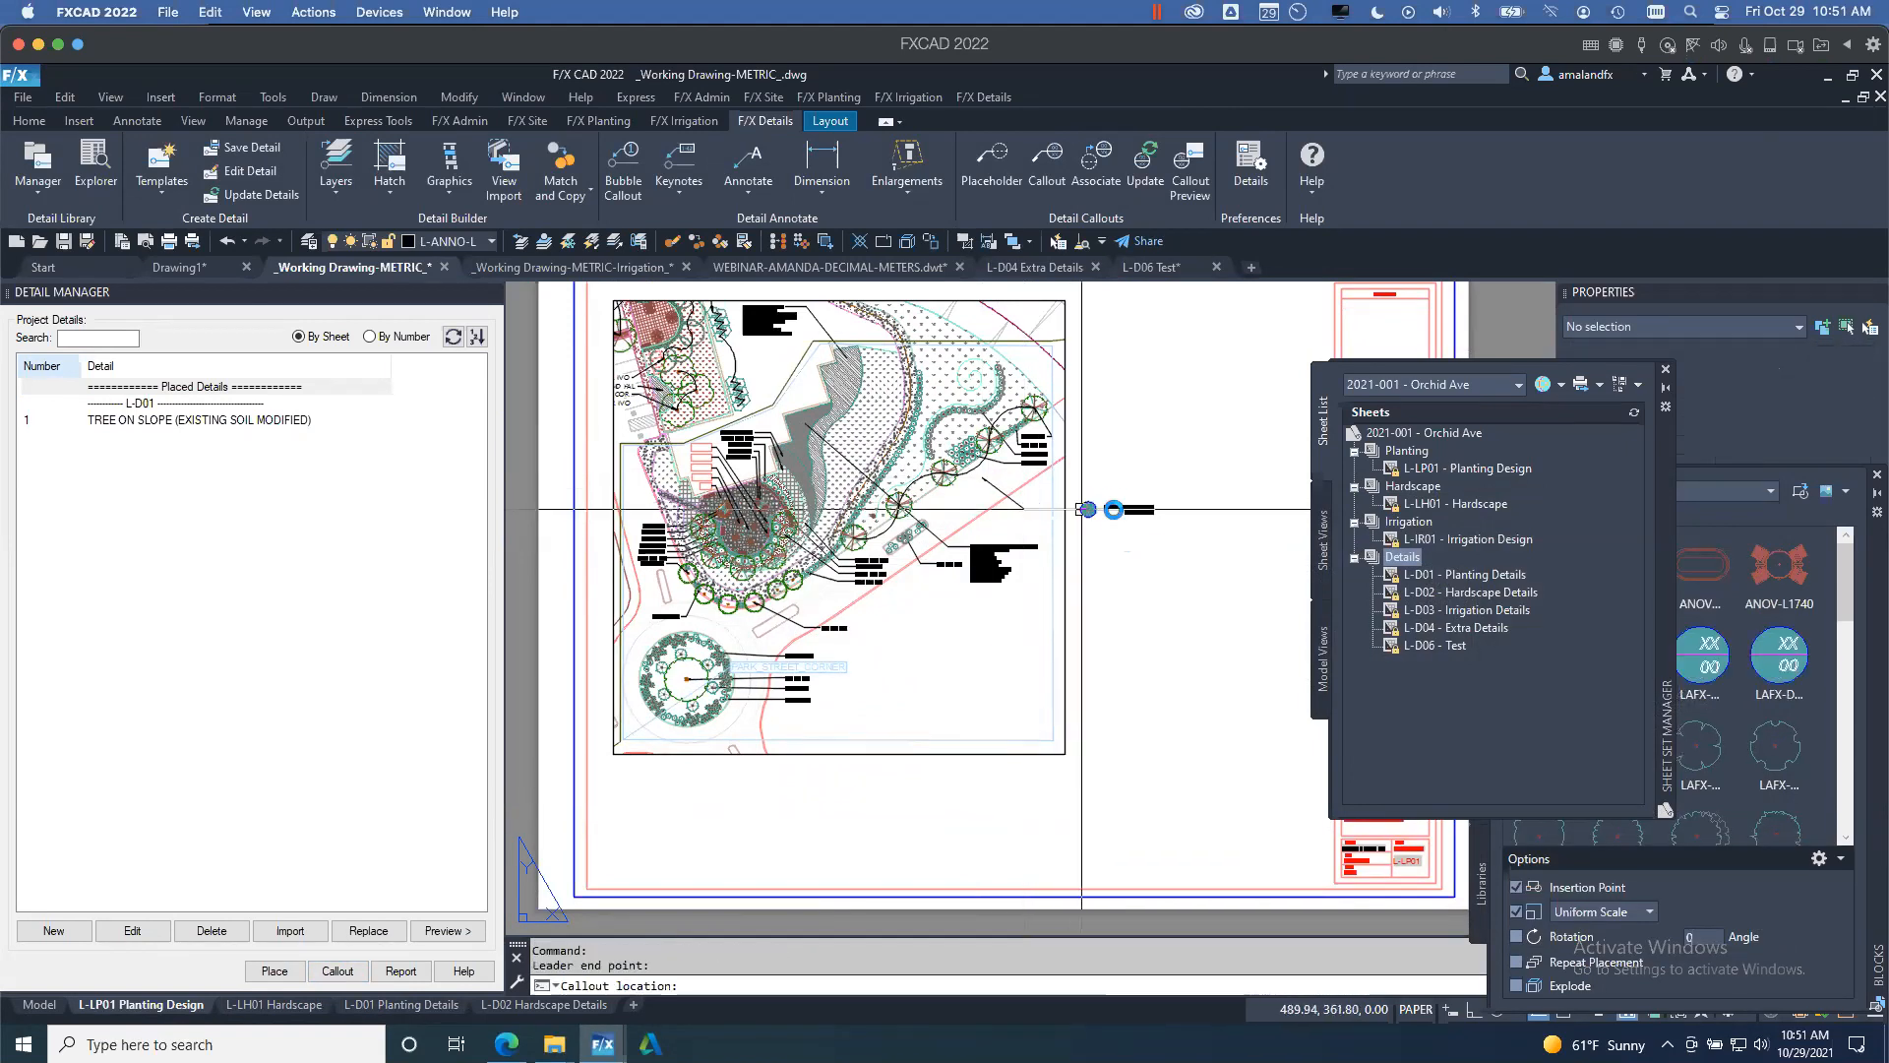
left_click(1086, 509)
- Synchronize the attributes of the Tree on Slope callout's LAFX-DETAIL-R block with ATTSYNC
scroll(1151, 529, "up", 4)
mouse_move(1151, 529)
middle_mouse_down()
mouse_move(1098, 528)
mouse_move(1025, 573)
middle_mouse_up()
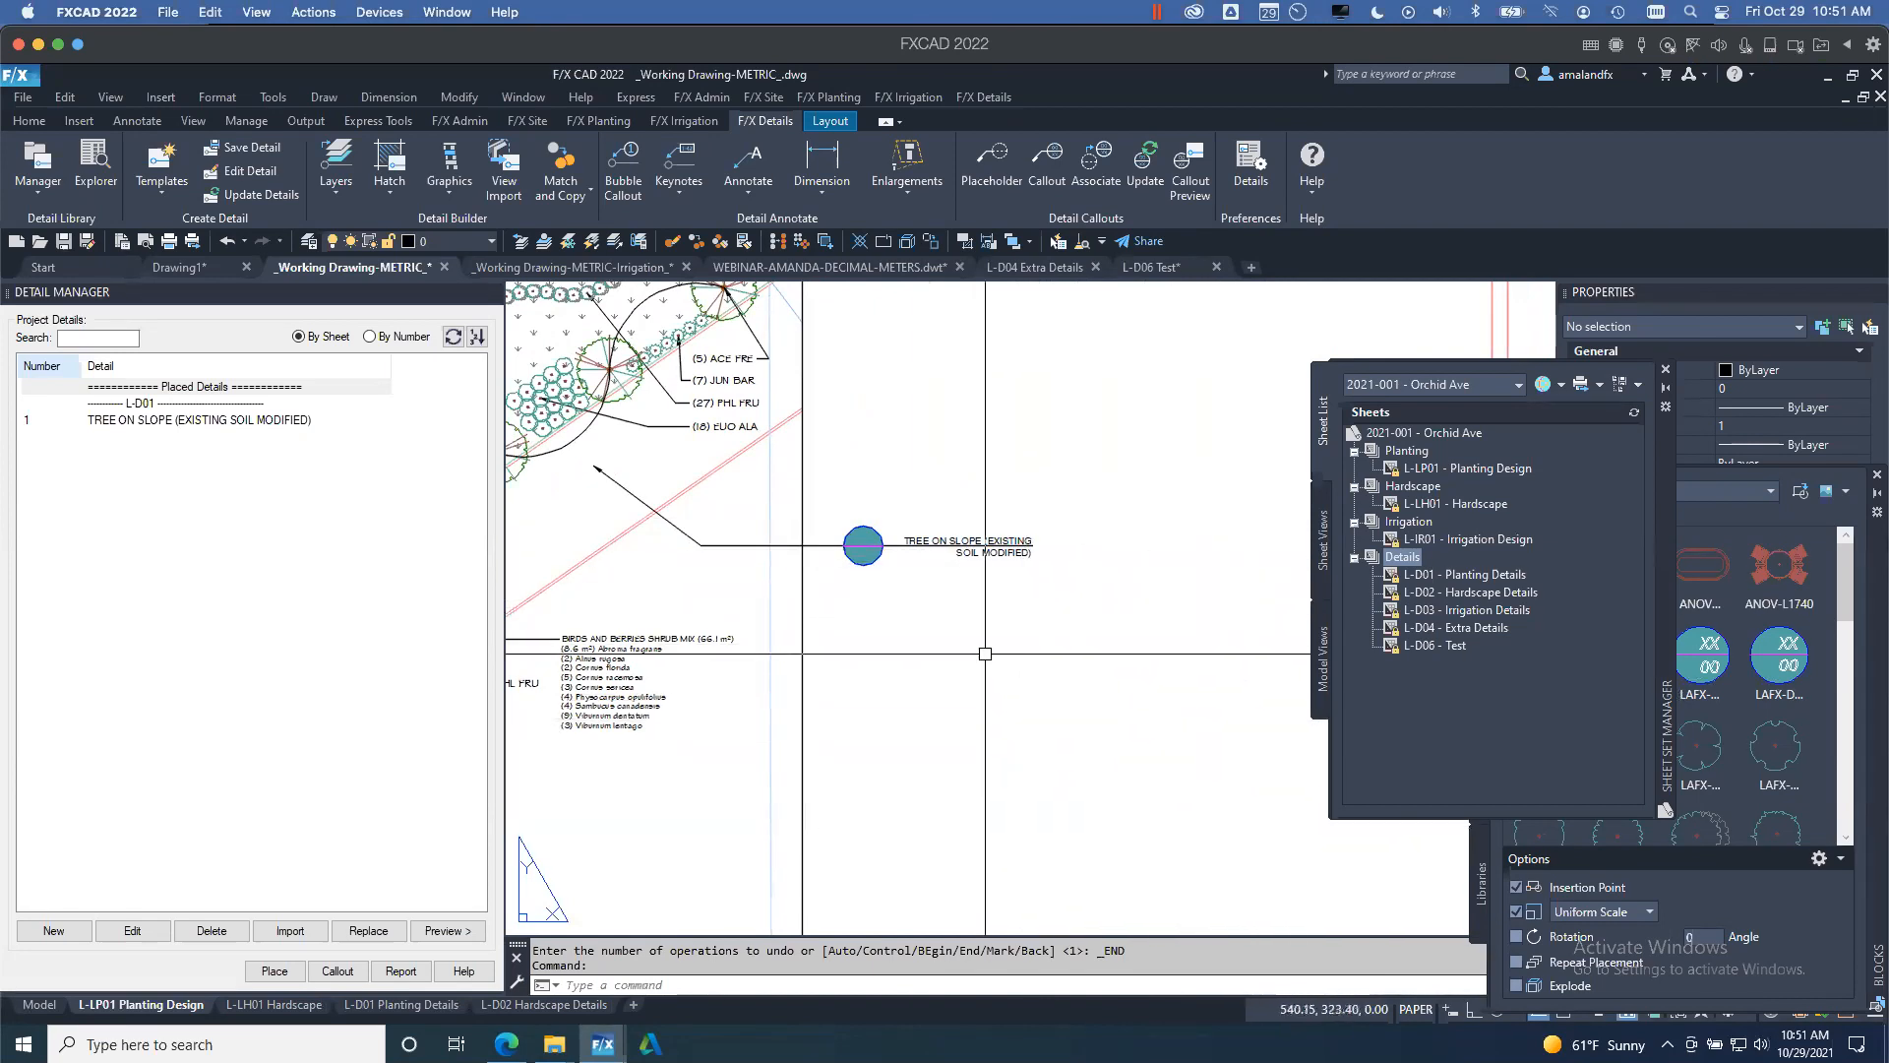
type("atts")
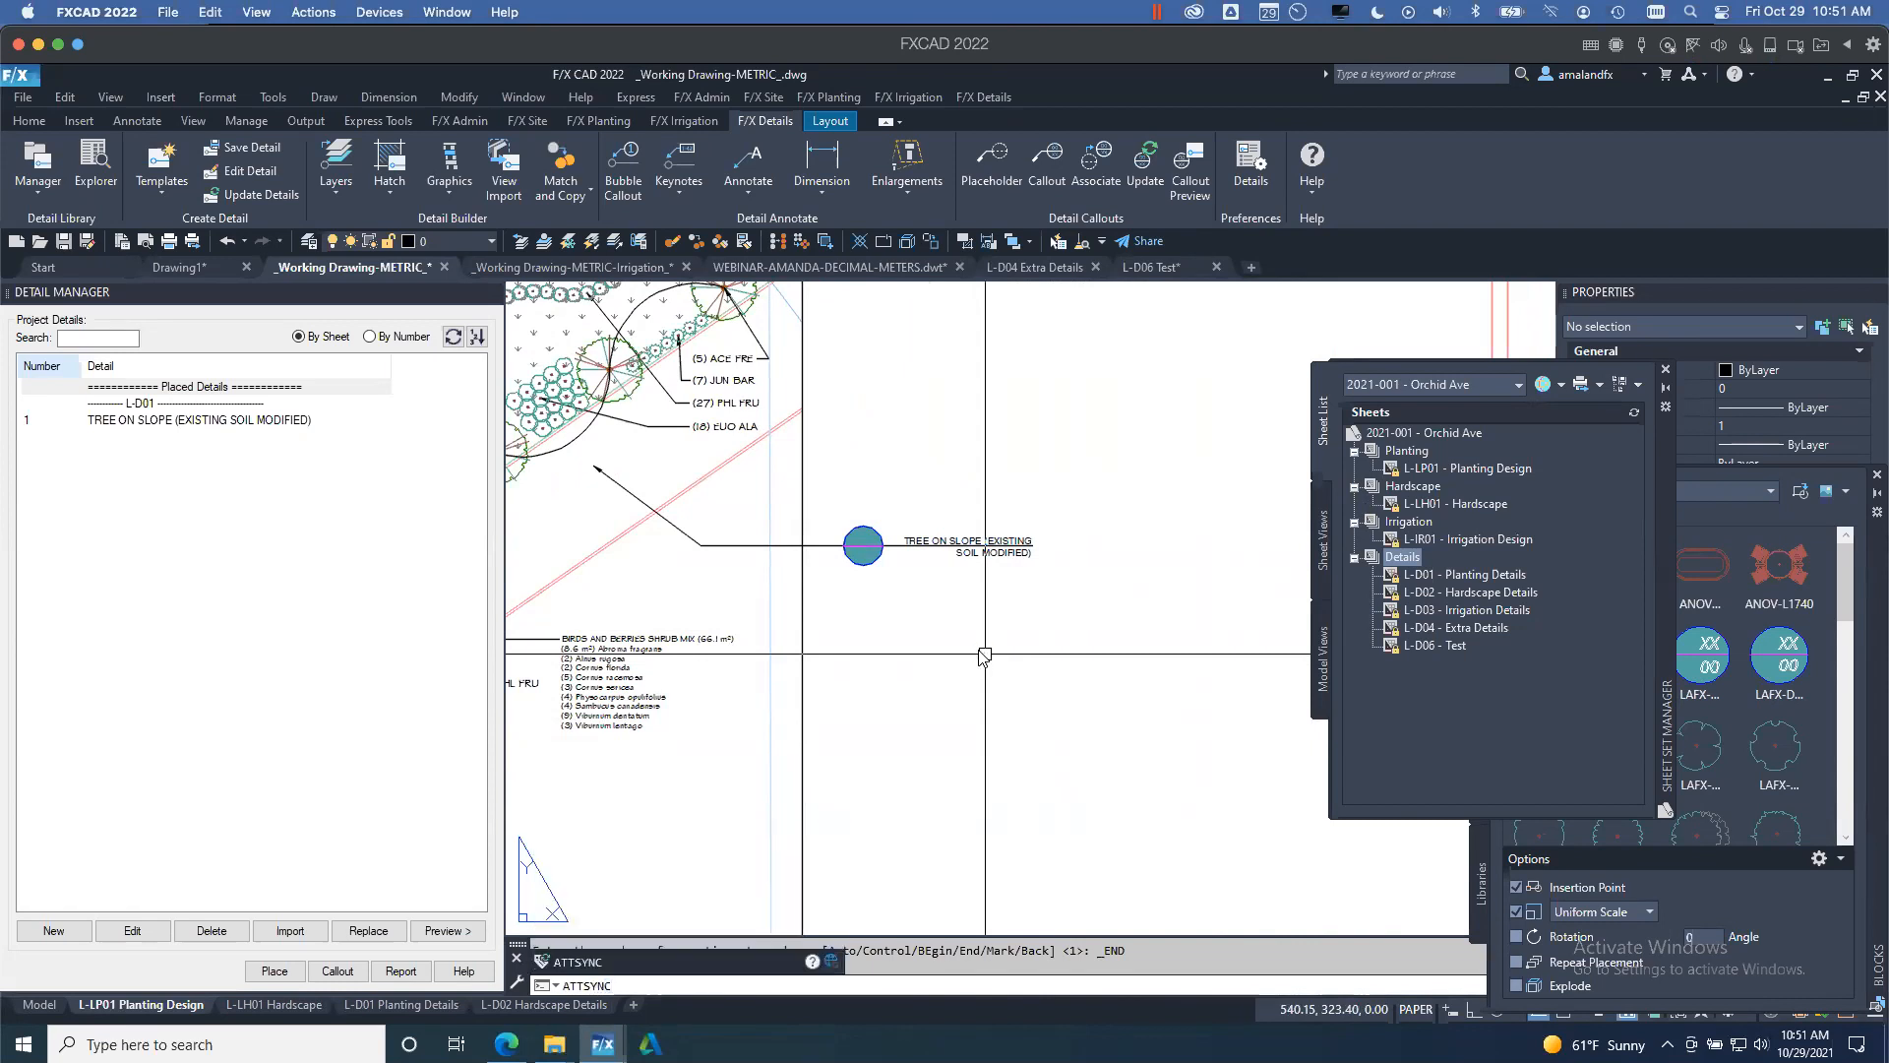
key("Return")
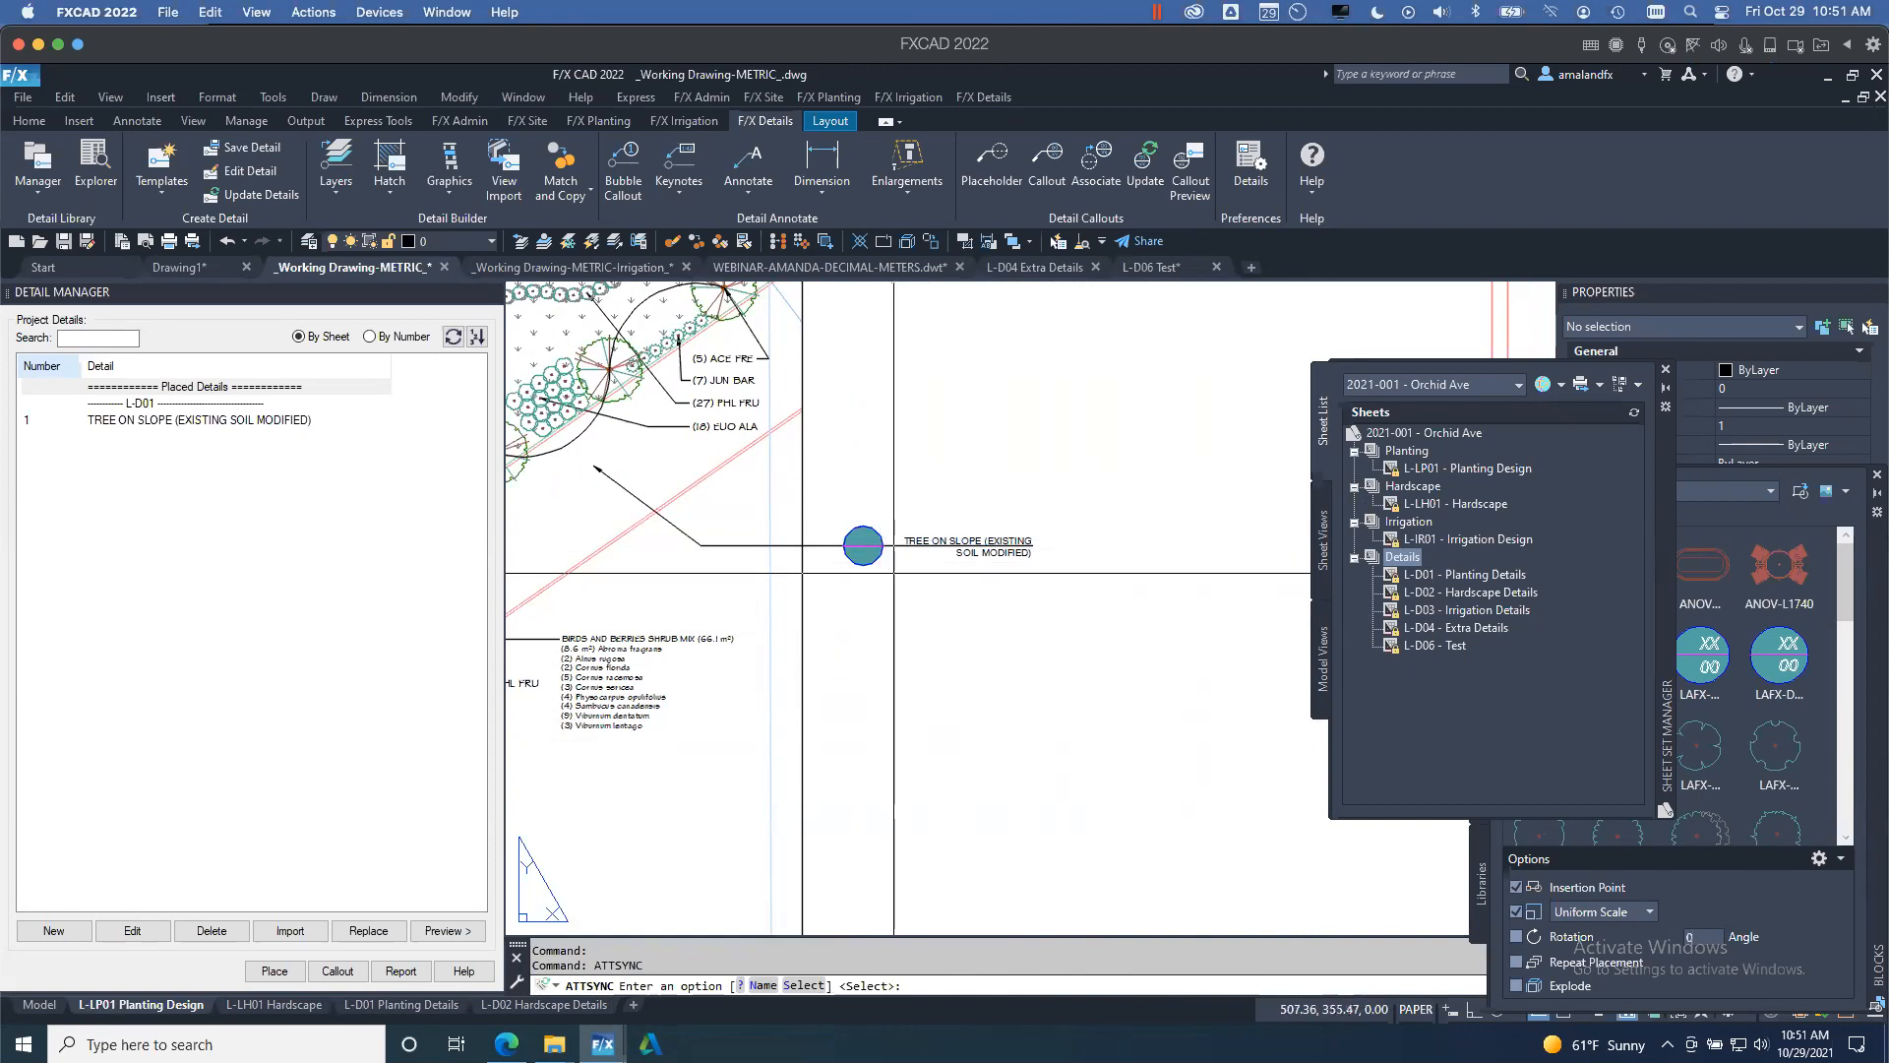
key("Return")
left_click(875, 553)
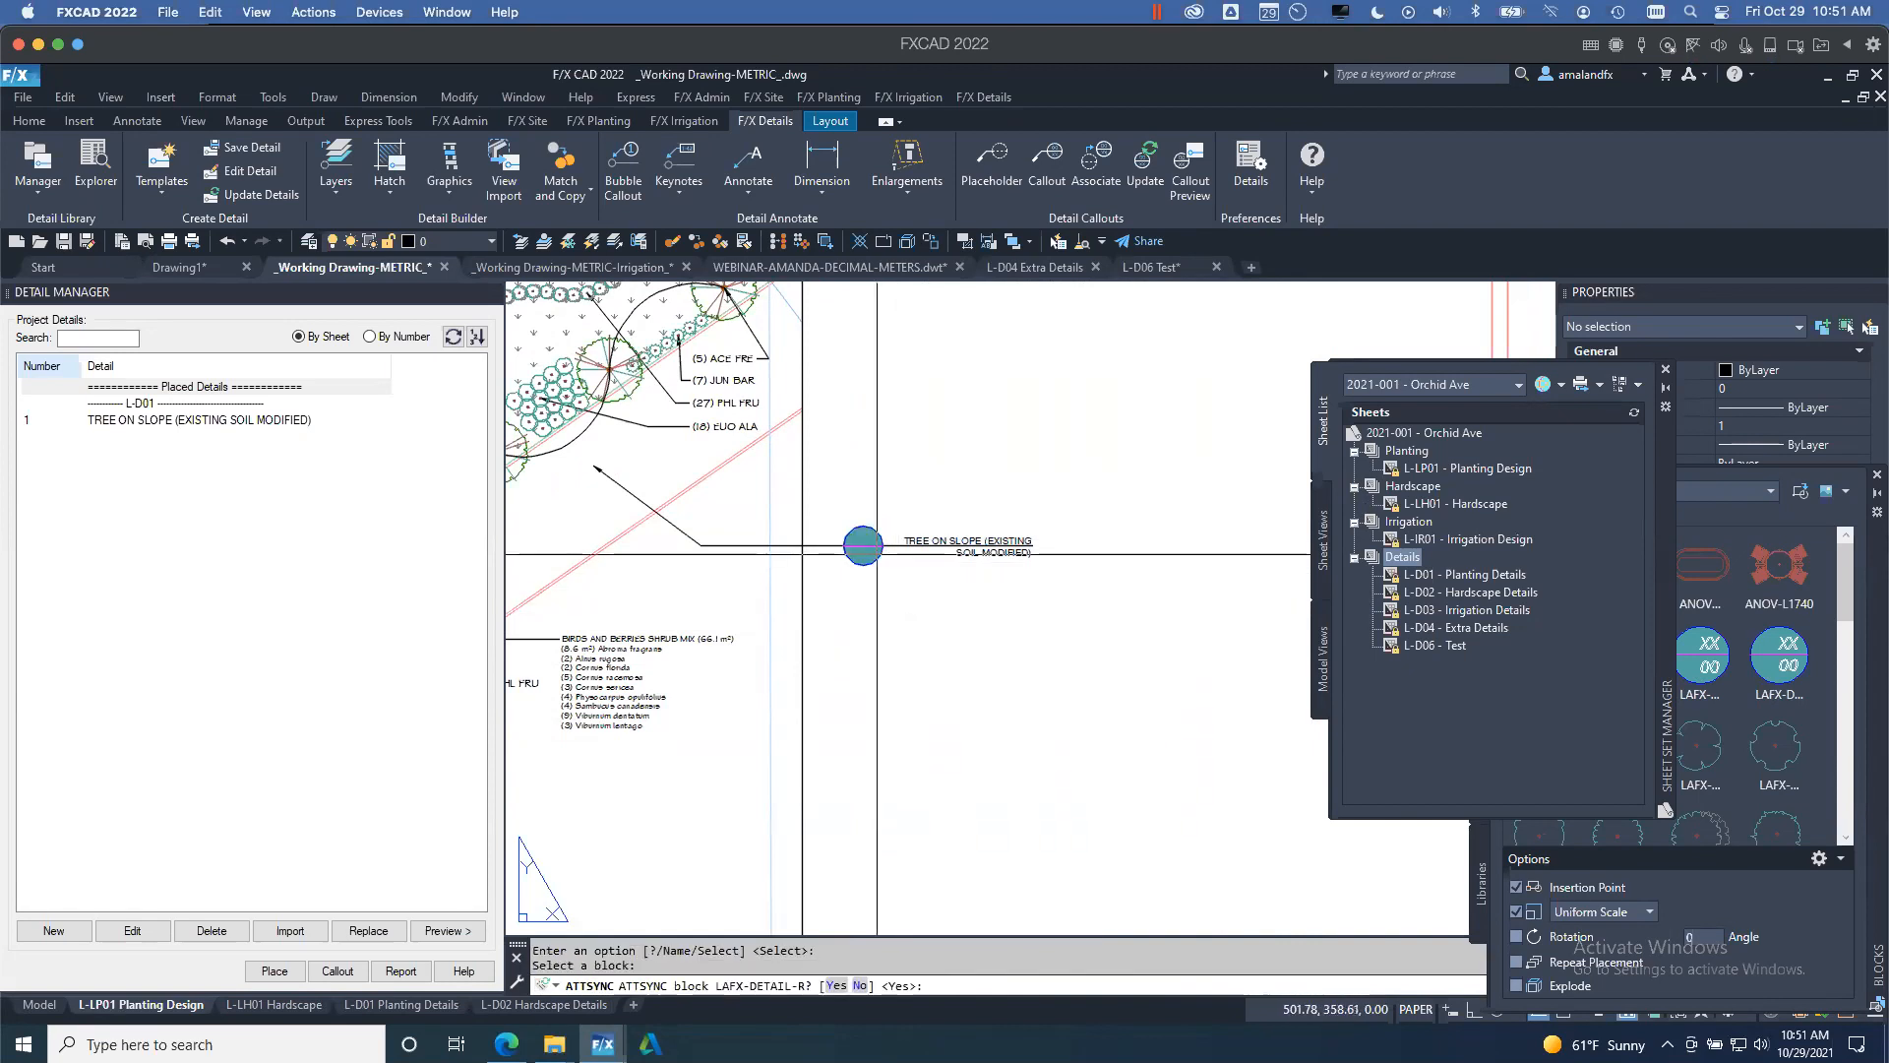
type("y")
key("Return")
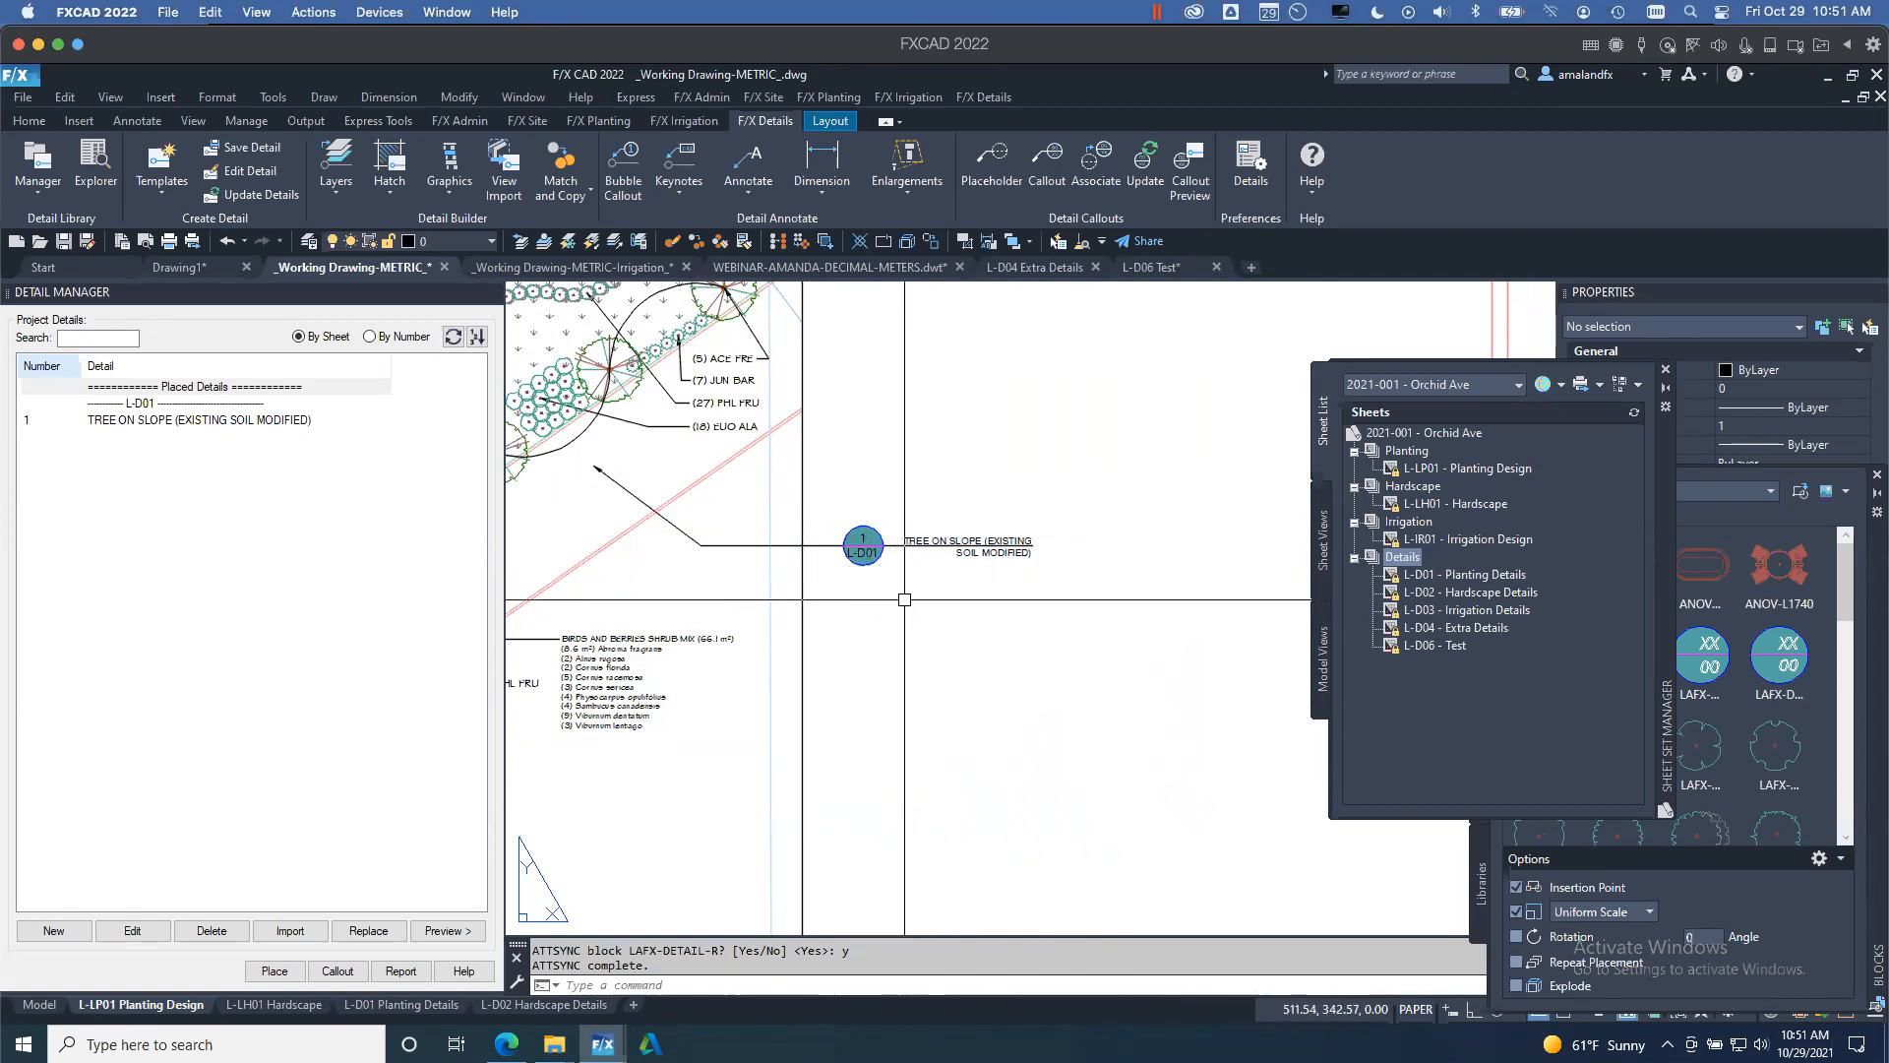
- Review the project's sheet index in the Project Manager, comparing the order of the planting and detail sheets
scroll(904, 600, "down", 5)
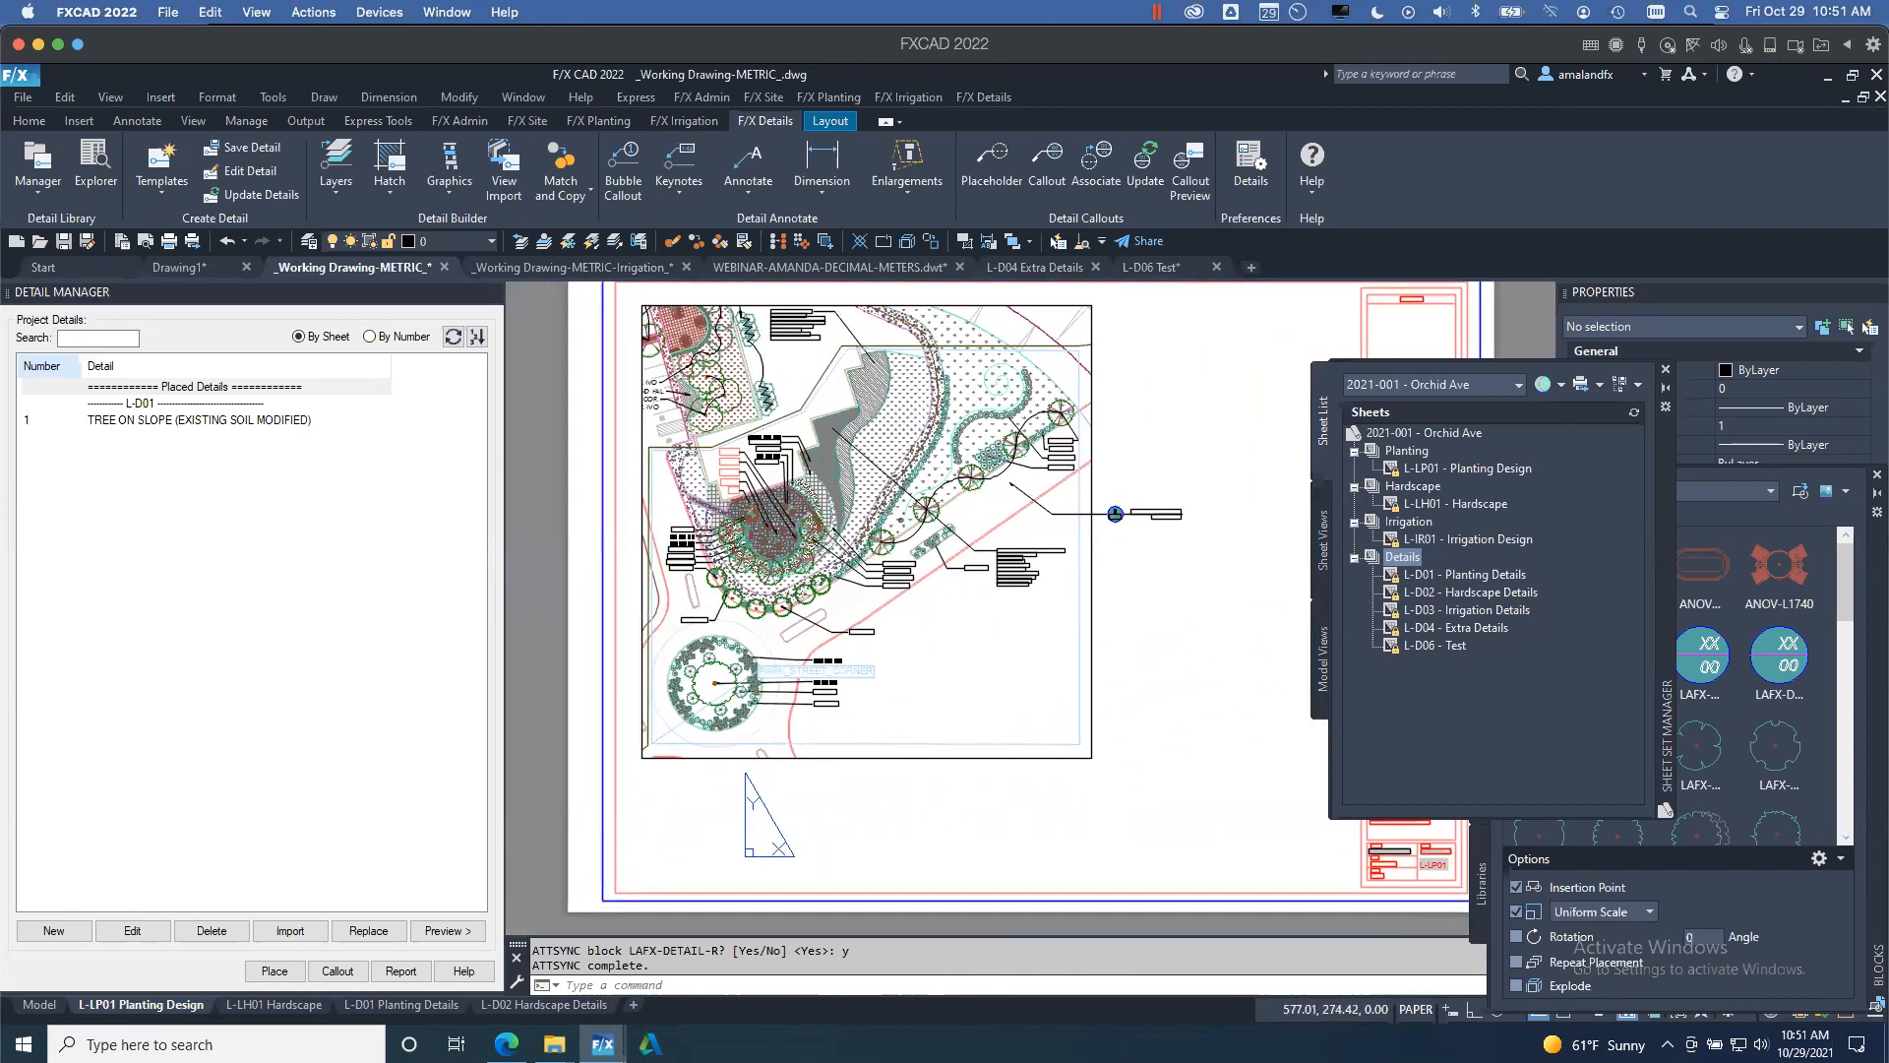
middle_click_drag(1203, 610, 1087, 671)
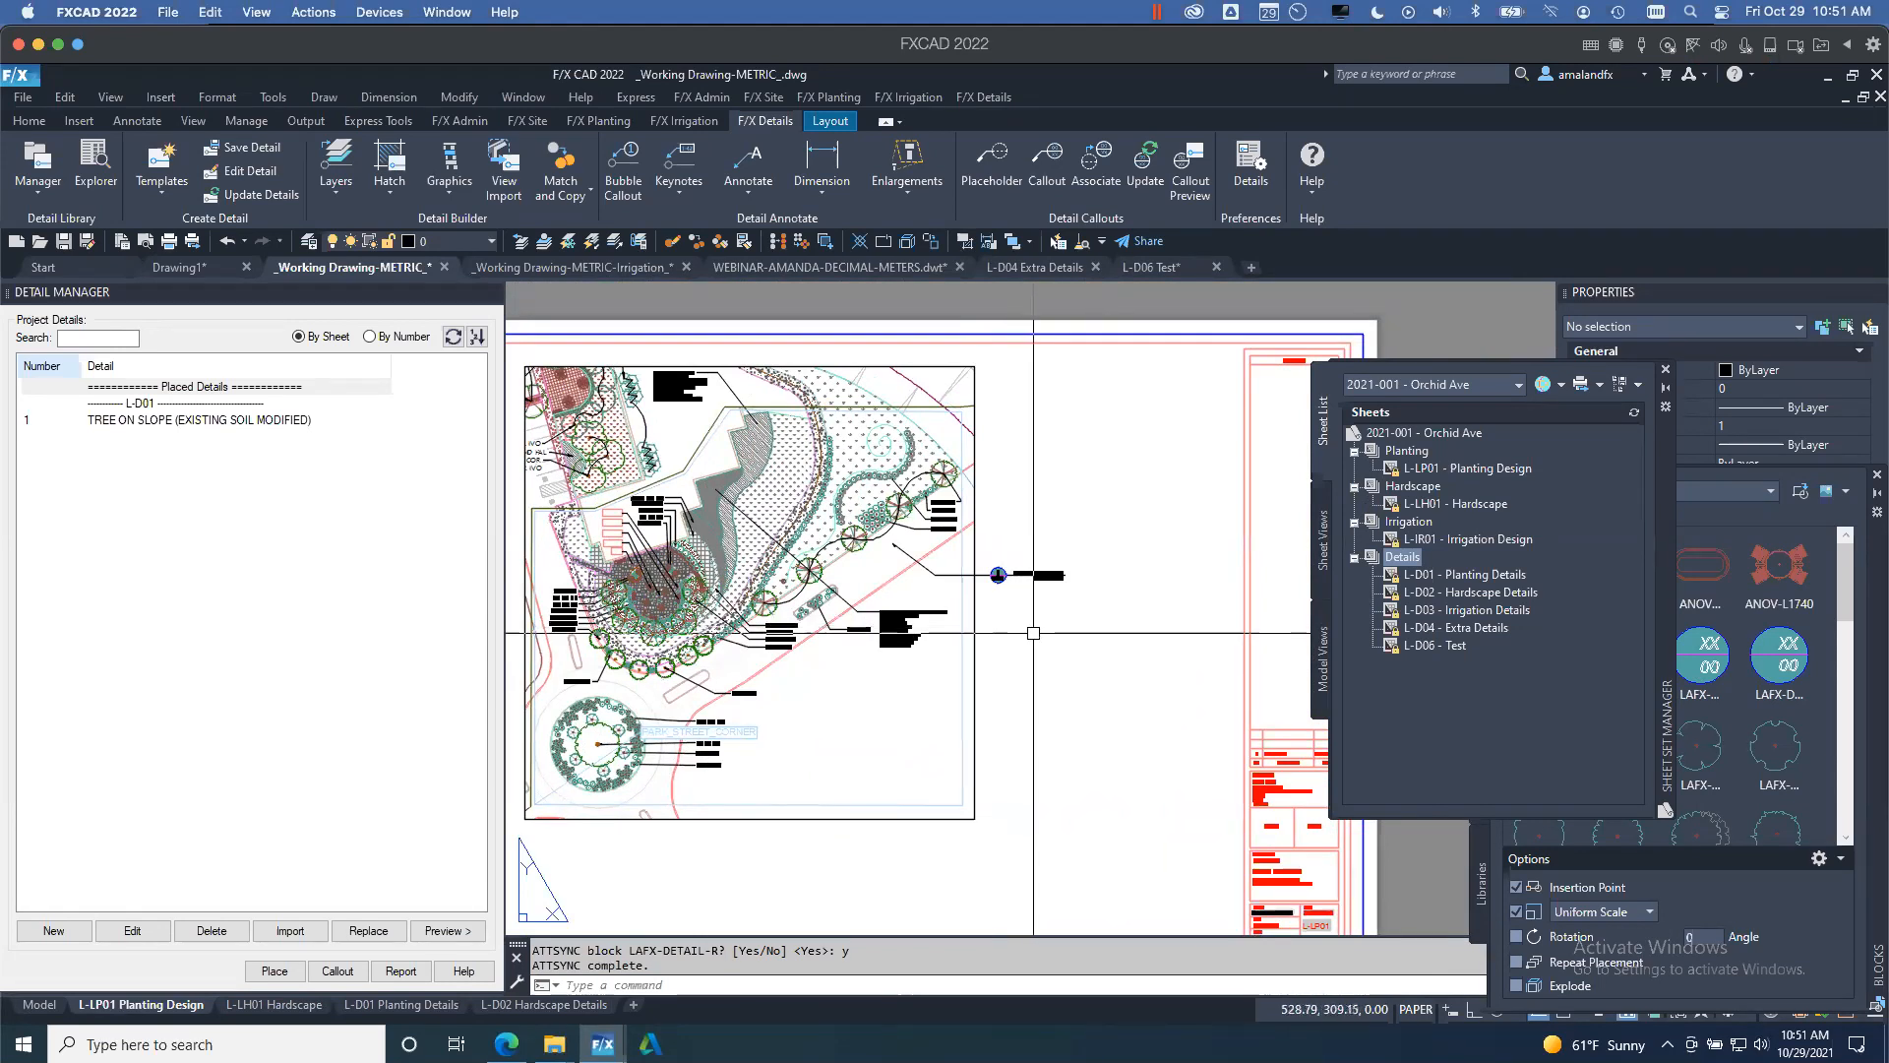
left_click(38, 185)
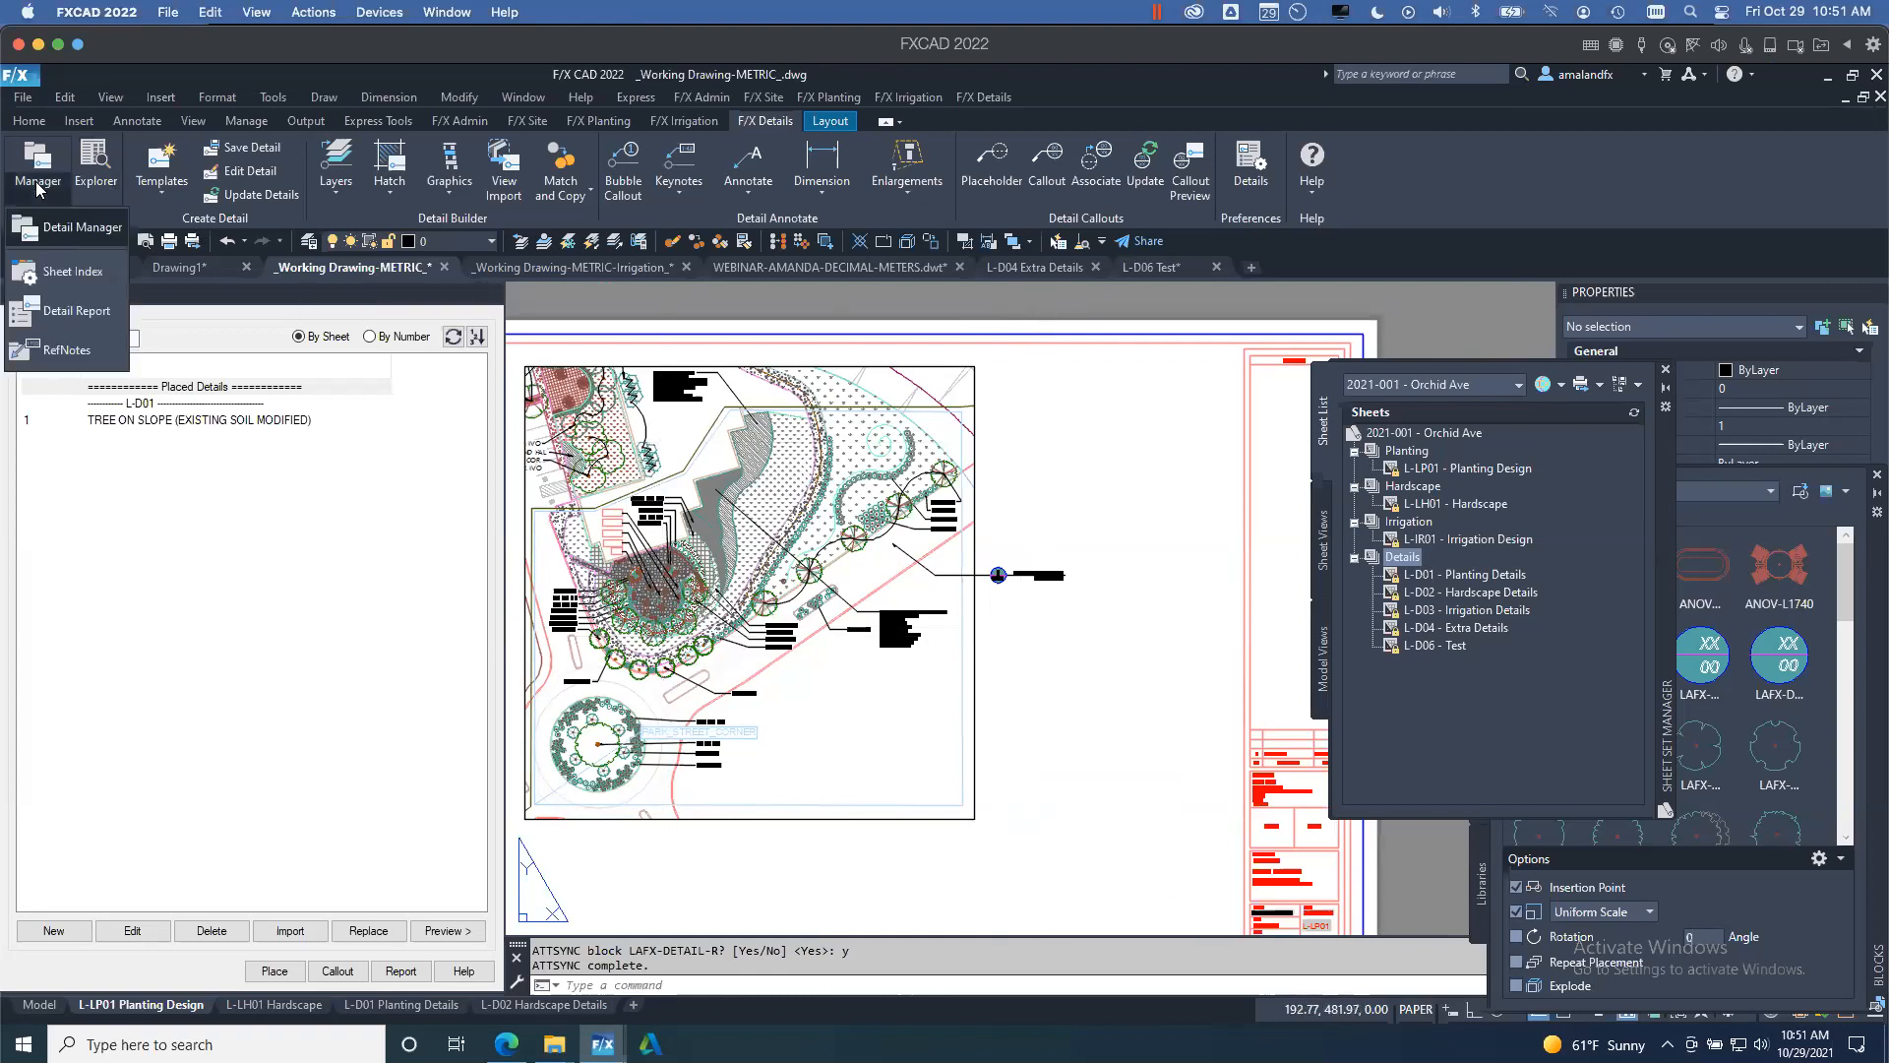
left_click(69, 272)
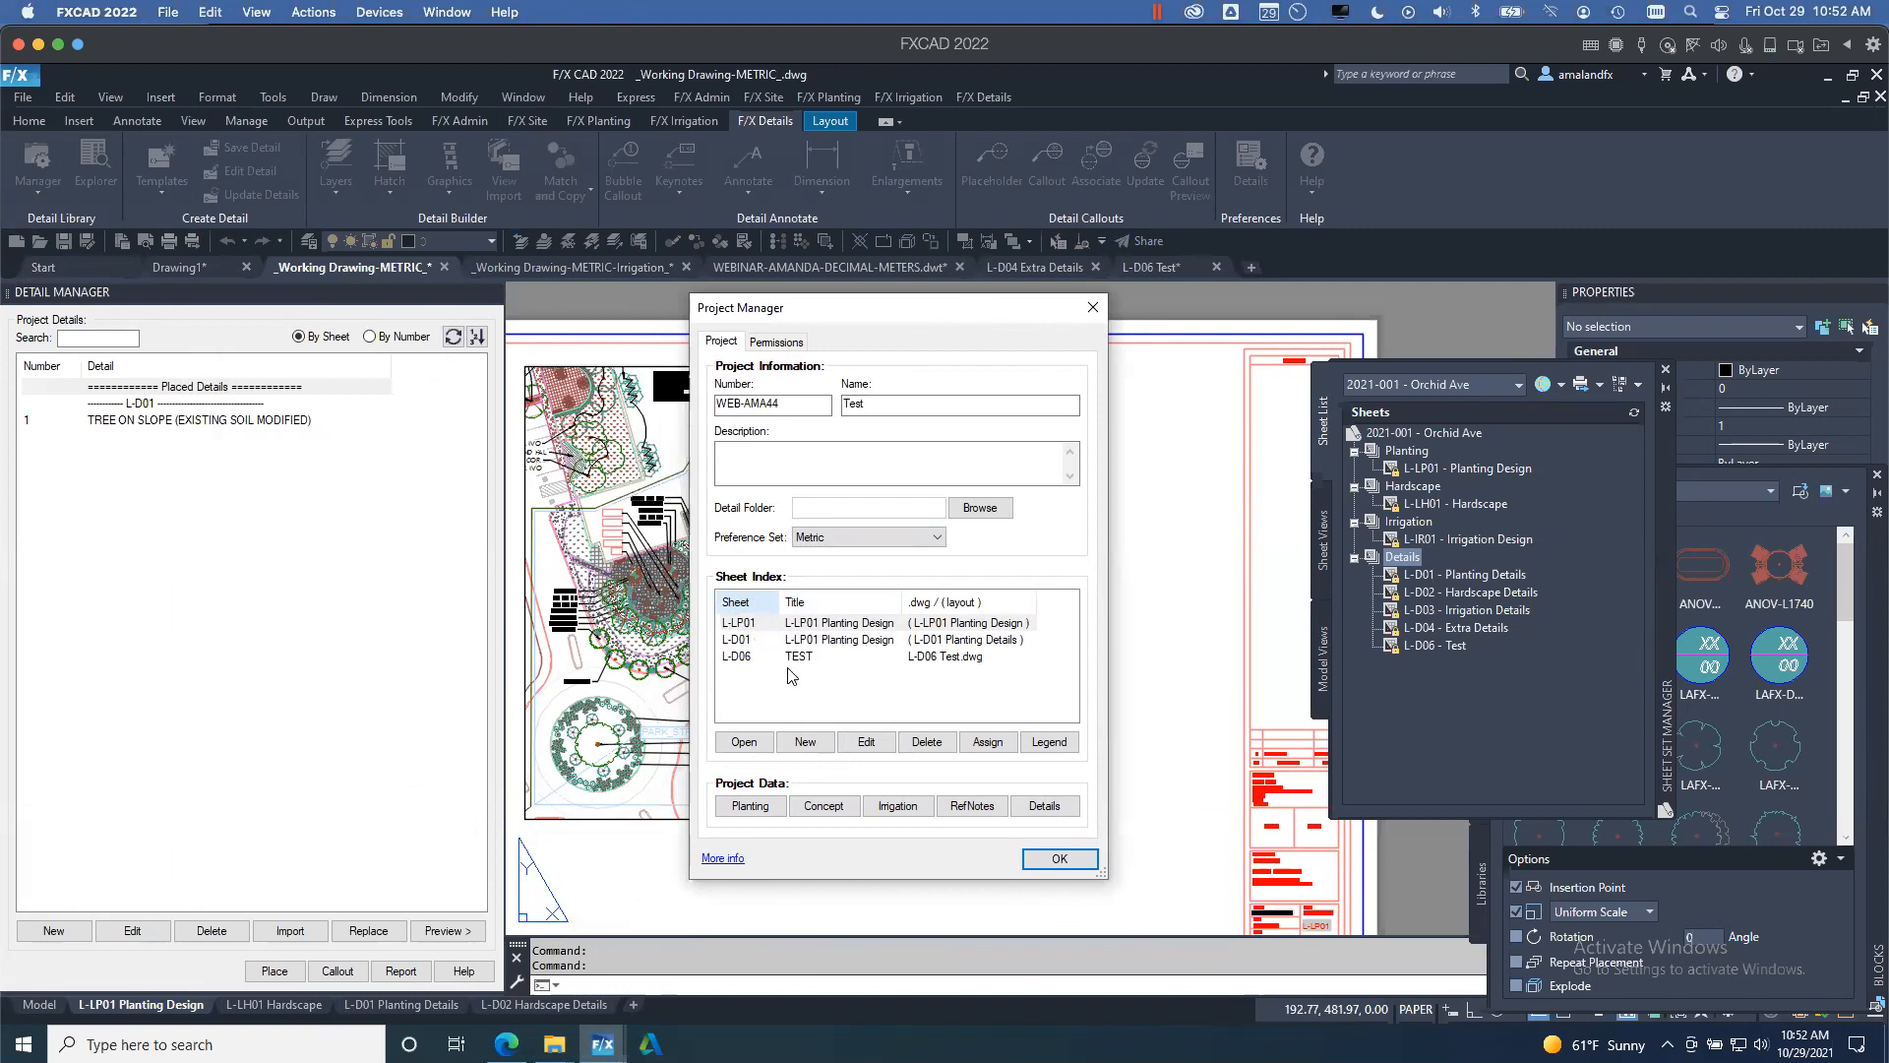
left_click(1080, 862)
- Examine the sheet prefix sorting order in the Details preferences, leaving the preferences and the Project Manager without changes
left_click(1253, 185)
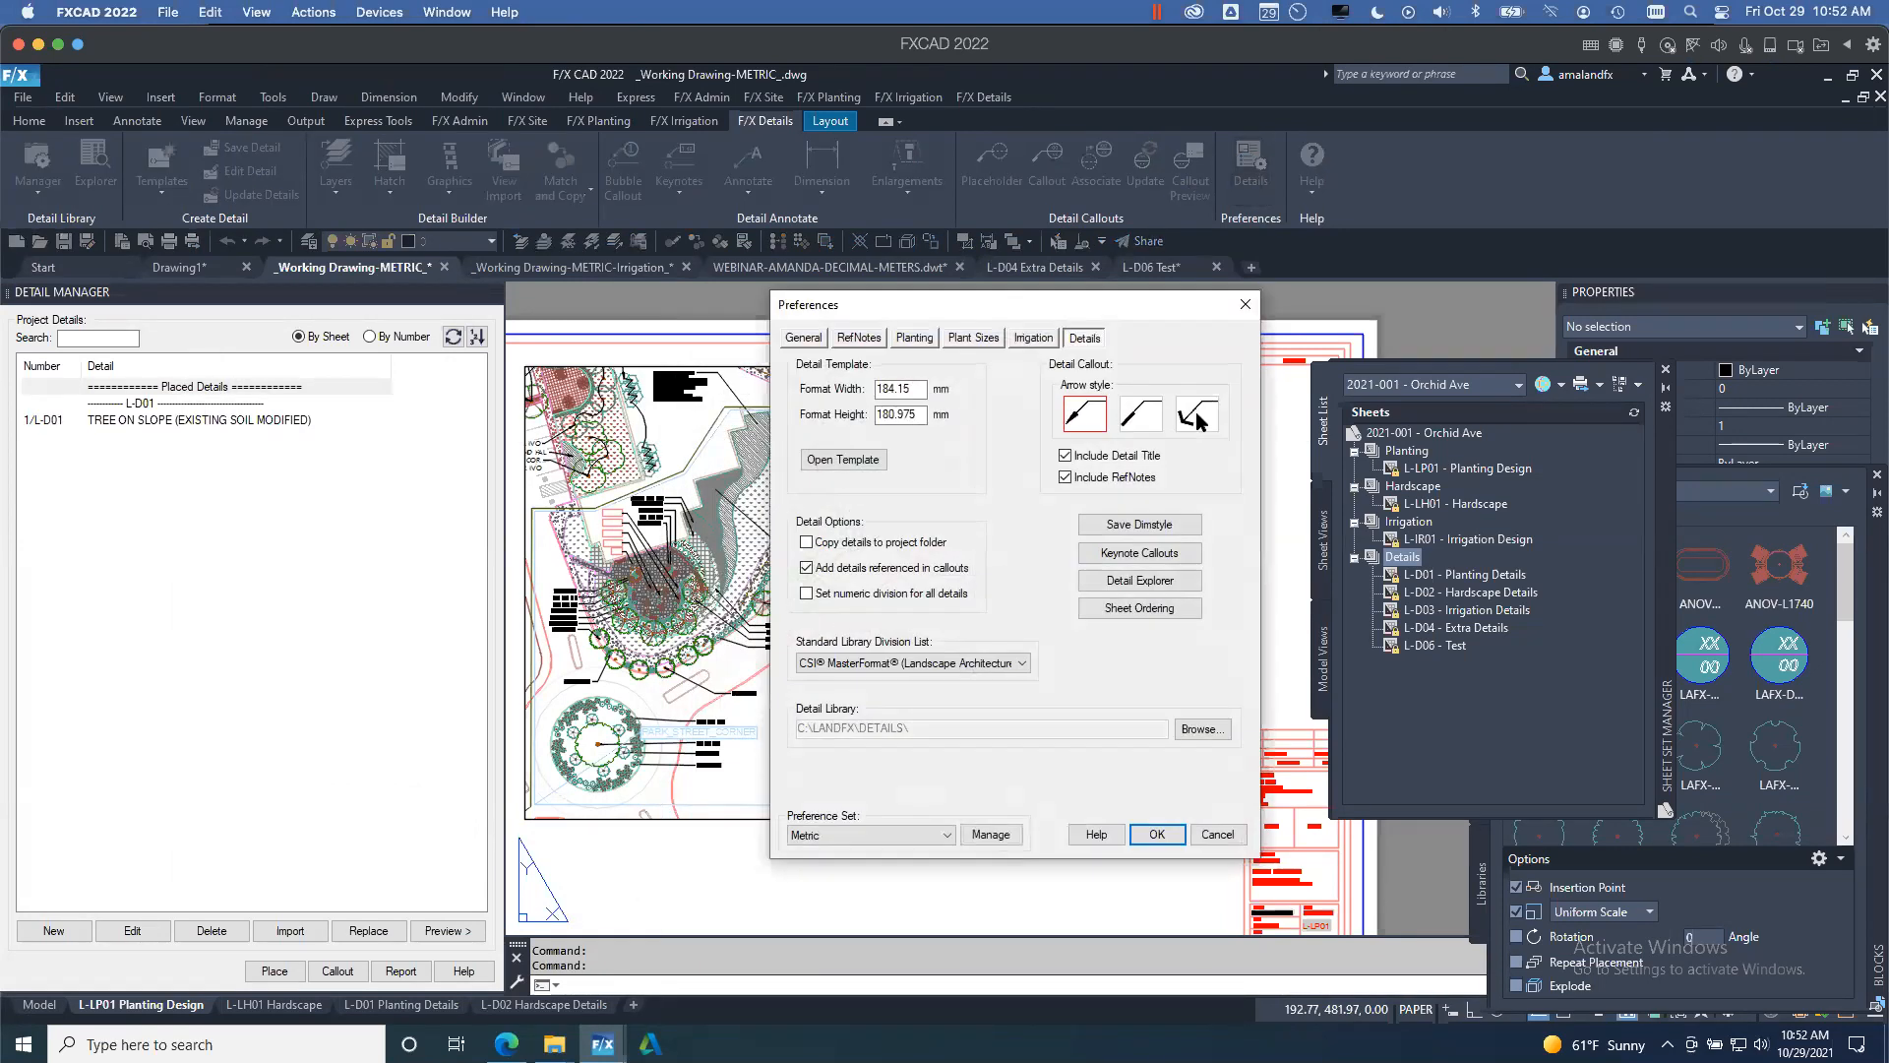
left_click(1148, 610)
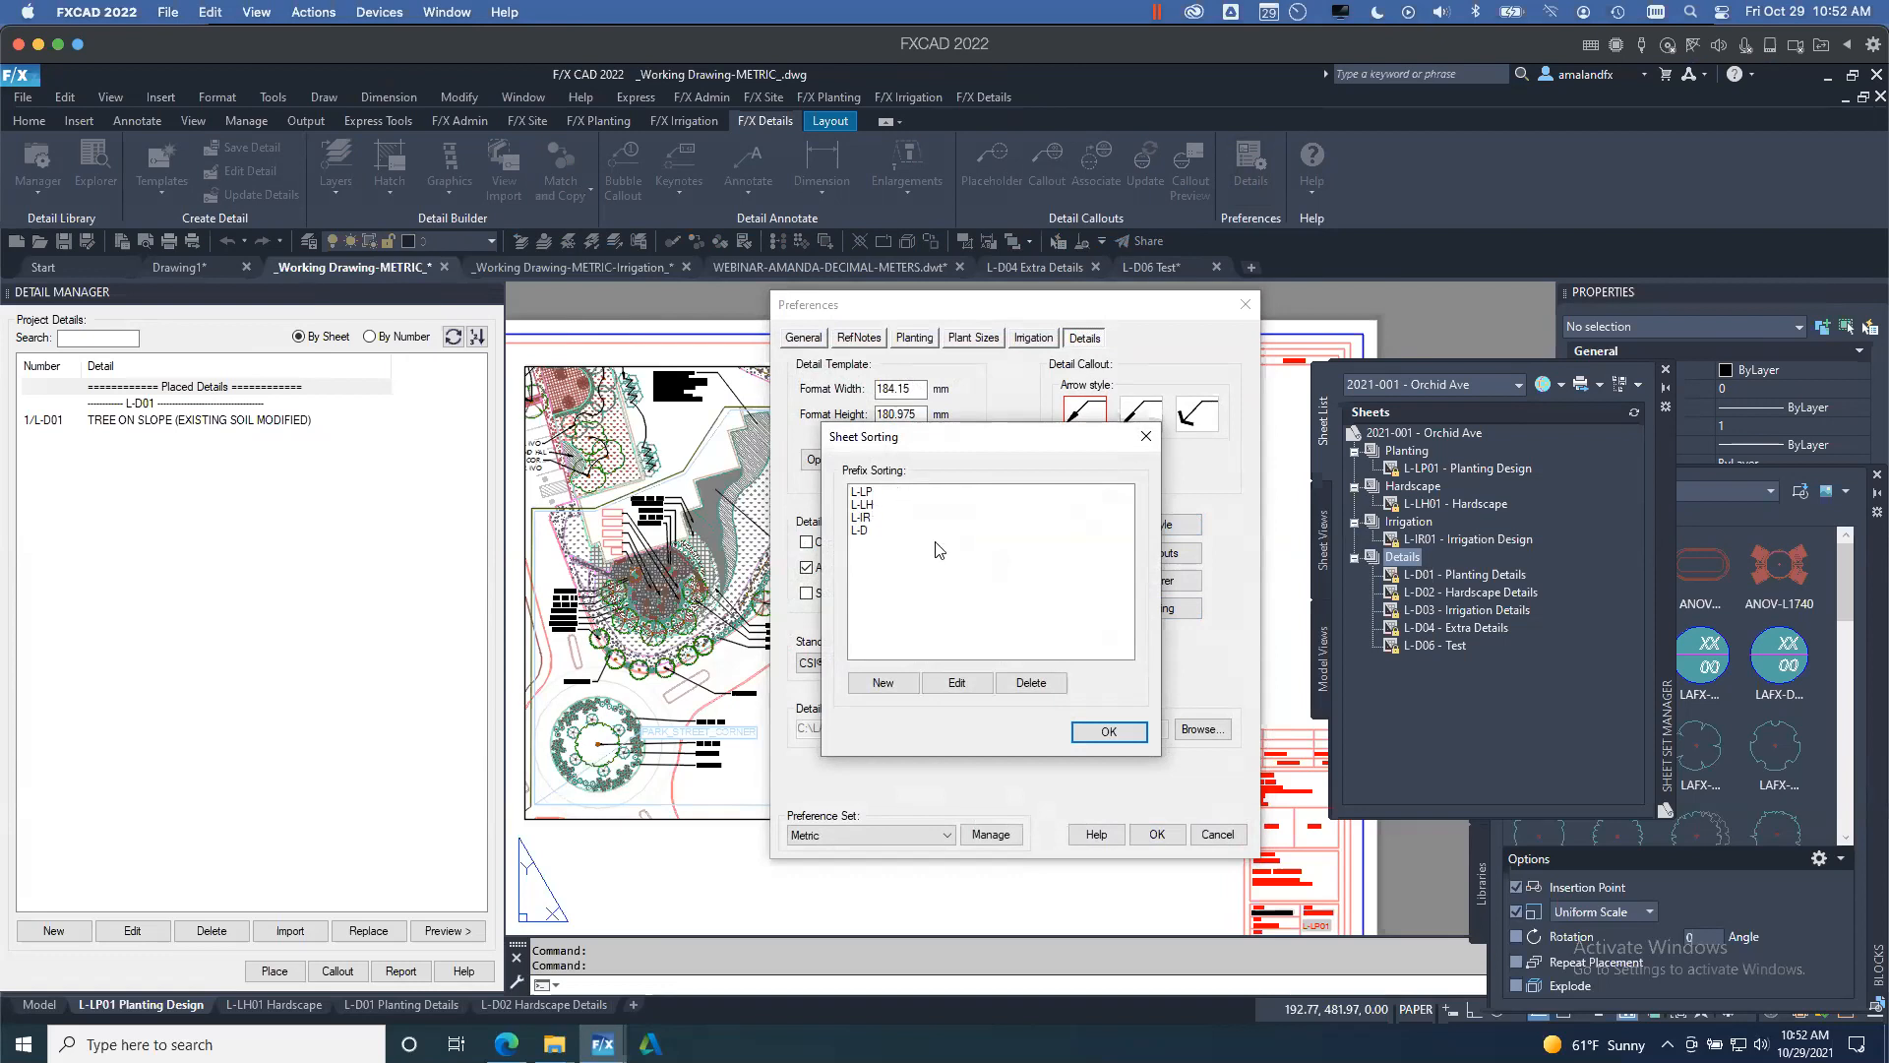
left_click(1147, 435)
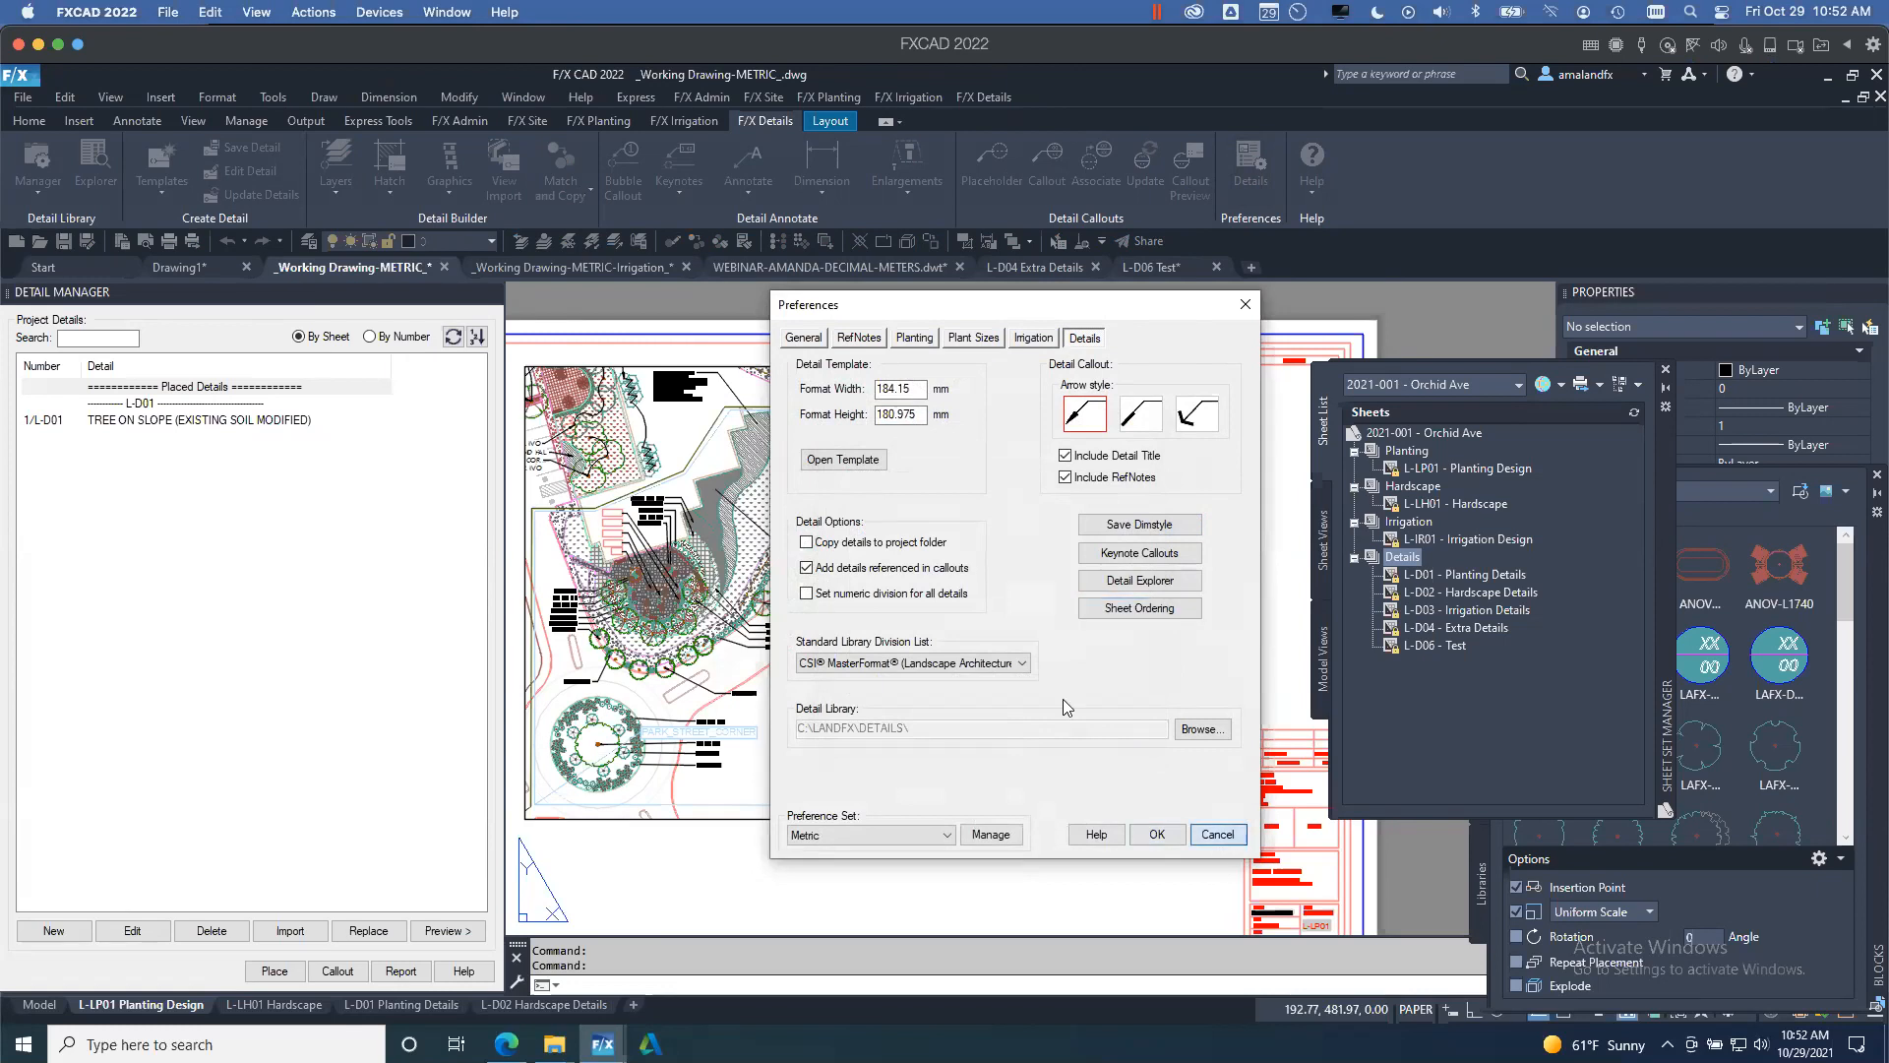
left_click(1217, 833)
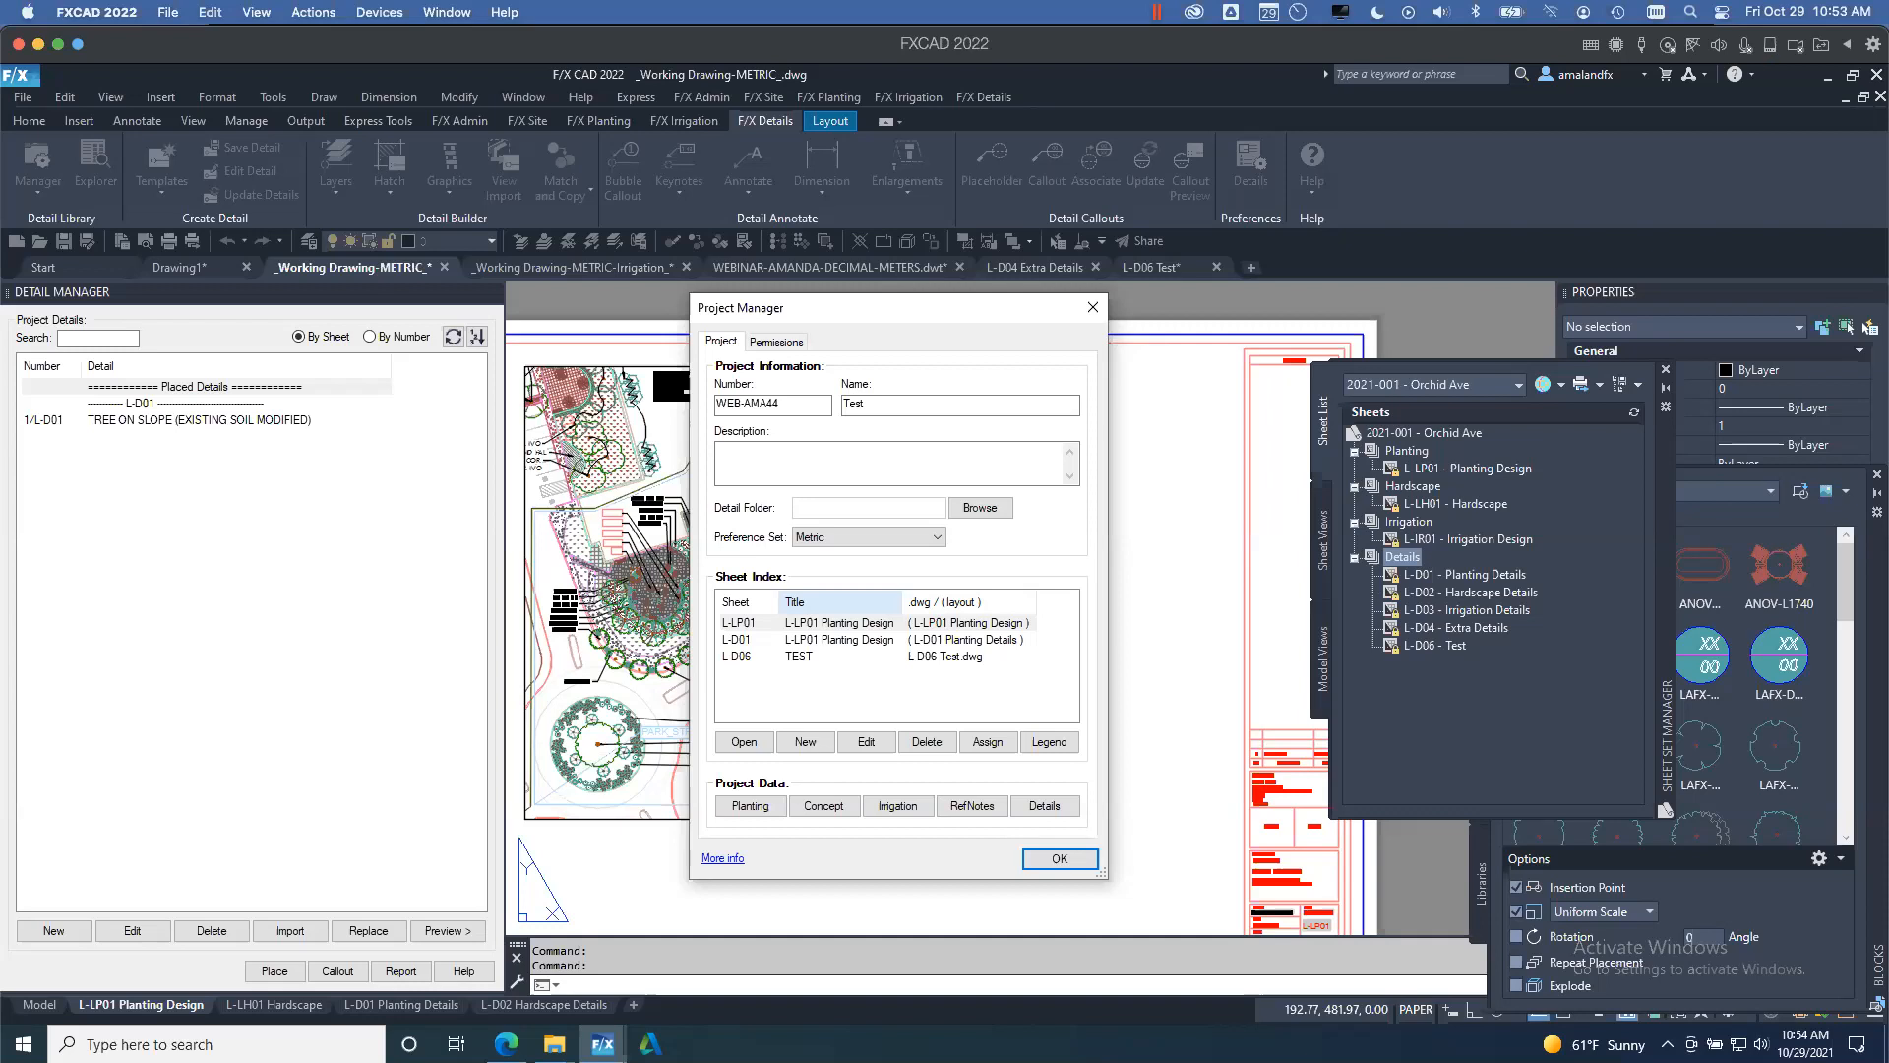
left_click(1092, 306)
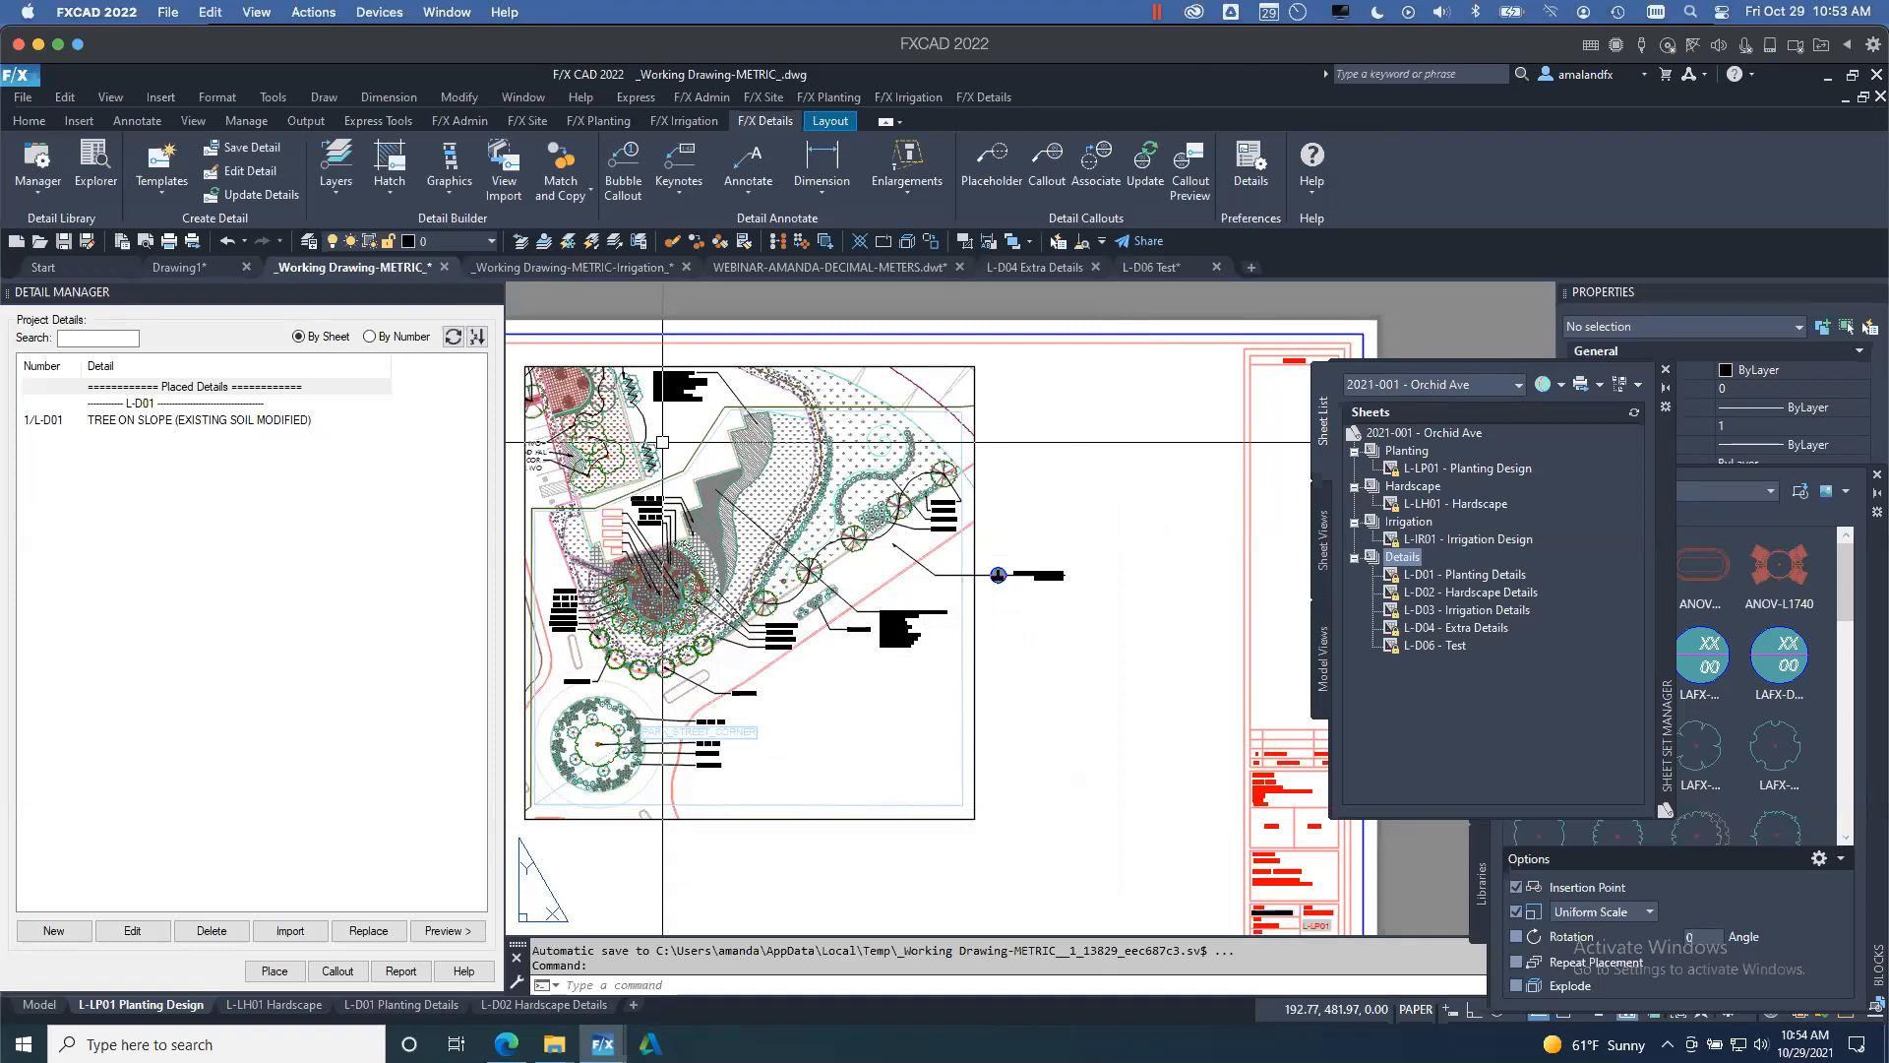
left_click(1123, 463)
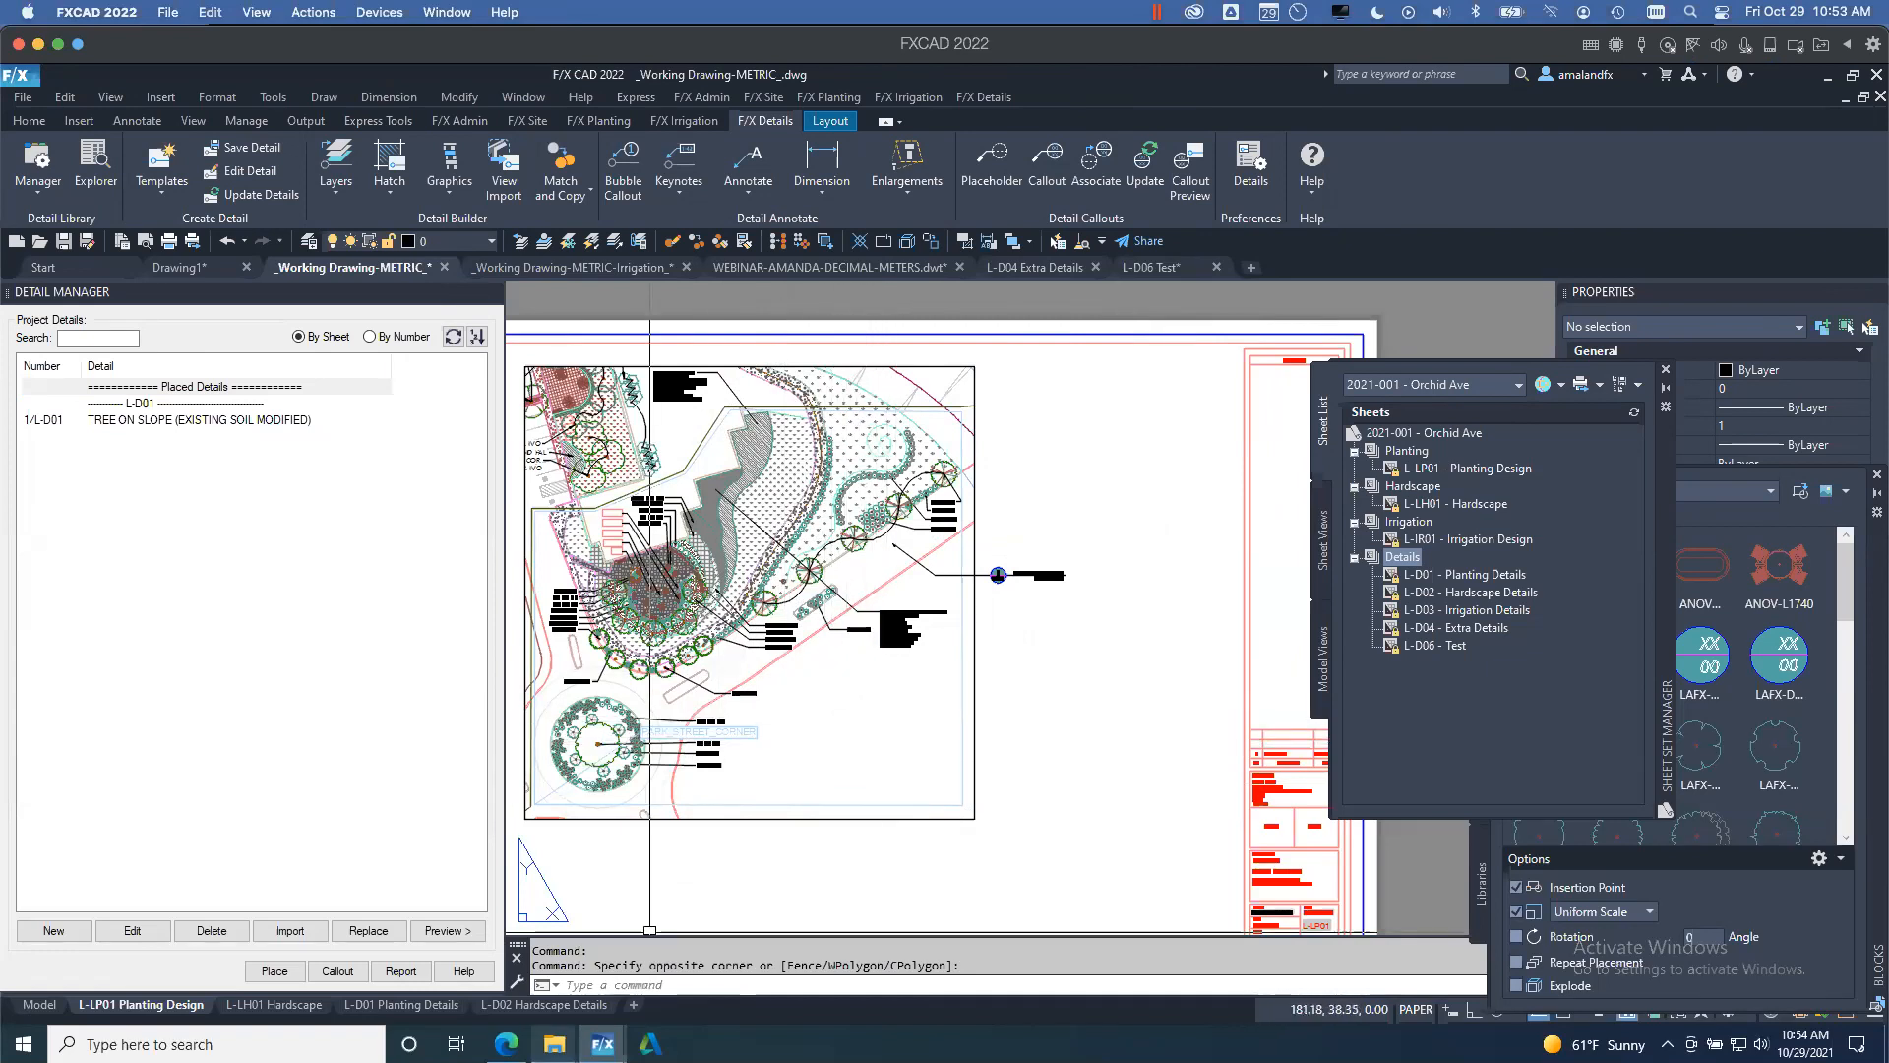
- Bring up the AutoCAD 2022 Template folder and the Orchid Ave project's 2021-10-31 folder side by side in File Explorer
mouse_move(555, 1044)
left_click(640, 979)
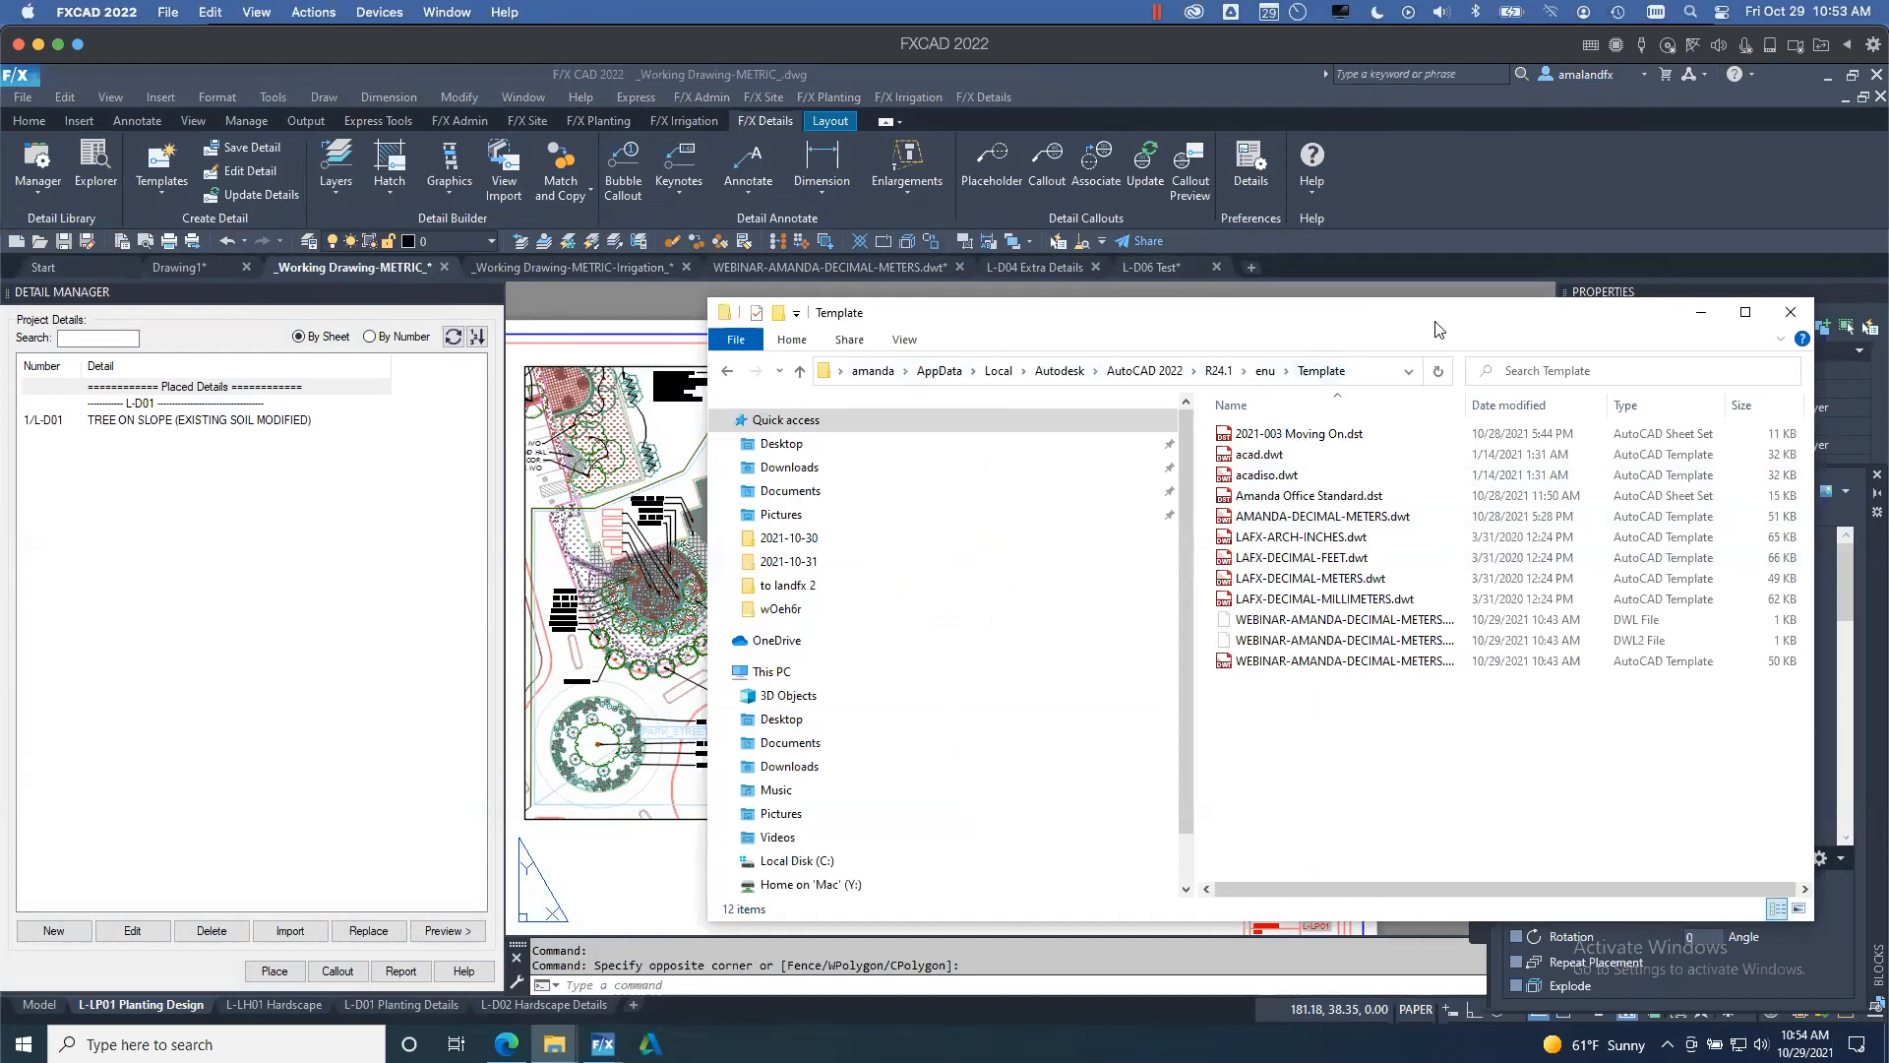
left_click_drag(1472, 313, 870, 272)
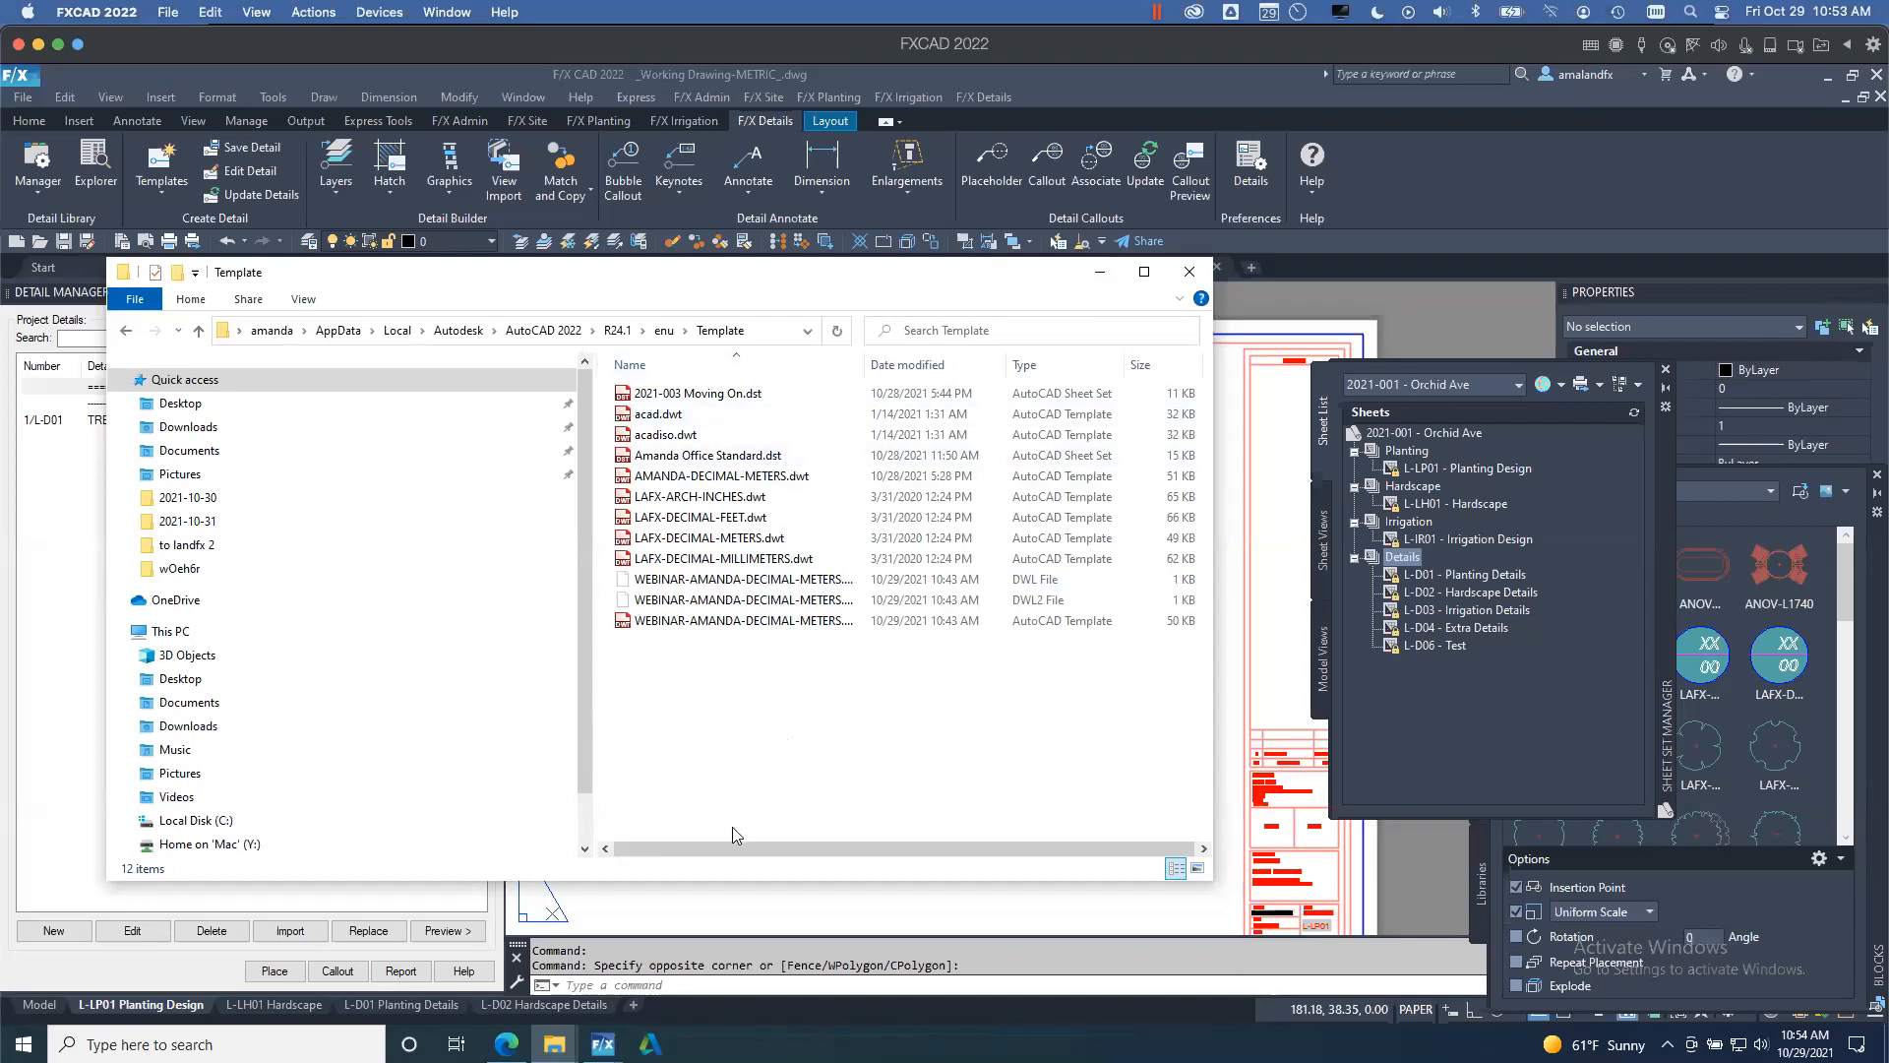
mouse_move(554, 1043)
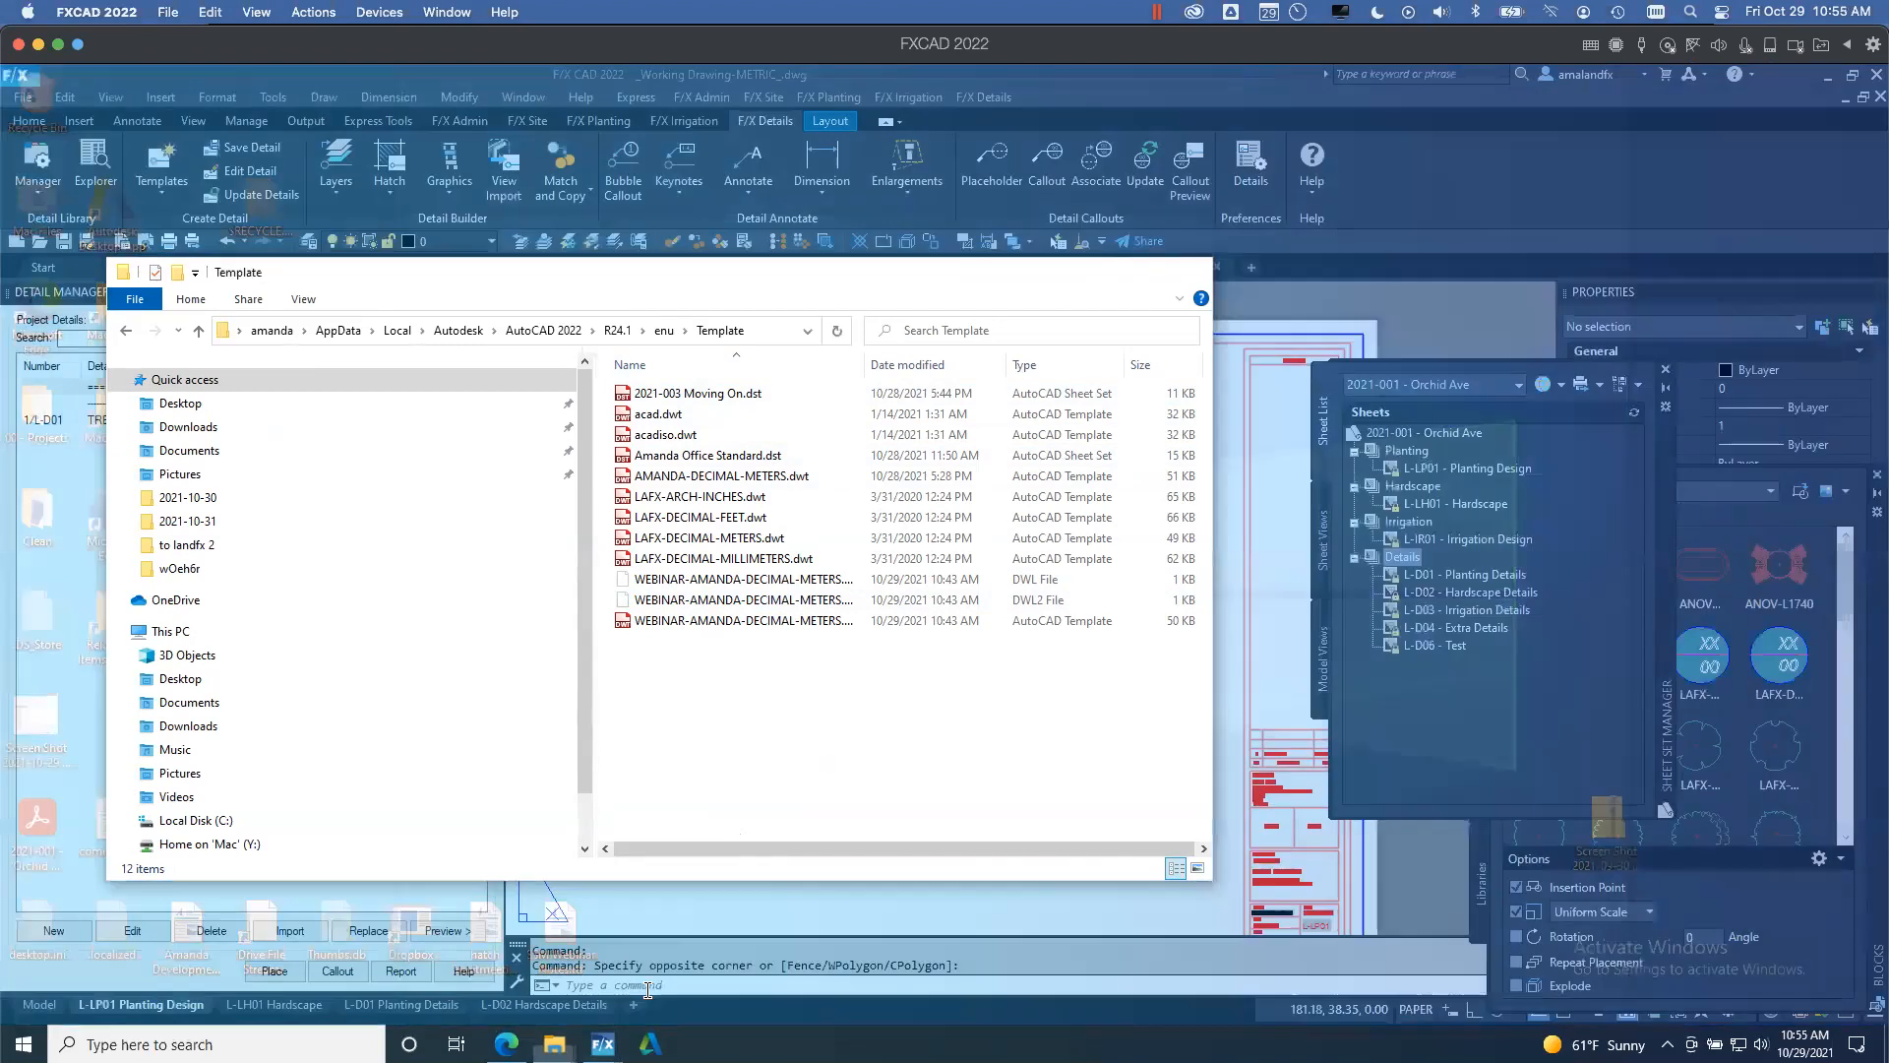
left_click(645, 991)
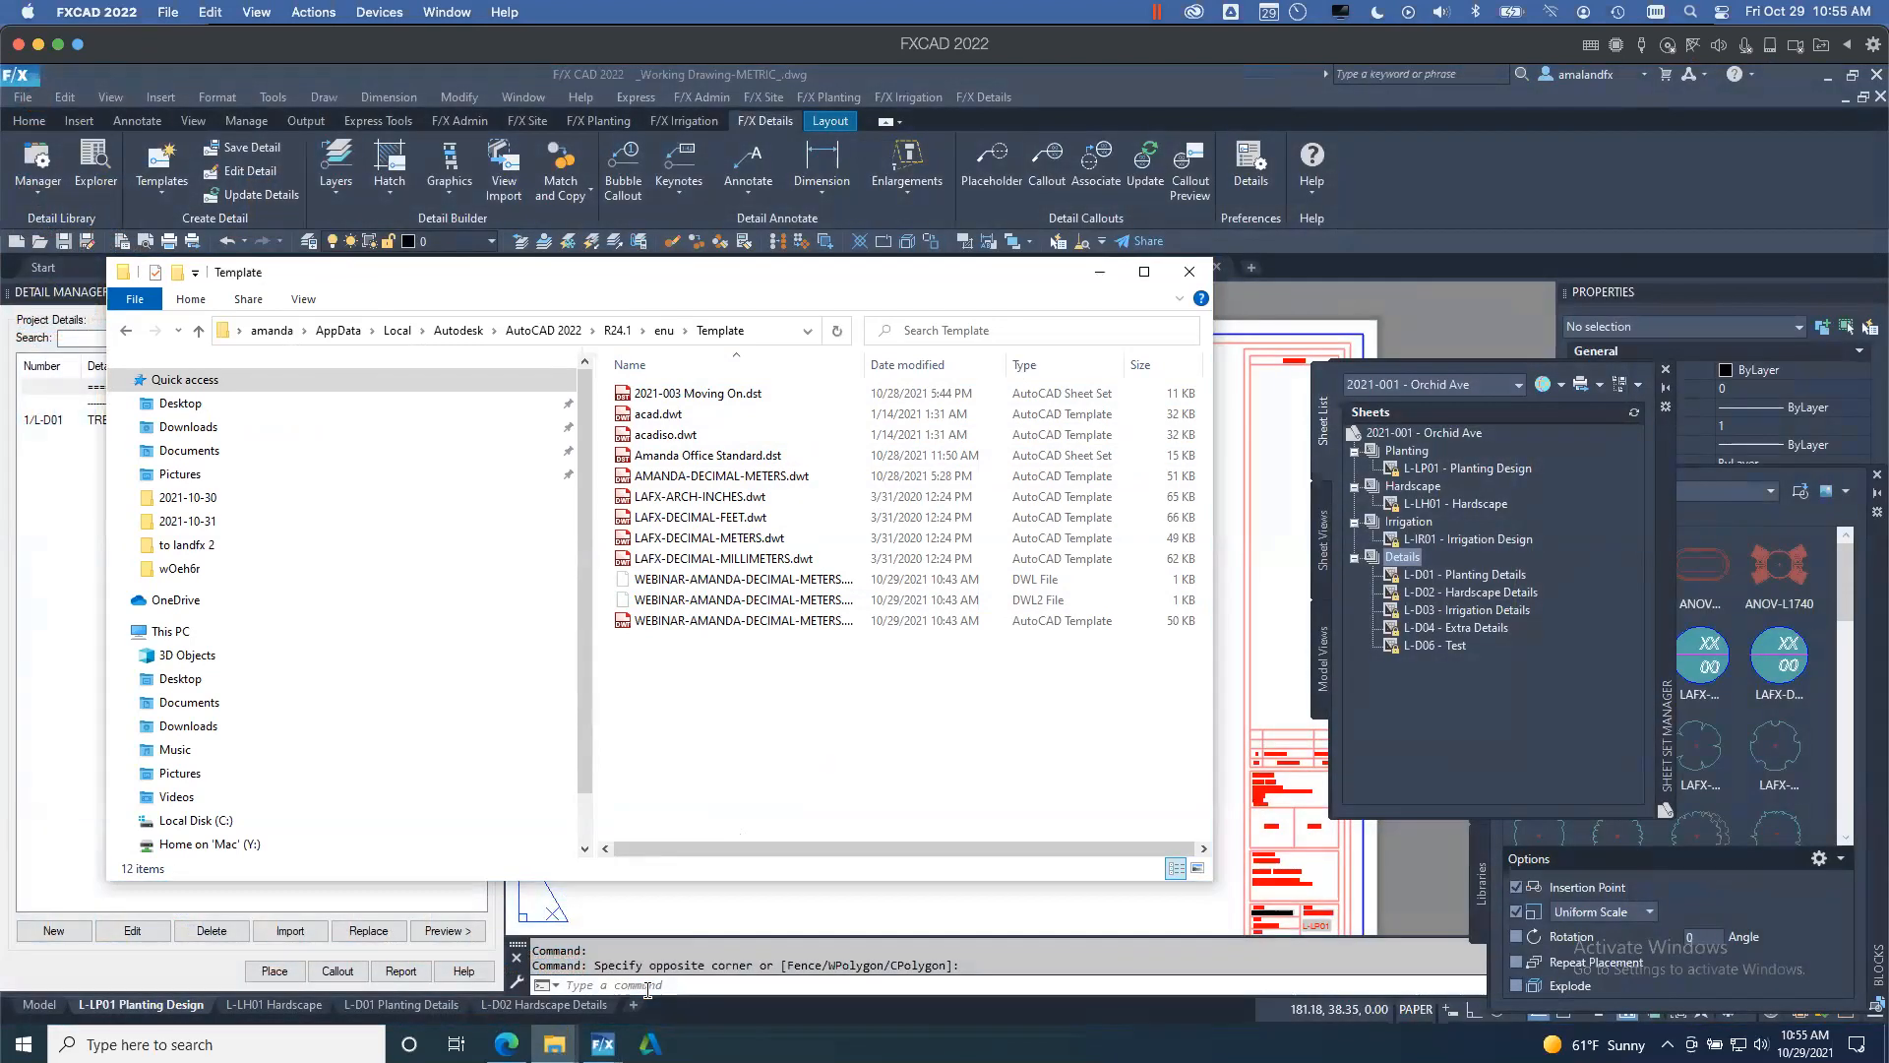
mouse_move(554, 1043)
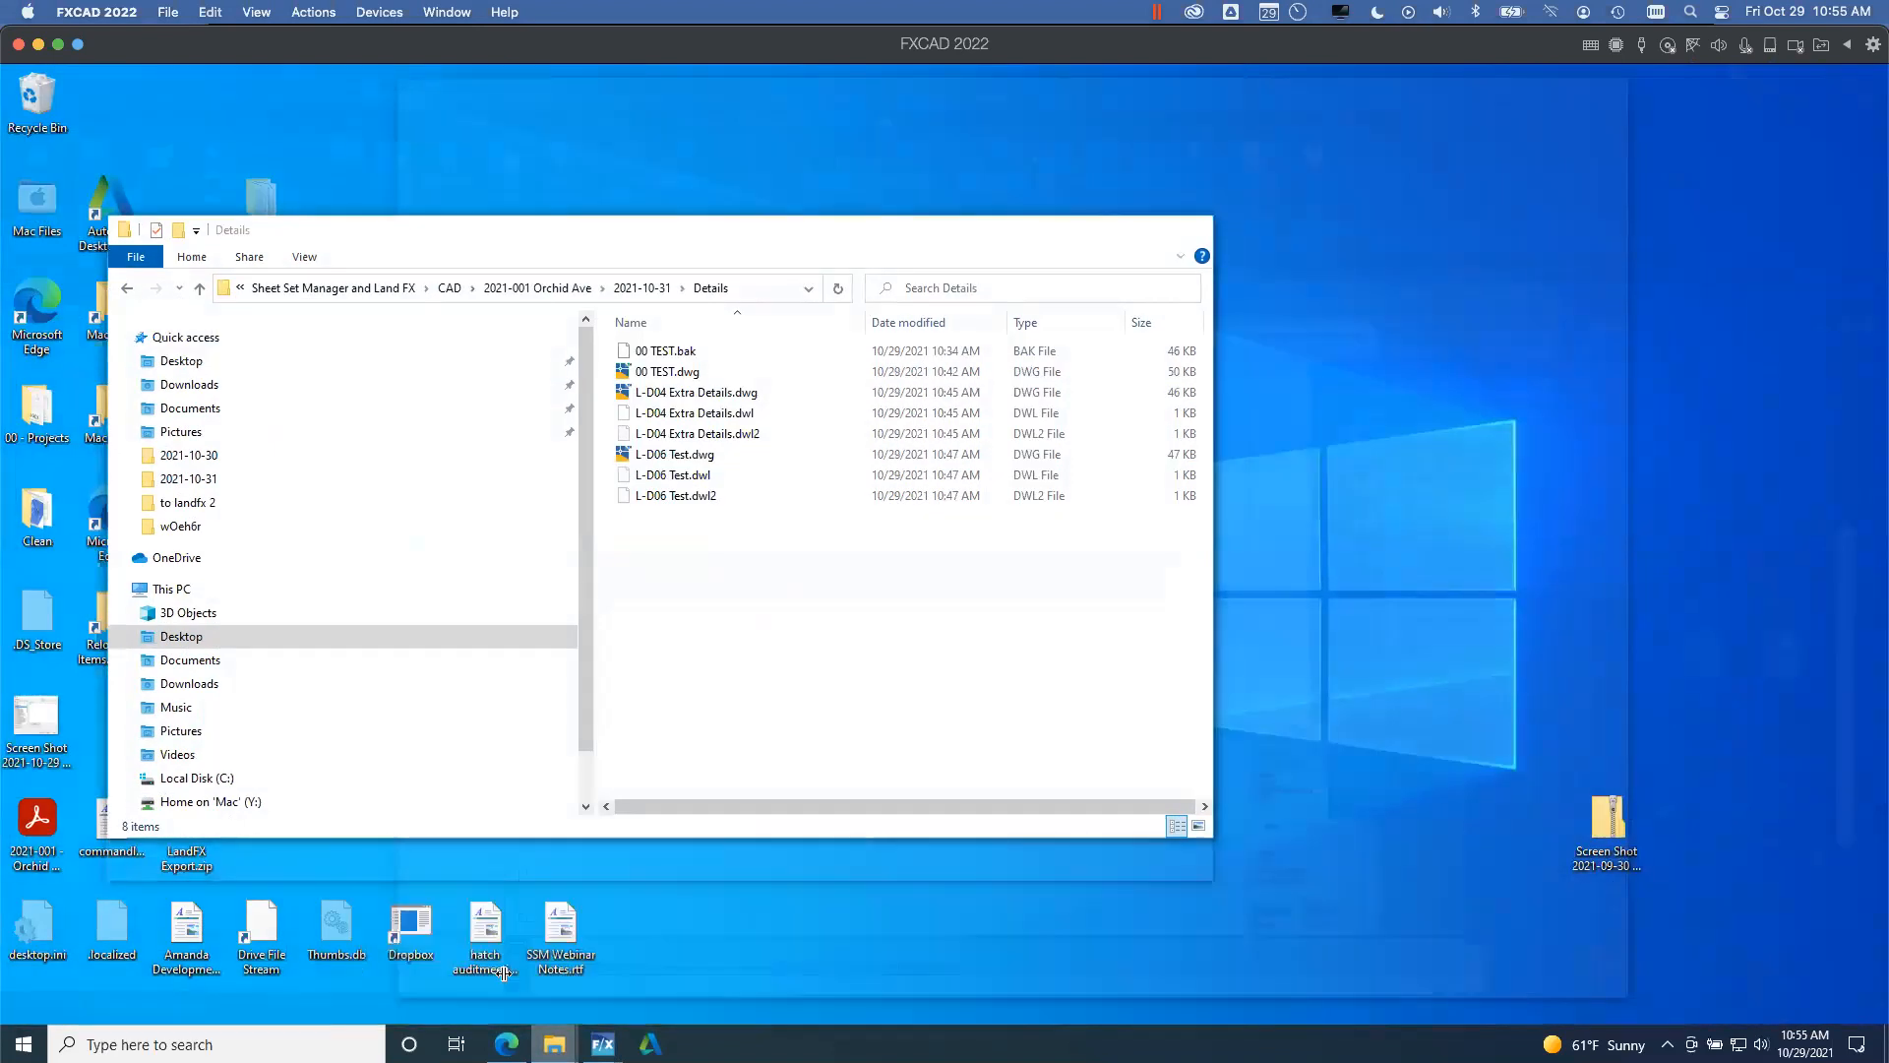
left_click(456, 969)
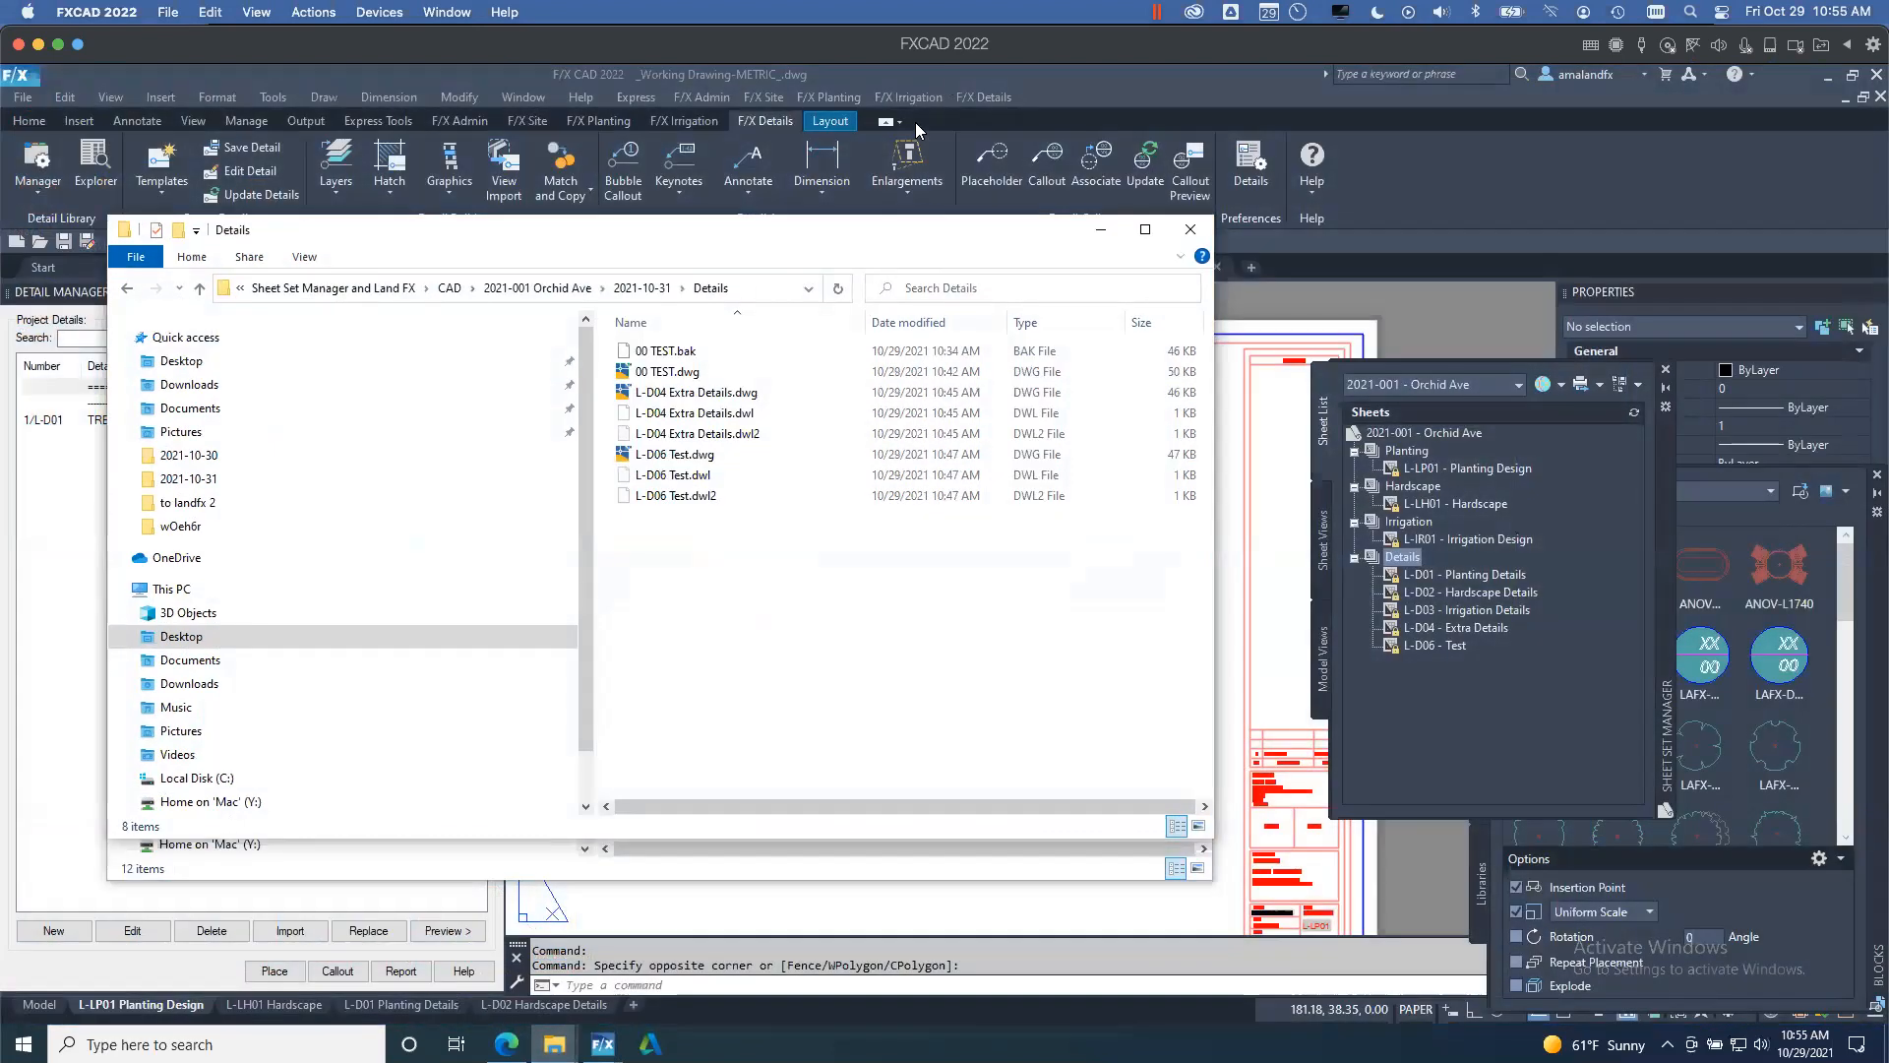
left_click_drag(640, 229, 1278, 328)
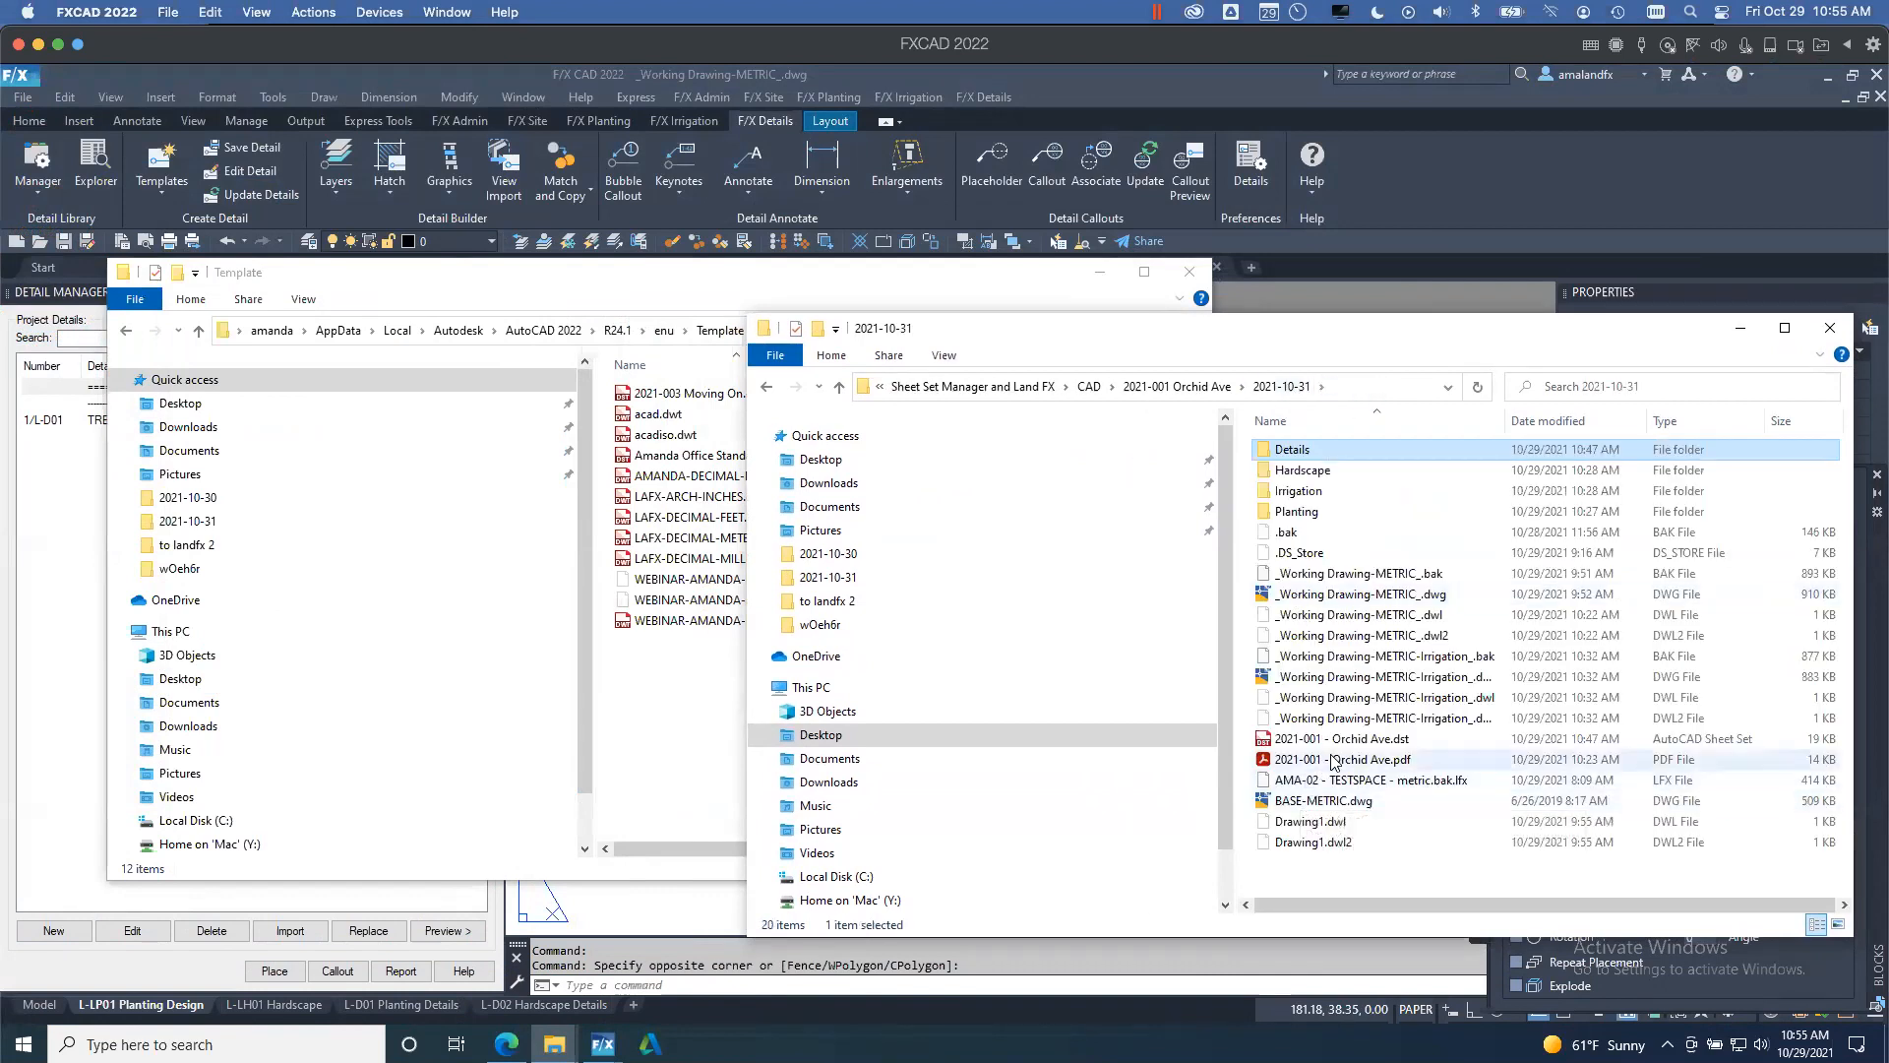
- Copy the 2021-001 - Orchid Ave.dst sheet set file into the Template folder and rename the copy AMANDAWEBINAR
left_click(1355, 743)
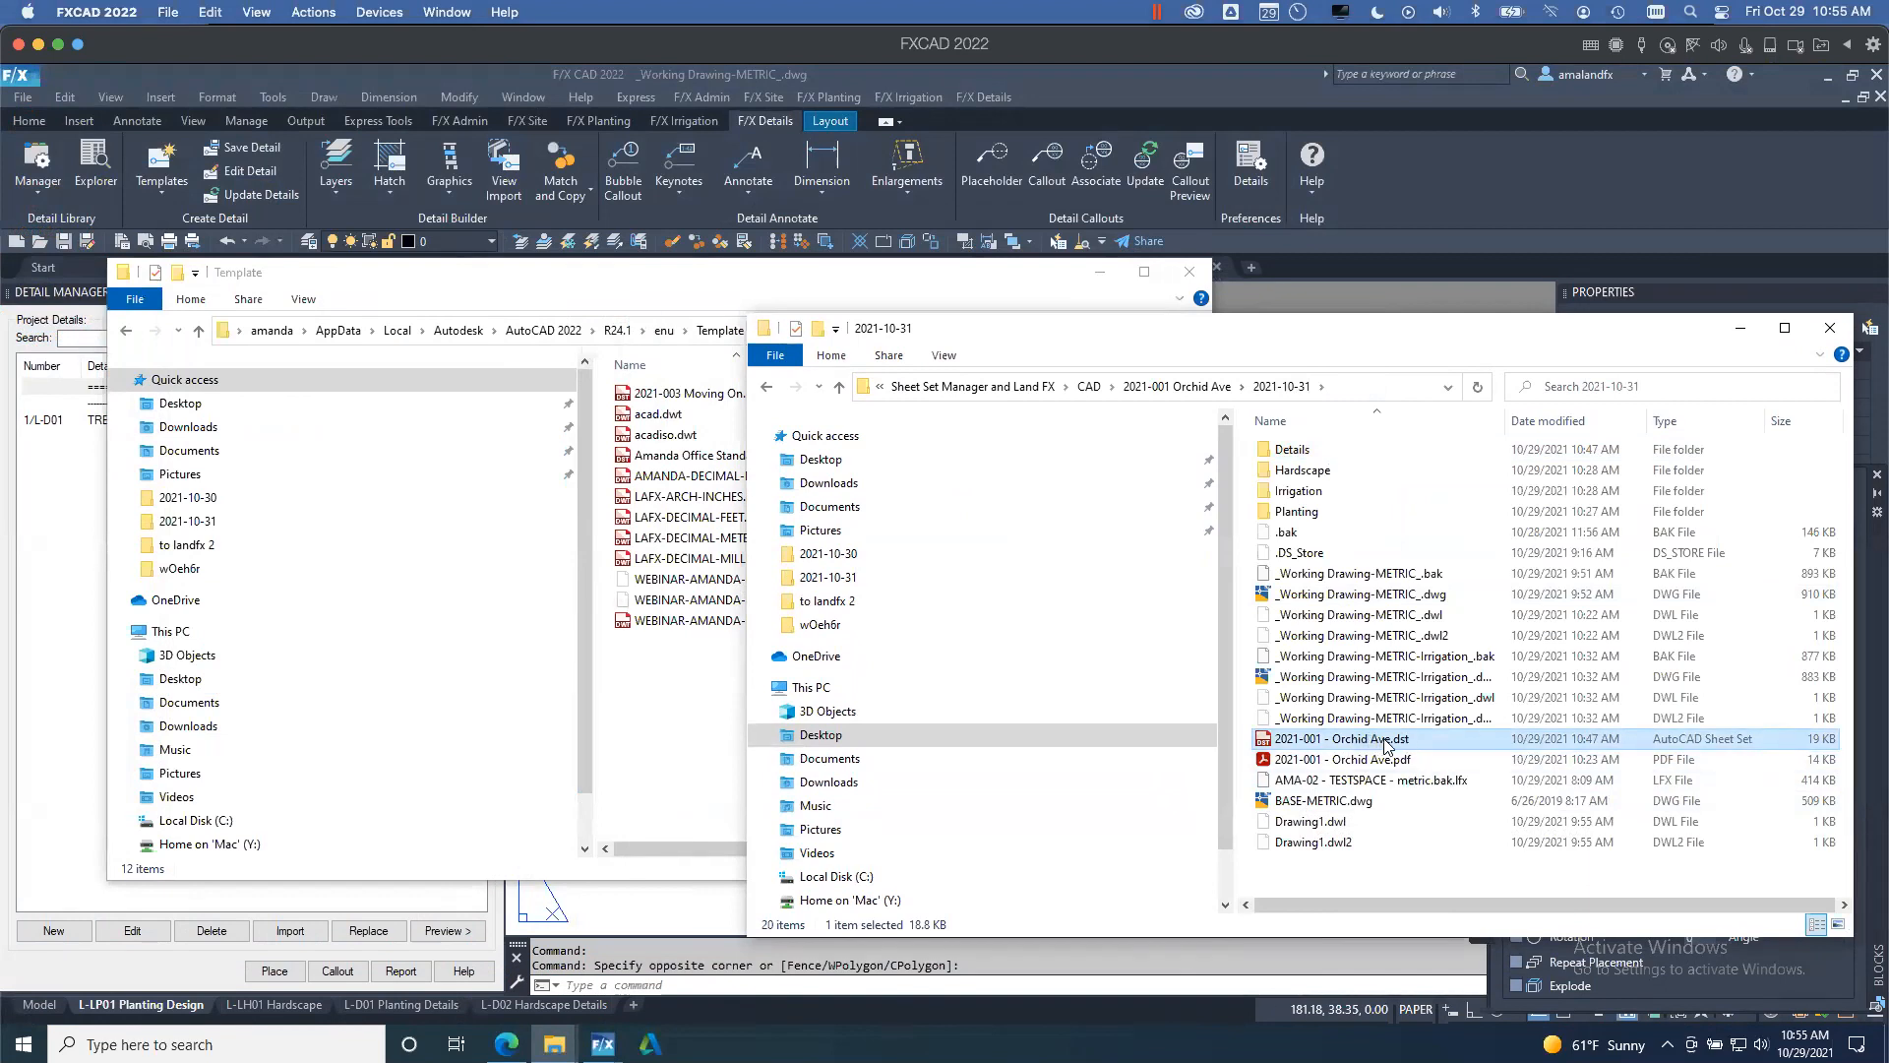
left_click_drag(1387, 743, 657, 711)
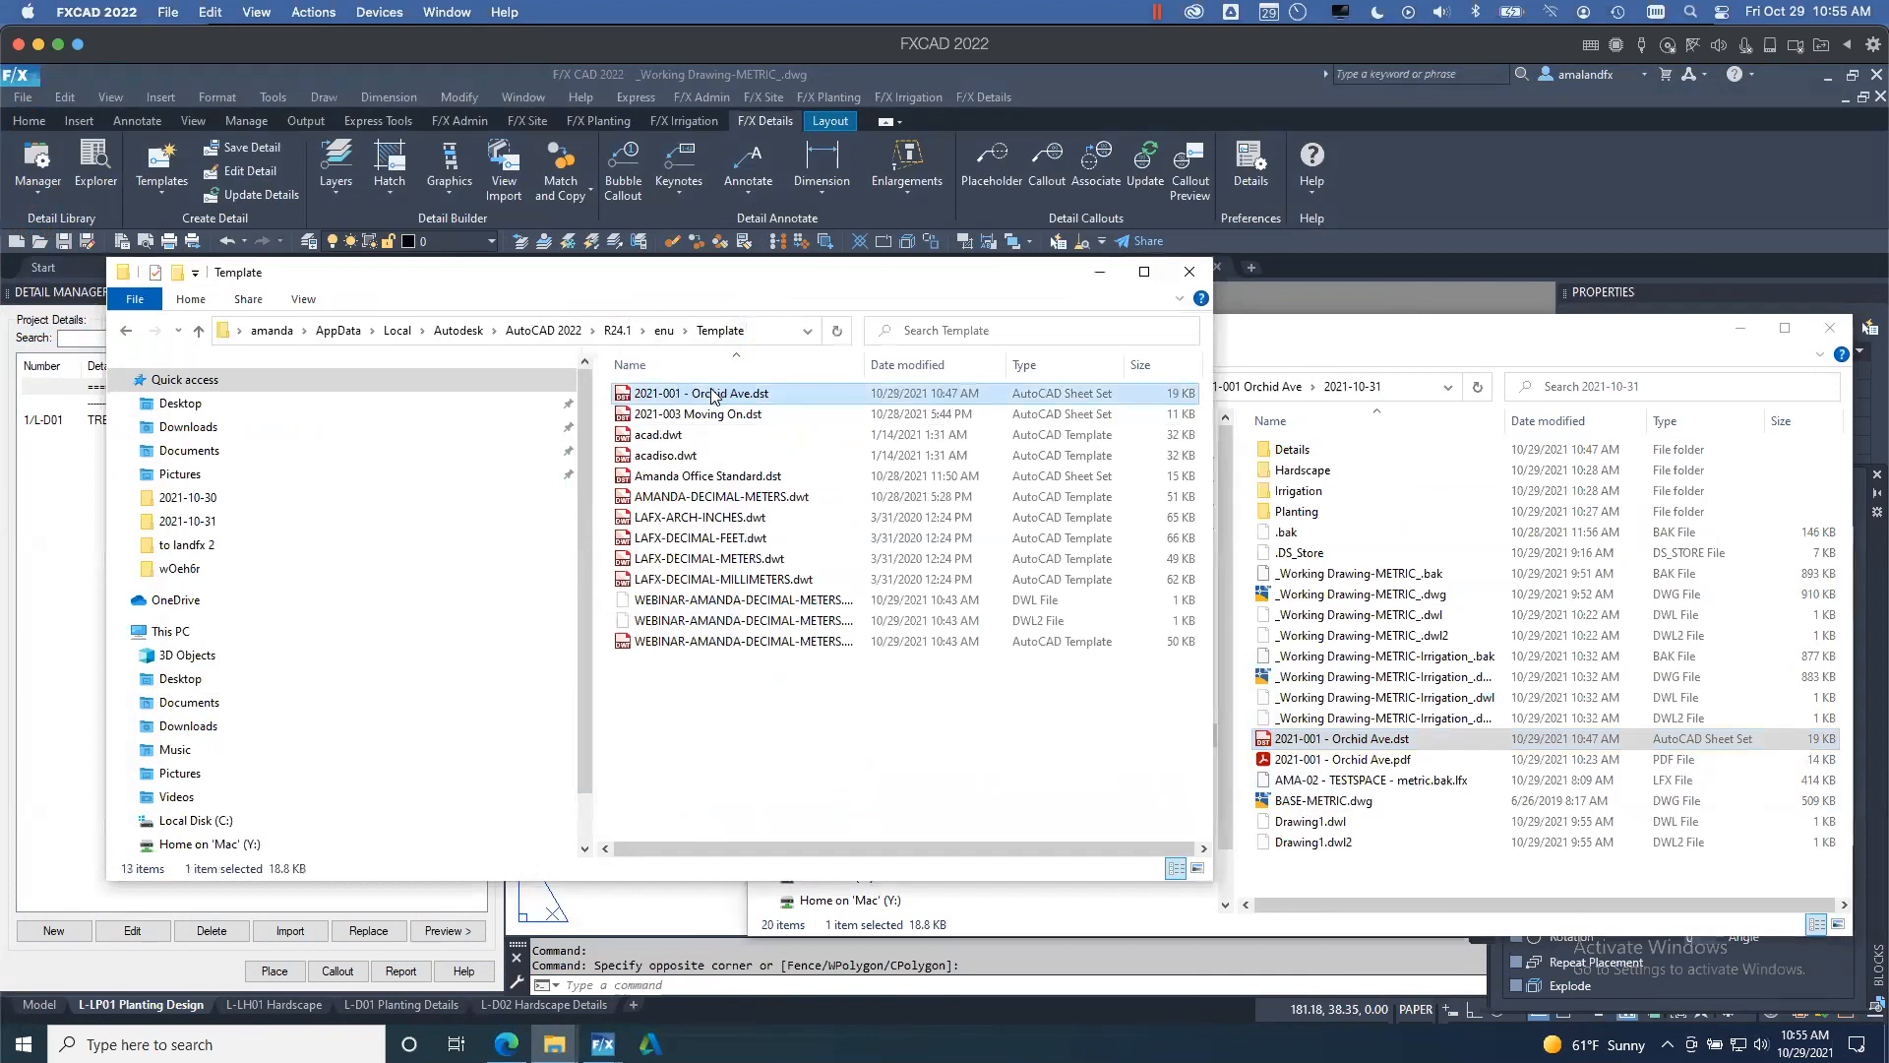
key("F2")
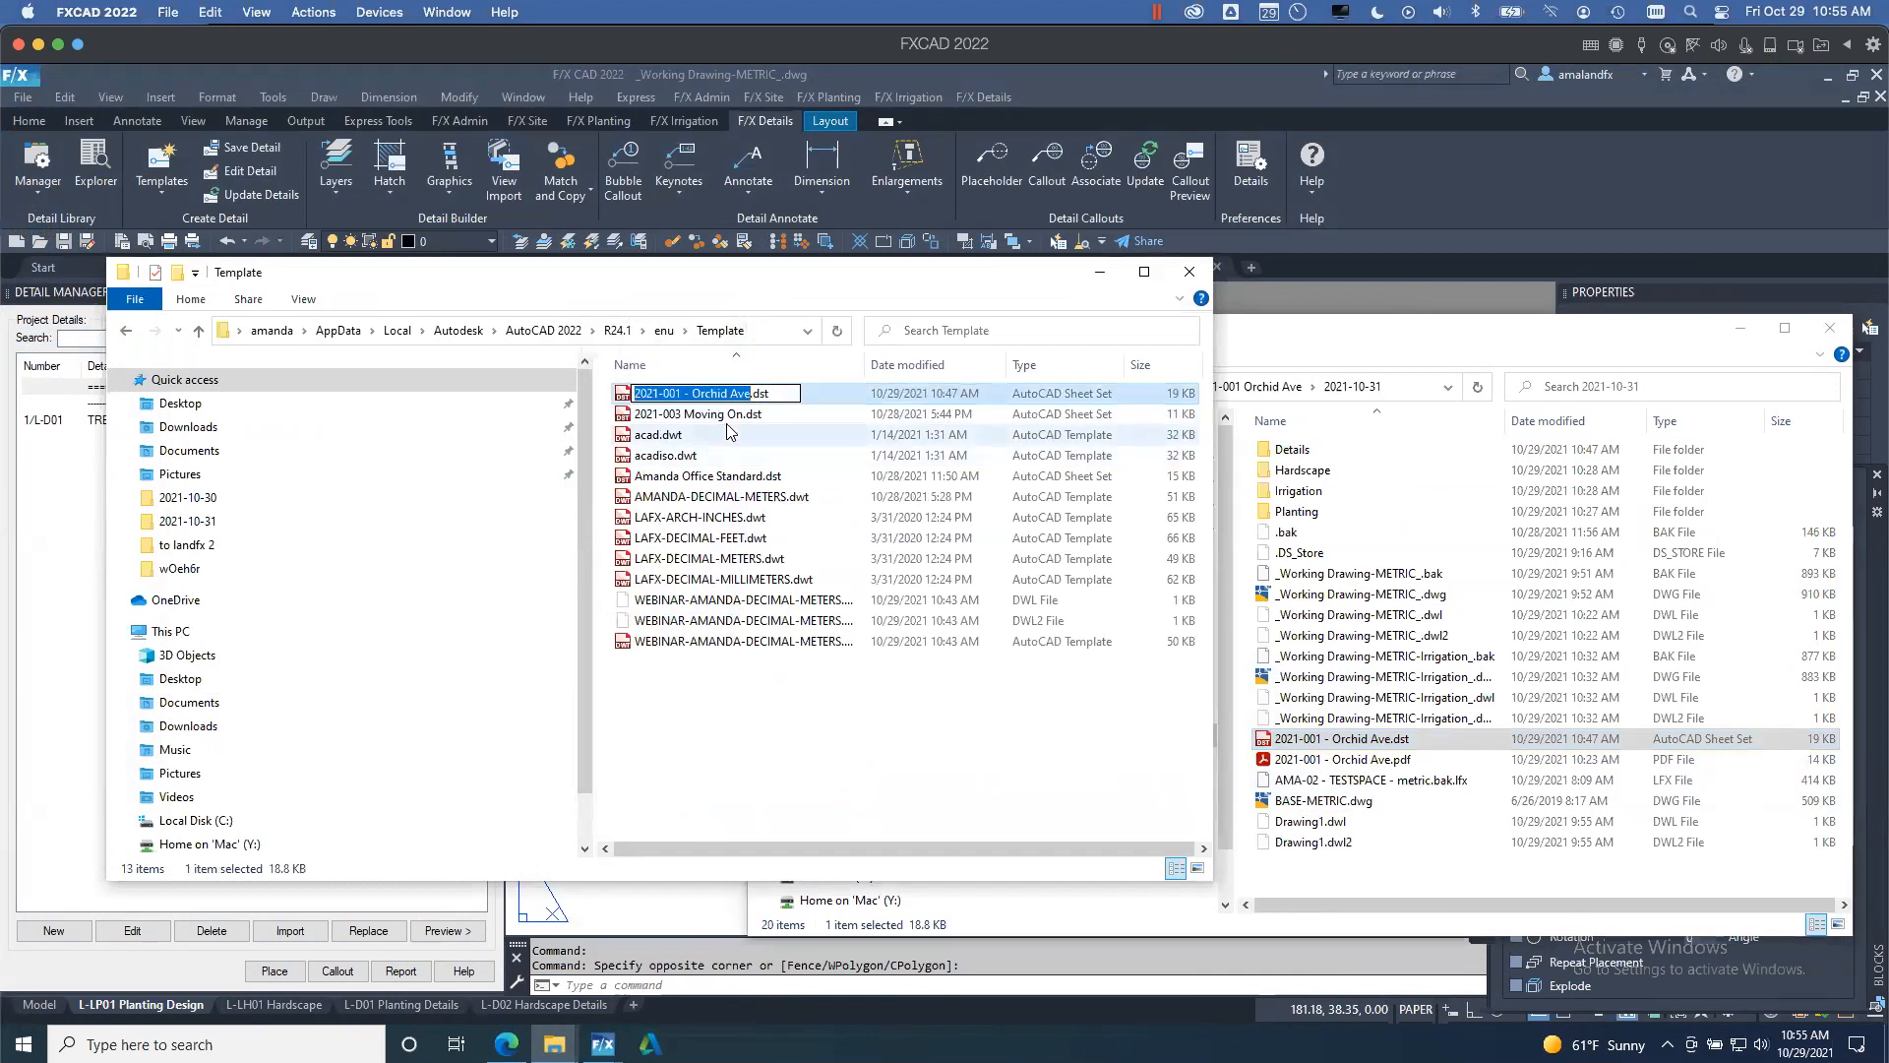
type("AMANDAWEBINAR")
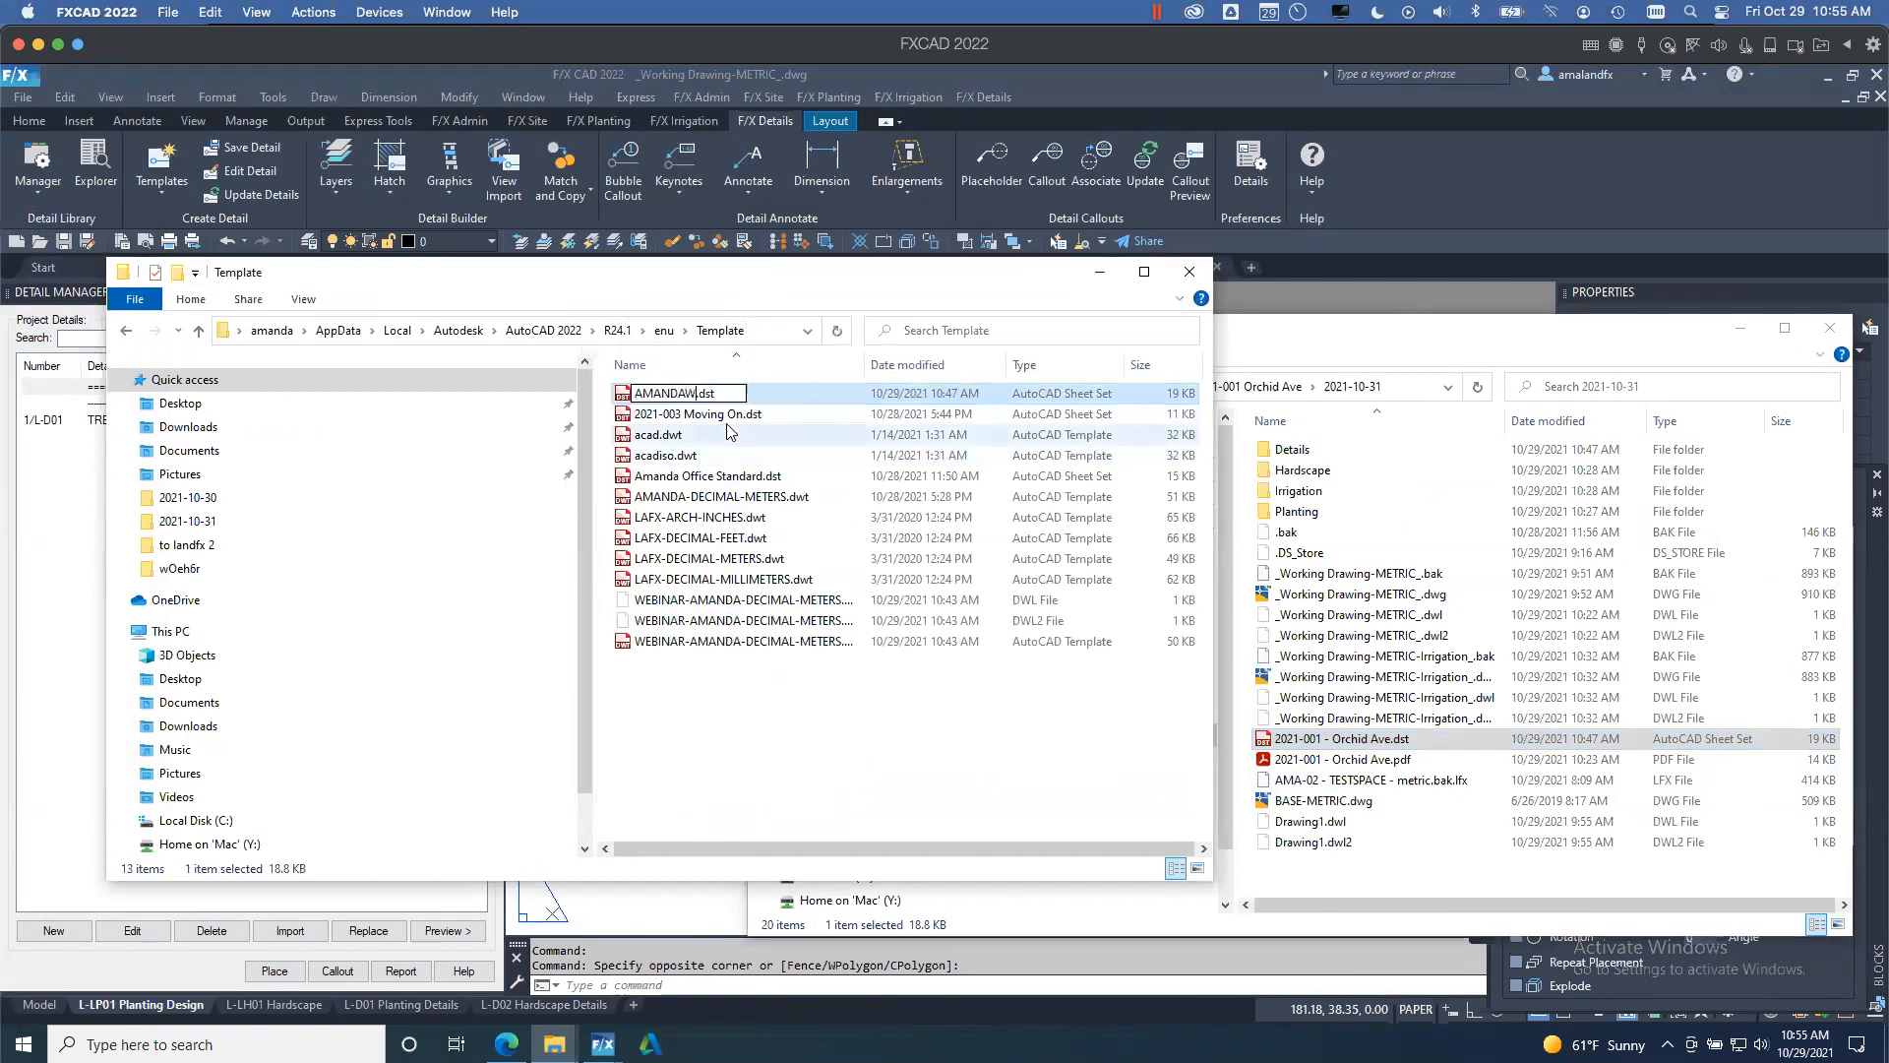
left_click(841, 718)
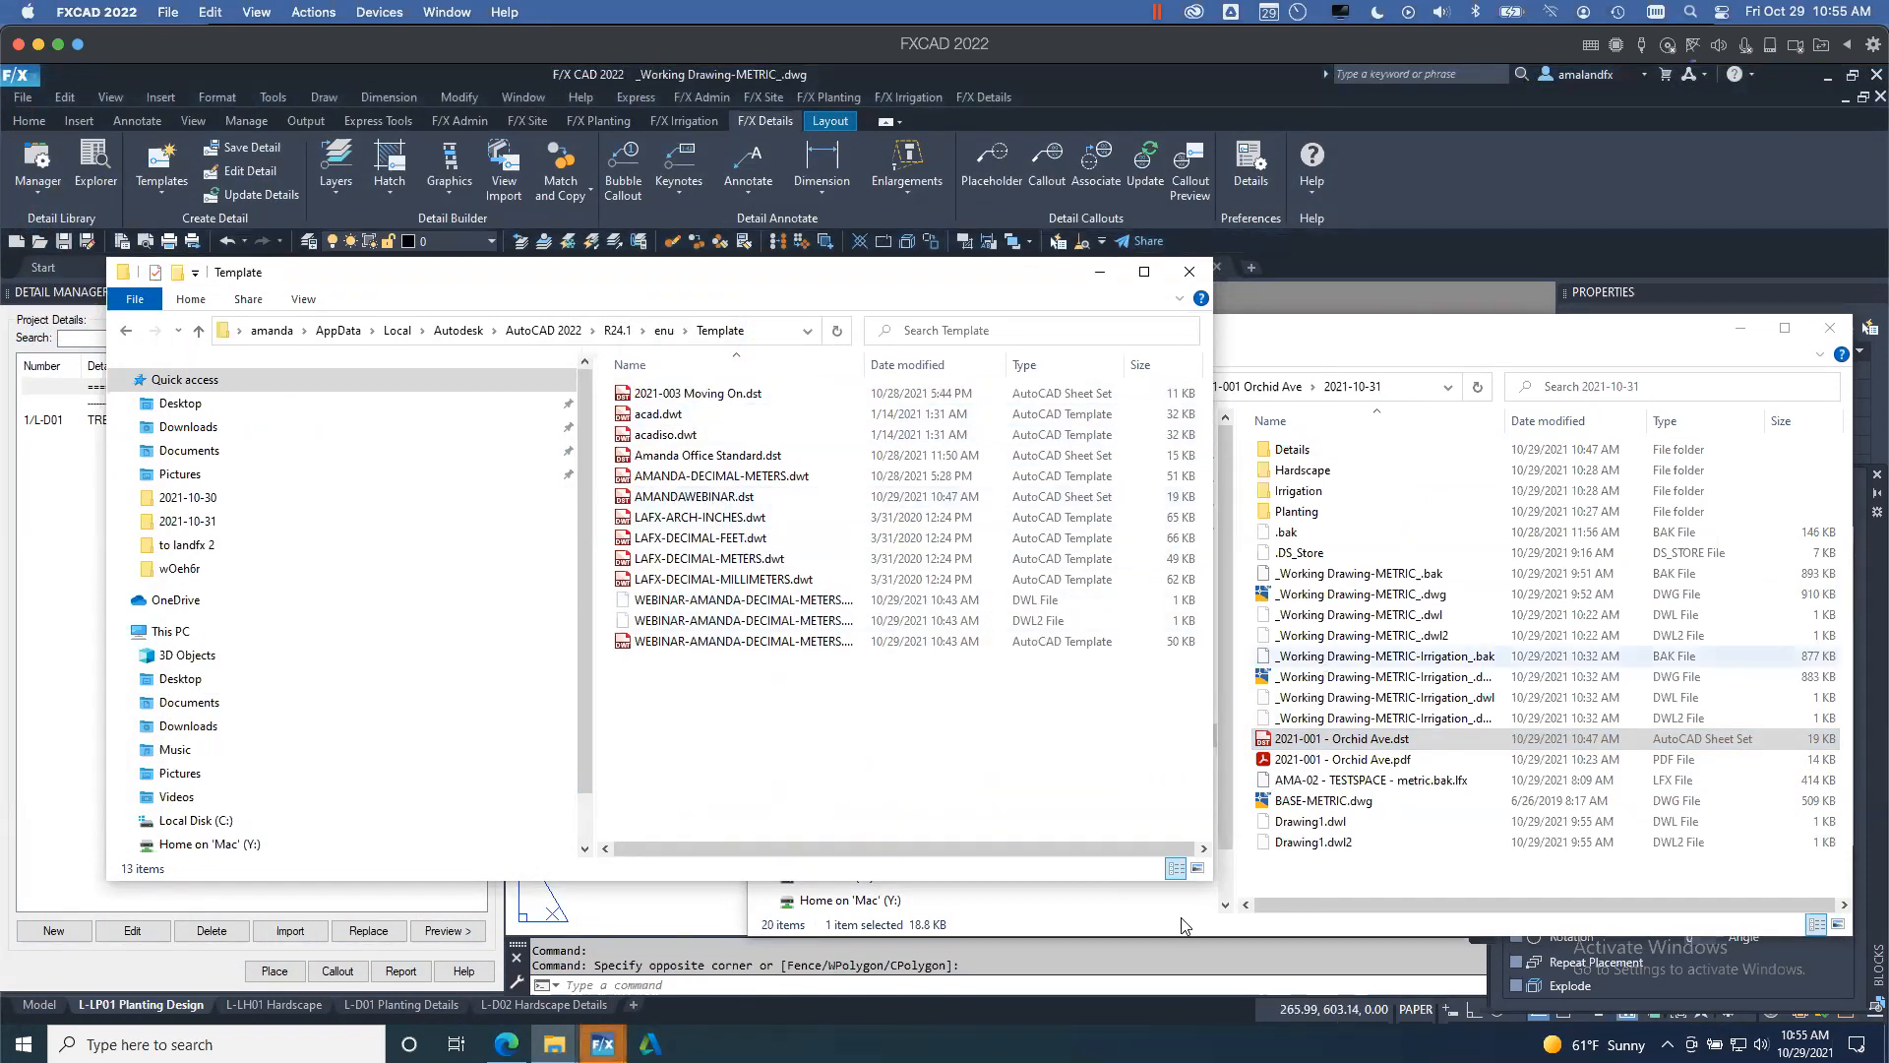
- Switch to F/X CAD and start a new sheet set based on the AMANDAWEBINAR example sheet set
left_click(603, 1044)
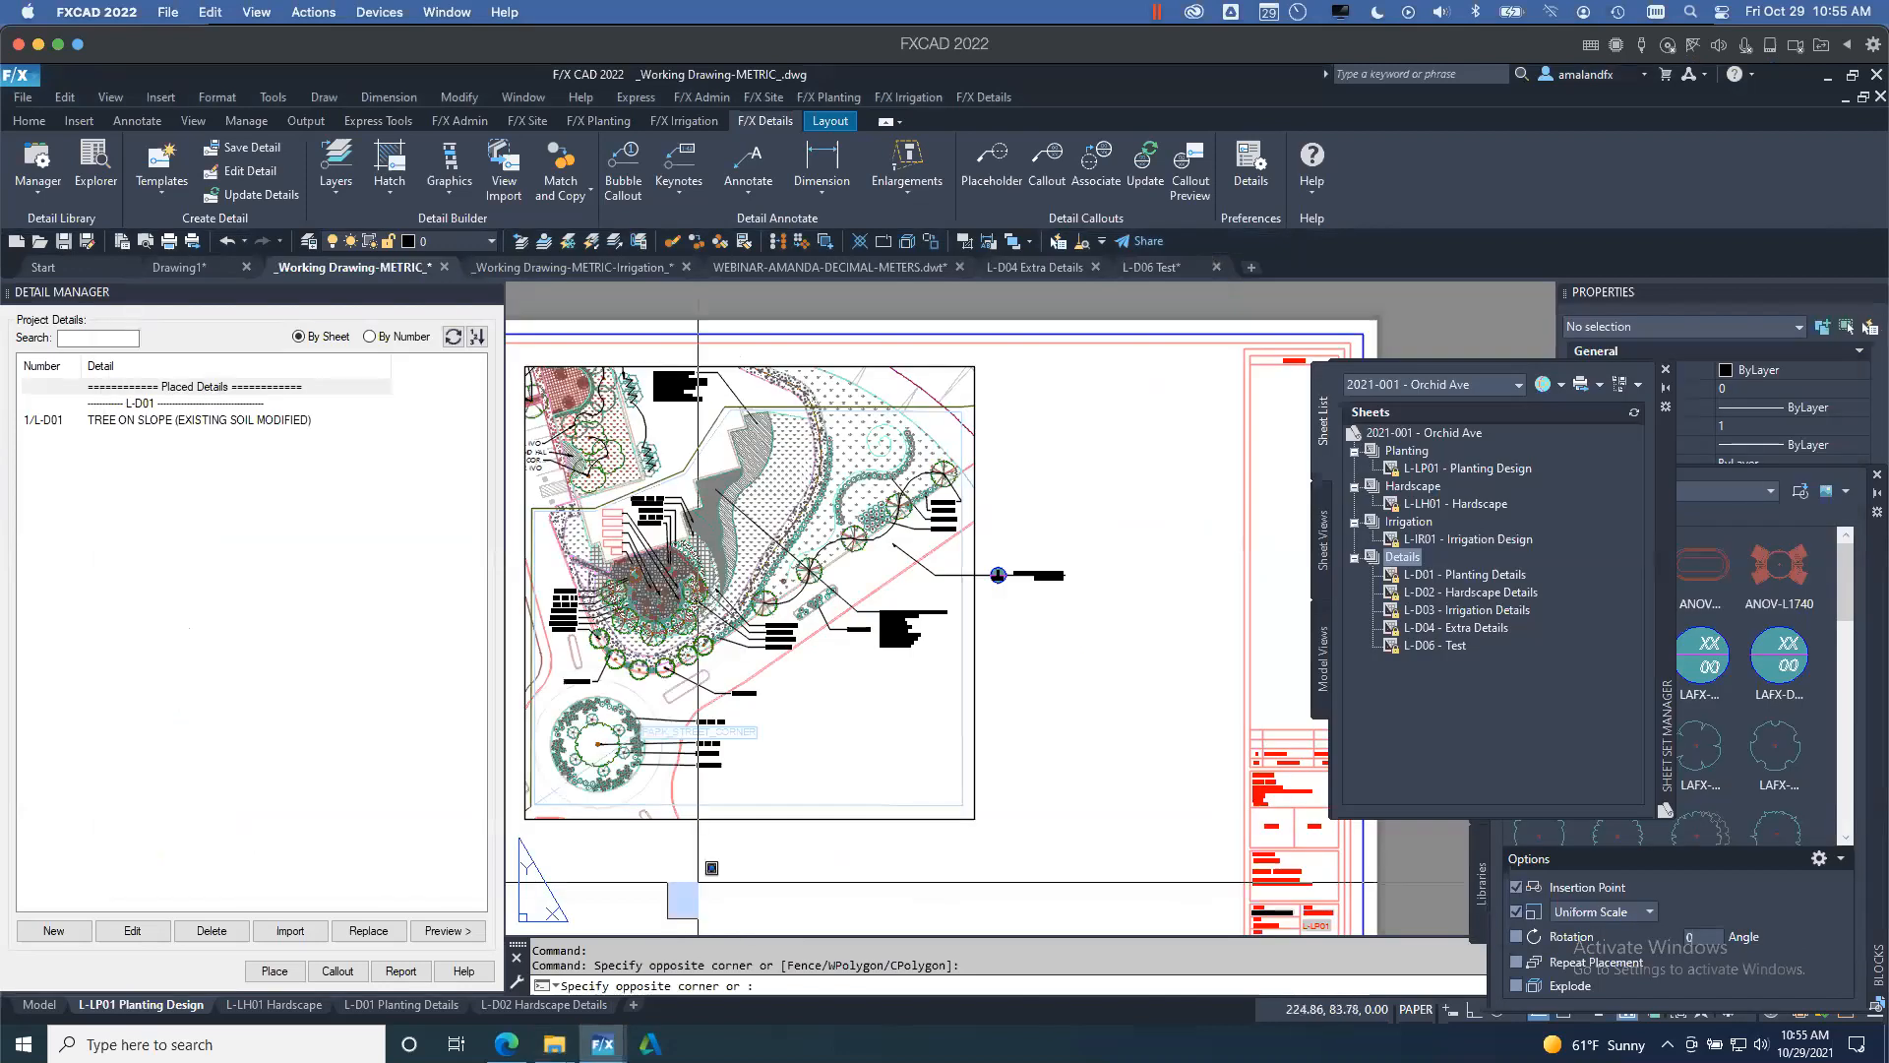
key("Escape")
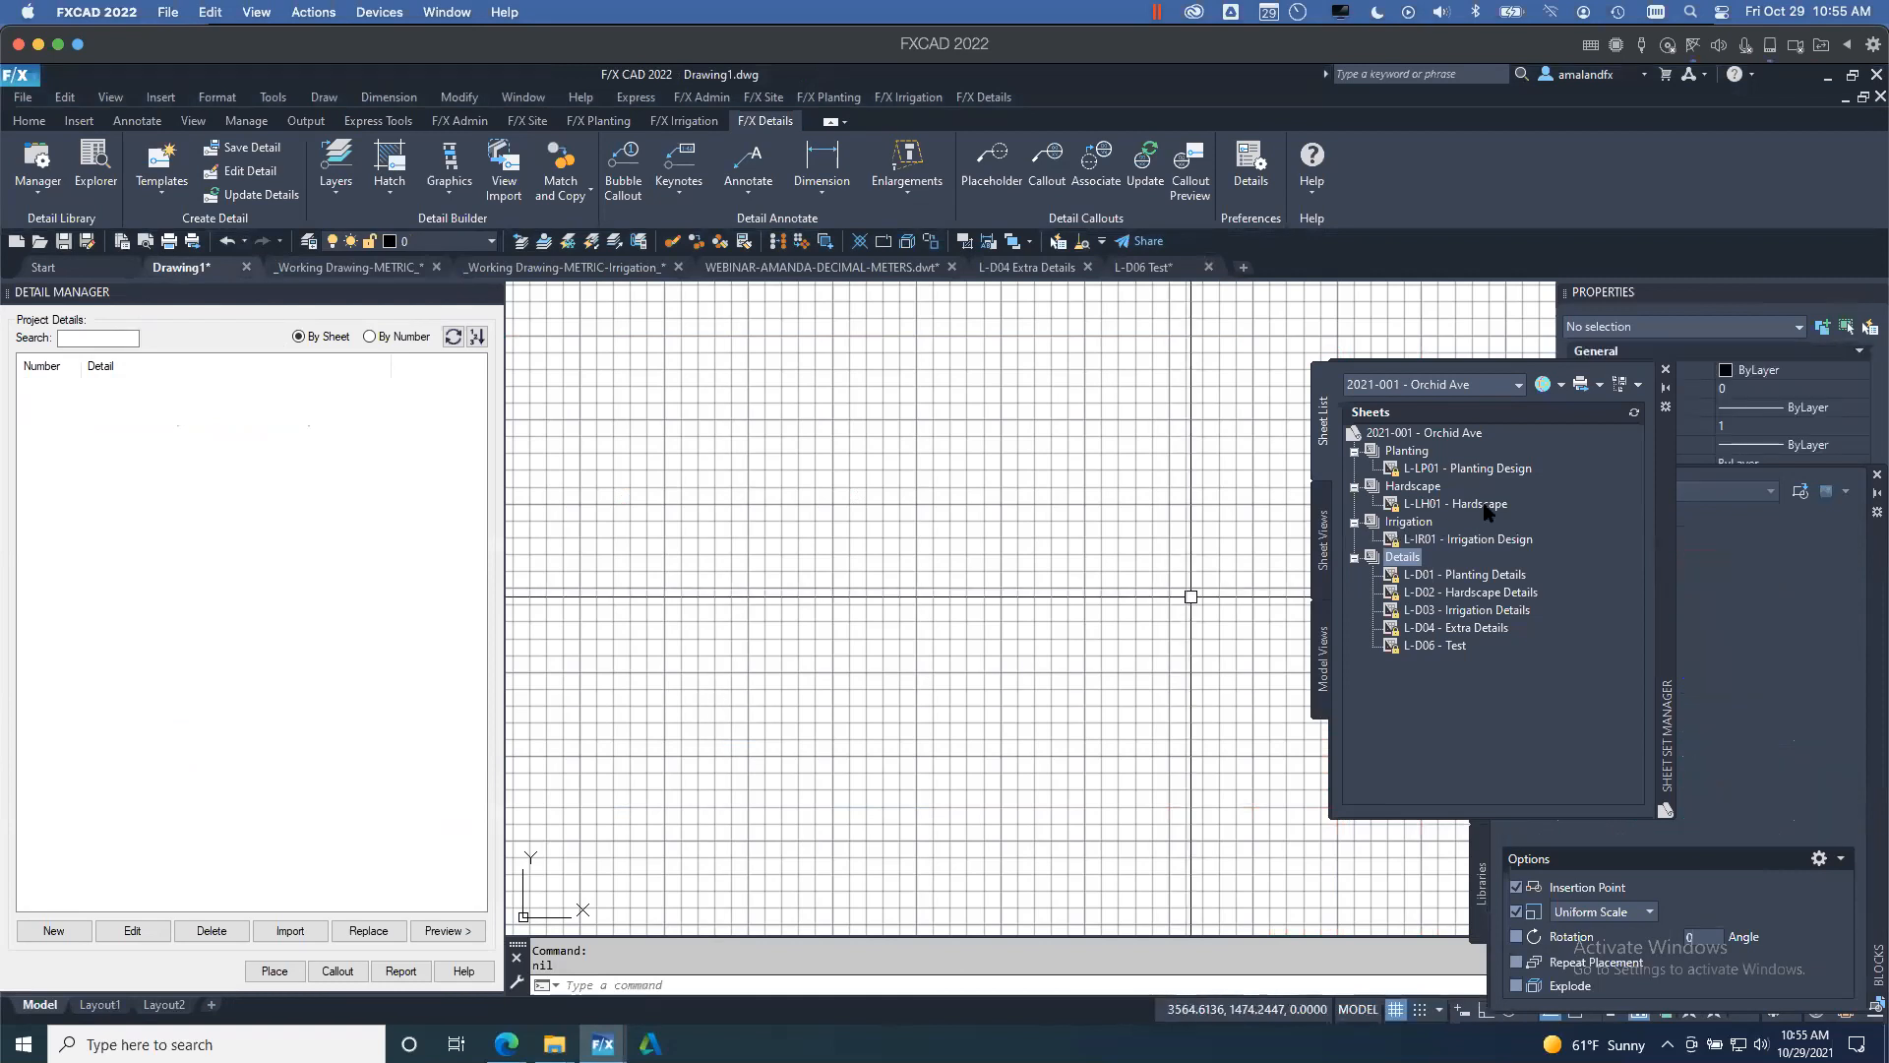
left_click(1519, 385)
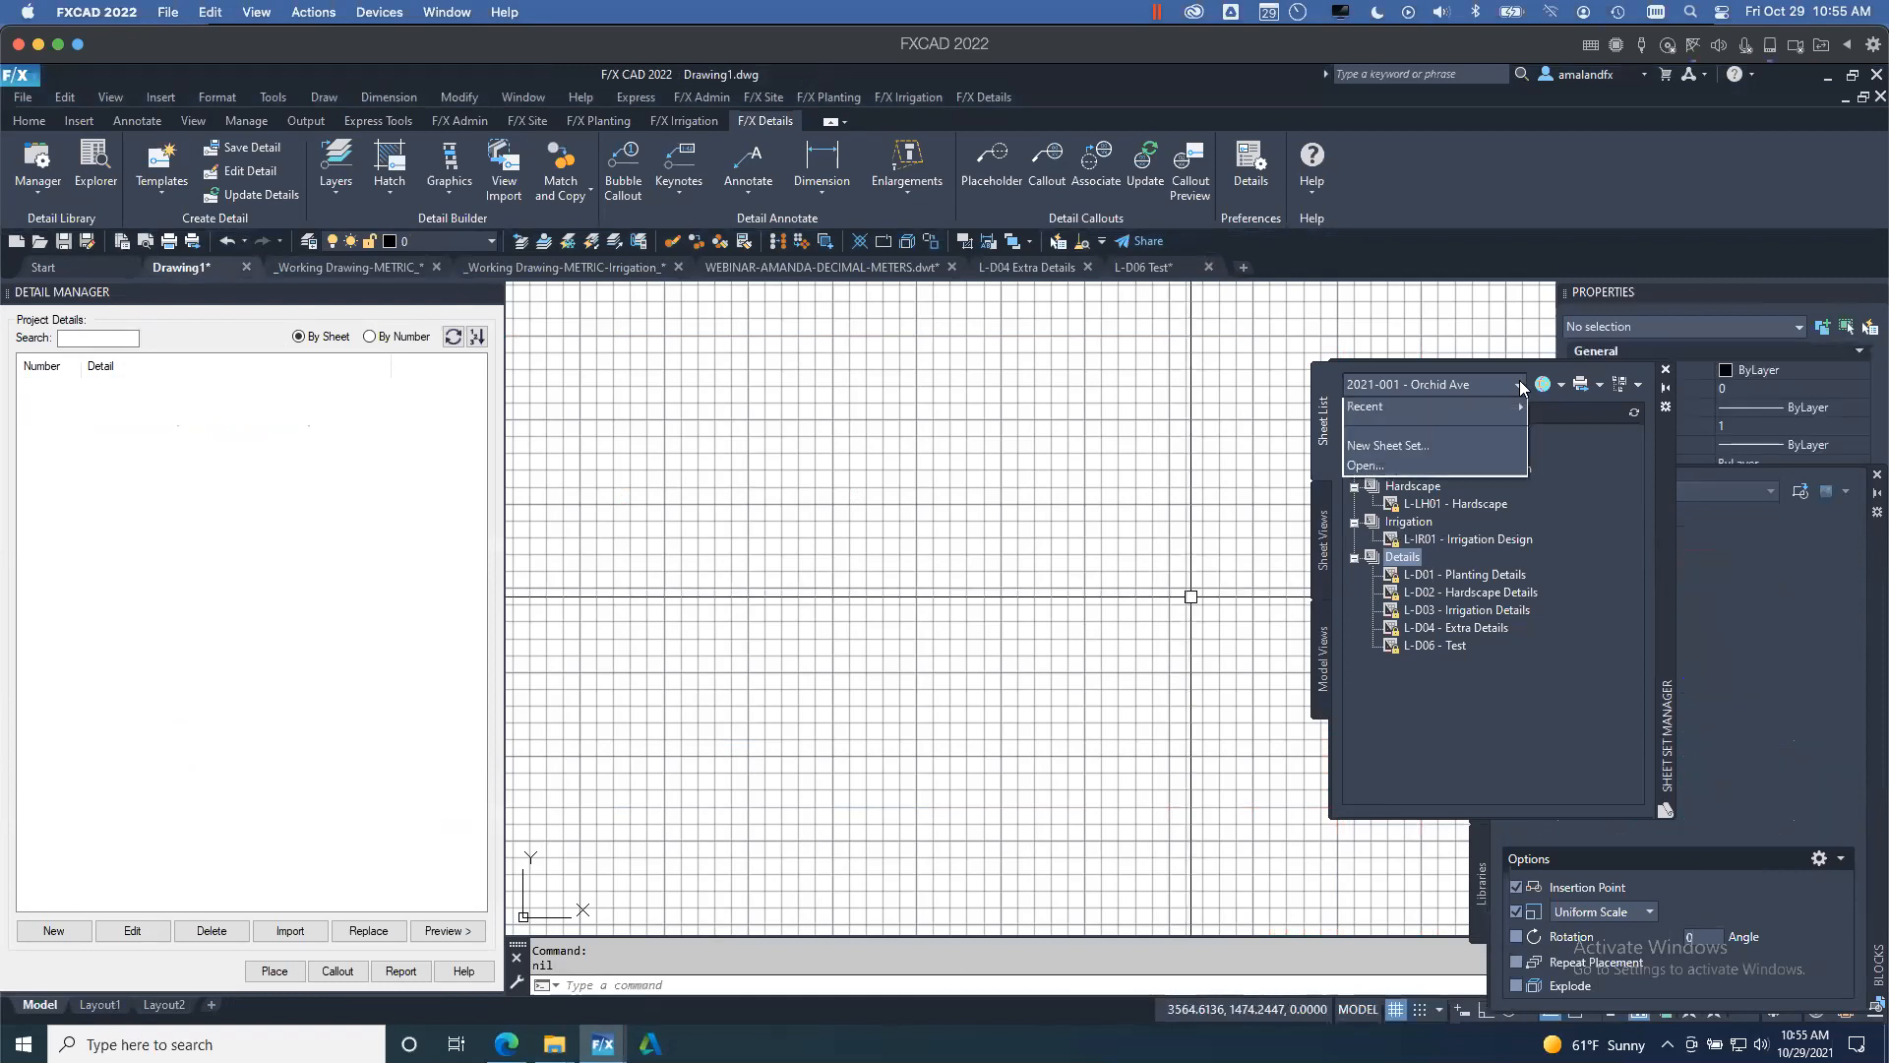
left_click(1384, 488)
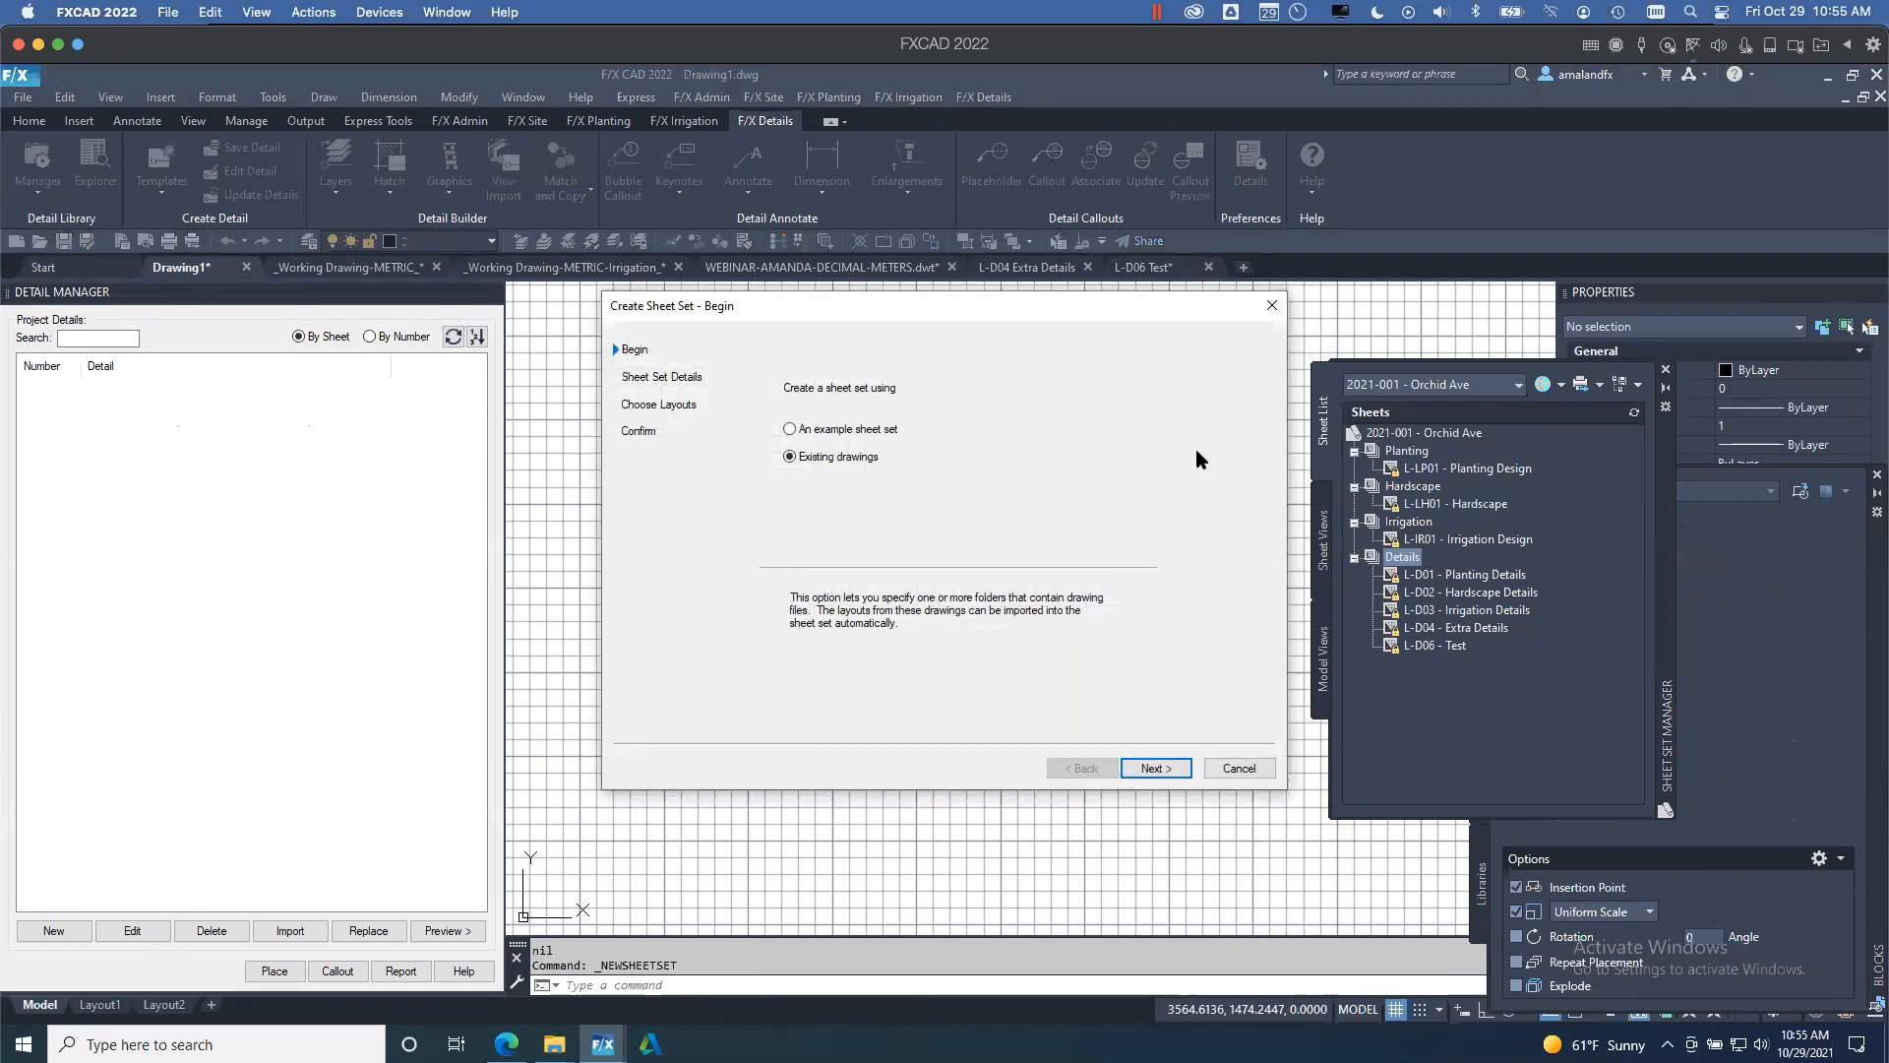
left_click(835, 431)
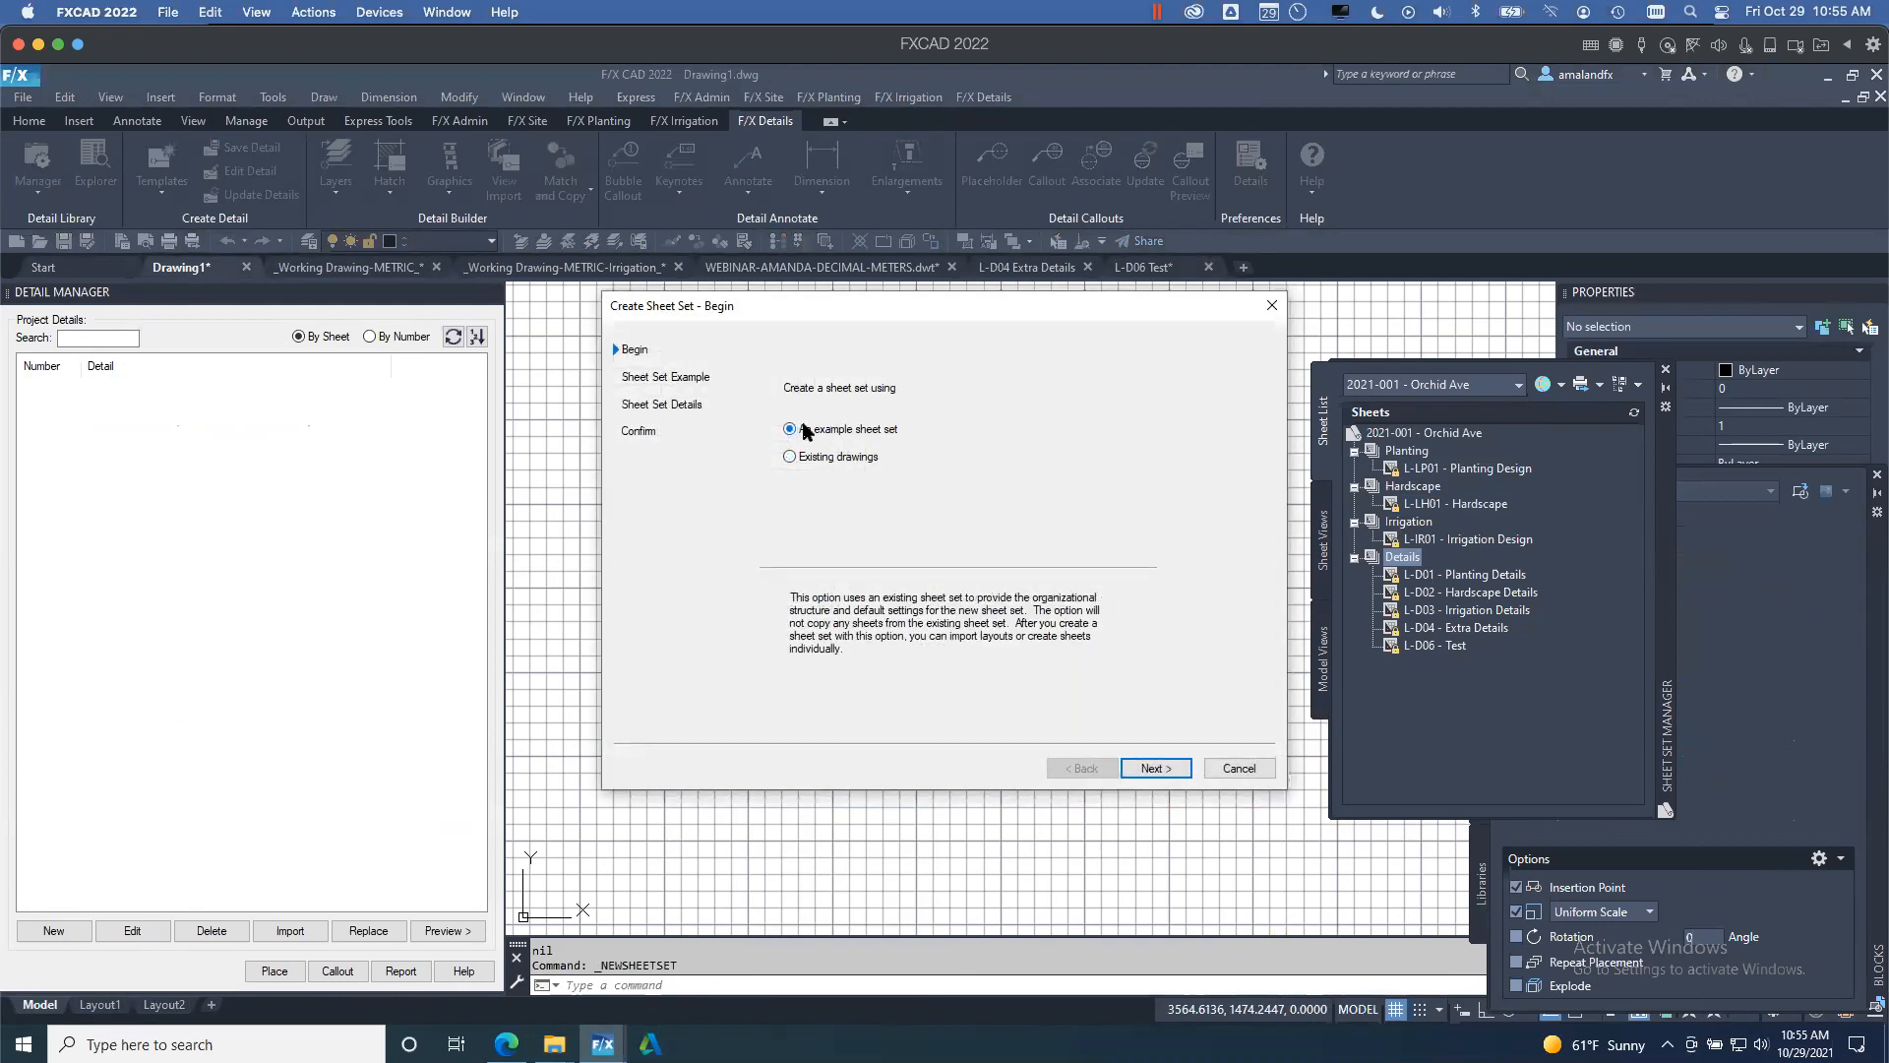
left_click(1156, 768)
left_click(869, 405)
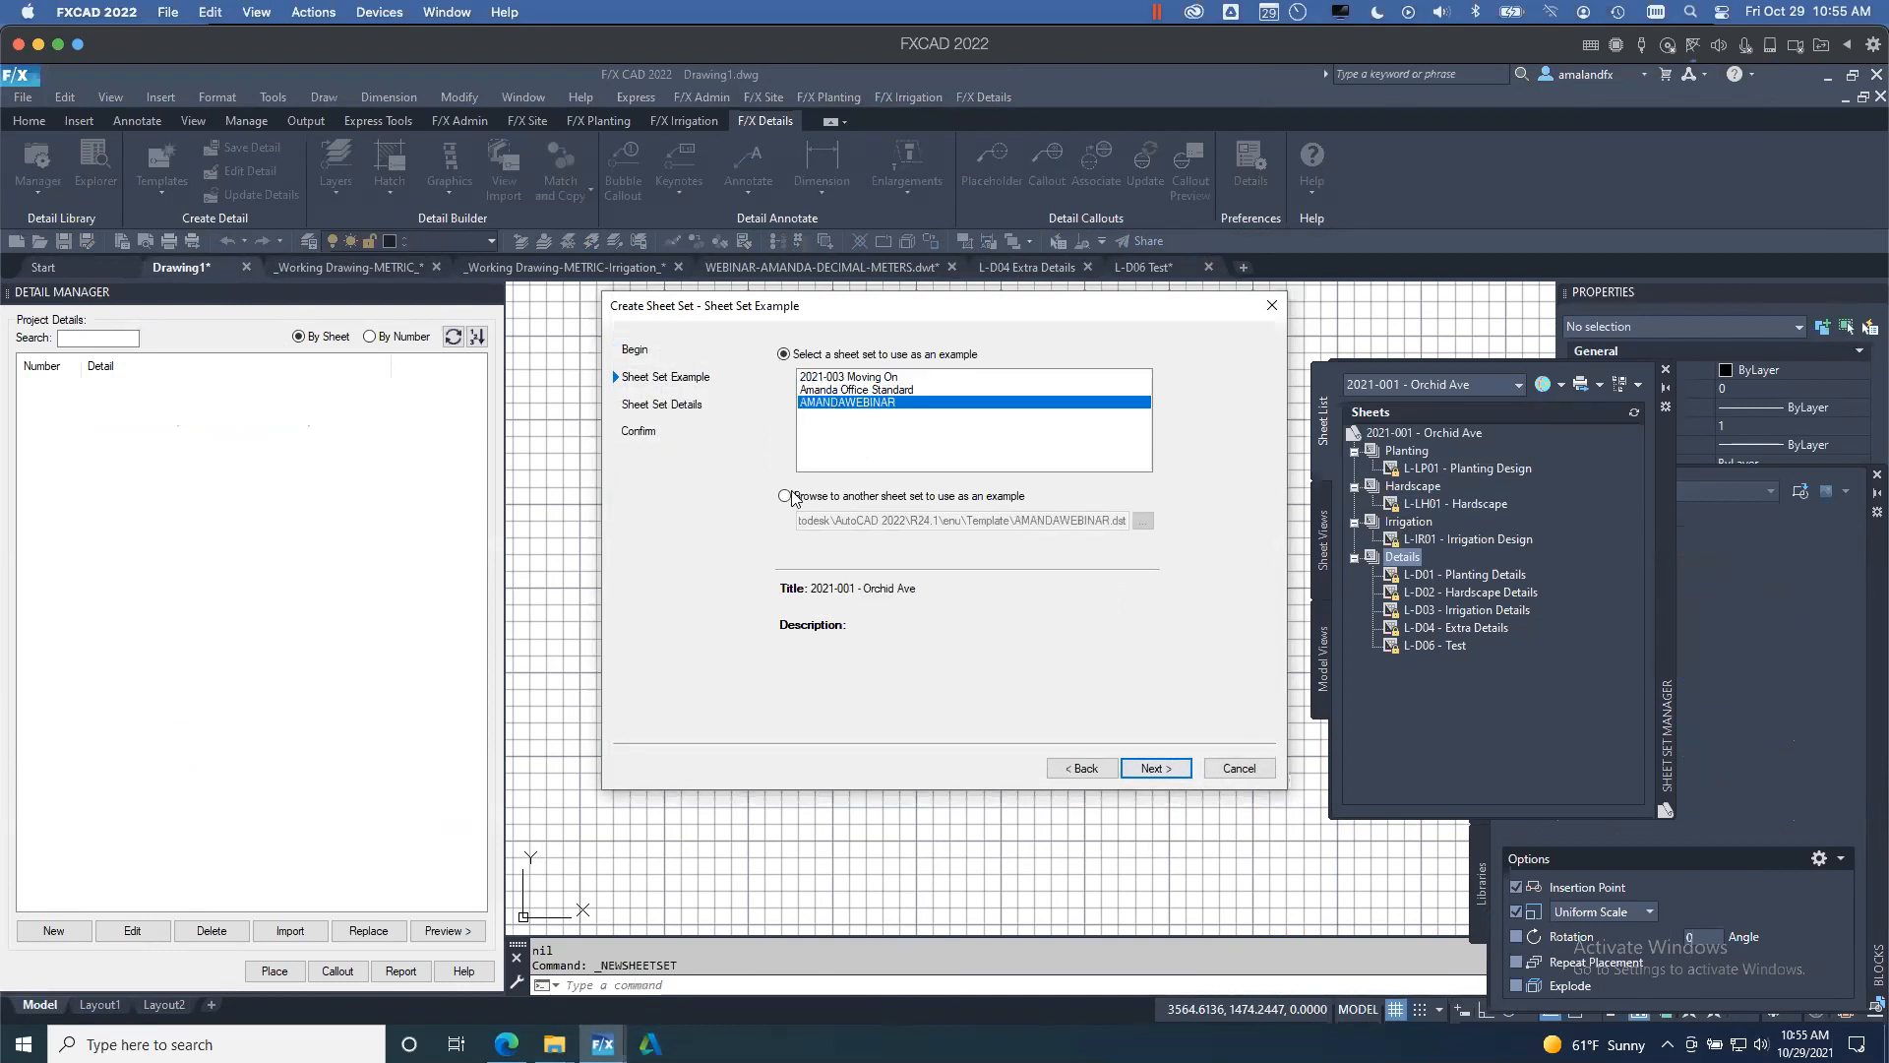
left_click(1153, 769)
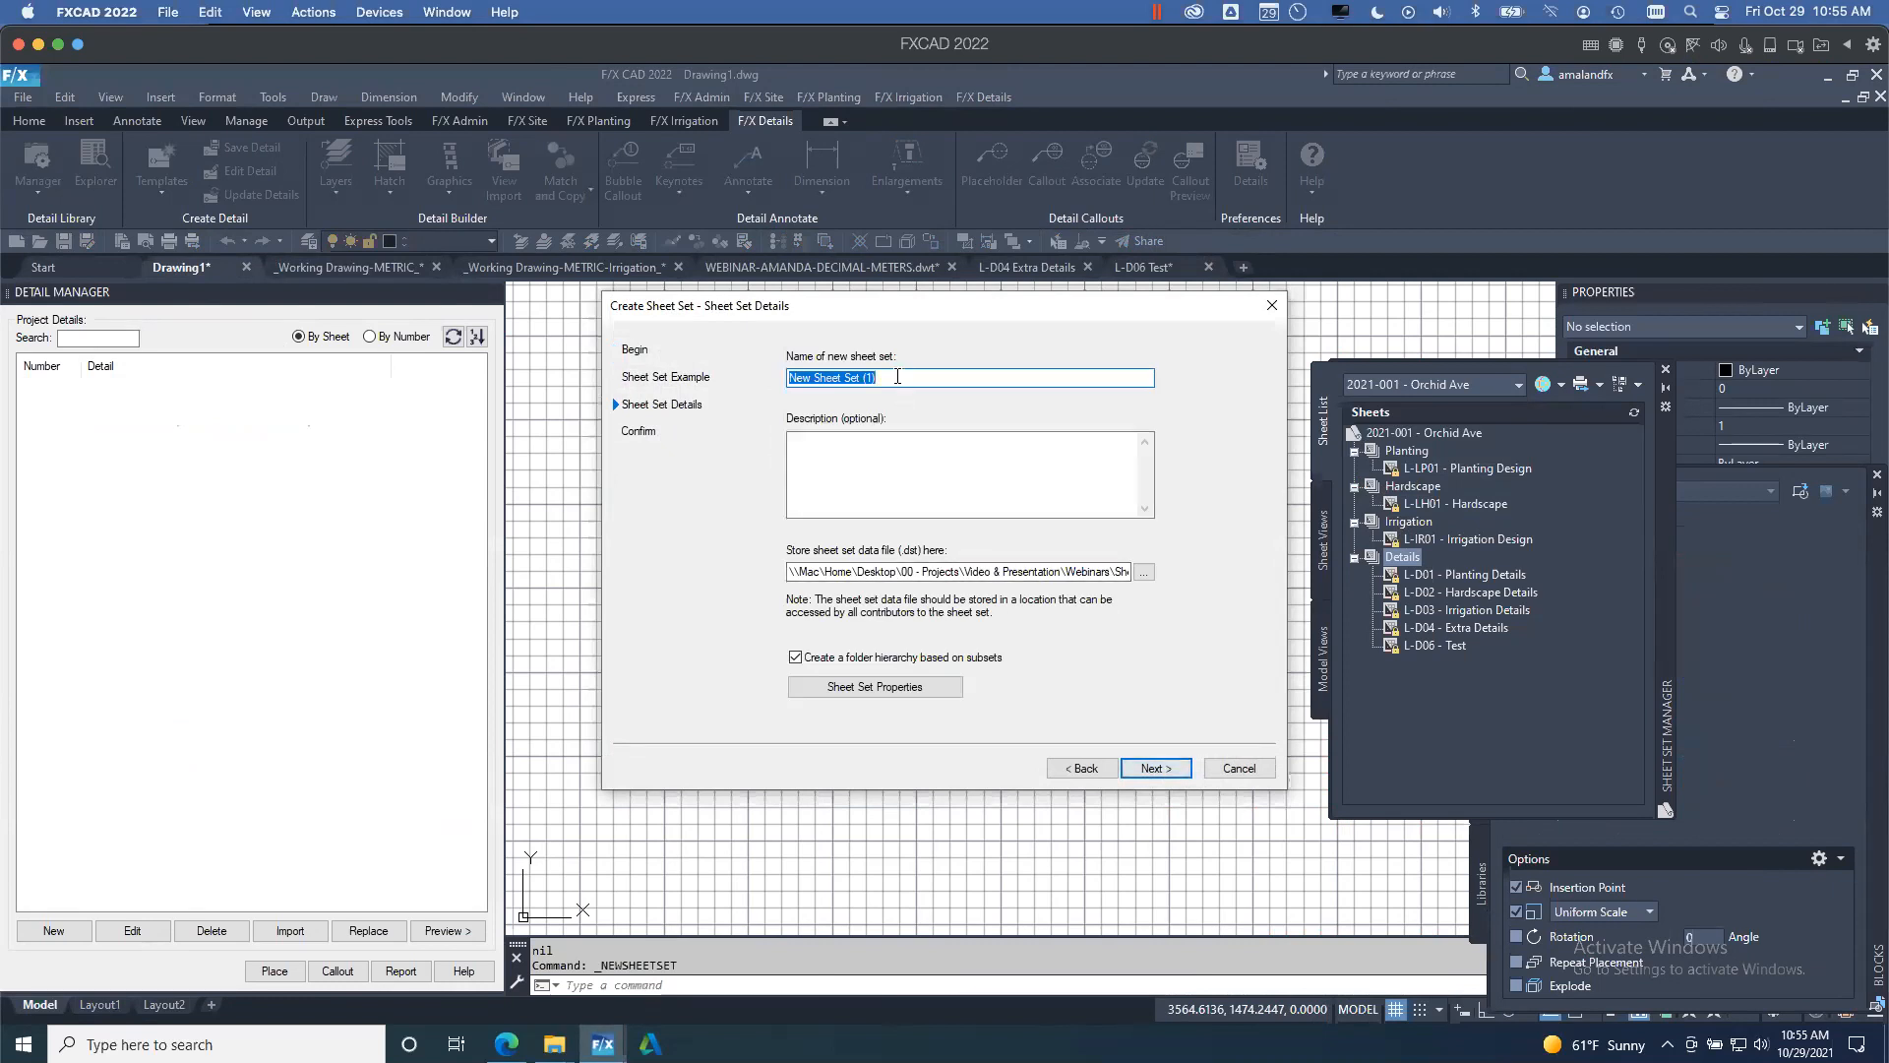
- Create the sheet set as 2021-010 - New Project, stored in a new CAD subfolder named 2021-010 New Project
type("2021-010 - New Project")
left_click(1144, 571)
left_click(970, 399)
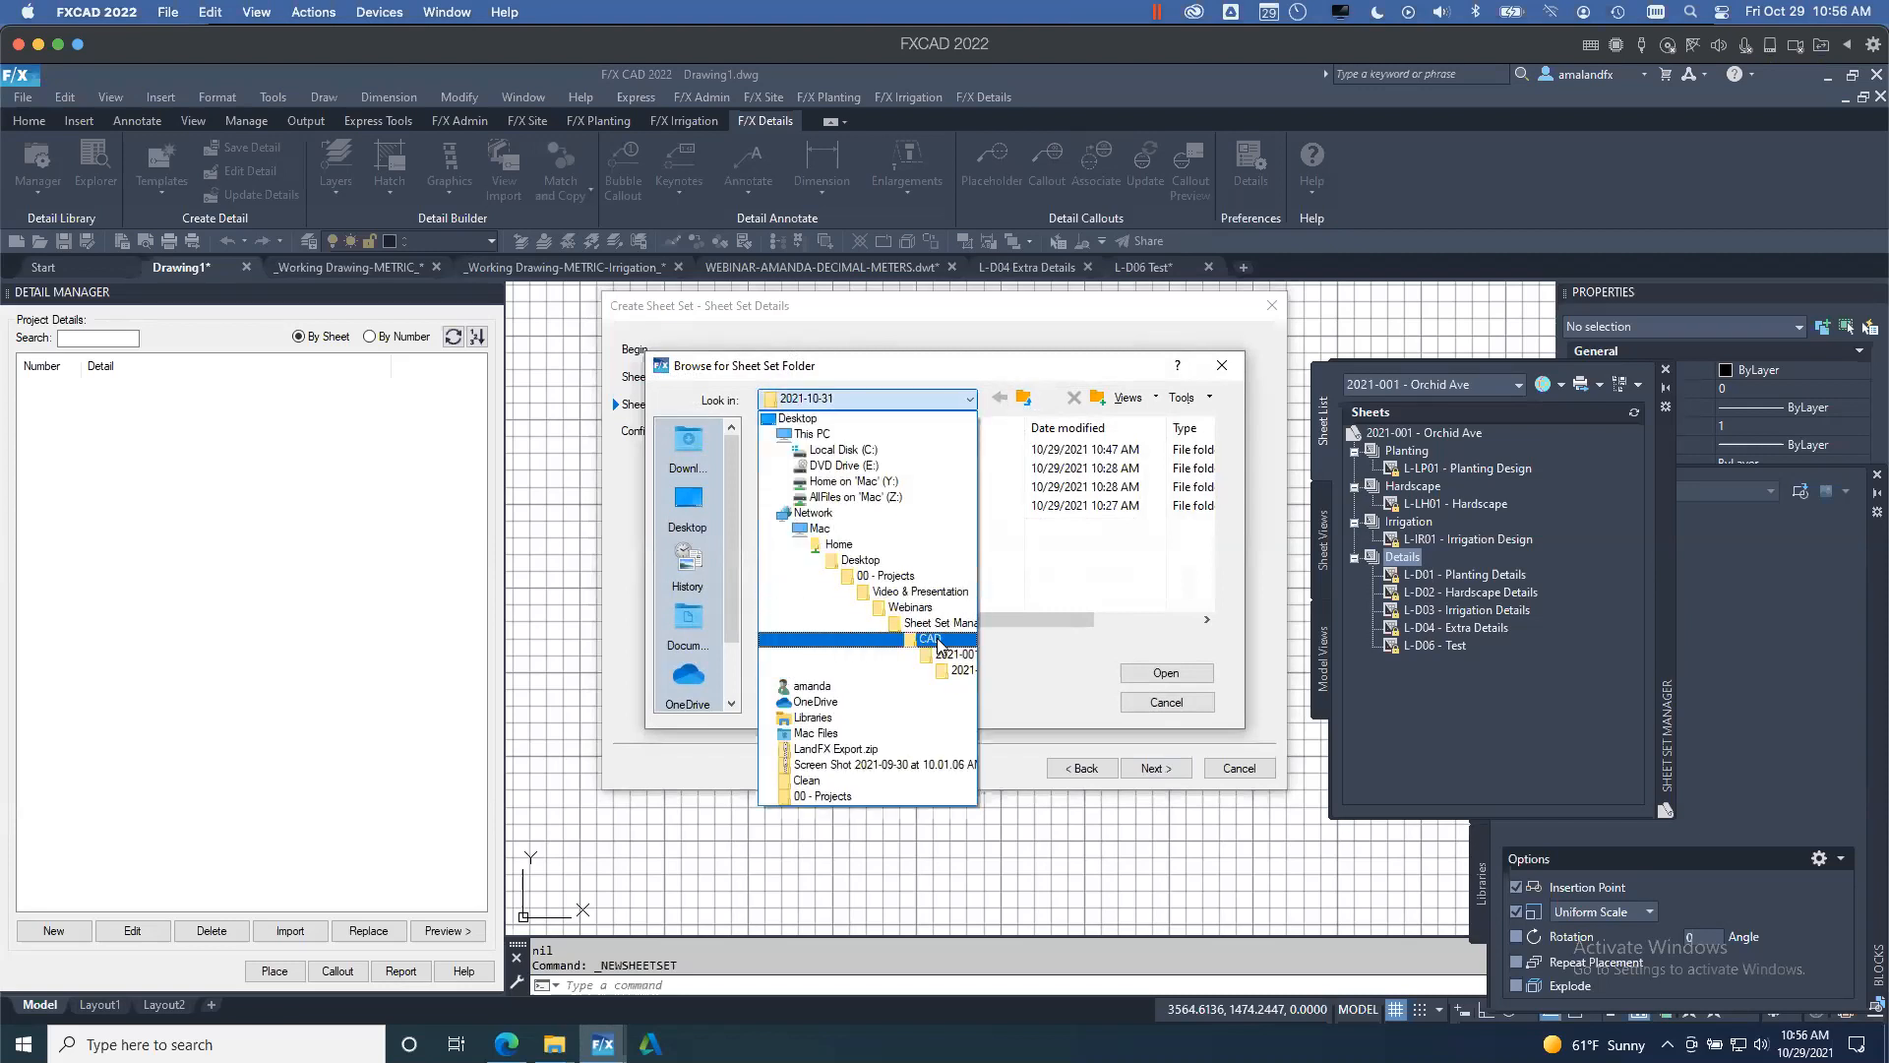
left_click(938, 640)
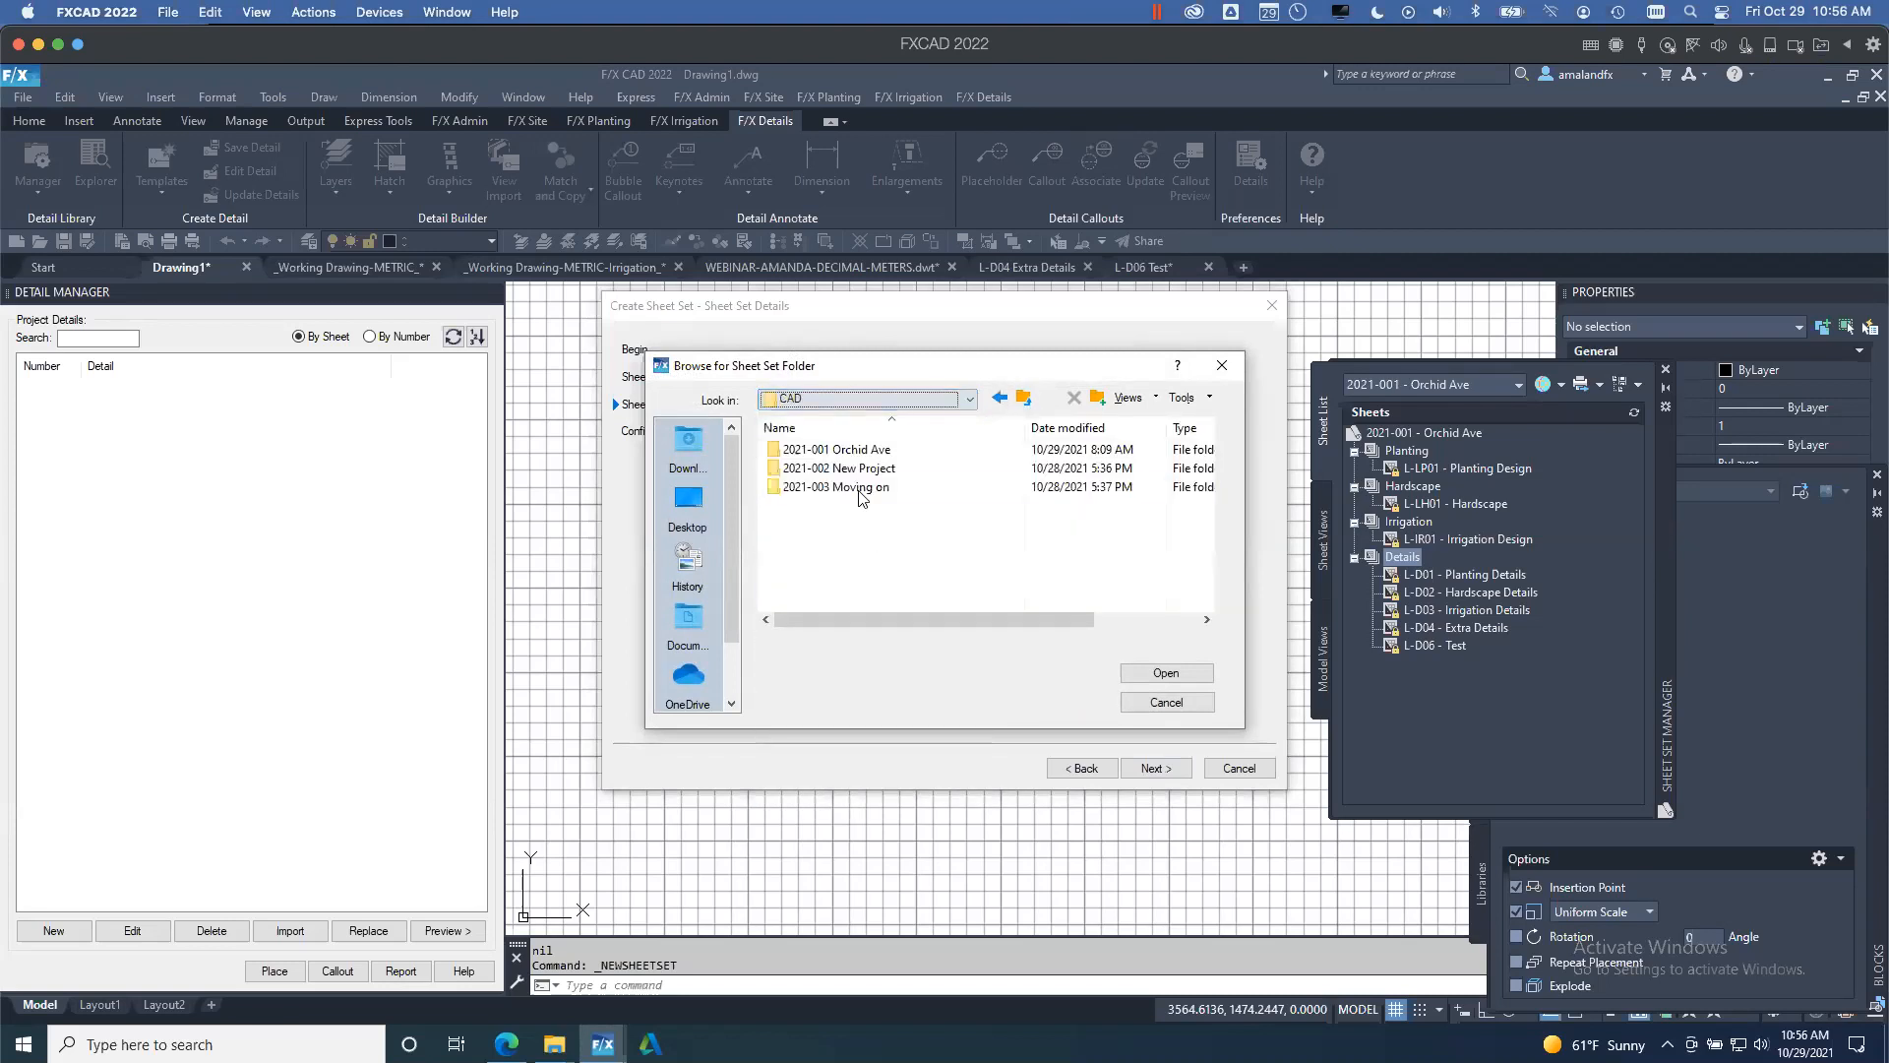
left_click(1098, 397)
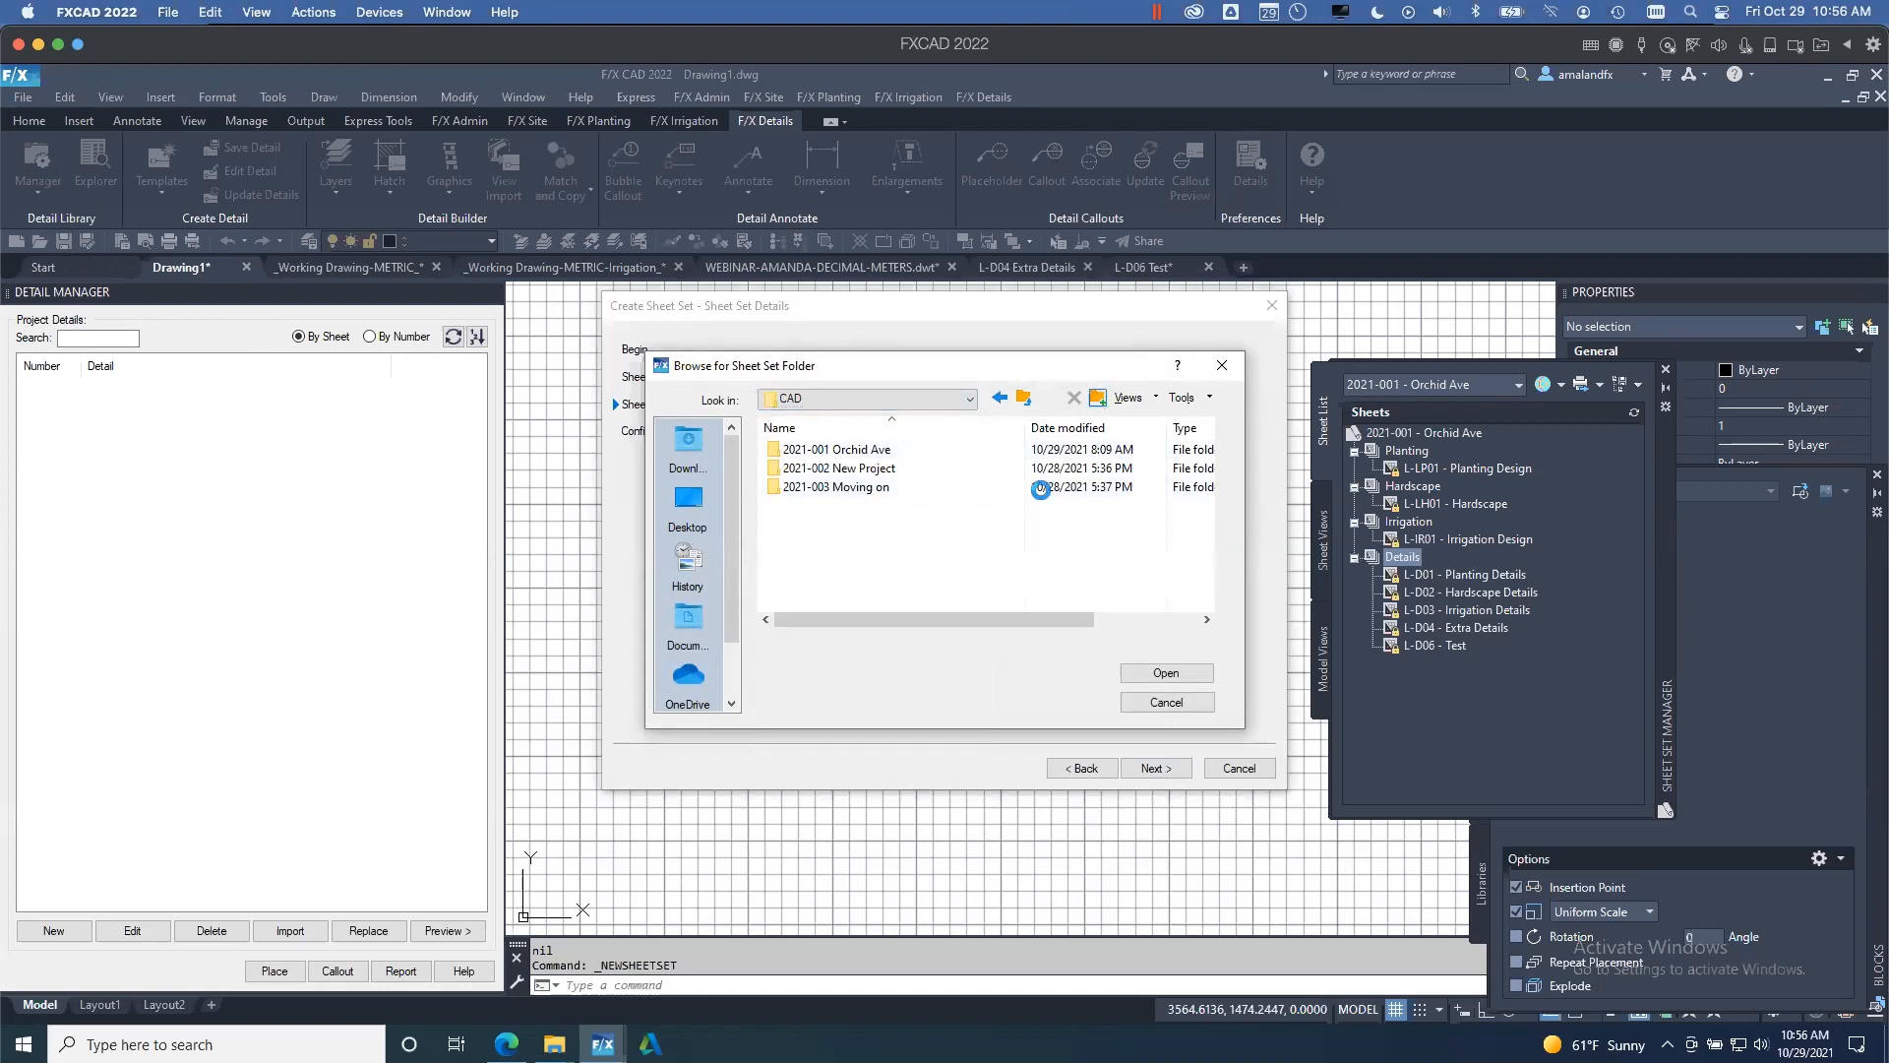
type("2021")
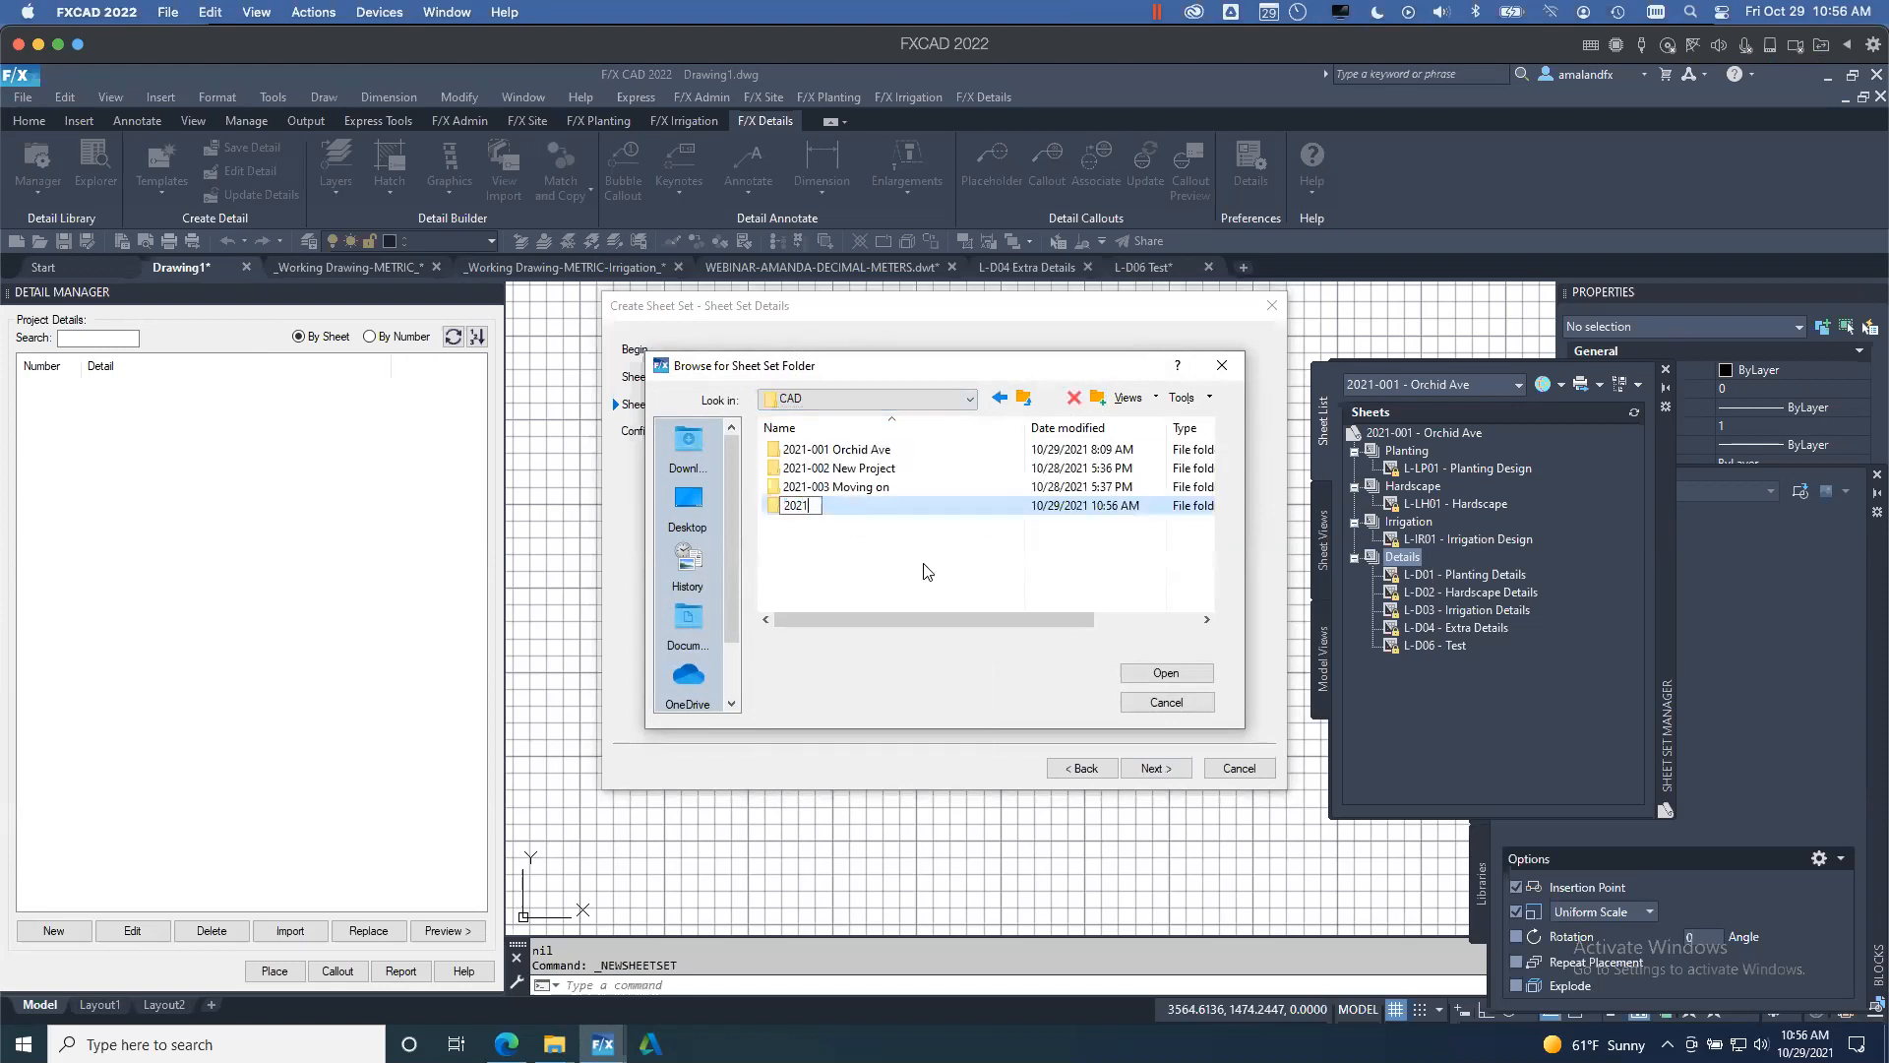
type("-010 New Project")
key("Return")
double_click(900, 507)
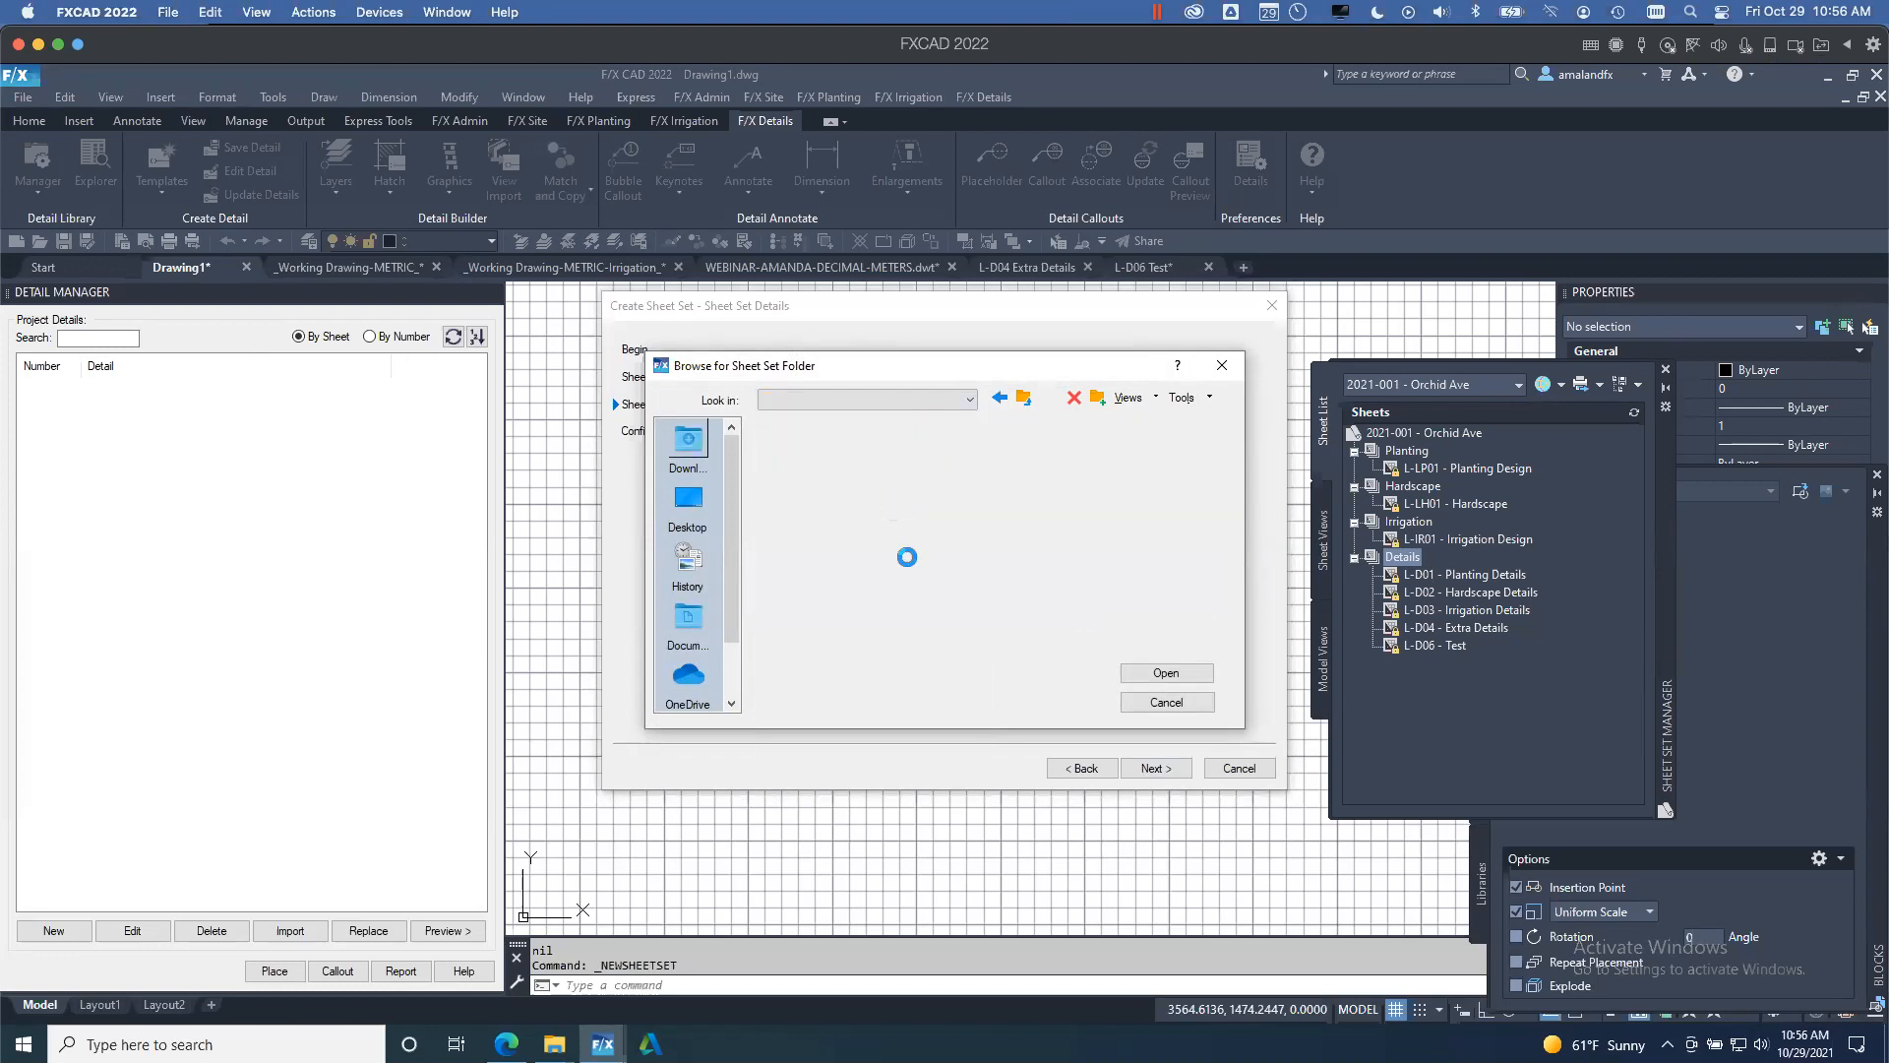
left_click(1175, 672)
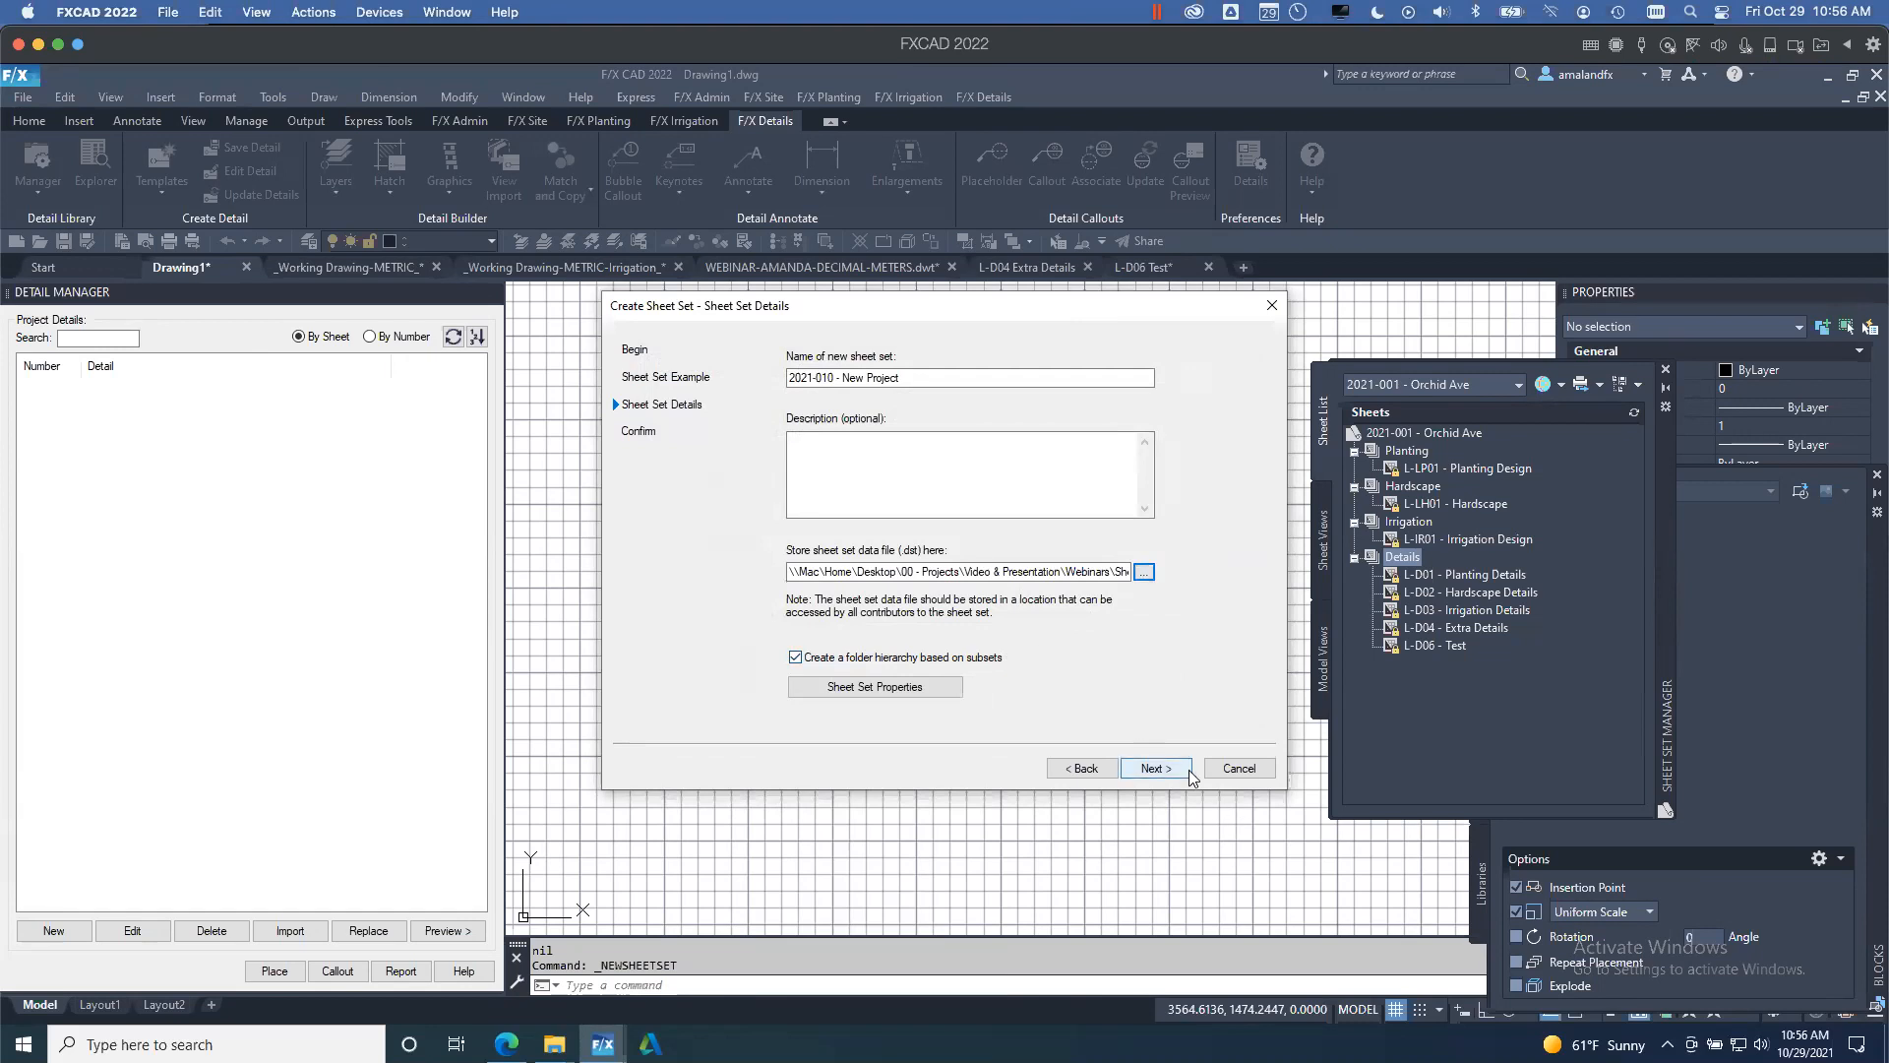
left_click(1157, 768)
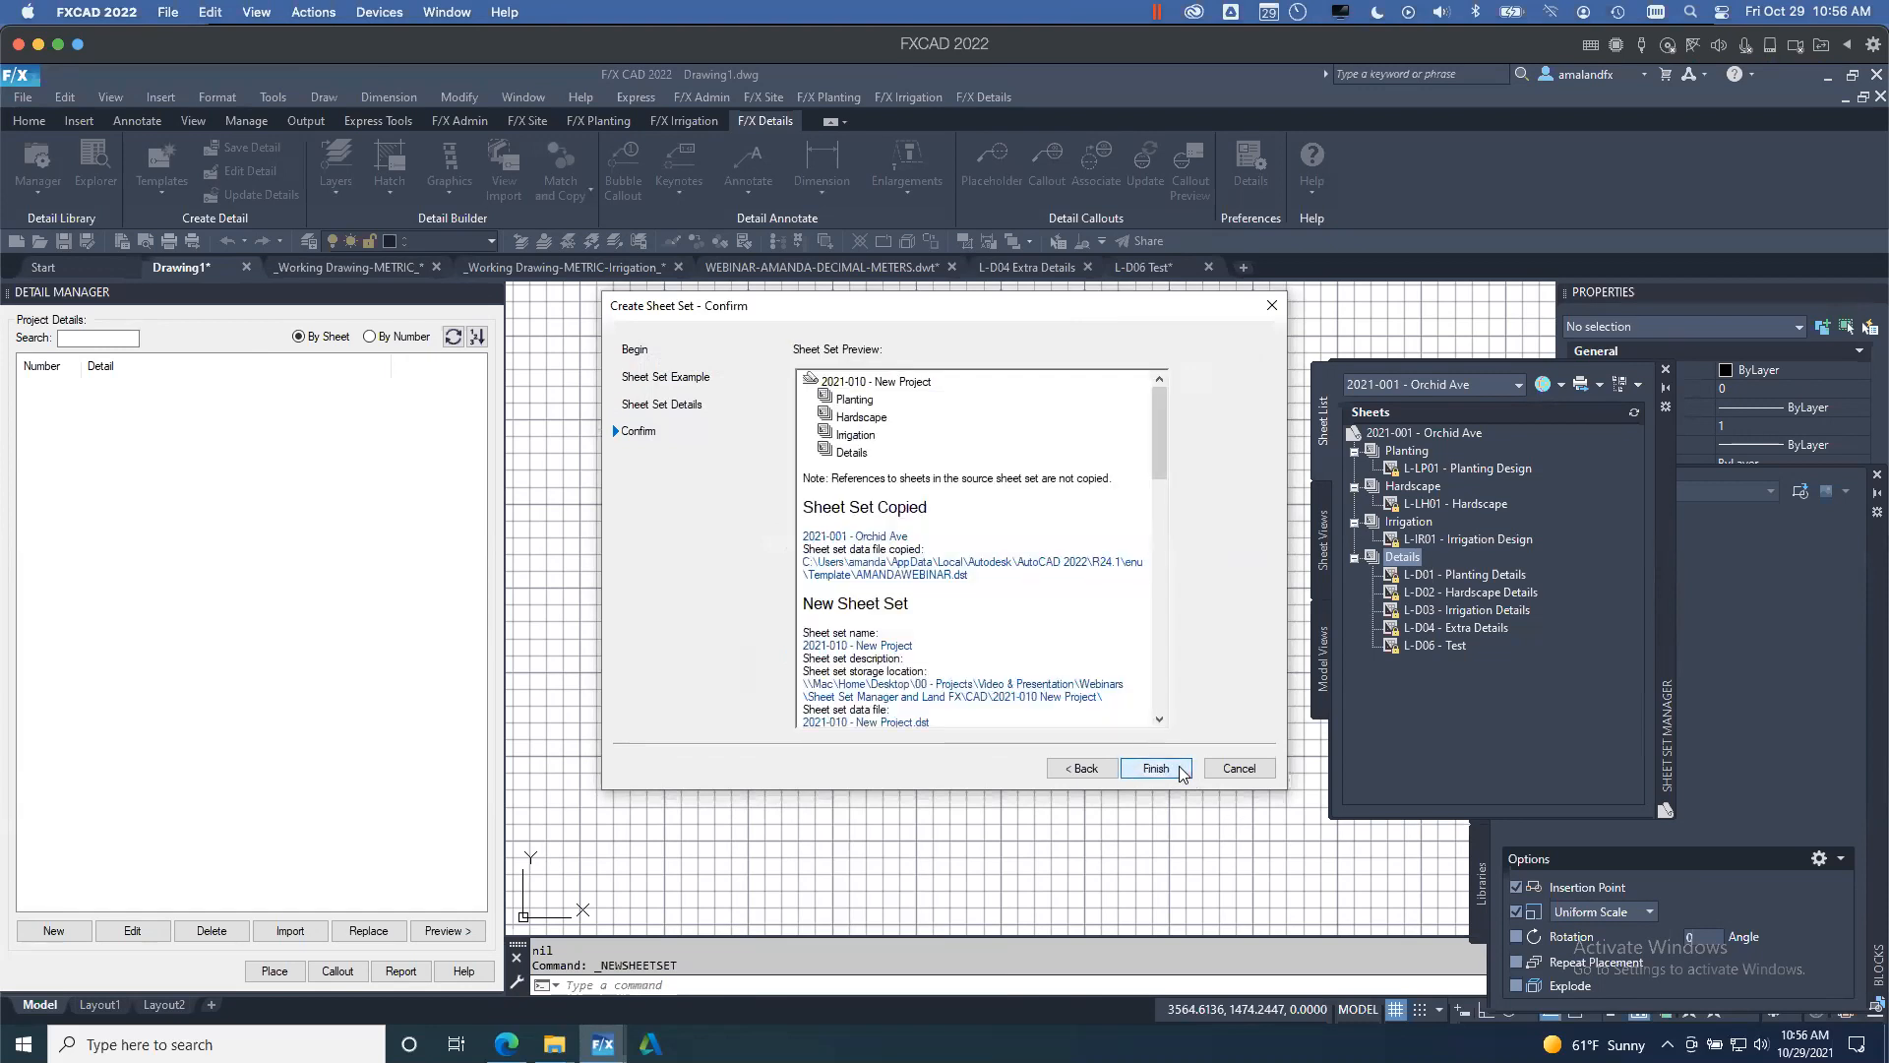
left_click(1180, 770)
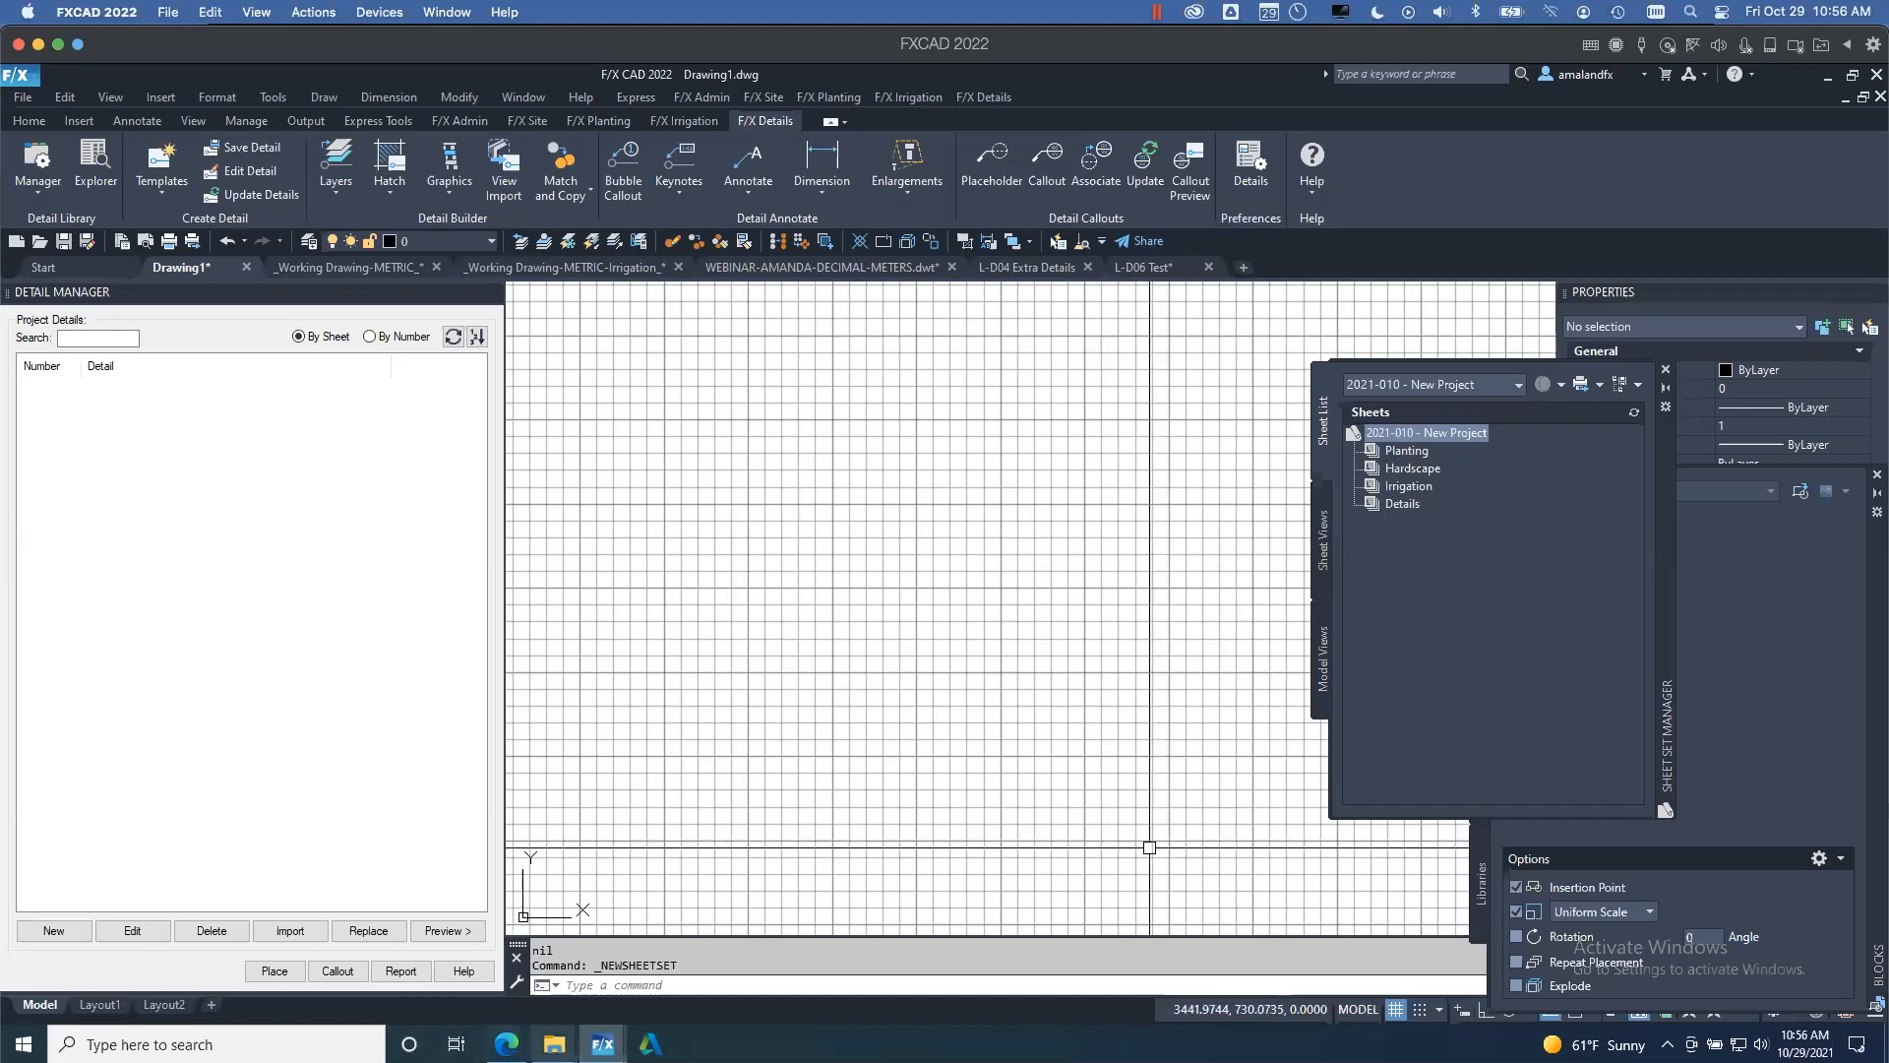
- Check the contents of the CAD folder's 2021-010 New Project subfolder in File Explorer, then return to F/X CAD
mouse_move(554, 1044)
left_click(453, 969)
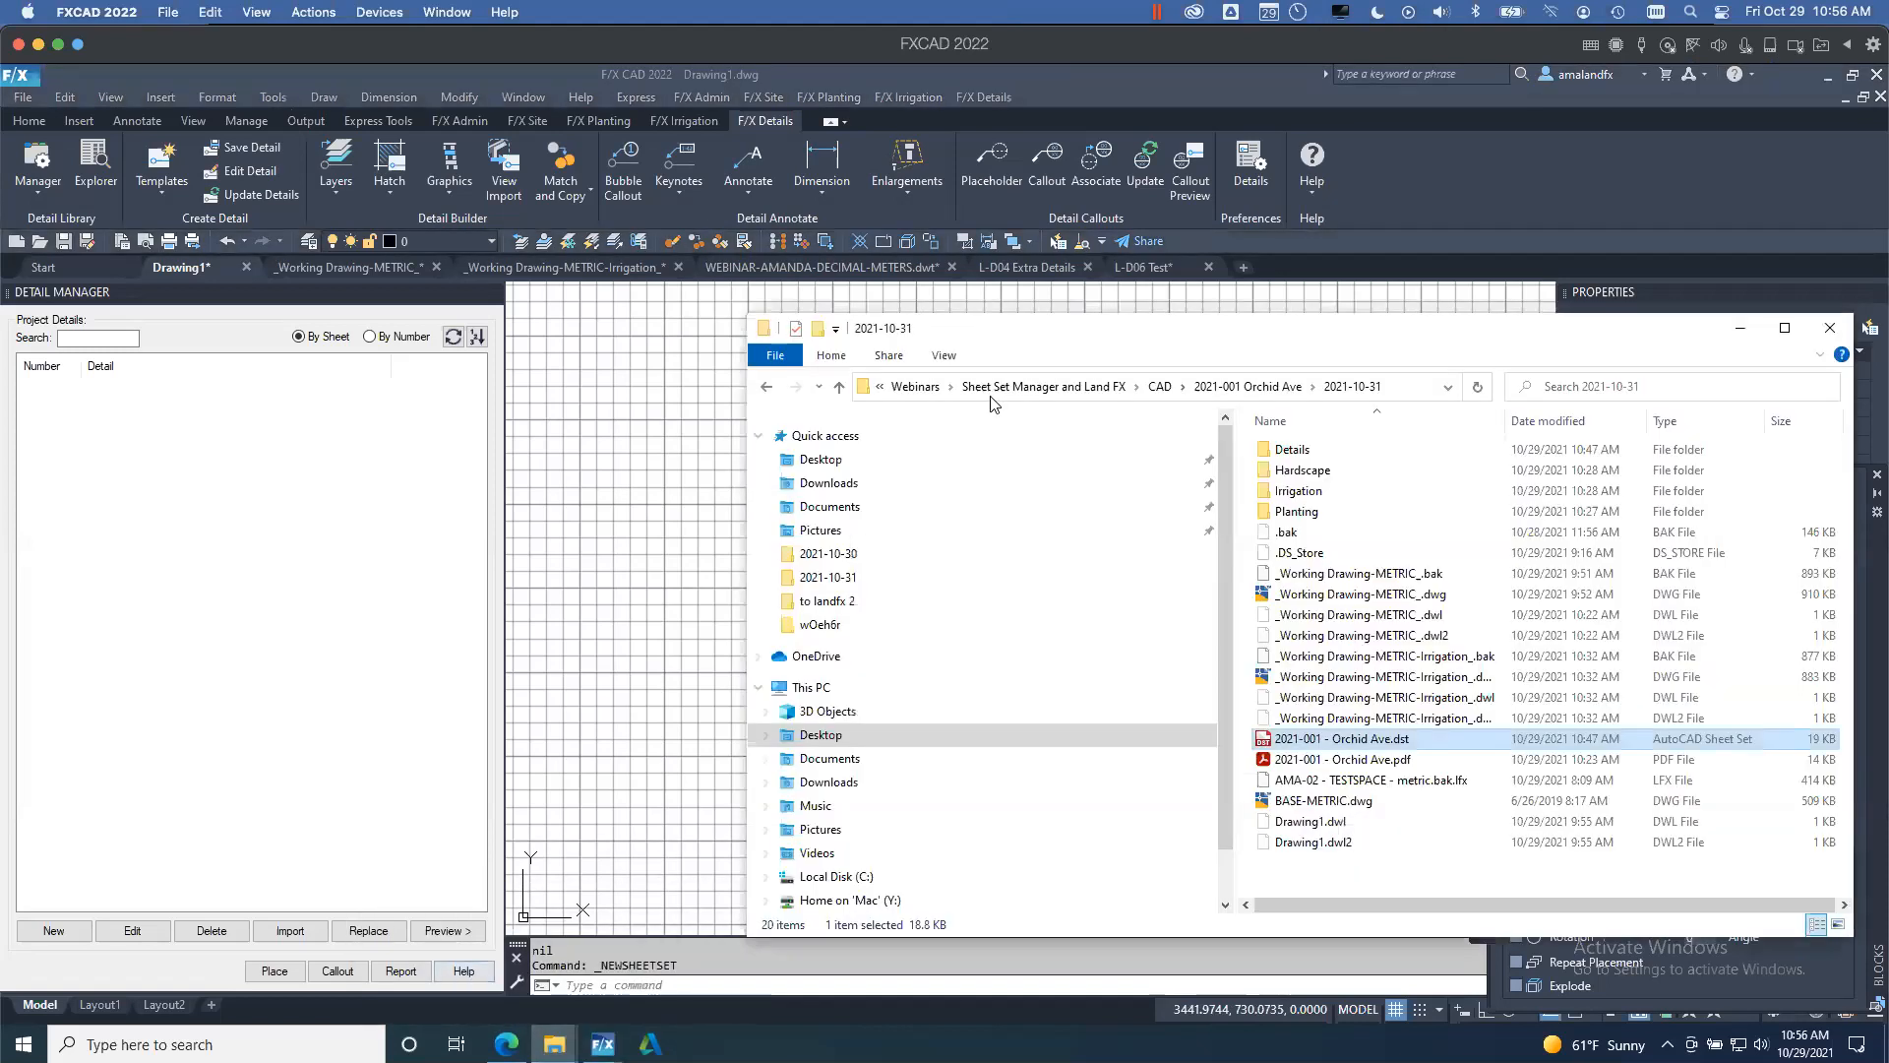
left_click(1160, 387)
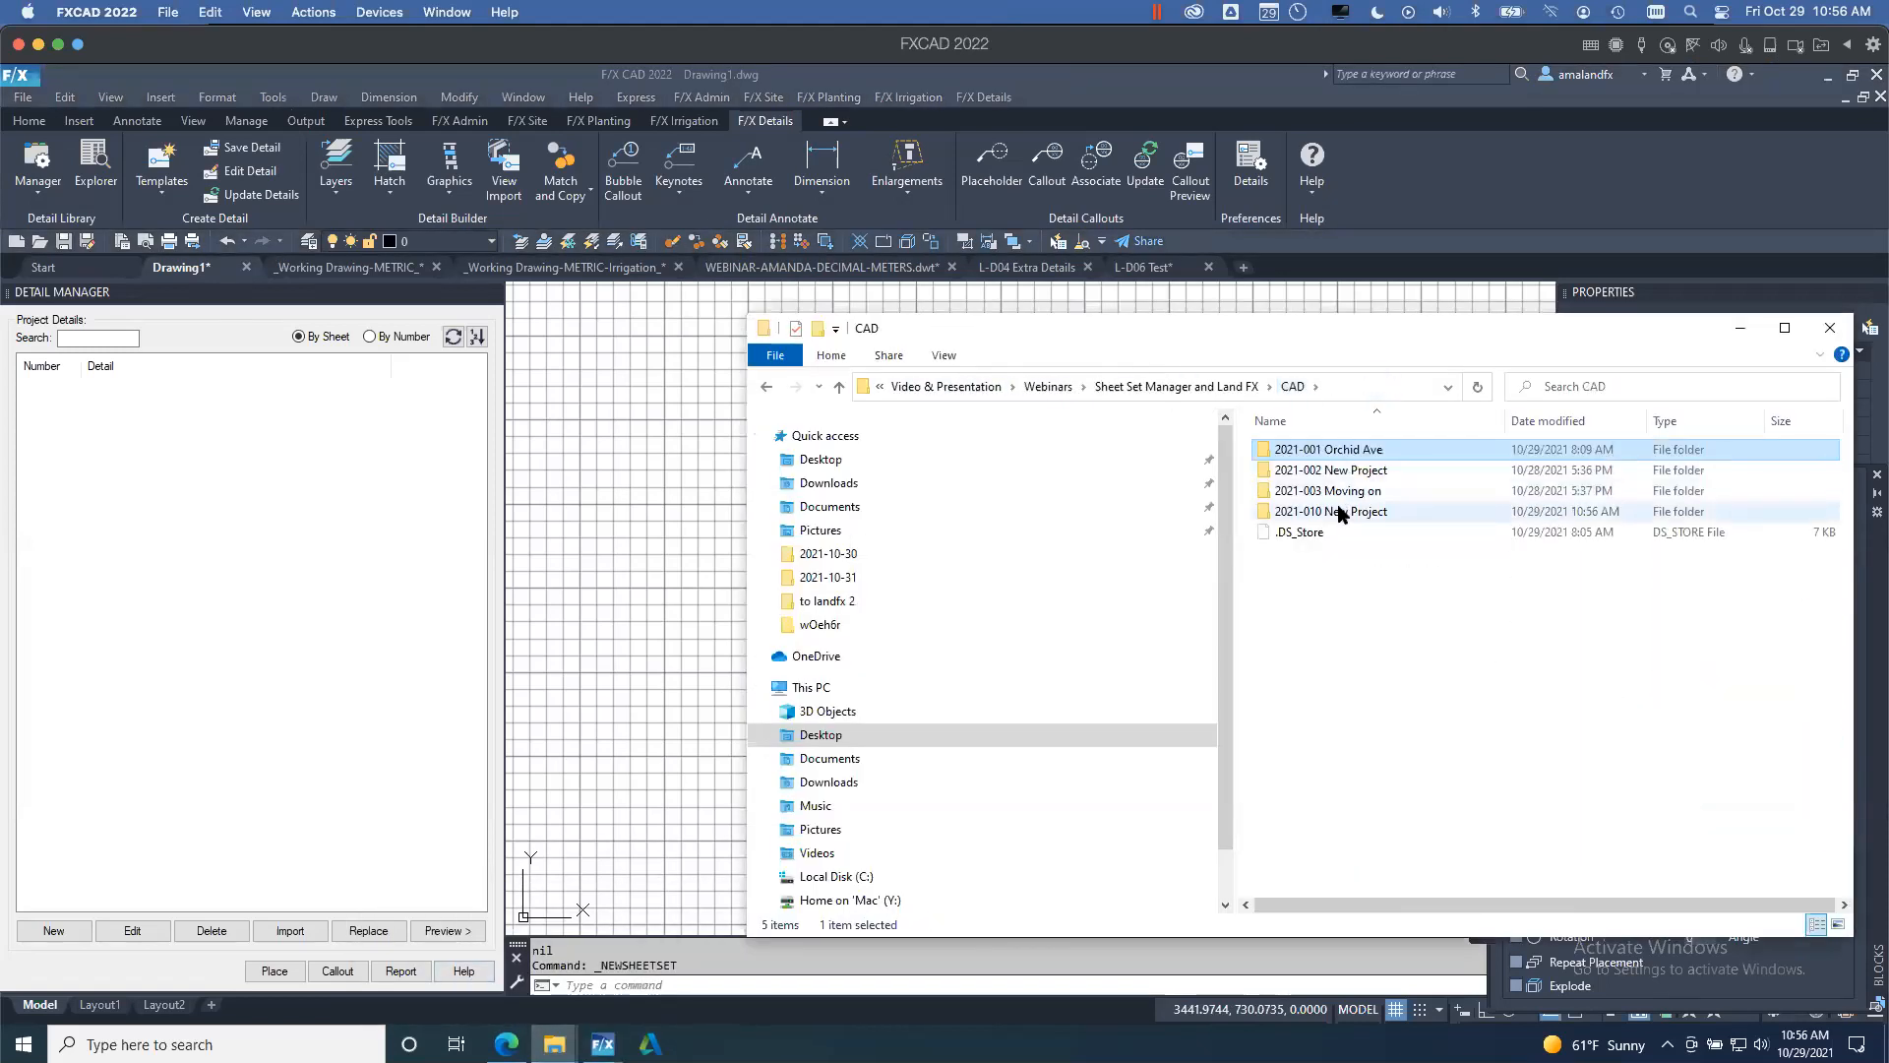
double_click(1343, 512)
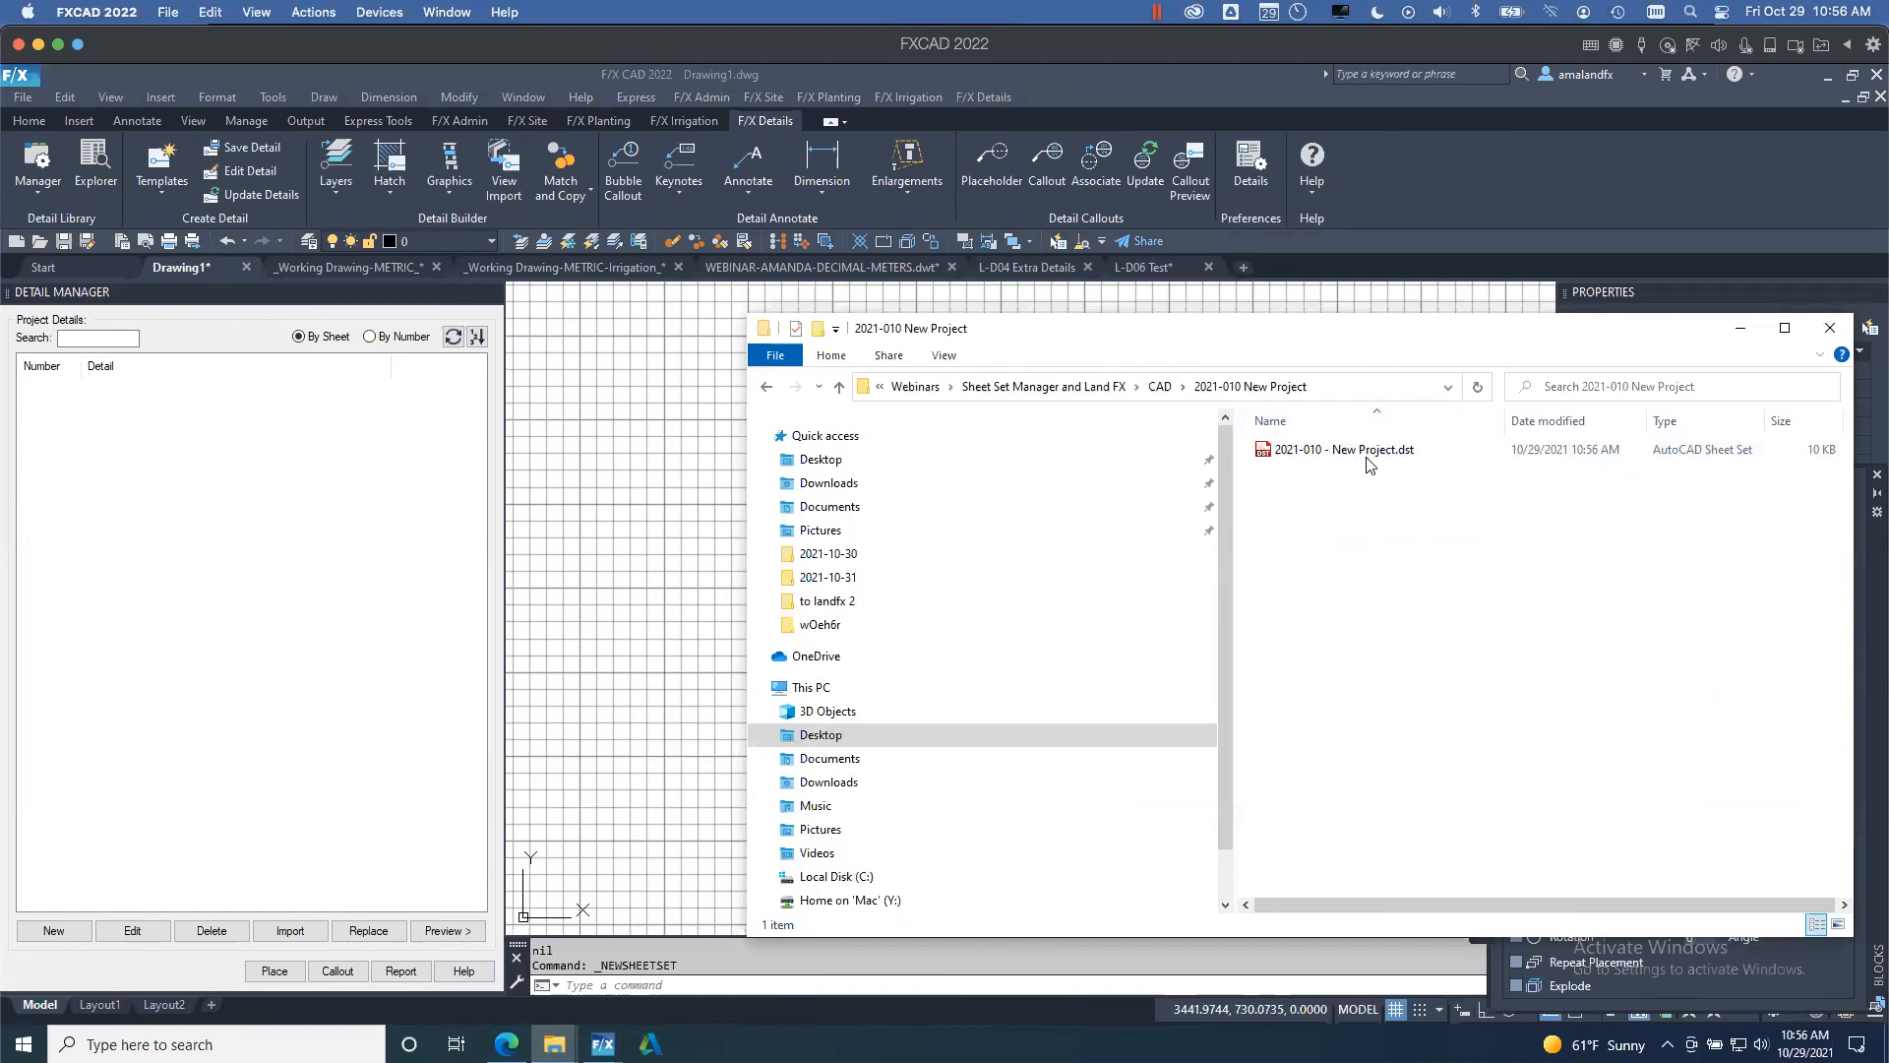
left_click(617, 502)
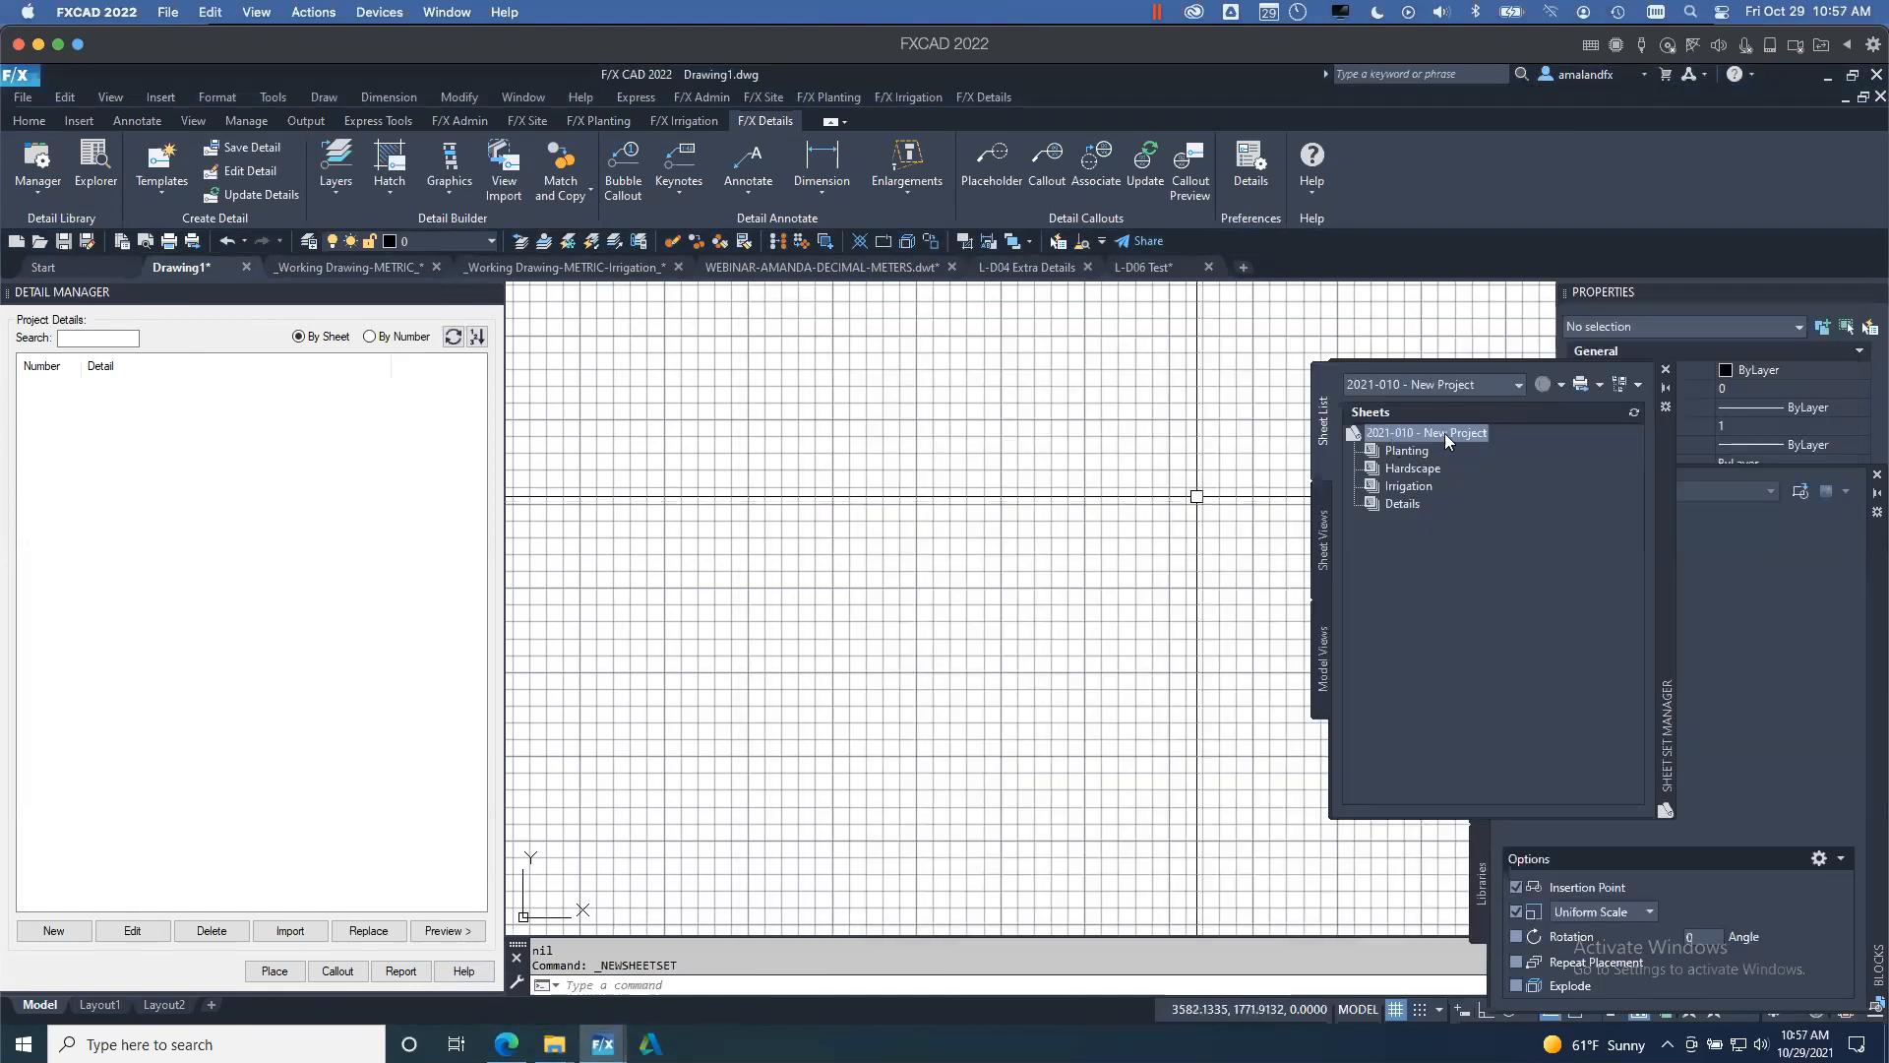
- Add a new sheet numbered 00 and titled gdfgdfg to the Planting subset, opening it in the drawing editor
right_click(1414, 451)
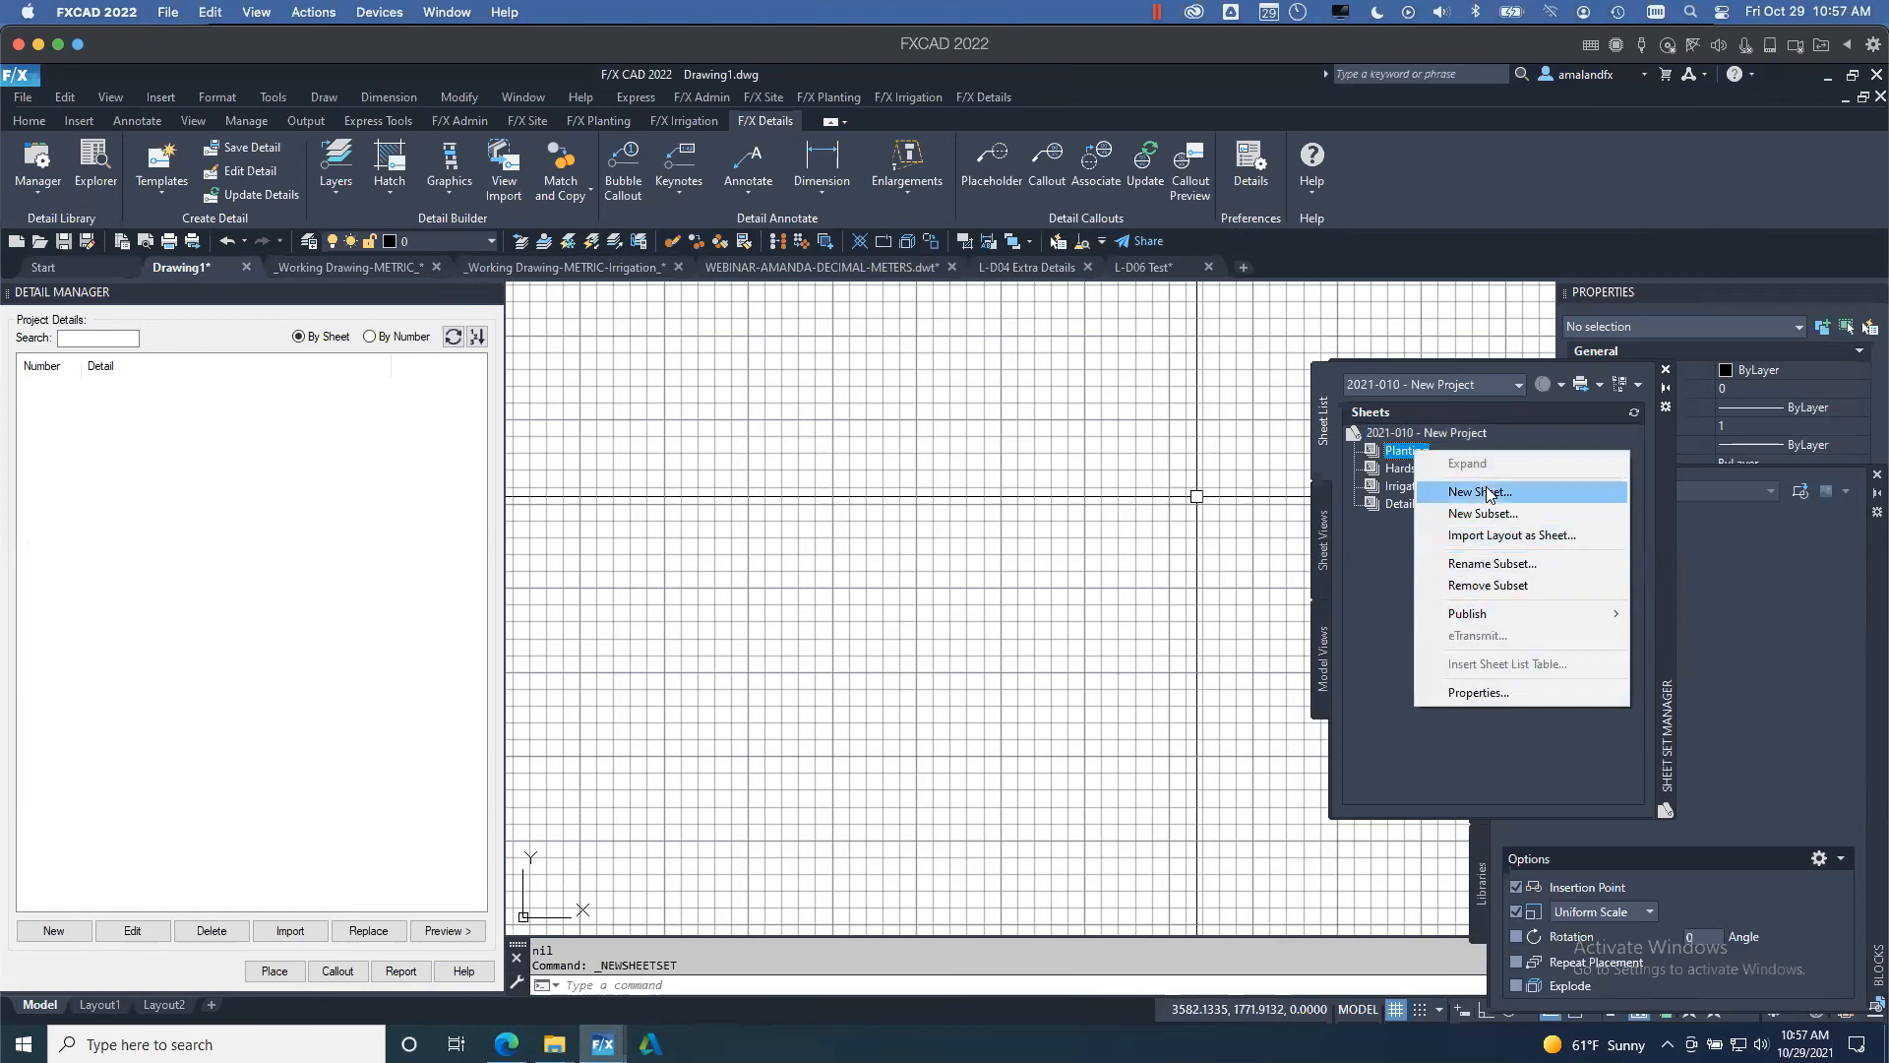
left_click(1480, 491)
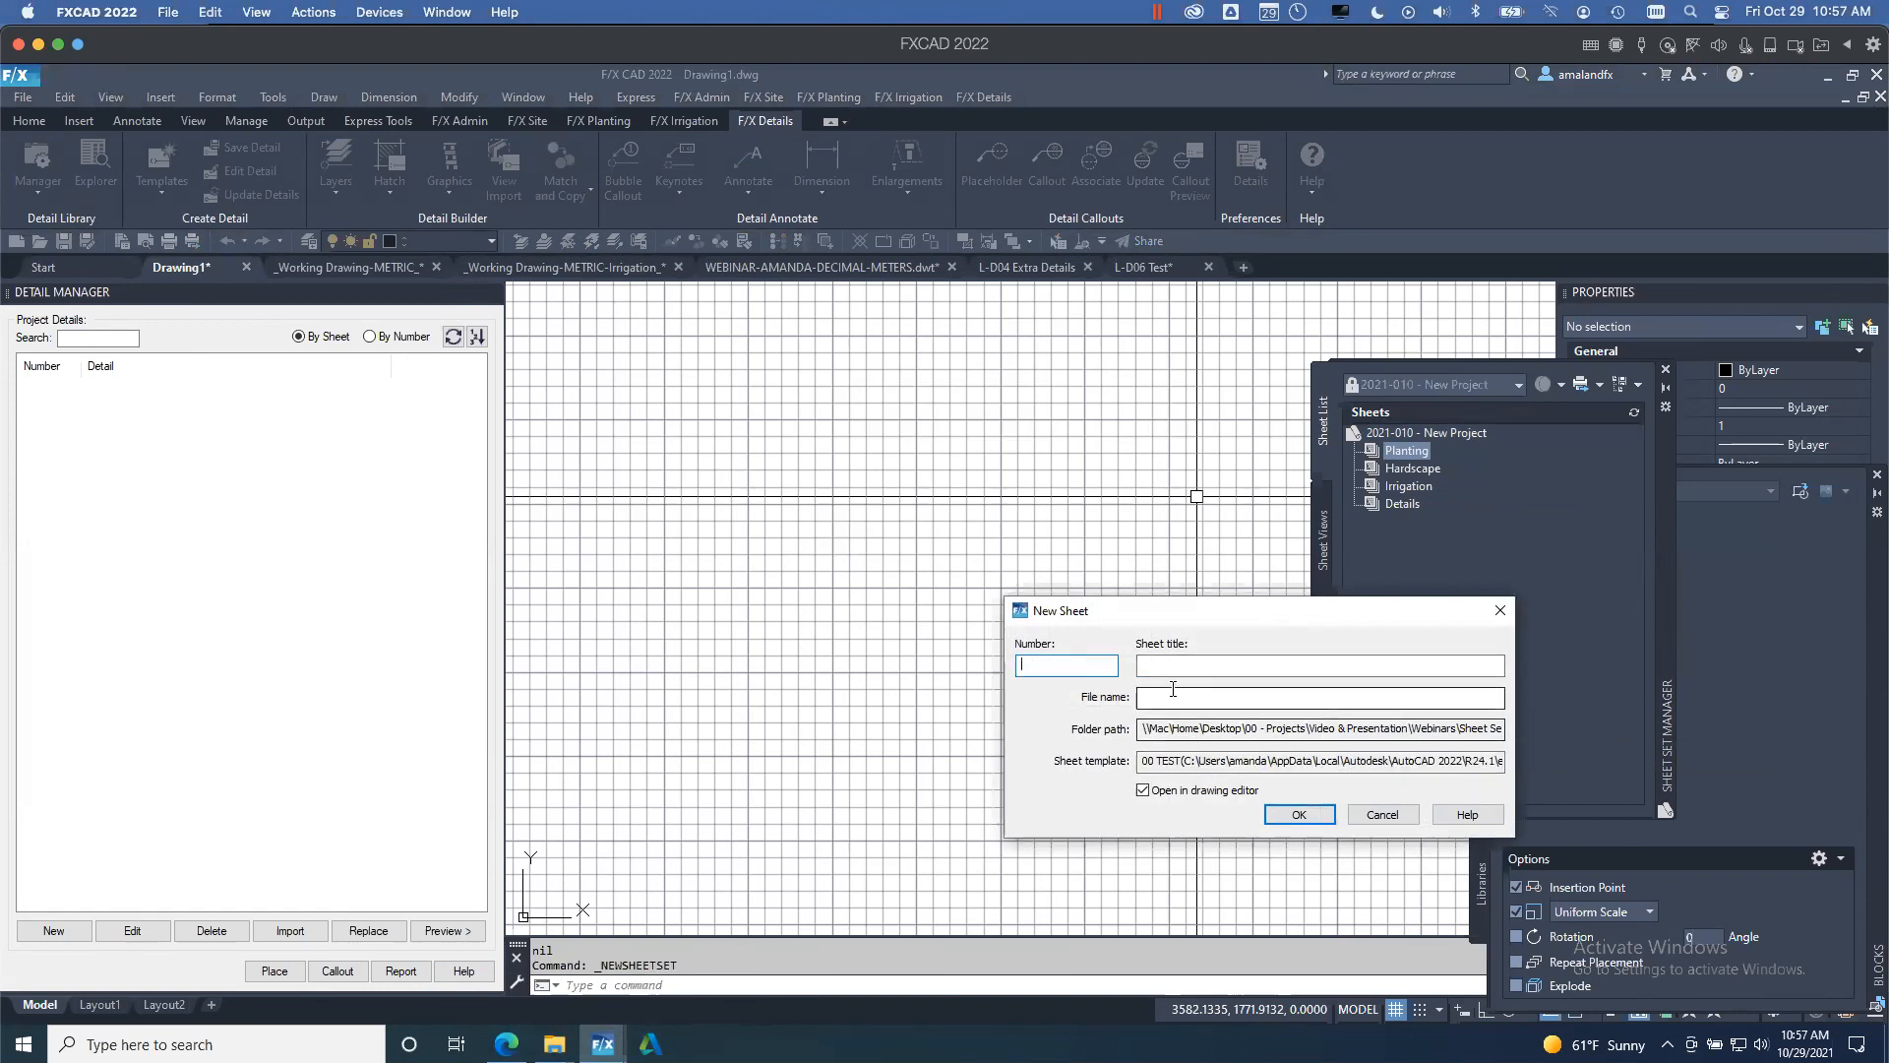
left_click(1183, 660)
type("gdfgdfg")
left_click(1298, 815)
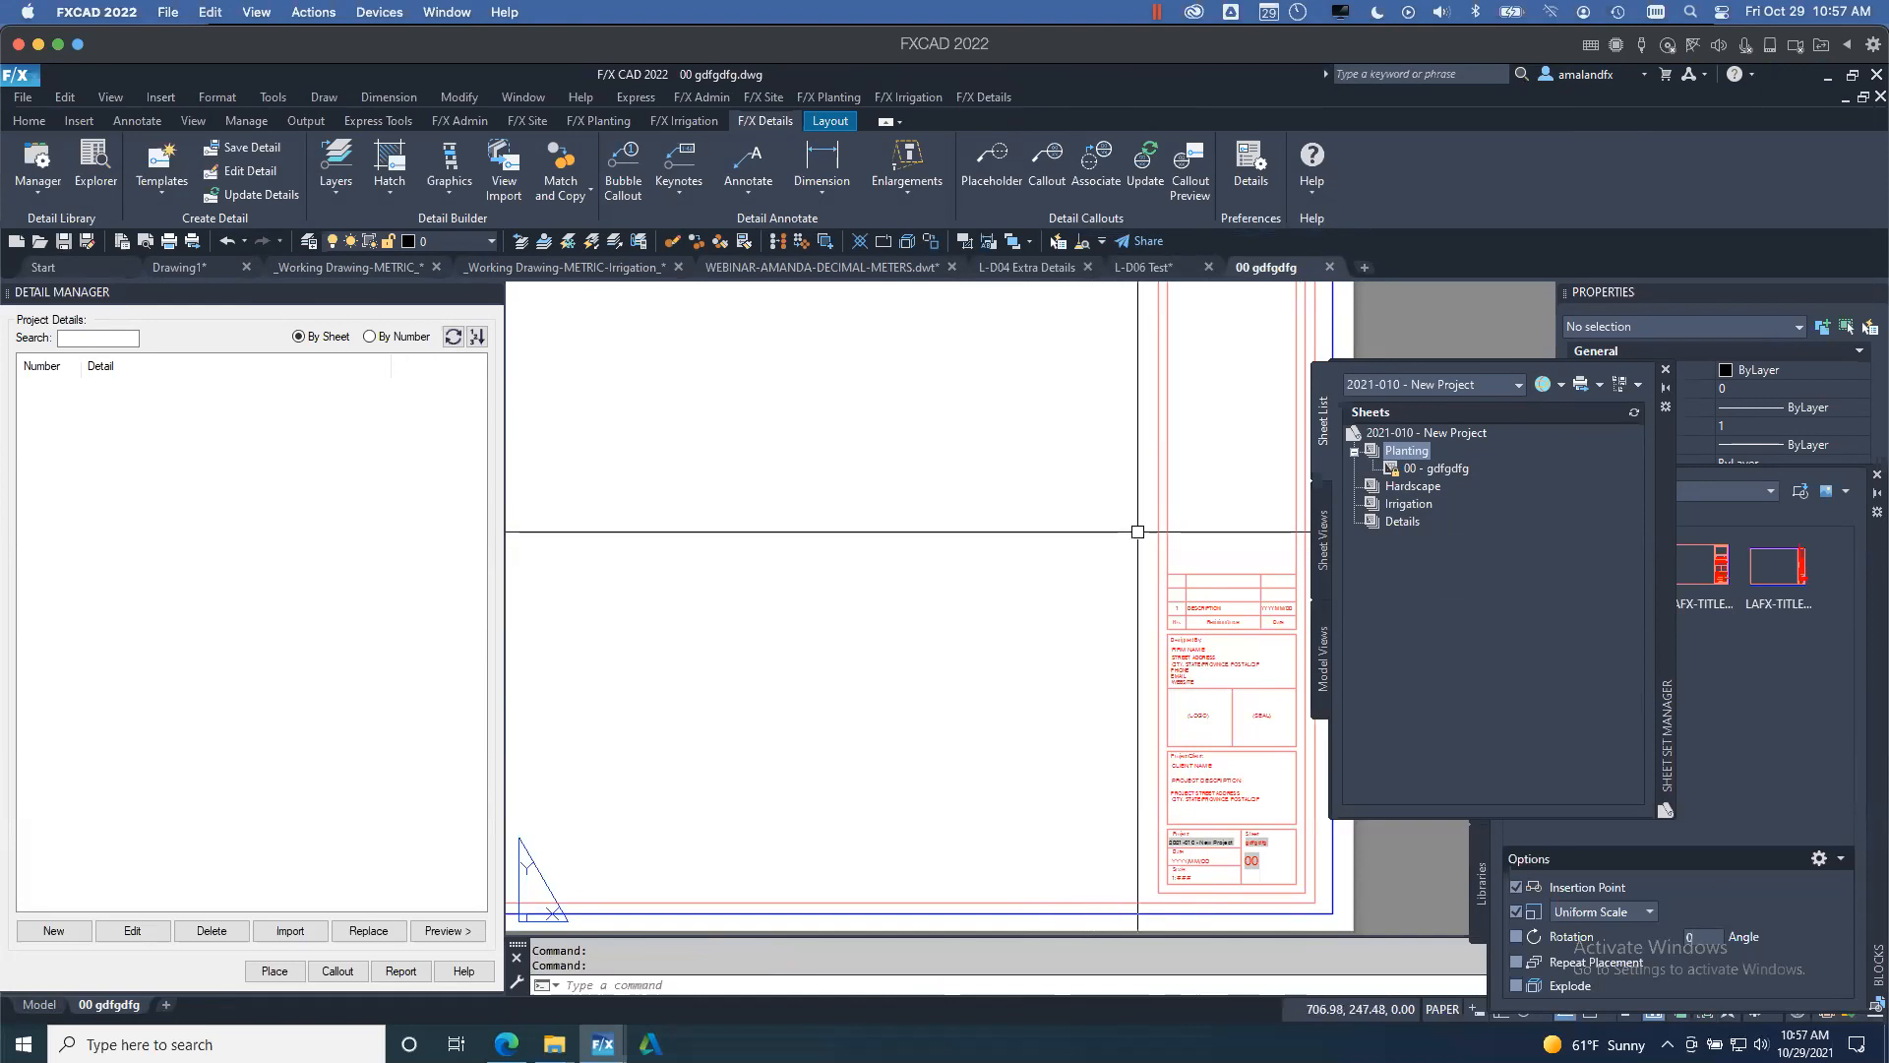
- Switch to the webinar presentation in Google Slides and view the Learn More! slide of learning resources
key("ctrl+Up")
left_click(1547, 874)
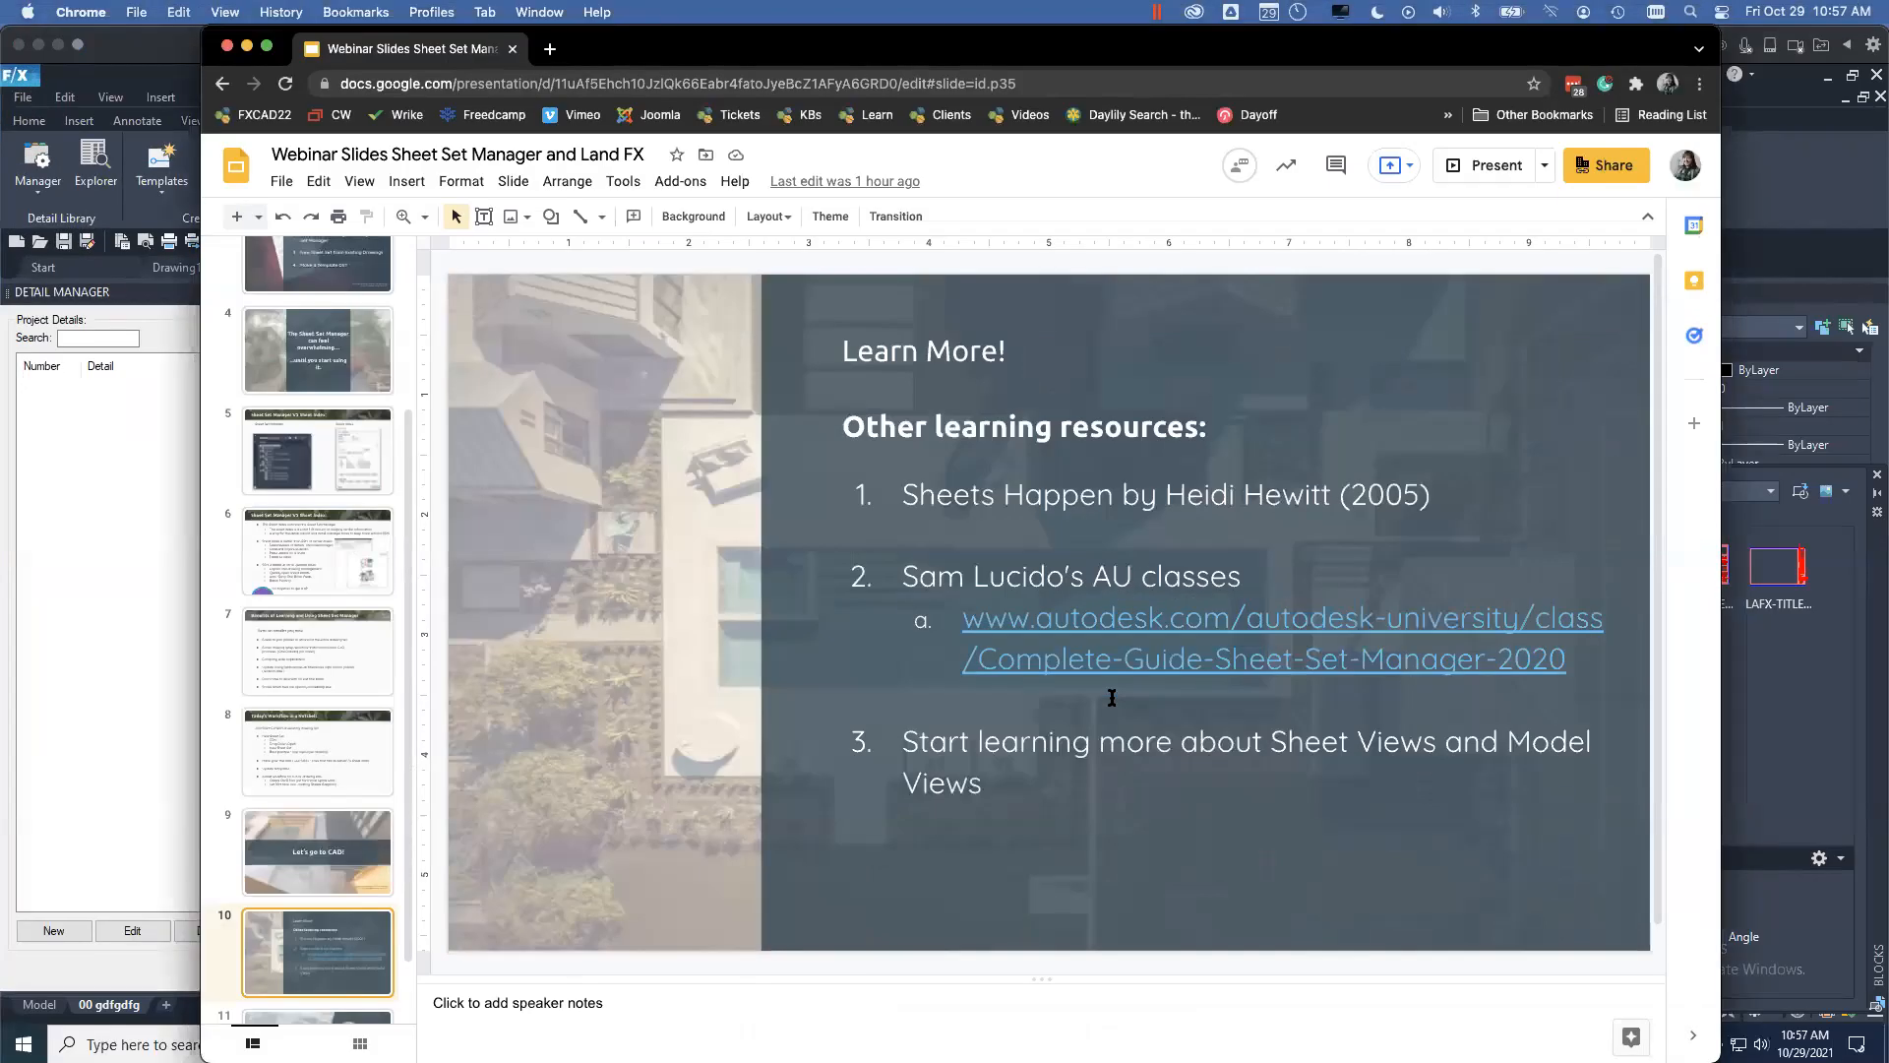
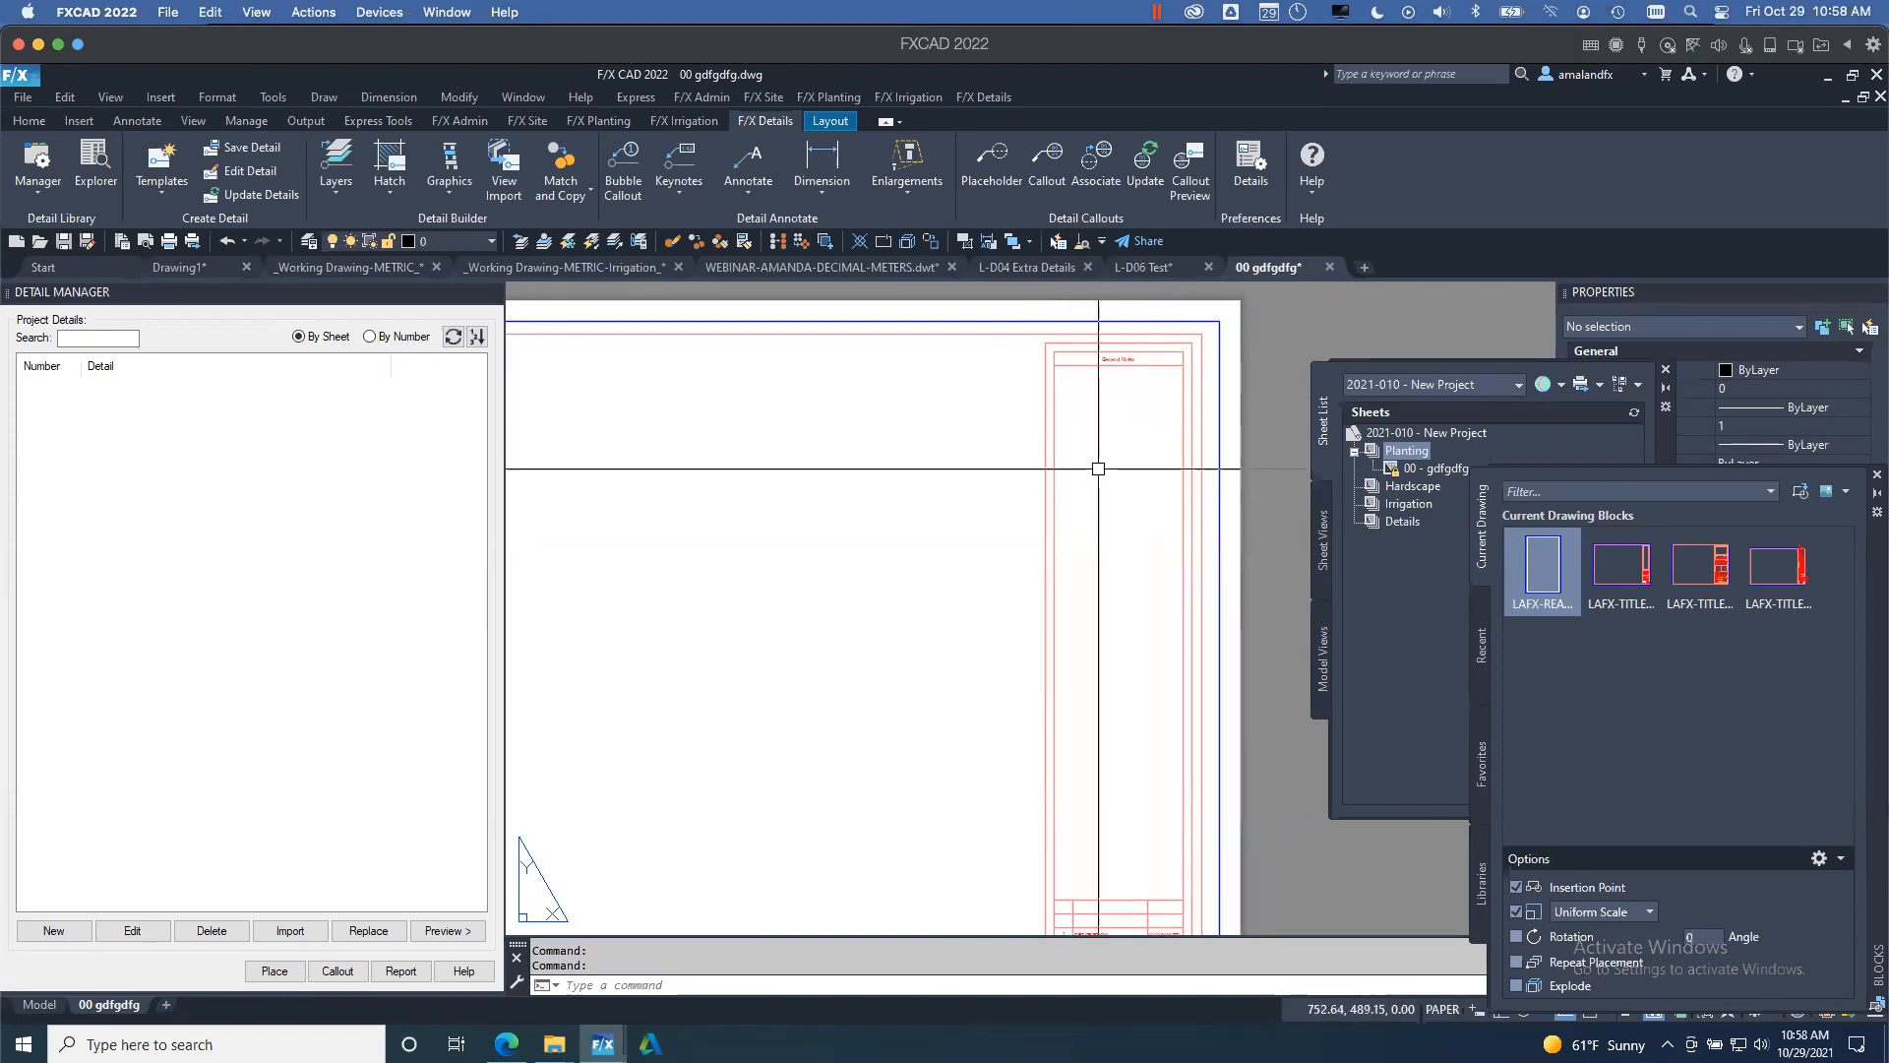
- Examine the new 00 gdfgdfg sheet's title block, including its project name, sheet title and sheet number fields
middle_click_drag(1143, 738, 1149, 351)
scroll(1100, 706, "up", 5)
scroll(1105, 669, "down", 3)
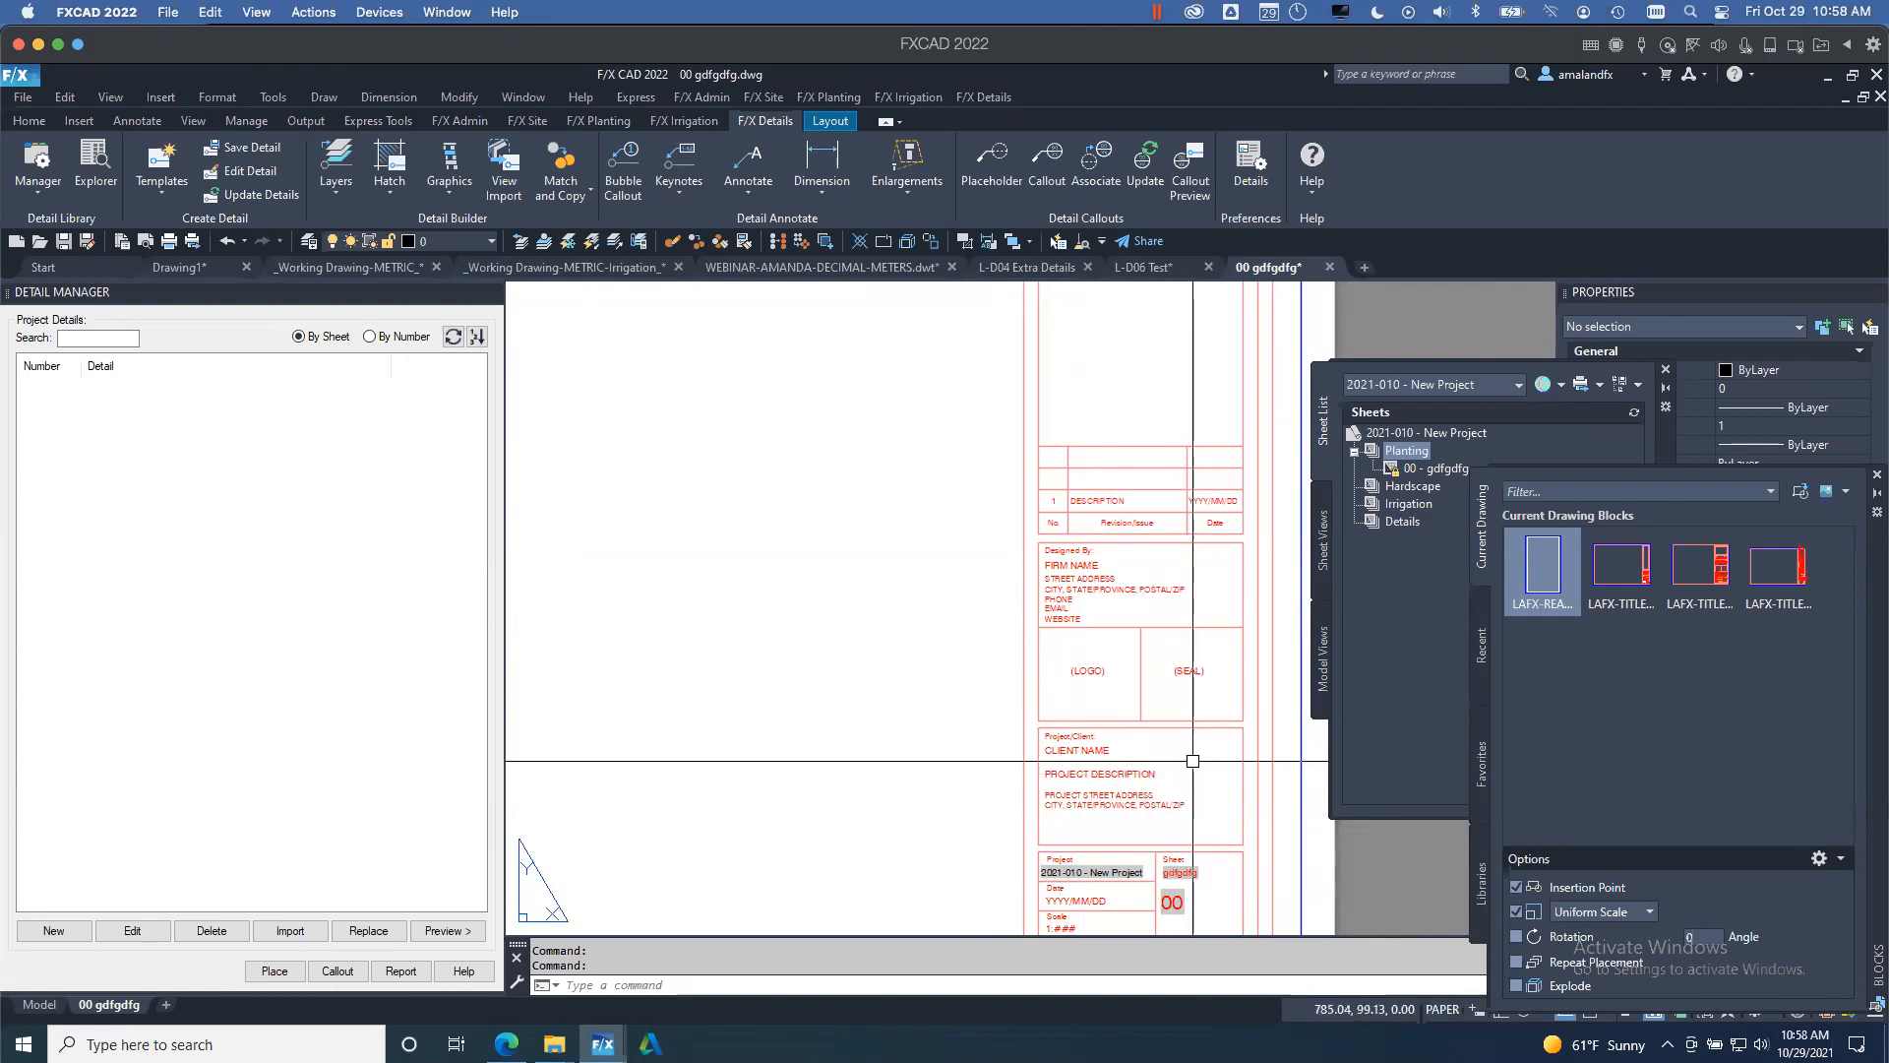
middle_click_drag(1198, 764, 1149, 702)
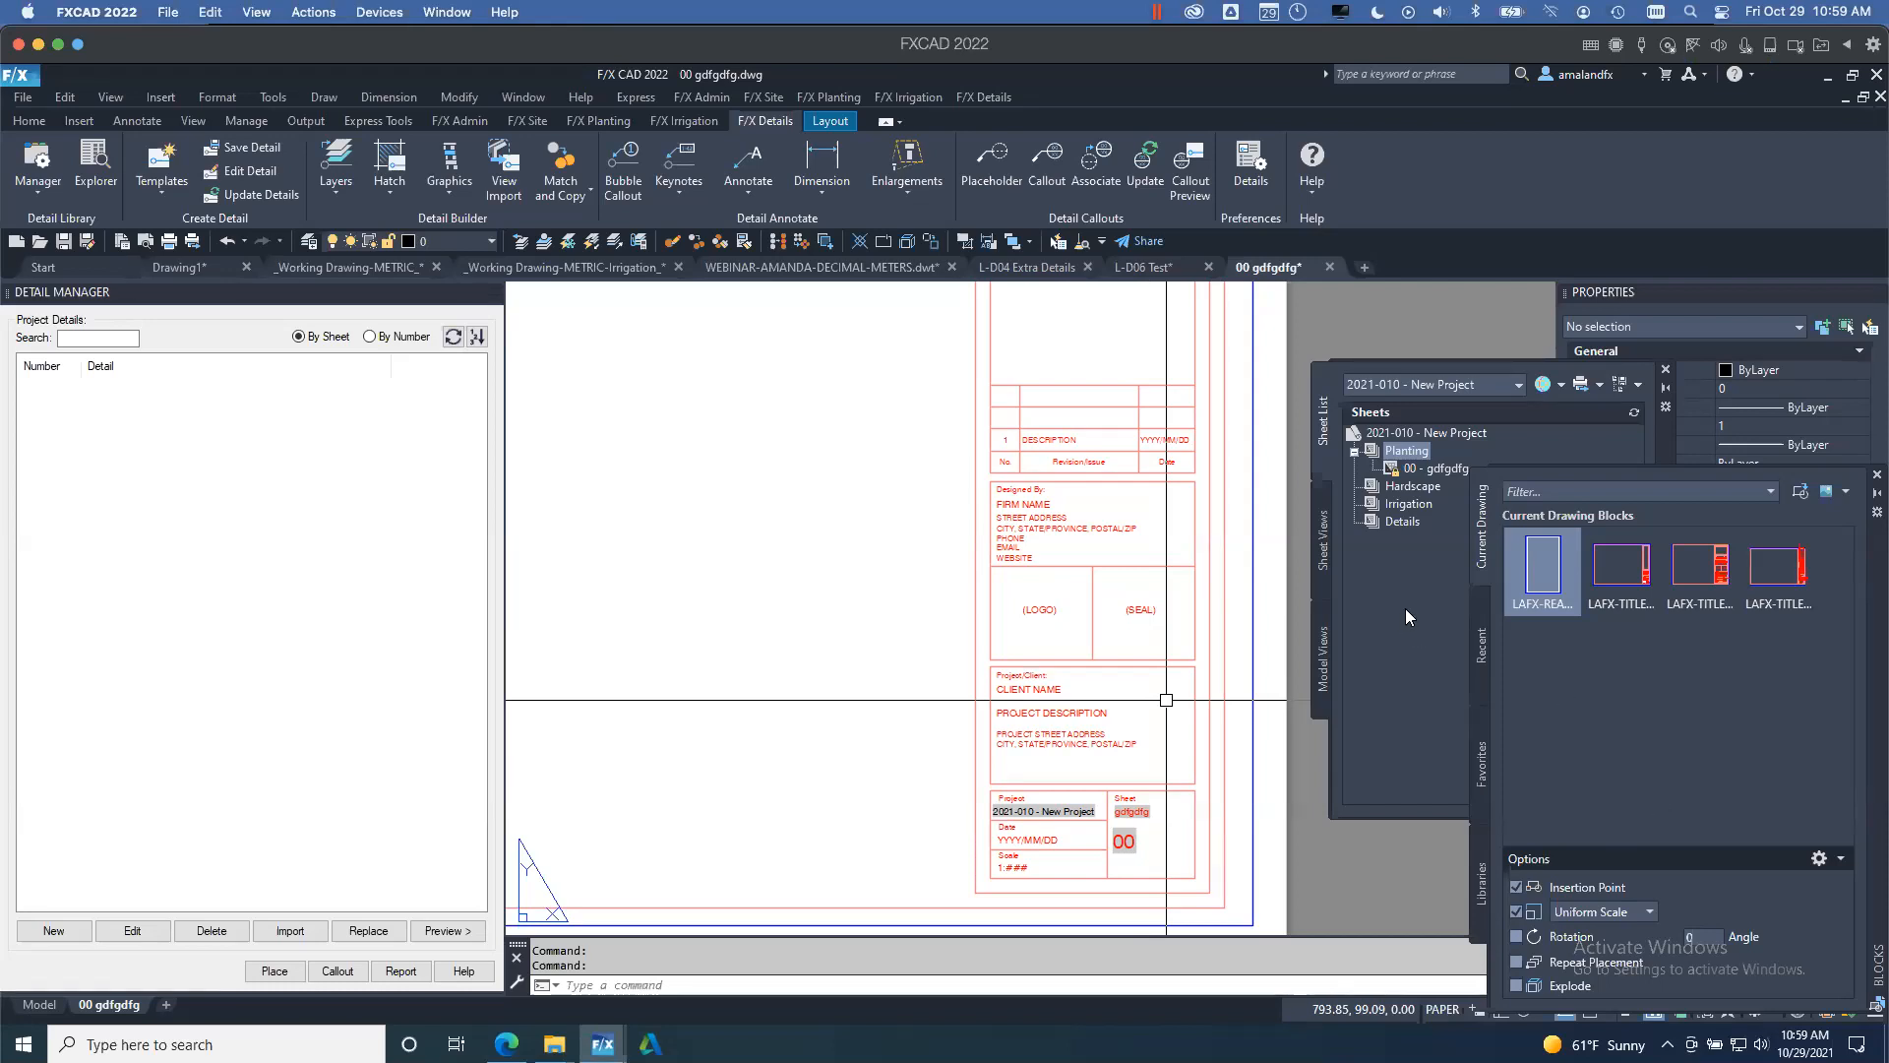
mouse_move(1405, 608)
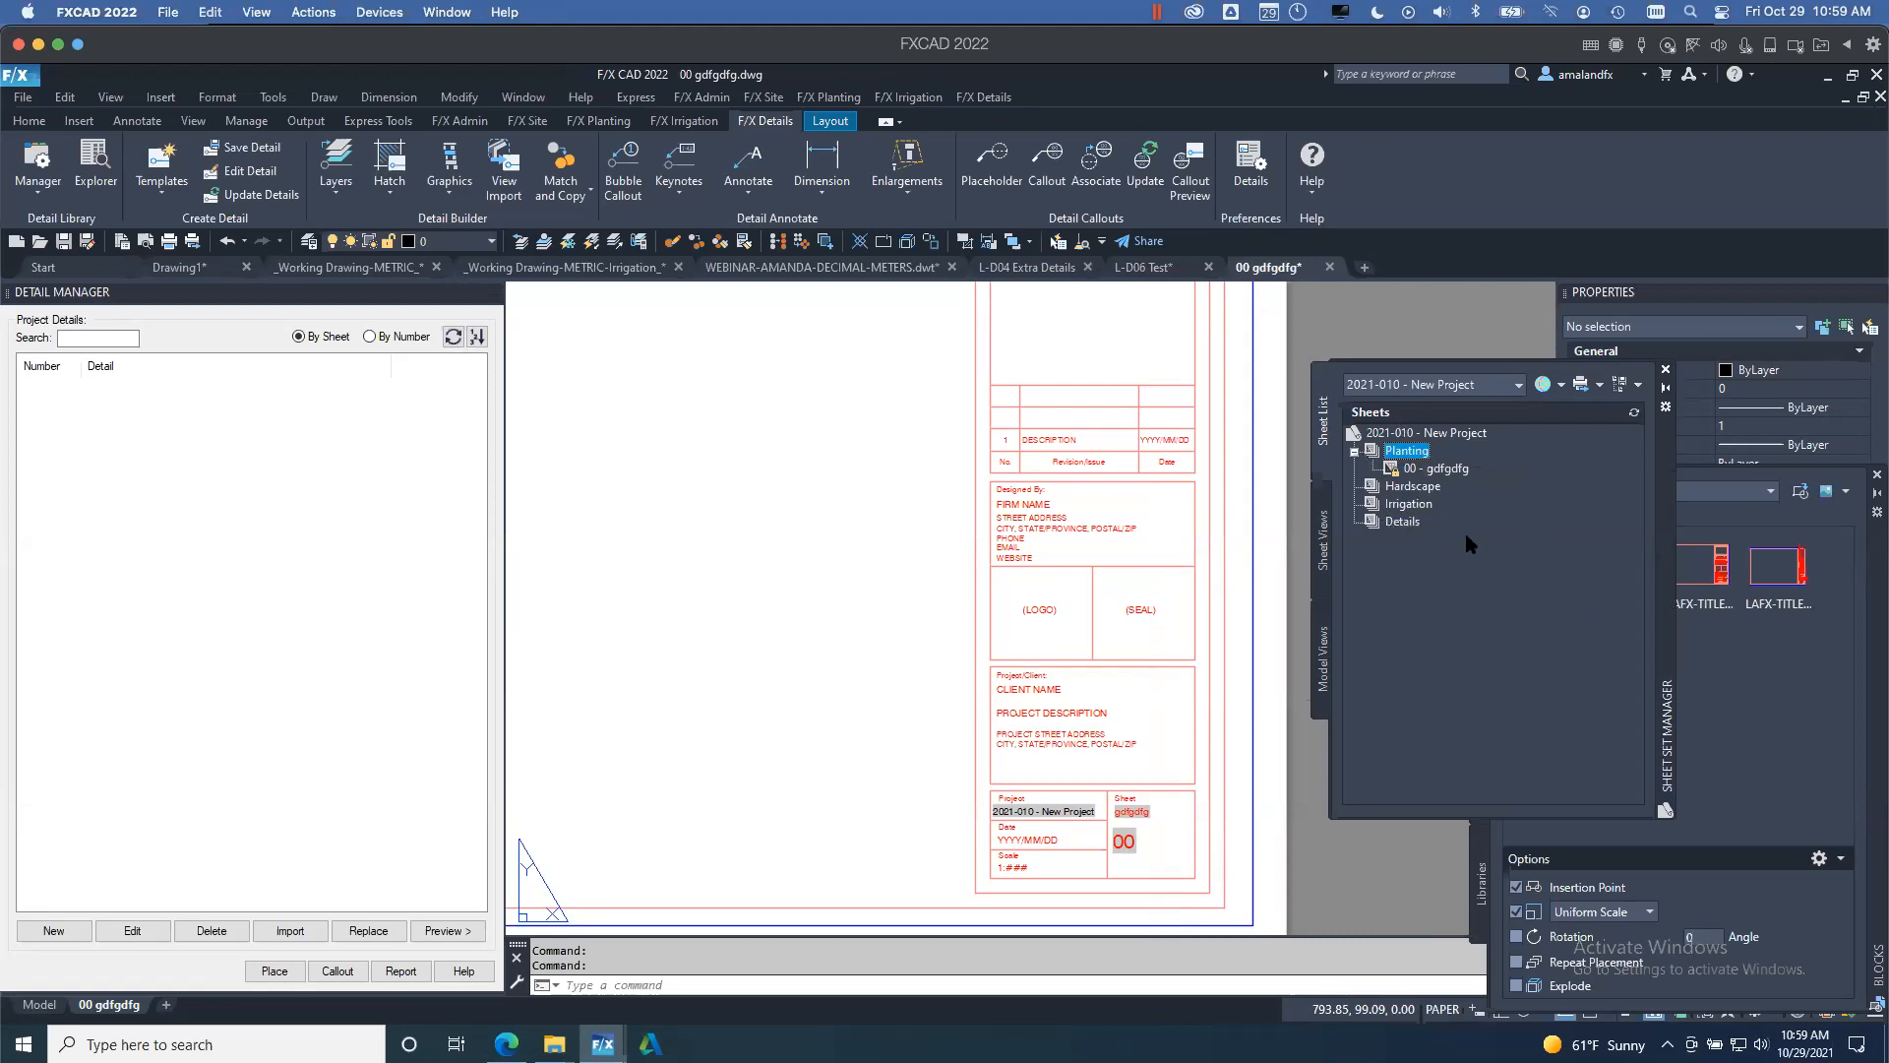
left_click(1389, 469)
mouse_move(1389, 469)
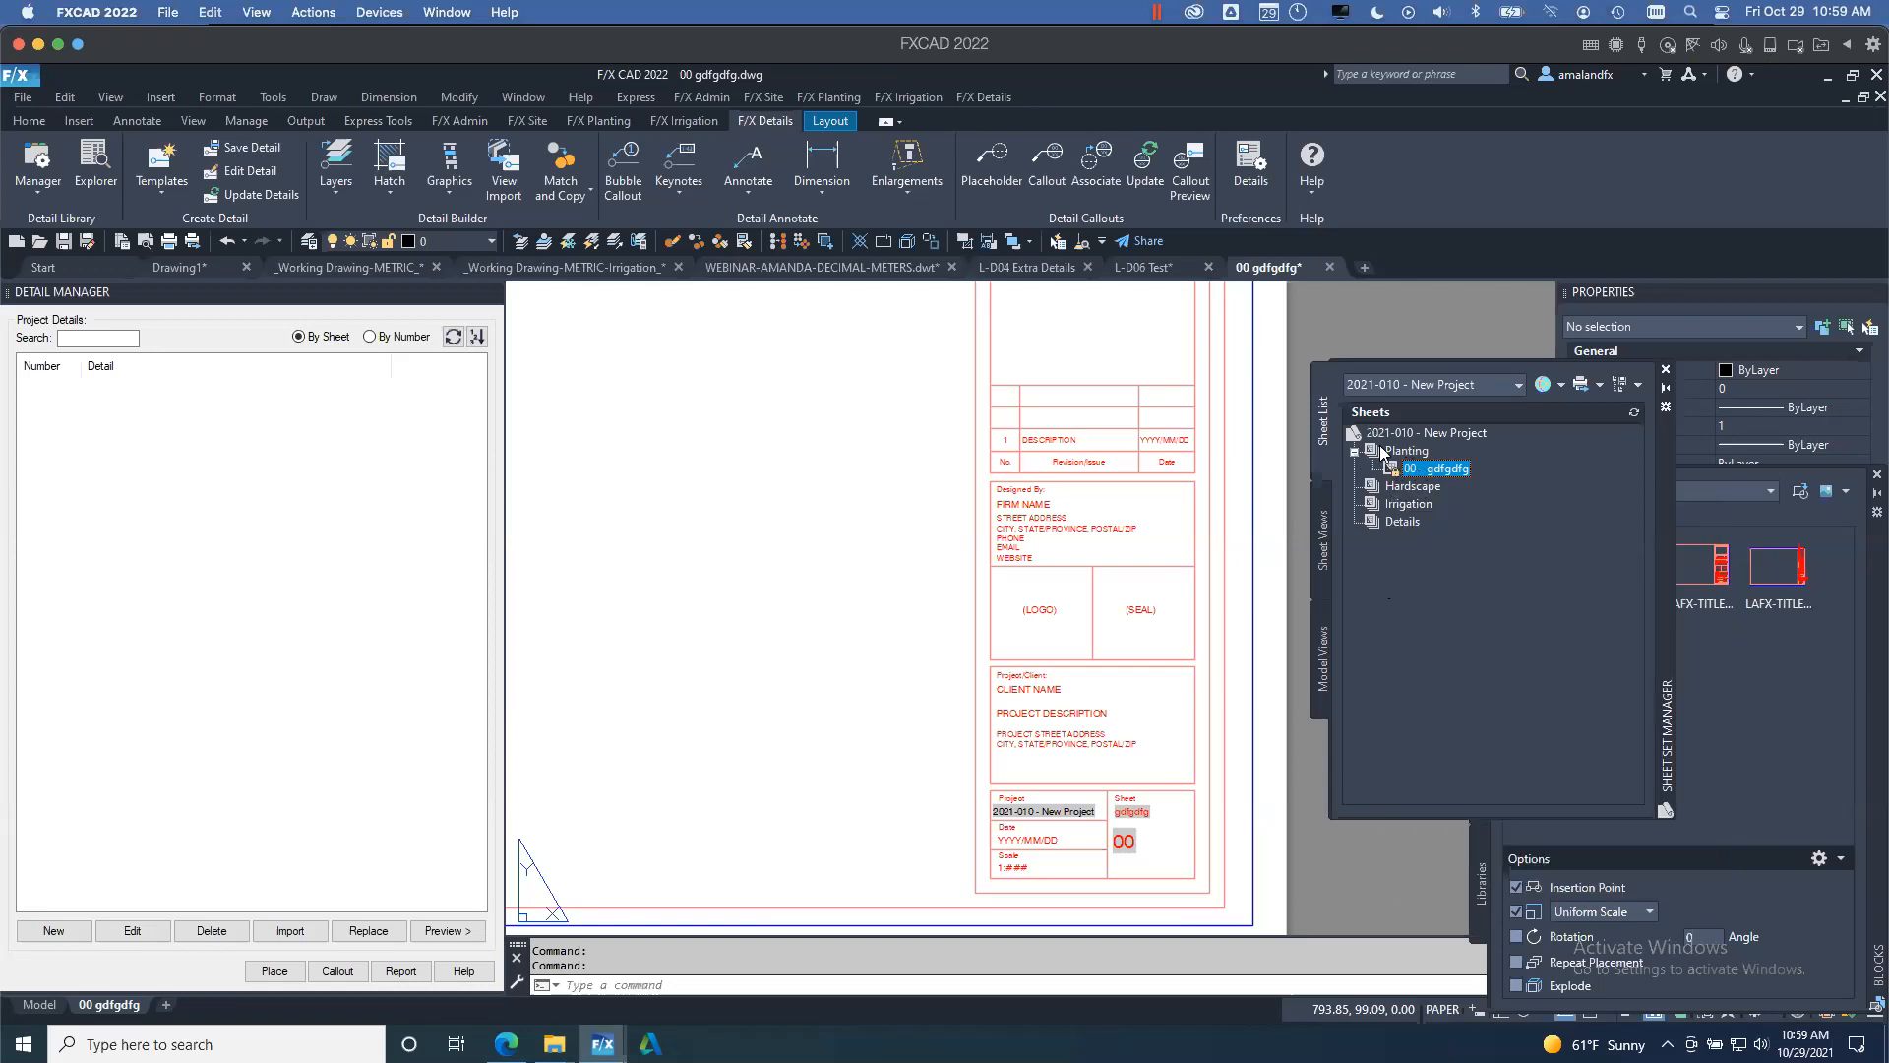
left_click(1405, 454)
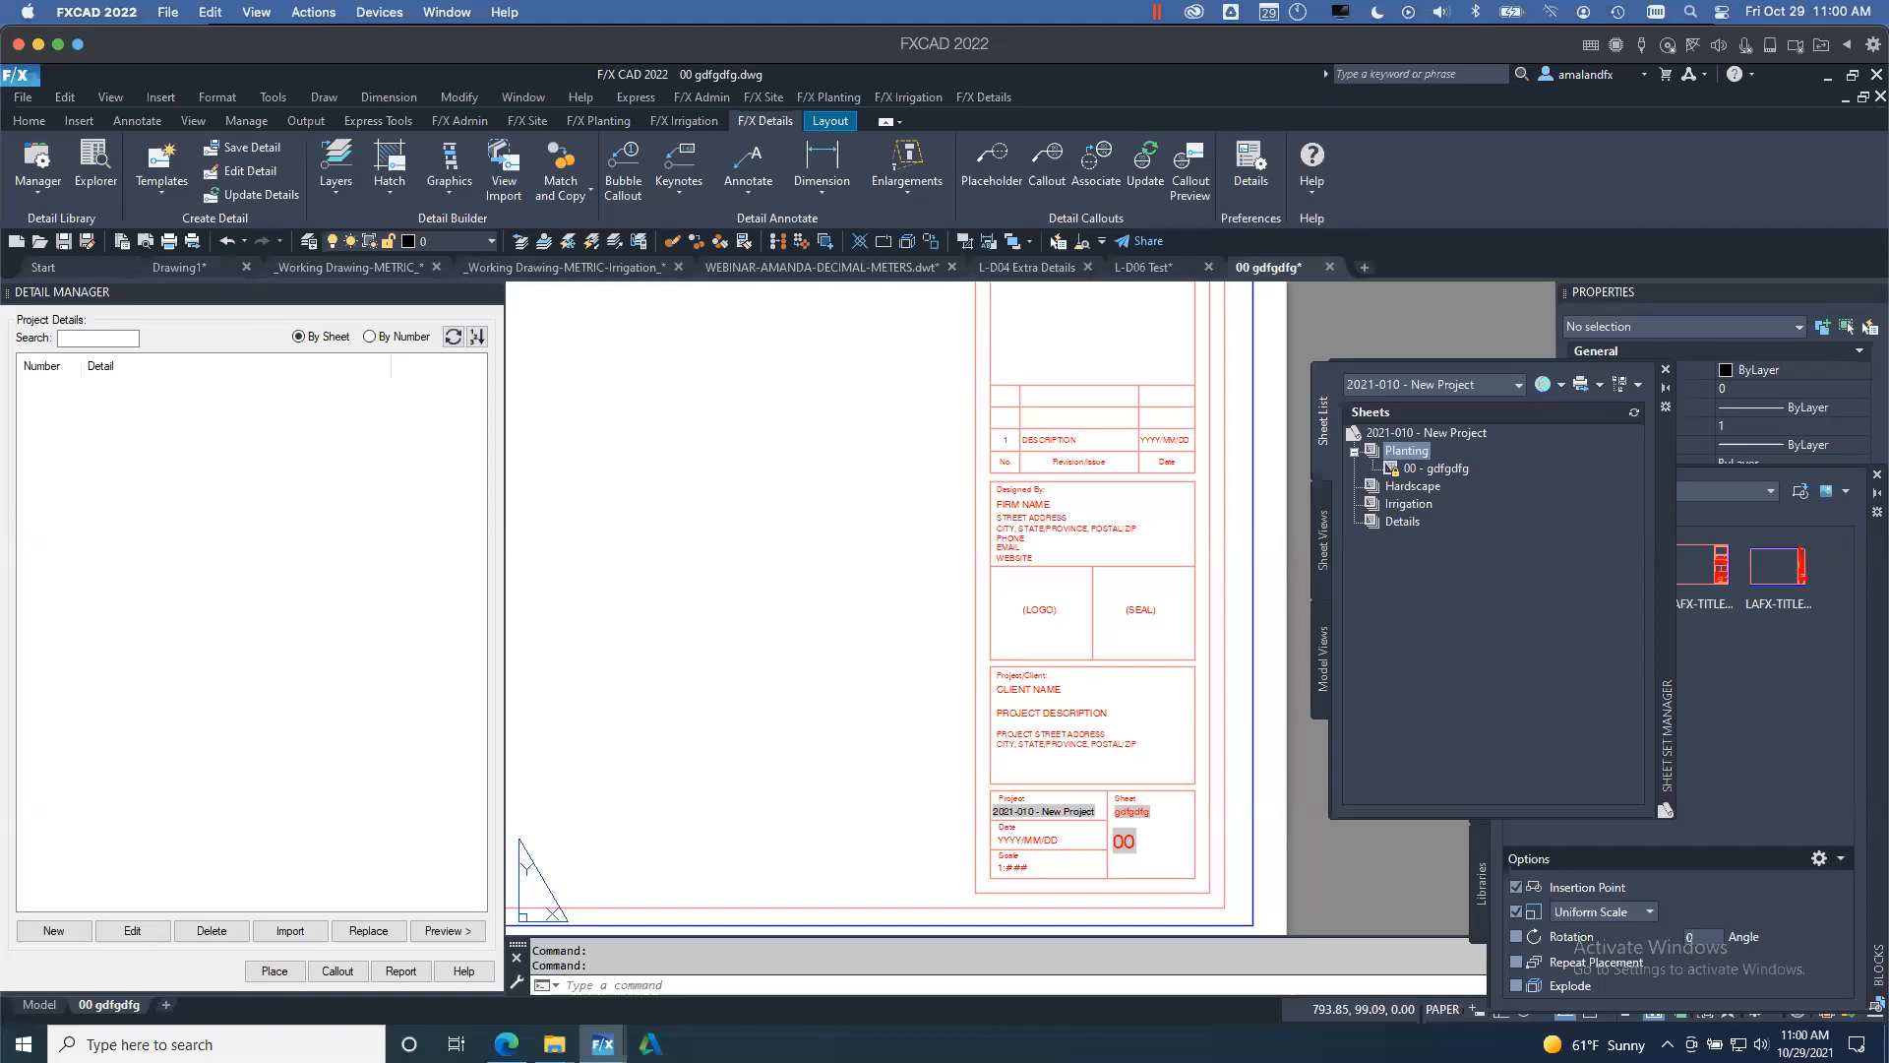
left_click(896, 716)
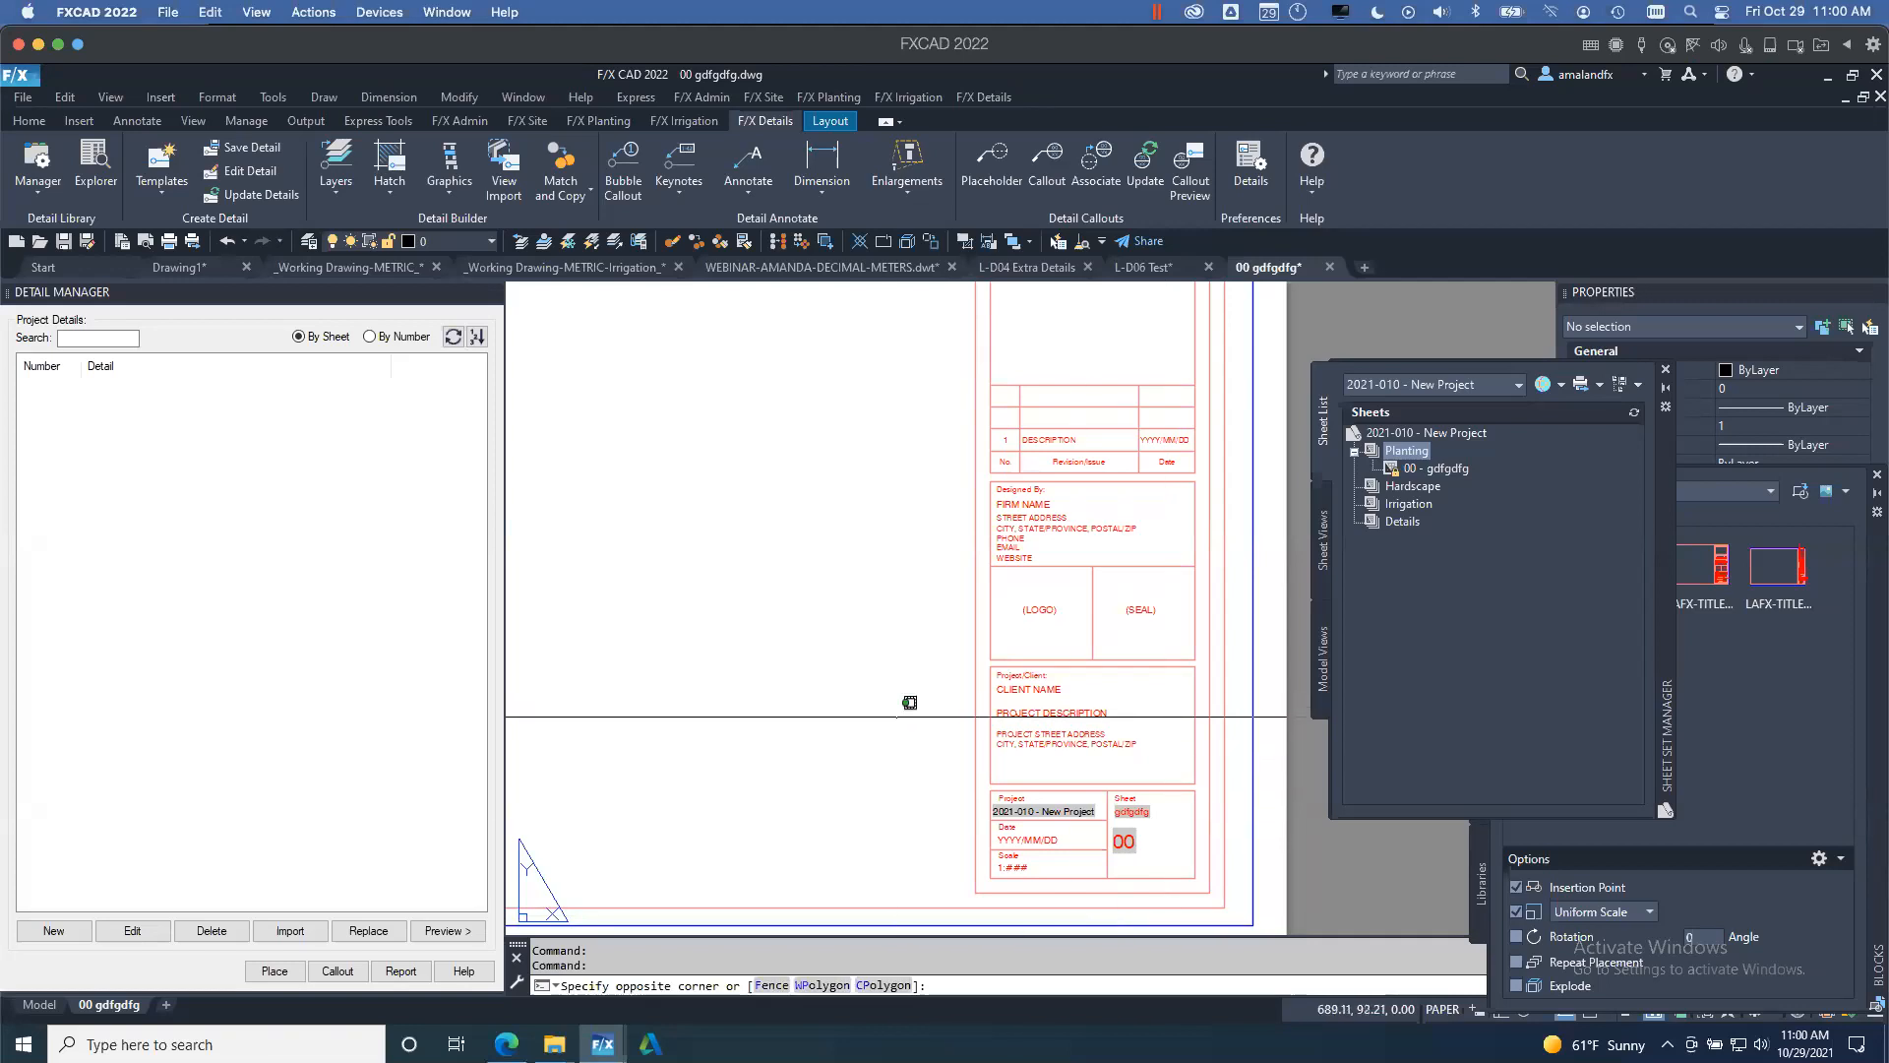
left_click(843, 653)
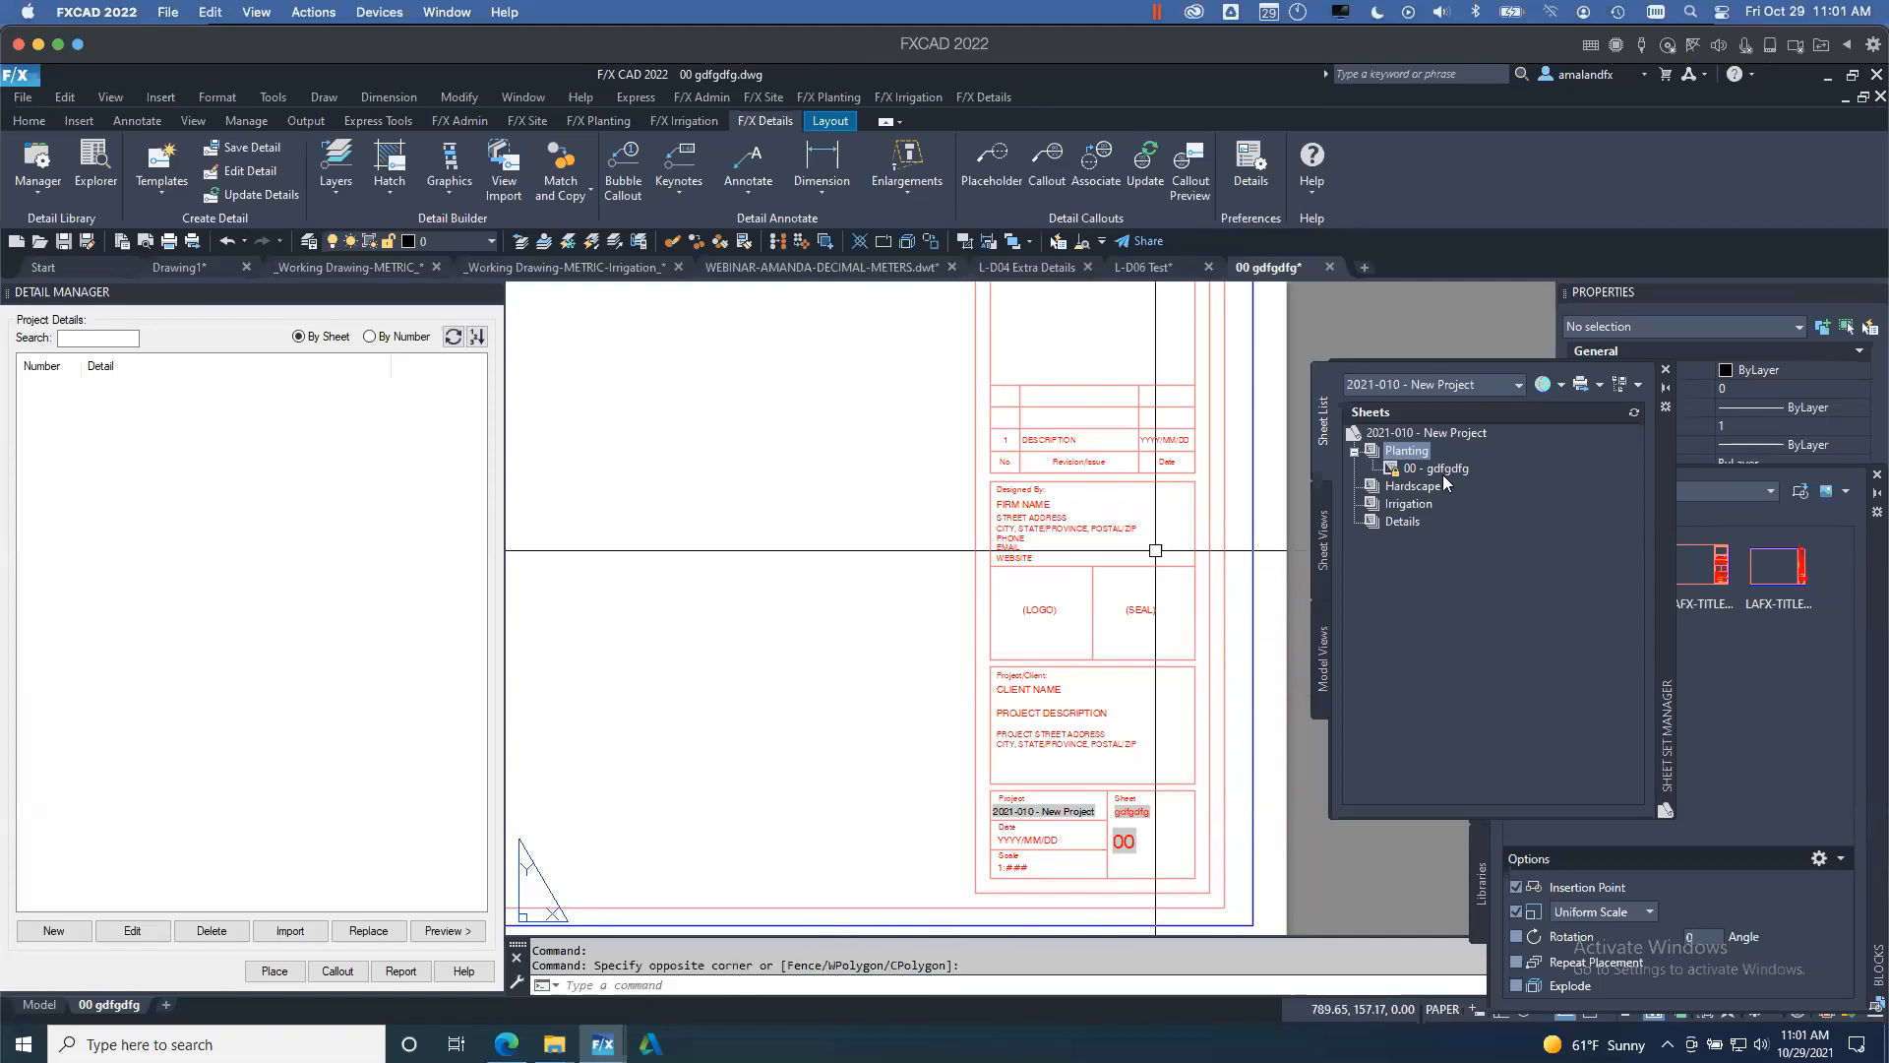
mouse_move(1428, 469)
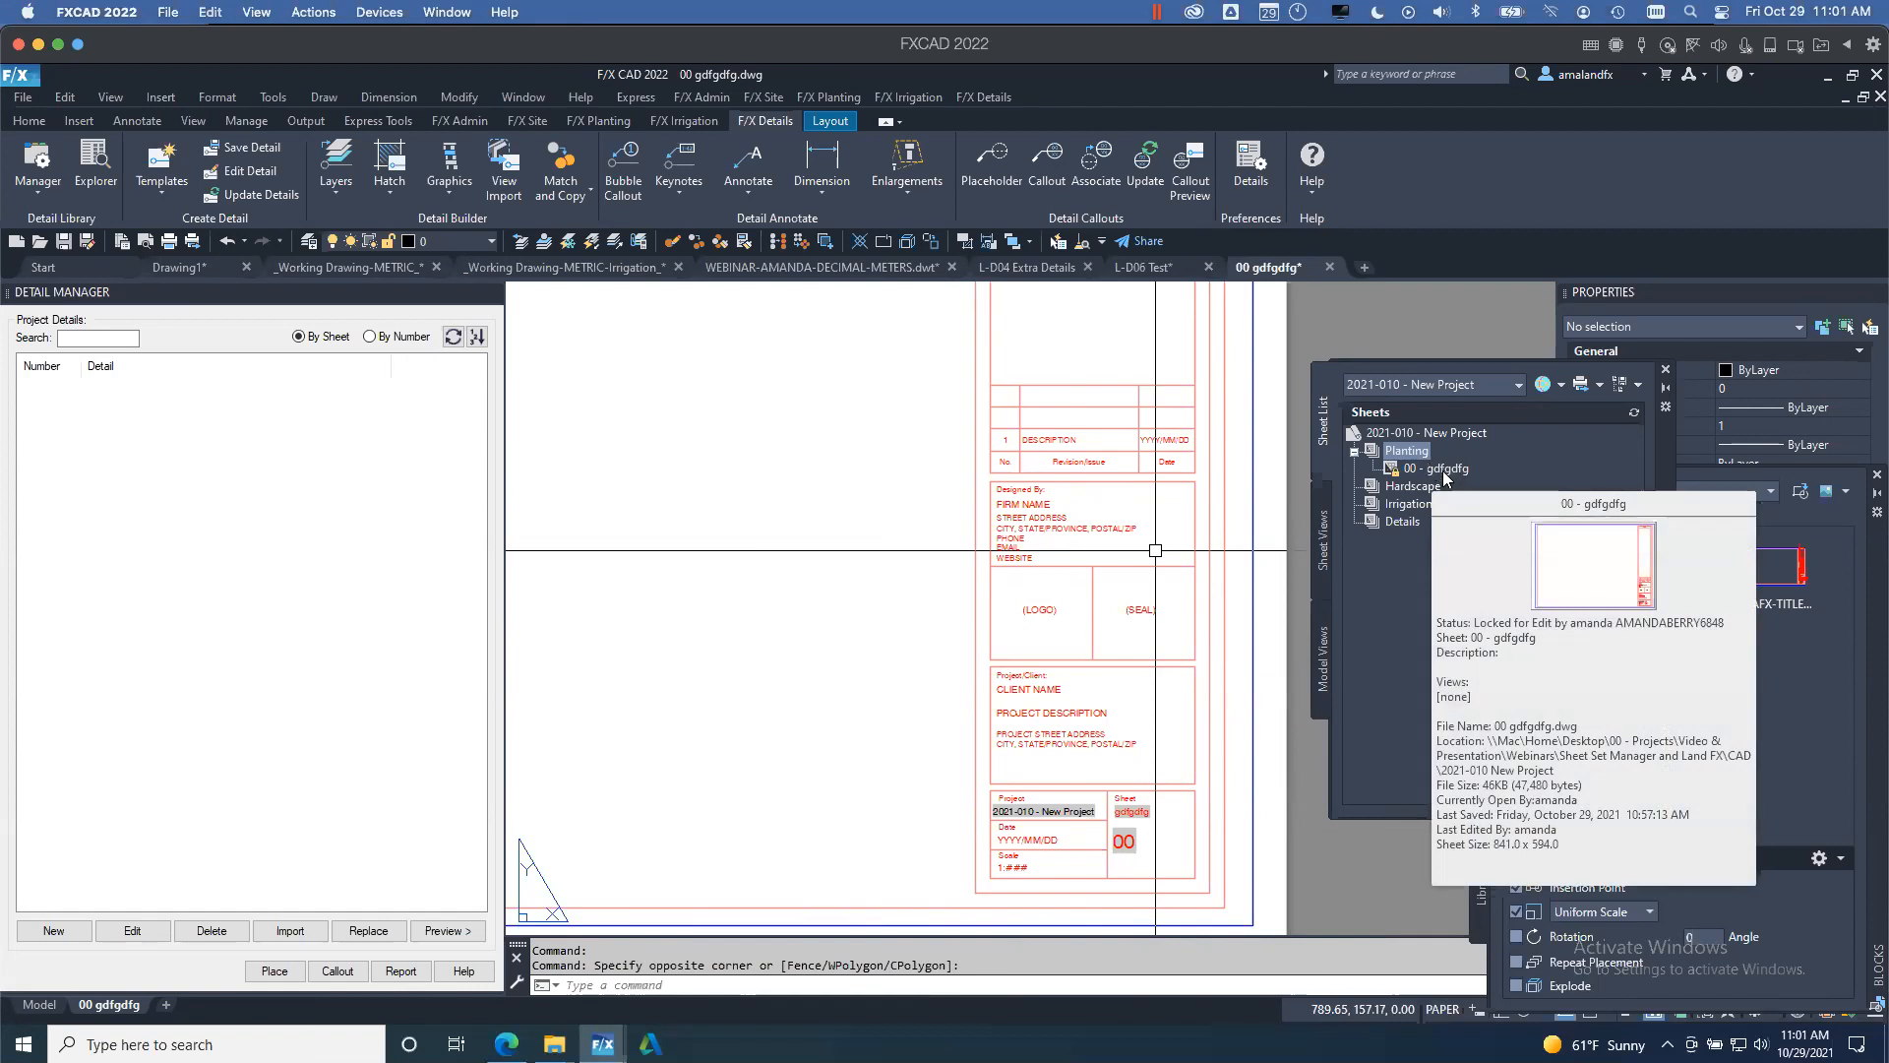
- Add a custom property TotalSheetCount to the 2021-010 - New Project sheet set, owned by Sheet Set with default value ##
left_click(1446, 437)
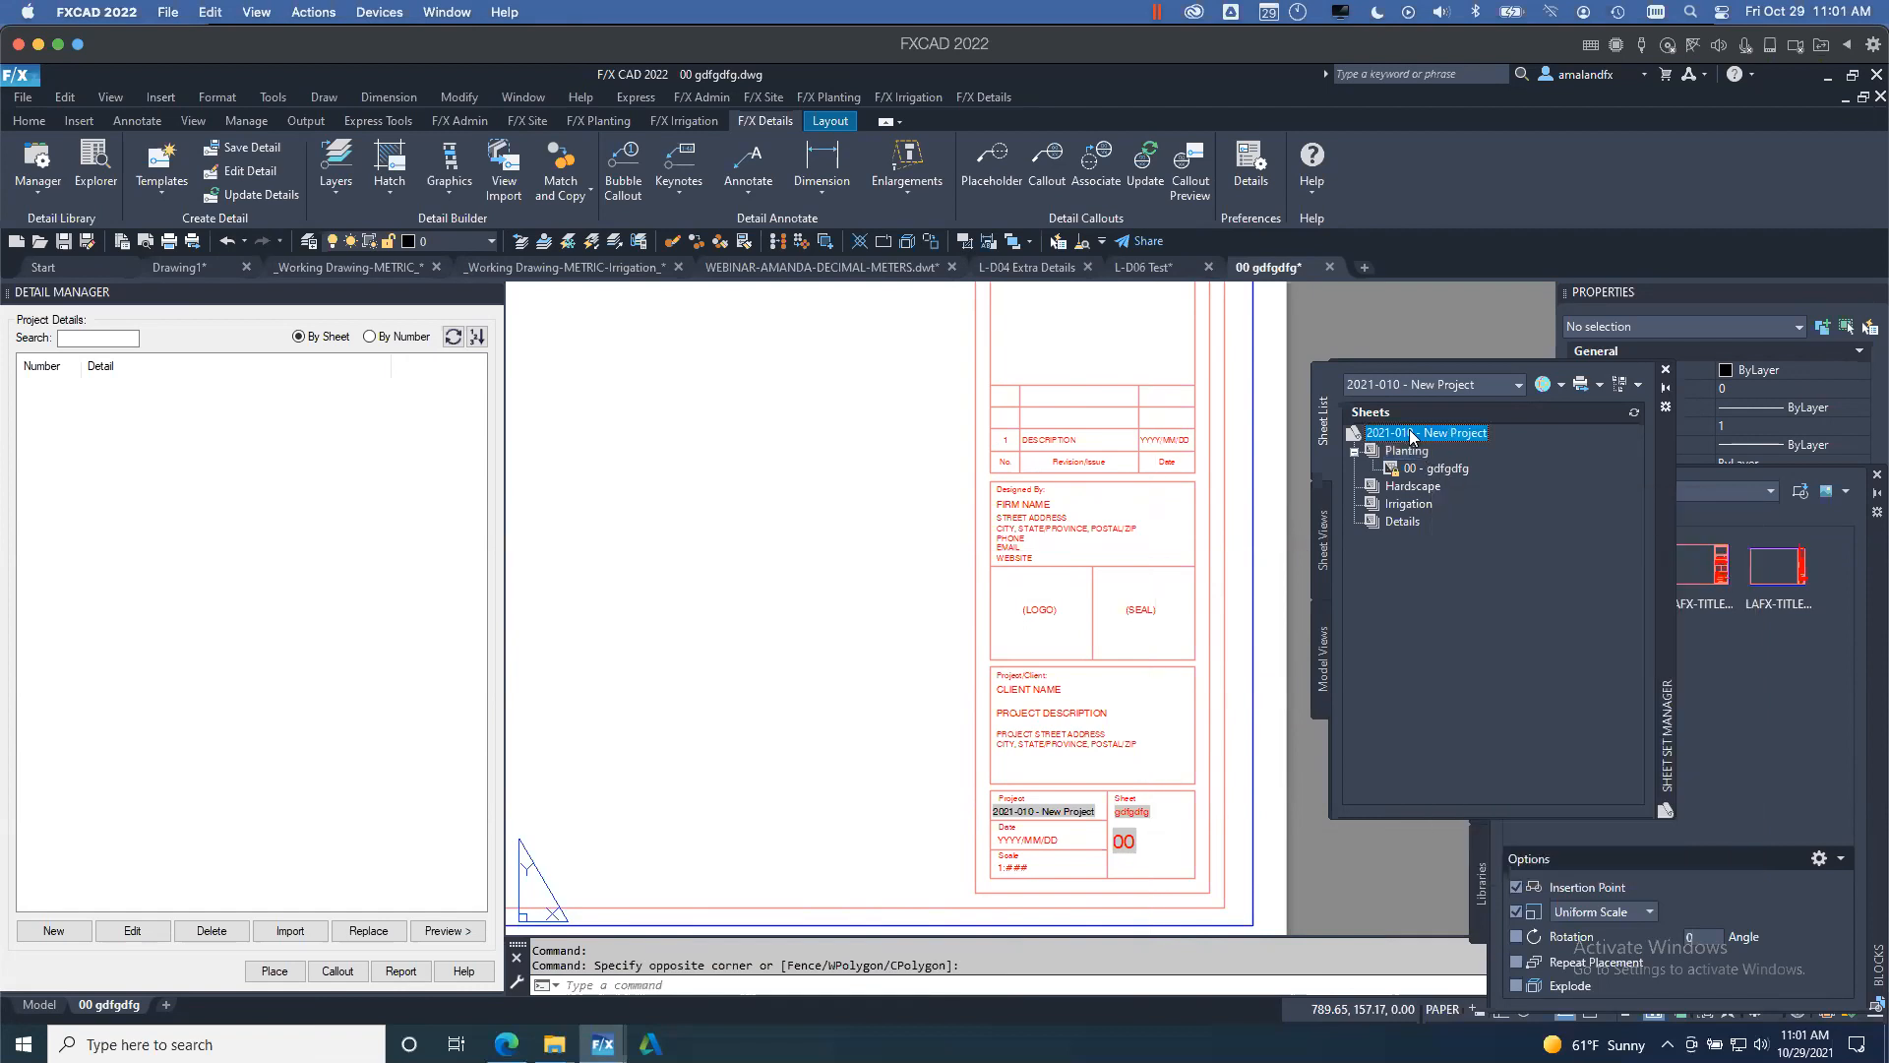
right_click(1442, 438)
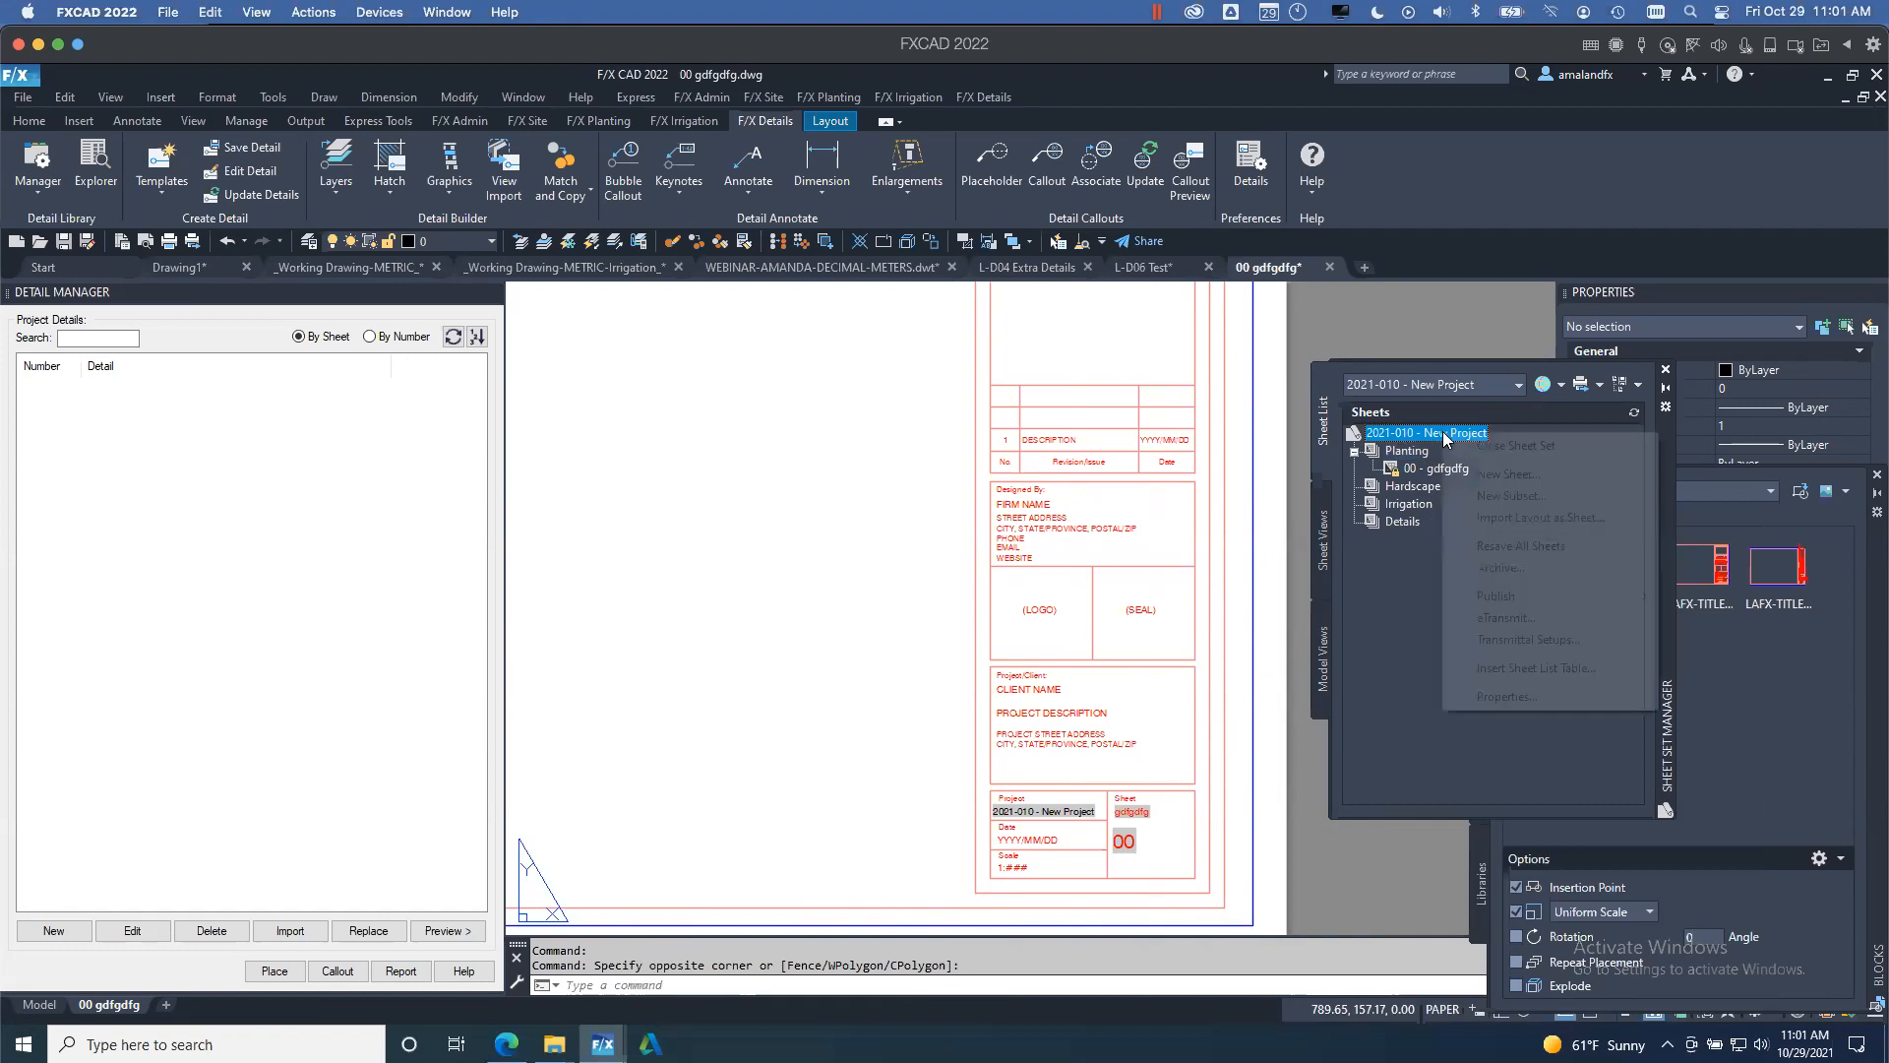
left_click(1506, 695)
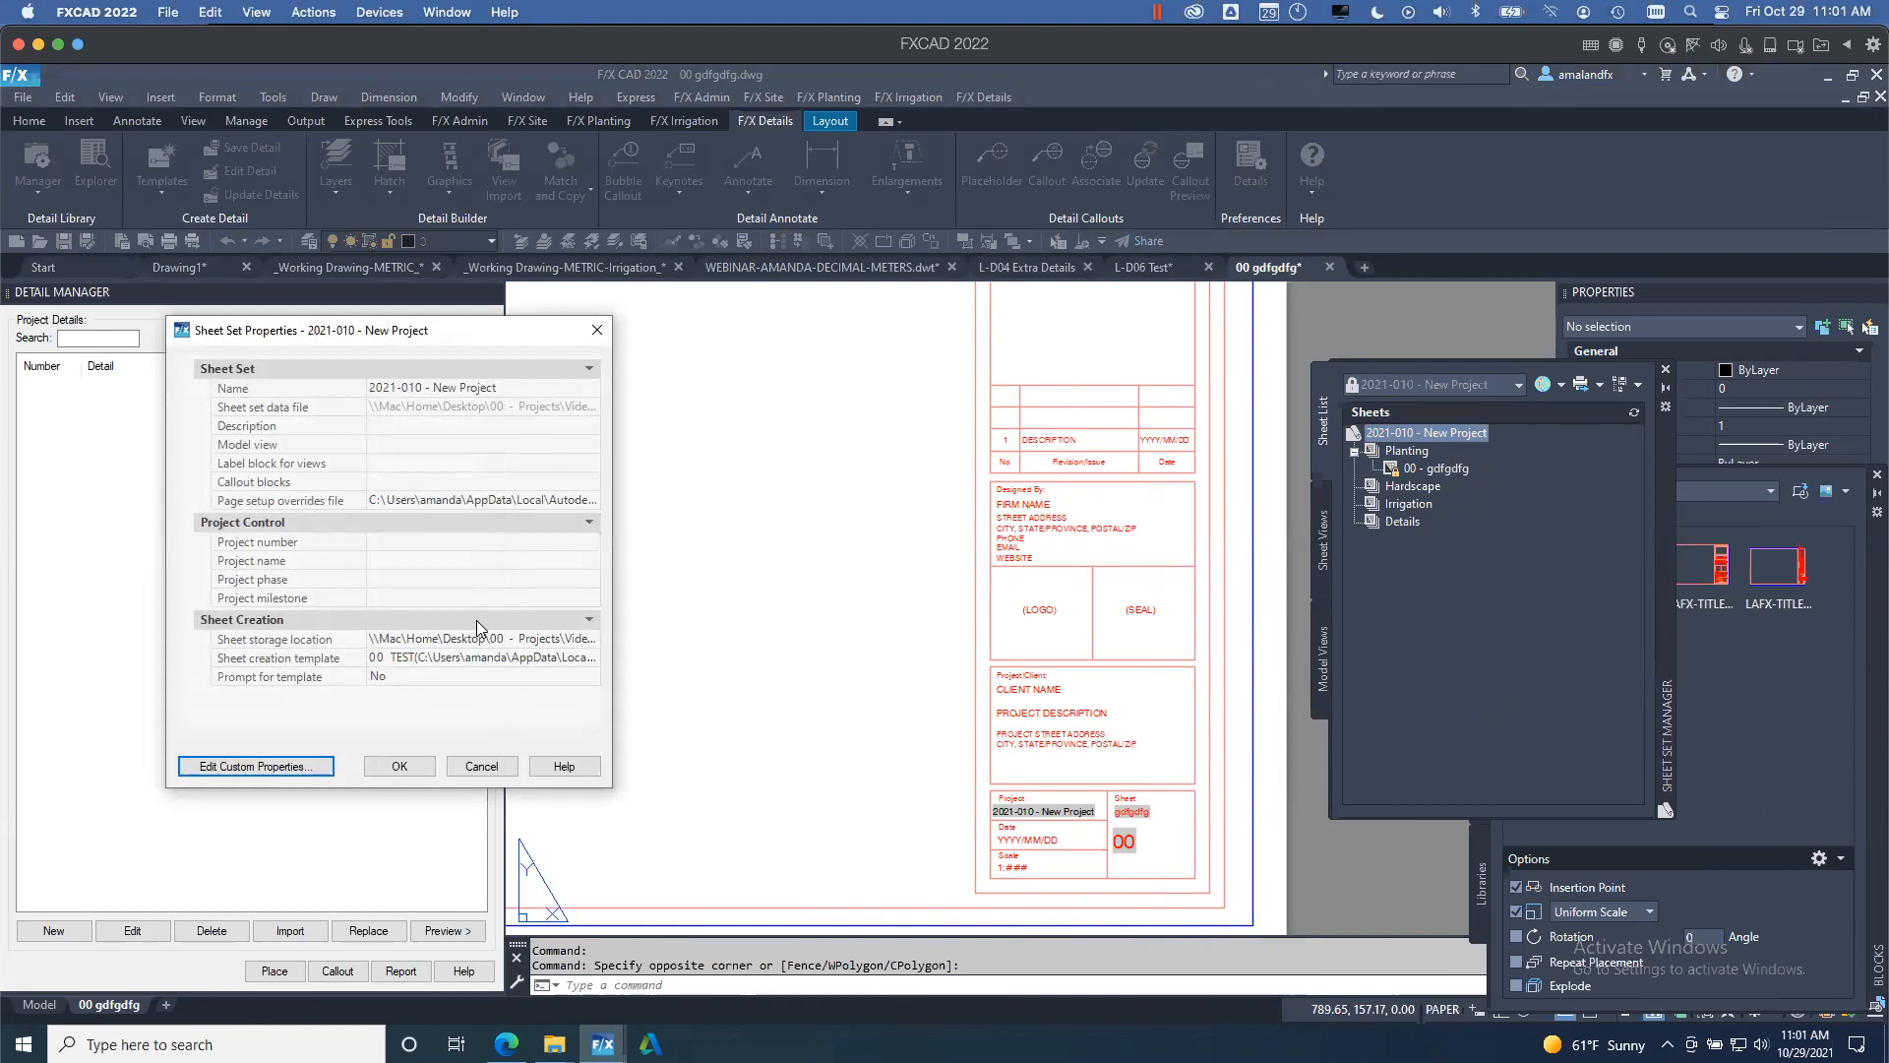
left_click(289, 757)
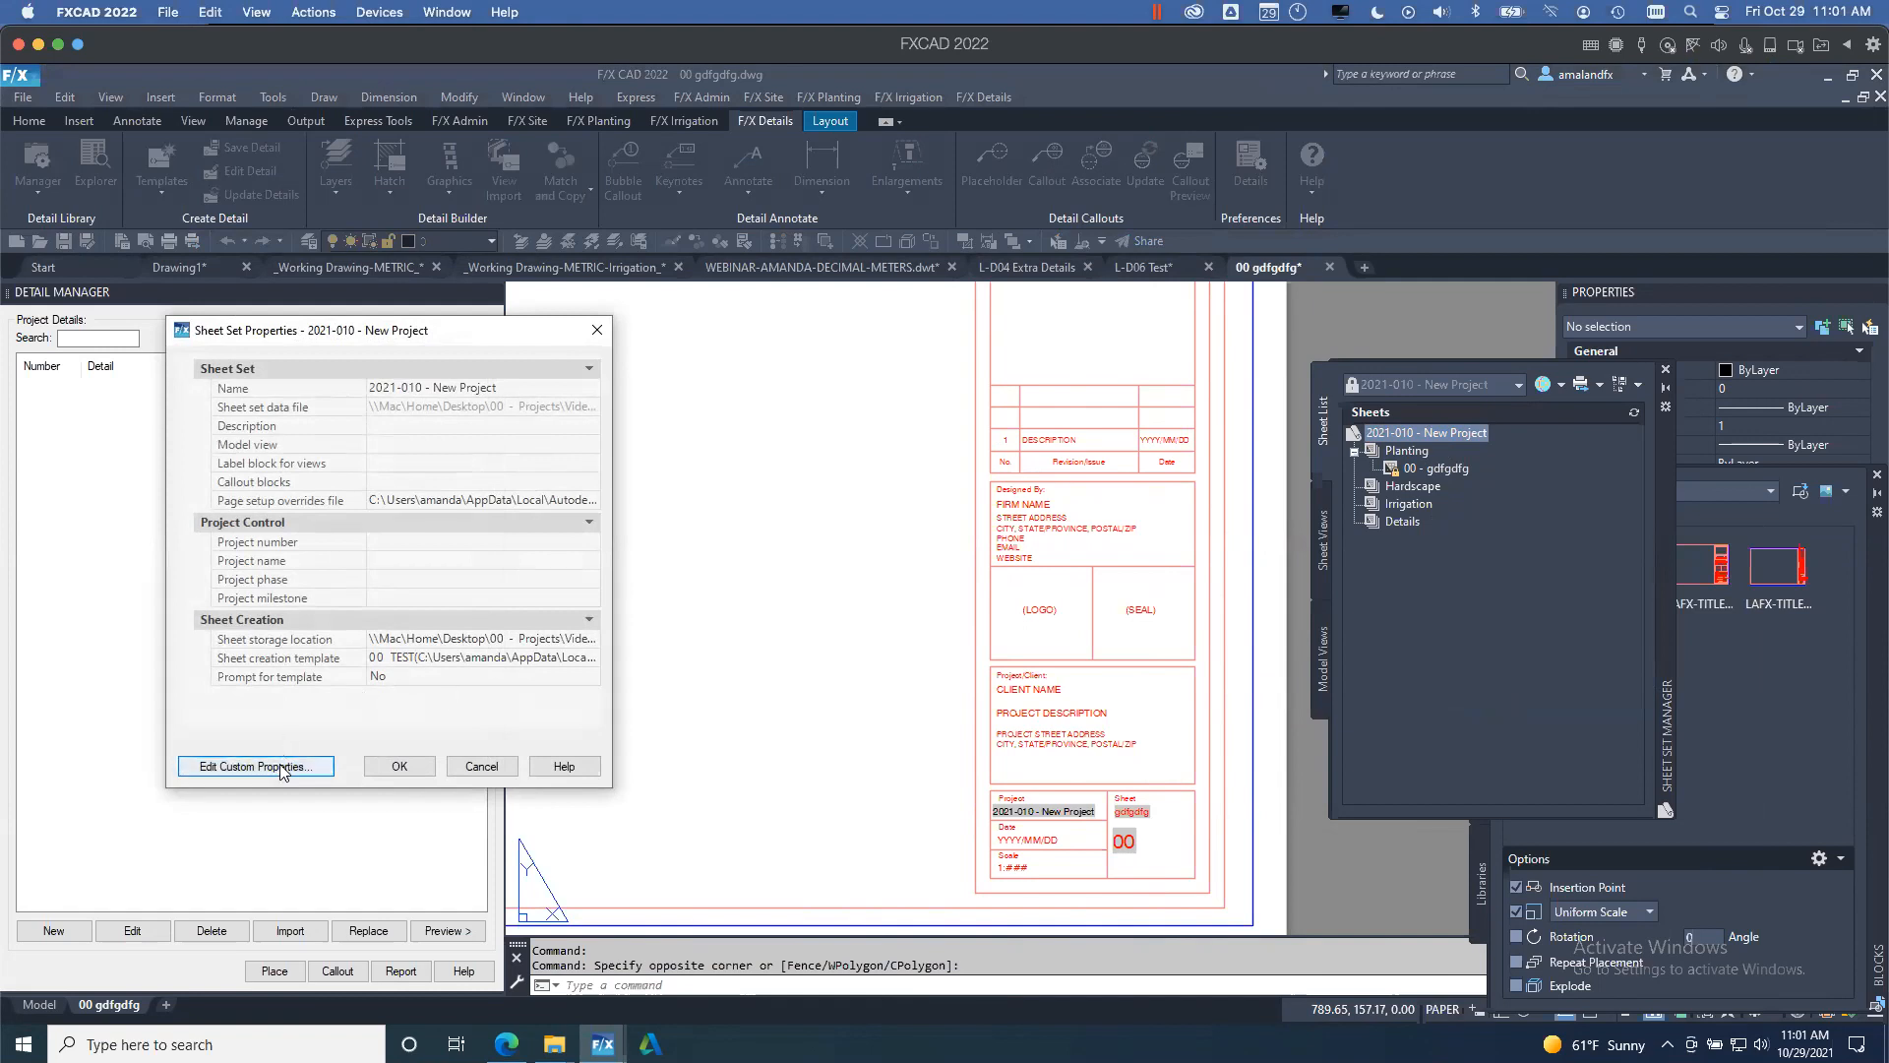
left_click(680, 603)
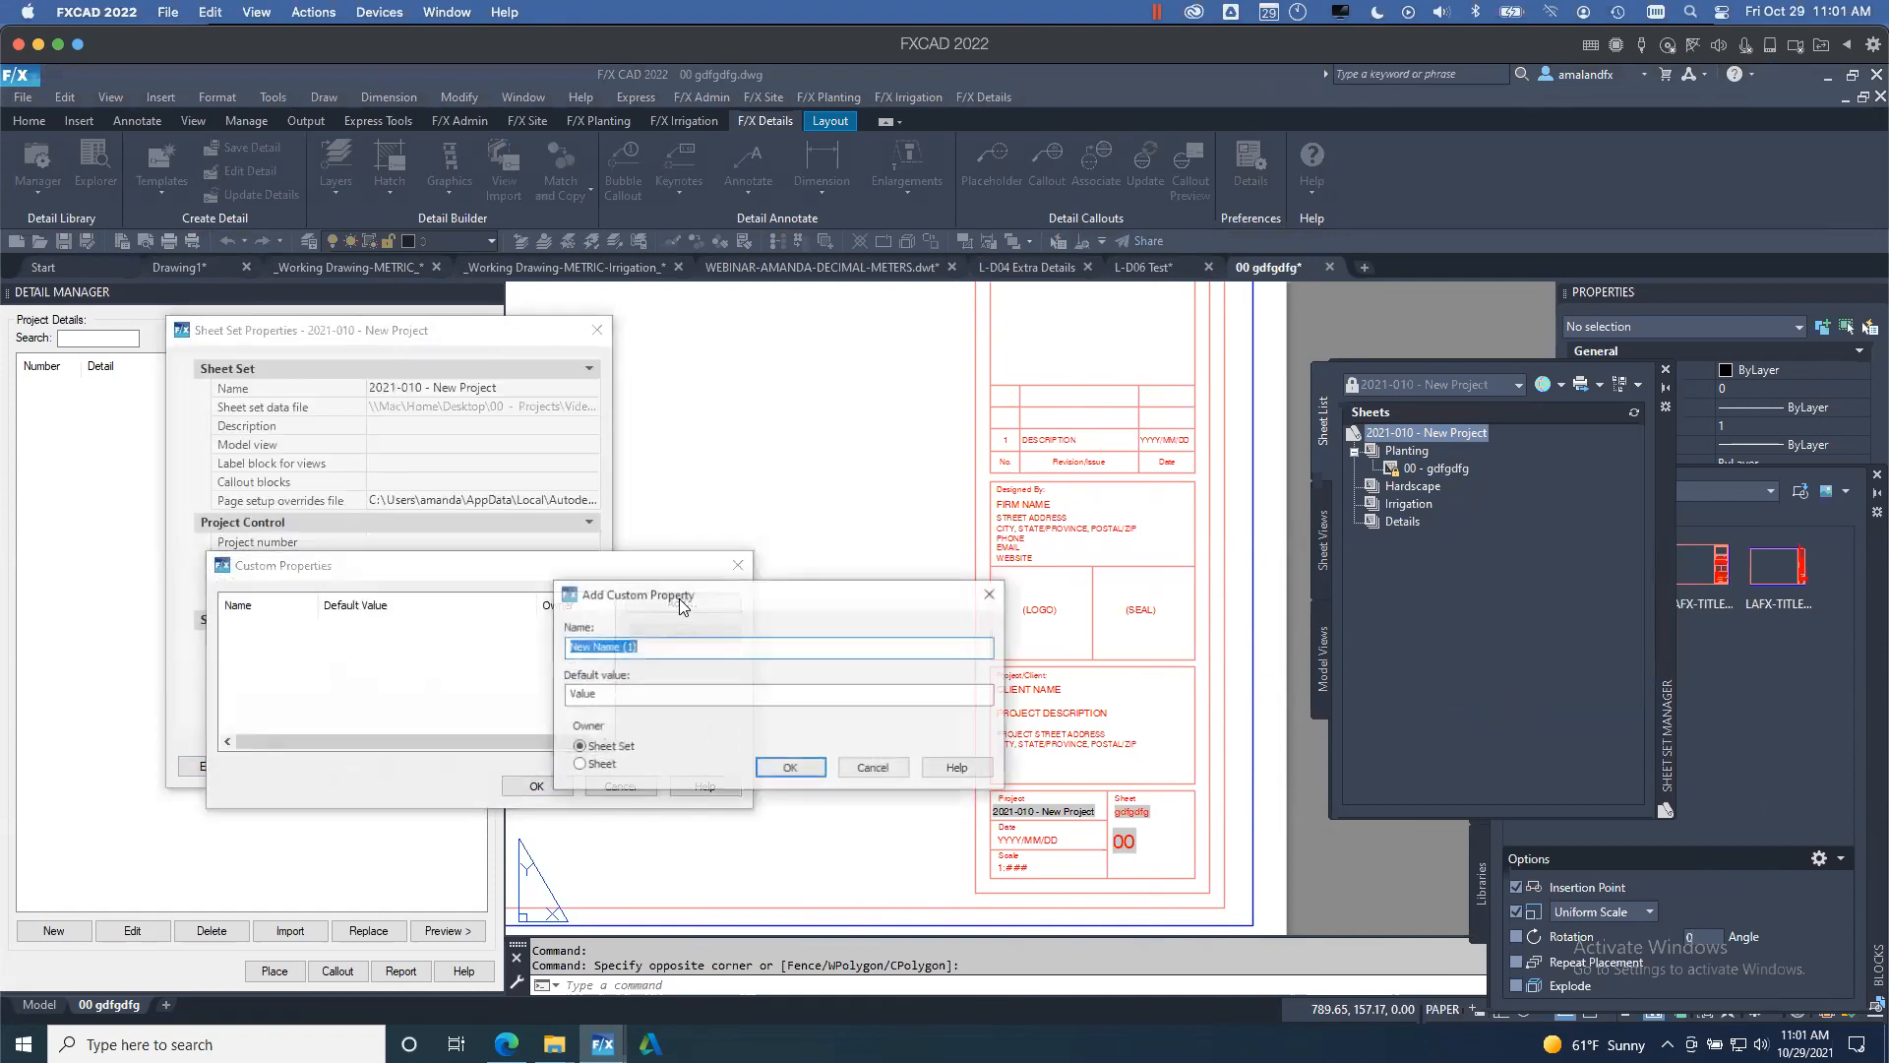
type("T")
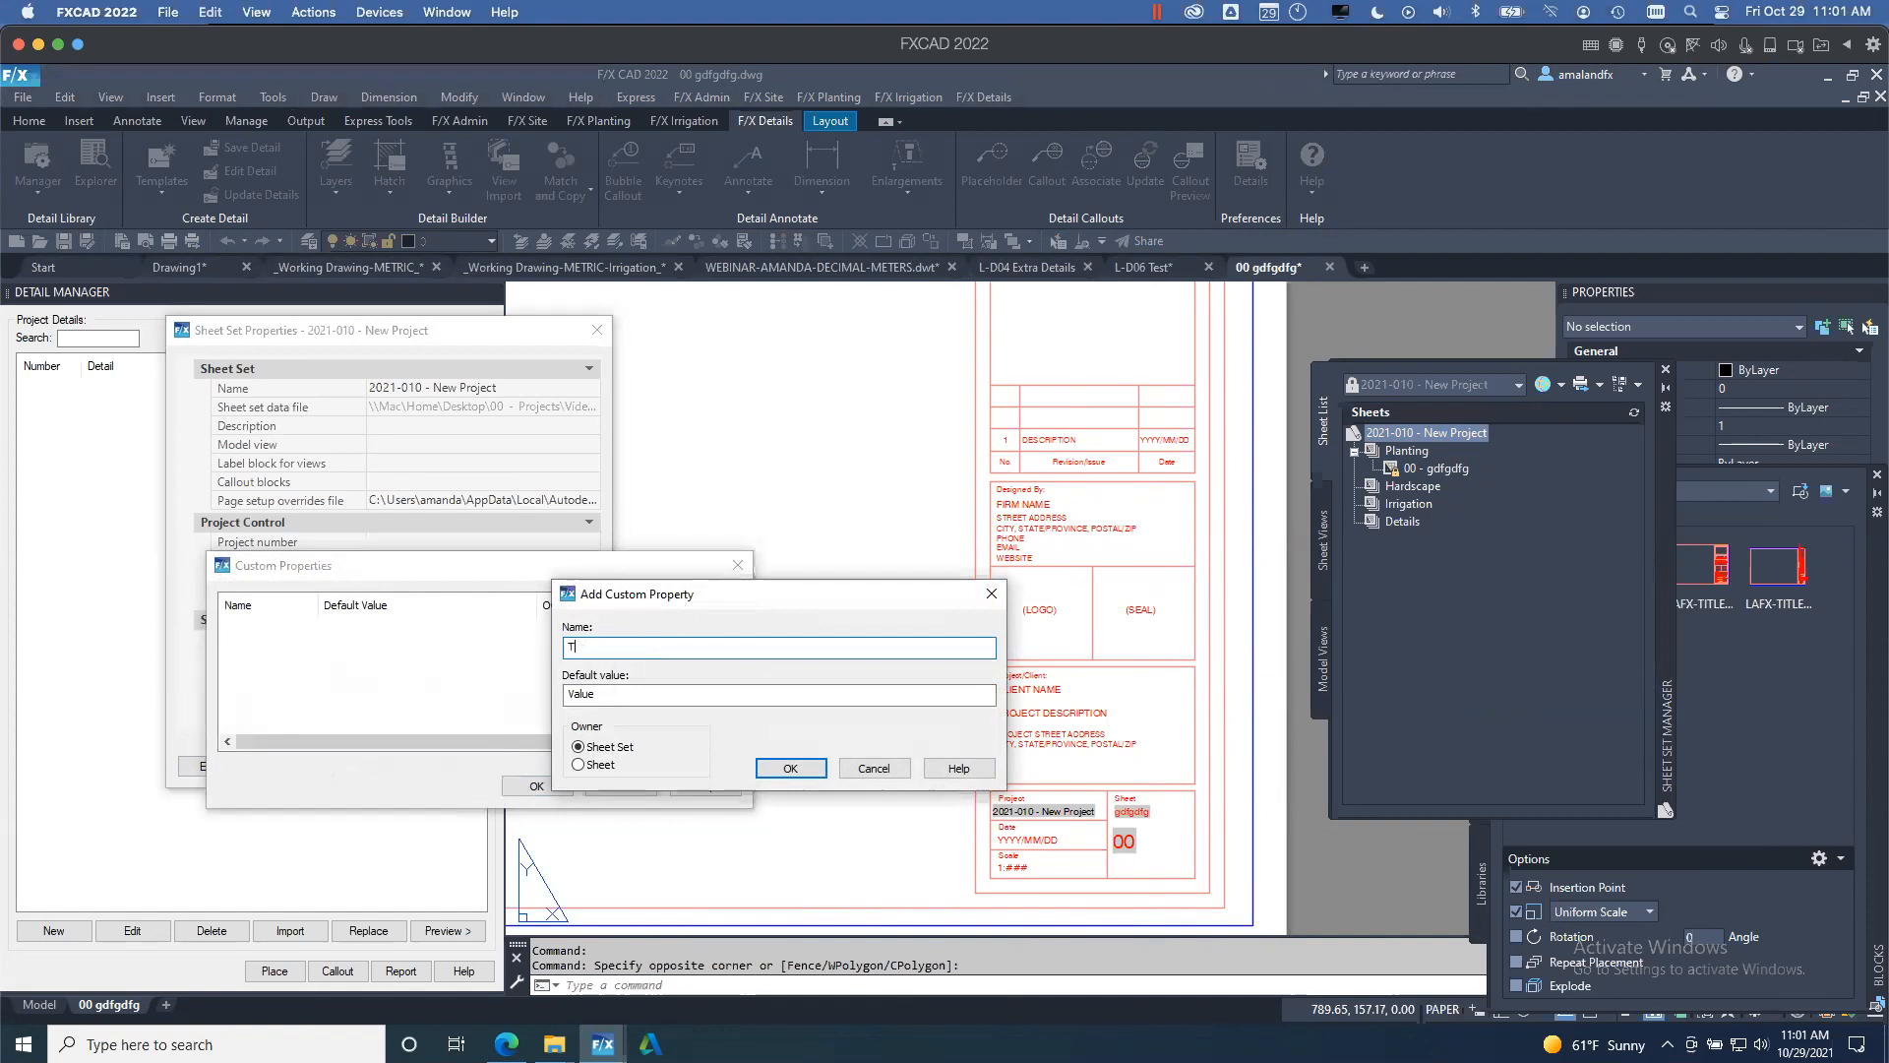
type("otalSheetCount")
key("Tab")
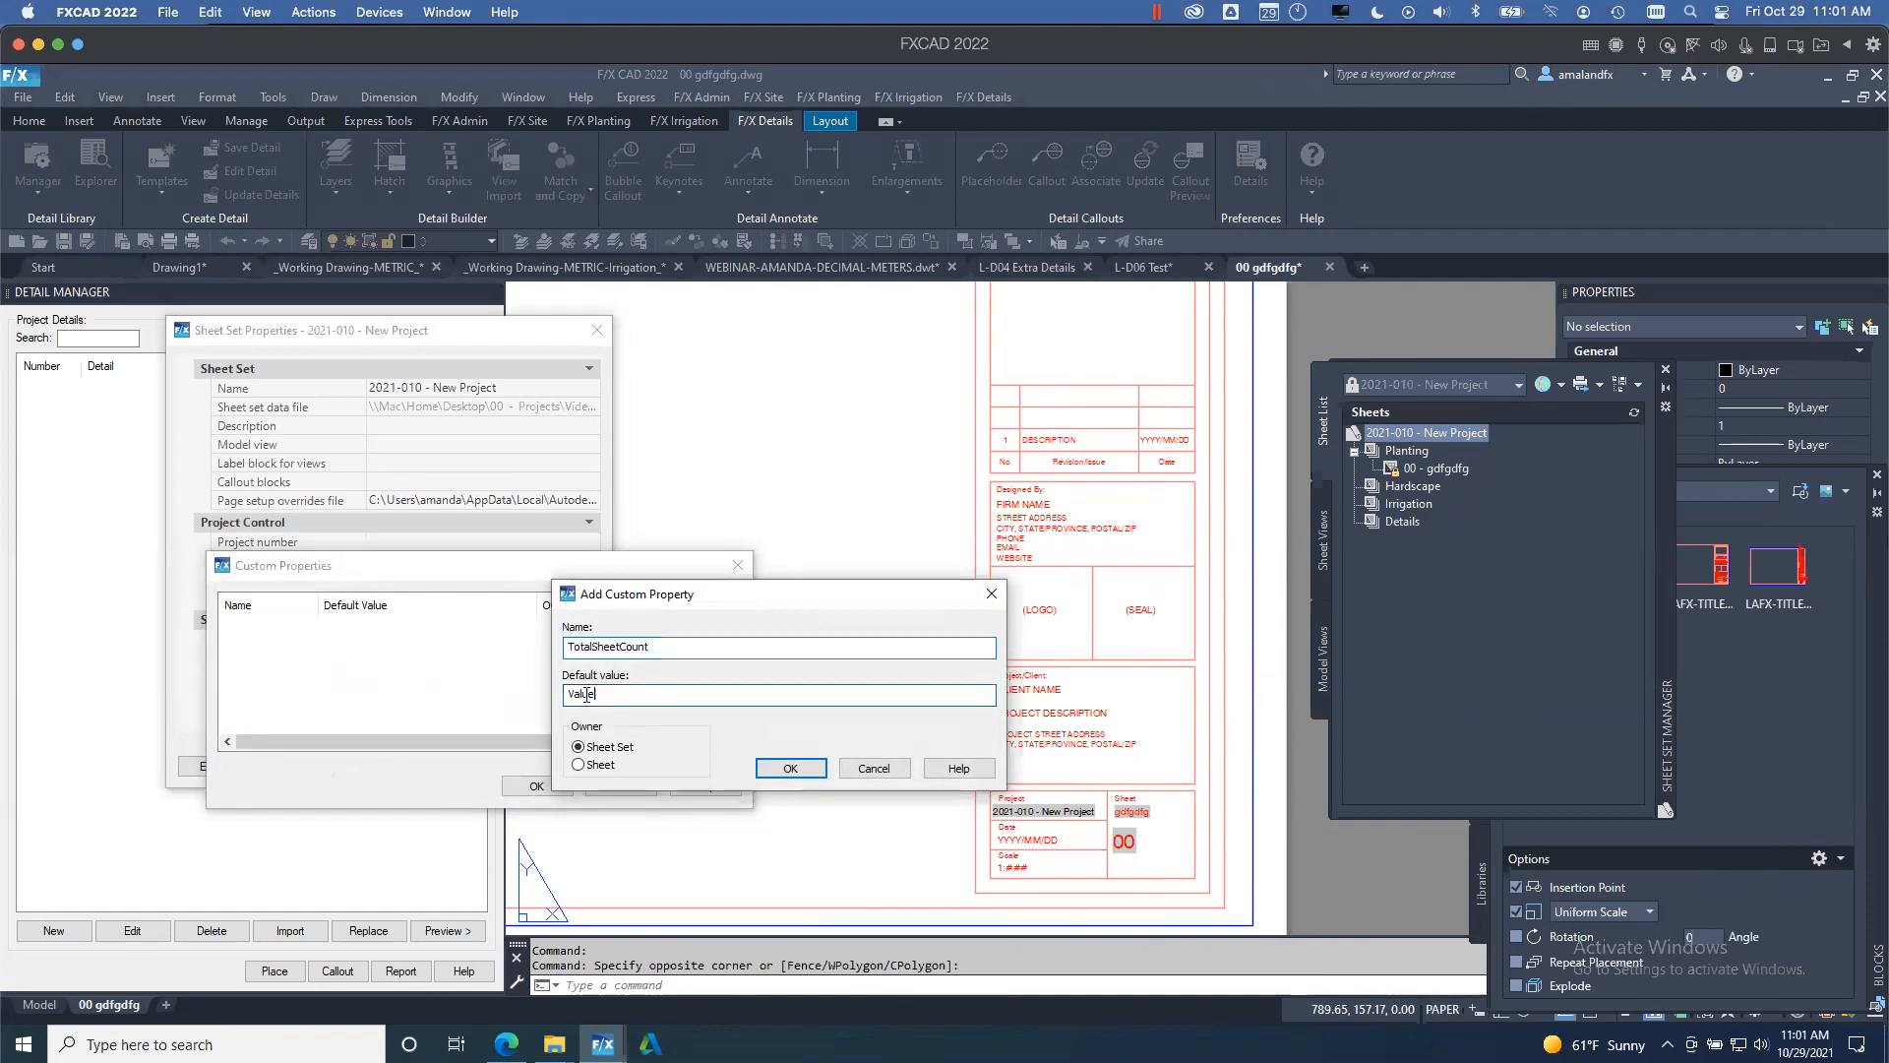
type("##")
left_click(788, 769)
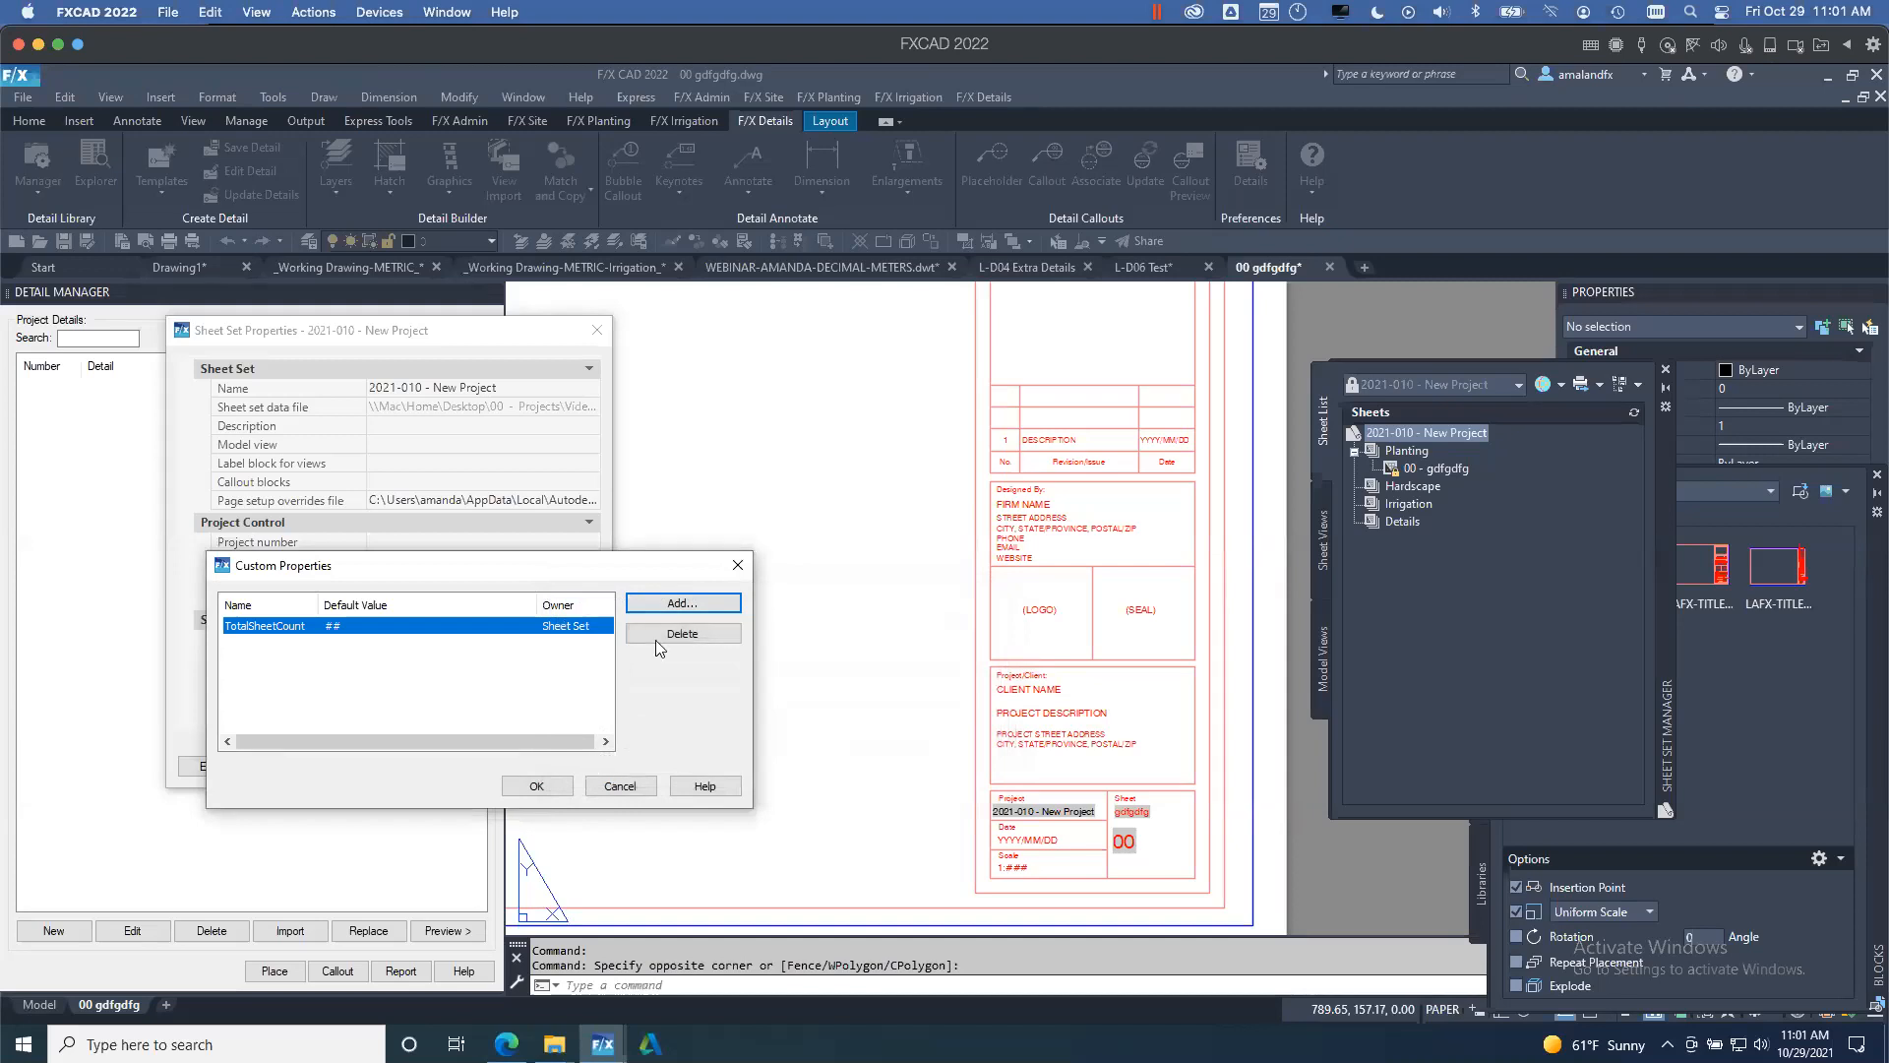
- Try a SheetCount custom property owned by Sheet with the default value SheetCount, and delete it again
left_click(687, 604)
type("SheetCount")
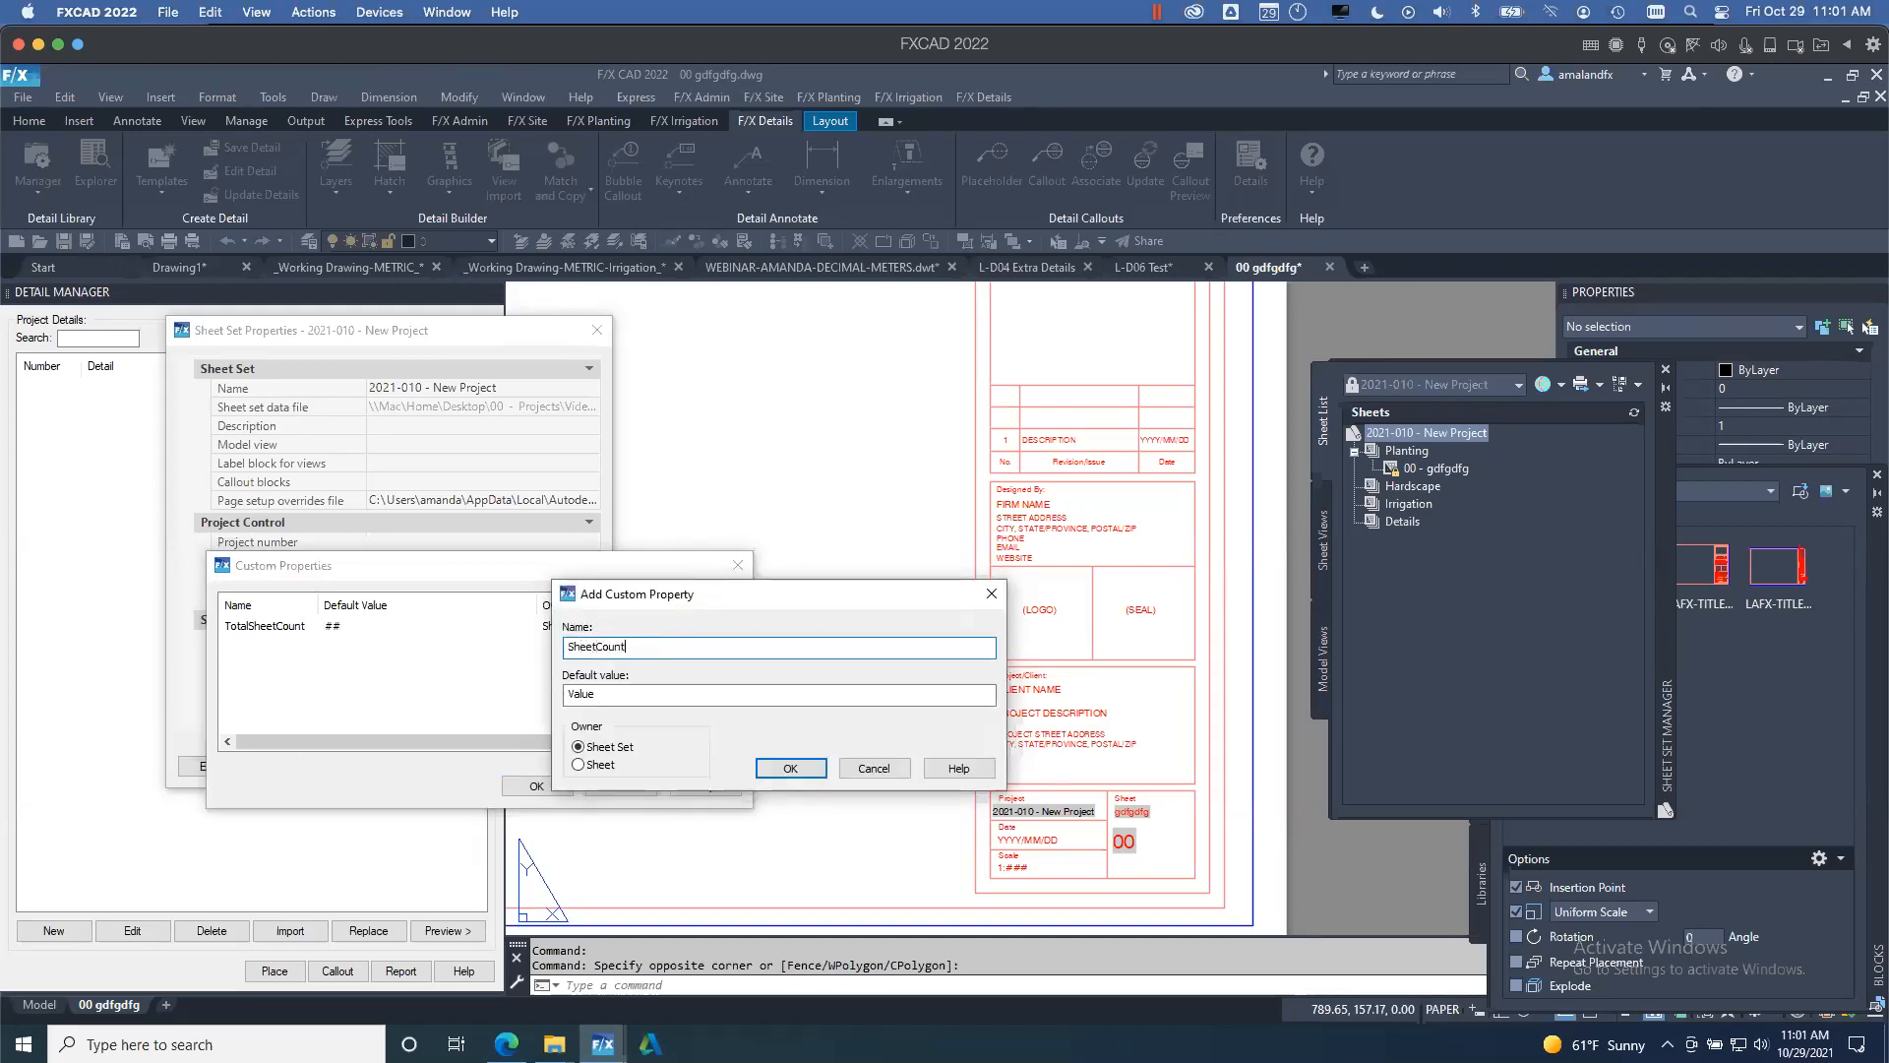
double_click(571, 693)
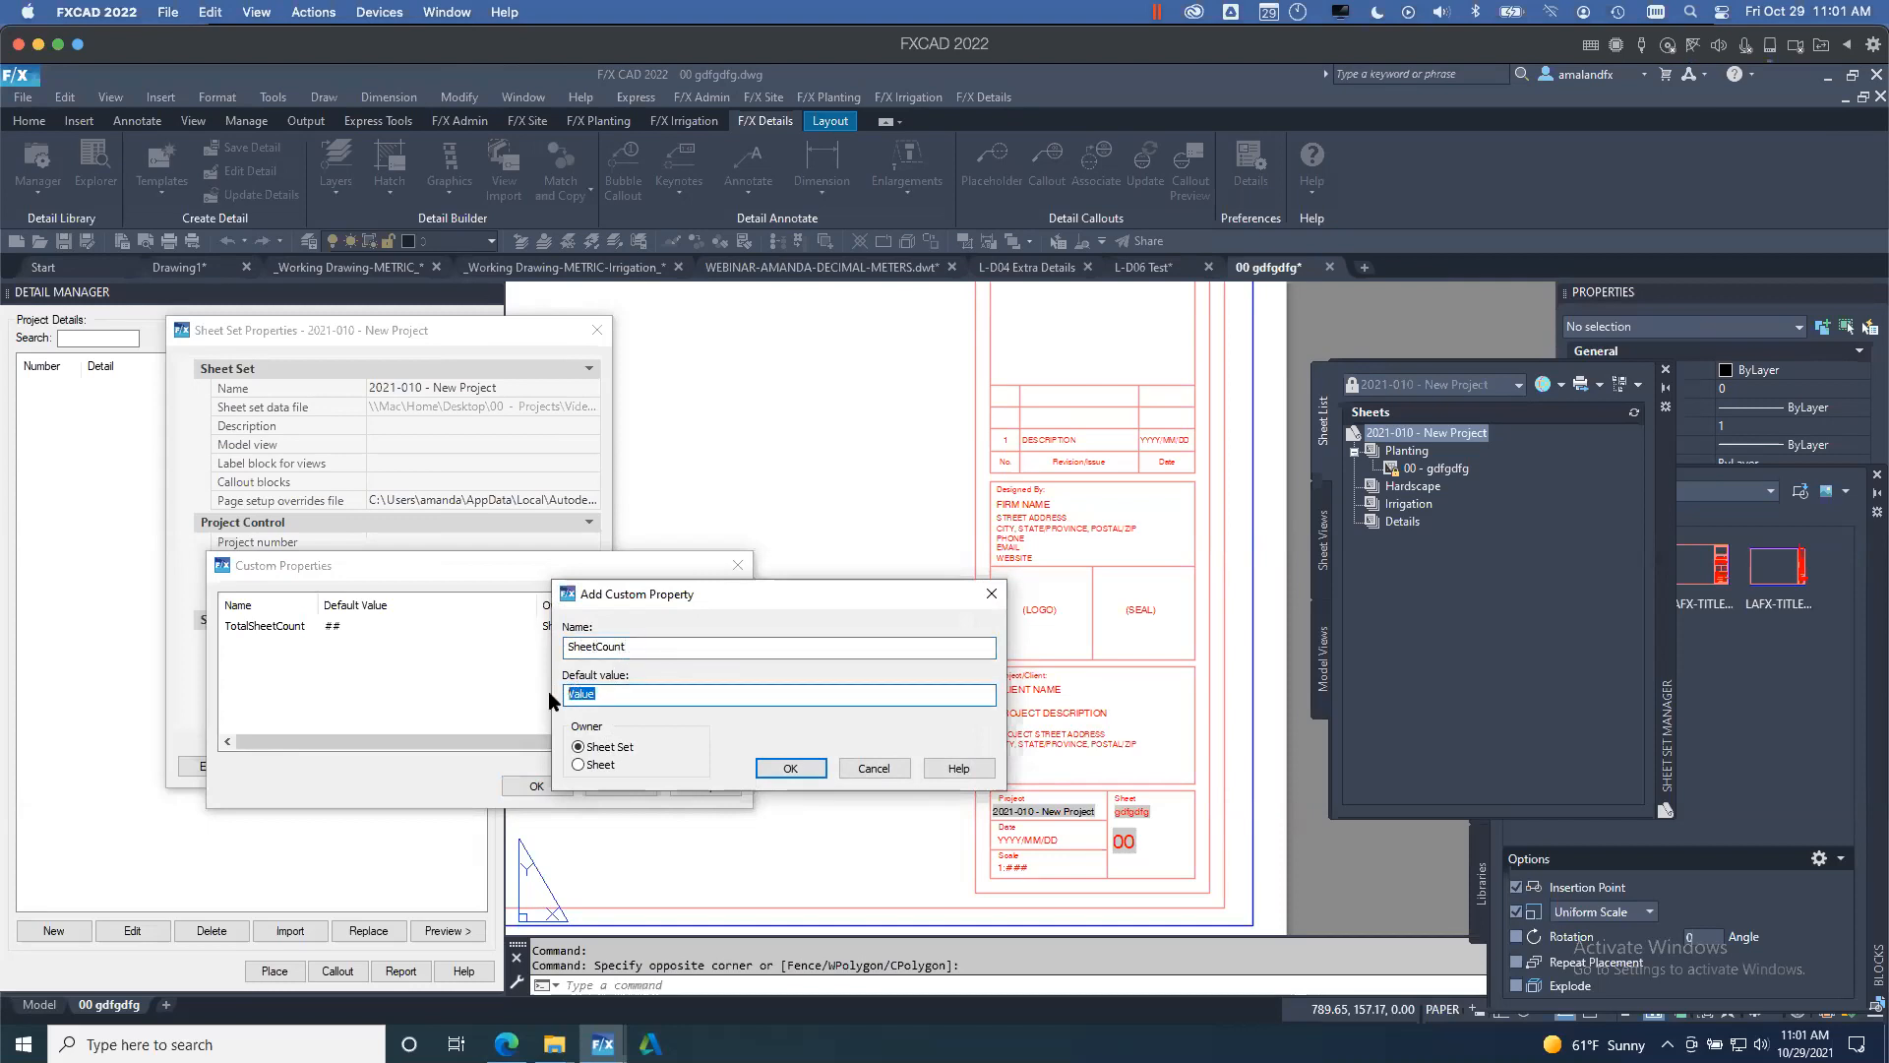
type("SheetCount")
left_click(579, 765)
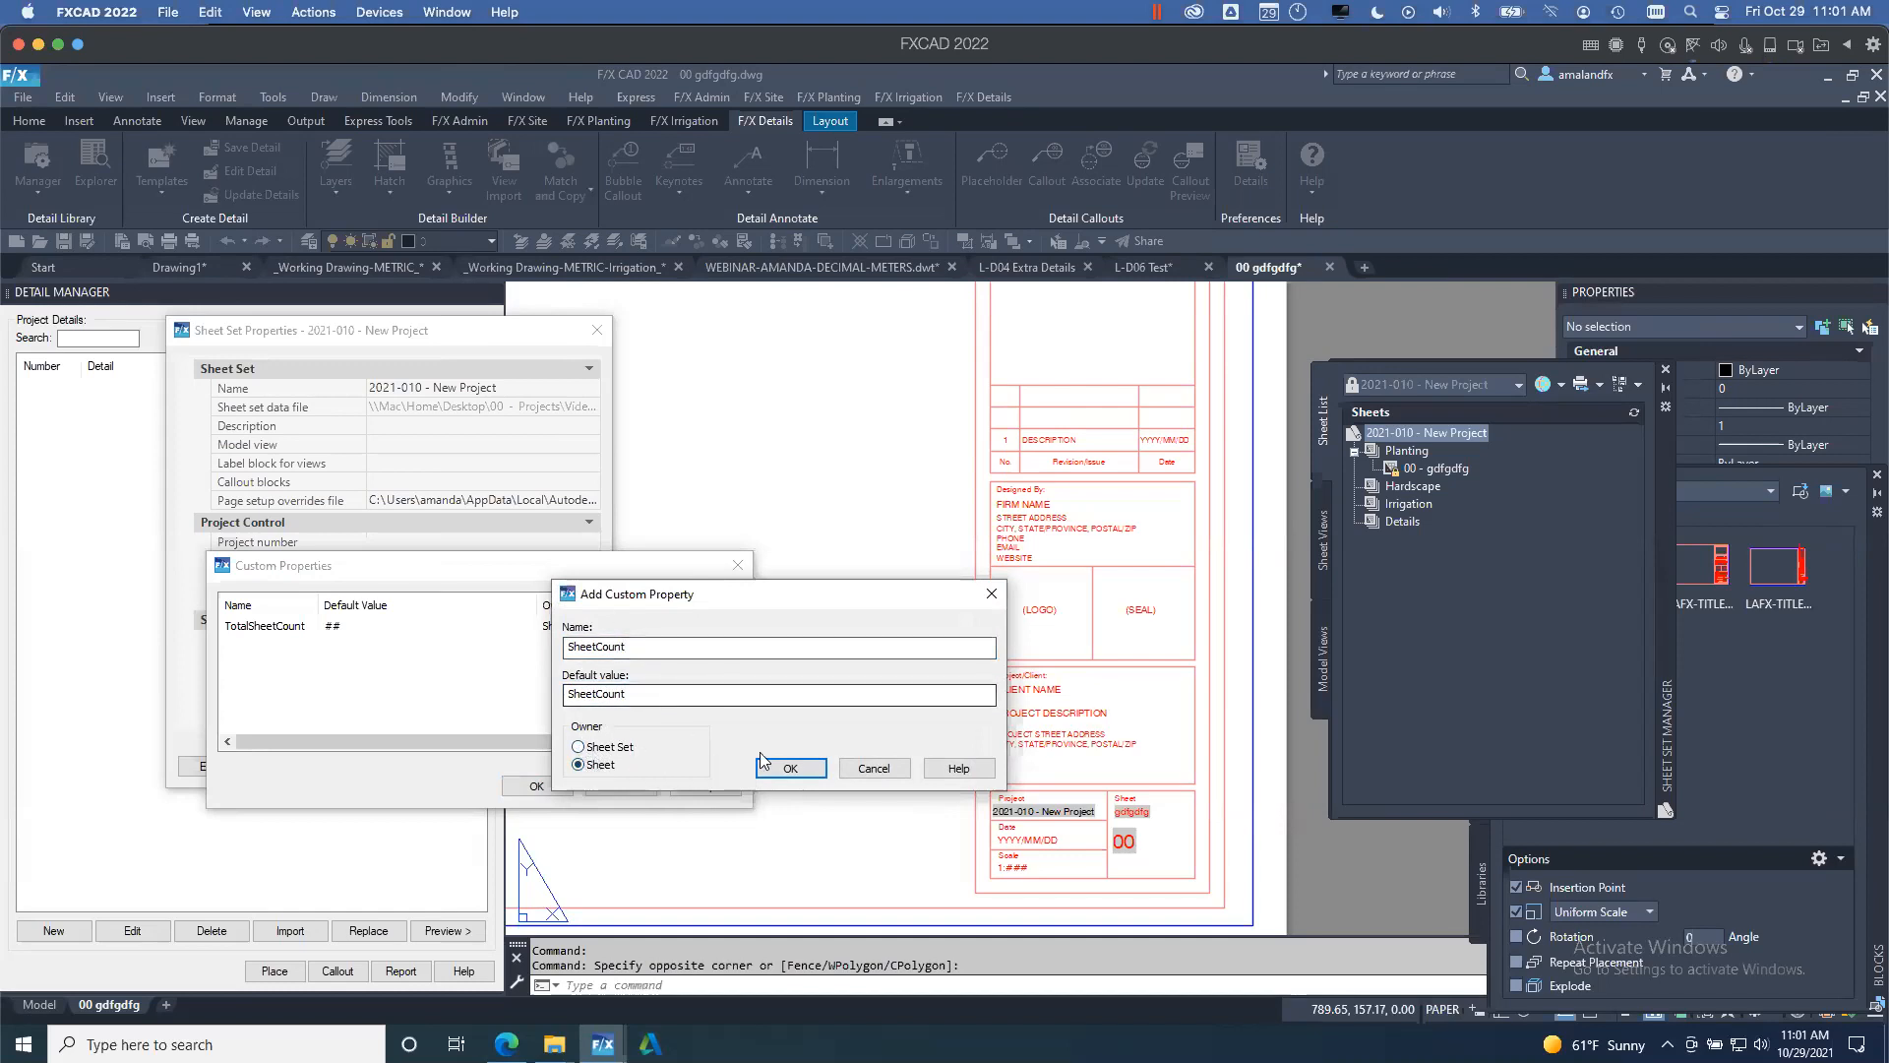
left_click(793, 769)
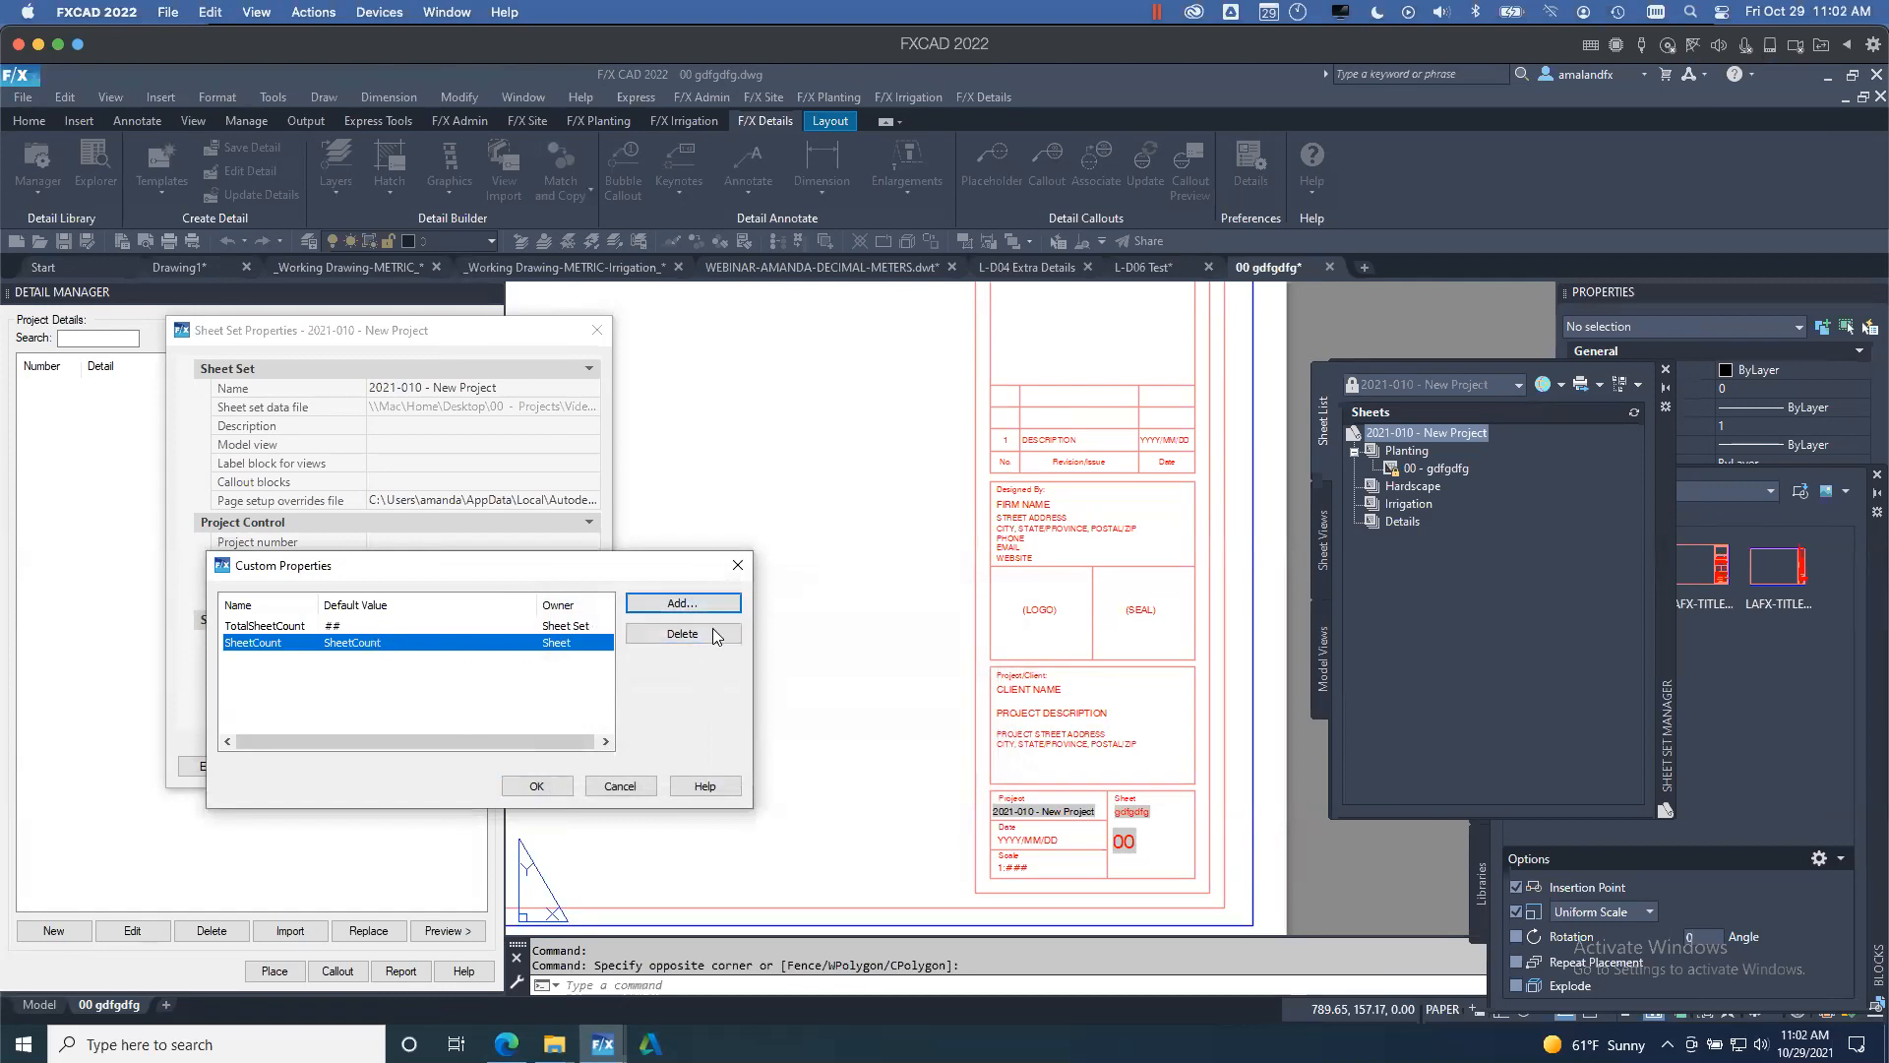
left_click(706, 636)
- Add a custom property SheetCount owned by Sheet with default value ##, and accept the sheet set properties
left_click(679, 603)
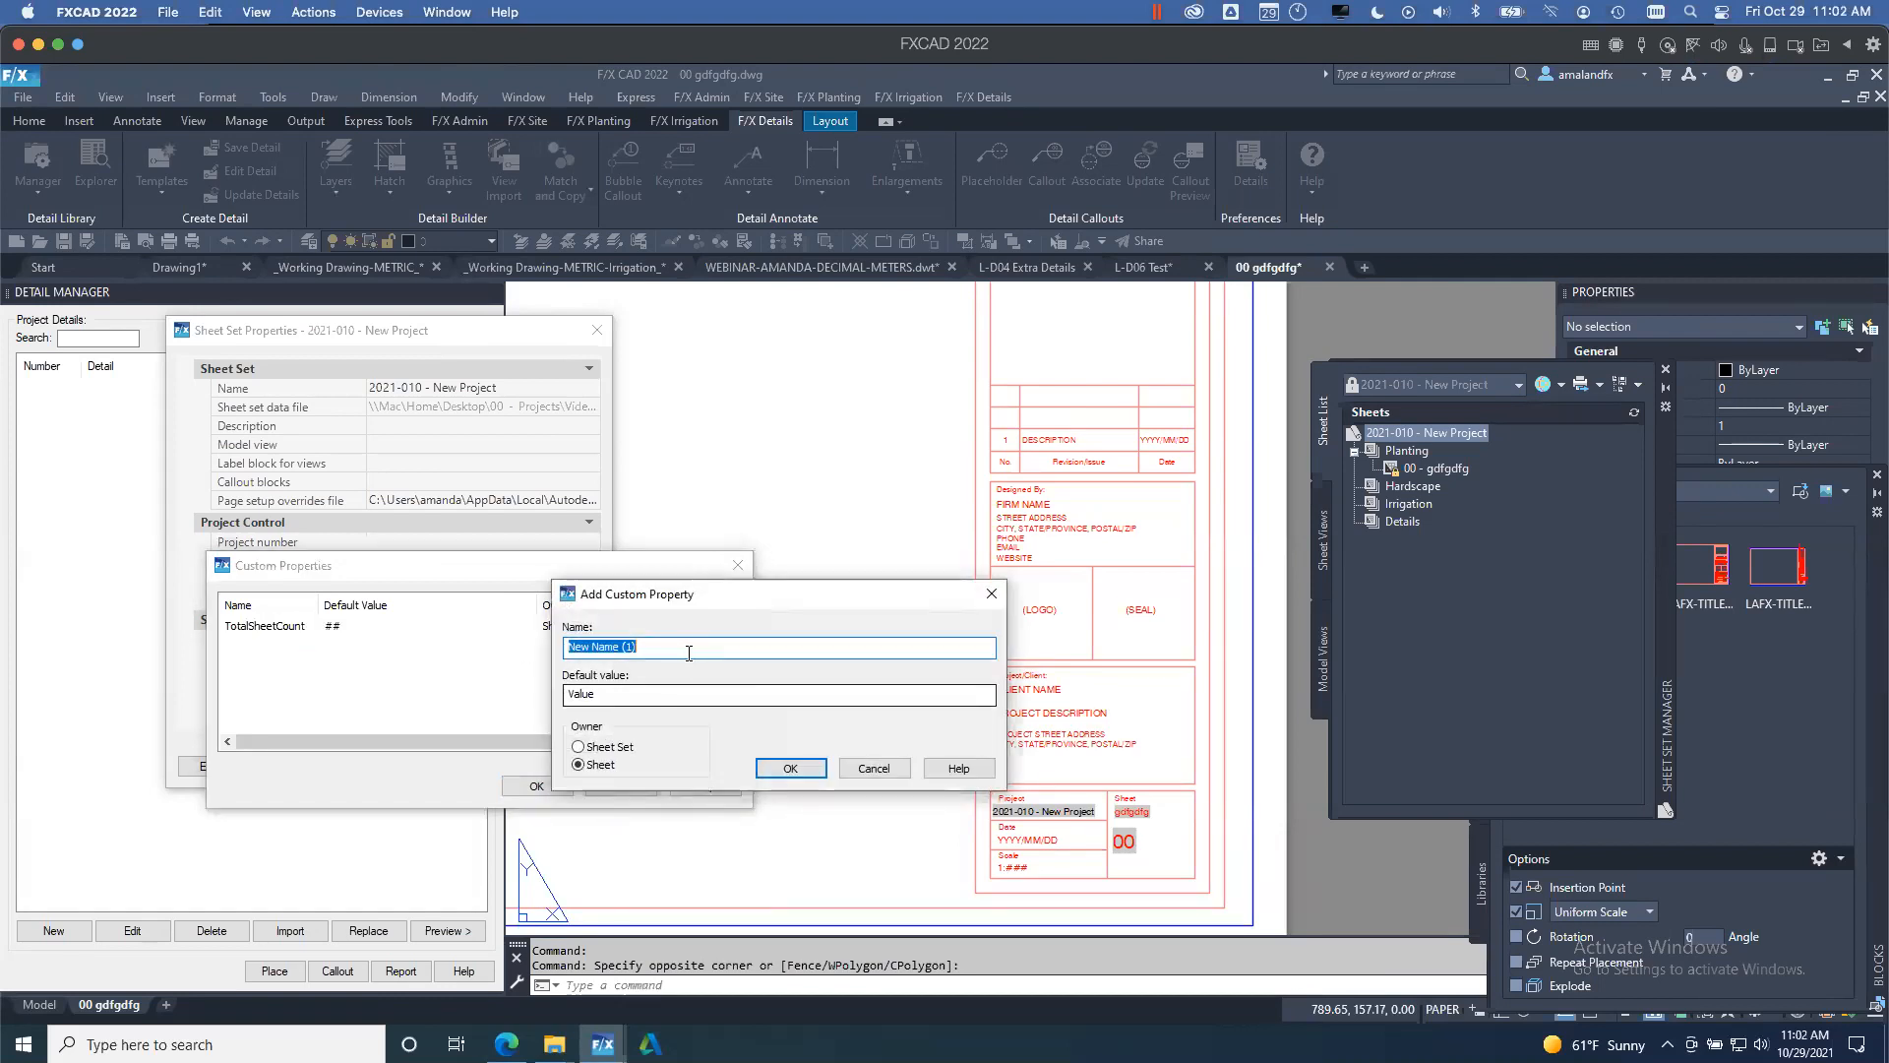
type("SheetCount")
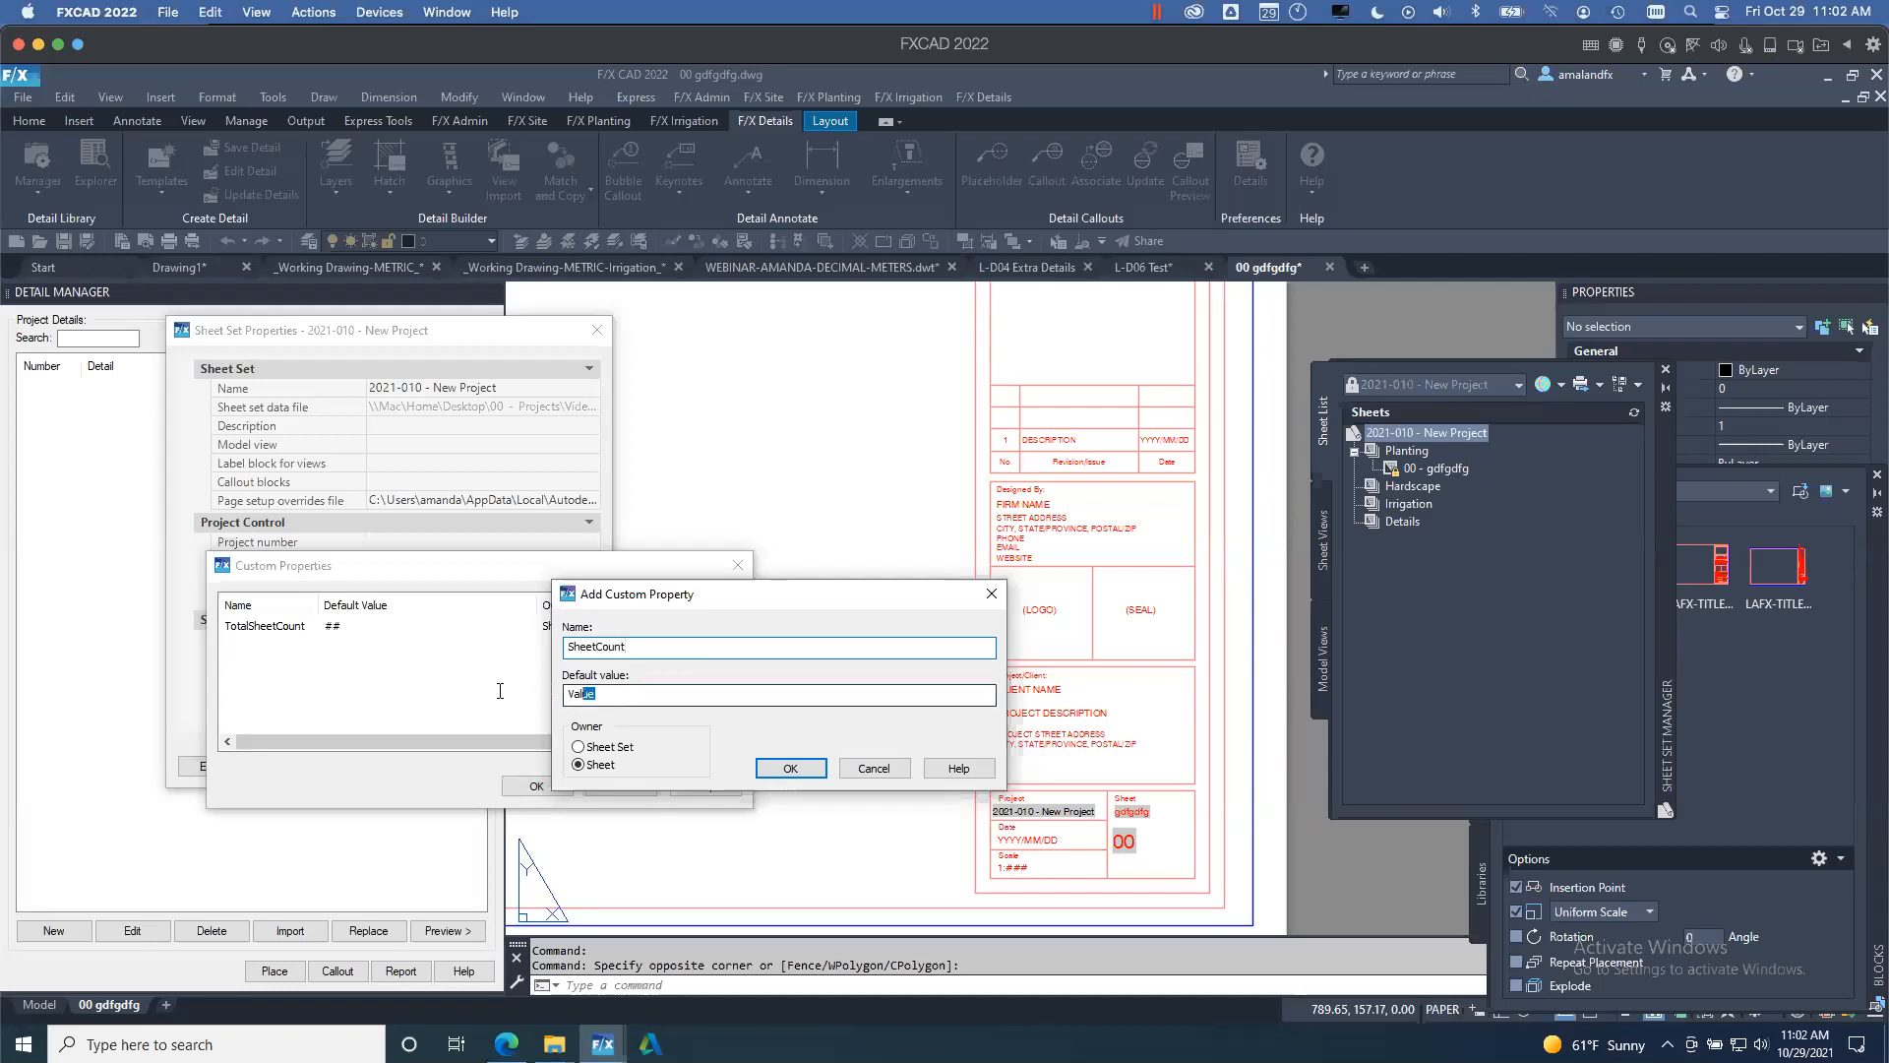
key("Tab")
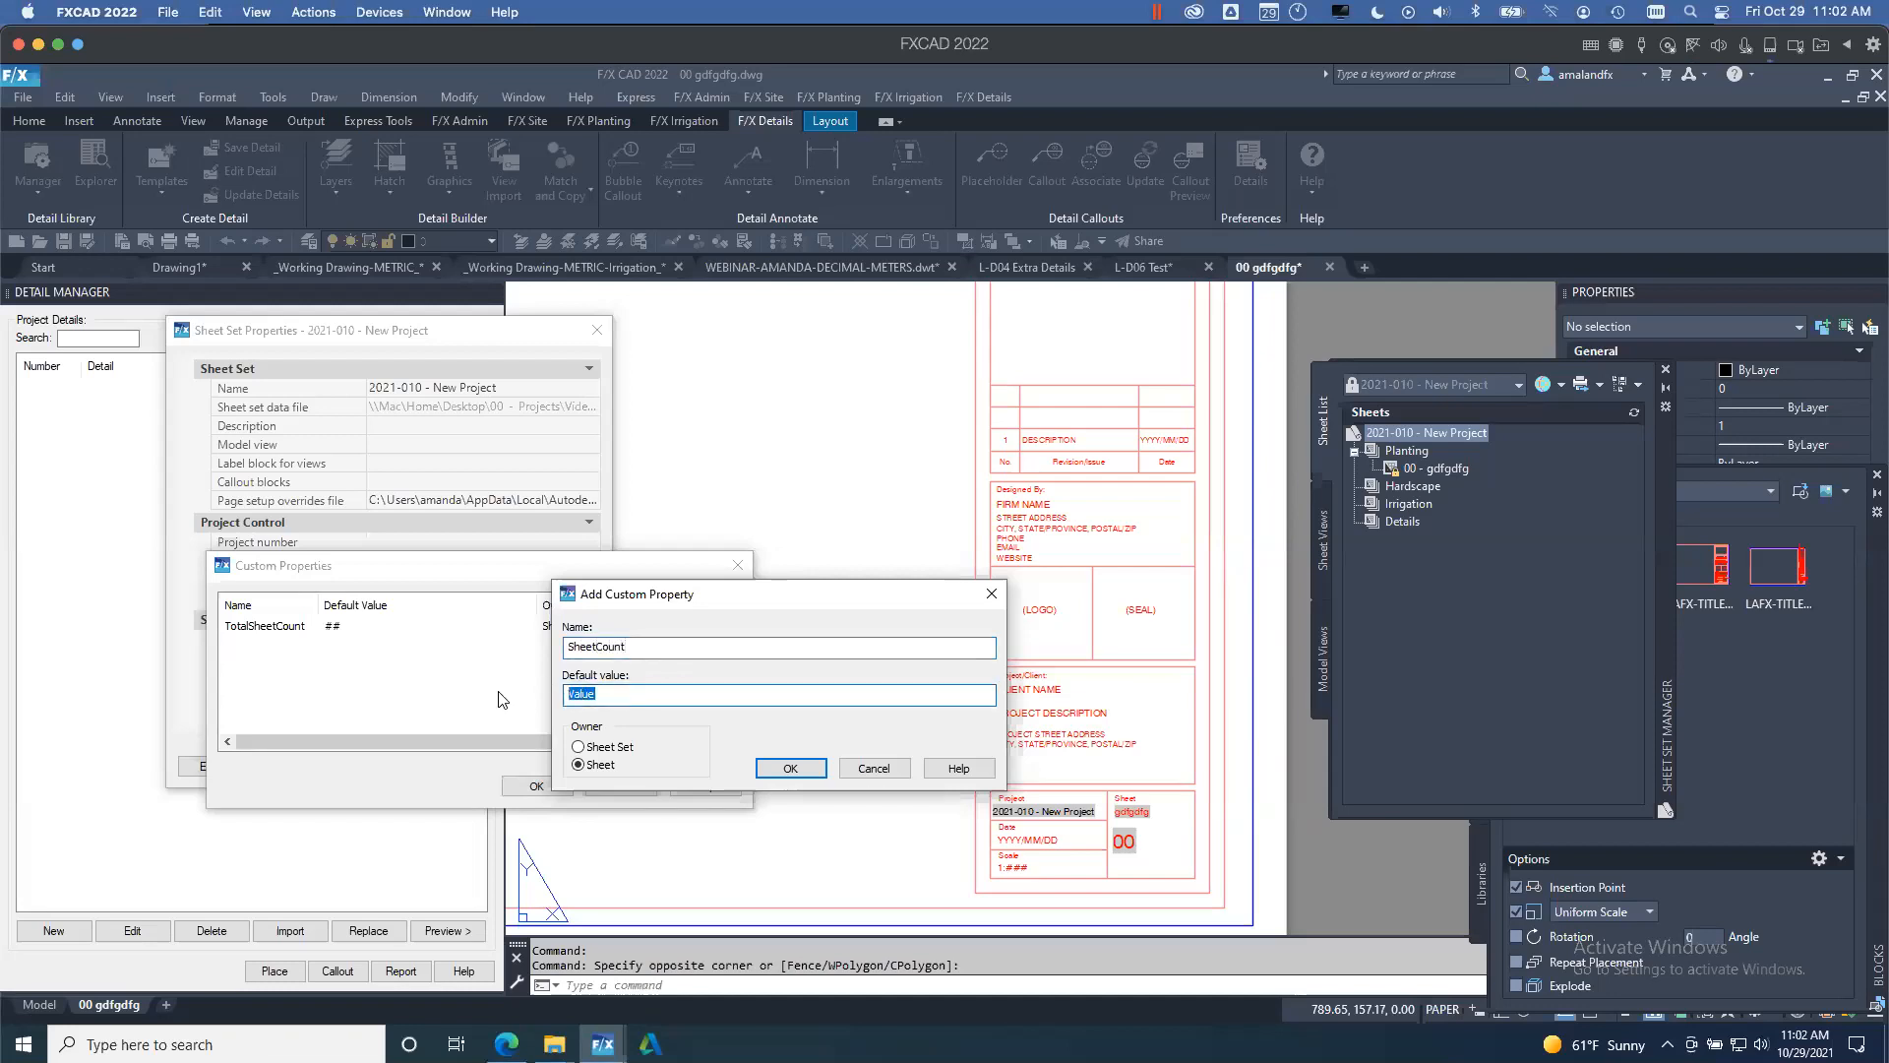
left_click(790, 768)
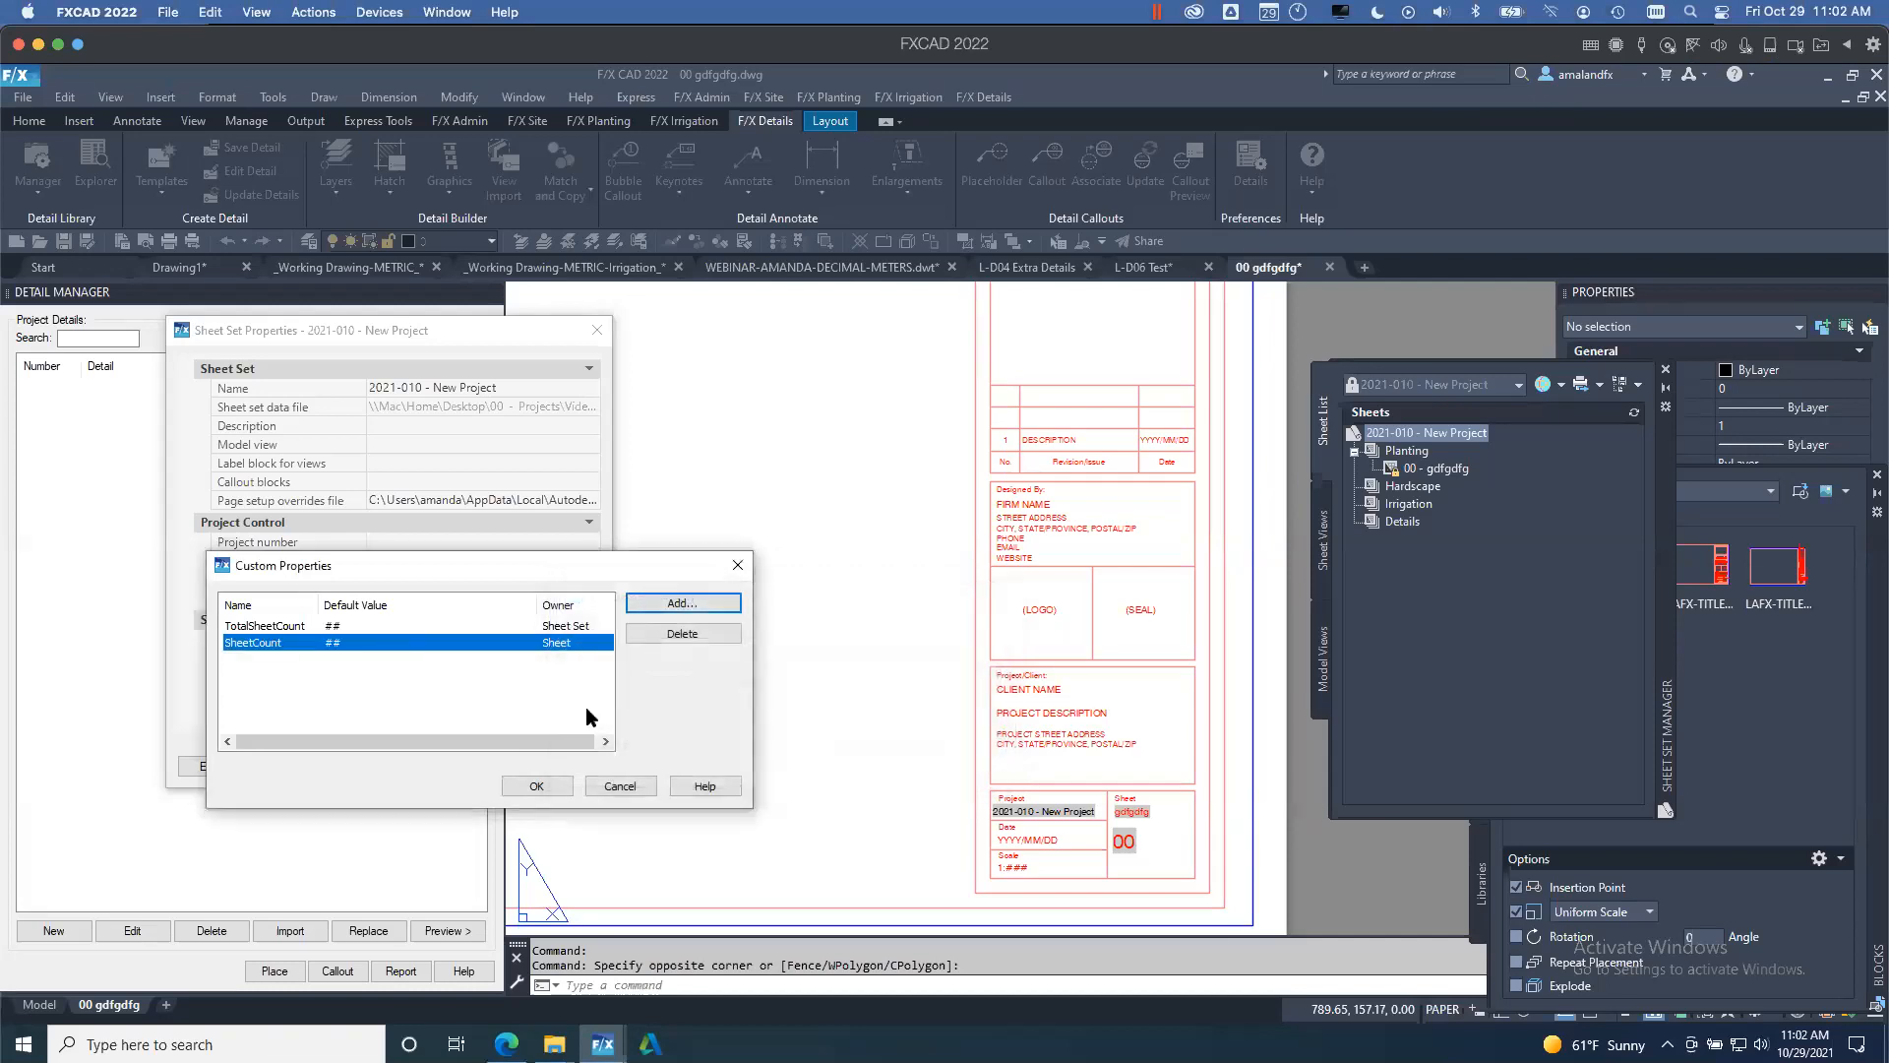
left_click(536, 785)
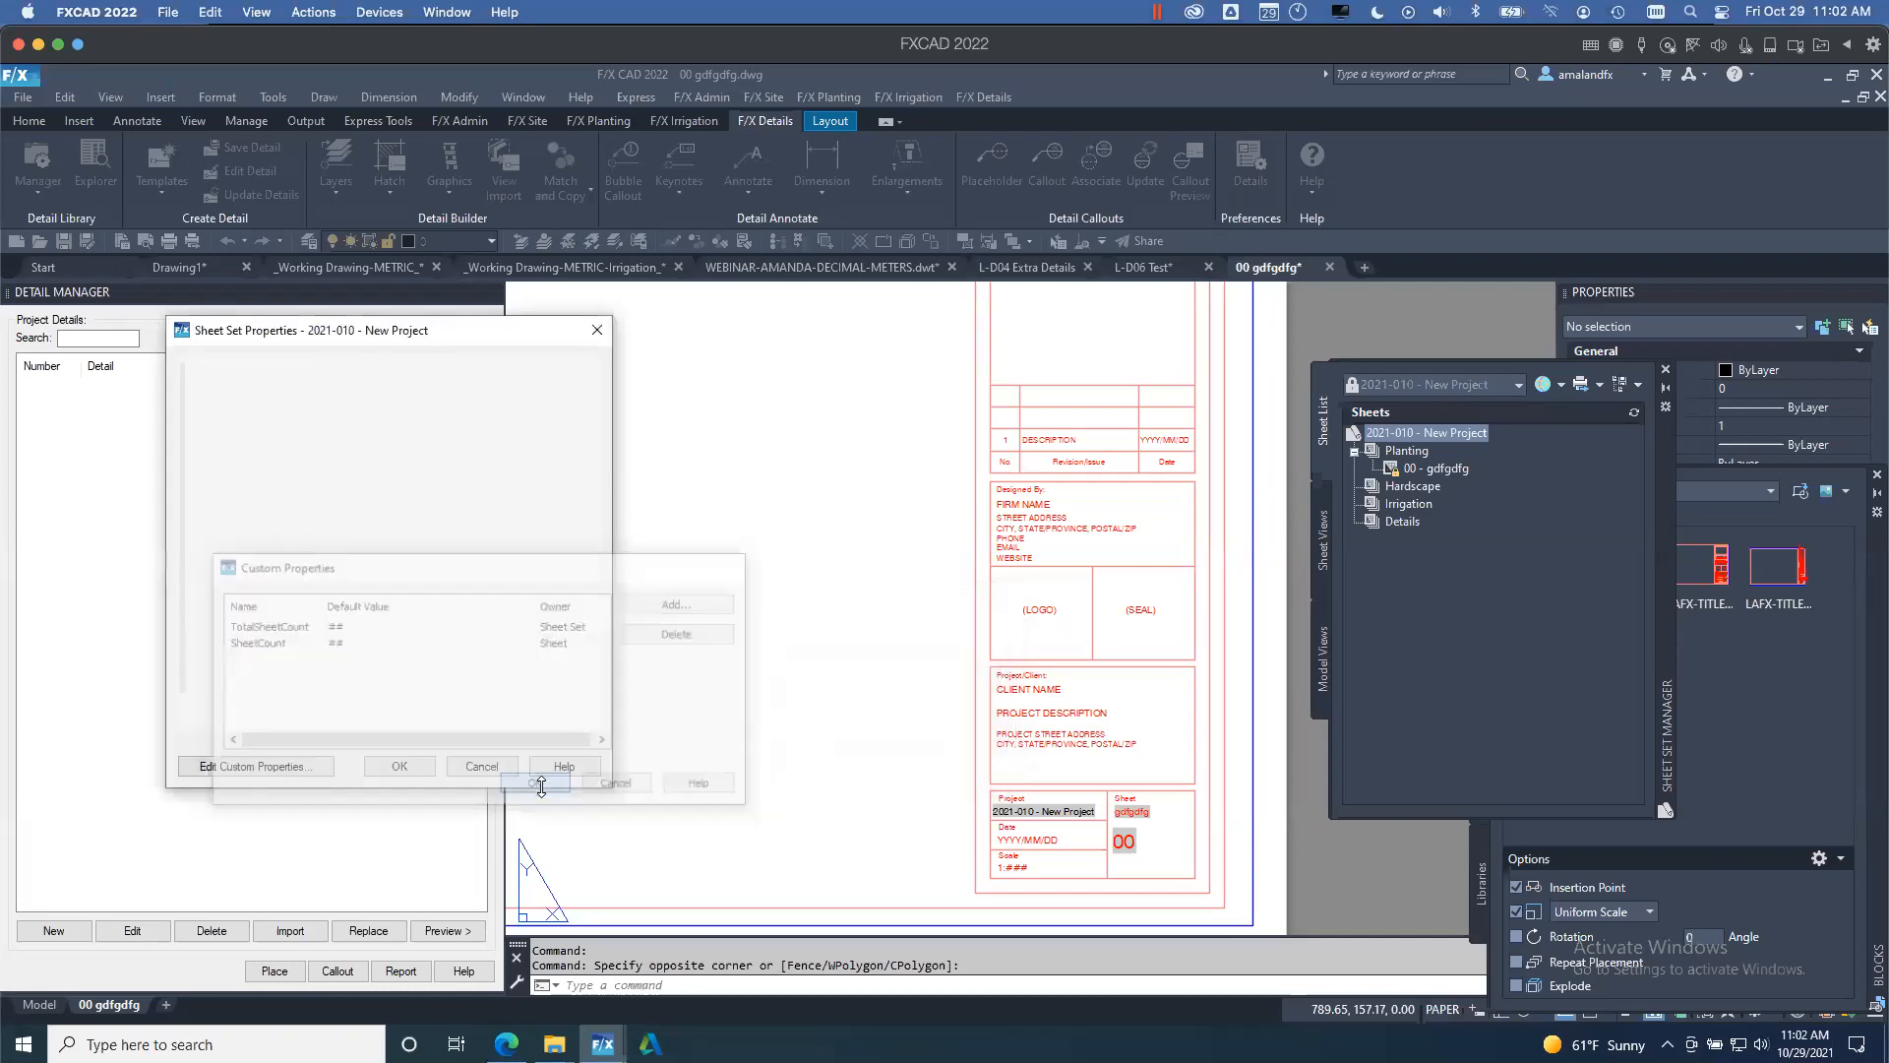
scroll(390, 636, "down", 1)
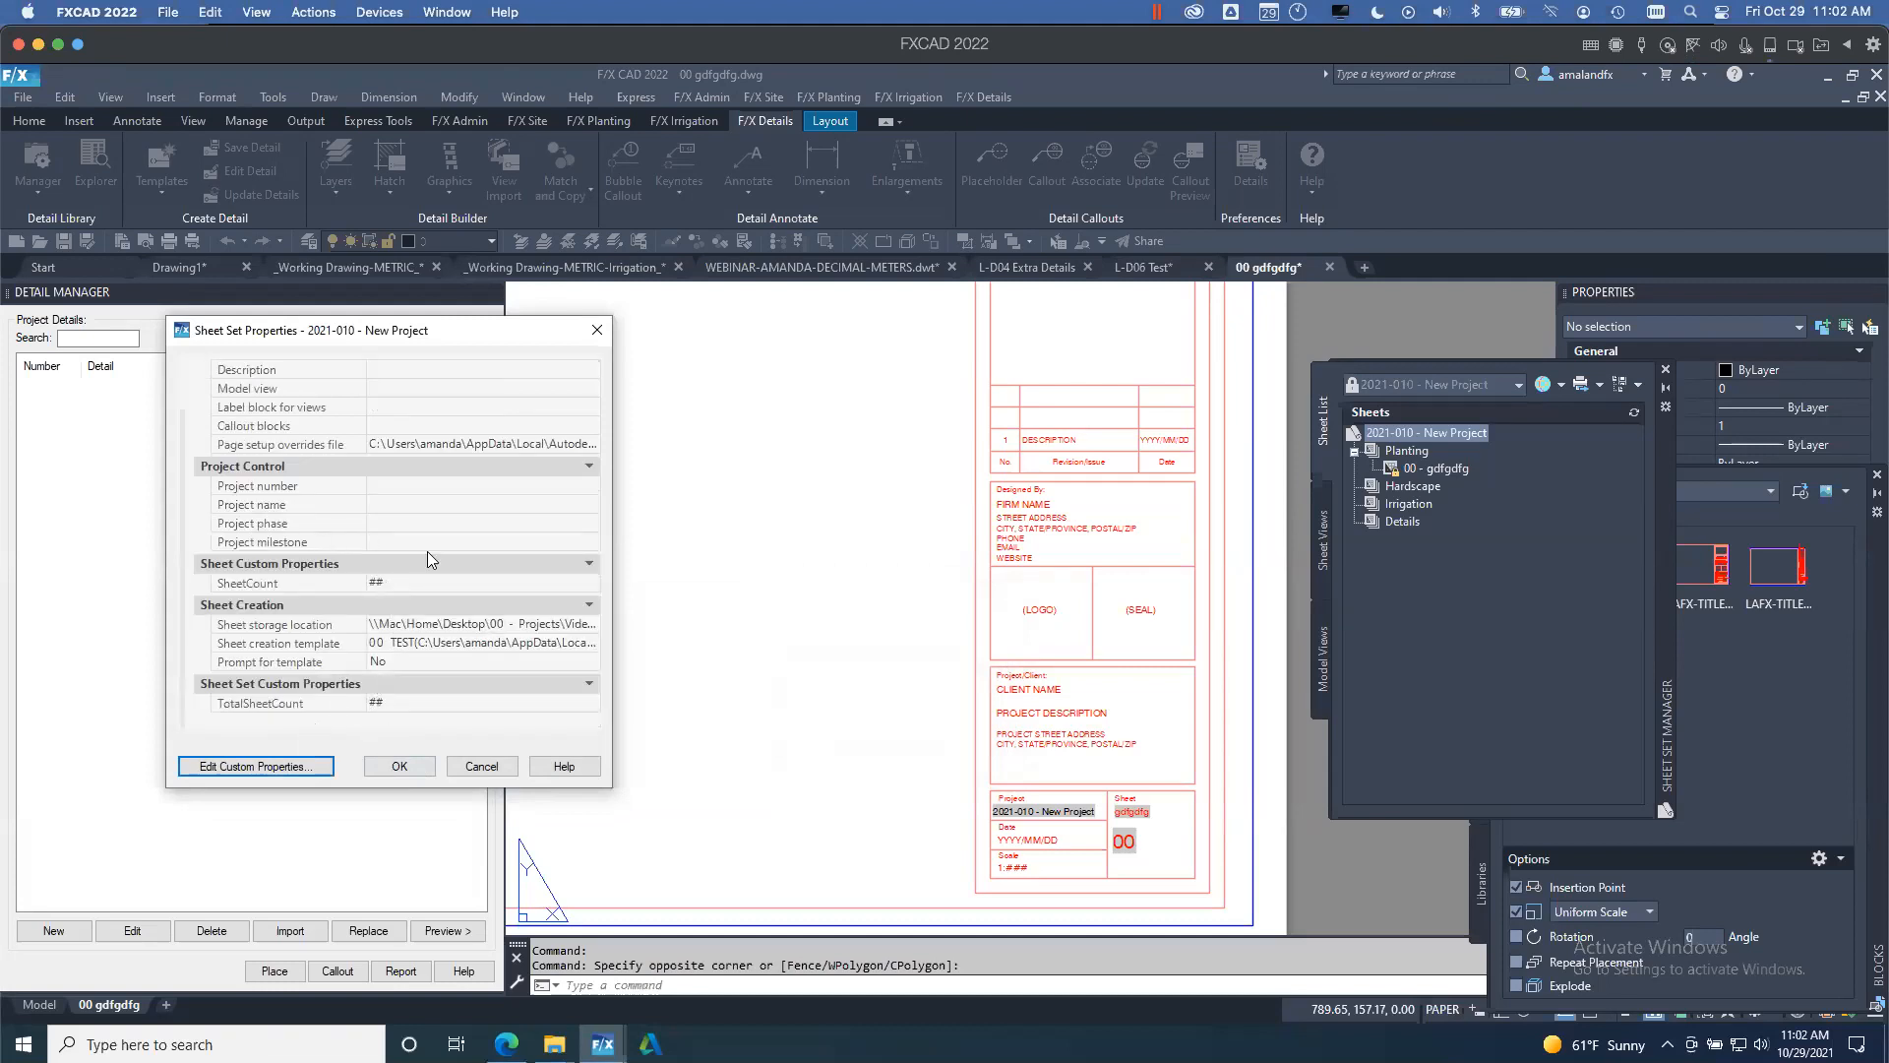
left_click(400, 773)
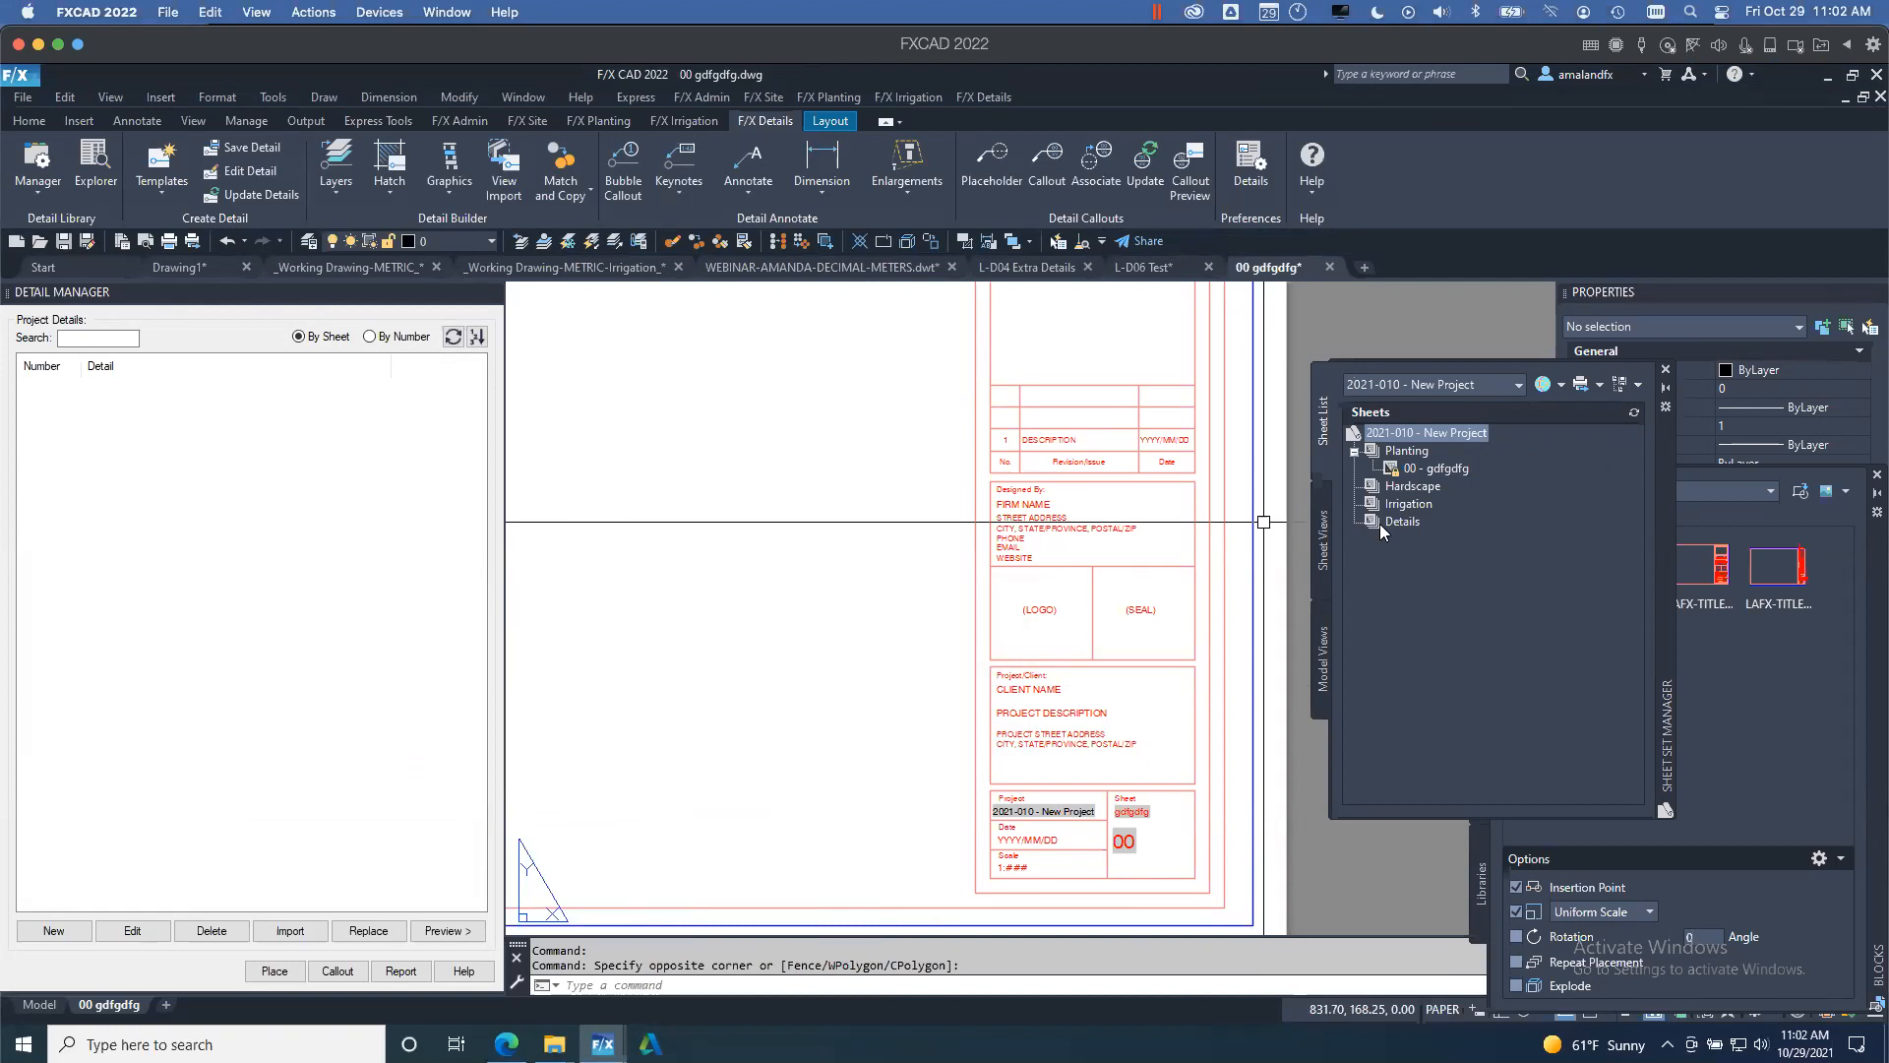
- Set the SheetCount custom property of sheet 00 - gdfgdfg to 1 in its sheet properties
left_click(1432, 471)
right_click(1431, 471)
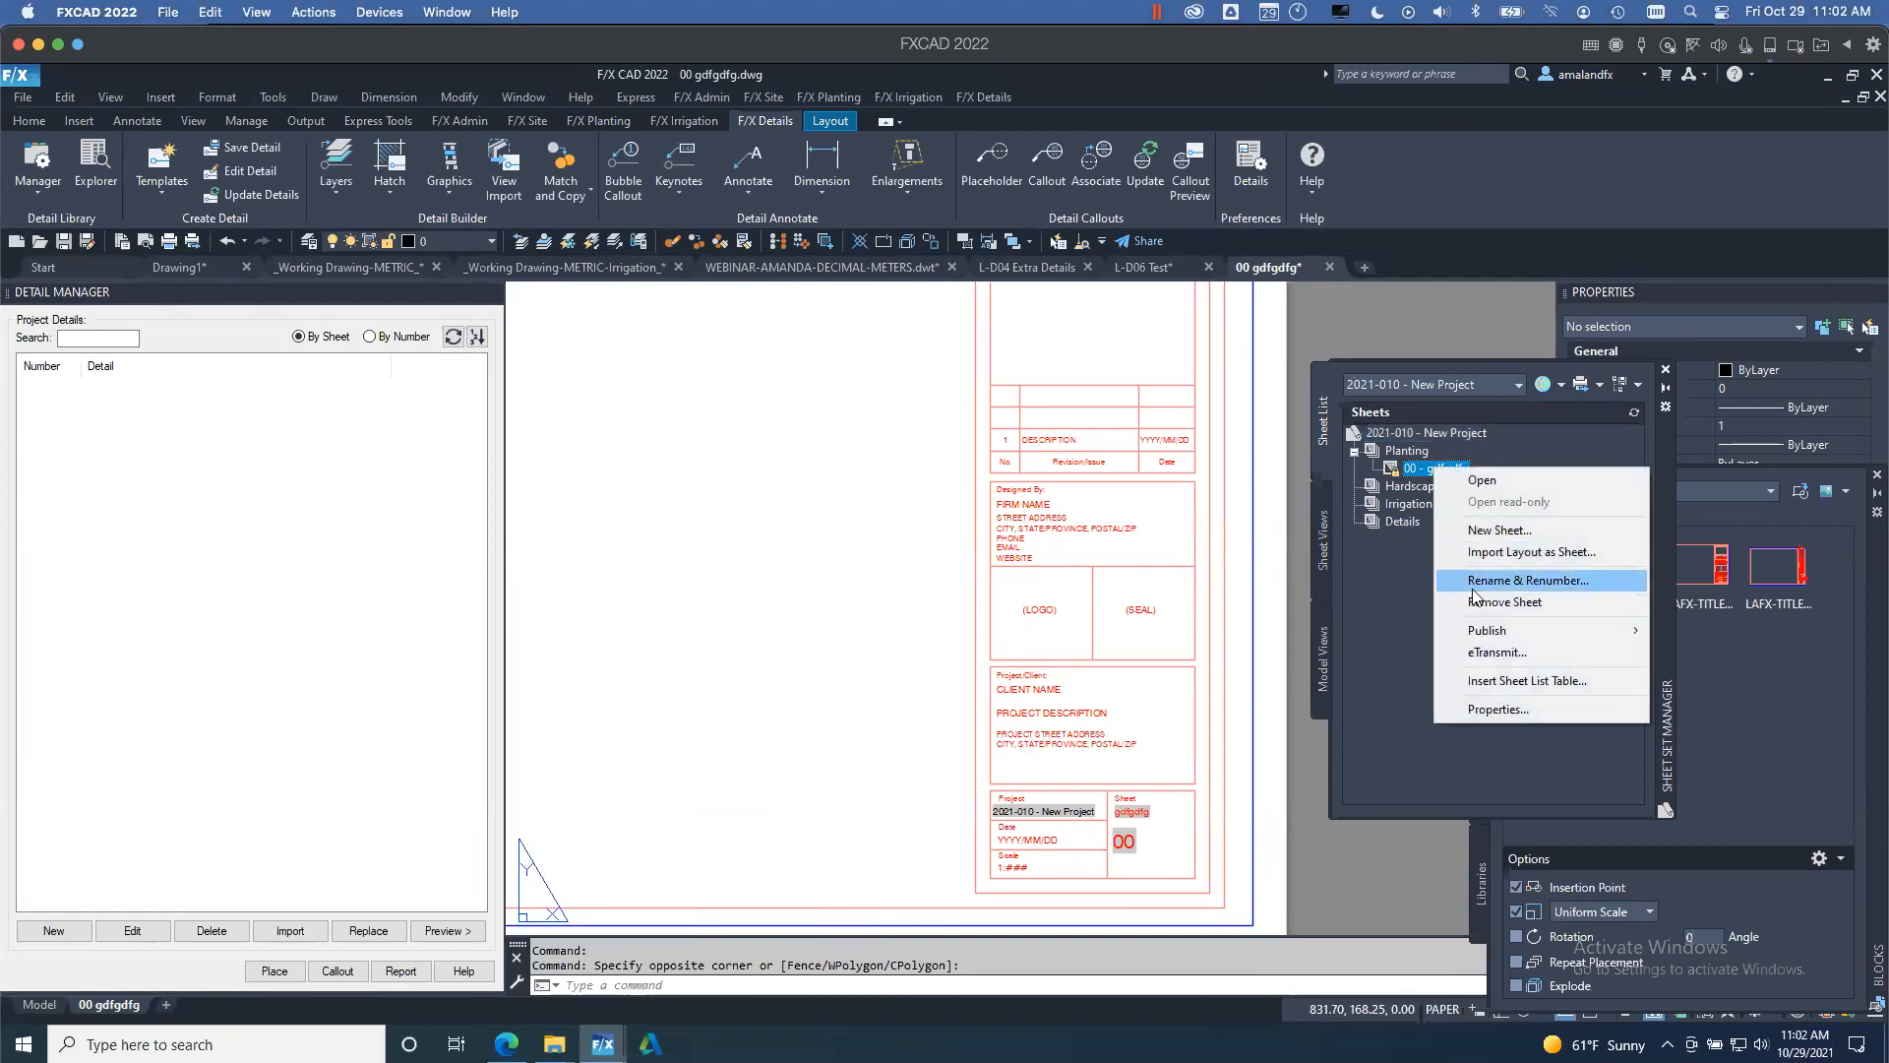
left_click(1515, 711)
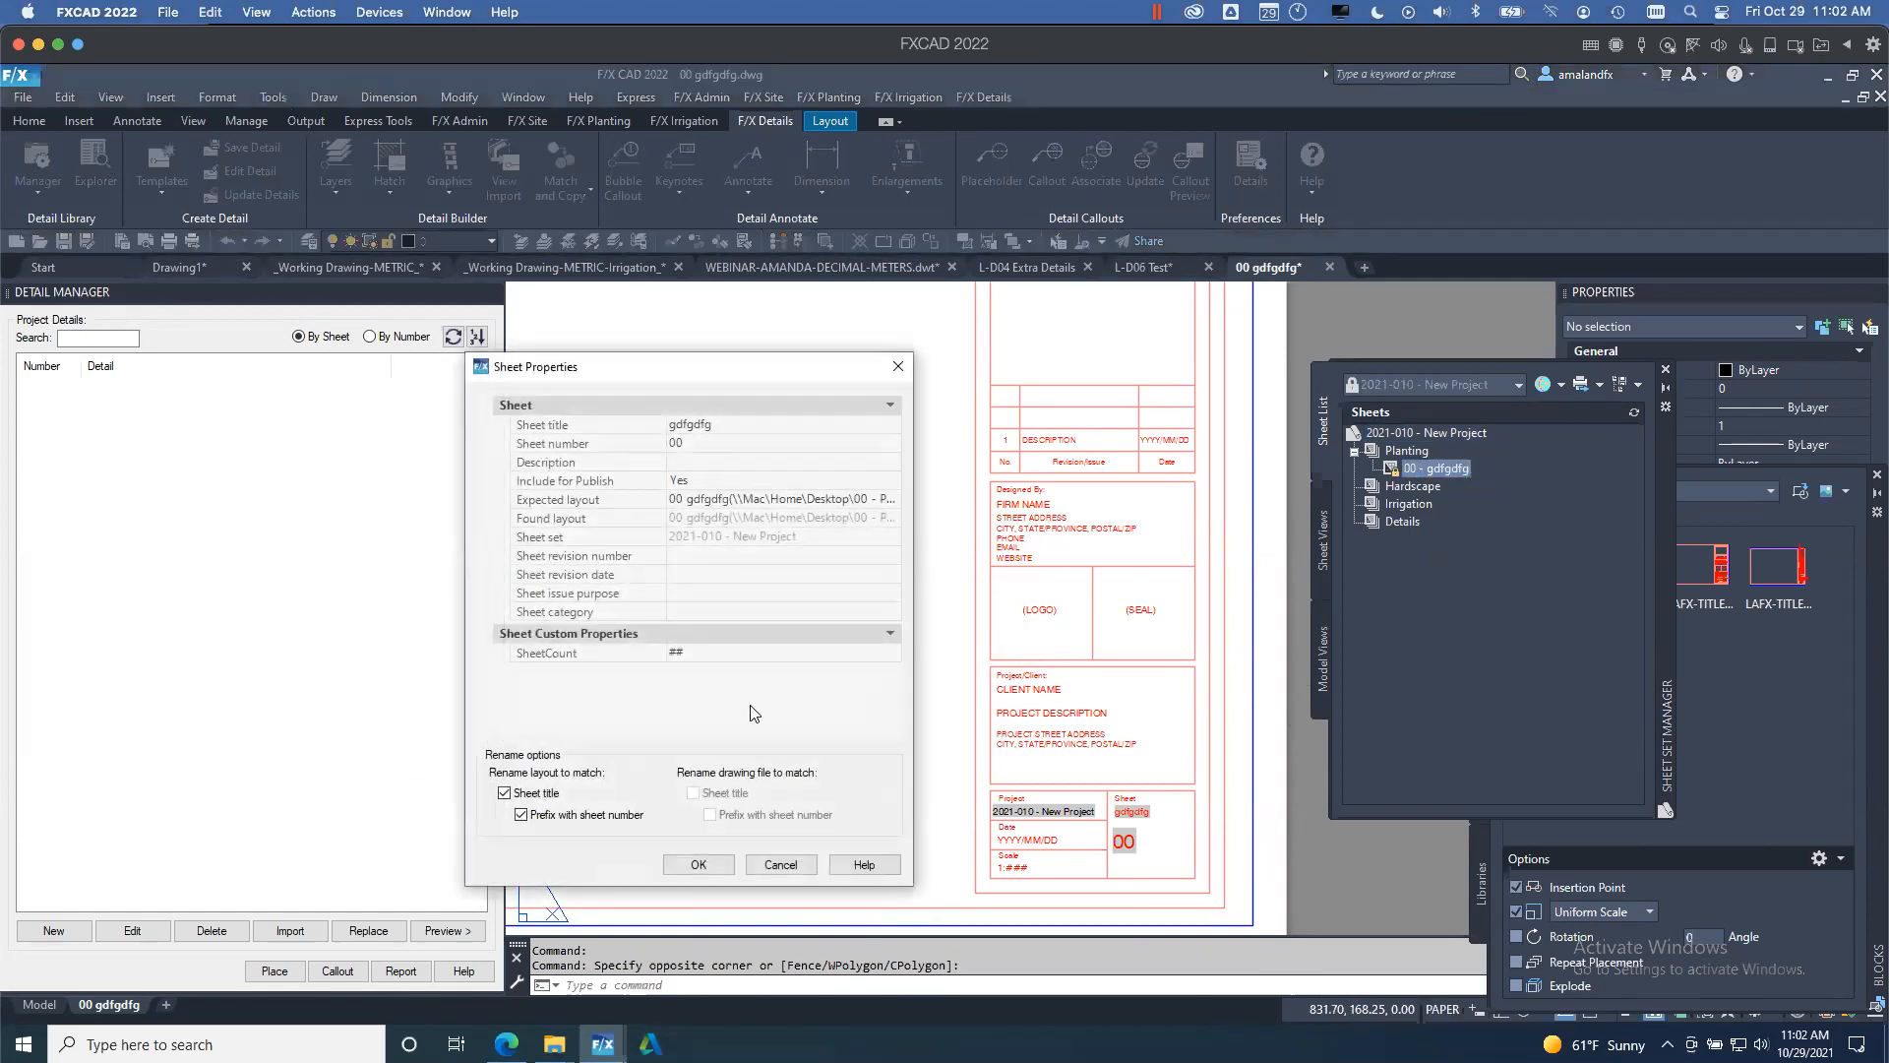
left_click(696, 654)
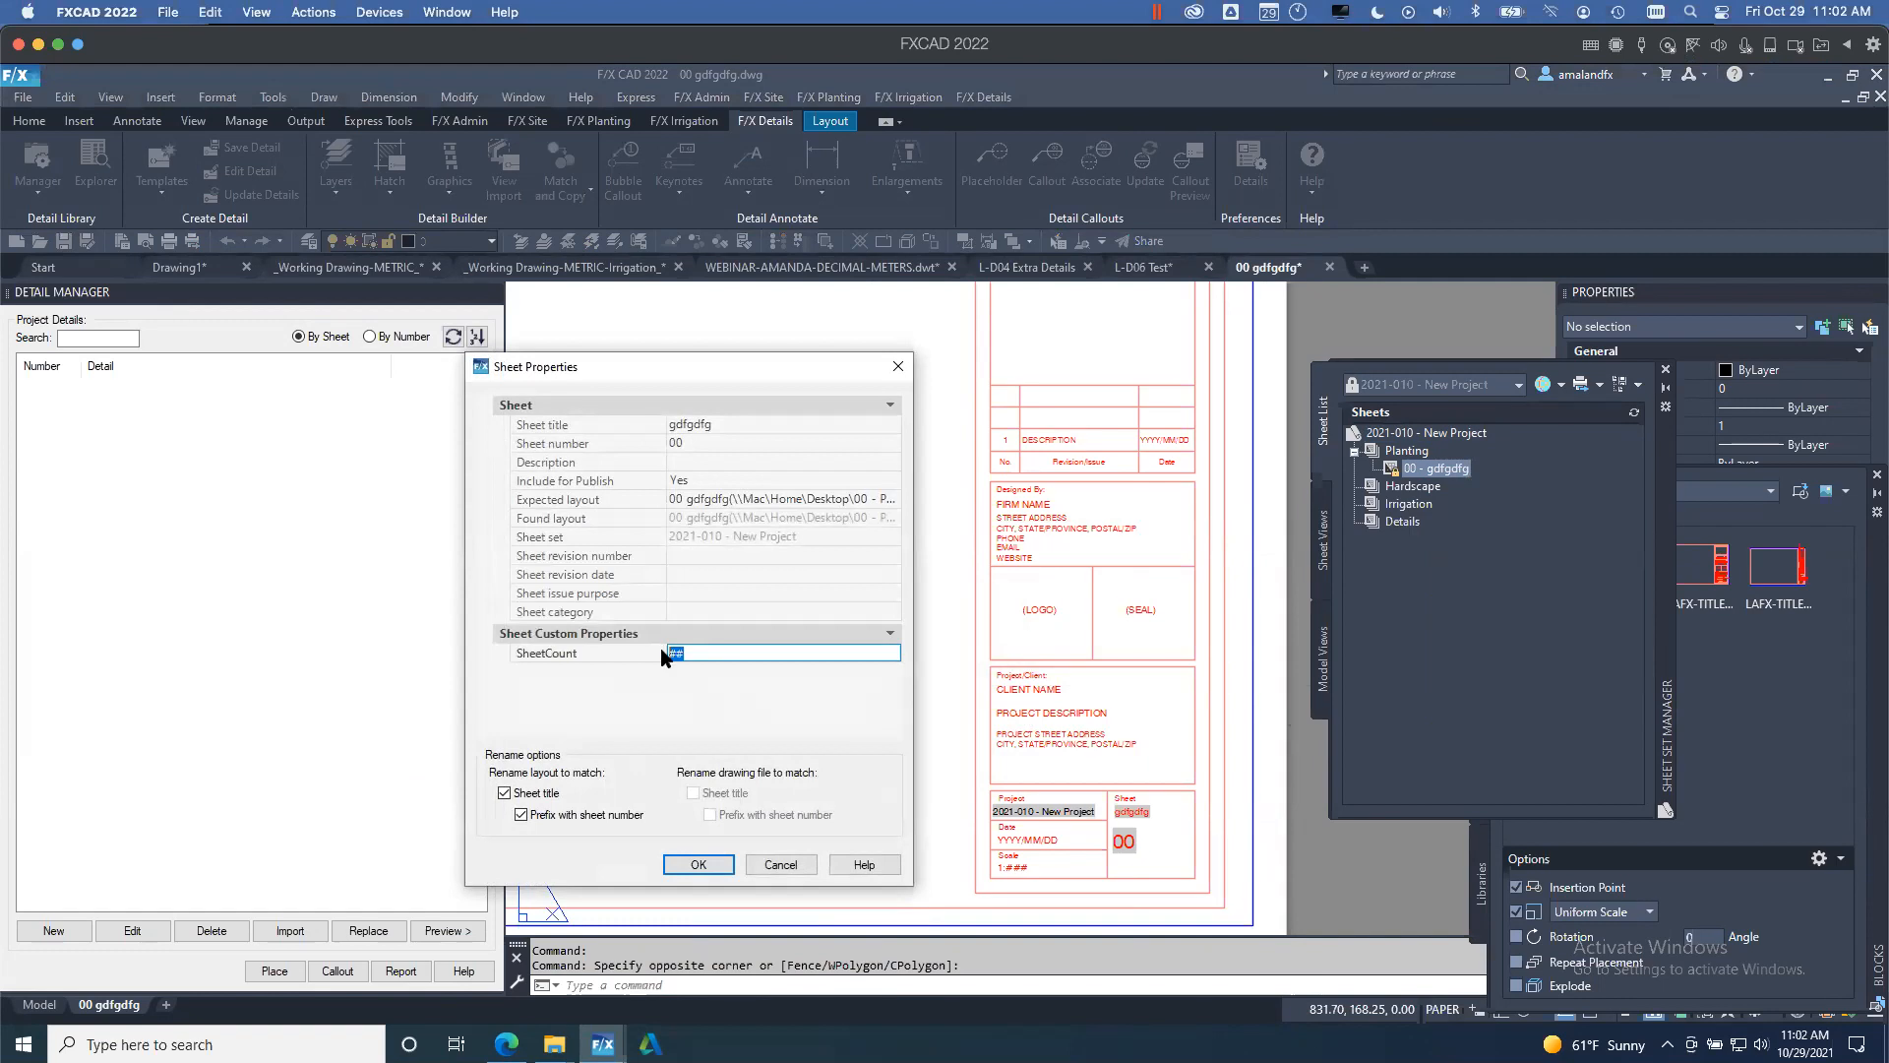
type("1")
left_click(721, 863)
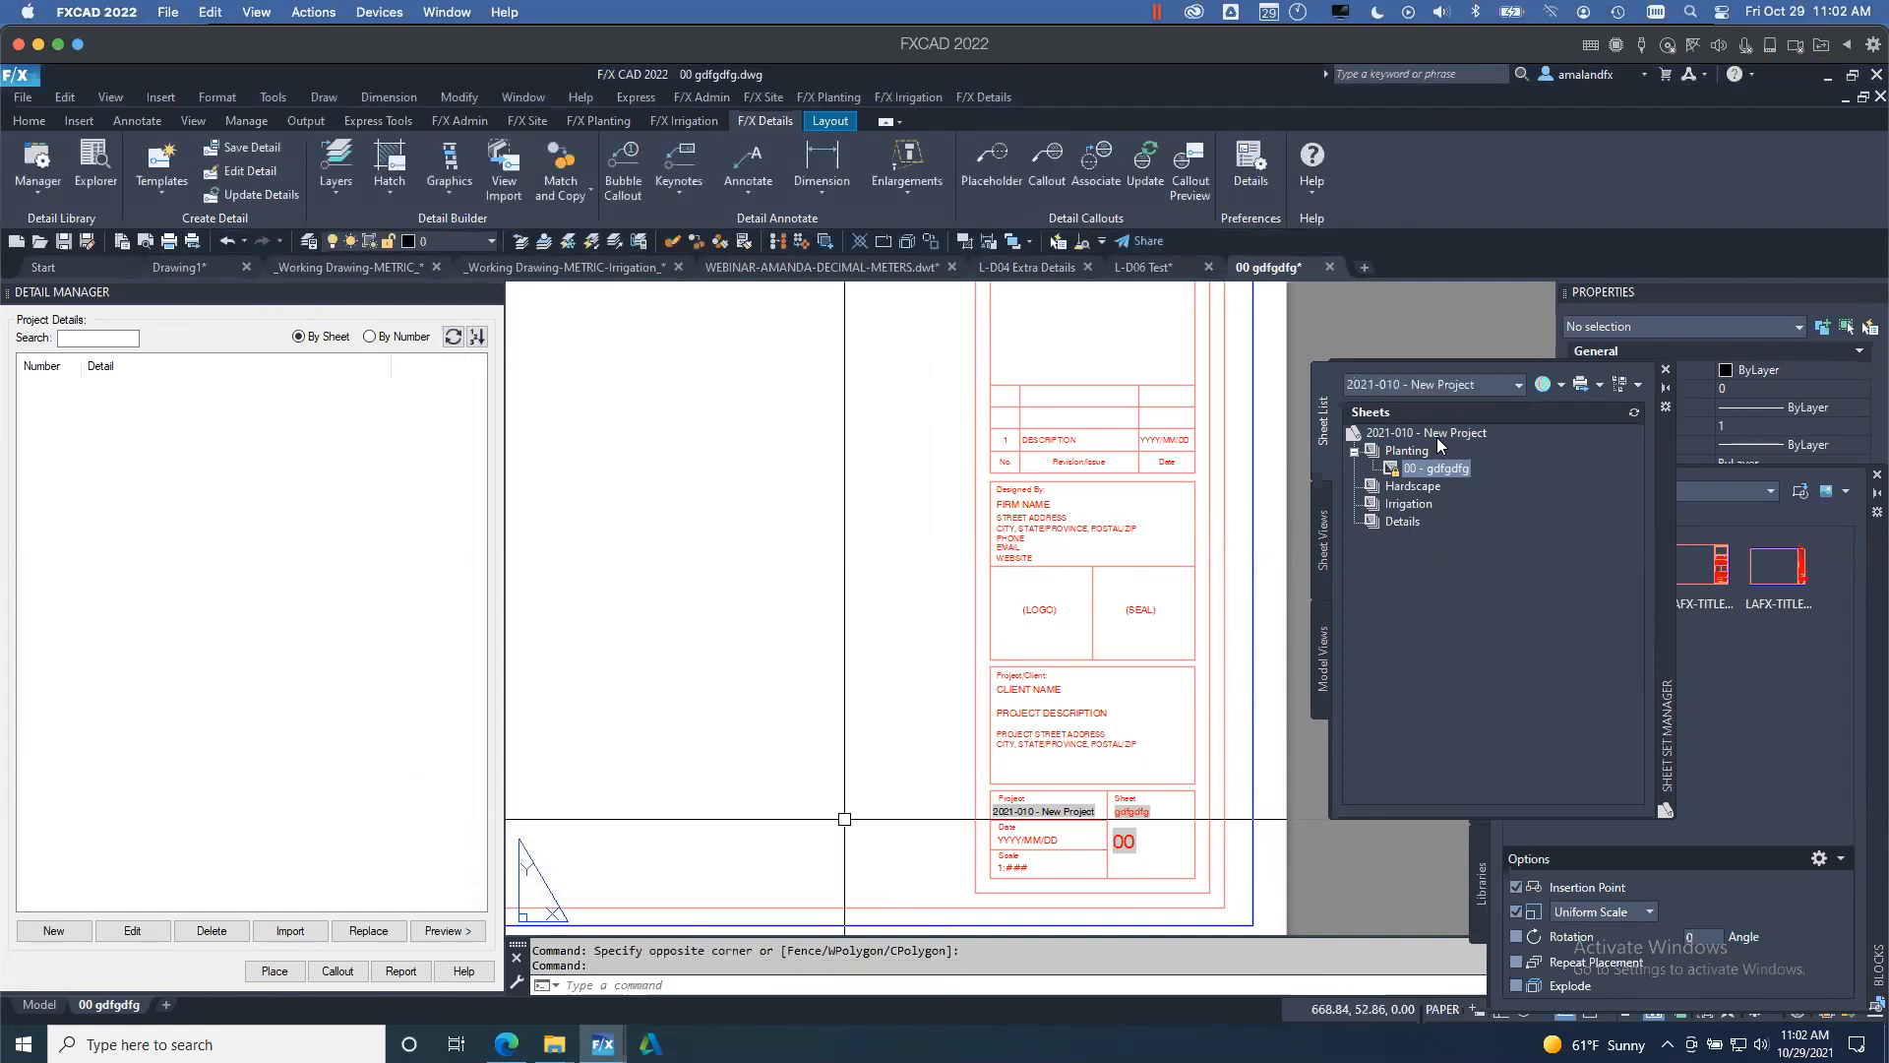
- Set the sheet set's TotalSheetCount custom property to 20 in the 2021-010 - New Project properties
right_click(1446, 451)
left_click(1448, 701)
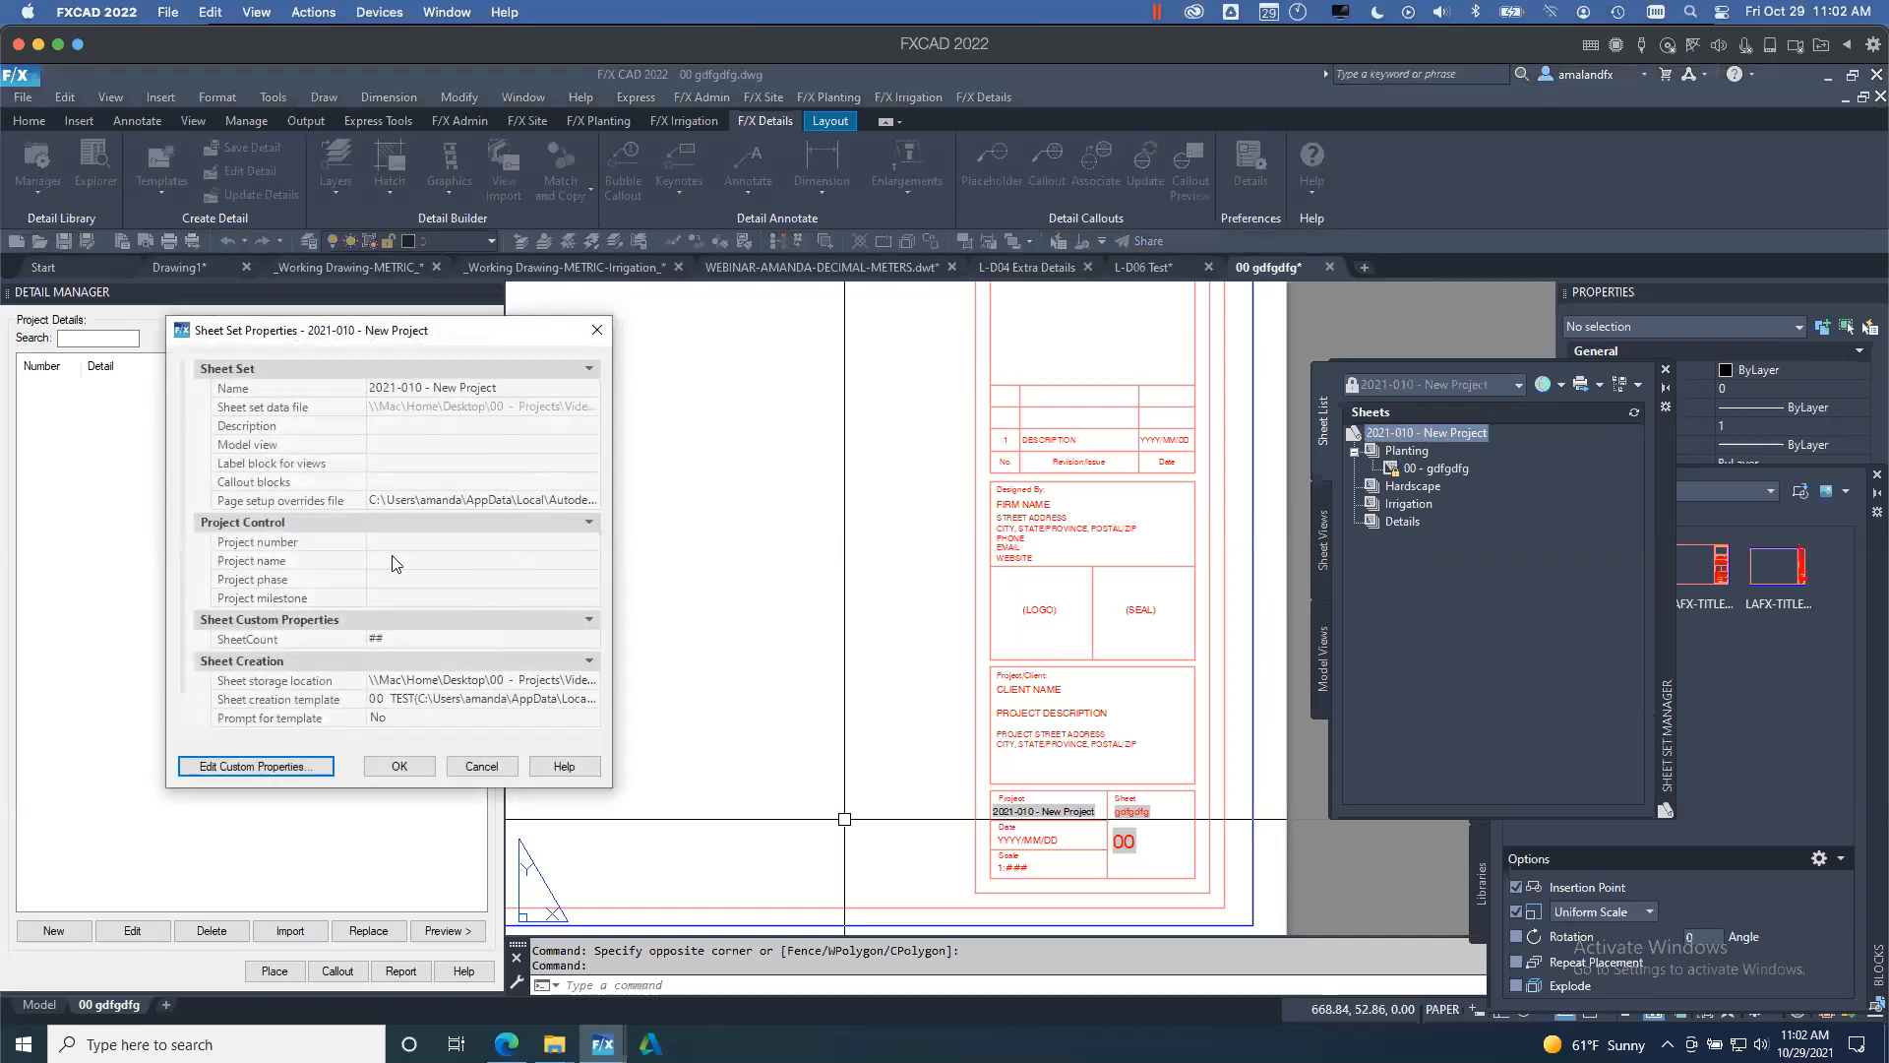
scroll(398, 610, "down", 2)
left_click(388, 705)
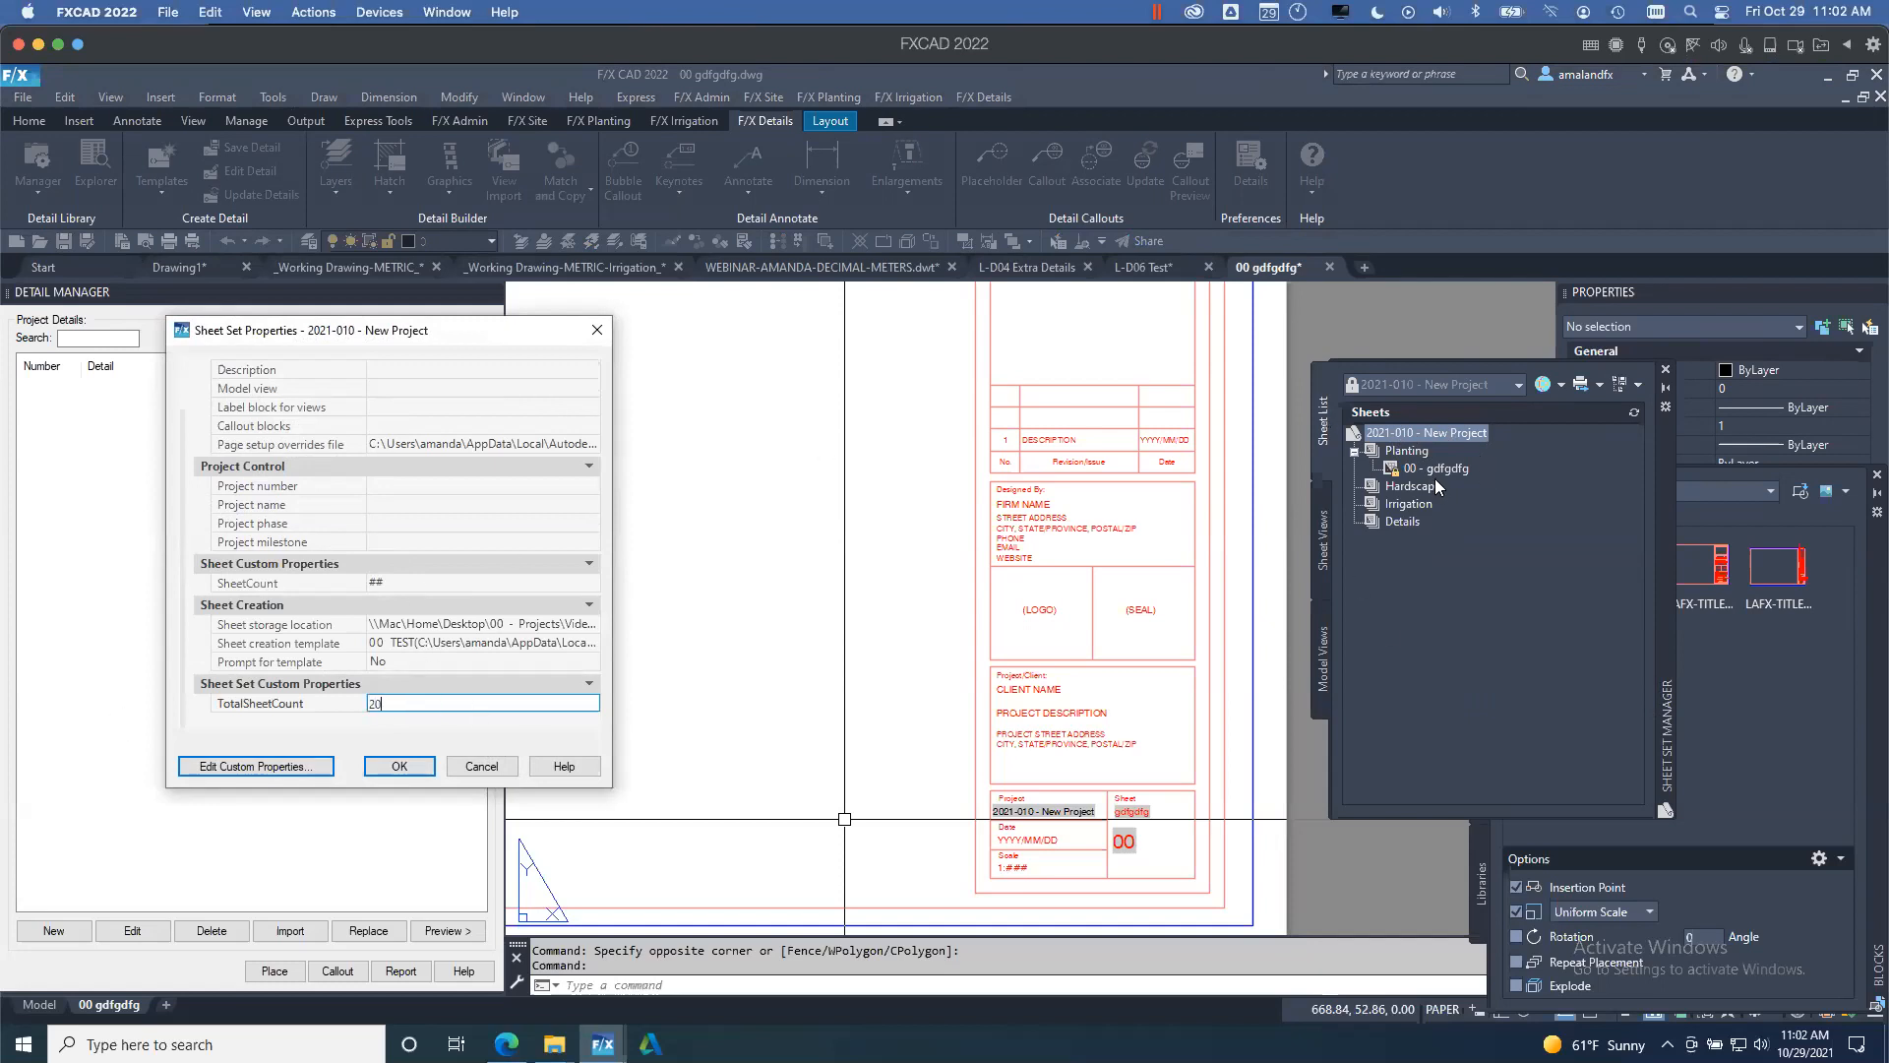
type("20")
left_click(399, 765)
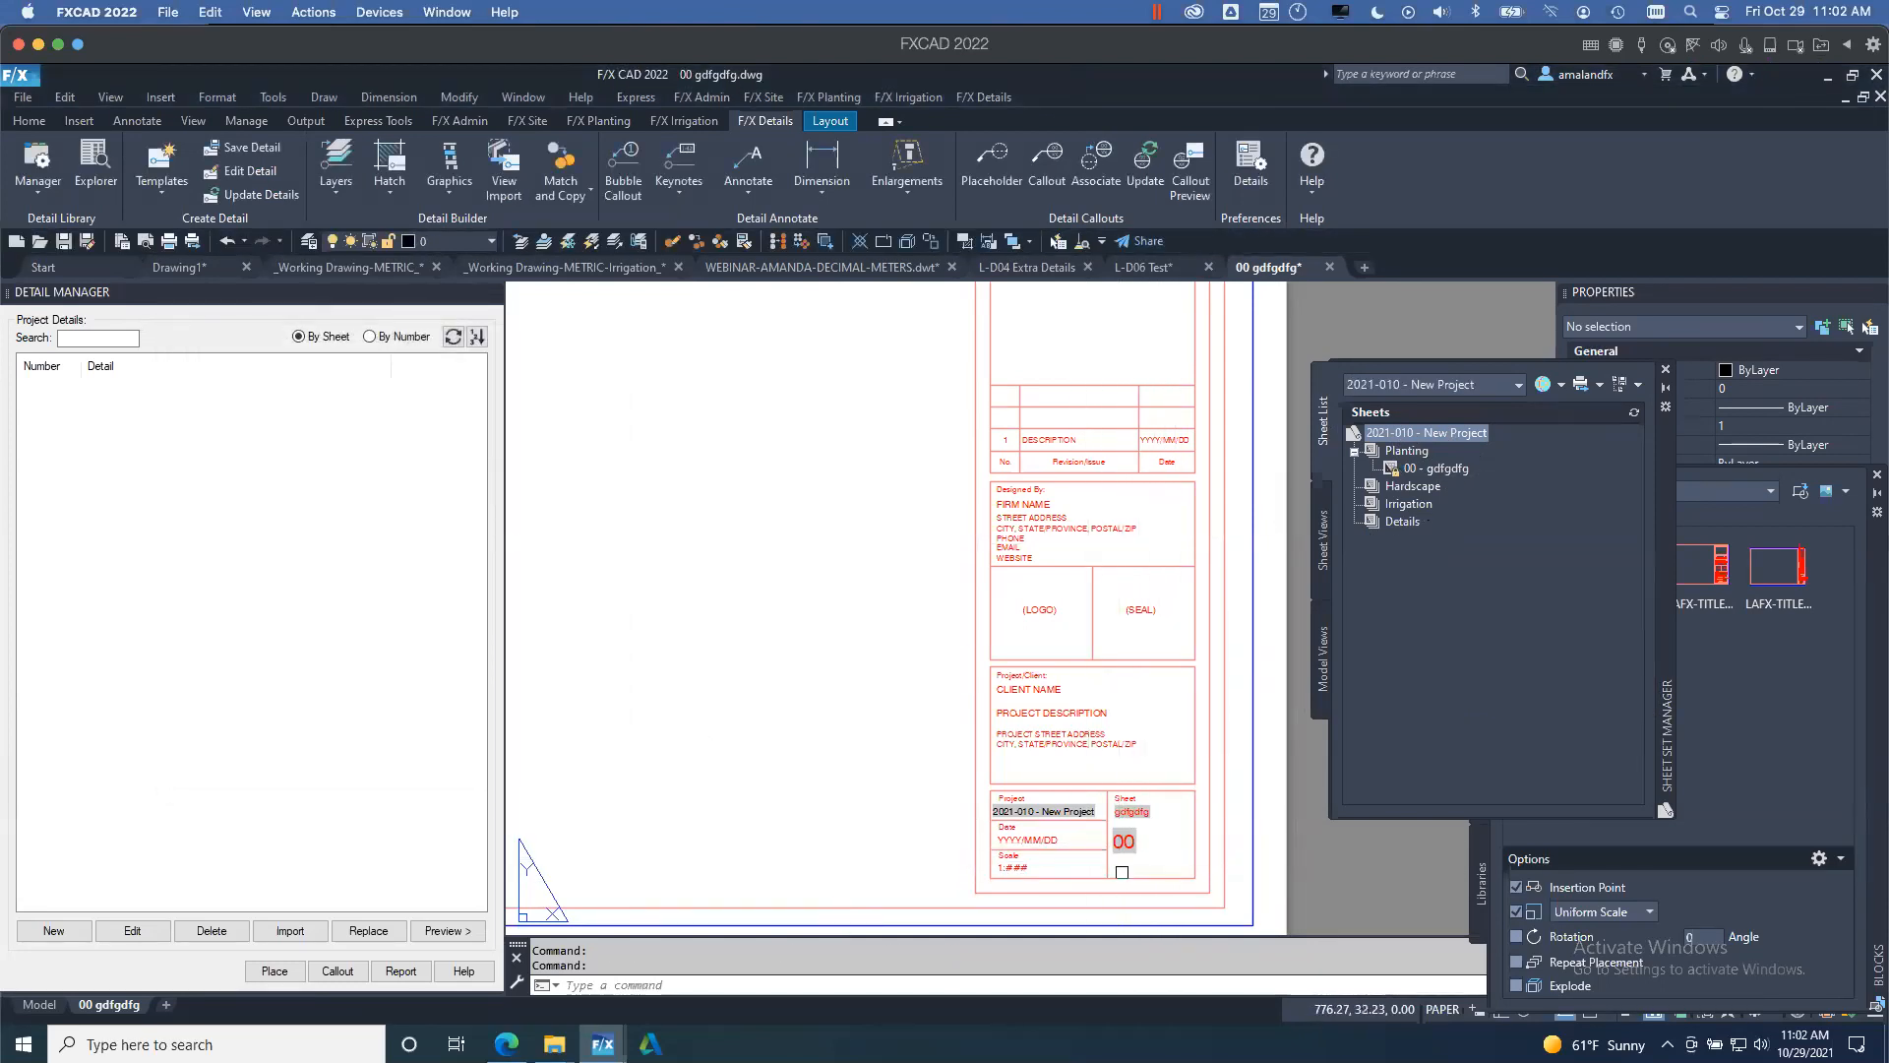
- Open the sheet's title block in the Block Editor at its project and sheet number fields
left_click(1137, 869)
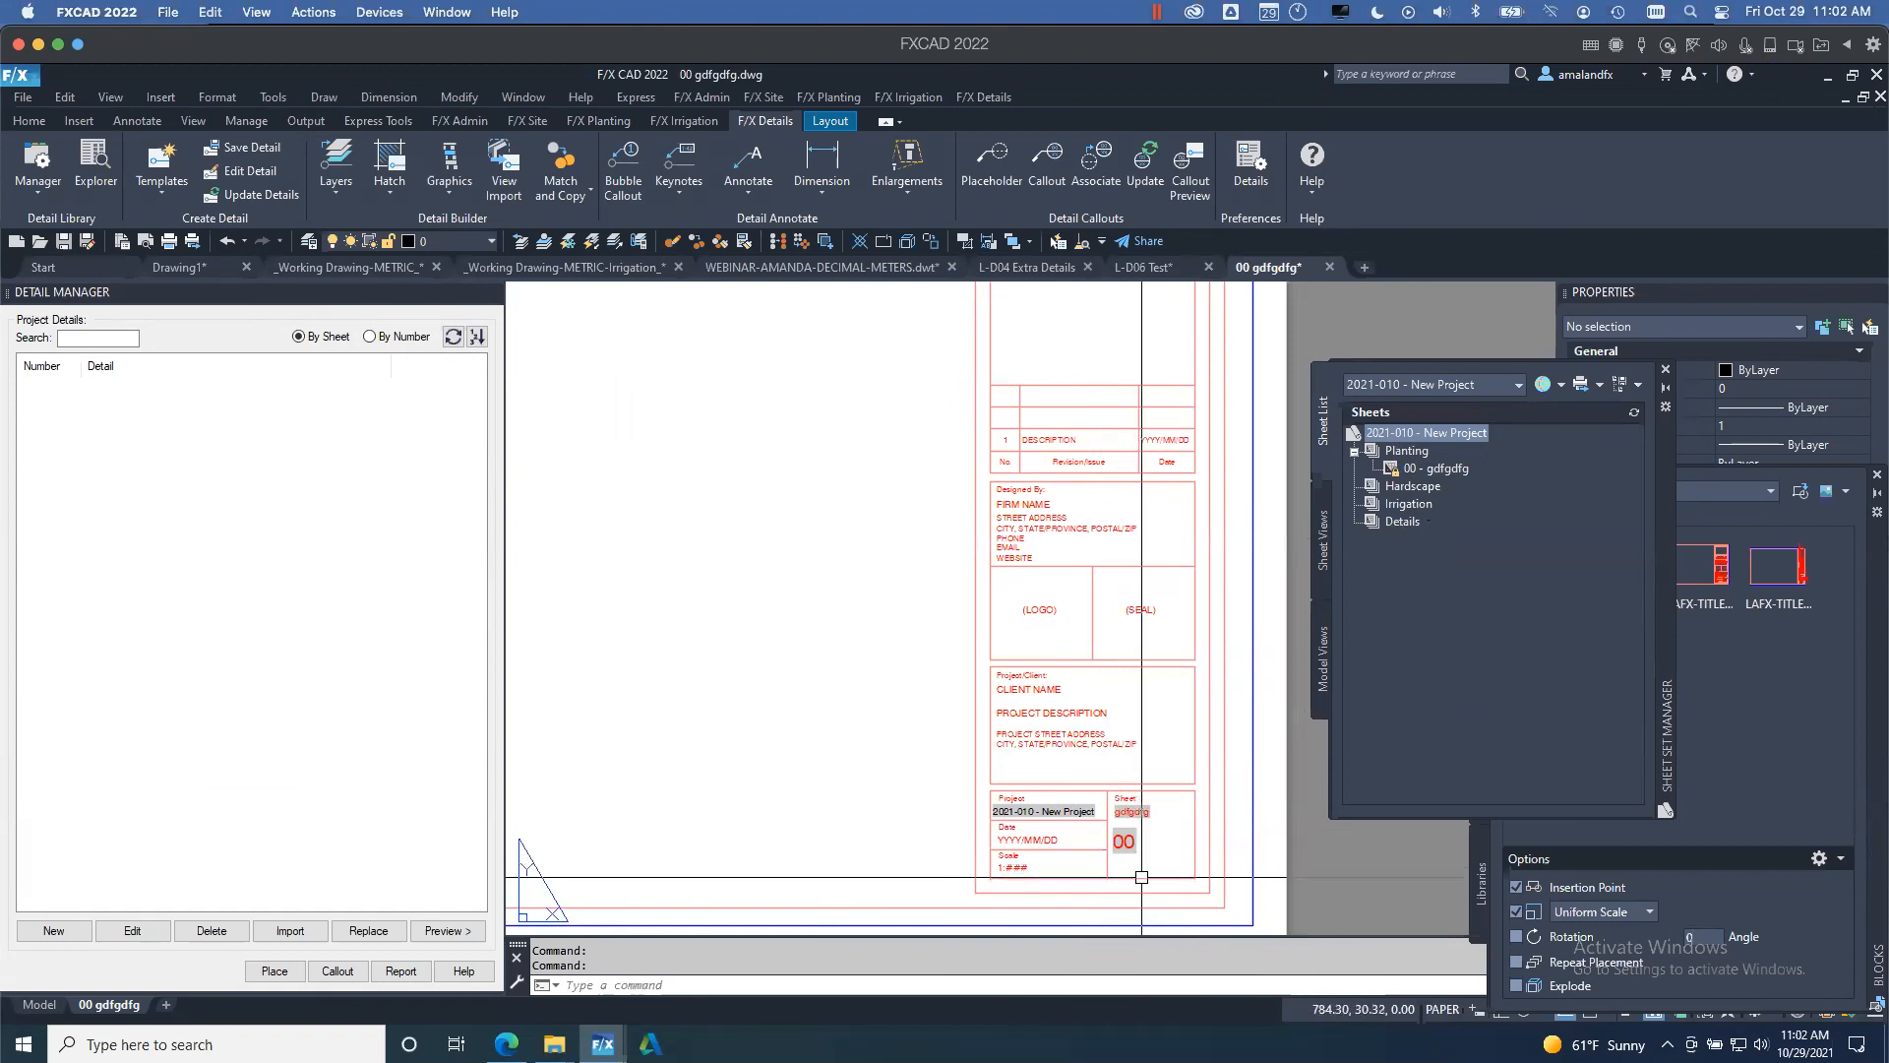
right_click(1143, 876)
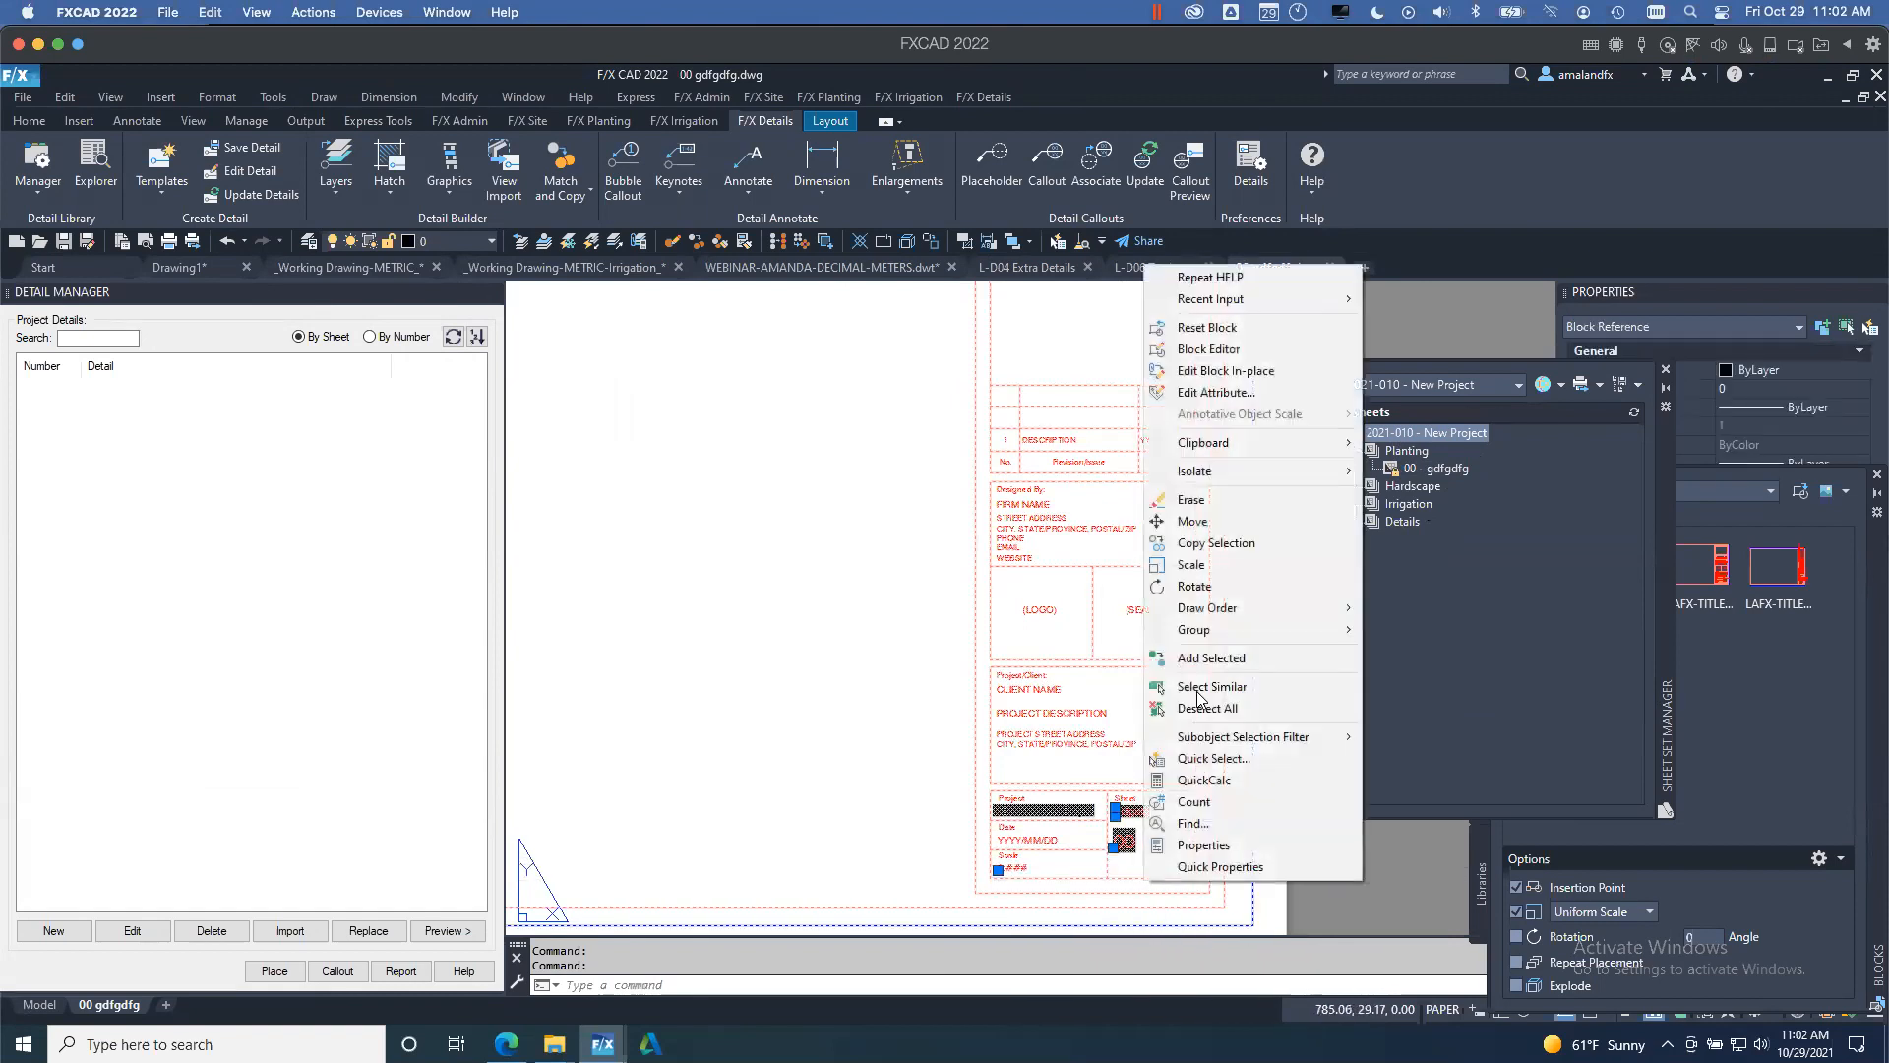
left_click(1236, 349)
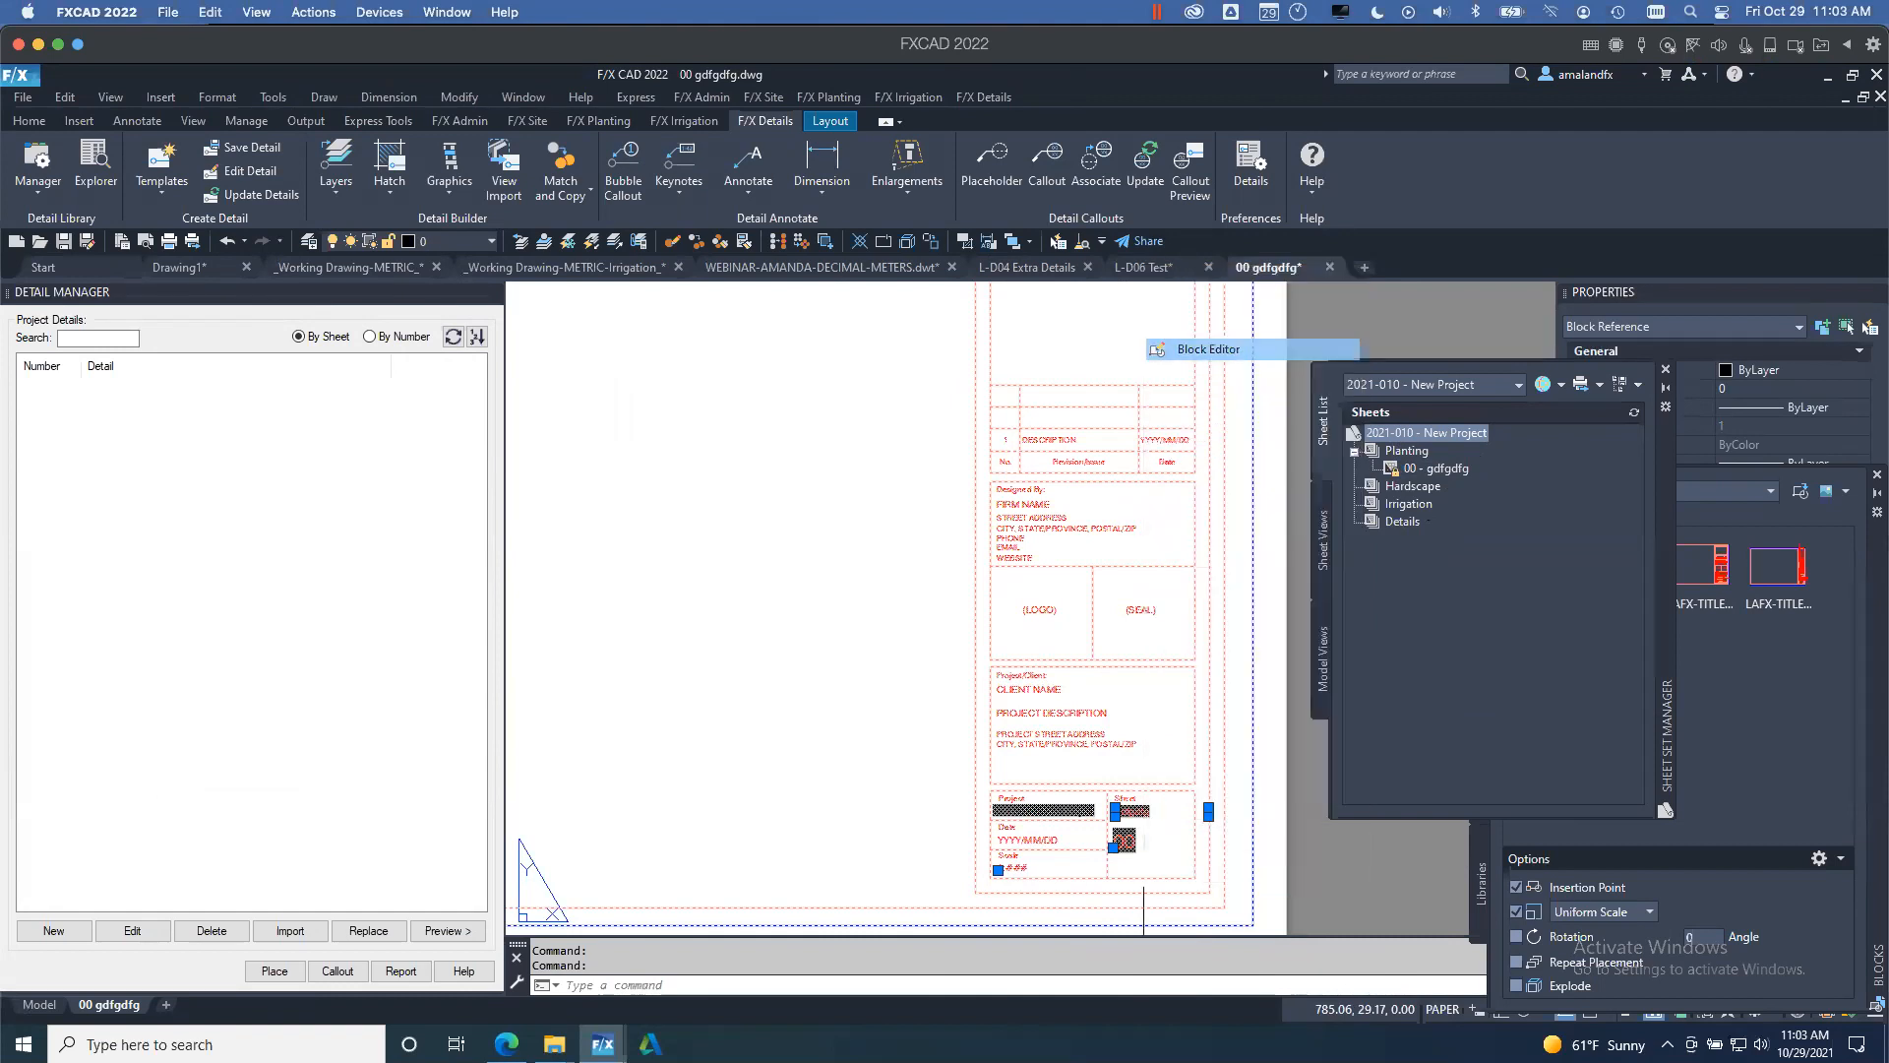
scroll(1190, 626, "up", 6)
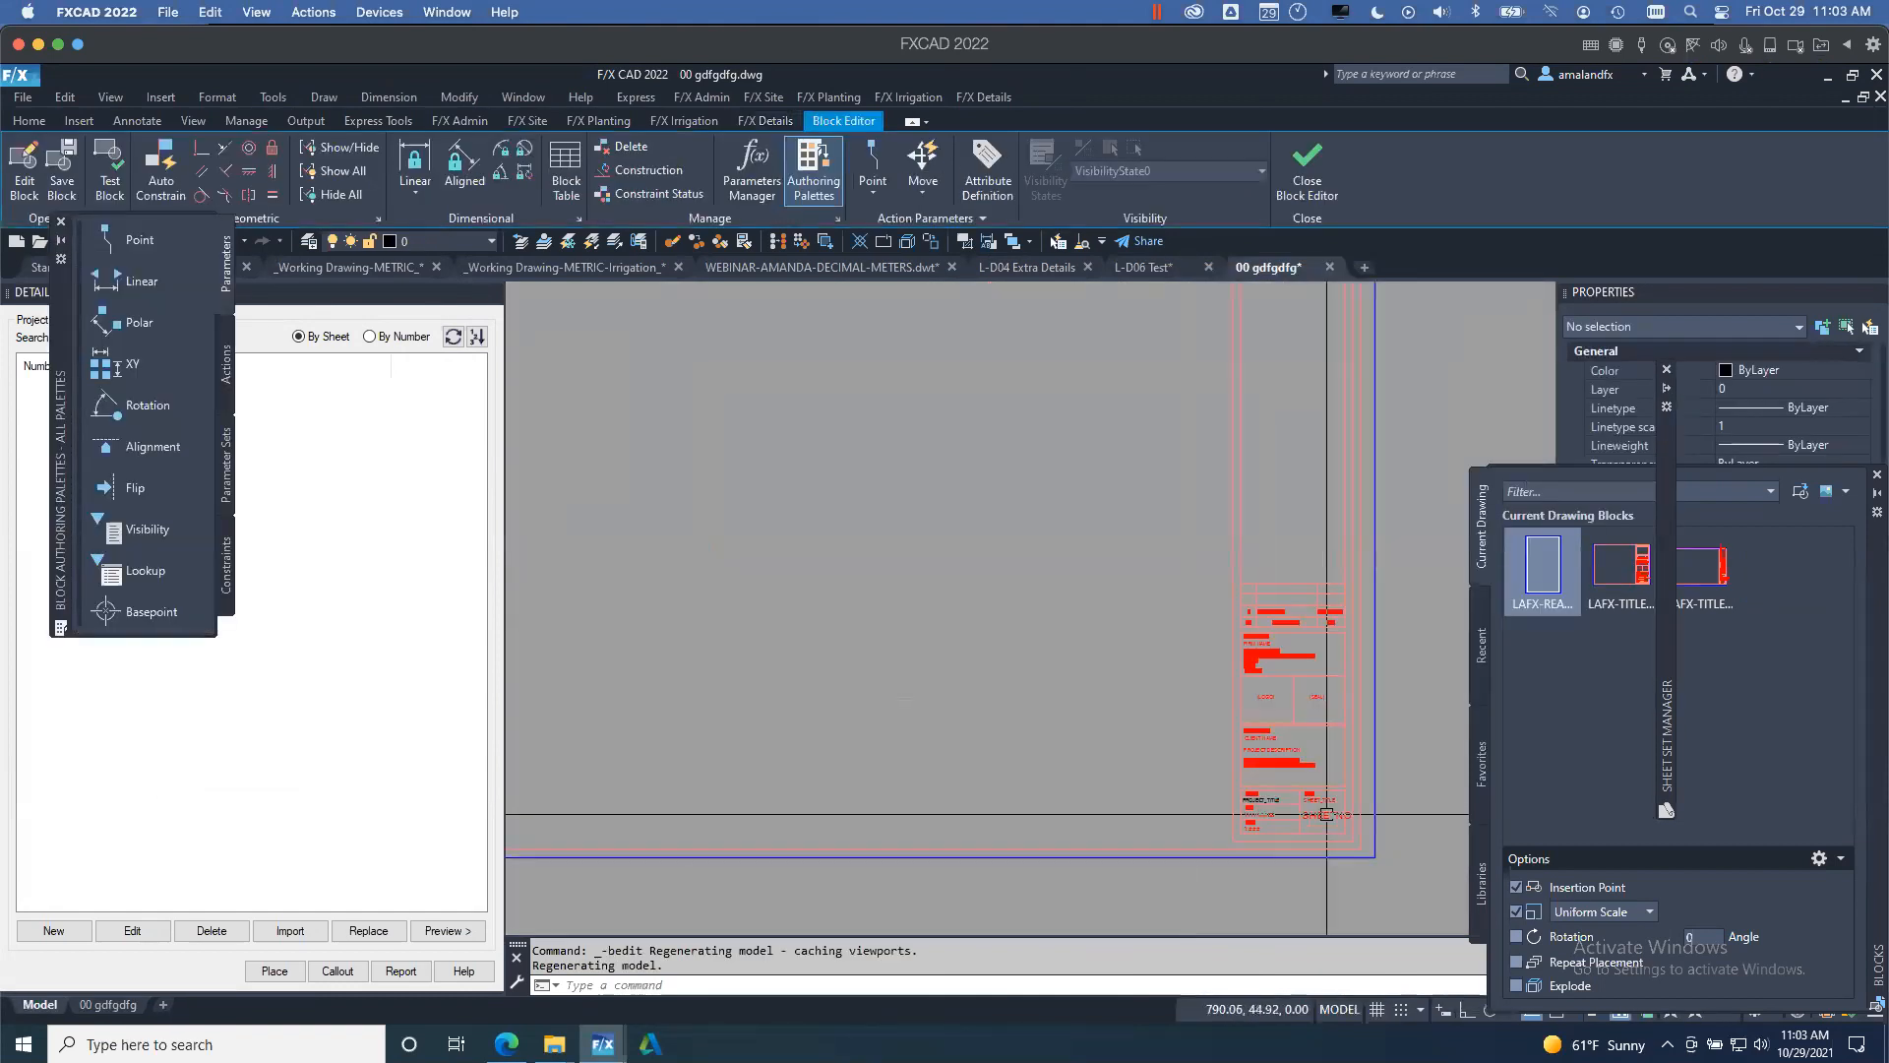
scroll(1161, 623, "down", 3)
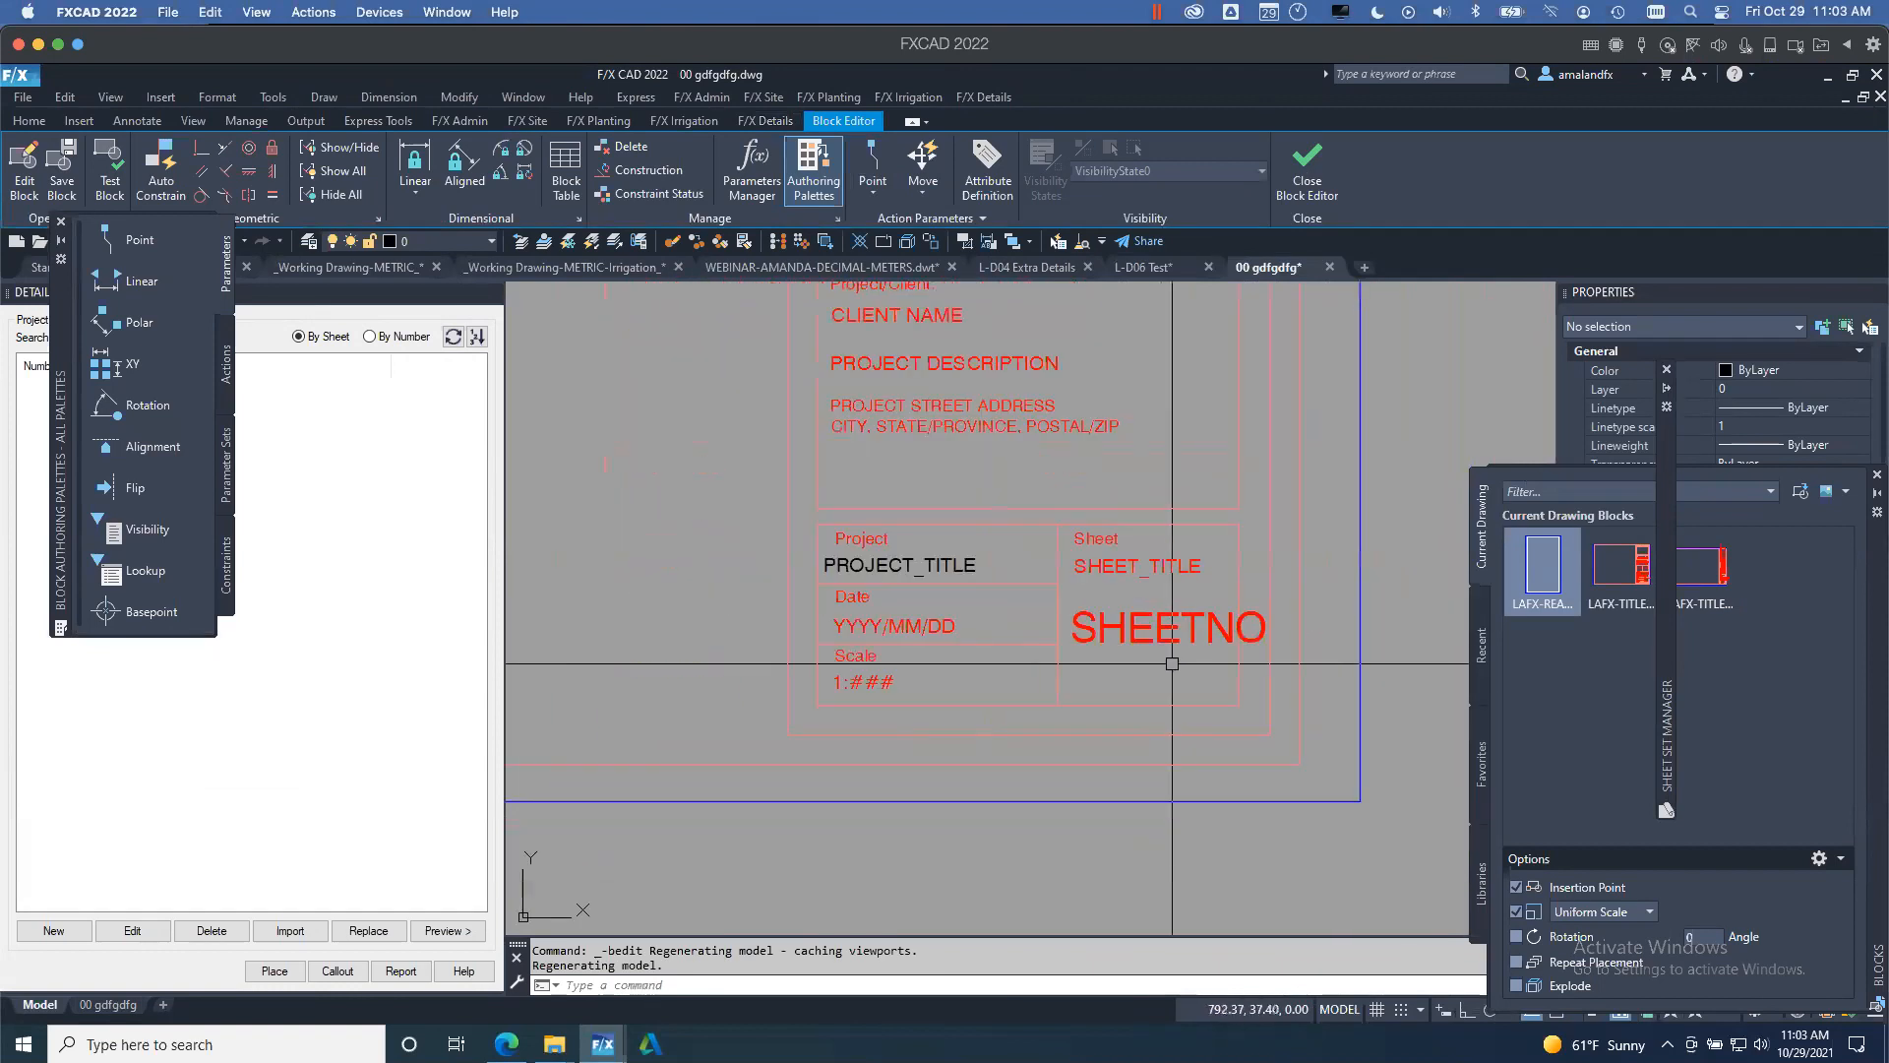
- Copy the YYYY/MM/DD date text into the Sheet cell of the title block, just below the SHEETNO attribute
left_click(870, 627)
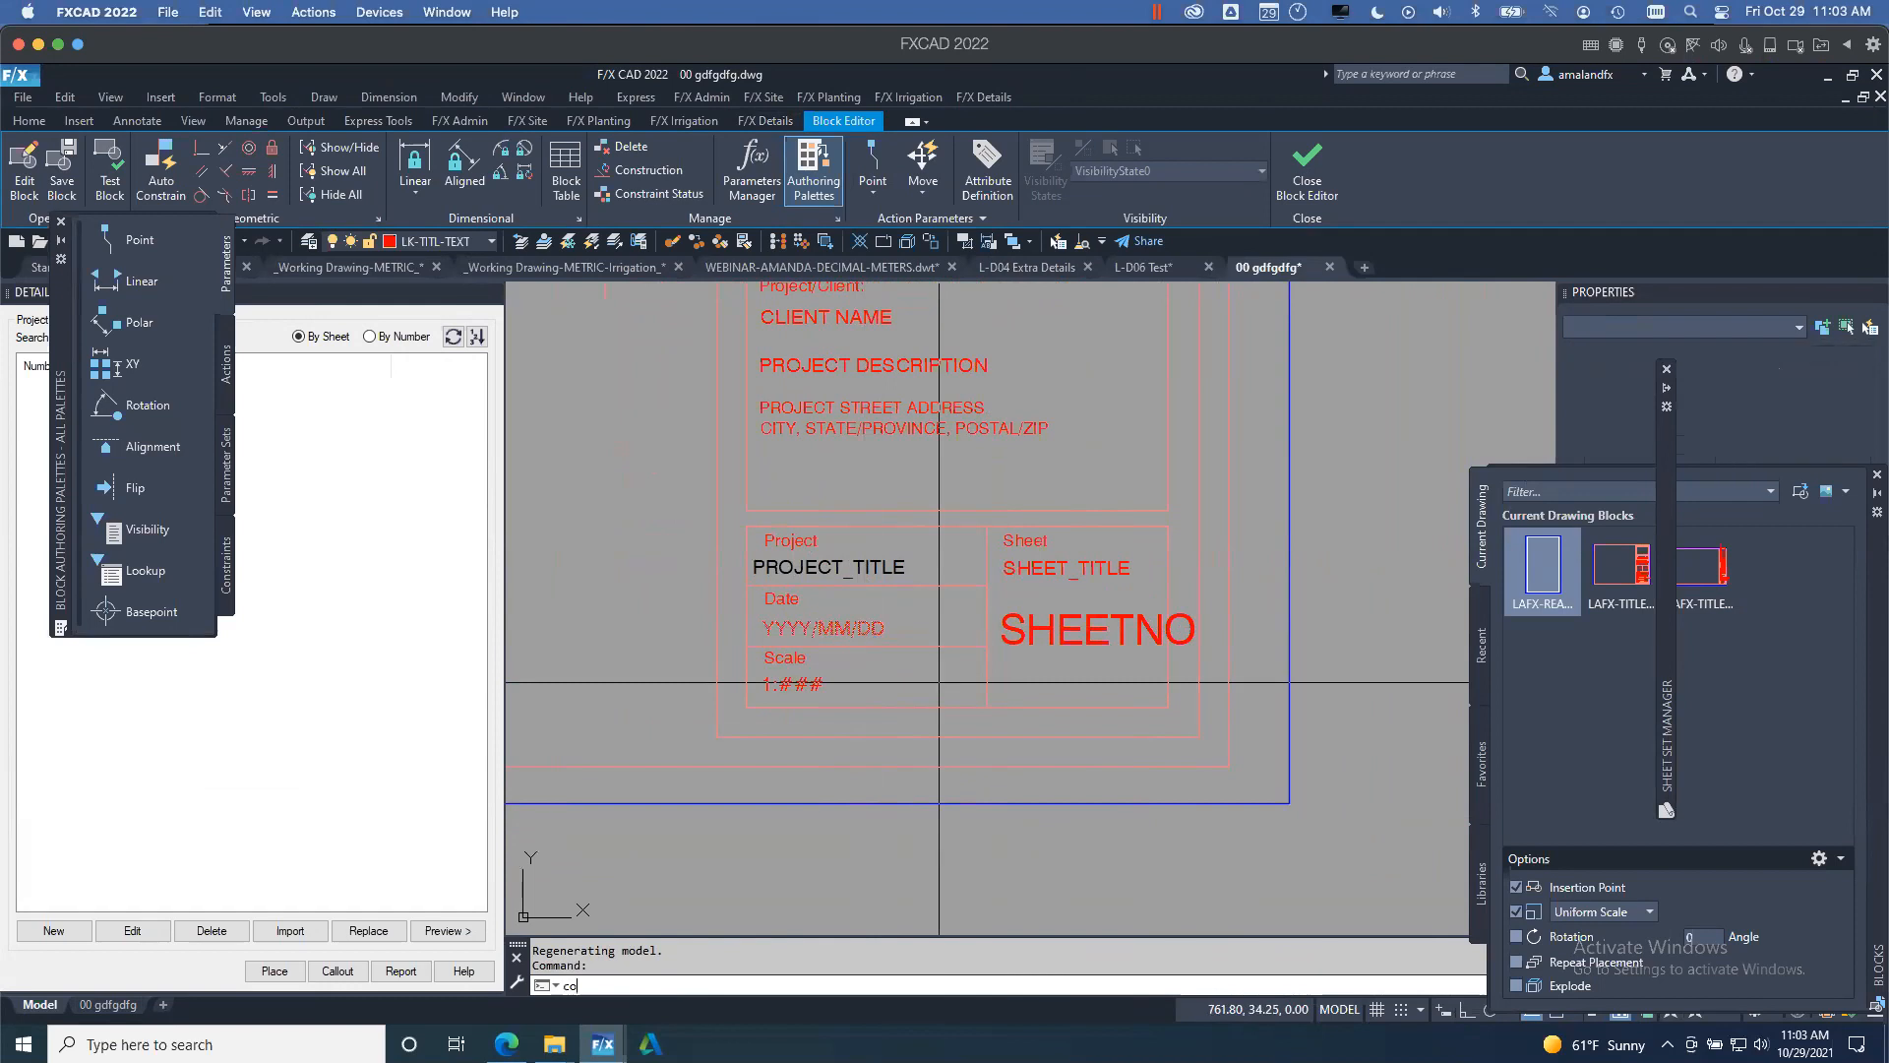
type("o")
key("Return")
scroll(777, 625, "up", 3)
left_click(733, 610)
scroll(886, 679, "down", 6)
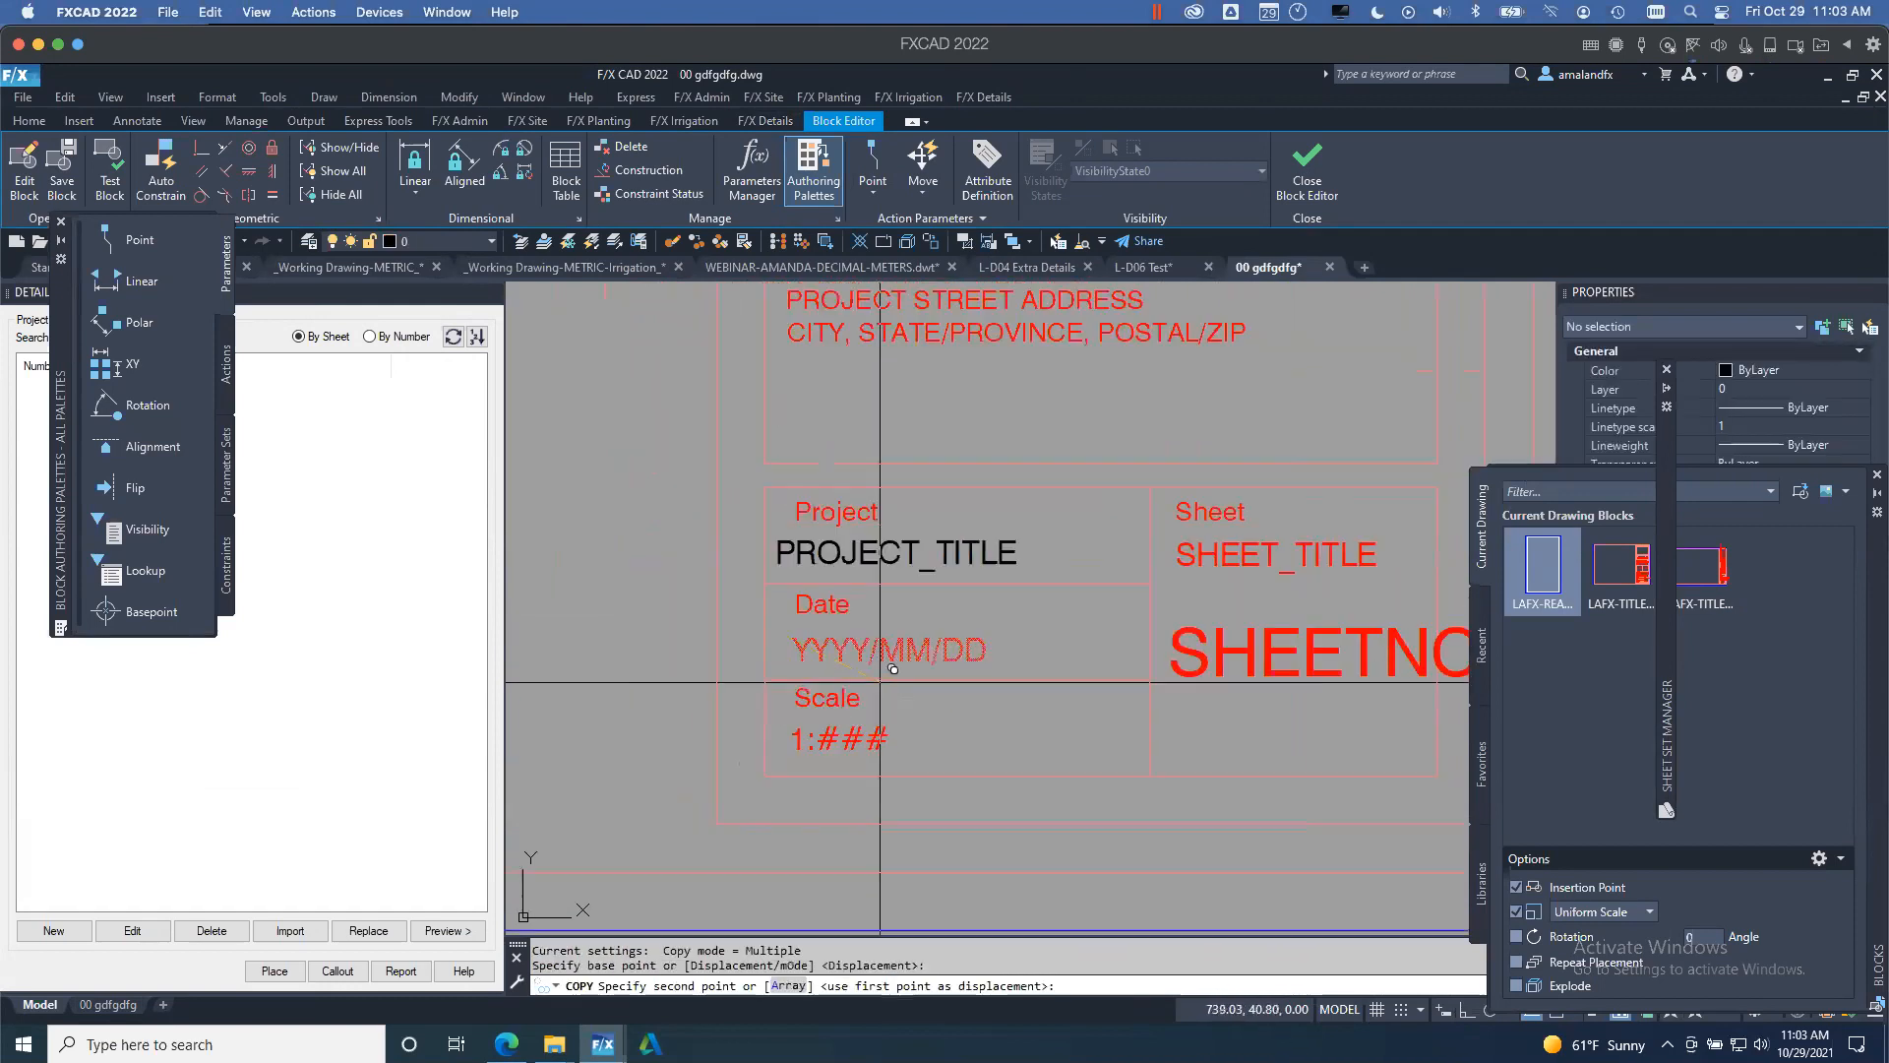
scroll(1043, 696, "up", 4)
middle_click_drag(1045, 699, 918, 709)
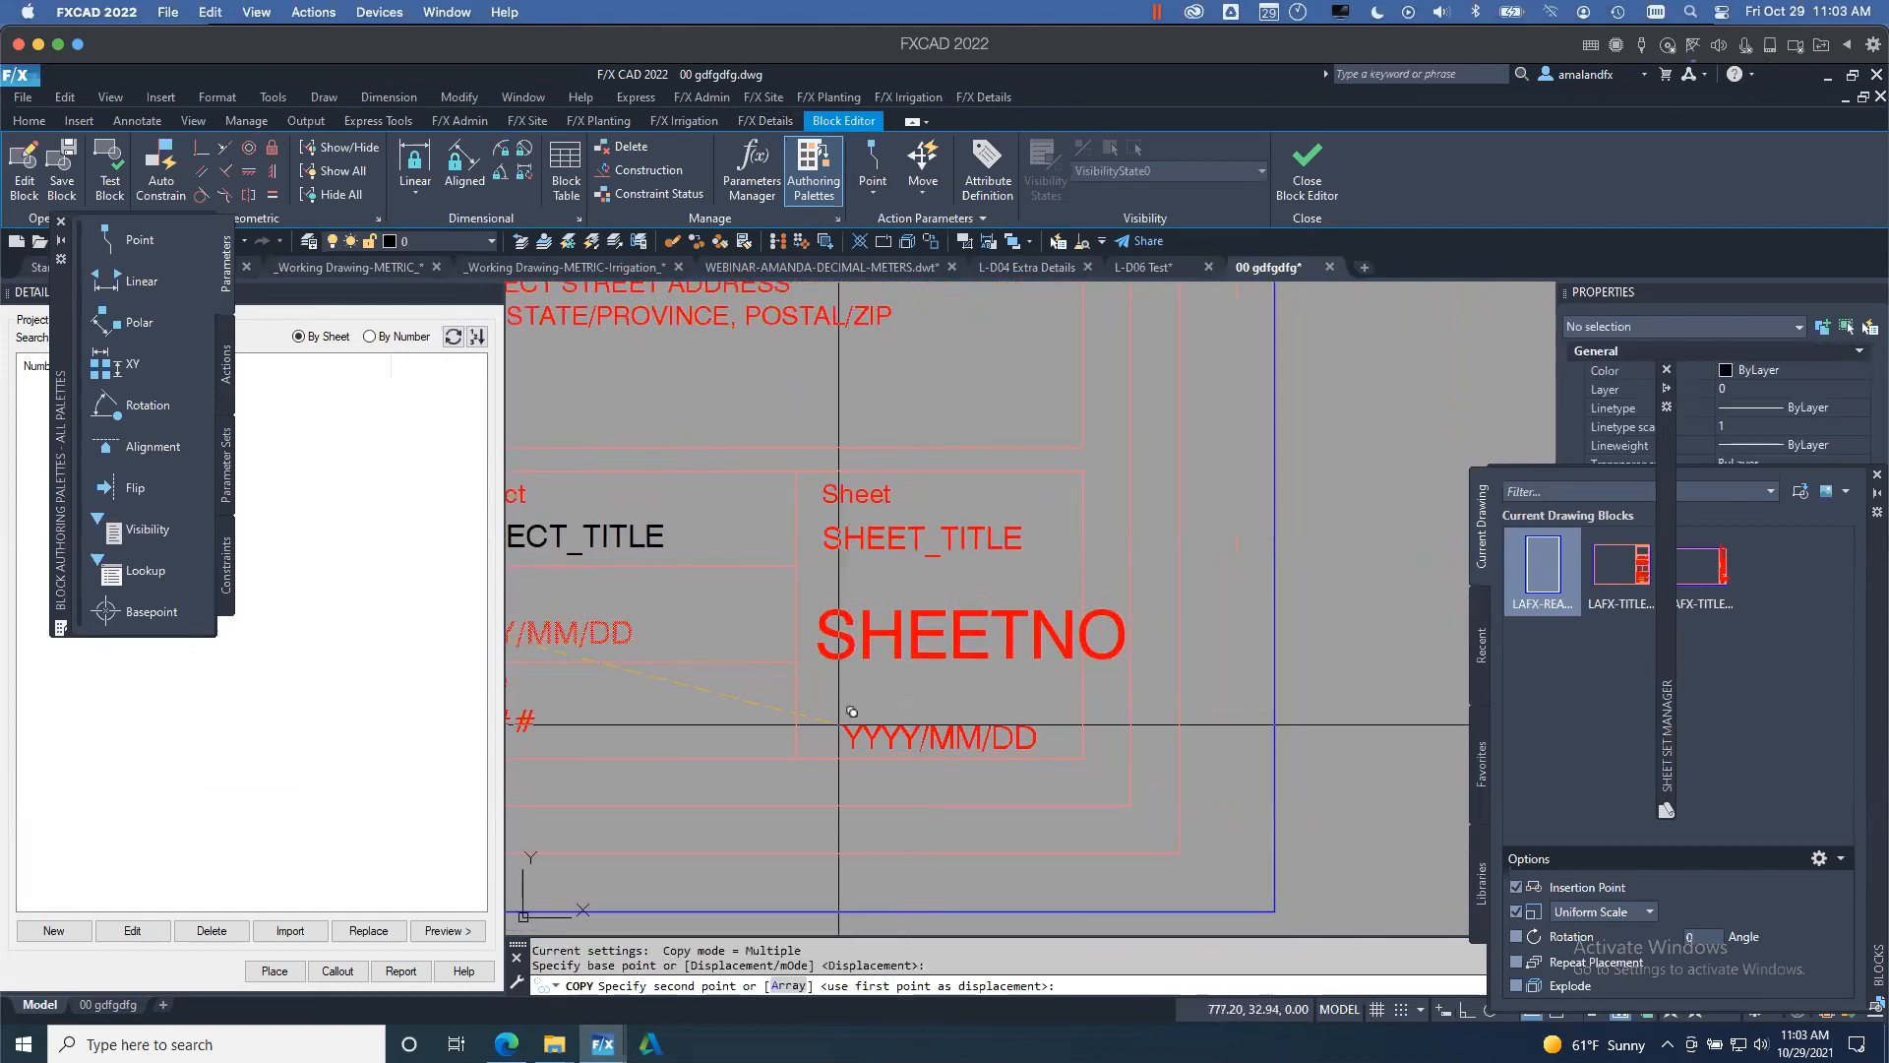
left_click(809, 694)
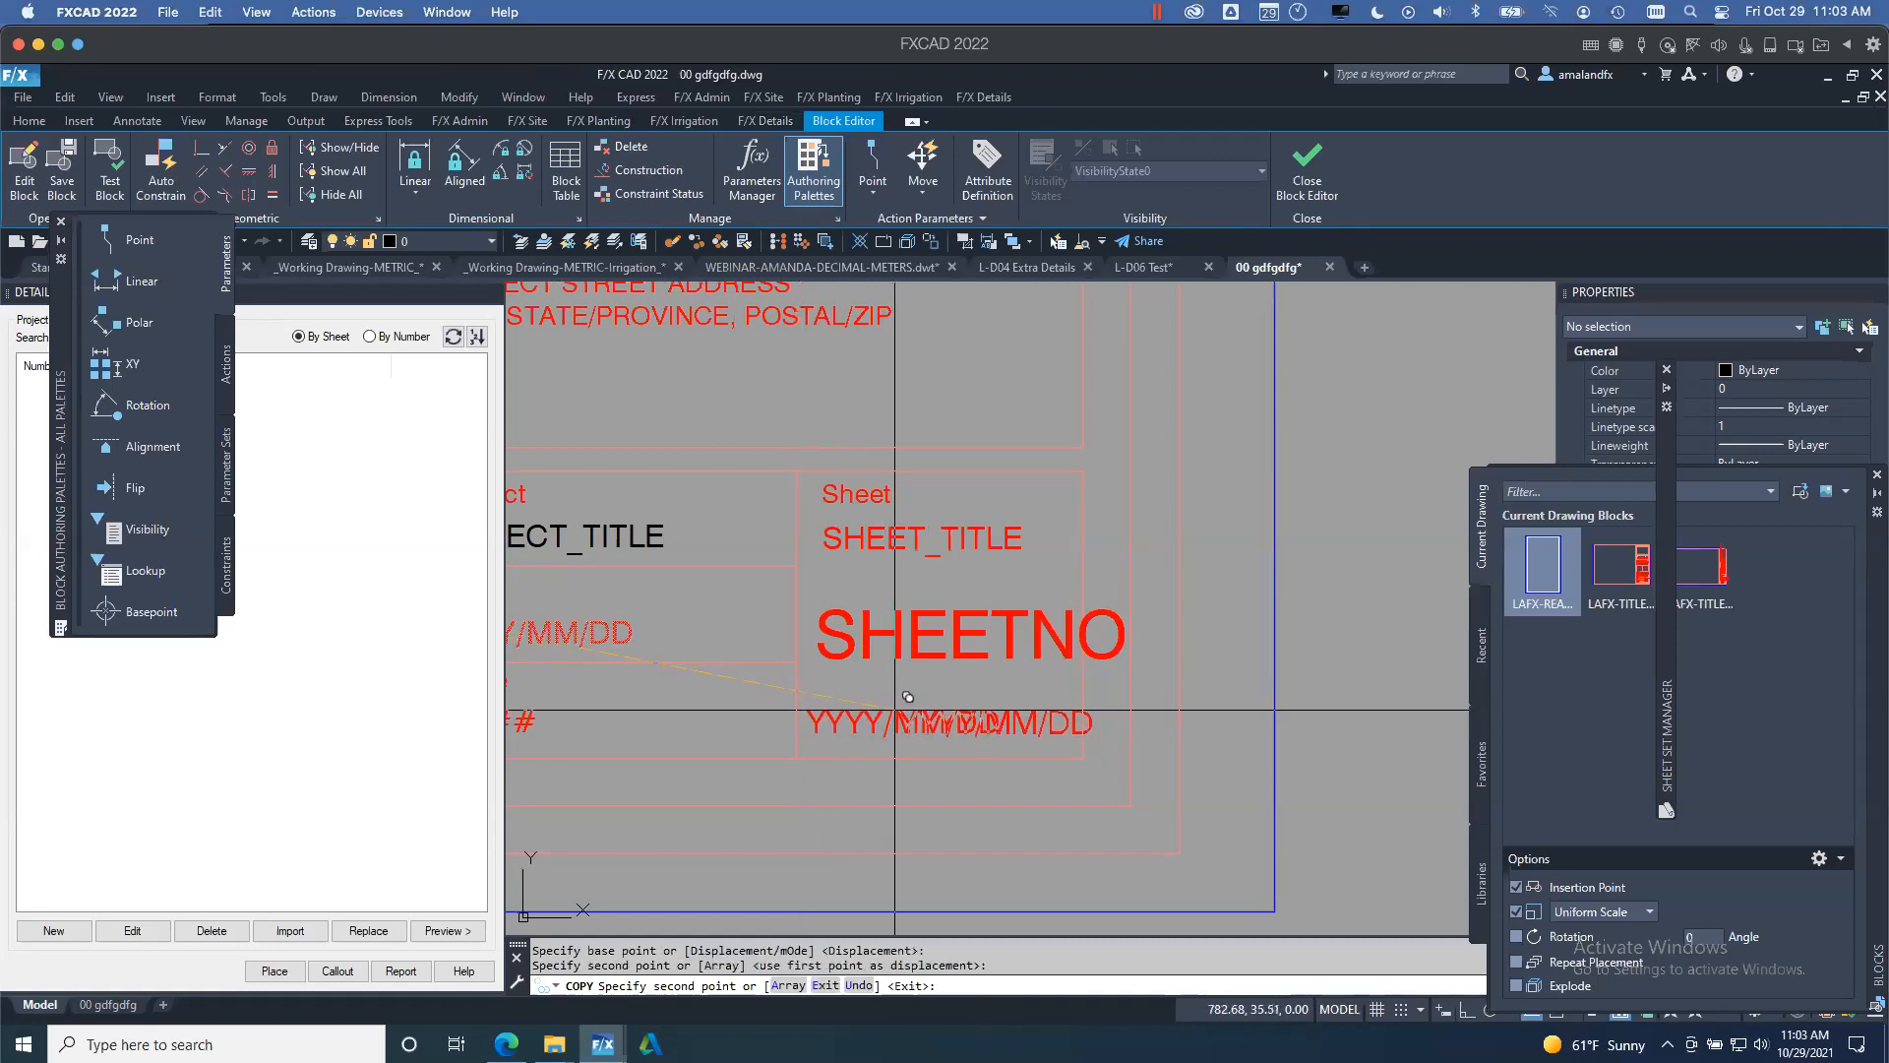
- Place two more copies of the YYYY/MM/DD text in a row beside the one below SHEETNO, and explode all three
left_click(893, 710)
left_click(1020, 711)
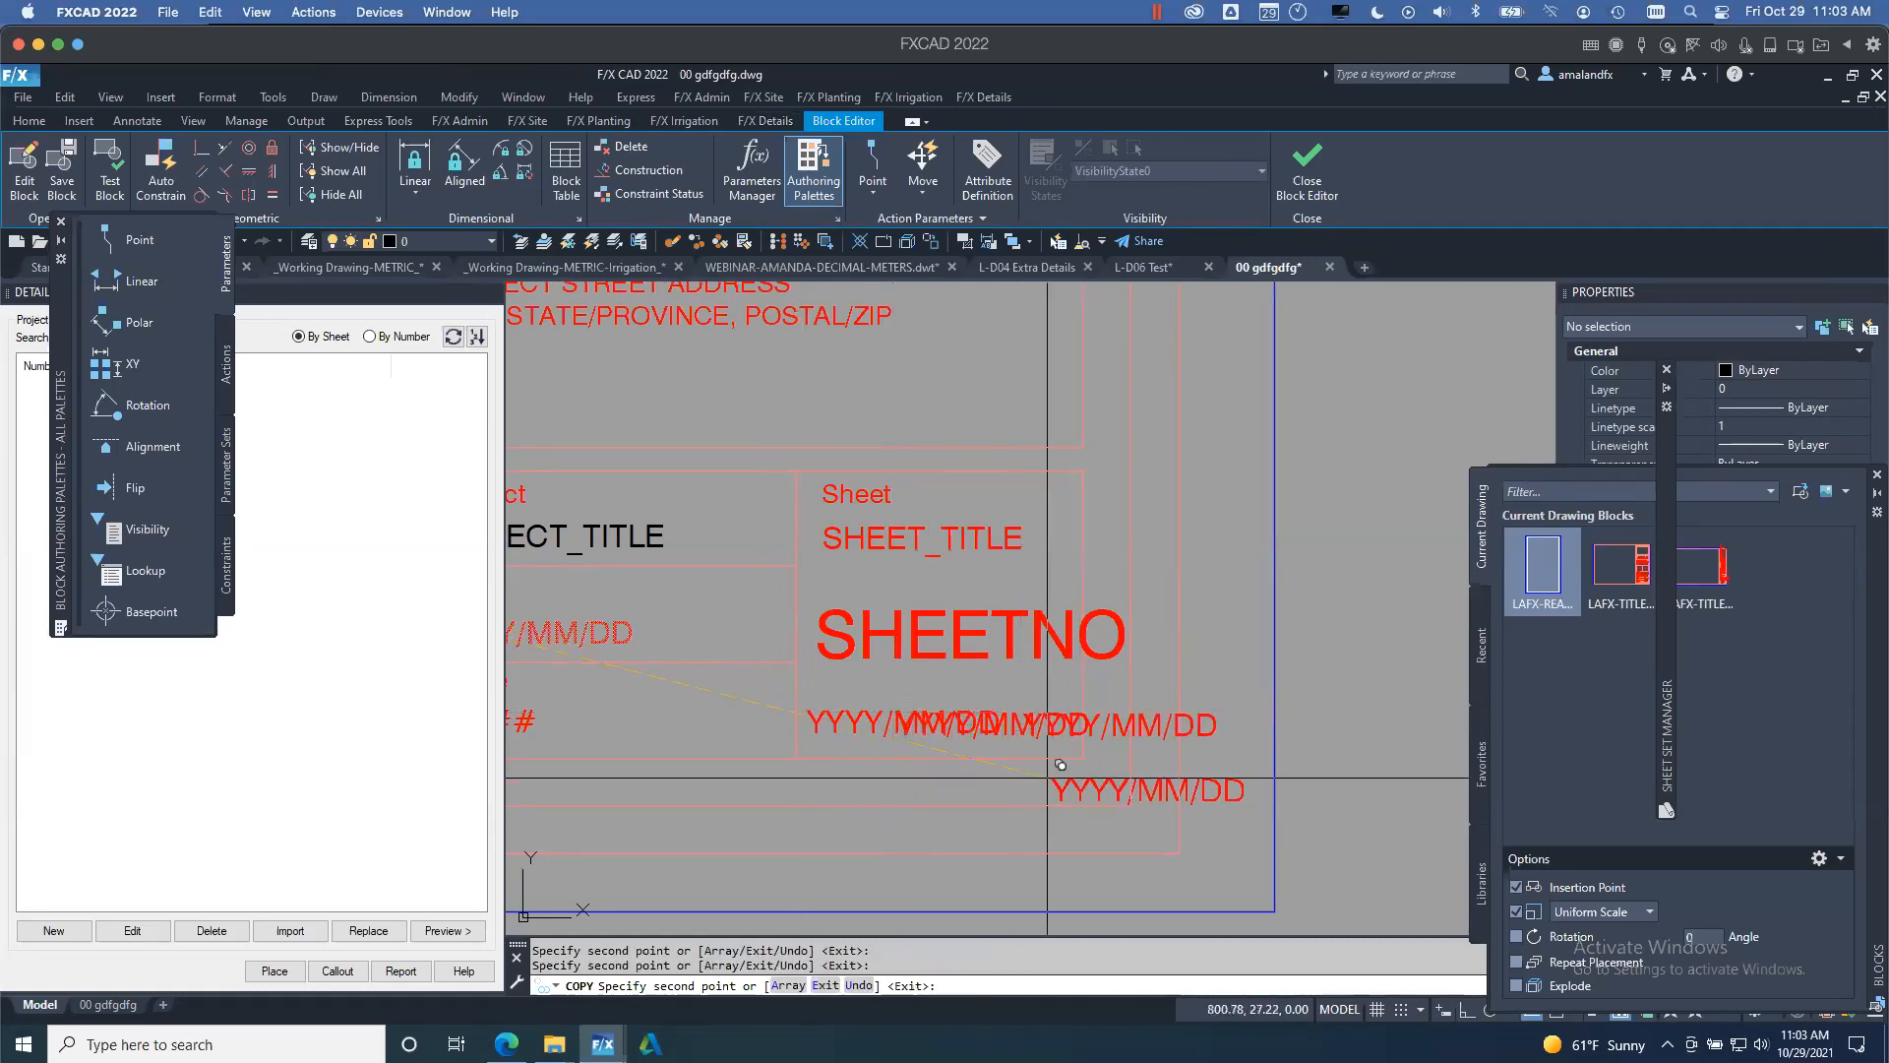
key("Return")
left_click(837, 729)
left_click(1051, 745)
left_click(856, 689)
type("x")
key("Return")
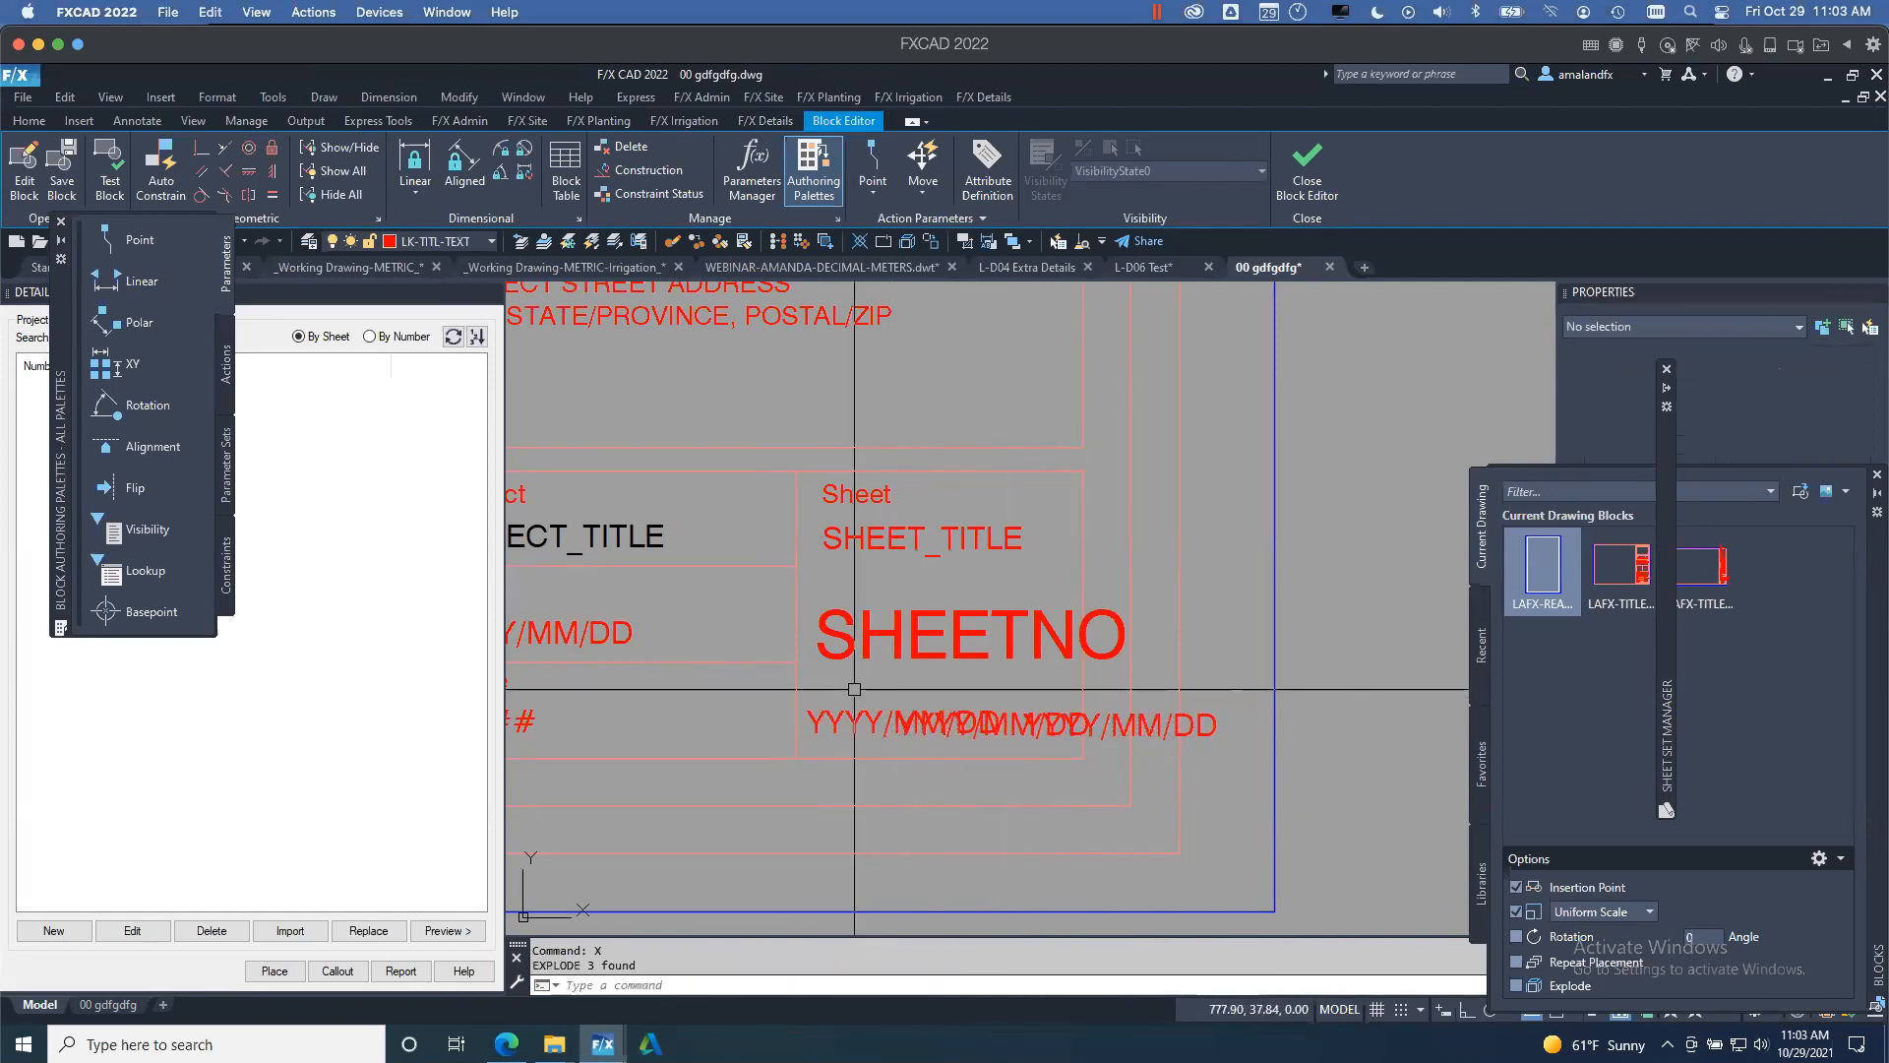
- Change the three YYYY/MM/DD texts below SHEETNO to read ##, OF and ##
left_click(857, 717)
double_click(857, 717)
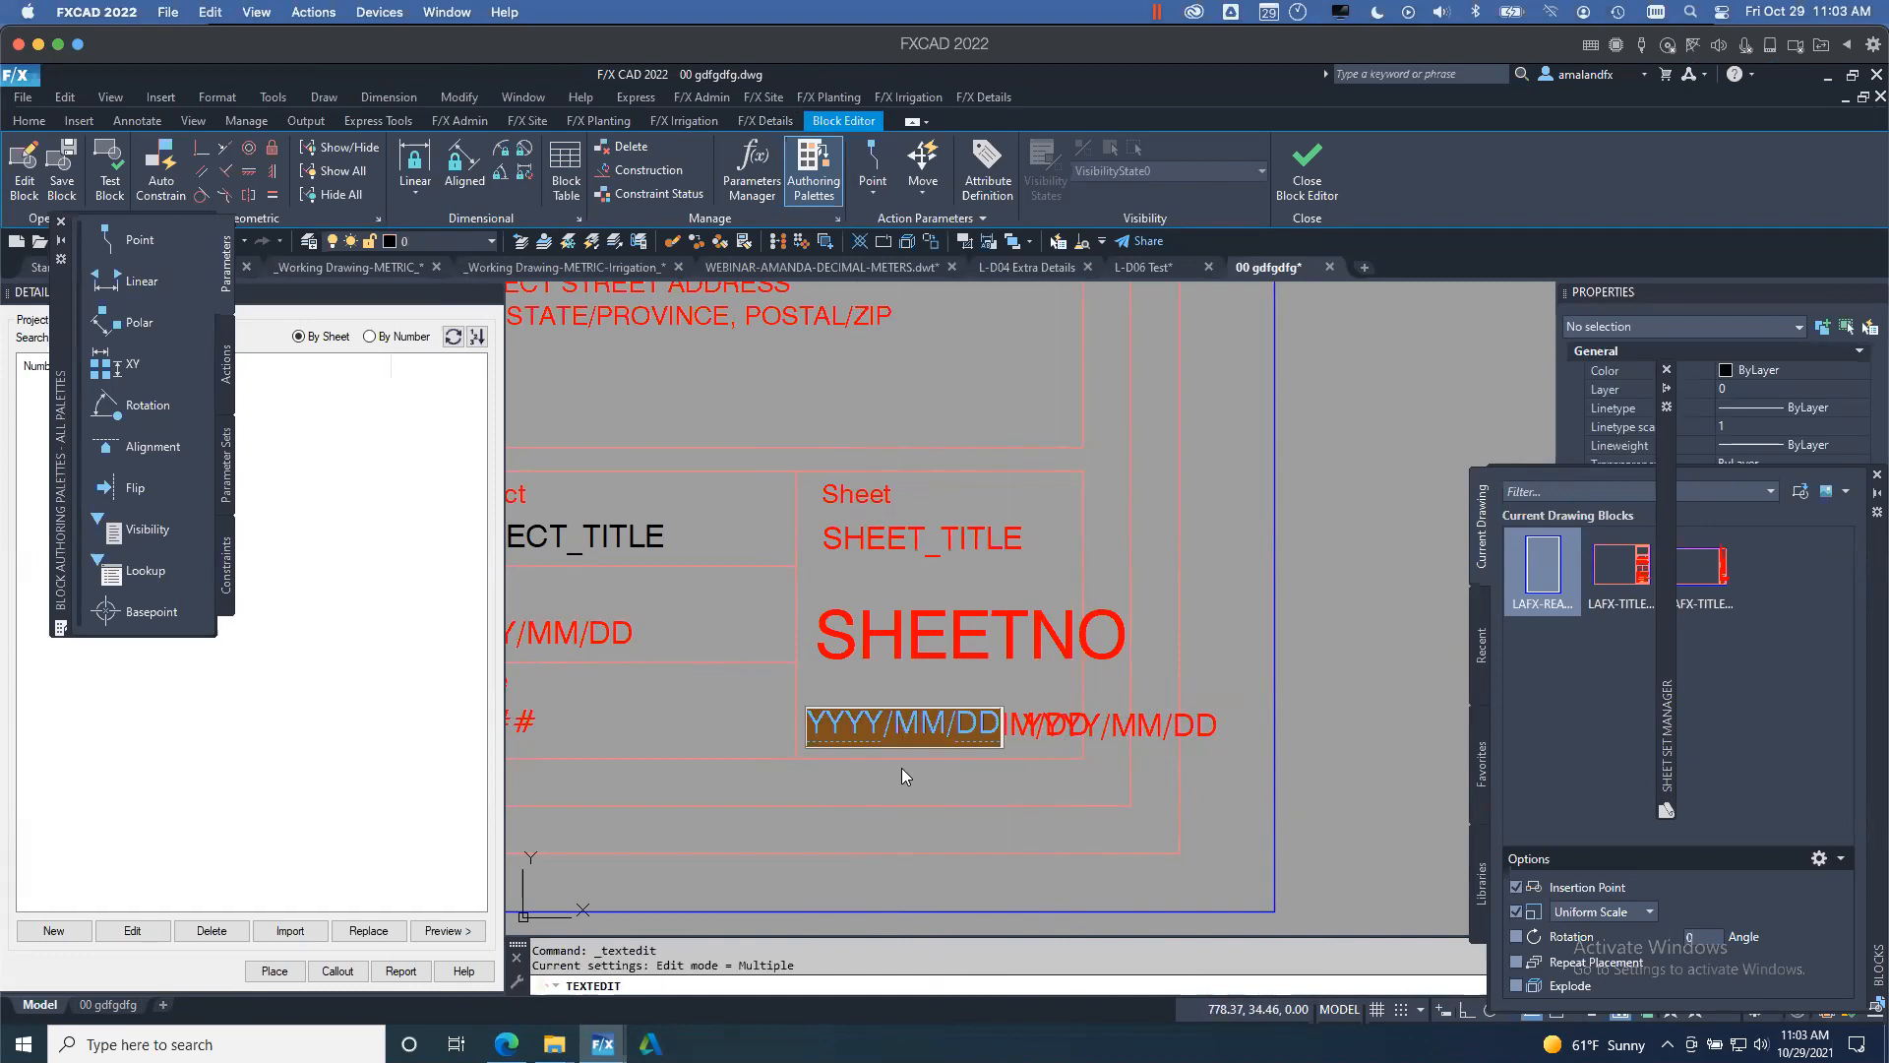
type("##")
key("Return")
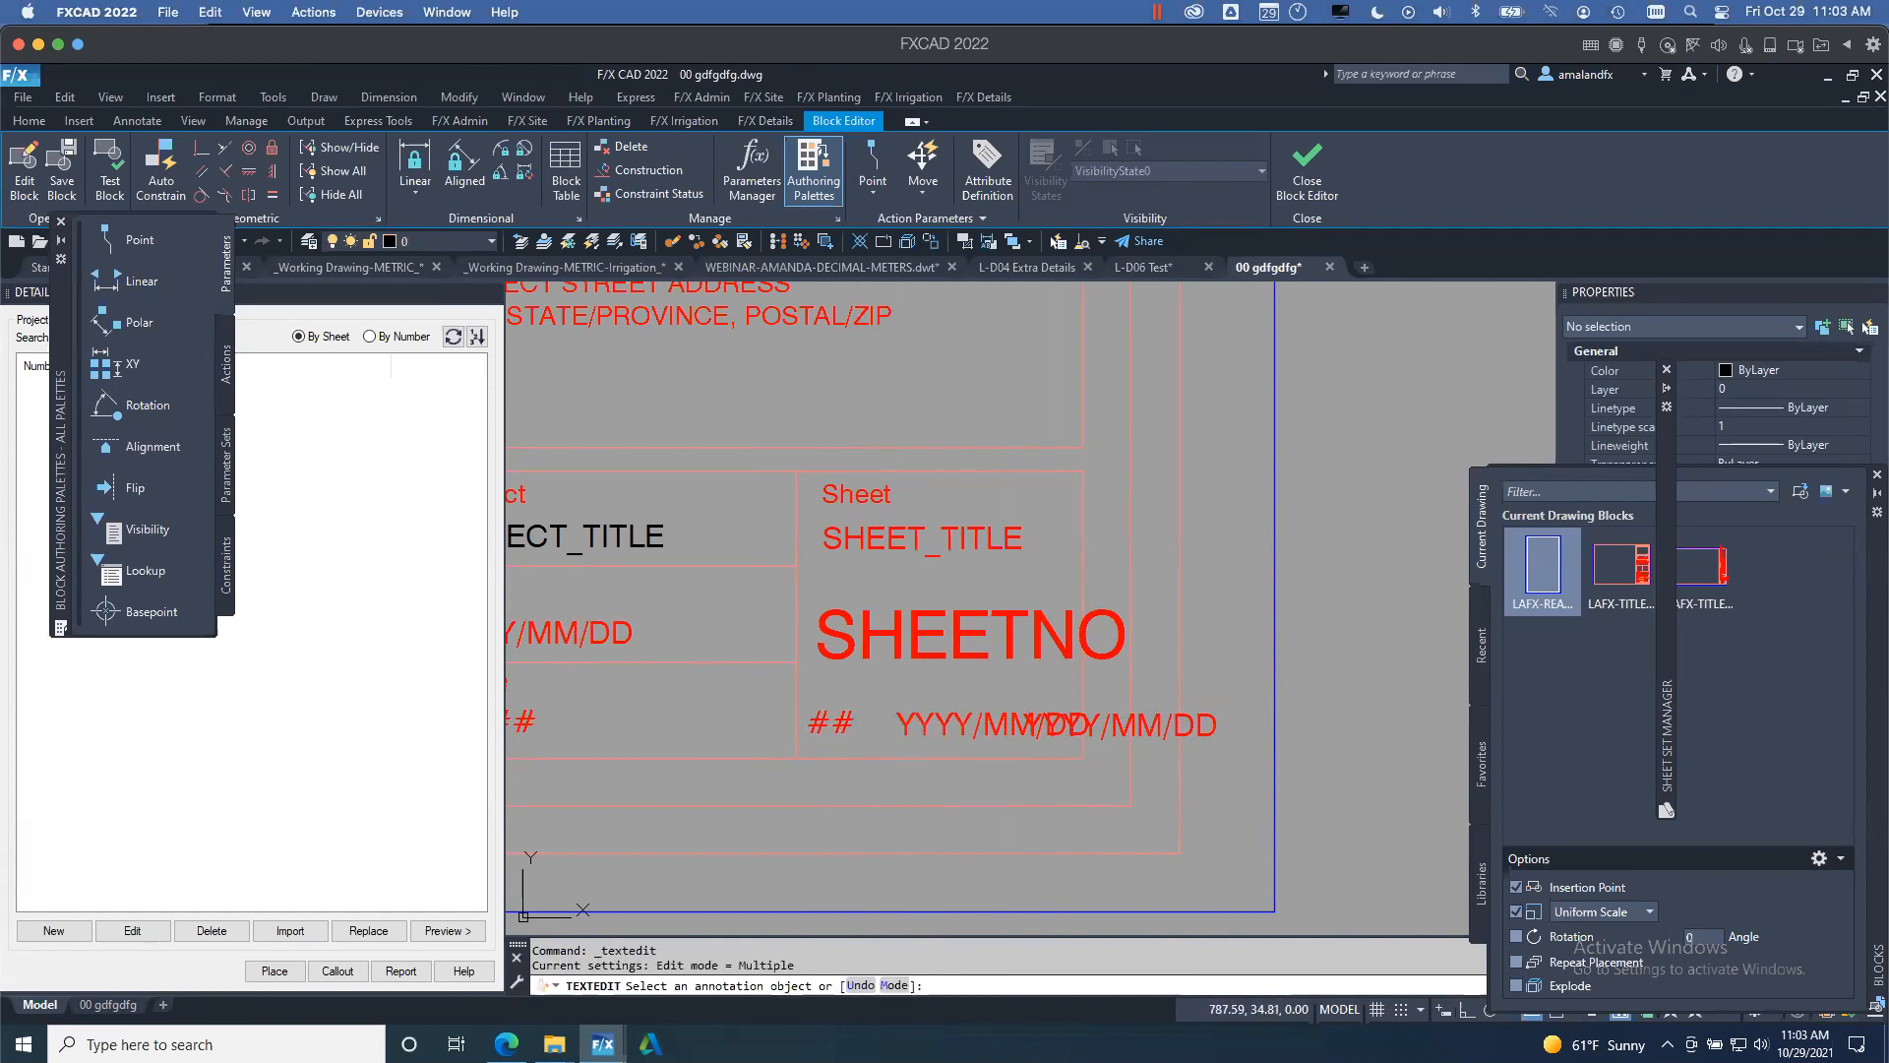
left_click(978, 768)
type("OF")
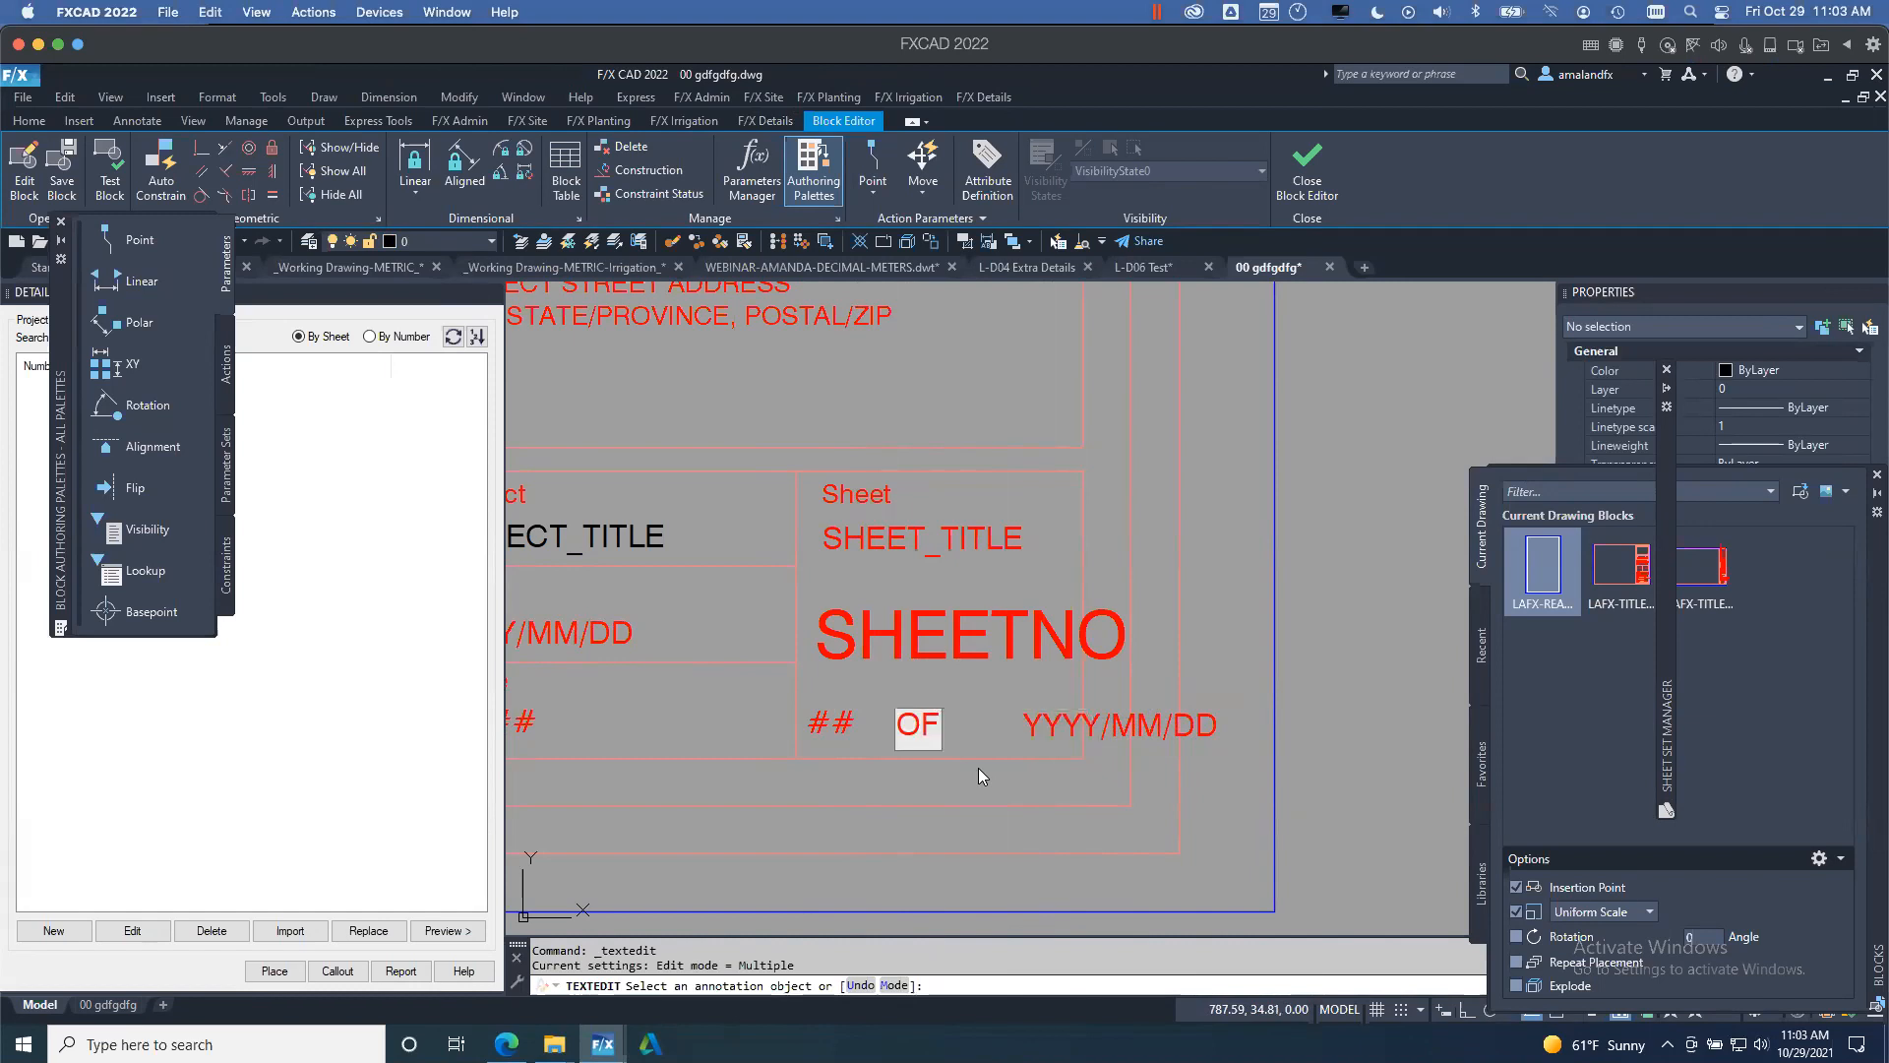
key("Return")
left_click(1055, 728)
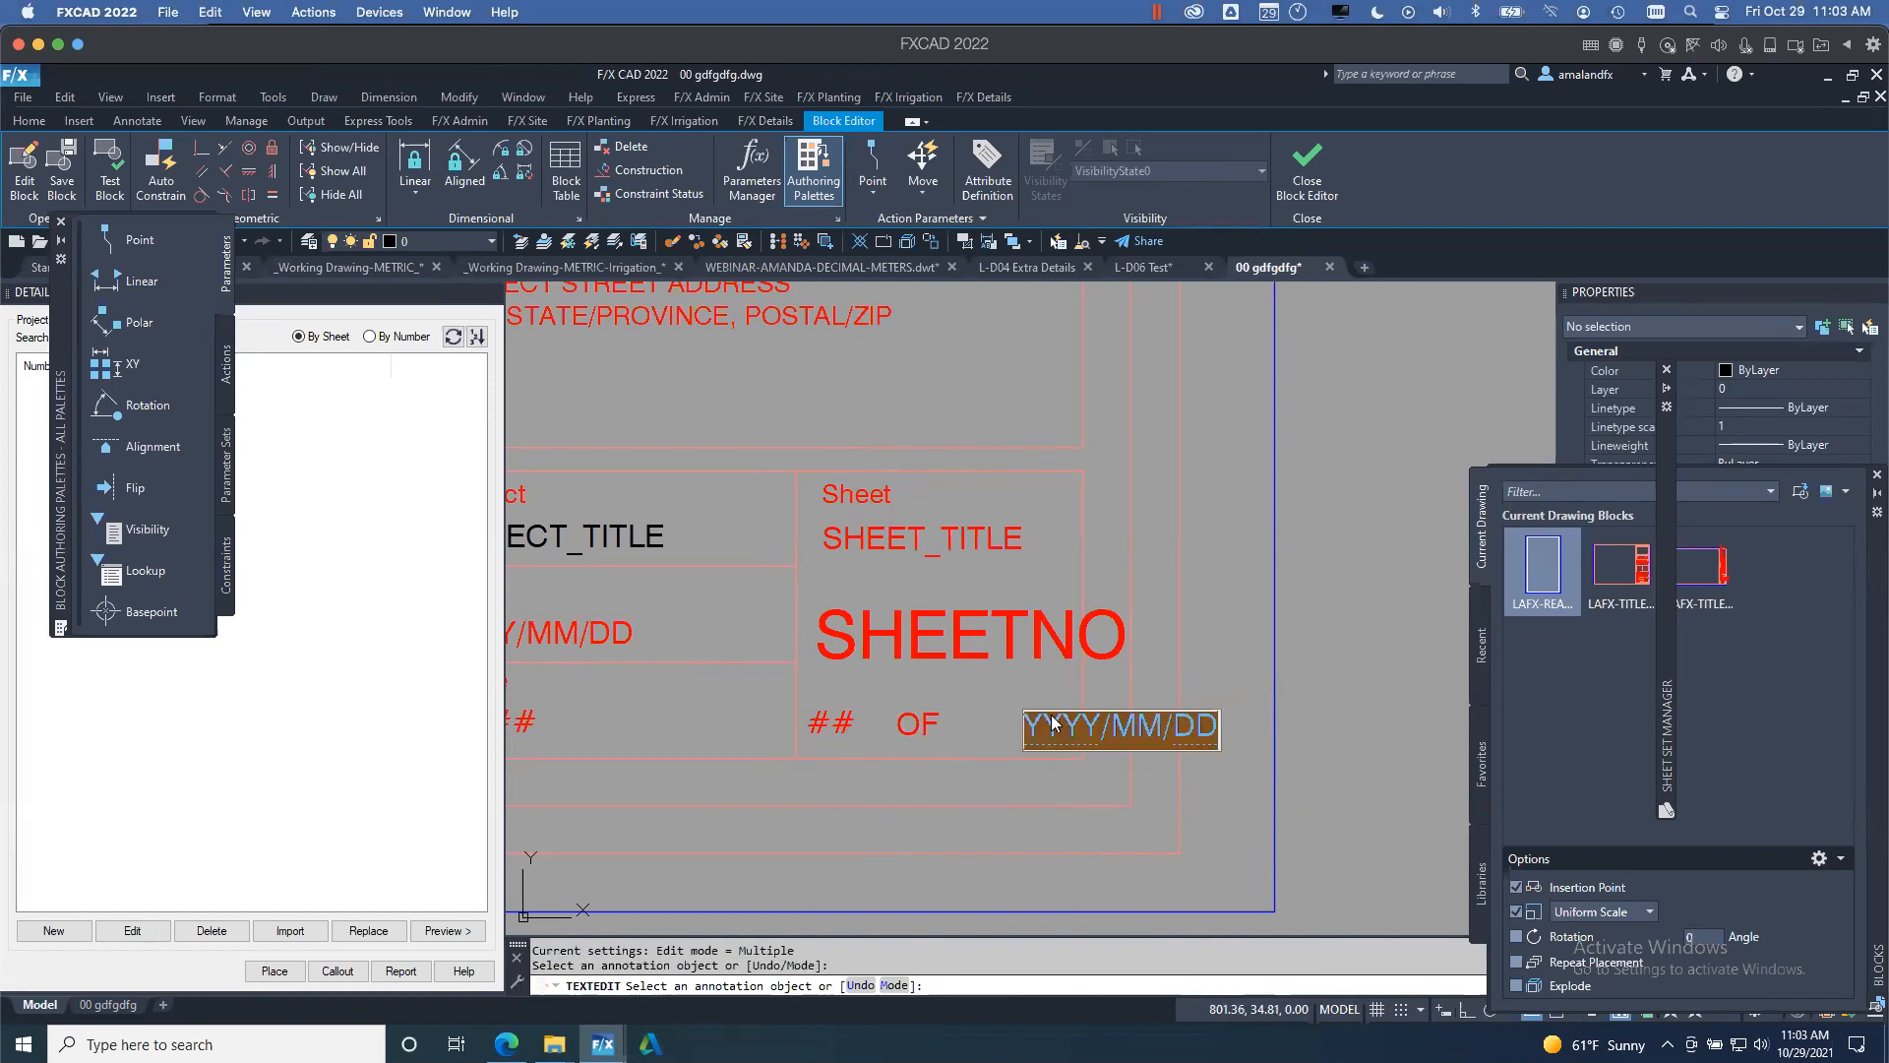
type("##")
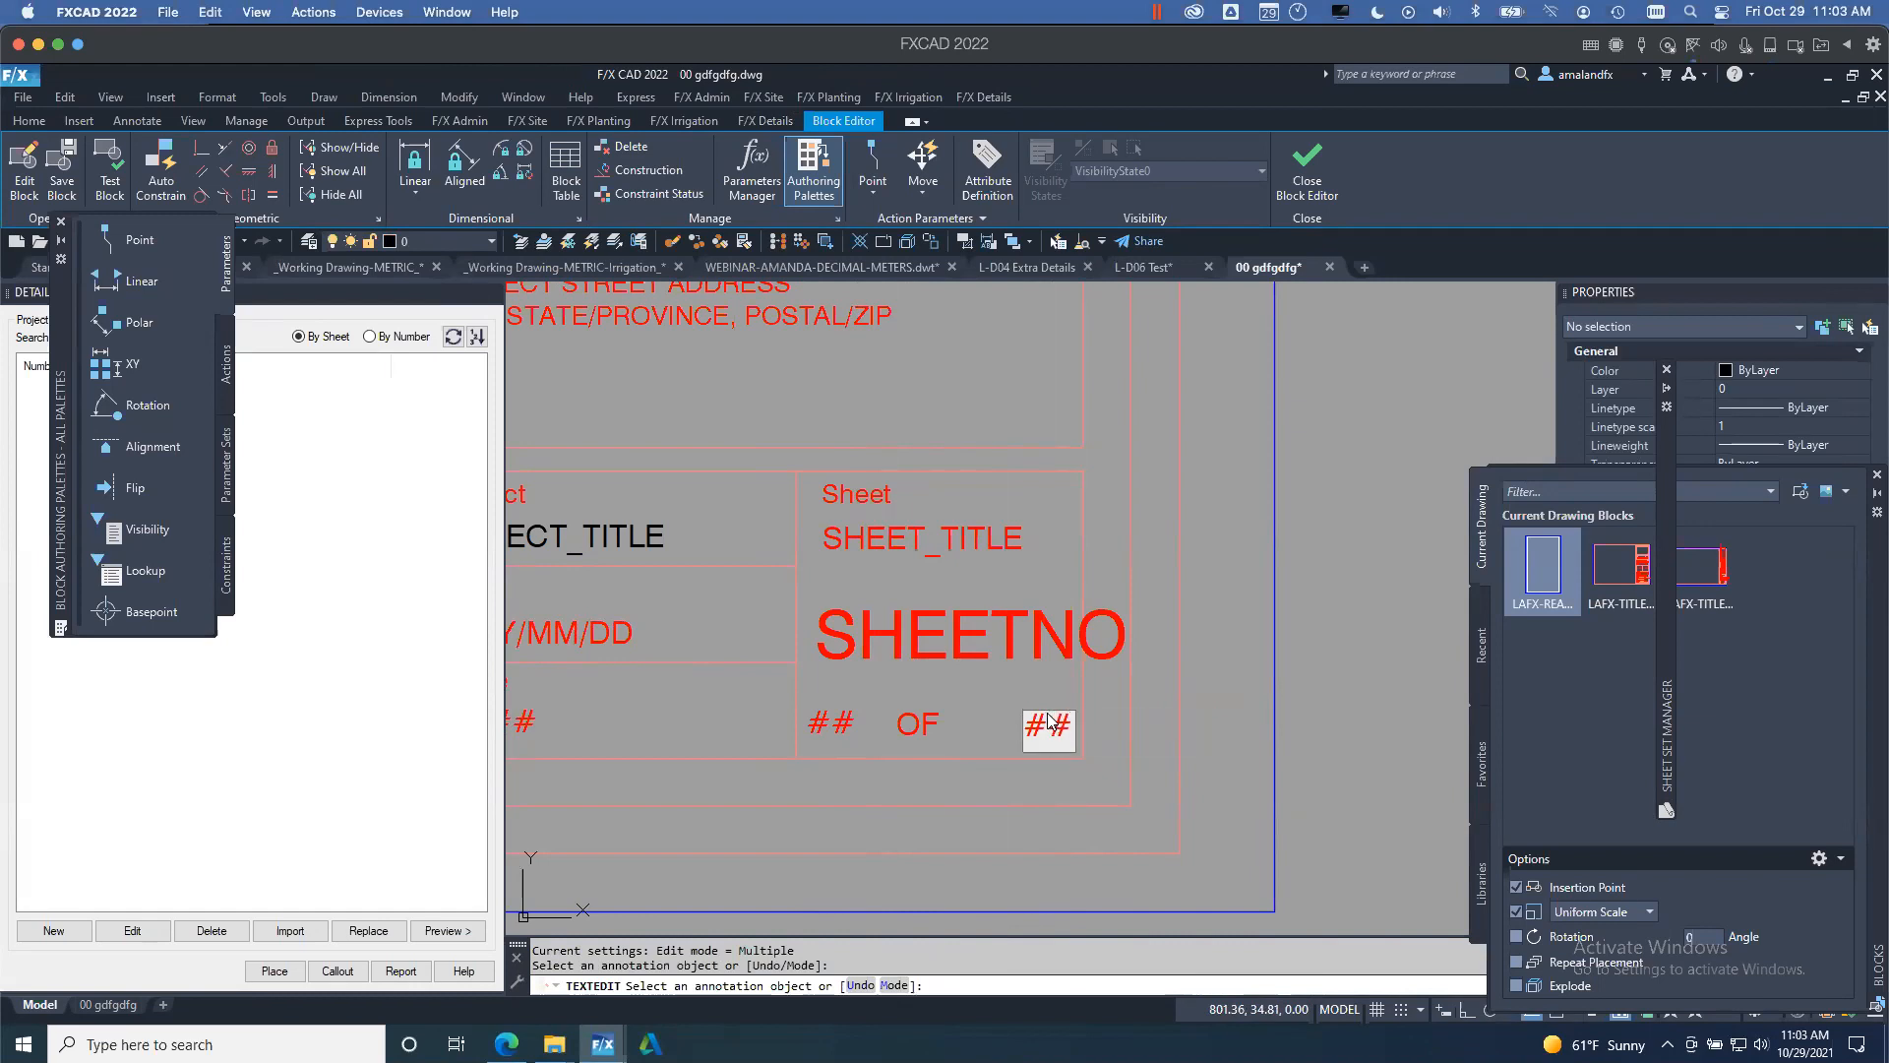
key("Return")
key("Return")
- Move the ## text that follows OF closer to the word OF, keeping it inside the Sheet cell
left_click(1024, 734)
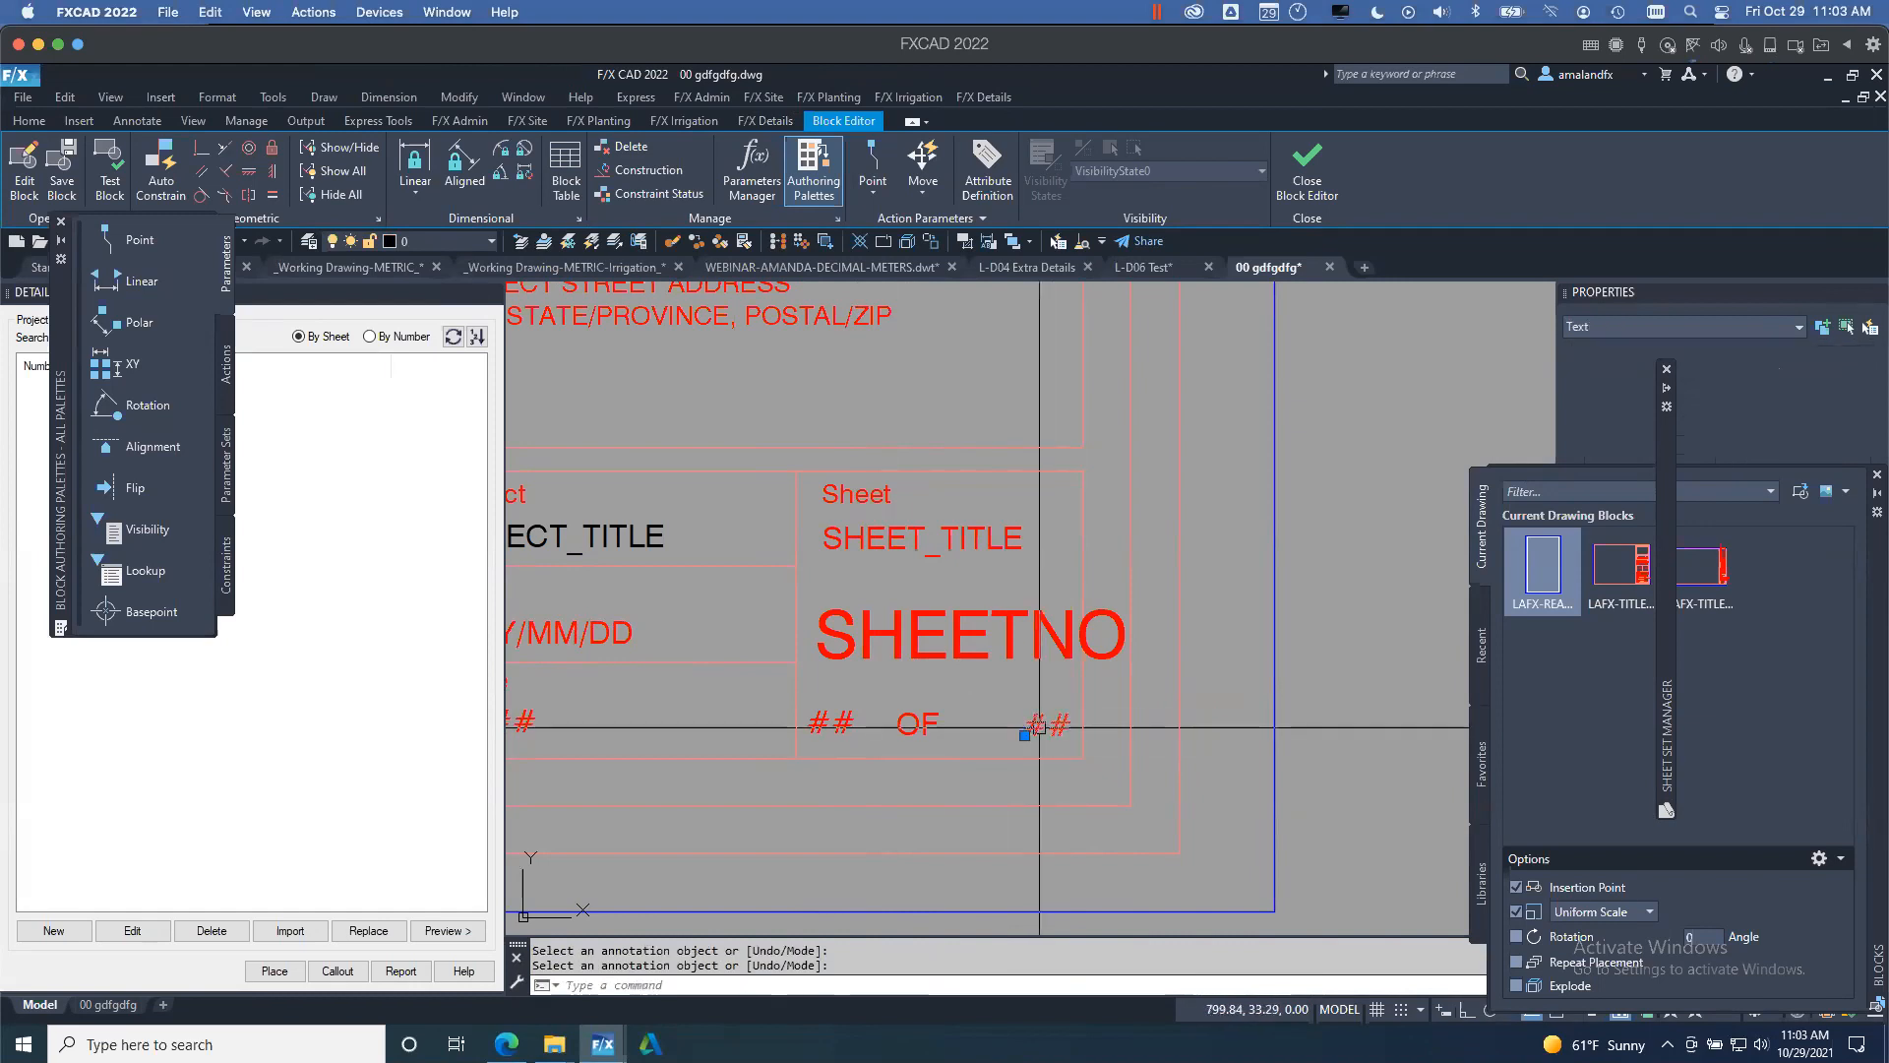
left_click(1024, 735)
left_click(997, 735)
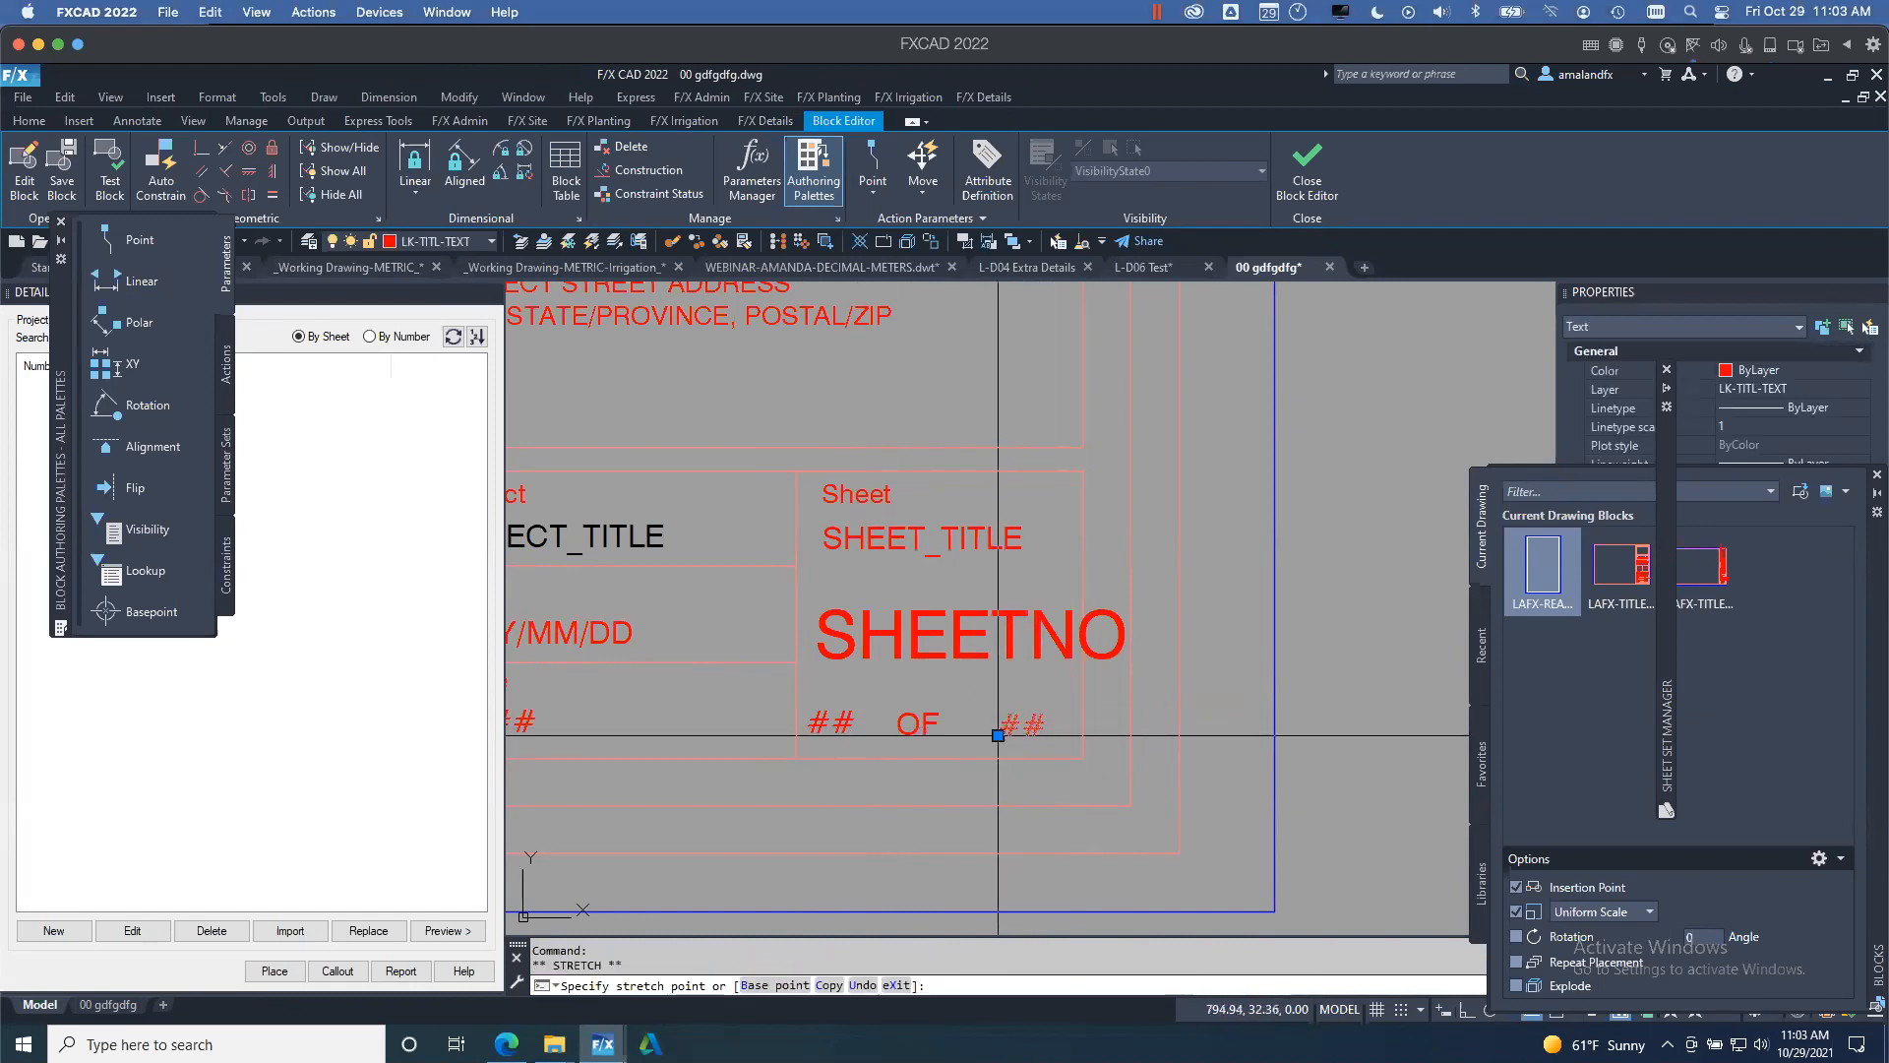
key("Escape")
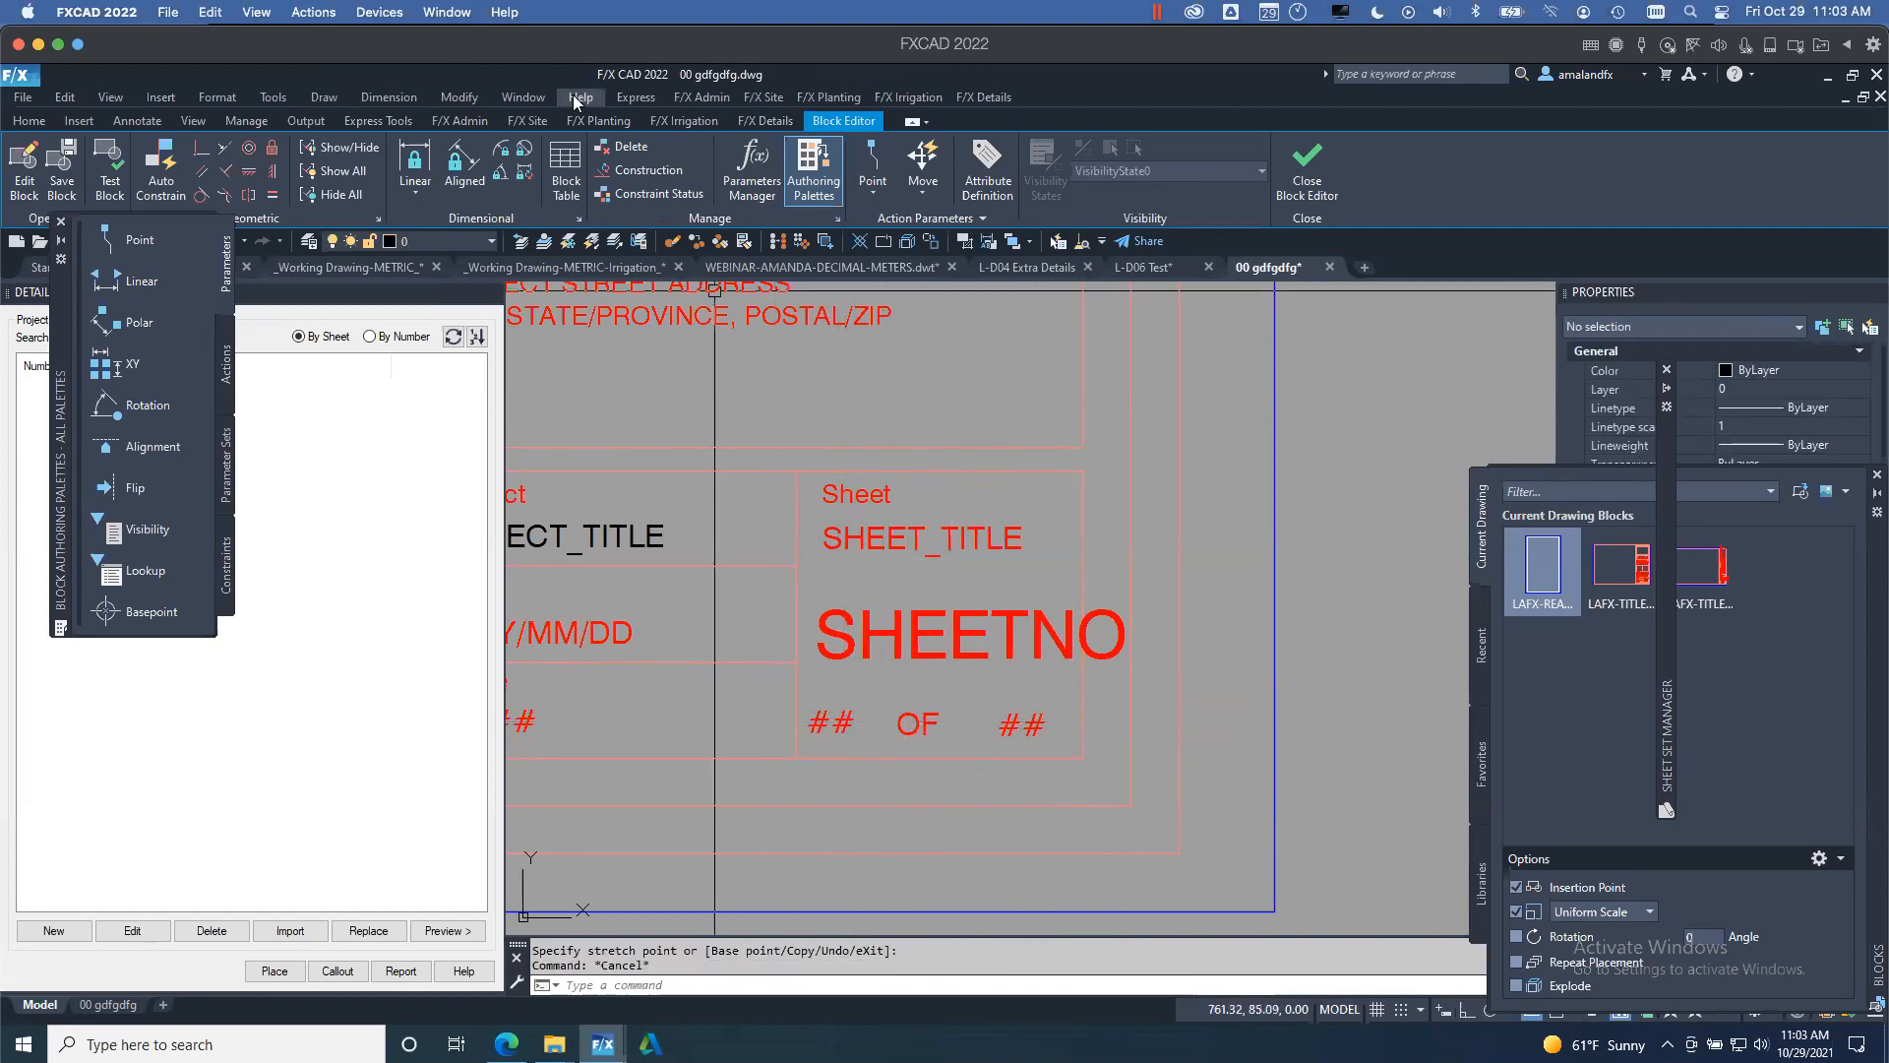
- Convert the ## text before OF into an attribute definition with the F/X Site text tools, leaving its default tag and prompt
left_click(527, 121)
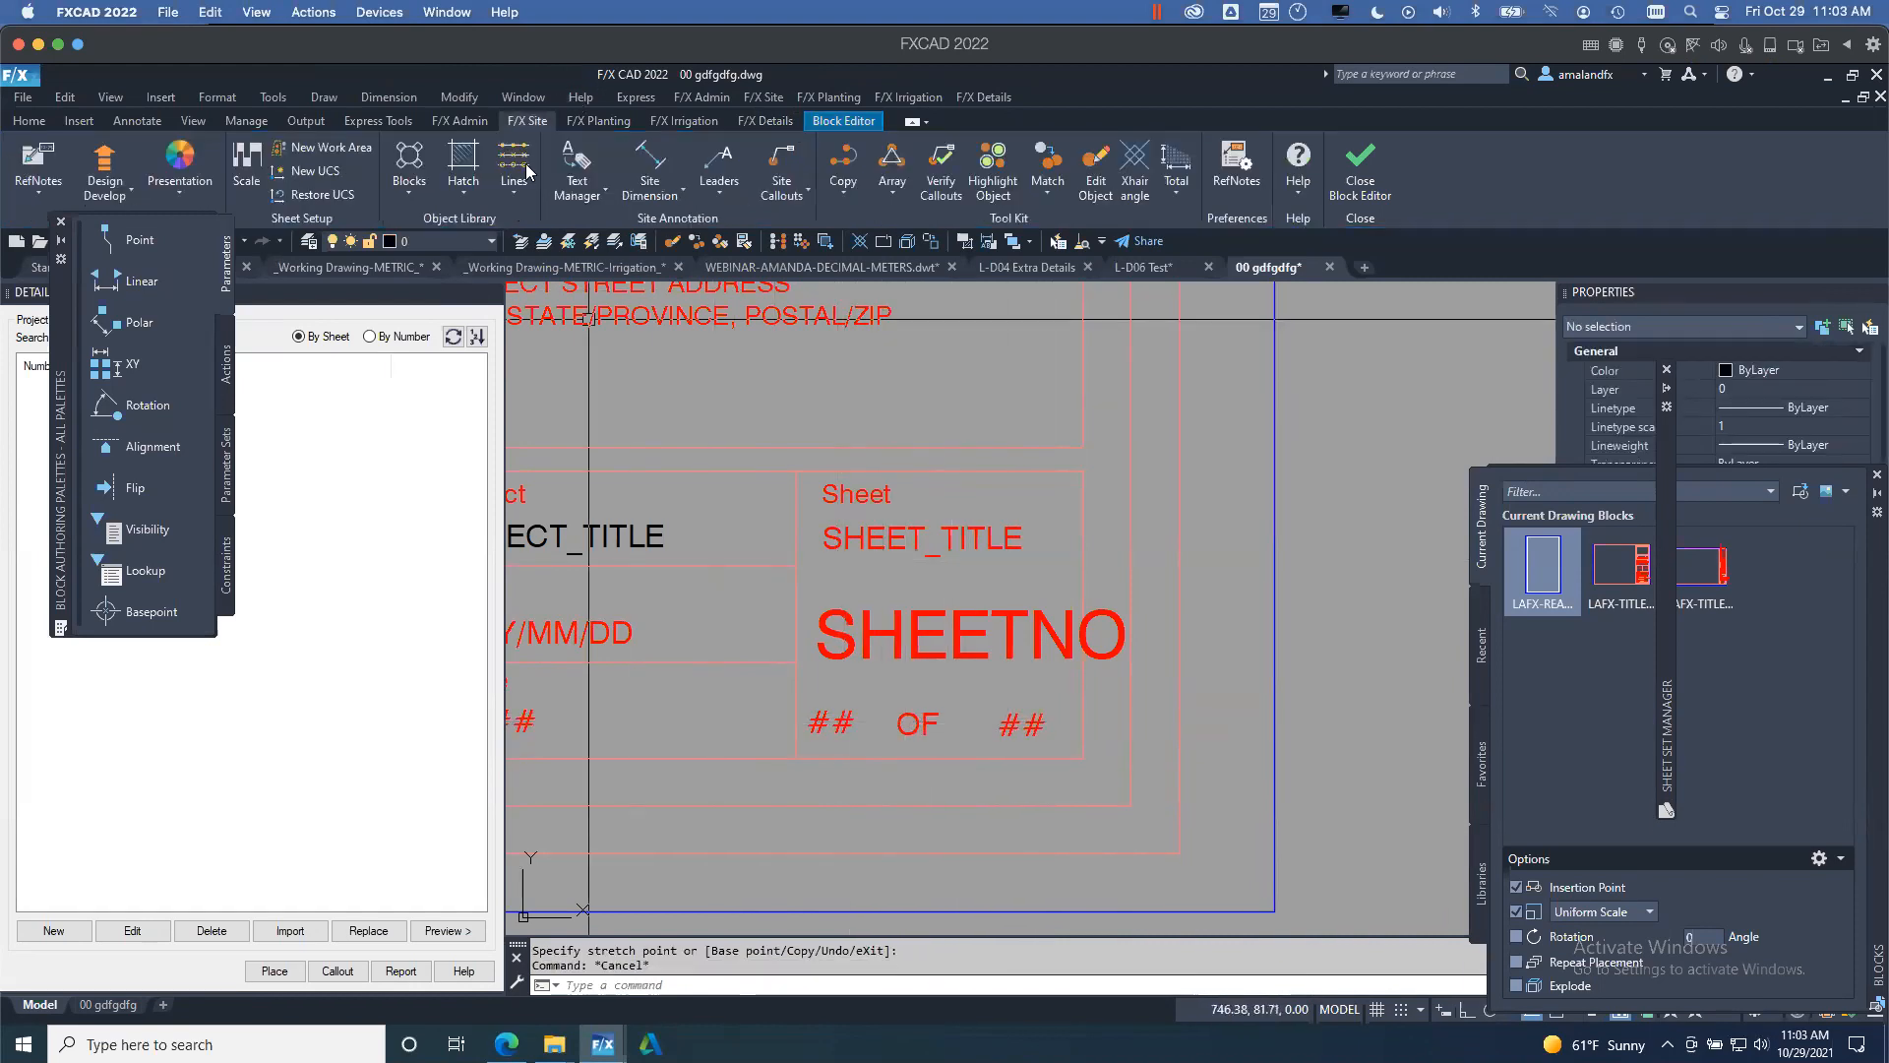
left_click(579, 160)
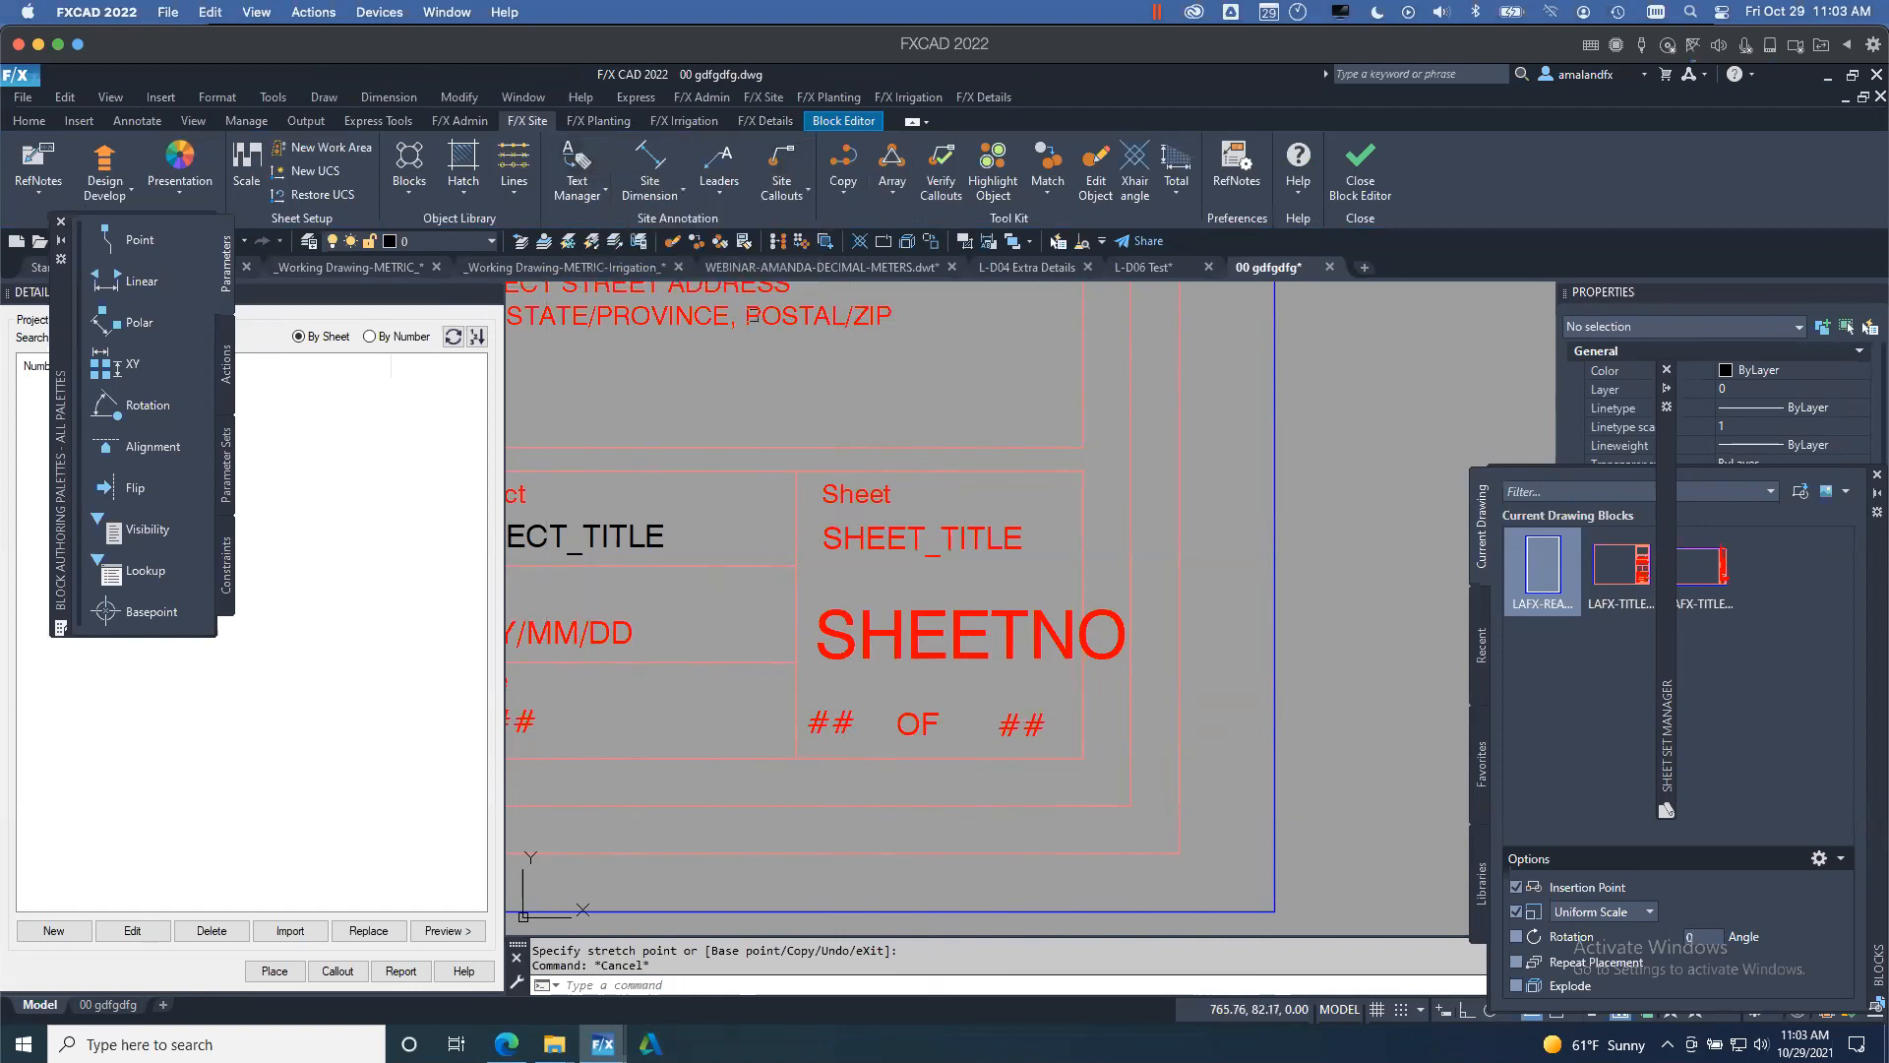
left_click(852, 716)
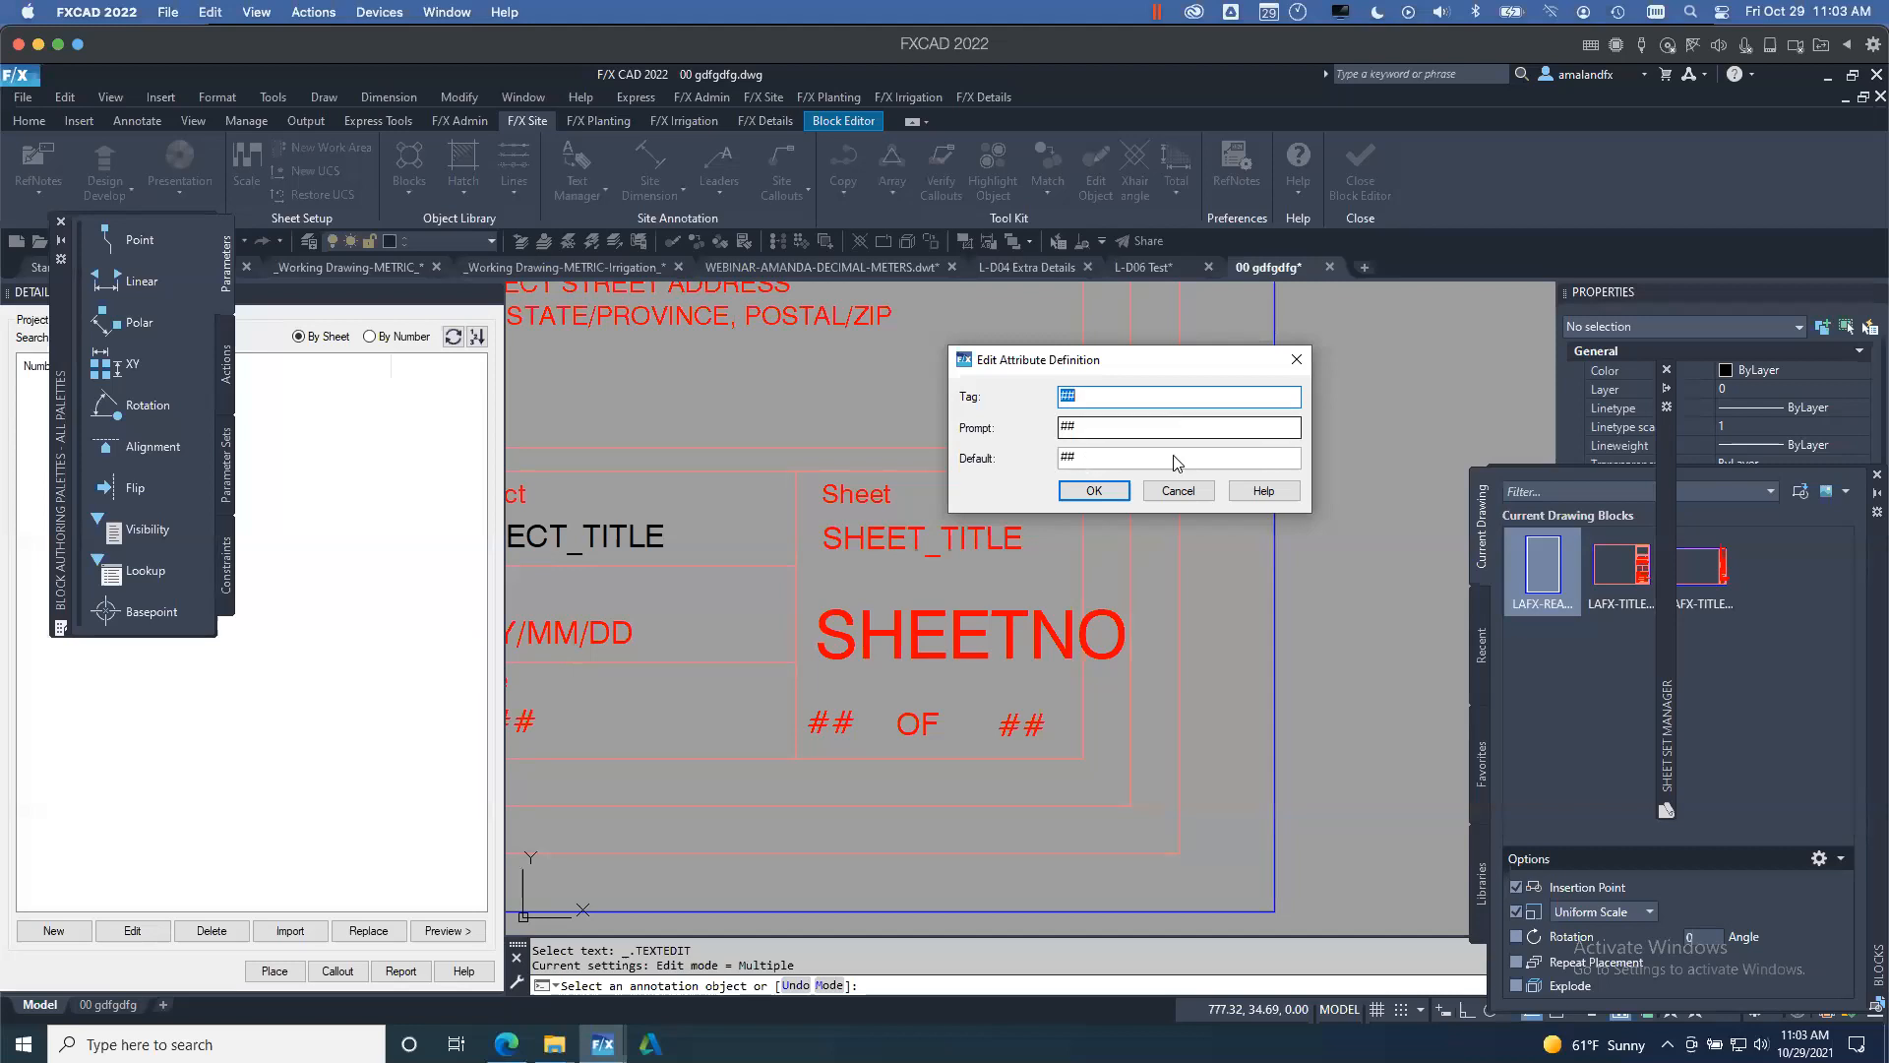
left_click(1190, 497)
key("Escape")
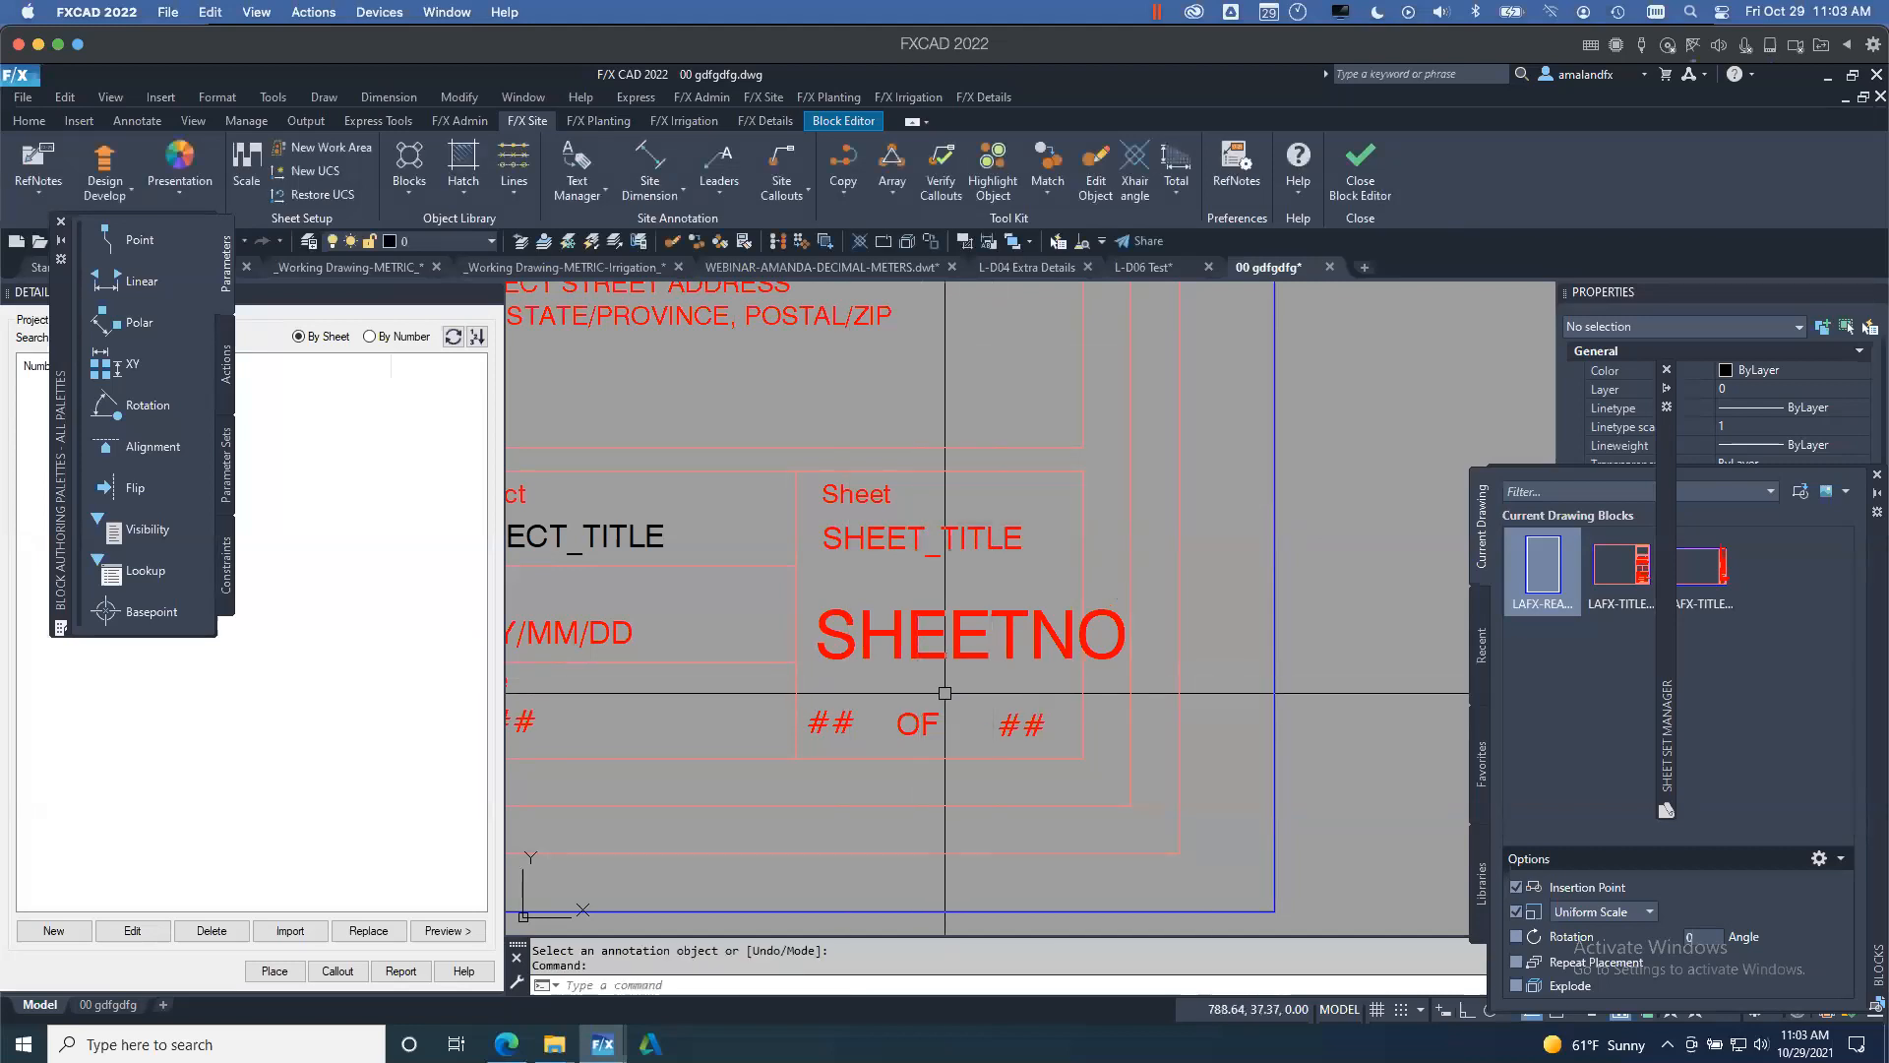
left_click(838, 726)
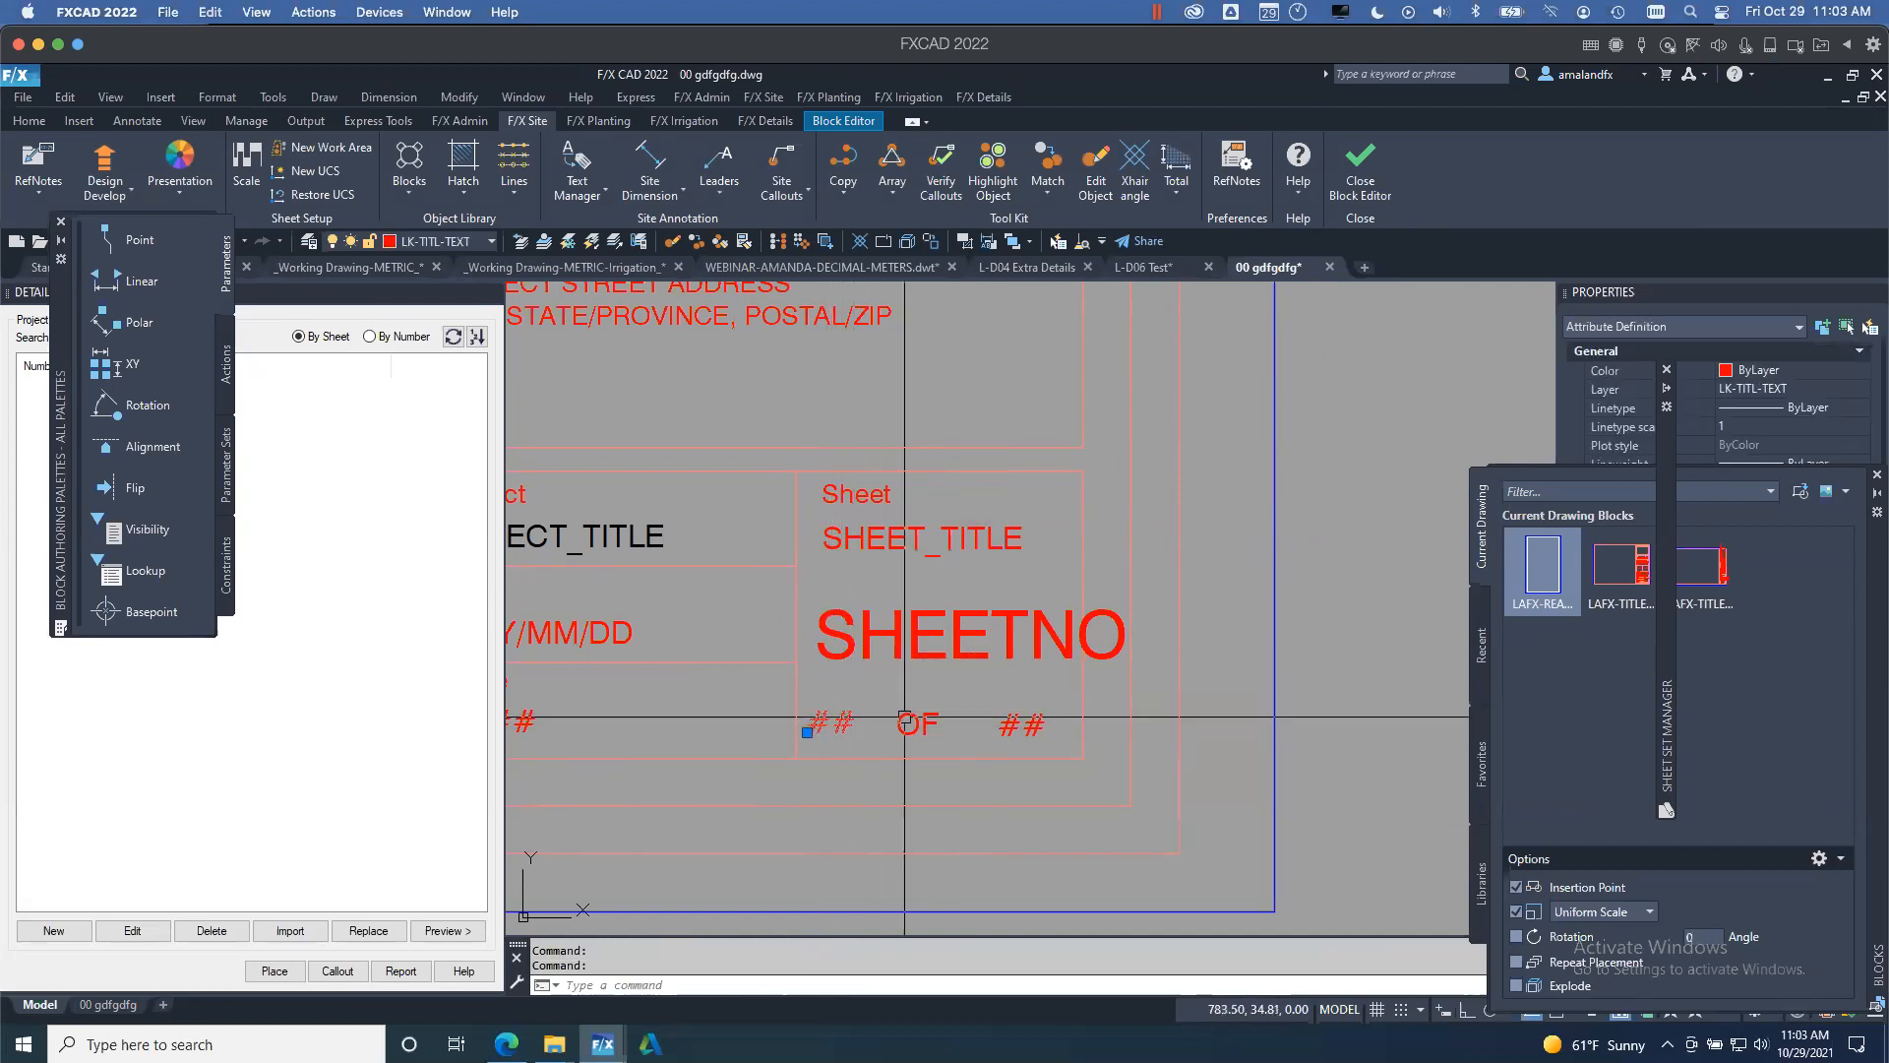
key("Escape")
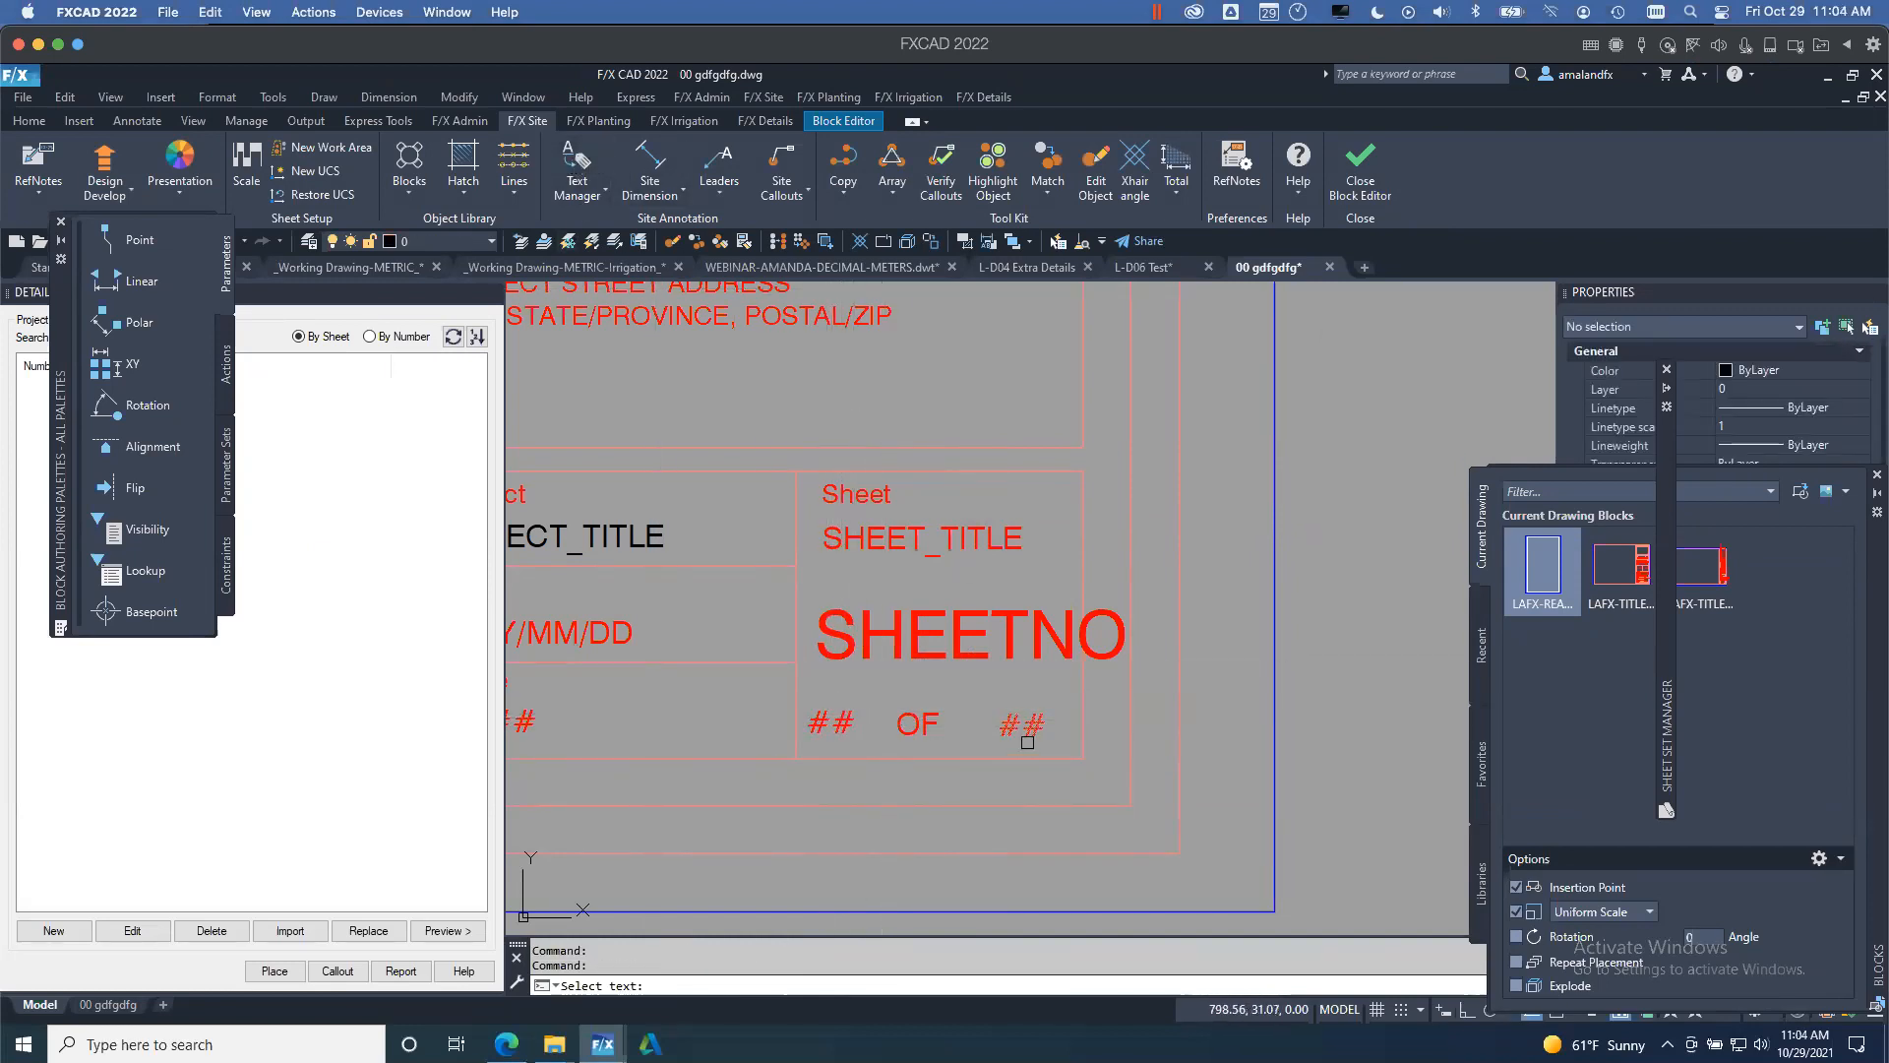
- Convert the ## text after OF into an attribute definition with SheetTotal as both tag and prompt
double_click(1021, 726)
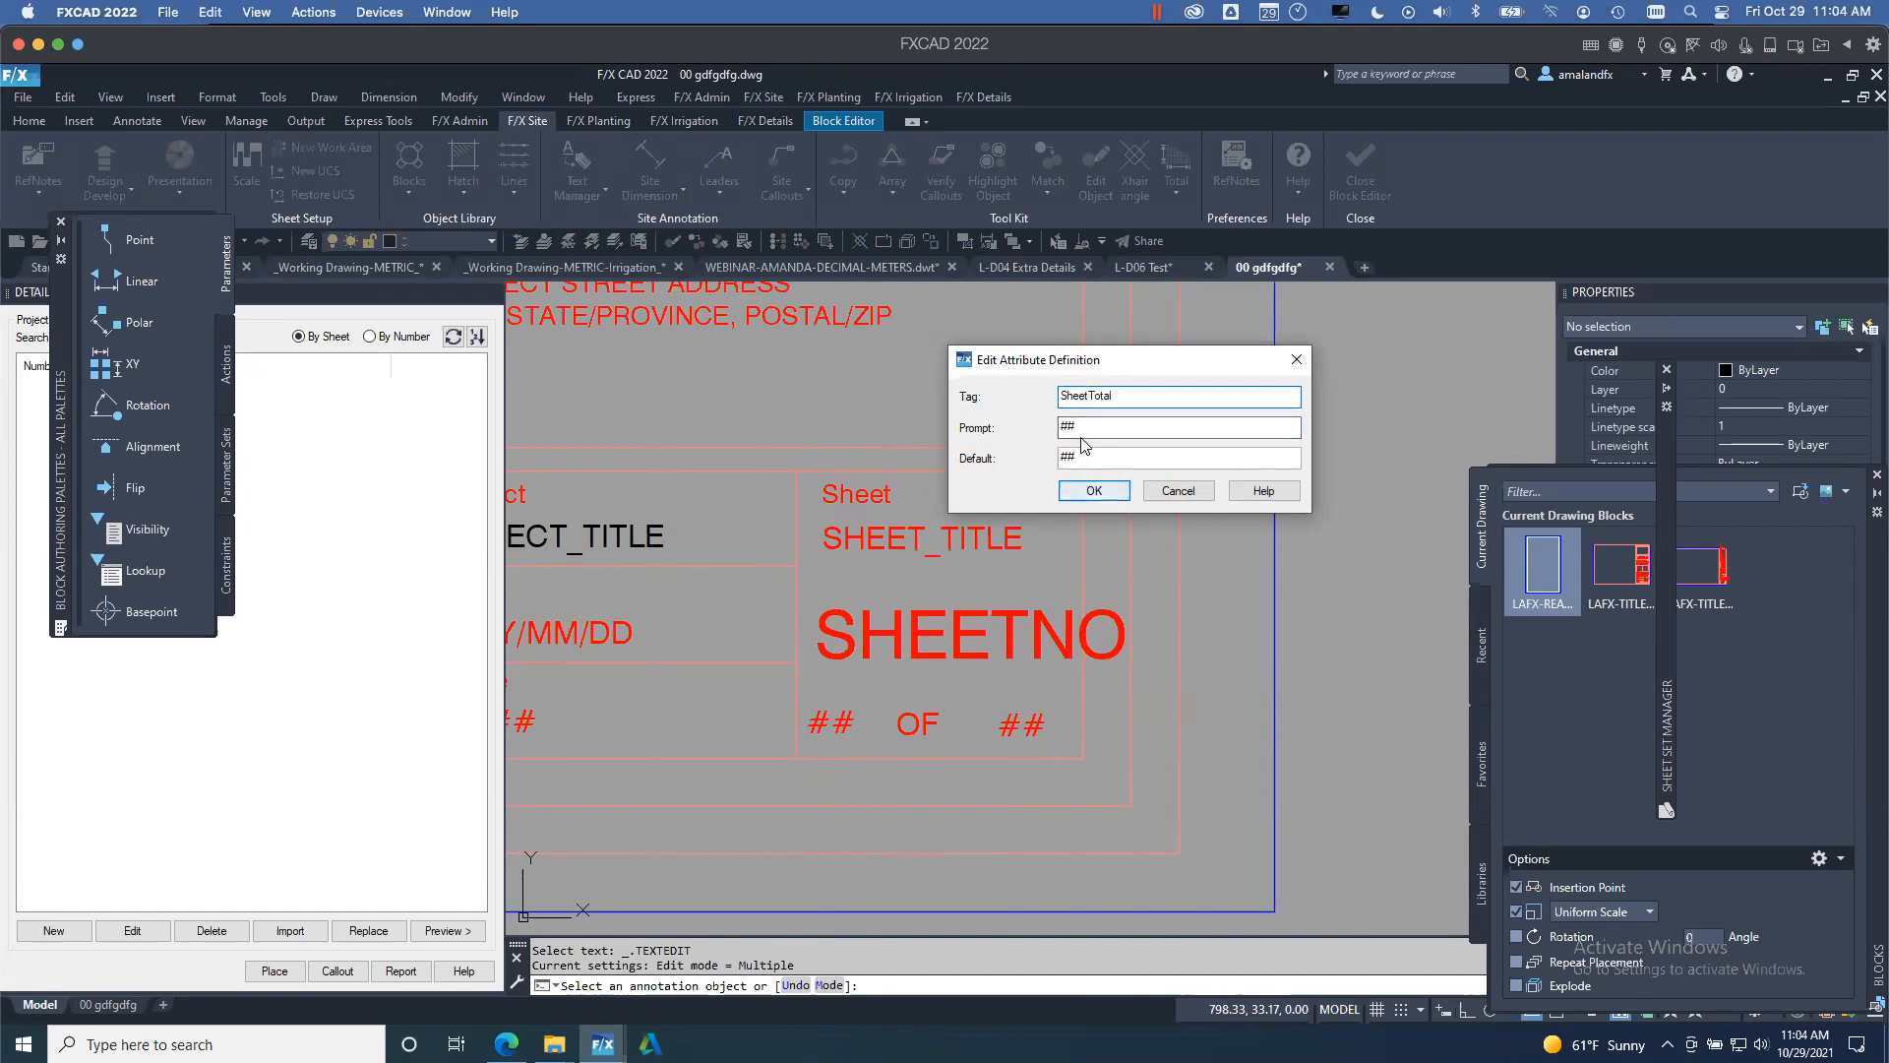
left_click_drag(1135, 387, 1005, 390)
key("ctrl+c")
key("Tab")
key("ctrl+v")
left_click(1092, 489)
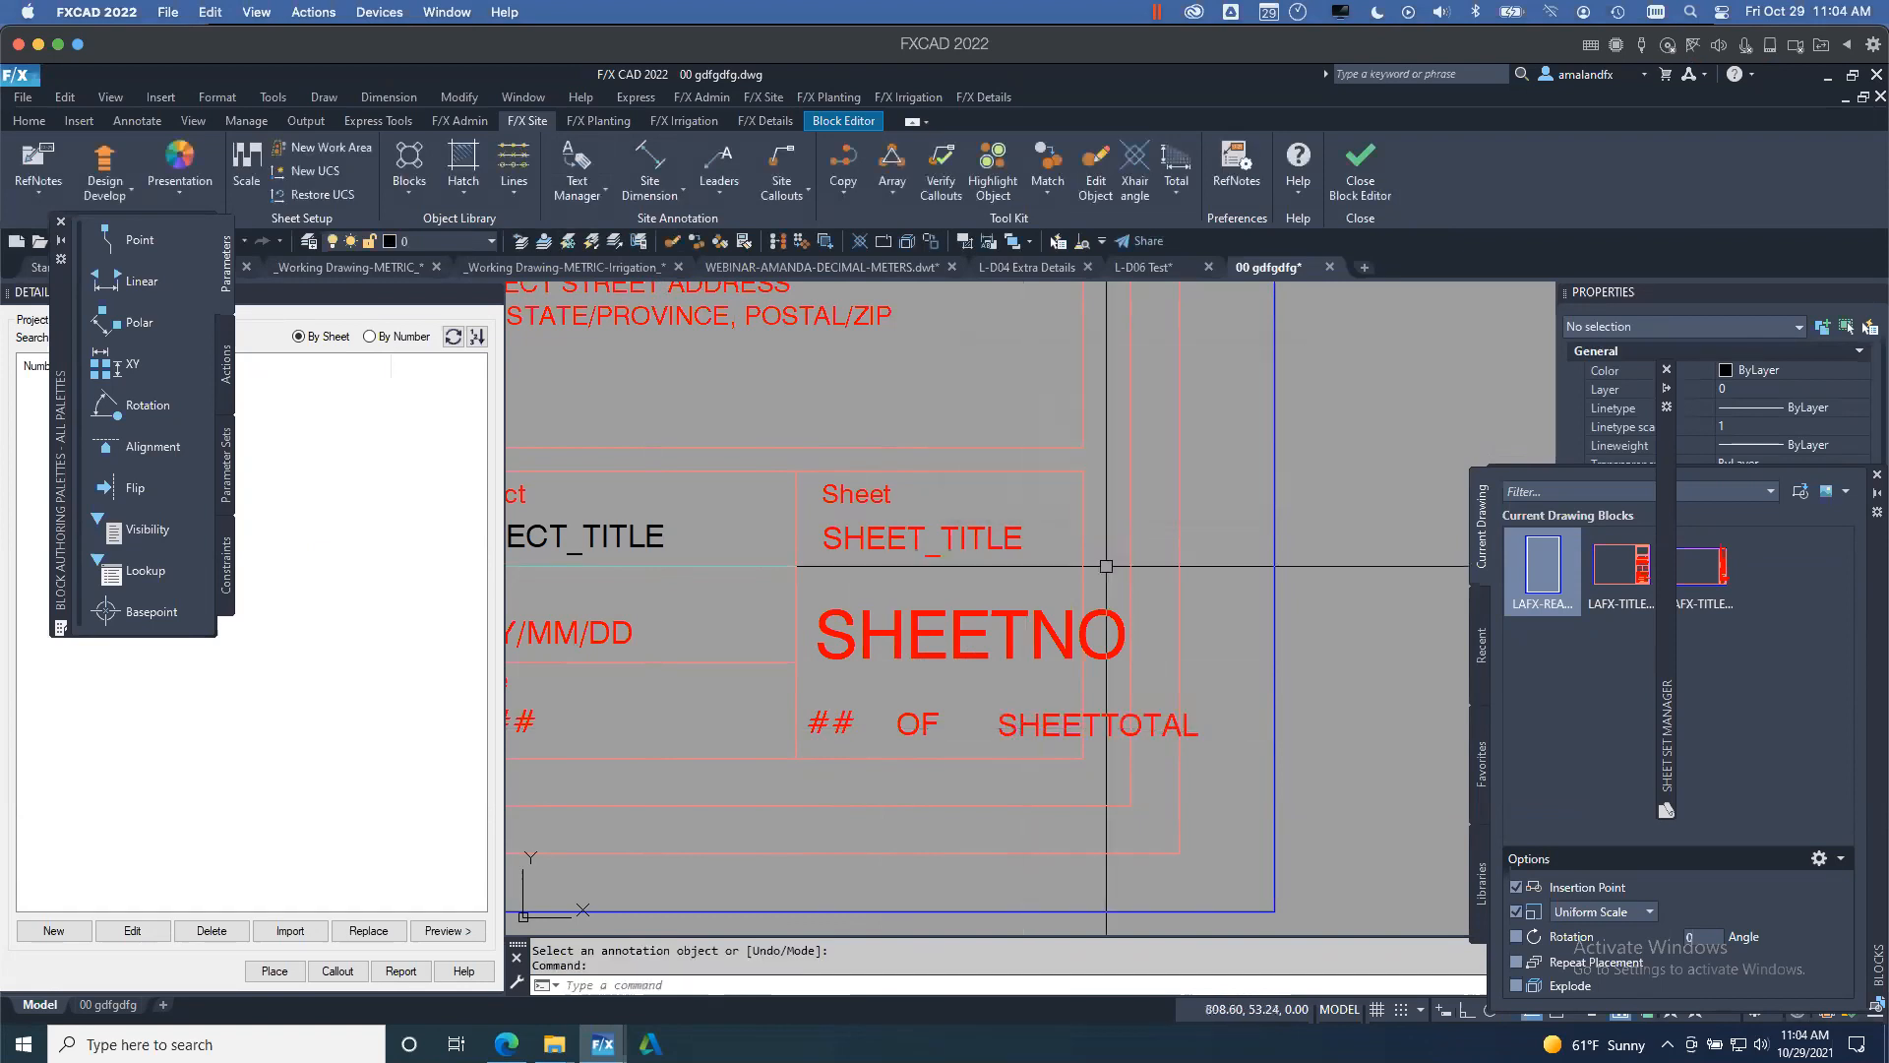
- Set the tag and prompt of the ## attribute before OF to SheetCount
double_click(846, 729)
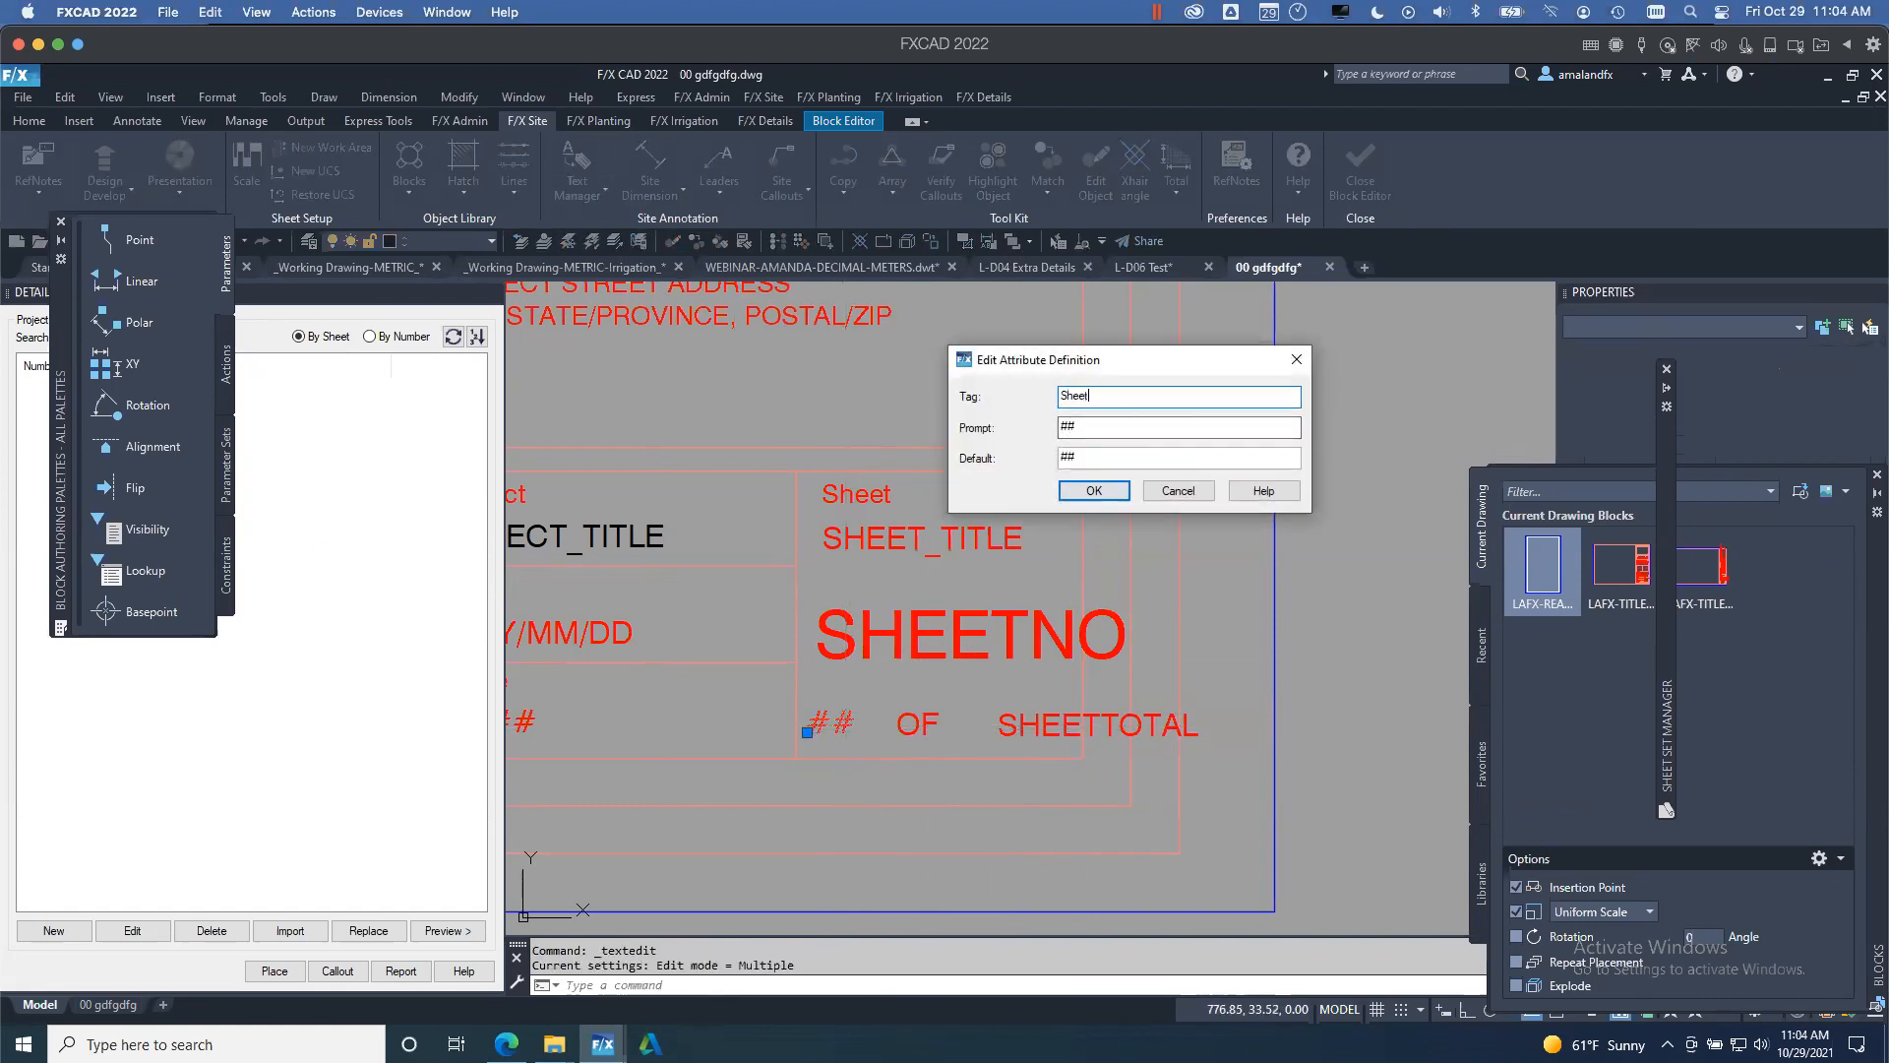
left_click_drag(1141, 399, 1023, 421)
key("ctrl+v")
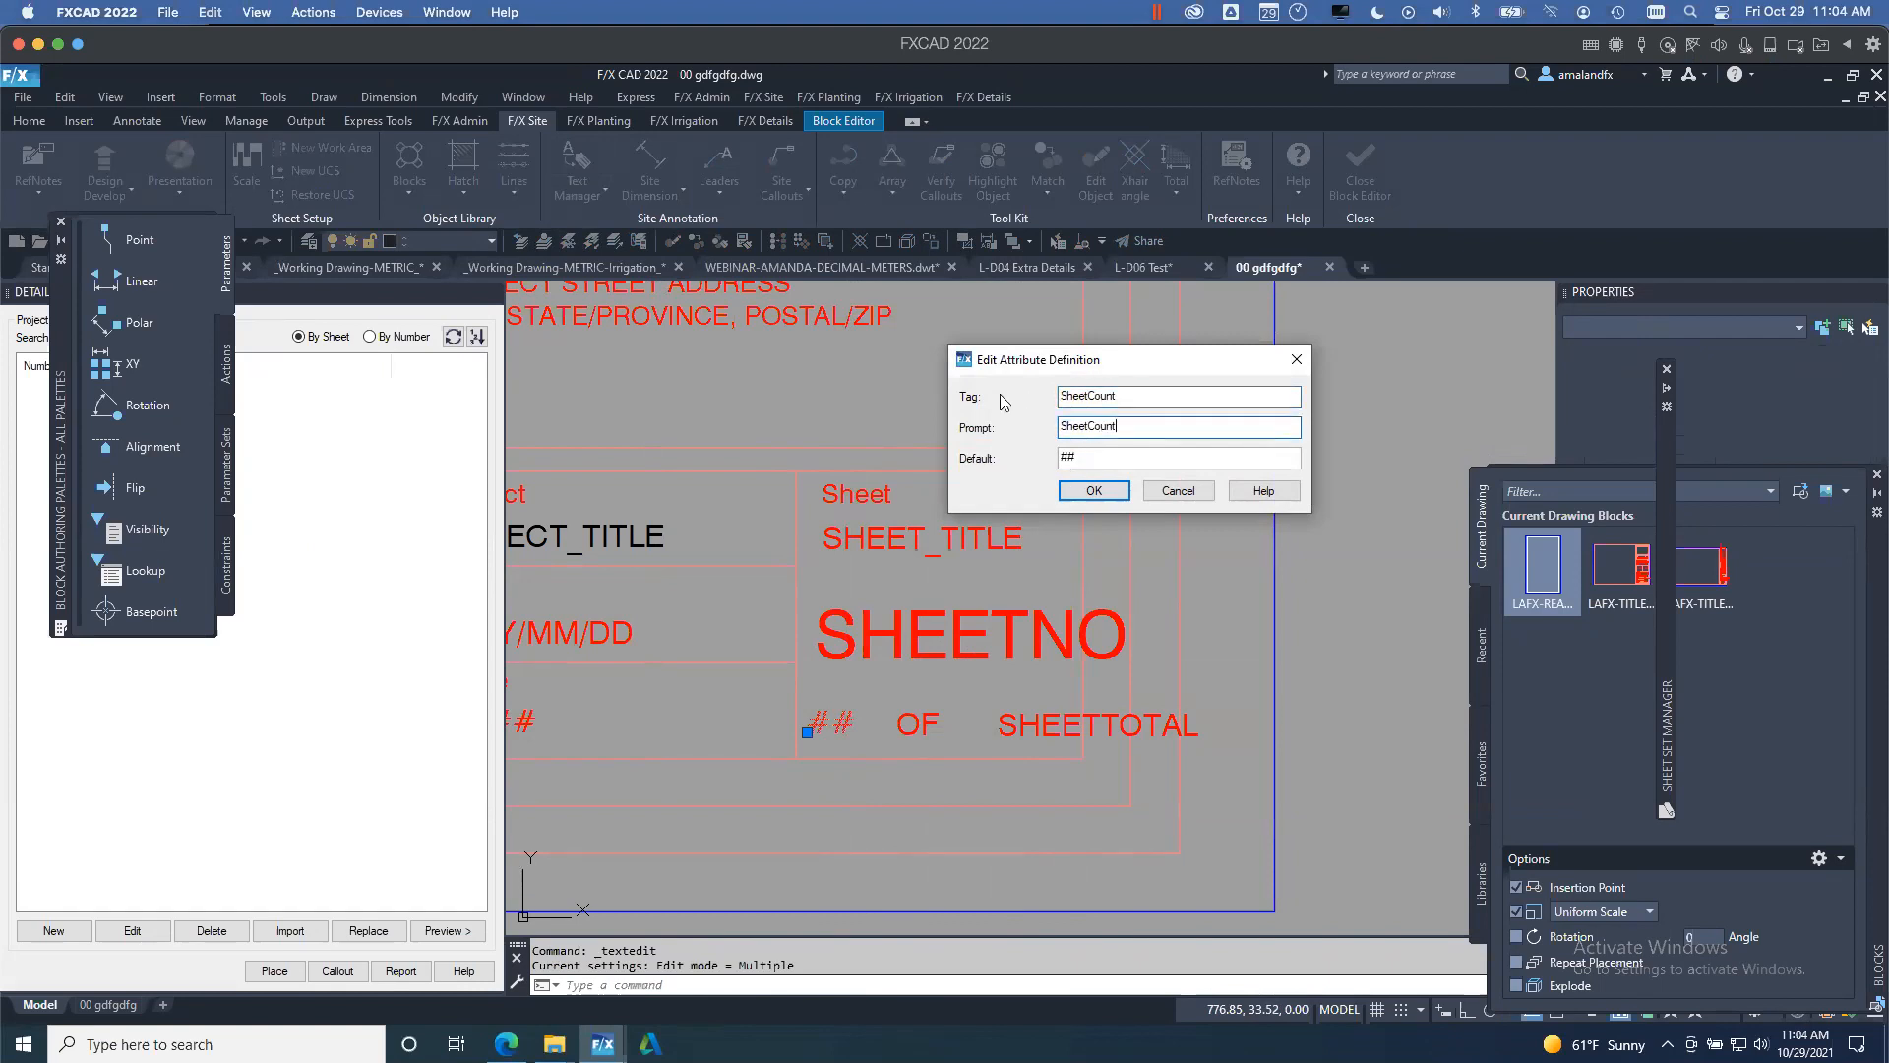
left_click(1093, 490)
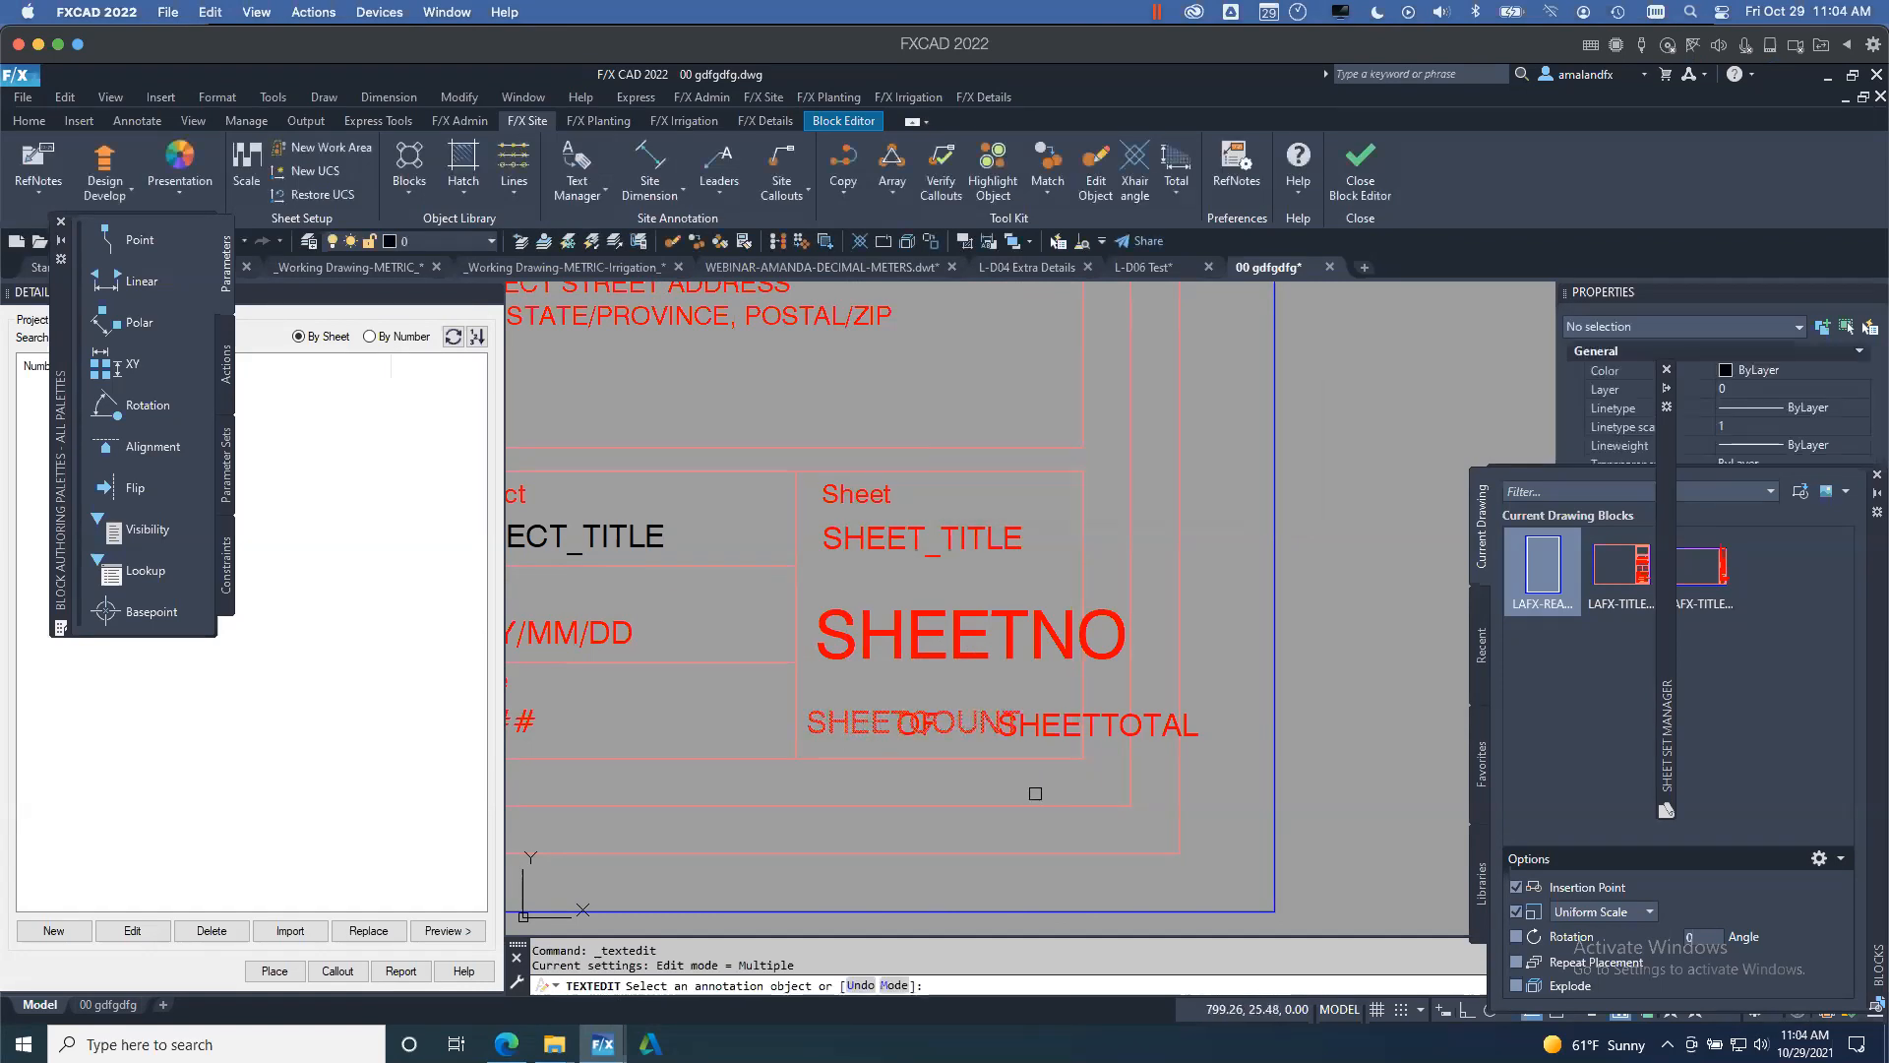
key("Escape")
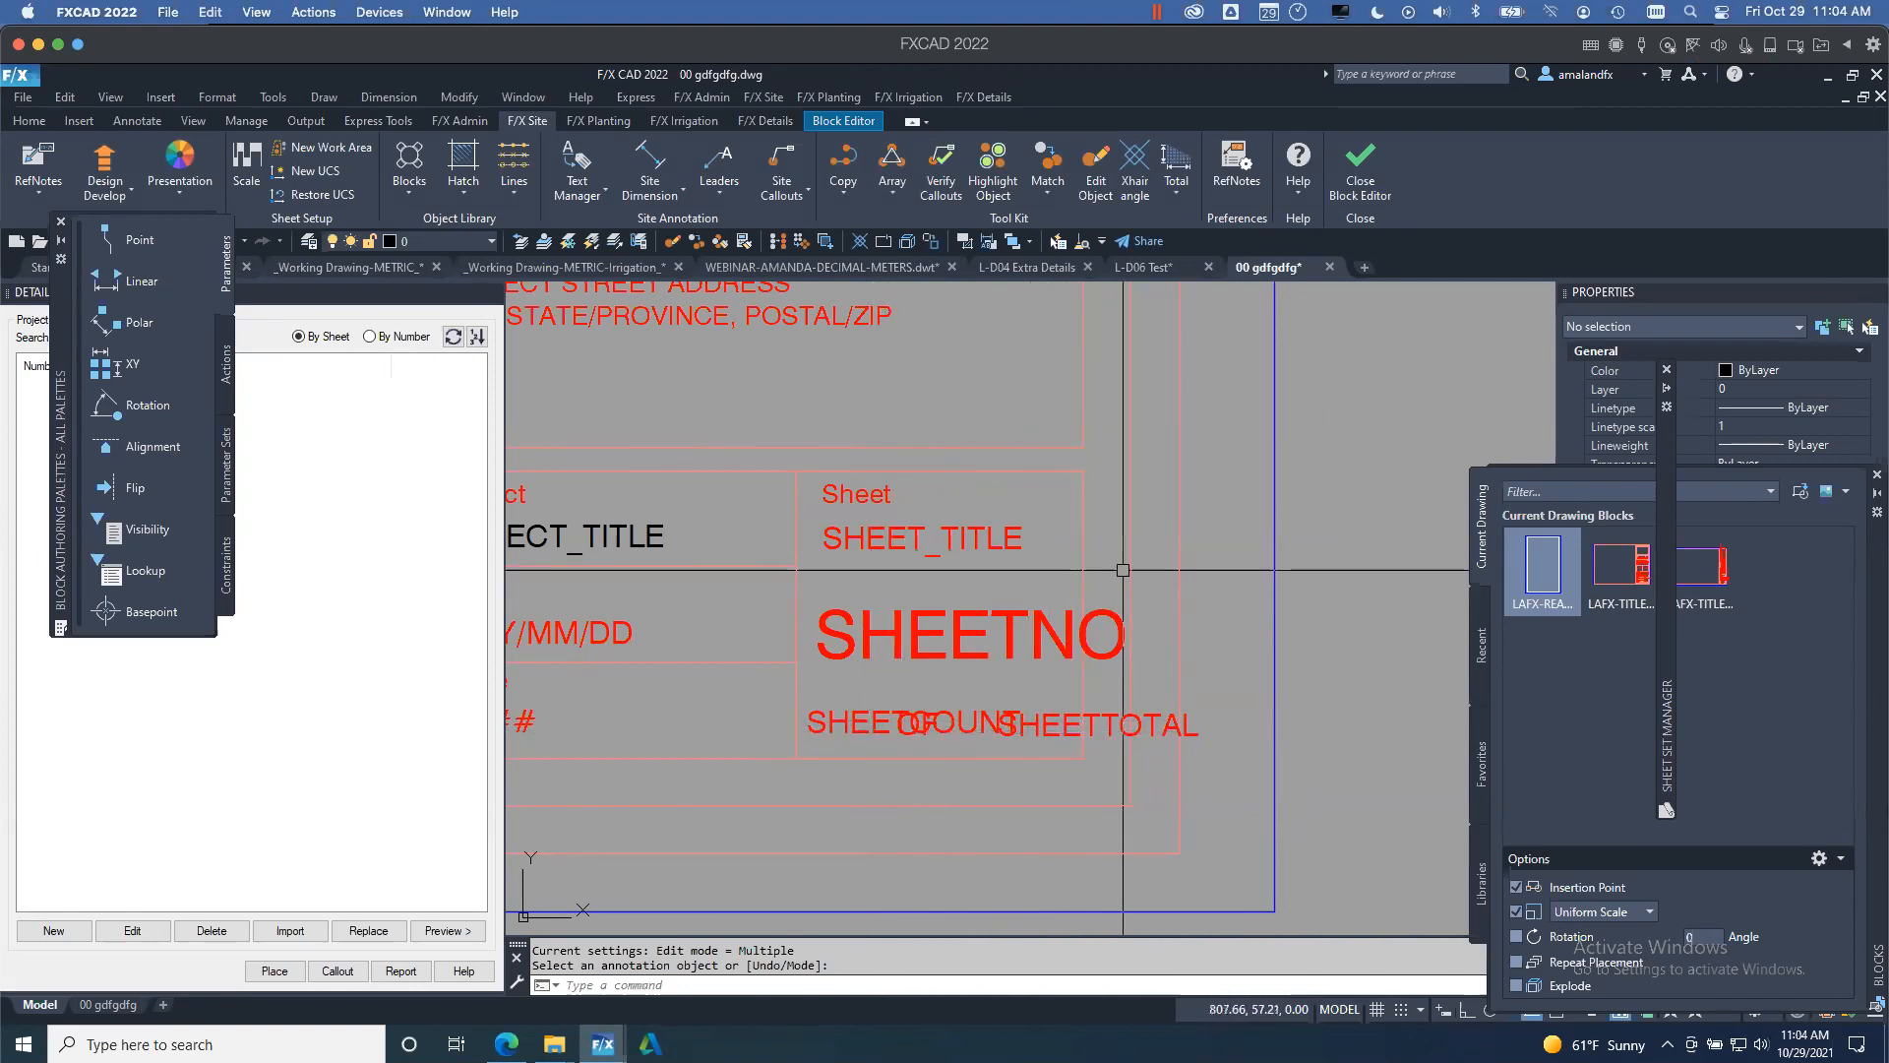
- Close the Block Editor with the title block changes saved, and erase the existing title block from the 00 gdfgdfg layout
mouse_move(1661, 493)
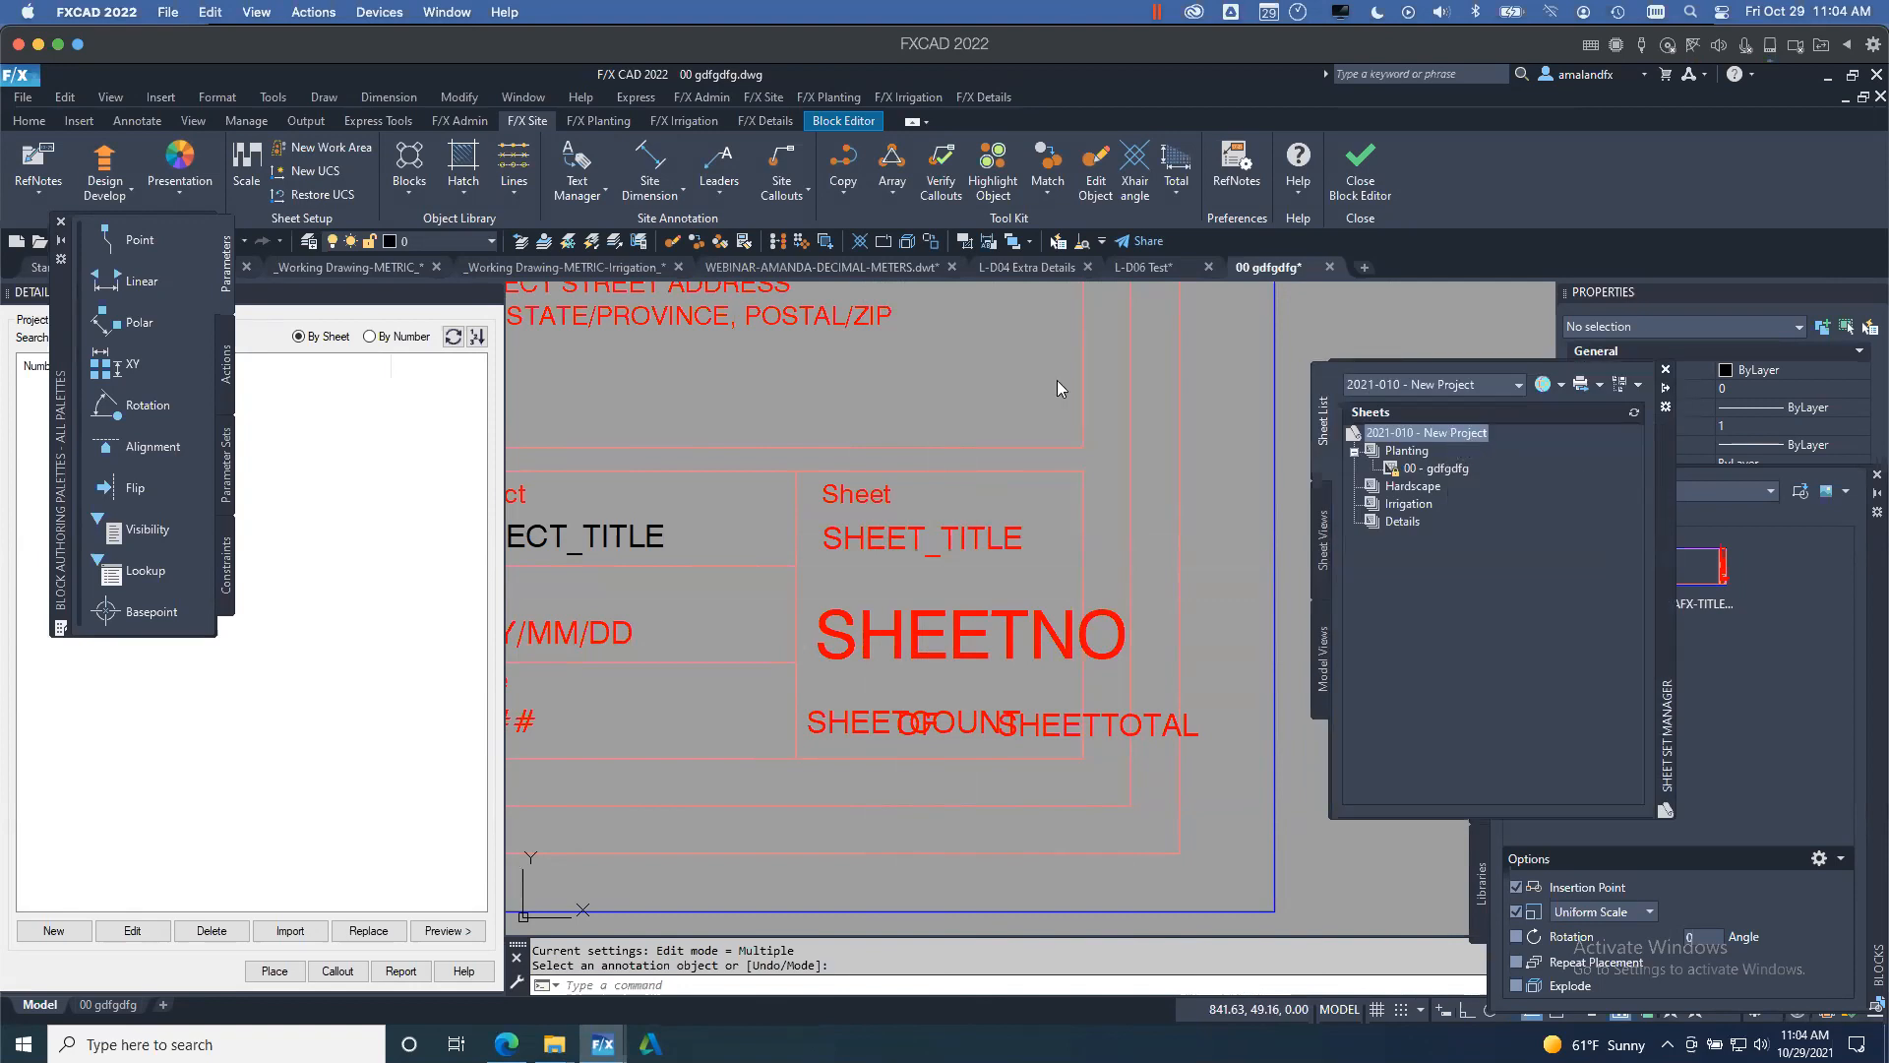
left_click(1357, 173)
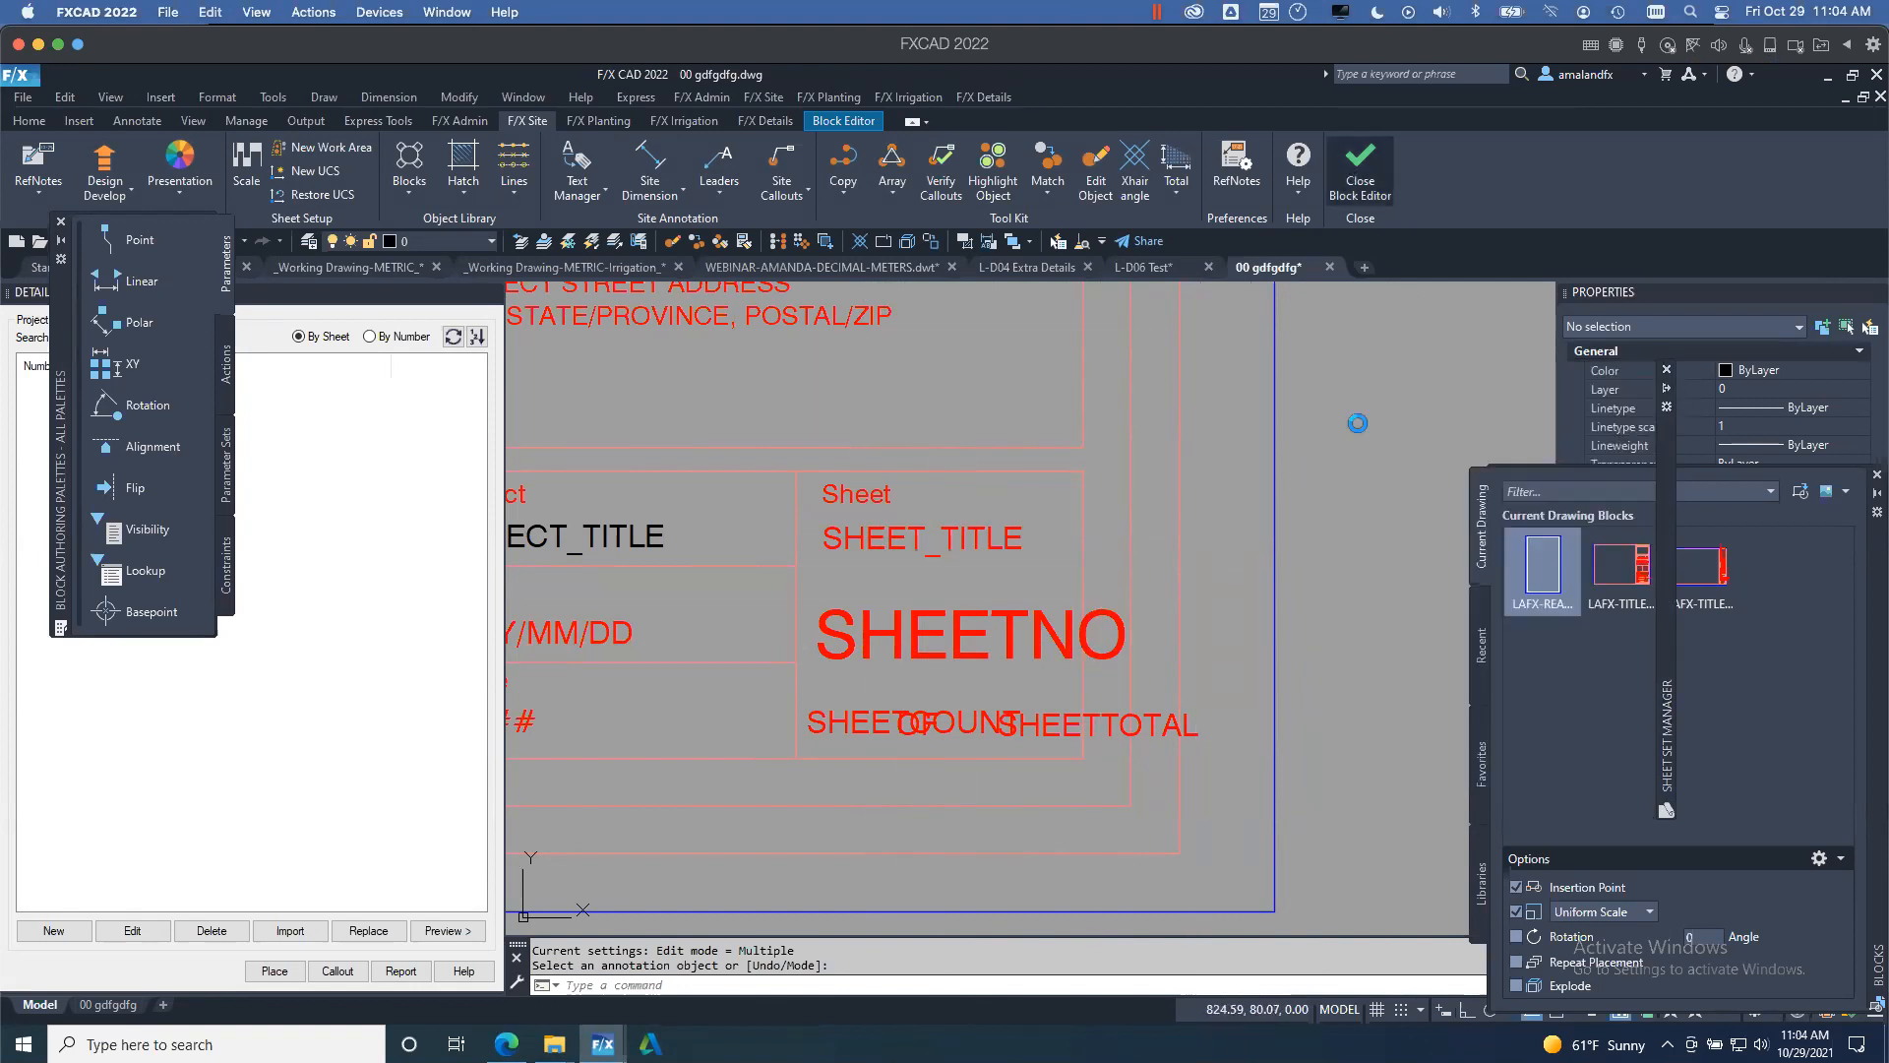
left_click(982, 534)
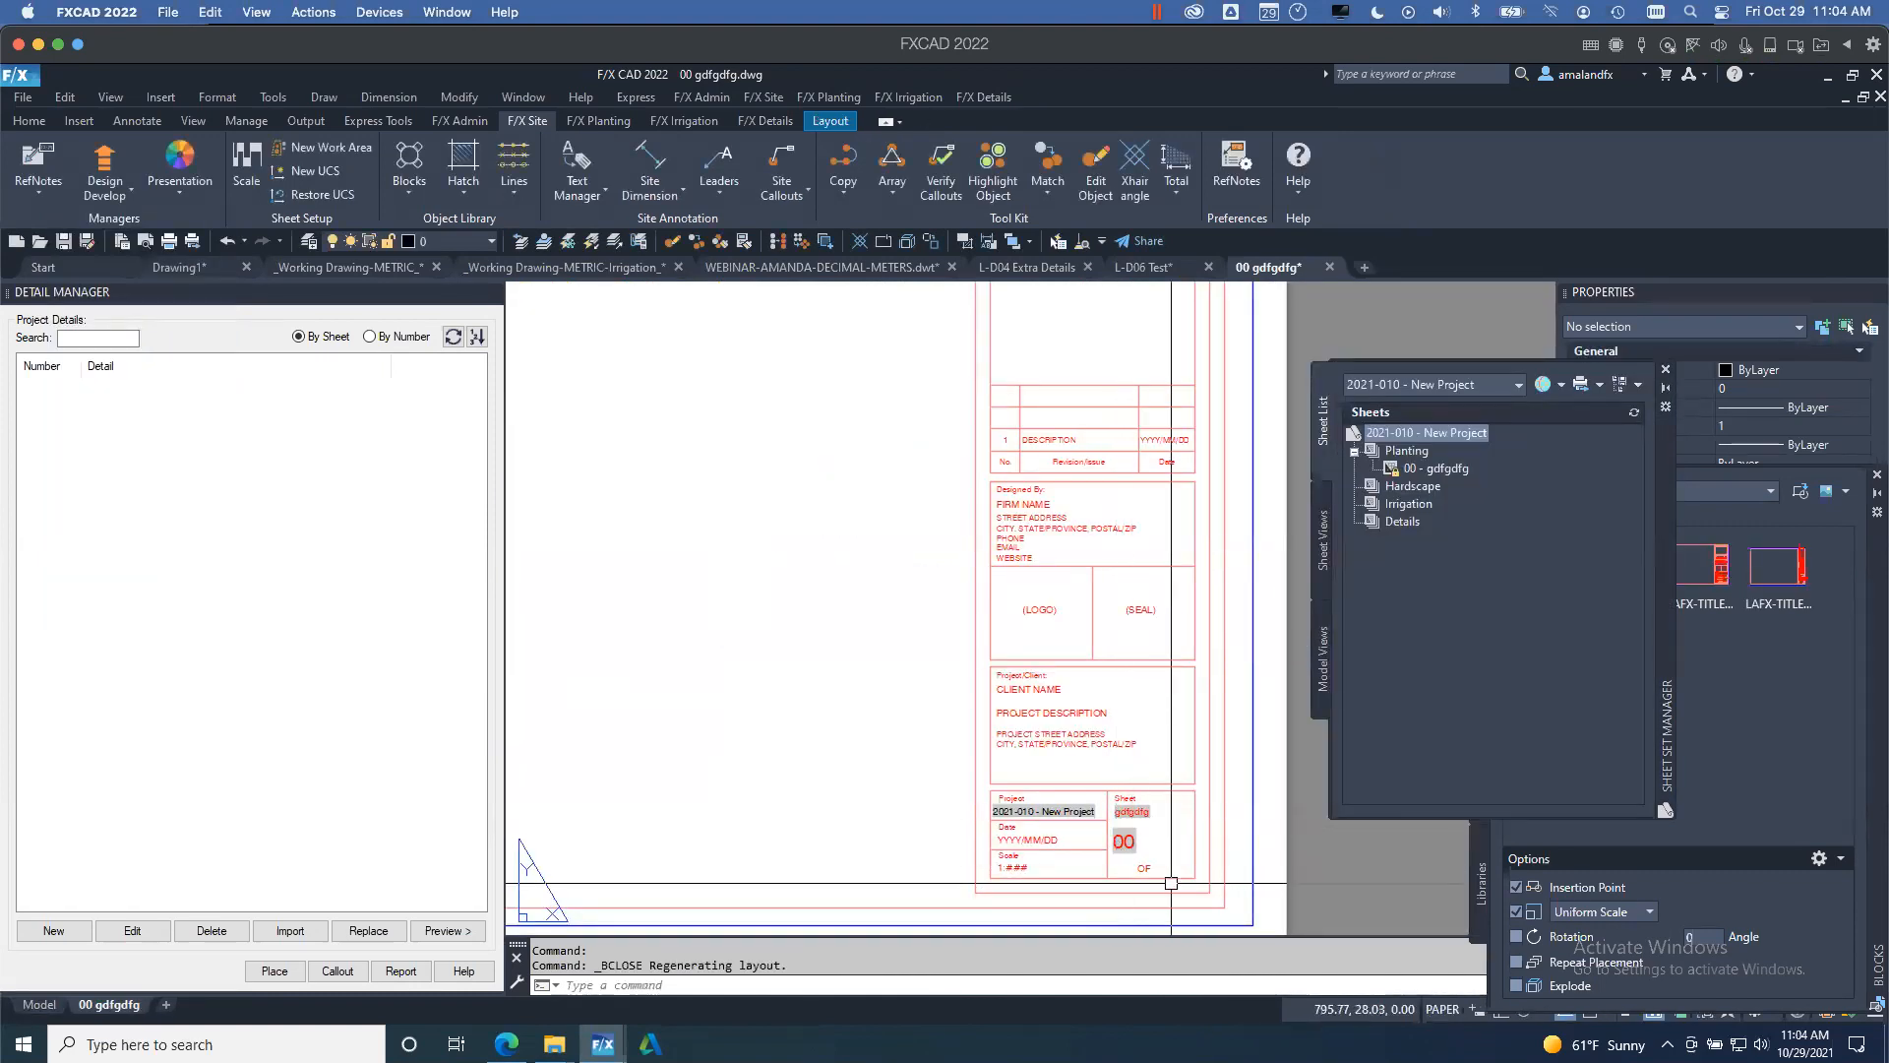
middle_click_drag(1171, 882, 1059, 765)
left_click(1096, 699)
key("Delete")
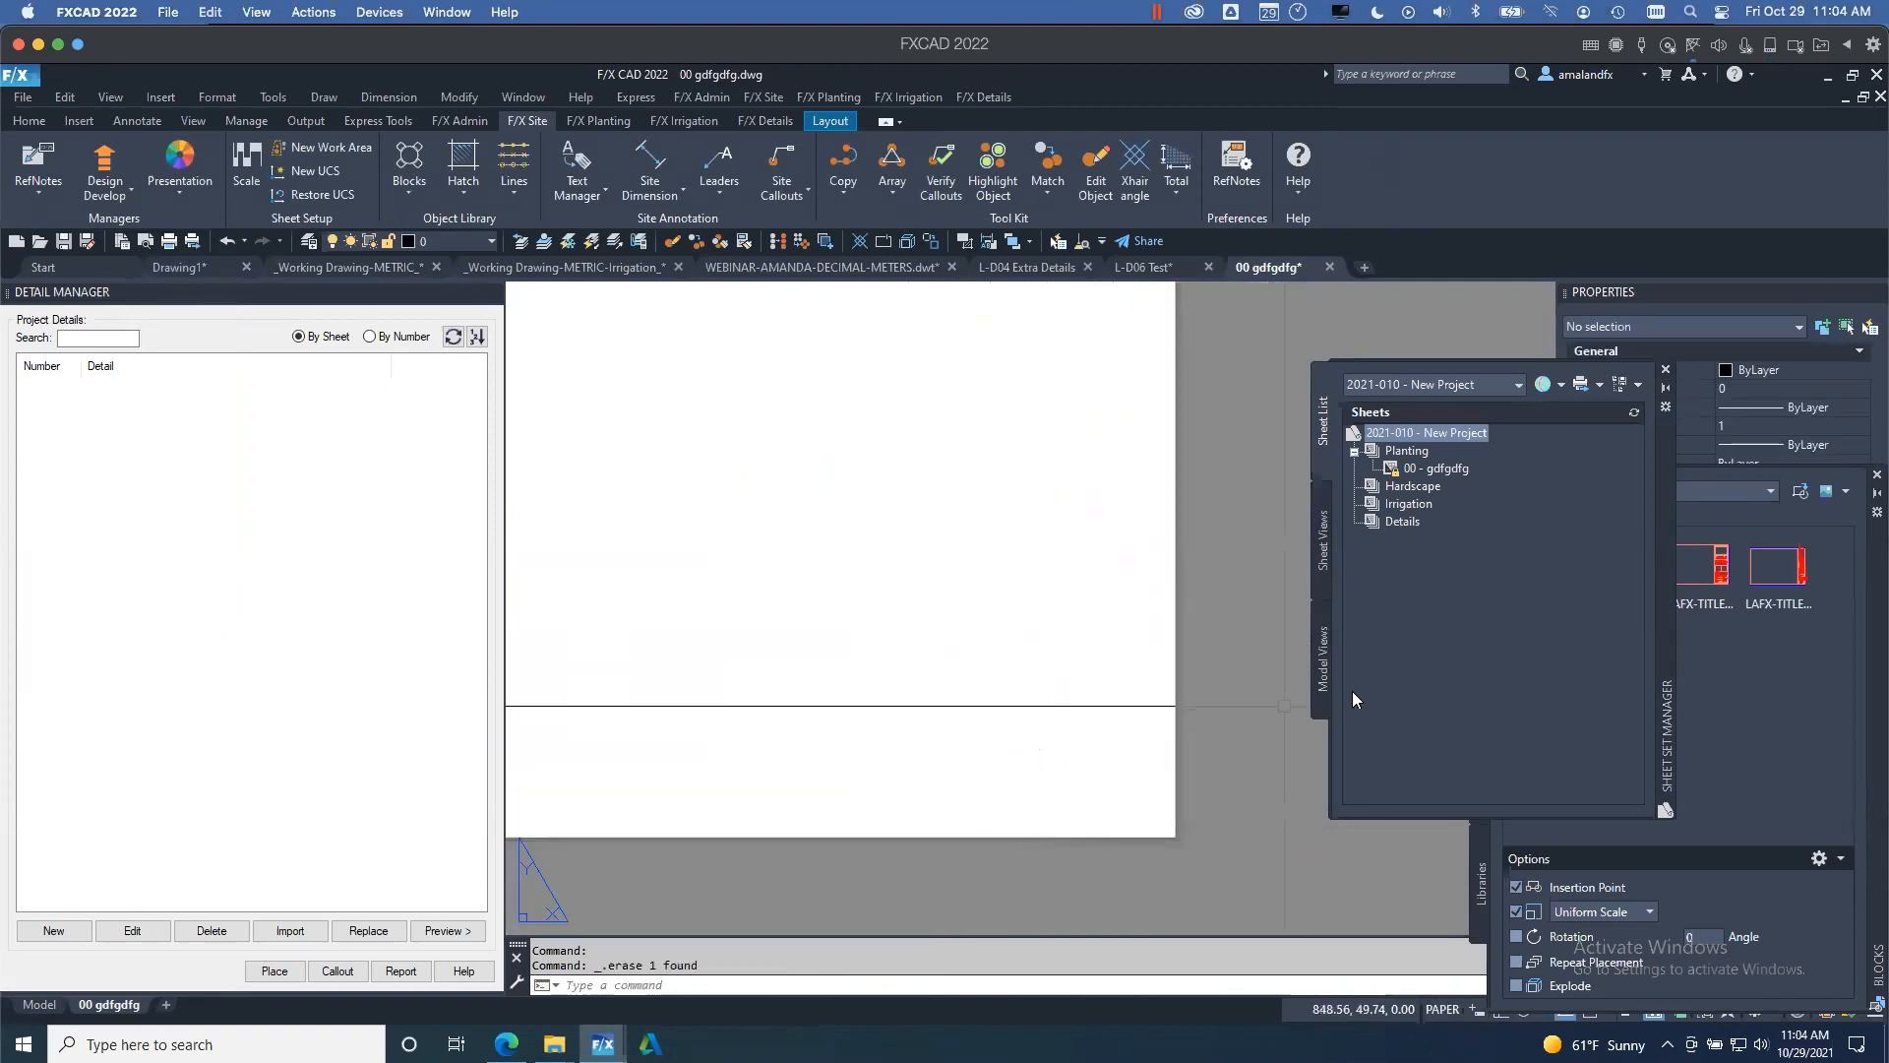
- Insert the LAFX-TITLEBLOCK-A1-MILLIMETRES block at 0,0 with a scale factor of 1000, accepting its default attribute values
left_click(1836, 761)
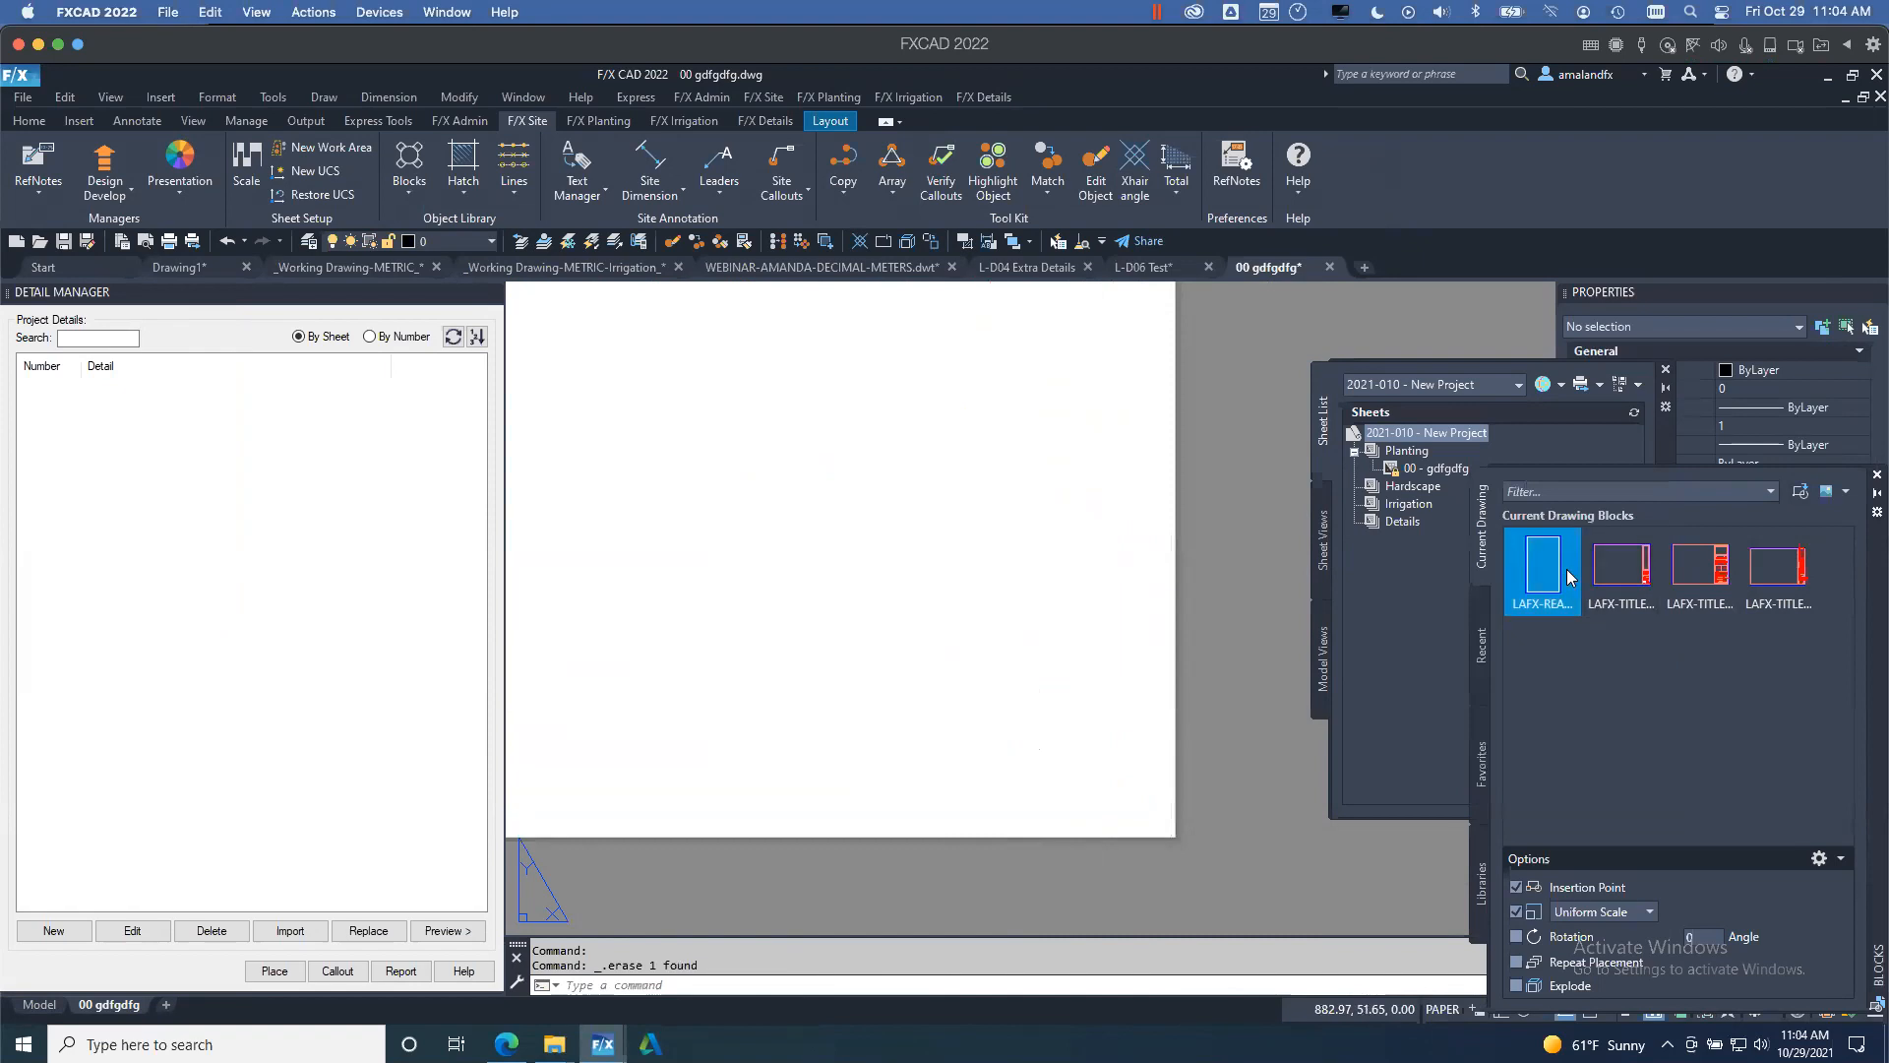
left_click(1621, 569)
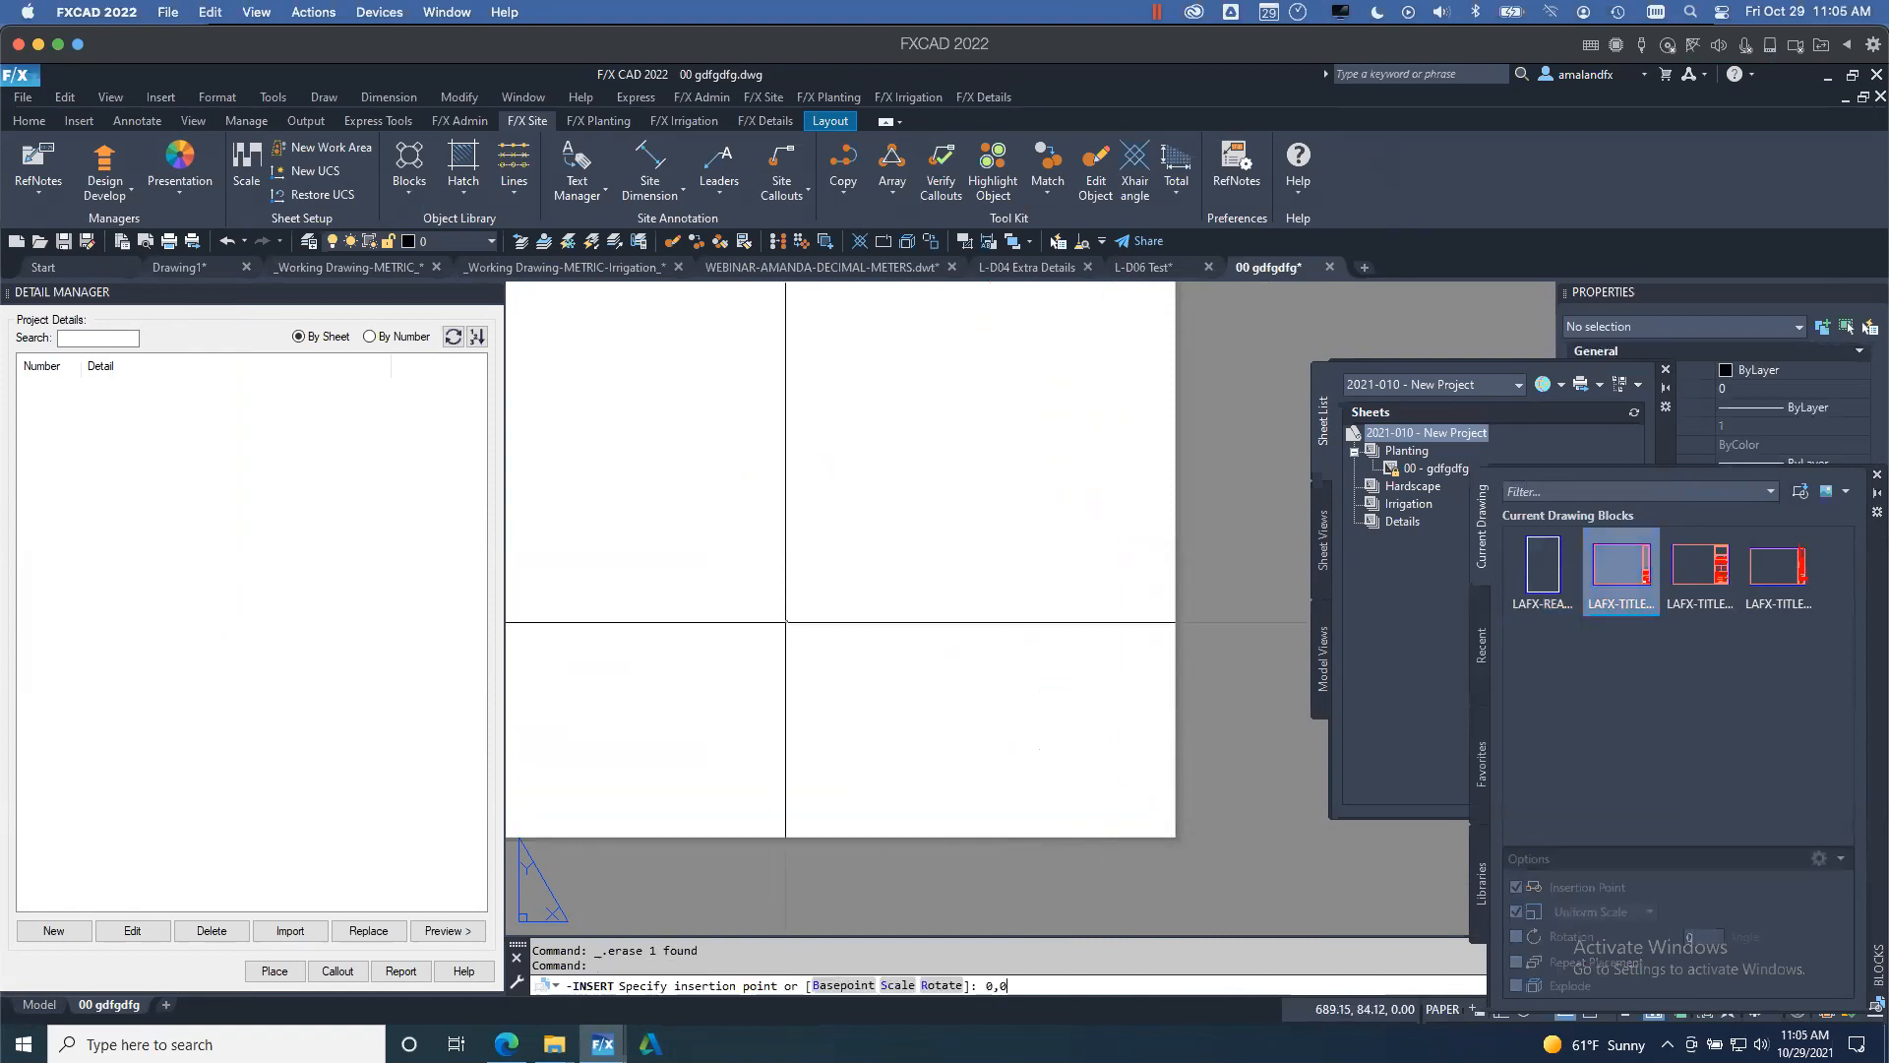
type("0,0")
key("Return")
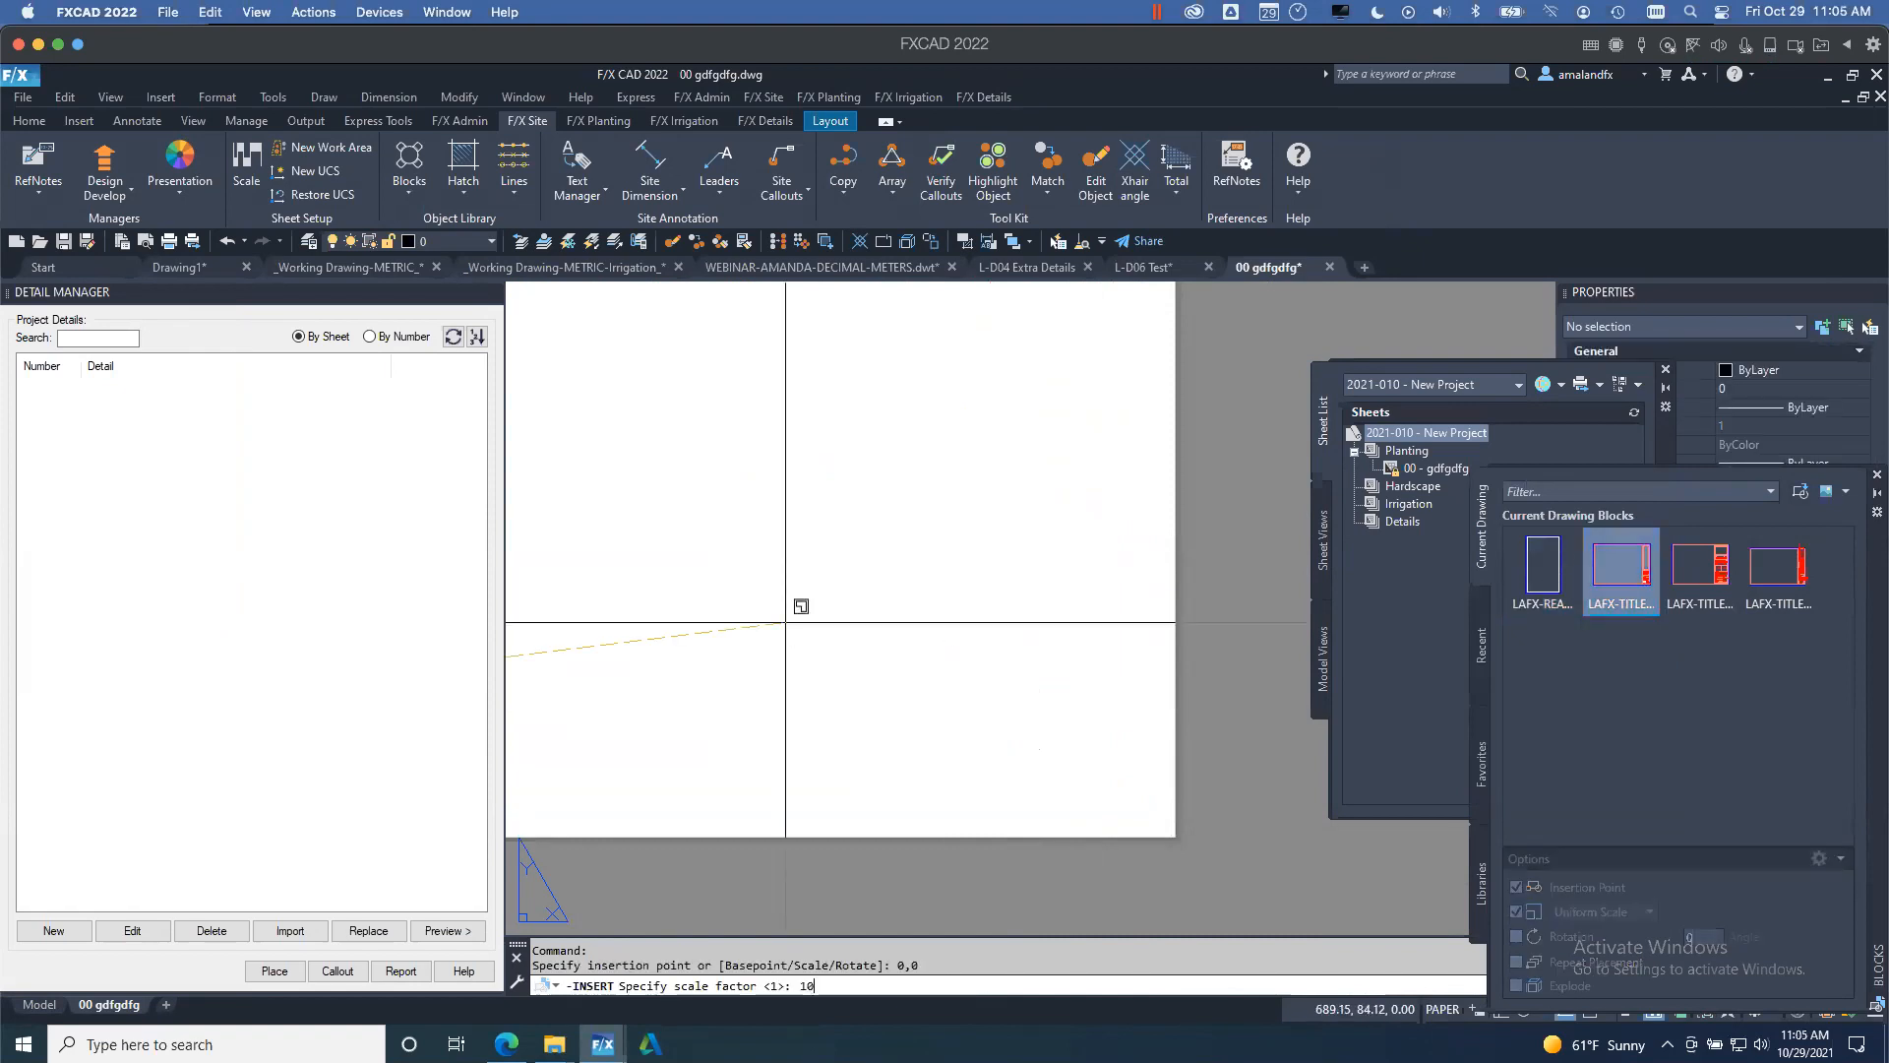
type("1000")
key("Return")
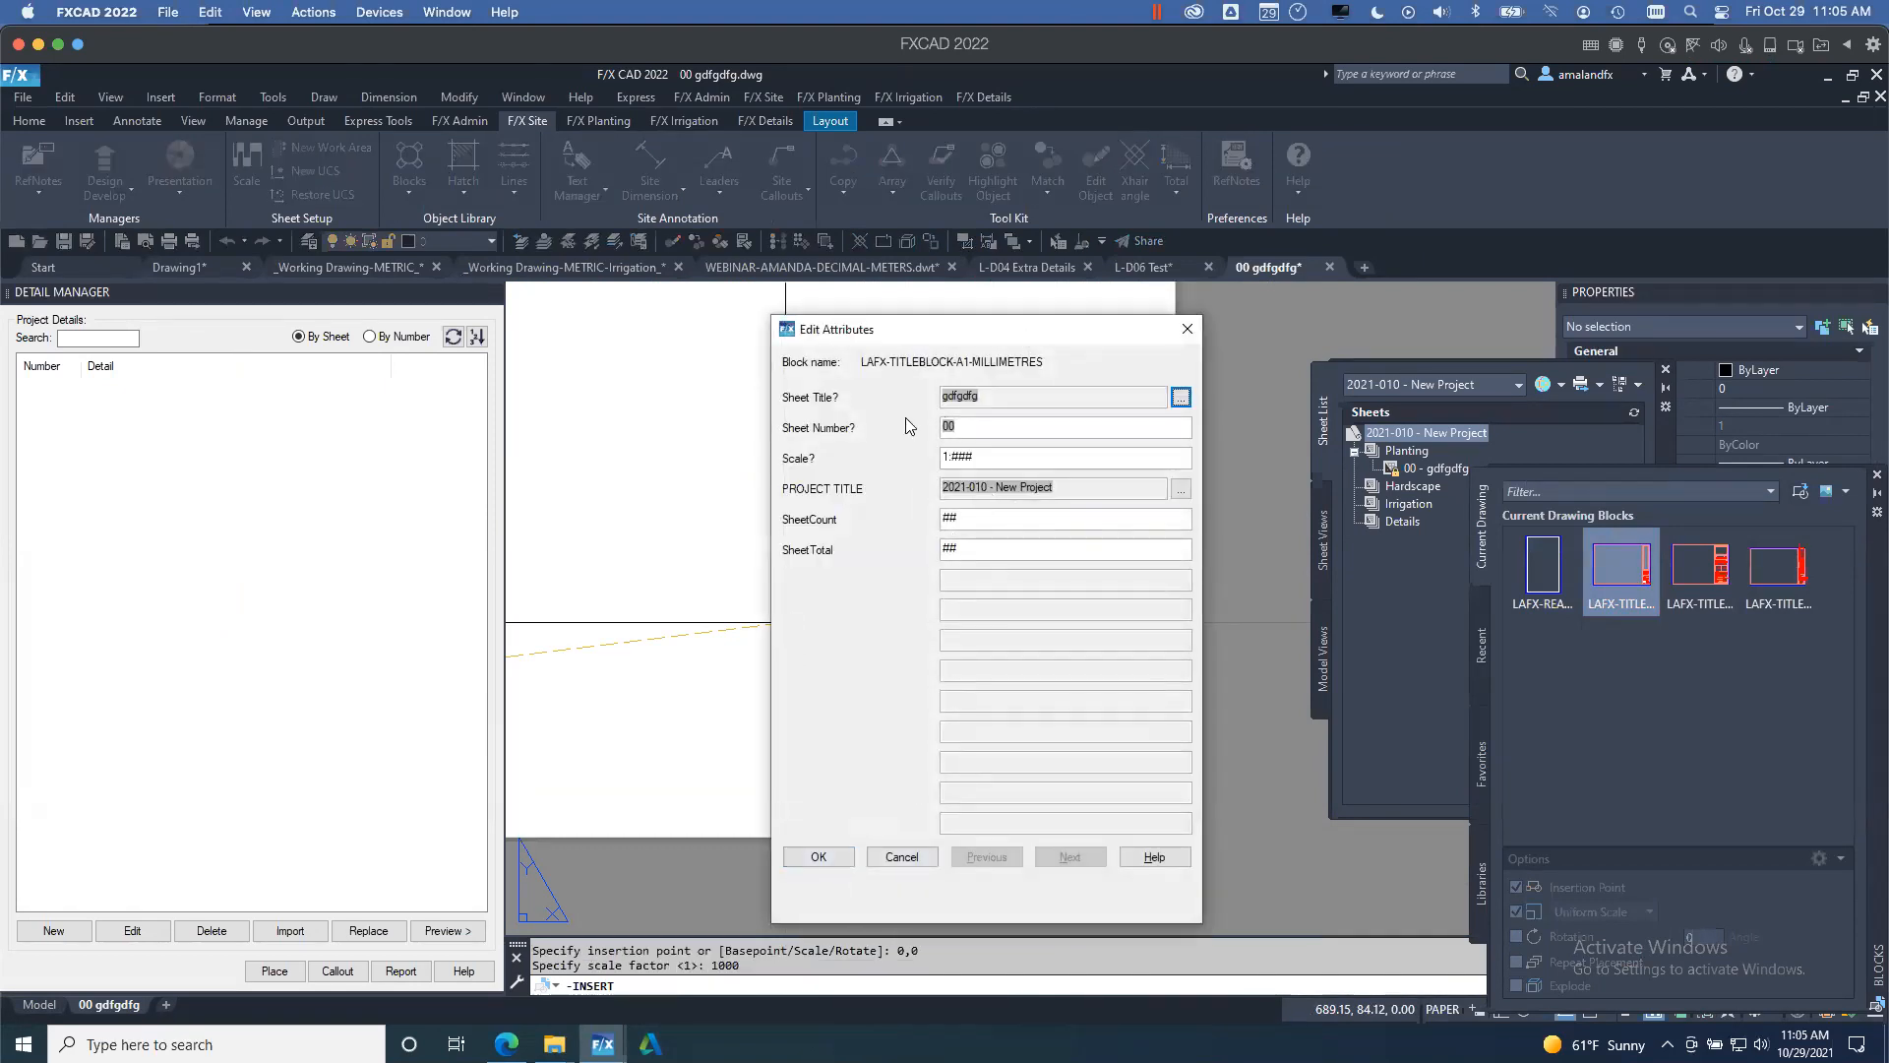
double_click(974, 521)
left_click(815, 856)
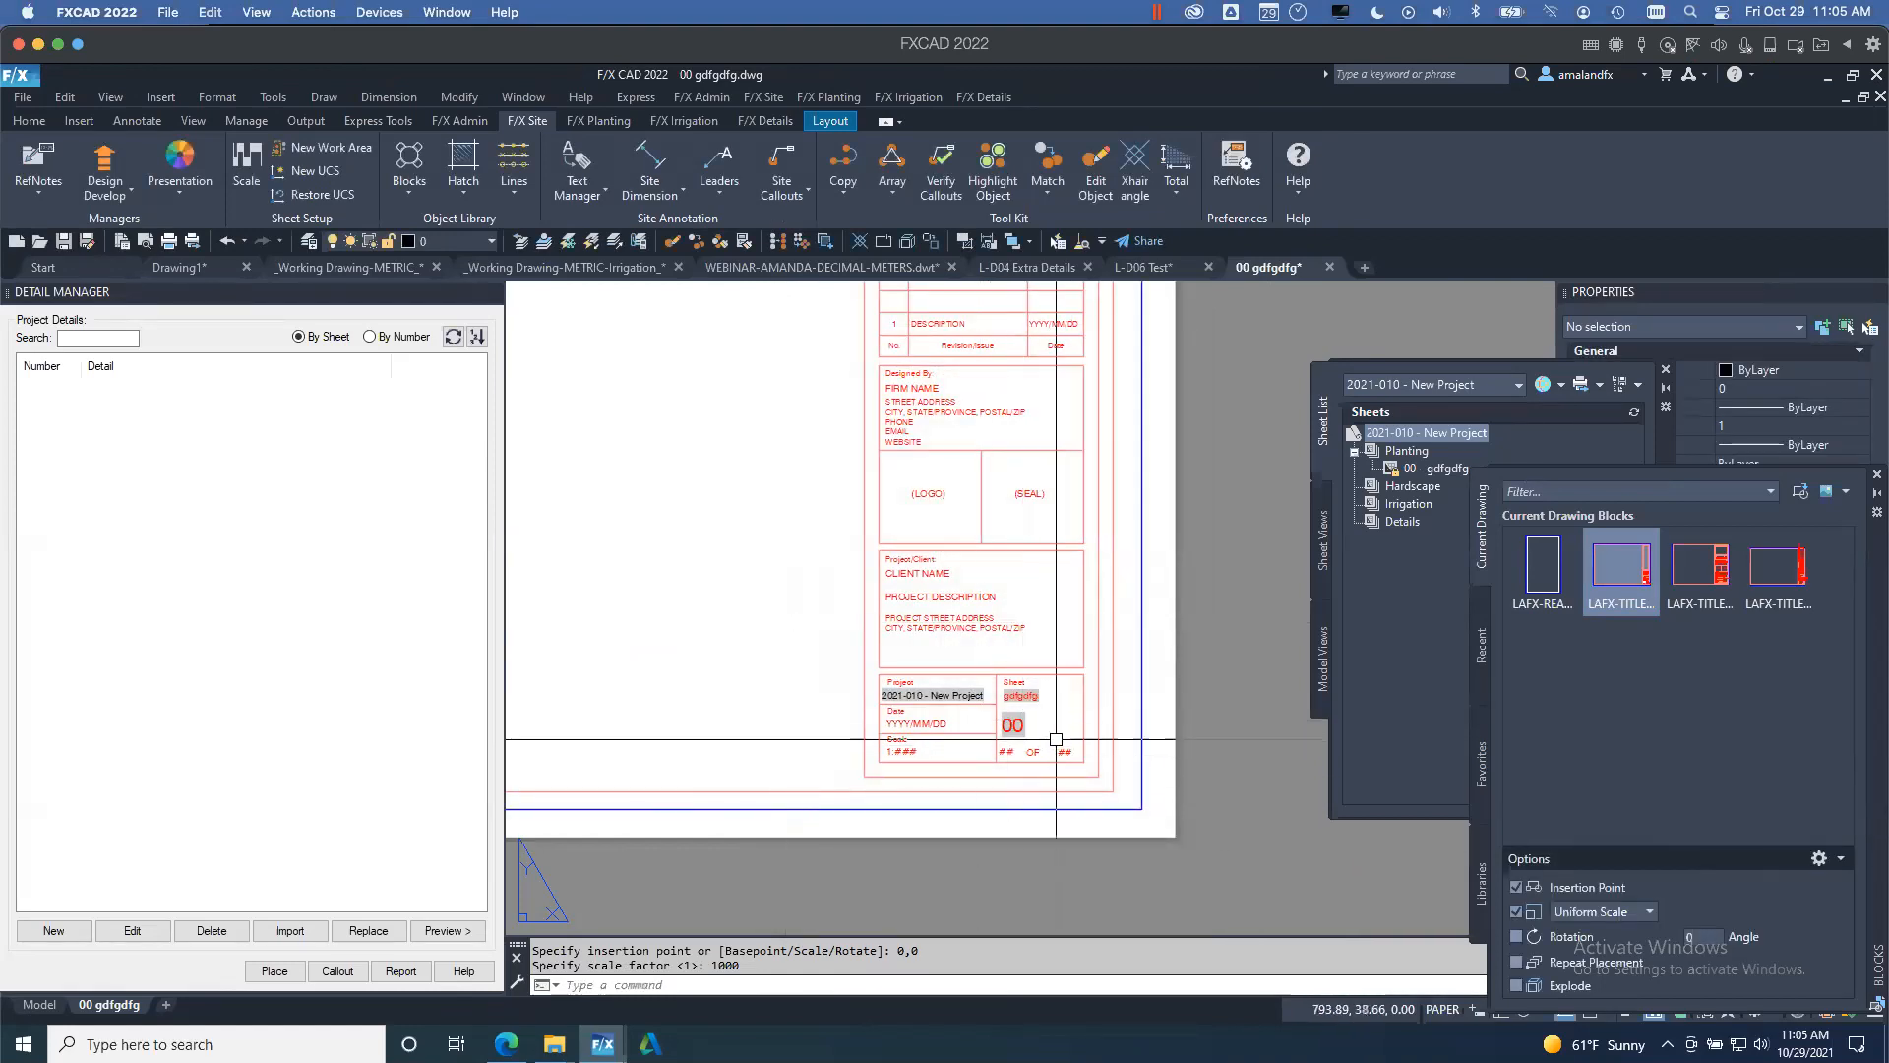
- Use ATTEDIT on the title block to replace the SheetCount attribute's value with a CurrentSheetCustom field for the SheetCount property
double_click(1017, 674)
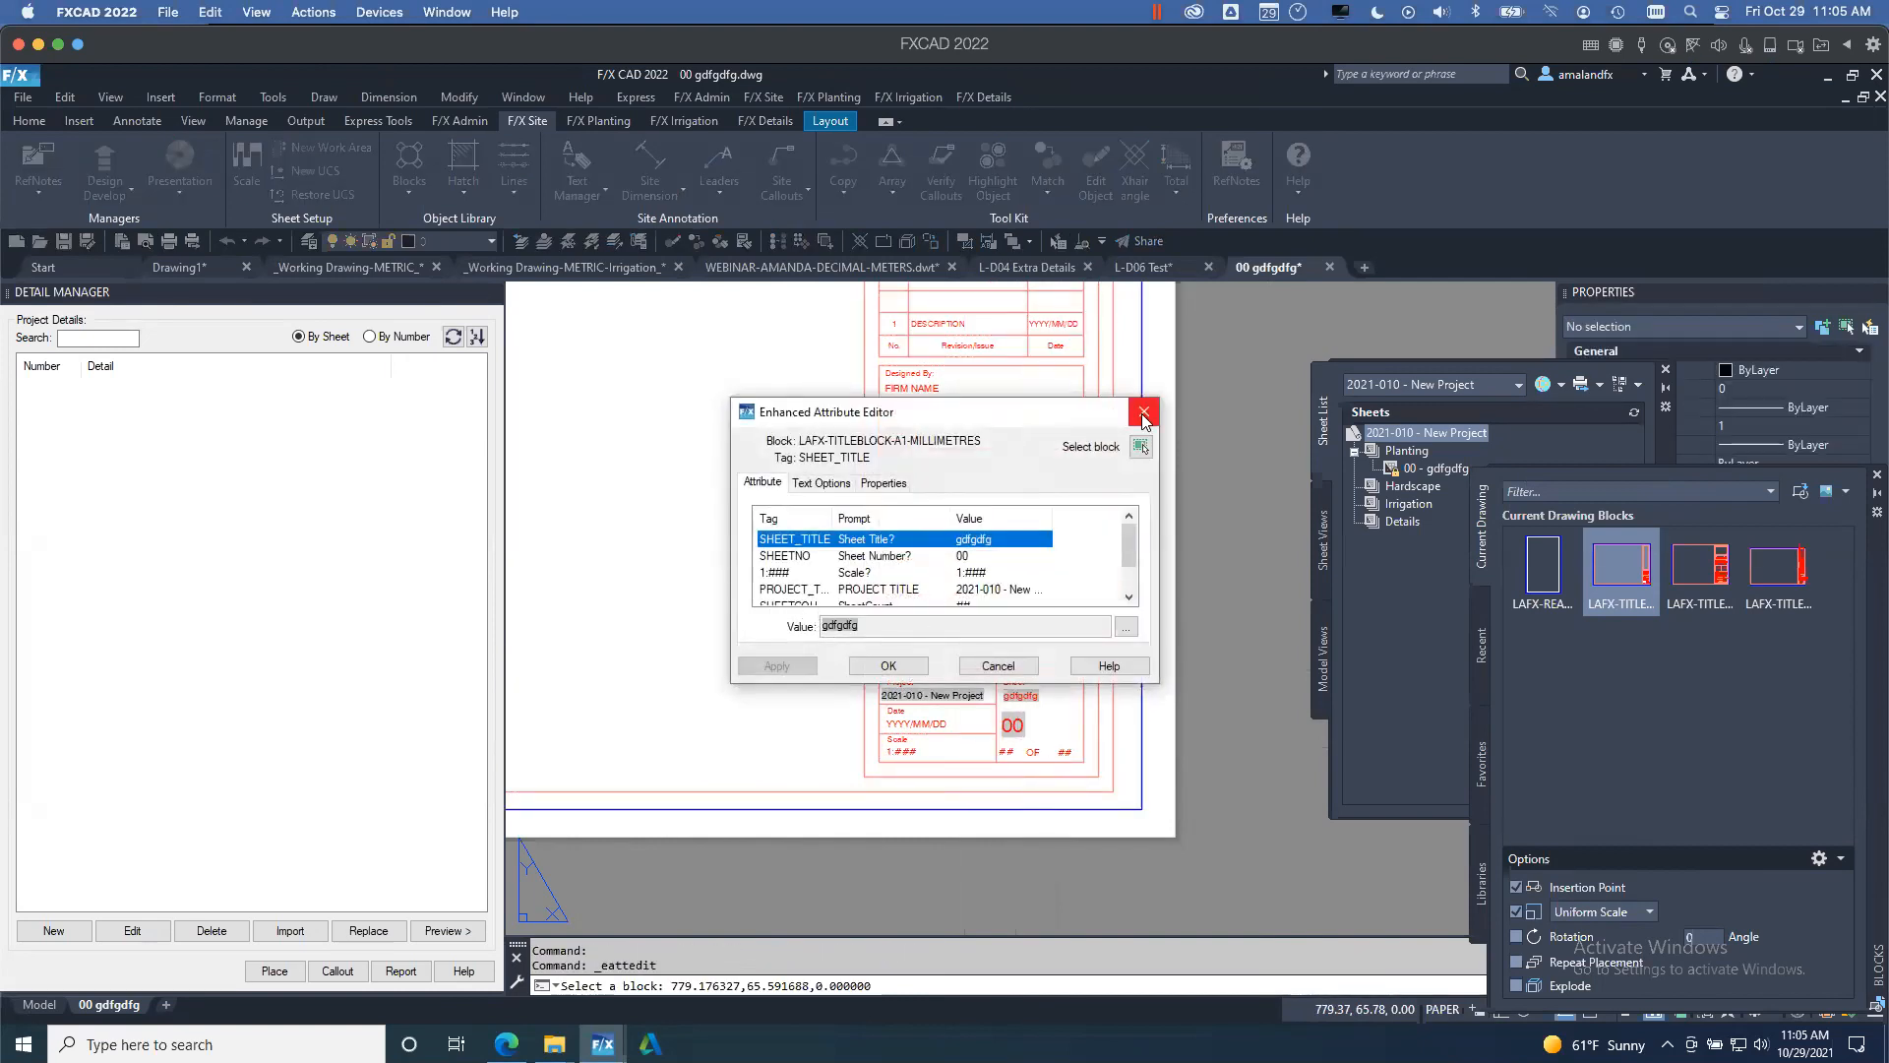
left_click(1139, 446)
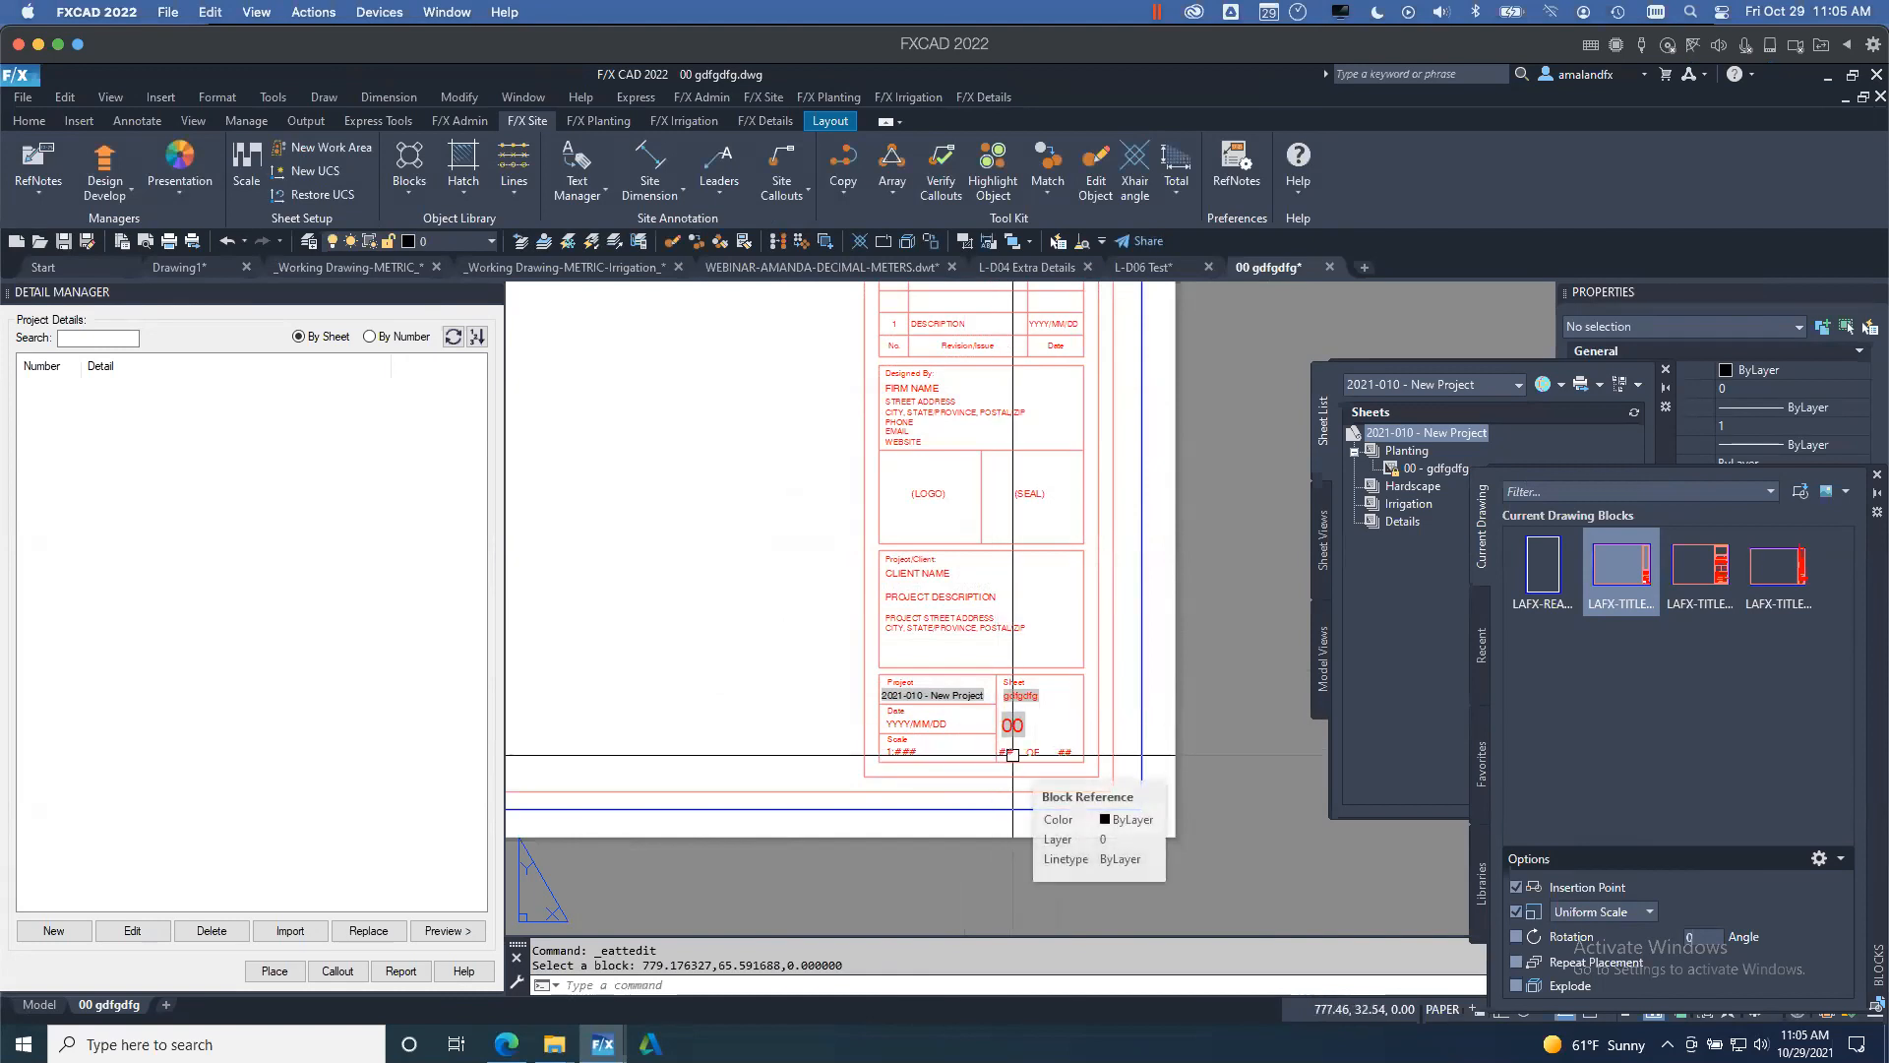
type("attedi")
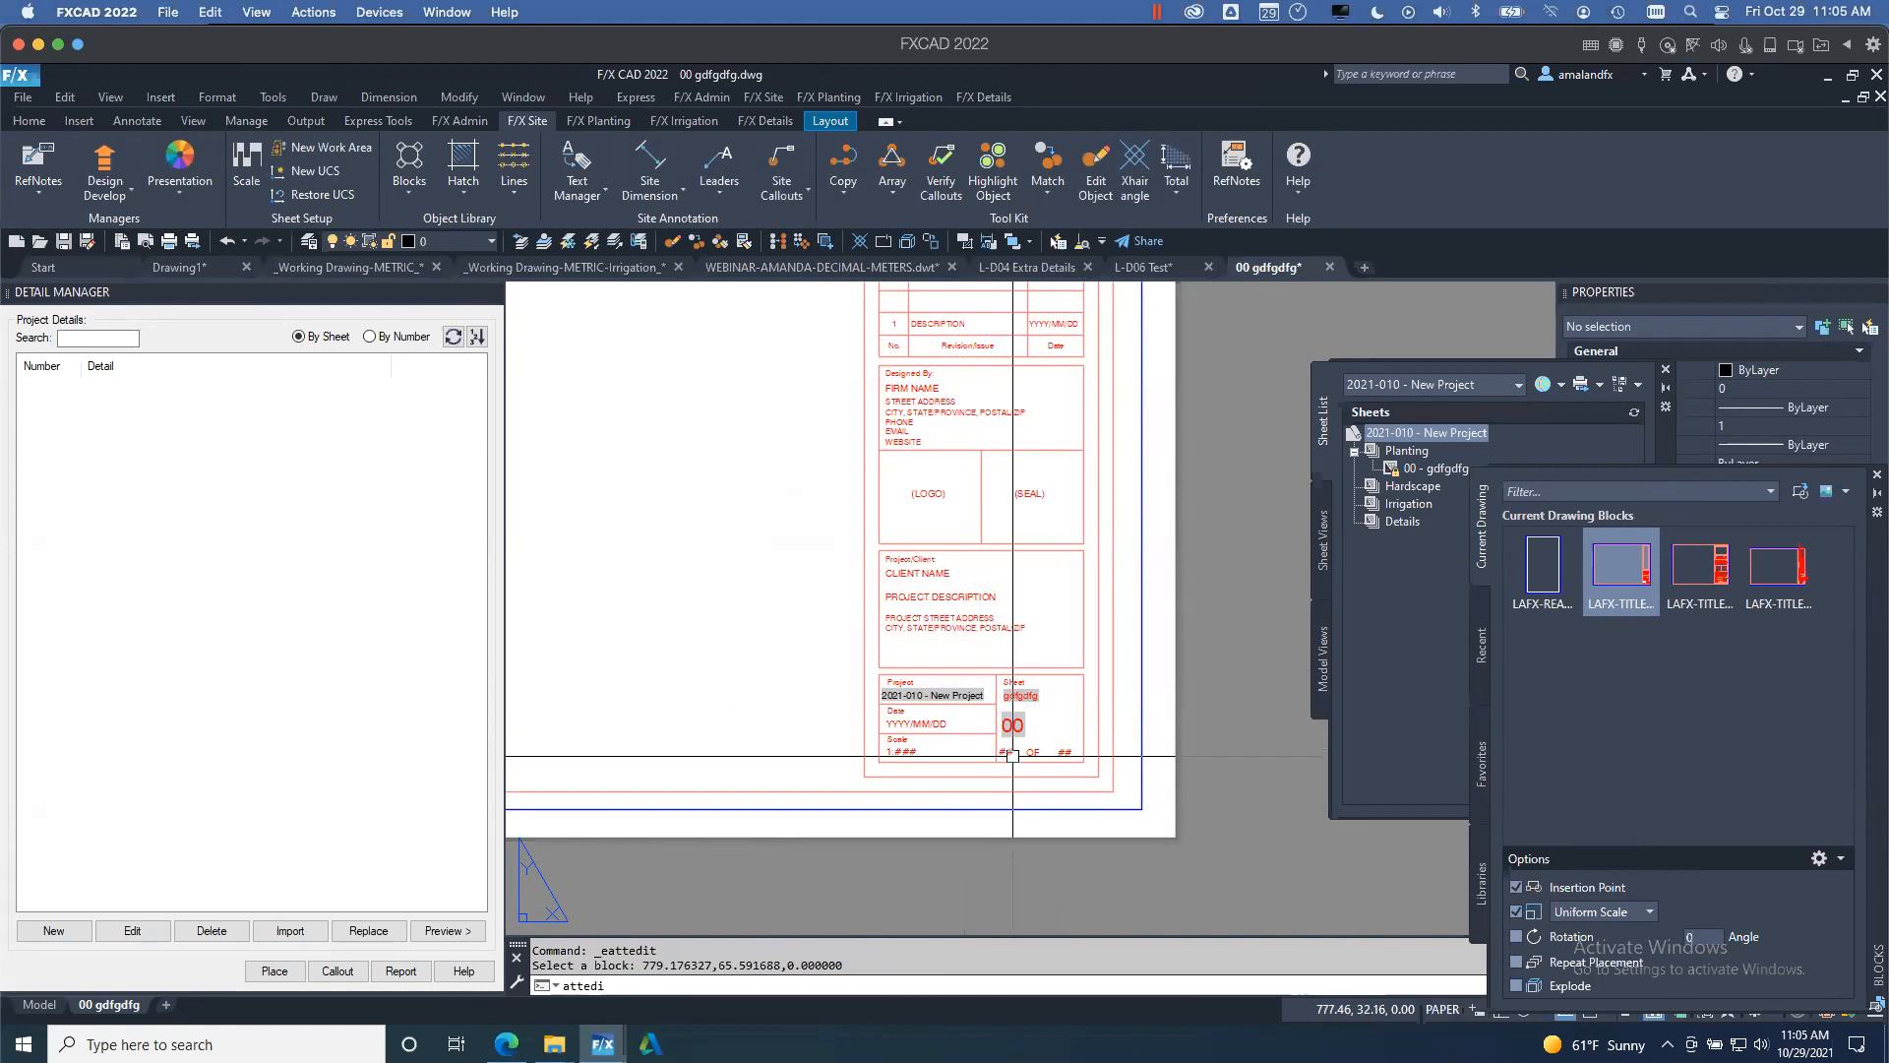
type("t")
key("Return")
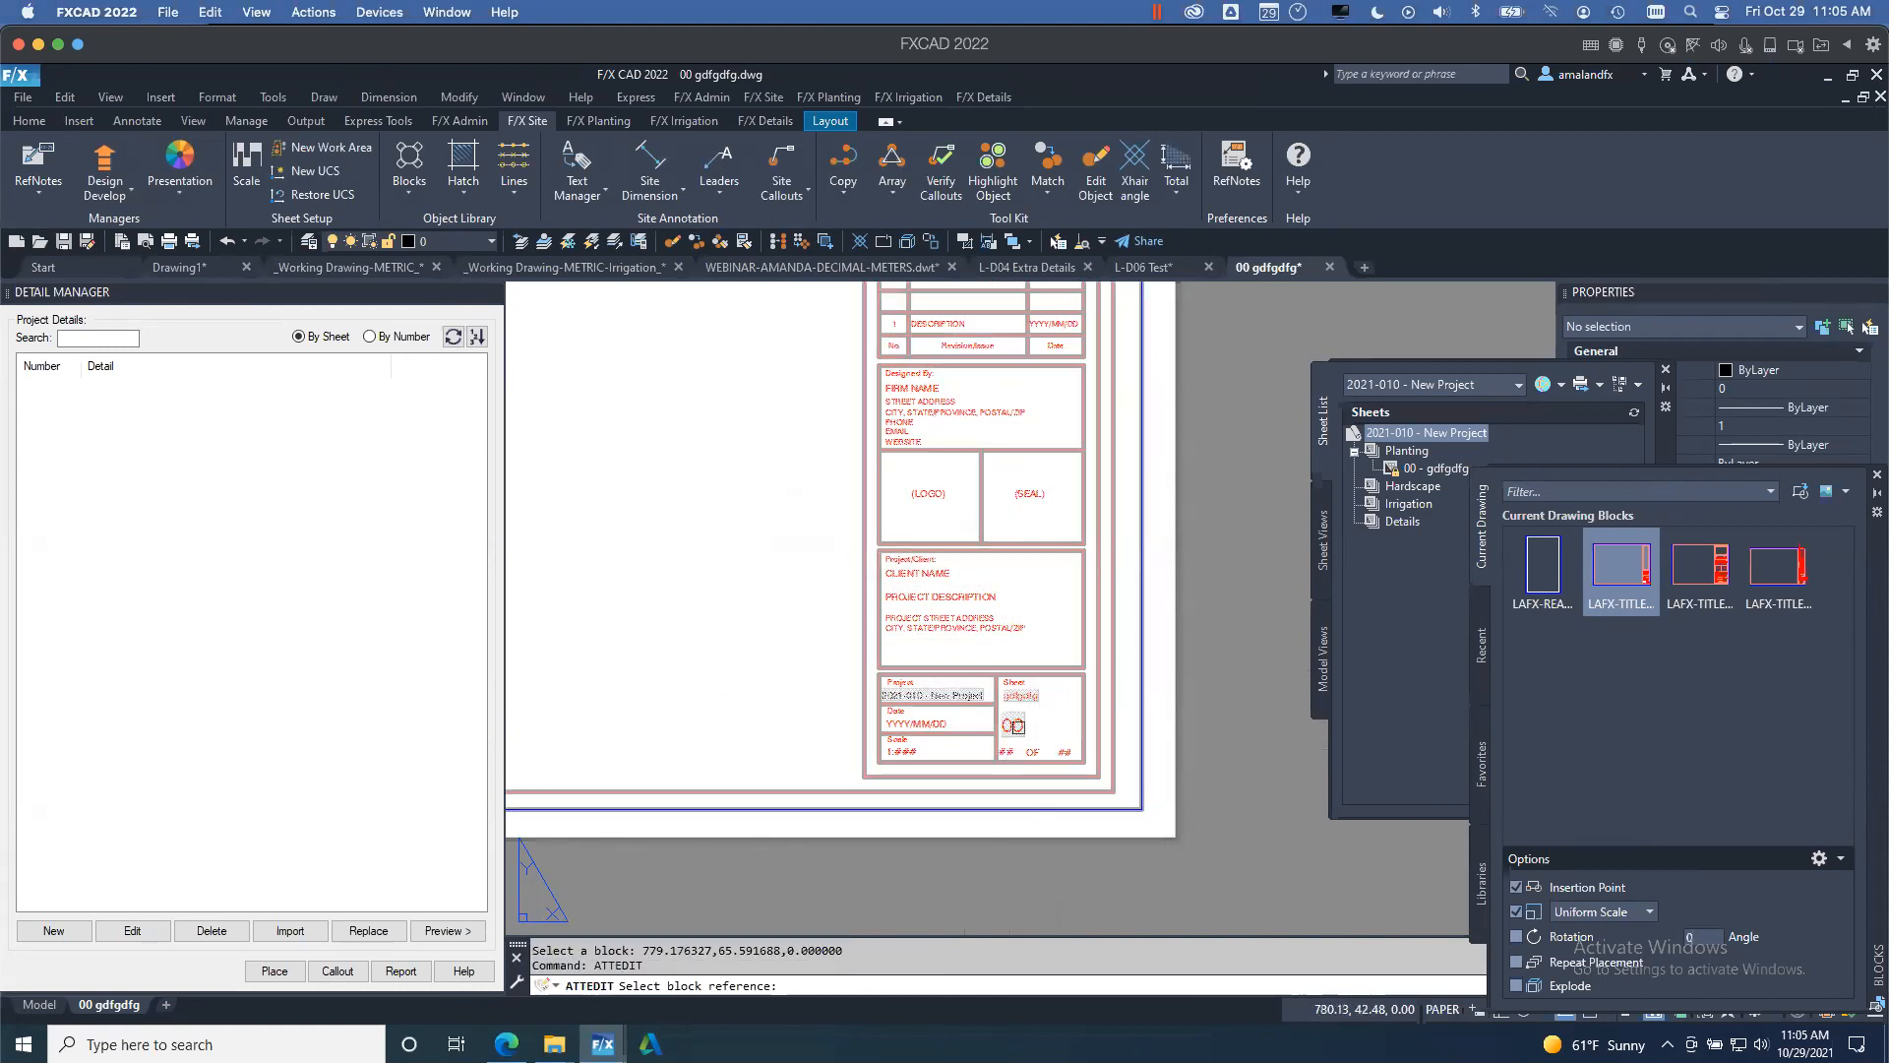
left_click(1012, 725)
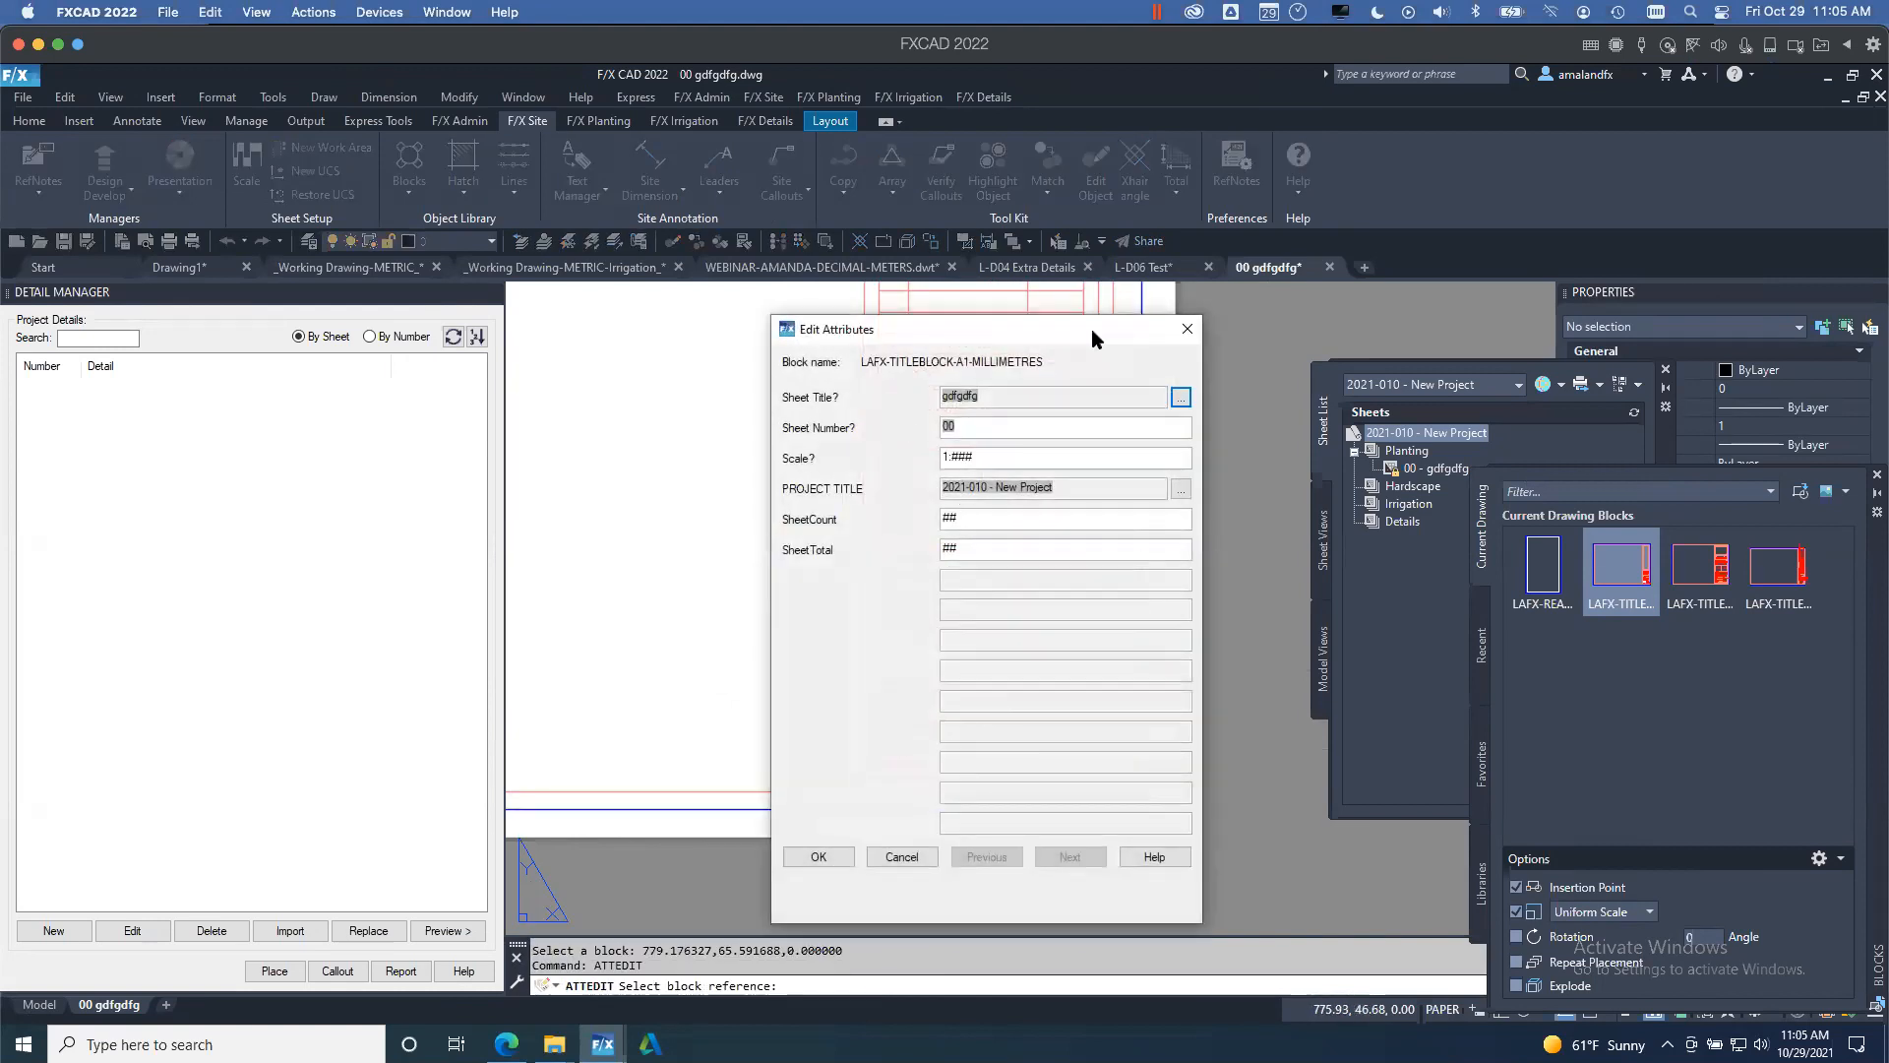
left_click(983, 520)
key("BackSpace")
key("BackSpace")
right_click(962, 518)
left_click(1028, 651)
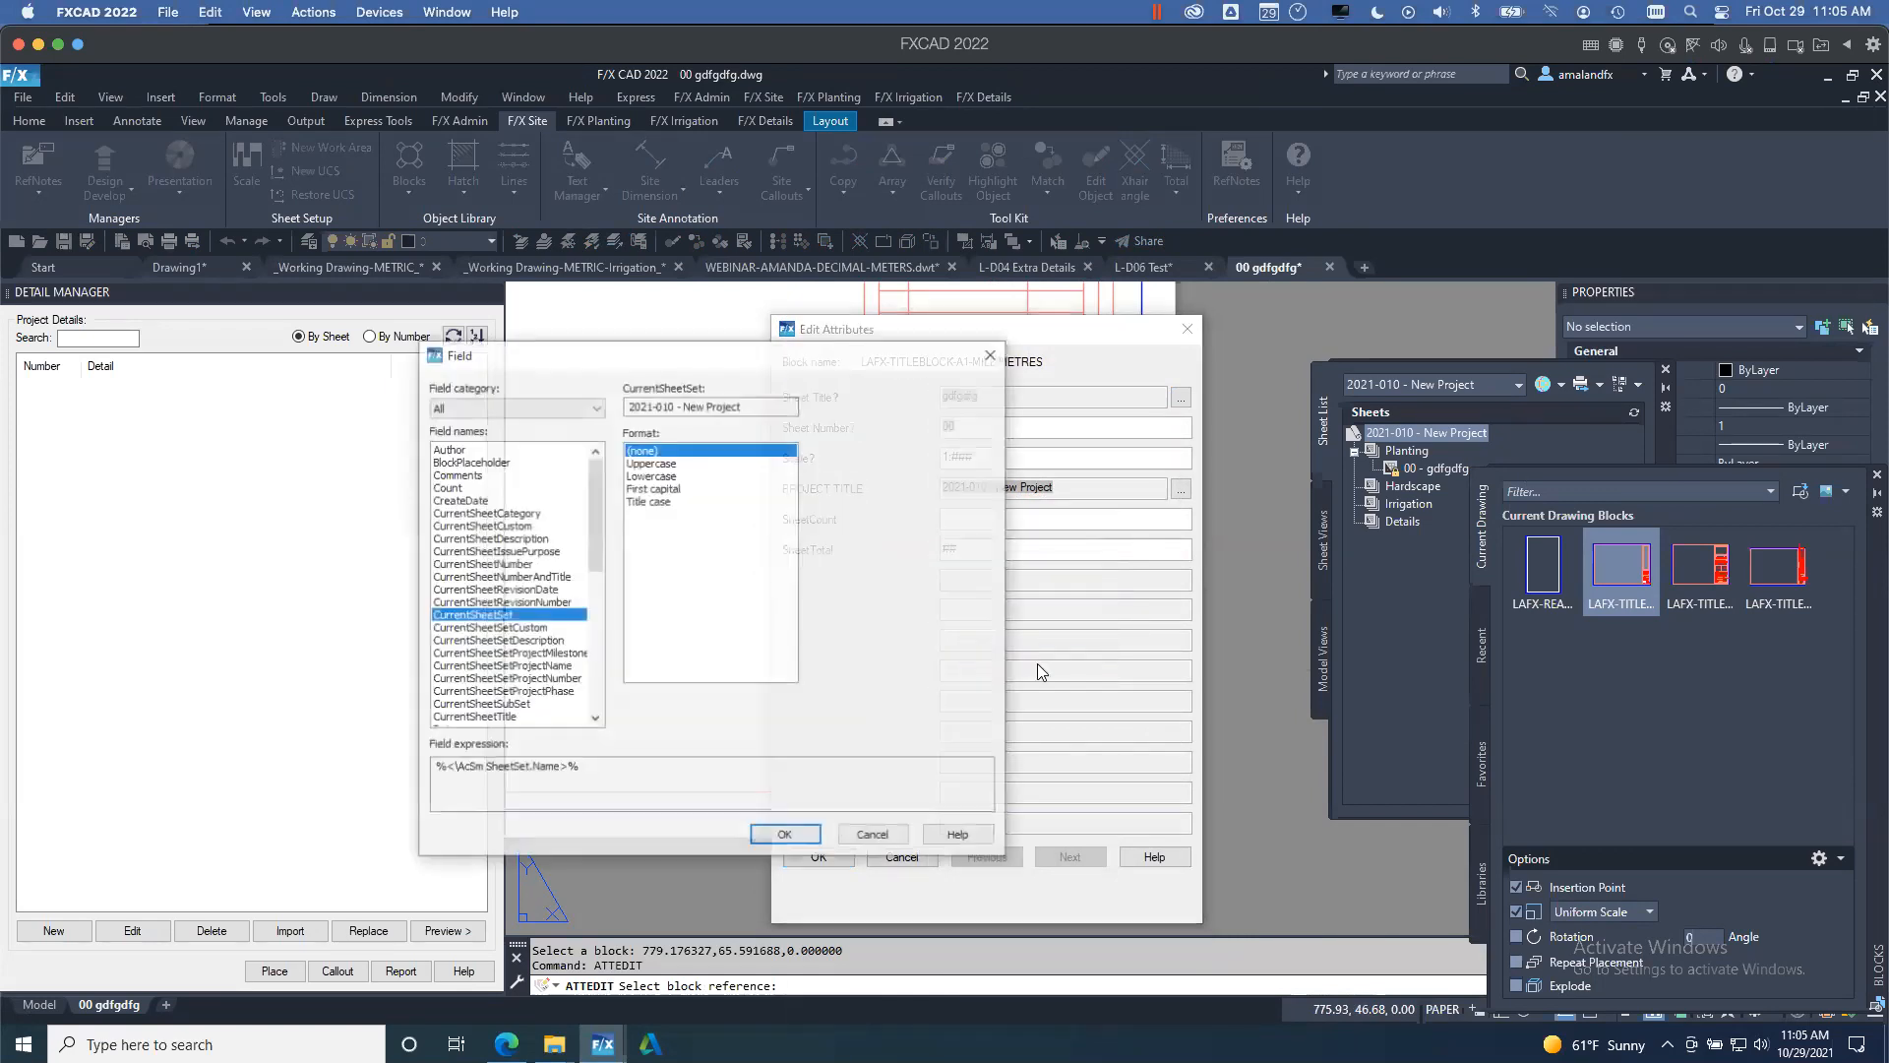
left_click_drag(888, 356, 626, 359)
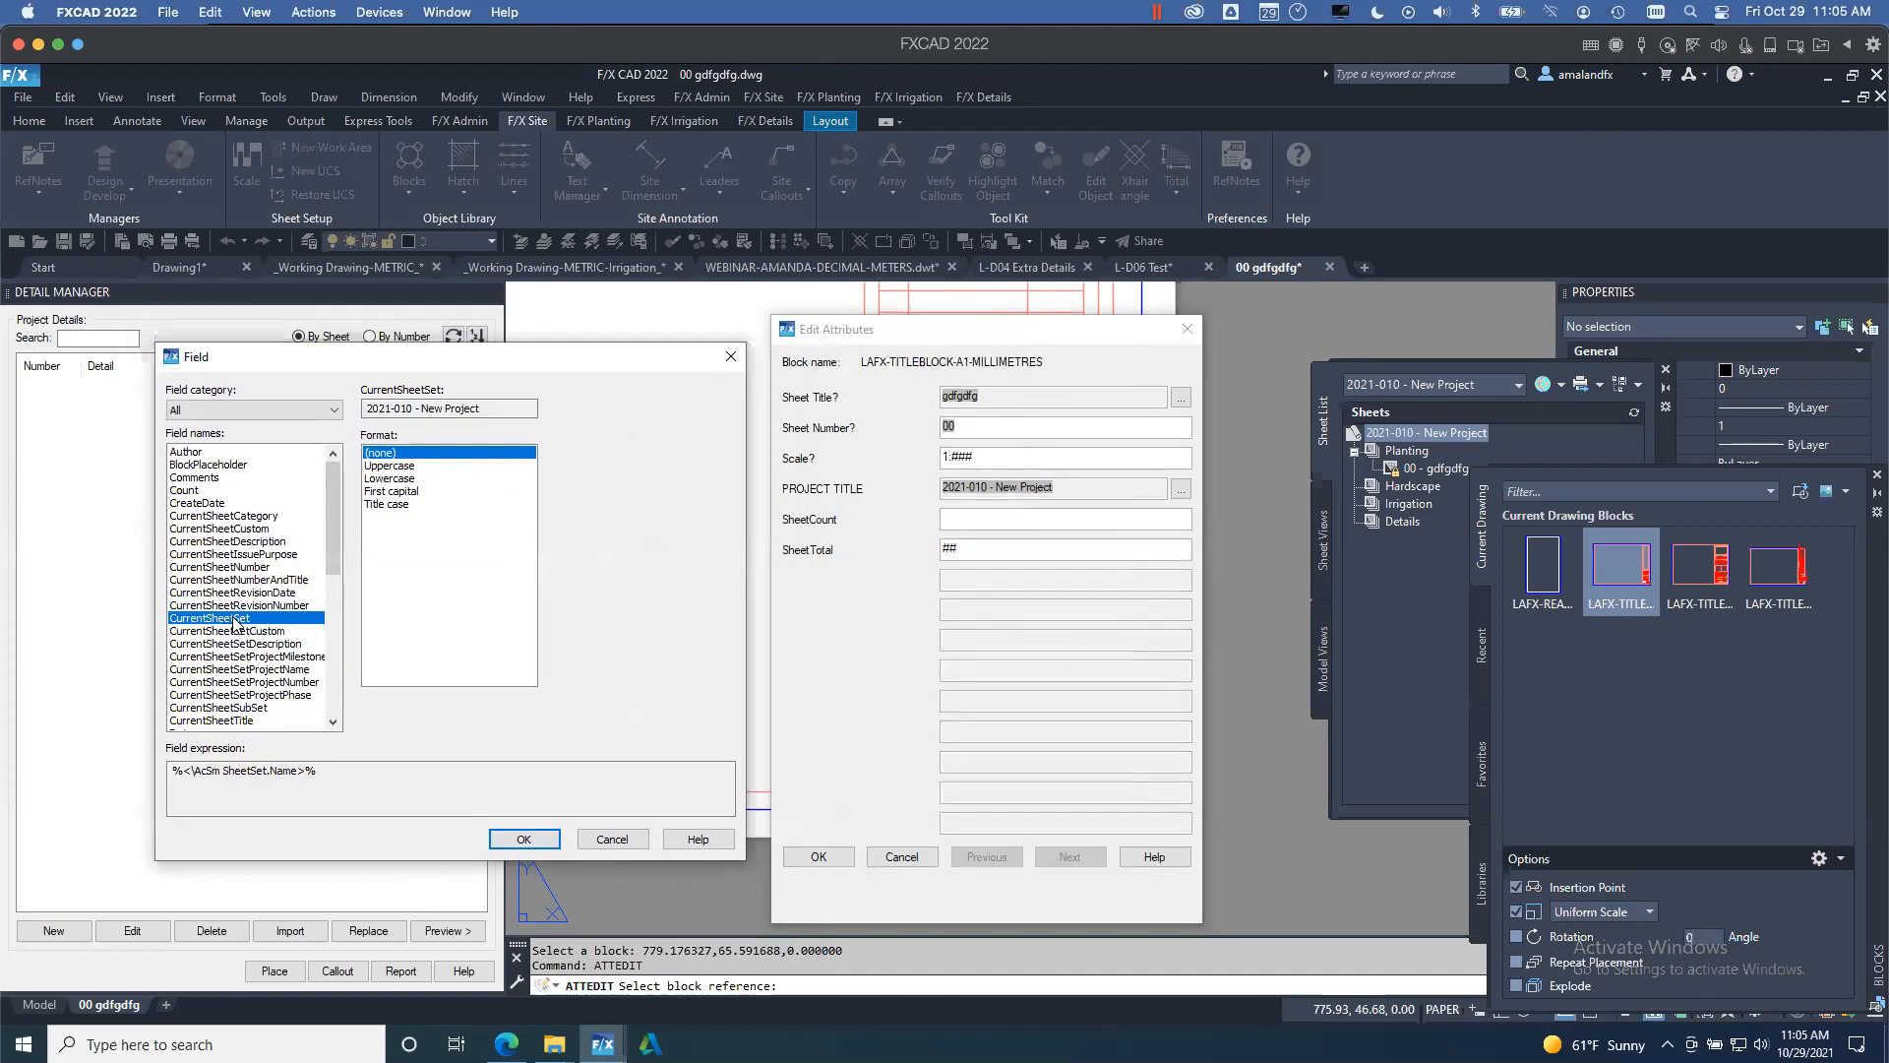
left_click(251, 530)
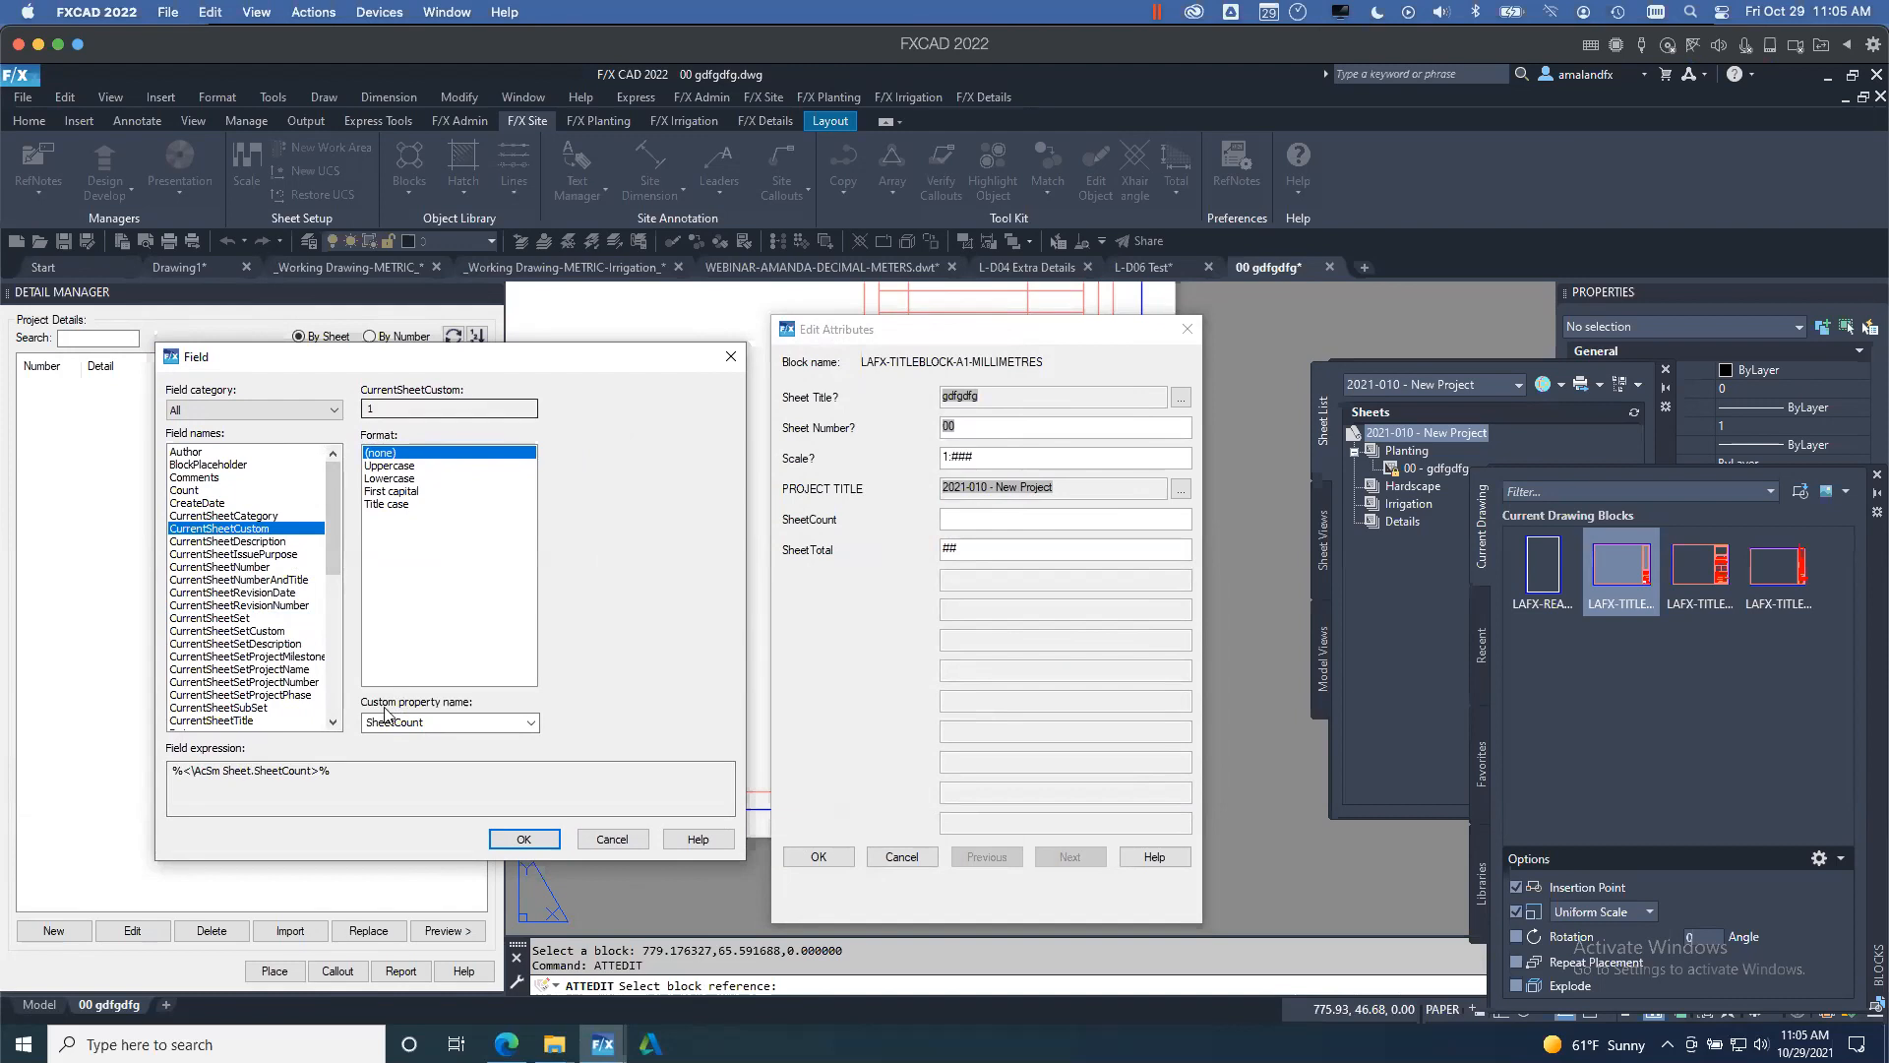
left_click(523, 838)
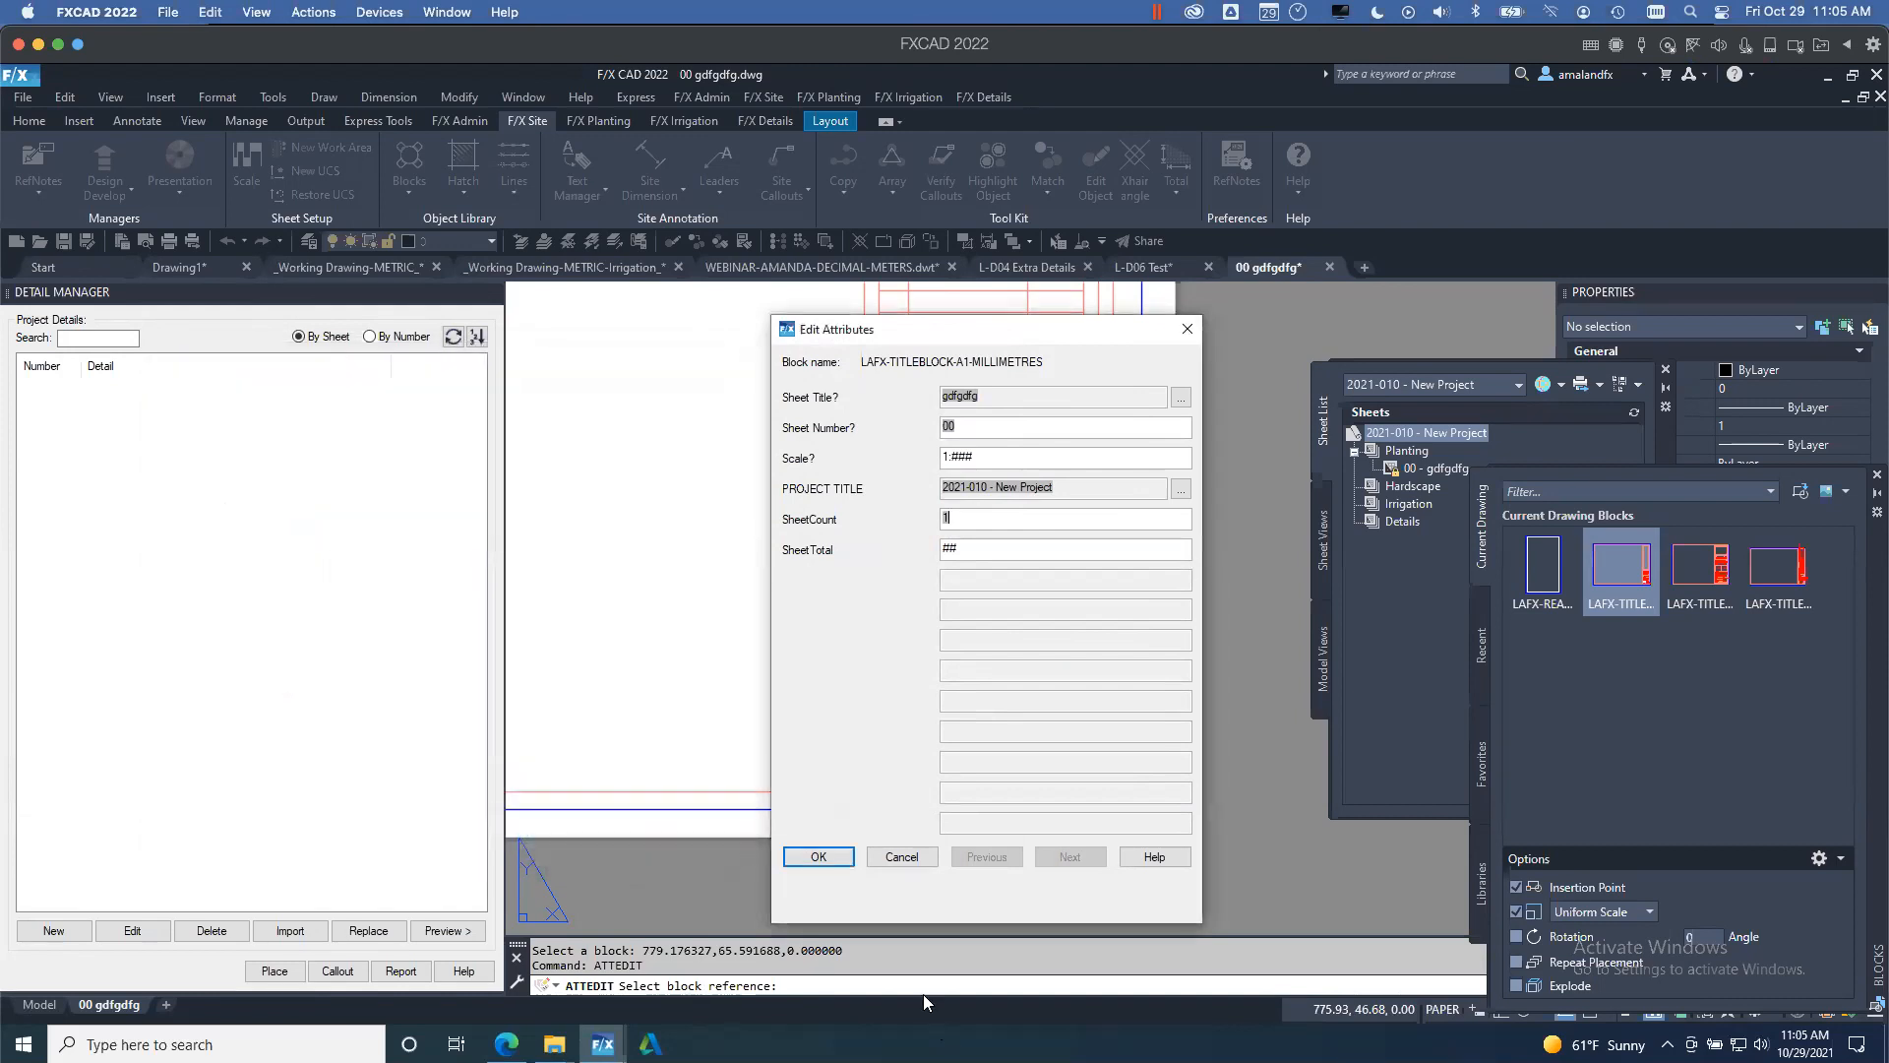
- Replace the SheetTotal attribute's value with a CurrentSheetSetCustom field for the TotalSheetCount property, and apply the title block's attribute edits
left_click_drag(972, 551, 907, 553)
right_click(988, 557)
left_click(1051, 689)
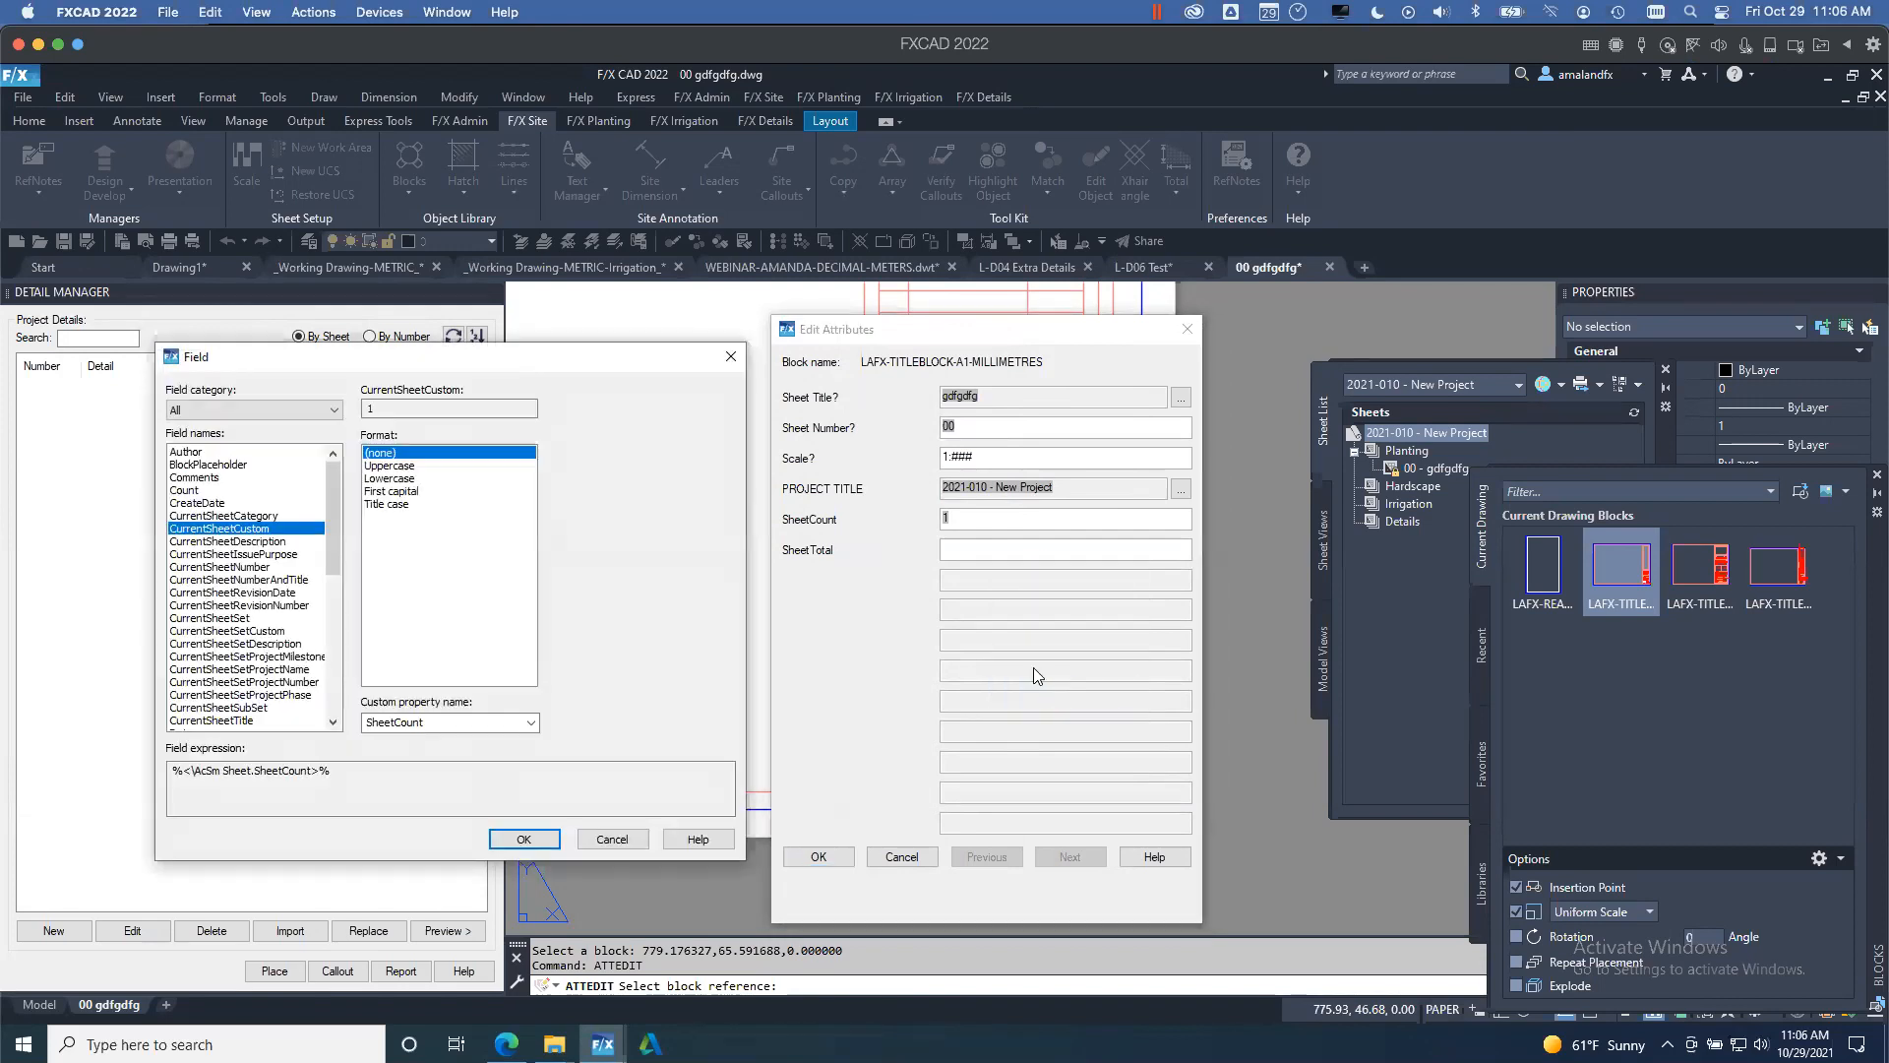
left_click(248, 631)
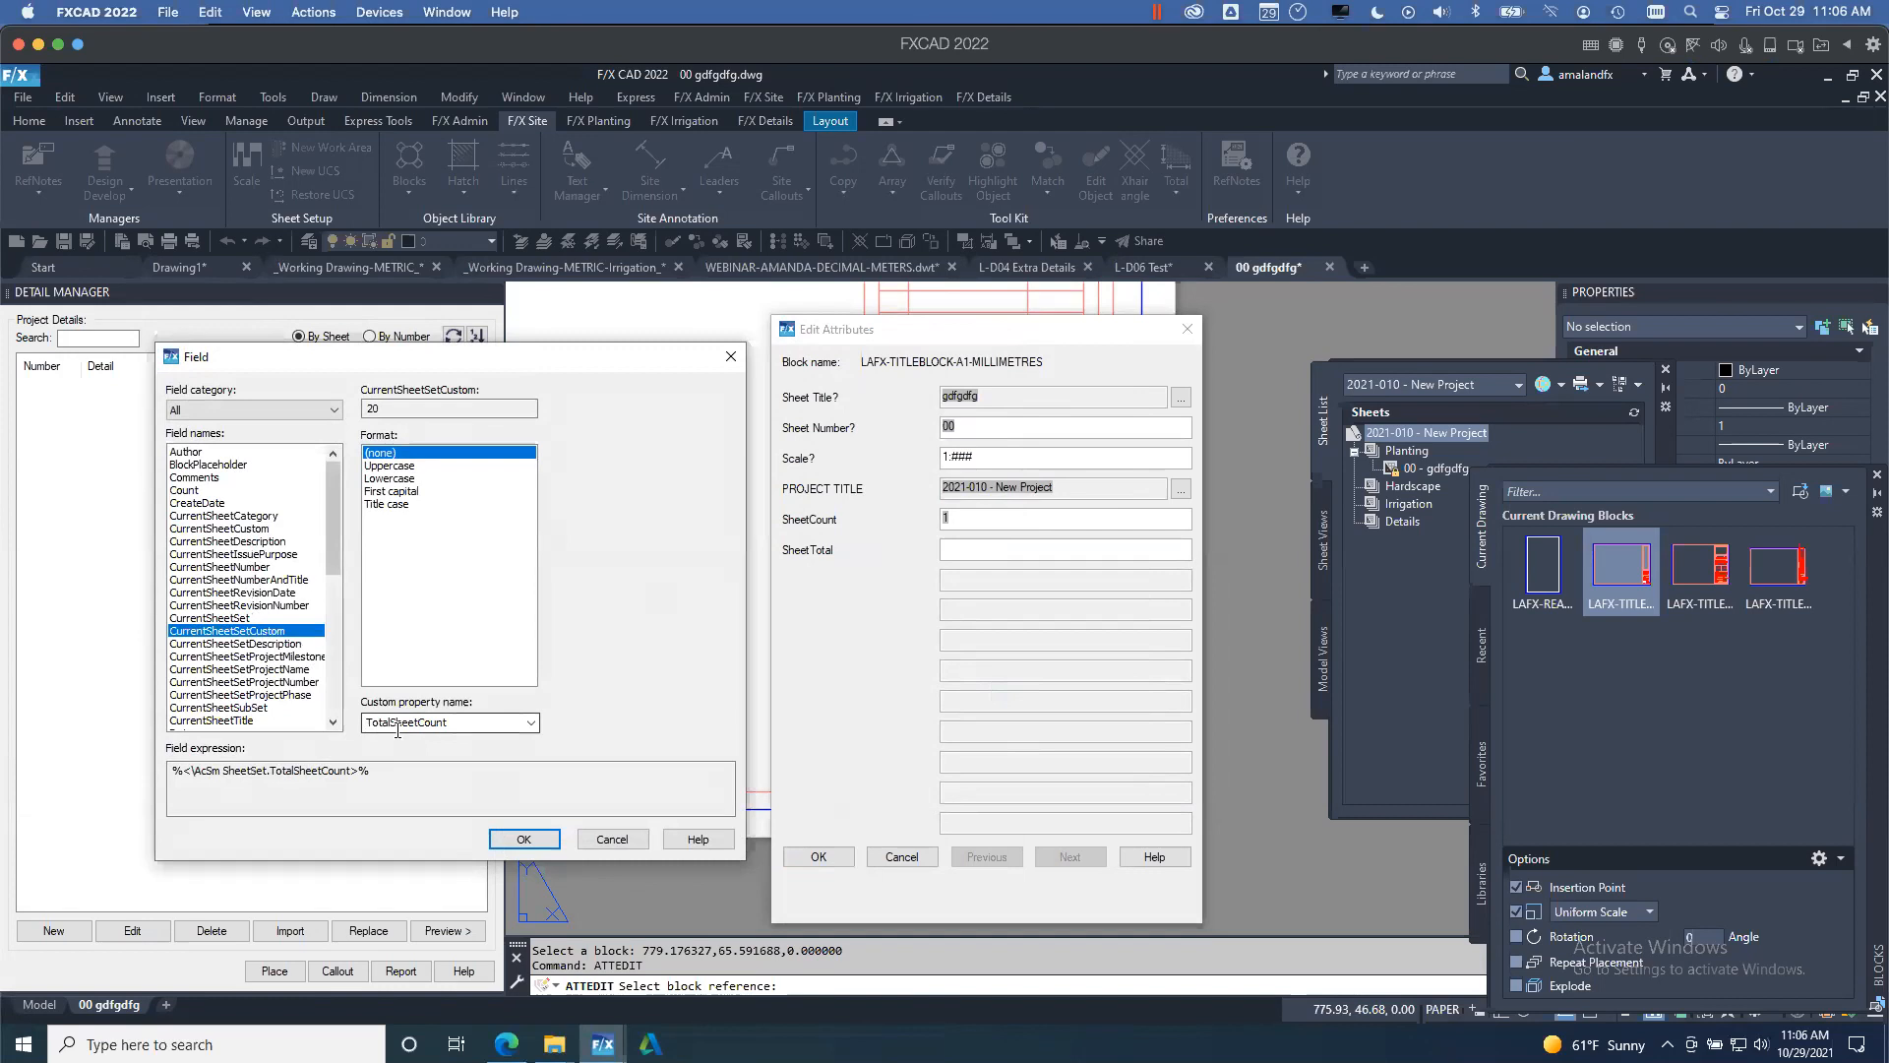
left_click(523, 838)
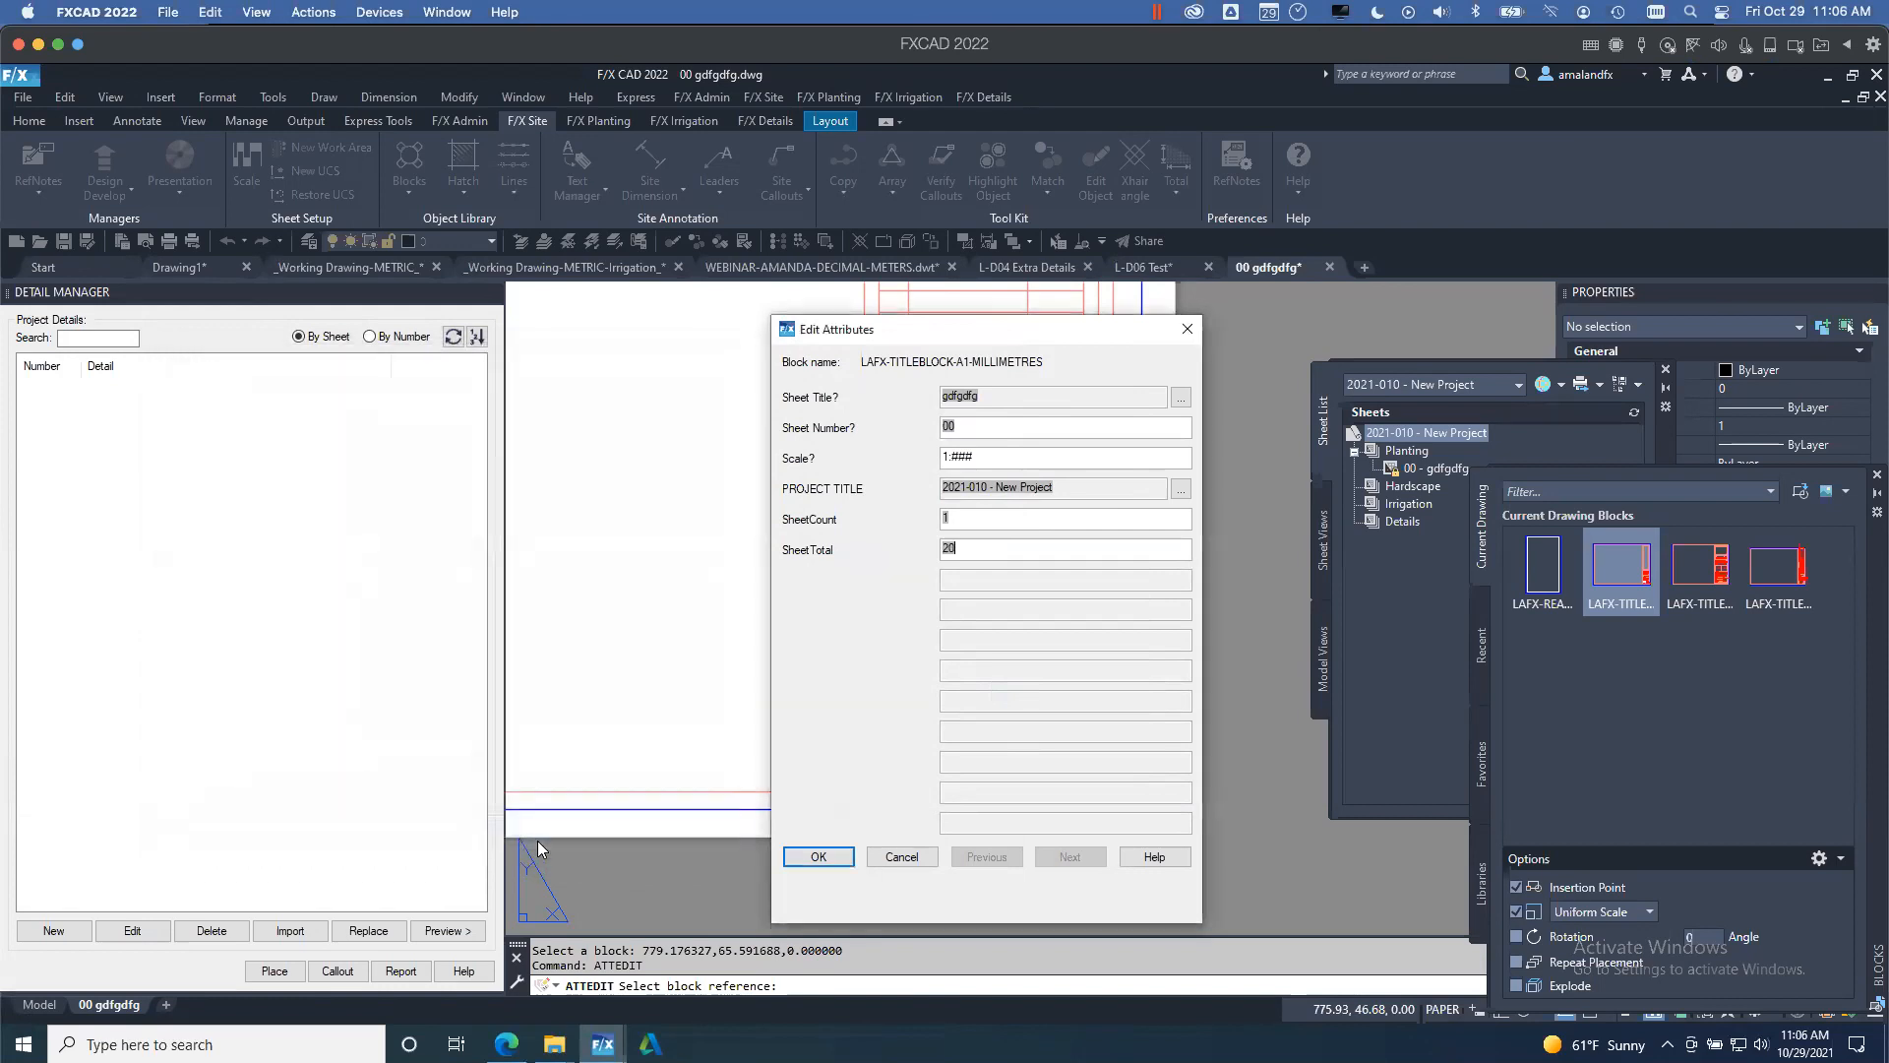
left_click(822, 856)
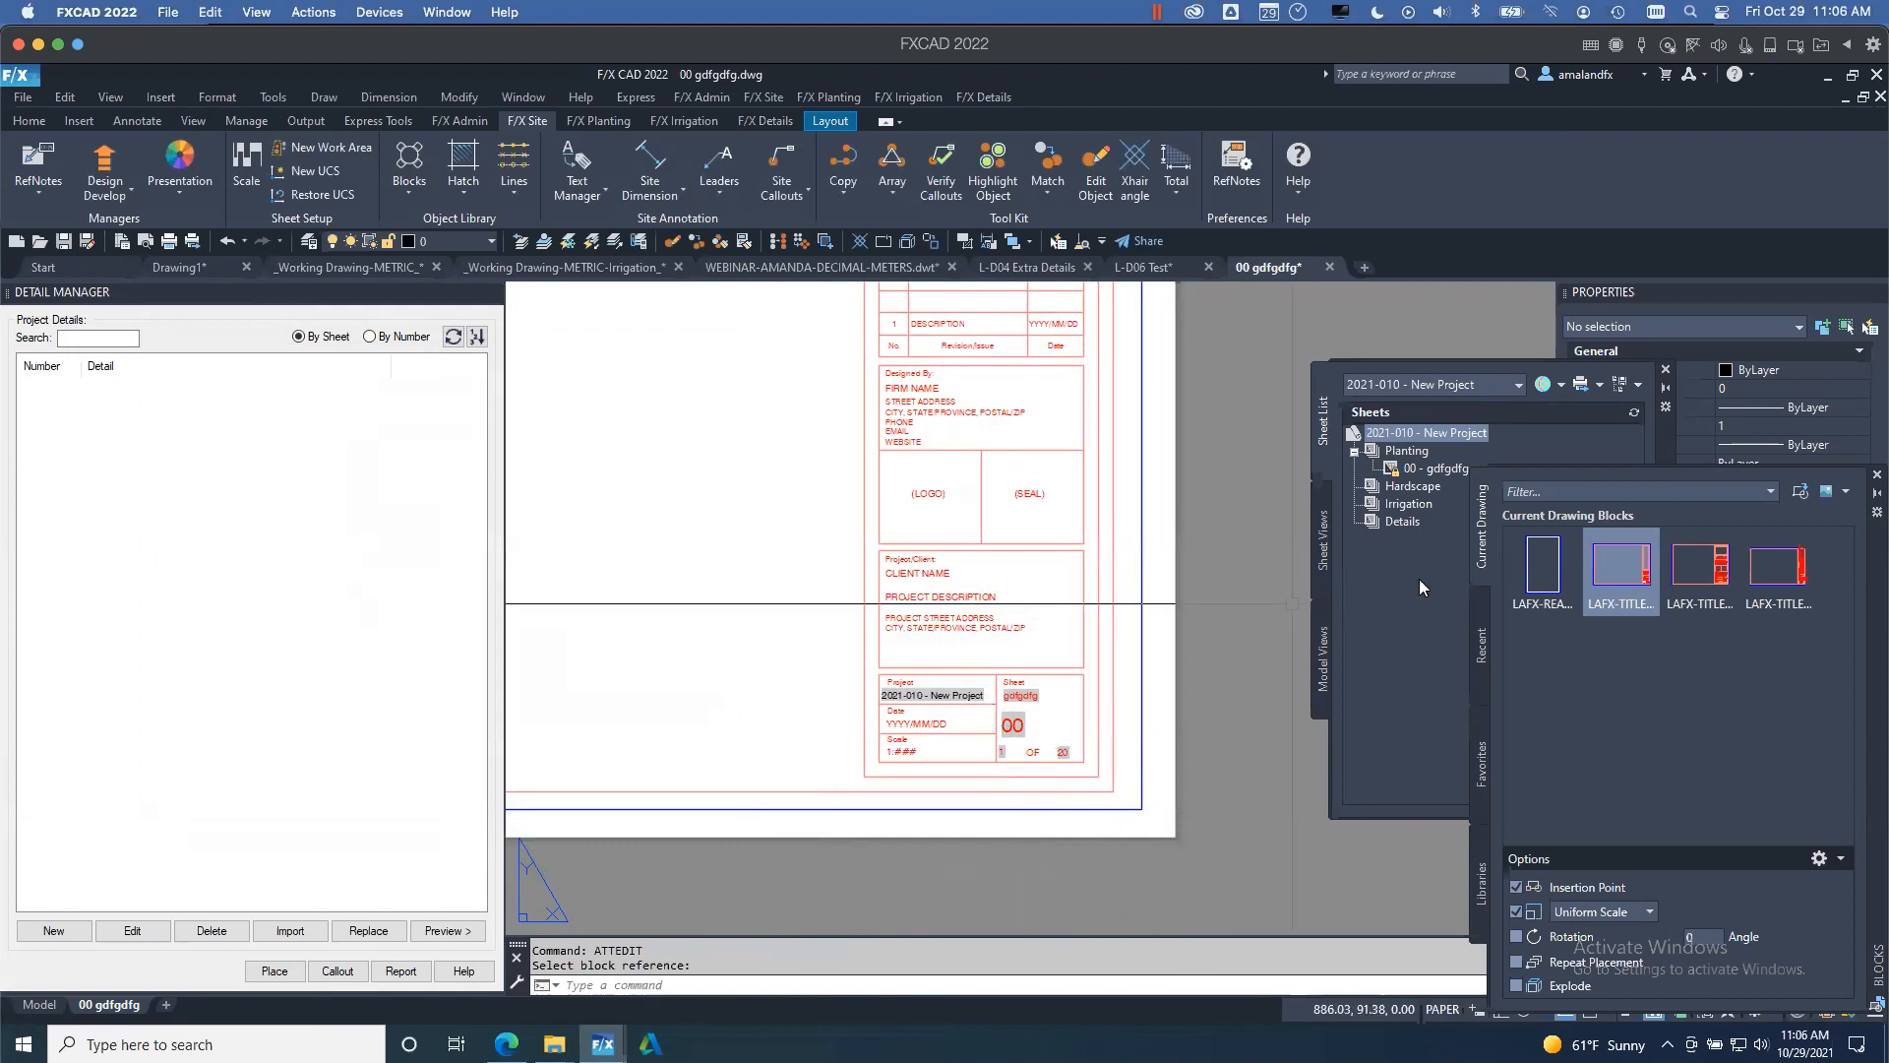
- Set the TotalSheetCount custom property of the 2021-010 - New Project sheet set to 3
right_click(1429, 434)
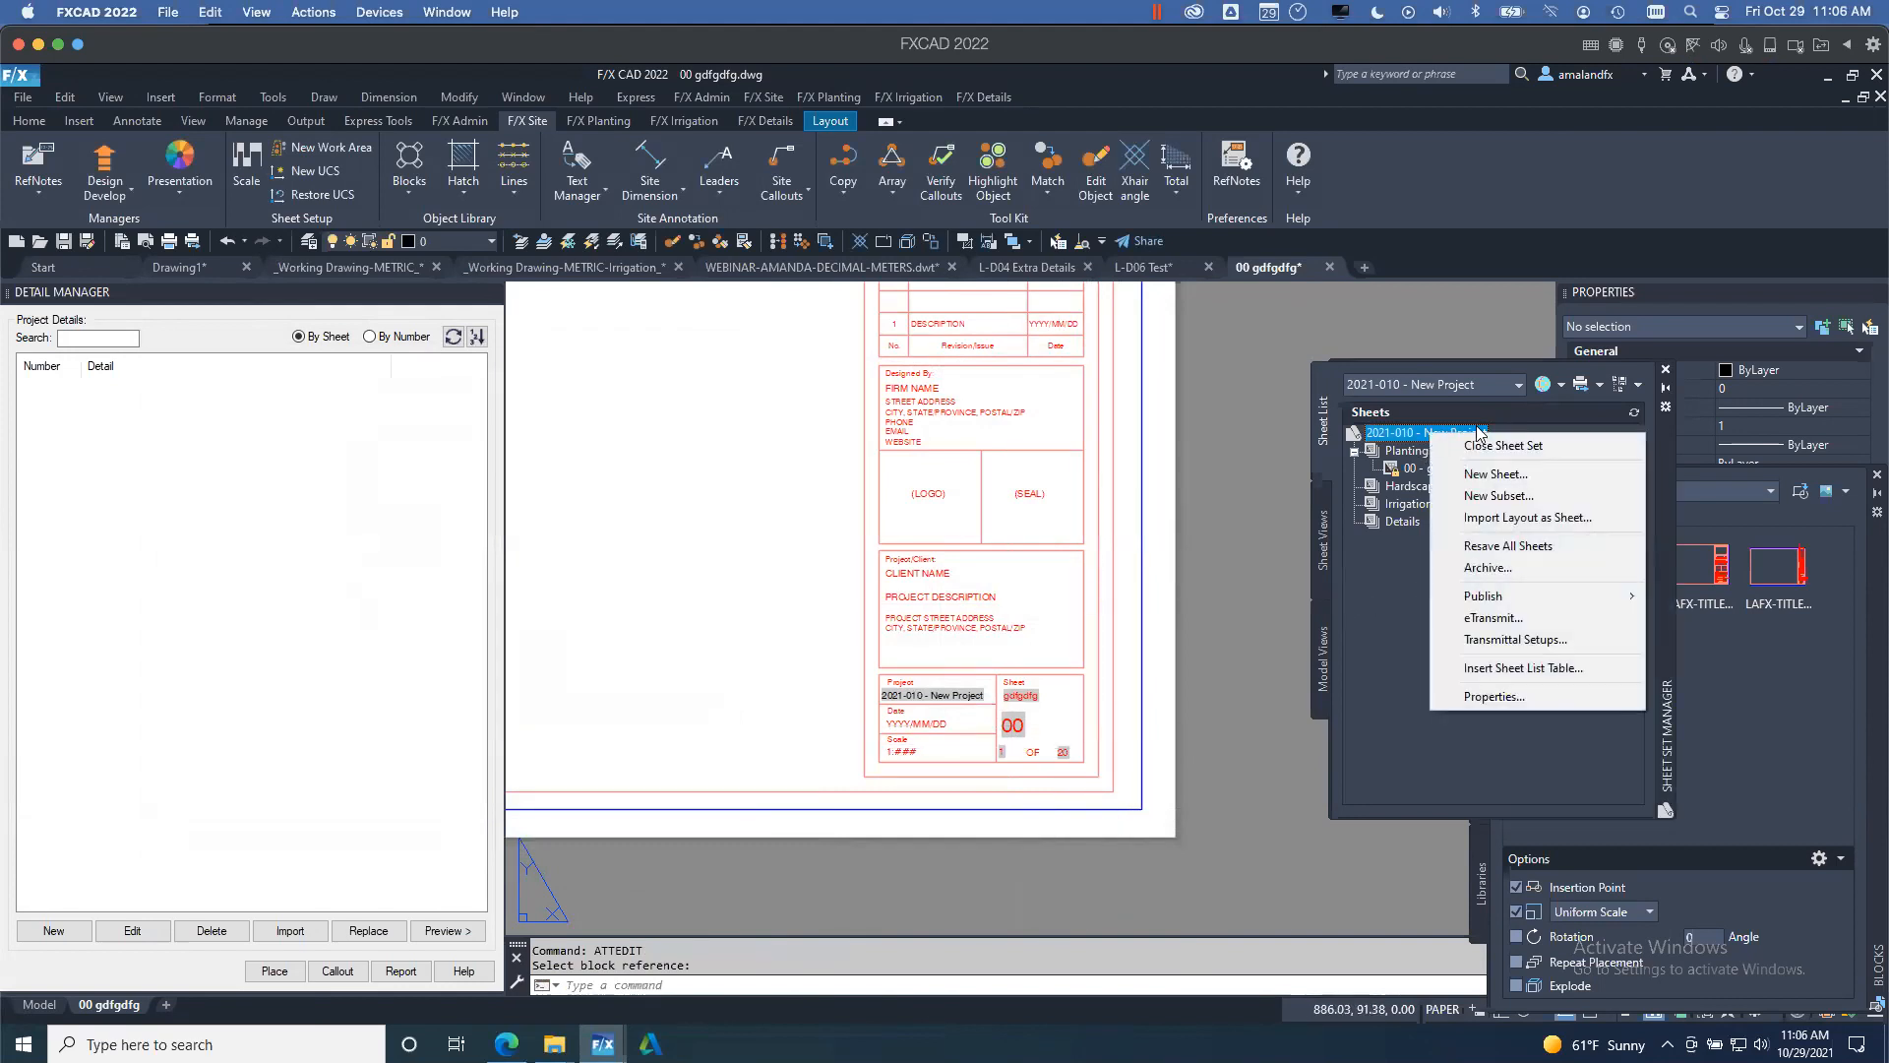
left_click(1491, 696)
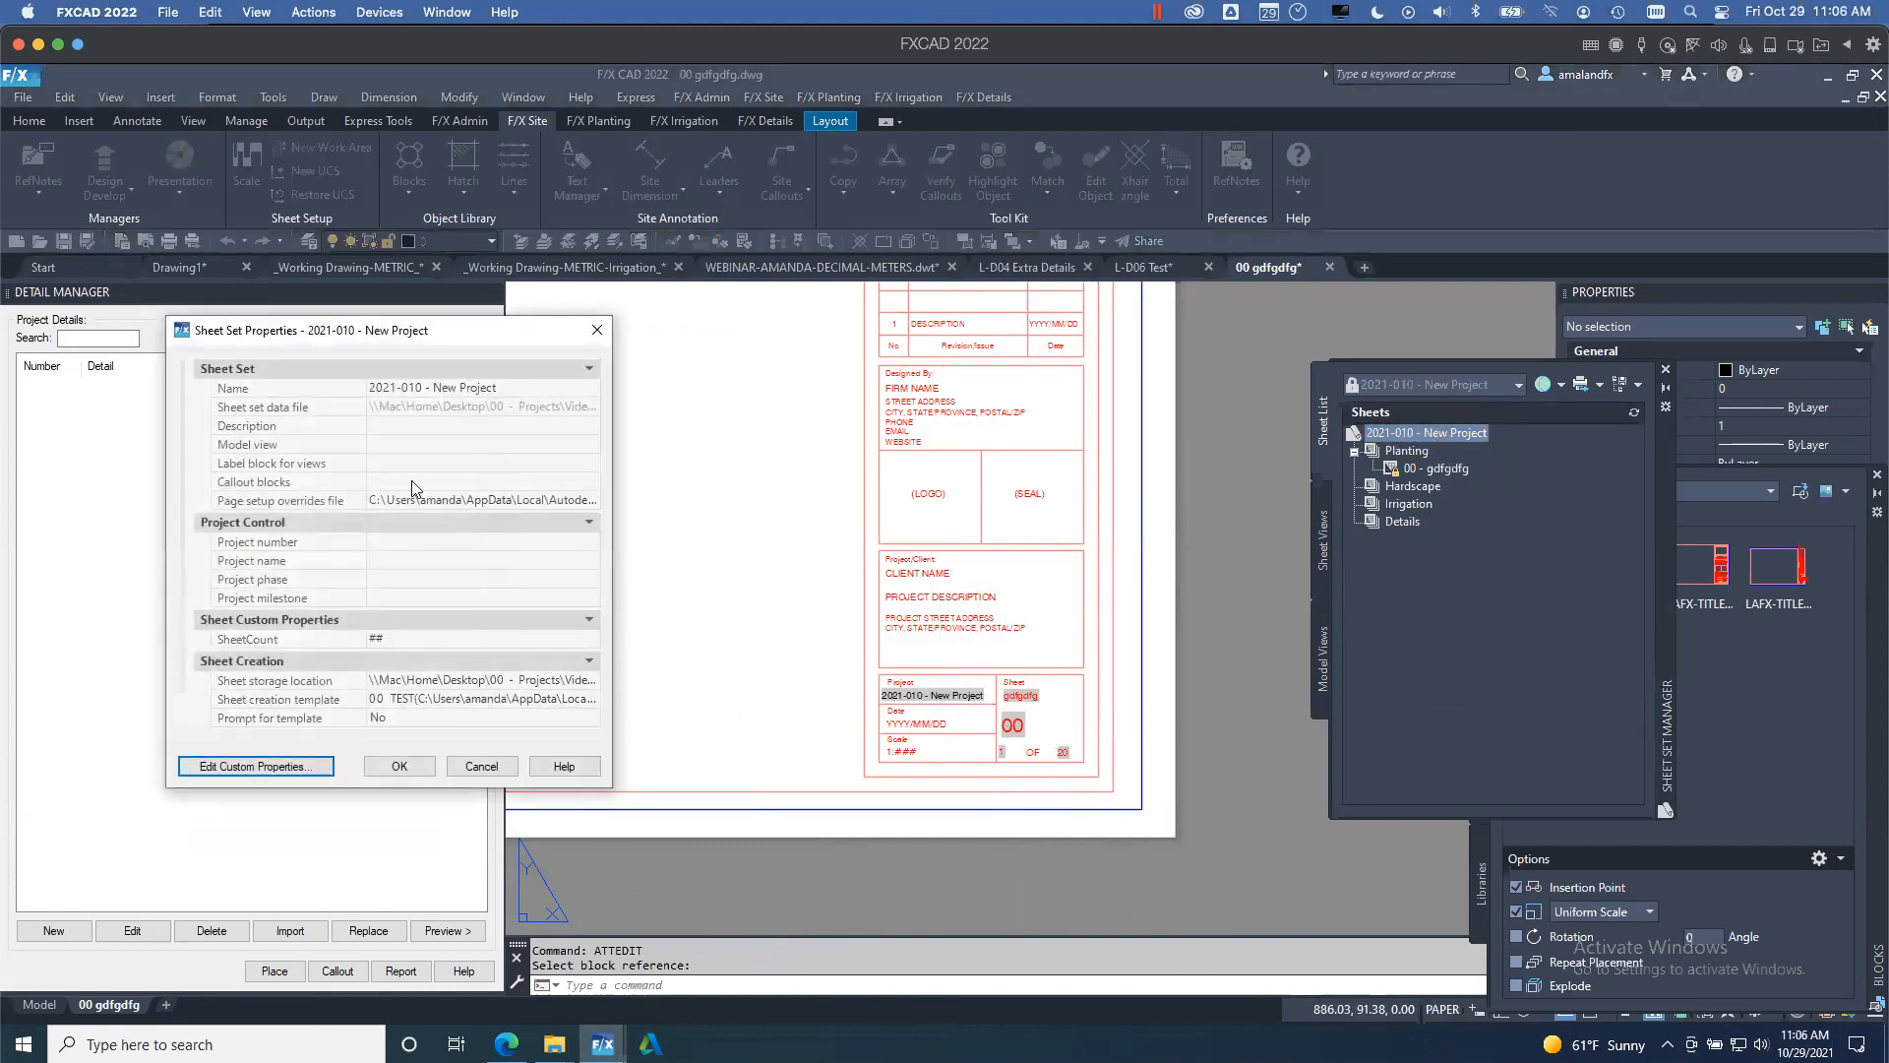
scroll(455, 681, "down", 1)
left_click(385, 703)
type("3")
left_click(400, 766)
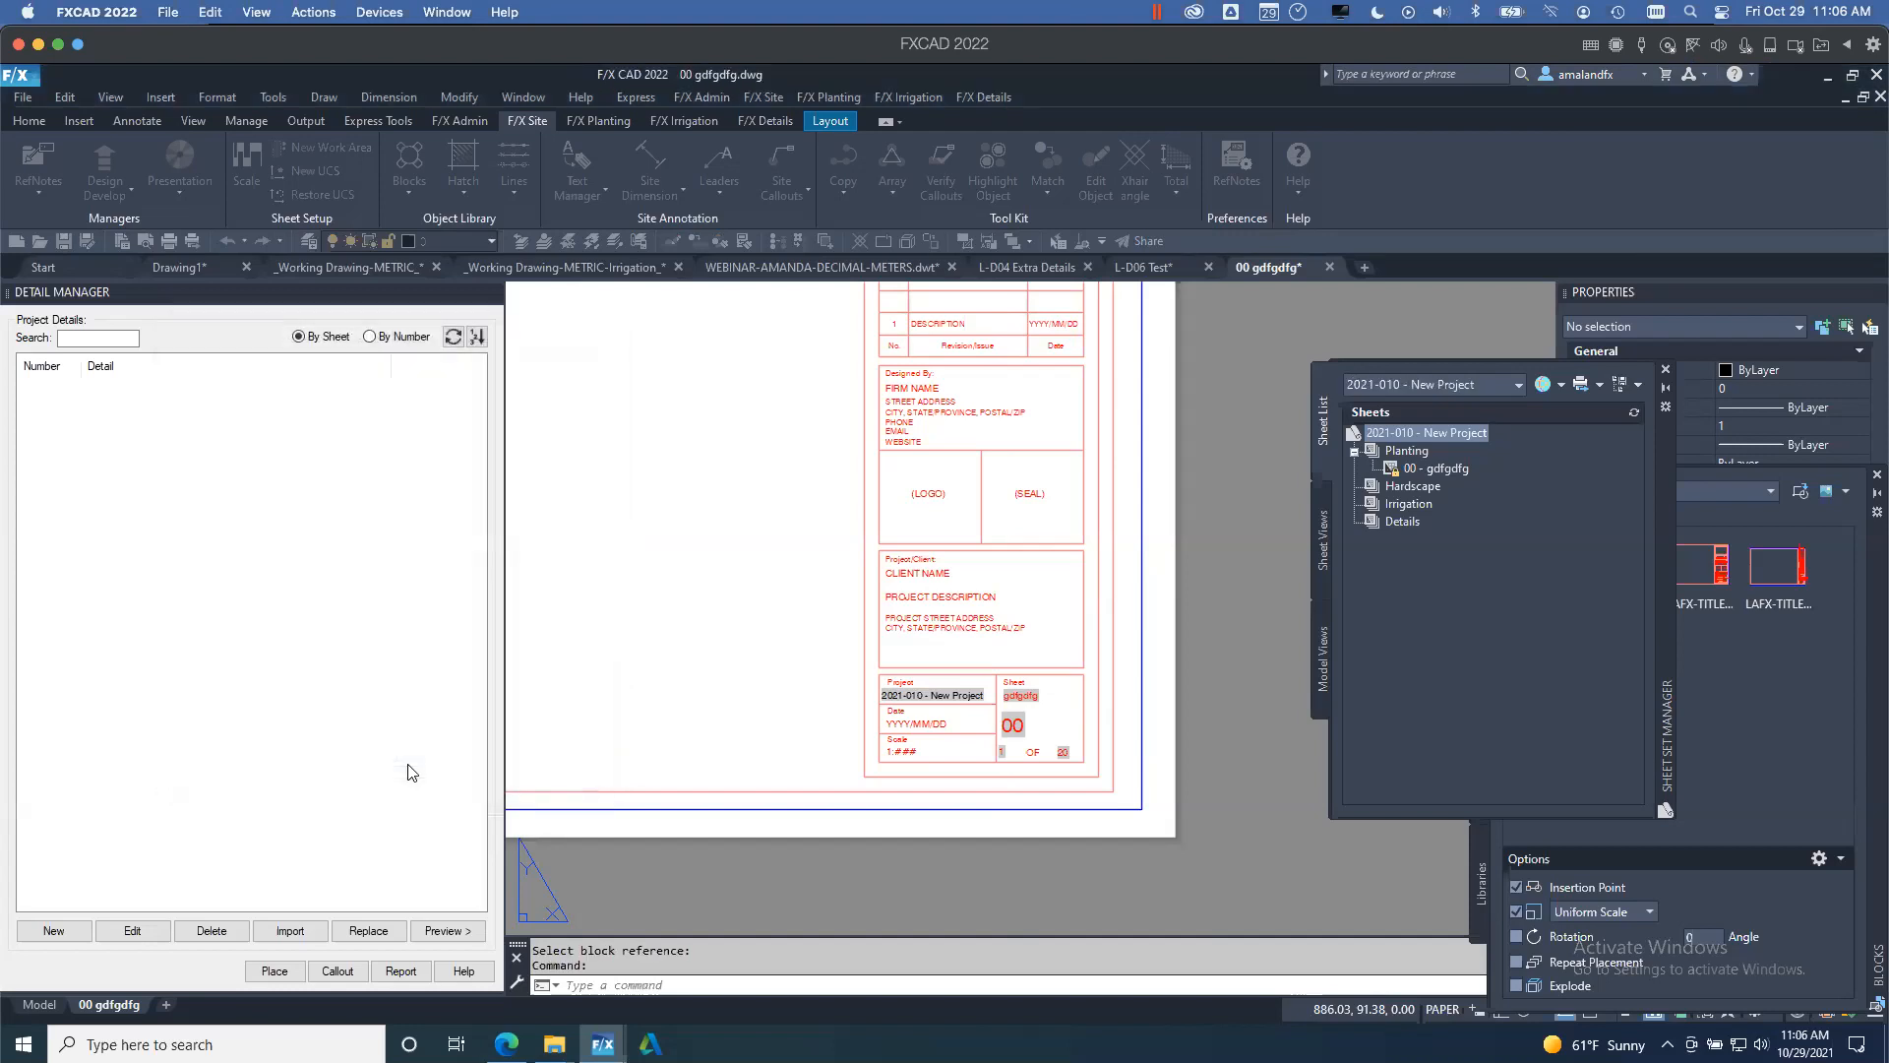
- Regenerate the layout to update the title block's sheet total field, and check the sheet numbering
left_click(564, 985)
type("re")
key("Return")
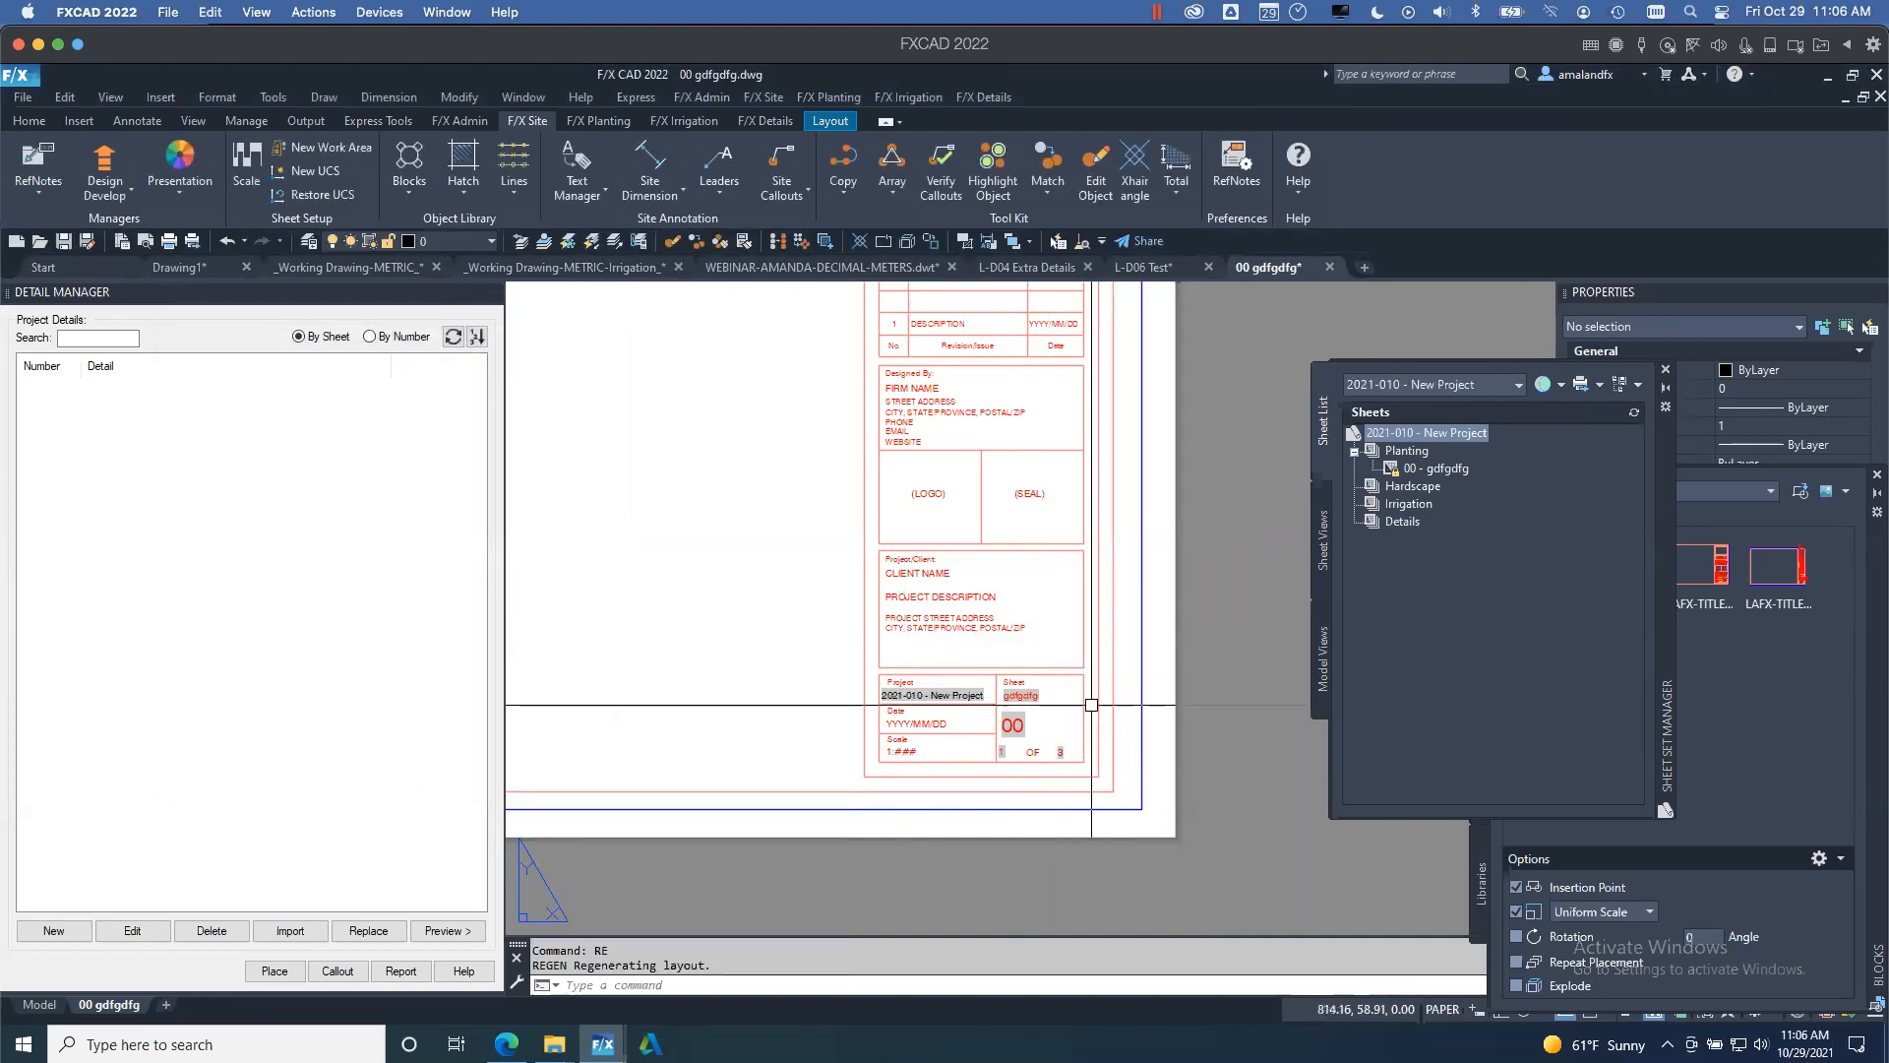
scroll(1001, 752, "up", 4)
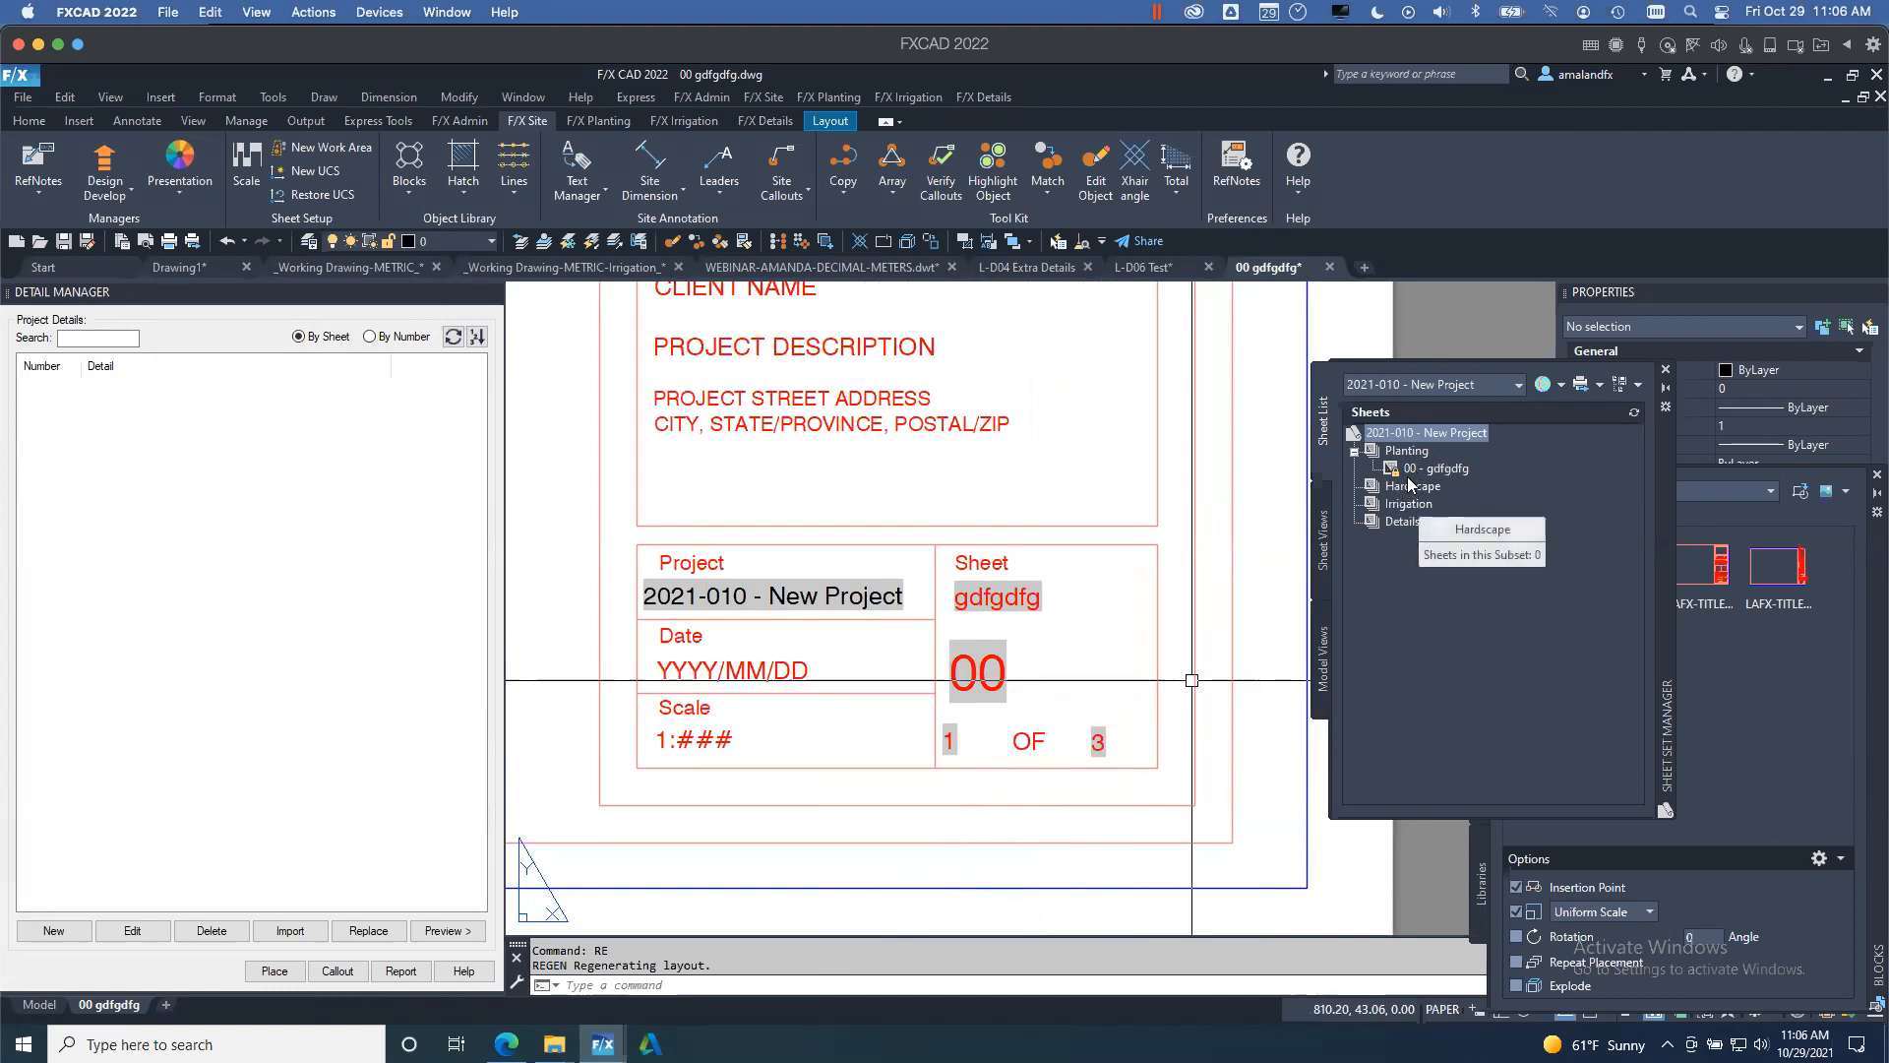
mouse_move(1413, 481)
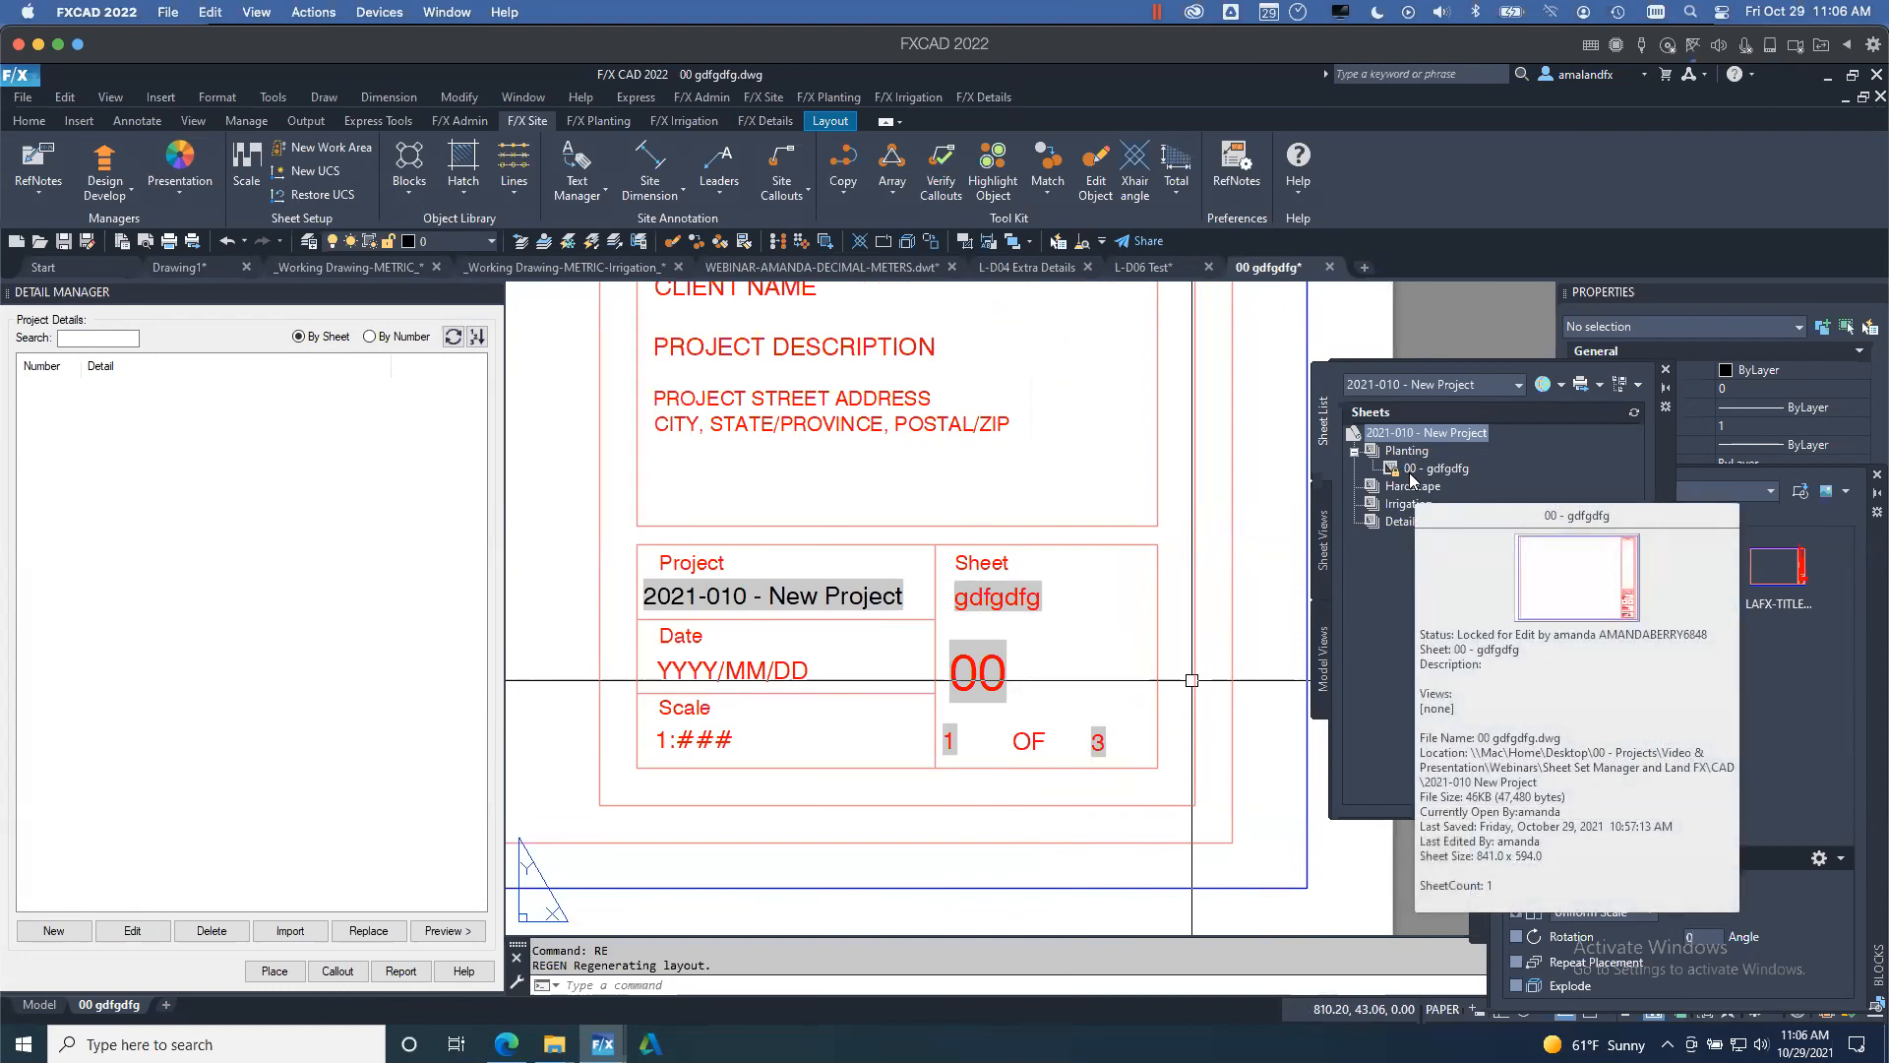